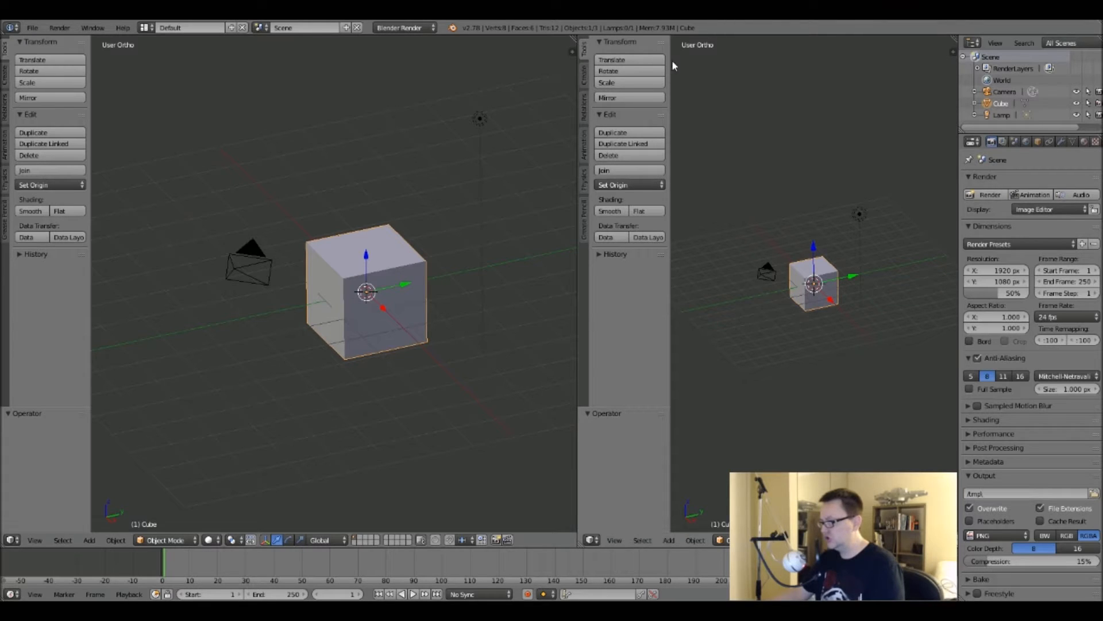
# Widen the main 3D viewport and show its transform and view properties beside it.
pyautogui.moveTo(668, 105)
pyautogui.mouseDown()
pyautogui.moveTo(738, 115)
pyautogui.moveTo(679, 124)
pyautogui.mouseUp()
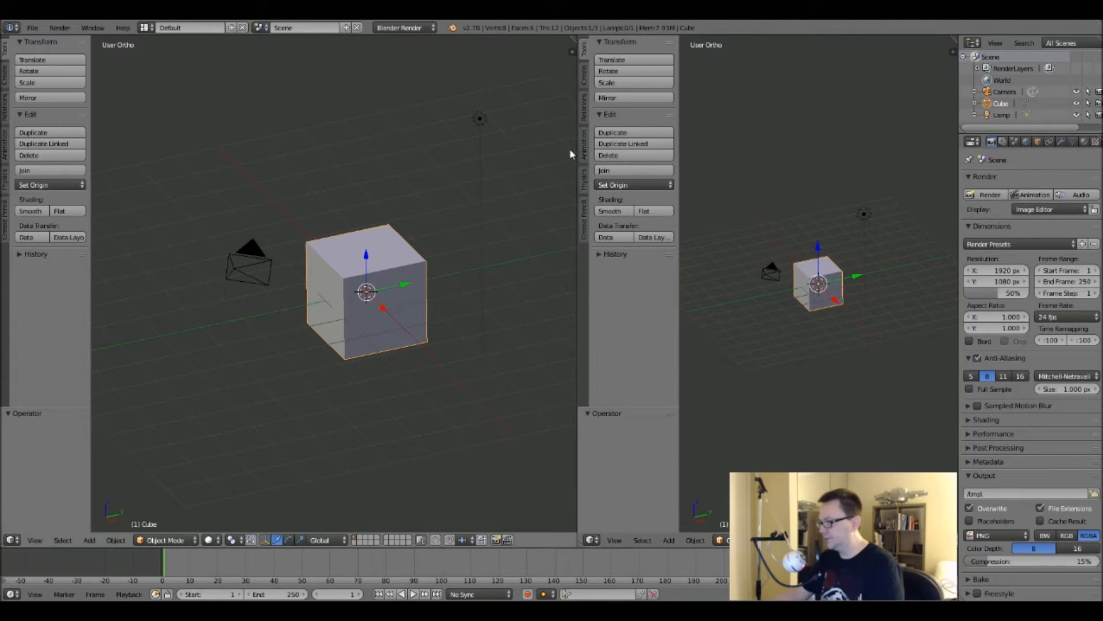
pyautogui.moveTo(577, 151); pyautogui.dragTo(663, 164)
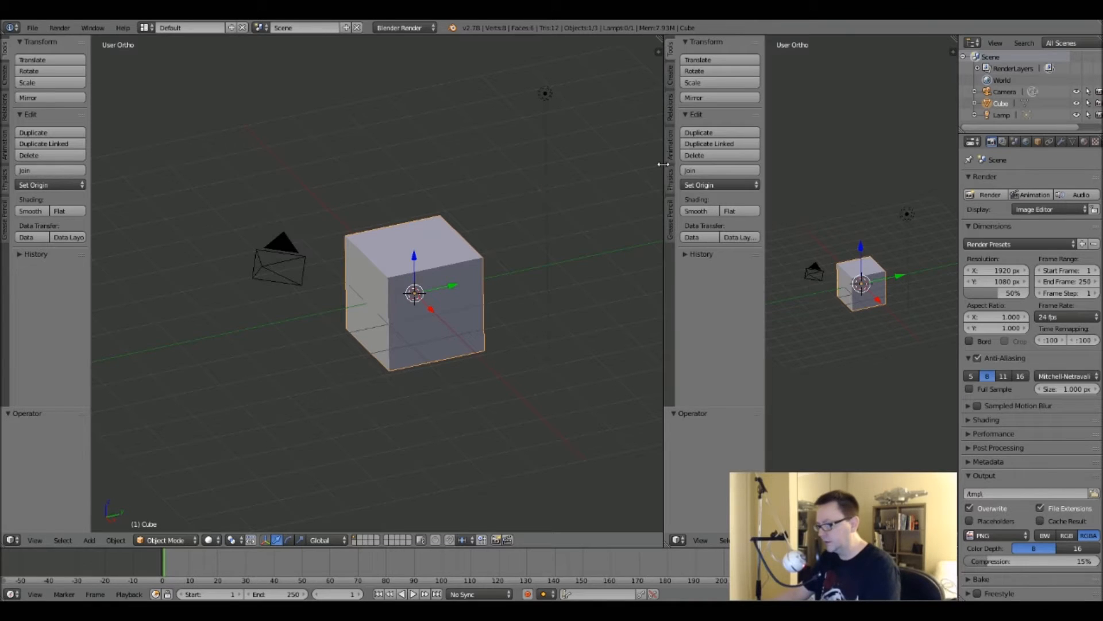
pyautogui.click(654, 48)
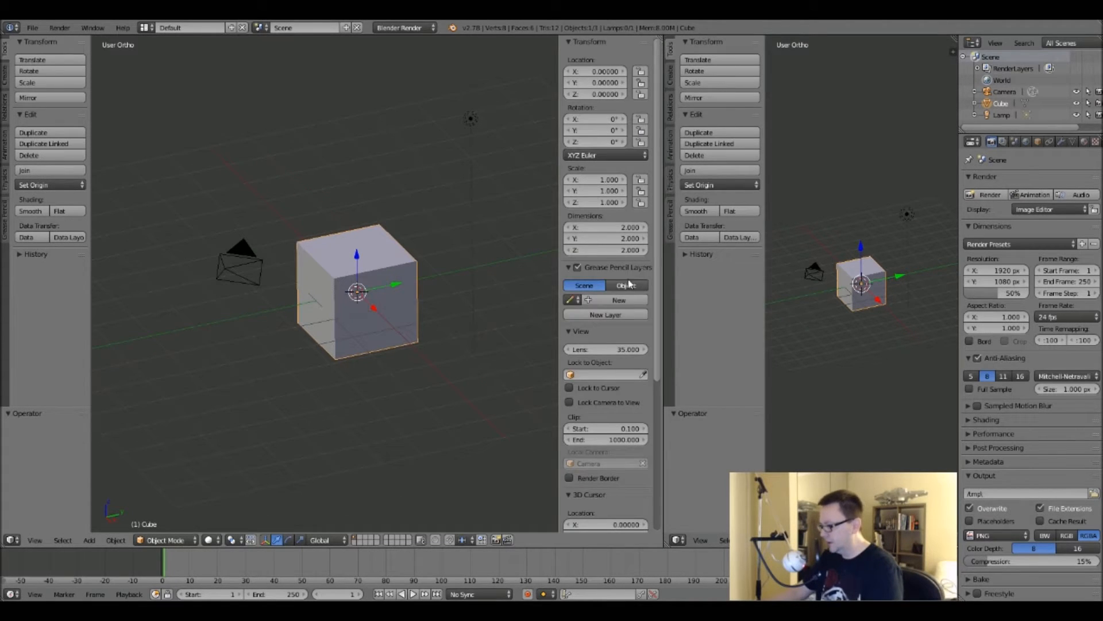
# Delete the default cube and switch the main viewport to the top orthographic view.
pyautogui.press('x')
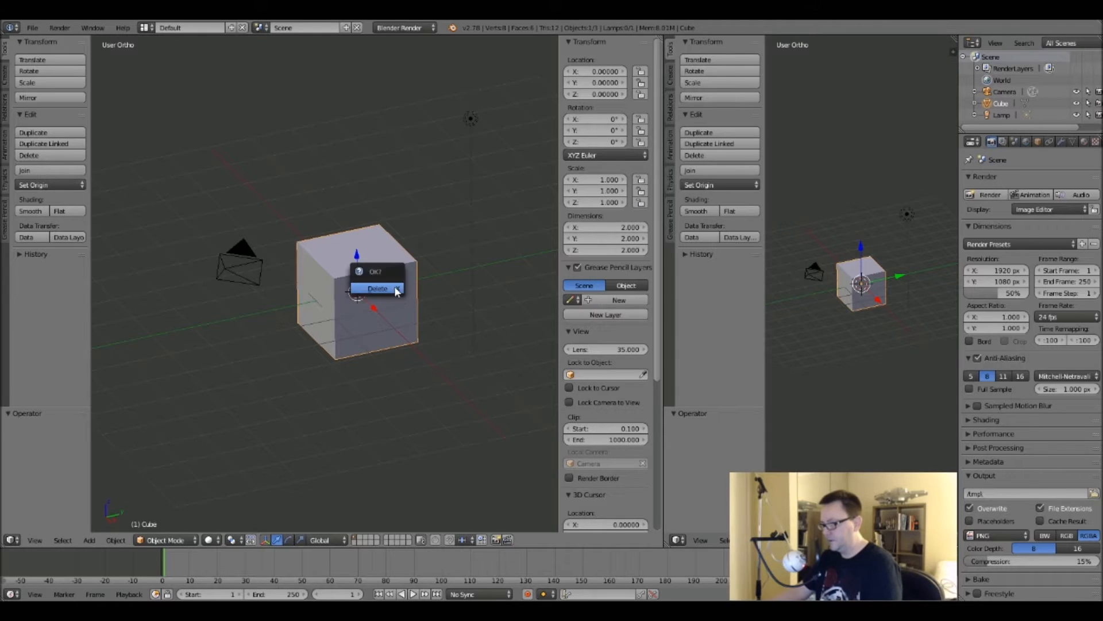
pyautogui.click(396, 291)
pyautogui.press('KP_7')
pyautogui.keyDown('shift'); pyautogui.moveTo(394, 258); pyautogui.dragTo(352, 303, button='middle'); pyautogui.keyUp('shift')
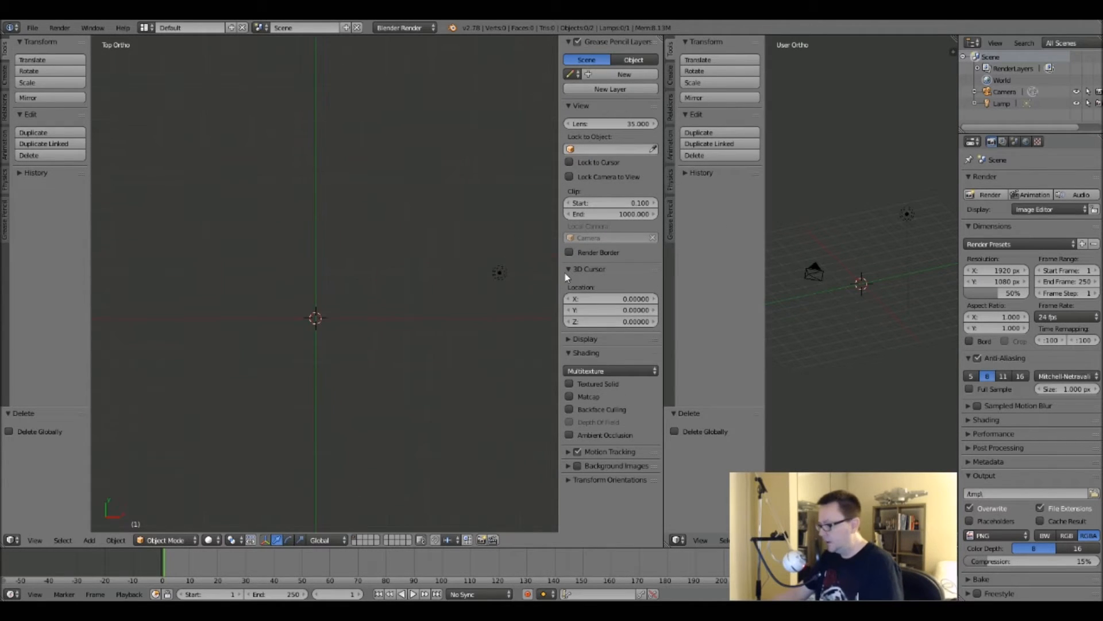
# Enable background images for the main viewport and add an empty image slot.
pyautogui.click(570, 467)
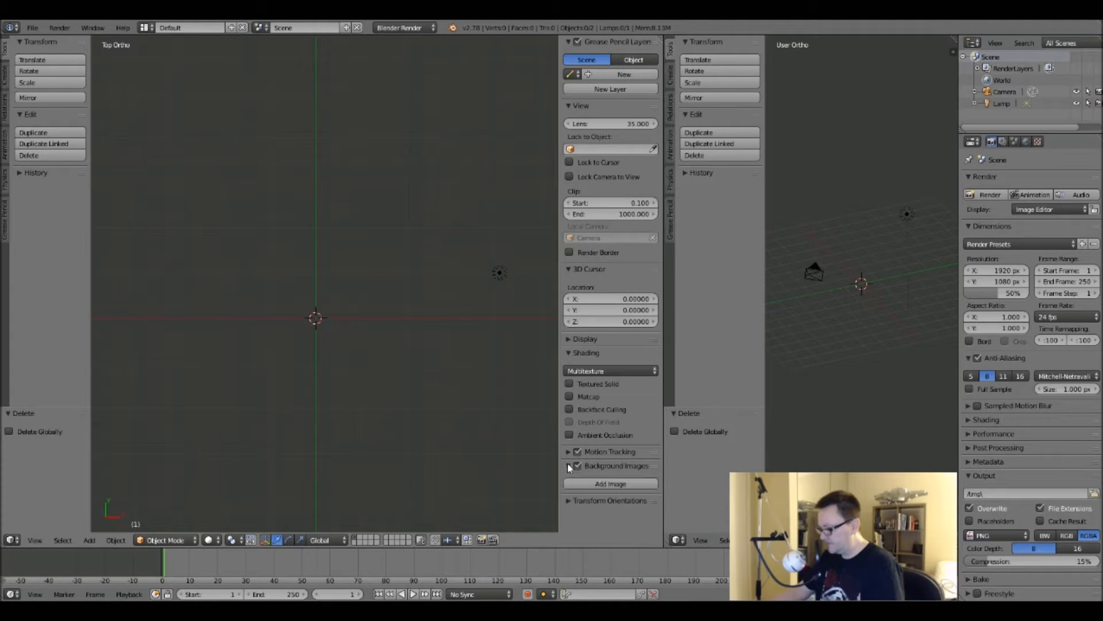
pyautogui.click(597, 484)
pyautogui.scroll(-2, 587, 483)
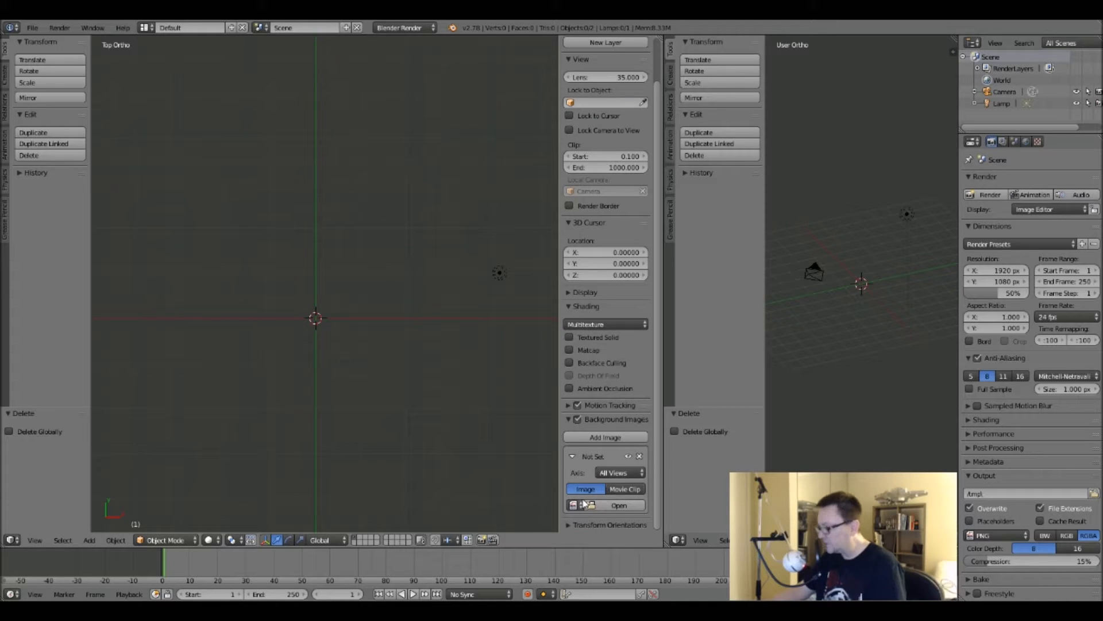
# Load the yt_2000 light freighter sheet as background from D:\Projects\Graphics Stuff\Models_WIP\Correlian YT-2000\Reference, browsing with thumbnails.
pyautogui.click(609, 505)
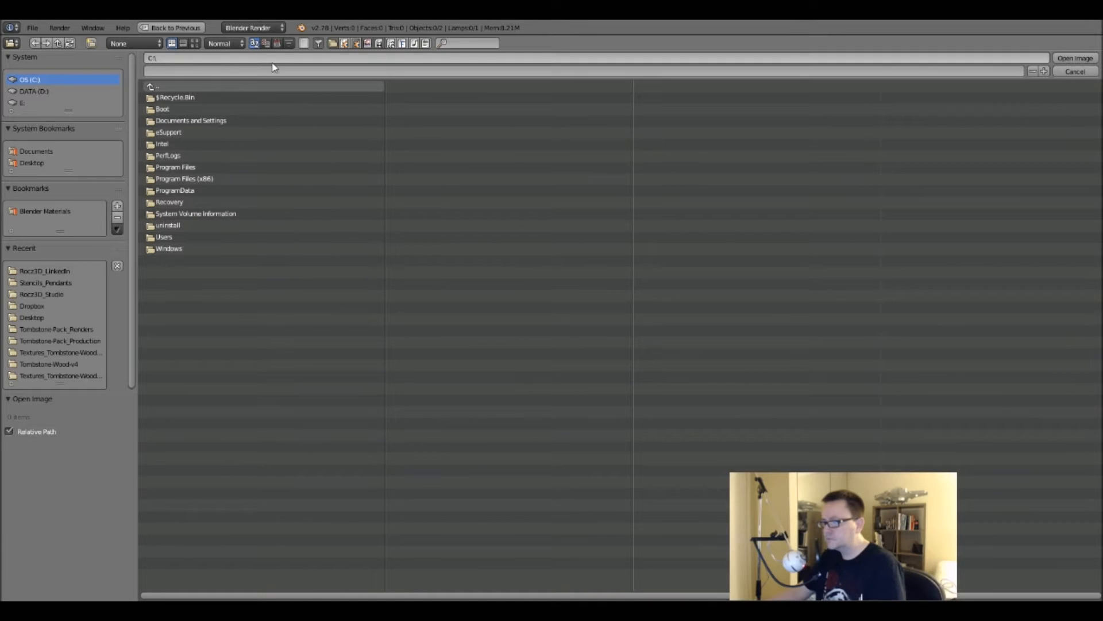
pyautogui.click(195, 44)
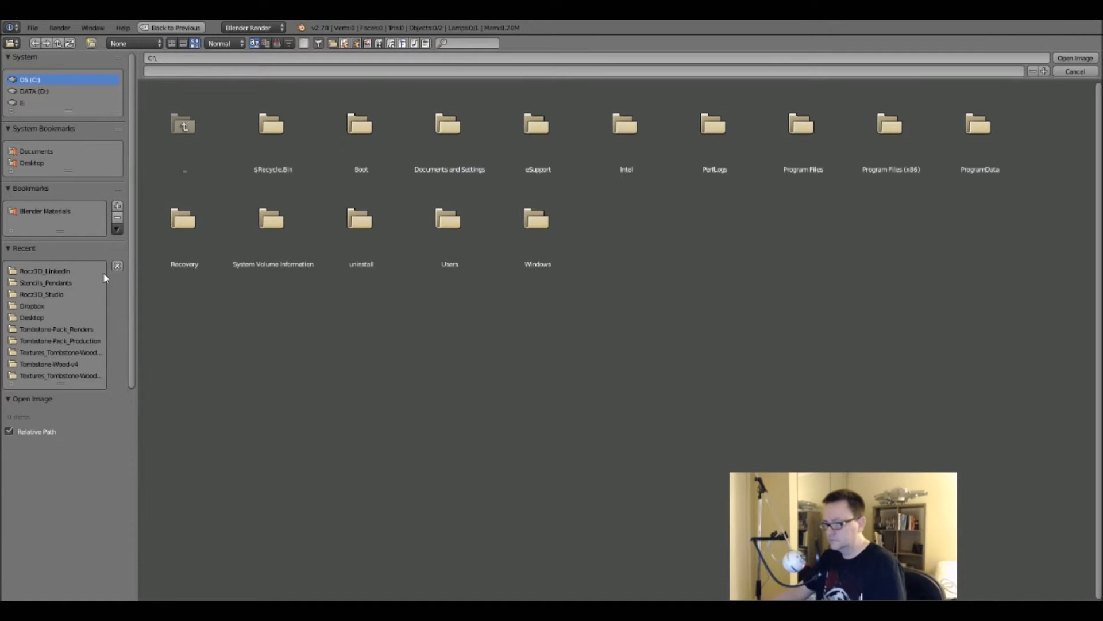
pyautogui.click(30, 90)
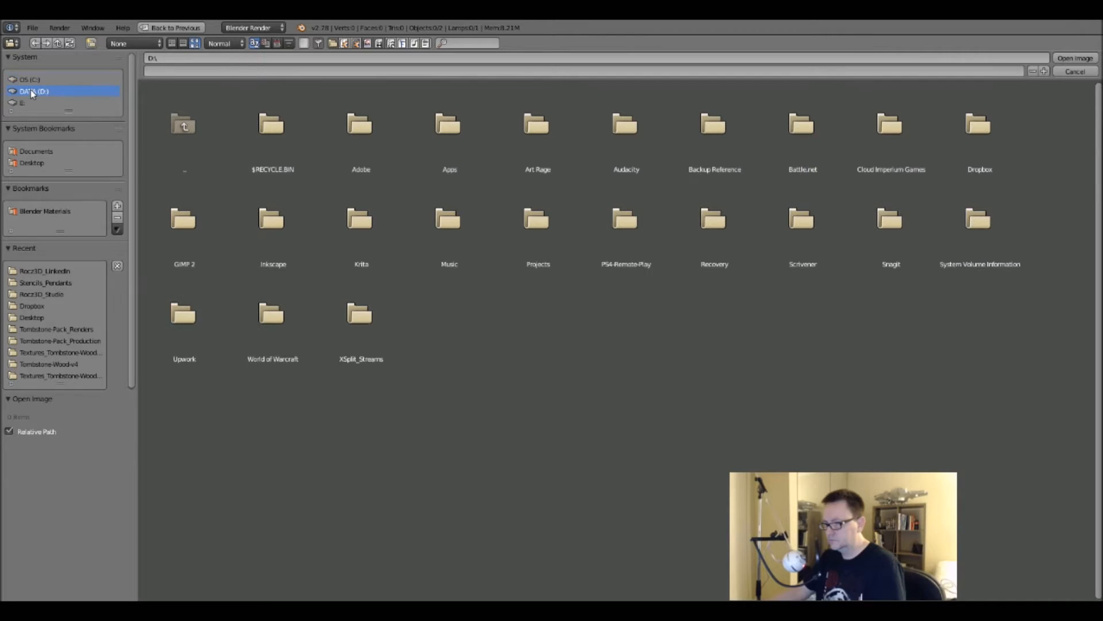
pyautogui.click(572, 240)
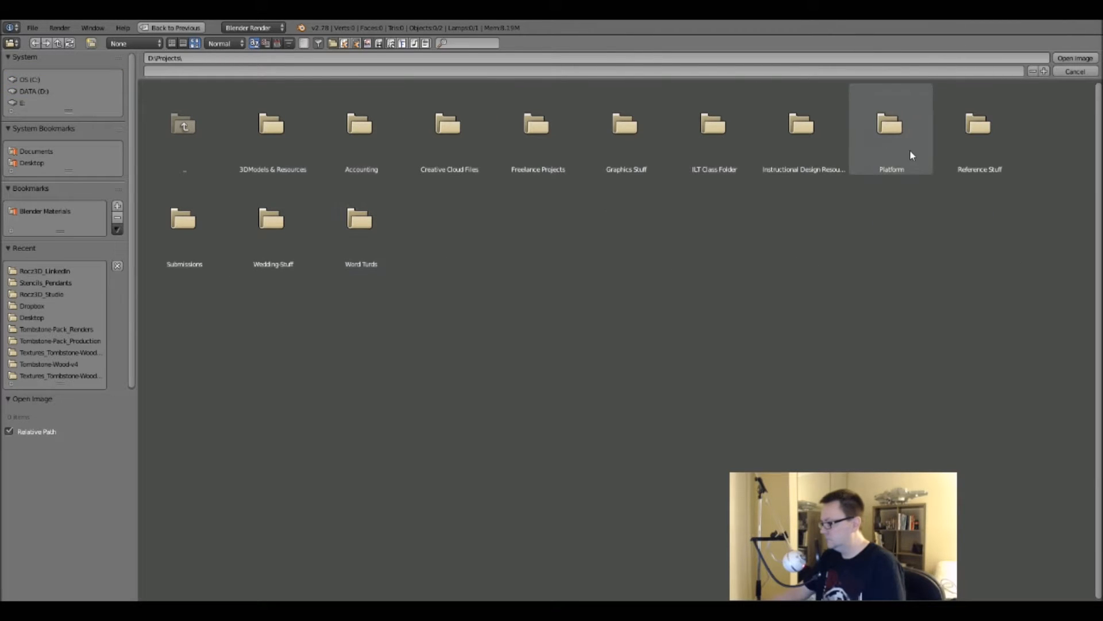
pyautogui.click(613, 137)
pyautogui.click(795, 133)
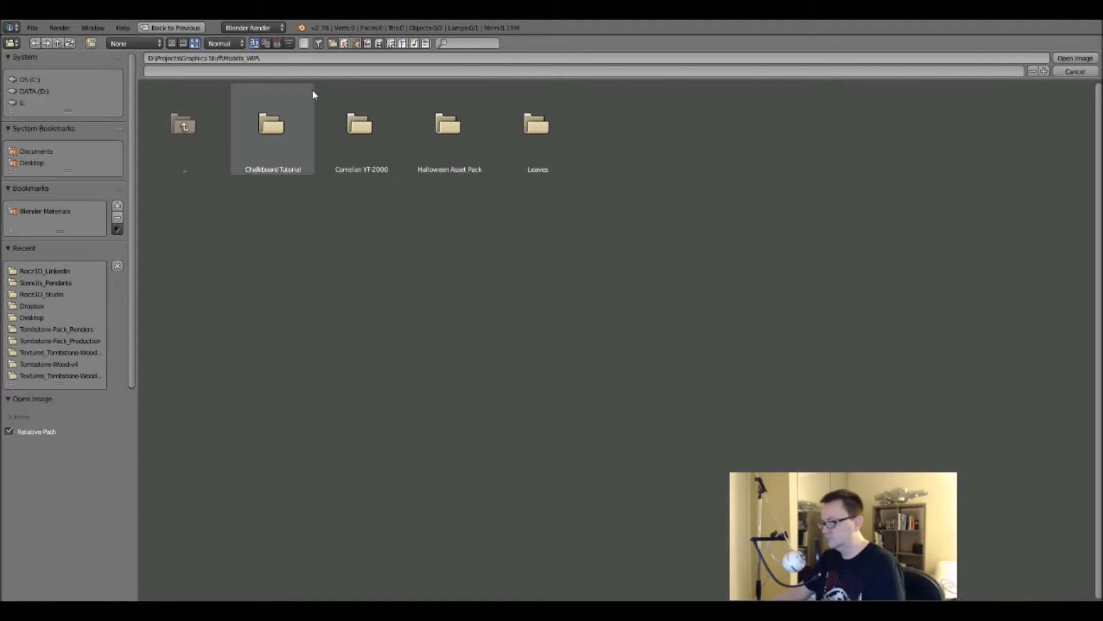
pyautogui.click(361, 138)
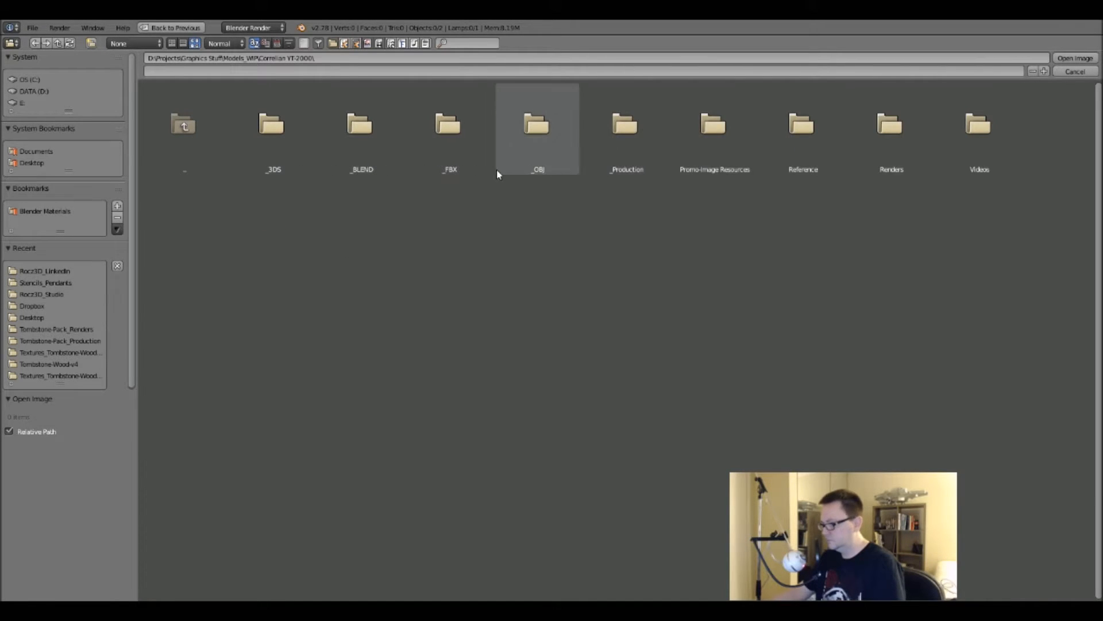
pyautogui.click(789, 133)
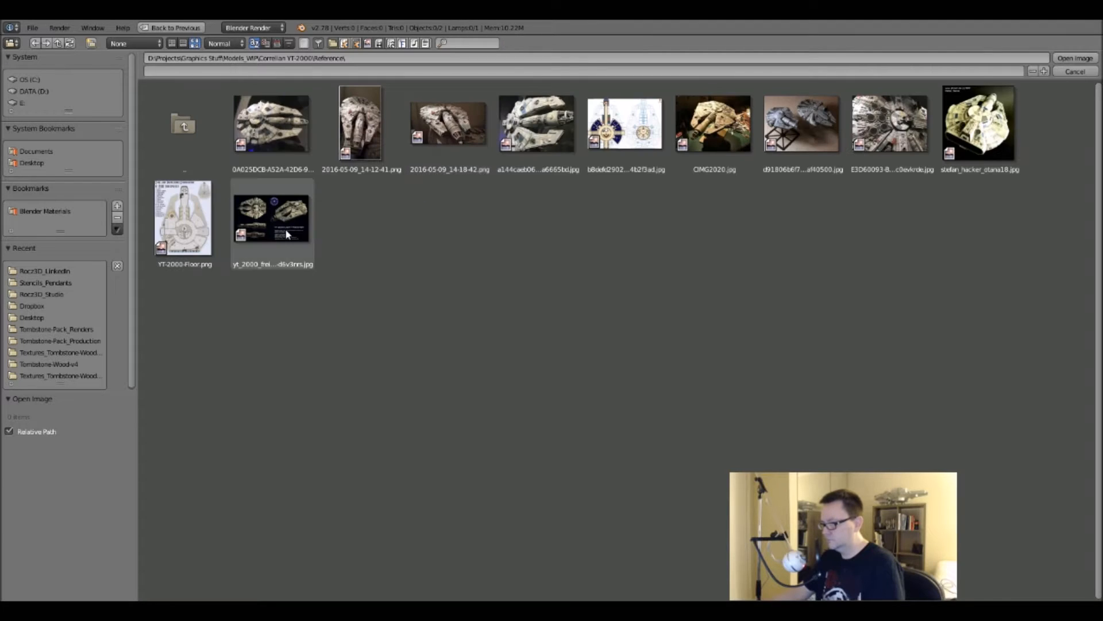
pyautogui.doubleClick(273, 204)
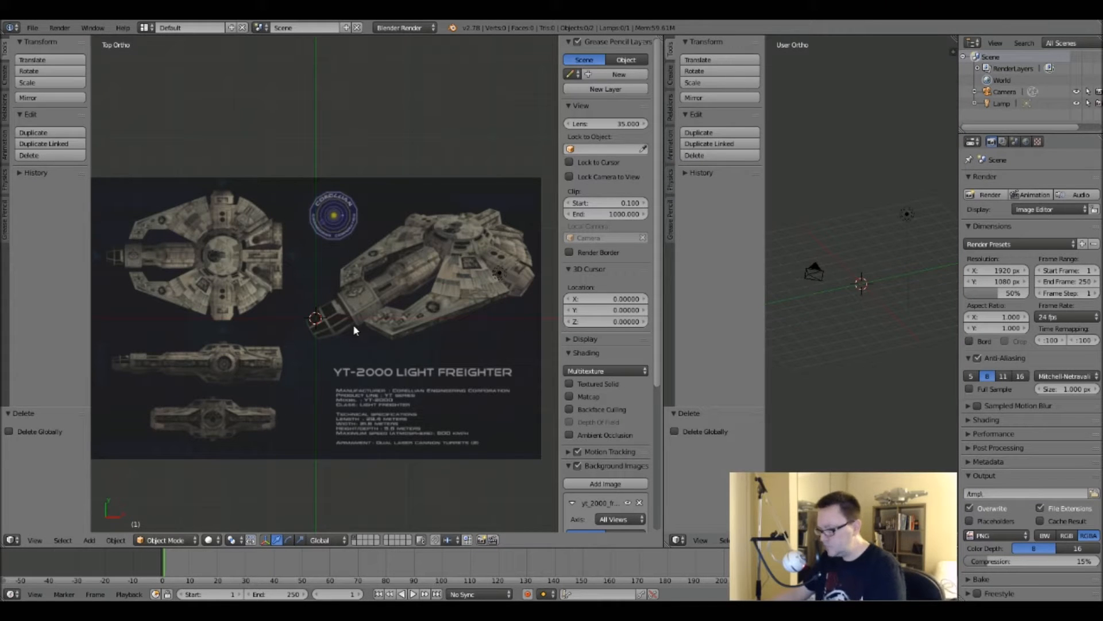
# Restrict the freighter background image to the Top axis and collapse its settings.
pyautogui.scroll(-8, 591, 453)
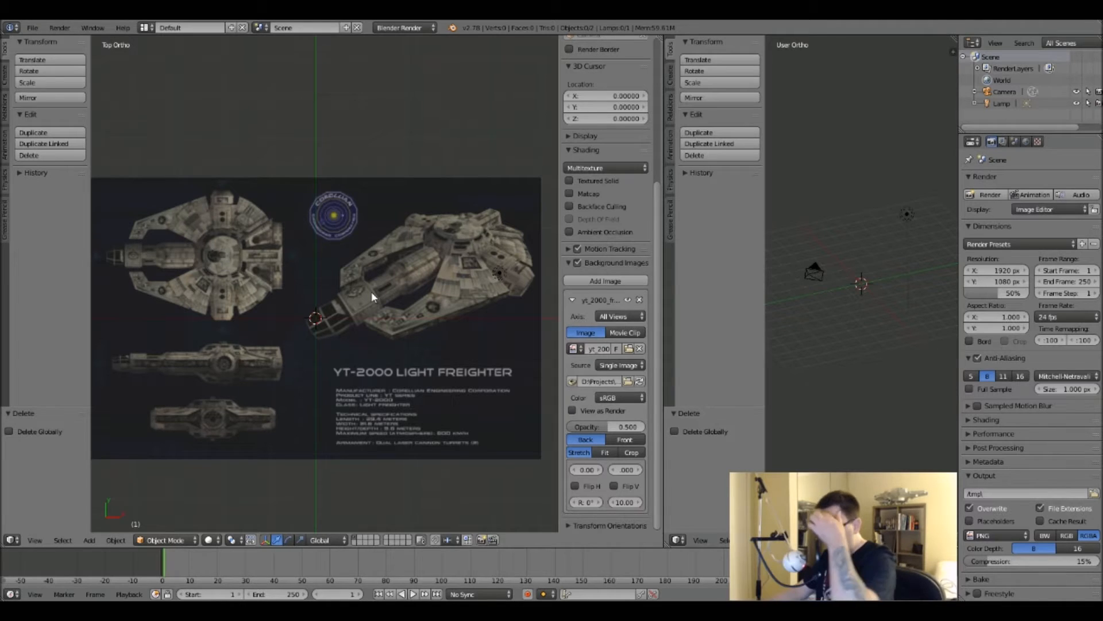
pyautogui.press('KP_1')
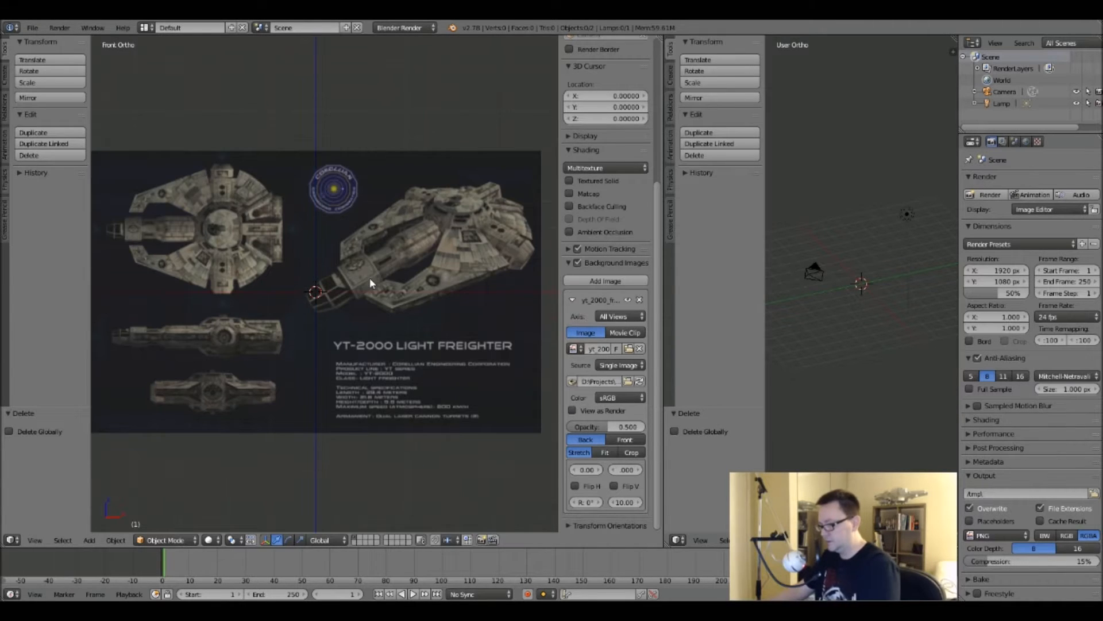
pyautogui.click(571, 300)
pyautogui.click(612, 316)
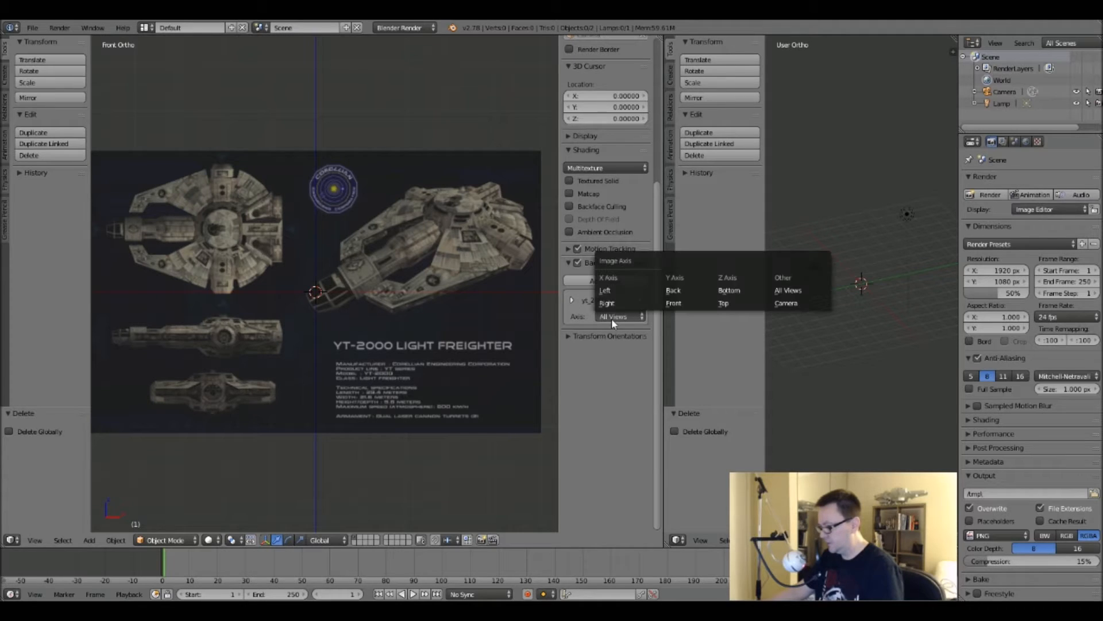
pyautogui.click(723, 302)
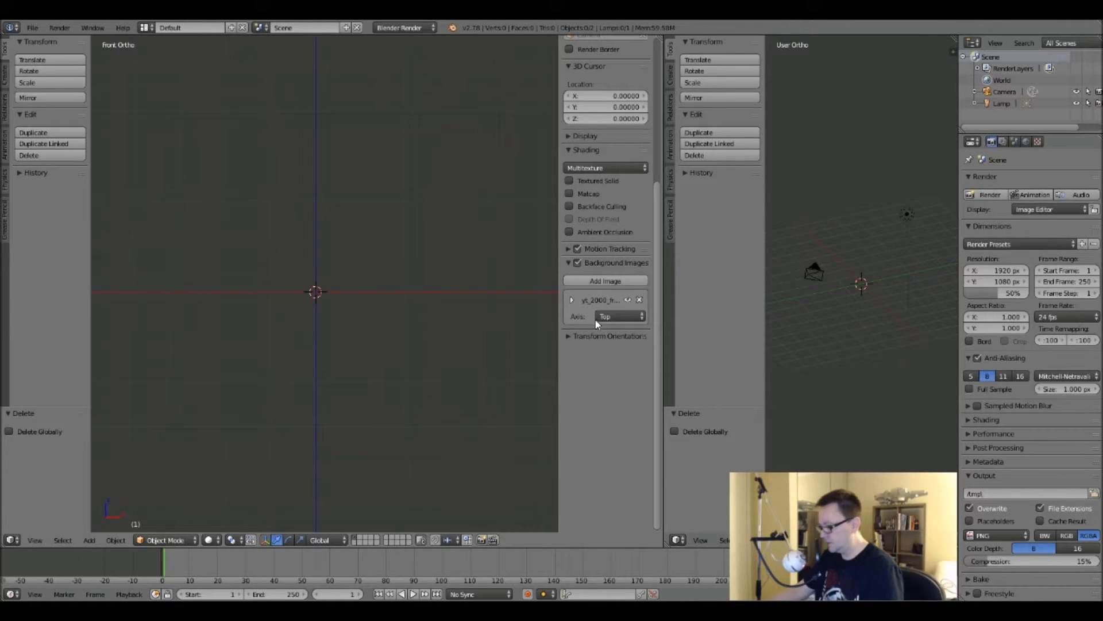
# Add a second background image using the already loaded yt_2000 picture and assign it to the Front axis.
pyautogui.click(577, 280)
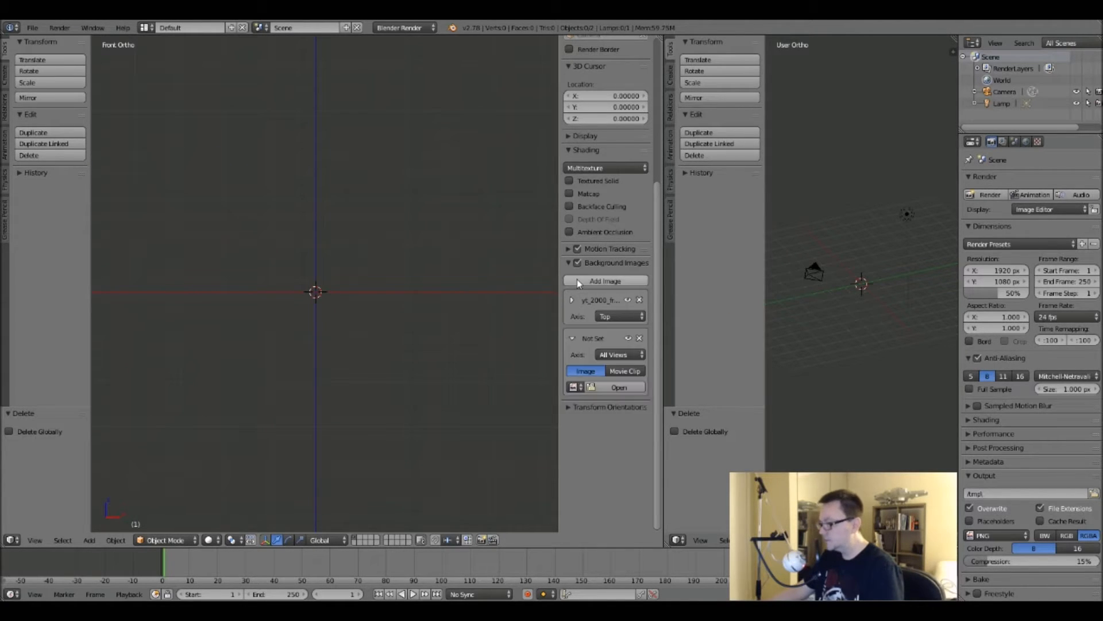
pyautogui.click(574, 386)
pyautogui.click(574, 387)
pyautogui.click(632, 405)
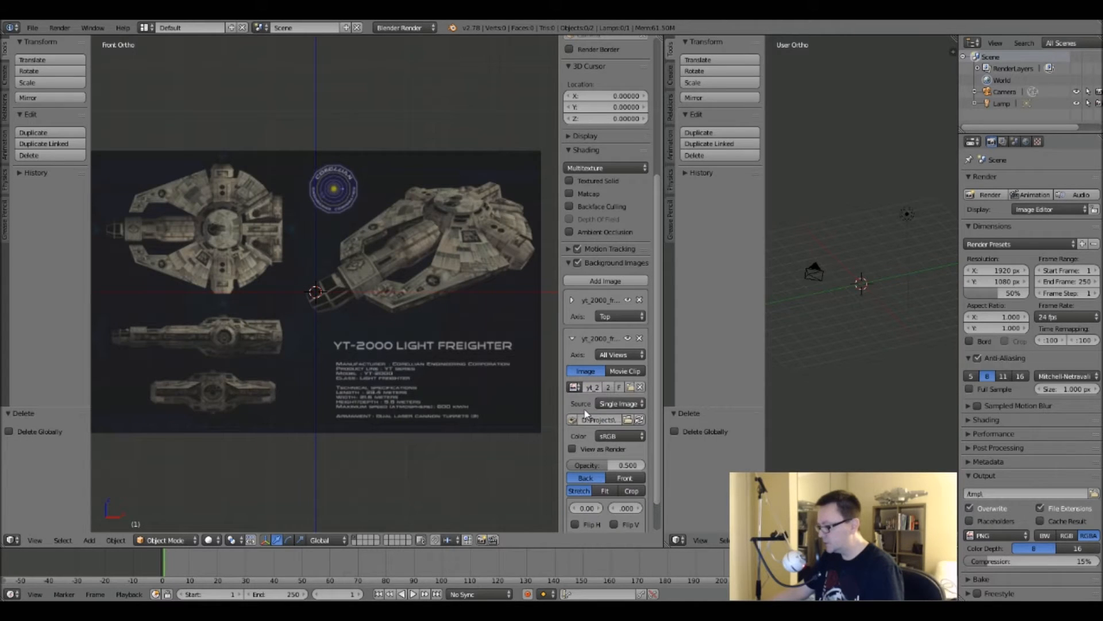
pyautogui.click(613, 354)
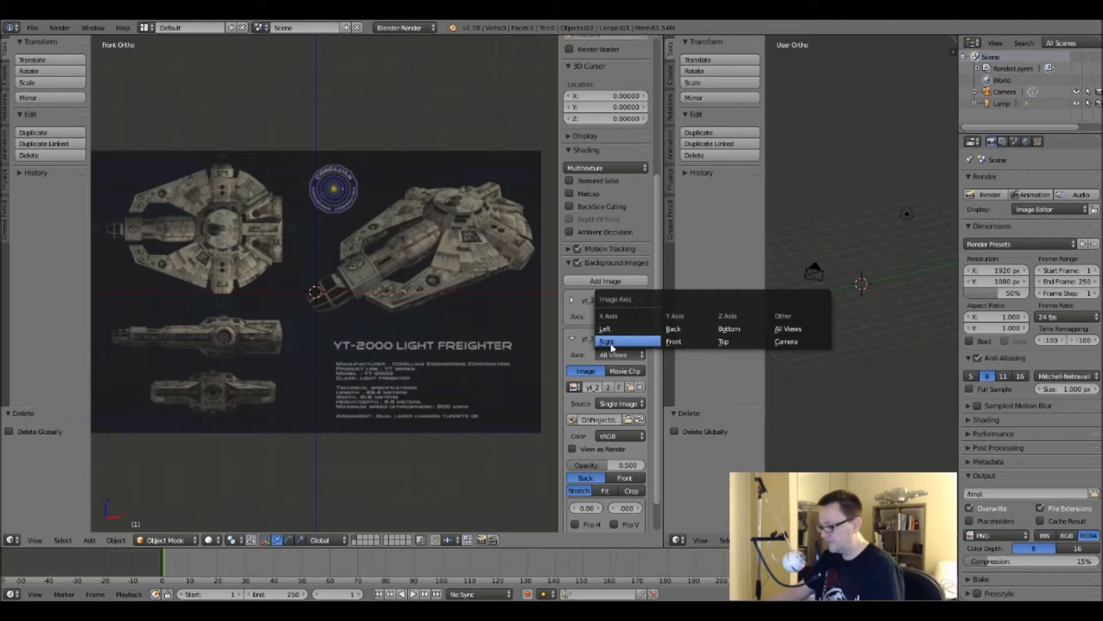
pyautogui.click(684, 343)
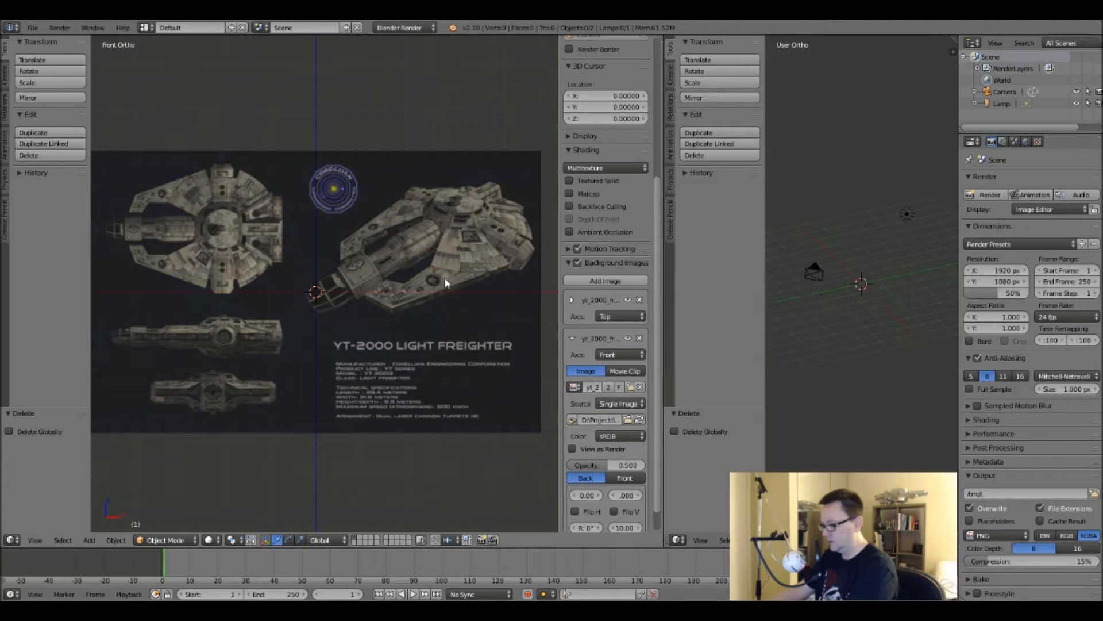
# Add a third background image with the same yt_2000 picture in the right view and assign it to the Right axis.
pyautogui.press('KP_3')
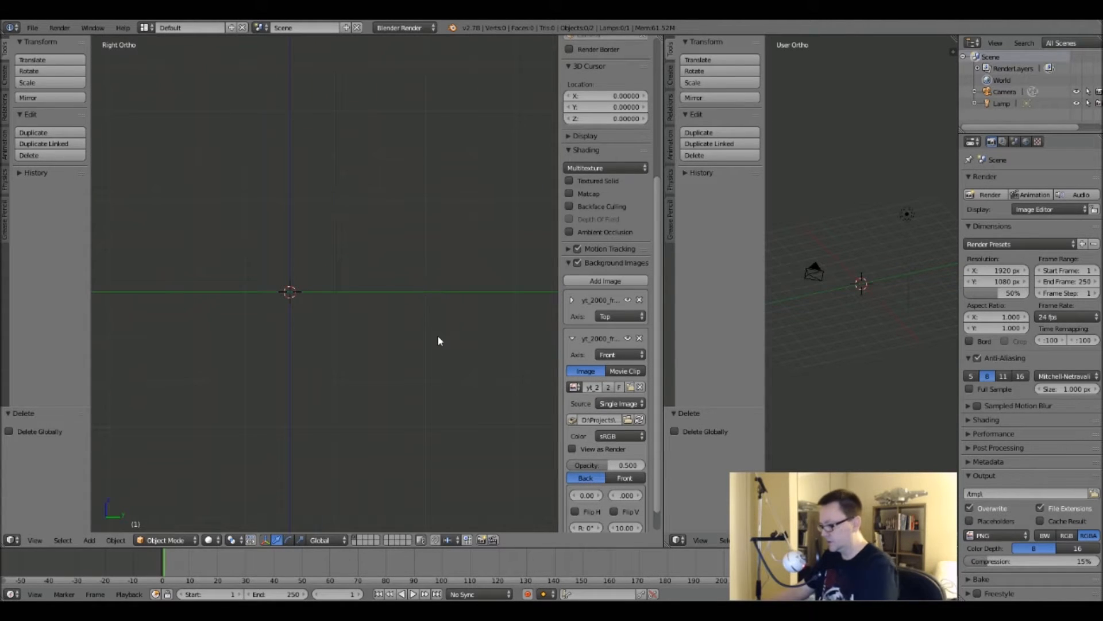
pyautogui.click(572, 338)
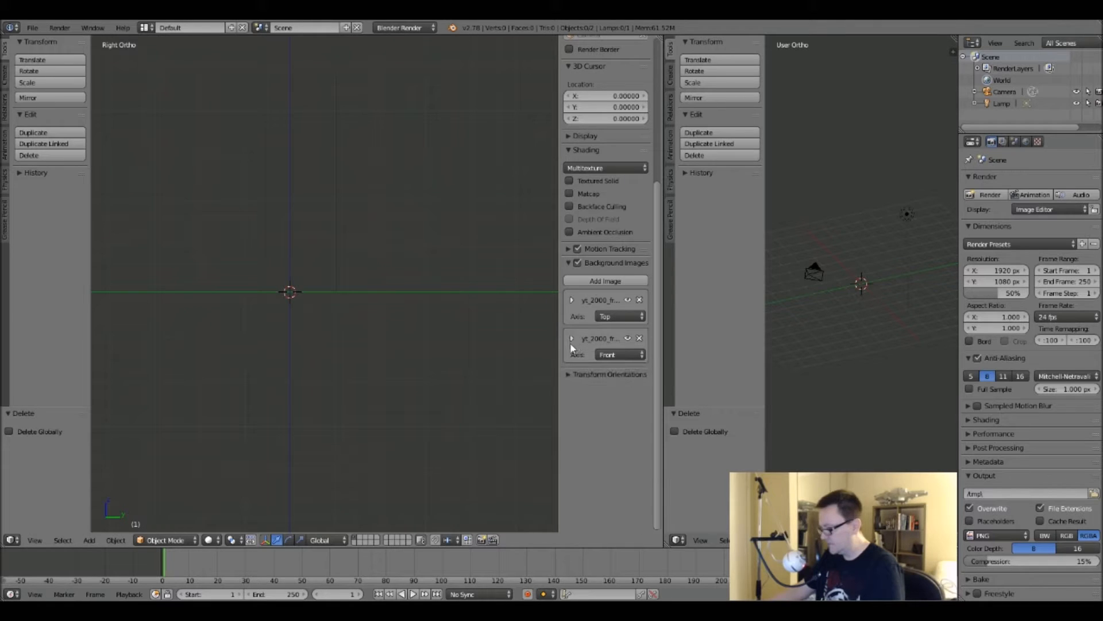
pyautogui.click(619, 282)
pyautogui.click(573, 426)
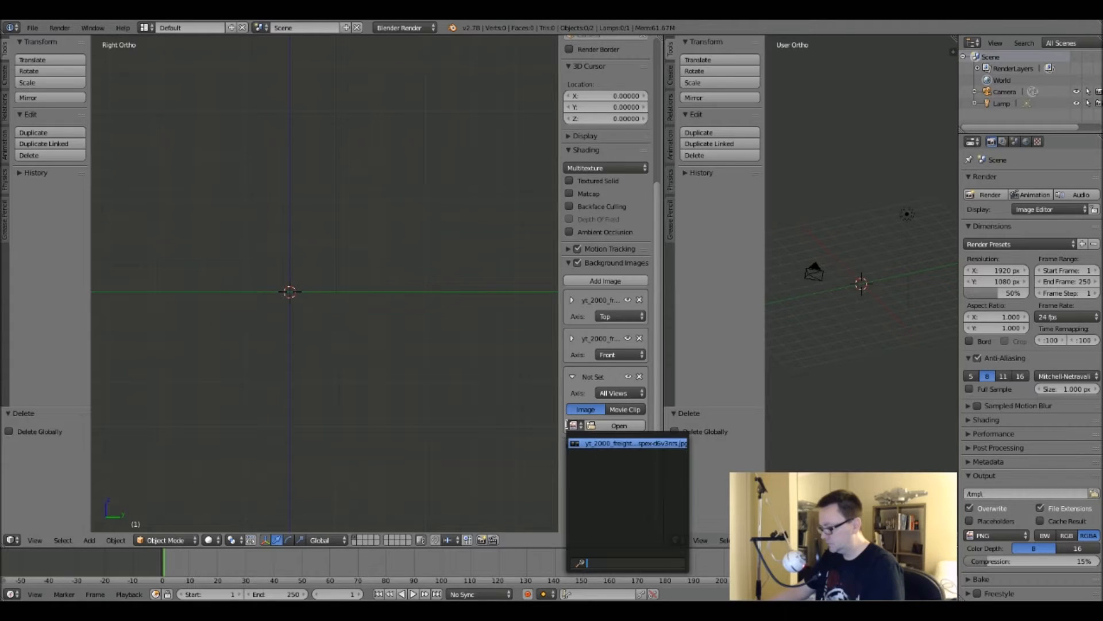
pyautogui.click(609, 443)
pyautogui.click(625, 393)
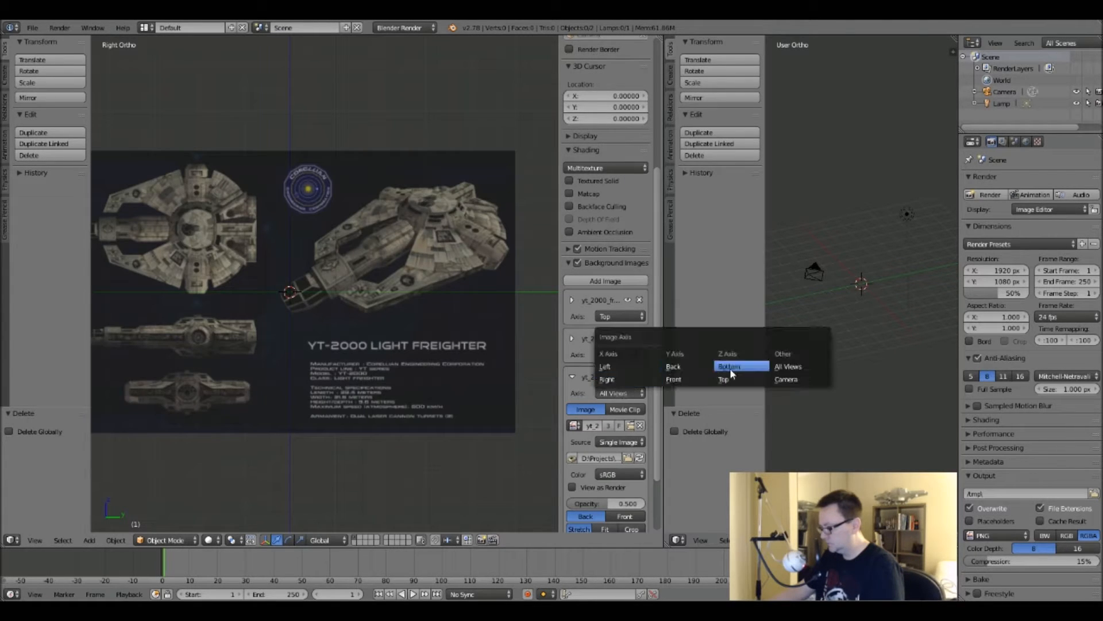
pyautogui.click(612, 380)
pyautogui.scroll(-3, 605, 408)
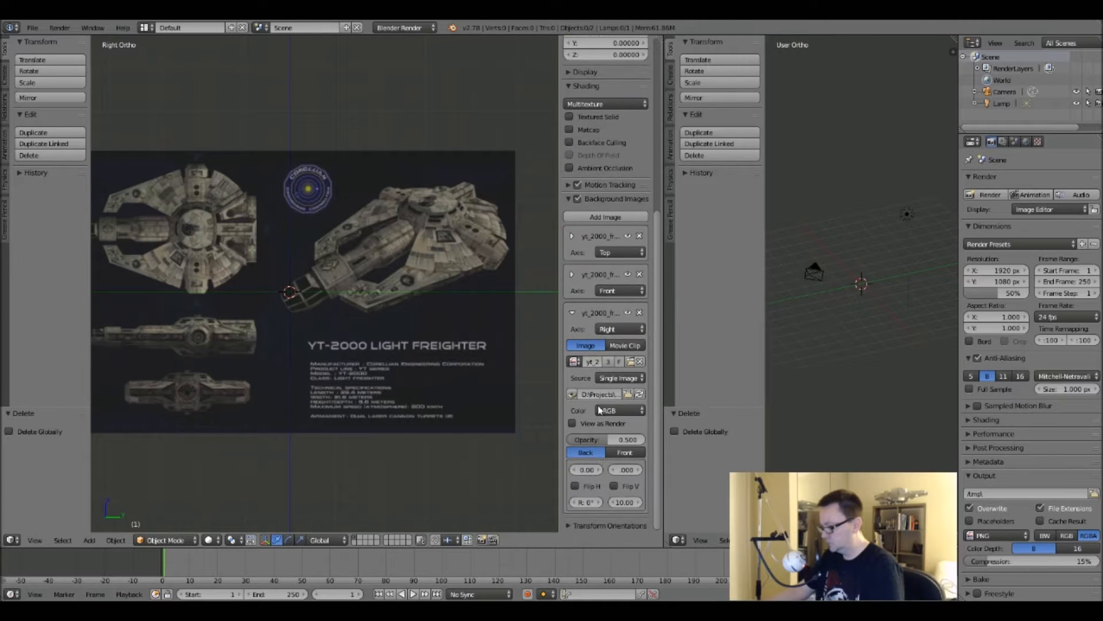
pyautogui.click(573, 313)
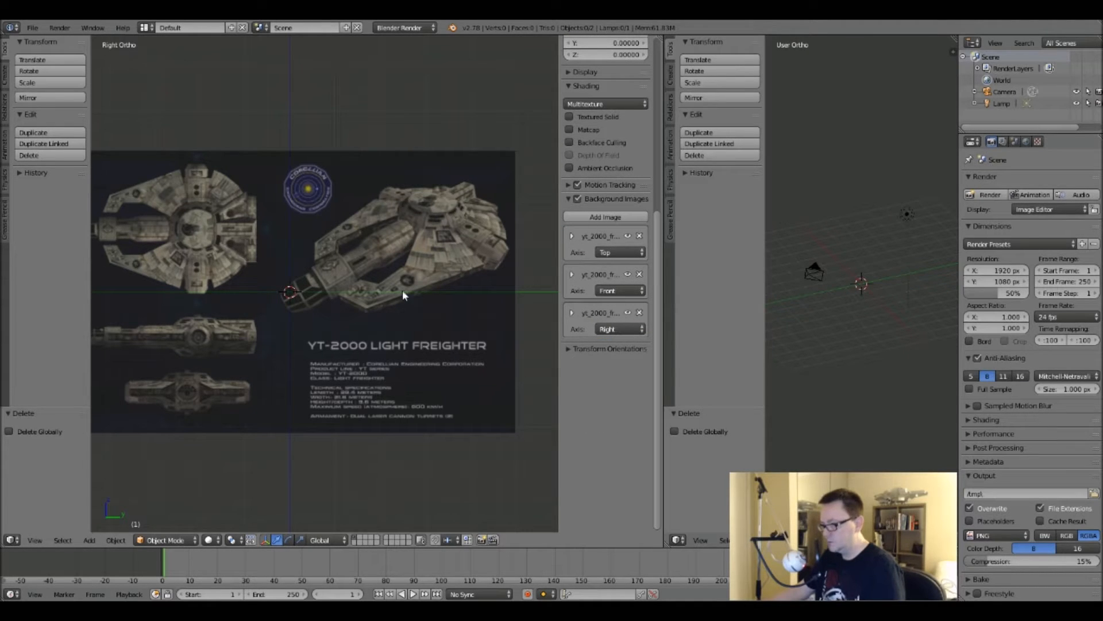
# Add a UV sphere at the origin as an alignment guide and return to the top view.
pyautogui.hotkey('shift', 'a')
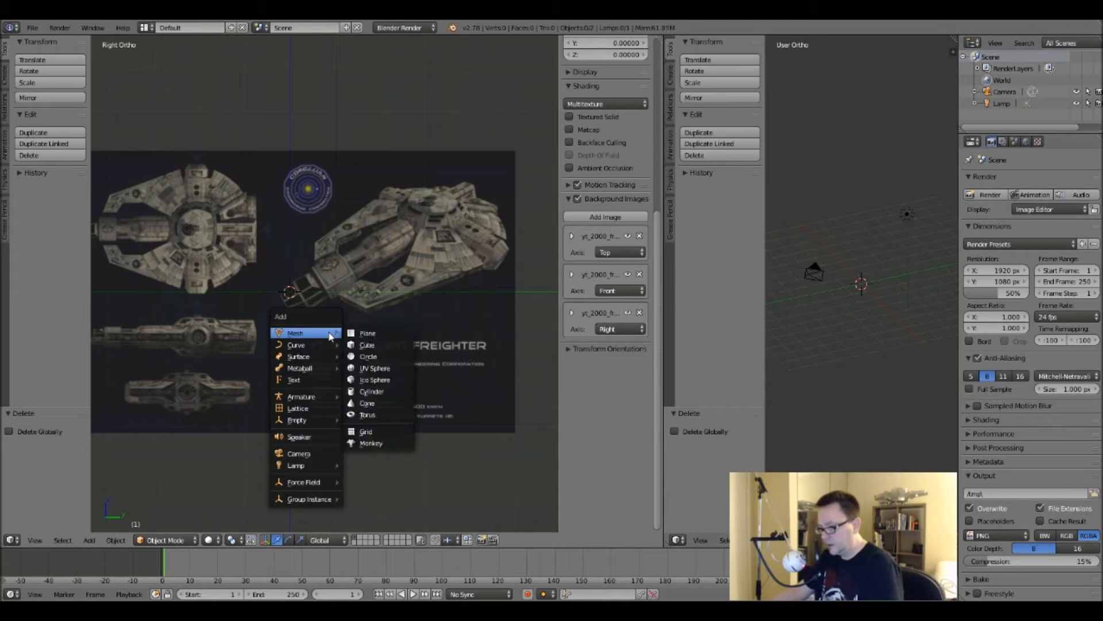
pyautogui.click(361, 369)
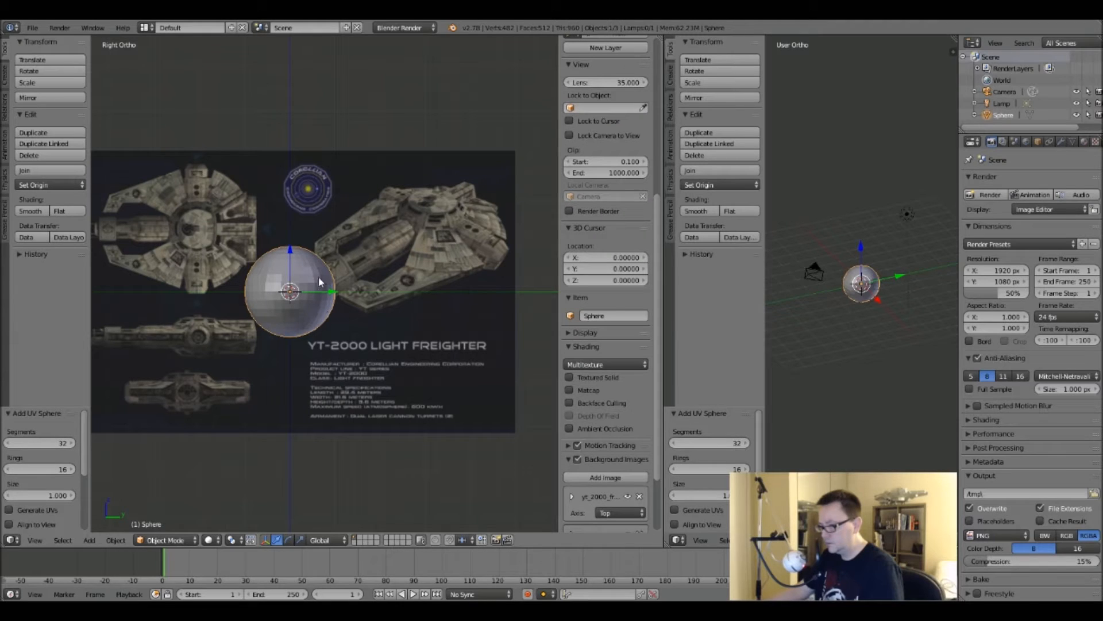
pyautogui.press('KP_7')
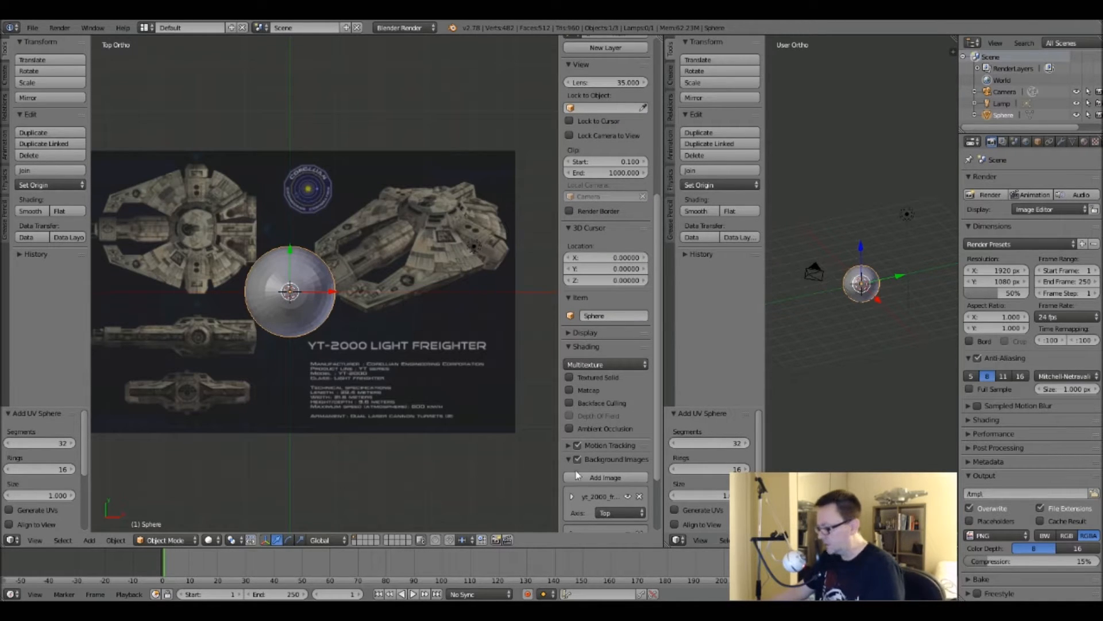
# Display the sphere as wireframe and offset the Top background image to X 2.130 and Y -2.110, centring the ship's top view on it.
pyautogui.scroll(-4, 570, 485)
pyautogui.click(571, 413)
pyautogui.scroll(-8, 571, 412)
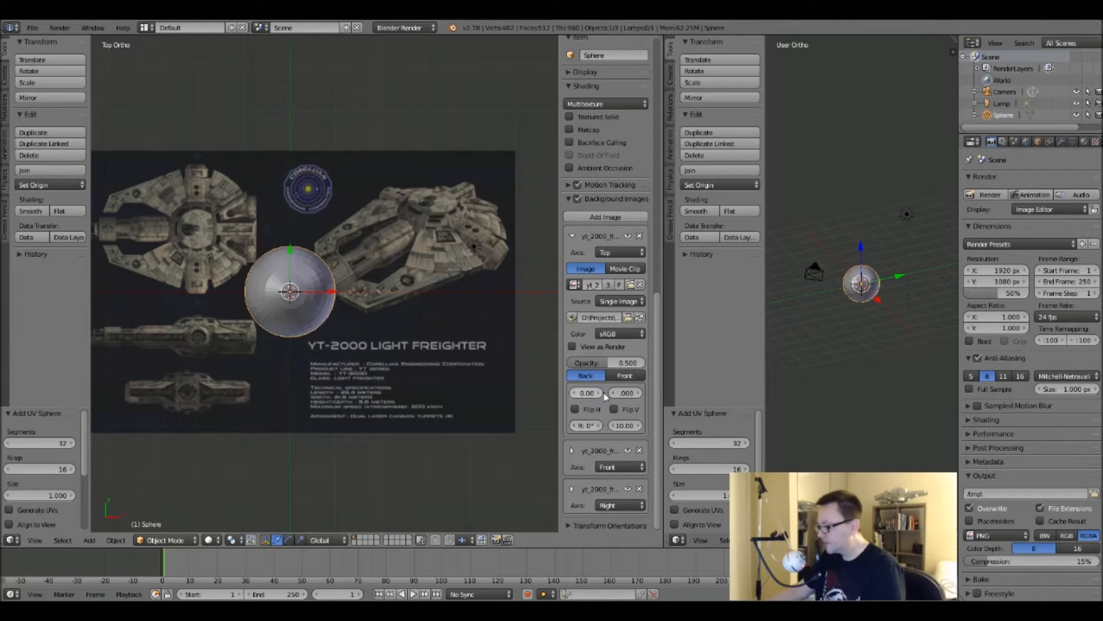
pyautogui.moveTo(558, 406)
pyautogui.mouseDown()
pyautogui.moveTo(516, 418)
pyautogui.moveTo(566, 393)
pyautogui.moveTo(671, 393)
pyautogui.mouseUp()
pyautogui.press('z')
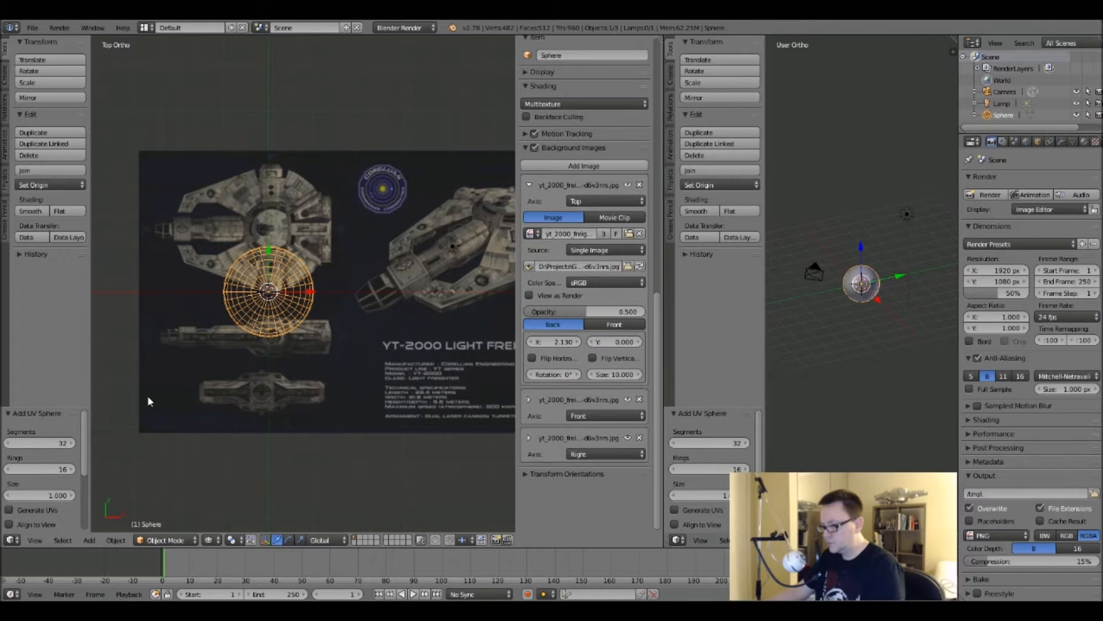
pyautogui.moveTo(609, 341); pyautogui.dragTo(488, 341)
pyautogui.scroll(9, 277, 297)
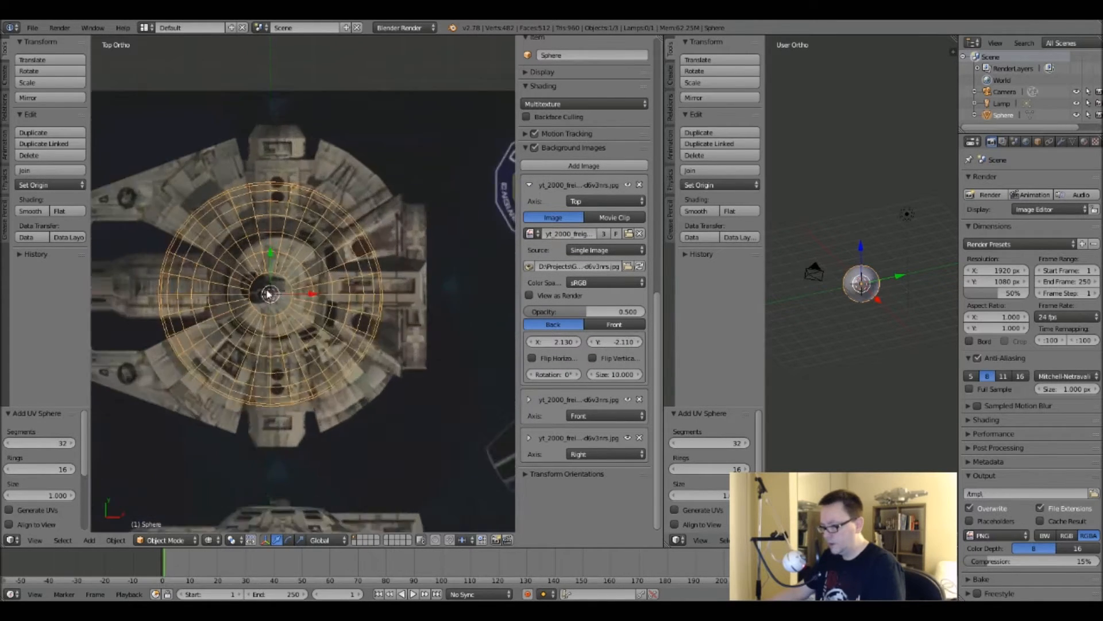
# Refine the Top background image's offset to X 2.070 and Y -2.290 so the ship's centre lines up with the sphere.
pyautogui.scroll(-2, 278, 301)
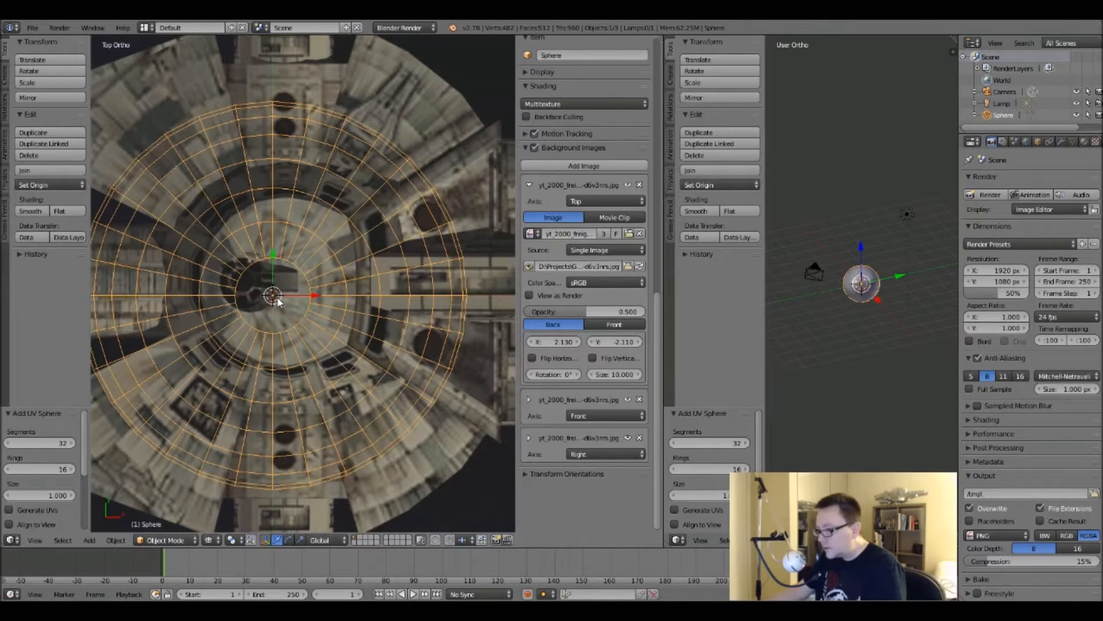
pyautogui.moveTo(609, 342); pyautogui.dragTo(601, 341)
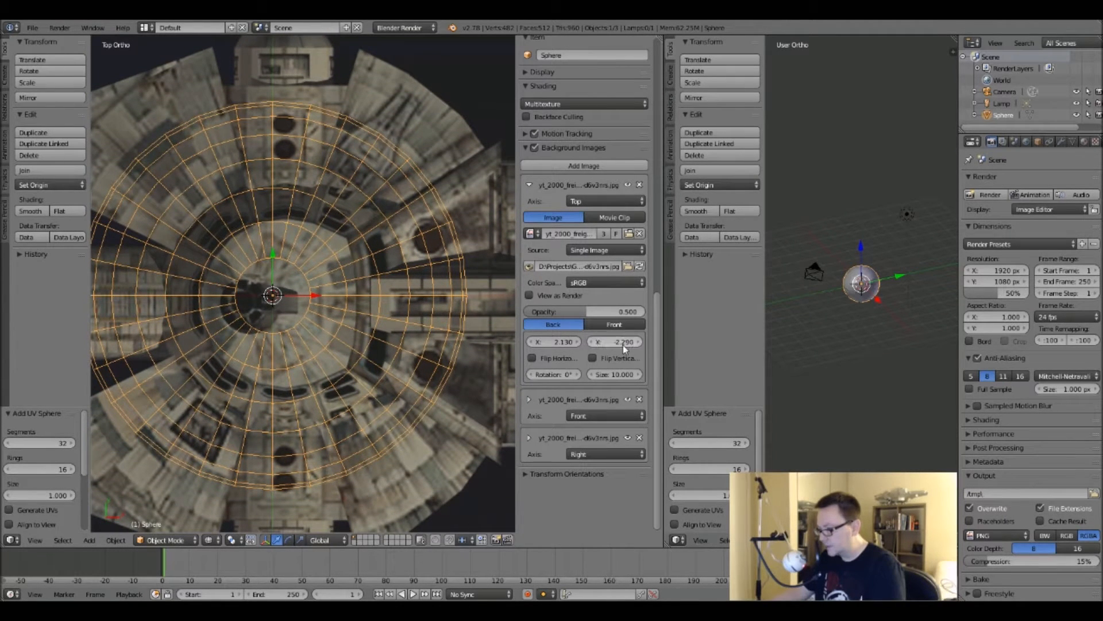
pyautogui.moveTo(555, 343); pyautogui.dragTo(554, 344)
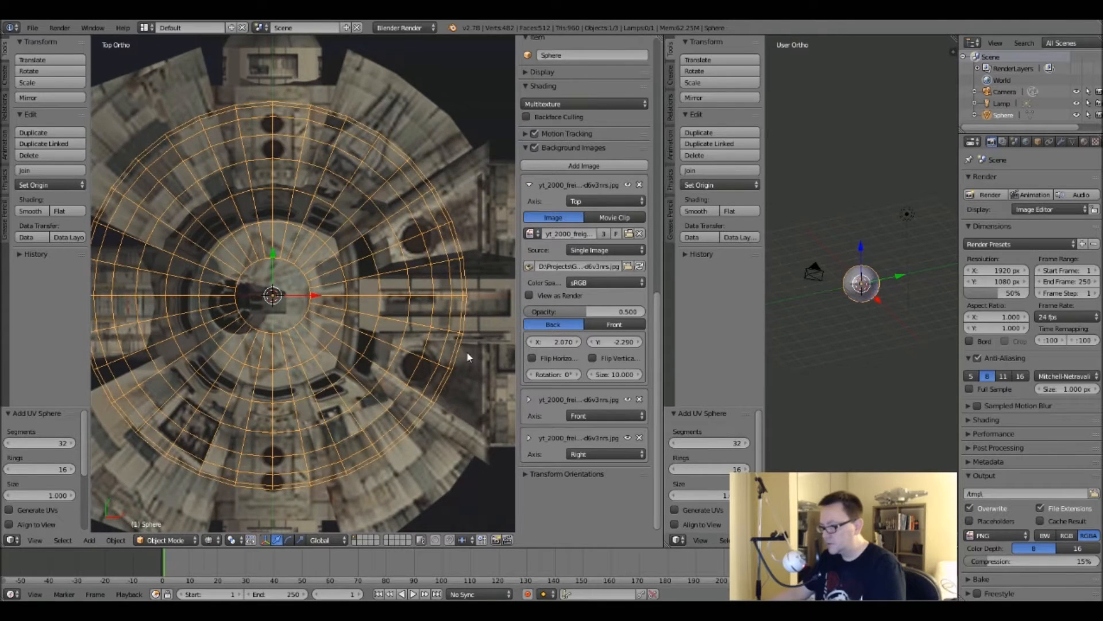
# Scale the sphere uniformly by about 1.330 so its outline approaches the ship's round hull in the top view.
pyautogui.scroll(-5, 356, 318)
pyautogui.scroll(2, 356, 318)
pyautogui.press('s')
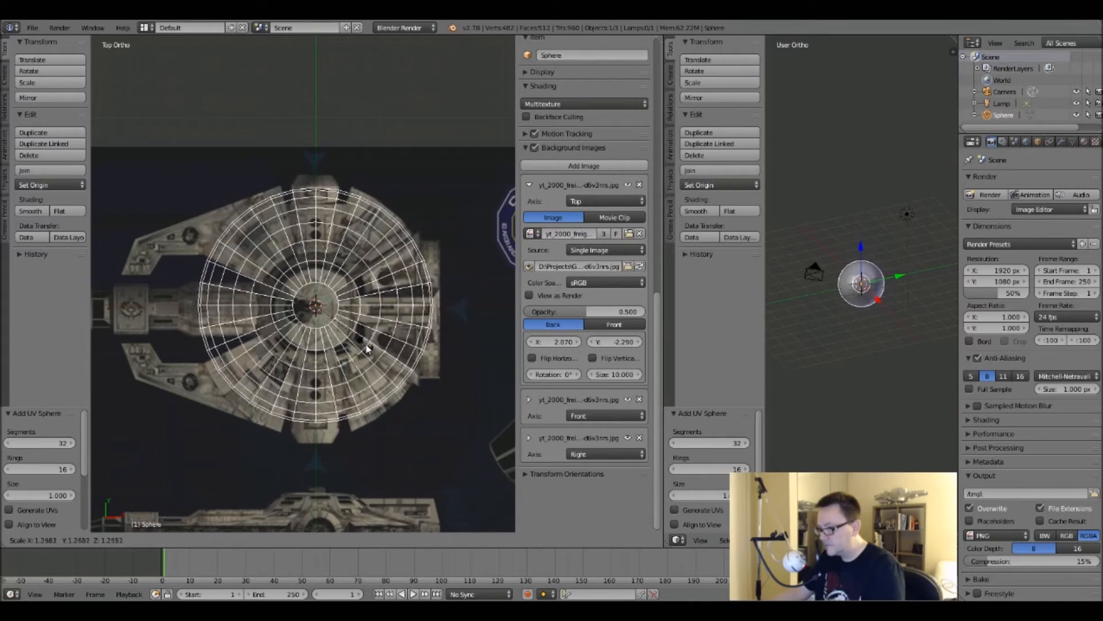
pyautogui.click(367, 353)
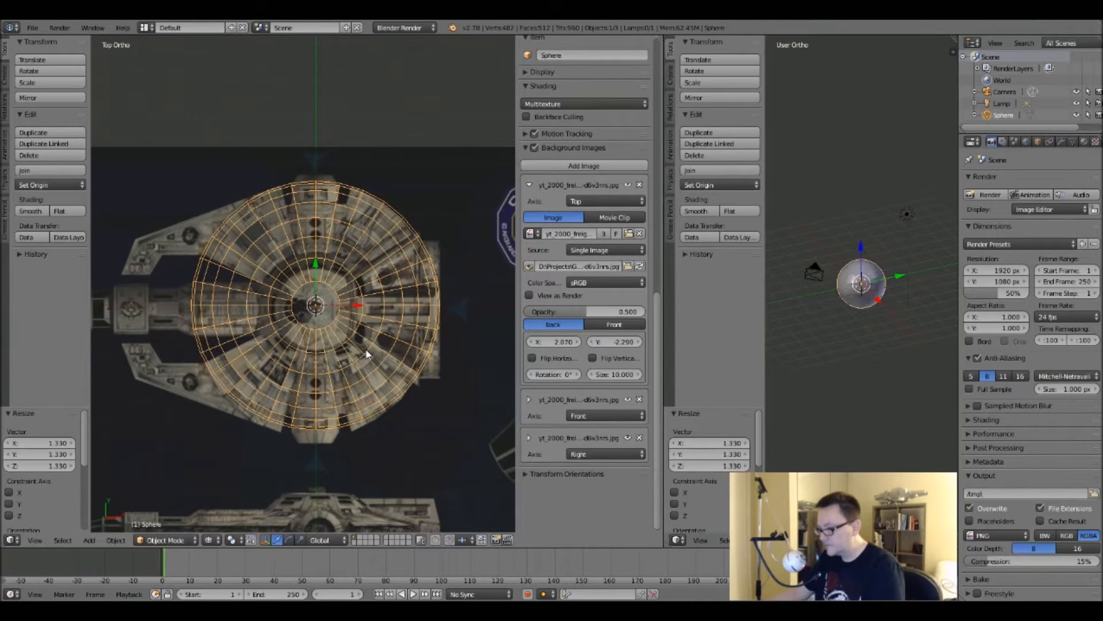
# Try a slightly larger Top background image, restore its size to 10, and set its Y offset to -2.220.
pyautogui.moveTo(605, 374)
pyautogui.mouseDown()
pyautogui.moveTo(625, 375)
pyautogui.moveTo(612, 375)
pyautogui.mouseUp()
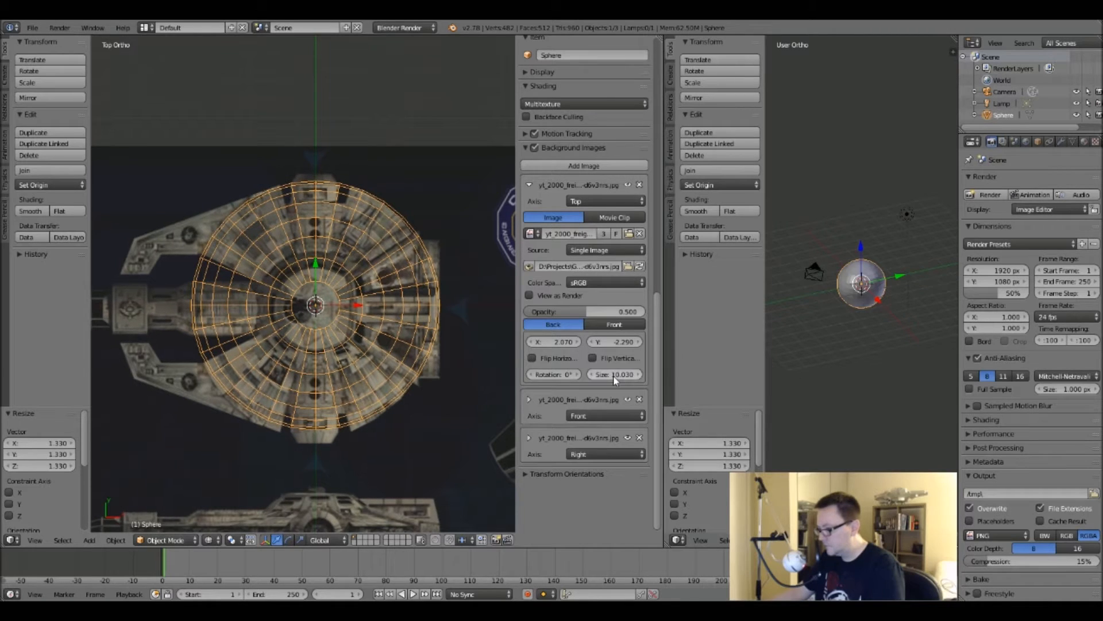
pyautogui.write('10')
pyautogui.press('Return')
pyautogui.moveTo(615, 341)
pyautogui.mouseDown()
pyautogui.moveTo(601, 341)
pyautogui.moveTo(618, 342)
pyautogui.mouseUp()
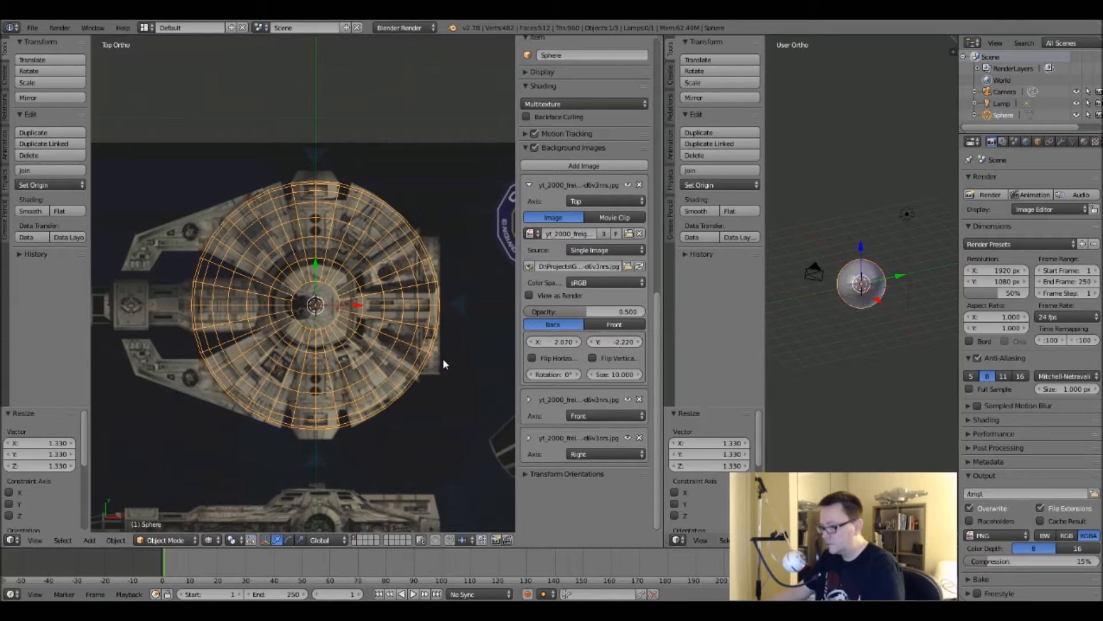
# Scale the sphere uniformly by about 1.013 to fit the hull outline and check its centring on the ship.
pyautogui.press('s')
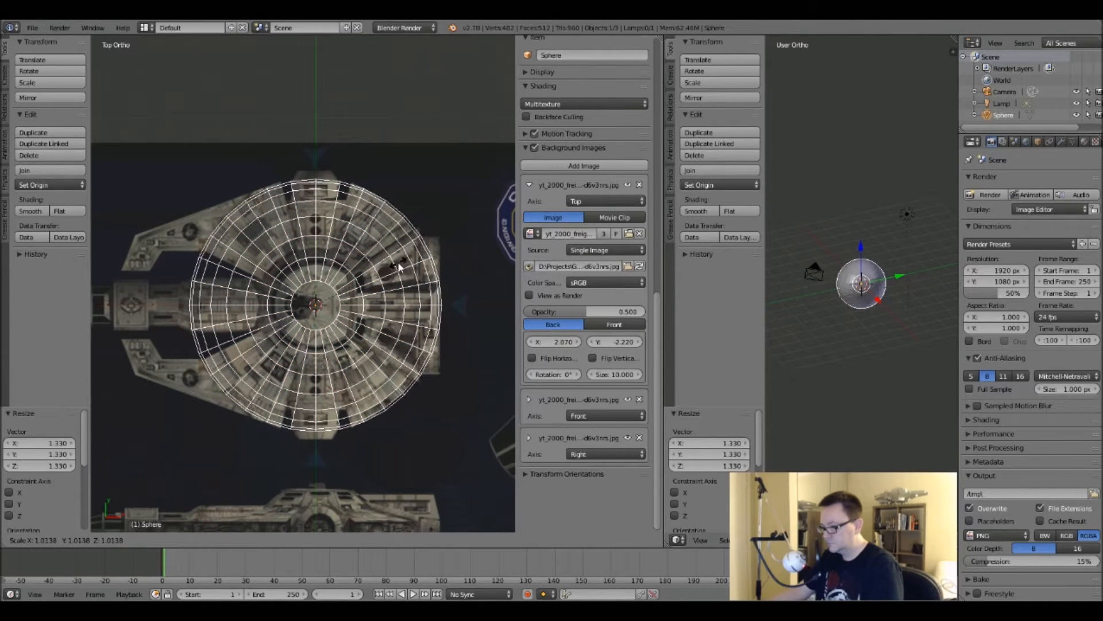
pyautogui.click(398, 265)
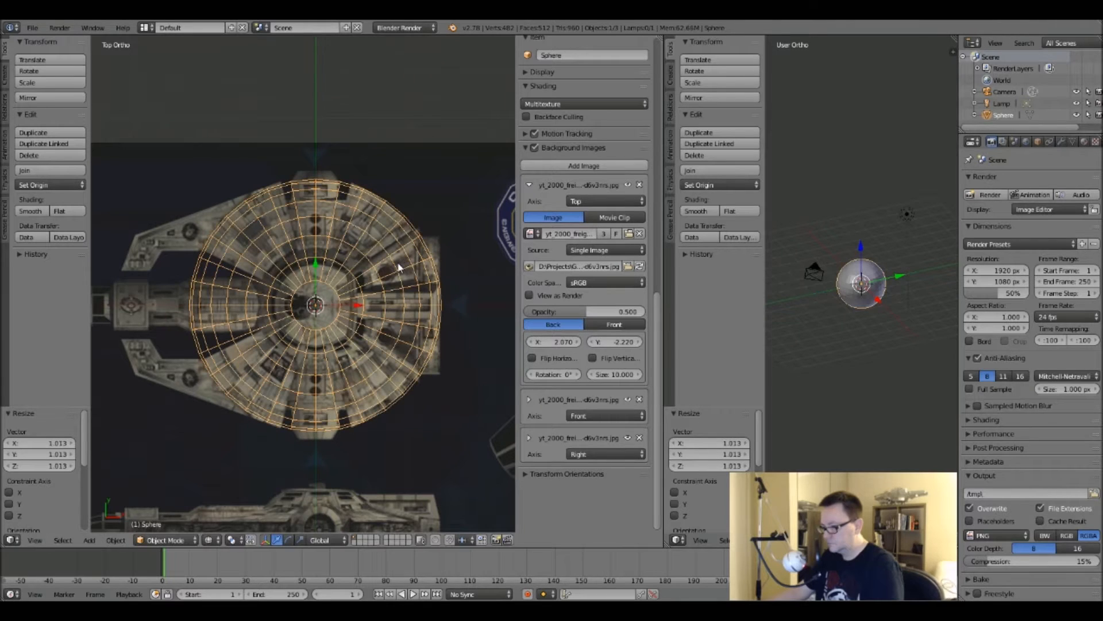
pyautogui.scroll(5, 310, 305)
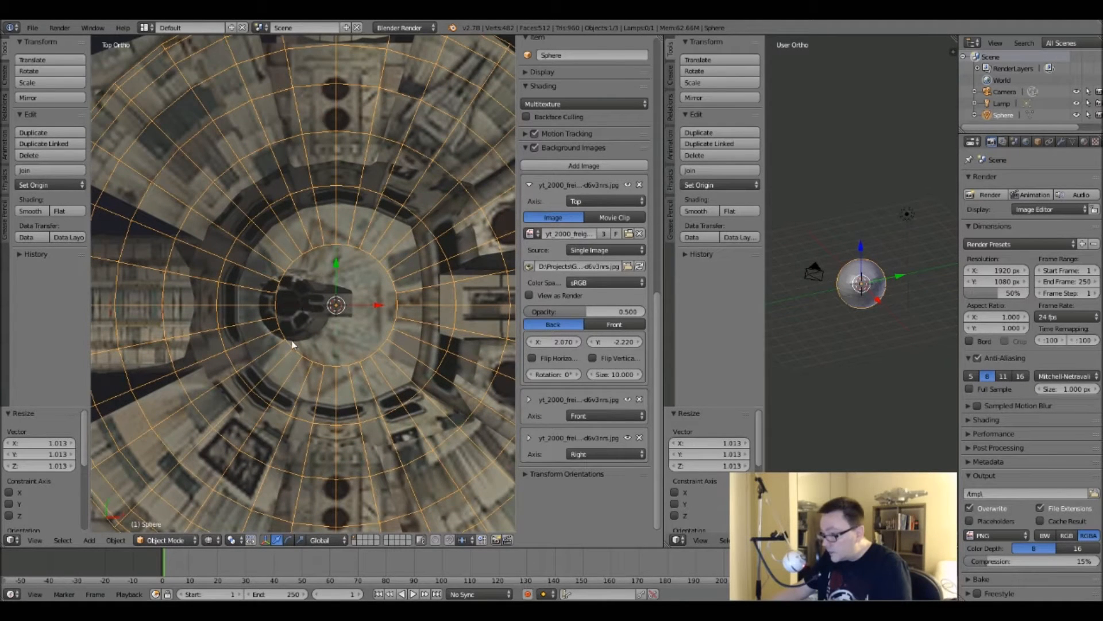
pyautogui.scroll(-6, 348, 314)
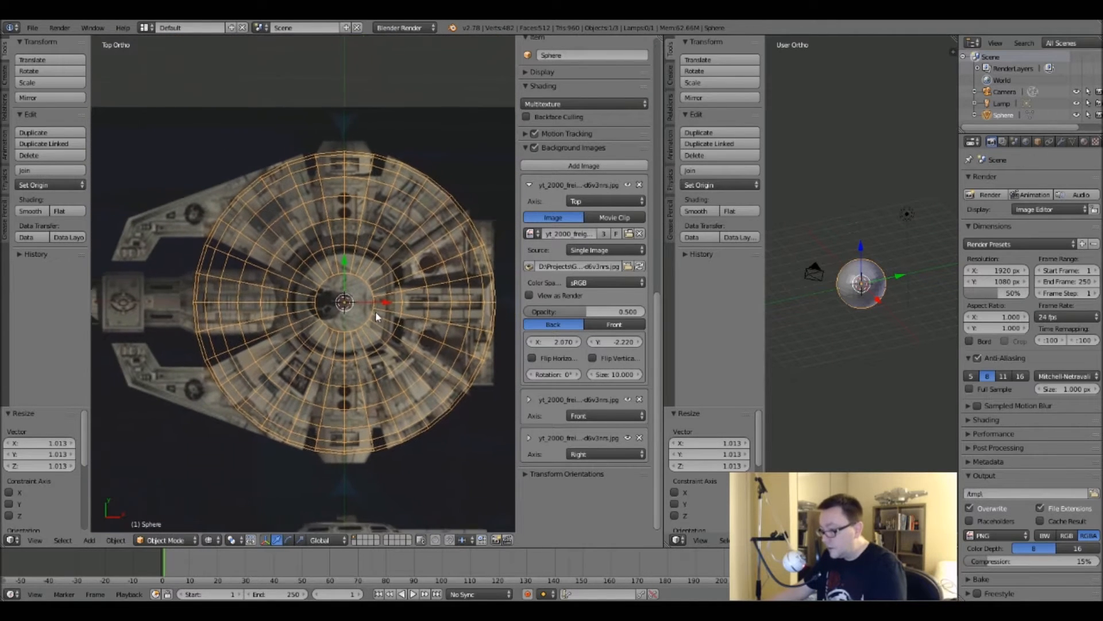
pyautogui.keyDown('shift'); pyautogui.moveTo(360, 315); pyautogui.dragTo(358, 323, button='middle'); pyautogui.keyUp('shift')
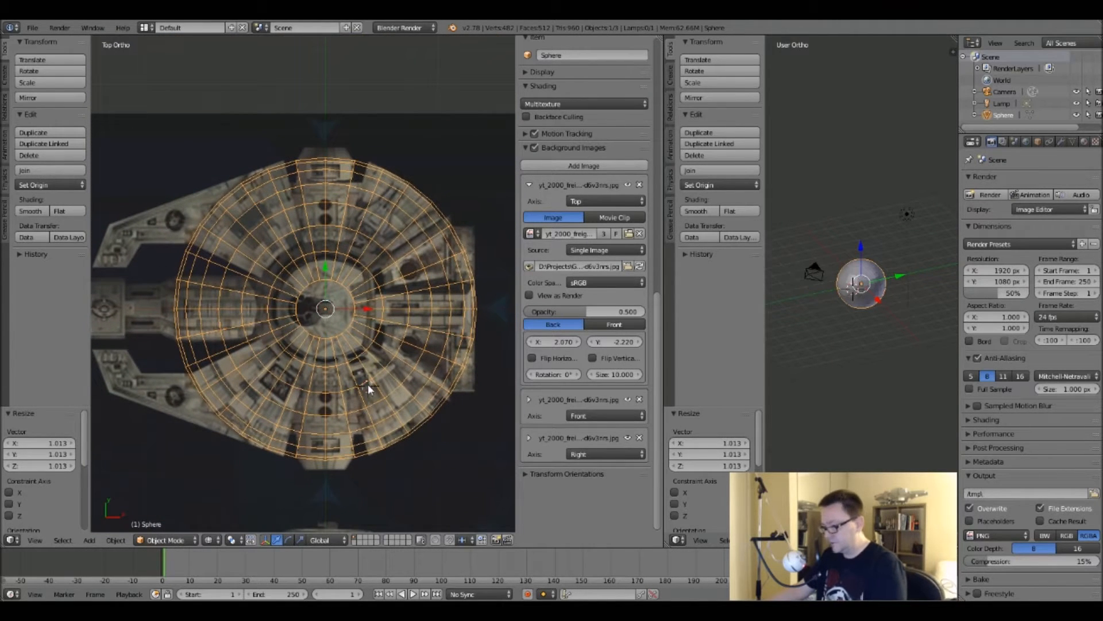
# Switch to the front view and offset the Front background image to X 2.270 and Y 3.550, centring the ship's front view on the sphere.
pyautogui.moveTo(359, 389); pyautogui.dragTo(356, 389, button='middle')
pyautogui.press('KP_7')
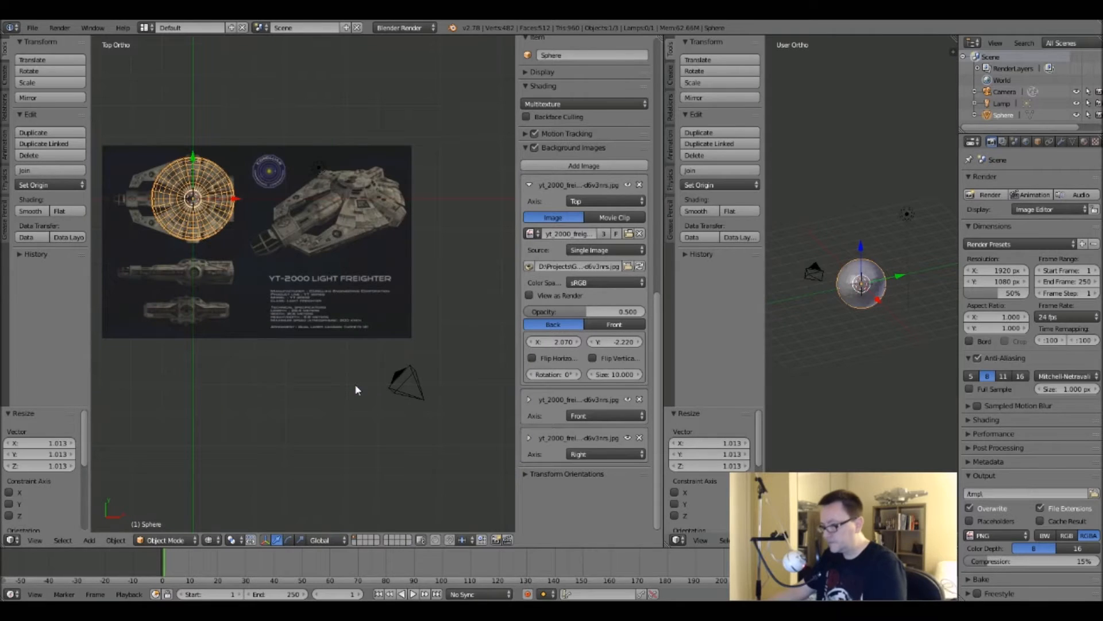
pyautogui.scroll(4, 287, 310)
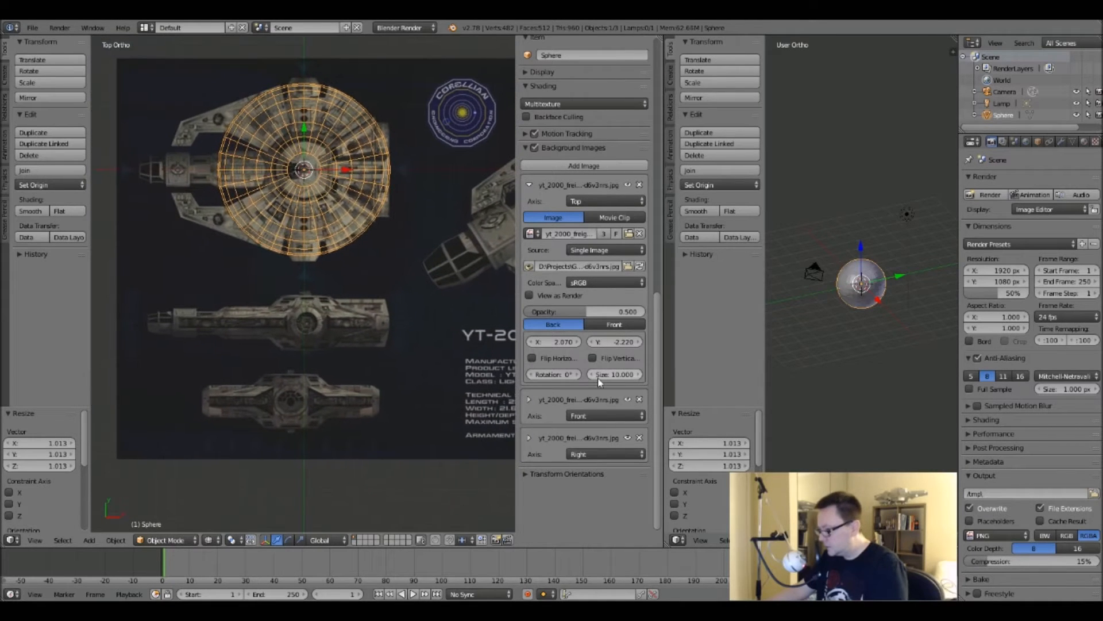
pyautogui.moveTo(428, 349); pyautogui.dragTo(427, 351, button='middle')
pyautogui.press('KP_1')
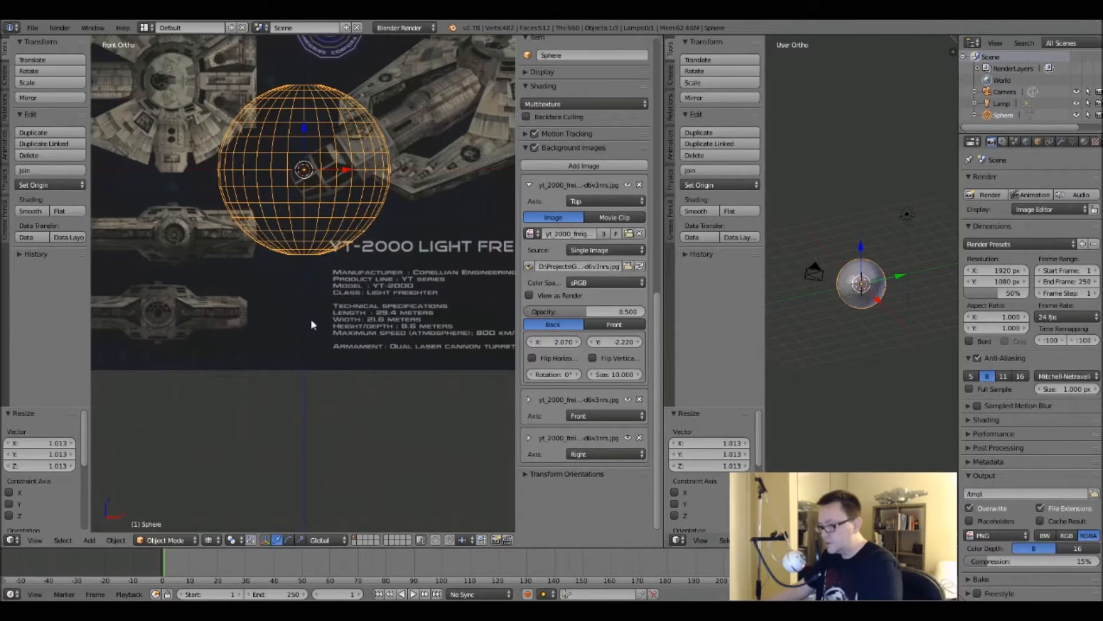
pyautogui.keyDown('shift'); pyautogui.moveTo(286, 201); pyautogui.dragTo(305, 256, button='middle'); pyautogui.keyUp('shift')
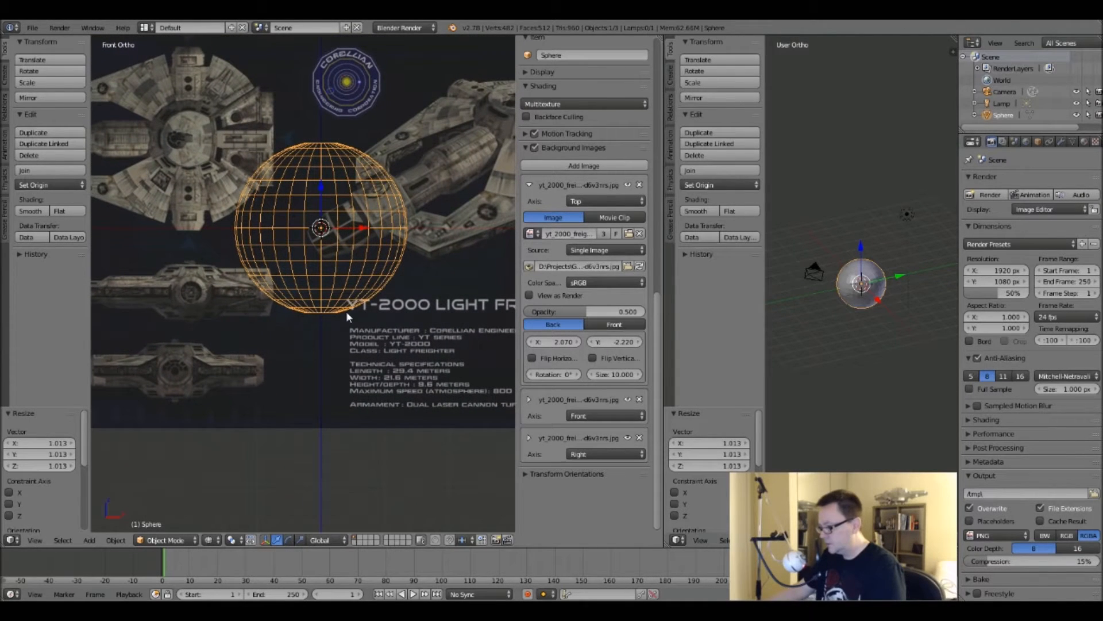
pyautogui.click(529, 398)
pyautogui.scroll(-5, 543, 425)
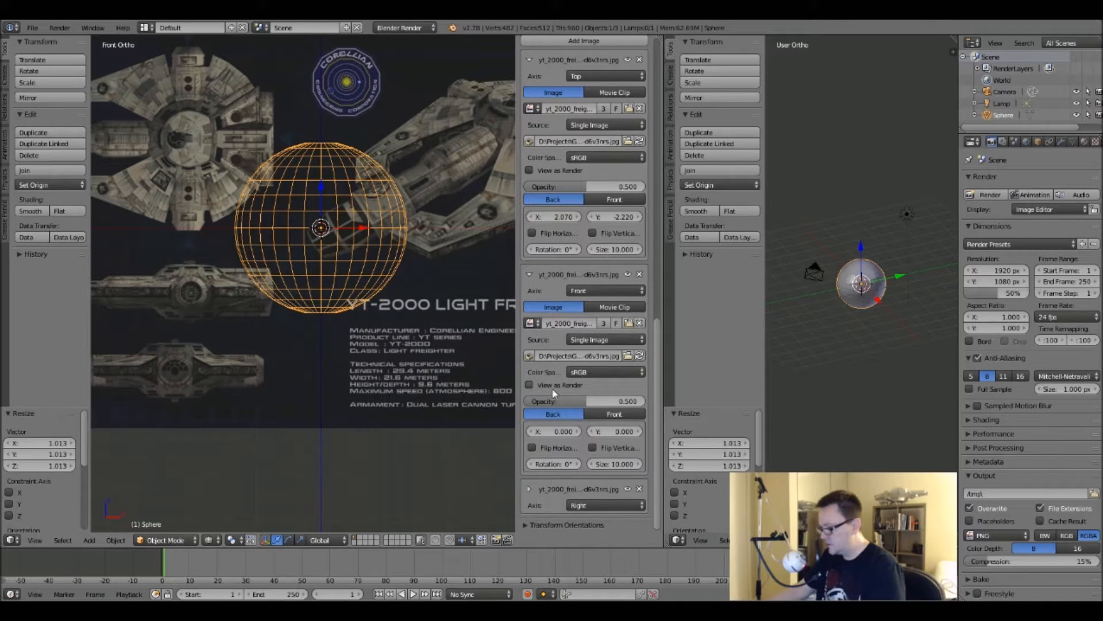
pyautogui.moveTo(555, 439); pyautogui.dragTo(609, 432)
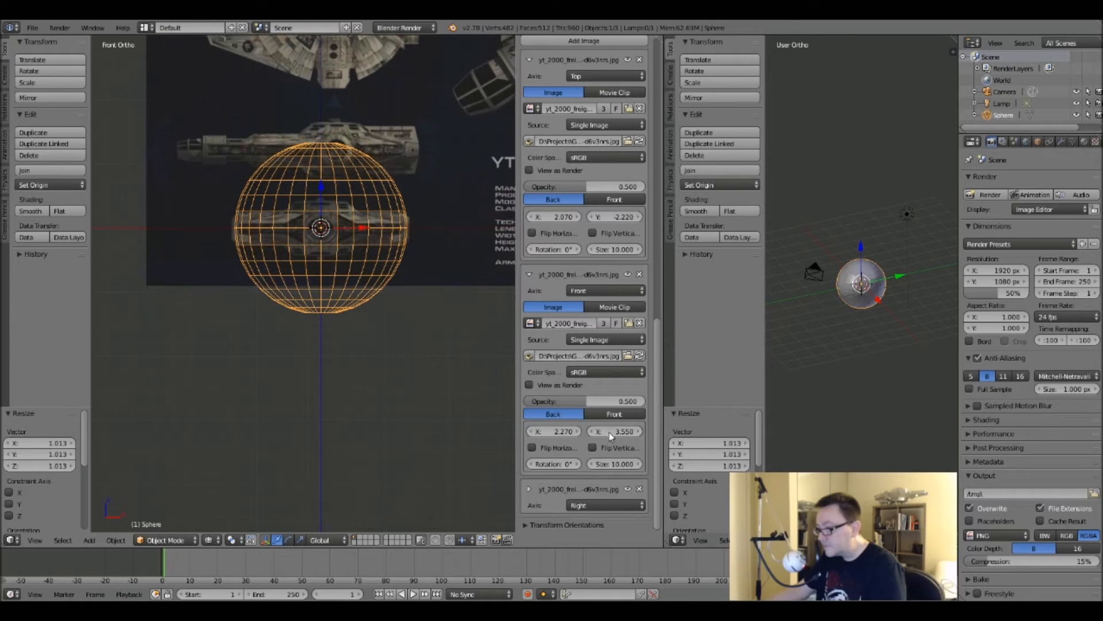
# Examine how the ship's front view lines up with the sphere's centre and edges, comparing it with the top view.
pyautogui.scroll(5, 339, 197)
pyautogui.scroll(1, 355, 206)
pyautogui.keyDown('shift'); pyautogui.moveTo(356, 206); pyautogui.dragTo(499, 210, button='middle'); pyautogui.keyUp('shift')
pyautogui.keyDown('shift'); pyautogui.moveTo(374, 220); pyautogui.dragTo(245, 212, button='middle'); pyautogui.keyUp('shift')
pyautogui.scroll(-8, 246, 211)
pyautogui.press('KP_7')
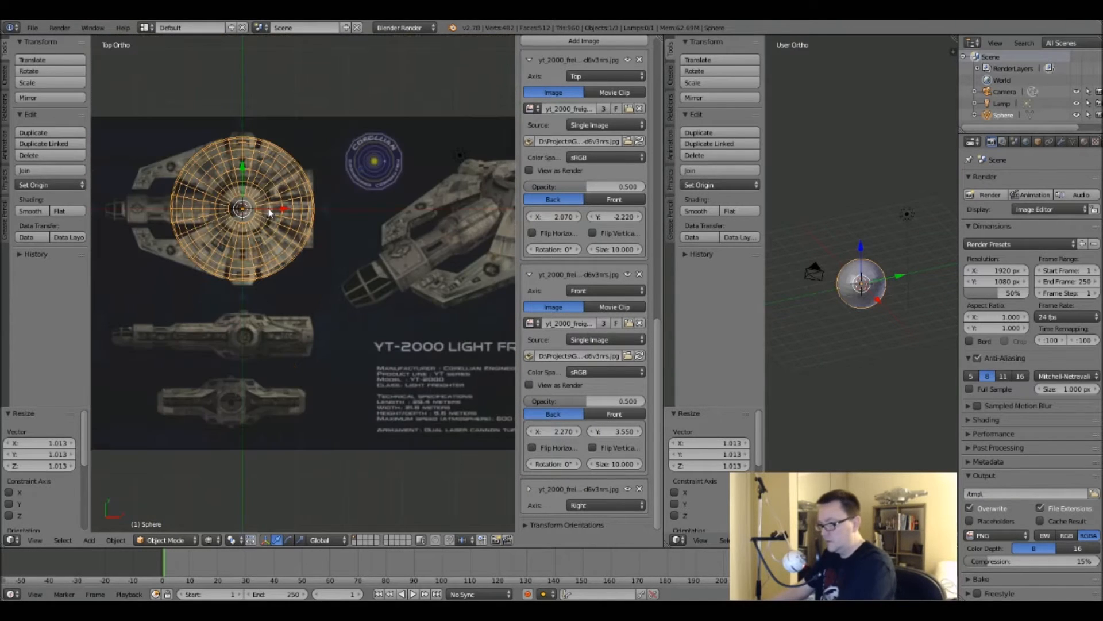
pyautogui.press('KP_1')
pyautogui.scroll(6, 173, 212)
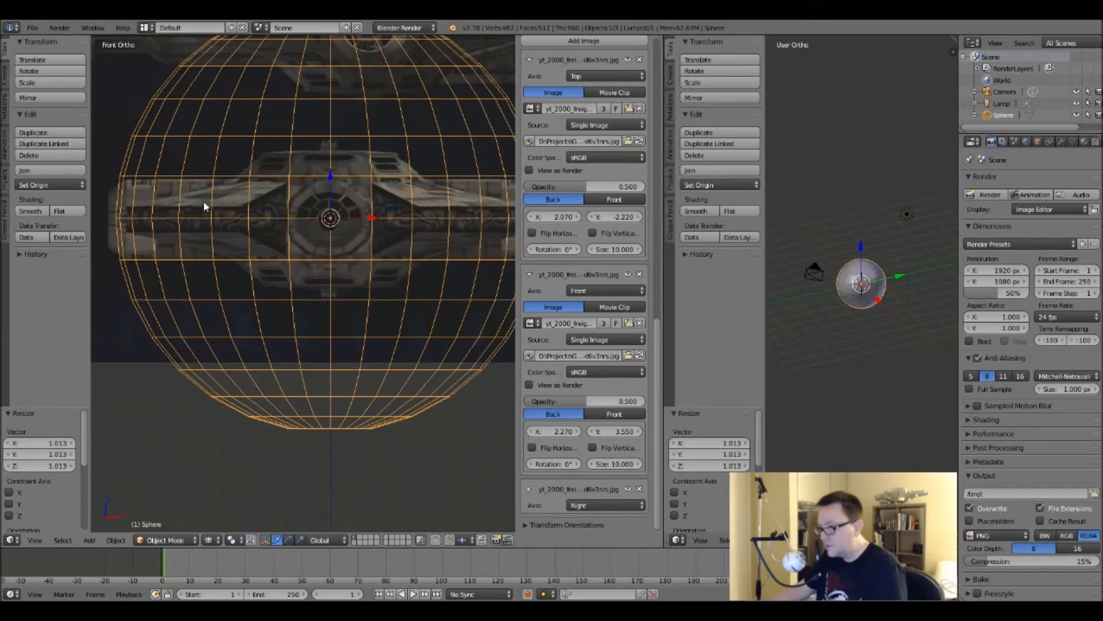
pyautogui.keyDown('shift'); pyautogui.moveTo(220, 208); pyautogui.dragTo(188, 226, button='middle'); pyautogui.keyUp('shift')
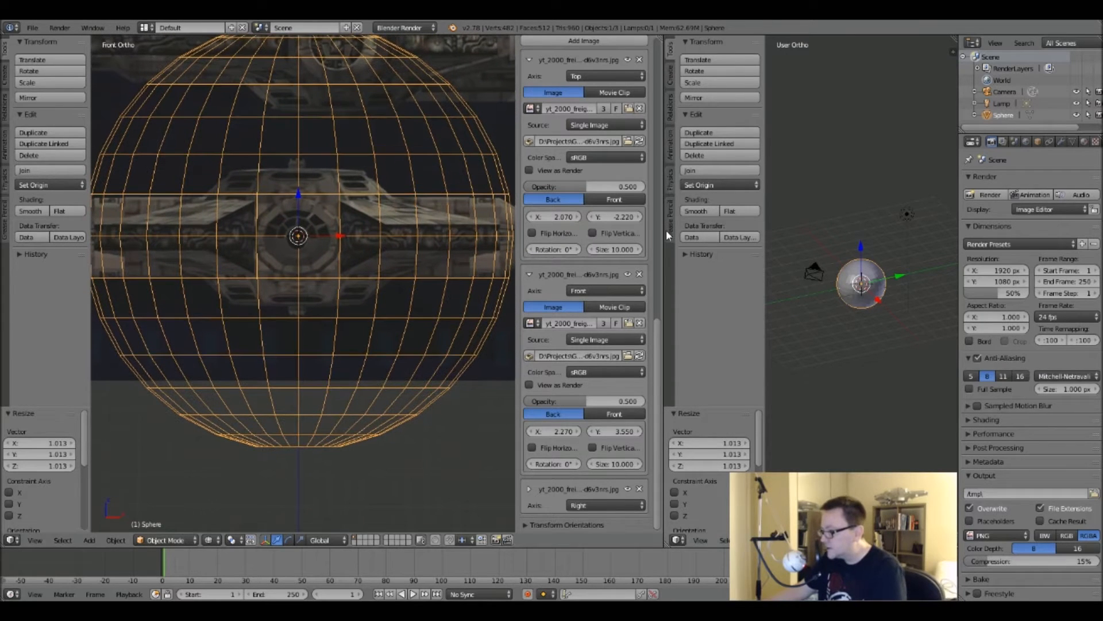
# Widen the reference viewport and set the Front background image's Y offset to 3.560.
pyautogui.moveTo(660, 234); pyautogui.dragTo(764, 245)
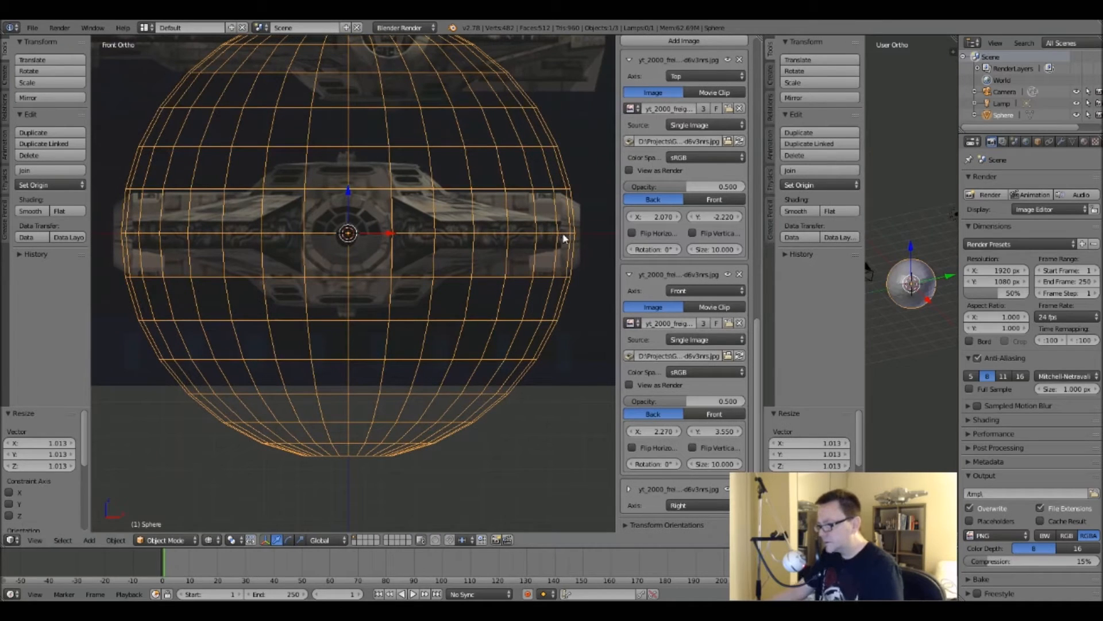
pyautogui.keyDown('shift'); pyautogui.scroll(2, 515, 224); pyautogui.keyUp('shift')
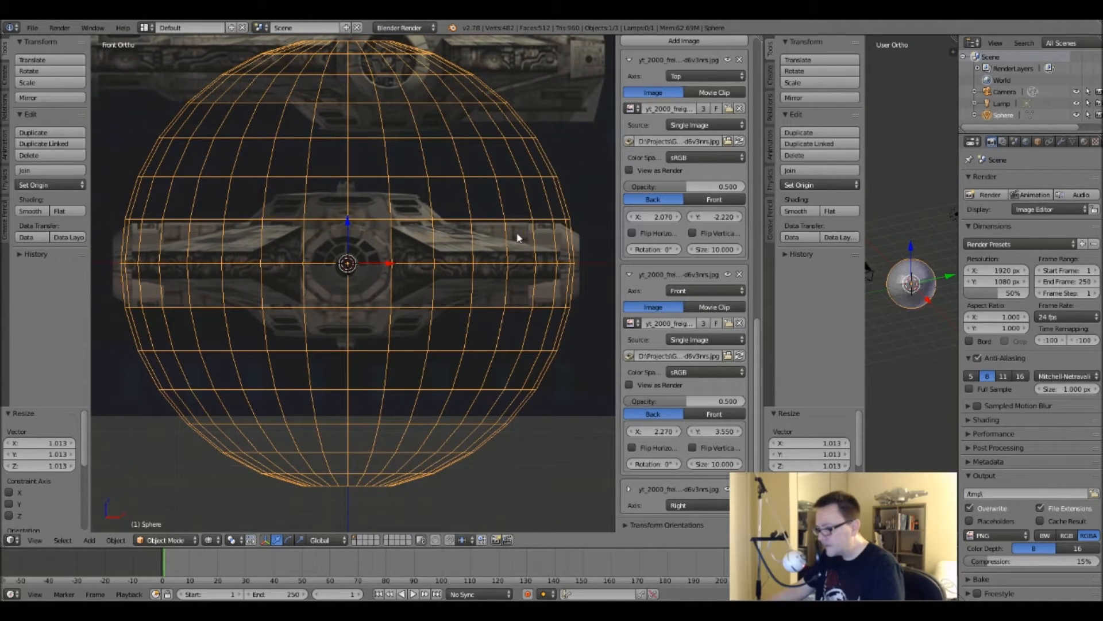
pyautogui.click(713, 434)
pyautogui.moveTo(712, 431); pyautogui.dragTo(720, 435)
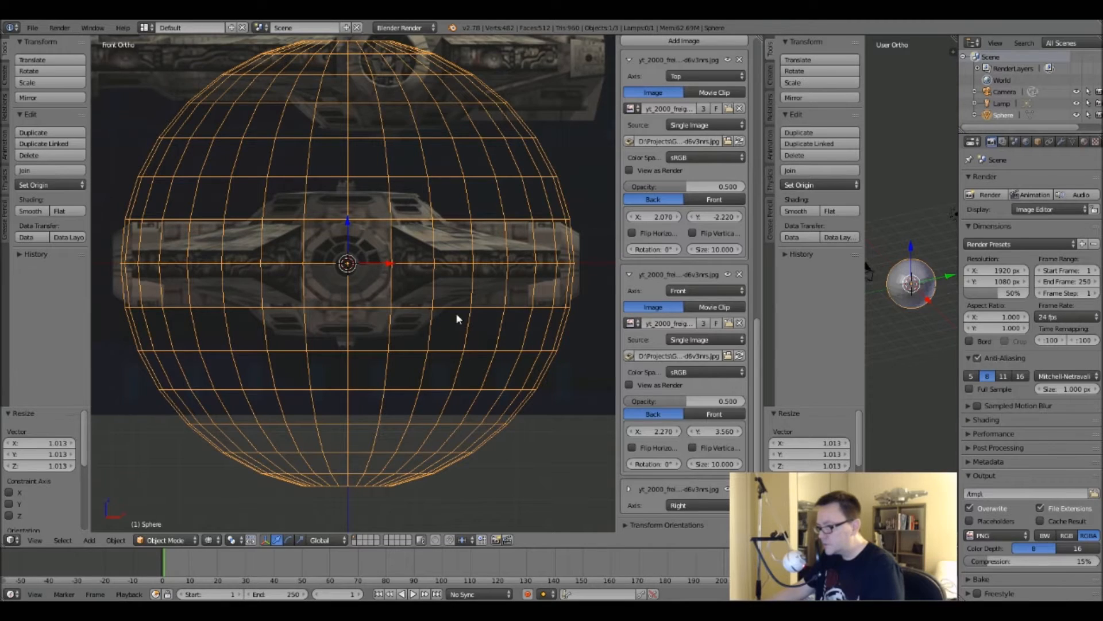
# Switch to the right view and offset the Right background image to X 2.070 and Y 1.600, centring the ship's side view on the sphere.
pyautogui.scroll(-4, 415, 271)
pyautogui.keyDown('shift'); pyautogui.moveTo(466, 262); pyautogui.dragTo(393, 270, button='middle'); pyautogui.keyUp('shift')
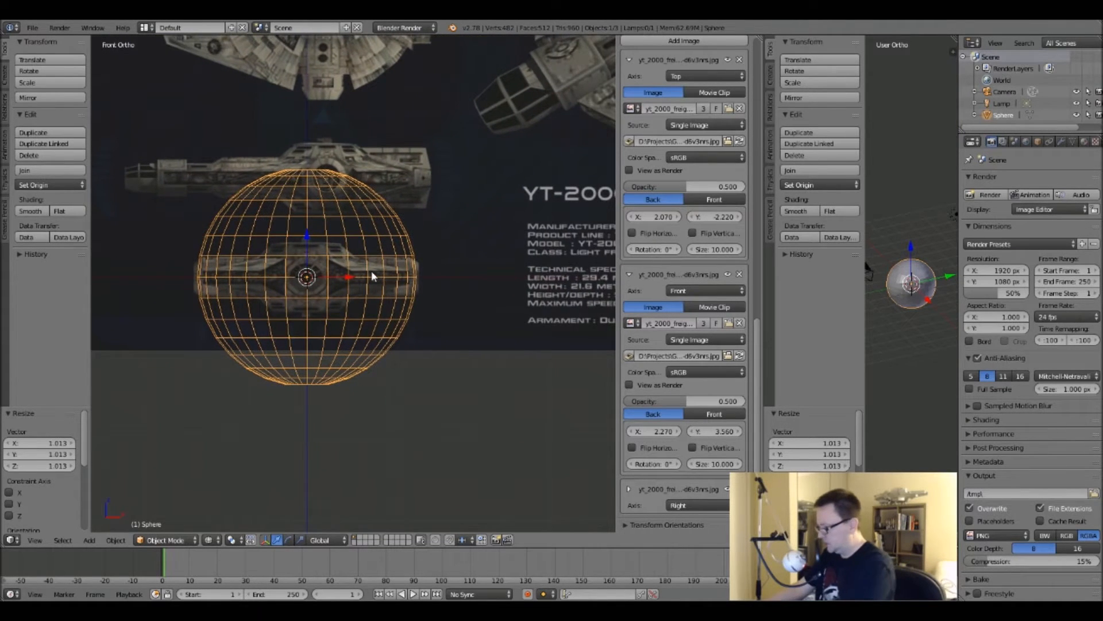
pyautogui.press('KP_3')
pyautogui.keyDown('shift'); pyautogui.moveTo(366, 318); pyautogui.dragTo(571, 288, button='middle'); pyautogui.keyUp('shift')
pyautogui.keyDown('shift'); pyautogui.moveTo(464, 340); pyautogui.dragTo(456, 285, button='middle'); pyautogui.keyUp('shift')
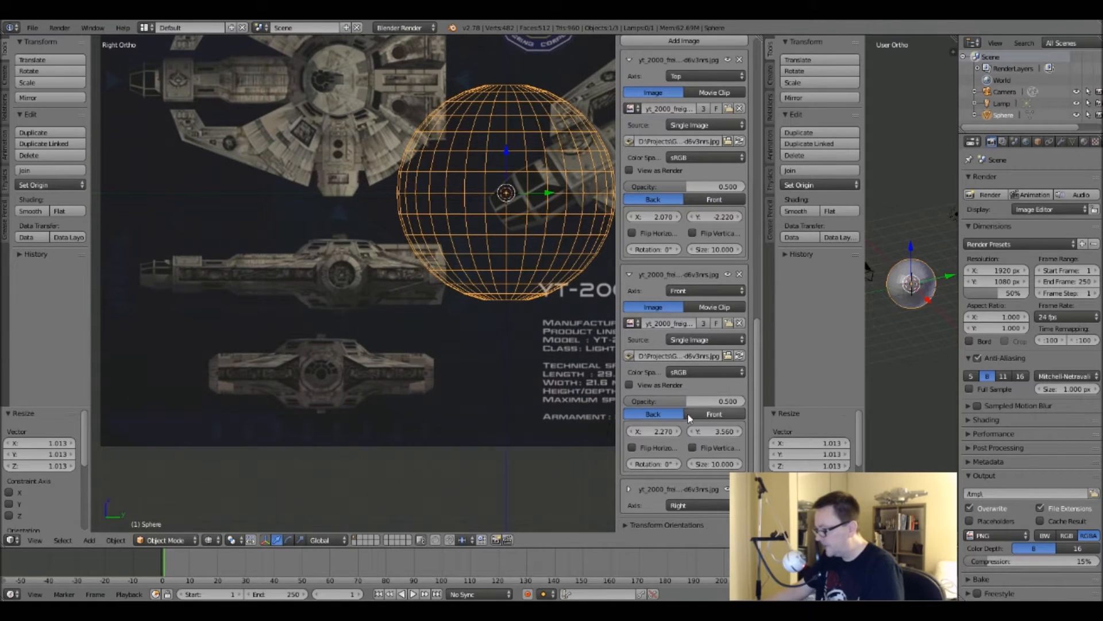
pyautogui.click(632, 276)
pyautogui.click(629, 312)
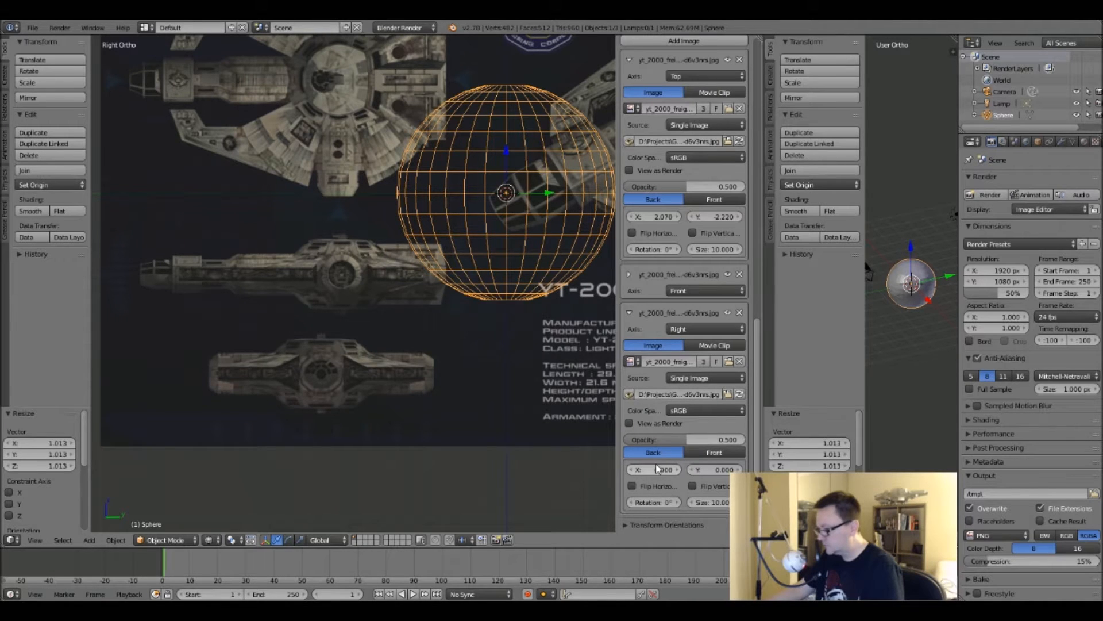
pyautogui.moveTo(667, 469)
pyautogui.mouseDown()
pyautogui.moveTo(747, 468)
pyautogui.moveTo(663, 470)
pyautogui.mouseUp()
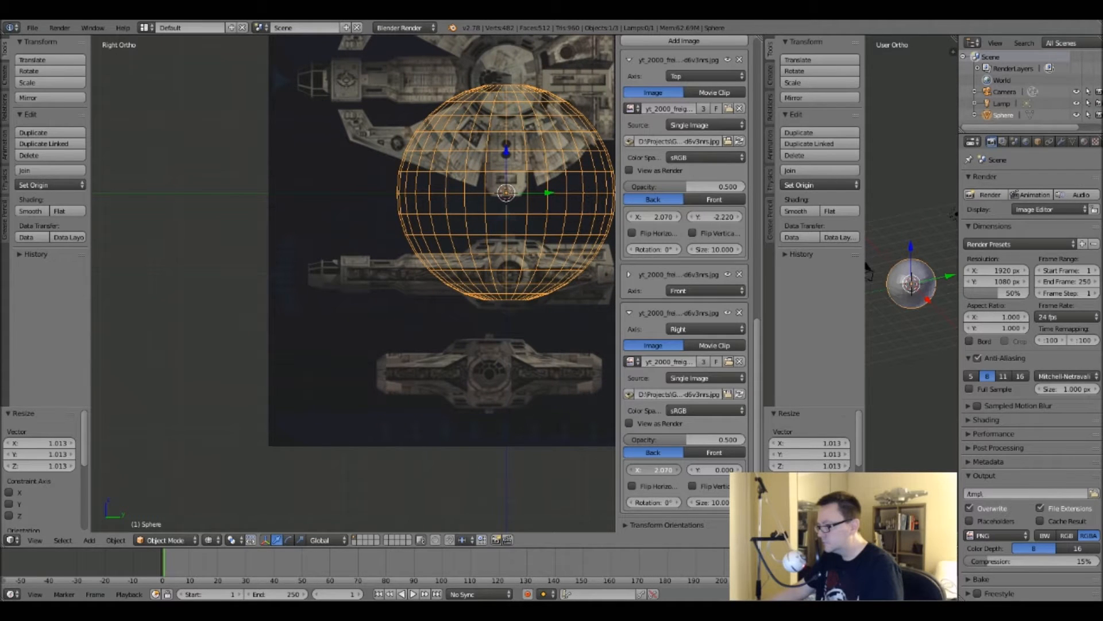
pyautogui.moveTo(712, 469); pyautogui.dragTo(740, 469)
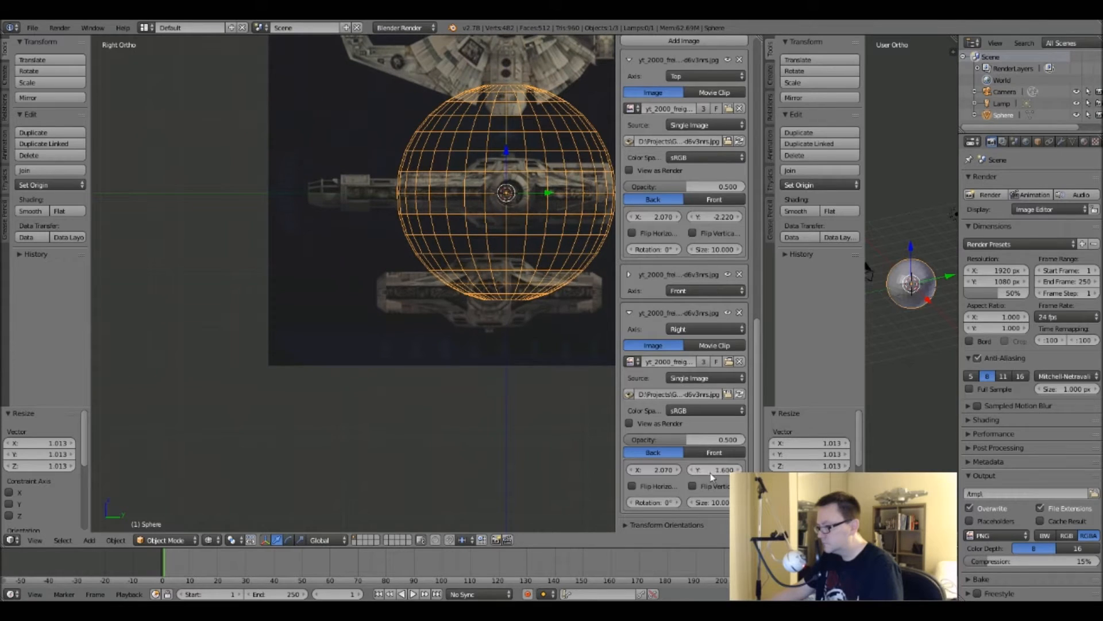
# Refine the Right background image's X offset to 2.030 and compare the alignment in the top, front and right views.
pyautogui.scroll(6, 514, 192)
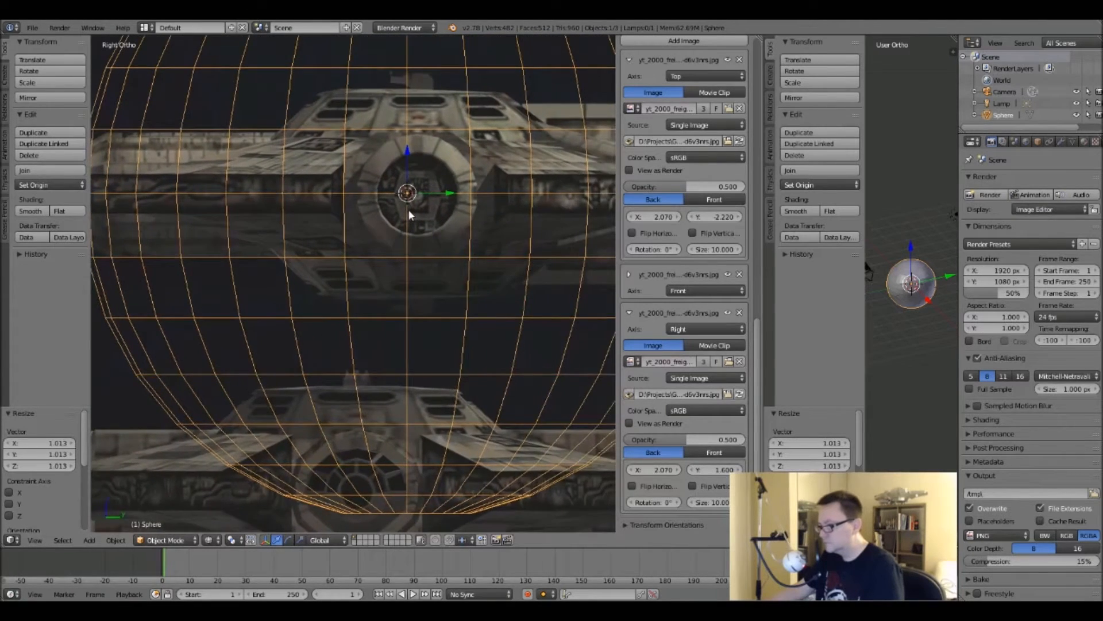
pyautogui.scroll(-4, 409, 211)
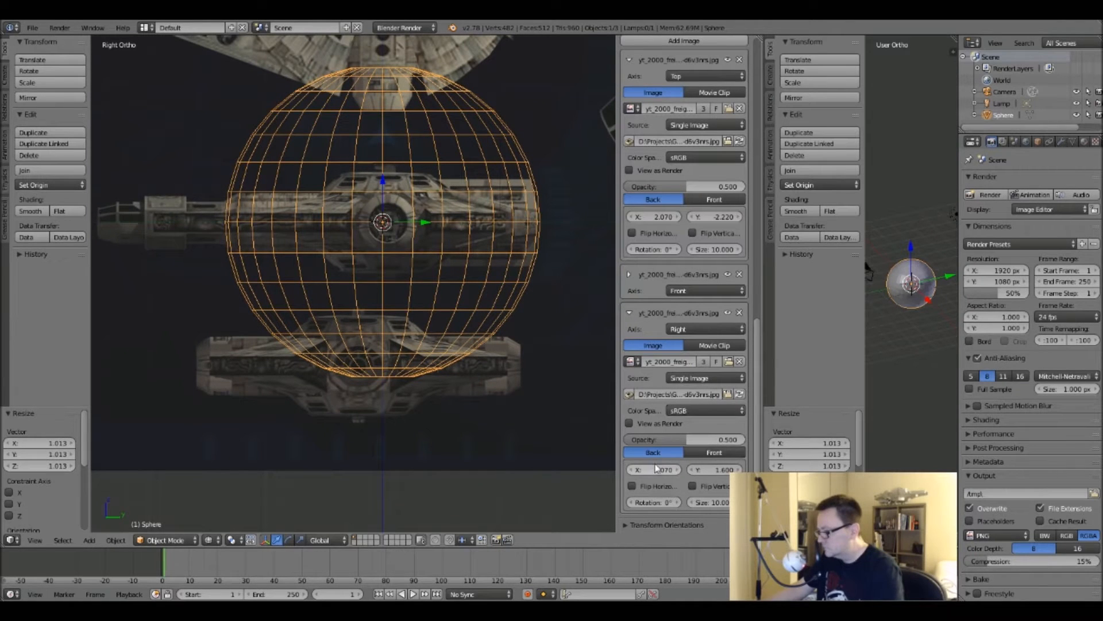
pyautogui.moveTo(652, 478)
pyautogui.mouseDown()
pyautogui.moveTo(620, 479)
pyautogui.moveTo(642, 479)
pyautogui.mouseUp()
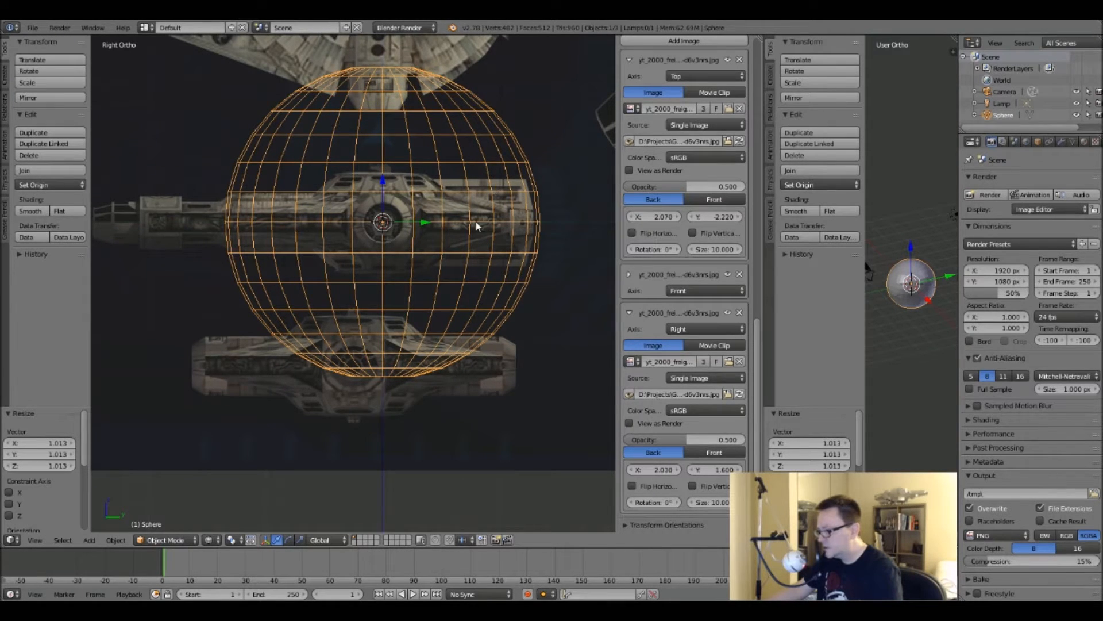
pyautogui.scroll(-5, 463, 212)
pyautogui.scroll(4, 458, 215)
pyautogui.keyDown('shift'); pyautogui.moveTo(458, 215); pyautogui.dragTo(445, 262, button='middle'); pyautogui.keyUp('shift')
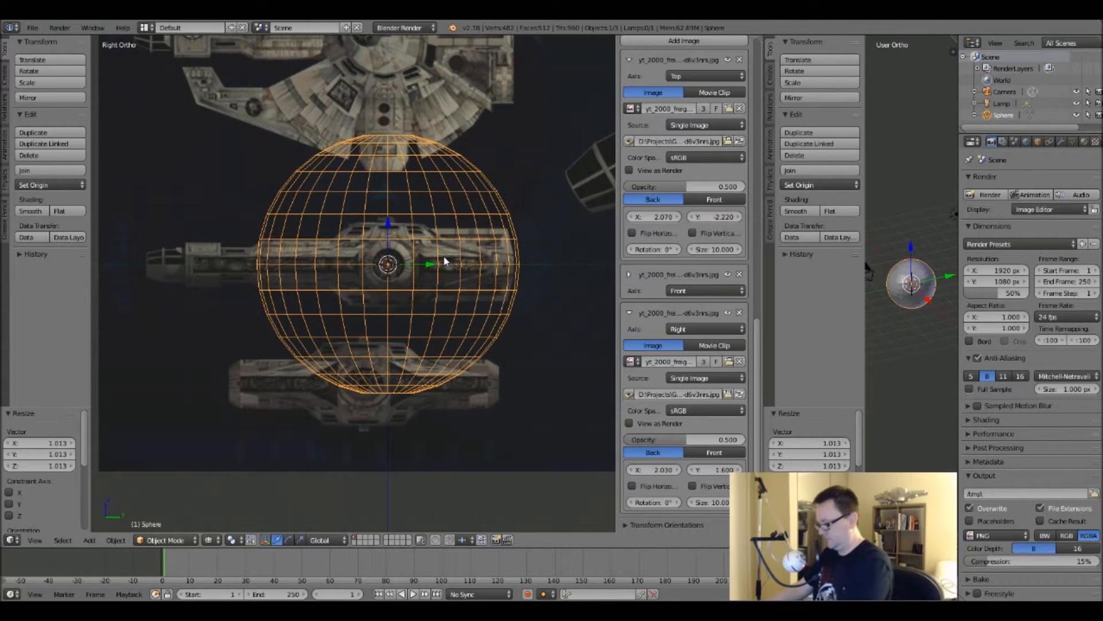
pyautogui.press('KP_7')
pyautogui.press('KP_1')
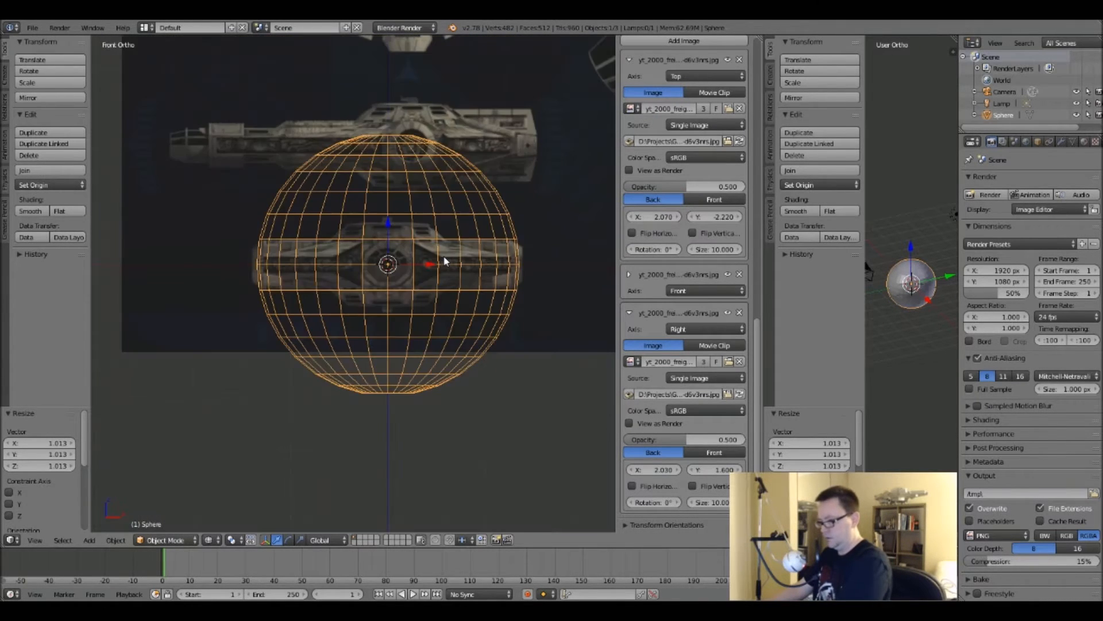
pyautogui.press('KP_3')
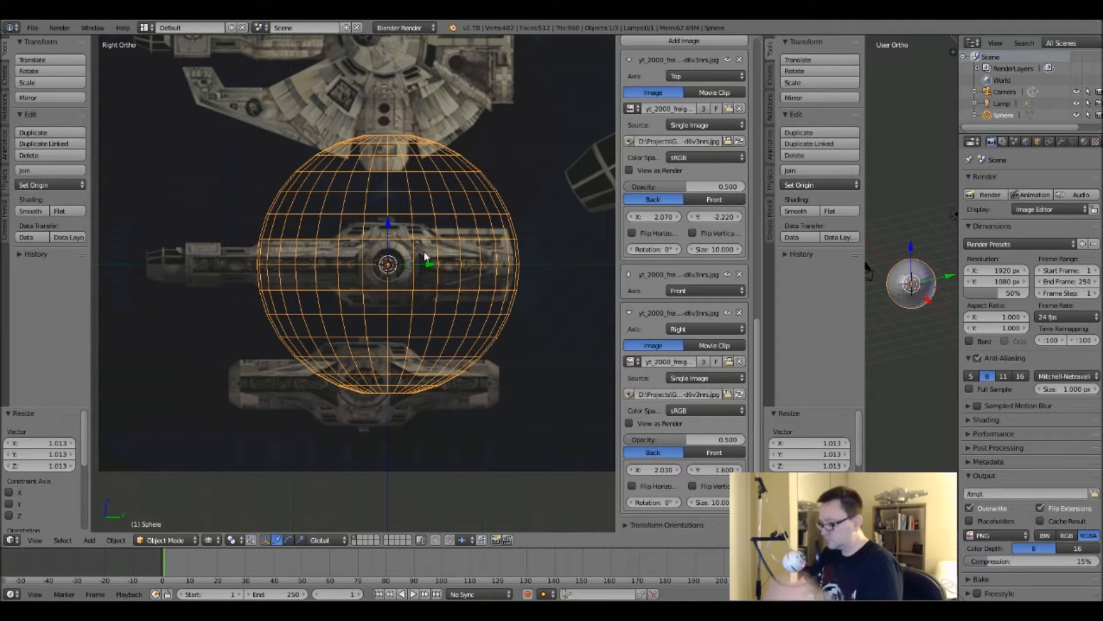
# Delete the guide sphere from the scene.
pyautogui.scroll(3, 425, 257)
pyautogui.scroll(-5, 423, 250)
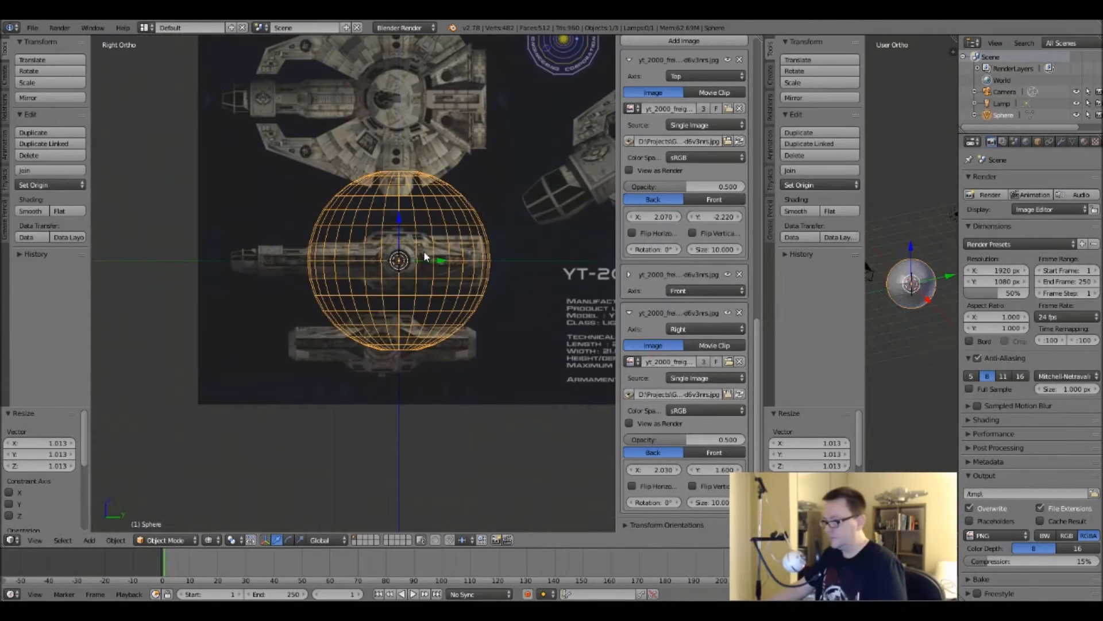
pyautogui.scroll(2, 400, 251)
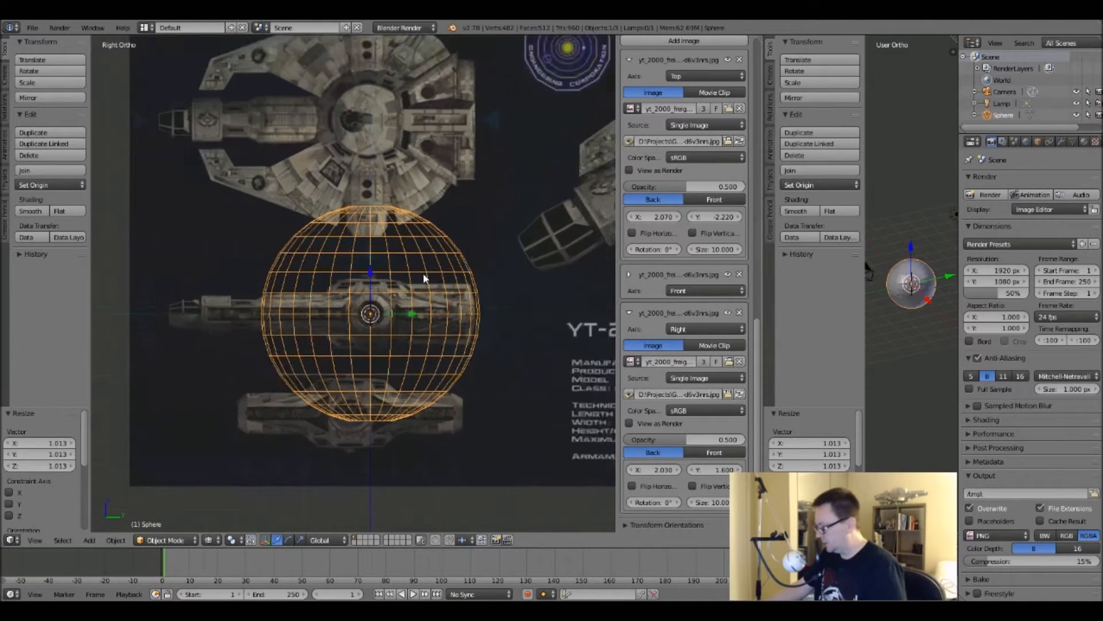
pyautogui.keyDown('shift'); pyautogui.moveTo(401, 249); pyautogui.dragTo(400, 328, button='middle'); pyautogui.keyUp('shift')
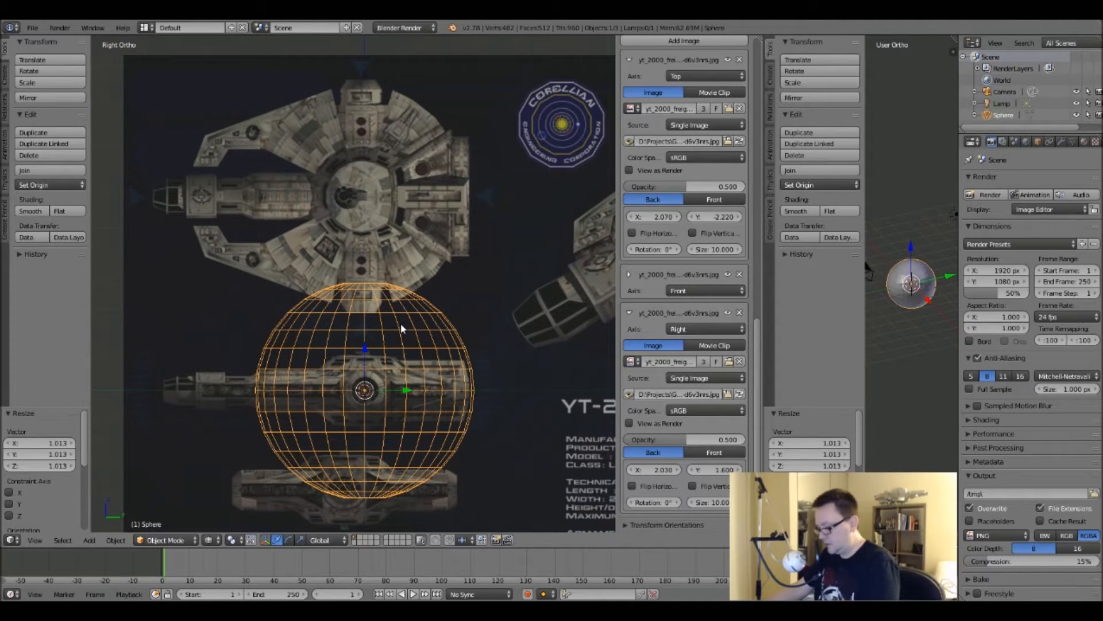
pyautogui.press('x')
pyautogui.click(383, 325)
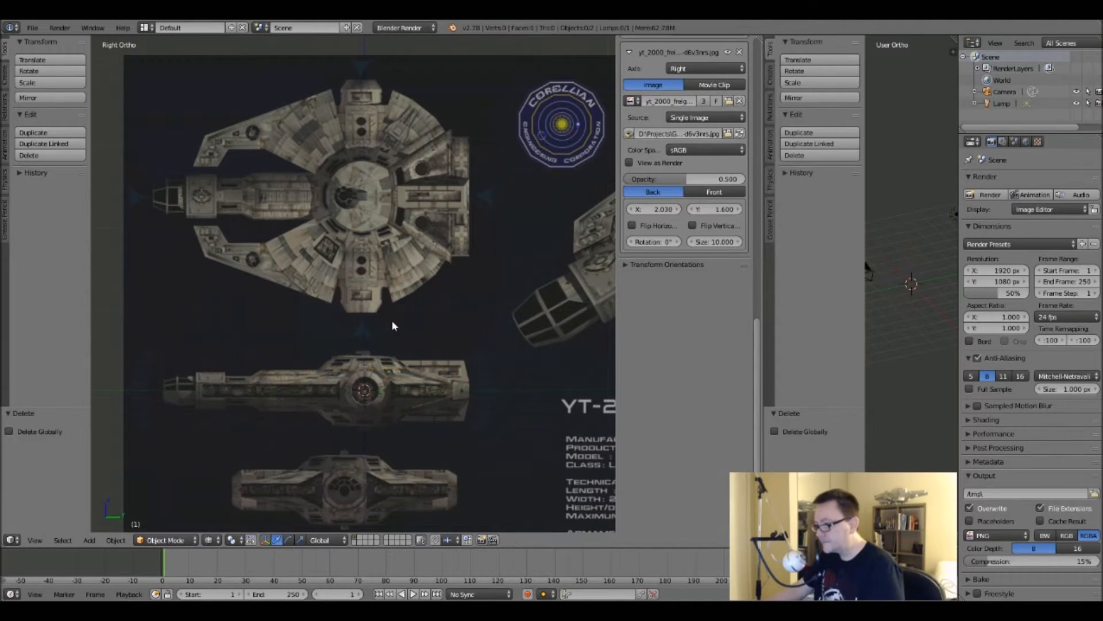
# Switch to the top view and add a mesh circle at the centre of the ship's hull.
pyautogui.keyDown('shift'); pyautogui.moveTo(363, 151); pyautogui.dragTo(368, 190, button='middle'); pyautogui.keyUp('shift')
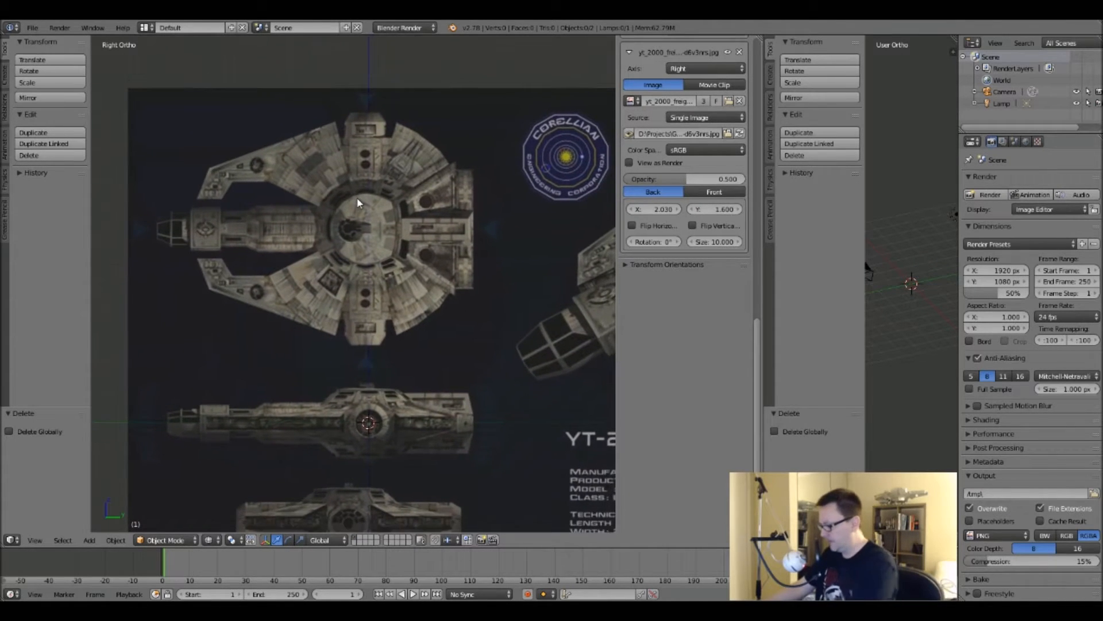
pyautogui.press('KP_7')
pyautogui.scroll(-2, 289, 252)
pyautogui.keyDown('shift'); pyautogui.moveTo(198, 281); pyautogui.dragTo(349, 283, button='middle'); pyautogui.keyUp('shift')
pyautogui.scroll(2, 308, 265)
pyautogui.scroll(3, 322, 273)
pyautogui.scroll(-3, 354, 282)
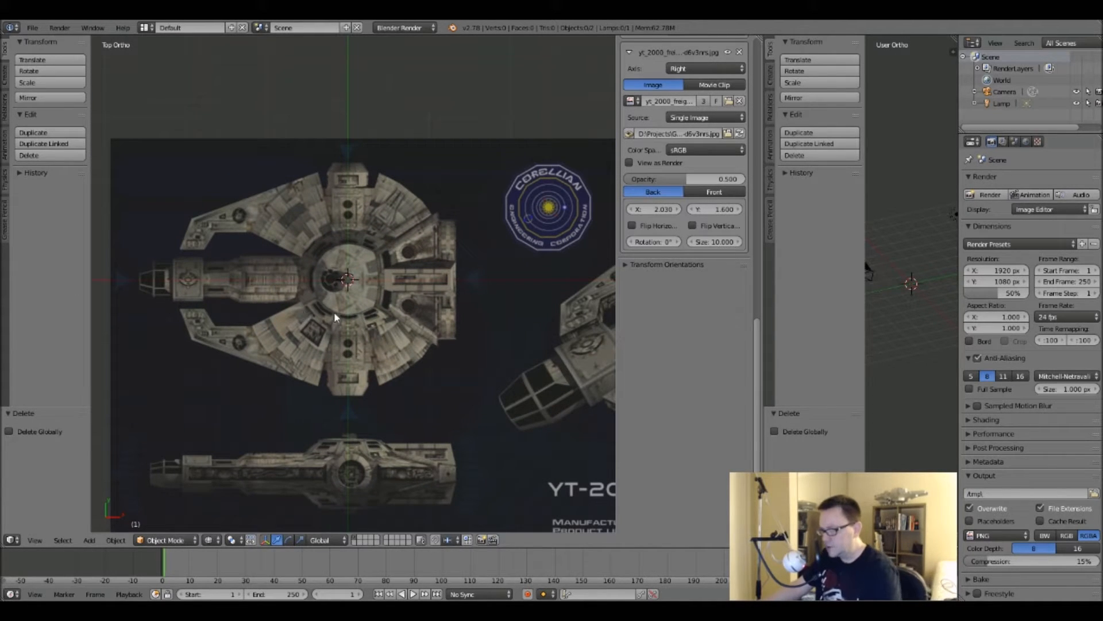
pyautogui.moveTo(343, 310)
pyautogui.keyDown('shift'); pyautogui.mouseDown(button='middle')
pyautogui.moveTo(367, 206)
pyautogui.moveTo(371, 275)
pyautogui.moveTo(368, 285)
pyautogui.moveTo(347, 195)
pyautogui.moveTo(354, 295)
pyautogui.mouseUp(button='middle'); pyautogui.keyUp('shift')
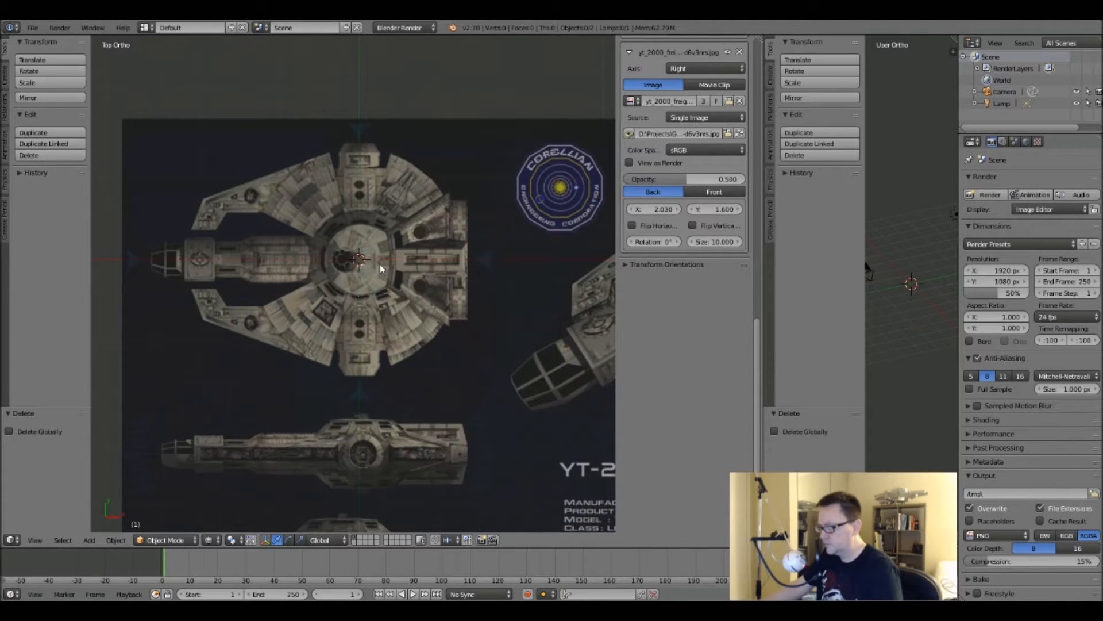
pyautogui.hotkey('shift', 'a')
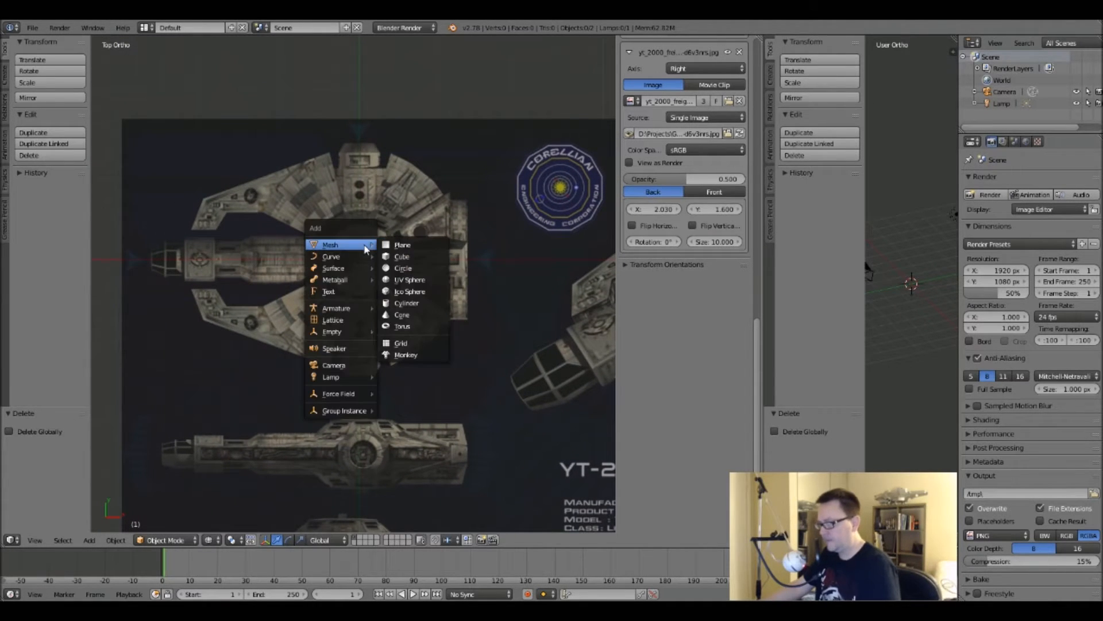
pyautogui.click(387, 269)
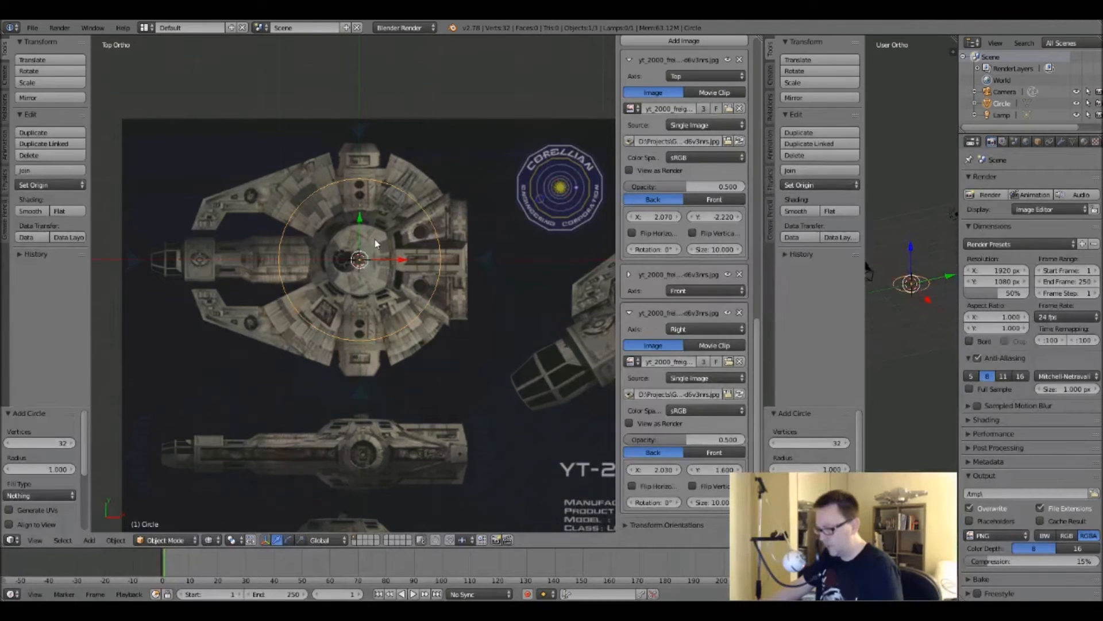
pyautogui.scroll(3, 376, 244)
pyautogui.press('s')
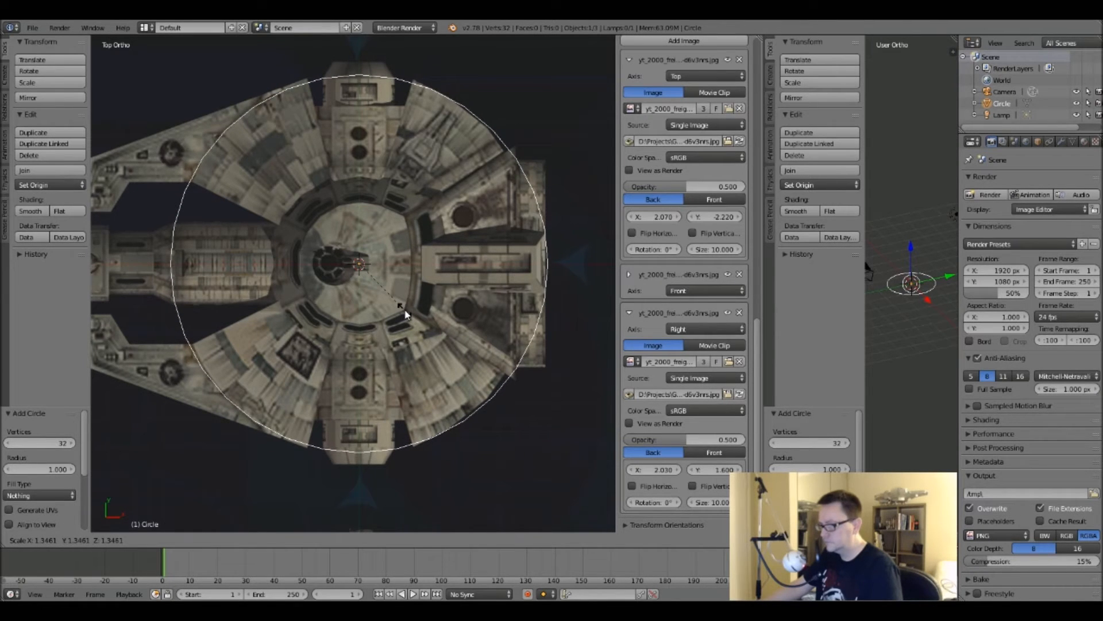
pyautogui.press('Escape')
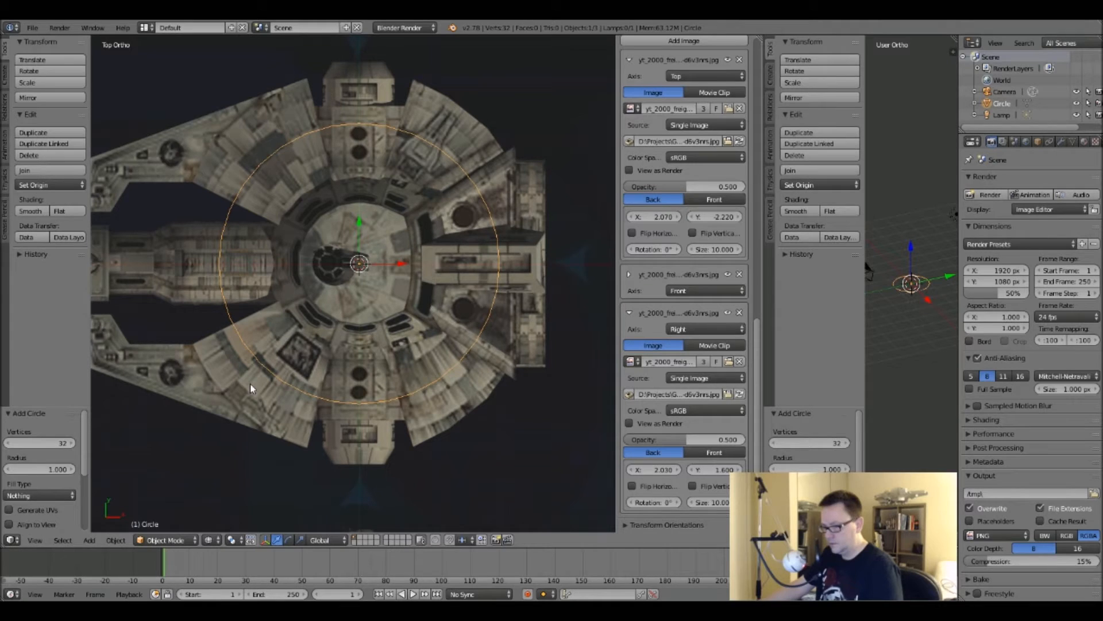
# Set the new circle's vertex count to 64.
pyautogui.click(73, 443)
pyautogui.click(72, 443)
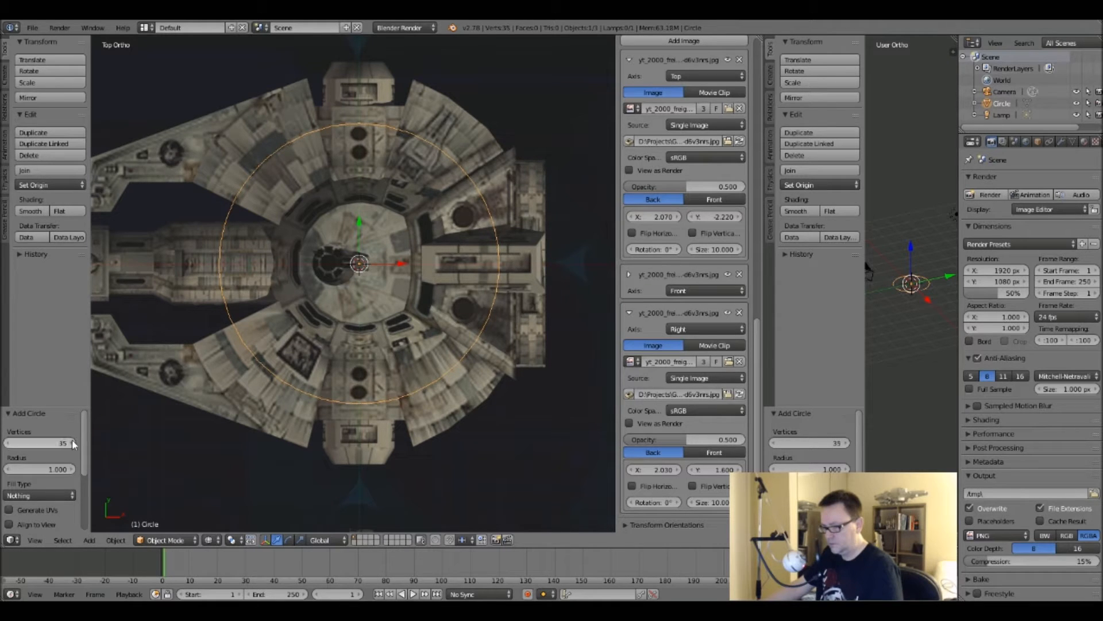
pyautogui.click(72, 442)
pyautogui.click(72, 442)
pyautogui.click(72, 443)
pyautogui.click(73, 443)
pyautogui.click(72, 442)
pyautogui.click(72, 443)
pyautogui.click(56, 441)
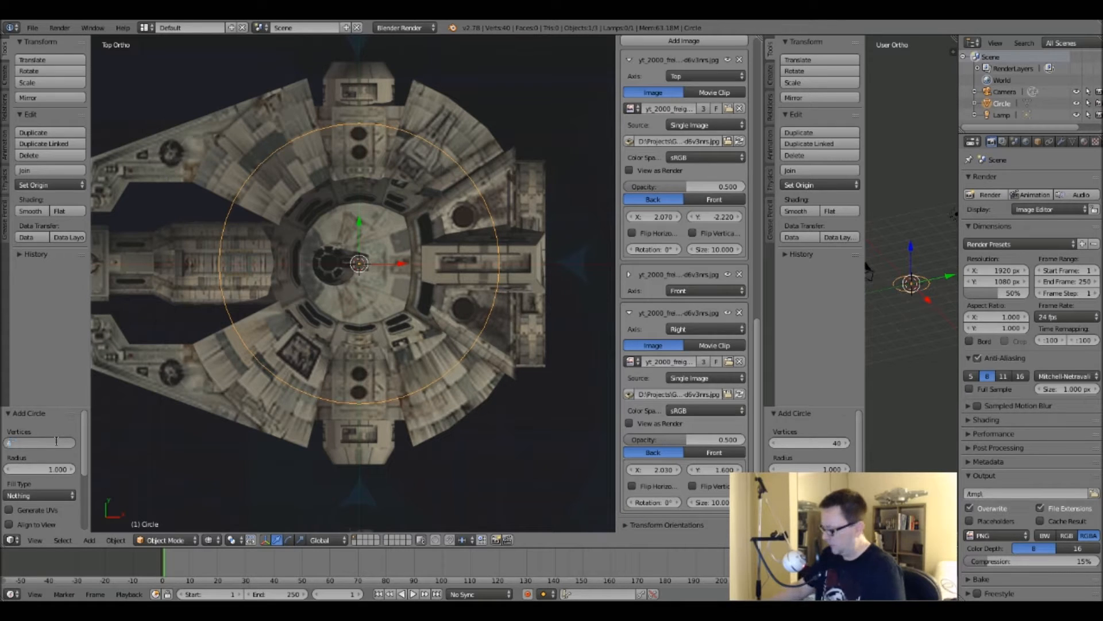
pyautogui.press('Return')
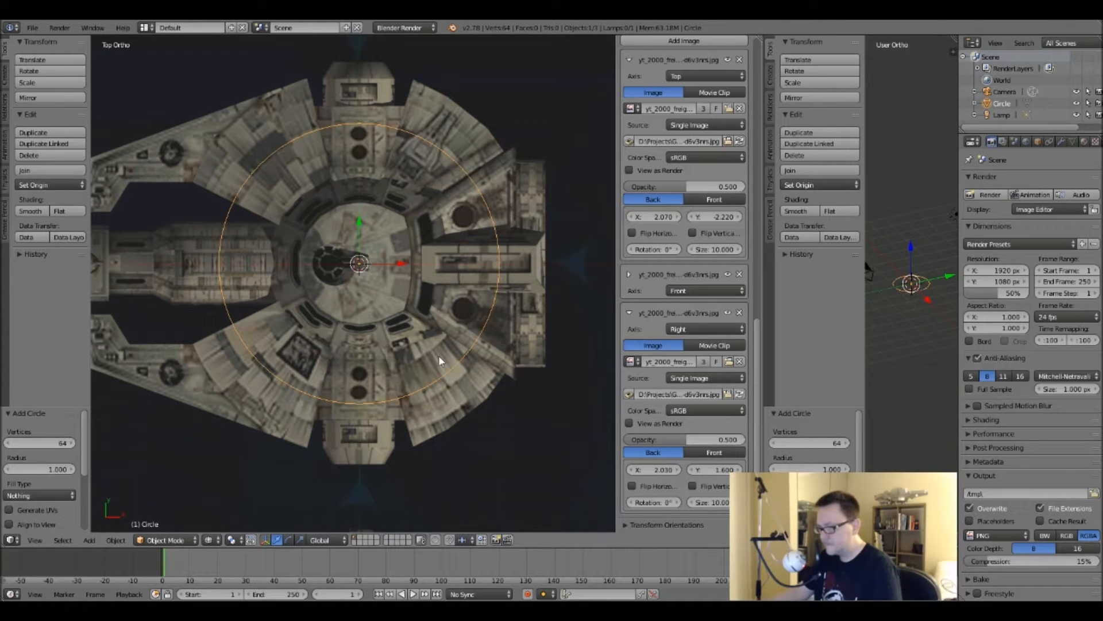
# Scale the circle up by about 1.345 to match the round outer edge of the hull in the top view.
pyautogui.press('s')
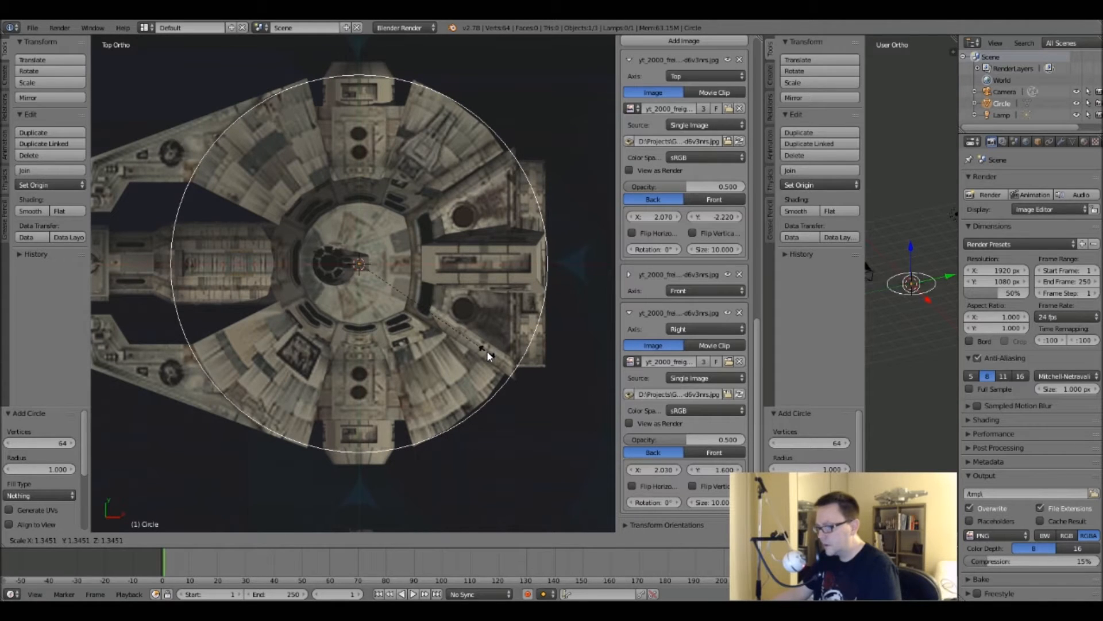
pyautogui.click(487, 351)
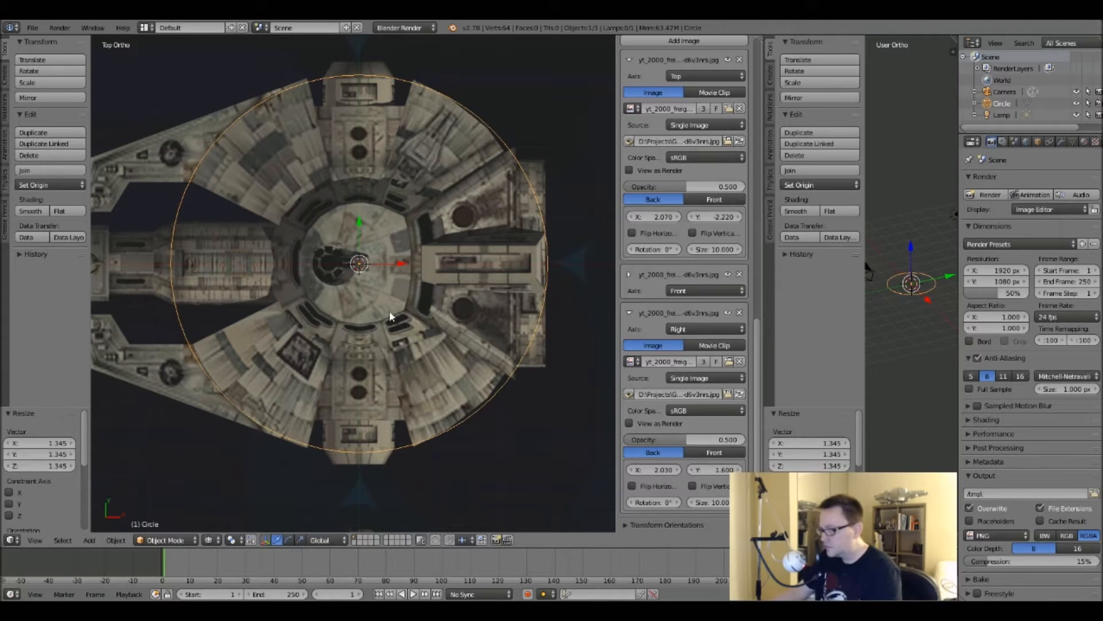
pyautogui.scroll(-1, 414, 282)
pyautogui.scroll(1, 407, 280)
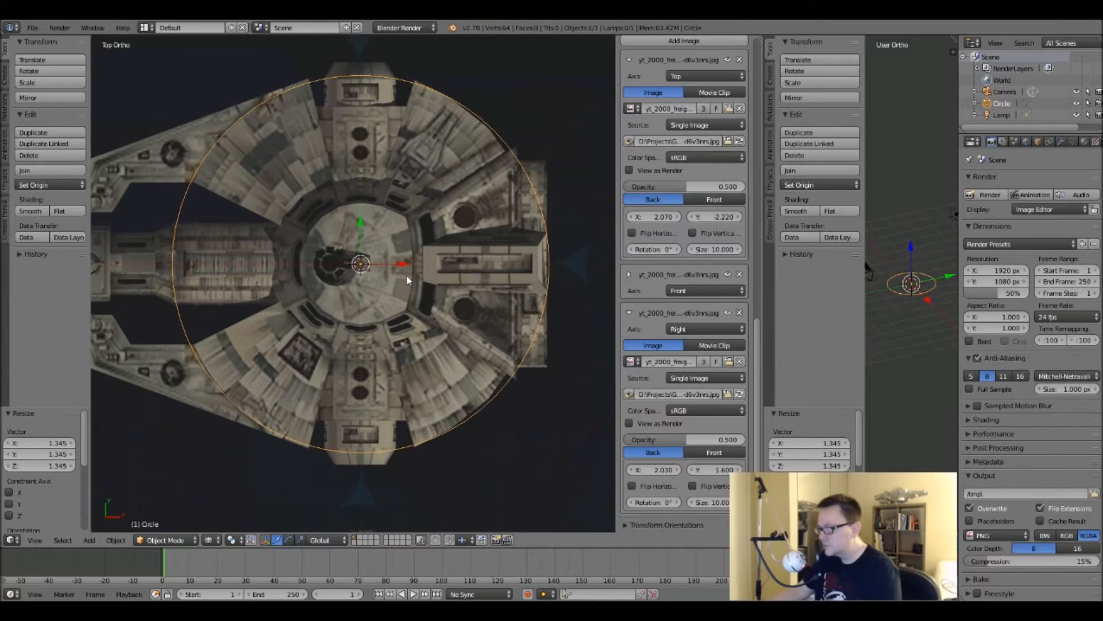
# In Edit Mode, extrude the circle inward and scale the new loop to about 0.469, matching the ring around the central dome.
pyautogui.press('Tab')
pyautogui.press('e')
pyautogui.press('s')
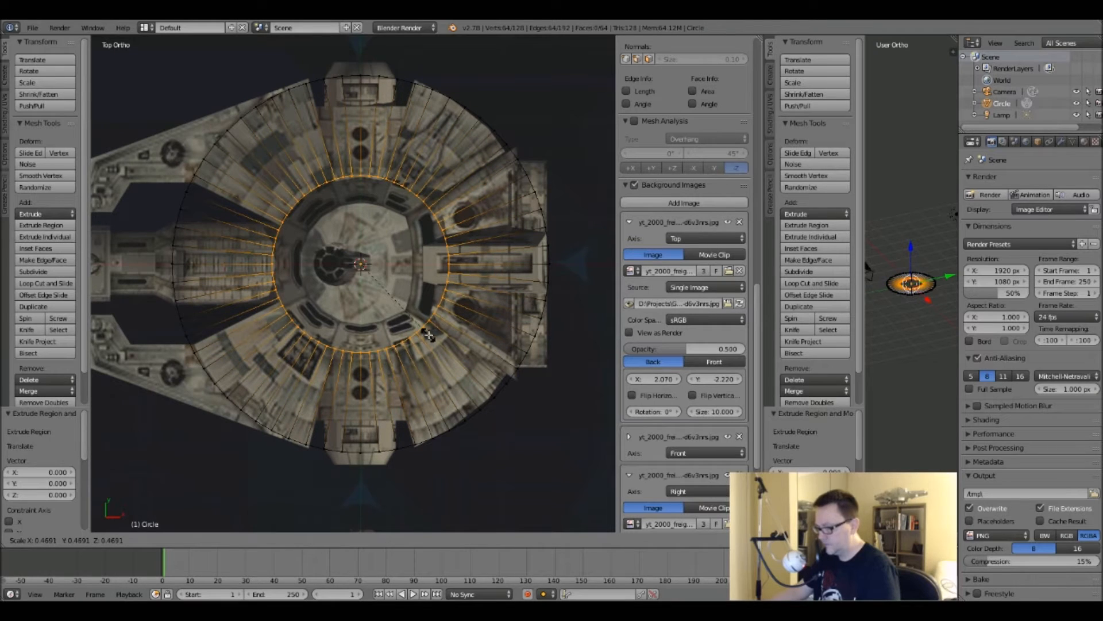
pyautogui.click(428, 335)
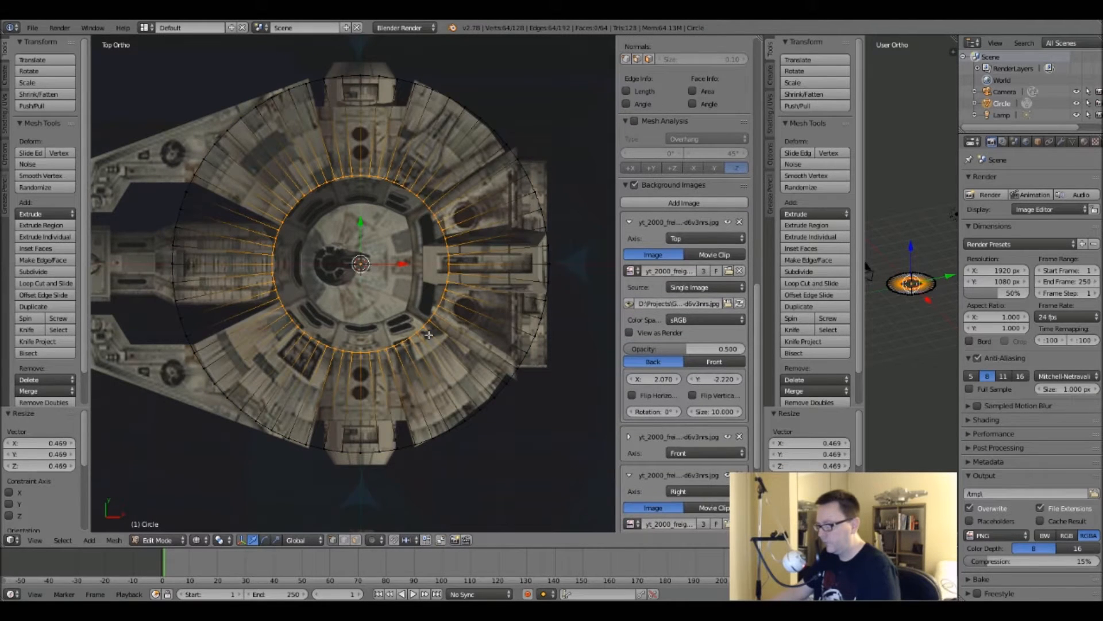
pyautogui.scroll(5, 429, 335)
pyautogui.keyDown('shift'); pyautogui.moveTo(374, 268); pyautogui.dragTo(486, 374, button='middle'); pyautogui.keyUp('shift')
pyautogui.scroll(-1, 464, 303)
pyautogui.scroll(-4, 464, 304)
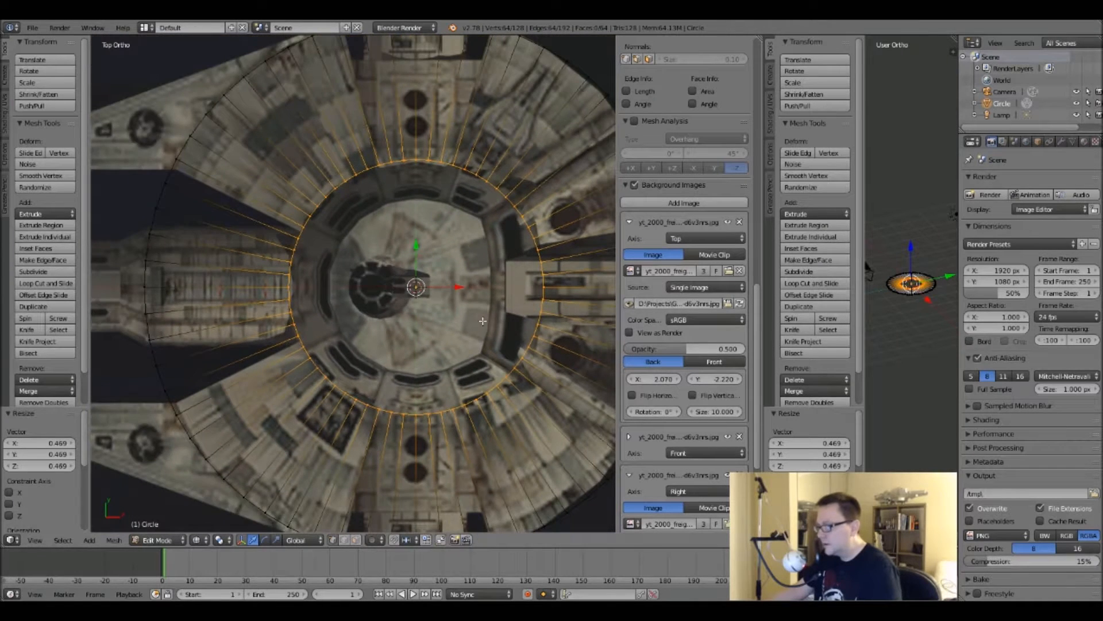
pyautogui.keyDown('shift'); pyautogui.moveTo(486, 321); pyautogui.dragTo(425, 316, button='middle'); pyautogui.keyUp('shift')
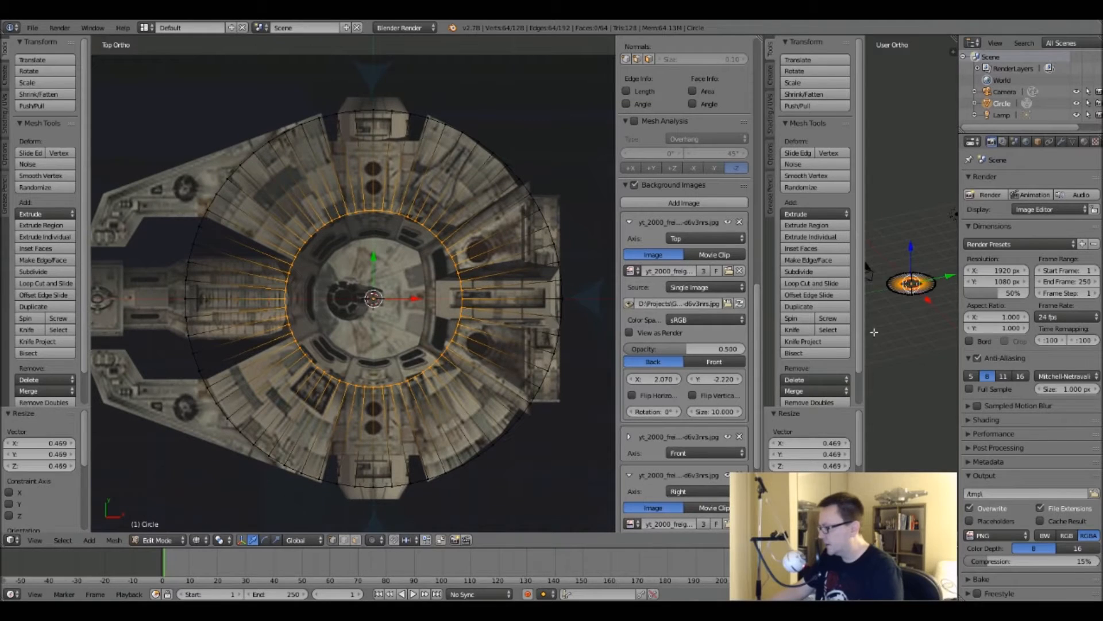
# Narrow the tool shelf beside the perspective viewport to enlarge the view of the ring mesh.
pyautogui.scroll(2, 901, 292)
pyautogui.moveTo(864, 295); pyautogui.dragTo(792, 303)
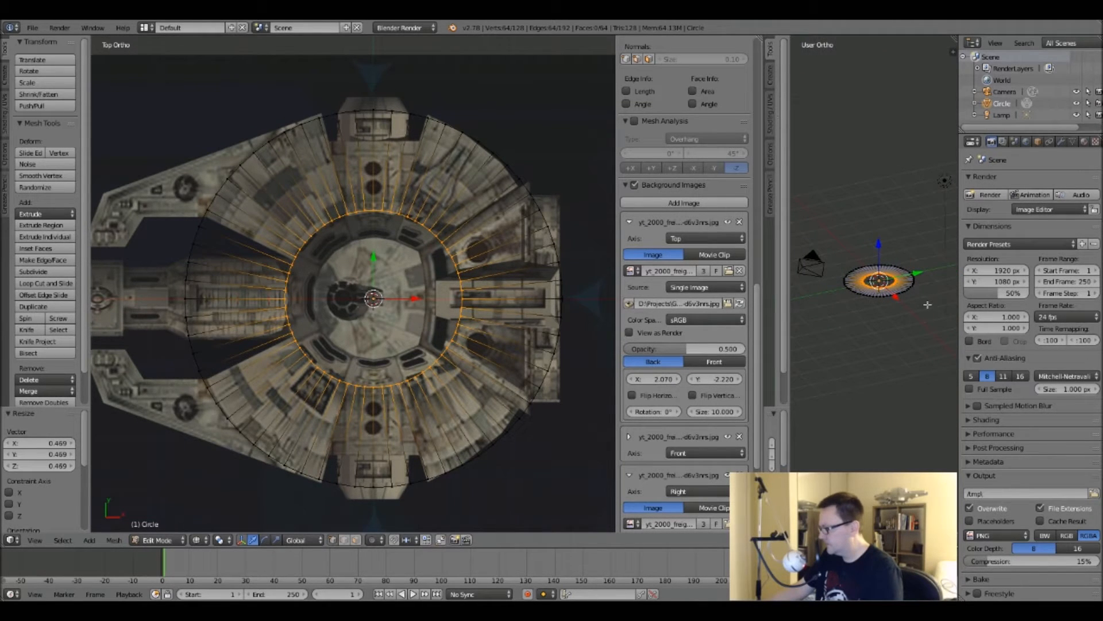
pyautogui.keyDown('shift'); pyautogui.moveTo(892, 299); pyautogui.dragTo(899, 320, button='middle'); pyautogui.keyUp('shift')
pyautogui.scroll(4, 890, 315)
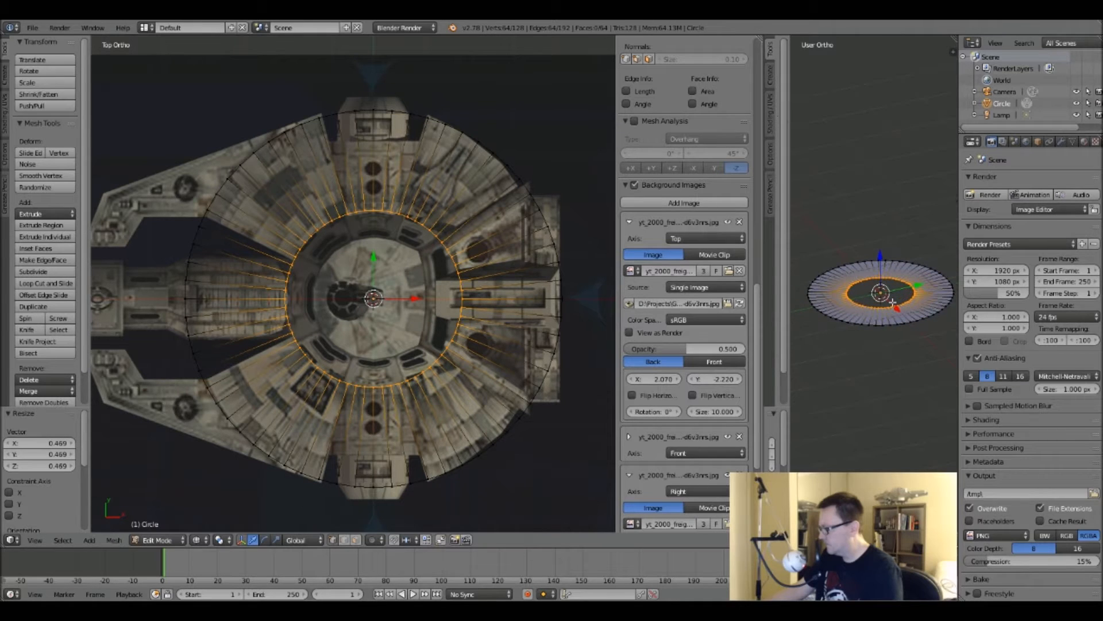
# In the front view, raise the inner edge loop about 0.222 along Z to the base of the ship's raised centre section.
pyautogui.scroll(-3, 383, 318)
pyautogui.keyDown('shift'); pyautogui.moveTo(384, 319); pyautogui.dragTo(363, 286, button='middle'); pyautogui.keyUp('shift')
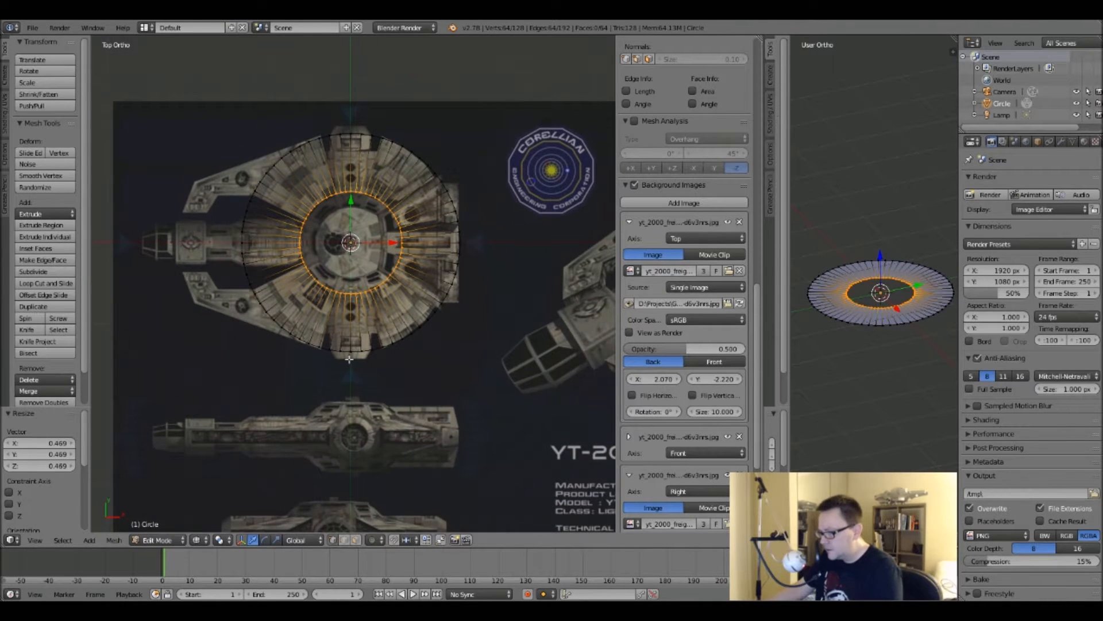
pyautogui.press('KP_1')
pyautogui.scroll(5, 357, 287)
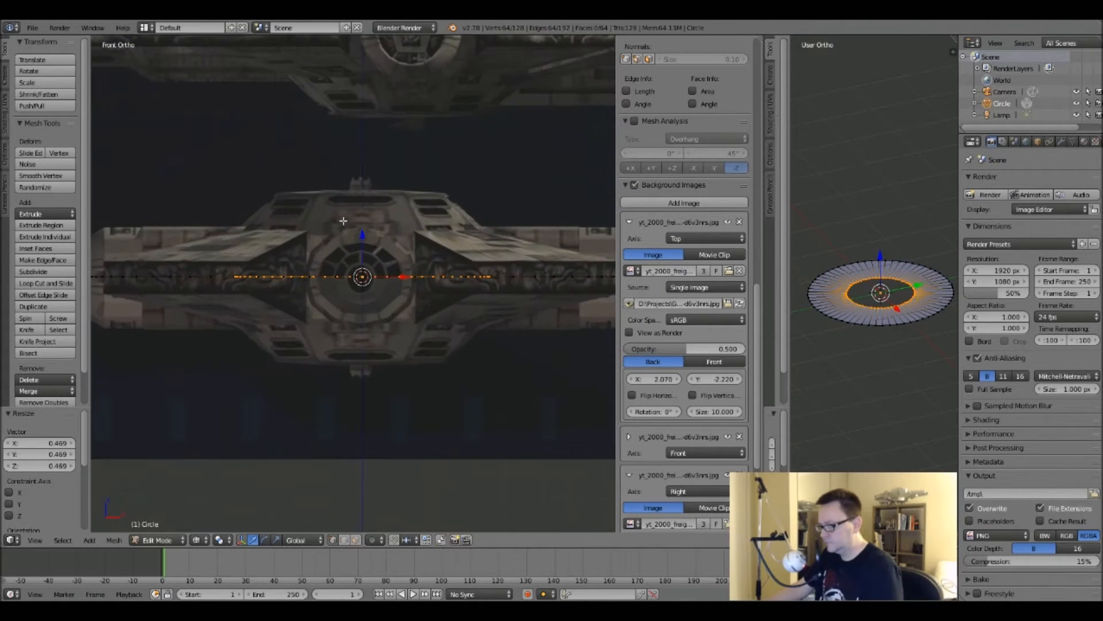
pyautogui.press('e')
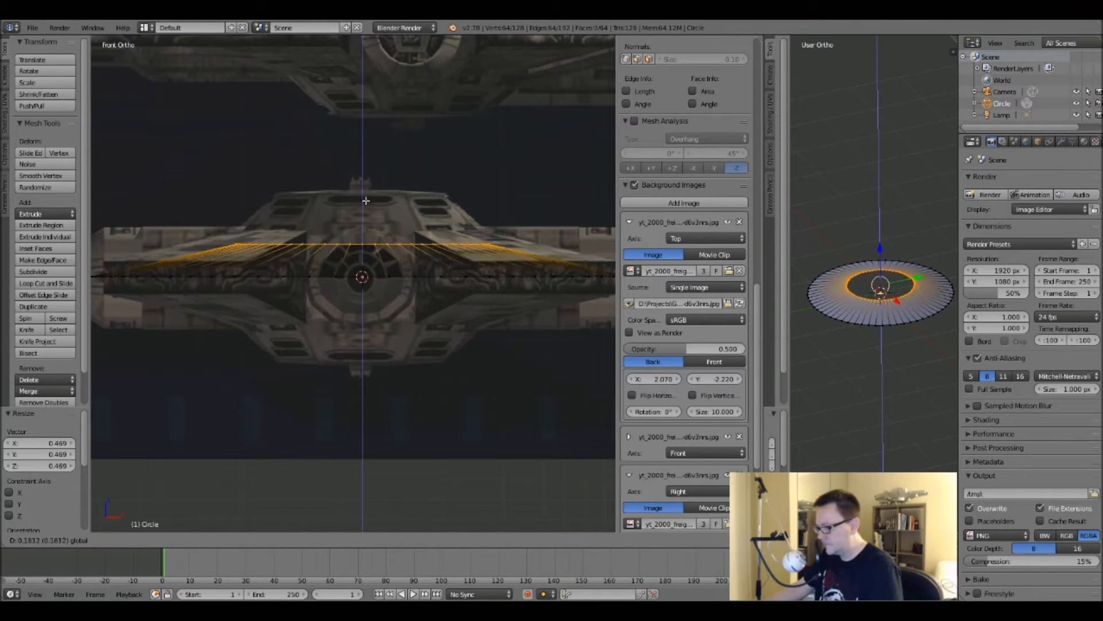
pyautogui.click(367, 188)
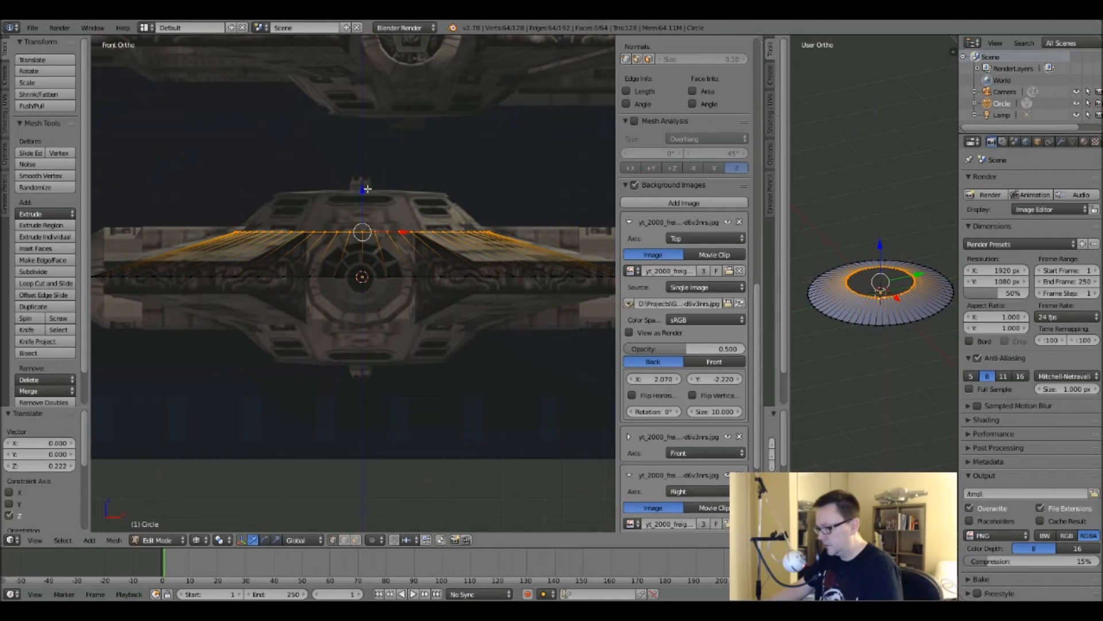
# Select the outer edge loop and raise it about 0.086 along Z to the upper hull edge in the front view.
pyautogui.keyDown('alt'); pyautogui.rightClick(224, 274); pyautogui.keyUp('alt')
pyautogui.keyDown('shift'); pyautogui.moveTo(251, 288); pyautogui.dragTo(323, 307, button='middle'); pyautogui.keyUp('shift')
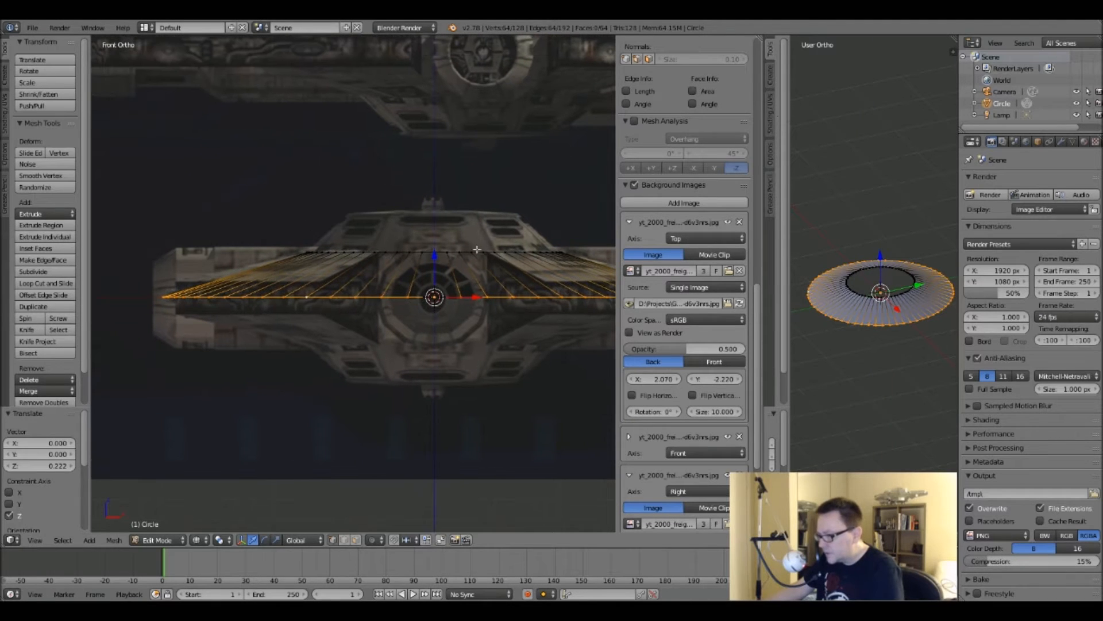
pyautogui.press('g')
pyautogui.press('z')
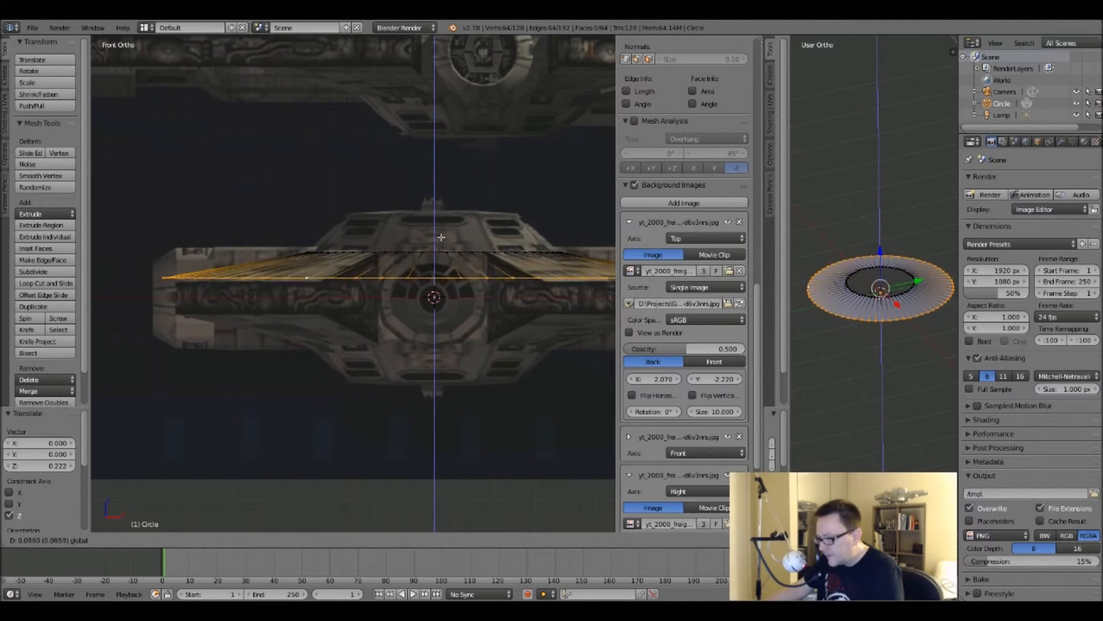
pyautogui.click(442, 238)
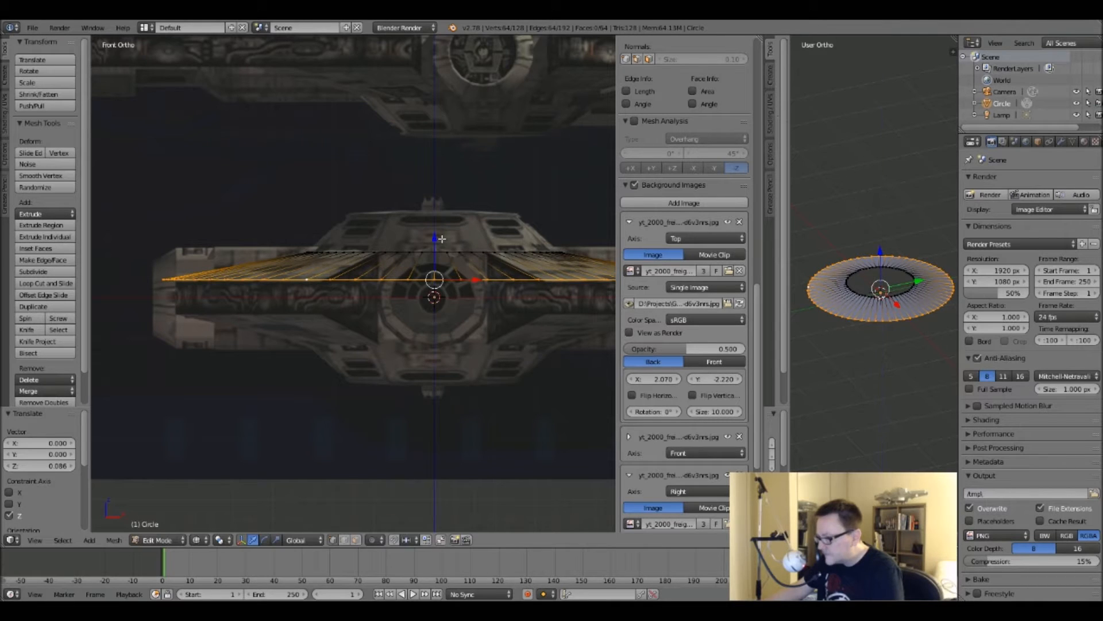
# Examine the hull slope and raised centre section in the top, side and front reference drawings against the ring mesh.
pyautogui.keyDown('shift'); pyautogui.moveTo(436, 247); pyautogui.dragTo(393, 233, button='middle'); pyautogui.keyUp('shift')
pyautogui.scroll(-2, 414, 291)
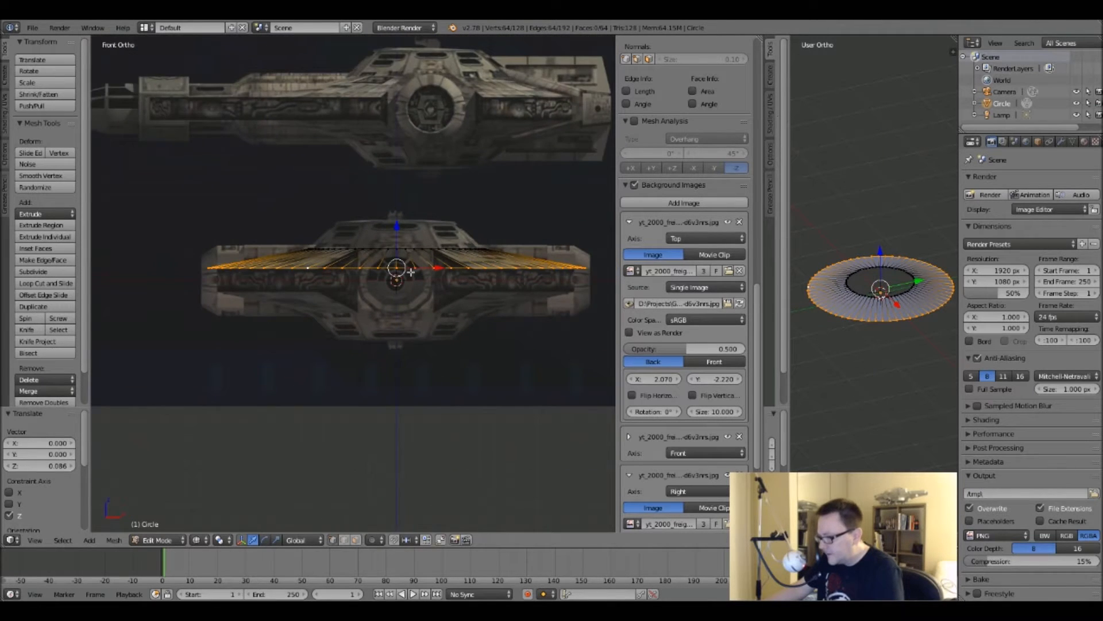
pyautogui.keyDown('shift'); pyautogui.moveTo(415, 178); pyautogui.dragTo(400, 349, button='middle'); pyautogui.keyUp('shift')
pyautogui.moveTo(402, 172)
pyautogui.keyDown('shift'); pyautogui.mouseDown(button='middle')
pyautogui.moveTo(398, 350)
pyautogui.moveTo(392, 223)
pyautogui.moveTo(406, 223)
pyautogui.moveTo(310, 221)
pyautogui.moveTo(136, 247)
pyautogui.mouseUp(button='middle'); pyautogui.keyUp('shift')
pyautogui.scroll(-5, 339, 246)
pyautogui.keyDown('shift'); pyautogui.moveTo(285, 234); pyautogui.dragTo(382, 246, button='middle'); pyautogui.keyUp('shift')
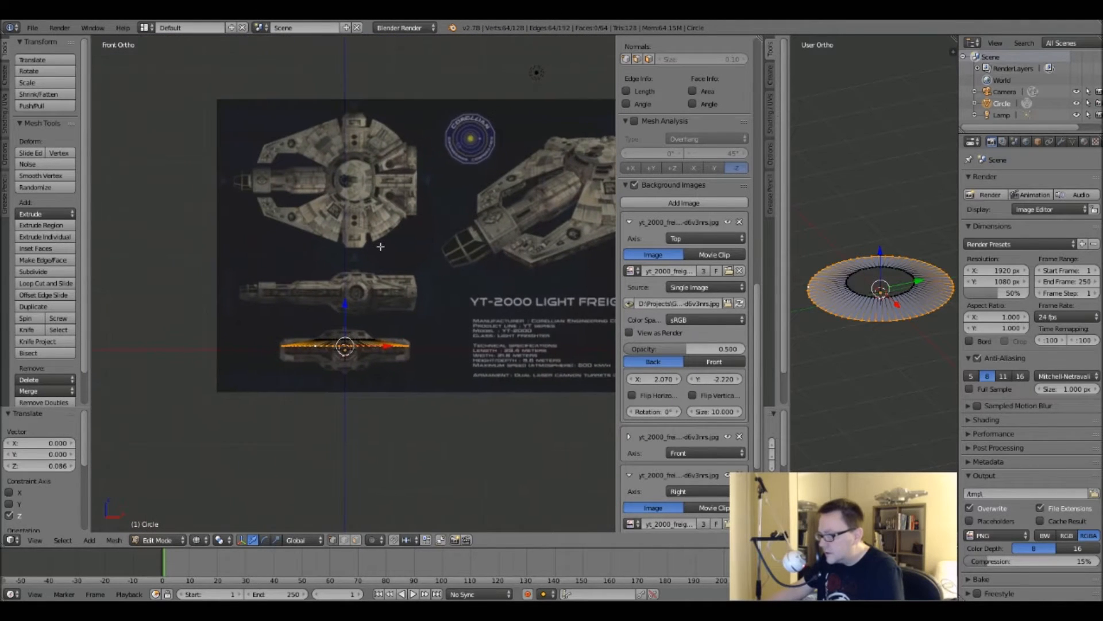
pyautogui.scroll(2, 345, 210)
pyautogui.scroll(6, 350, 369)
pyautogui.scroll(2, 404, 291)
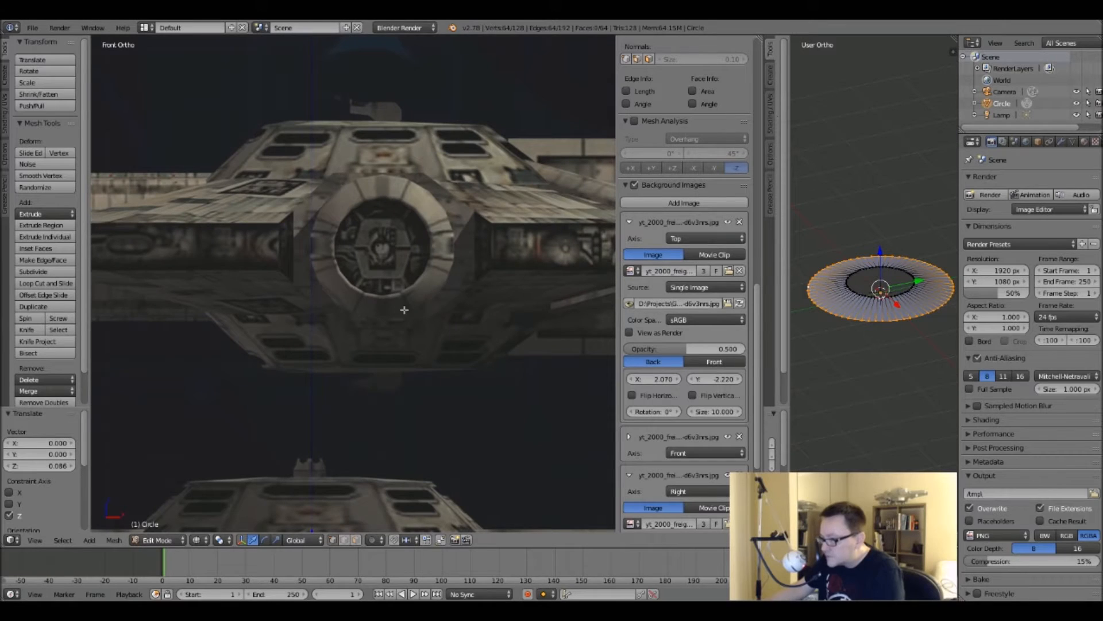
pyautogui.scroll(-4, 407, 317)
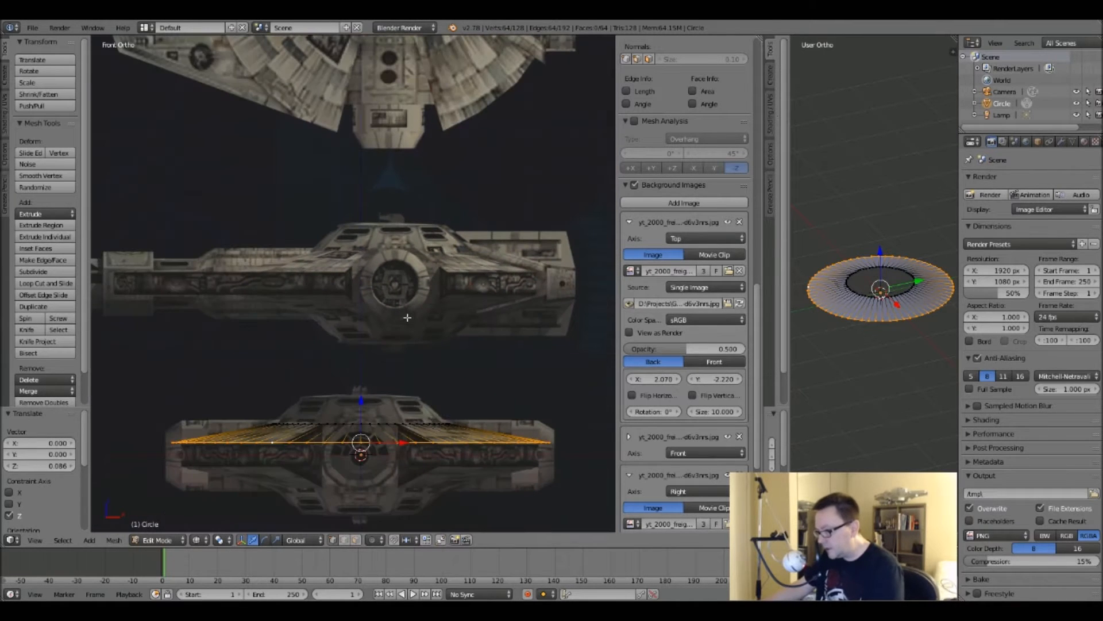
pyautogui.keyDown('shift'); pyautogui.moveTo(270, 340); pyautogui.dragTo(291, 303, button='middle'); pyautogui.keyUp('shift')
pyautogui.scroll(6, 348, 389)
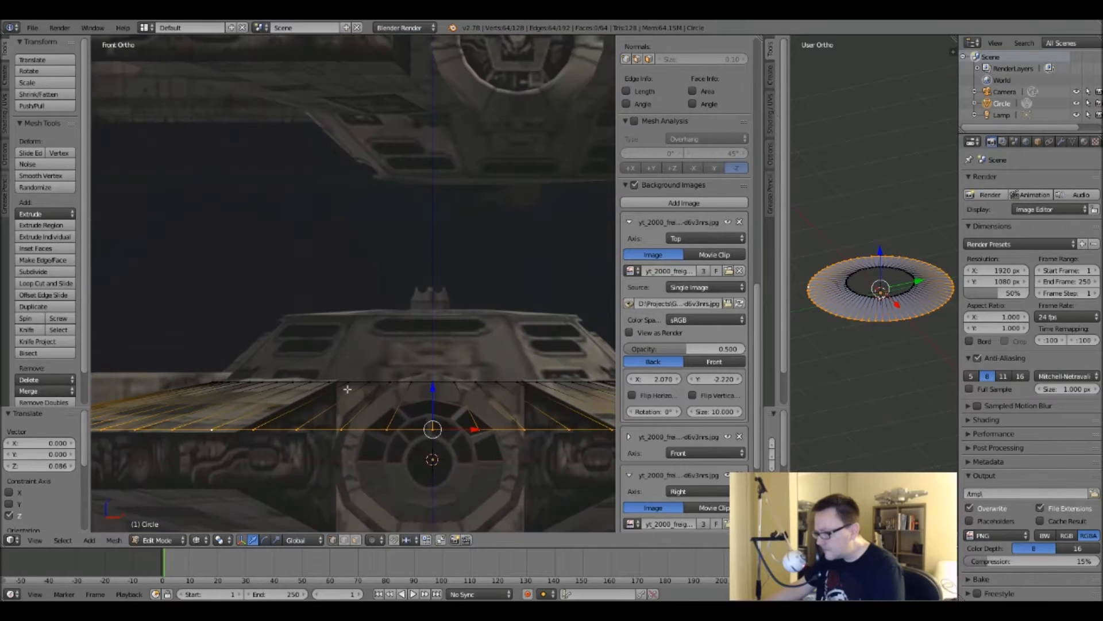
# In the front view, extrude the inner edge loop up about 0.193 along Z and scale it to about 0.692, matching the raised section's sloping sides.
pyautogui.keyDown('alt'); pyautogui.rightClick(341, 381); pyautogui.keyUp('alt')
pyautogui.keyDown('shift'); pyautogui.moveTo(406, 379); pyautogui.dragTo(350, 382, button='middle'); pyautogui.keyUp('shift')
pyautogui.press('e')
pyautogui.rightClick(361, 355)
pyautogui.press('g')
pyautogui.press('z')
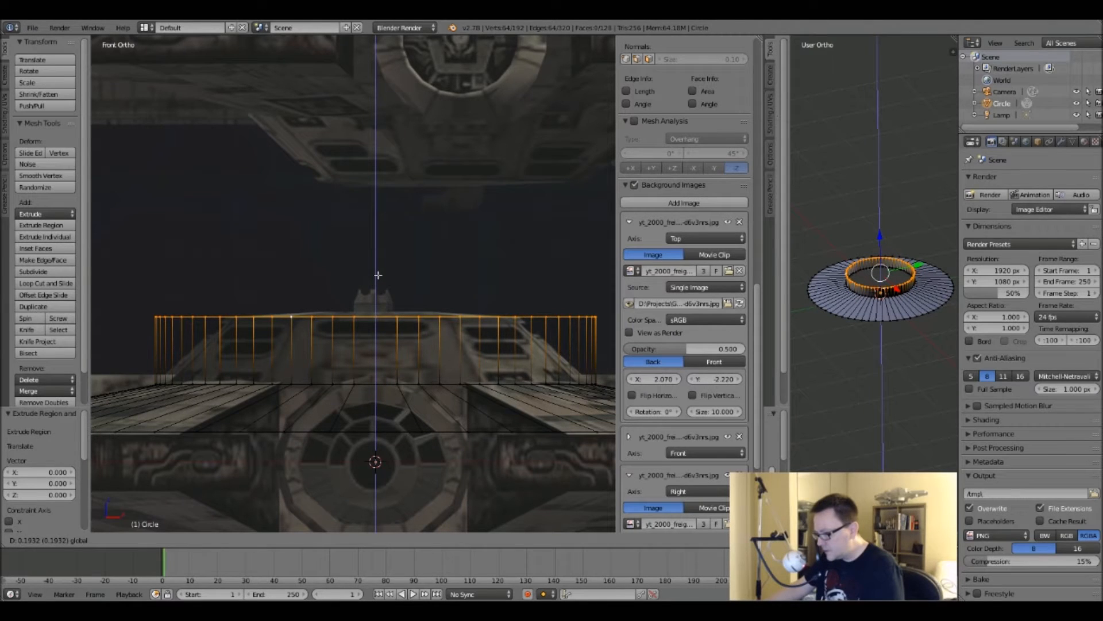
pyautogui.click(378, 275)
pyautogui.press('s')
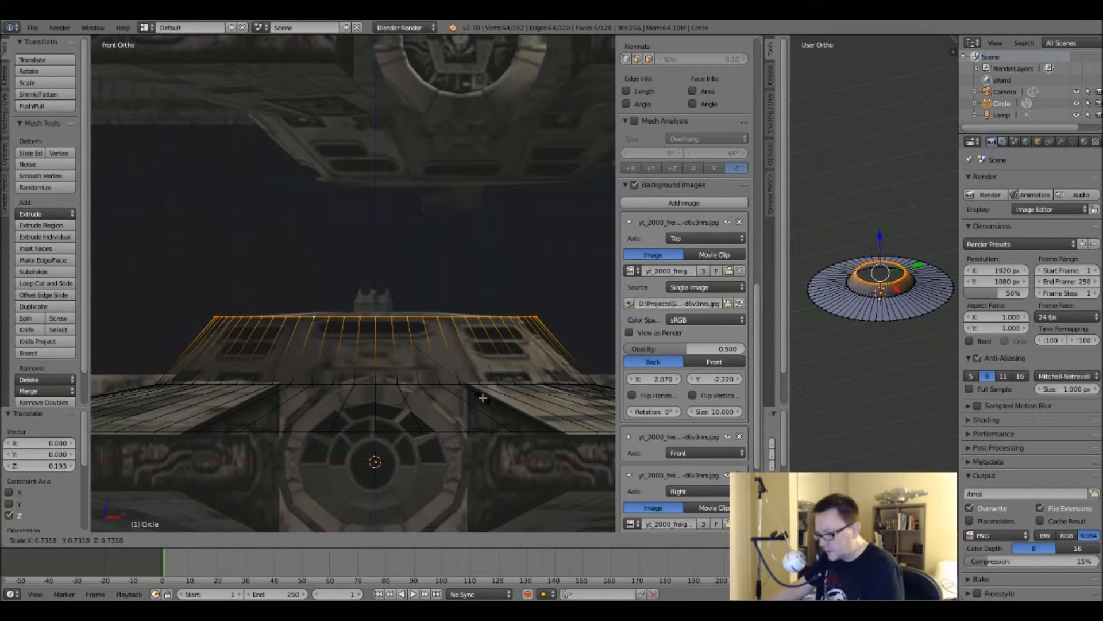
pyautogui.click(445, 374)
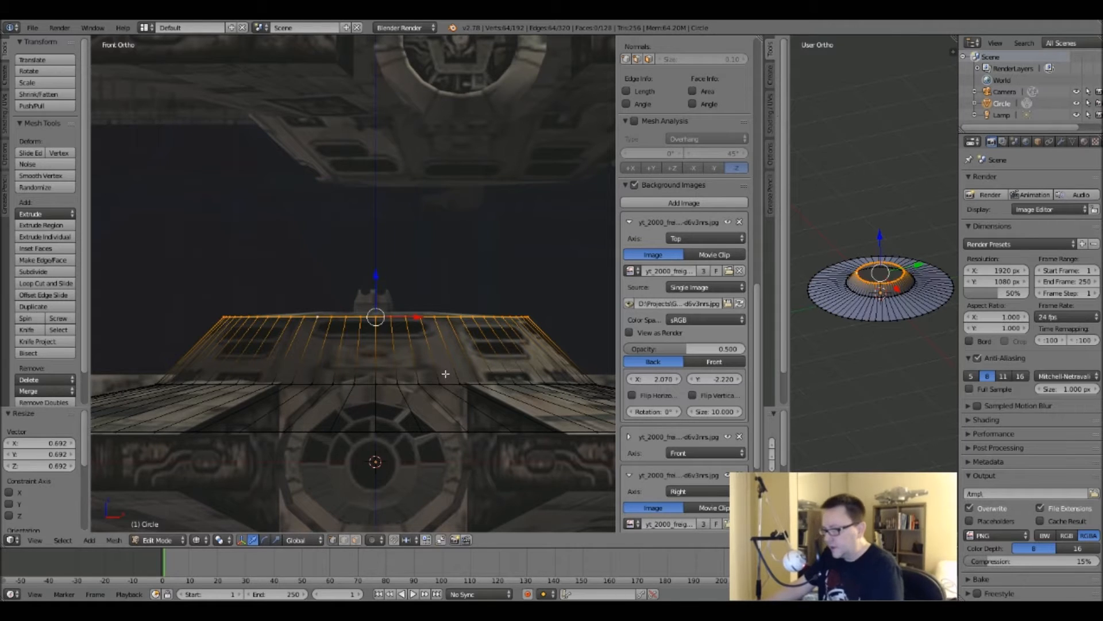
# Extrude the uppermost edge loop up about 0.016 along Z and scale it to about 0.377, following the raised section's slightly domed roof.
pyautogui.keyDown('shift'); pyautogui.moveTo(445, 373); pyautogui.dragTo(428, 389, button='middle'); pyautogui.keyUp('shift')
pyautogui.scroll(2, 435, 369)
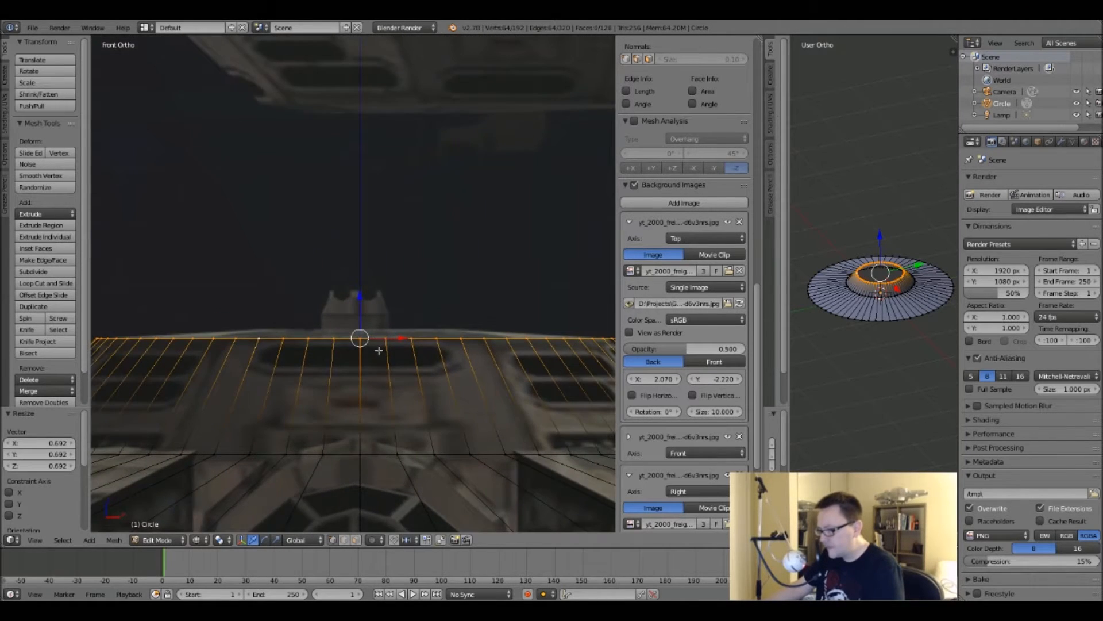
pyautogui.scroll(6, 369, 298)
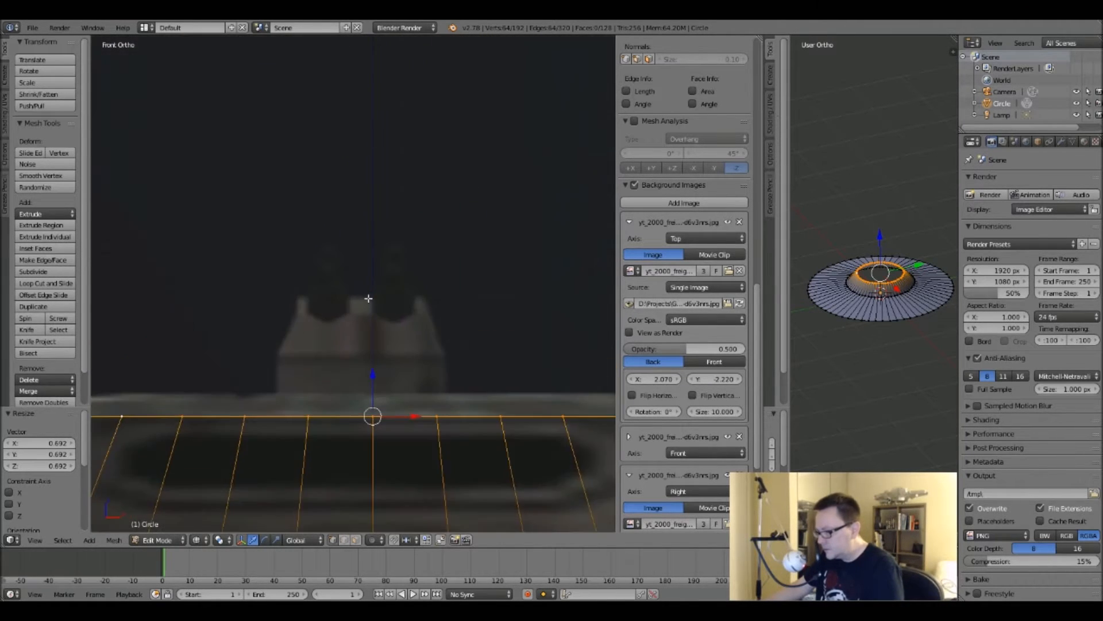
pyautogui.scroll(-6, 369, 298)
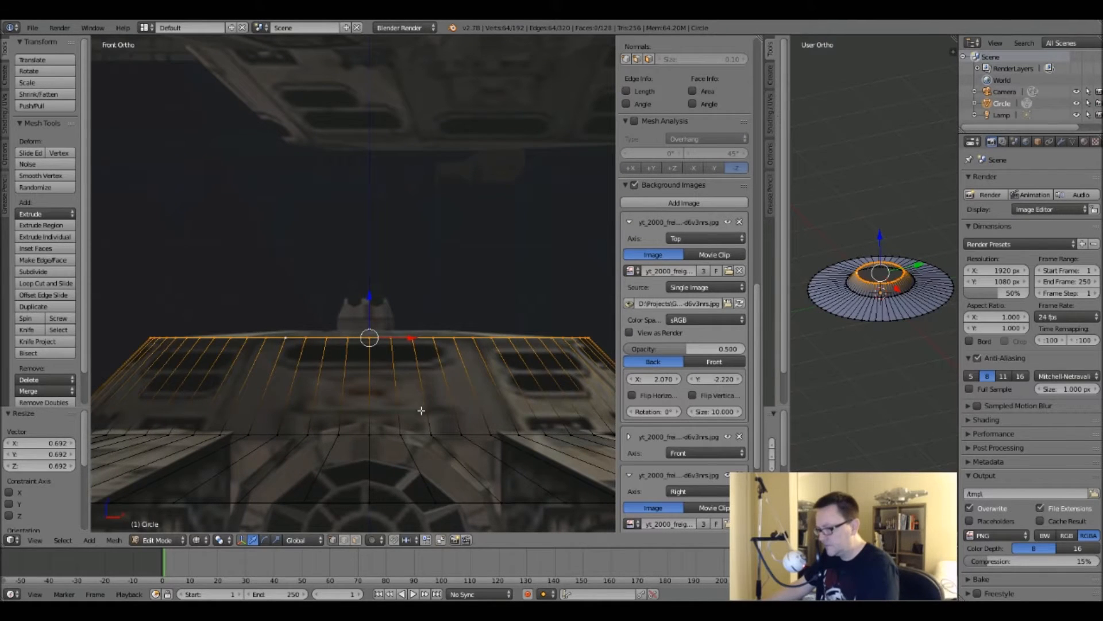
pyautogui.press('e')
pyautogui.rightClick(428, 381)
pyautogui.press('g')
pyautogui.press('z')
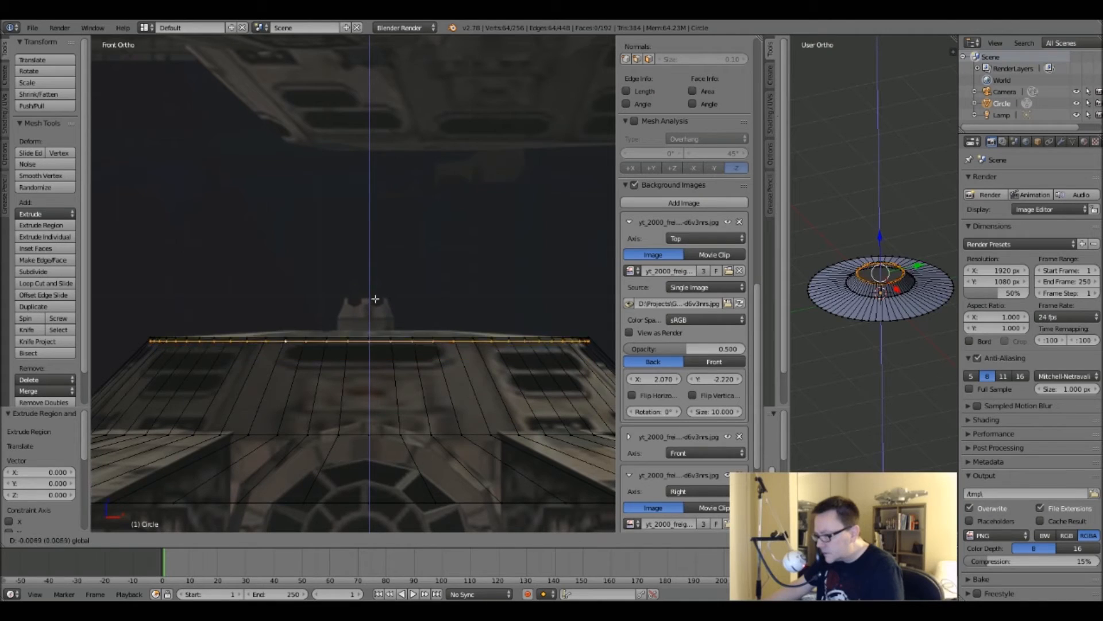
pyautogui.click(379, 287)
pyautogui.press('s')
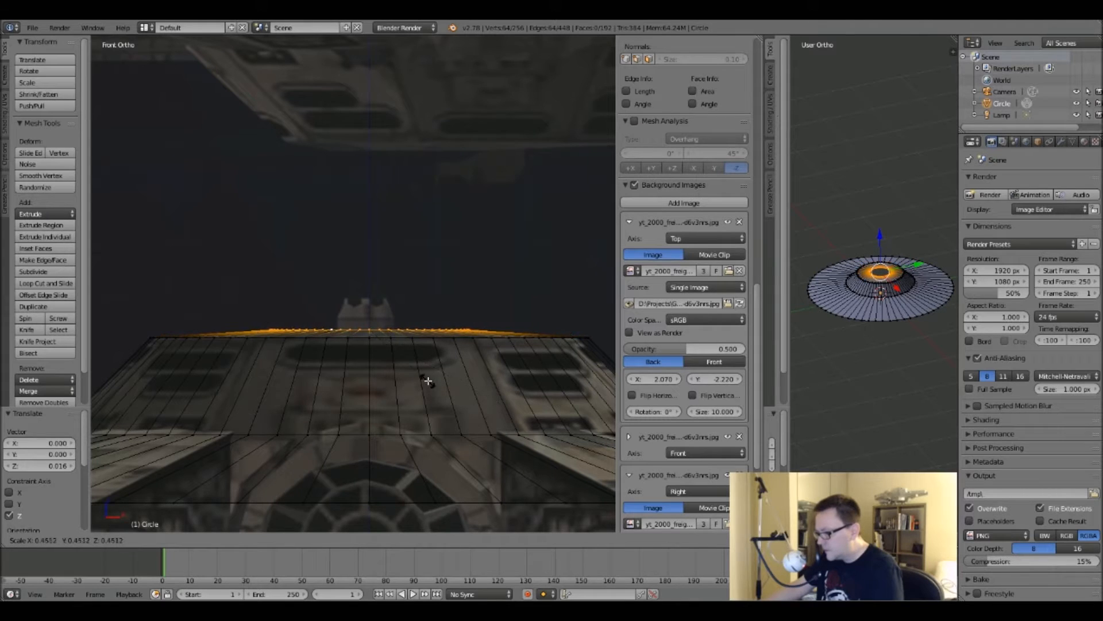
pyautogui.click(415, 377)
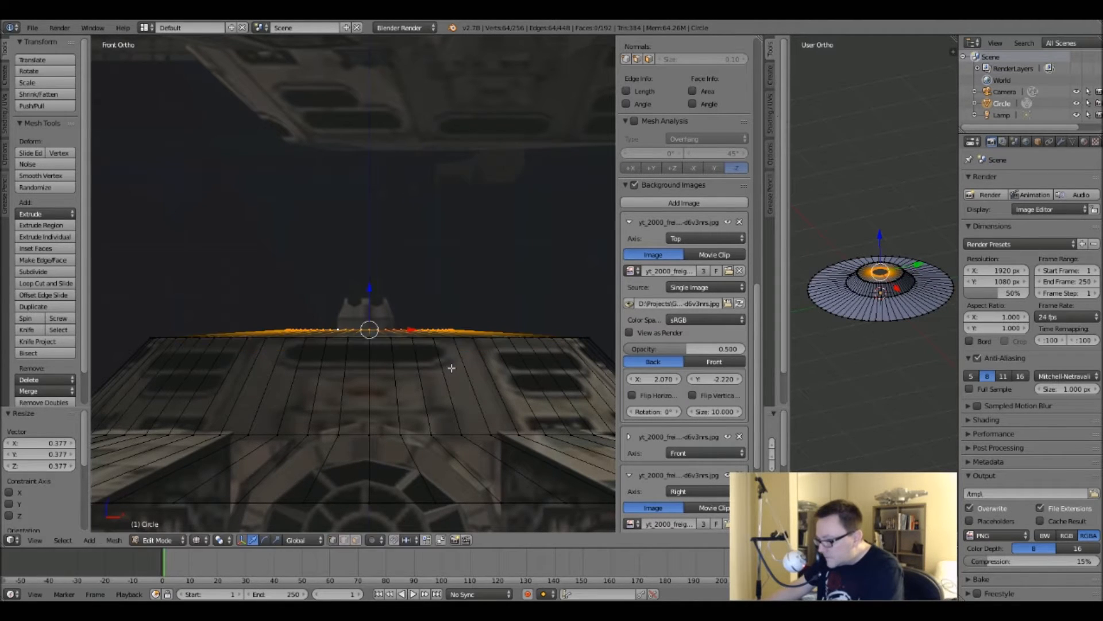
# Fill the small open loop at the top of the hull with a face and deselect everything.
pyautogui.scroll(4, 192, 316)
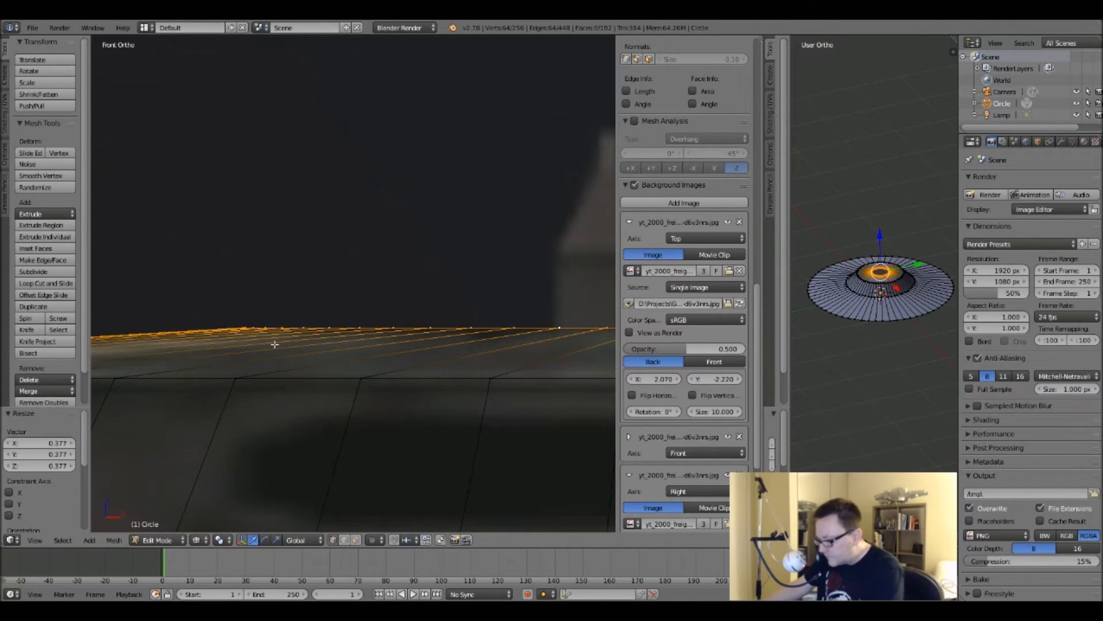
pyautogui.press('g')
pyautogui.click(288, 350)
pyautogui.scroll(-9, 288, 350)
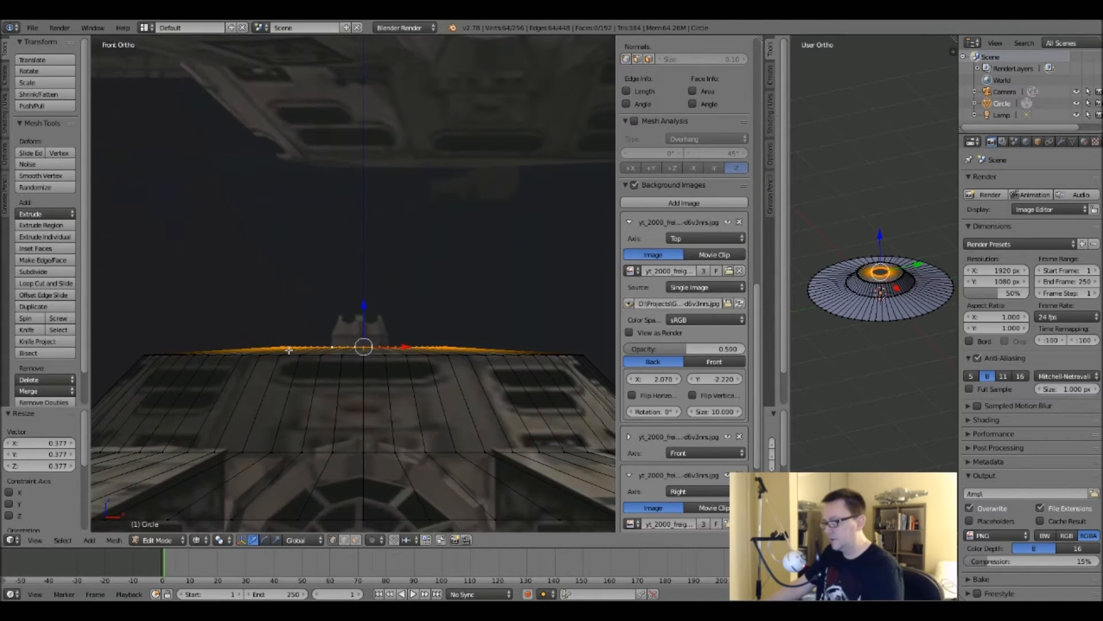
pyautogui.scroll(-6, 446, 343)
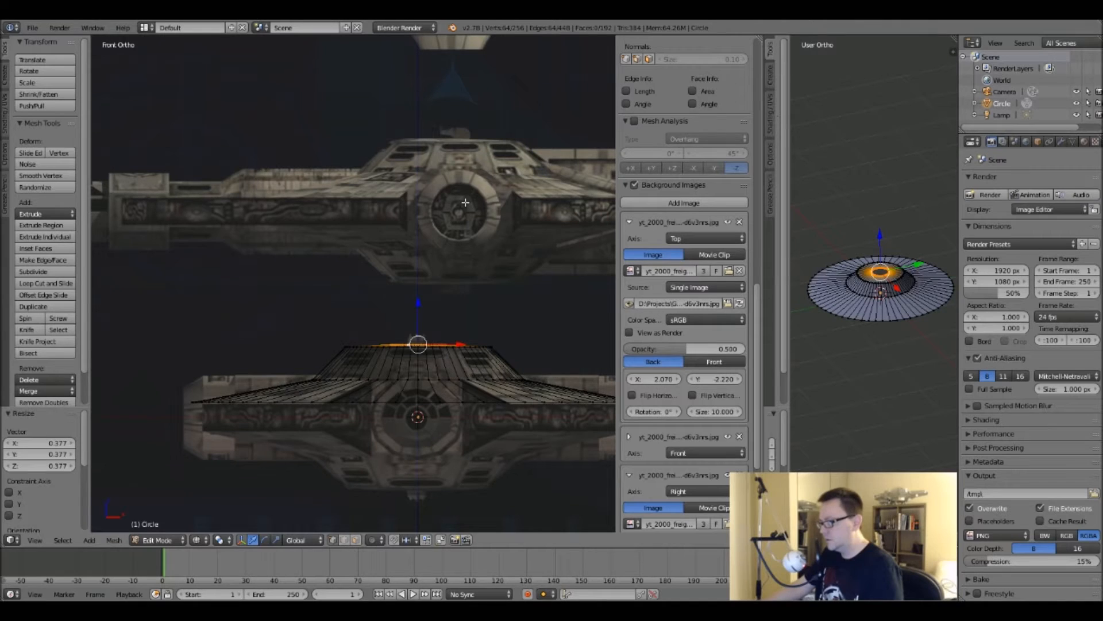
pyautogui.moveTo(488, 313); pyautogui.dragTo(417, 354, button='middle')
pyautogui.press('f')
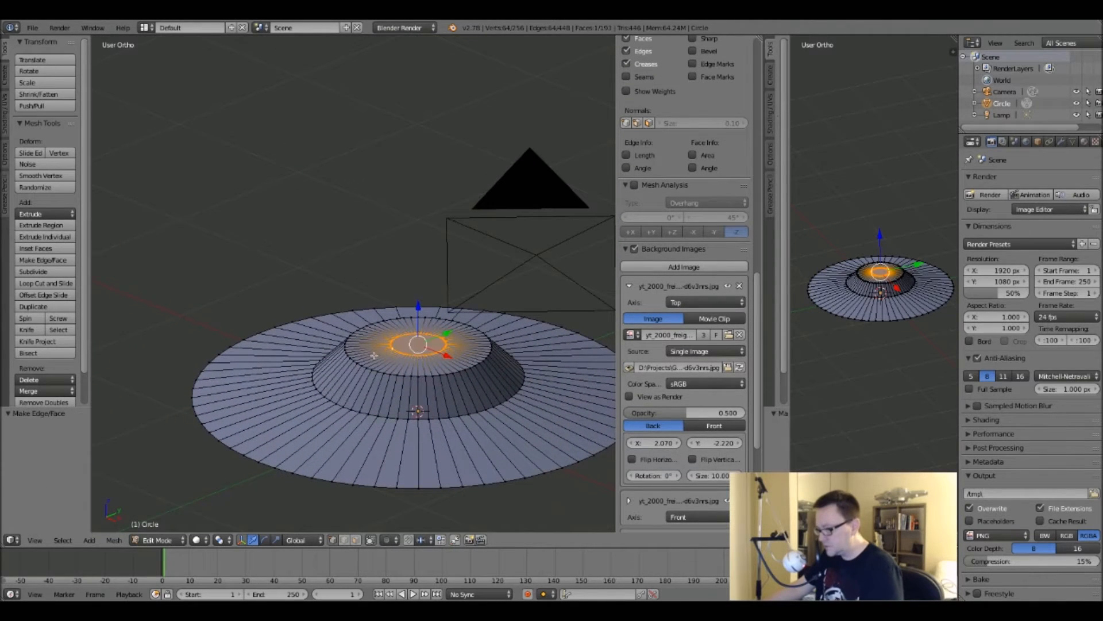
pyautogui.scroll(4, 374, 355)
pyautogui.press('a')
# Compare the hull's concentric rings with the top reference drawing in wireframe display, around the central turret.
pyautogui.scroll(-6, 382, 356)
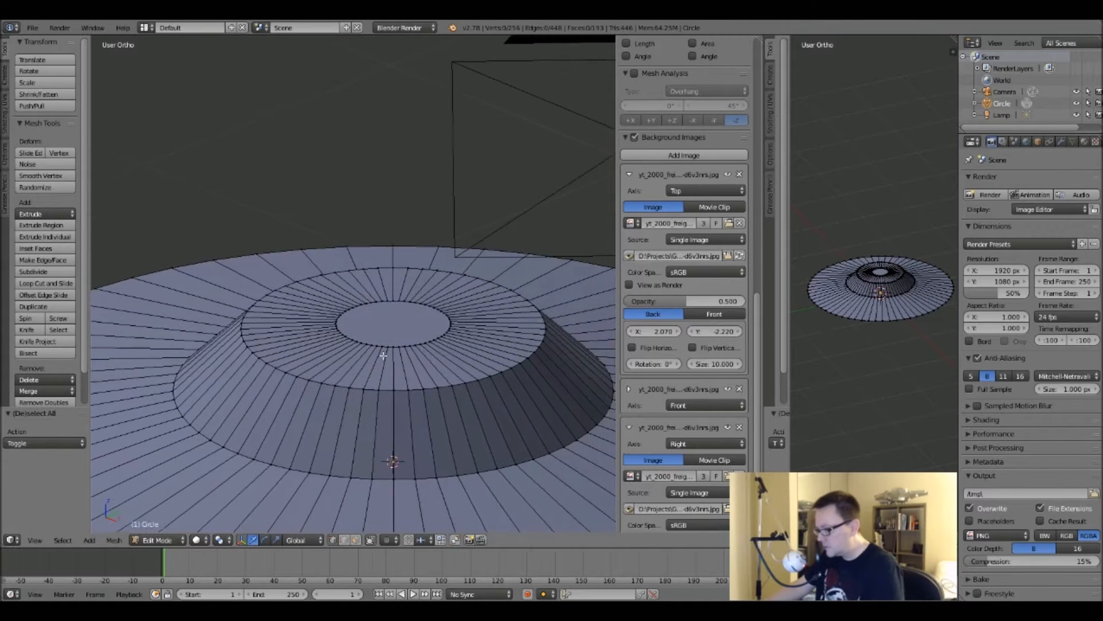
pyautogui.scroll(-1, 382, 356)
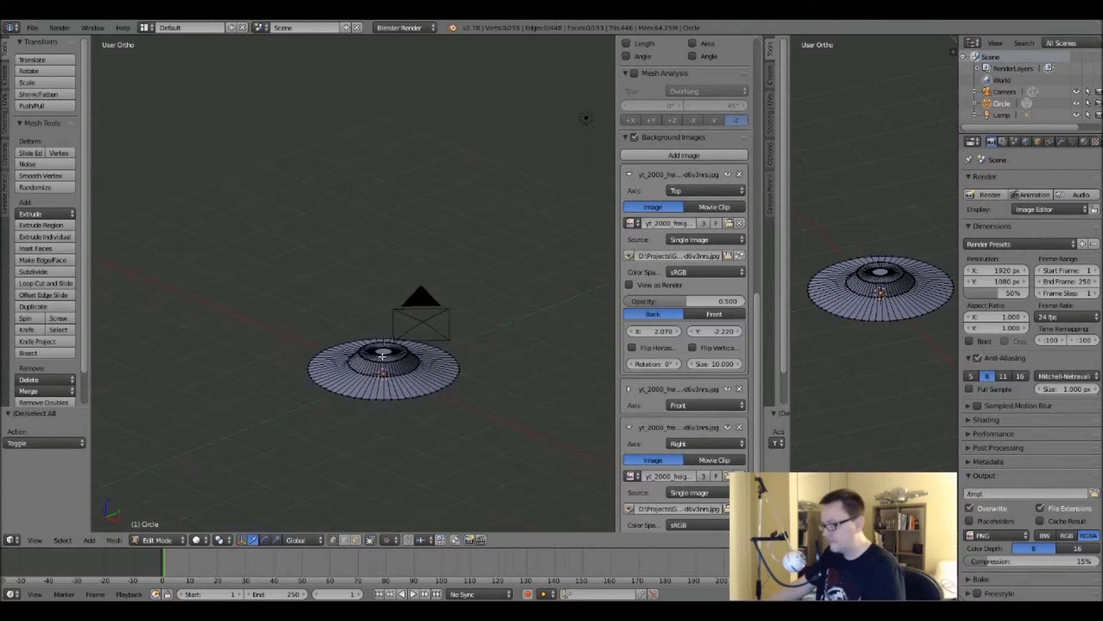
pyautogui.scroll(3, 382, 356)
pyautogui.scroll(-5, 383, 356)
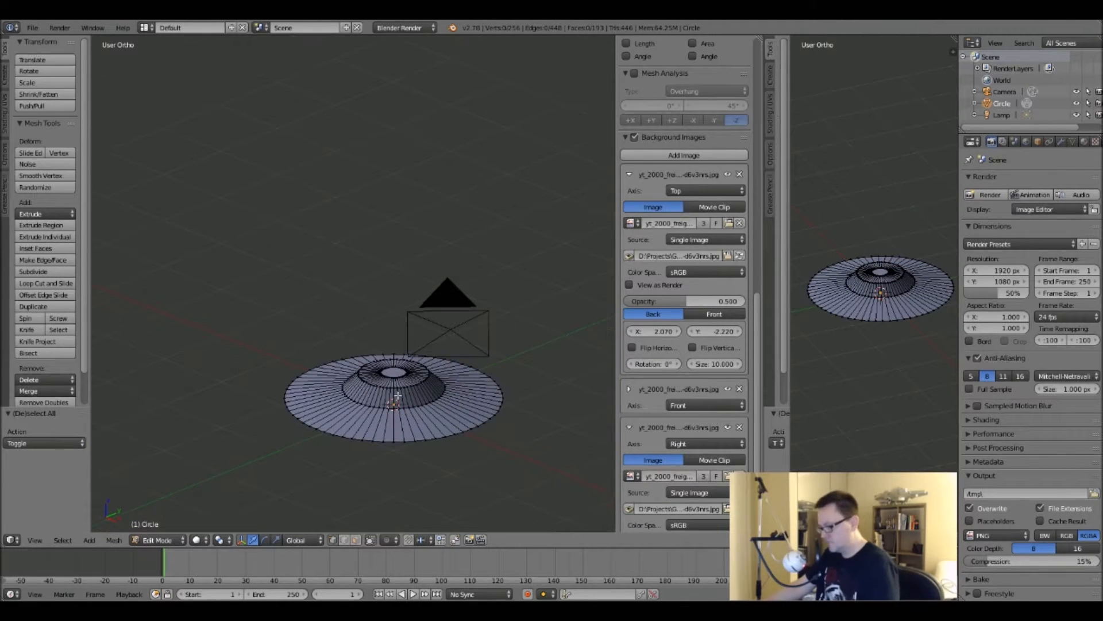
pyautogui.press('KP_7')
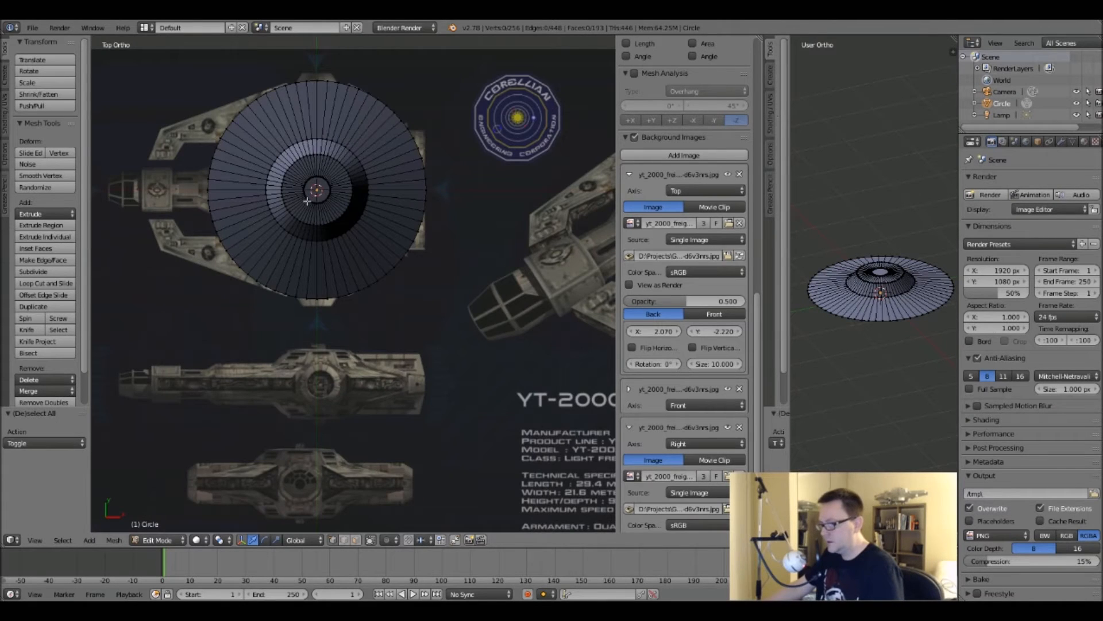
pyautogui.press('z')
pyautogui.scroll(4, 307, 197)
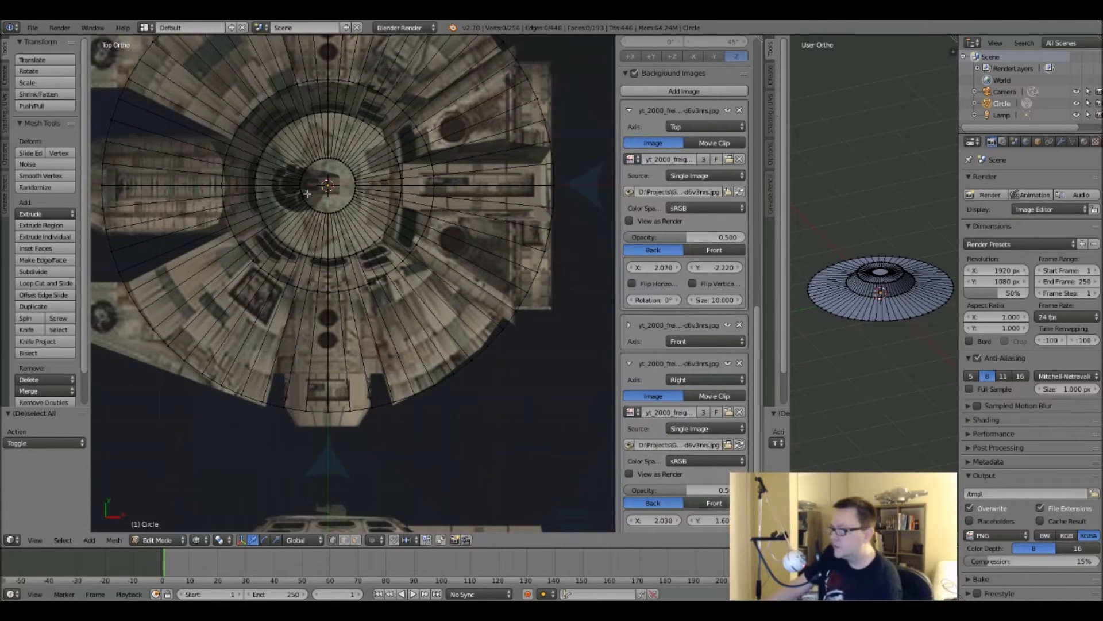
pyautogui.scroll(4, 306, 195)
pyautogui.scroll(-3, 264, 219)
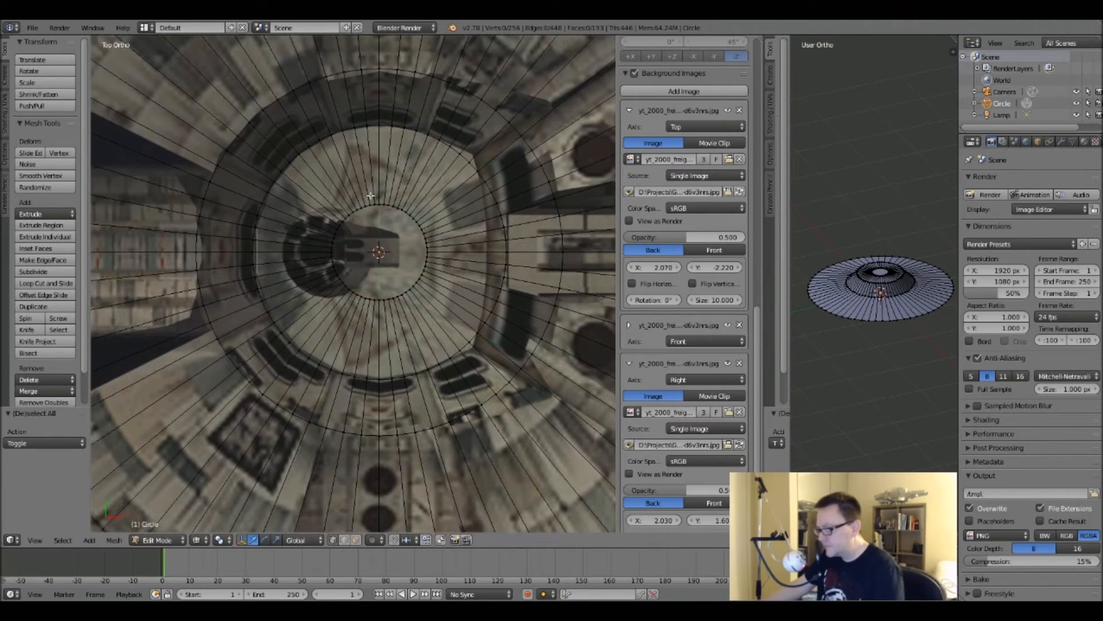
# Select the small centre circle in the top view and move it about -0.175 along X over the gun turret in the reference.
pyautogui.keyDown('alt'); pyautogui.click(371, 196); pyautogui.keyUp('alt')
pyautogui.scroll(3, 374, 235)
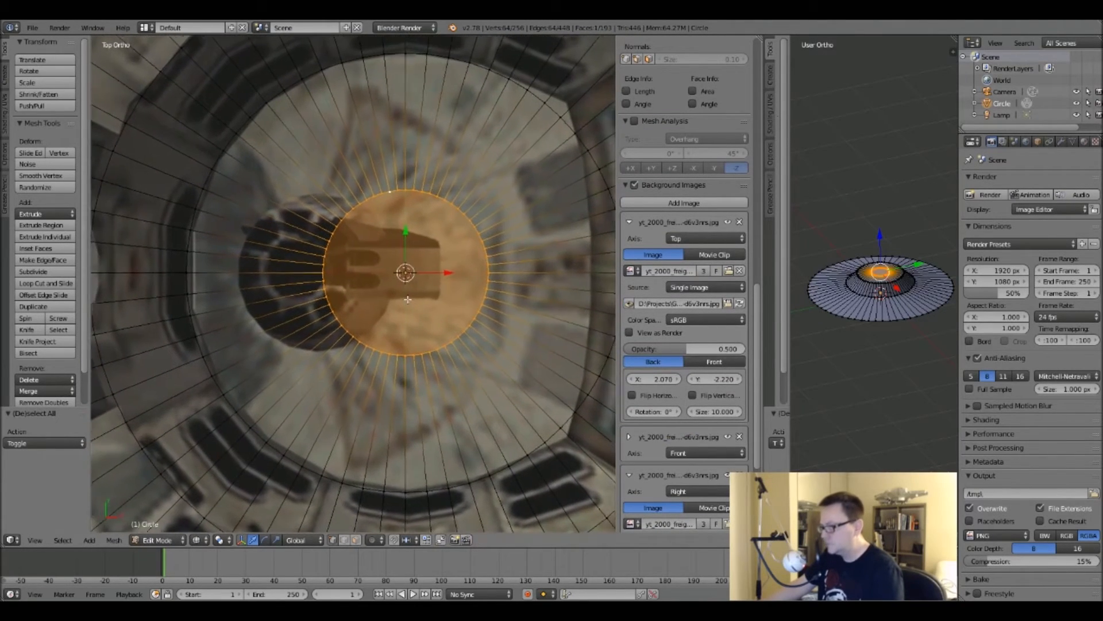
pyautogui.scroll(-1, 408, 299)
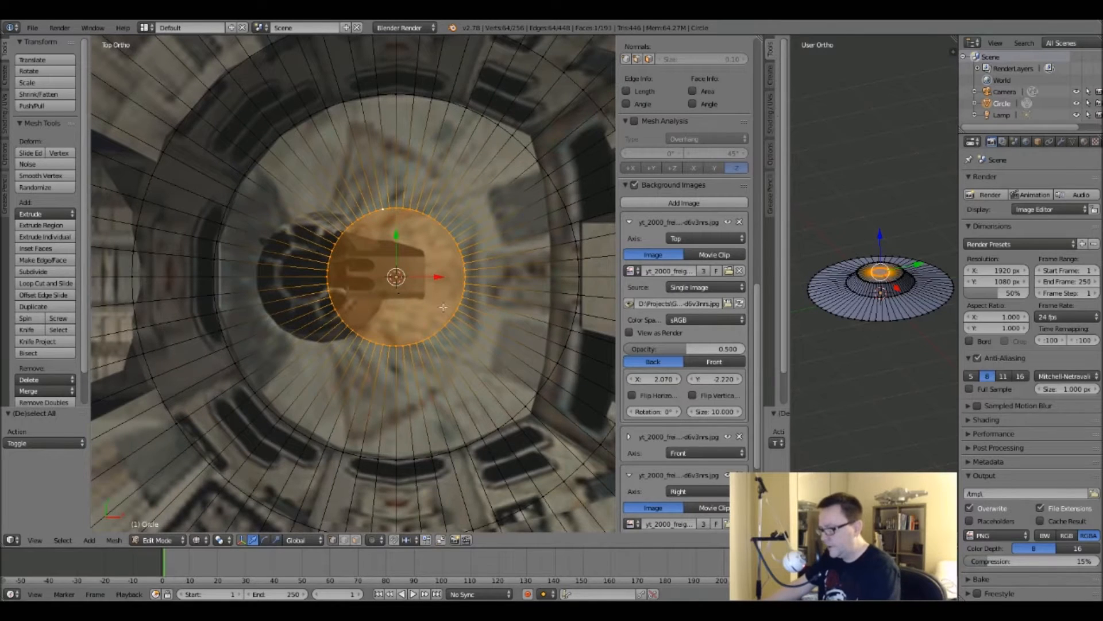
pyautogui.press('g')
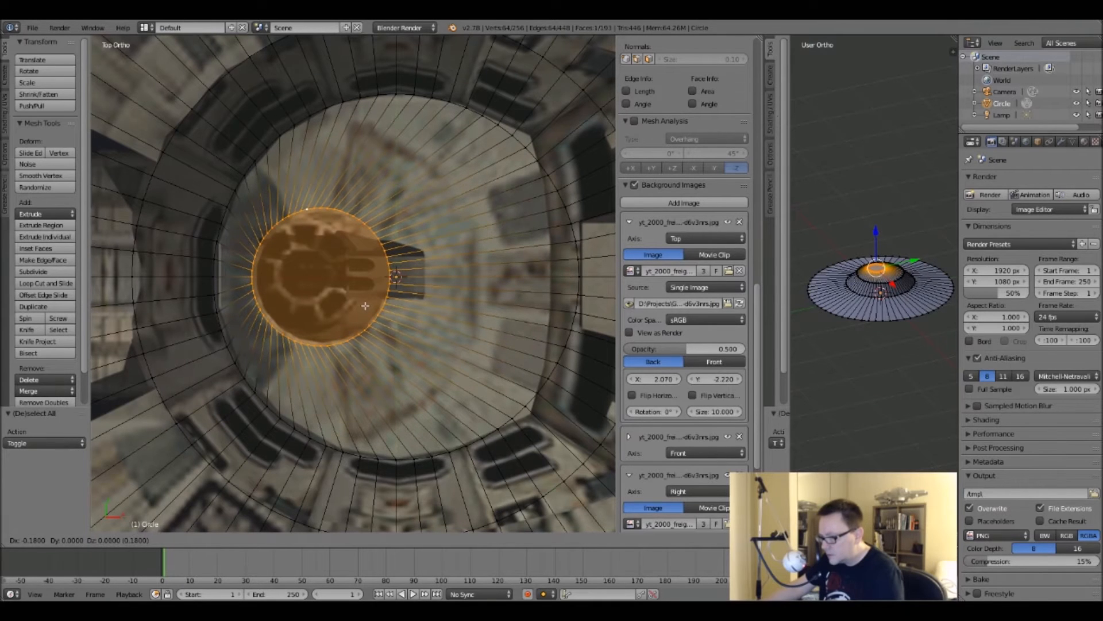
pyautogui.press('Escape')
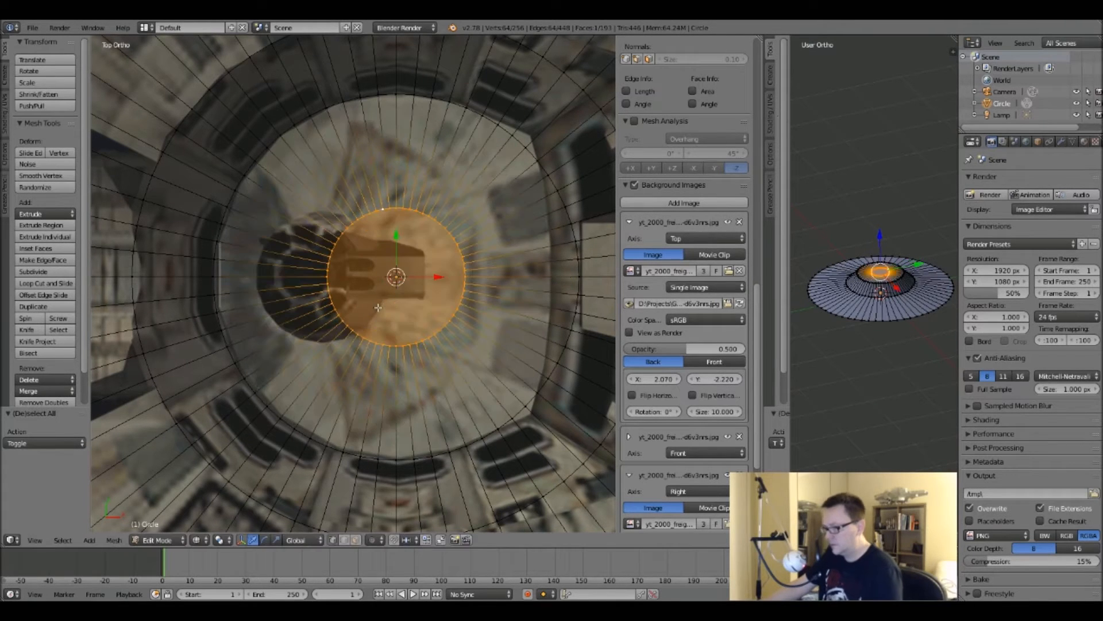
pyautogui.press('g')
pyautogui.press('x')
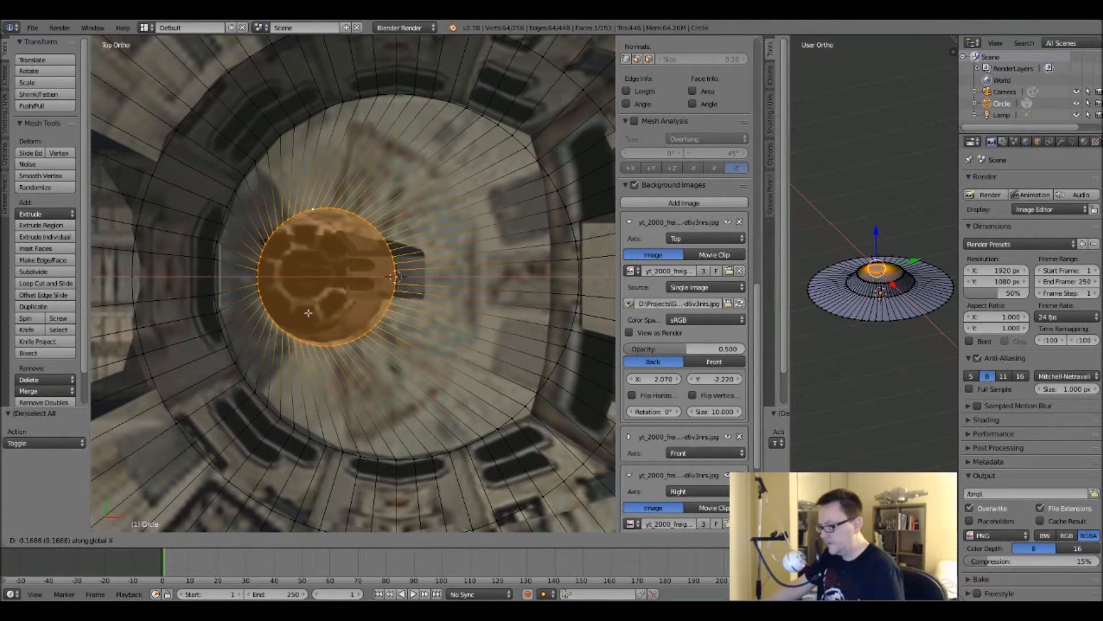
pyautogui.click(305, 312)
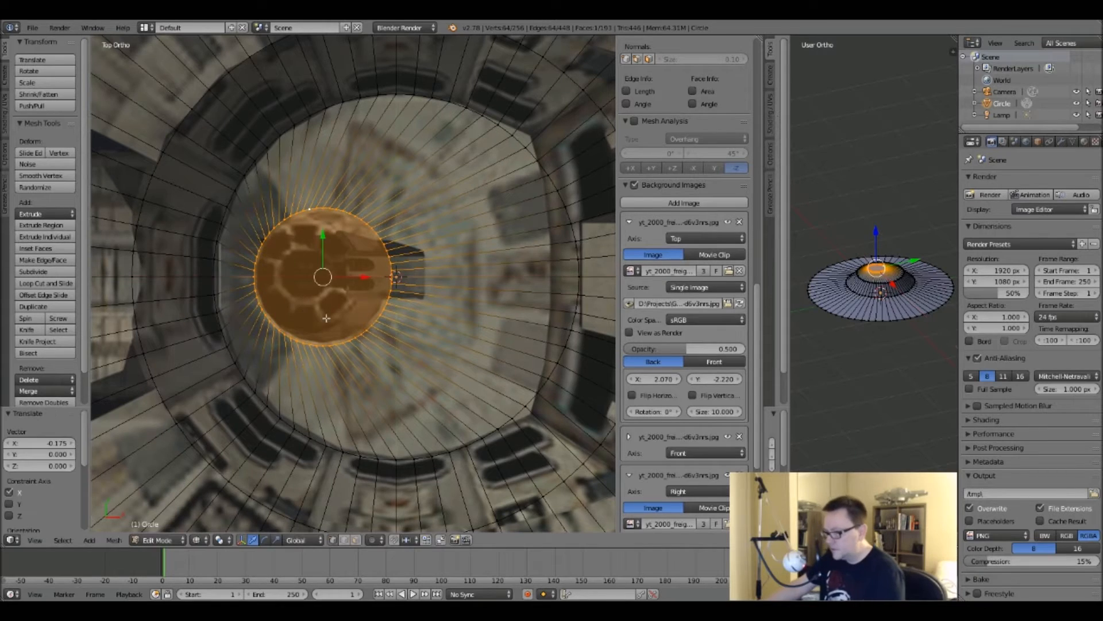
# Compare the roof profile with the right reference drawing in wireframe display, temporarily shifting the whole hull away to check the image beneath.
pyautogui.moveTo(429, 352); pyautogui.dragTo(442, 231, button='middle')
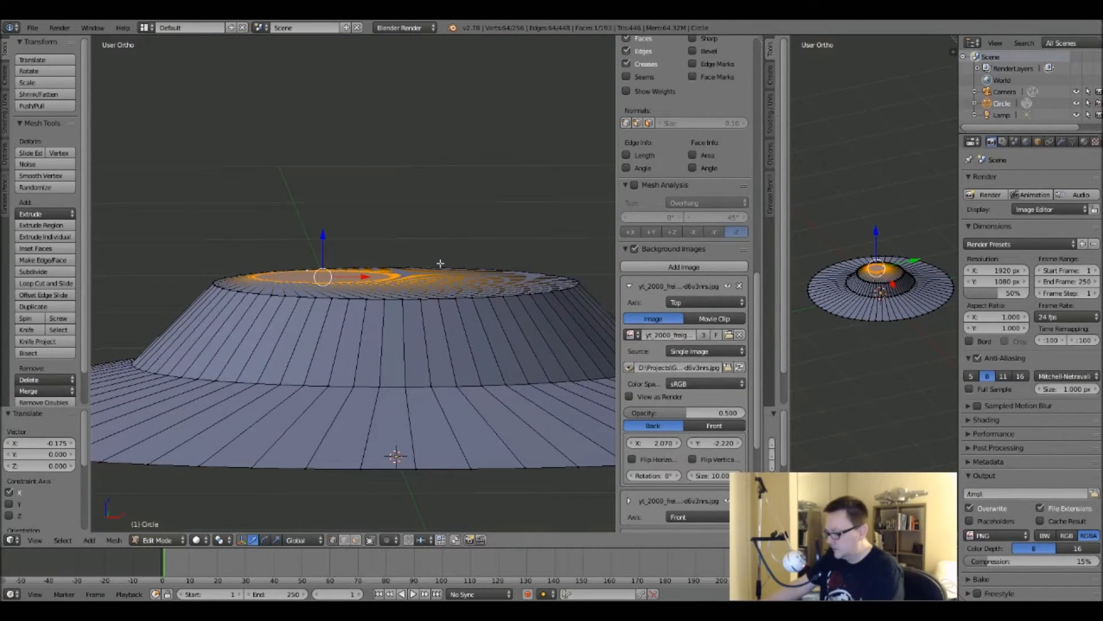
pyautogui.press('KP_3')
pyautogui.press('z')
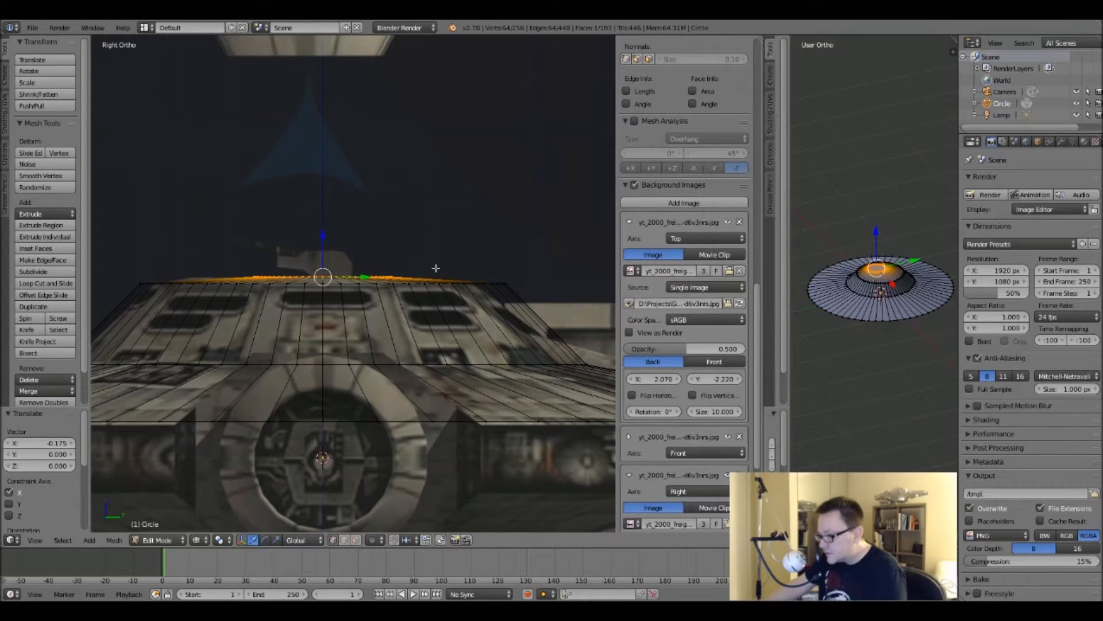
pyautogui.scroll(-3, 435, 268)
pyautogui.scroll(2, 431, 275)
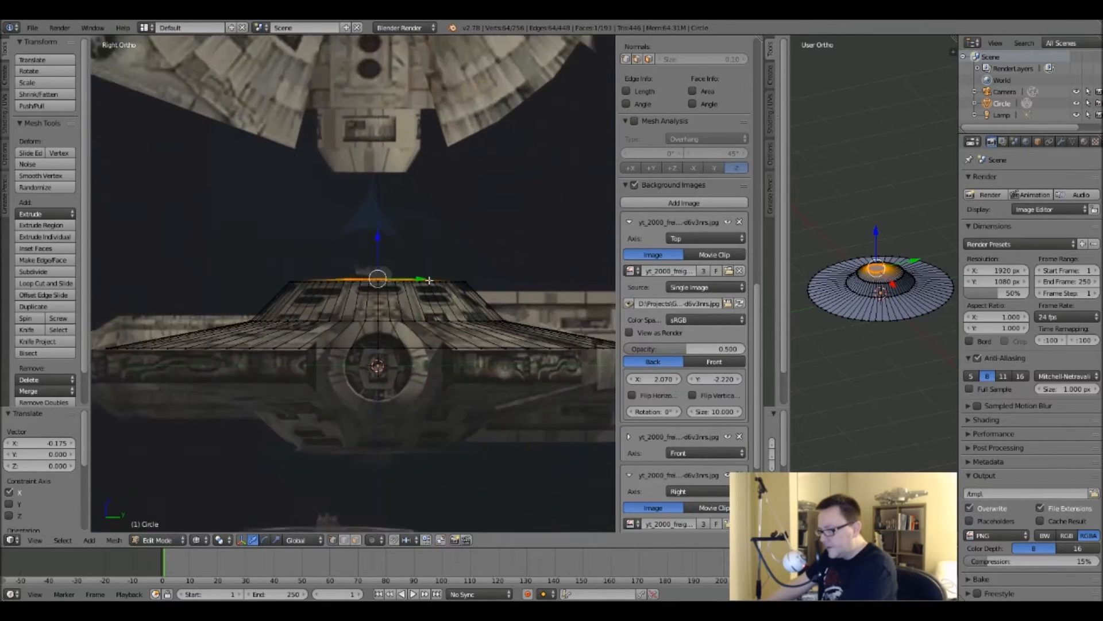
pyautogui.press('Tab')
pyautogui.scroll(2, 333, 296)
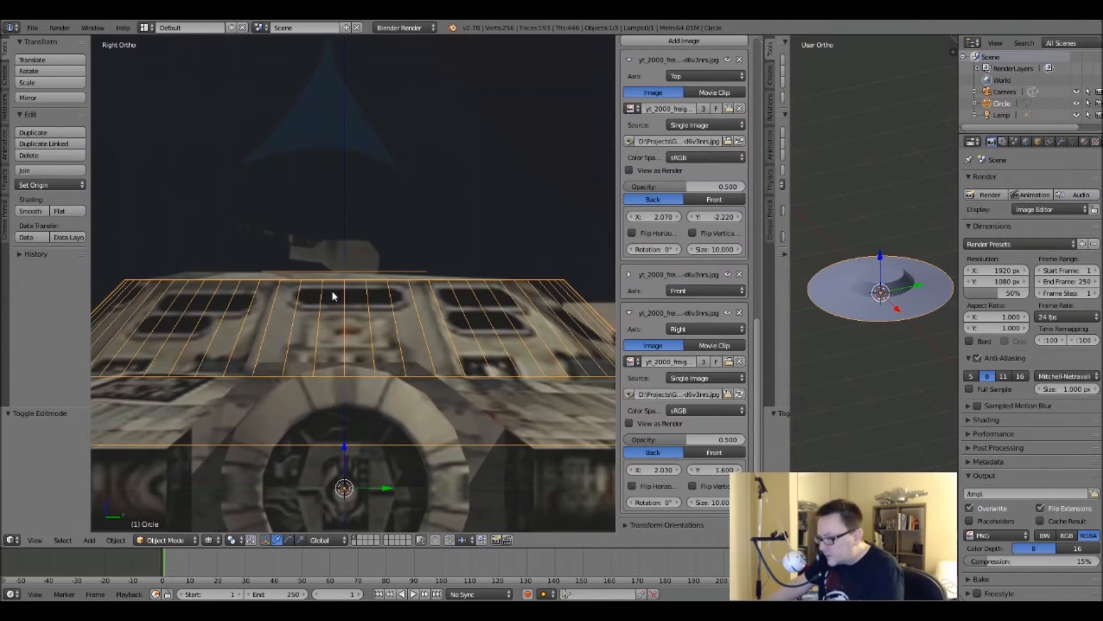
pyautogui.press('g')
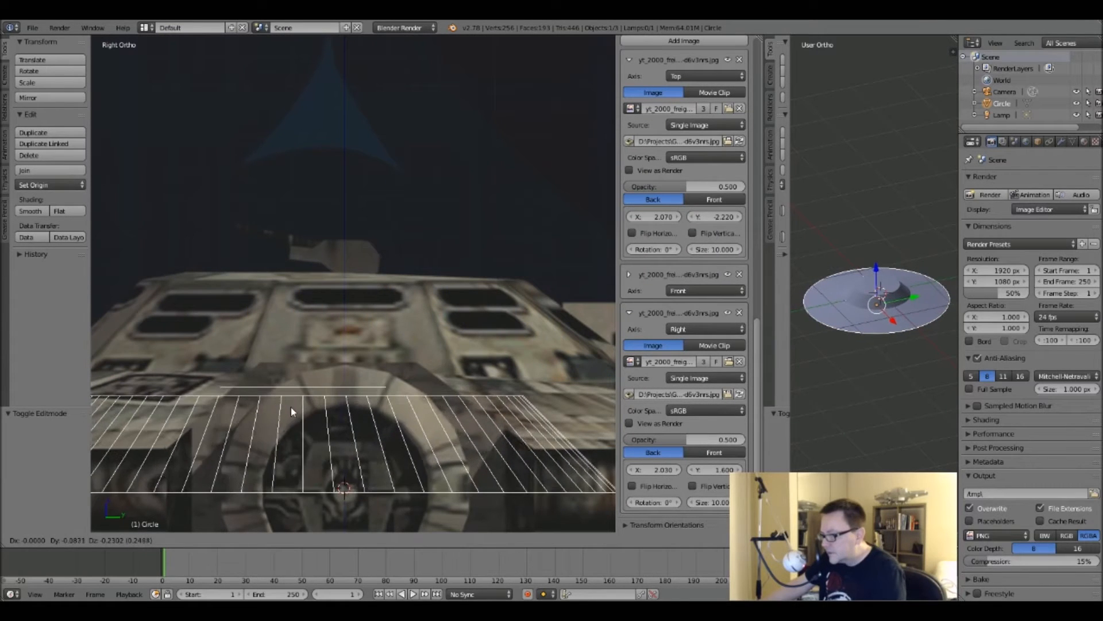
pyautogui.rightClick(319, 394)
pyautogui.press('Tab')
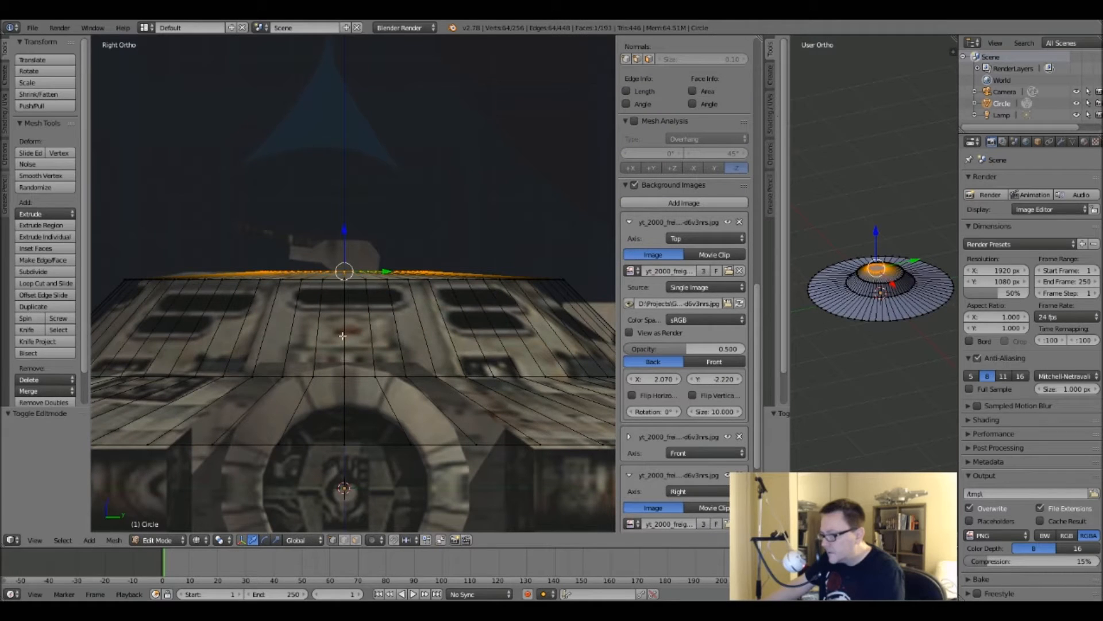
# Check the offset centre circle and the hull outline against the right and top reference drawings.
pyautogui.moveTo(336, 236); pyautogui.dragTo(334, 256, button='middle')
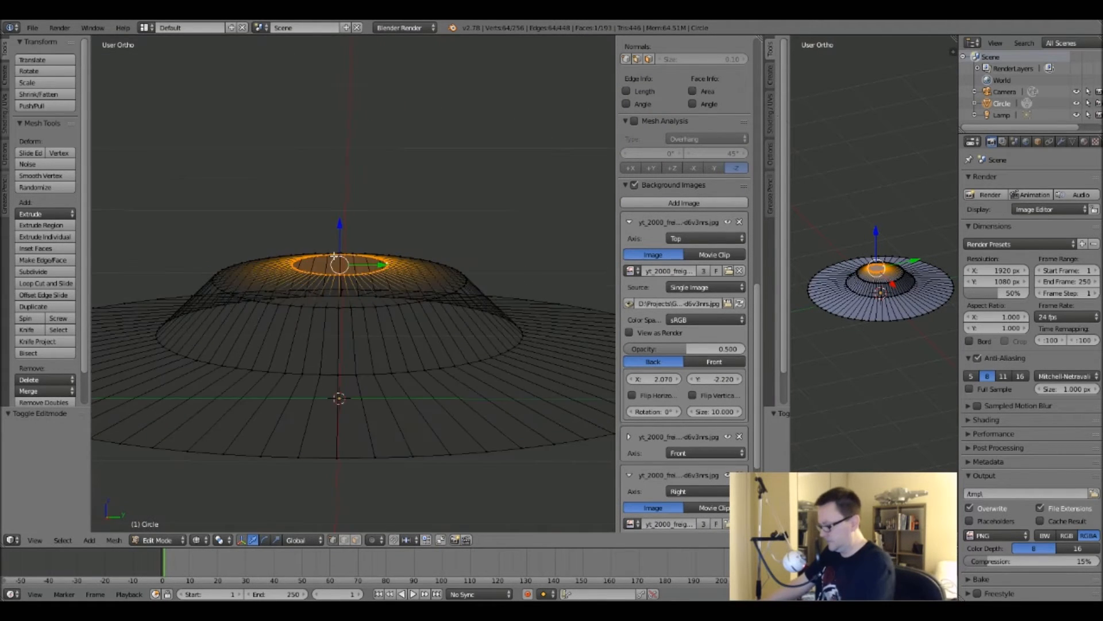
pyautogui.press('KP_3')
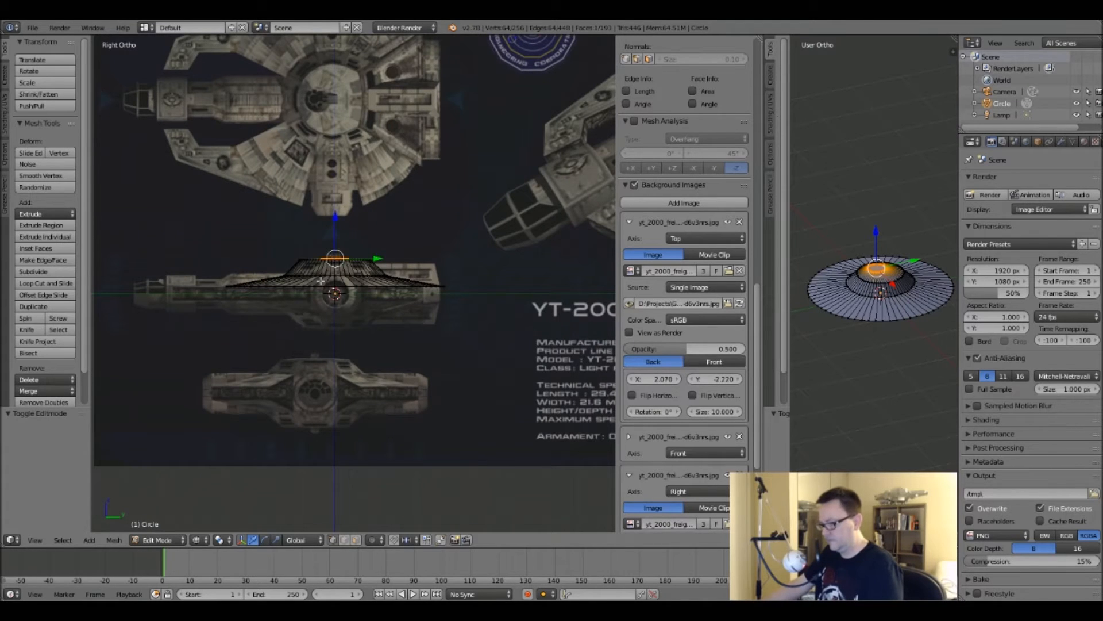
pyautogui.press('KP_7')
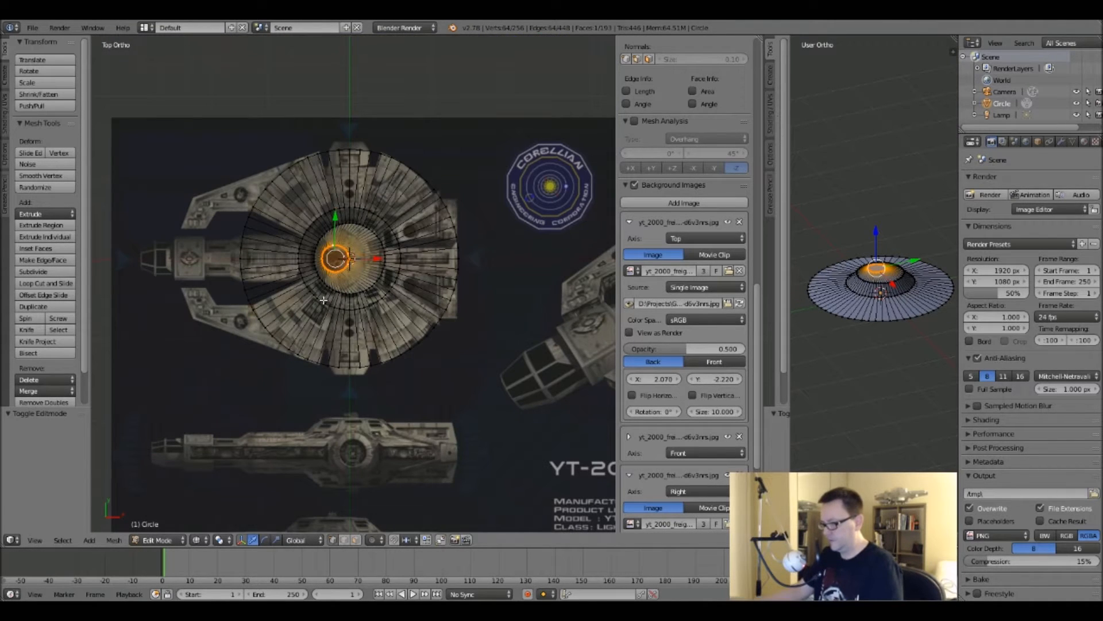
pyautogui.press('KP_3')
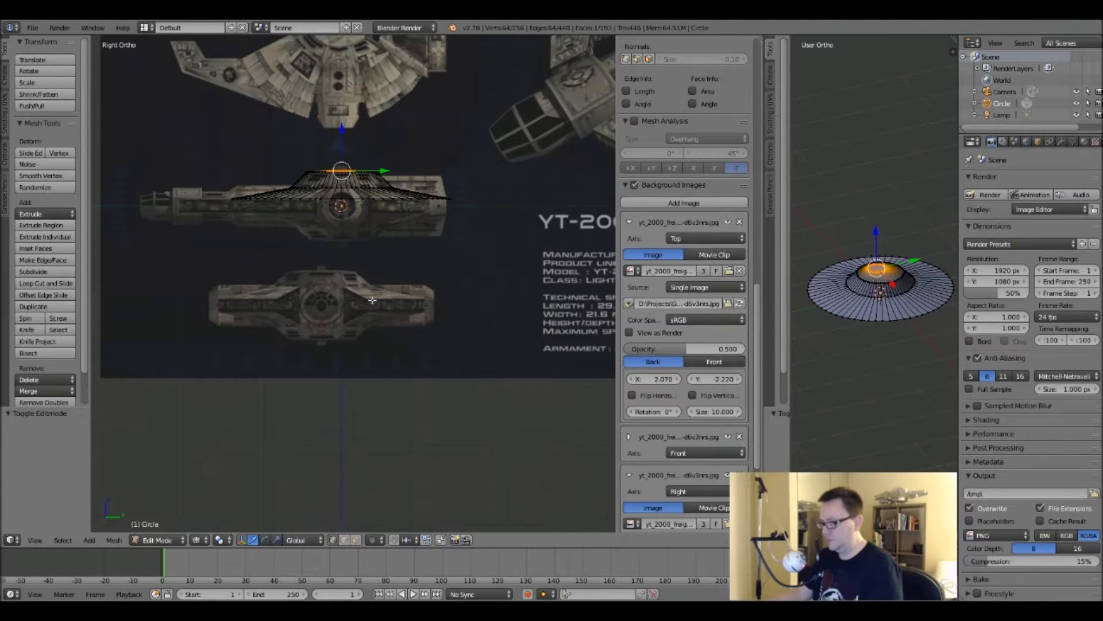
# Undo the small centre circle's X offset and compare the centred rings with the top reference drawing.
pyautogui.scroll(5, 347, 172)
pyautogui.moveTo(347, 172); pyautogui.dragTo(337, 197, button='middle')
pyautogui.press('KP_7')
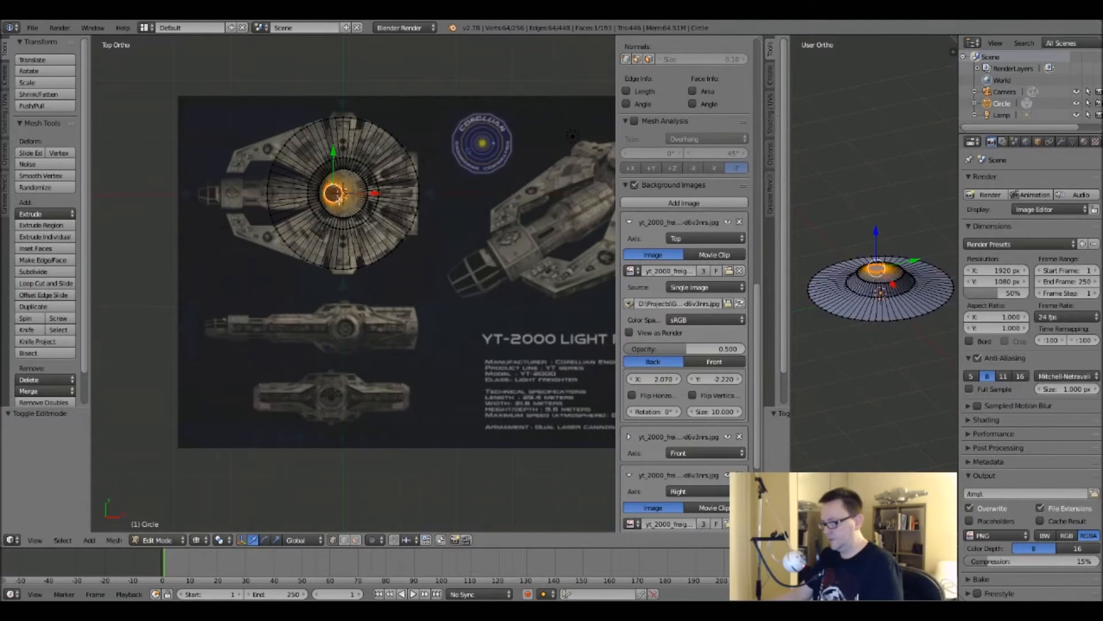
pyautogui.scroll(5, 320, 199)
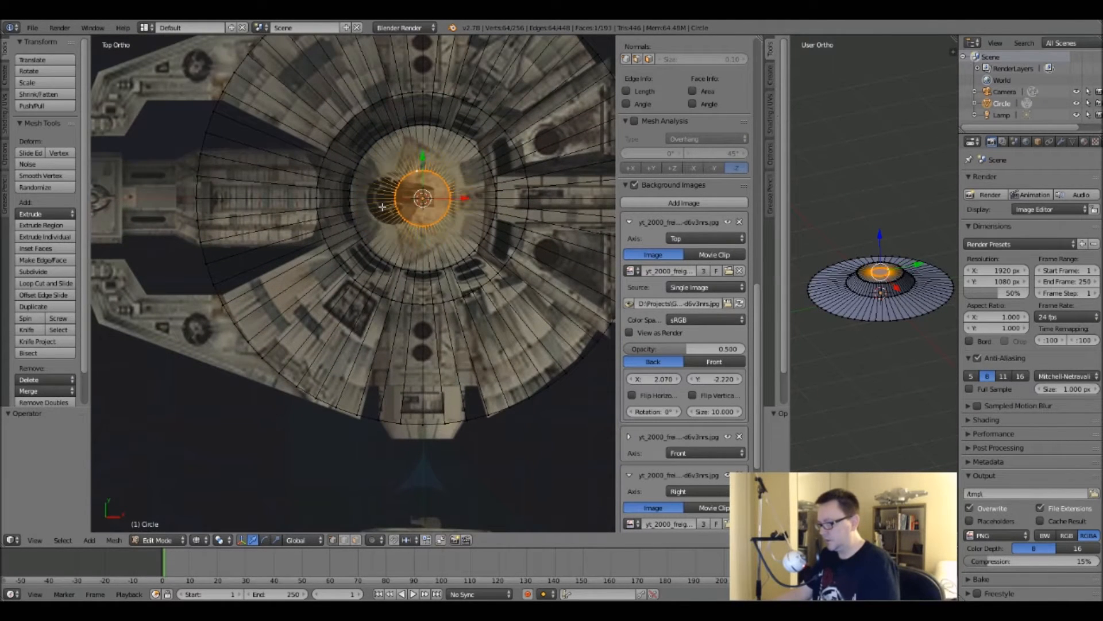
pyautogui.scroll(-6, 383, 207)
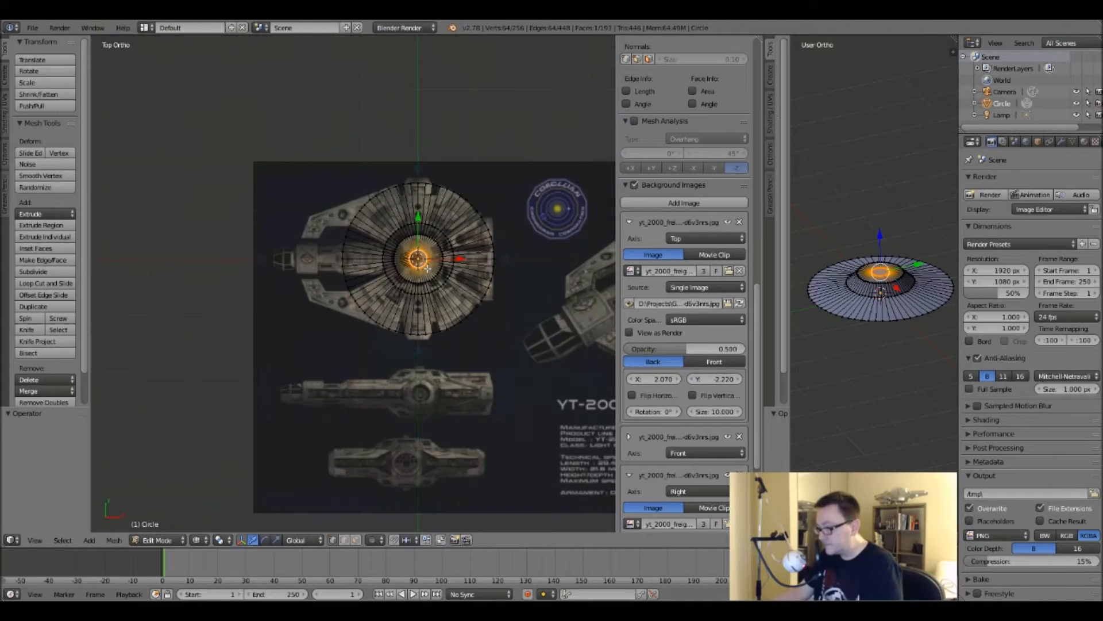
pyautogui.keyDown('shift'); pyautogui.moveTo(427, 268); pyautogui.dragTo(381, 264, button='middle'); pyautogui.keyUp('shift')
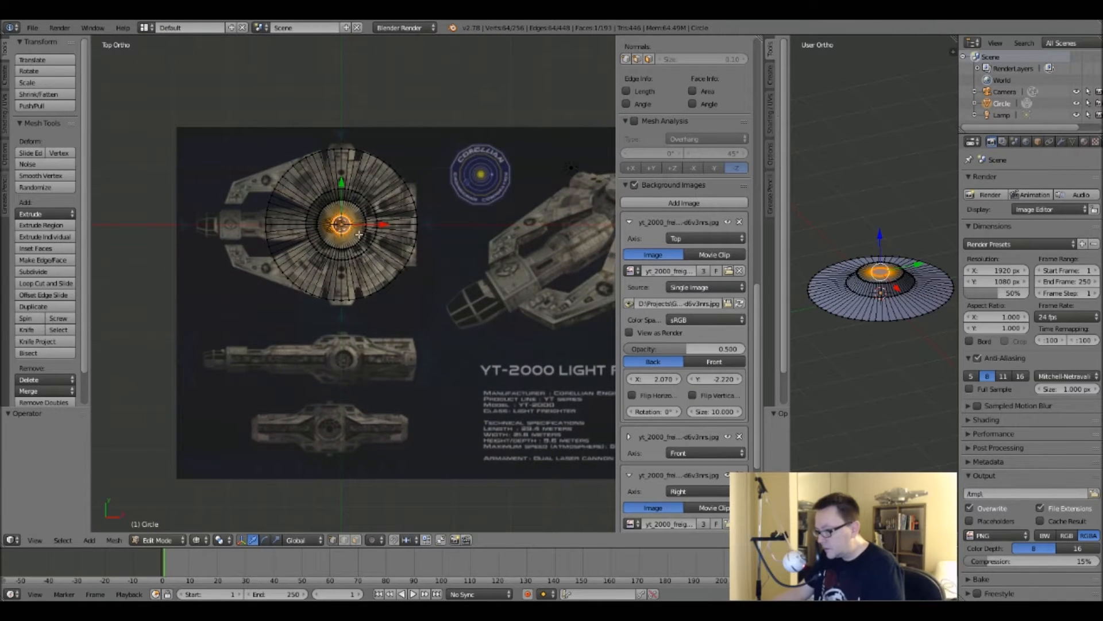
pyautogui.scroll(3, 359, 234)
pyautogui.scroll(-2, 359, 235)
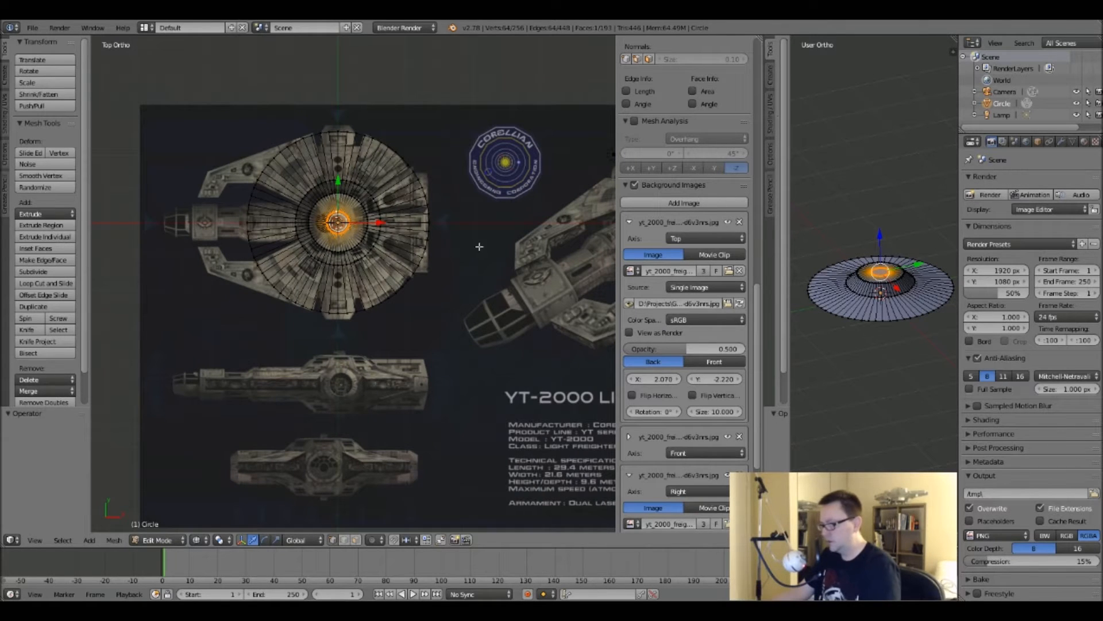
# Return to Object Mode with nothing selected, collapse the right reference image's settings and rotate the top reference image to -90°.
pyautogui.press('Tab')
pyautogui.keyDown('shift'); pyautogui.moveTo(569, 289); pyautogui.dragTo(435, 305, button='middle'); pyautogui.keyUp('shift')
pyautogui.press('a')
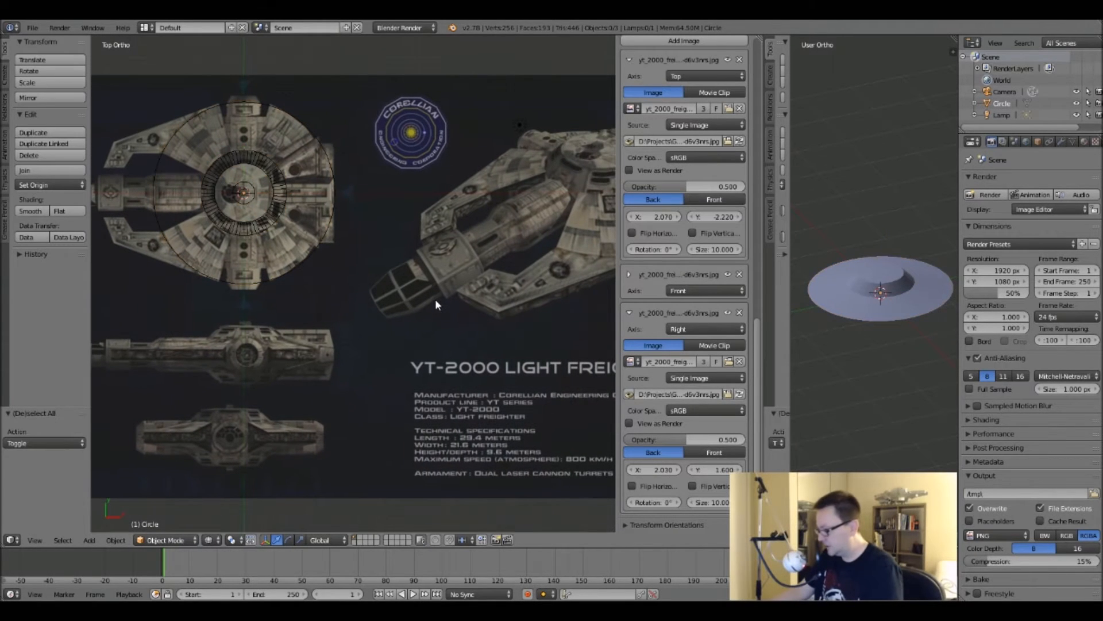
pyautogui.click(630, 312)
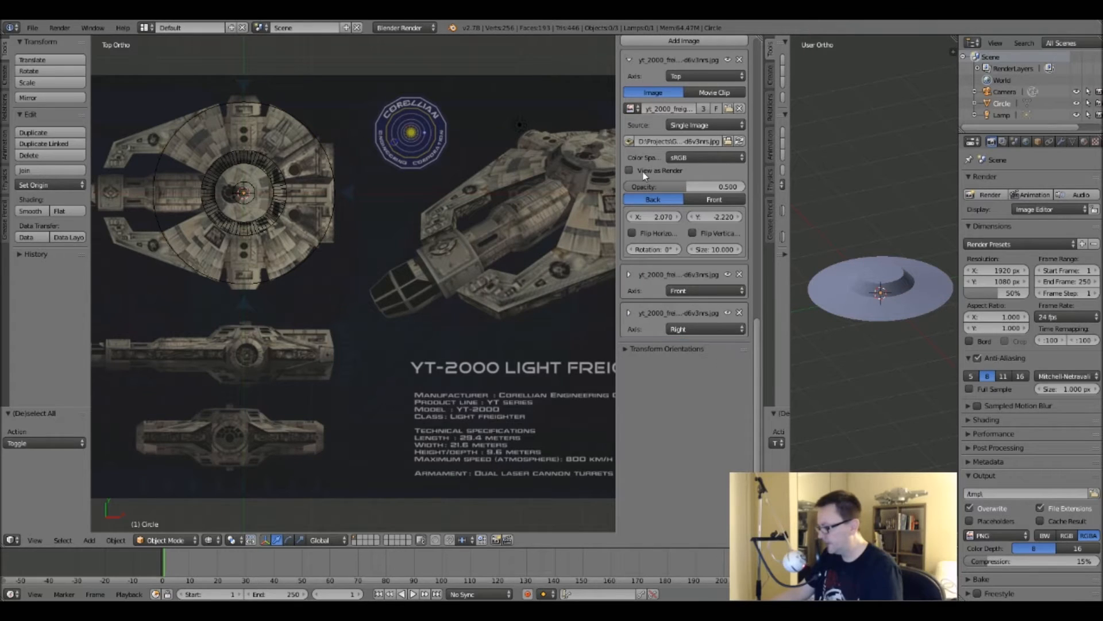
pyautogui.scroll(3, 631, 237)
pyautogui.scroll(3, 635, 347)
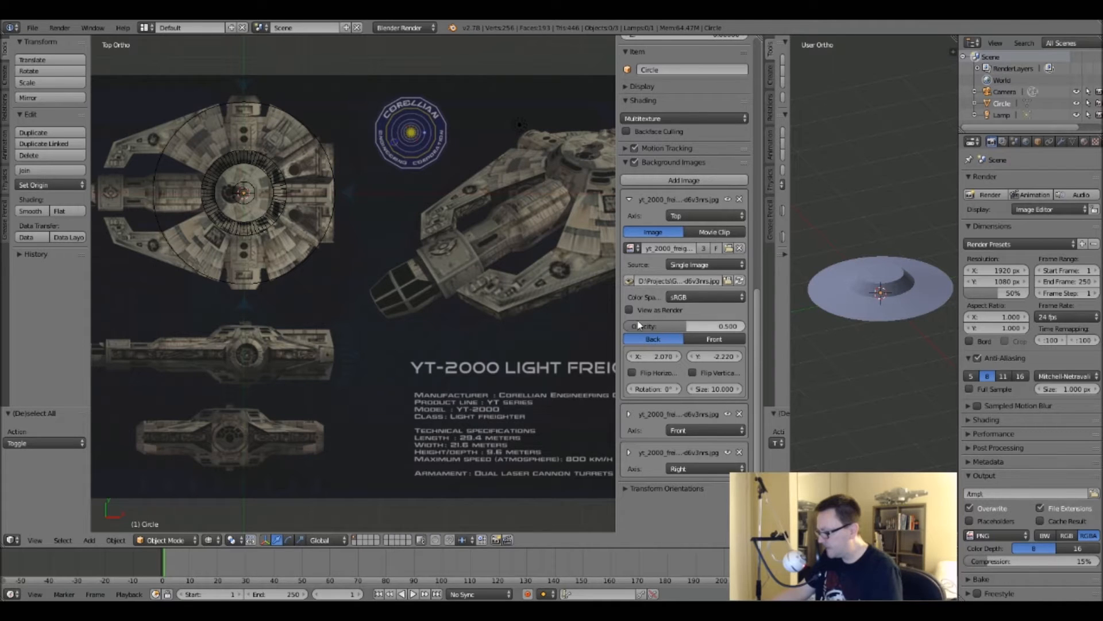
pyautogui.moveTo(681, 387); pyautogui.dragTo(566, 389)
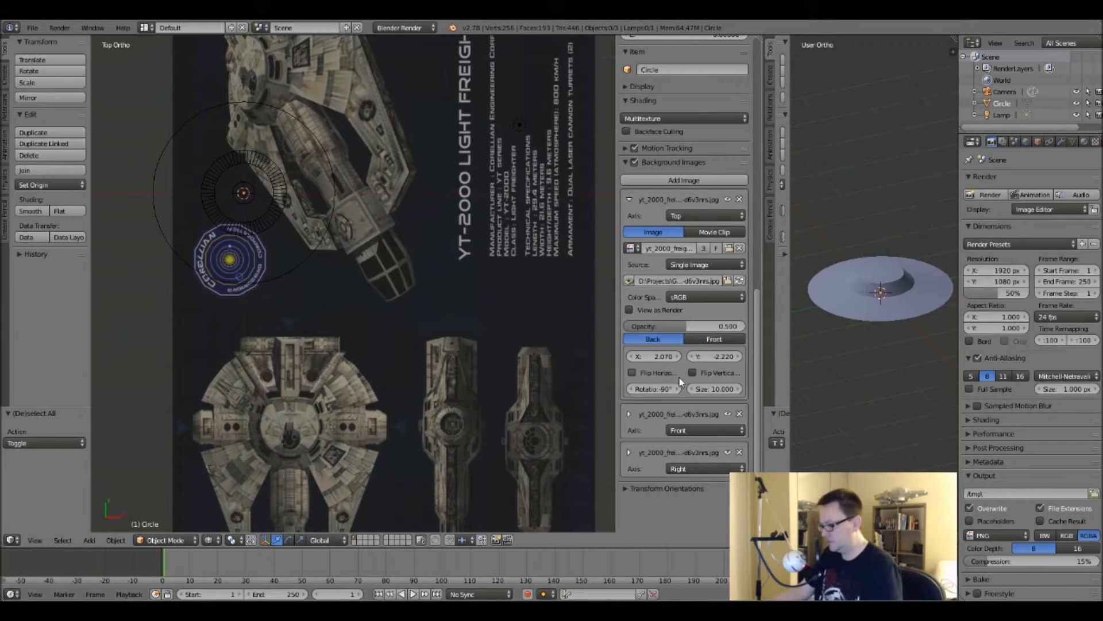
# Offset the top reference image to X 1.400 and Y 3.310, aligning its round hull with the mesh rings.
pyautogui.moveTo(655, 356); pyautogui.dragTo(731, 357)
pyautogui.scroll(8, 244, 199)
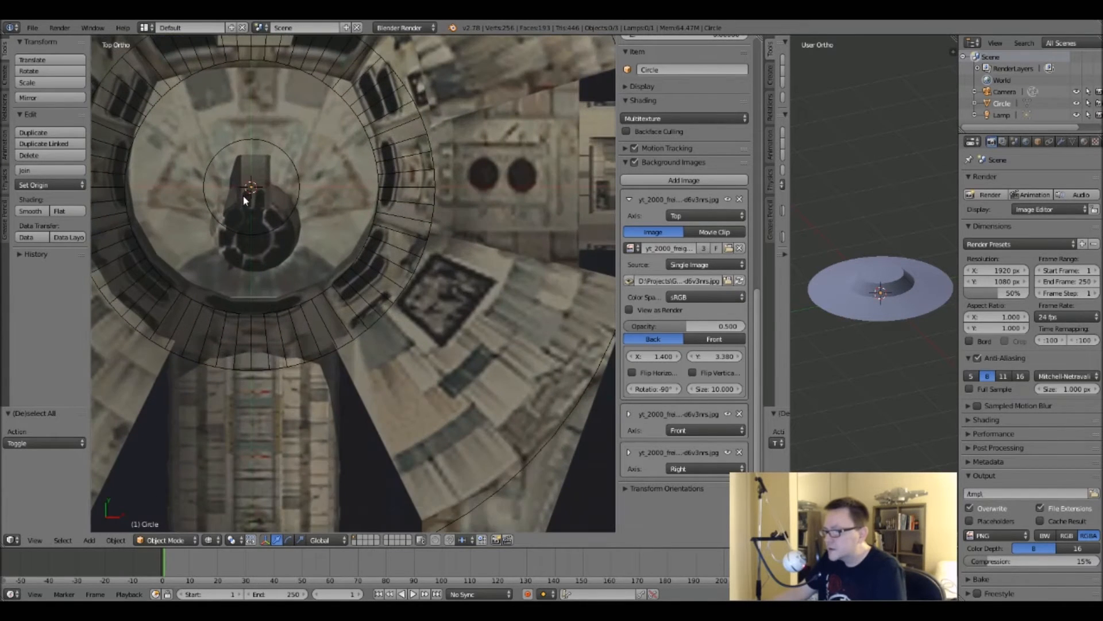
pyautogui.scroll(-3, 366, 318)
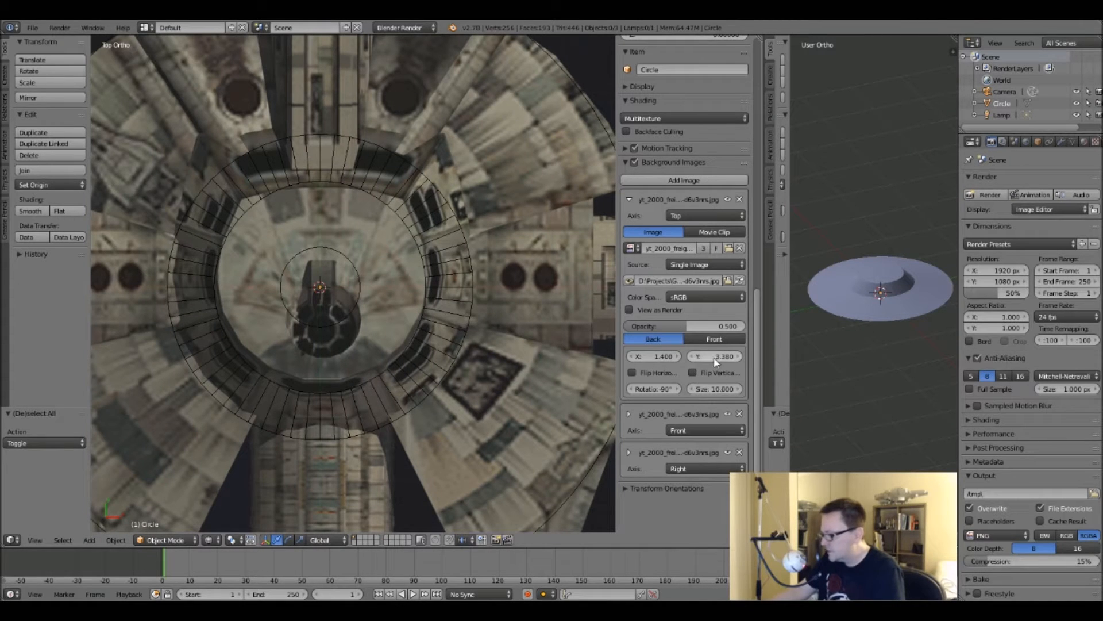
pyautogui.moveTo(716, 361); pyautogui.dragTo(711, 361)
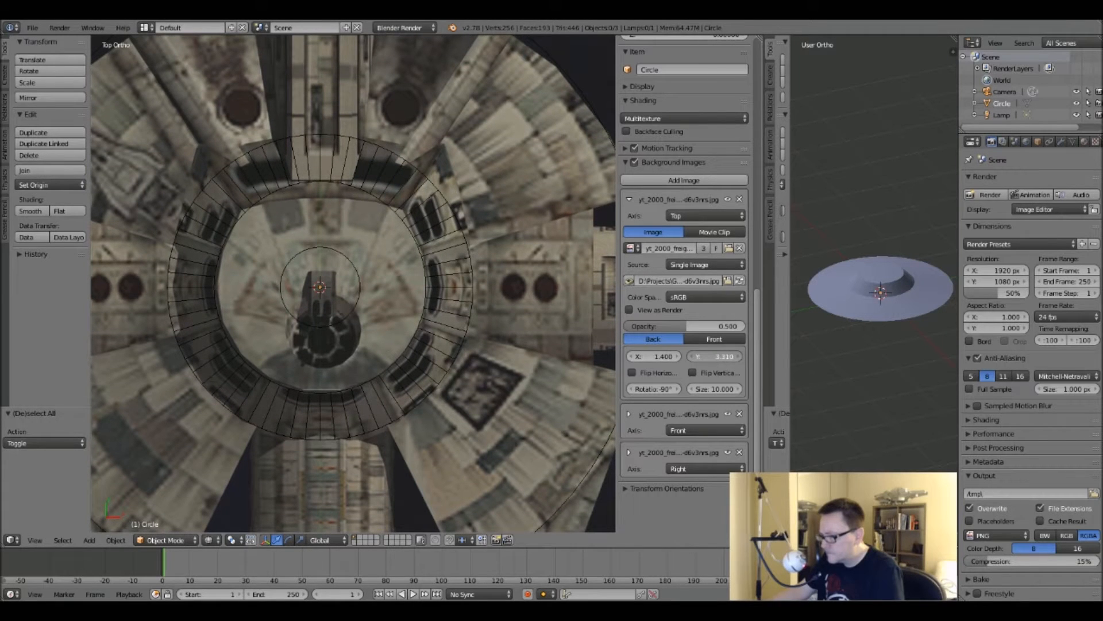
pyautogui.moveTo(711, 361); pyautogui.dragTo(715, 361)
pyautogui.scroll(-2, 465, 287)
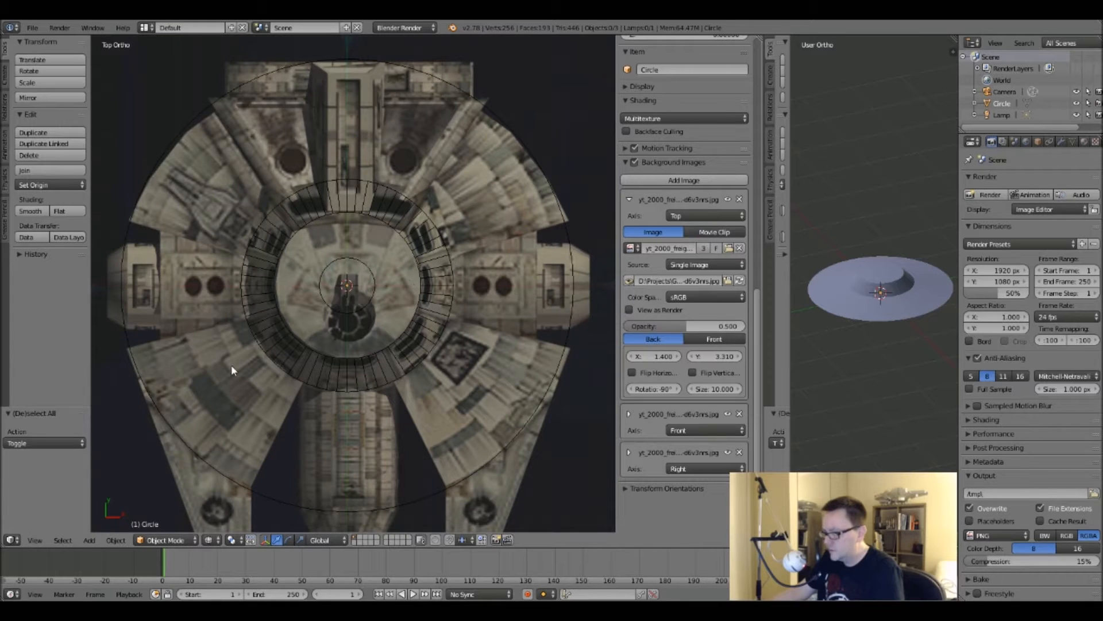
# Edit the hull mesh and move its small centre circle about -0.172 along Y over the gun turret in the top reference.
pyautogui.rightClick(149, 394)
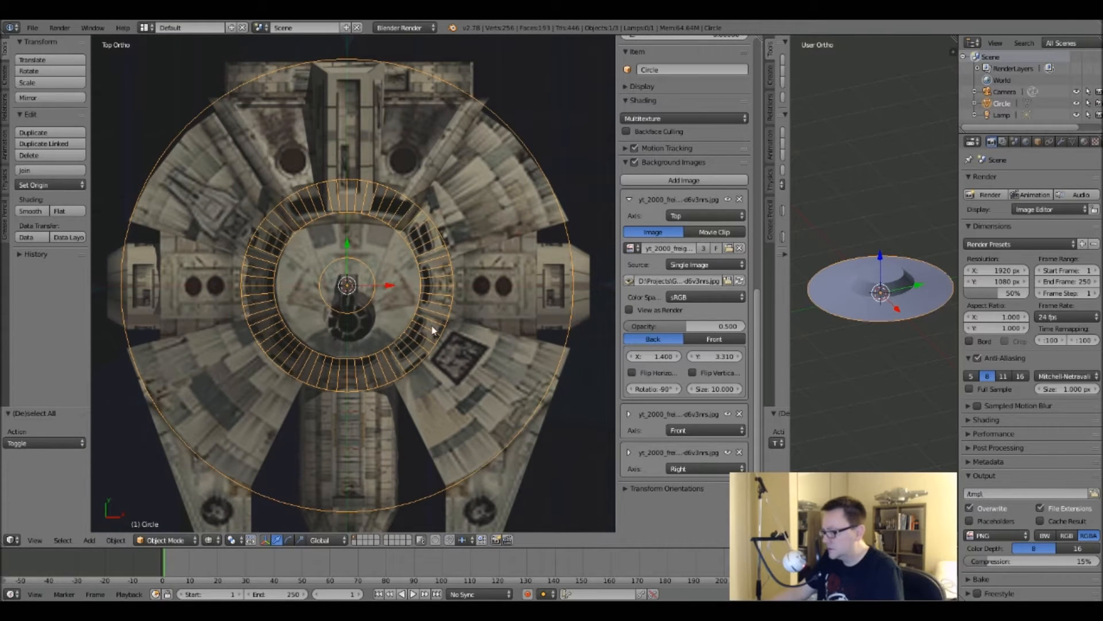
pyautogui.scroll(-2, 464, 356)
pyautogui.keyDown('shift'); pyautogui.moveTo(409, 305); pyautogui.dragTo(414, 283, button='middle'); pyautogui.keyUp('shift')
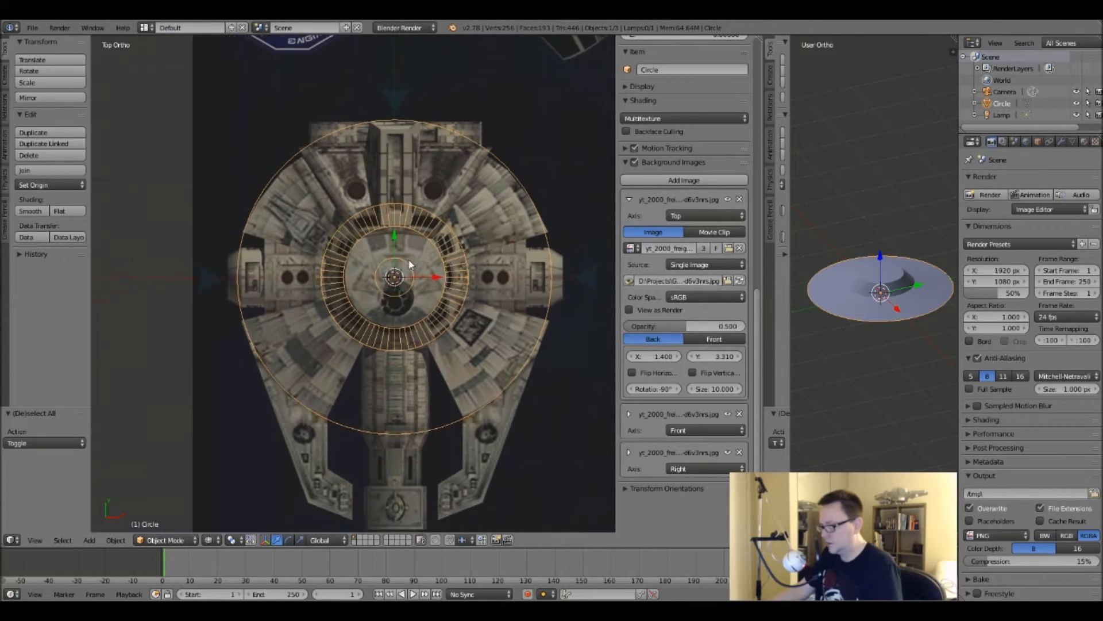
pyautogui.scroll(5, 400, 269)
pyautogui.press('Tab')
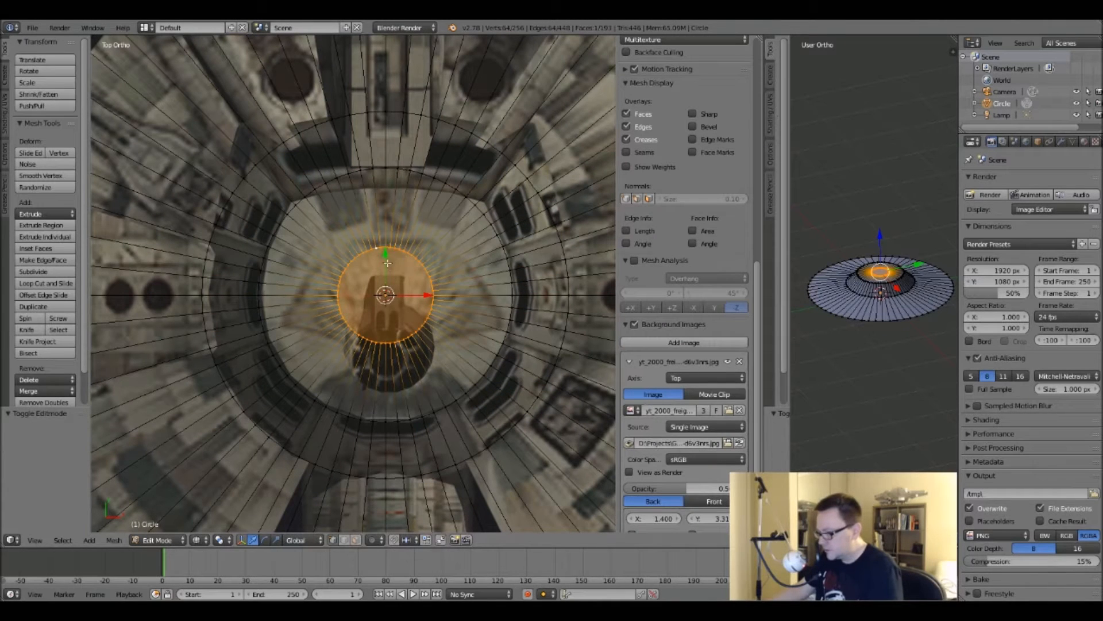
pyautogui.press('g')
pyautogui.press('y')
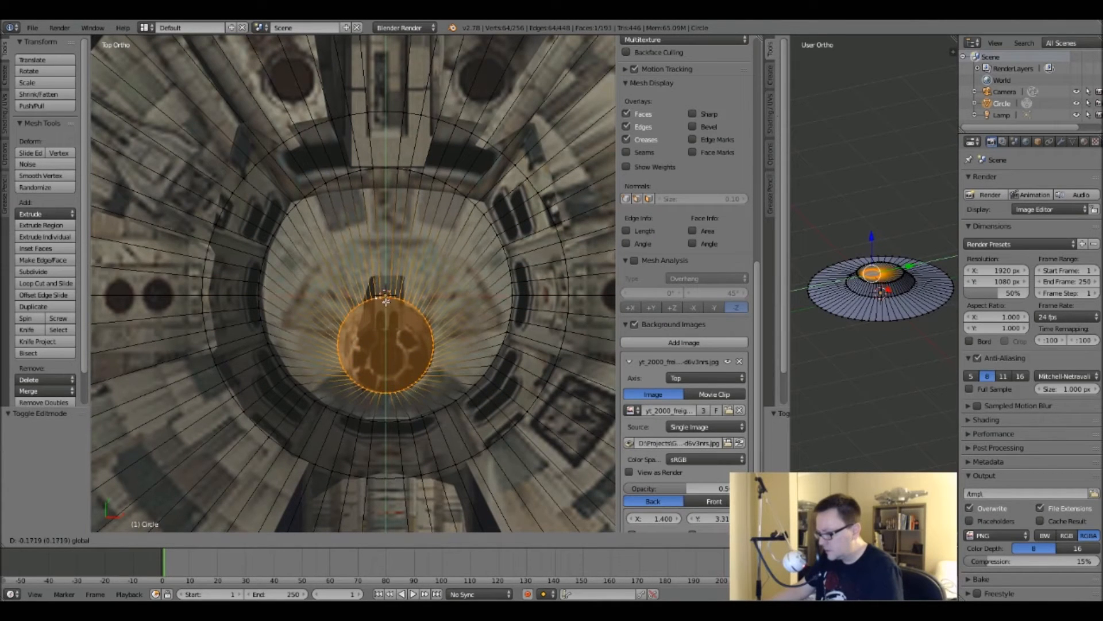
pyautogui.click(386, 301)
pyautogui.scroll(-4, 385, 301)
# Check the moved centre circle and roof against the right reference drawing, clear the selection and inspect the hull in solid display.
pyautogui.press('KP_3')
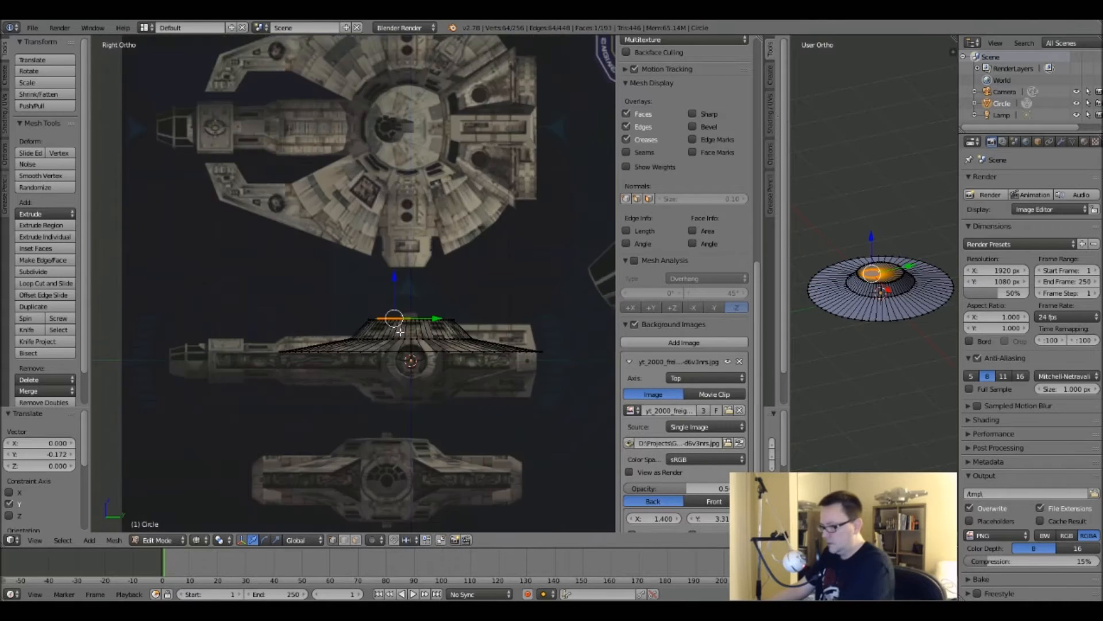
pyautogui.scroll(4, 378, 327)
pyautogui.scroll(3, 416, 305)
pyautogui.scroll(-3, 491, 326)
pyautogui.keyDown('shift'); pyautogui.moveTo(491, 326); pyautogui.dragTo(401, 323, button='middle'); pyautogui.keyUp('shift')
pyautogui.scroll(4, 417, 324)
pyautogui.press('Tab')
pyautogui.press('Tab')
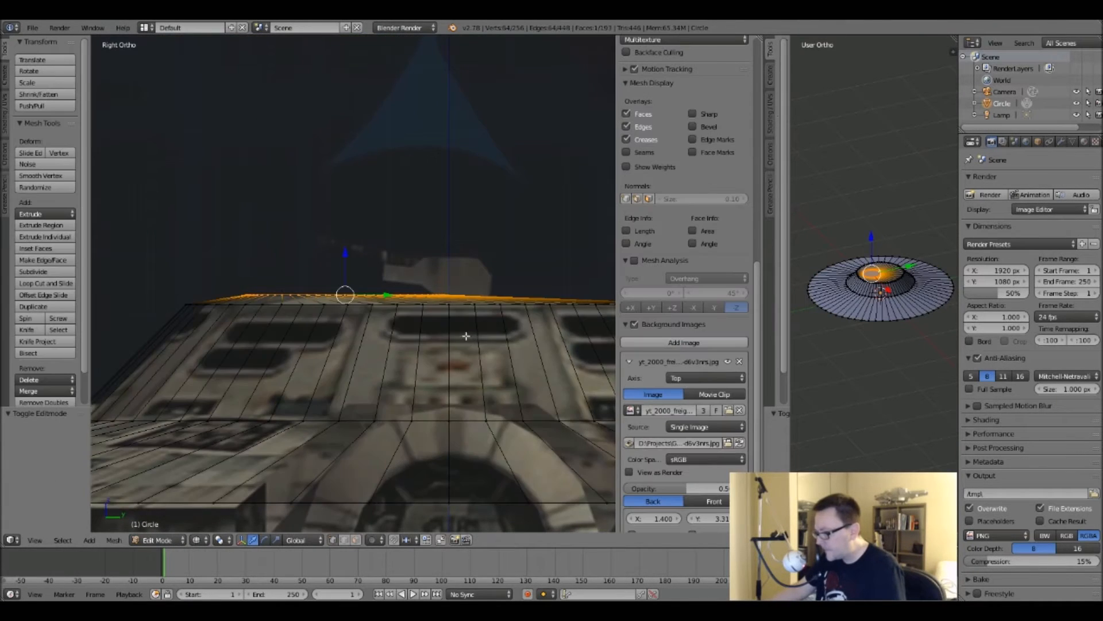
pyautogui.scroll(-5, 456, 332)
pyautogui.press('a')
pyautogui.scroll(-5, 455, 332)
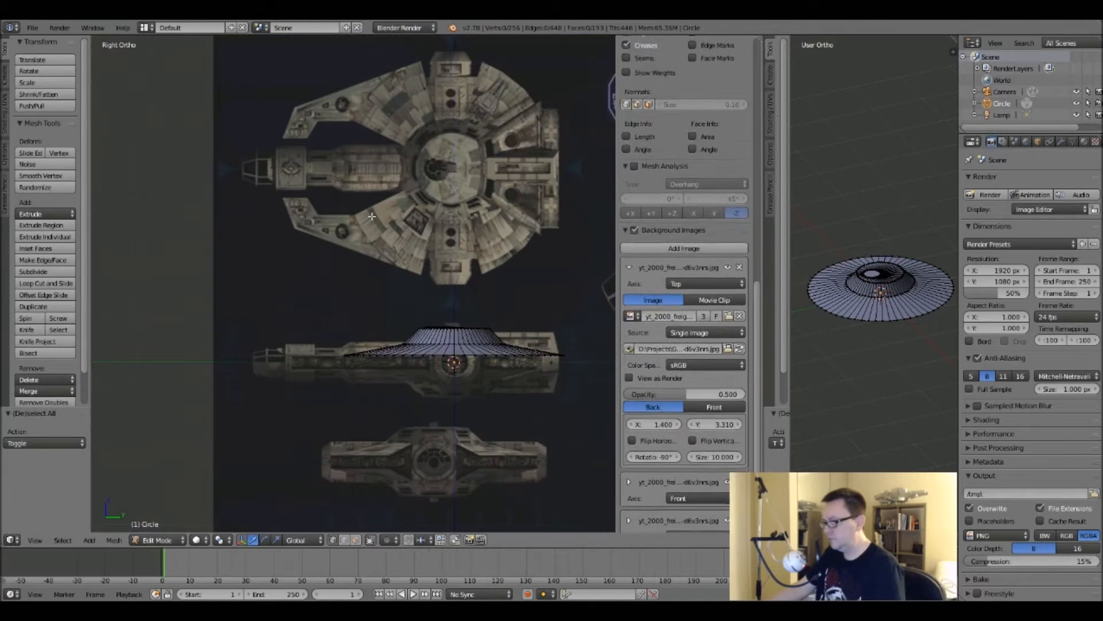
pyautogui.moveTo(373, 242); pyautogui.dragTo(452, 288, button='middle')
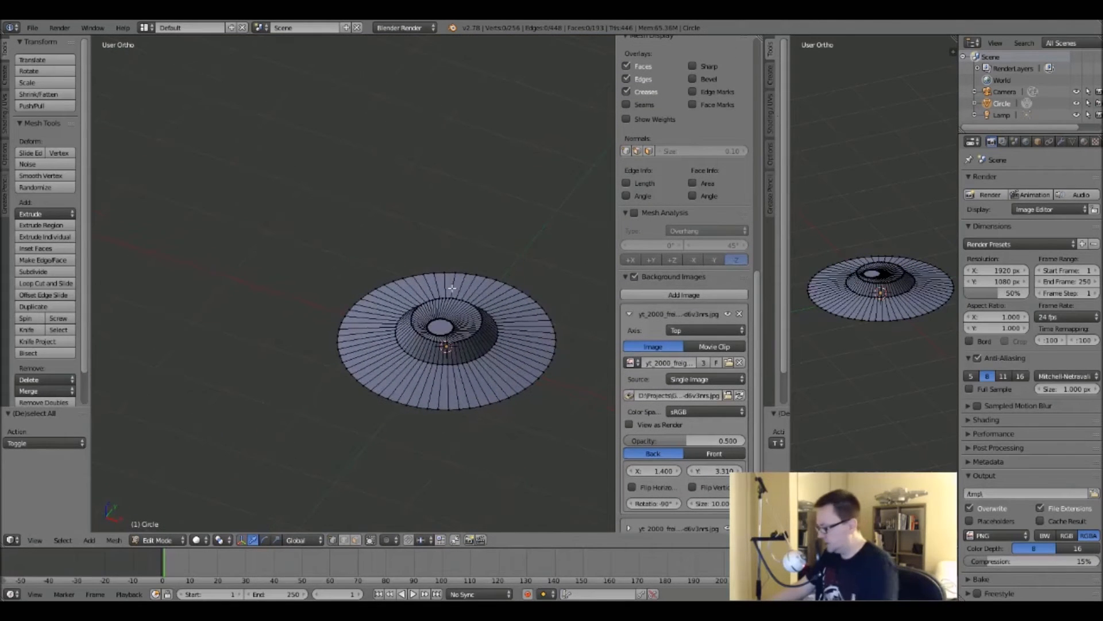
# Compare the hull's outline and slope with the top, right and front reference drawings in wireframe display.
pyautogui.press('KP_7')
pyautogui.press('z')
pyautogui.keyDown('shift'); pyautogui.moveTo(337, 150); pyautogui.dragTo(277, 256, button='middle'); pyautogui.keyUp('shift')
pyautogui.scroll(2, 359, 318)
pyautogui.scroll(1, 359, 318)
pyautogui.keyDown('shift'); pyautogui.moveTo(341, 383); pyautogui.dragTo(369, 423, button='middle'); pyautogui.keyUp('shift')
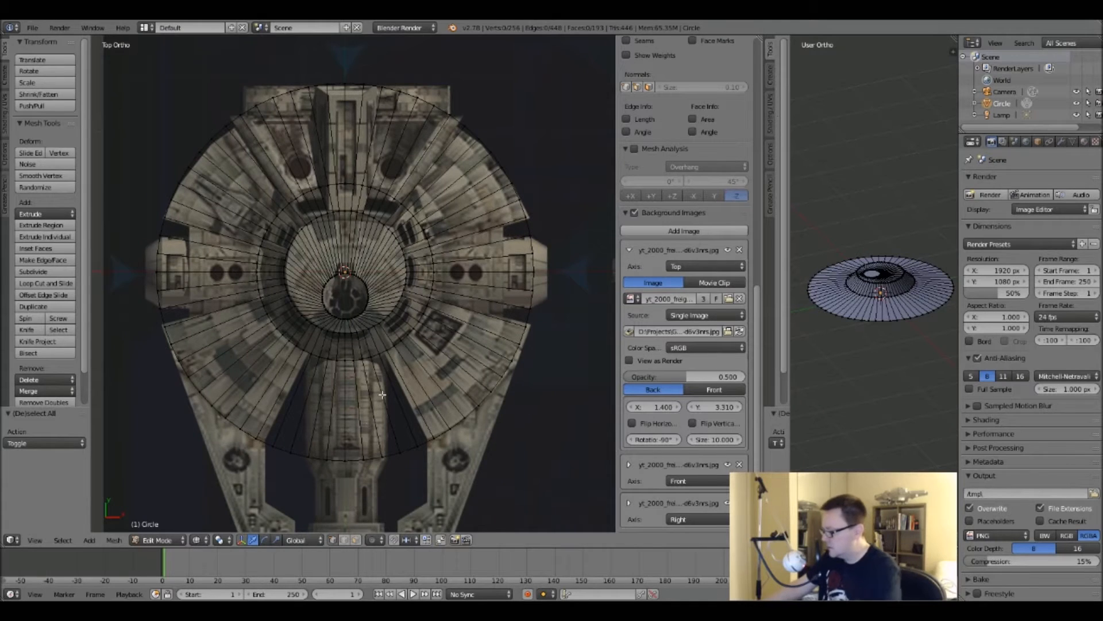
pyautogui.press('KP_3')
pyautogui.scroll(-4, 374, 320)
pyautogui.scroll(5, 408, 314)
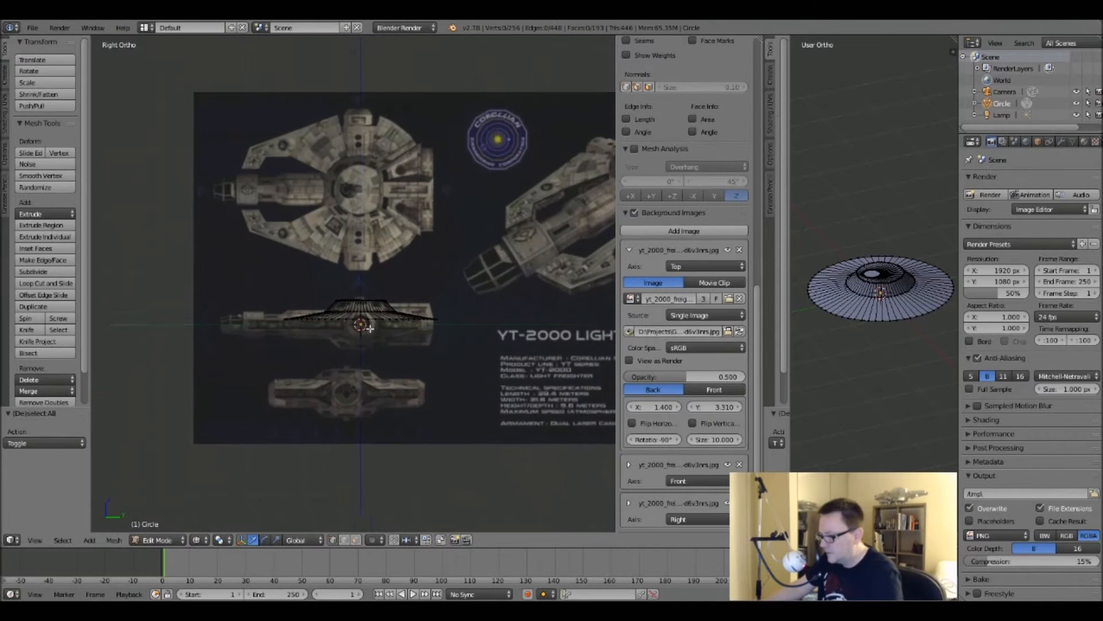
pyautogui.scroll(1, 408, 315)
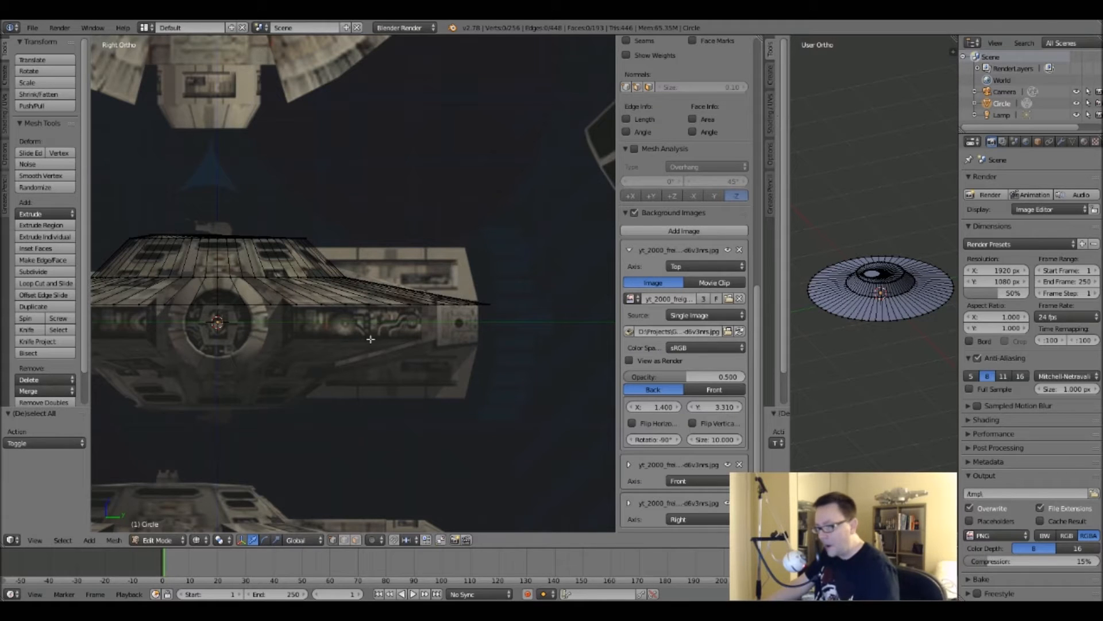
pyautogui.keyDown('shift'); pyautogui.moveTo(351, 339); pyautogui.dragTo(746, 371, button='middle'); pyautogui.keyUp('shift')
pyautogui.keyDown('shift'); pyautogui.moveTo(481, 316); pyautogui.dragTo(460, 315, button='middle'); pyautogui.keyUp('shift')
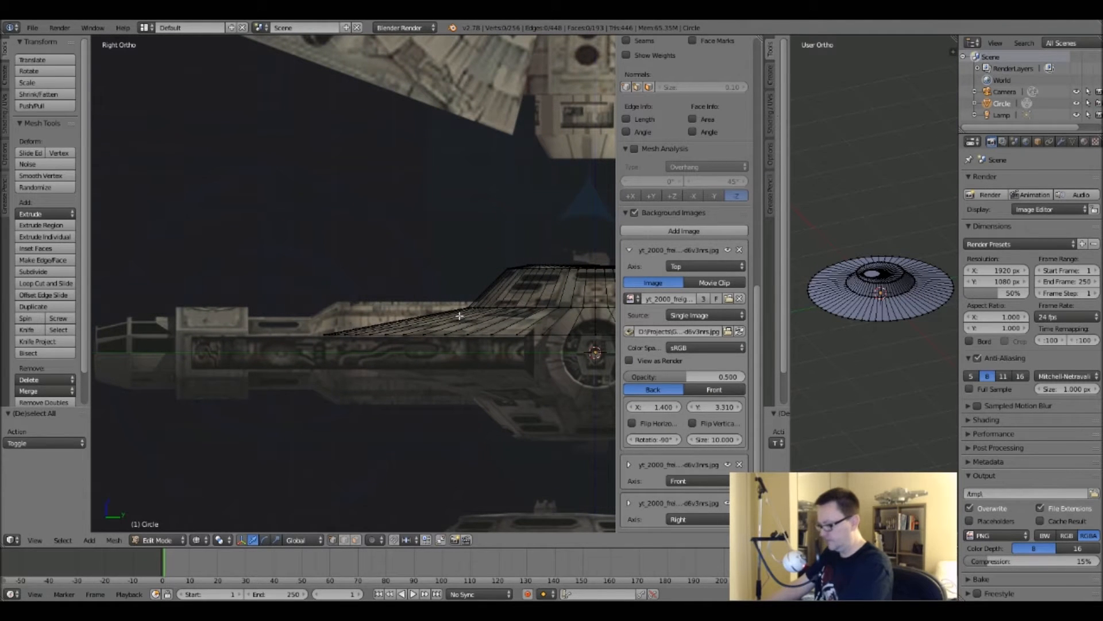
pyautogui.press('KP_7')
pyautogui.scroll(-3, 344, 292)
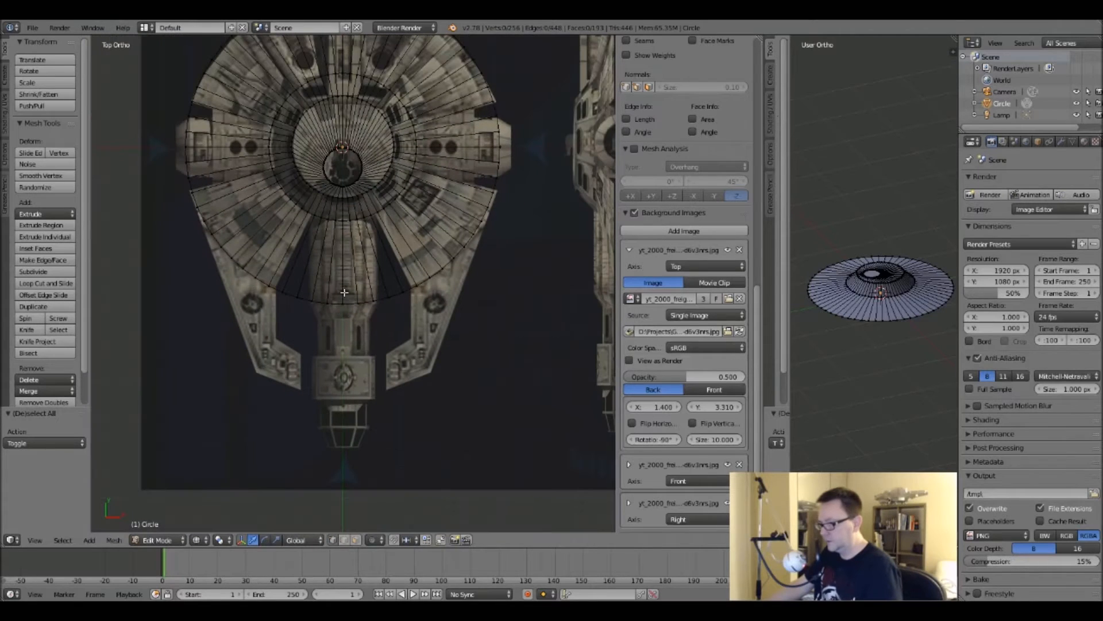
pyautogui.press('KP_1')
pyautogui.scroll(4, 336, 331)
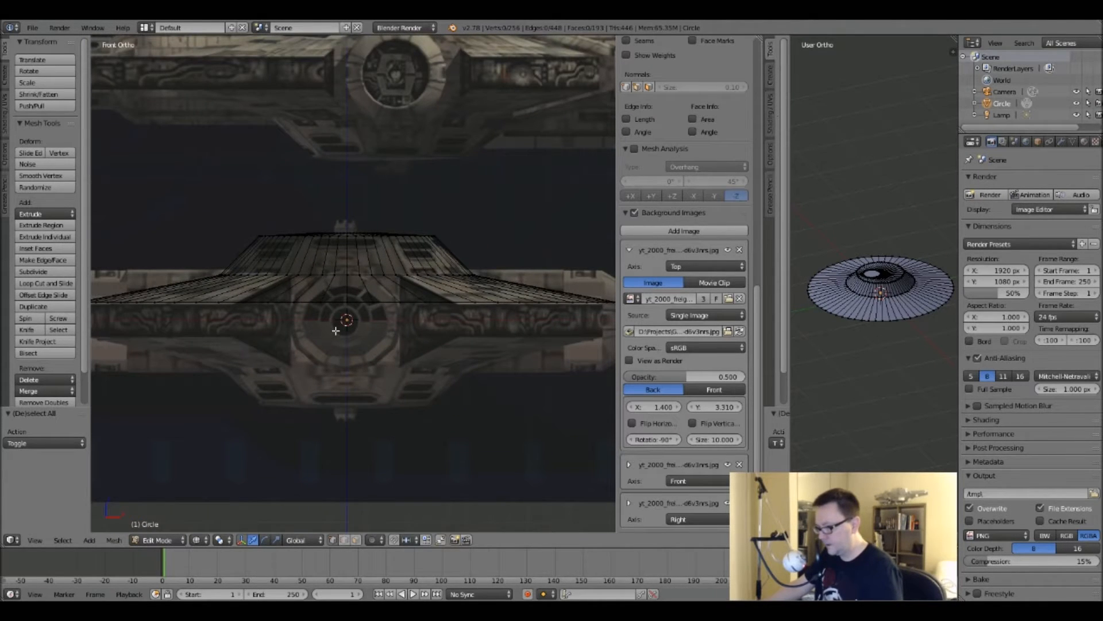
pyautogui.press('Tab')
pyautogui.moveTo(354, 329)
pyautogui.keyDown('shift'); pyautogui.mouseDown(button='middle')
pyautogui.moveTo(344, 306)
pyautogui.moveTo(346, 315)
pyautogui.mouseUp(button='middle'); pyautogui.keyUp('shift')
# Add a 32-vertex cylinder at the hull's centre and rotate it 90° in the right view so it lies along Y.
pyautogui.press('KP_7')
pyautogui.scroll(-4, 346, 274)
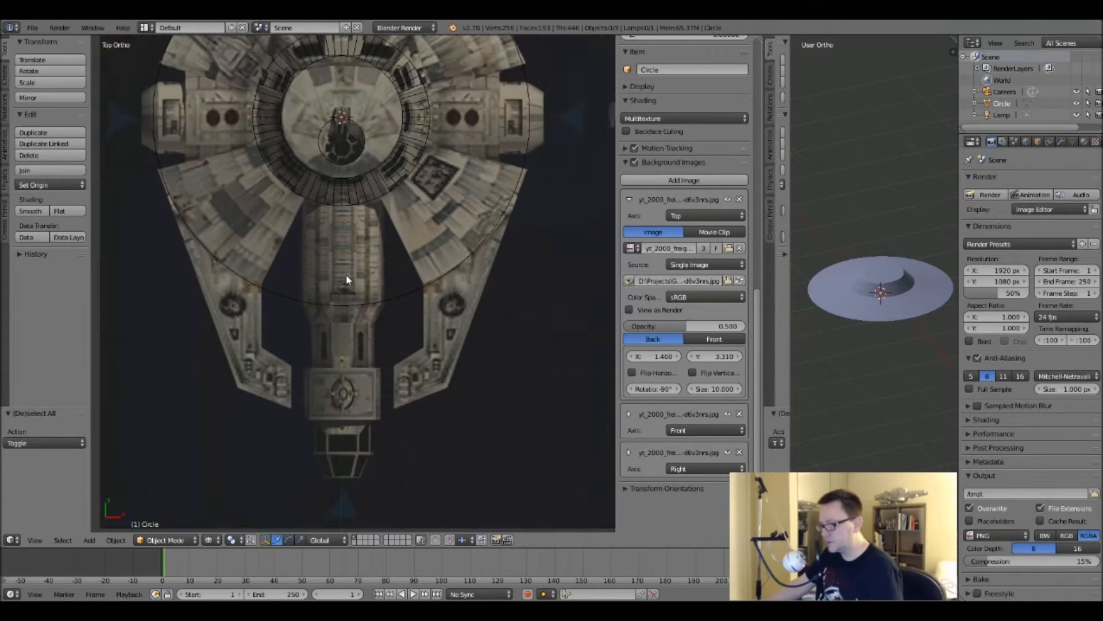
pyautogui.keyDown('shift'); pyautogui.moveTo(340, 368); pyautogui.dragTo(340, 277, button='middle'); pyautogui.keyUp('shift')
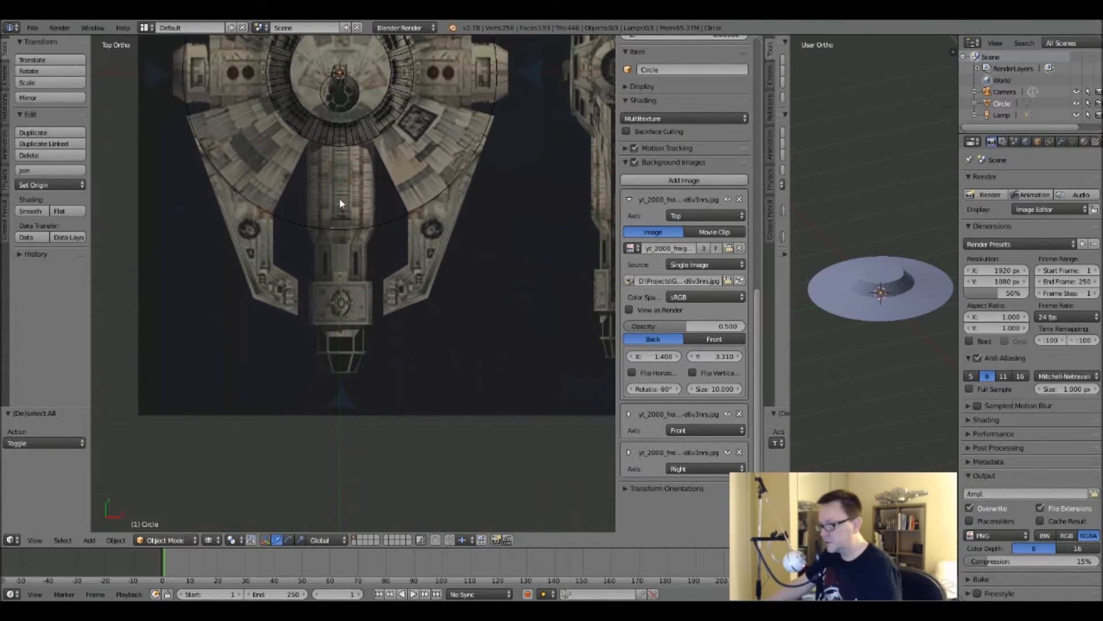
pyautogui.hotkey('shift', 'a')
pyautogui.moveTo(363, 279)
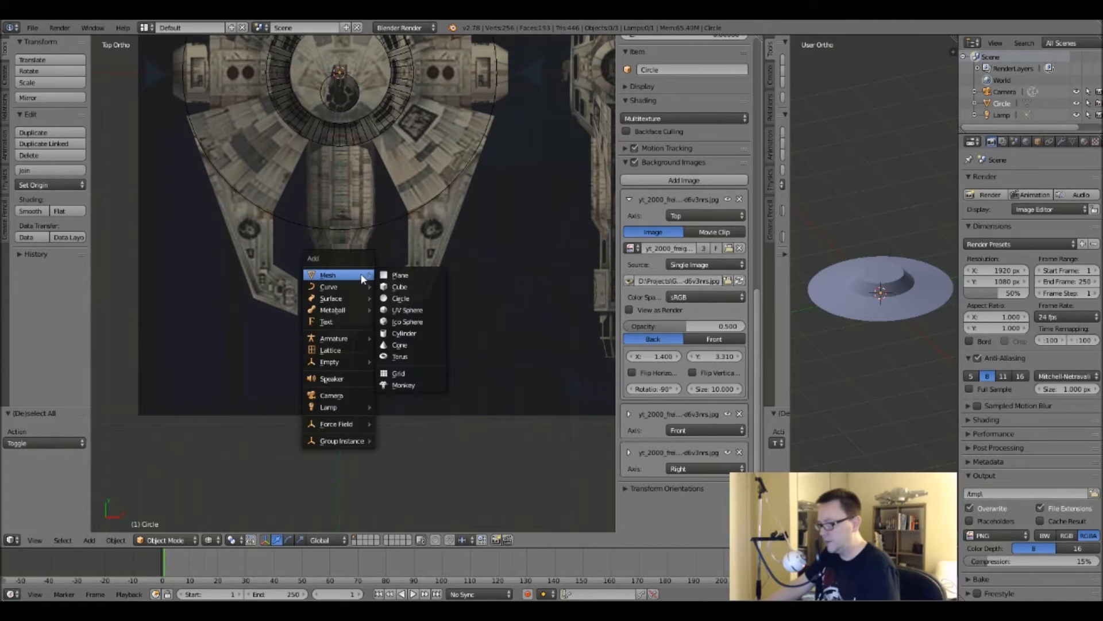
pyautogui.click(390, 333)
pyautogui.keyDown('shift'); pyautogui.moveTo(329, 211); pyautogui.dragTo(322, 279, button='middle'); pyautogui.keyUp('shift')
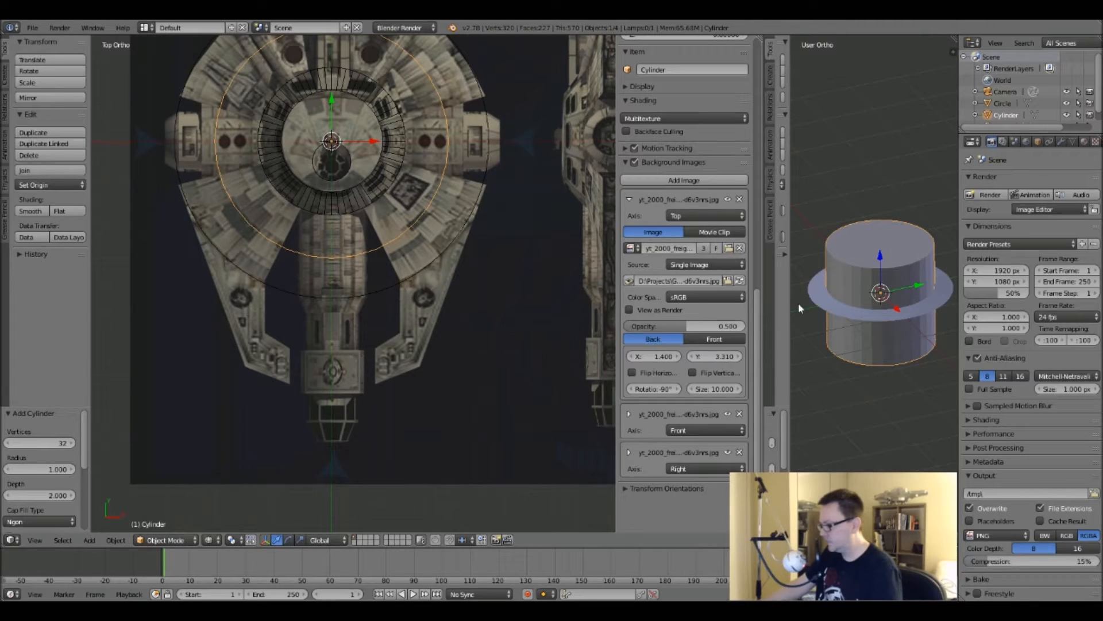
pyautogui.press('KP_3')
pyautogui.write('r90')
pyautogui.press('Return')
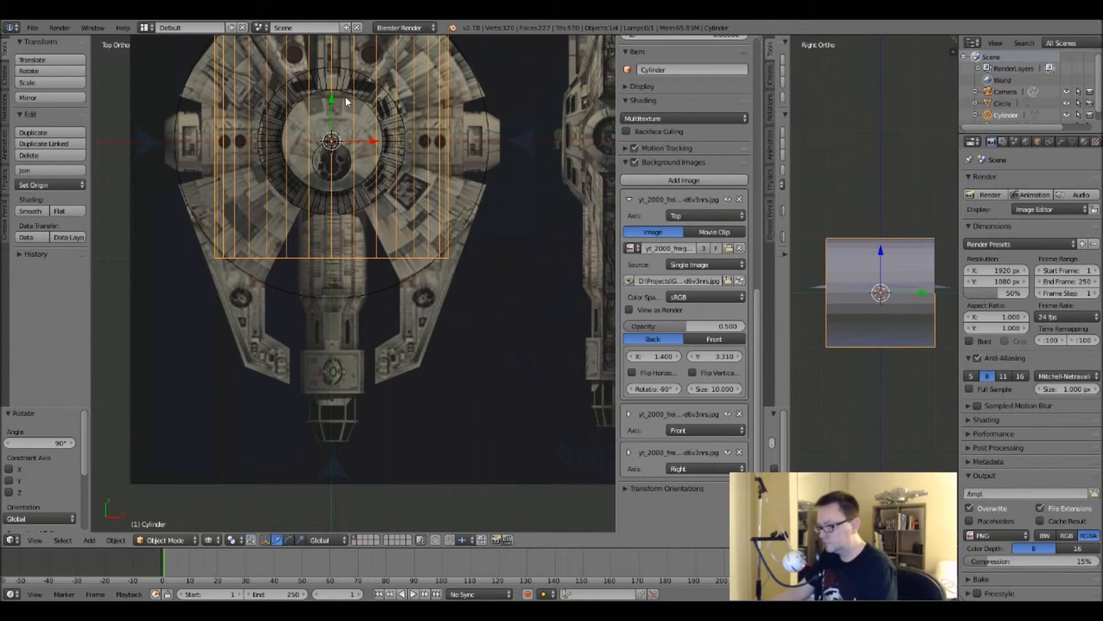
# Move the cylinder about -1.358 along Y over the cockpit corridor and scale it uniformly to about 0.344.
pyautogui.press('g')
pyautogui.press('y')
pyautogui.click(343, 253)
pyautogui.press('s')
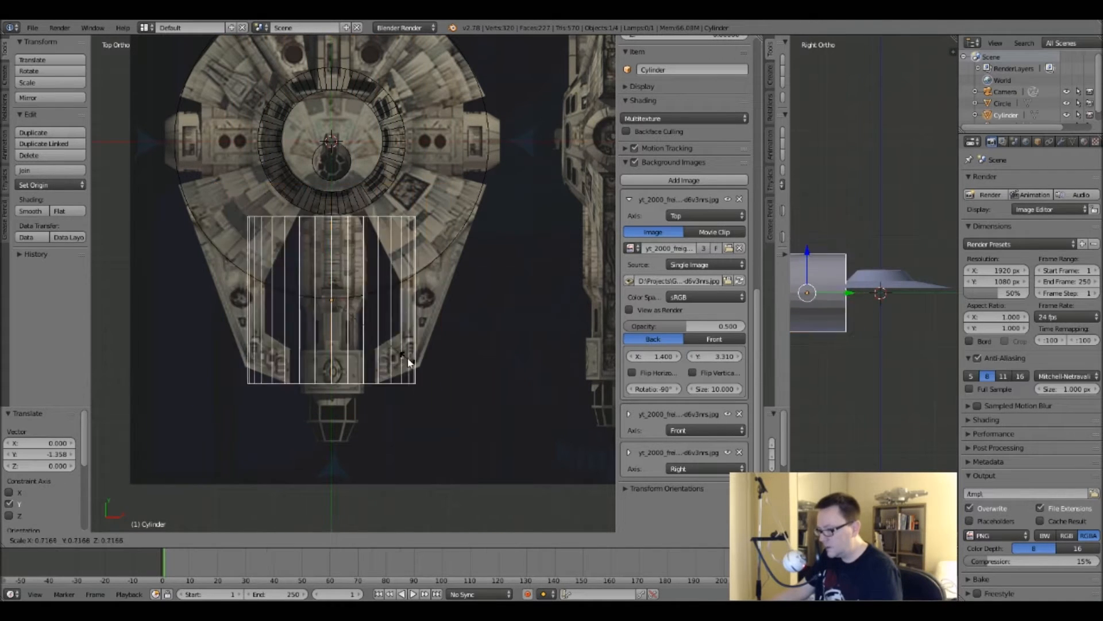
pyautogui.click(371, 316)
# Move the scaled cylinder about 0.341 along Y onto the corridor section beside the hull's central ring.
pyautogui.scroll(6, 323, 269)
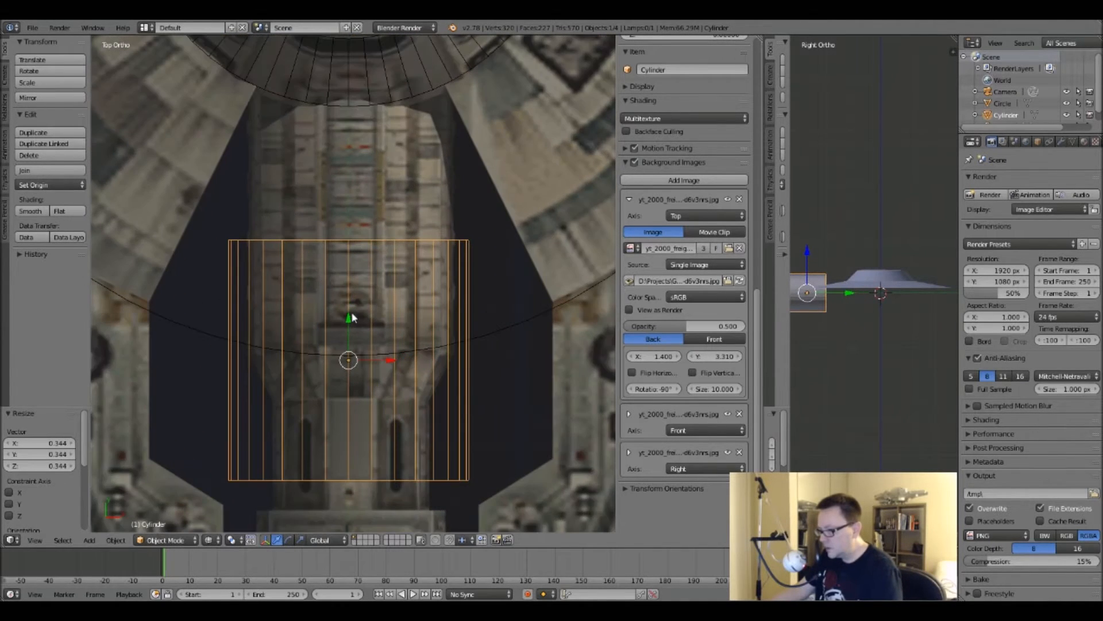
pyautogui.press('g')
pyautogui.press('y')
pyautogui.click(358, 199)
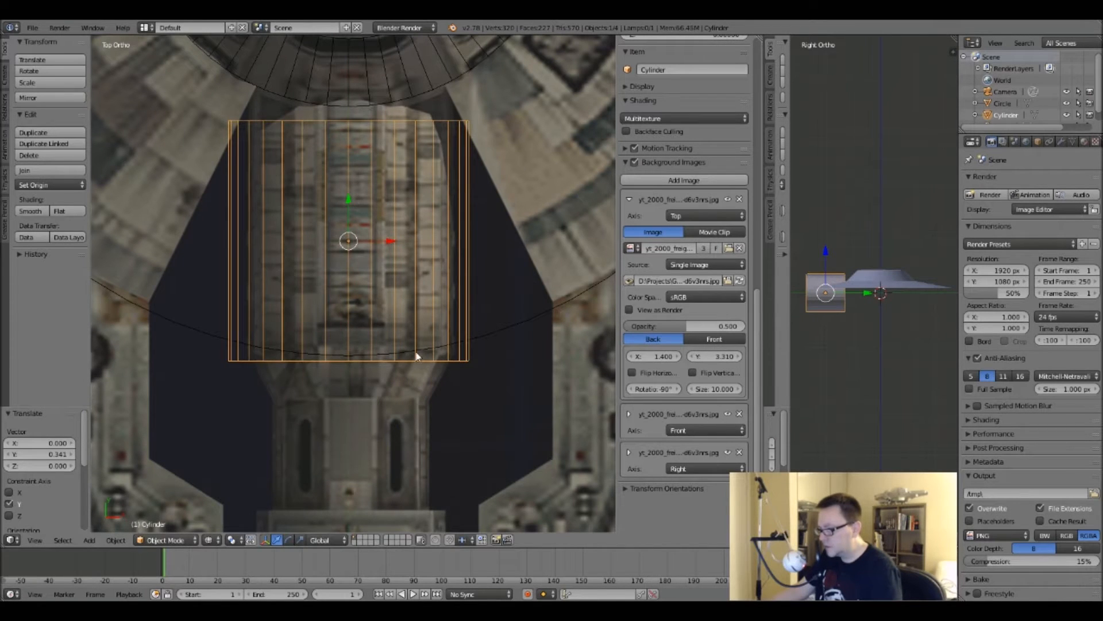
# Scale the corridor cylinder uniformly to about 0.870 and move it about 0.207 along Y toward the hull's central ring.
pyautogui.press('s')
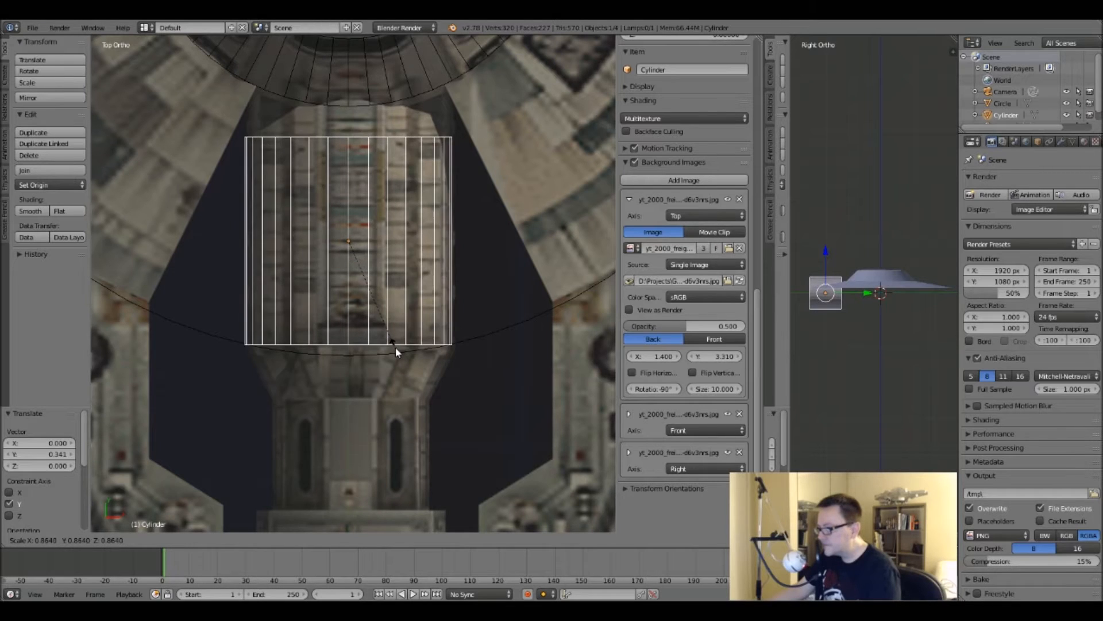
pyautogui.click(396, 349)
pyautogui.press('s')
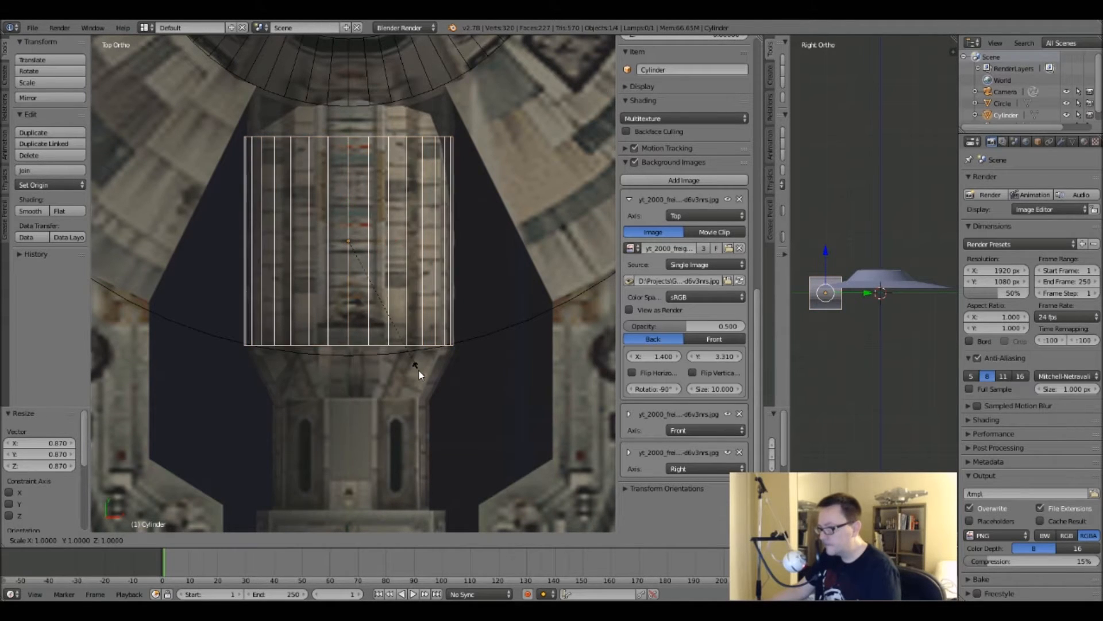
pyautogui.click(417, 364)
pyautogui.moveTo(347, 197); pyautogui.dragTo(350, 130)
pyautogui.scroll(-3, 344, 206)
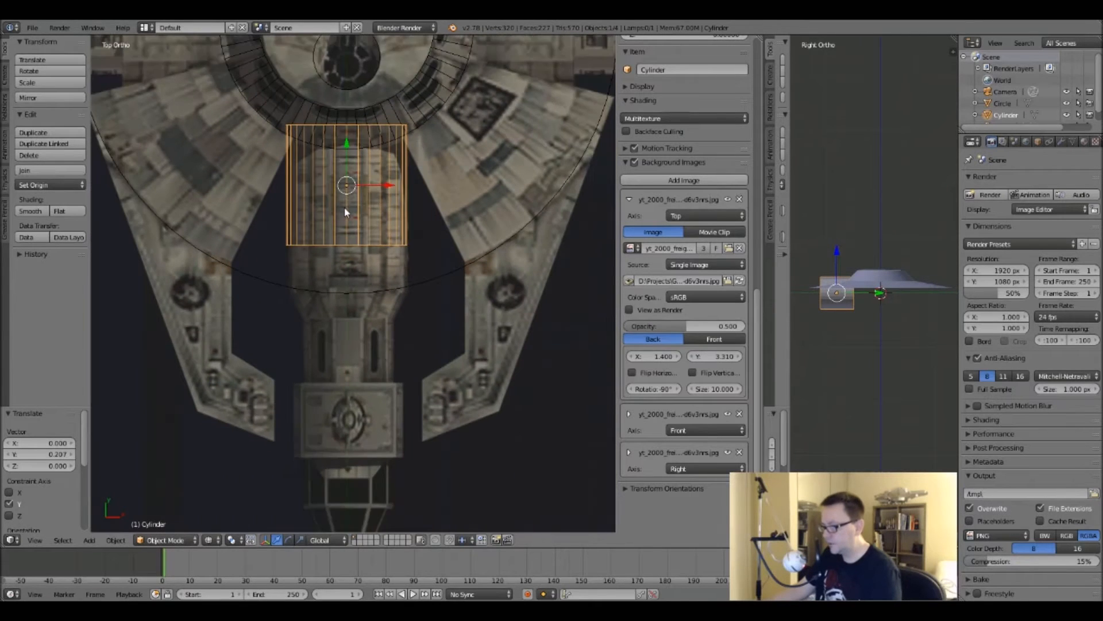
# Move the cylinder's front end ring about -0.222 along Y to where the corridor begins to narrow in the top reference.
pyautogui.keyDown('shift'); pyautogui.moveTo(347, 302); pyautogui.dragTo(345, 240, button='middle'); pyautogui.keyUp('shift')
pyautogui.press('Tab')
pyautogui.keyDown('alt'); pyautogui.rightClick(339, 182); pyautogui.keyUp('alt')
pyautogui.moveTo(345, 139); pyautogui.dragTo(343, 184)
pyautogui.scroll(3, 369, 330)
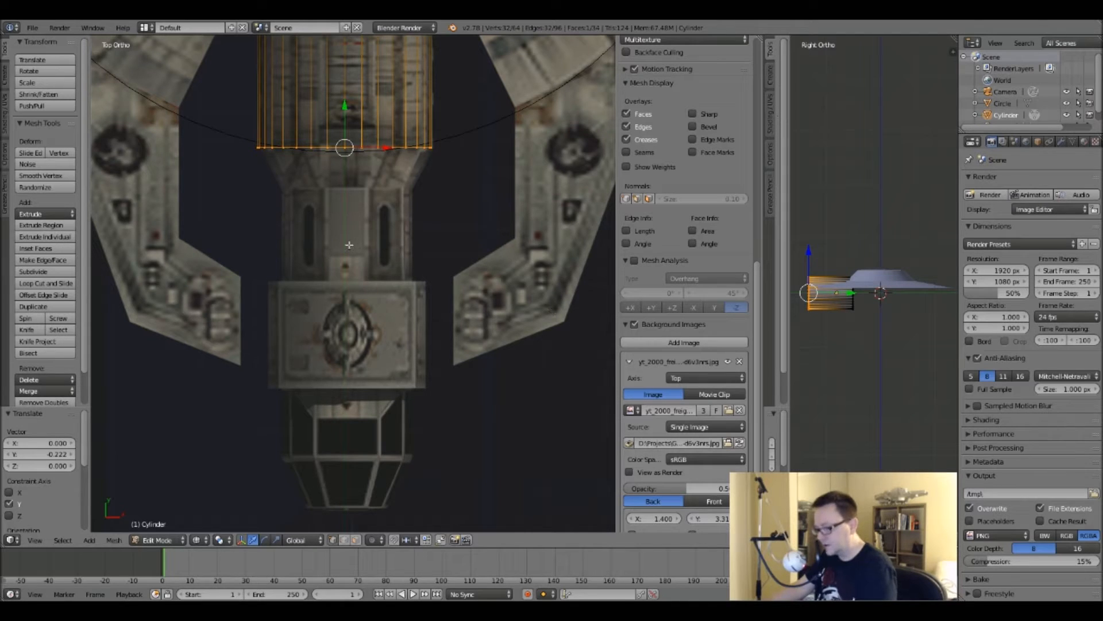
# Extrude the corridor's front end by about 0.132 and scale the new ring to about 0.799 to form the taper.
pyautogui.press('e')
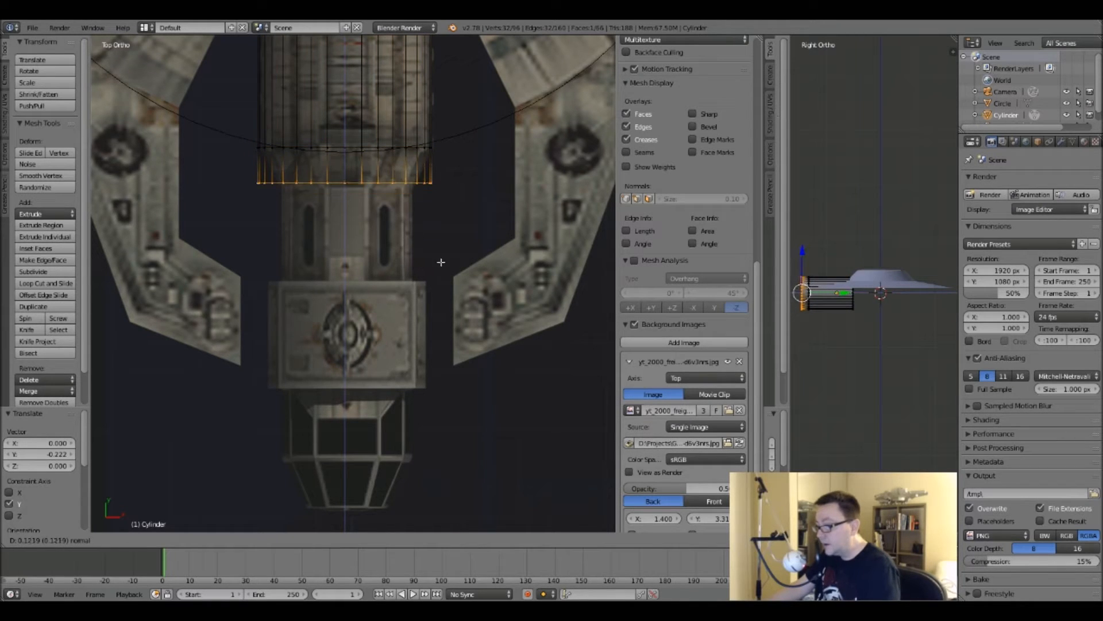
pyautogui.click(432, 266)
pyautogui.press('s')
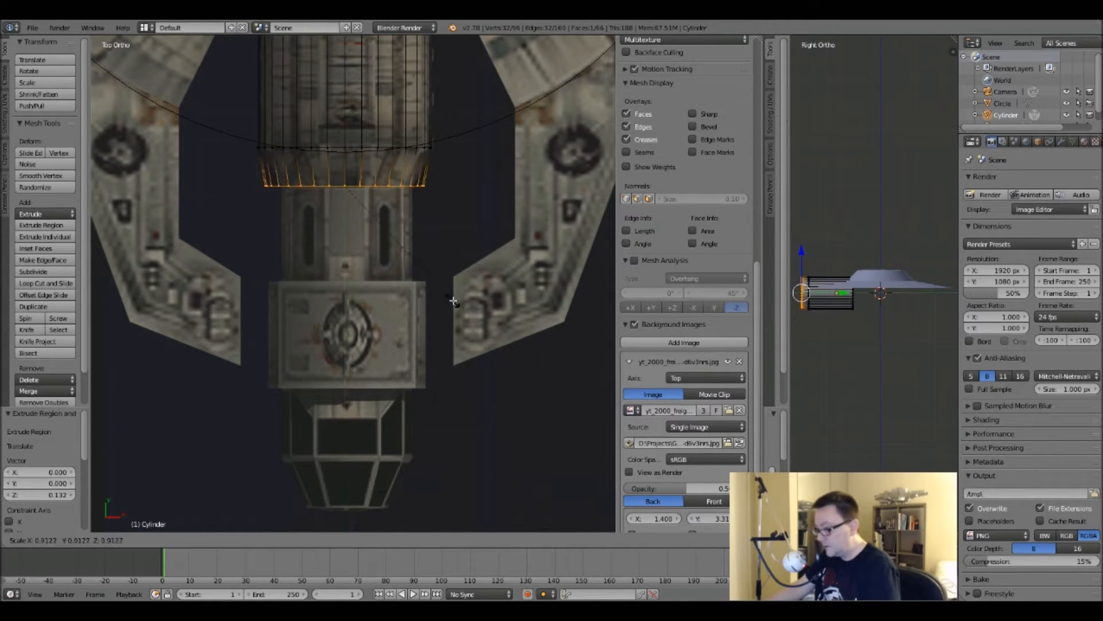
pyautogui.click(440, 286)
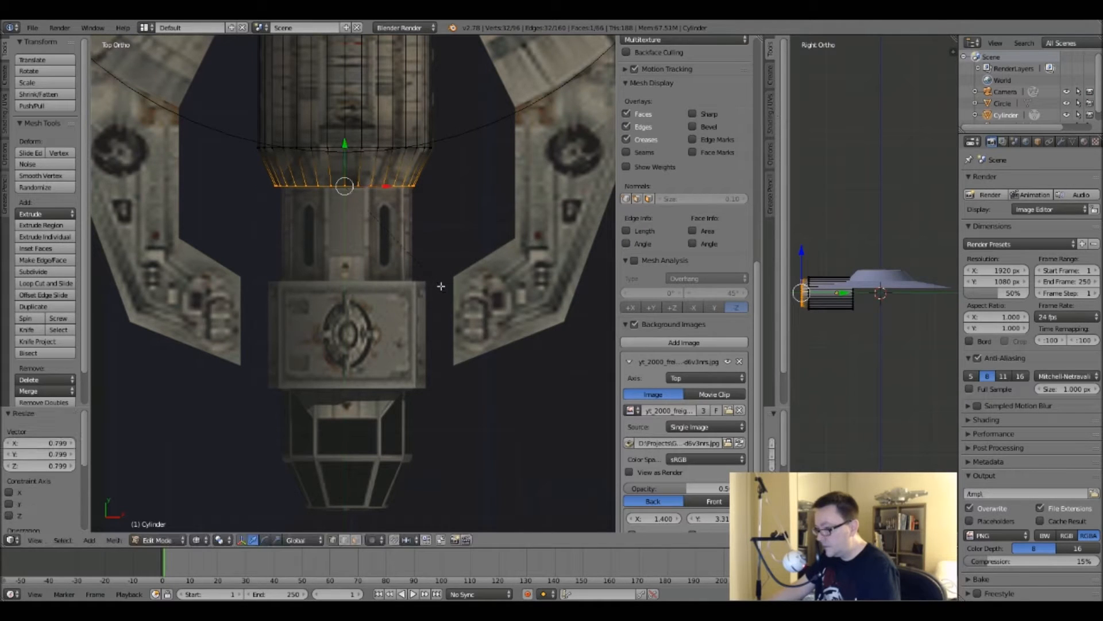
# Extrude the narrowed front end by about 0.326 up to the rectangular block behind the cockpit.
pyautogui.press('e')
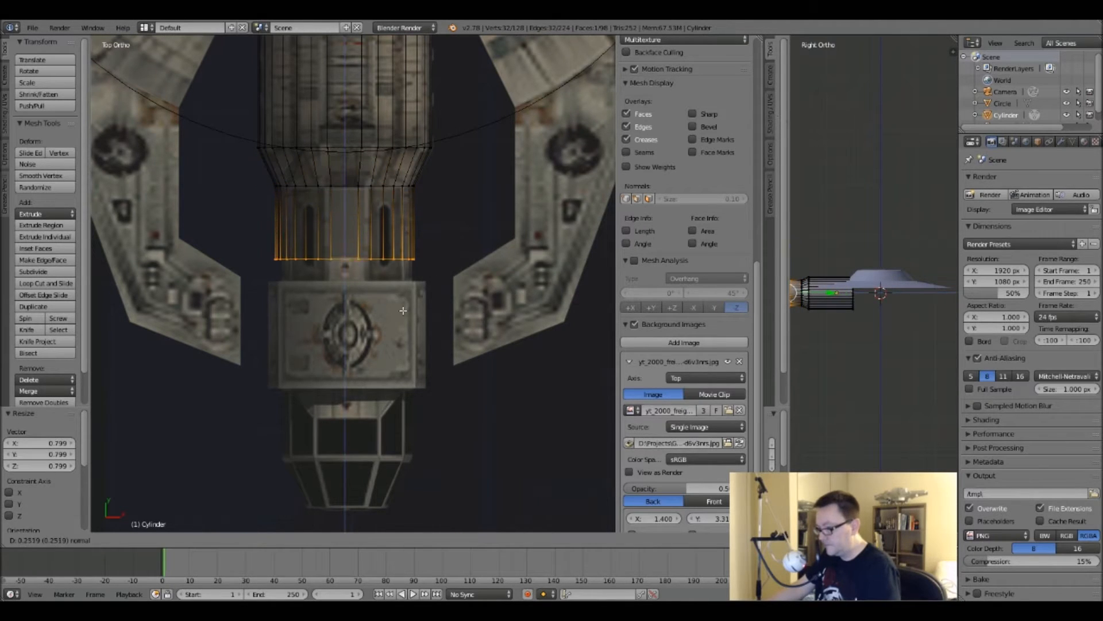
pyautogui.click(408, 330)
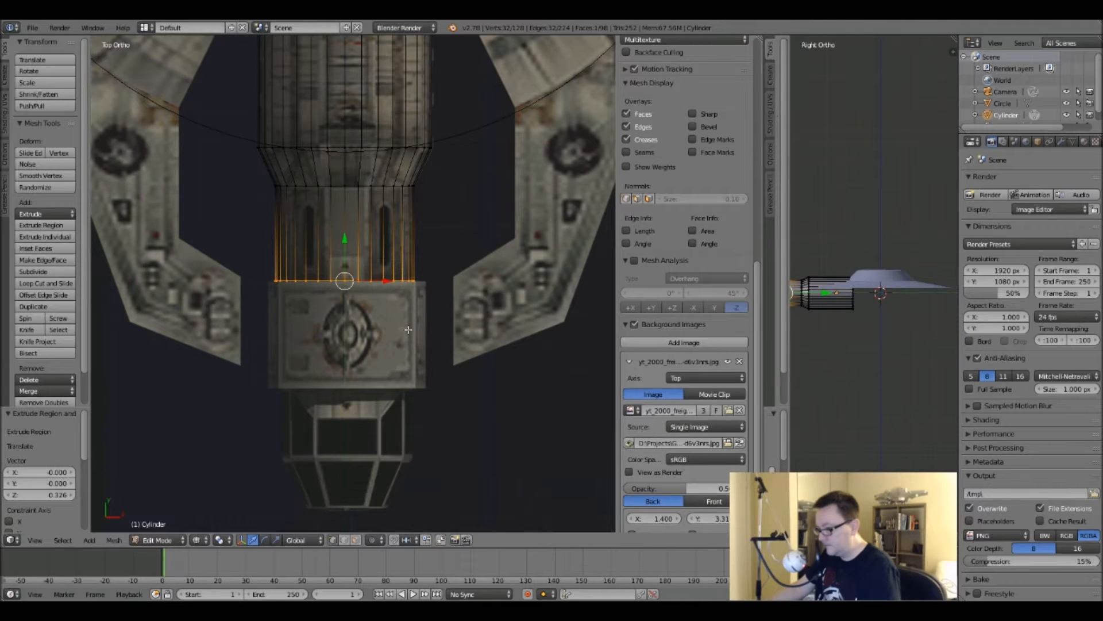
pyautogui.scroll(-1, 416, 309)
# Compare the corridor's front section with the side and perspective reference drawings of the cockpit in the right view.
pyautogui.press('KP_3')
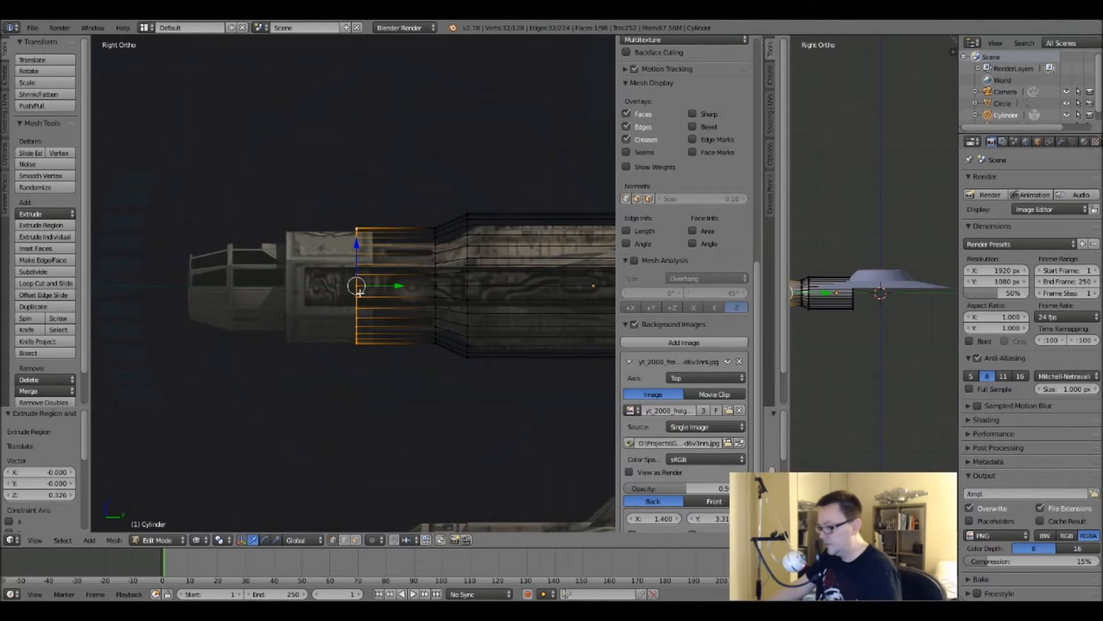
pyautogui.scroll(-6, 359, 292)
pyautogui.scroll(6, 458, 266)
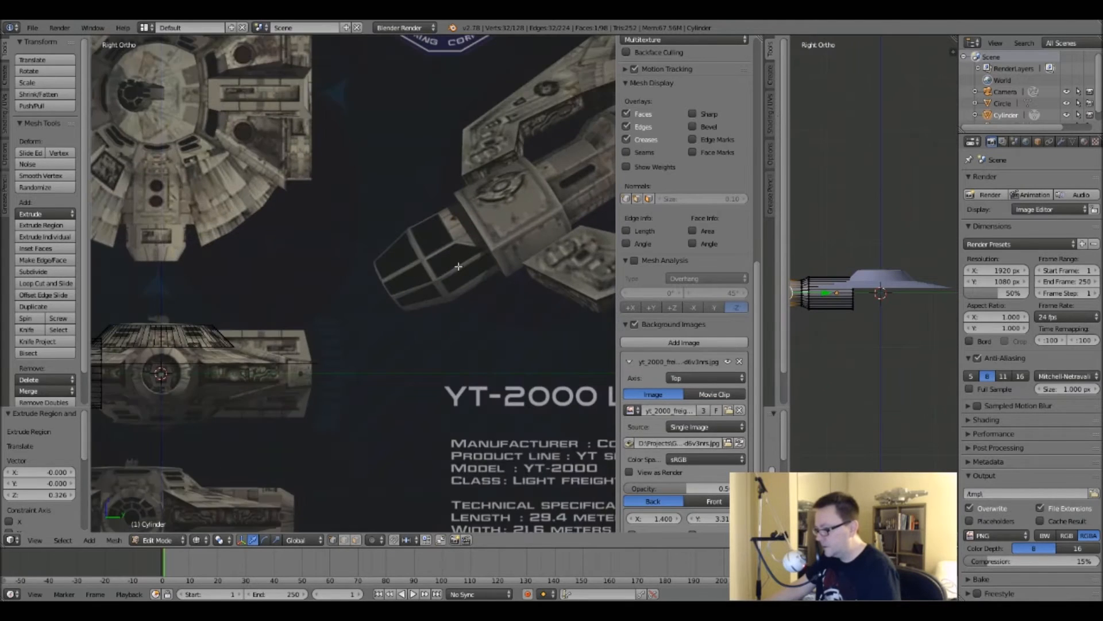
pyautogui.scroll(2, 496, 224)
pyautogui.scroll(-5, 496, 223)
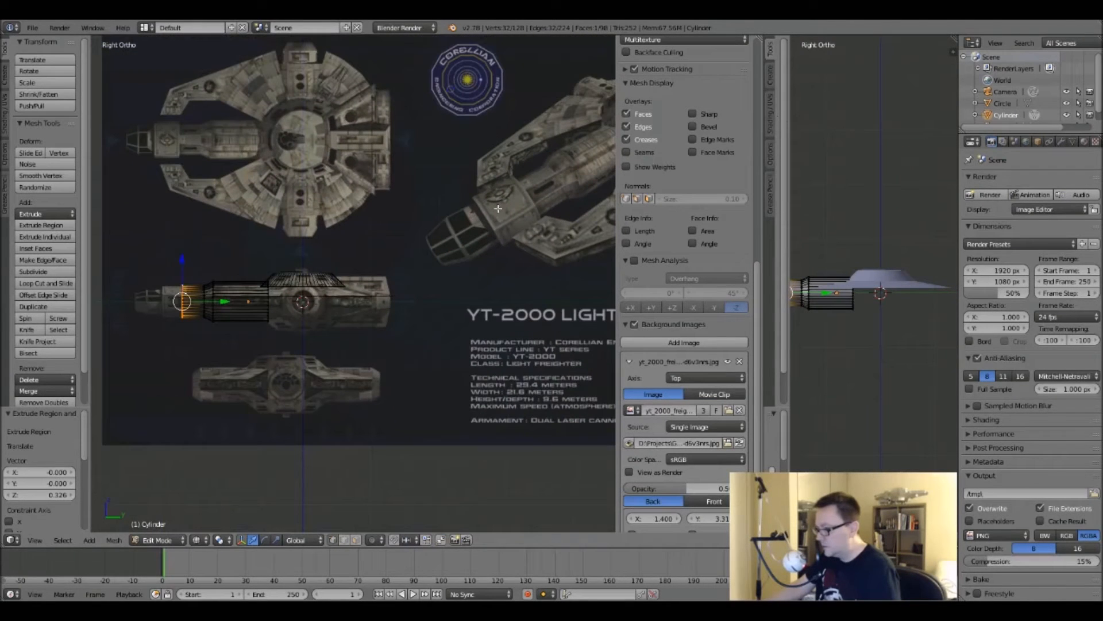
pyautogui.scroll(4, 496, 198)
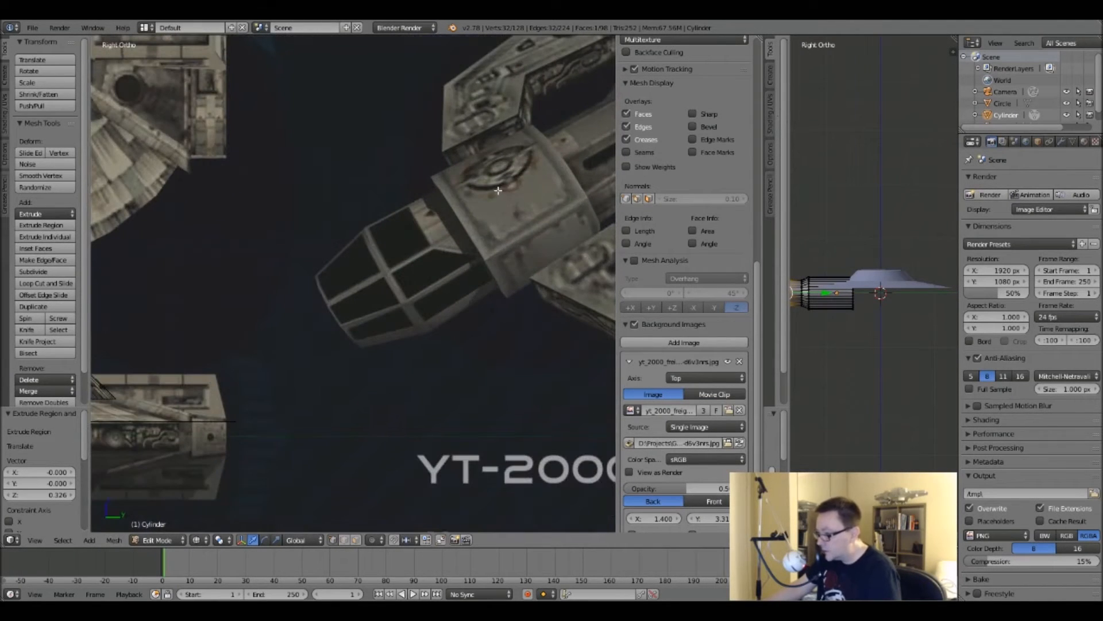
pyautogui.scroll(-5, 504, 201)
pyautogui.scroll(6, 302, 284)
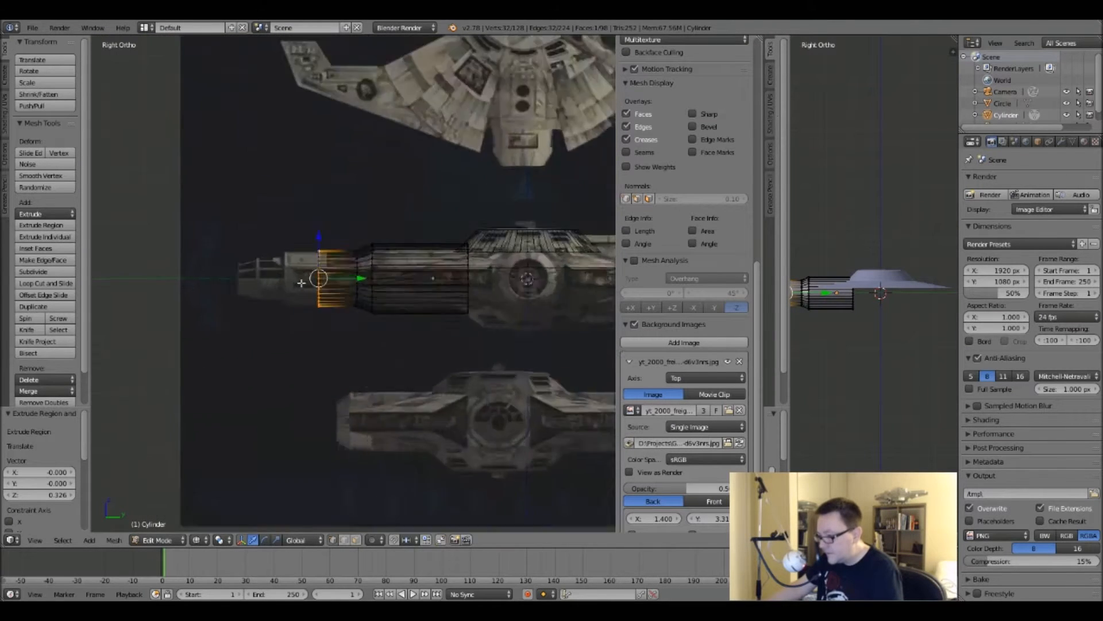
pyautogui.scroll(3, 303, 284)
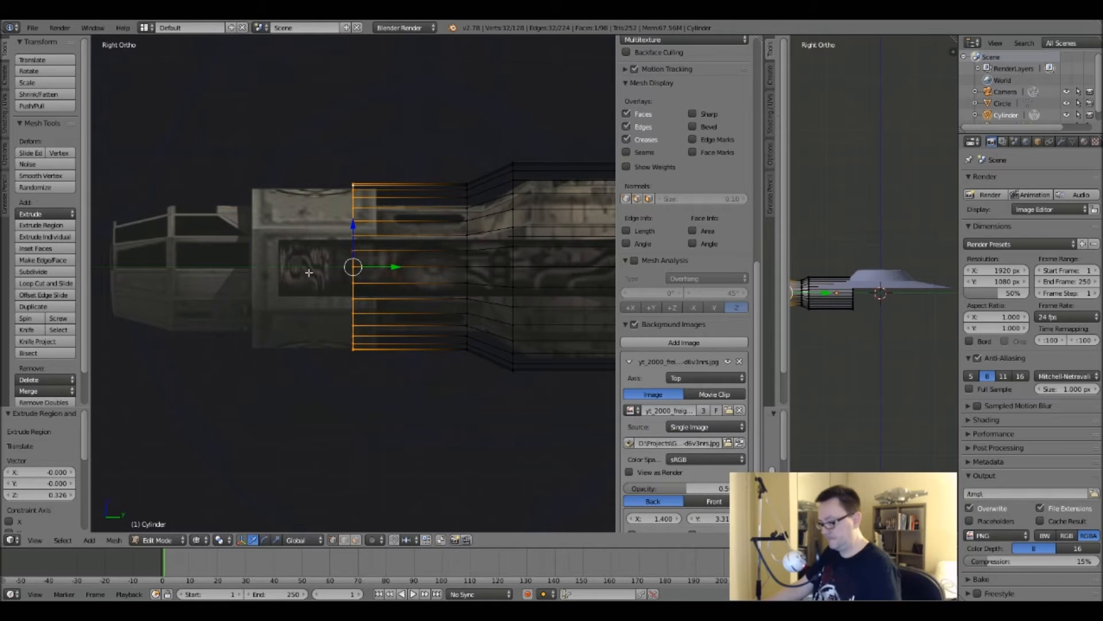
pyautogui.scroll(-4, 396, 268)
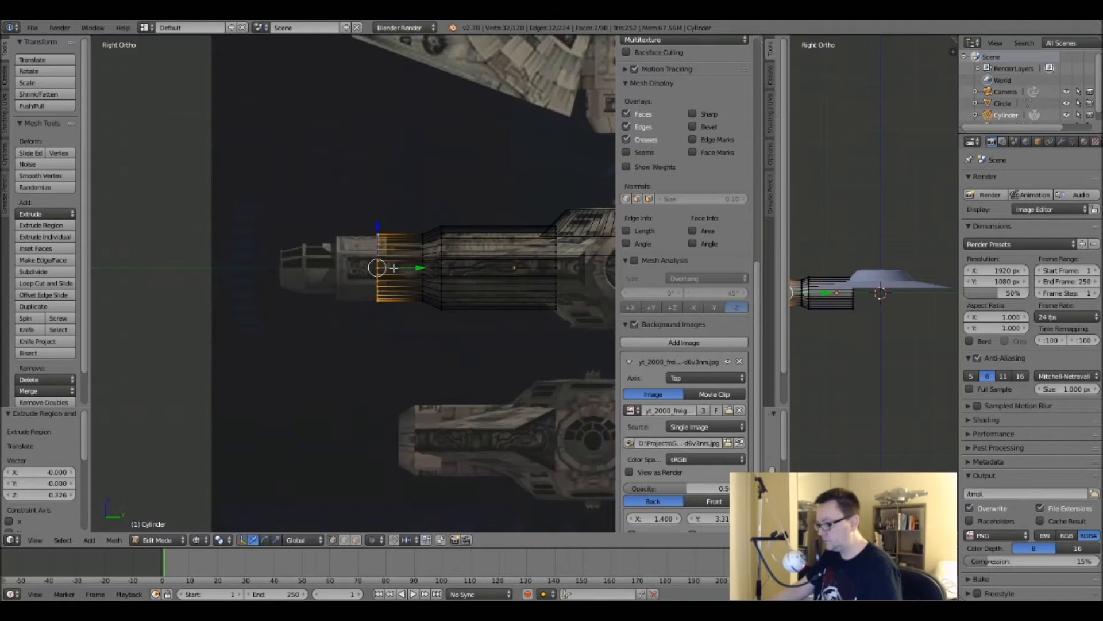
# Examine how the corridor and upper hull line up with the side reference around the round side port and the cockpit.
pyautogui.scroll(3, 397, 265)
pyautogui.scroll(3, 396, 264)
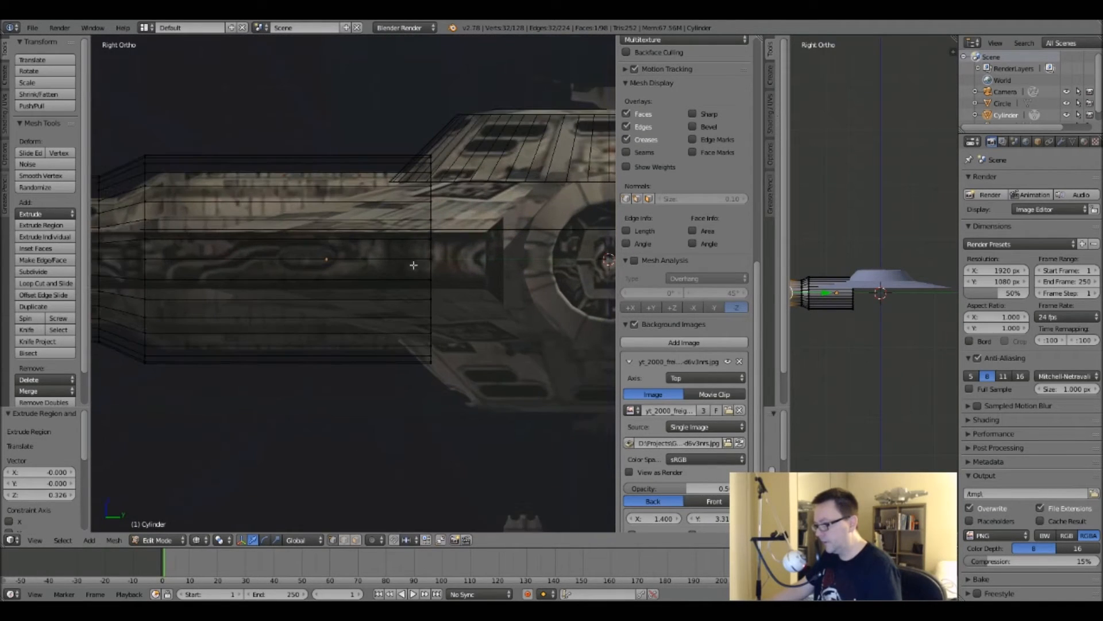
pyautogui.scroll(-4, 424, 172)
pyautogui.keyDown('shift'); pyautogui.moveTo(506, 234); pyautogui.dragTo(383, 245, button='middle'); pyautogui.keyUp('shift')
pyautogui.scroll(8, 391, 190)
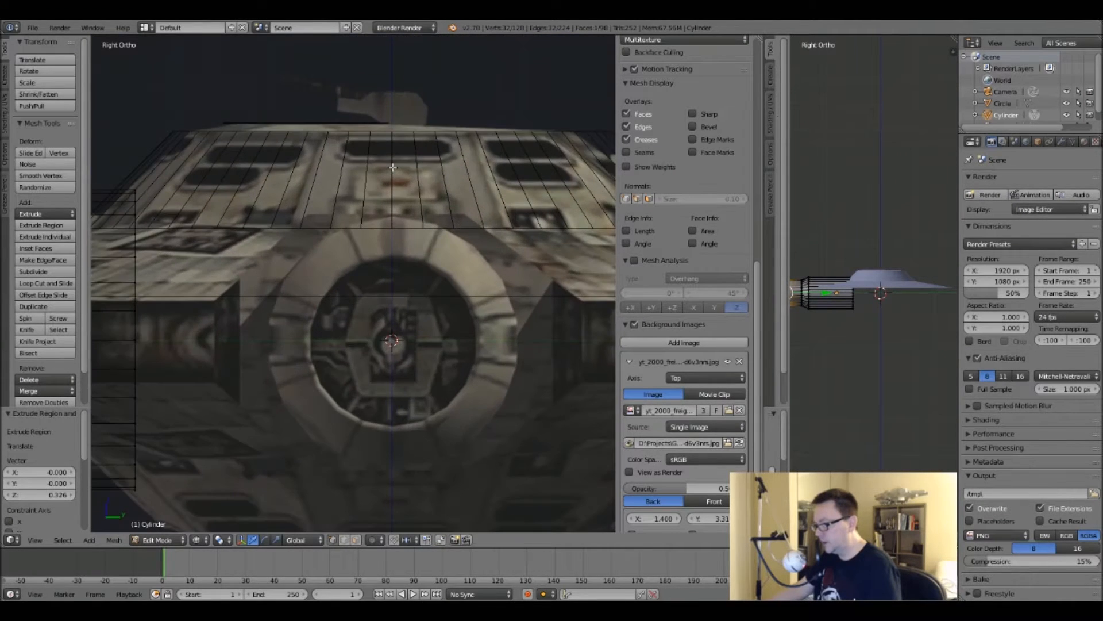
pyautogui.scroll(-1, 393, 168)
pyautogui.moveTo(441, 177)
pyautogui.keyDown('shift'); pyautogui.mouseDown(button='middle')
pyautogui.moveTo(368, 173)
pyautogui.moveTo(448, 175)
pyautogui.mouseUp(button='middle'); pyautogui.keyUp('shift')
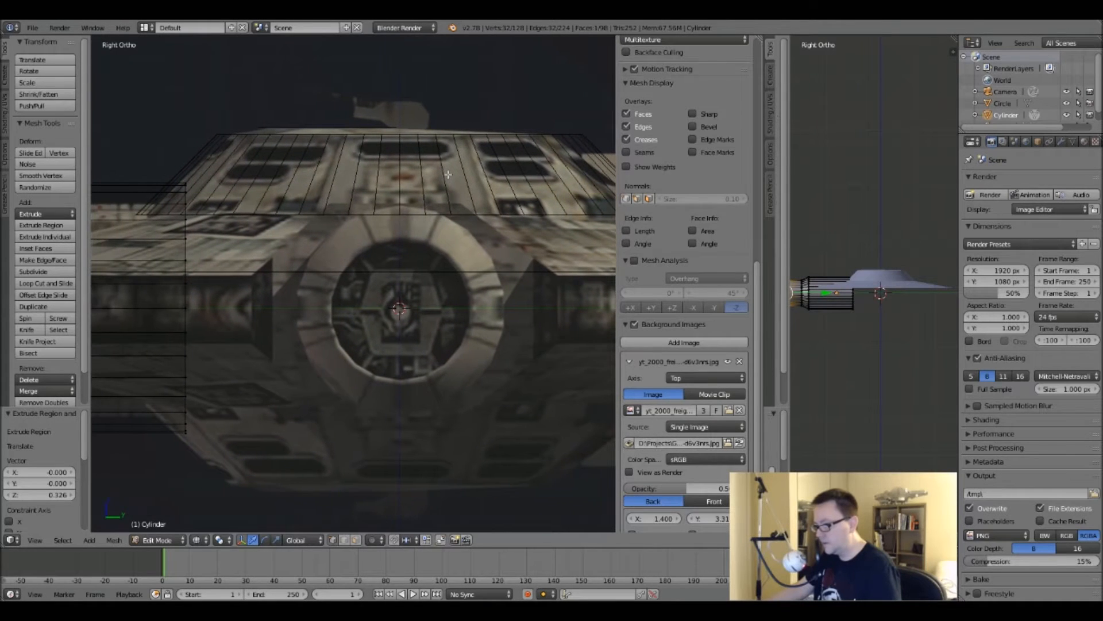
pyautogui.scroll(-9, 448, 175)
pyautogui.scroll(7, 447, 176)
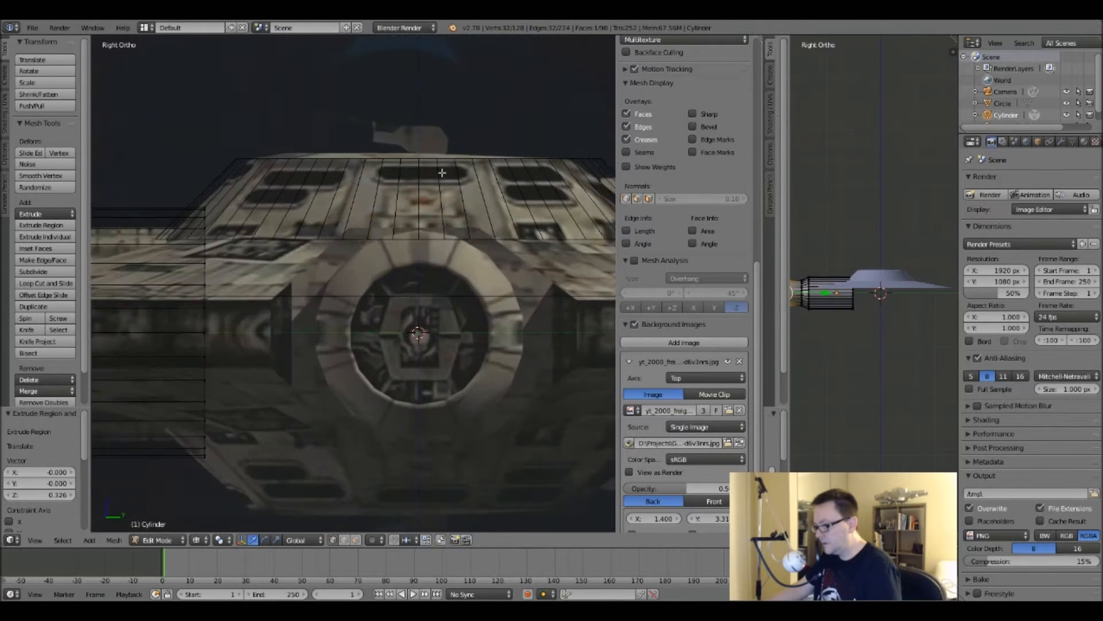
pyautogui.scroll(-7, 244, 195)
pyautogui.keyDown('shift'); pyautogui.moveTo(228, 202); pyautogui.dragTo(493, 219, button='middle'); pyautogui.keyUp('shift')
pyautogui.scroll(6, 327, 244)
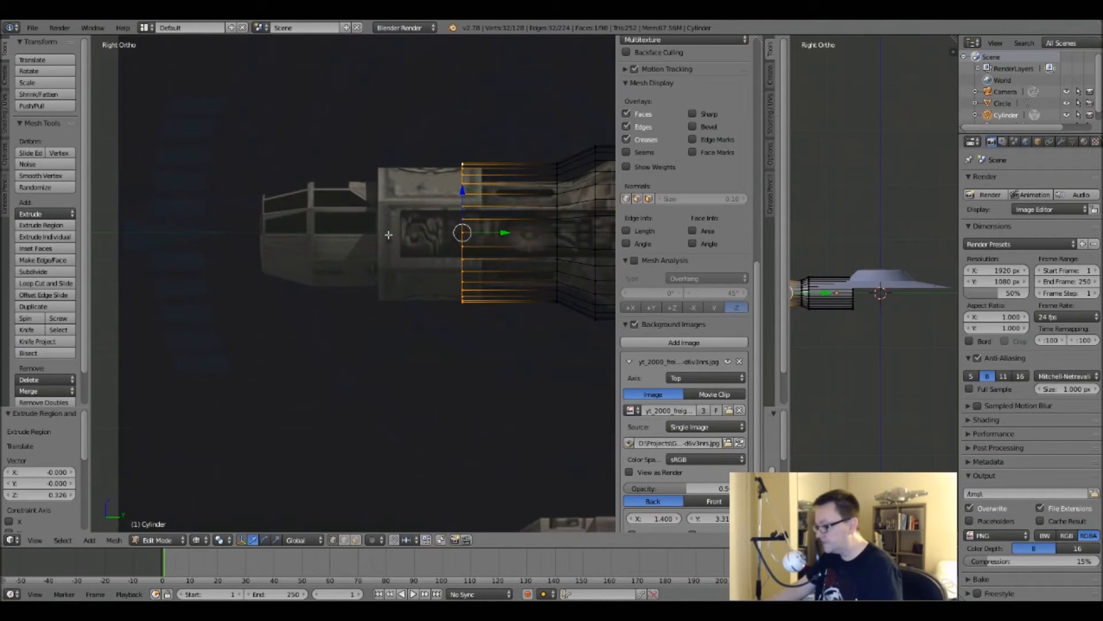
# Move the corridor's front end ring back about 0.034 along Y in the top view.
pyautogui.press('KP_7')
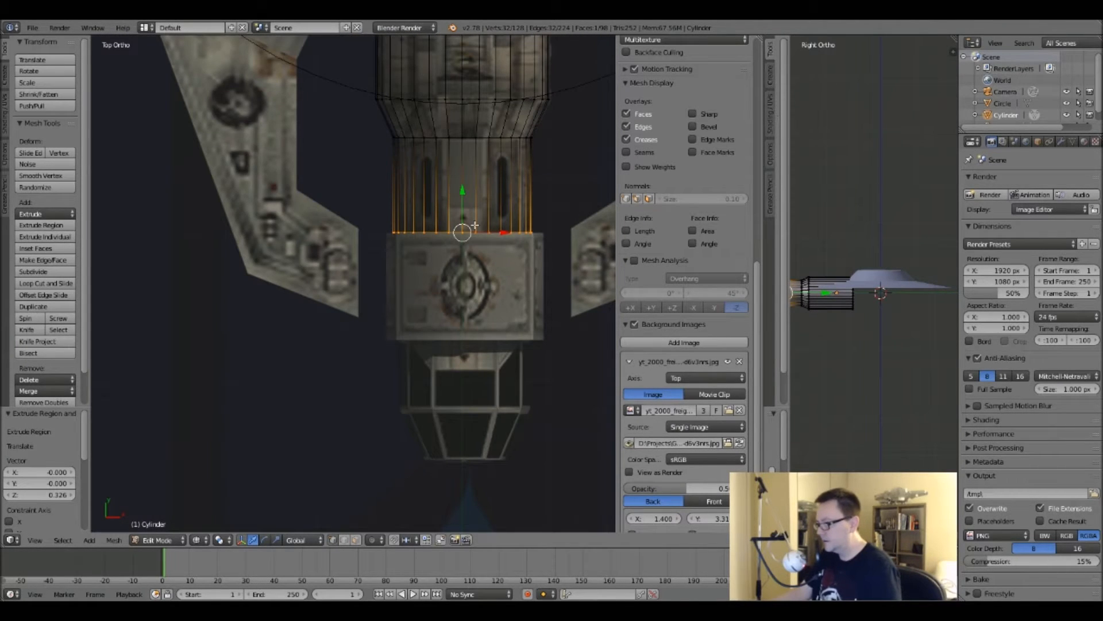
pyautogui.moveTo(461, 193); pyautogui.dragTo(463, 184)
pyautogui.keyDown('shift'); pyautogui.moveTo(468, 210); pyautogui.dragTo(411, 281, button='middle'); pyautogui.keyUp('shift')
pyautogui.scroll(-1, 432, 271)
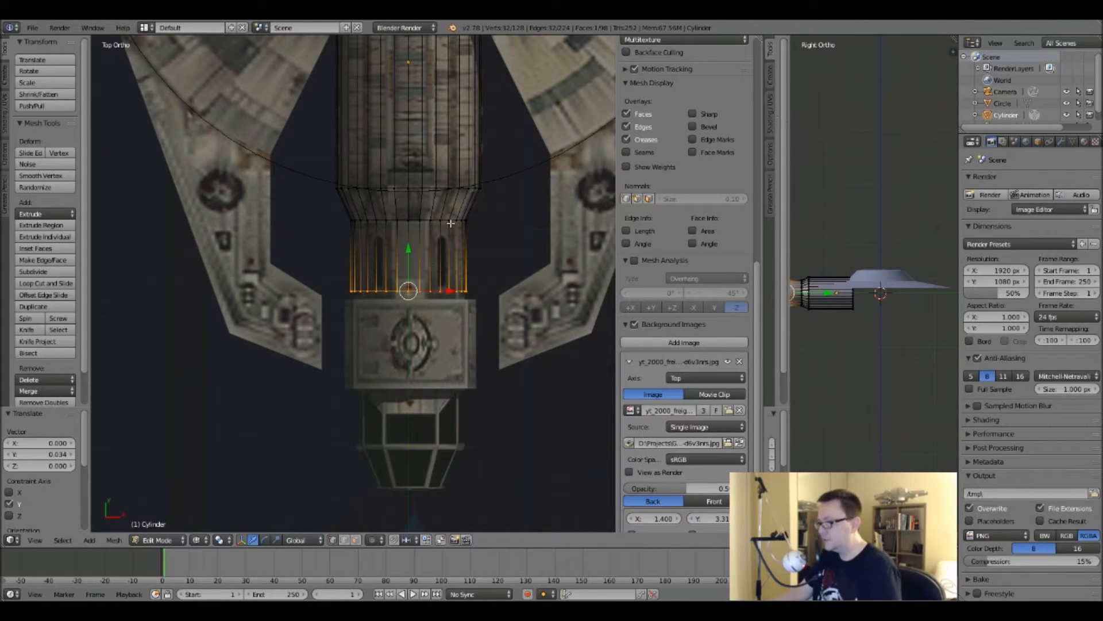
# Duplicate the corridor cylinder in place and move the copy about -1.343 along Y over the cockpit area.
pyautogui.press('Tab')
pyautogui.hotkey('shift', 'd')
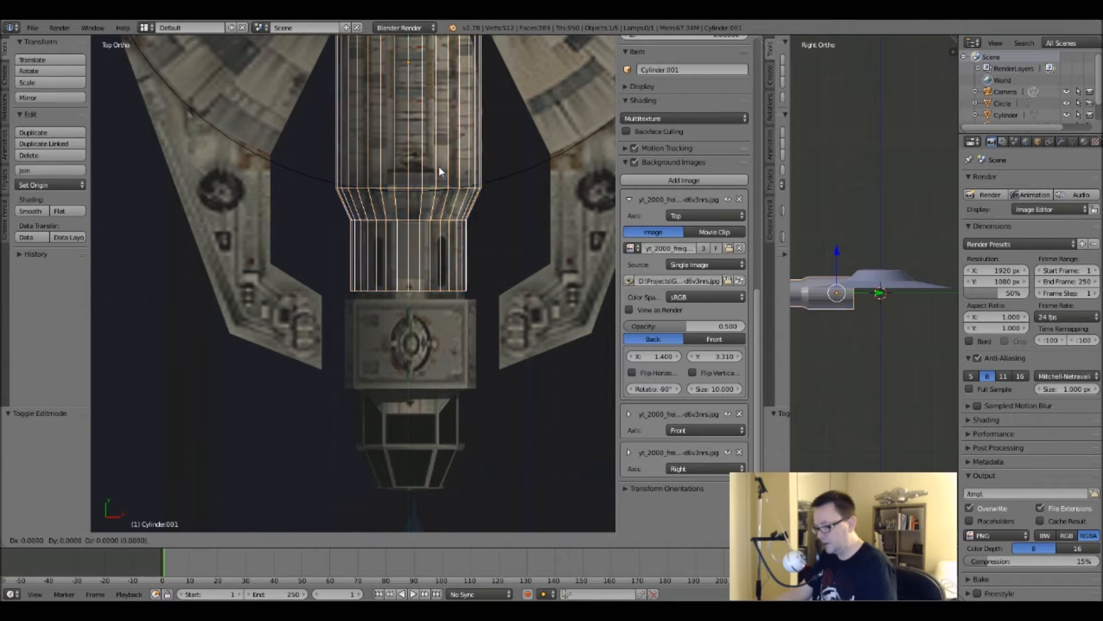
pyautogui.rightClick(438, 178)
pyautogui.keyDown('shift'); pyautogui.moveTo(402, 77); pyautogui.dragTo(408, 124, button='middle'); pyautogui.keyUp('shift')
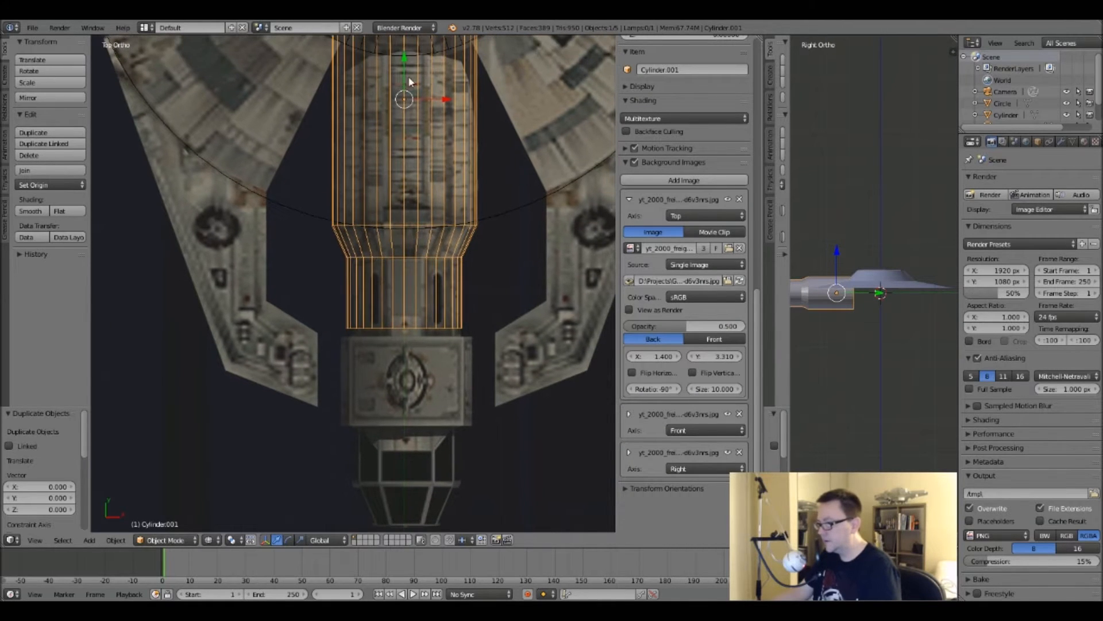
pyautogui.press('g')
pyautogui.press('y')
pyautogui.click(393, 385)
pyautogui.keyDown('shift'); pyautogui.moveTo(392, 386); pyautogui.dragTo(392, 289, button='middle'); pyautogui.keyUp('shift')
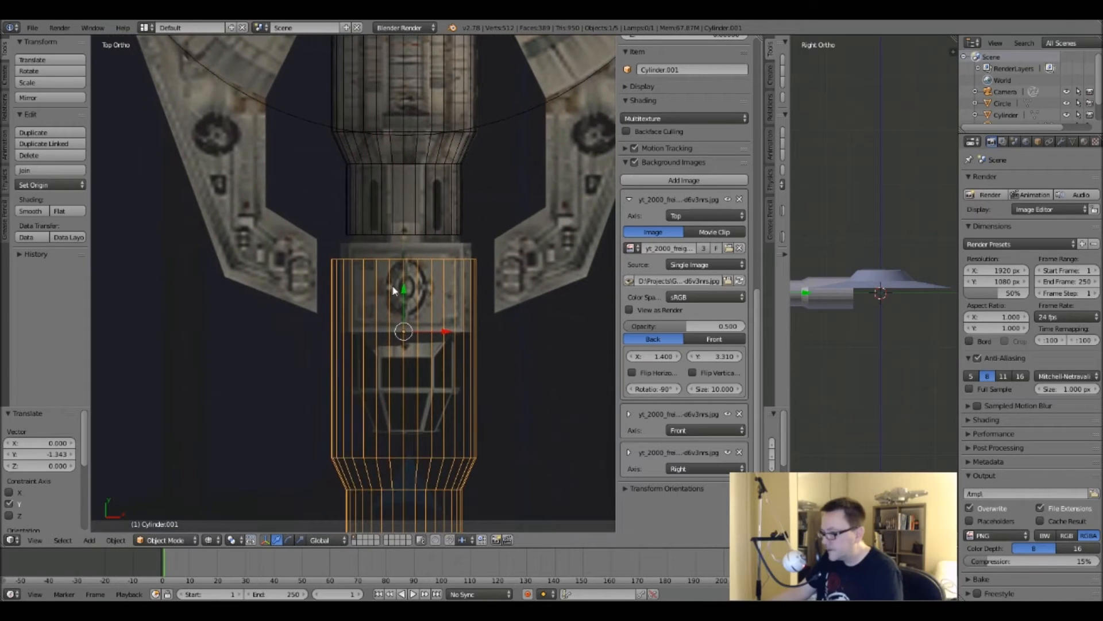
# Adjust the duplicate's position along Y over the block behind the cockpit, ending with a move of about -0.079.
pyautogui.press('g')
pyautogui.press('y')
pyautogui.click(402, 270)
pyautogui.moveTo(403, 260); pyautogui.dragTo(401, 280)
pyautogui.moveTo(396, 300); pyautogui.dragTo(395, 322, button='middle')
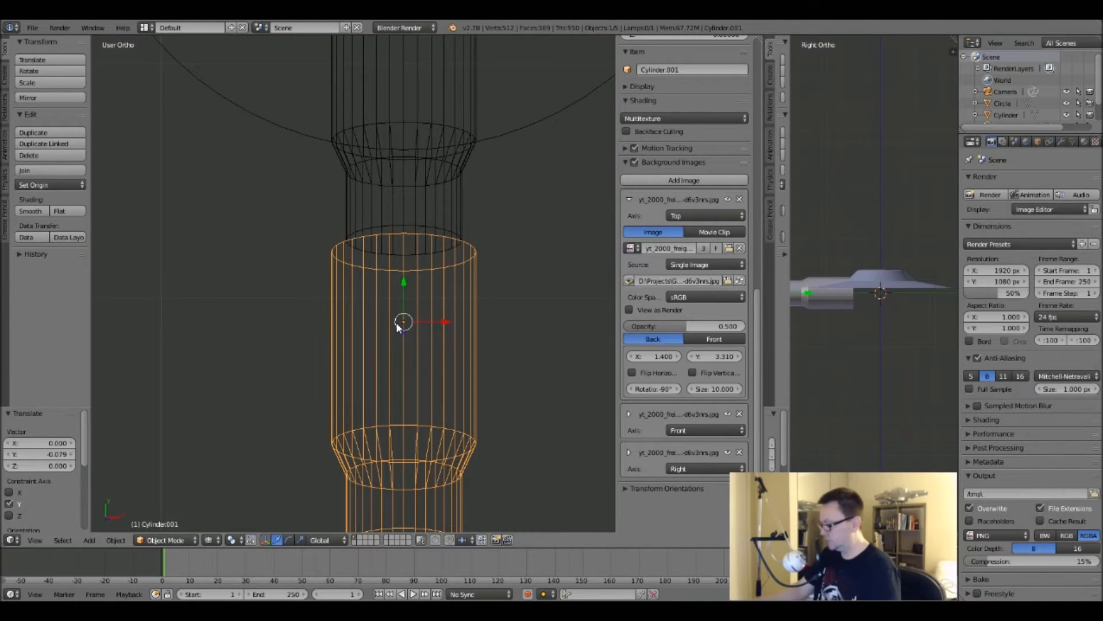
pyautogui.press('KP_7')
pyautogui.scroll(3, 395, 322)
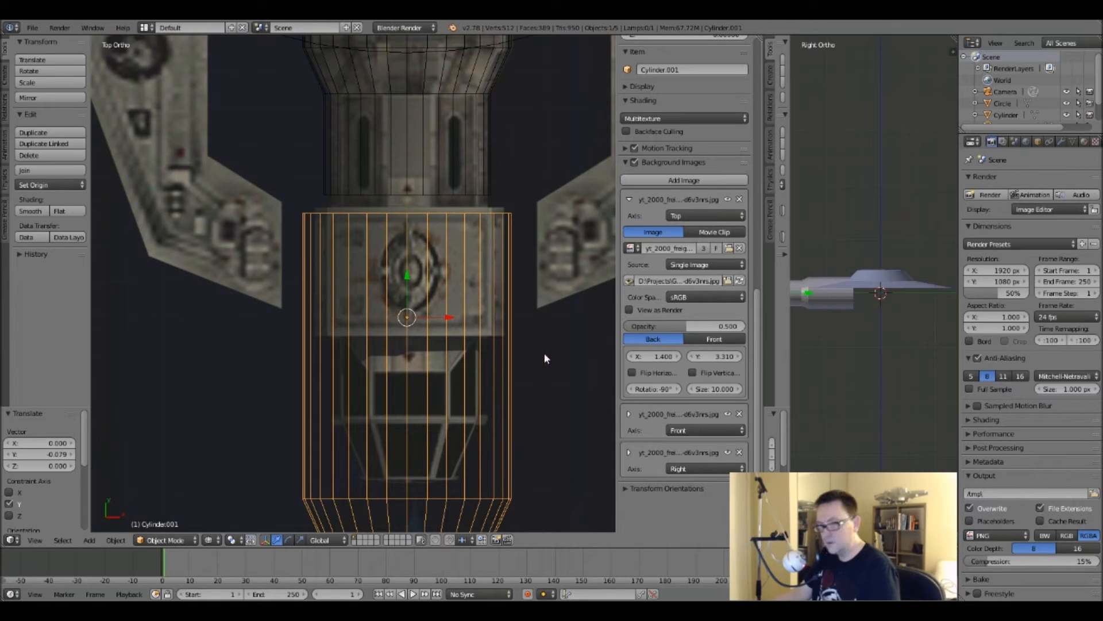
# Scale the duplicate uniformly to about 0.933 and move it about 0.073 along Y to overlap the corridor's front end.
pyautogui.press('s')
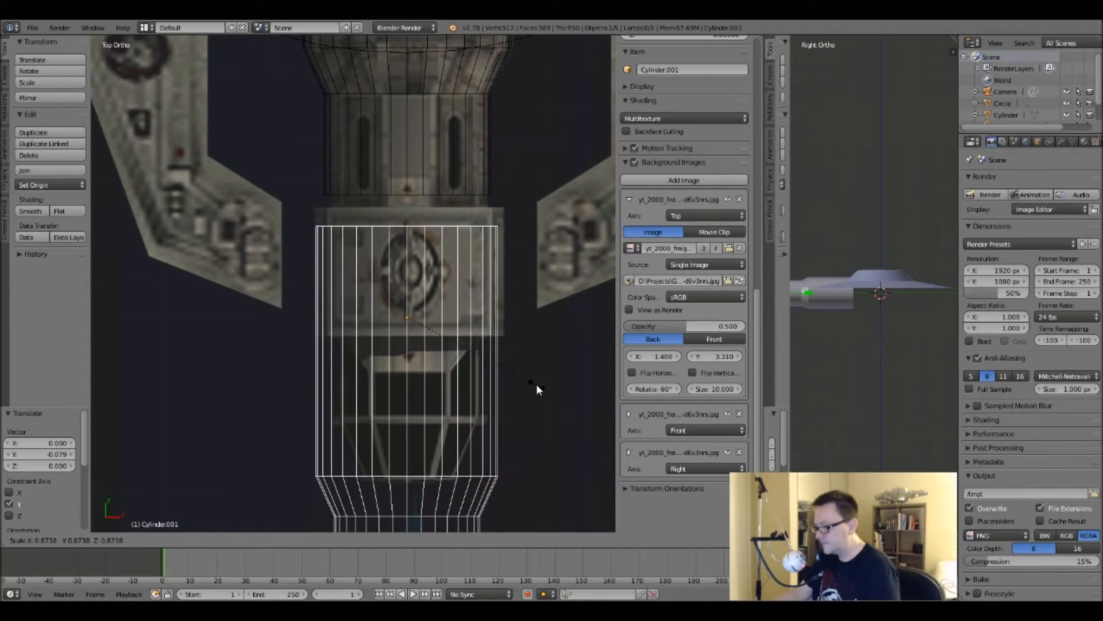
pyautogui.click(544, 399)
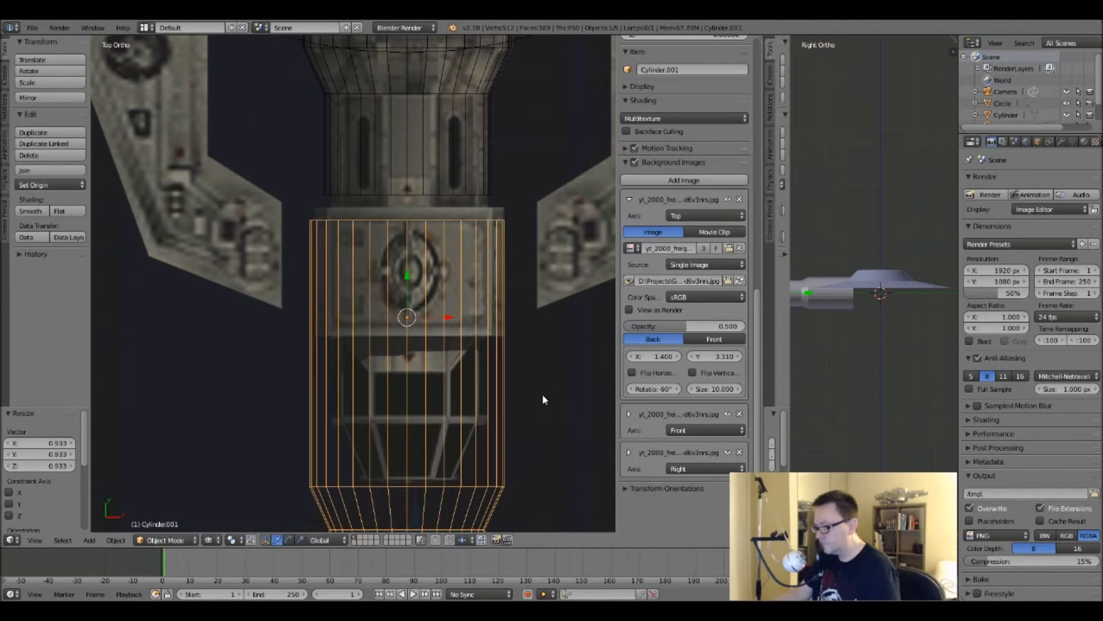
pyautogui.press('g')
pyautogui.press('y')
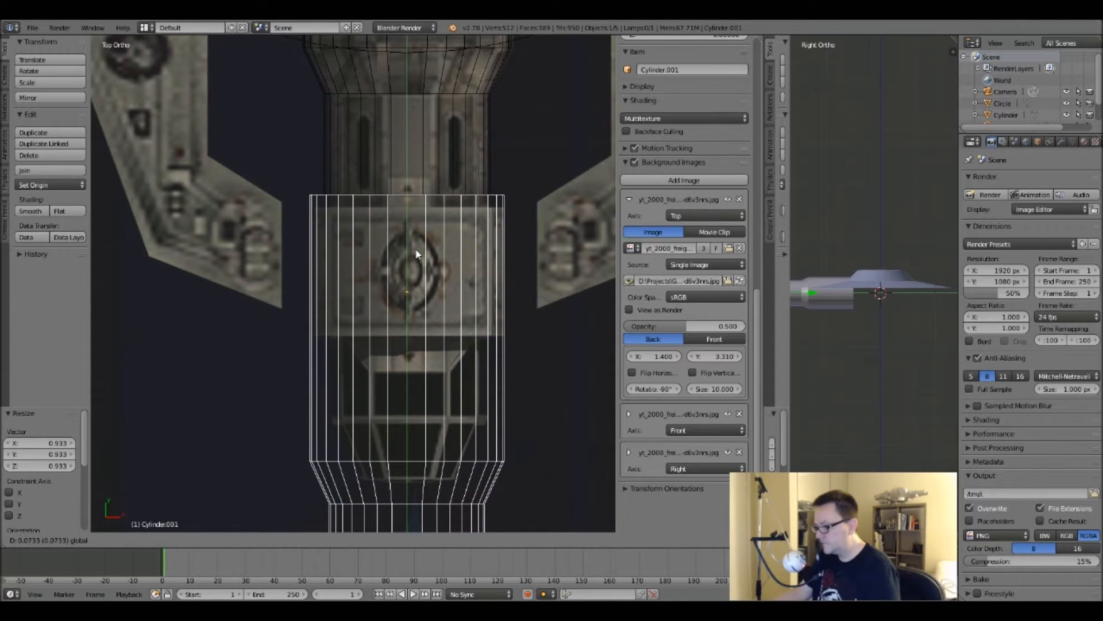
pyautogui.click(417, 254)
pyautogui.keyDown('shift'); pyautogui.scroll(-2, 430, 240); pyautogui.keyUp('shift')
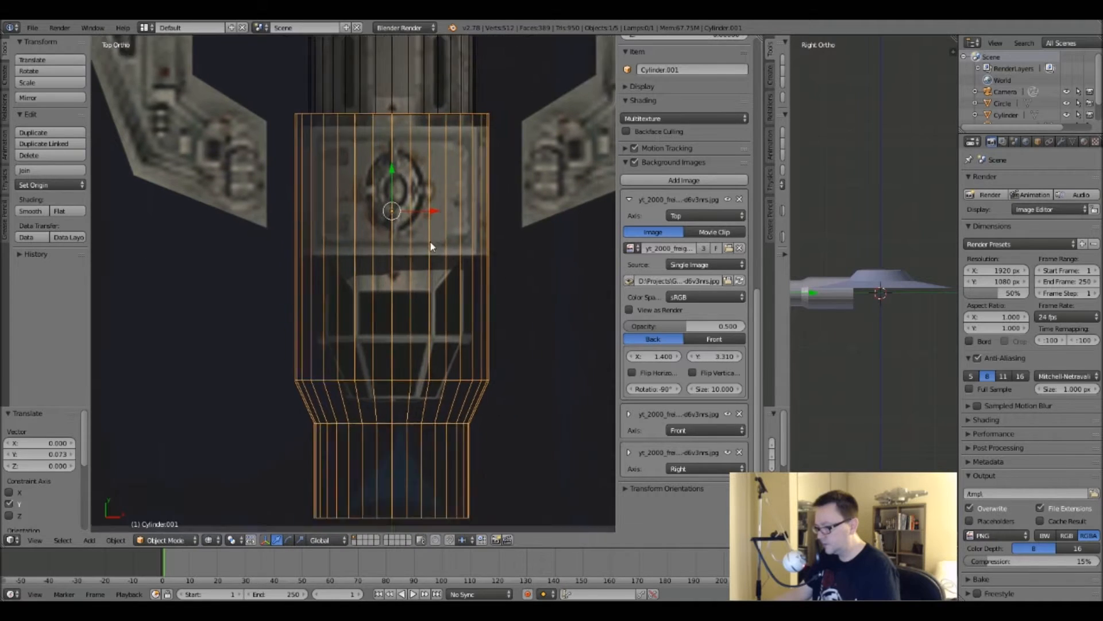
# Move the edge ring at the front of the duplicate's wide section about 0.360 along Y to the block's front edge.
pyautogui.press('Tab')
pyautogui.keyDown('alt'); pyautogui.rightClick(366, 327); pyautogui.keyUp('alt')
pyautogui.moveTo(385, 303); pyautogui.dragTo(361, 155)
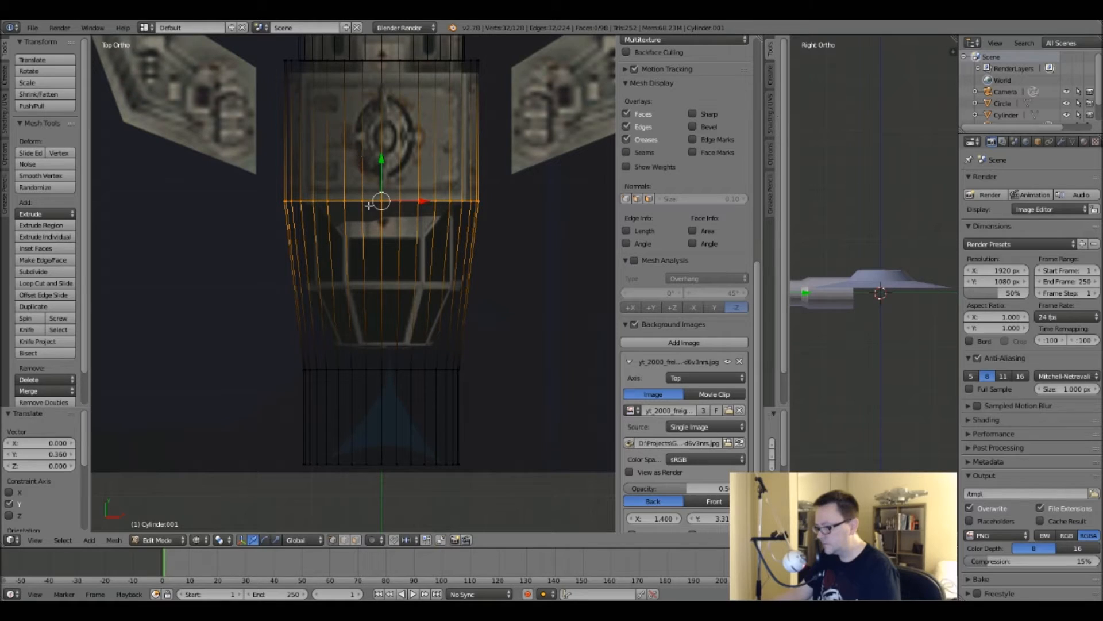
# Move the duplicate's next edge ring, at the end of the taper, about 0.425 along Y and check it against the references.
pyautogui.keyDown('alt'); pyautogui.rightClick(400, 368); pyautogui.keyUp('alt')
pyautogui.moveTo(381, 326); pyautogui.dragTo(376, 182)
pyautogui.press('KP_3')
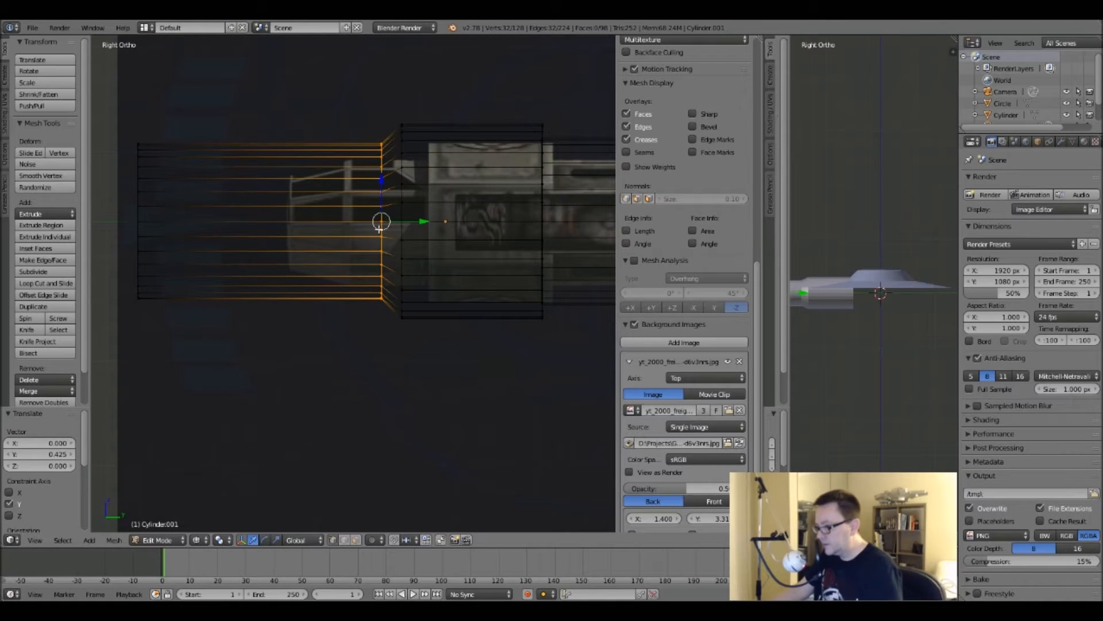
pyautogui.press('KP_7')
pyautogui.scroll(4, 395, 242)
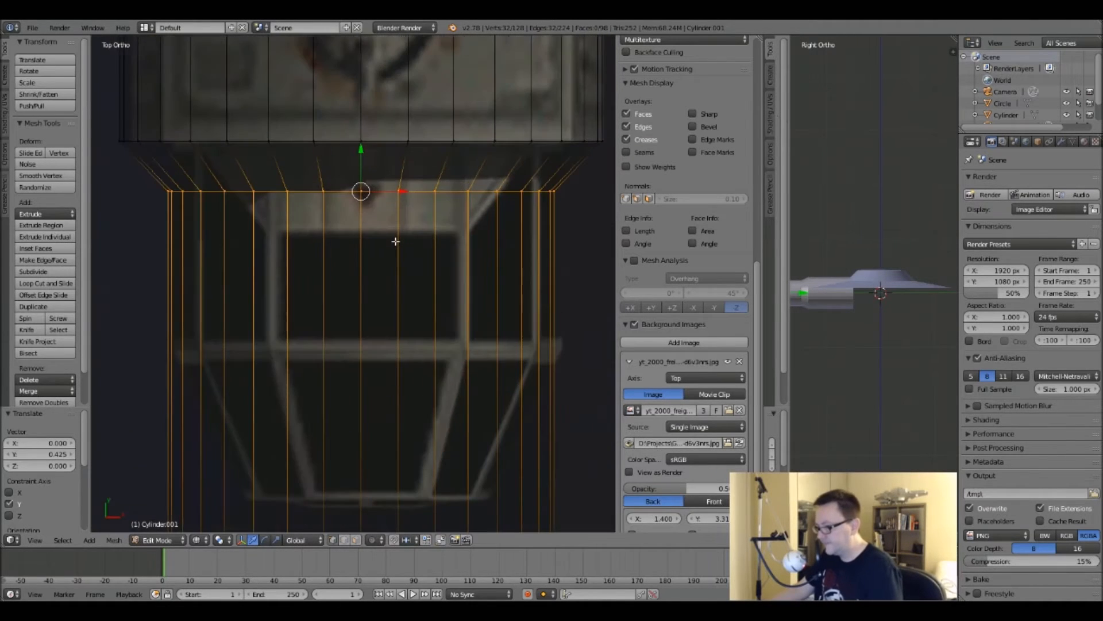
# Move the selected edge ring at the end of the taper about 0.044 further along Y toward the wide section.
pyautogui.press('g')
pyautogui.press('y')
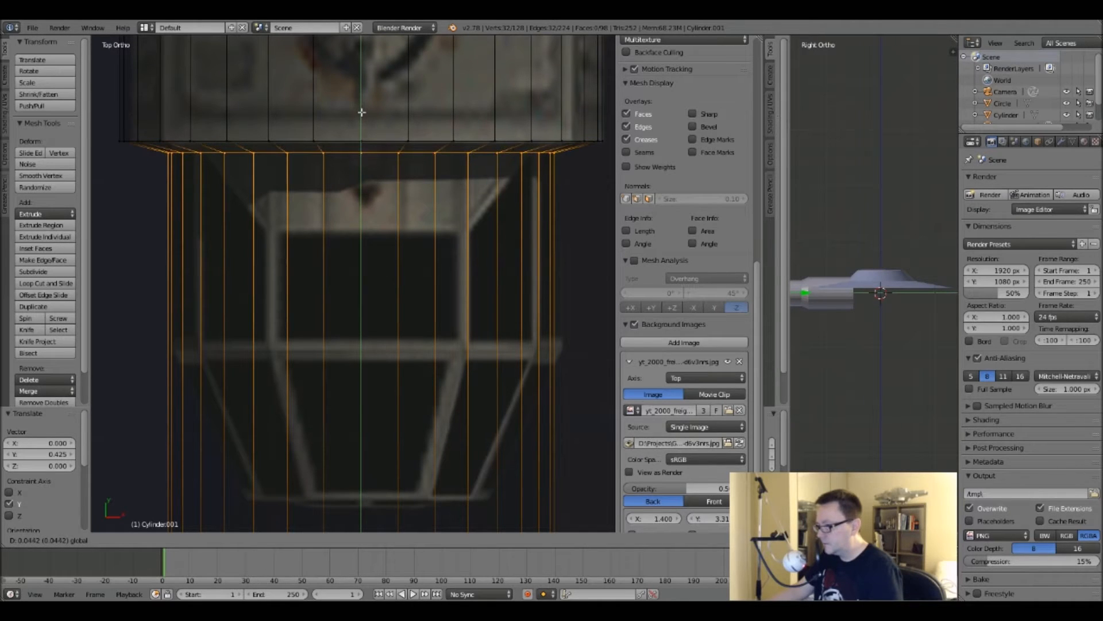
pyautogui.click(361, 112)
pyautogui.scroll(-4, 351, 219)
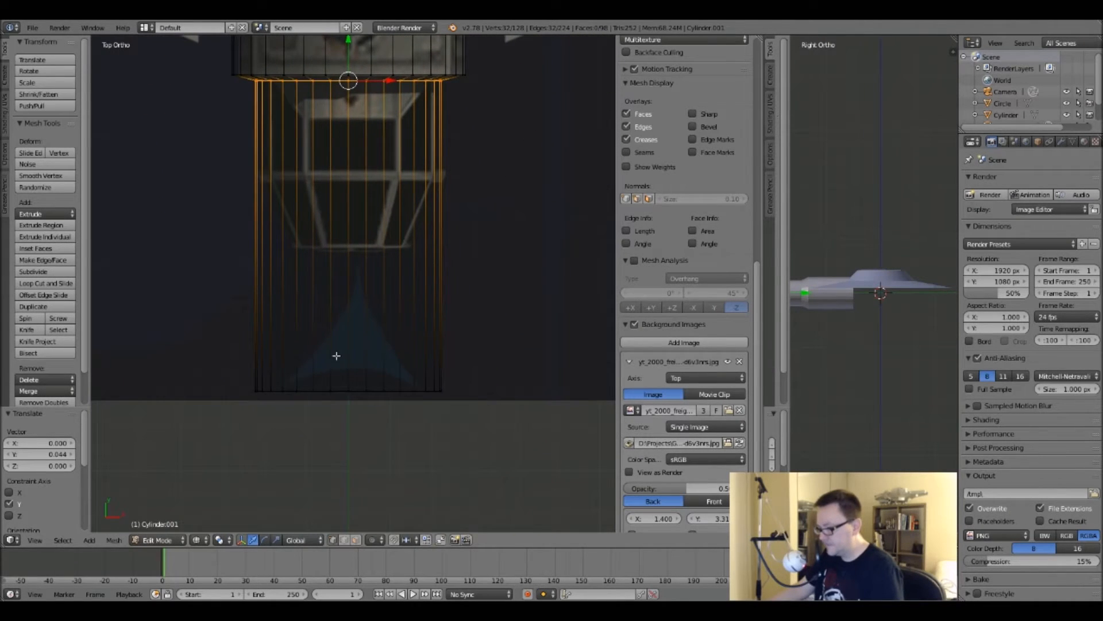
# Move the duplicate's front end ring about 0.507 along Y to the cockpit's horizontal window frame.
pyautogui.keyDown('alt'); pyautogui.rightClick(347, 391); pyautogui.keyUp('alt')
pyautogui.press('g')
pyautogui.press('y')
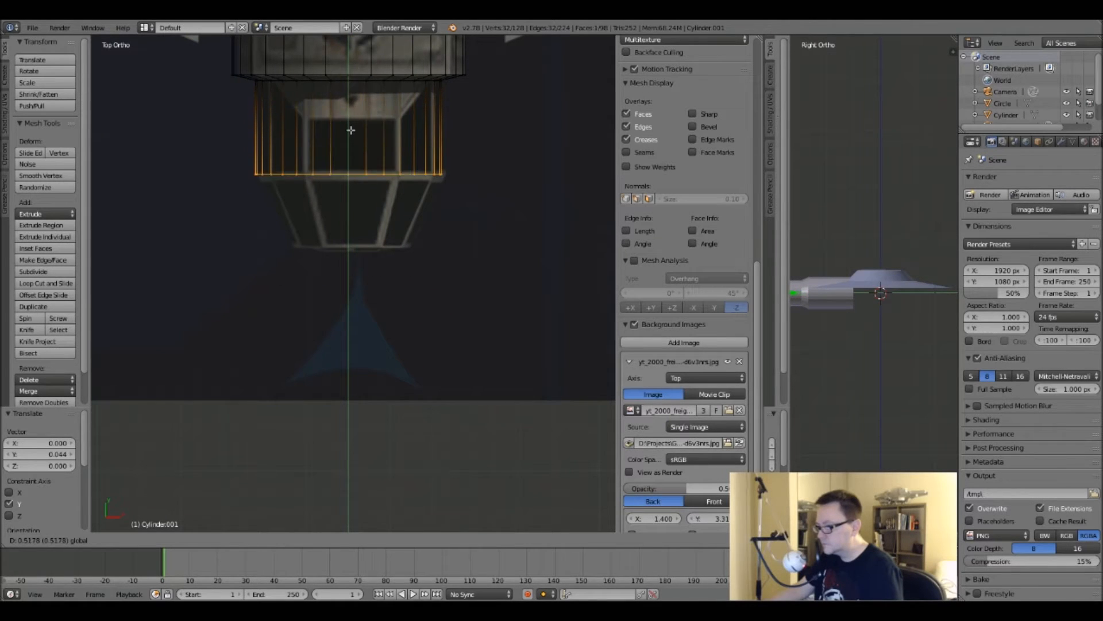
pyautogui.click(357, 134)
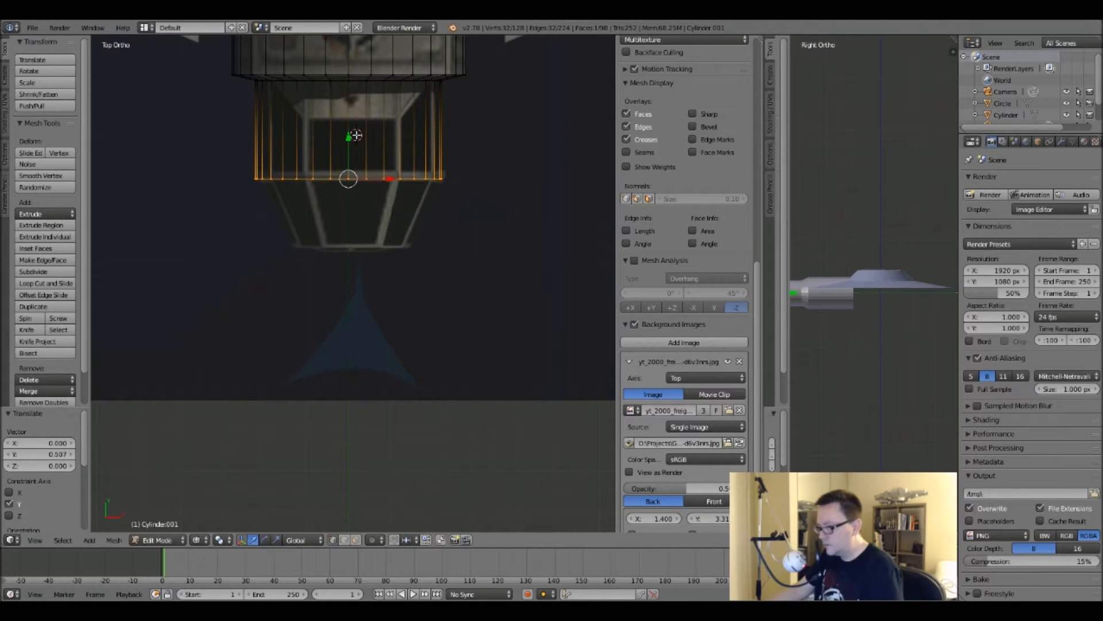
# Extrude the front end face about 0.162 to the cockpit's nose and scale it to about 0.654 to taper the window section.
pyautogui.hotkey('shift', 'c')
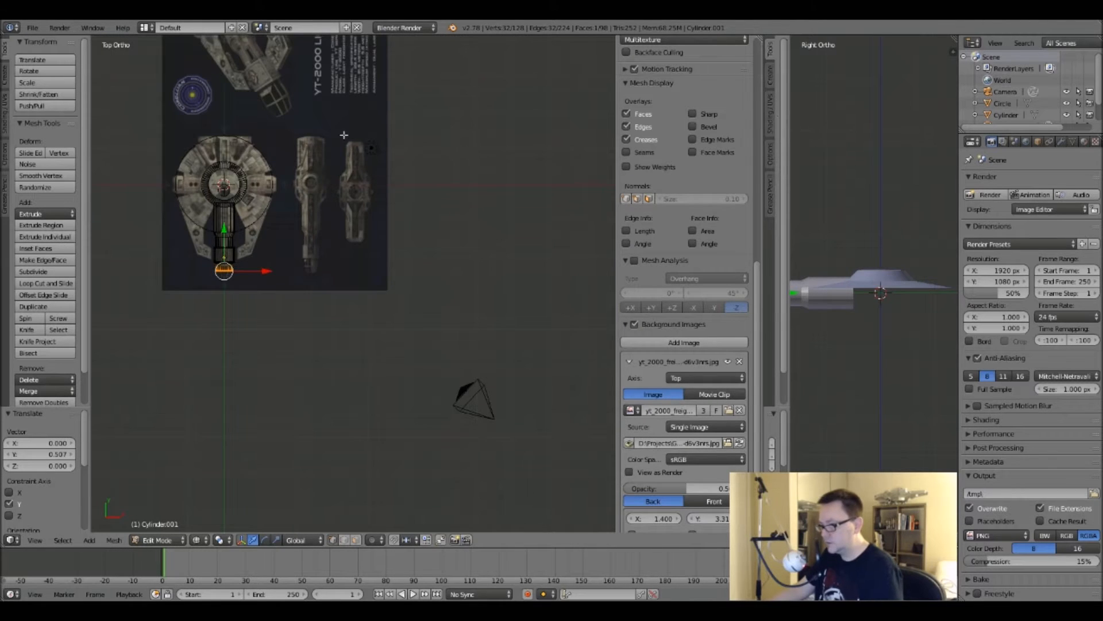
pyautogui.scroll(10, 207, 276)
pyautogui.press('e')
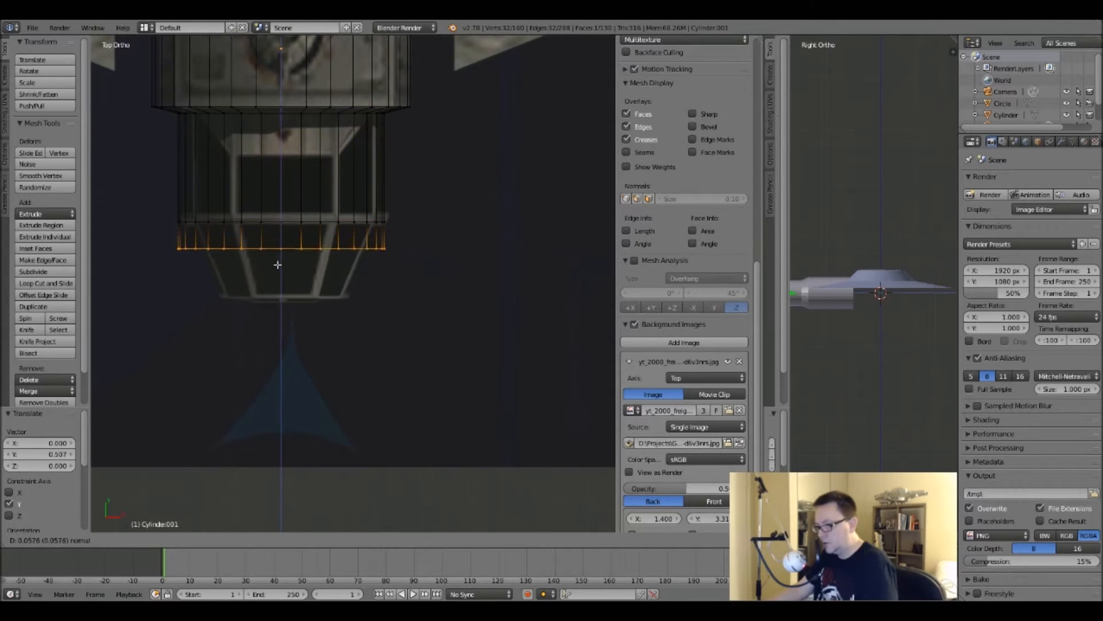
pyautogui.click(285, 311)
pyautogui.press('s')
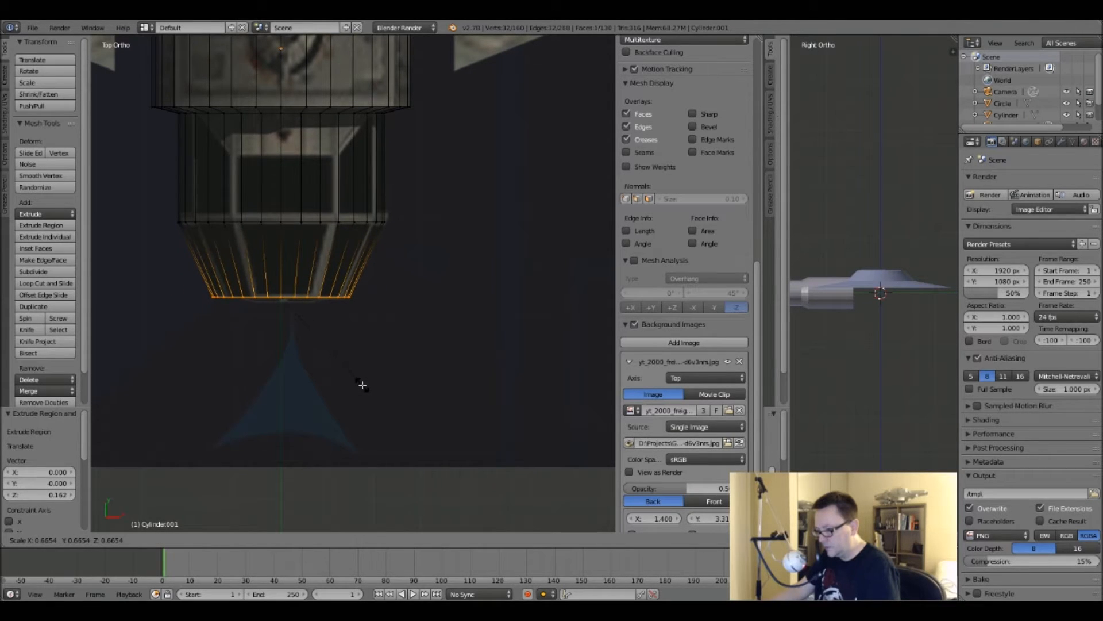
pyautogui.click(360, 384)
# Extrude the nose face about 0.014 and scale it to about 0.414 to form a shallow front cap.
pyautogui.scroll(6, 269, 315)
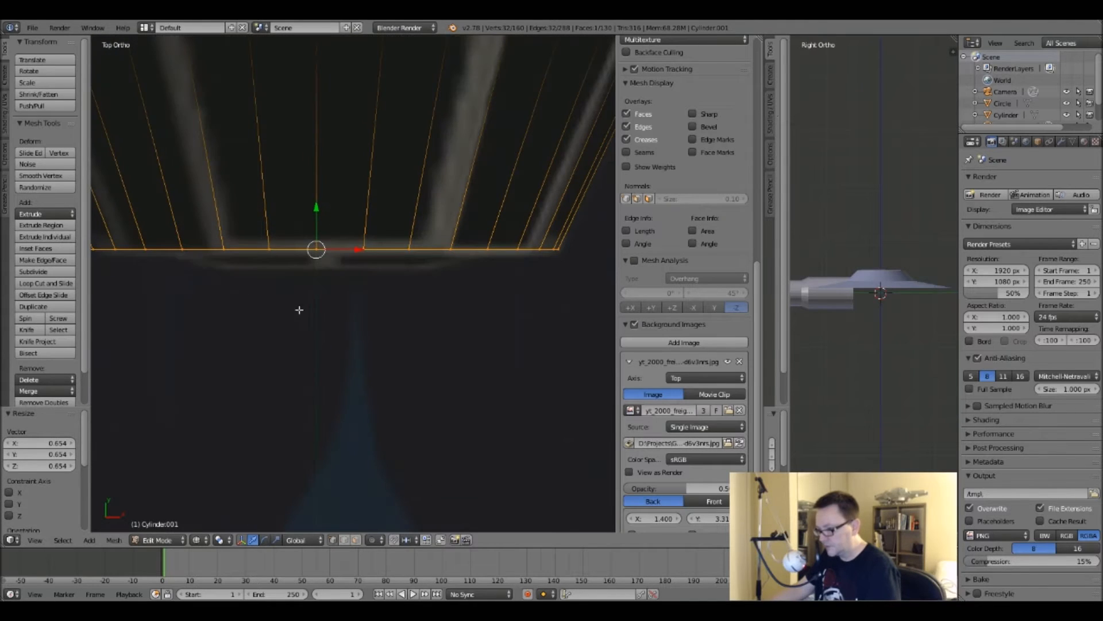
pyautogui.scroll(-5, 305, 310)
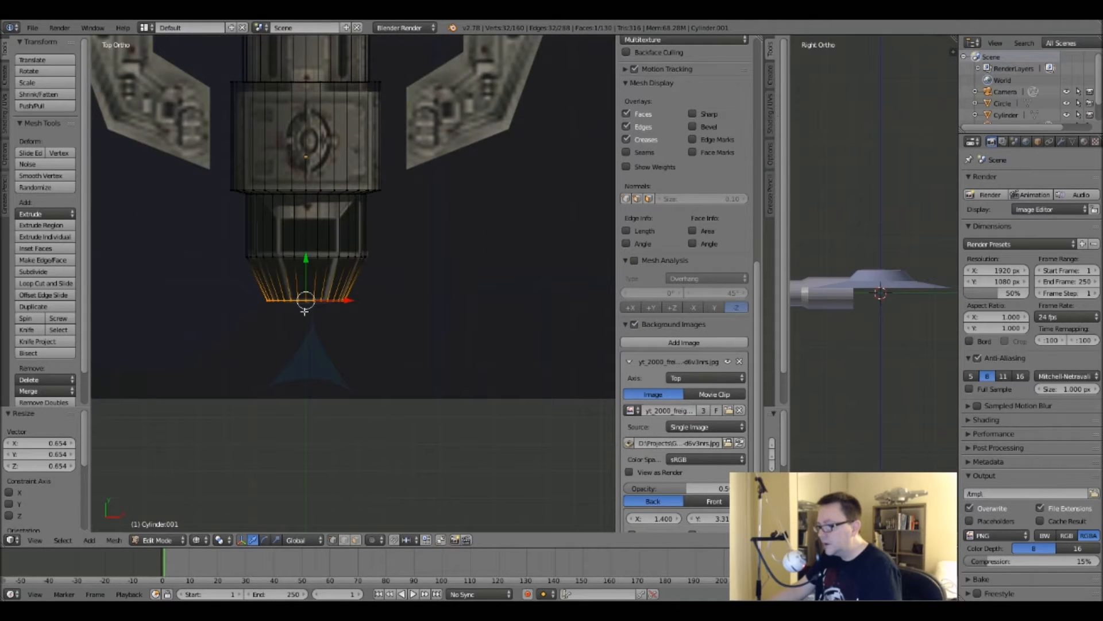
pyautogui.scroll(4, 303, 316)
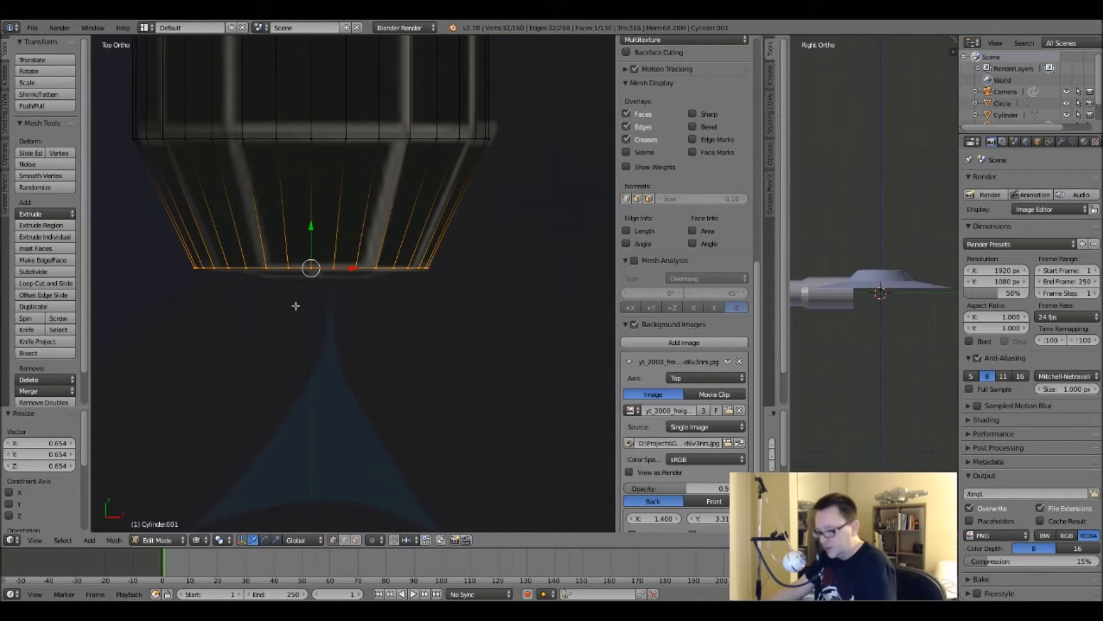
pyautogui.press('e')
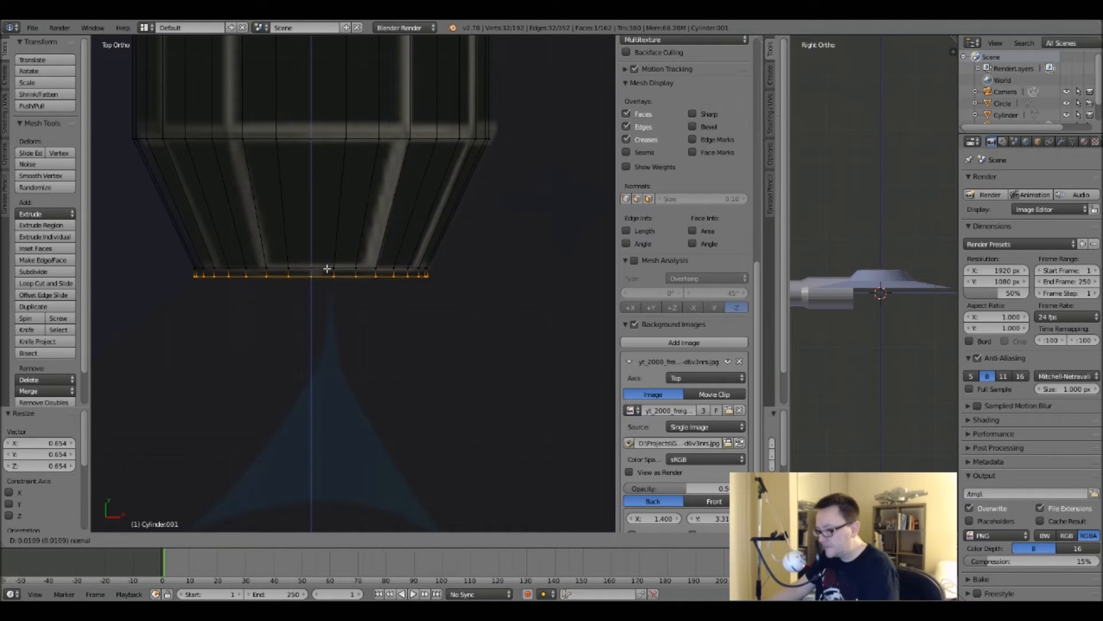
pyautogui.click(327, 270)
pyautogui.press('s')
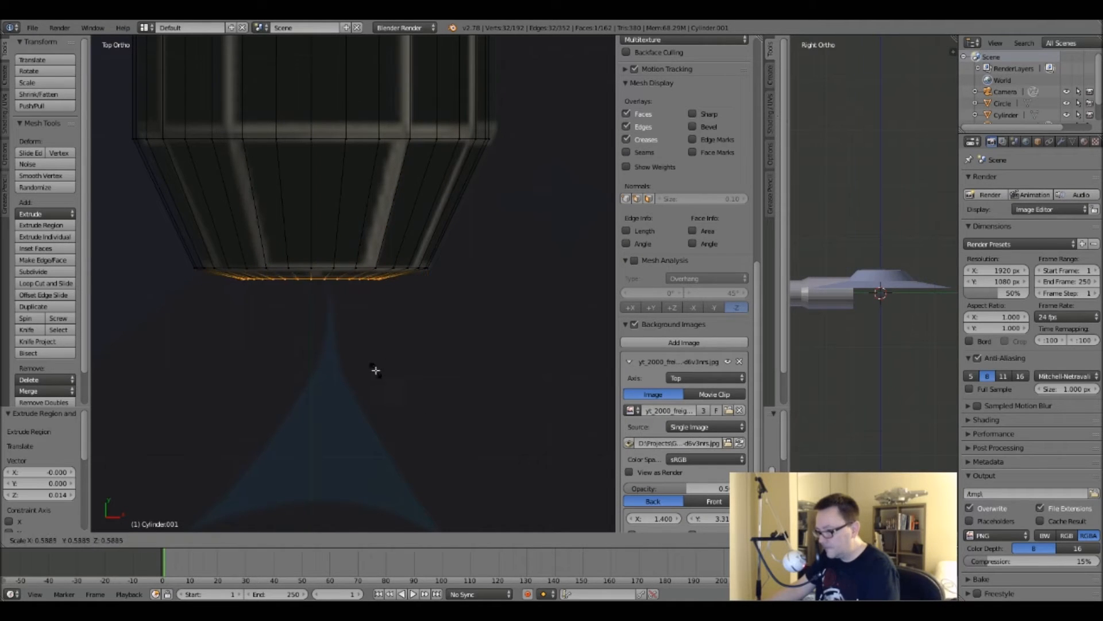
pyautogui.click(353, 348)
# Examine the cockpit cylinder against the references in front, top and side views with solid shading, outside mesh editing.
pyautogui.press('KP_1')
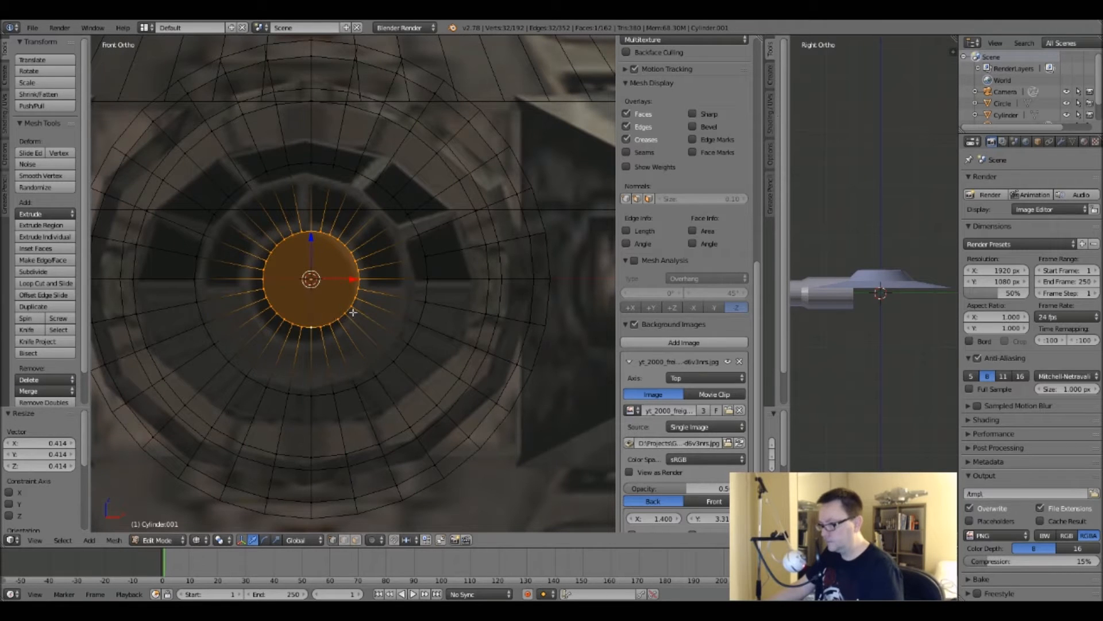
pyautogui.scroll(-5, 381, 190)
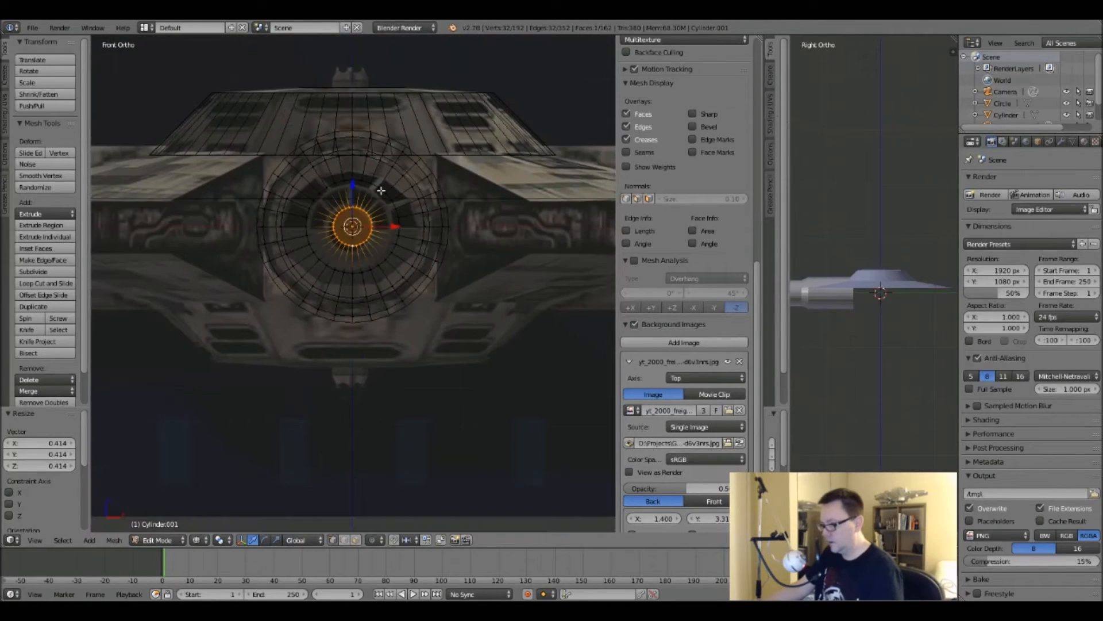
pyautogui.hotkey('alt', 'z')
pyautogui.press('KP_7')
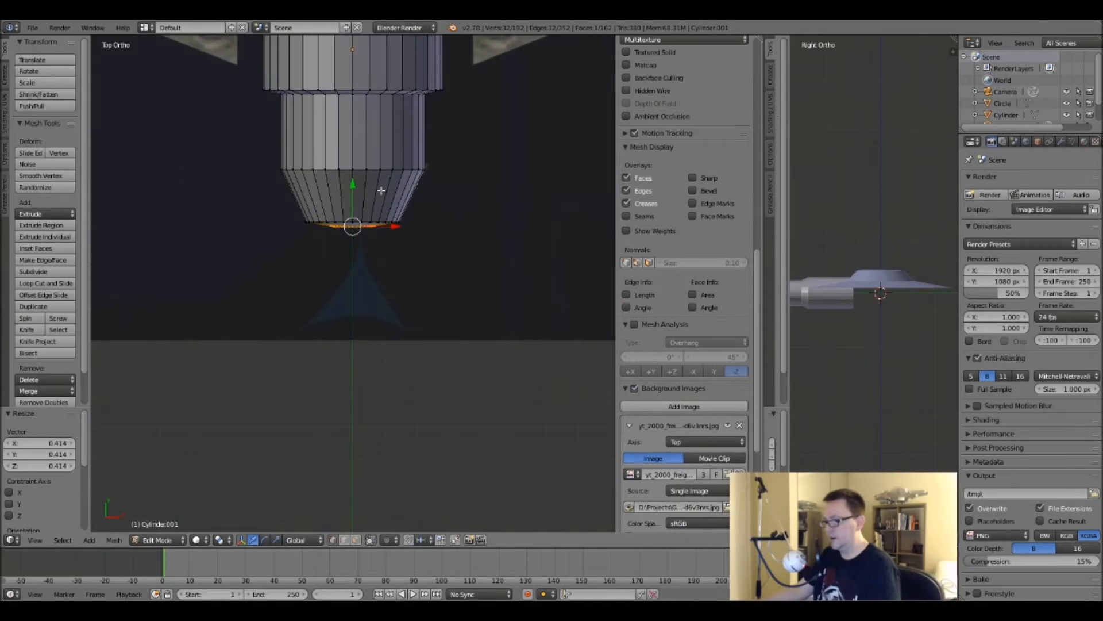
pyautogui.press('Tab')
pyautogui.press('a')
pyautogui.press('KP_3')
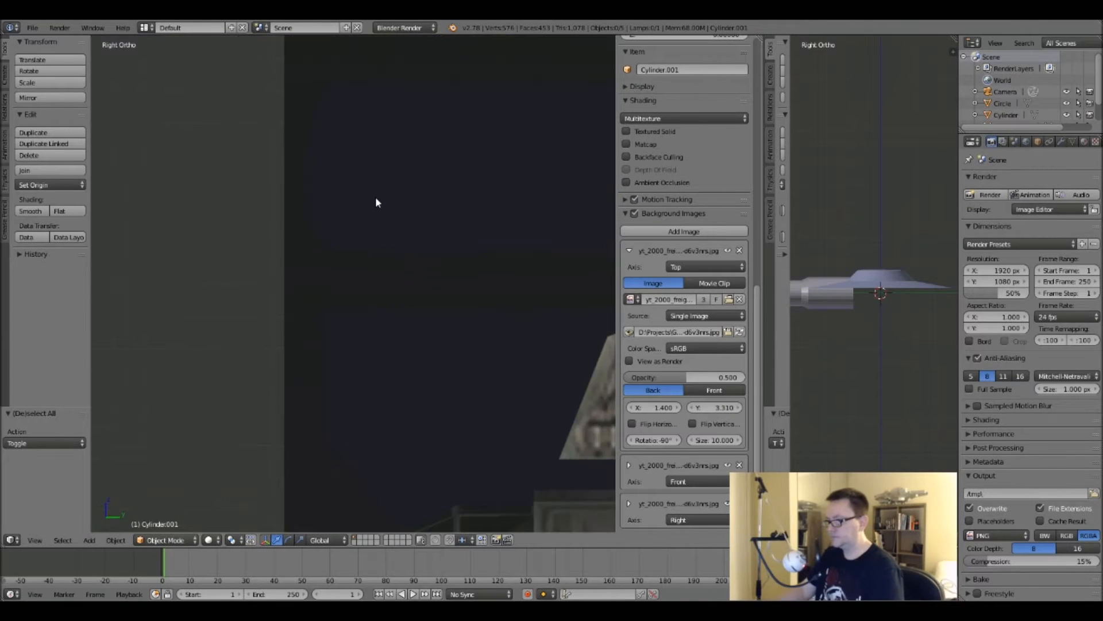
pyautogui.keyDown('shift'); pyautogui.moveTo(454, 324); pyautogui.dragTo(345, 146, button='middle'); pyautogui.keyUp('shift')
pyautogui.keyDown('shift'); pyautogui.moveTo(426, 298); pyautogui.dragTo(353, 247, button='middle'); pyautogui.keyUp('shift')
pyautogui.moveTo(328, 216); pyautogui.dragTo(364, 261, button='middle')
pyautogui.press('KP_7')
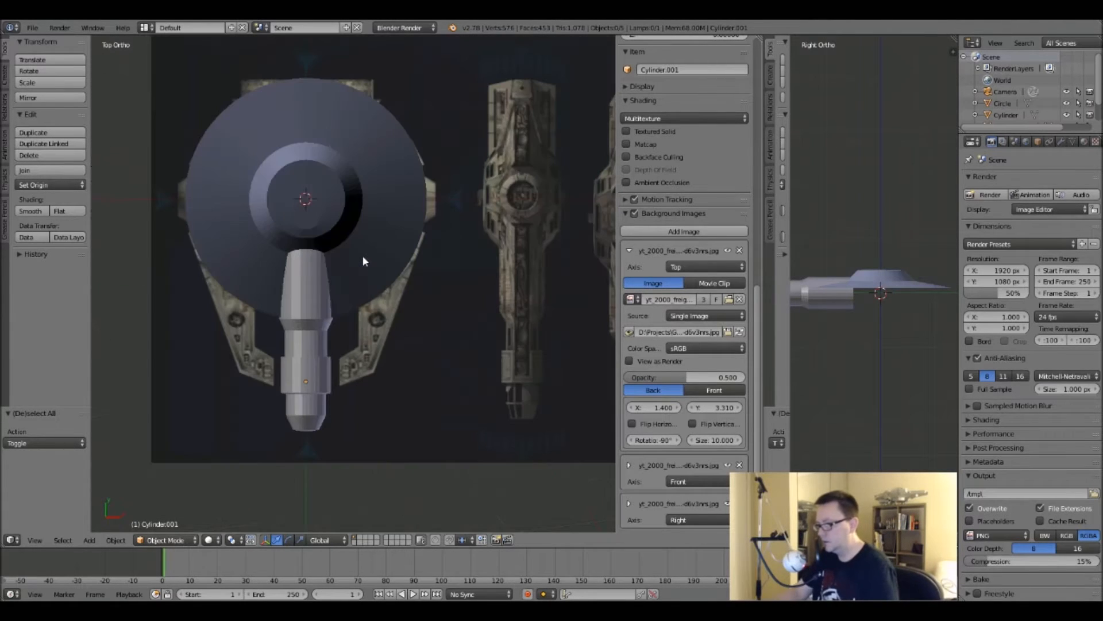
# Duplicate the cockpit cylinder in place and rotate the copy -90° in top view so its nose points along positive X.
pyautogui.press('z')
pyautogui.scroll(4, 296, 283)
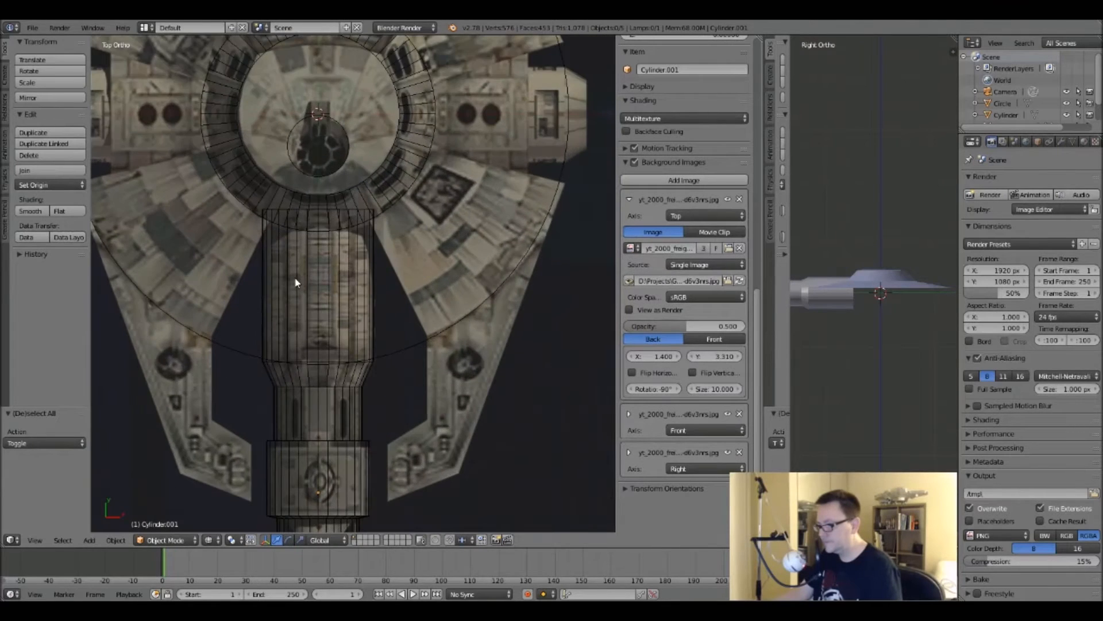
pyautogui.scroll(-2, 301, 298)
pyautogui.keyDown('shift'); pyautogui.moveTo(306, 256); pyautogui.dragTo(265, 308, button='middle'); pyautogui.keyUp('shift')
pyautogui.scroll(-1, 265, 309)
pyautogui.rightClick(258, 471)
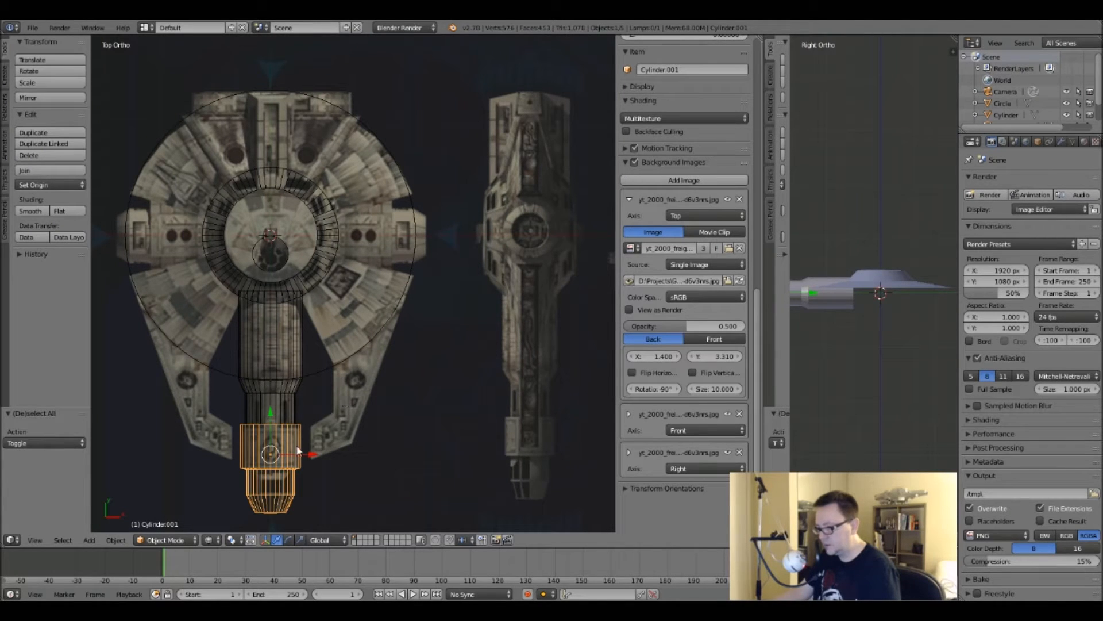
pyautogui.hotkey('shift', 'd')
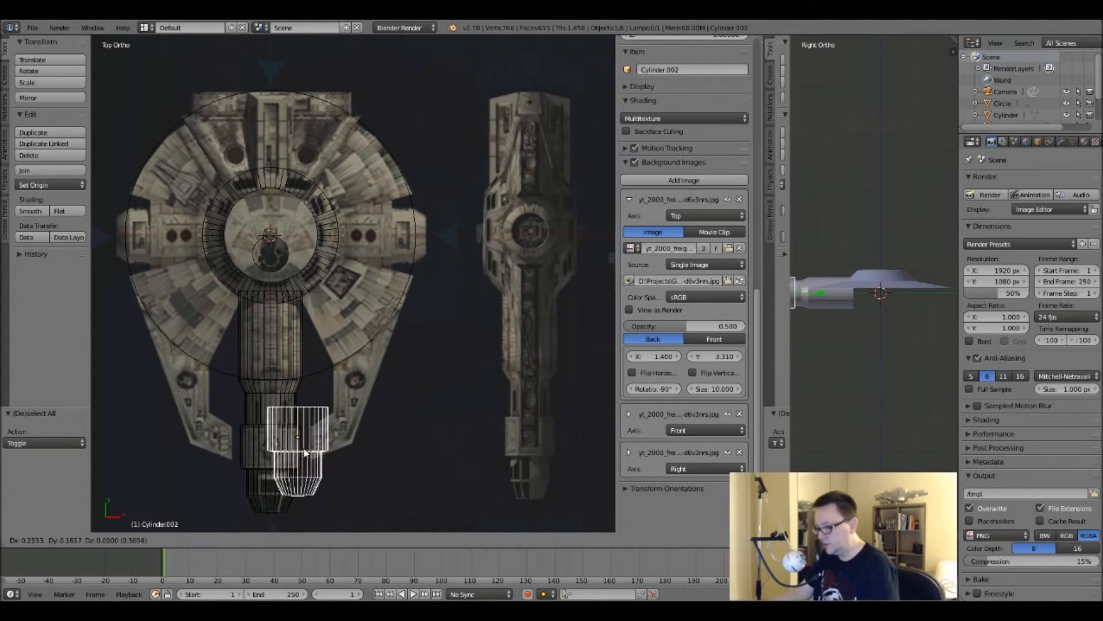
pyautogui.rightClick(411, 239)
pyautogui.press('r')
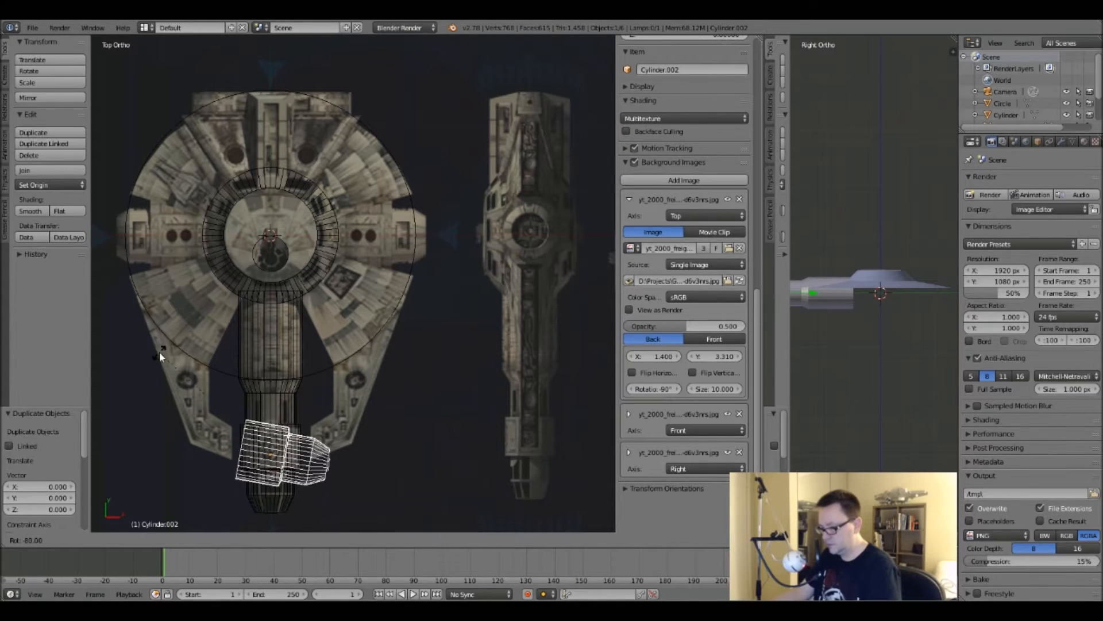
pyautogui.click(157, 378)
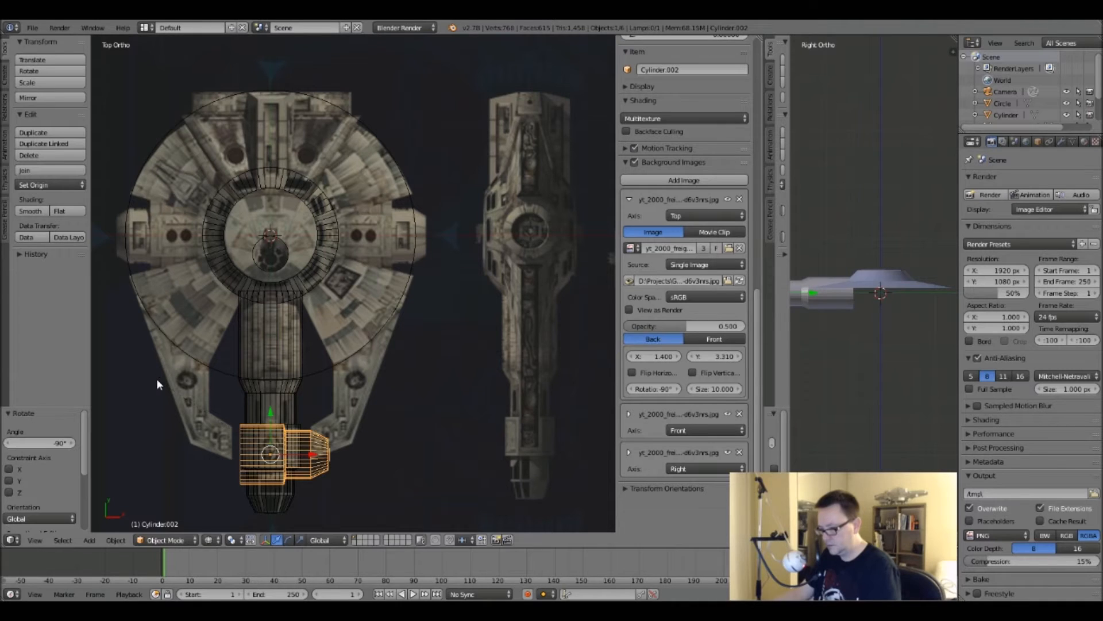
# Move the rotated copy about 0.975 along X and 2.048 along Y onto the side docking port and fine-tune its placement.
pyautogui.press('g')
pyautogui.click(358, 285)
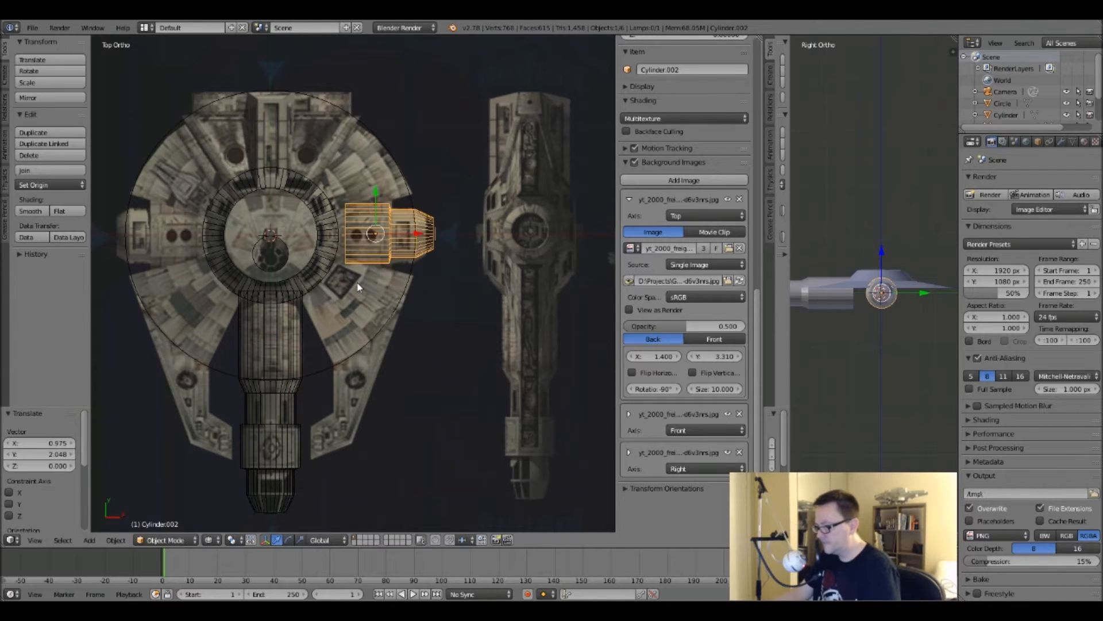
pyautogui.scroll(6, 395, 253)
pyautogui.press('g')
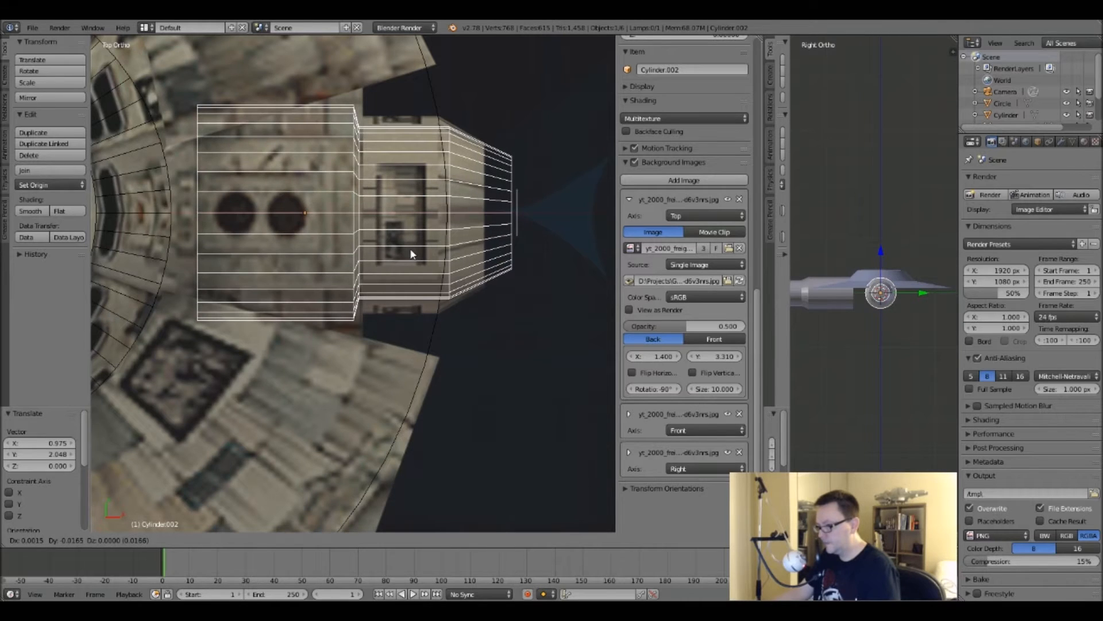
pyautogui.click(449, 248)
# Scale the copy up uniformly to the docking port's width and move it about -0.092 along X and -0.005 along Y.
pyautogui.press('s')
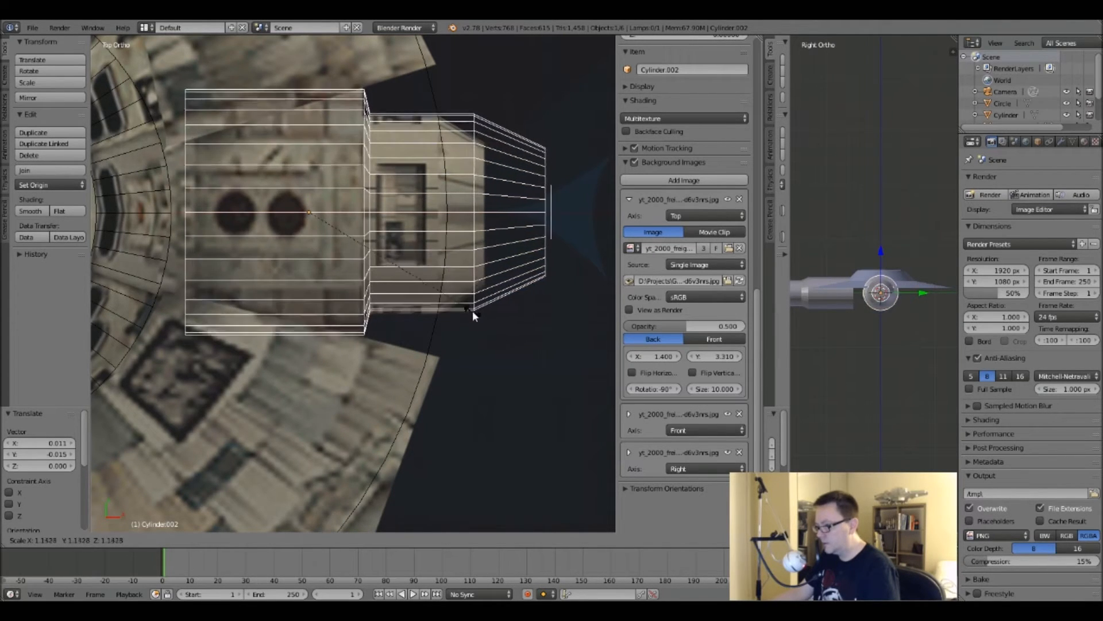
pyautogui.click(474, 311)
pyautogui.press('h')
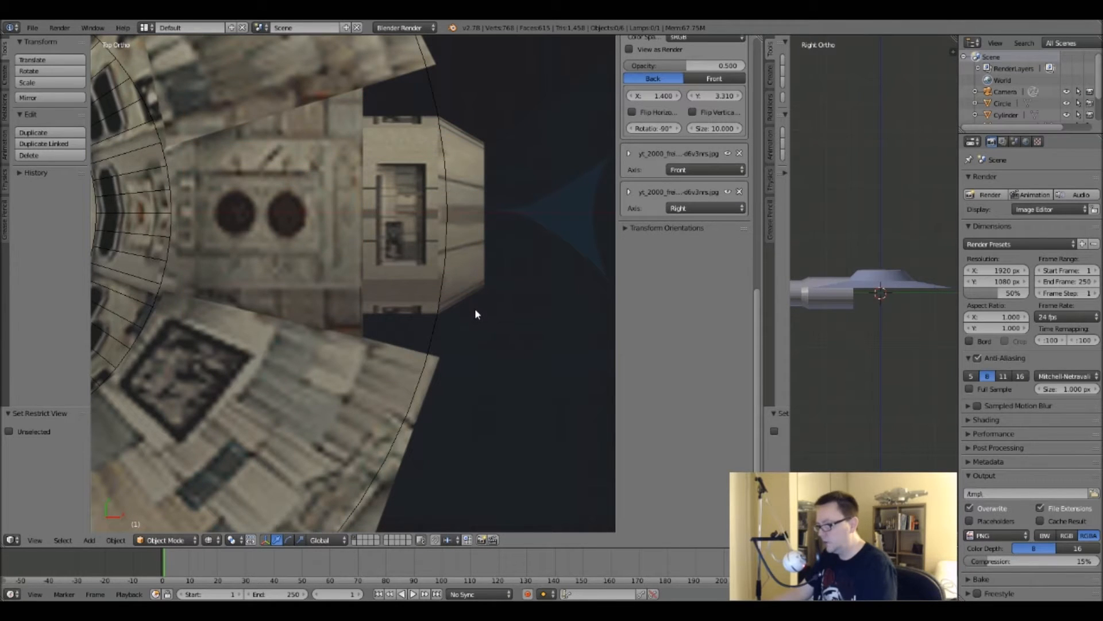
pyautogui.hotkey('alt', 'h')
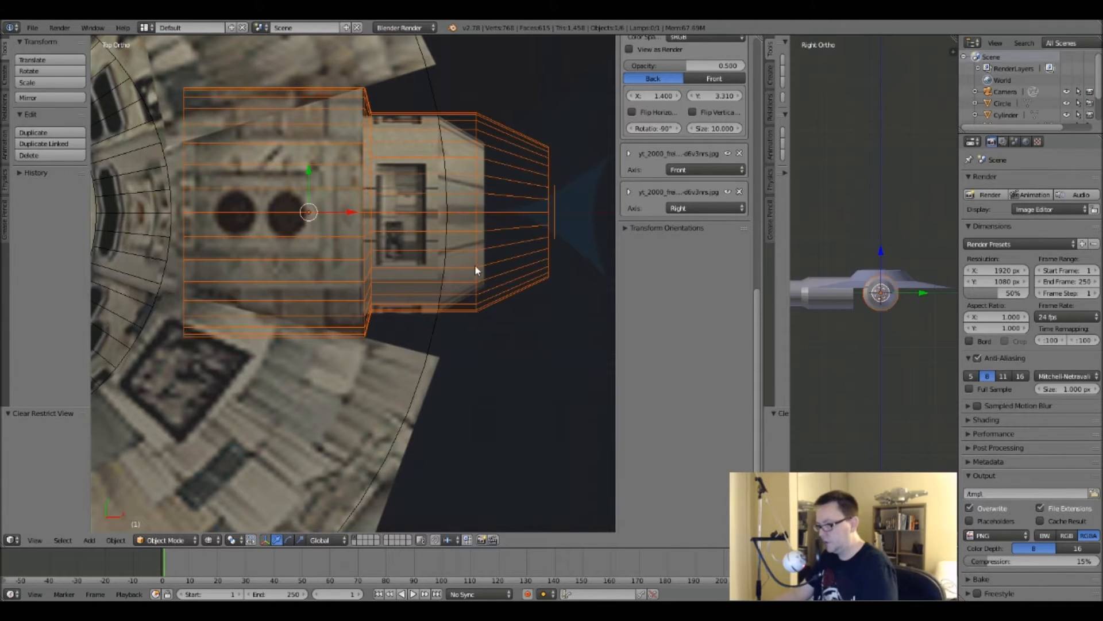
pyautogui.press('g')
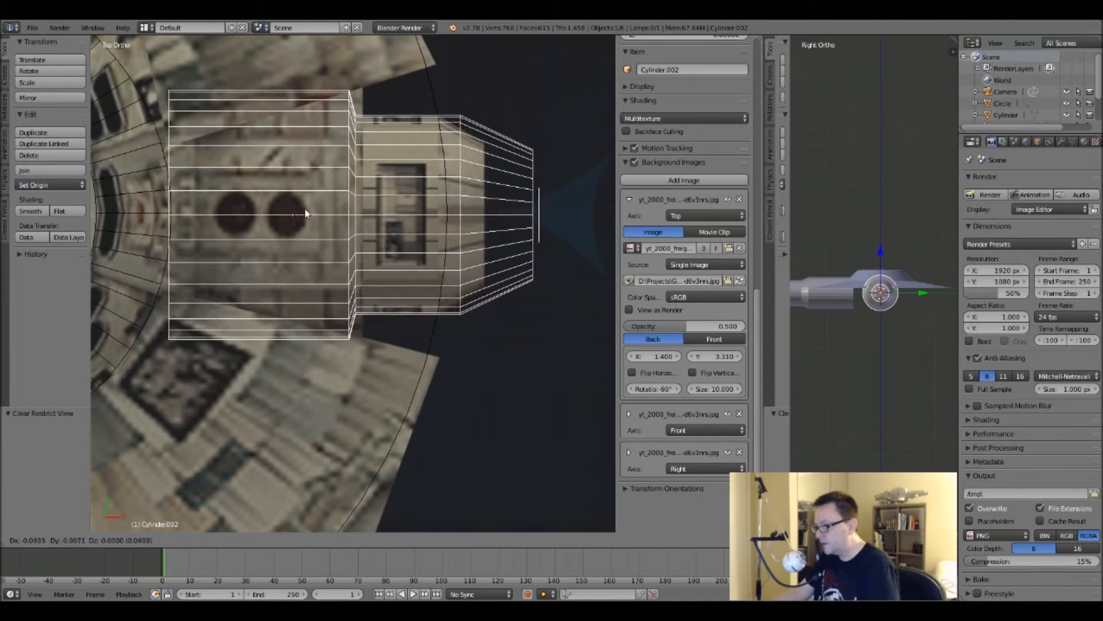
pyautogui.click(104, 199)
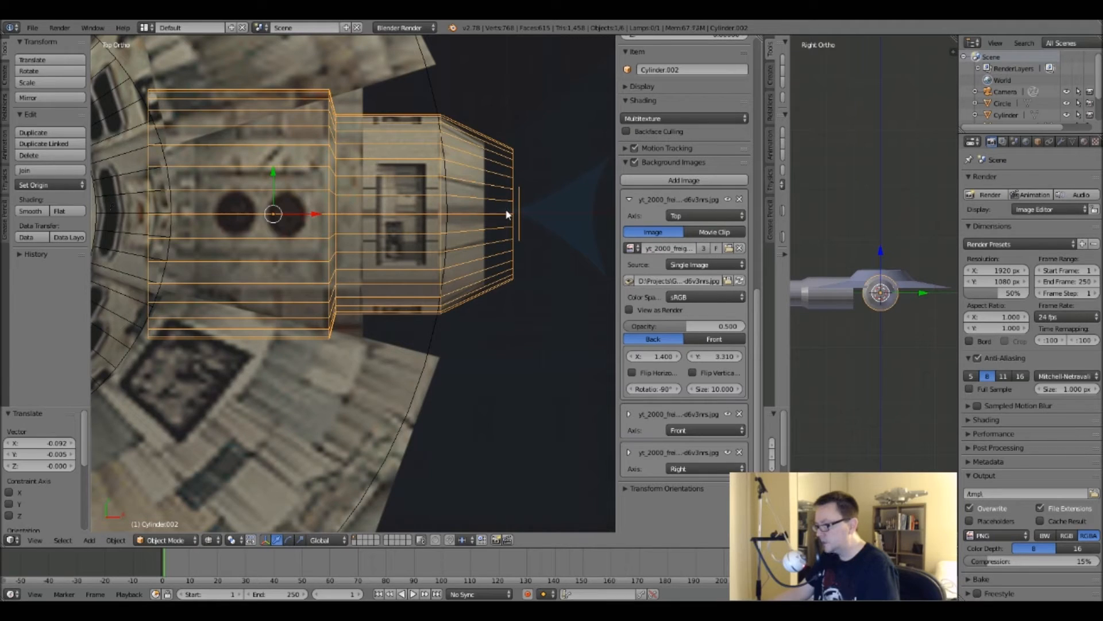
# Move the copy's nose vertices about -0.075 along X to the port's outer edge and scale them to about 1.092.
pyautogui.press('Tab')
pyautogui.press('a')
pyautogui.press('b')
pyautogui.moveTo(480, 90); pyautogui.dragTo(567, 353)
pyautogui.press('g')
pyautogui.press('x')
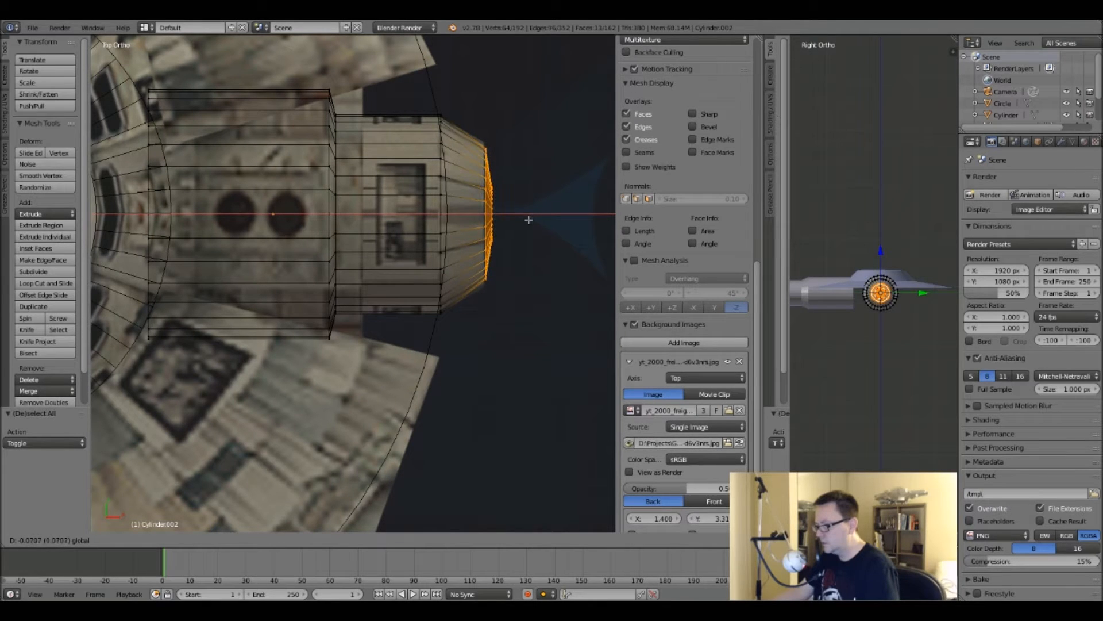
pyautogui.click(554, 221)
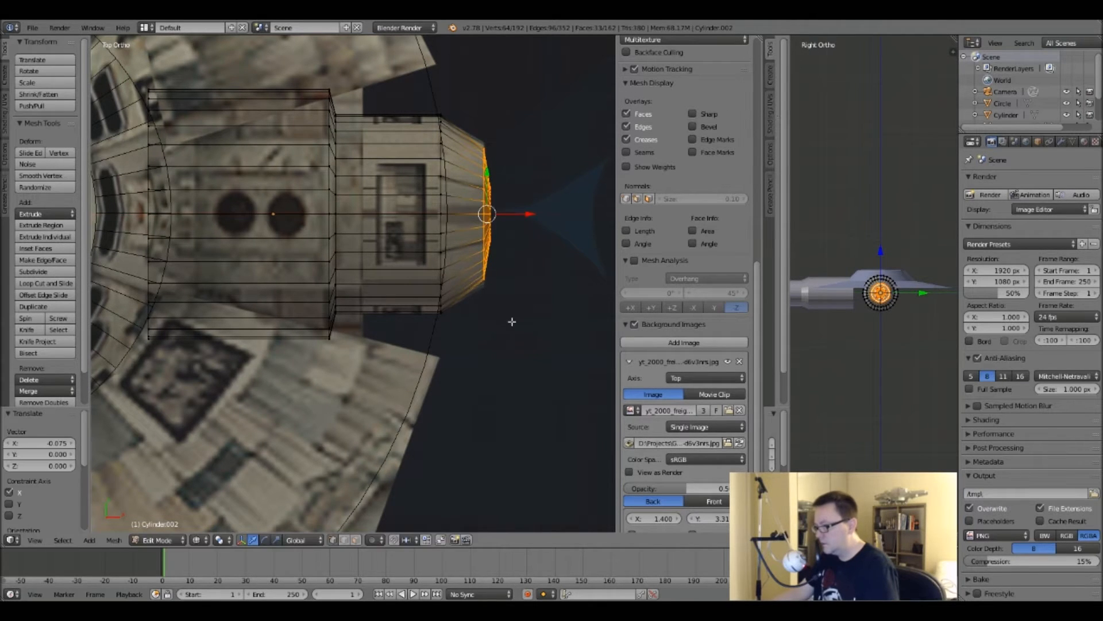
pyautogui.press('s')
pyautogui.click(517, 334)
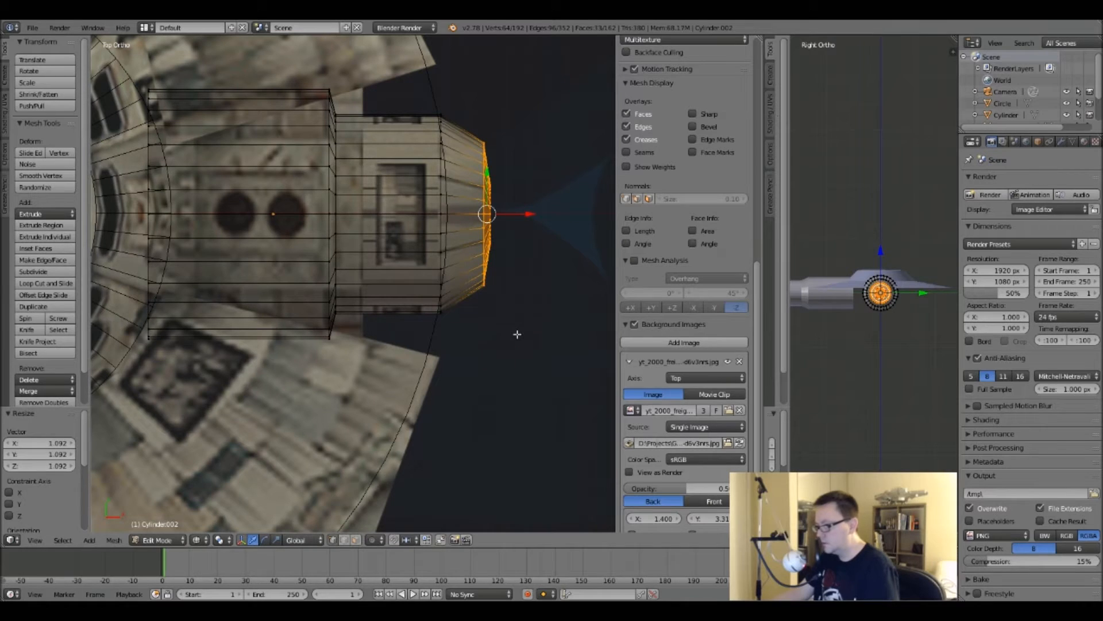
# Delete the vertices of both edge rings of the copy's wide inner section, keeping only the outer port piece.
pyautogui.keyDown('alt'); pyautogui.rightClick(329, 160); pyautogui.keyUp('alt')
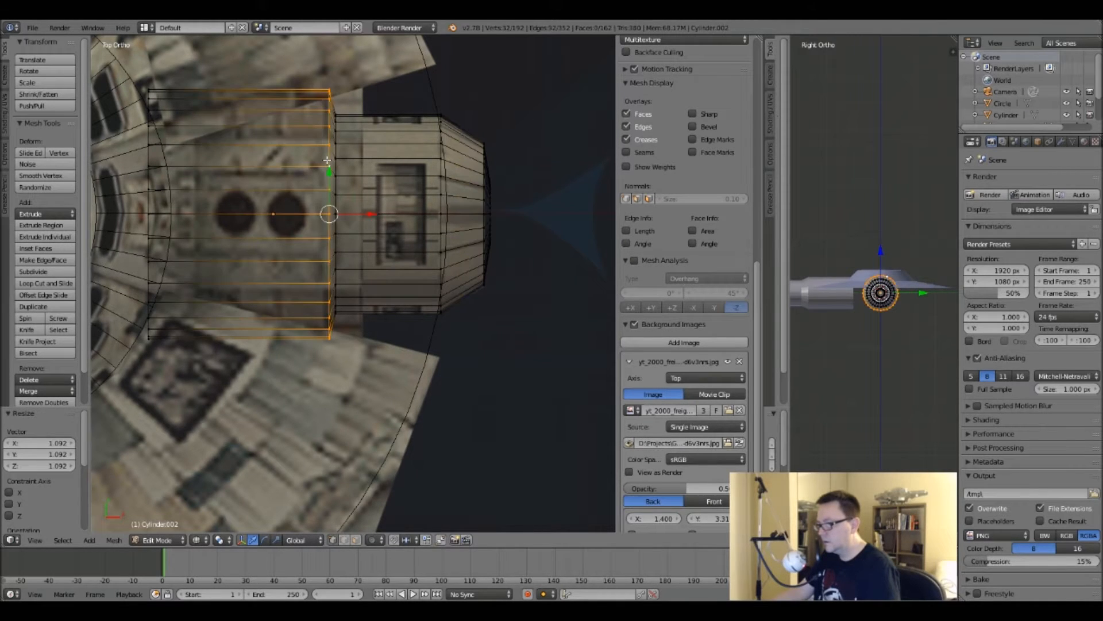
pyautogui.keyDown('alt'); pyautogui.keyDown('shift'); pyautogui.rightClick(144, 155); pyautogui.keyUp('shift'); pyautogui.keyUp('alt')
pyautogui.press('x')
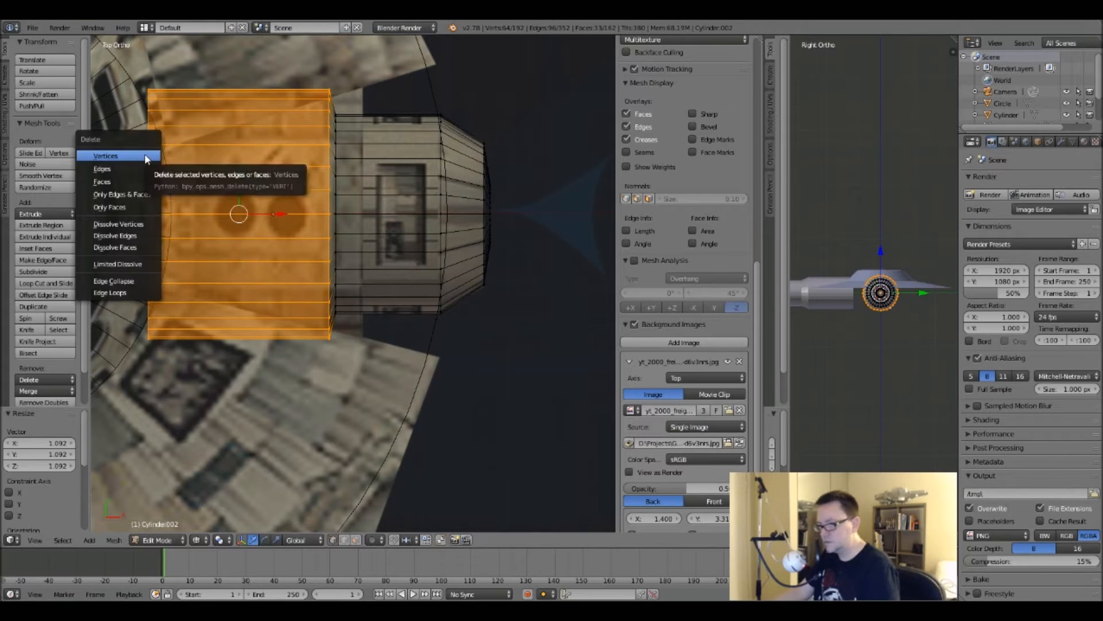
pyautogui.click(105, 156)
pyautogui.scroll(-8, 339, 261)
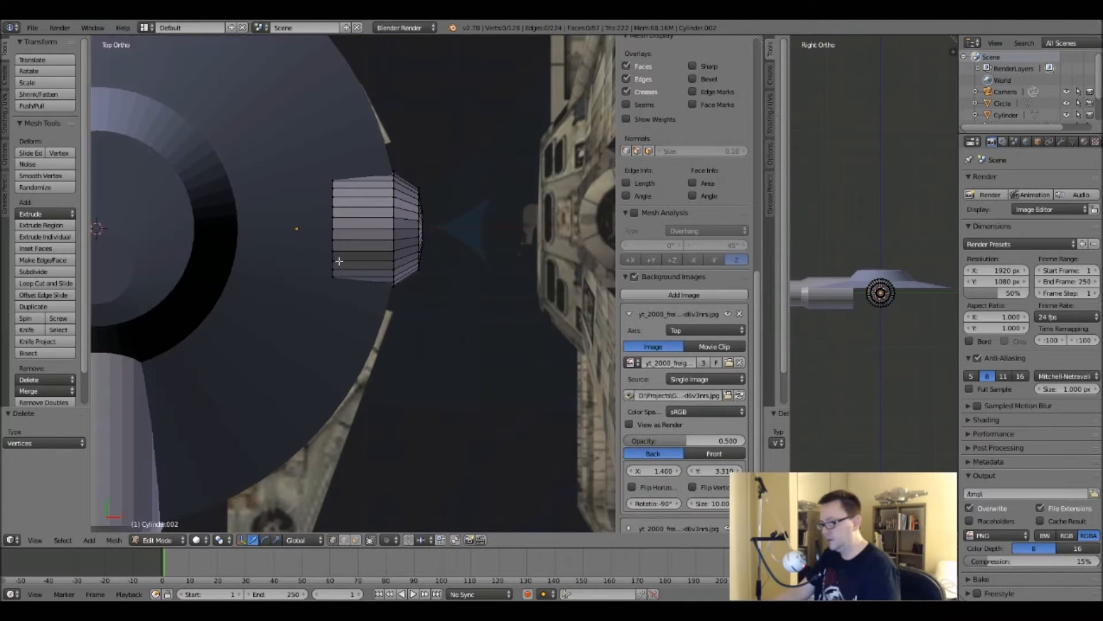
# Examine the trimmed docking port piece against the front reference and from an angled view.
pyautogui.press('Tab')
pyautogui.keyDown('shift'); pyautogui.moveTo(264, 280); pyautogui.dragTo(365, 282, button='middle'); pyautogui.keyUp('shift')
pyautogui.press('Tab')
pyautogui.press('KP_1')
pyautogui.scroll(8, 451, 238)
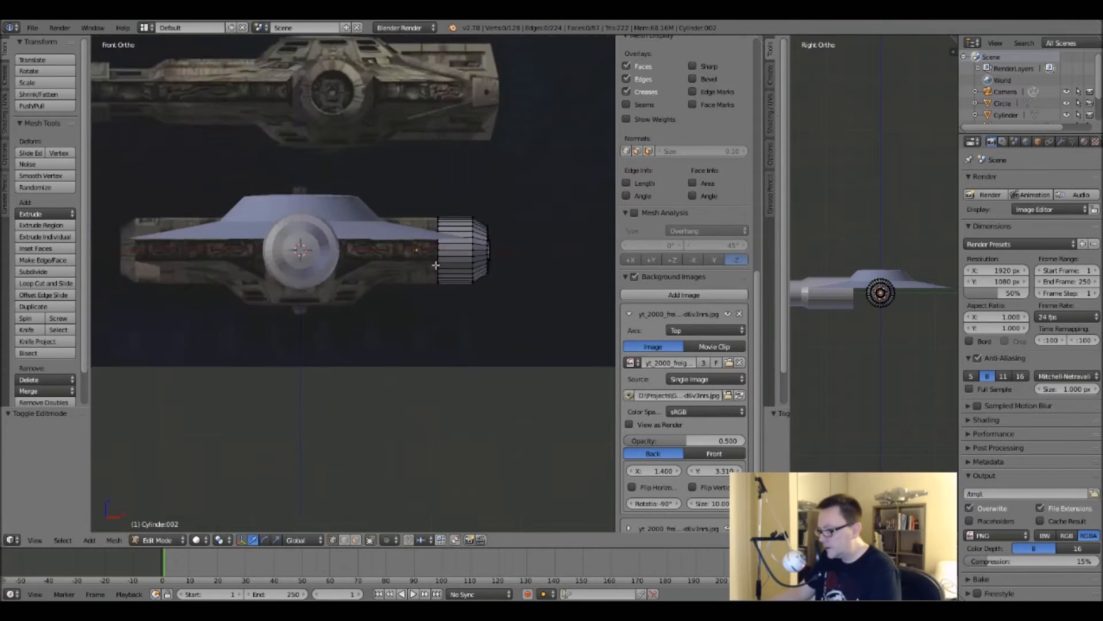
pyautogui.moveTo(436, 265); pyautogui.dragTo(375, 179, button='middle')
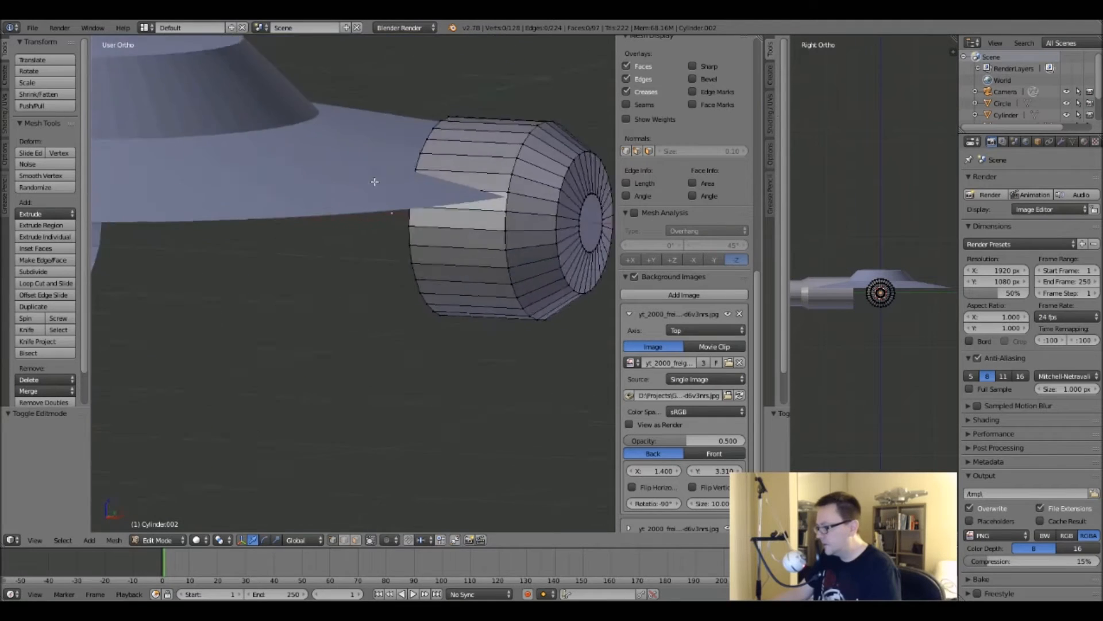
pyautogui.scroll(-7, 397, 195)
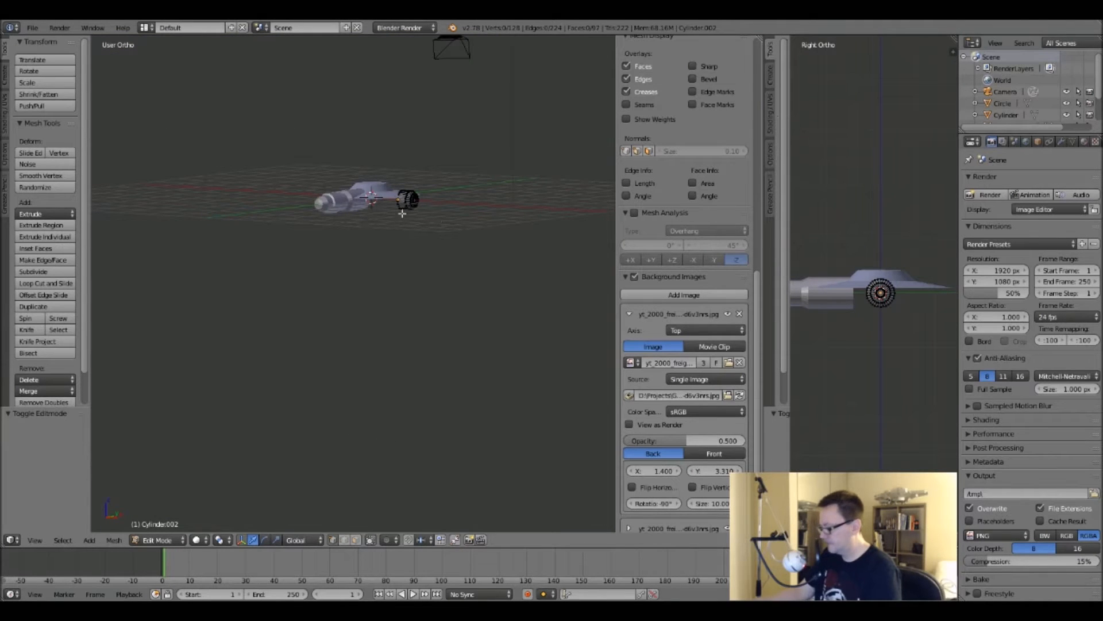
# Examine the docking port's shape and its connection to the hull in the angled freighter picture of the reference sheet.
pyautogui.press('KP_7')
pyautogui.keyDown('shift'); pyautogui.moveTo(415, 73); pyautogui.dragTo(355, 205, button='middle'); pyautogui.keyUp('shift')
pyautogui.scroll(7, 356, 208)
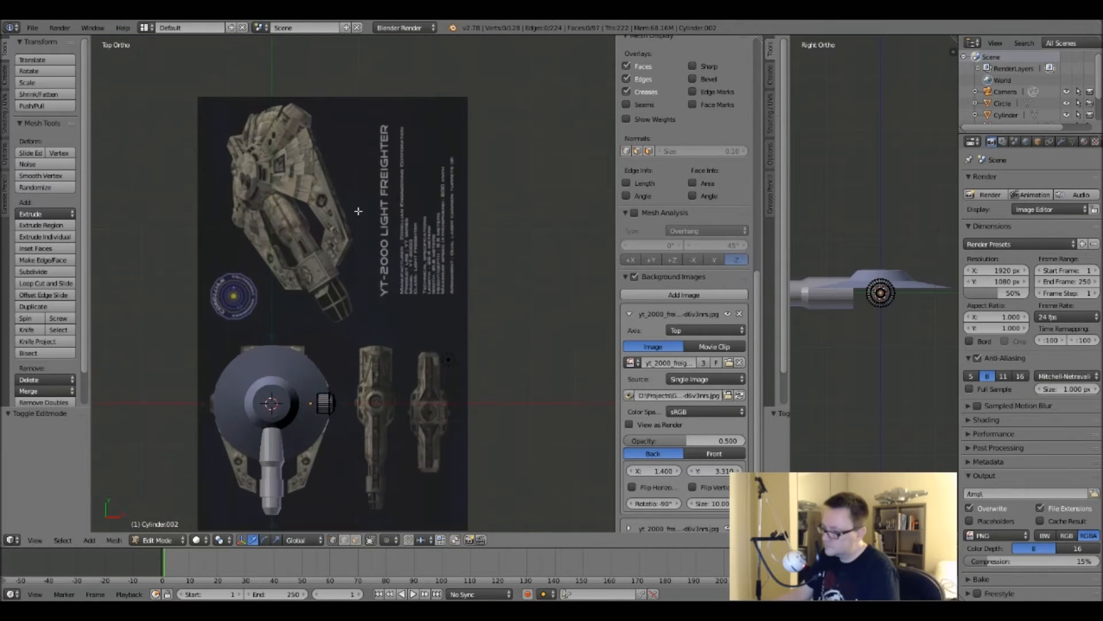
pyautogui.scroll(4, 274, 106)
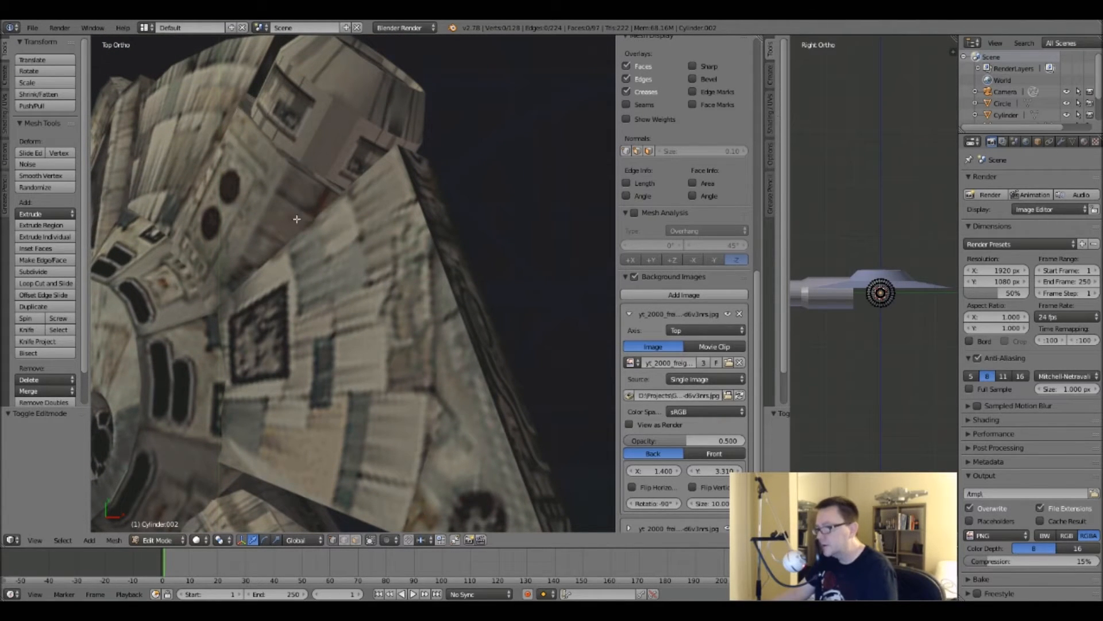
pyautogui.scroll(-6, 317, 222)
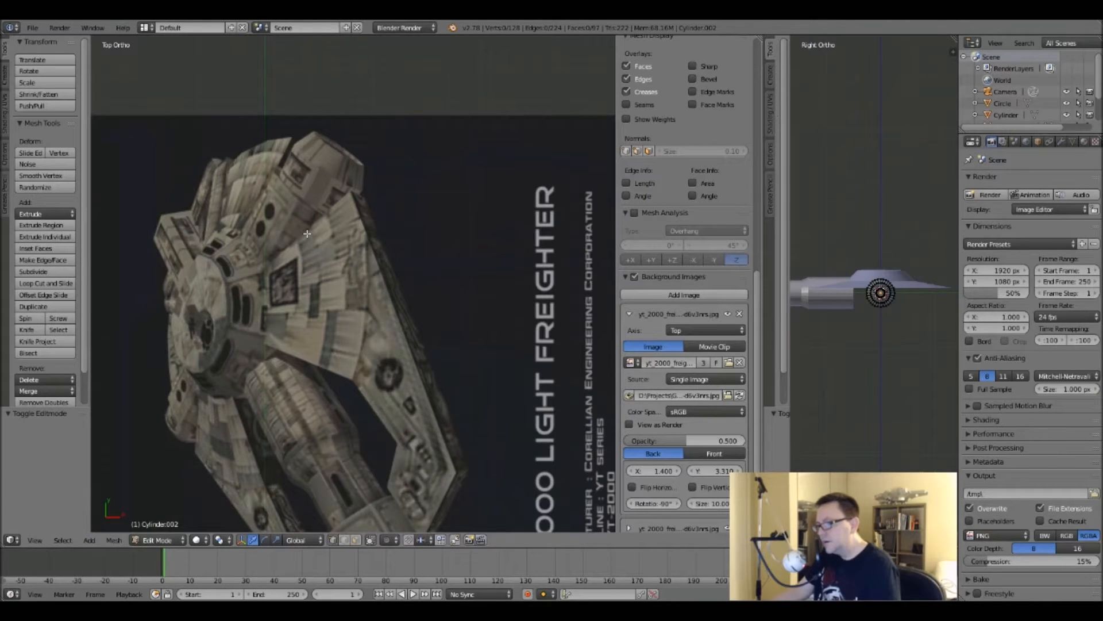
pyautogui.scroll(6, 293, 181)
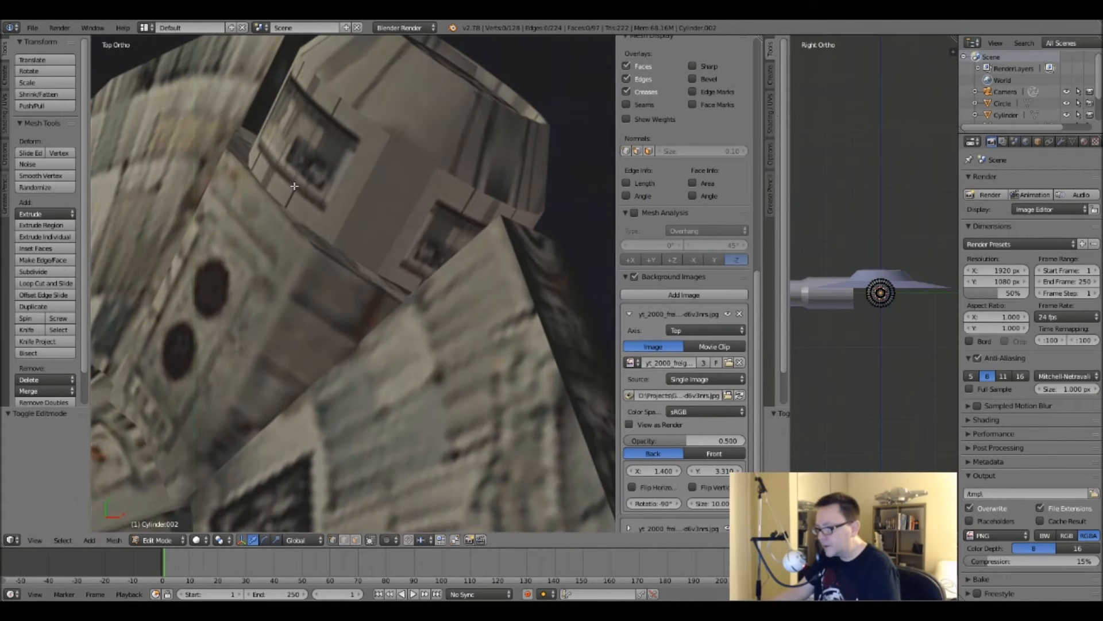
pyautogui.scroll(-10, 218, 160)
pyautogui.keyDown('shift'); pyautogui.moveTo(229, 335); pyautogui.dragTo(265, 246, button='middle'); pyautogui.keyUp('shift')
# Show the model as wireframe over the side and top references, leave mesh editing and deselect the port piece.
pyautogui.press('KP_3')
pyautogui.scroll(4, 294, 162)
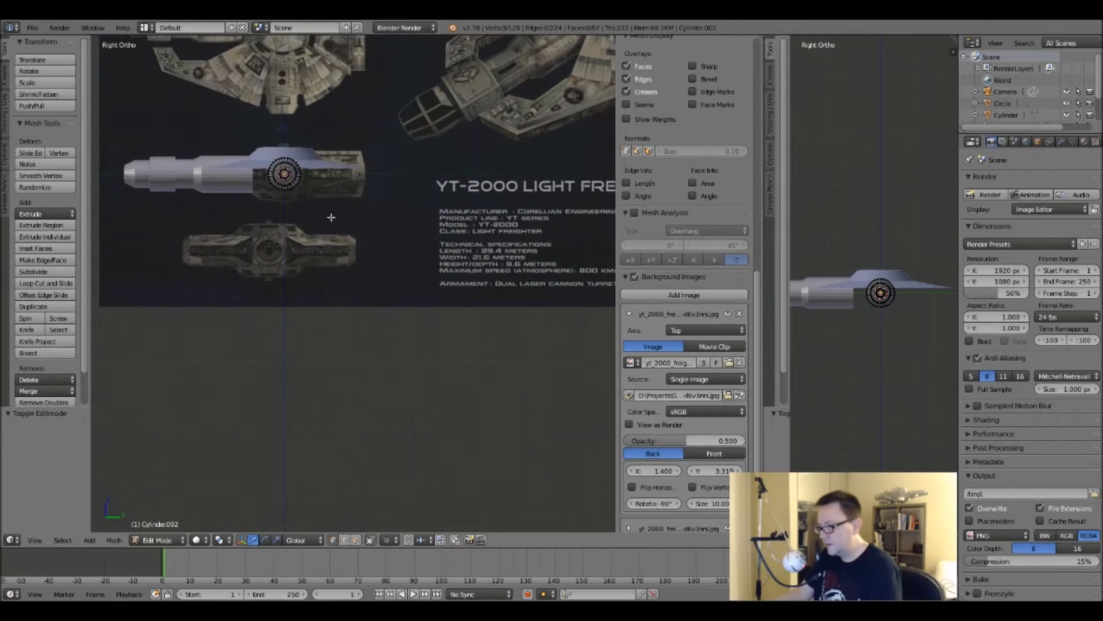
pyautogui.scroll(4, 294, 163)
pyautogui.press('a')
pyautogui.press('a')
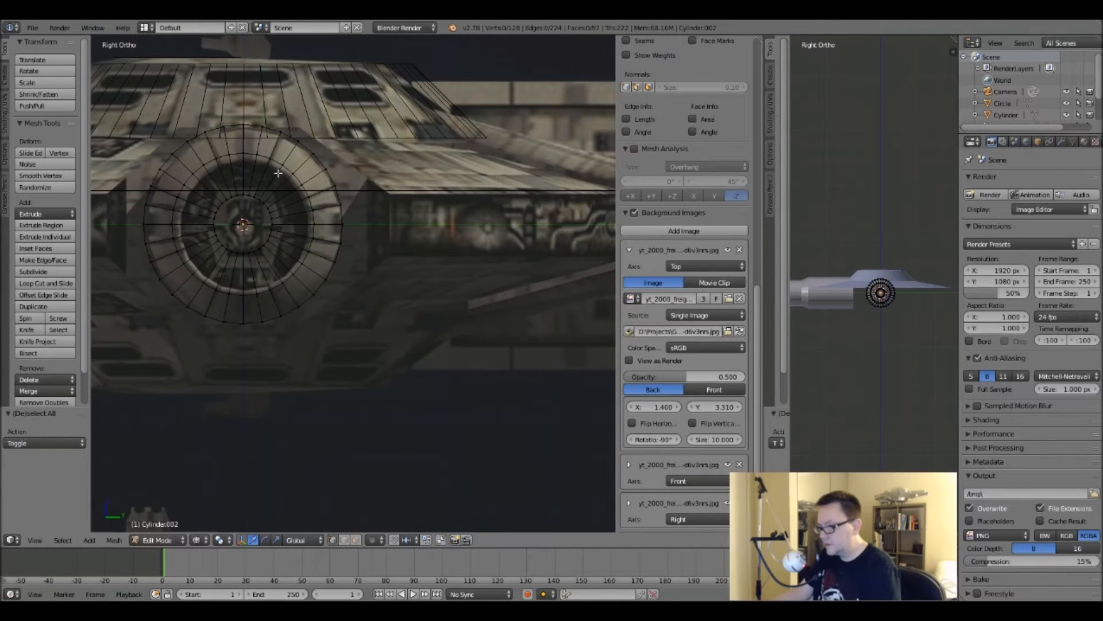
pyautogui.keyDown('shift'); pyautogui.moveTo(278, 172); pyautogui.dragTo(312, 171, button='middle'); pyautogui.keyUp('shift')
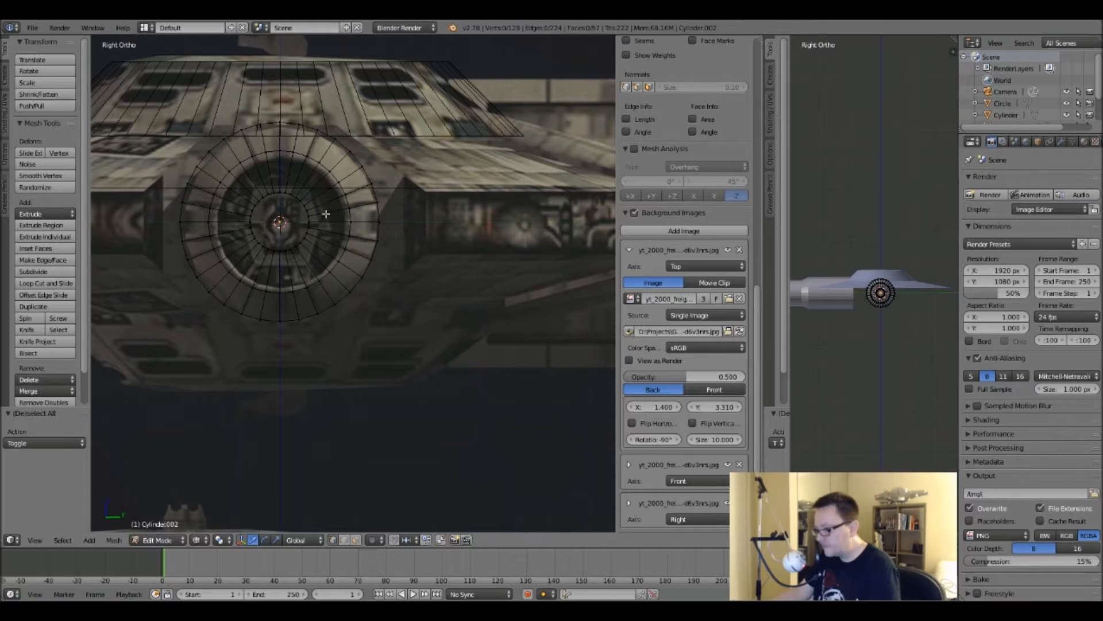
pyautogui.scroll(-5, 267, 139)
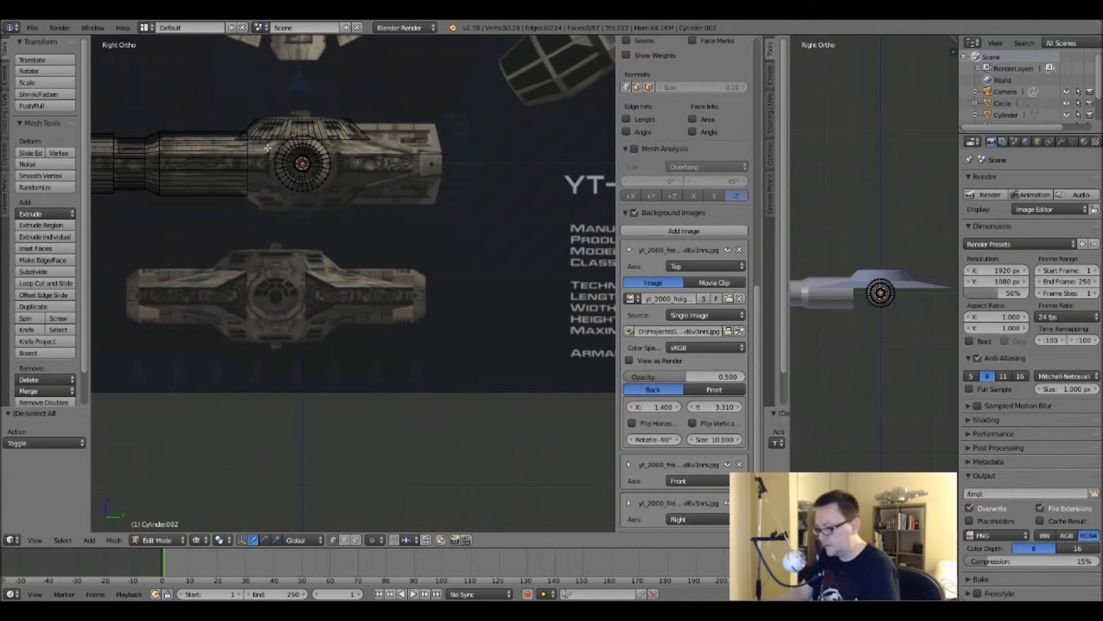
pyautogui.press('KP_7')
pyautogui.keyDown('shift'); pyautogui.moveTo(256, 255); pyautogui.dragTo(351, 160, button='middle'); pyautogui.keyUp('shift')
pyautogui.press('a')
pyautogui.press('Tab')
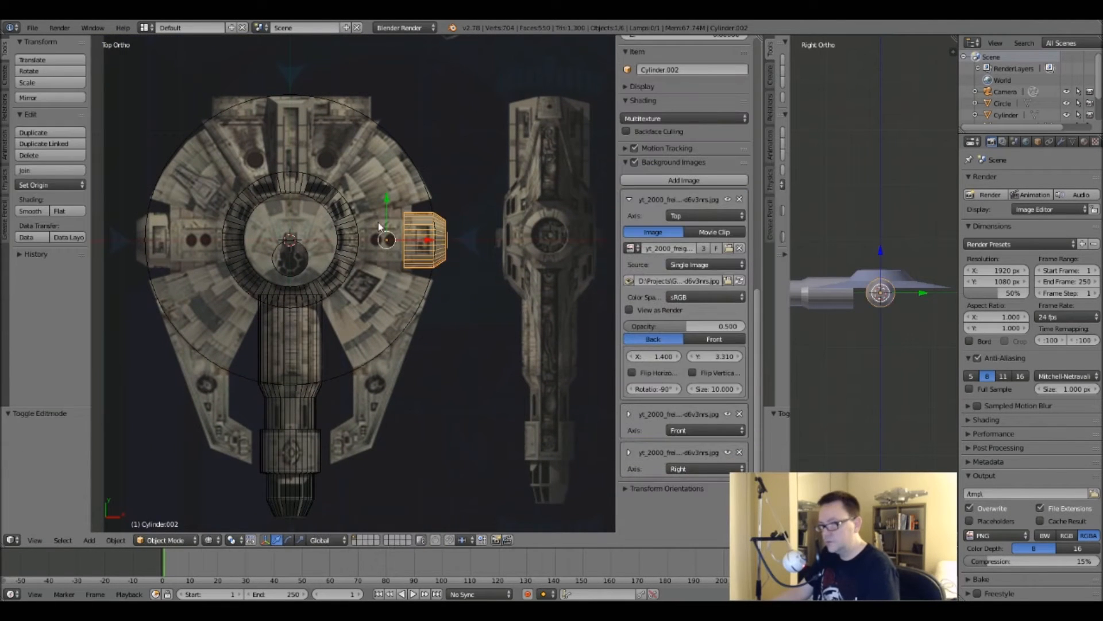
pyautogui.press('a')
pyautogui.scroll(-1, 288, 232)
pyautogui.moveTo(311, 291)
pyautogui.keyDown('shift'); pyautogui.mouseDown(button='middle')
pyautogui.moveTo(345, 251)
pyautogui.moveTo(317, 261)
pyautogui.moveTo(311, 297)
pyautogui.mouseUp(button='middle'); pyautogui.keyUp('shift')
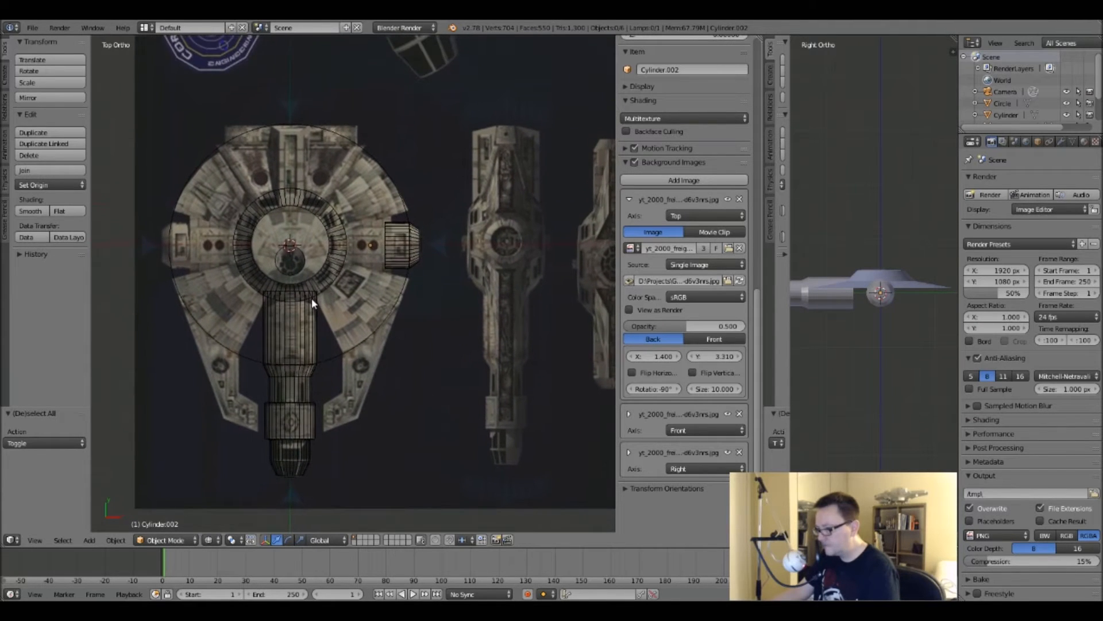
# Examine the housing around the docking port in the top, angled and side reference pictures.
pyautogui.scroll(4, 311, 298)
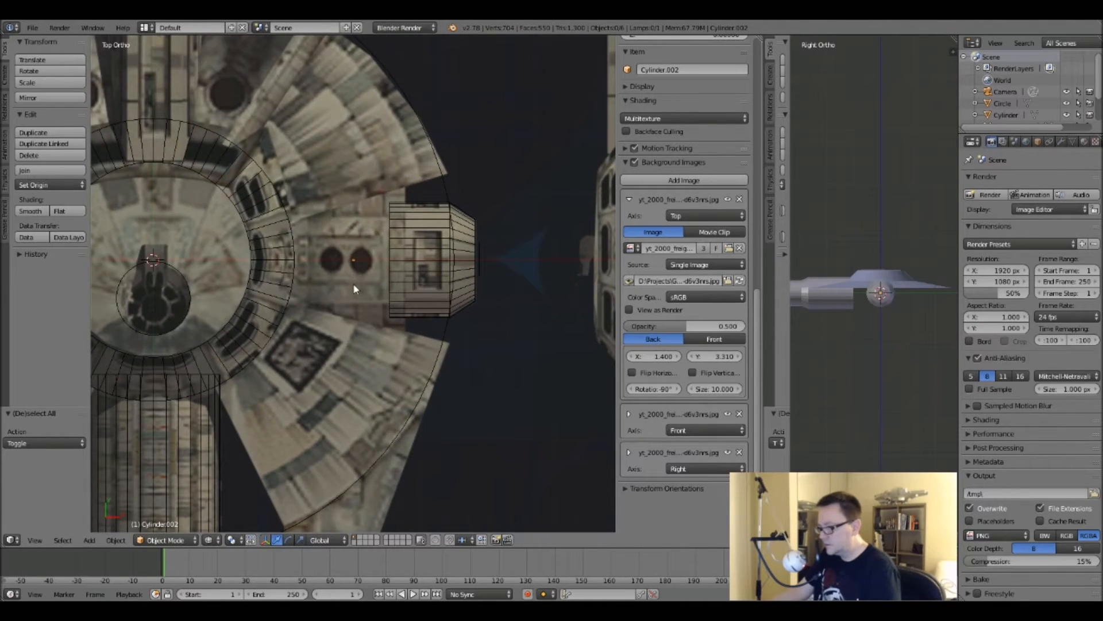
pyautogui.scroll(-6, 495, 253)
pyautogui.keyDown('shift'); pyautogui.moveTo(494, 252); pyautogui.dragTo(460, 264, button='middle'); pyautogui.keyUp('shift')
pyautogui.scroll(6, 459, 257)
pyautogui.keyDown('shift'); pyautogui.moveTo(439, 143); pyautogui.dragTo(365, 270, button='middle'); pyautogui.keyUp('shift')
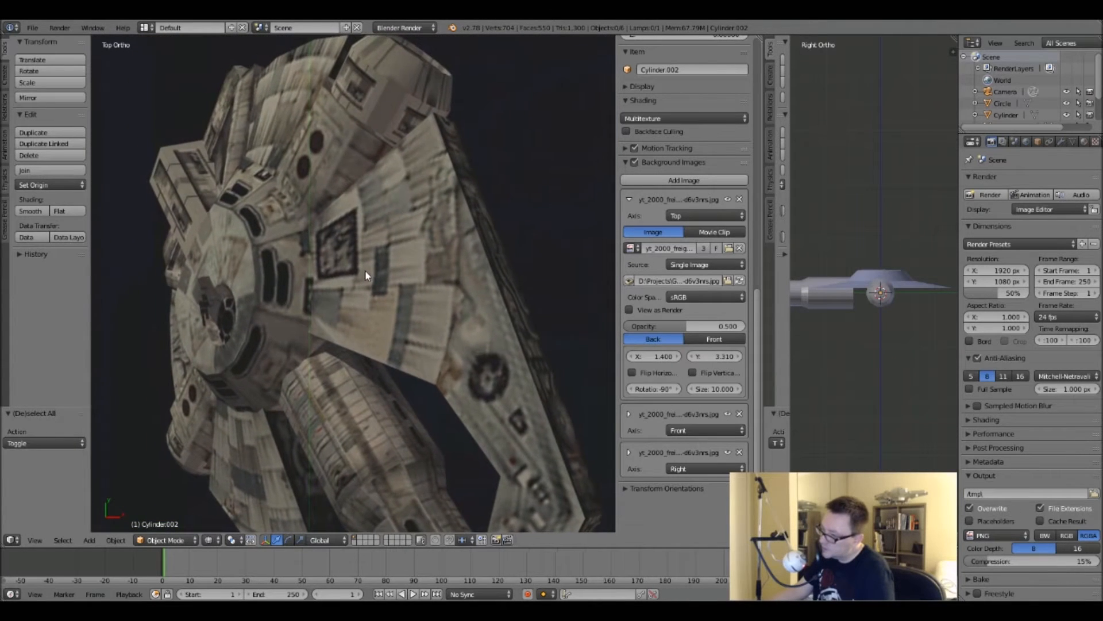
pyautogui.scroll(-6, 364, 270)
pyautogui.keyDown('shift'); pyautogui.moveTo(359, 360); pyautogui.dragTo(363, 215, button='middle'); pyautogui.keyUp('shift')
pyautogui.scroll(6, 377, 254)
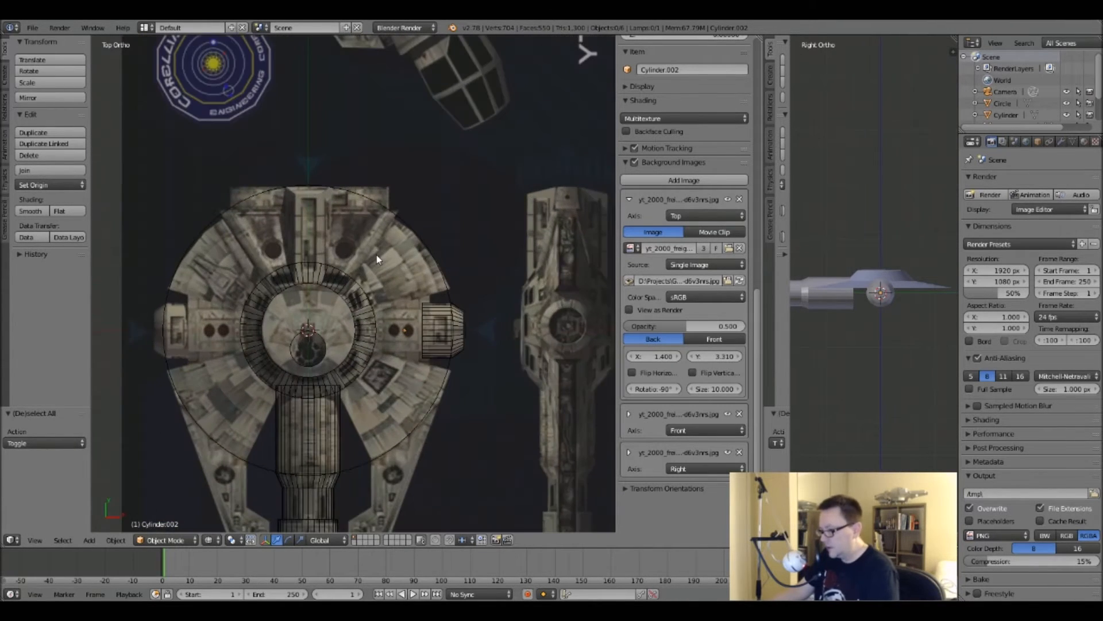
pyautogui.press('KP_3')
pyautogui.scroll(8, 320, 103)
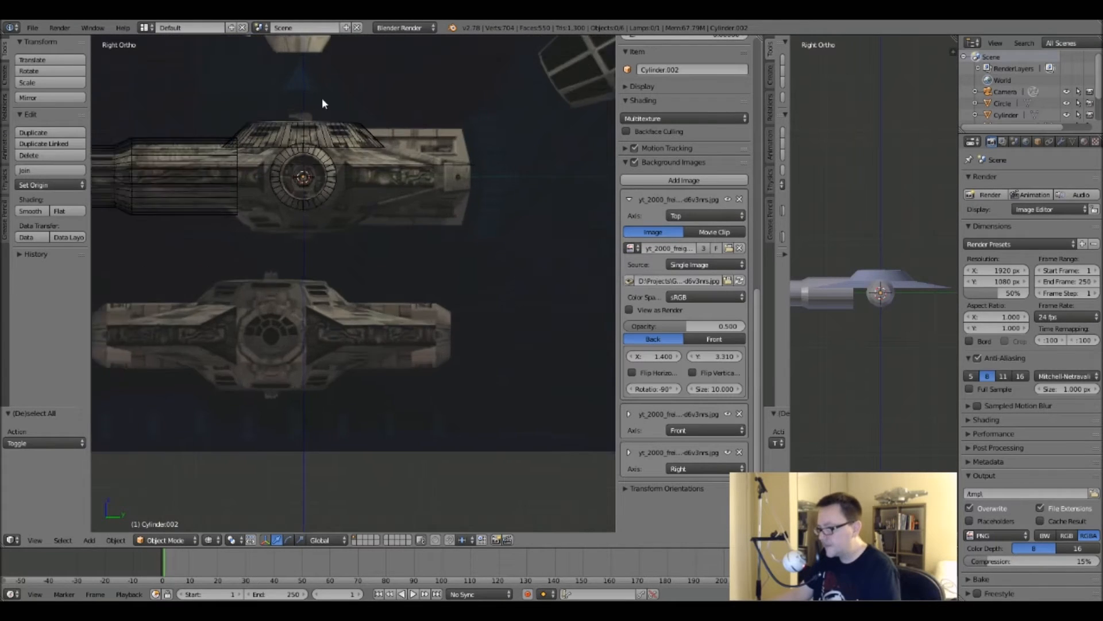
pyautogui.scroll(-6, 296, 271)
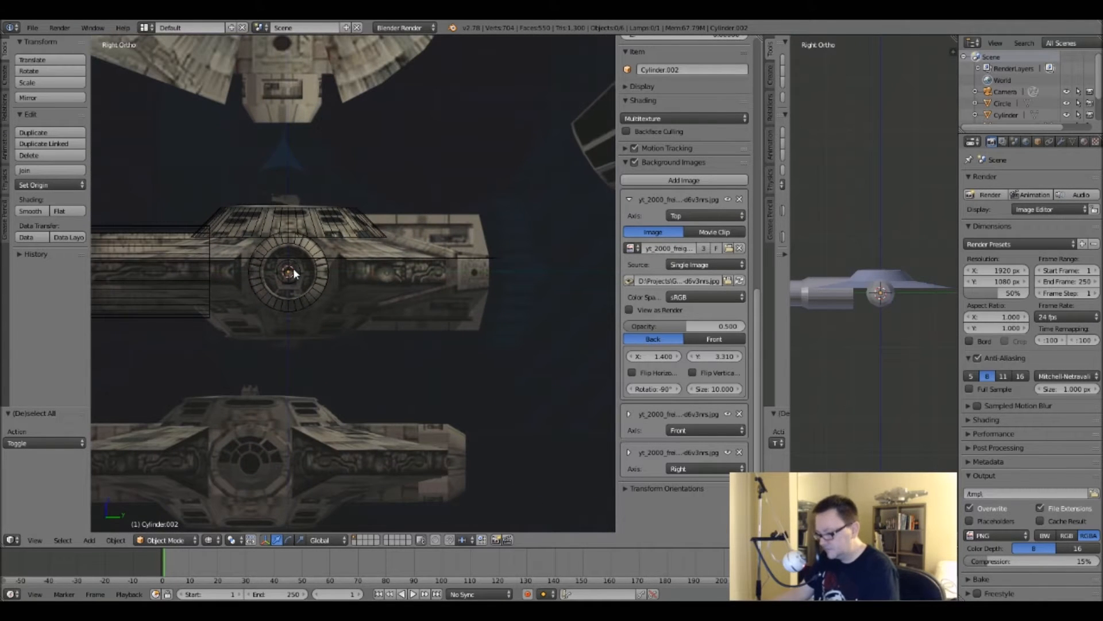
# Add an 8-vertex circle with radius 1.000 at the docking port's centre, aligned to the side view.
pyautogui.hotkey('shift', 'a')
pyautogui.moveTo(293, 268)
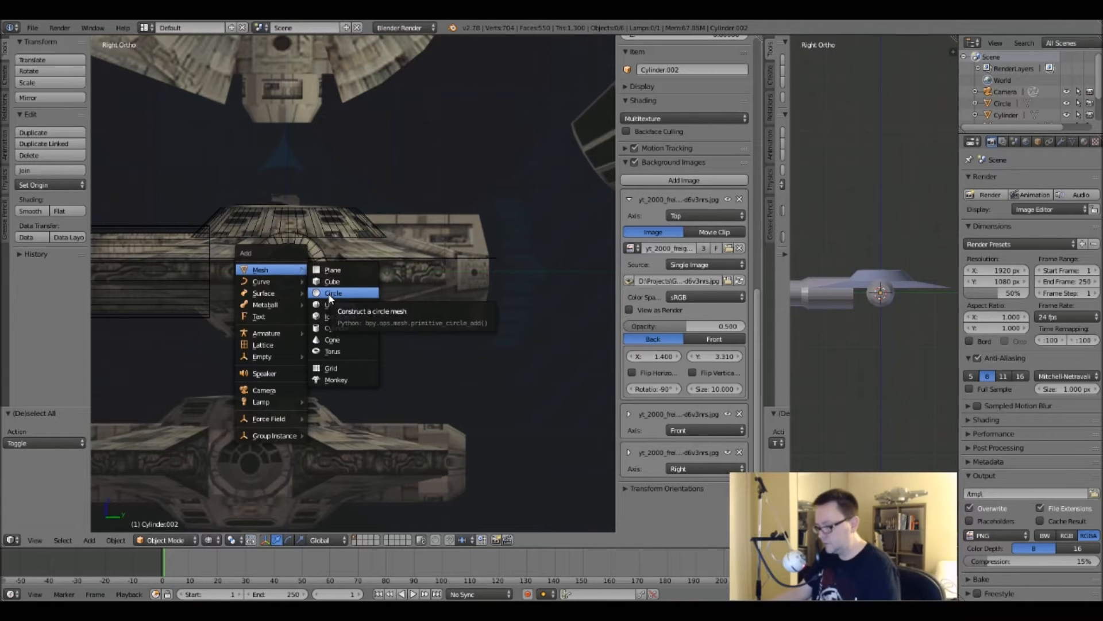
pyautogui.click(331, 294)
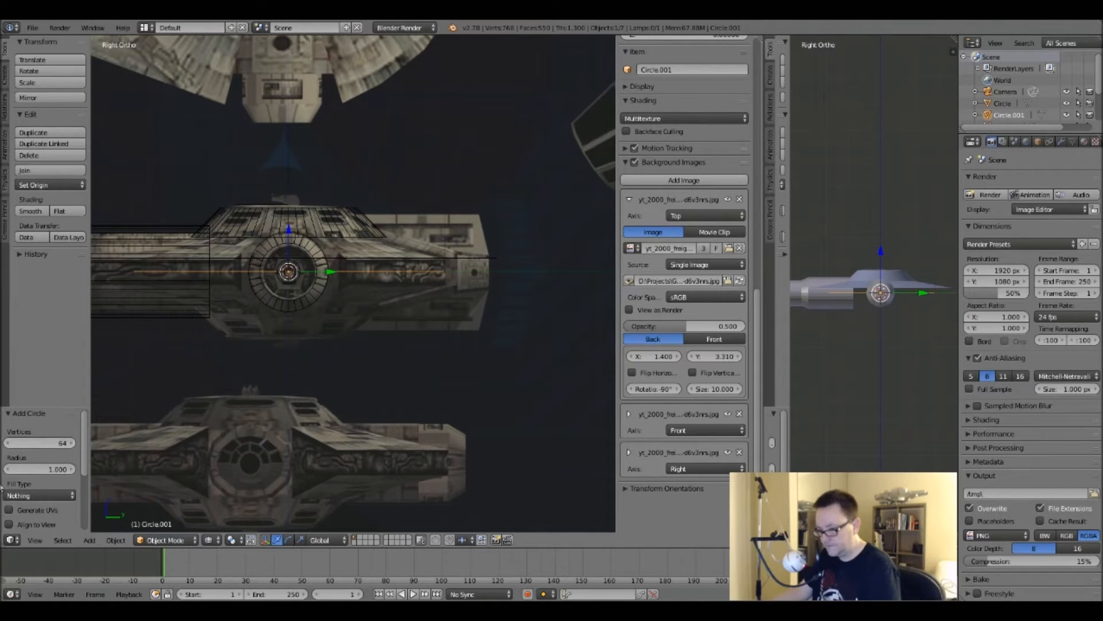
pyautogui.click(9, 524)
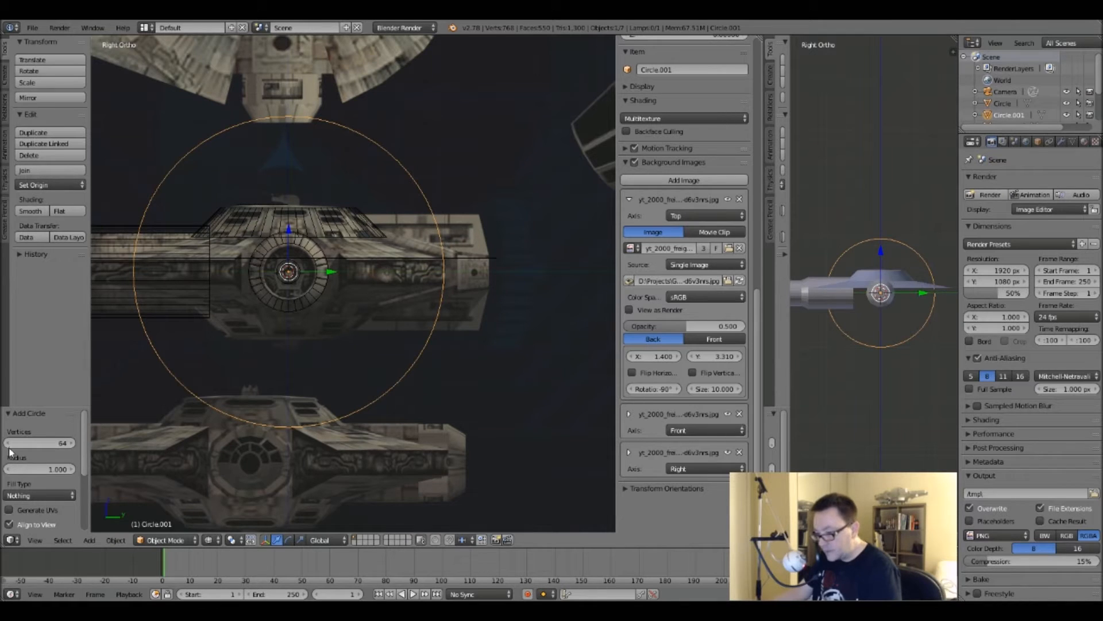
pyautogui.moveTo(20, 442); pyautogui.dragTo(7, 443)
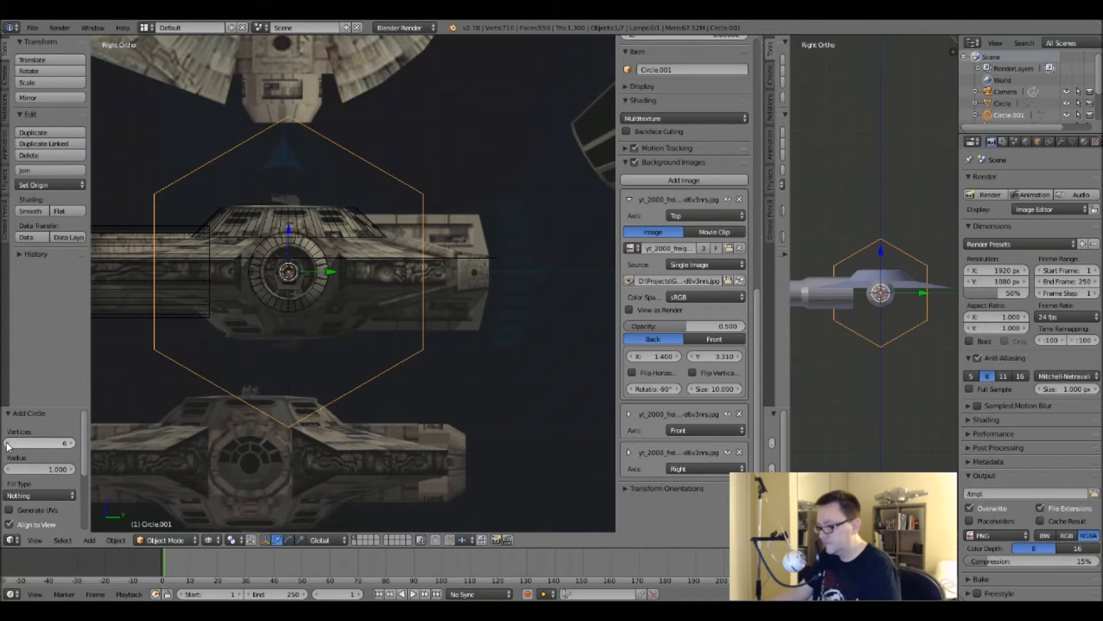
pyautogui.scroll(2, 237, 363)
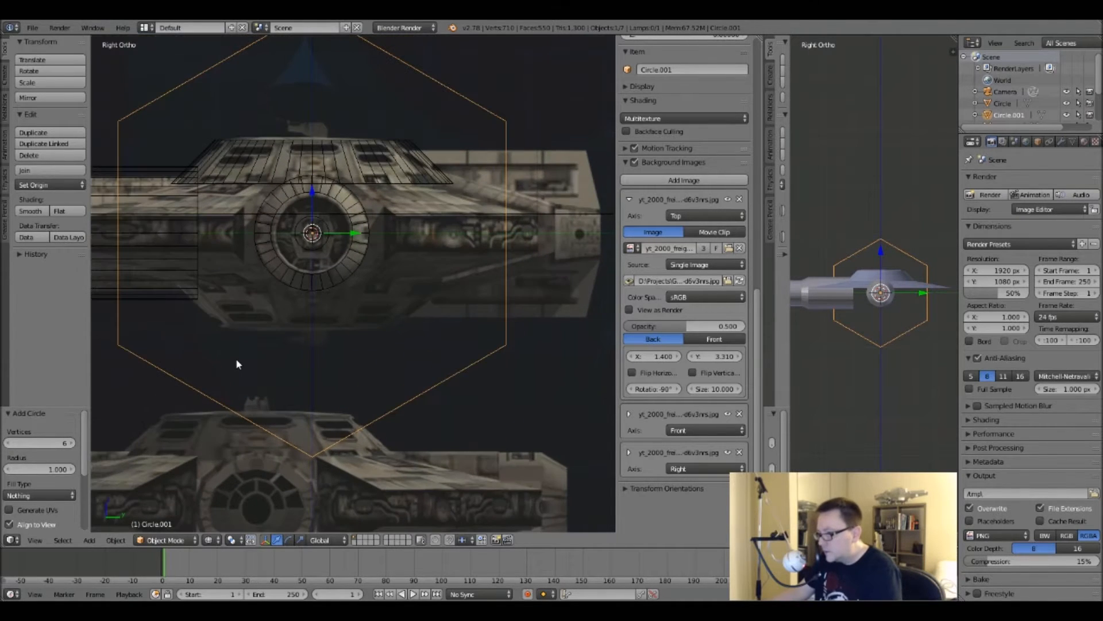
pyautogui.click(71, 443)
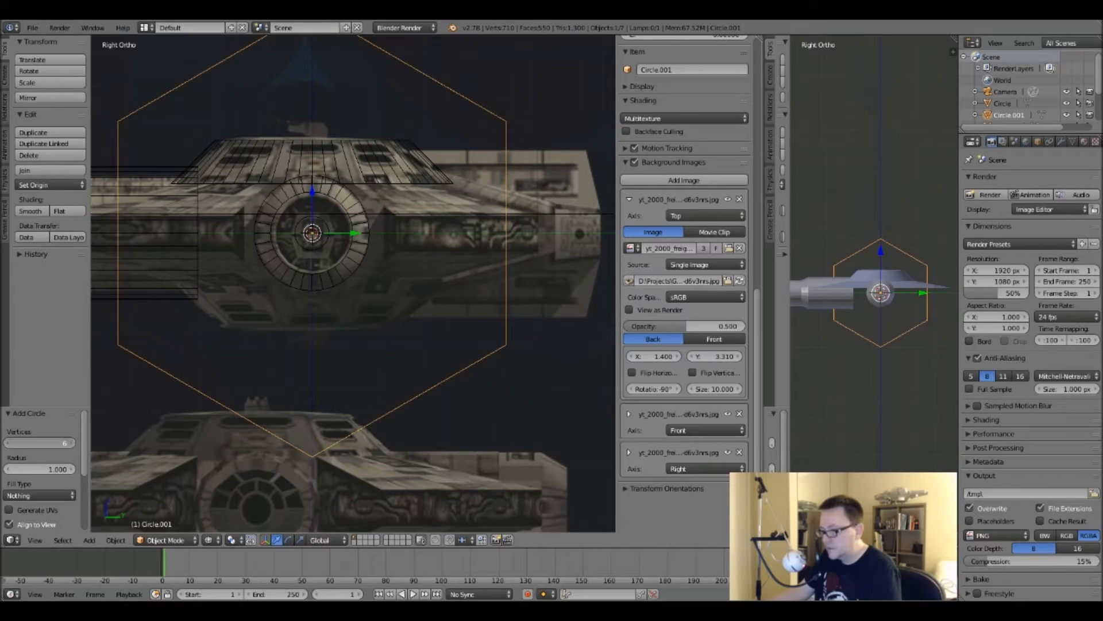
pyautogui.click(72, 443)
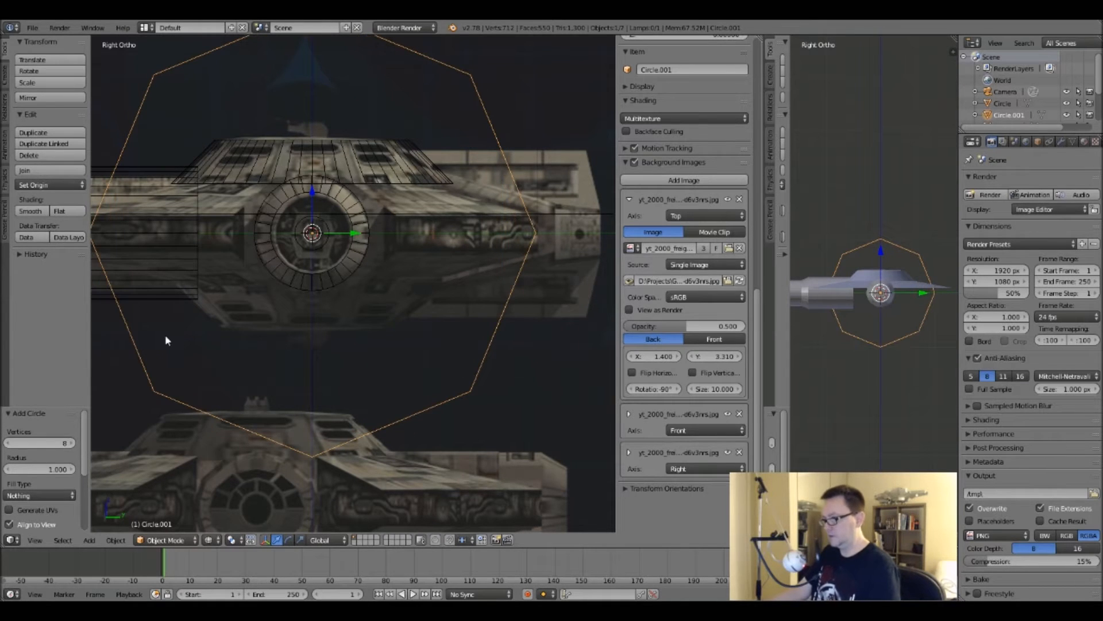
# Rotate the octagon by 22.5° in the side view so its edges lie horizontal and vertical.
pyautogui.press('r')
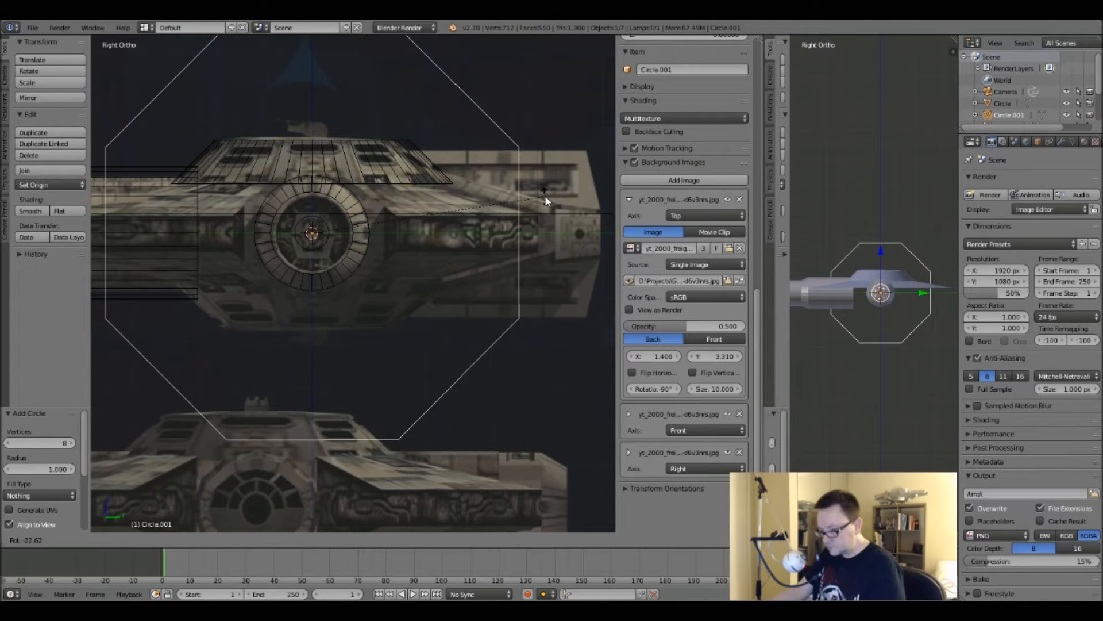
pyautogui.rightClick(545, 195)
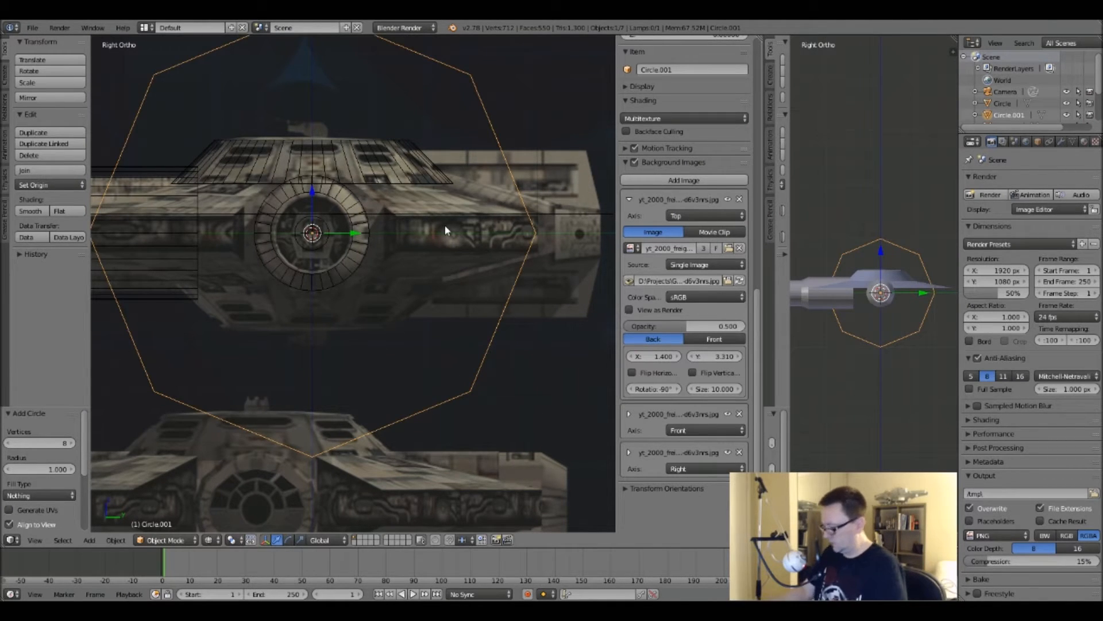
pyautogui.write('r22.5')
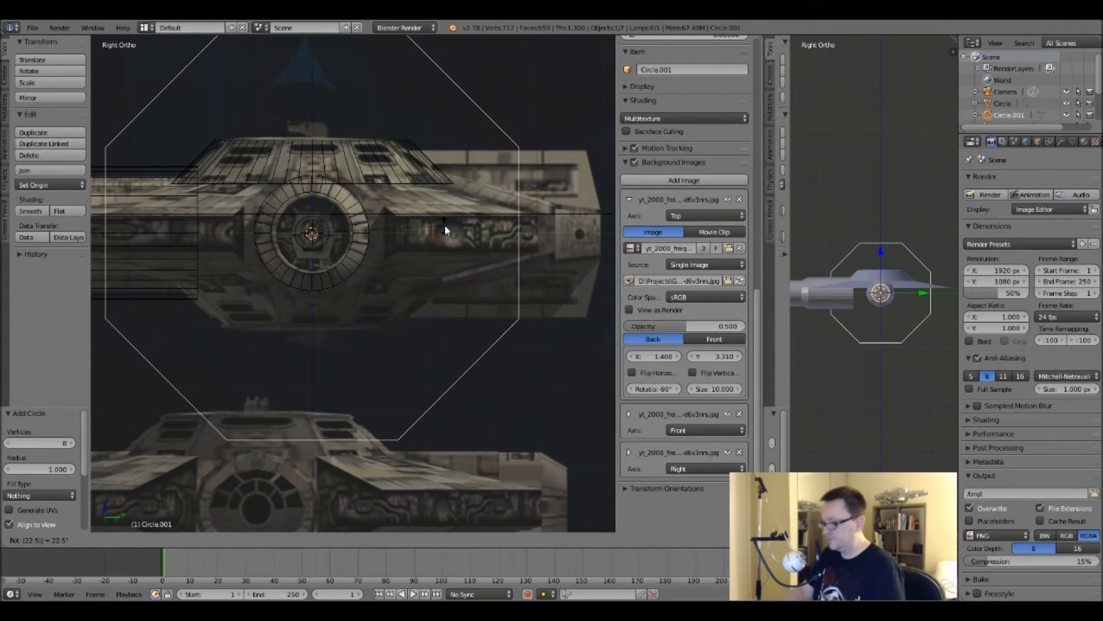
pyautogui.press('Return')
# Scale the octagon uniformly to 0.360 and again to 0.919 to fit the housing around the docking port.
pyautogui.press('s')
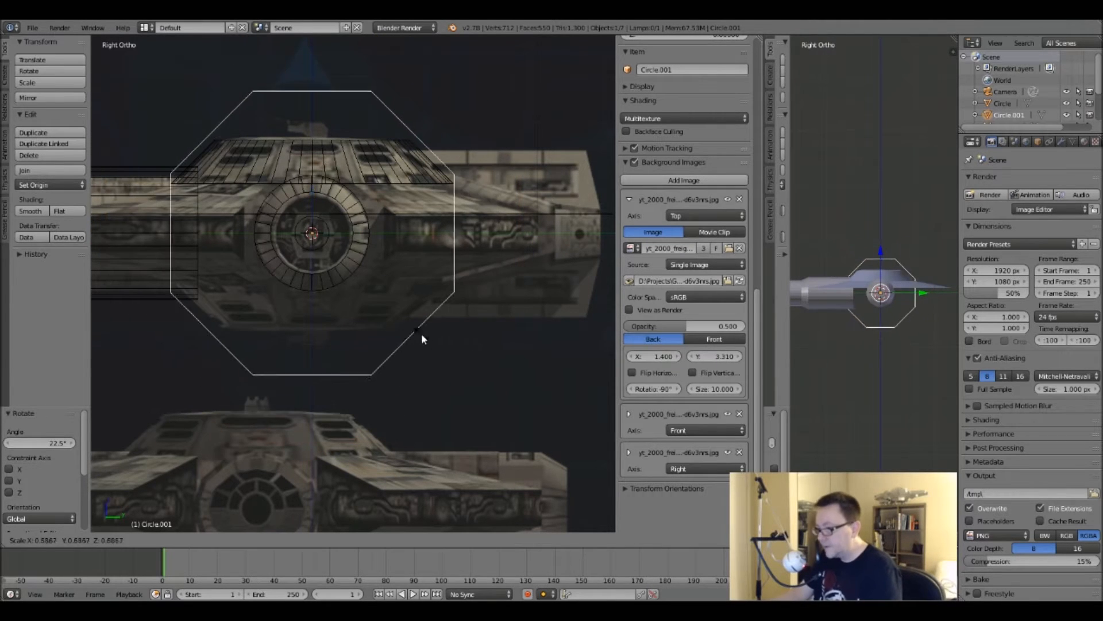
pyautogui.click(387, 256)
pyautogui.scroll(4, 315, 233)
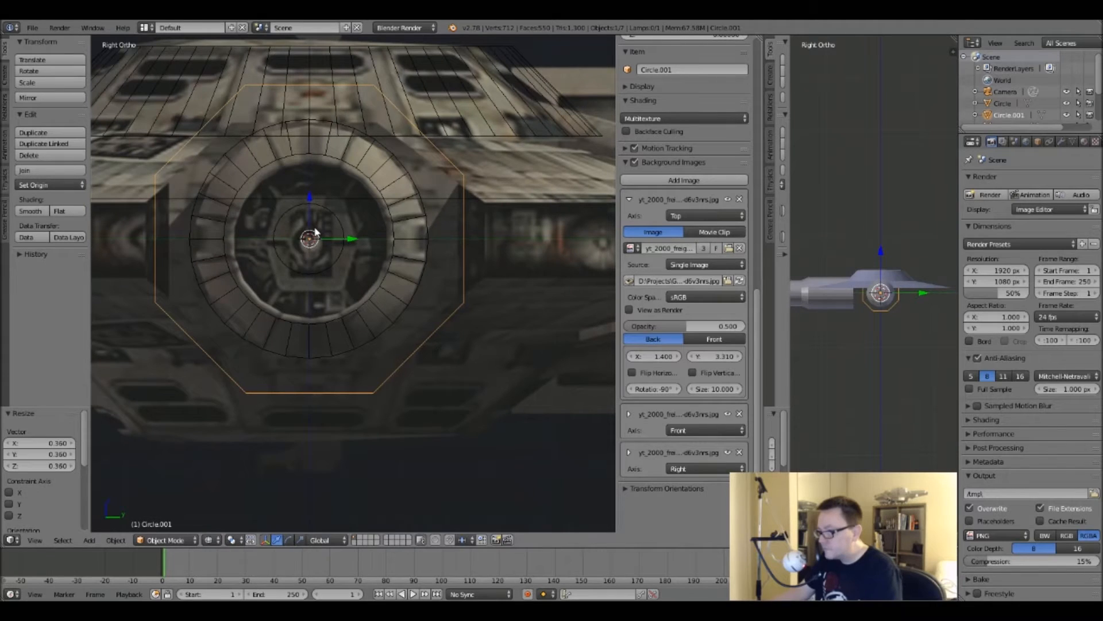
pyautogui.press('s')
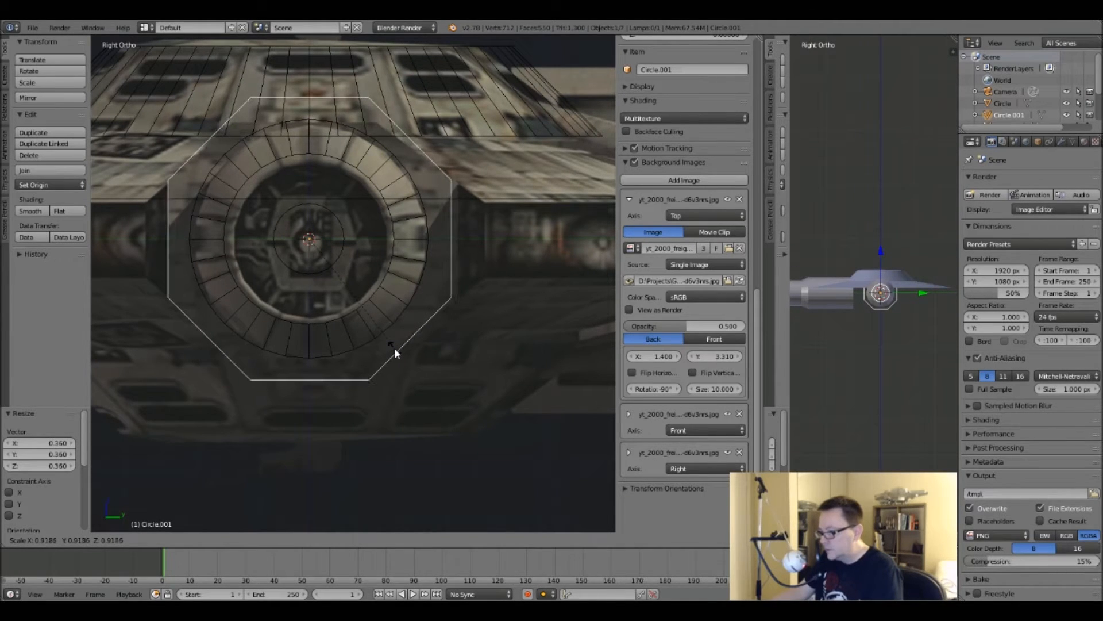
pyautogui.click(395, 348)
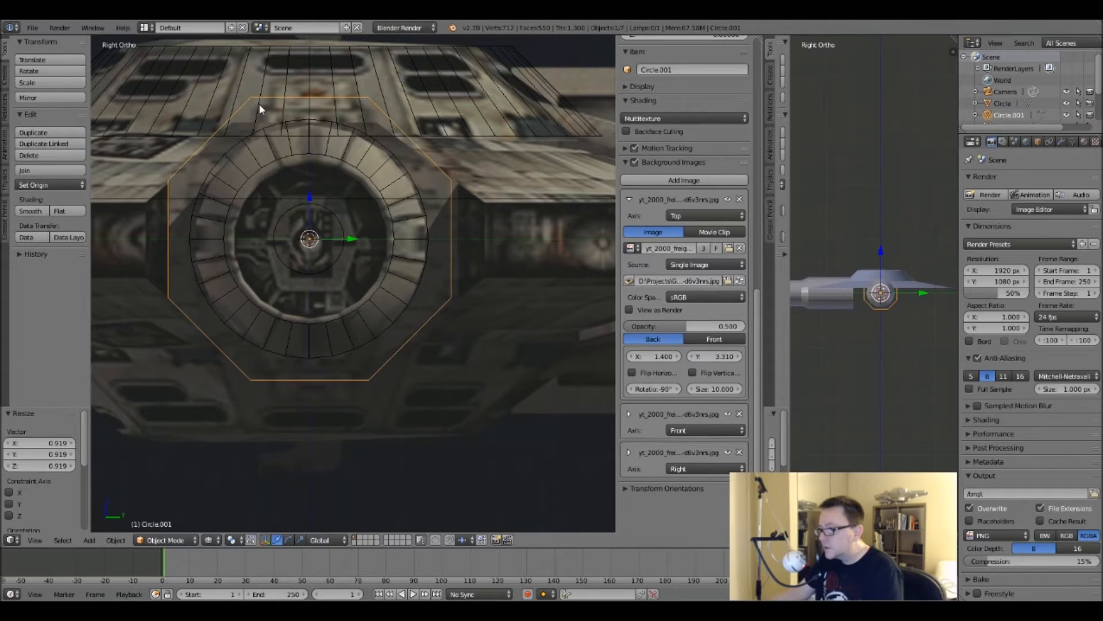
# Scale the octagon's two upper and two lower vertices along Z to 0.844, and check the port housing in the angled reference.
pyautogui.press('Tab')
pyautogui.keyDown('shift'); pyautogui.rightClick(256, 375); pyautogui.keyUp('shift')
pyautogui.keyDown('shift'); pyautogui.rightClick(380, 385); pyautogui.keyUp('shift')
pyautogui.press('s')
pyautogui.press('z')
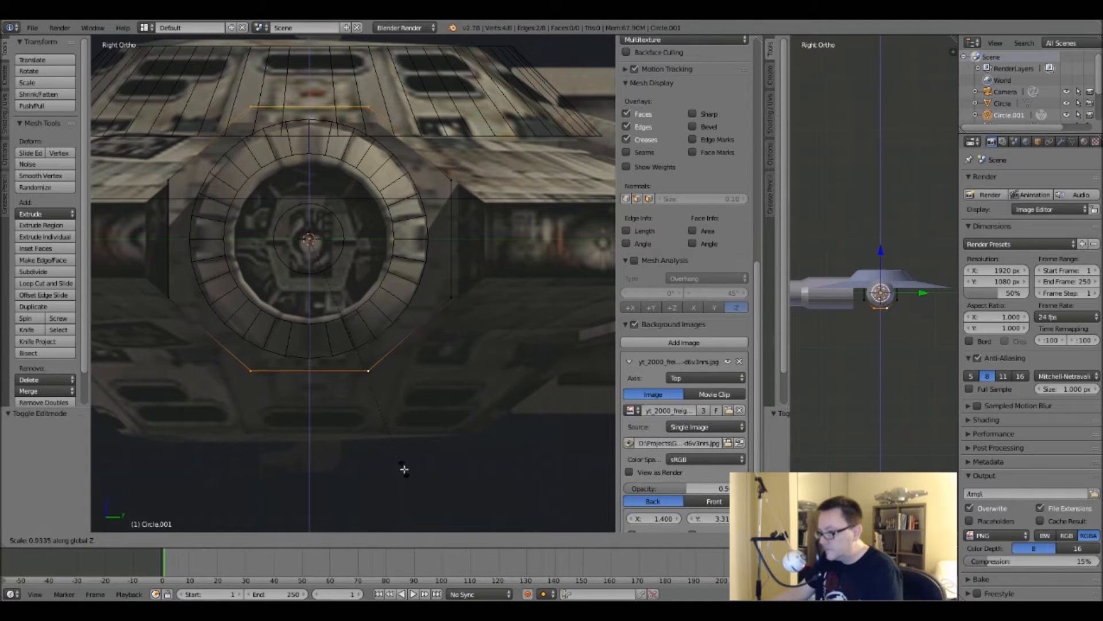
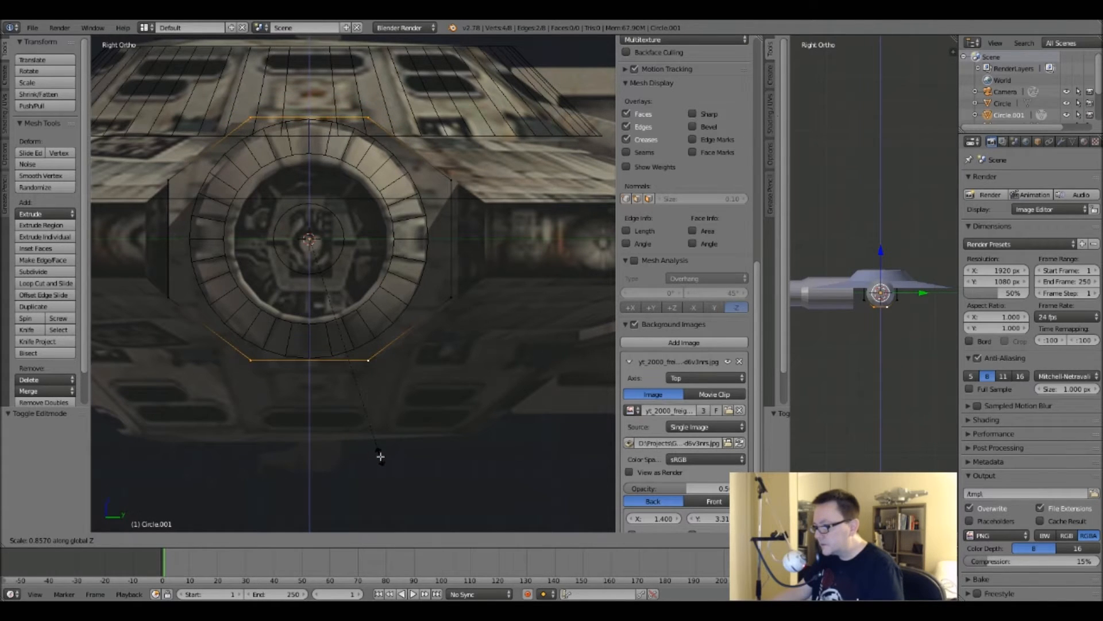
pyautogui.click(379, 452)
pyautogui.scroll(-8, 380, 451)
pyautogui.keyDown('shift'); pyautogui.moveTo(412, 205); pyautogui.dragTo(166, 209, button='middle'); pyautogui.keyUp('shift')
pyautogui.scroll(8, 473, 203)
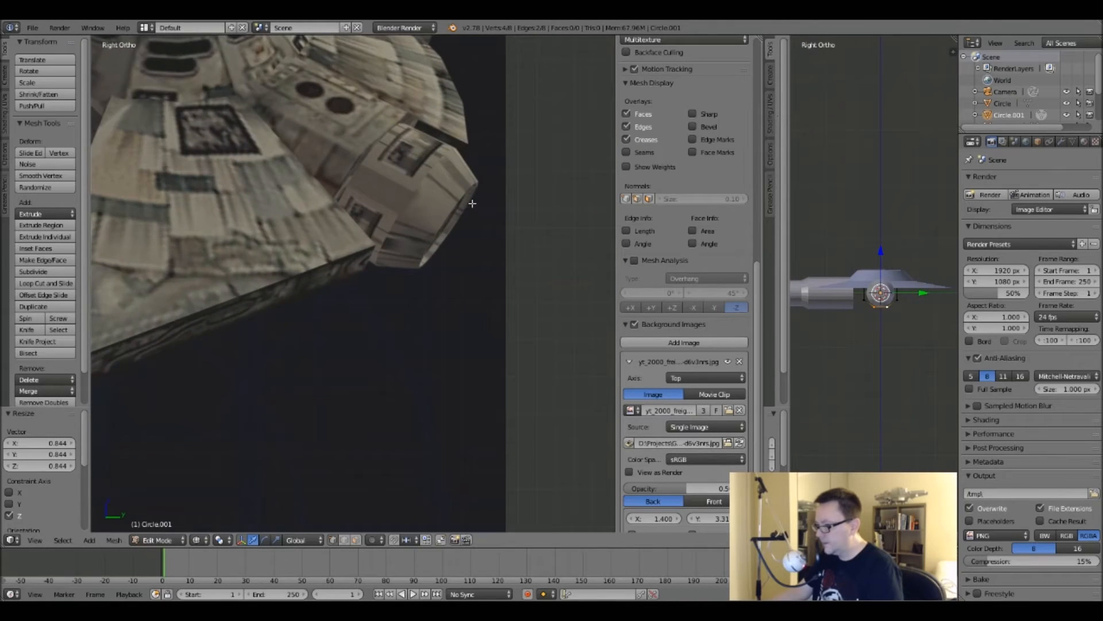
# Check the port housing against the reference and undo the last Z scaling of the octagon's upper and lower vertices.
pyautogui.scroll(2, 473, 203)
pyautogui.scroll(-10, 369, 158)
pyautogui.keyDown('shift'); pyautogui.moveTo(204, 208); pyautogui.dragTo(615, 201, button='middle'); pyautogui.keyUp('shift')
pyautogui.scroll(11, 310, 321)
pyautogui.keyDown('shift'); pyautogui.moveTo(312, 133); pyautogui.dragTo(324, 234, button='middle'); pyautogui.keyUp('shift')
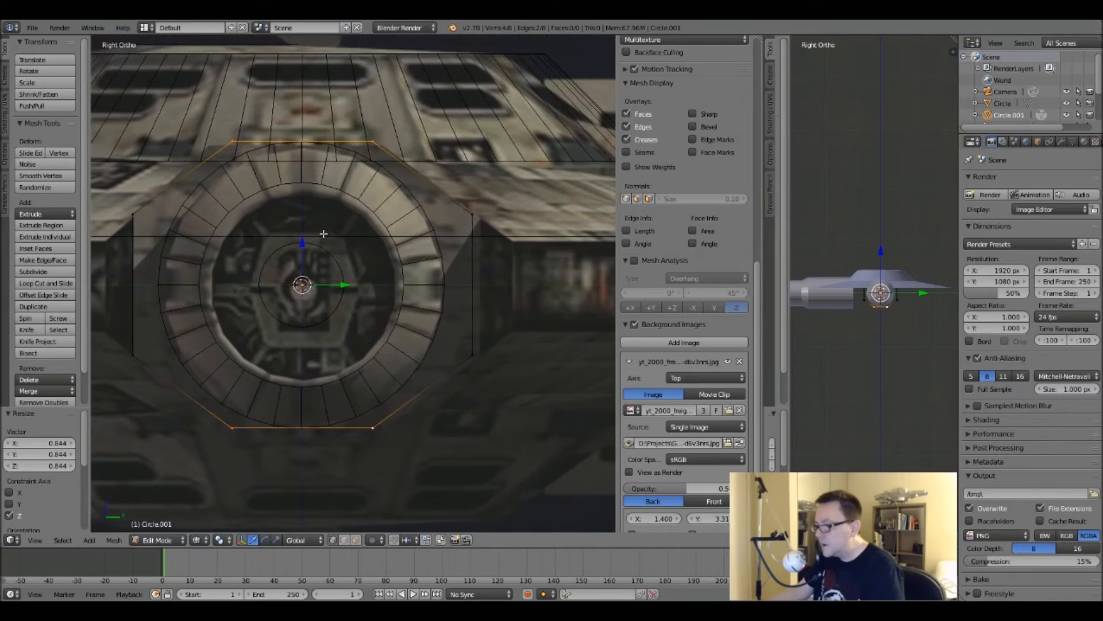
pyautogui.hotkey('ctrl', 'z')
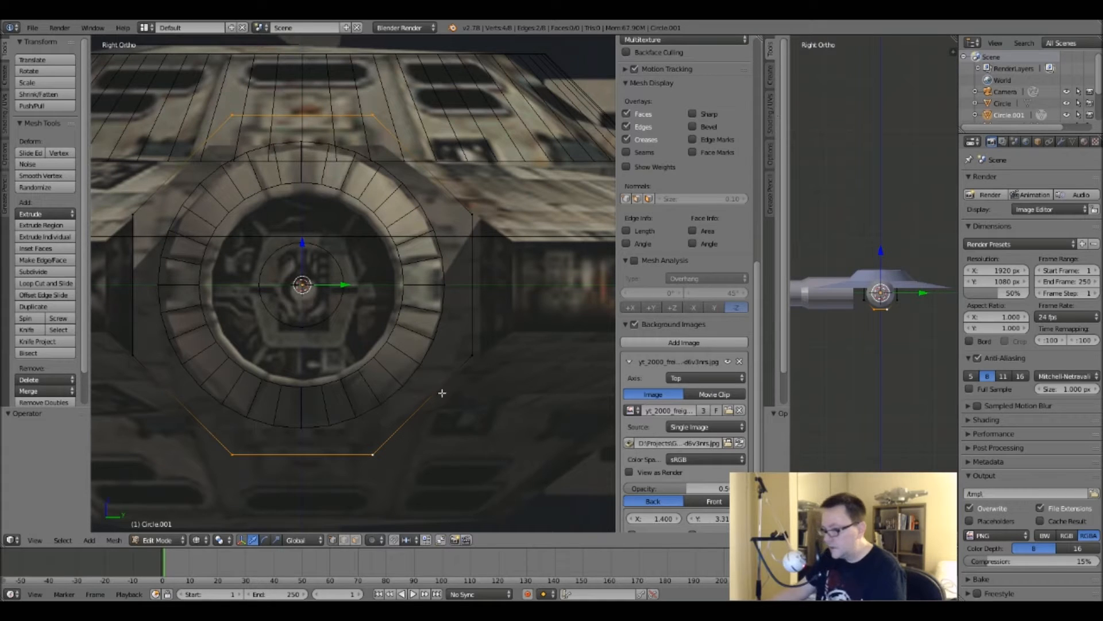
# Scale the octagon's two upper and two lower vertices along Z to about 0.90, deselect them and return to Object Mode.
pyautogui.scroll(-5, 439, 376)
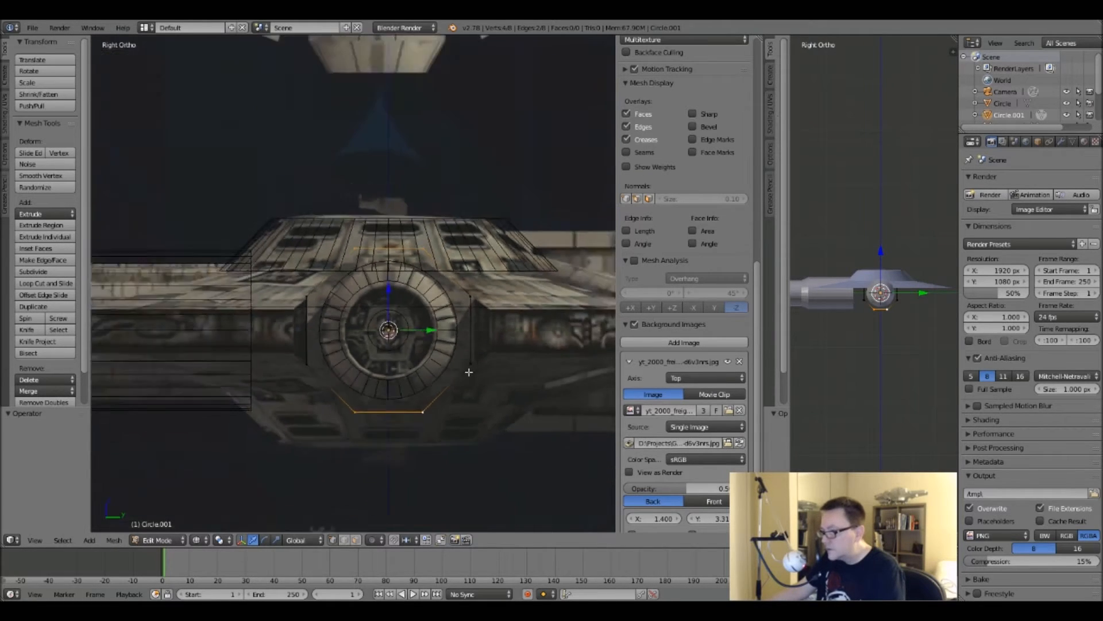
pyautogui.scroll(7, 452, 392)
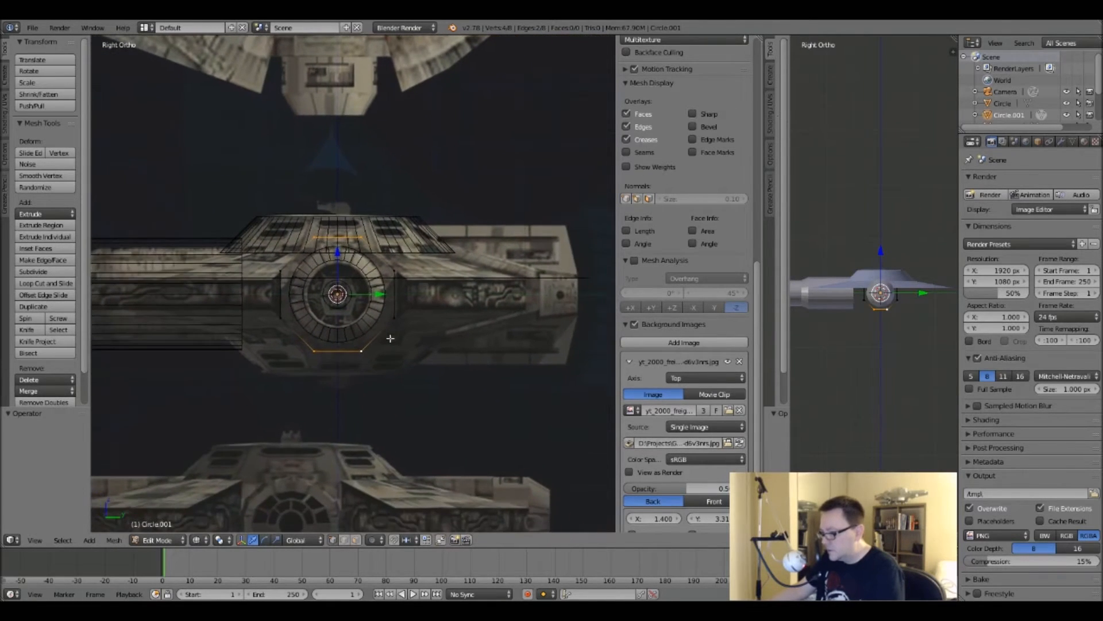
pyautogui.scroll(-2, 354, 301)
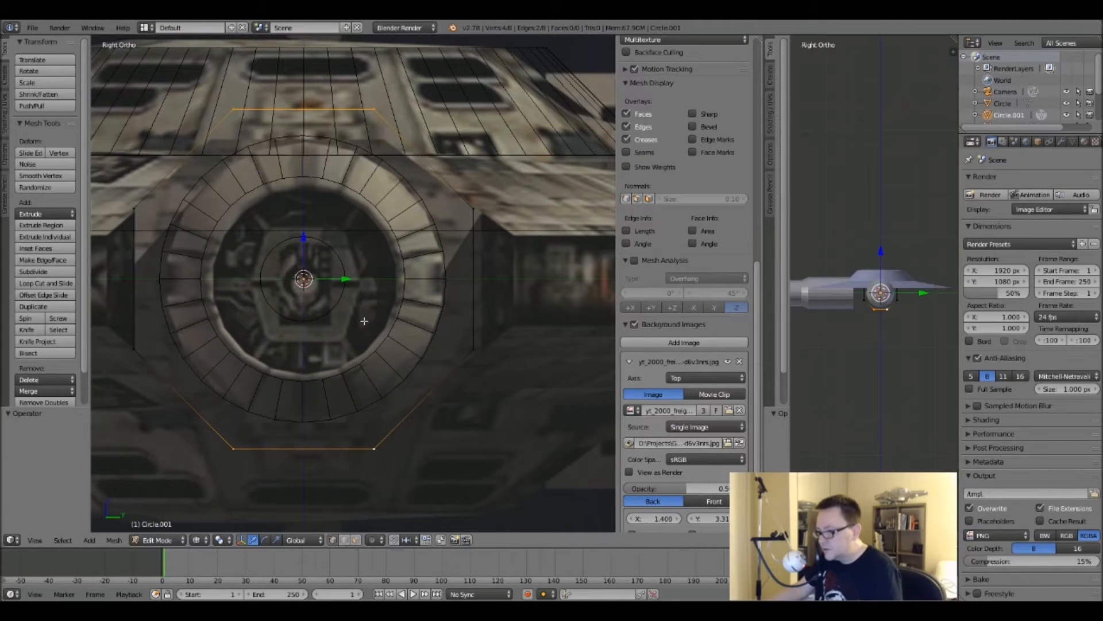
pyautogui.press('s')
pyautogui.press('z')
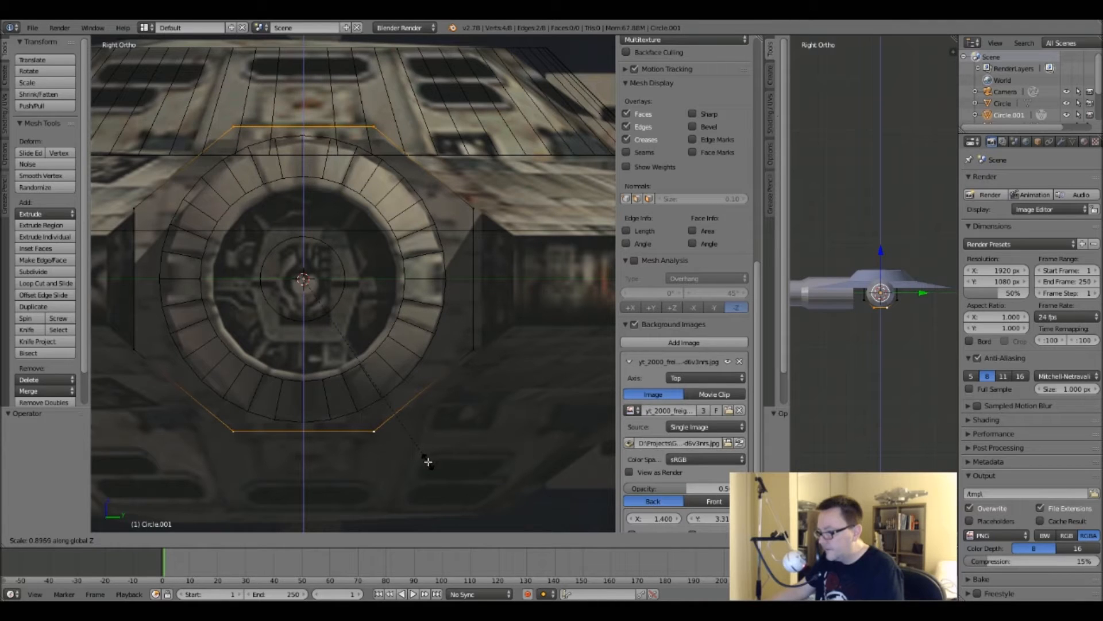
pyautogui.click(427, 462)
pyautogui.press('a')
pyautogui.press('Tab')
pyautogui.scroll(-7, 429, 390)
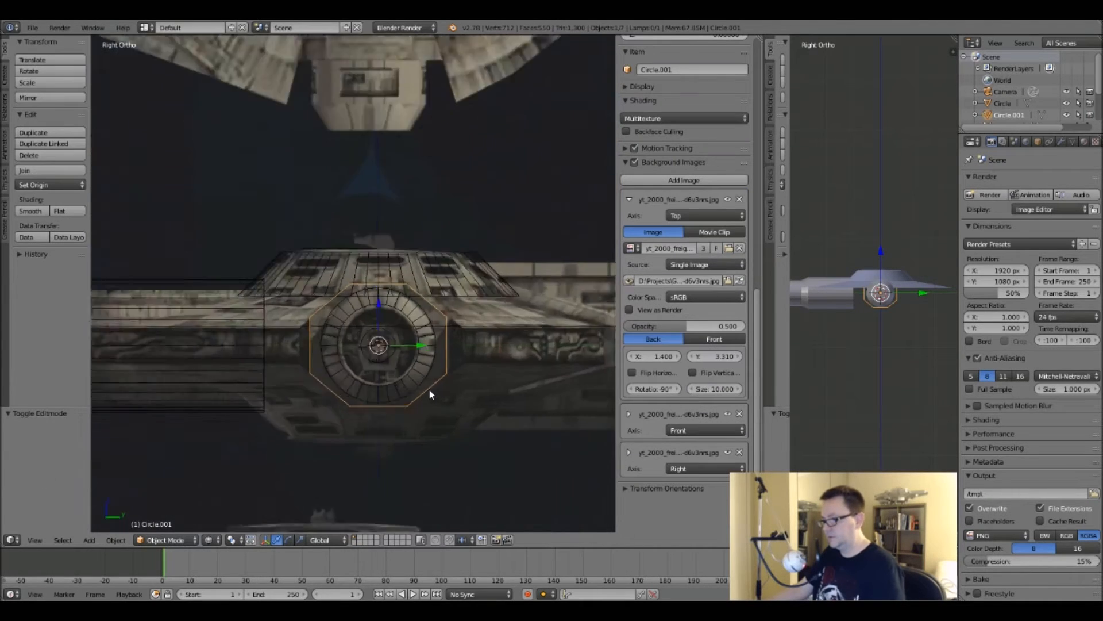
# In the top view, move the octagon 1.085 along X to the inner part of the side docking port.
pyautogui.rightClick(384, 361)
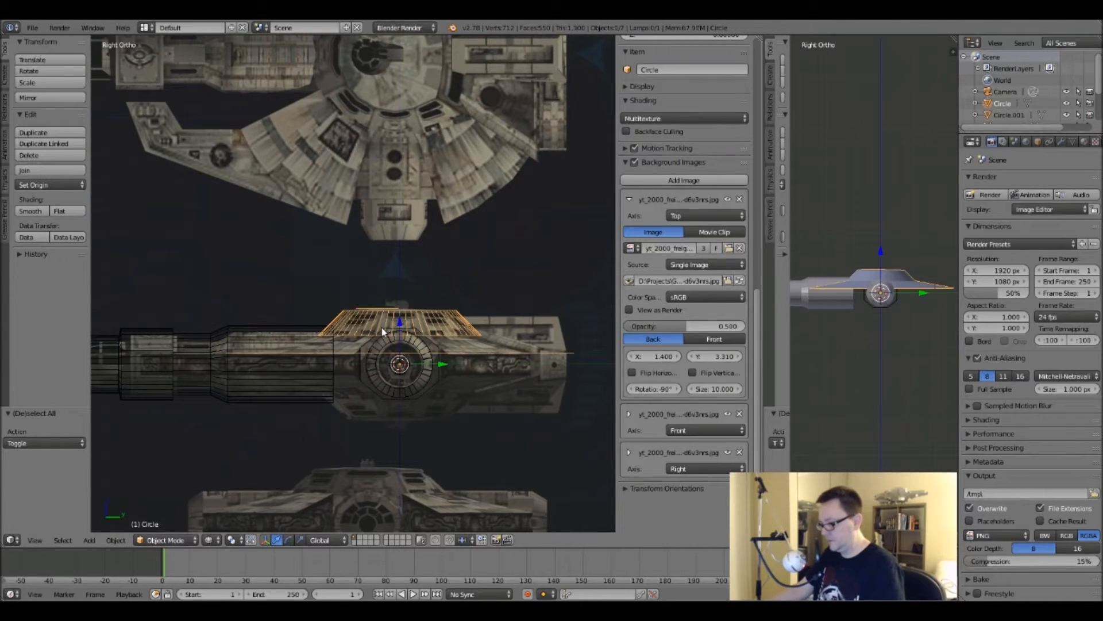
pyautogui.press('KP_7')
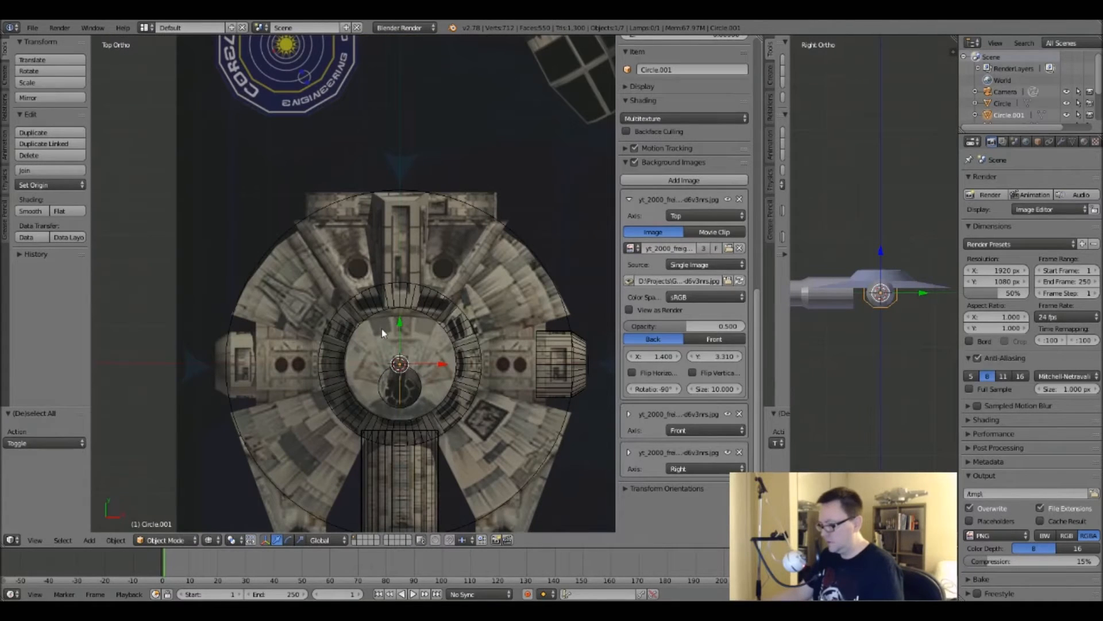
pyautogui.press('Tab')
pyautogui.scroll(8, 427, 377)
pyautogui.press('Tab')
pyautogui.scroll(-6, 427, 376)
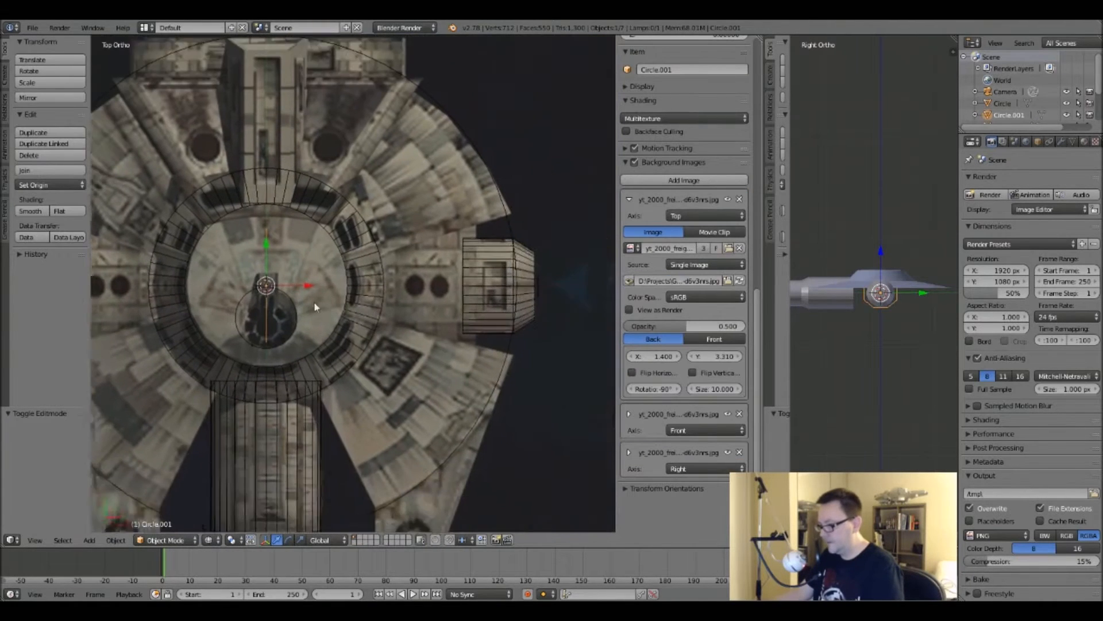
pyautogui.press('g')
pyautogui.press('x')
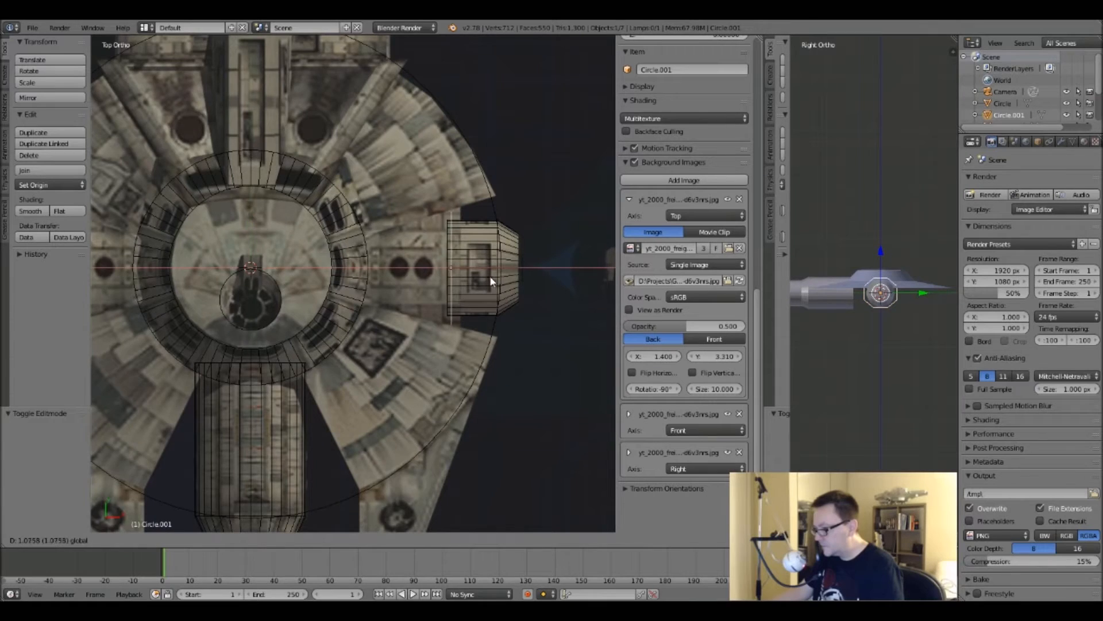
pyautogui.click(491, 276)
# Nudge the octagon another 0.040 along X to the housing's outer edge in the reference, and select all its vertices in Edit Mode.
pyautogui.scroll(6, 493, 282)
pyautogui.press('g')
pyautogui.press('x')
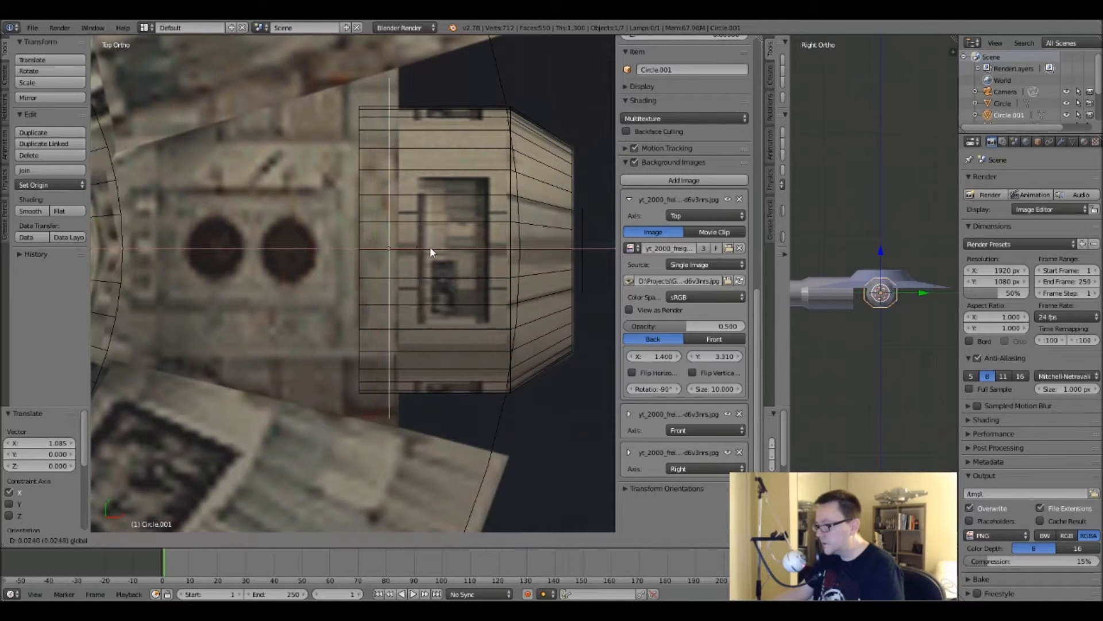
pyautogui.click(439, 248)
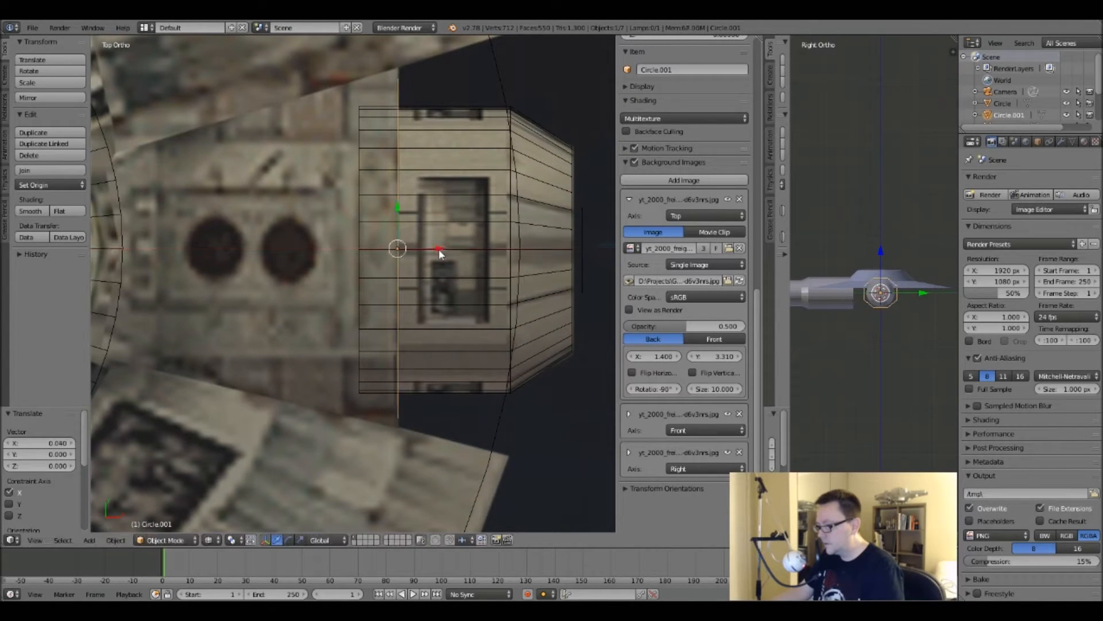
pyautogui.press('Tab')
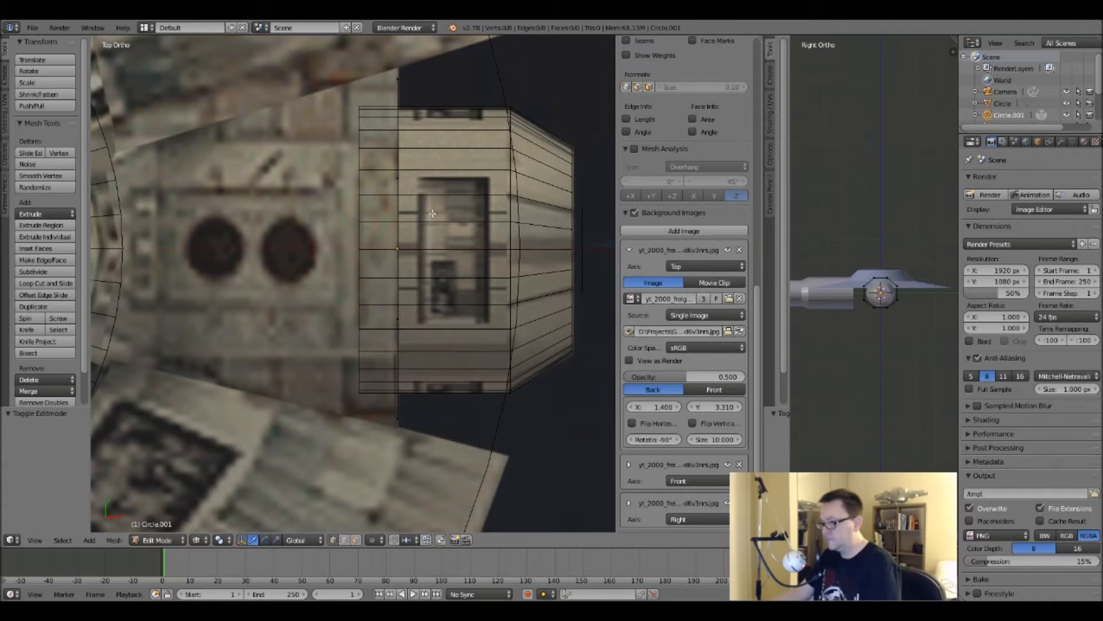
pyautogui.press('a')
# Try to extrude the octagon about 0.546 toward the central dome, then to shift its vertices inward along X, undoing both.
pyautogui.press('e')
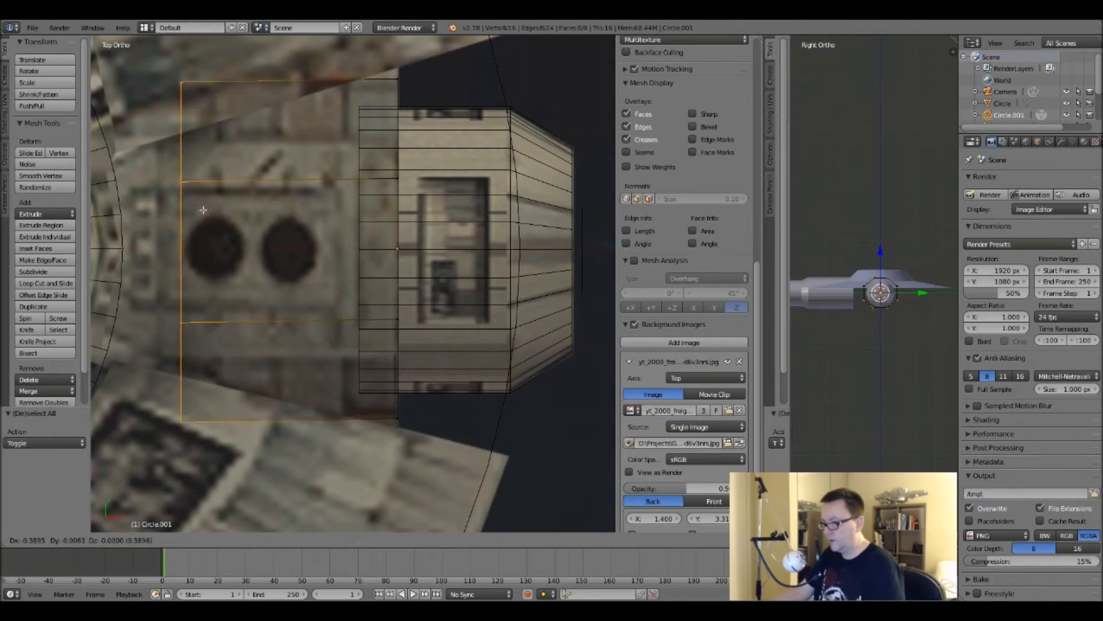
pyautogui.click(115, 212)
pyautogui.keyDown('shift'); pyautogui.moveTo(150, 226); pyautogui.dragTo(340, 249, button='middle'); pyautogui.keyUp('shift')
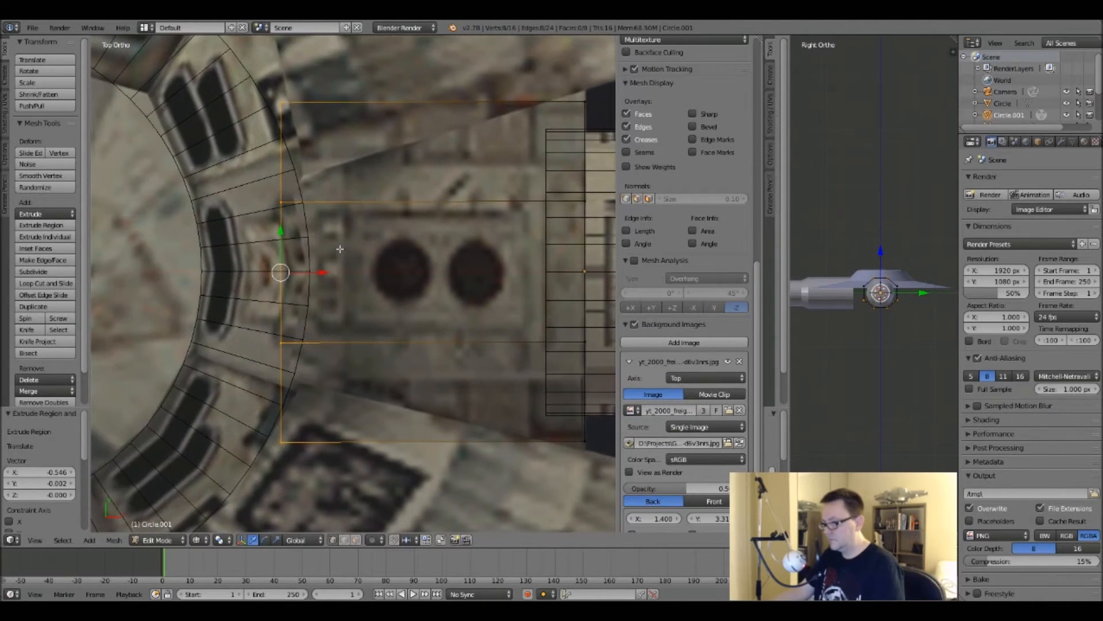
pyautogui.hotkey('ctrl', 'z')
pyautogui.keyDown('shift'); pyautogui.moveTo(611, 282); pyautogui.dragTo(490, 276, button='middle'); pyautogui.keyUp('shift')
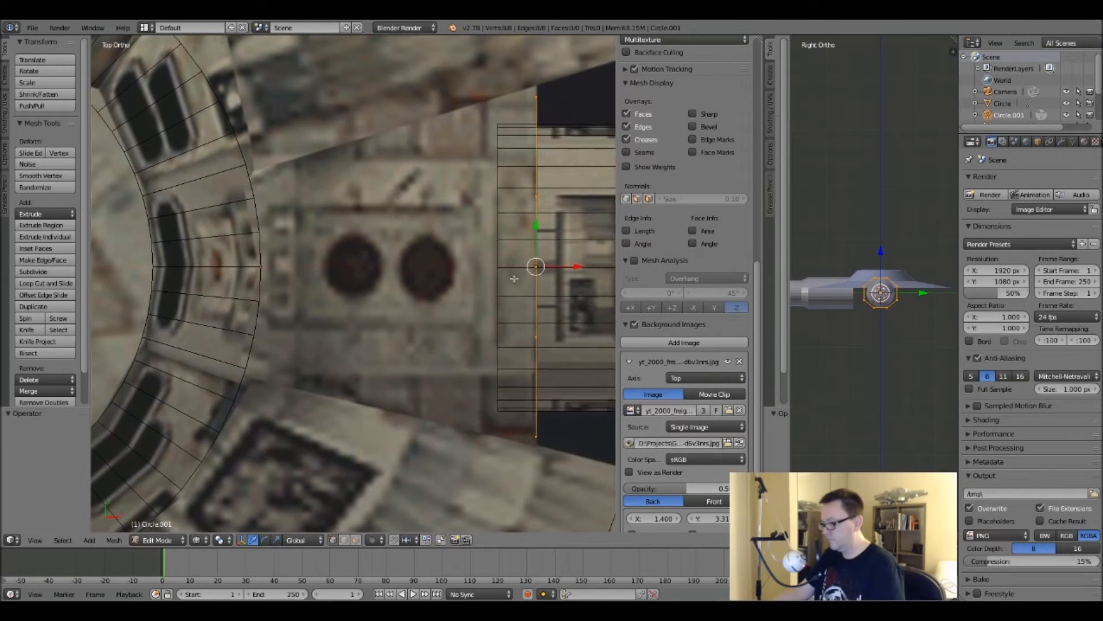
pyautogui.moveTo(580, 269); pyautogui.dragTo(259, 290)
pyautogui.hotkey('ctrl', 'z')
# Extrude the octagon in place and move the new ring -0.637 along X into the central dome.
pyautogui.press('e')
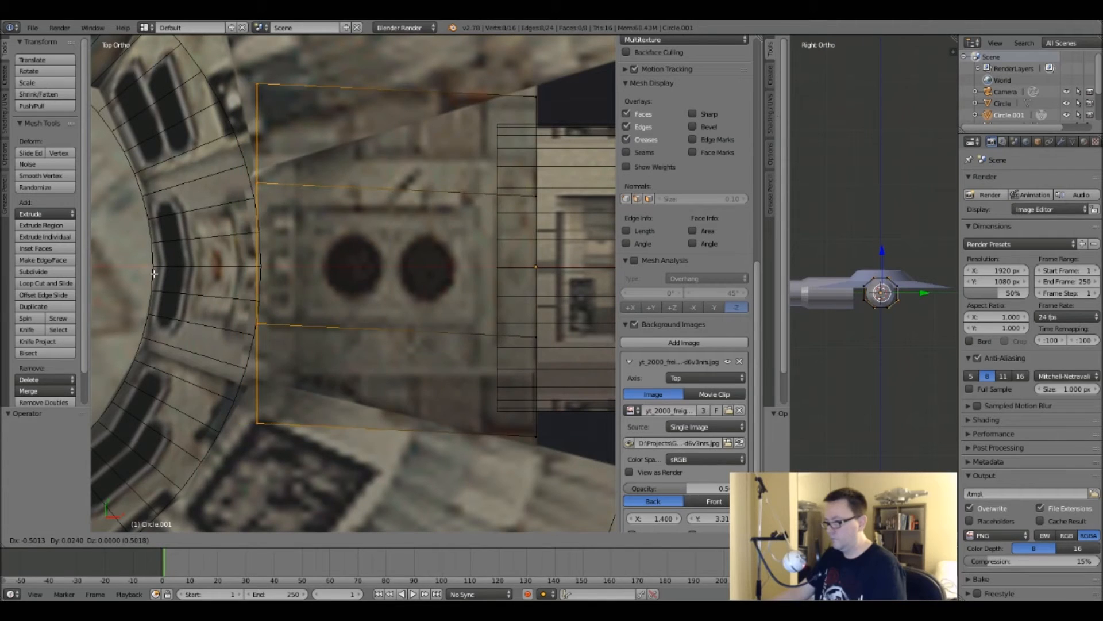
pyautogui.rightClick(154, 273)
pyautogui.press('g')
pyautogui.press('x')
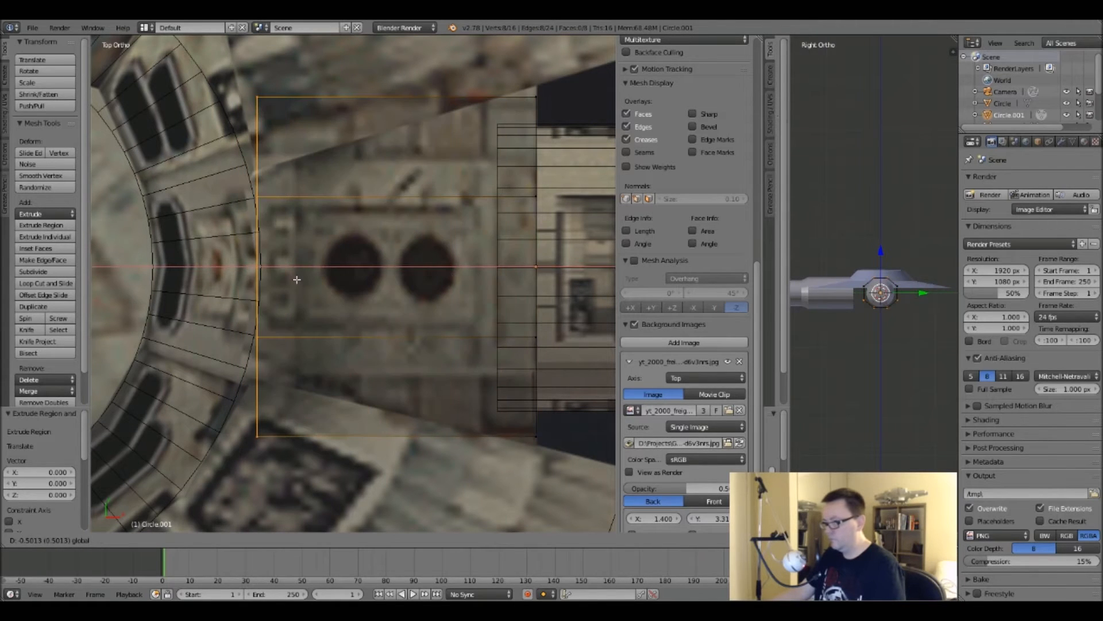
pyautogui.click(221, 279)
# In solid shading, select the housing's outer edge loop around the docking port, fill it with a face and return to Object Mode.
pyautogui.press('z')
pyautogui.scroll(-5, 303, 293)
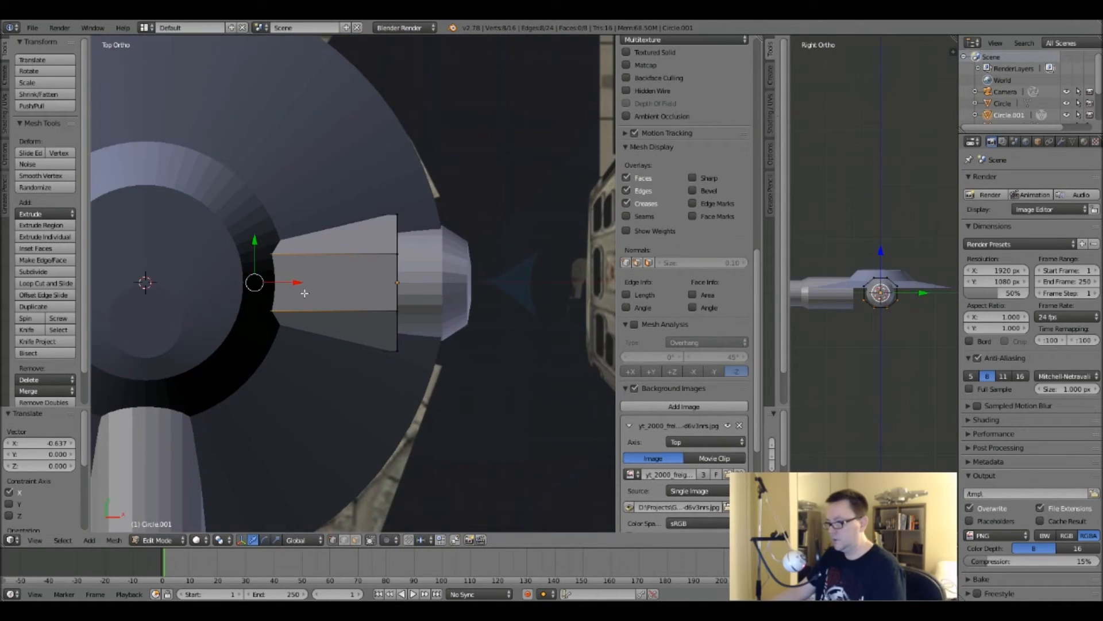
pyautogui.press('Tab')
pyautogui.scroll(-3, 321, 326)
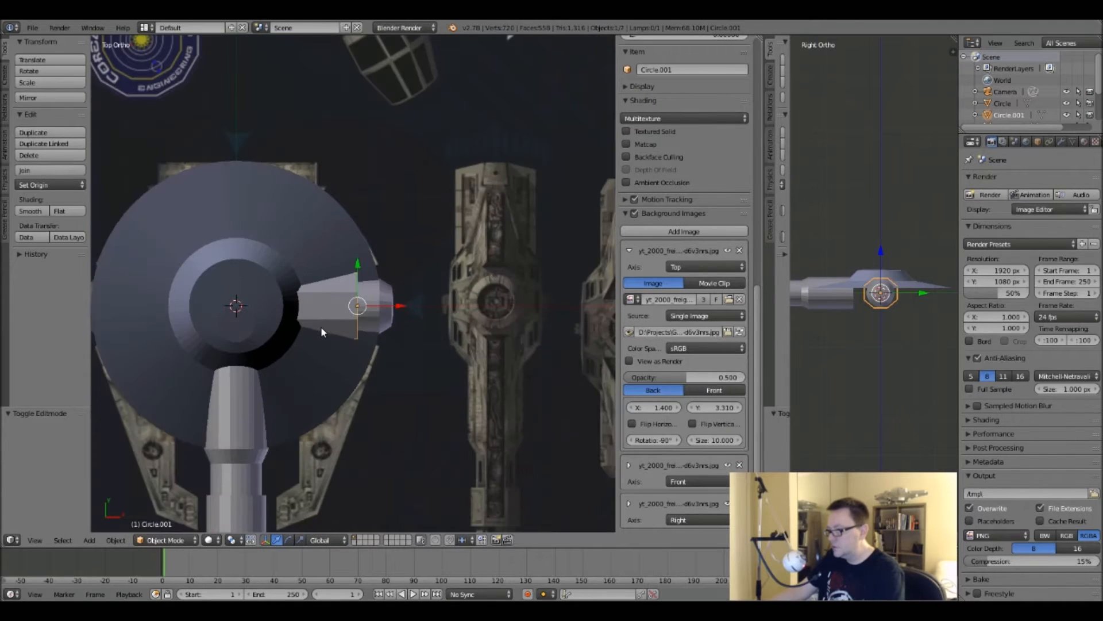
pyautogui.moveTo(330, 360); pyautogui.dragTo(326, 311, button='middle')
pyautogui.press('a')
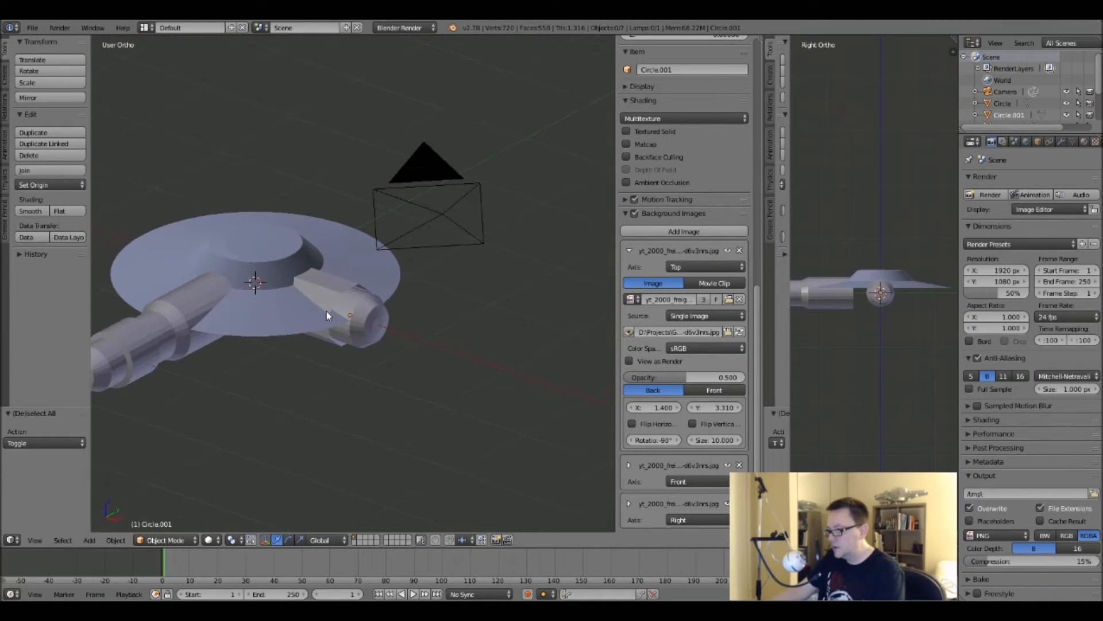
pyautogui.scroll(7, 330, 302)
pyautogui.press('Tab')
pyautogui.rightClick(332, 320)
pyautogui.keyDown('alt'); pyautogui.rightClick(349, 311); pyautogui.keyUp('alt')
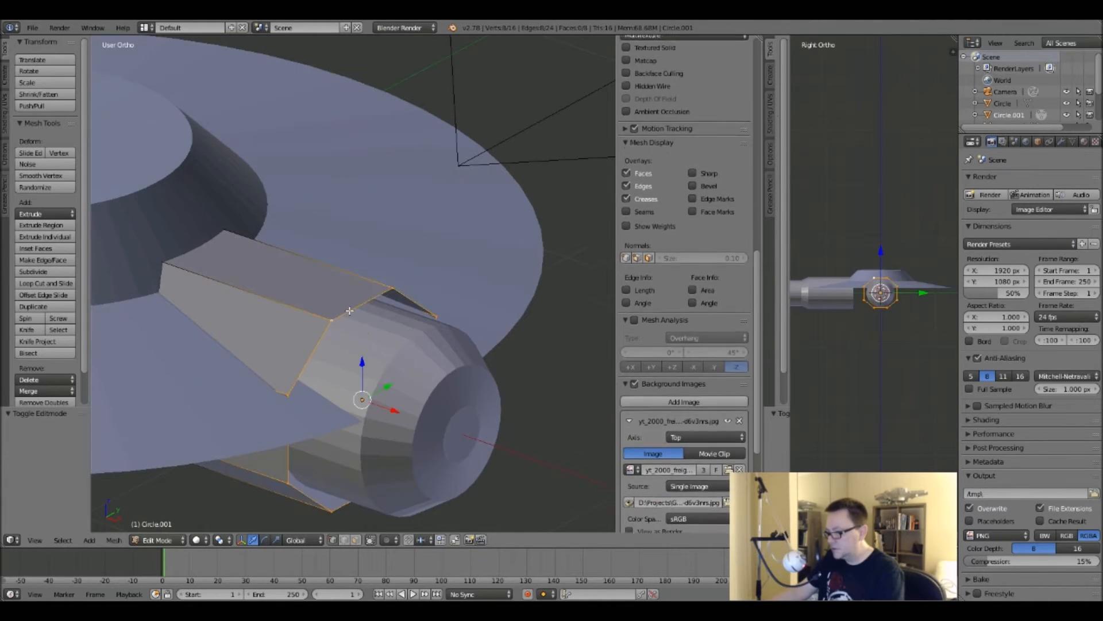
pyautogui.press('f')
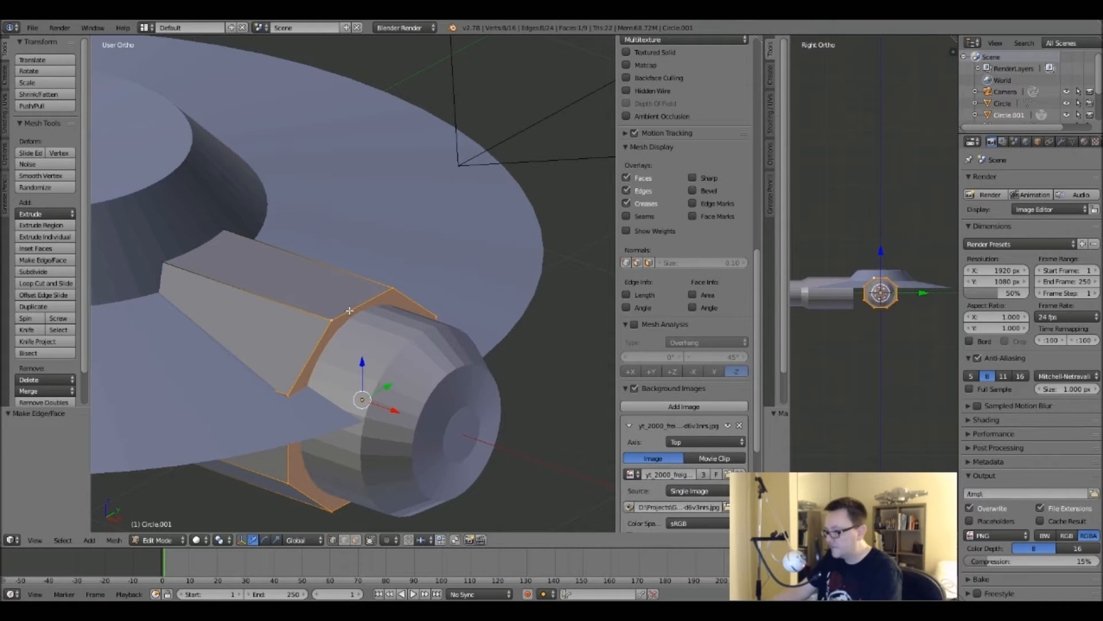
pyautogui.press('a')
pyautogui.press('Tab')
# Inspect the housing and docking port together with the whole ship in perspective.
pyautogui.scroll(-3, 357, 316)
pyautogui.rightClick(385, 356)
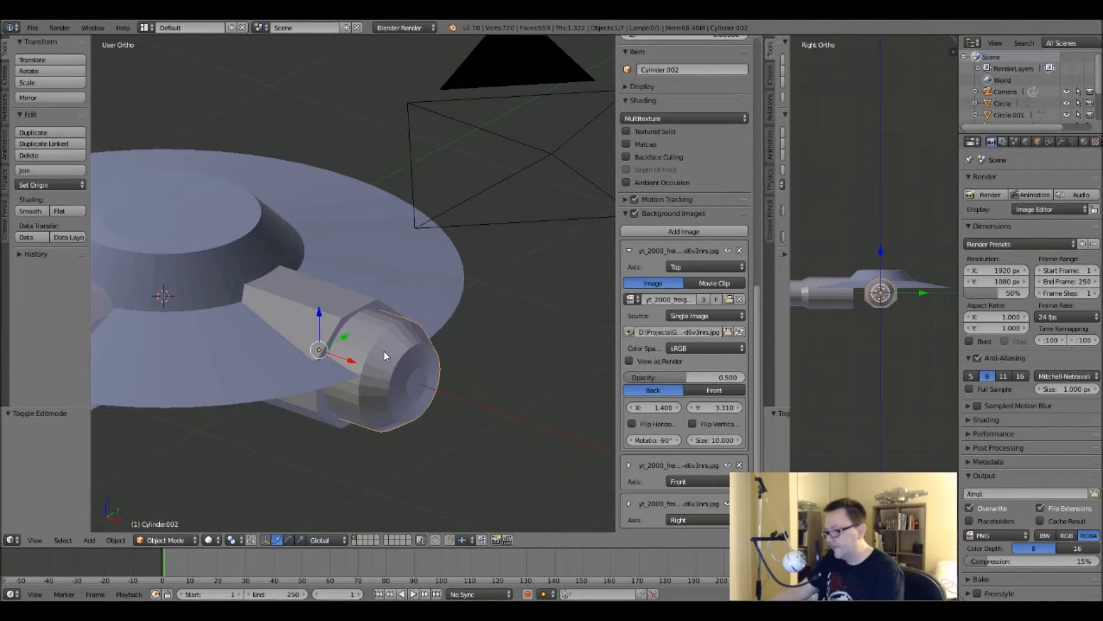
pyautogui.scroll(-3, 375, 351)
pyautogui.keyDown('shift'); pyautogui.moveTo(220, 359); pyautogui.dragTo(382, 336, button='middle'); pyautogui.keyUp('shift')
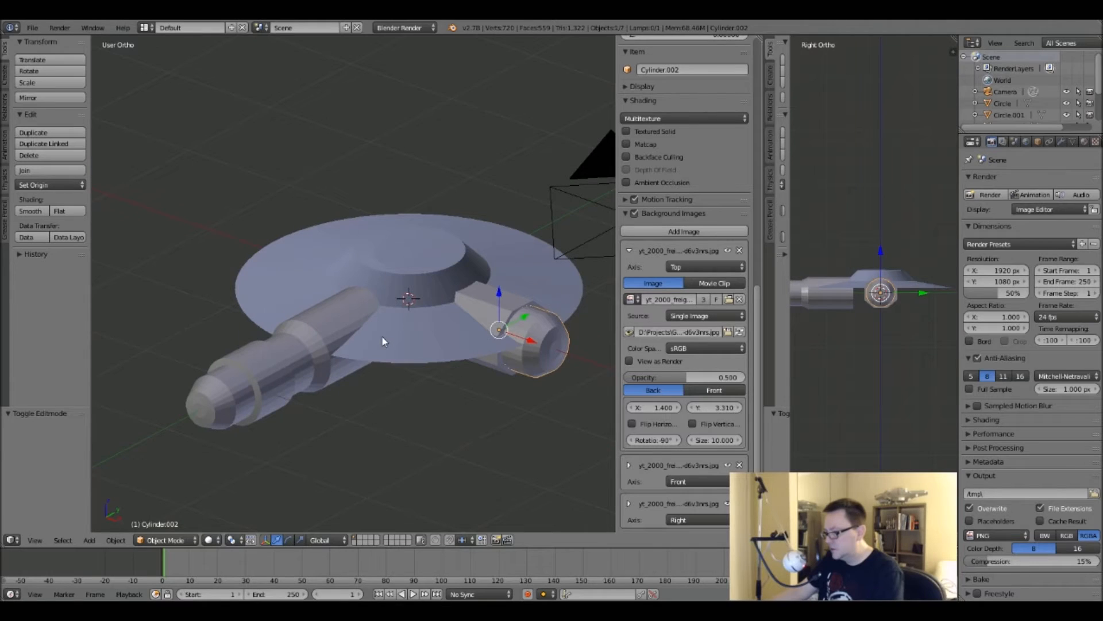
pyautogui.press('a')
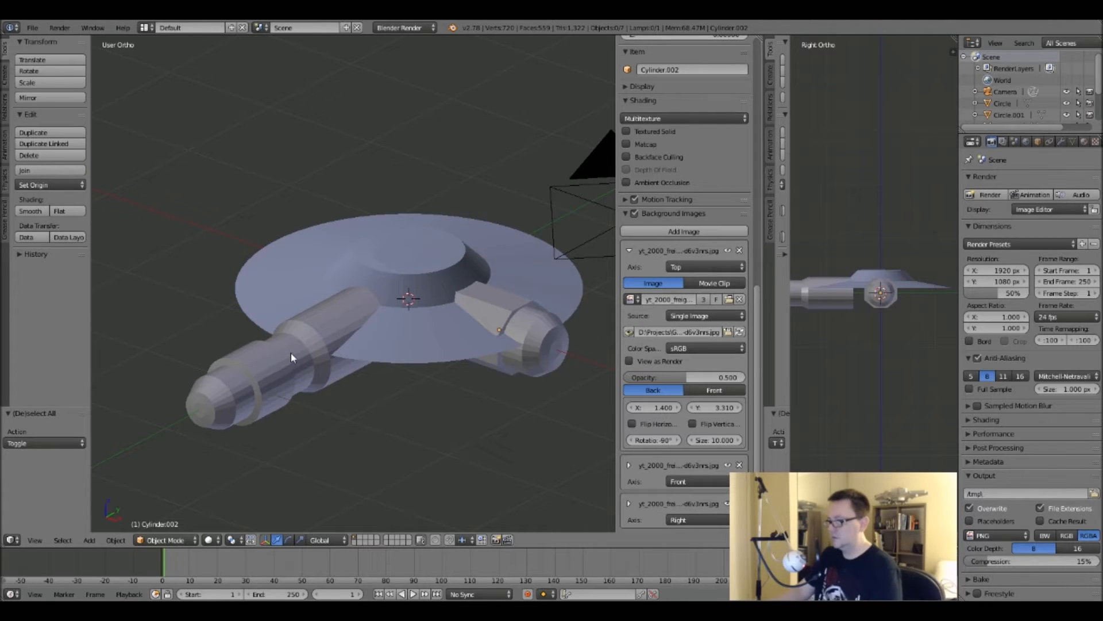
# Select the hull disc and compare its shape with the reference images in wireframe top and front views.
pyautogui.press('KP_7')
pyautogui.press('z')
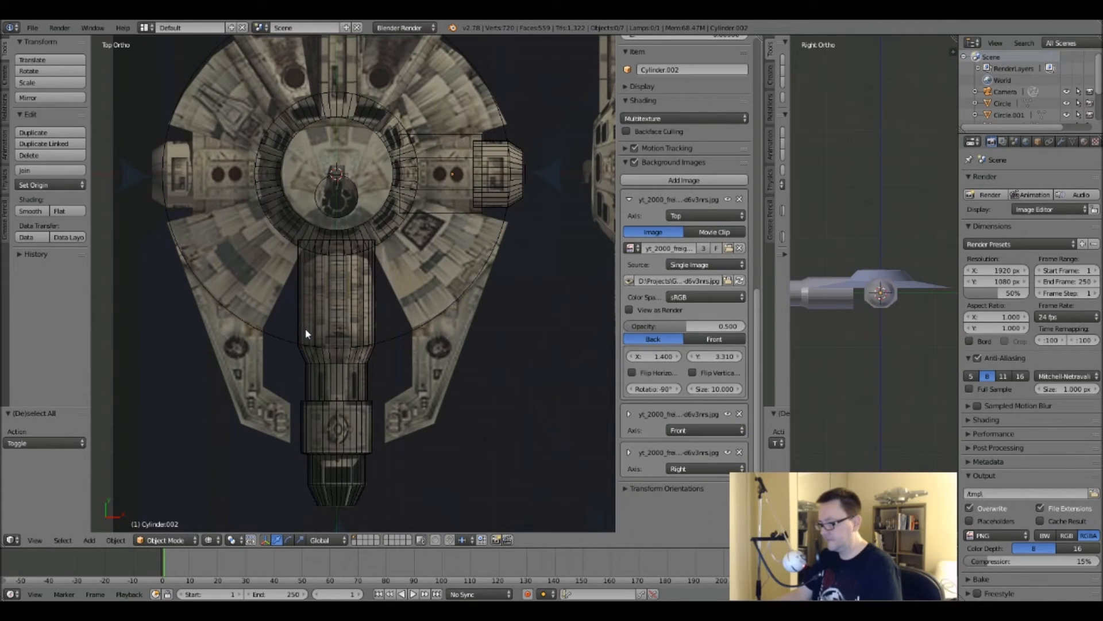
pyautogui.rightClick(377, 209)
pyautogui.keyDown('shift'); pyautogui.moveTo(370, 223); pyautogui.dragTo(371, 319, button='middle'); pyautogui.keyUp('shift')
pyautogui.press('KP_1')
pyautogui.scroll(5, 371, 319)
pyautogui.scroll(-3, 368, 352)
pyautogui.keyDown('shift'); pyautogui.moveTo(357, 258); pyautogui.dragTo(415, 274, button='middle'); pyautogui.keyUp('shift')
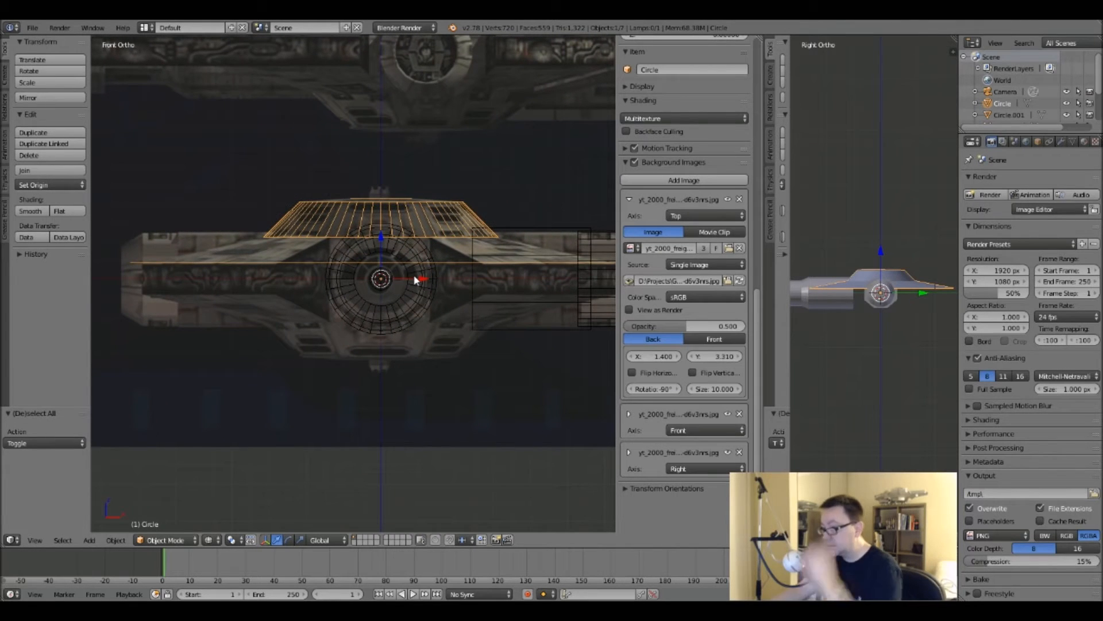
pyautogui.keyDown('shift'); pyautogui.moveTo(413, 303); pyautogui.dragTo(439, 380, button='middle'); pyautogui.keyUp('shift')
pyautogui.keyDown('shift'); pyautogui.moveTo(362, 164); pyautogui.dragTo(370, 196, button='middle'); pyautogui.keyUp('shift')
pyautogui.press('KP_7')
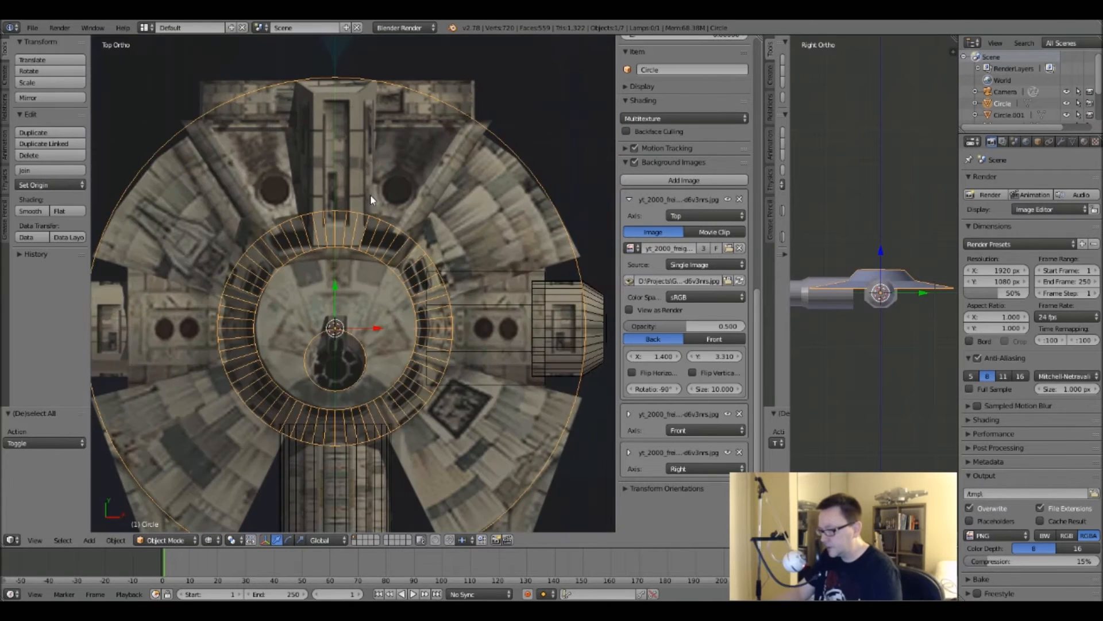
pyautogui.scroll(3, 370, 195)
pyautogui.keyDown('shift'); pyautogui.moveTo(391, 183); pyautogui.dragTo(399, 210, button='middle'); pyautogui.keyUp('shift')
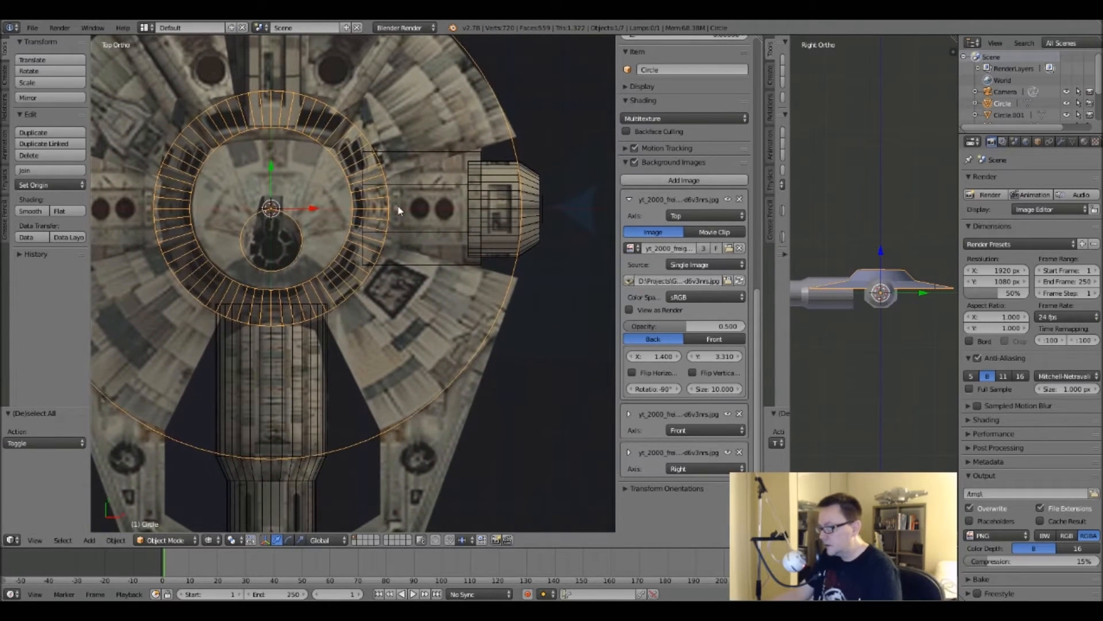
pyautogui.keyDown('shift'); pyautogui.moveTo(374, 149); pyautogui.dragTo(387, 303, button='middle'); pyautogui.keyUp('shift')
pyautogui.keyDown('shift'); pyautogui.moveTo(416, 117); pyautogui.dragTo(490, 72, button='middle'); pyautogui.keyUp('shift')
pyautogui.scroll(-3, 376, 178)
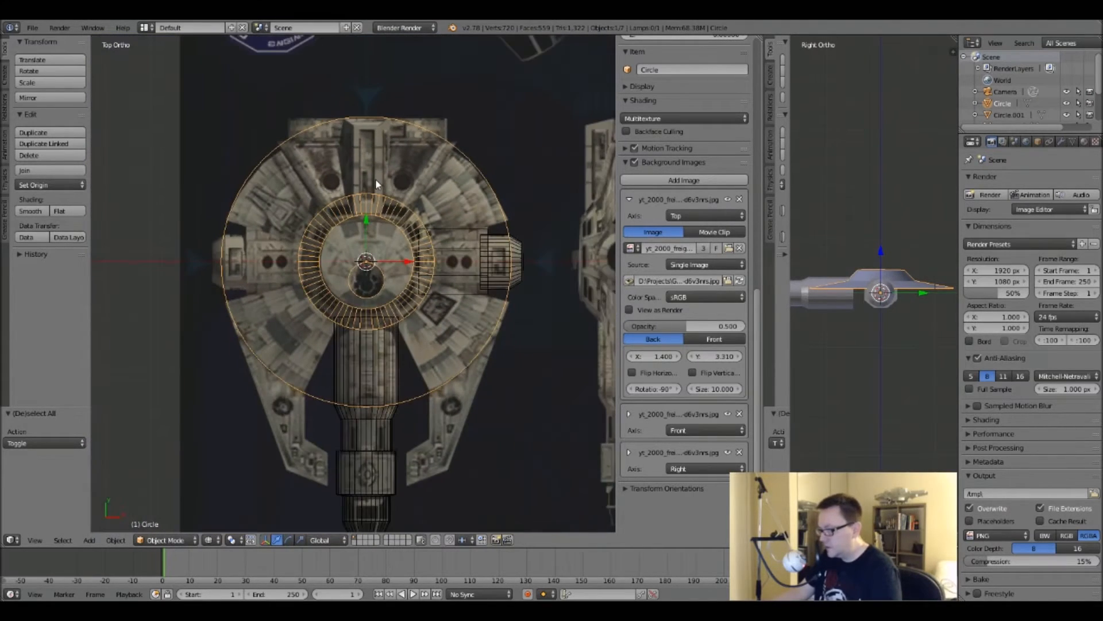
pyautogui.keyDown('shift'); pyautogui.moveTo(376, 180); pyautogui.dragTo(376, 162, button='middle'); pyautogui.keyUp('shift')
# Select the octagonal port housing and set its origin to the 3D cursor at the ship's centre.
pyautogui.rightClick(454, 228)
pyautogui.scroll(4, 452, 232)
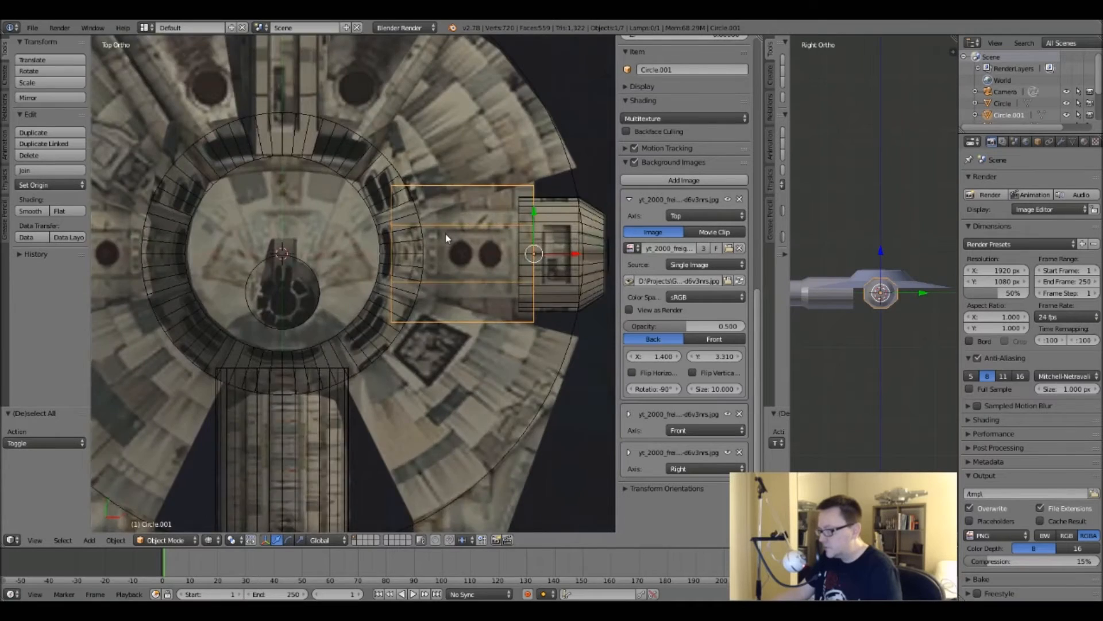
pyautogui.scroll(-3, 449, 233)
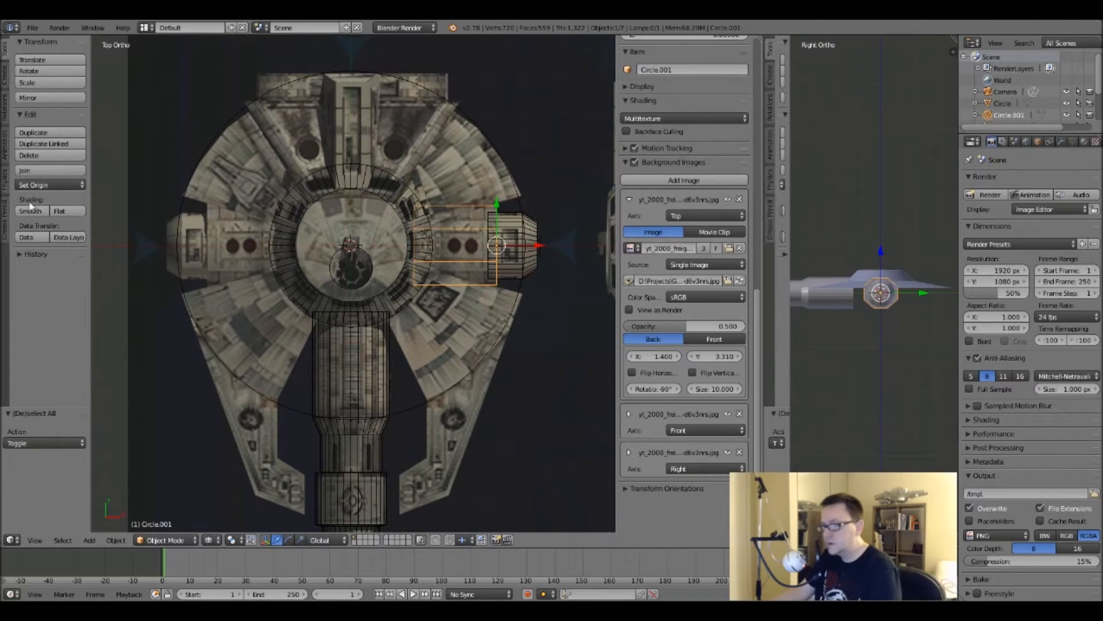
pyautogui.click(49, 184)
pyautogui.click(47, 227)
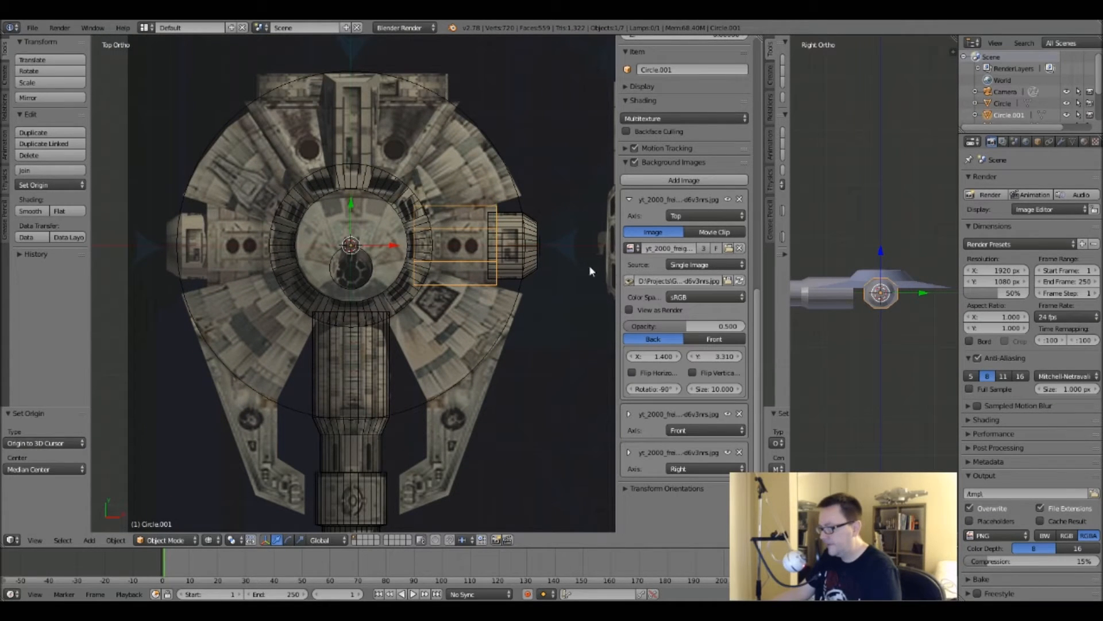
# Select the side docking port cylinder and set its origin to the 3D cursor at the ship's centre.
pyautogui.rightClick(532, 244)
pyautogui.click(49, 184)
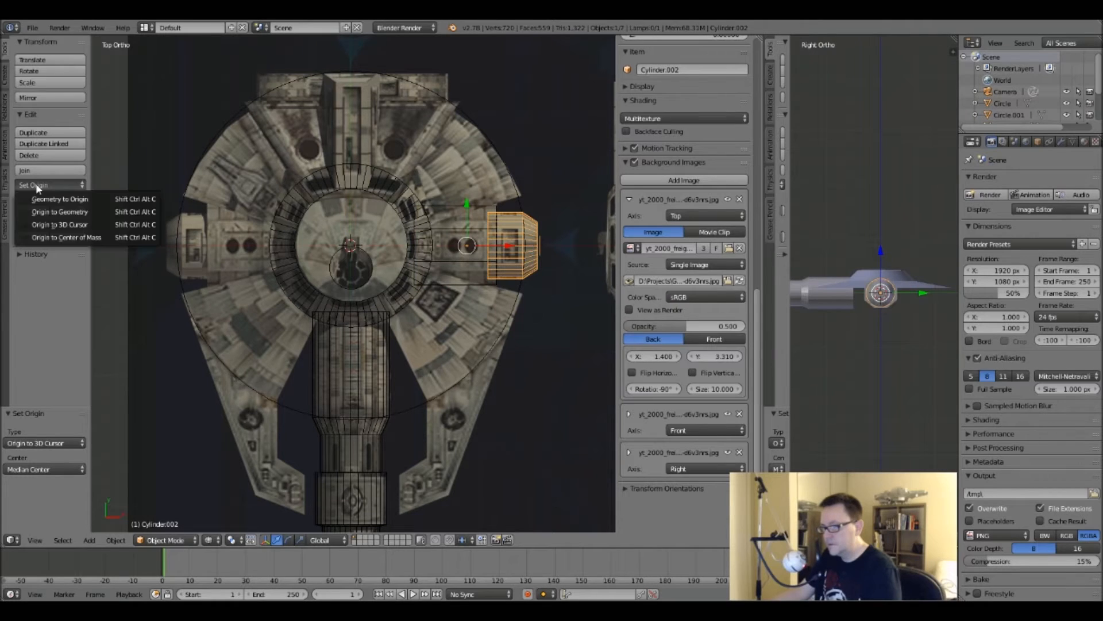
pyautogui.click(38, 225)
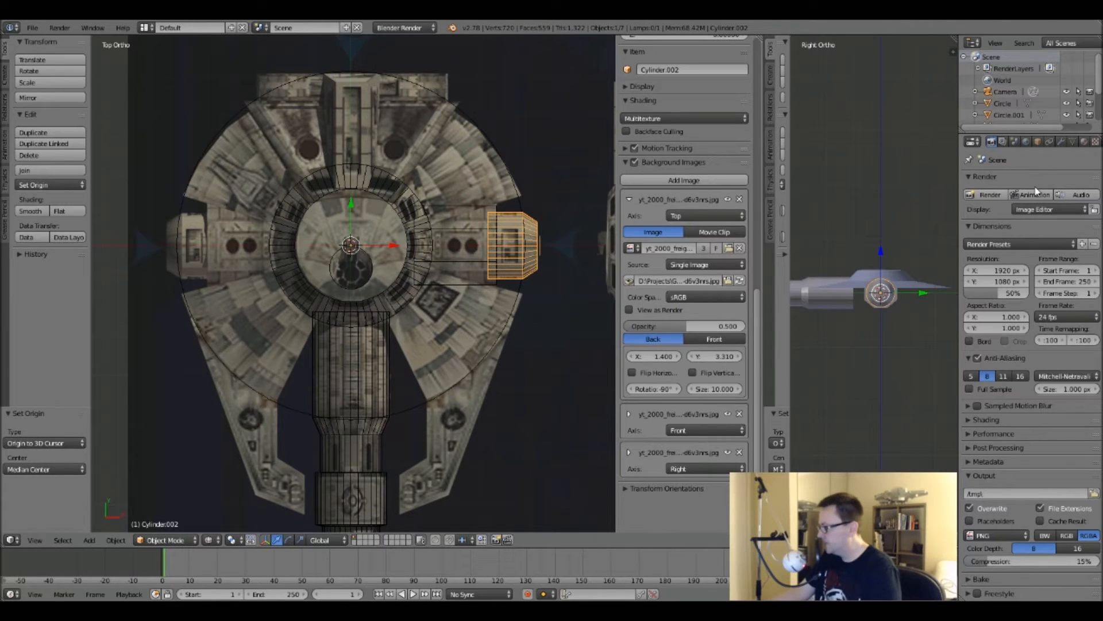
# Add an X-axis Mirror modifier to the docking port and apply its rotation and scale.
pyautogui.click(1060, 142)
pyautogui.click(1003, 181)
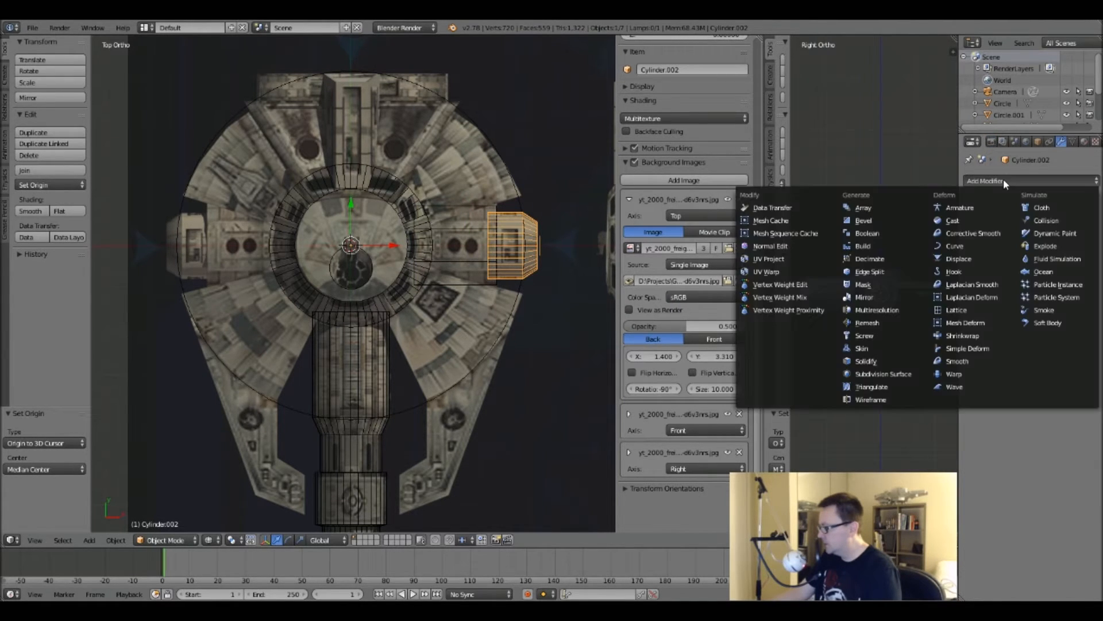
pyautogui.click(867, 299)
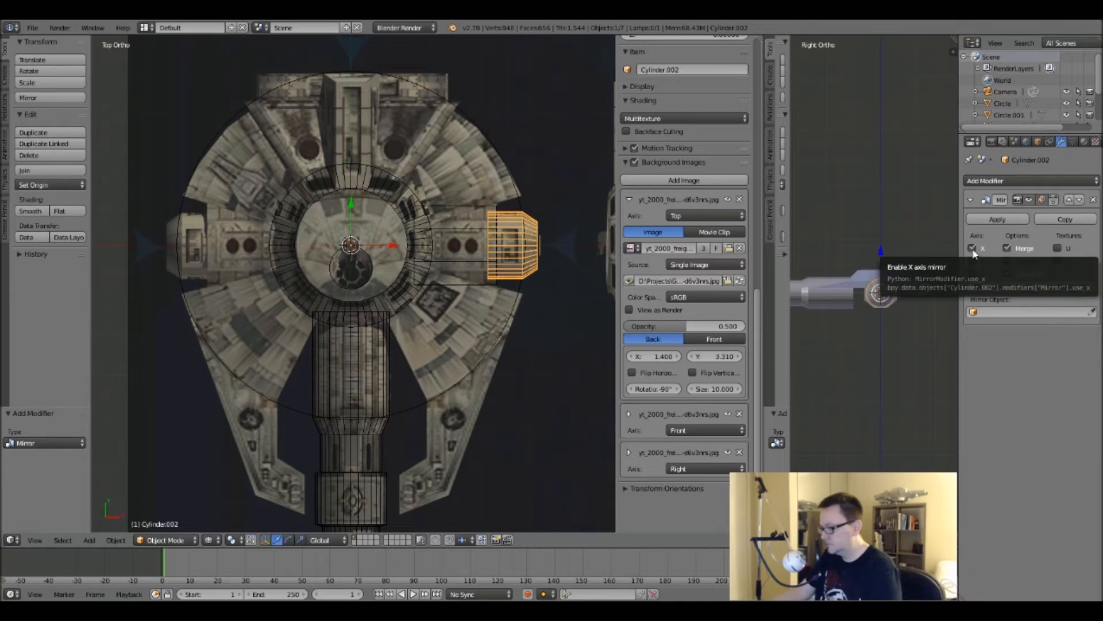
pyautogui.hotkey('ctrl', 'a')
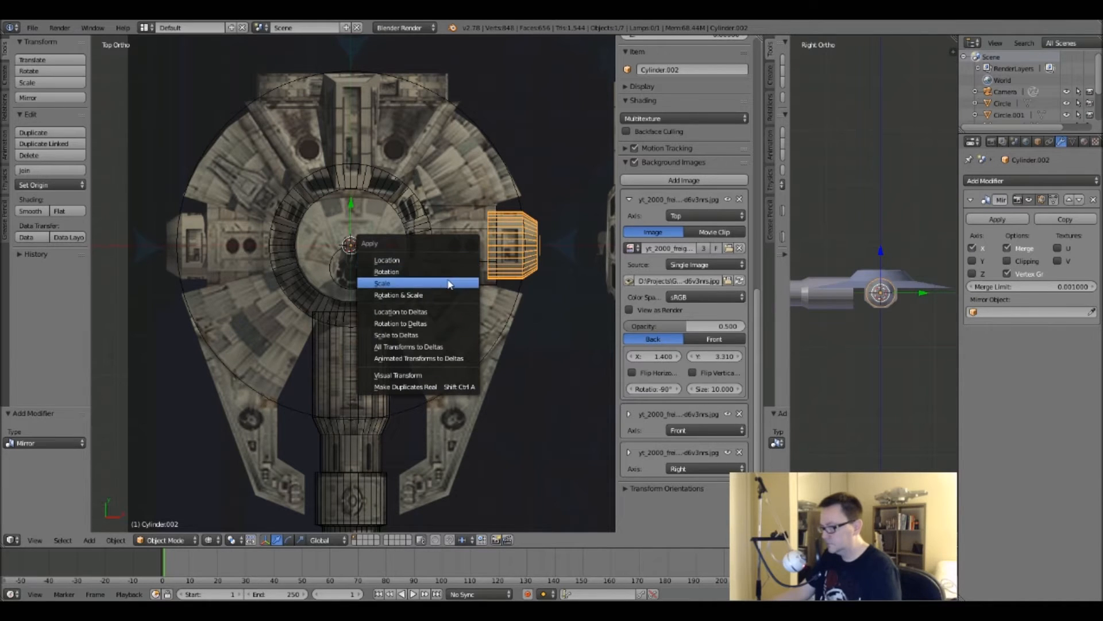
pyautogui.click(443, 299)
# Select the octagonal port housing, add an X-axis Mirror modifier and apply its rotation and scale.
pyautogui.rightClick(511, 230)
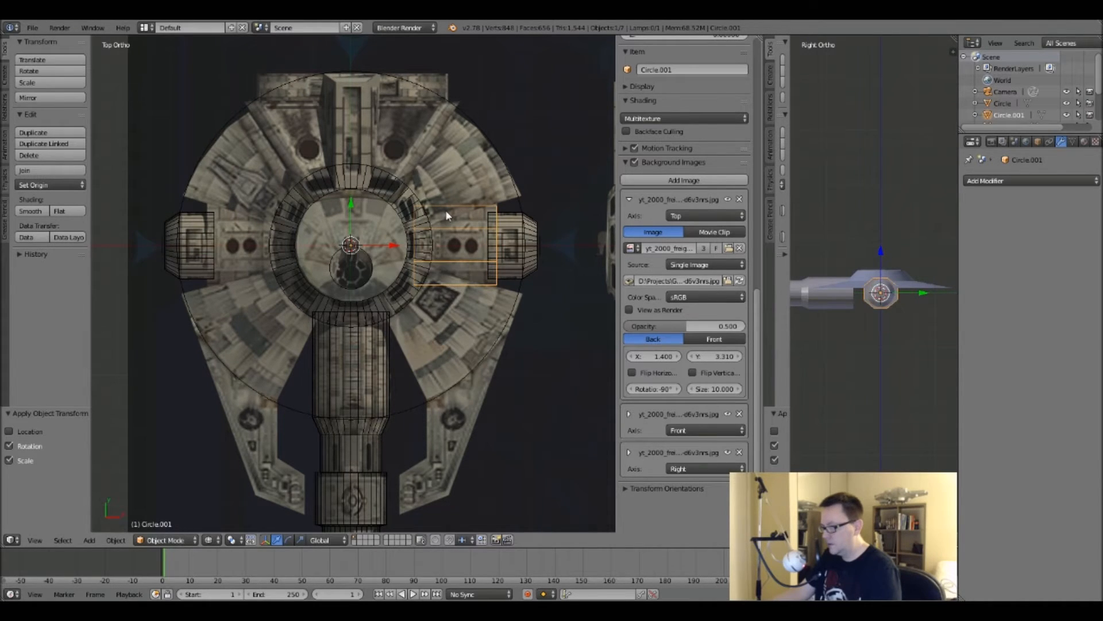
pyautogui.click(1019, 180)
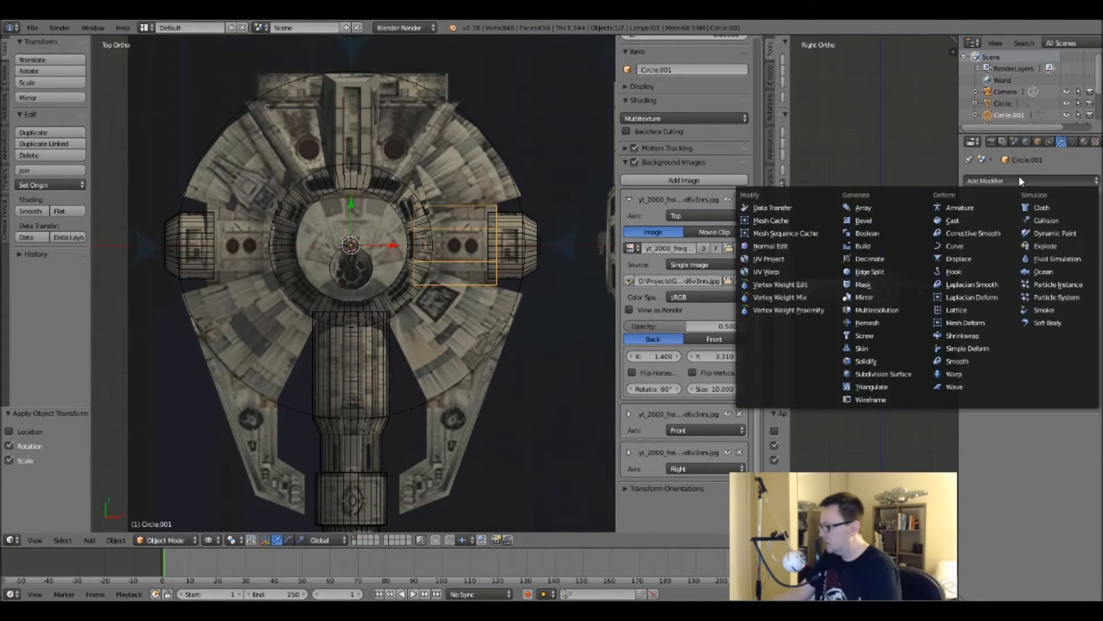
pyautogui.click(879, 303)
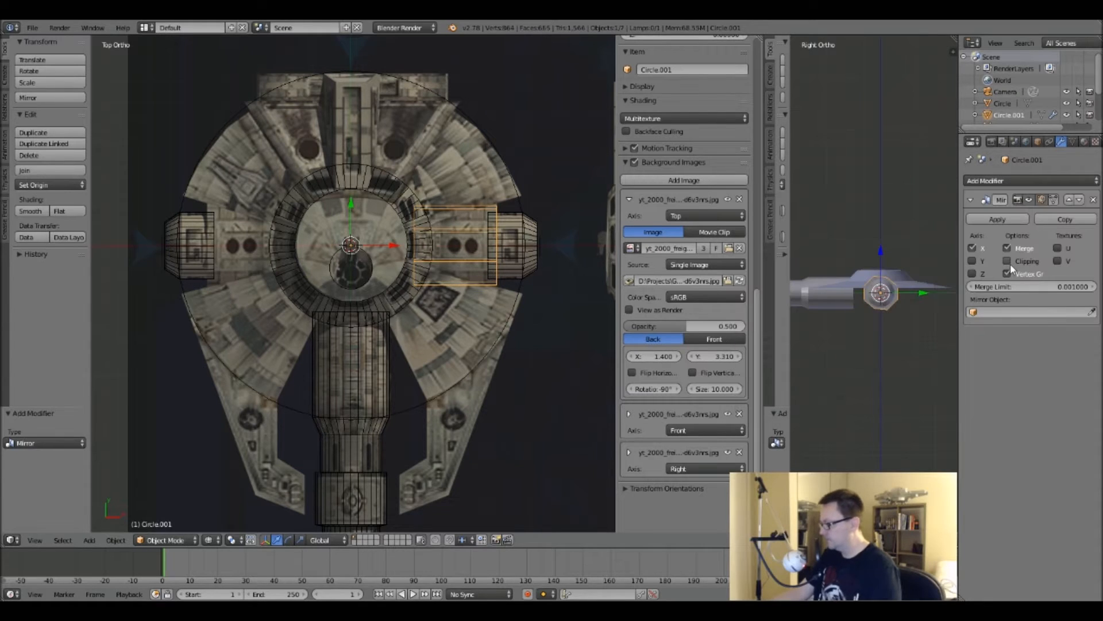
pyautogui.hotkey('ctrl', 'a')
pyautogui.click(472, 236)
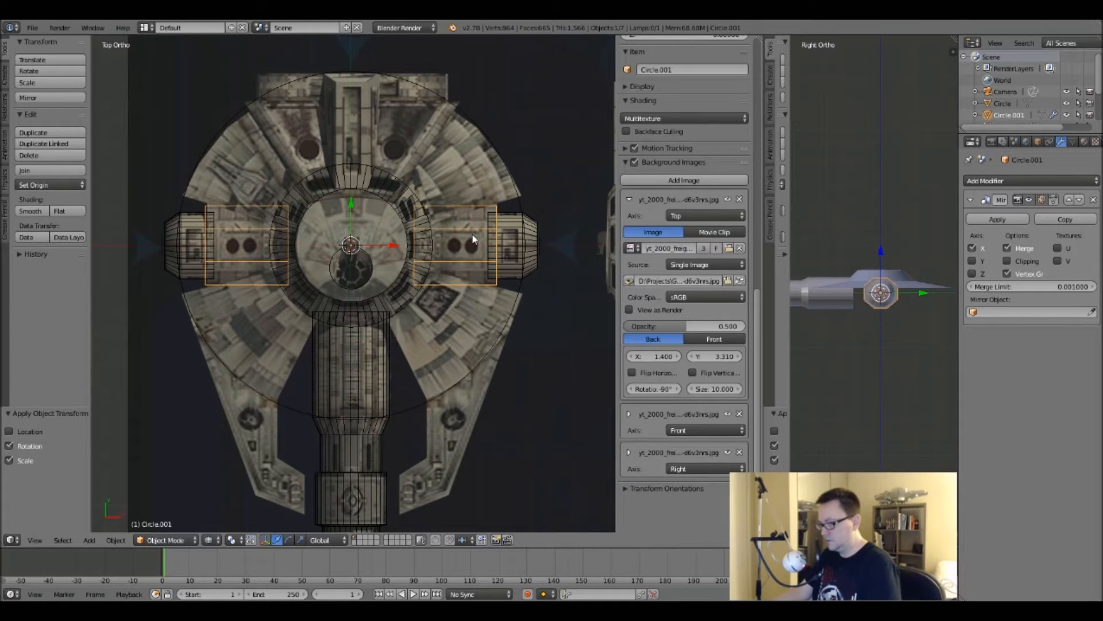
# In solid front view, add a Mirror modifier to the hull disc with only the Z axis enabled.
pyautogui.press('z')
pyautogui.moveTo(472, 234); pyautogui.dragTo(436, 211, button='middle')
pyautogui.press('KP_1')
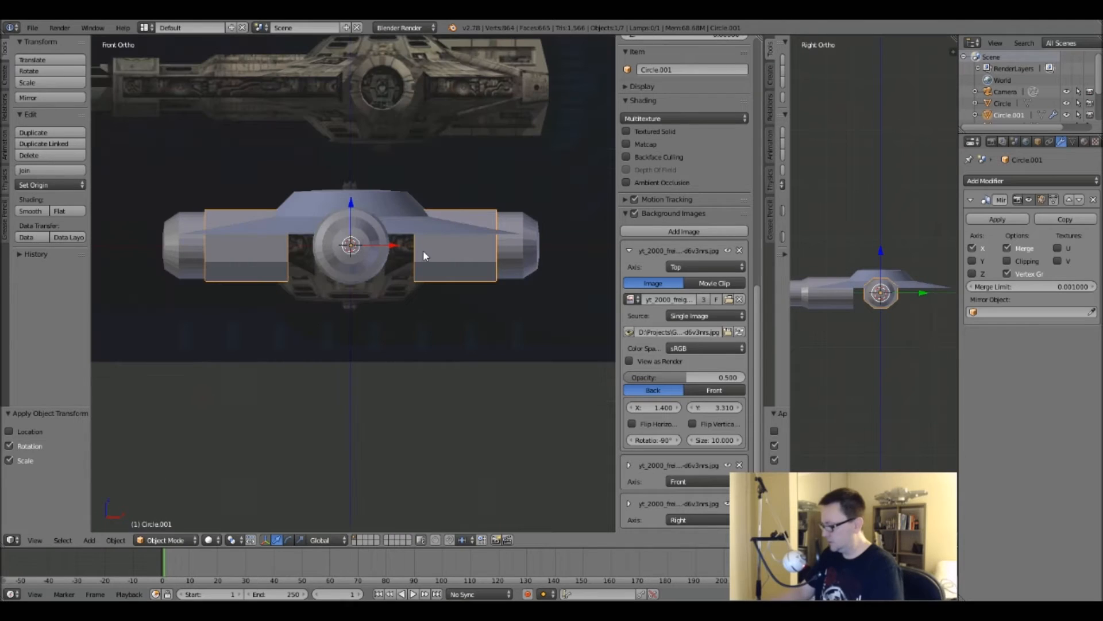
pyautogui.rightClick(413, 222)
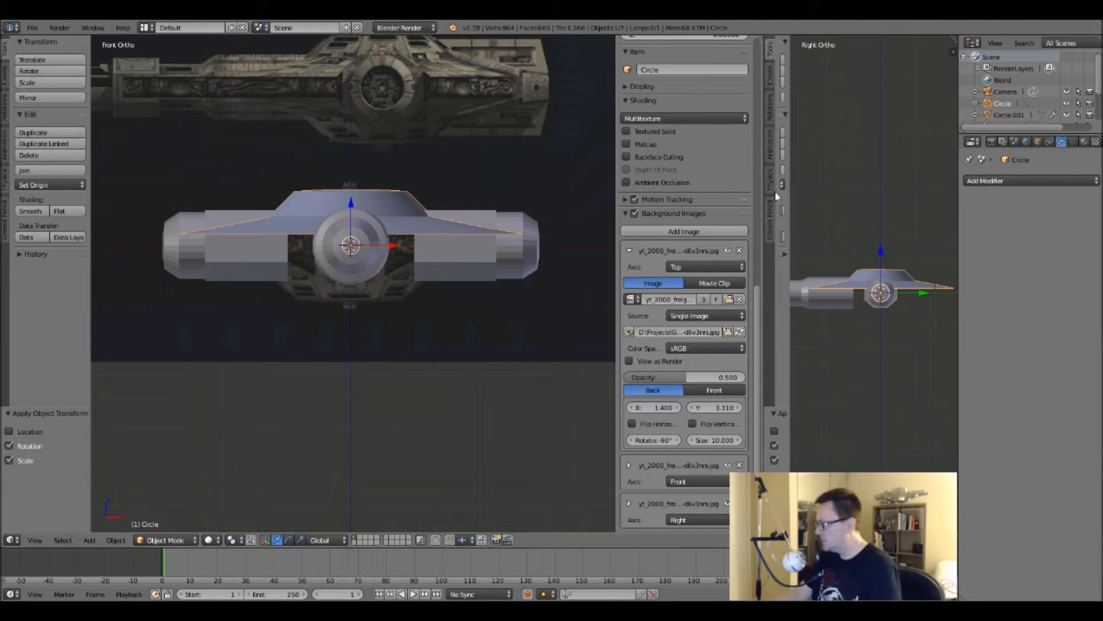
pyautogui.click(1001, 181)
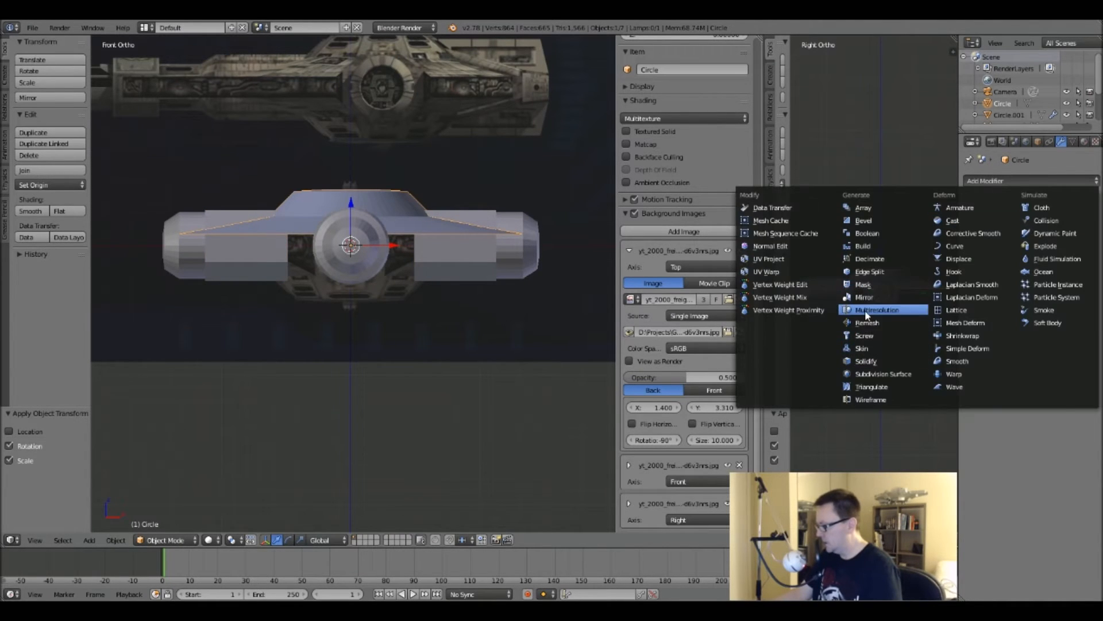
pyautogui.click(863, 297)
pyautogui.click(972, 248)
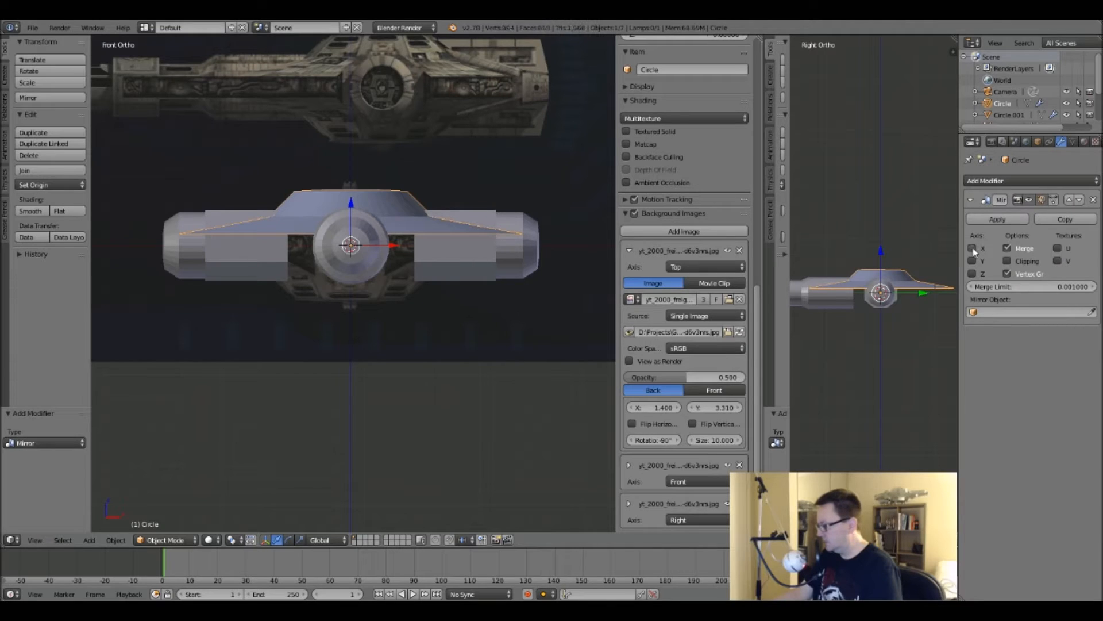
pyautogui.click(972, 275)
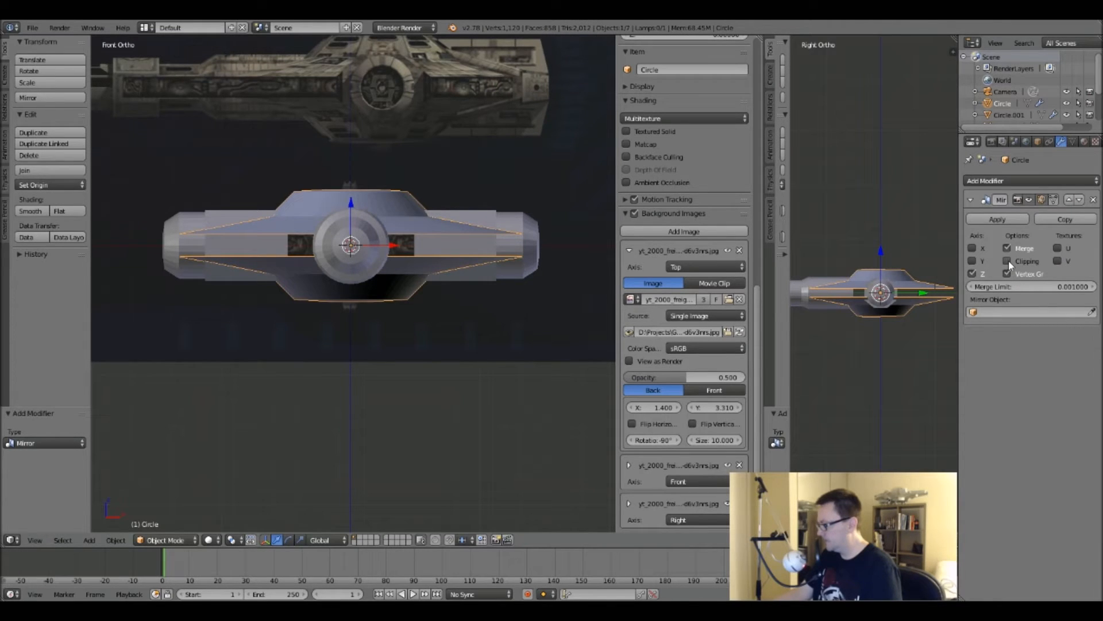
# Deselect everything and compare the mirrored ship with the reference images in wireframe top and right views.
pyautogui.press('z')
pyautogui.press('a')
pyautogui.press('z')
pyautogui.moveTo(419, 201)
pyautogui.mouseDown(button='middle')
pyautogui.moveTo(365, 259)
pyautogui.moveTo(451, 188)
pyautogui.moveTo(360, 128)
pyautogui.moveTo(347, 201)
pyautogui.moveTo(285, 242)
pyautogui.moveTo(404, 239)
pyautogui.moveTo(450, 253)
pyautogui.mouseUp(button='middle')
pyautogui.press('KP_7')
pyautogui.press('z')
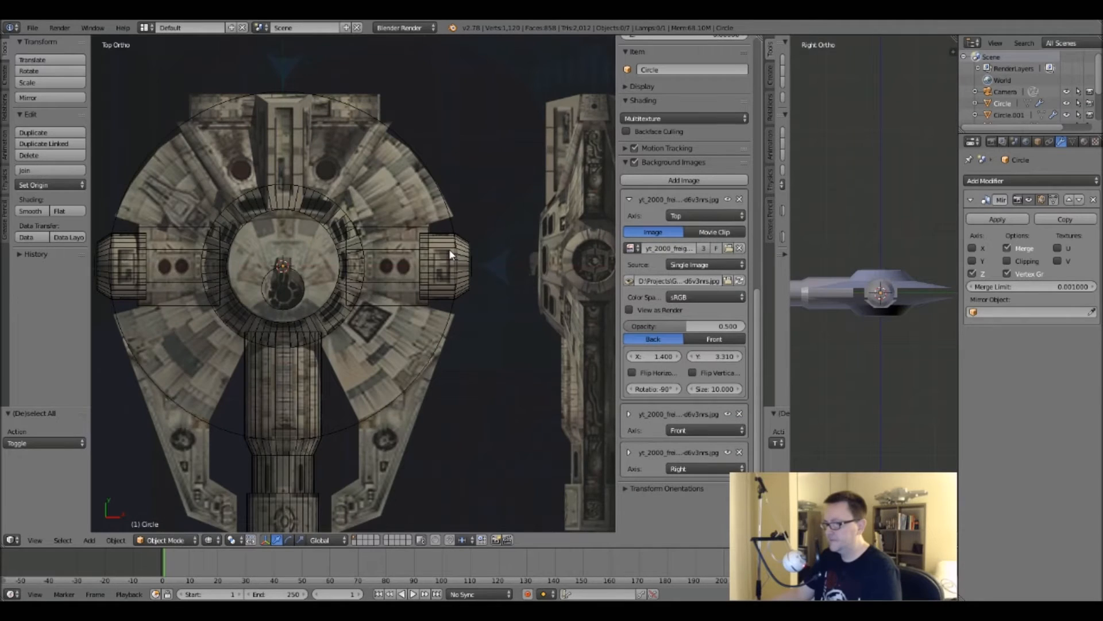
pyautogui.keyDown('shift'); pyautogui.moveTo(374, 162); pyautogui.dragTo(350, 246, button='middle'); pyautogui.keyUp('shift')
pyautogui.scroll(-4, 350, 248)
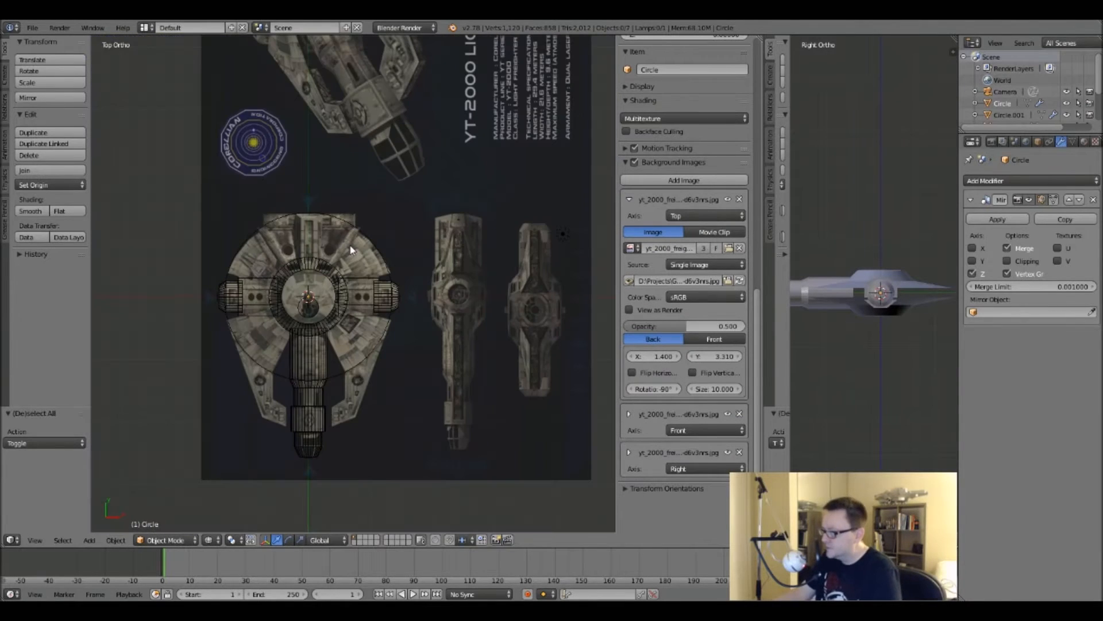
pyautogui.moveTo(403, 158)
pyautogui.keyDown('shift'); pyautogui.mouseDown(button='middle')
pyautogui.moveTo(389, 172)
pyautogui.moveTo(385, 164)
pyautogui.mouseUp(button='middle'); pyautogui.keyUp('shift')
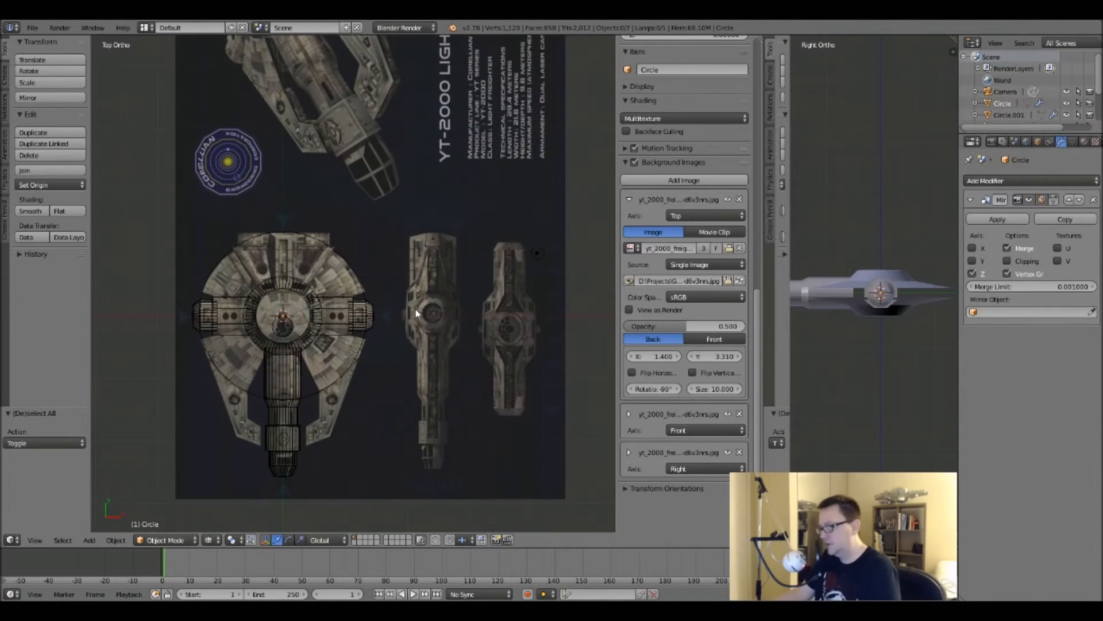
pyautogui.moveTo(438, 368); pyautogui.dragTo(410, 335, button='middle')
pyautogui.press('KP_3')
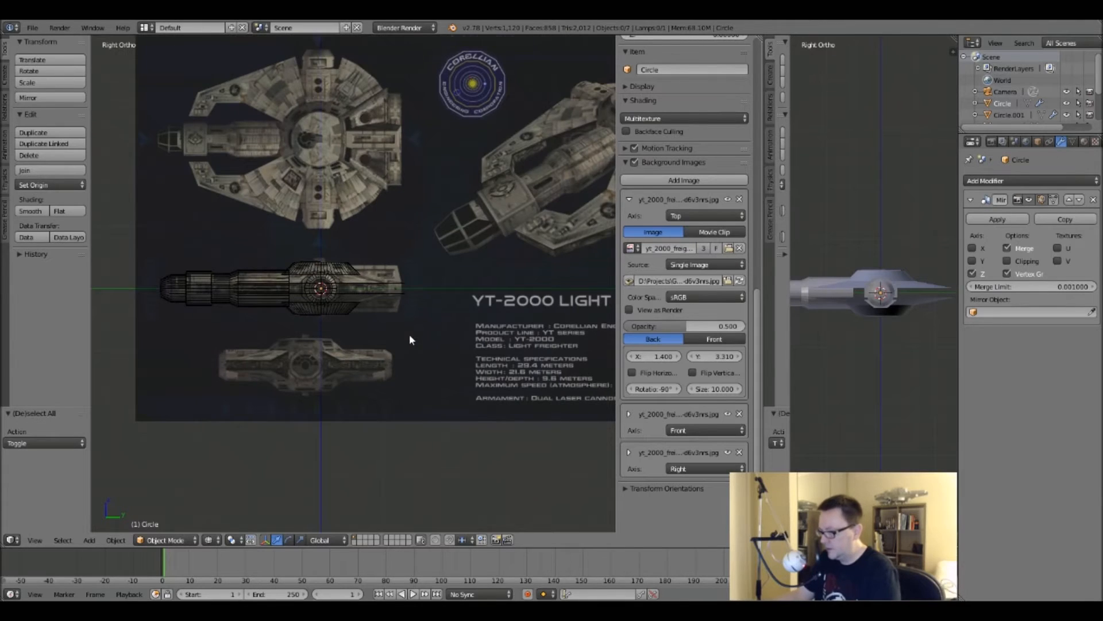
pyautogui.scroll(4, 378, 297)
pyautogui.scroll(3, 379, 295)
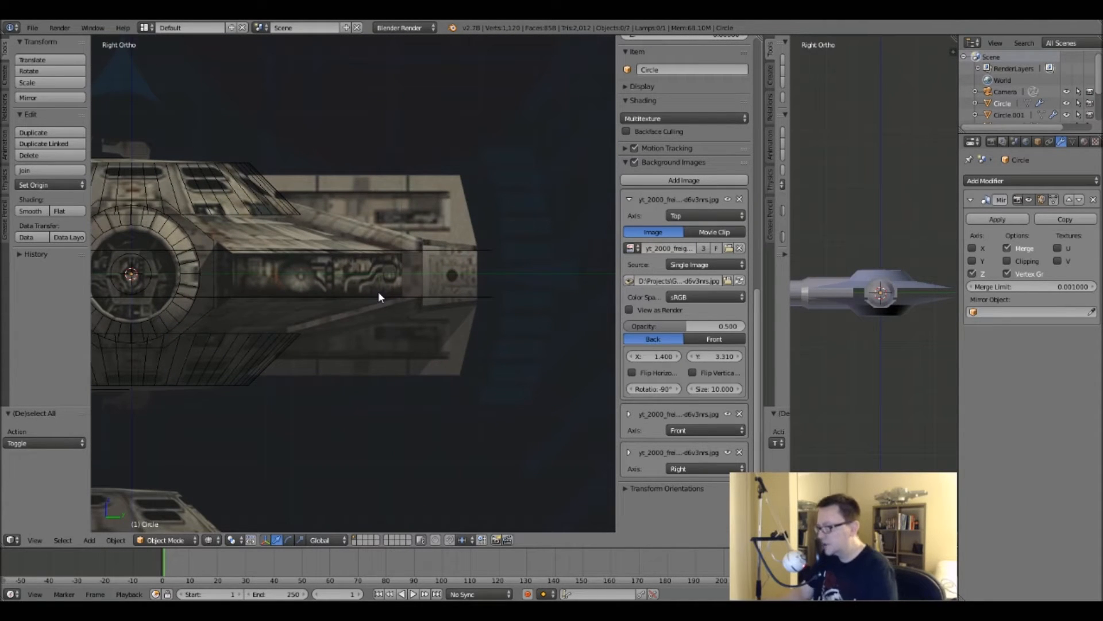
pyautogui.scroll(-7, 378, 291)
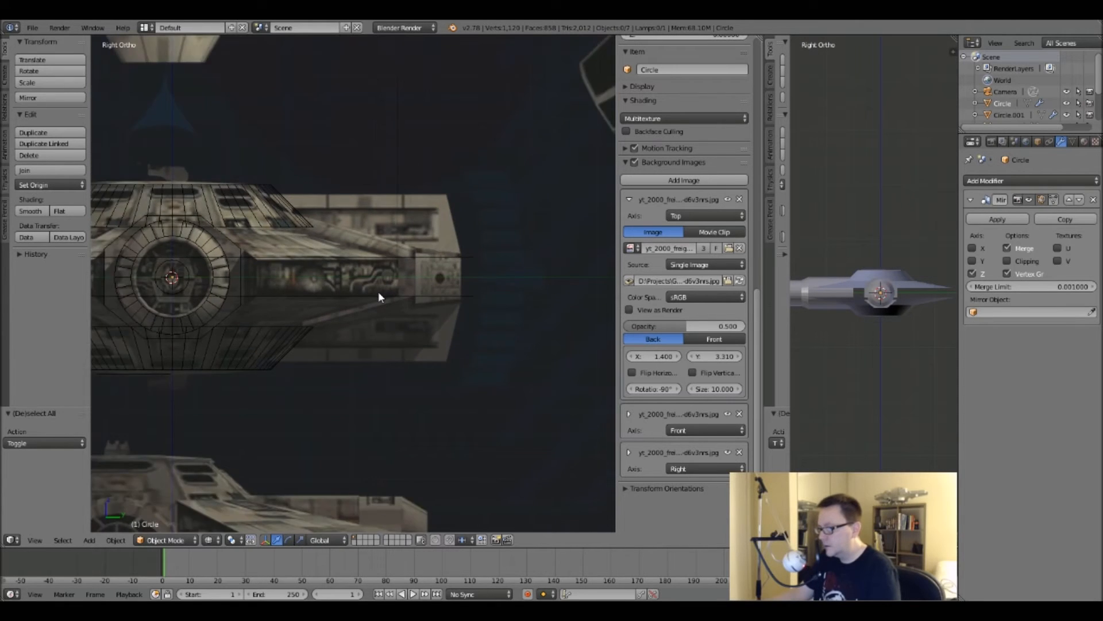
pyautogui.keyDown('shift'); pyautogui.moveTo(378, 291); pyautogui.dragTo(378, 325, button='middle'); pyautogui.keyUp('shift')
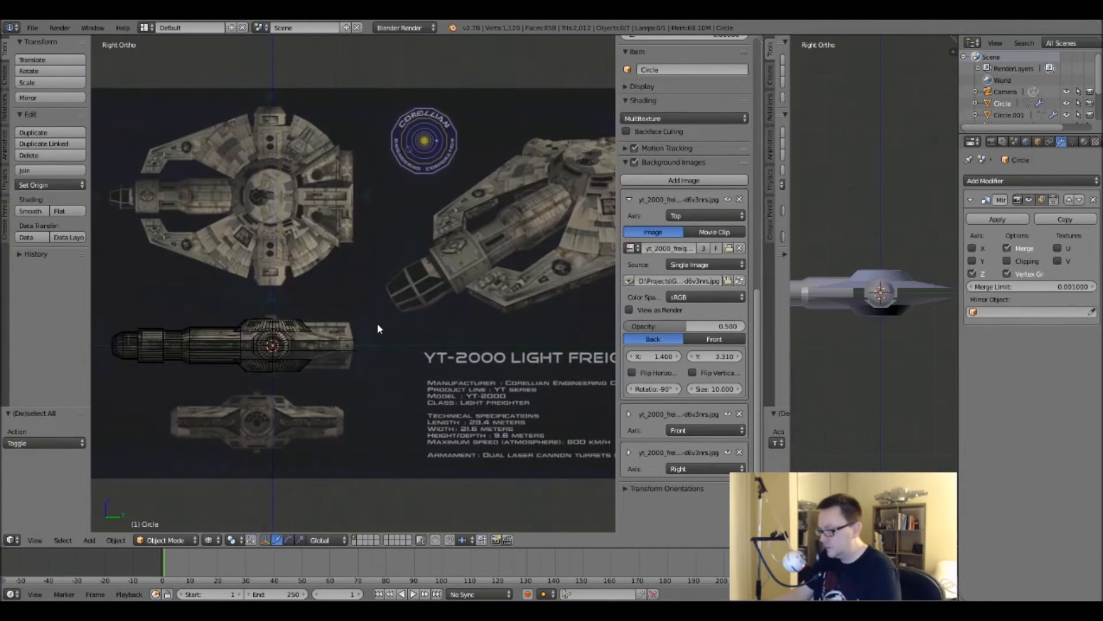
# Examine the ship's rear section in the reference sheet's perspective drawing and in its top view.
pyautogui.press('KP_5')
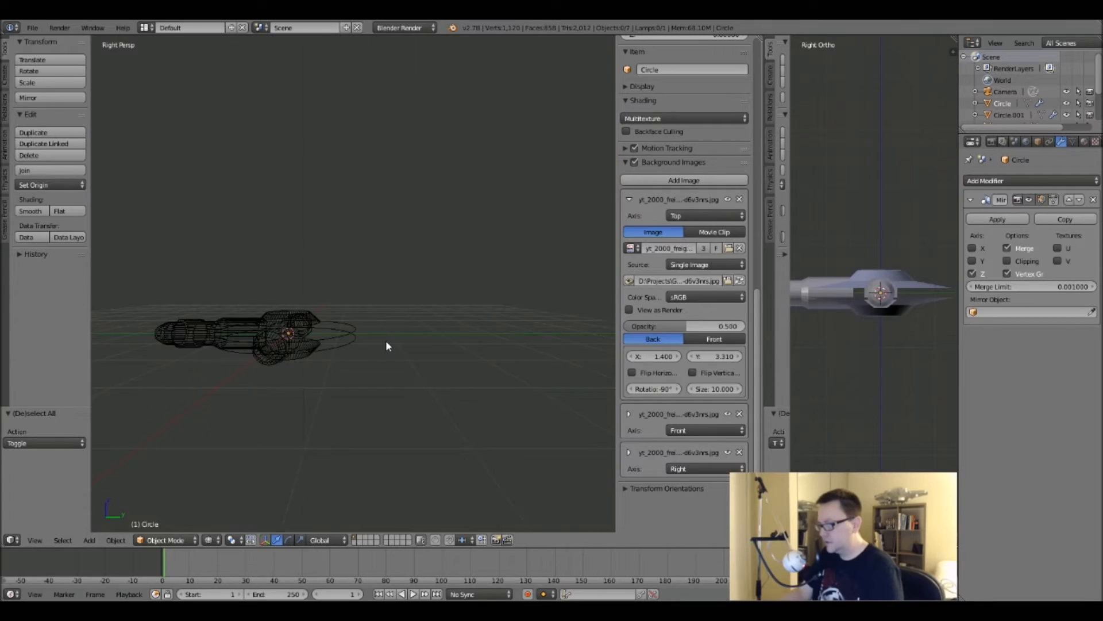
pyautogui.press('KP_7')
pyautogui.press('KP_5')
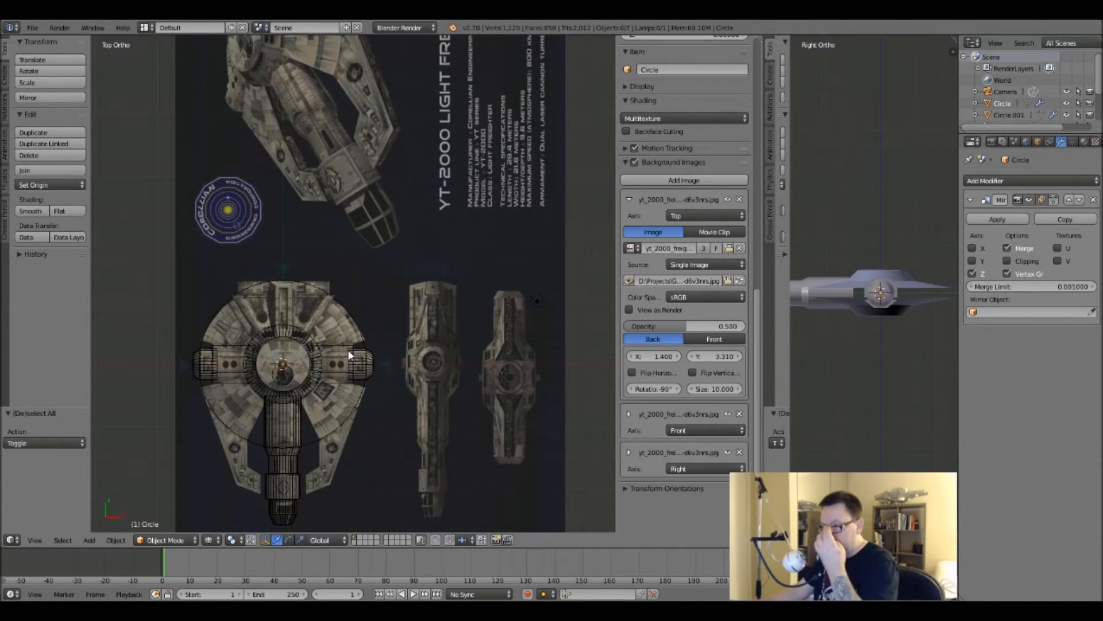
pyautogui.keyDown('shift'); pyautogui.moveTo(284, 196); pyautogui.dragTo(329, 325, button='middle'); pyautogui.keyUp('shift')
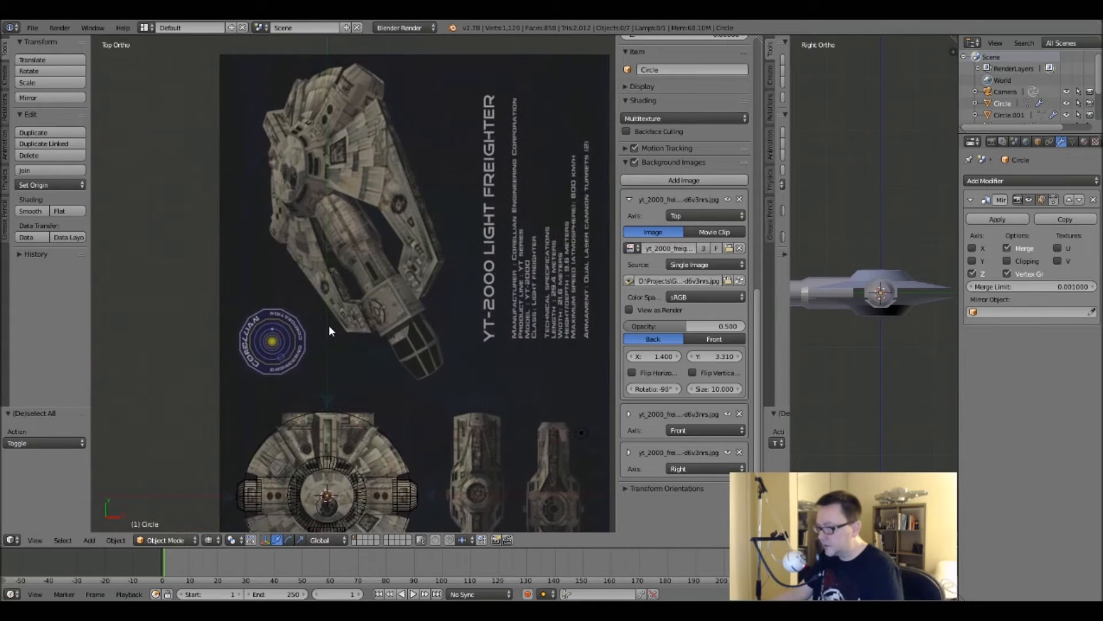
pyautogui.keyDown('shift'); pyautogui.moveTo(322, 248); pyautogui.dragTo(383, 307, button='middle'); pyautogui.keyUp('shift')
pyautogui.scroll(6, 383, 307)
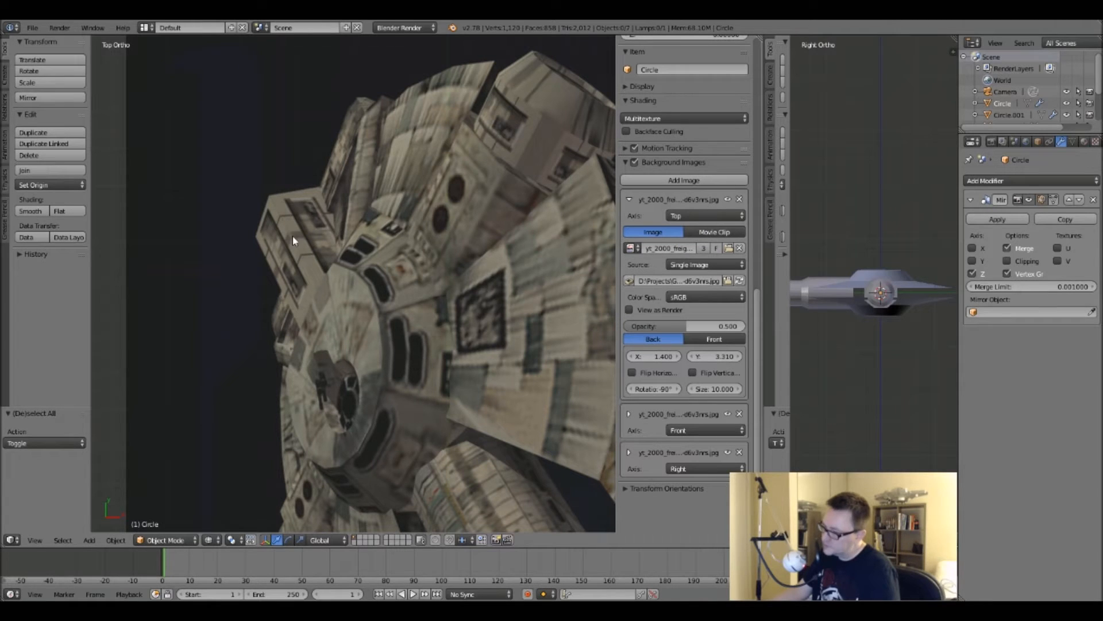
pyautogui.keyDown('shift'); pyautogui.moveTo(391, 374); pyautogui.dragTo(375, 340, button='middle'); pyautogui.keyUp('shift')
pyautogui.scroll(-7, 375, 340)
pyautogui.keyDown('shift'); pyautogui.moveTo(377, 409); pyautogui.dragTo(356, 183, button='middle'); pyautogui.keyUp('shift')
pyautogui.scroll(6, 343, 274)
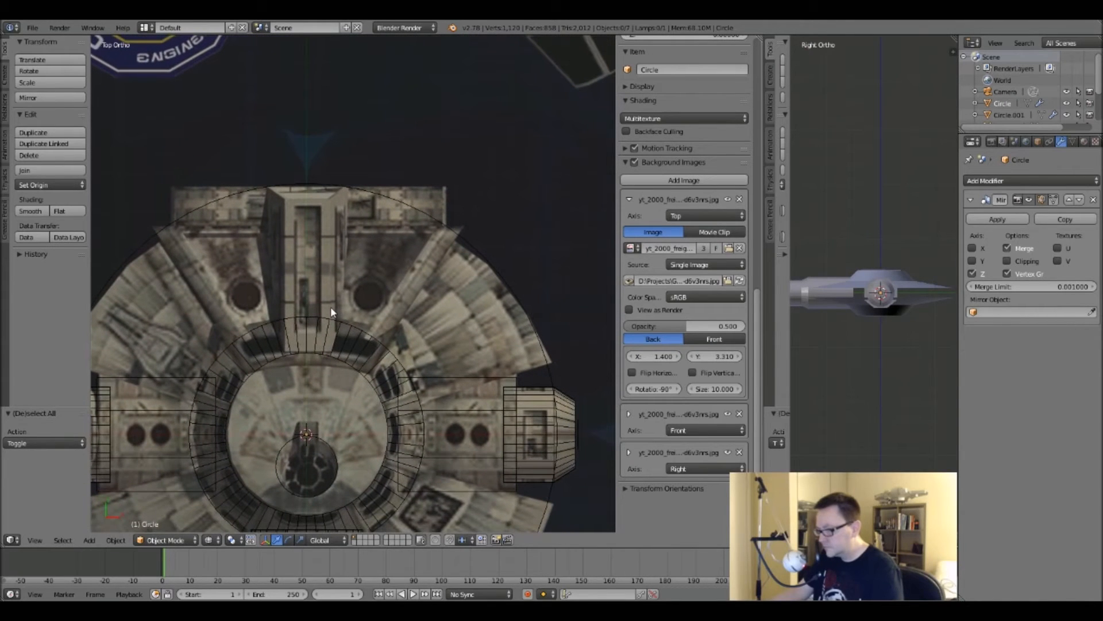
# Add a cube at the ship's centre and move it 0.730 along Y towards the rear section.
pyautogui.hotkey('shift', 'a')
pyautogui.moveTo(320, 296)
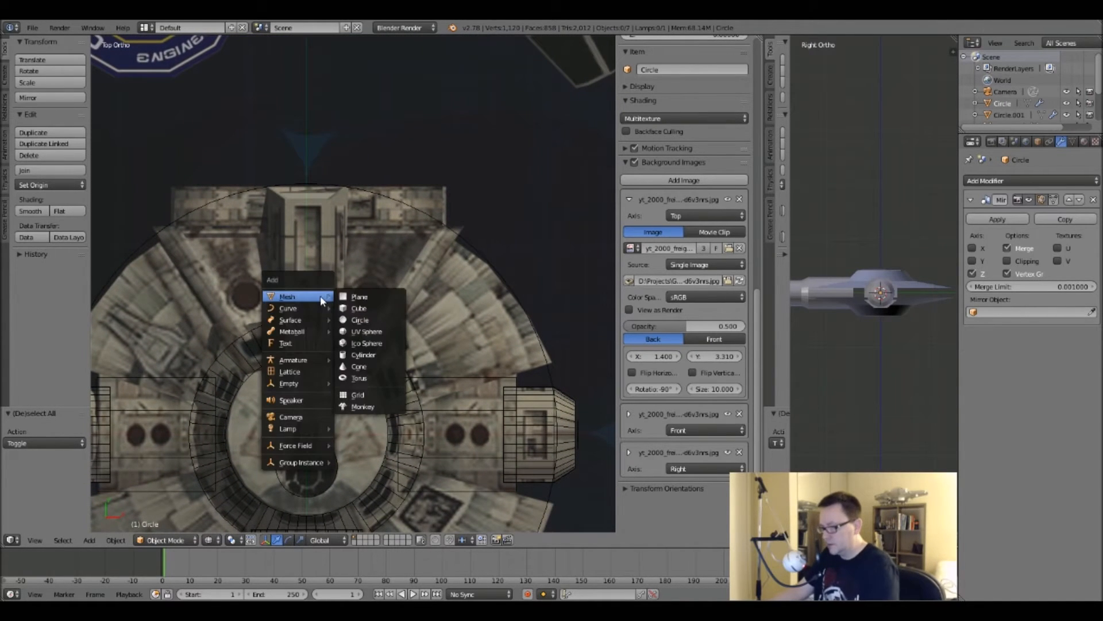
pyautogui.click(351, 309)
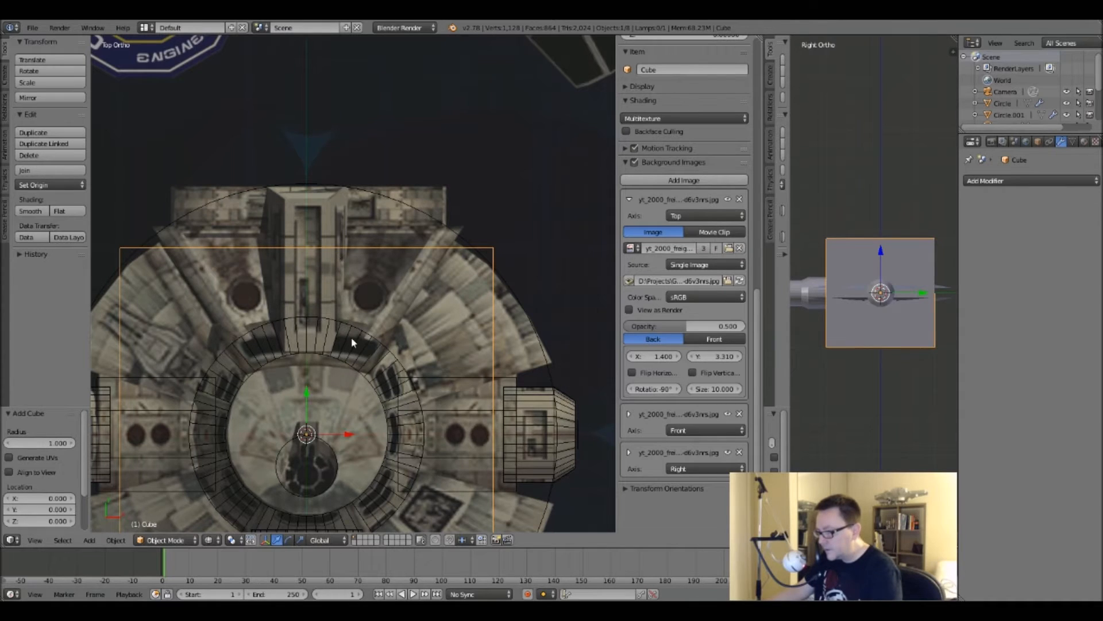
pyautogui.press('Tab')
pyautogui.scroll(-1, 307, 397)
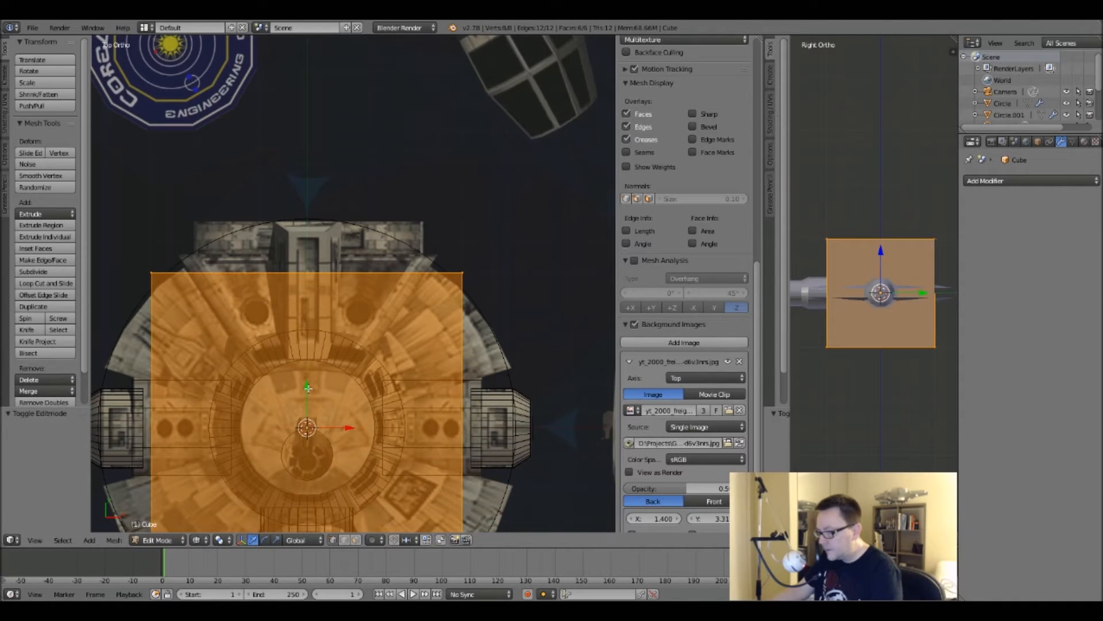
pyautogui.press('Tab')
pyautogui.moveTo(311, 390); pyautogui.dragTo(311, 276)
# In solid shading, apply rotation and scale to the hull disc and to the long forward tube.
pyautogui.press('z')
pyautogui.scroll(-2, 398, 249)
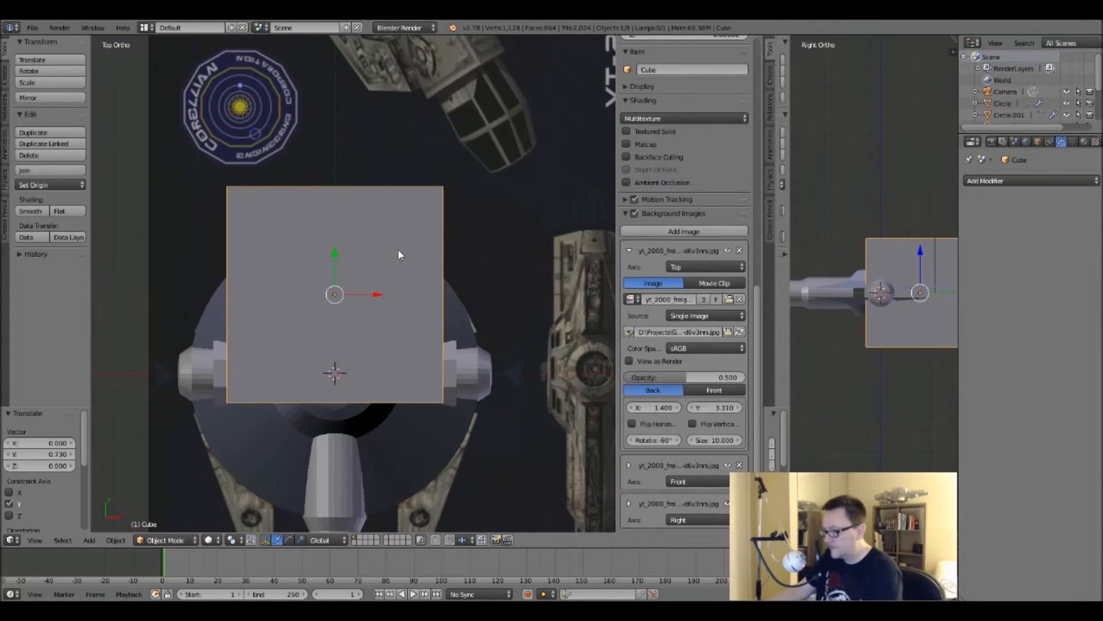
pyautogui.rightClick(474, 314)
pyautogui.hotkey('shift', 'a')
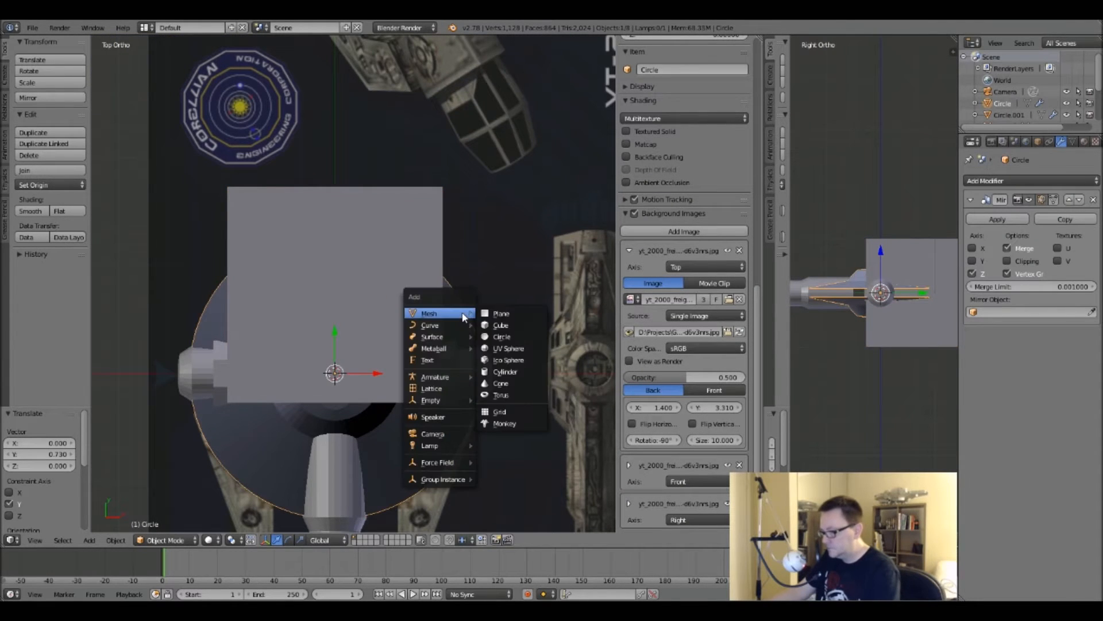
pyautogui.press('Escape')
pyautogui.hotkey('ctrl', 'a')
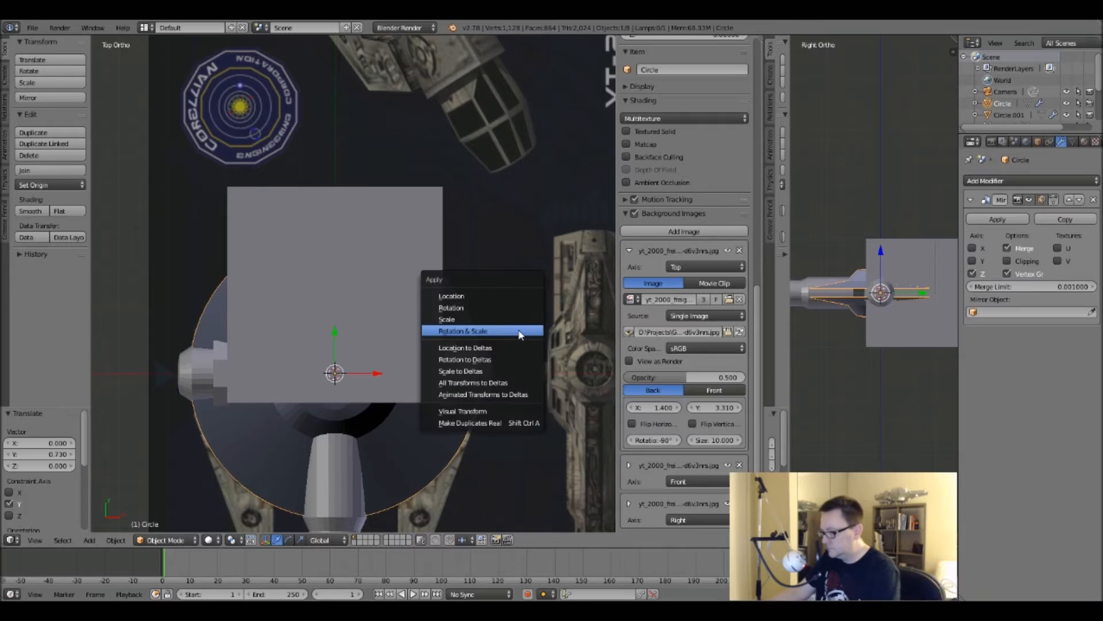
pyautogui.click(520, 332)
pyautogui.rightClick(325, 447)
pyautogui.hotkey('ctrl', 'a')
pyautogui.click(325, 447)
# Select the cube over the rear section, show it in wireframe and enter Edit Mode.
pyautogui.rightClick(342, 362)
pyautogui.press('z')
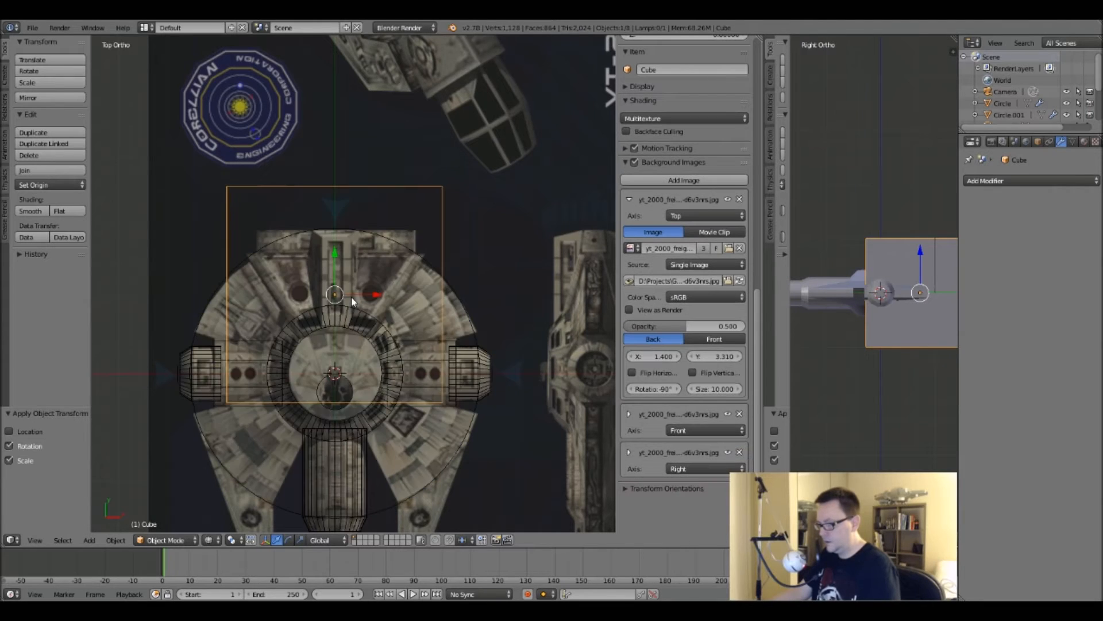
pyautogui.scroll(2, 345, 295)
pyautogui.press('Tab')
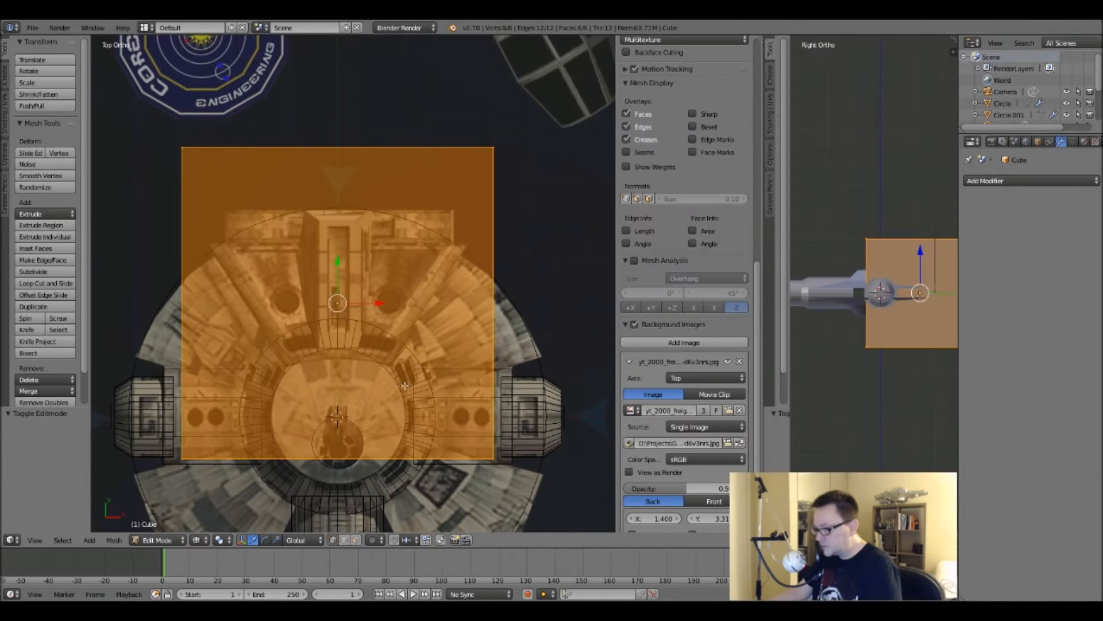
# Narrow the cube along X by about 0.308 and again by about 0.715 to match the central spine in the top reference.
pyautogui.scroll(2, 404, 385)
pyautogui.scroll(-1, 373, 283)
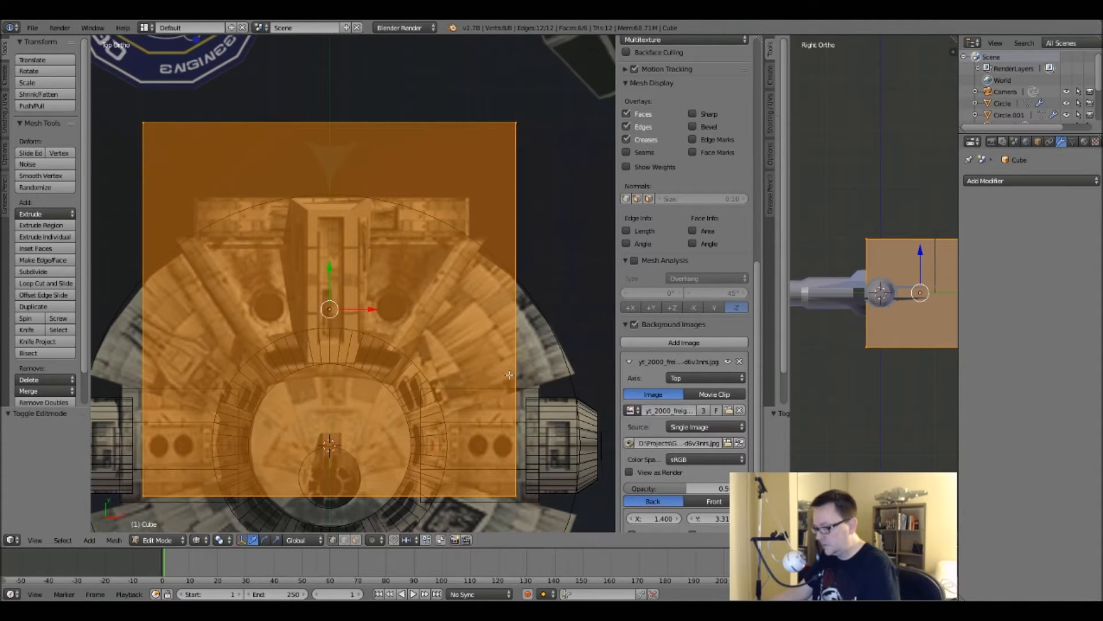
pyautogui.press('s')
pyautogui.press('x')
pyautogui.click(393, 331)
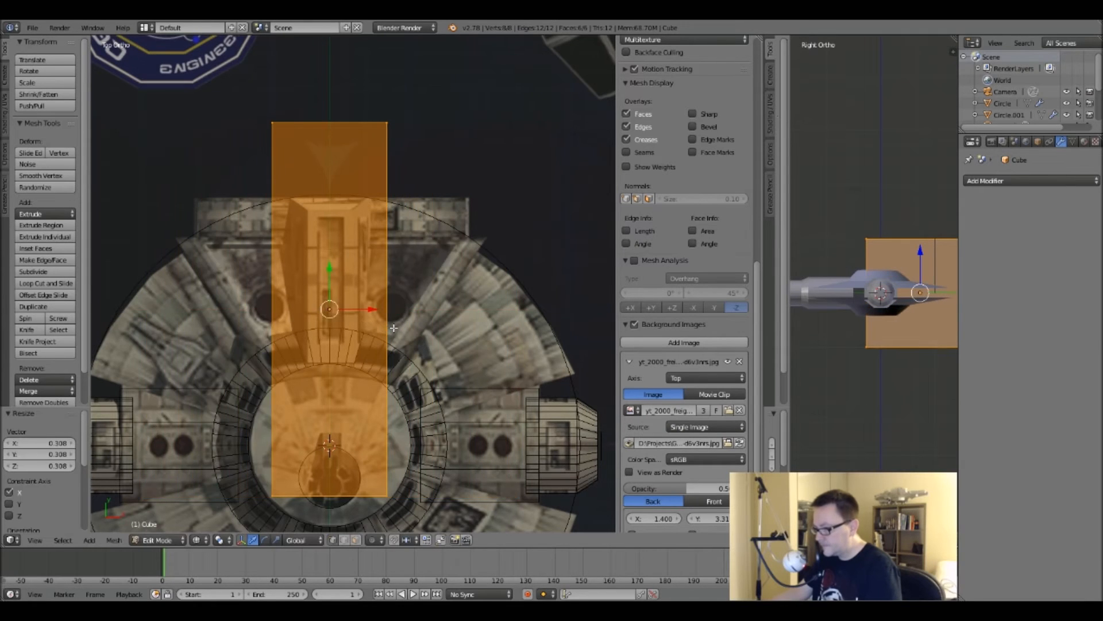
pyautogui.scroll(4, 340, 291)
pyautogui.scroll(1, 339, 291)
pyautogui.press('s')
pyautogui.press('x')
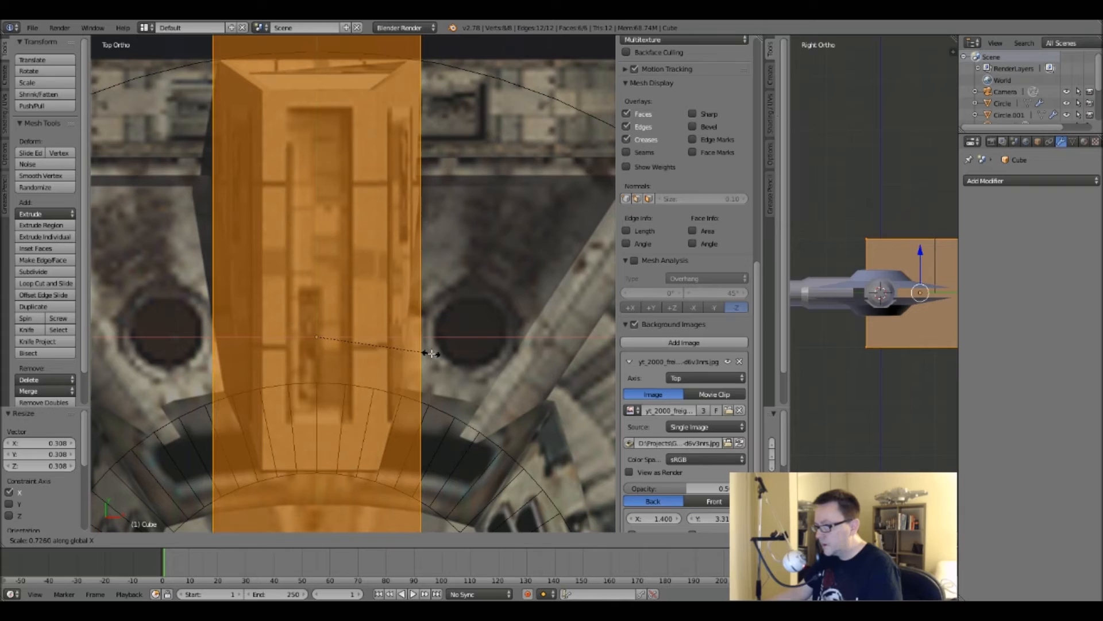
pyautogui.click(426, 353)
pyautogui.scroll(-5, 426, 380)
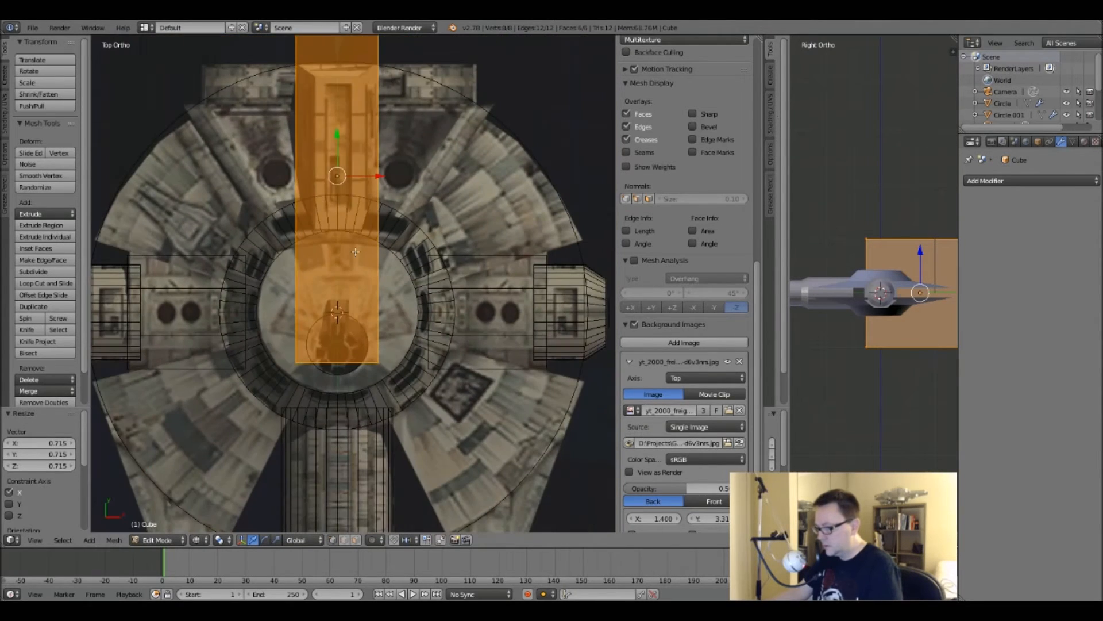
# Move the cube's inner end about 0.664 along Y, with a slight final adjustment, so it meets the edge of the central hub.
pyautogui.press('a')
pyautogui.rightClick(336, 324)
pyautogui.press('z')
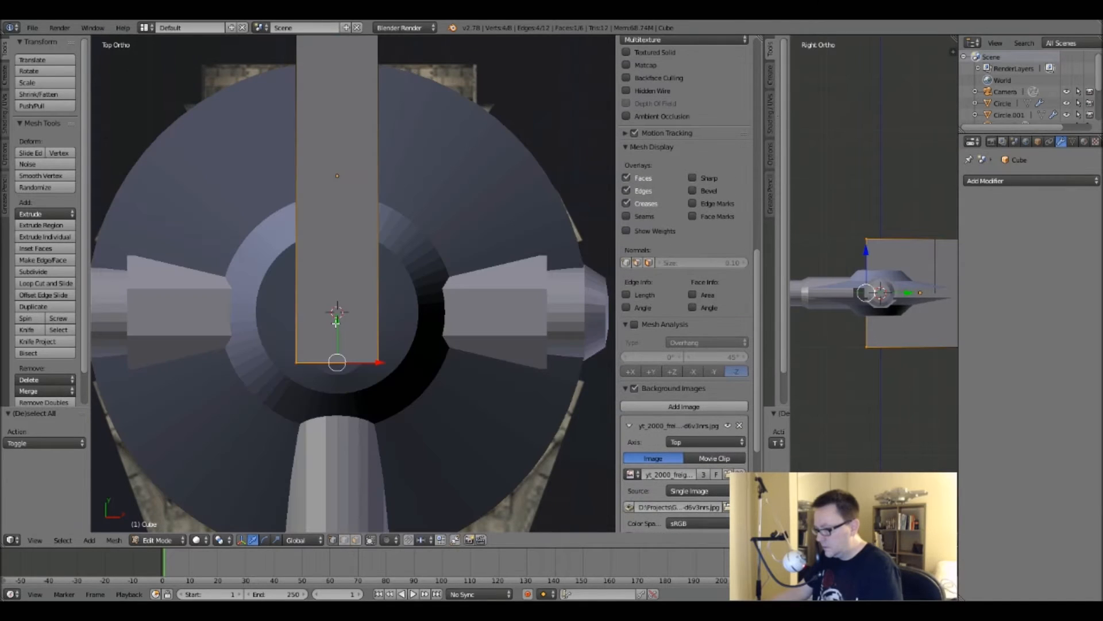
pyautogui.press('g')
pyautogui.press('y')
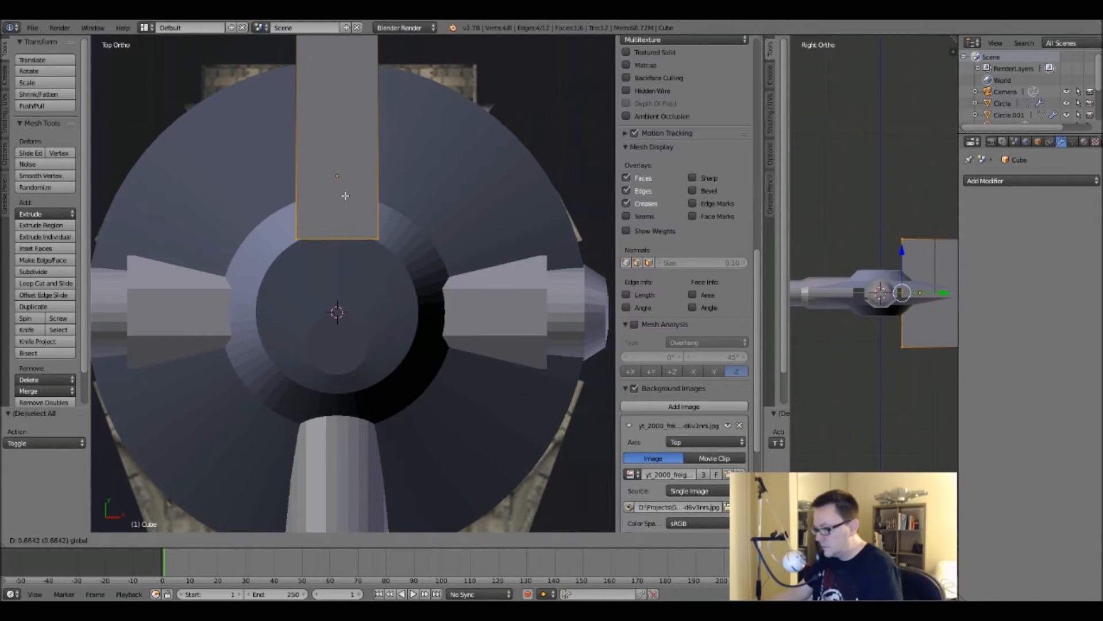
pyautogui.click(345, 196)
pyautogui.press('z')
pyautogui.scroll(1, 363, 197)
pyautogui.keyDown('shift'); pyautogui.moveTo(364, 197); pyautogui.dragTo(344, 378, button='middle'); pyautogui.keyUp('shift')
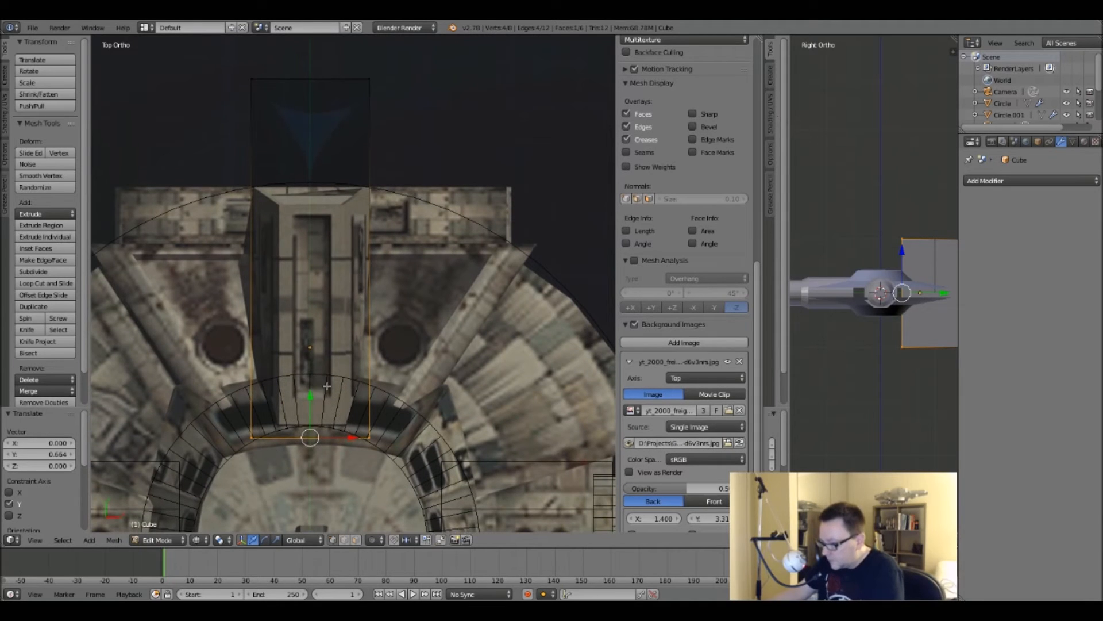
pyautogui.press('g')
pyautogui.press('y')
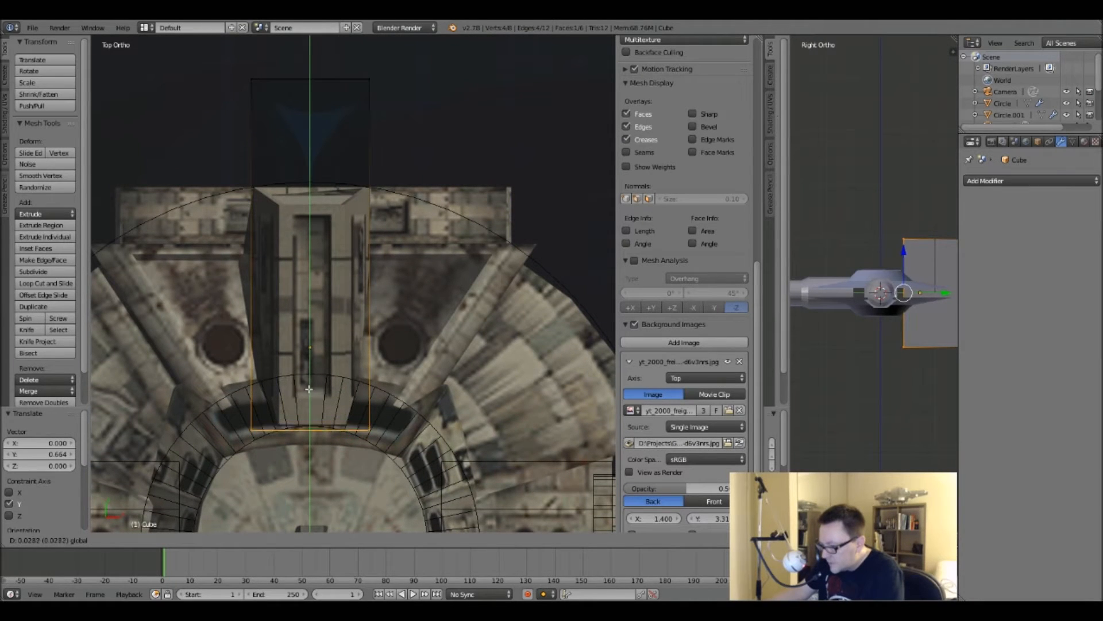
pyautogui.click(309, 394)
# Move the cube's outer end about -0.405 along Y to fit it to the rear edge of the hull.
pyautogui.scroll(1, 308, 270)
pyautogui.keyDown('shift'); pyautogui.moveTo(309, 207); pyautogui.dragTo(287, 369, button='middle'); pyautogui.keyUp('shift')
pyautogui.scroll(-1, 296, 333)
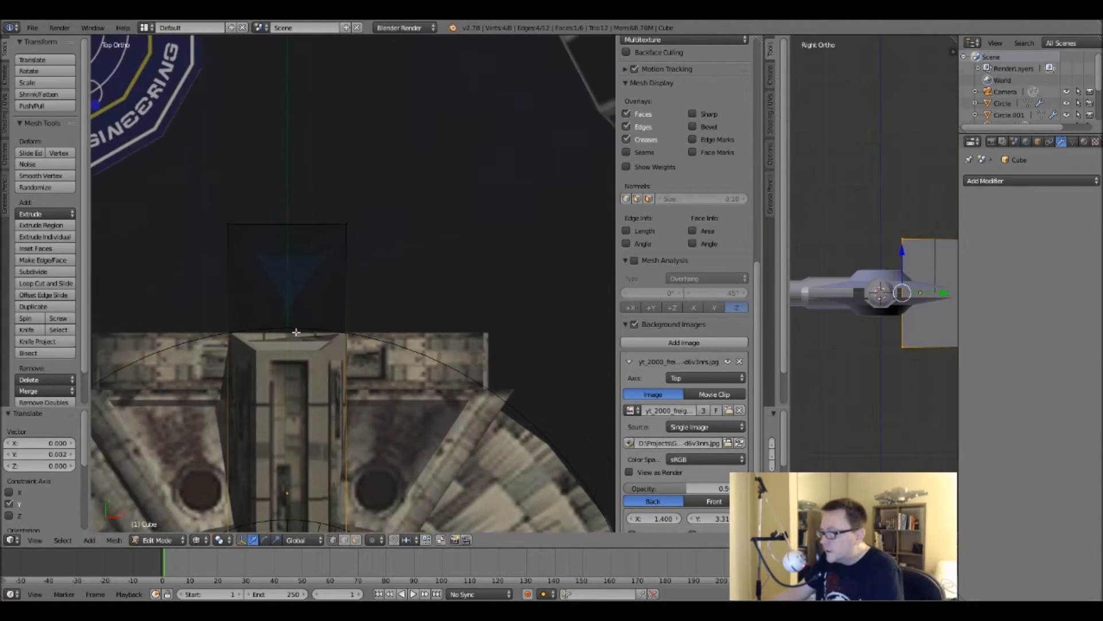
pyautogui.press('a')
pyautogui.press('b')
pyautogui.moveTo(172, 152); pyautogui.dragTo(446, 275)
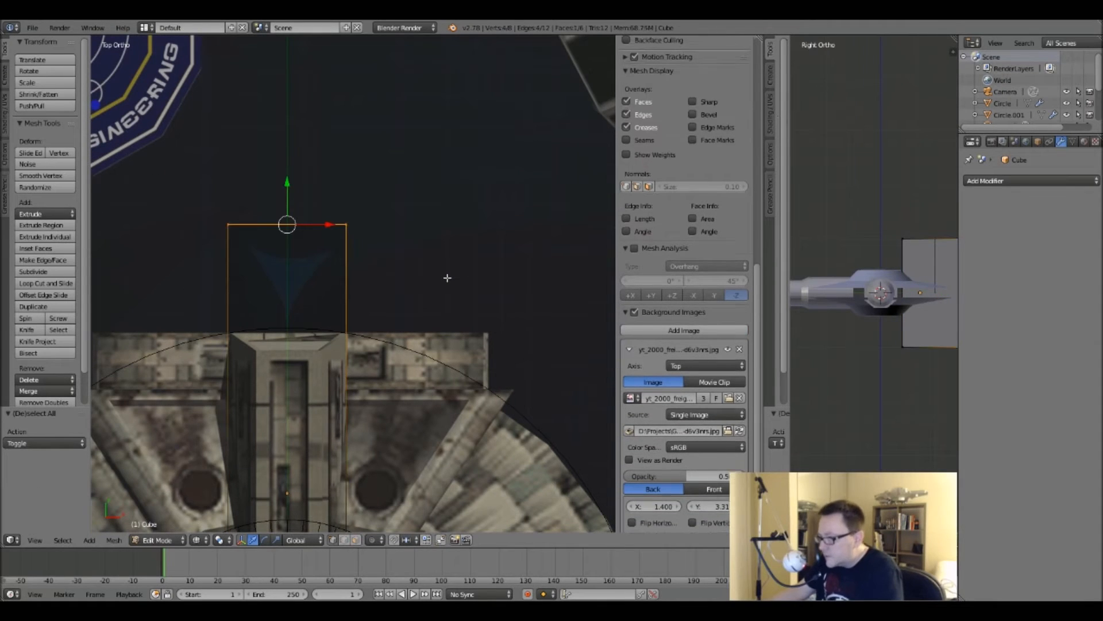
pyautogui.moveTo(283, 175); pyautogui.dragTo(277, 287)
# In the right view, scale the whole block along Z by about 0.368 to match the spine's height in the side reference.
pyautogui.press('KP_3')
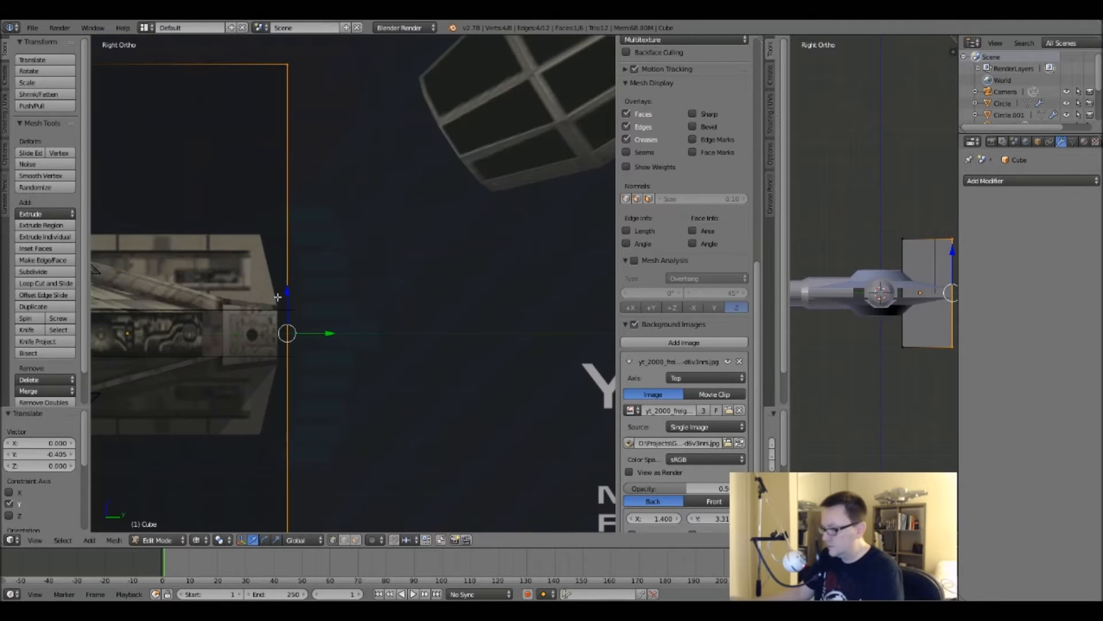
pyautogui.keyDown('shift'); pyautogui.moveTo(308, 311); pyautogui.dragTo(400, 301, button='middle'); pyautogui.keyUp('shift')
pyautogui.scroll(-4, 397, 329)
pyautogui.keyDown('shift'); pyautogui.moveTo(374, 362); pyautogui.dragTo(387, 355, button='middle'); pyautogui.keyUp('shift')
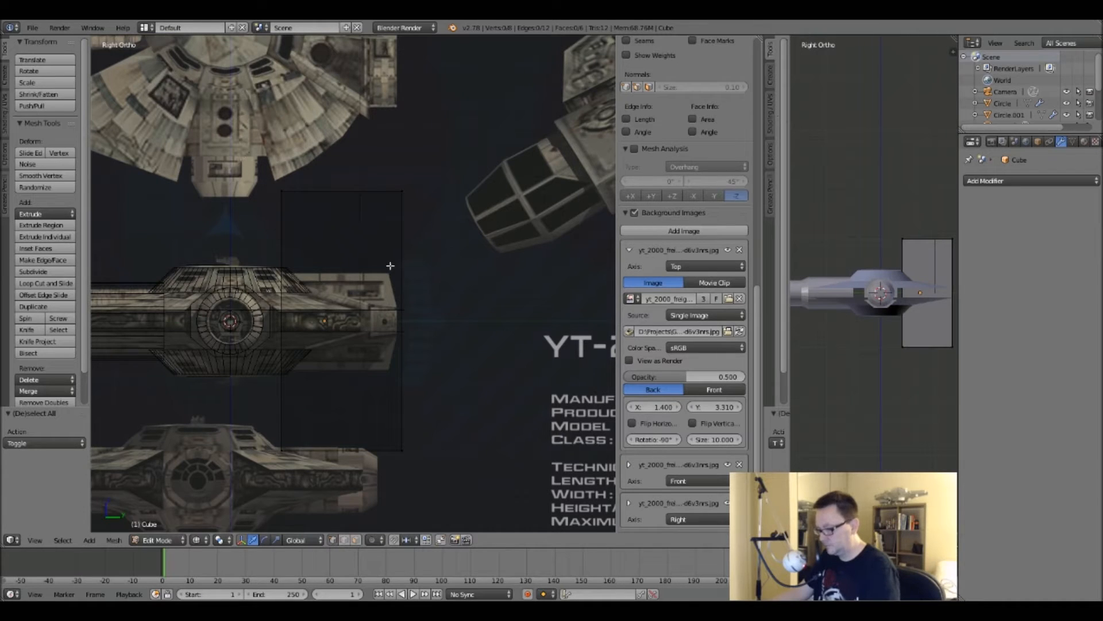
pyautogui.press('a')
pyautogui.press('s')
pyautogui.press('z')
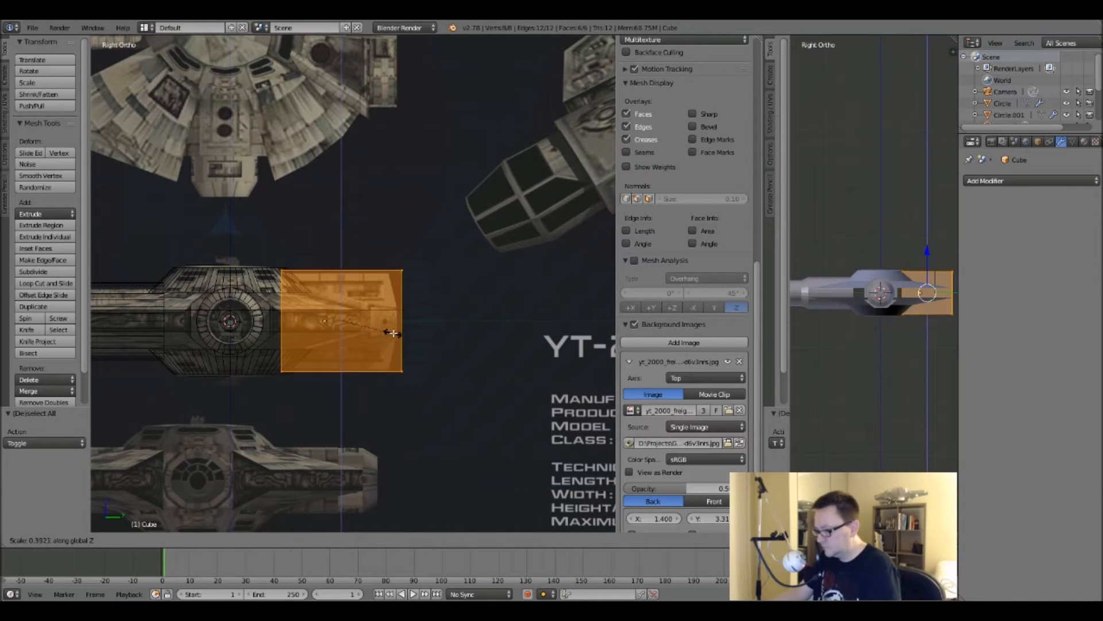
pyautogui.click(388, 324)
# Add two horizontal loop cuts around the block and scale them along Z by about 0.886 to follow the hull's side band.
pyautogui.scroll(5, 387, 315)
pyautogui.scroll(1, 387, 315)
pyautogui.scroll(-1, 369, 332)
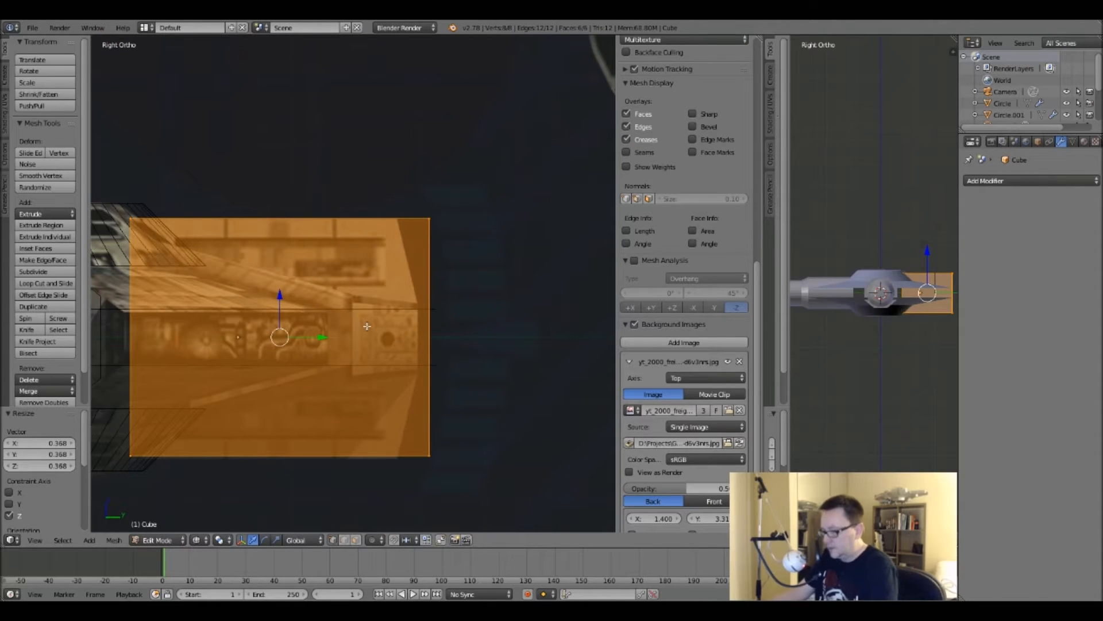
pyautogui.hotkey('ctrl', 'r')
pyautogui.scroll(1, 395, 310)
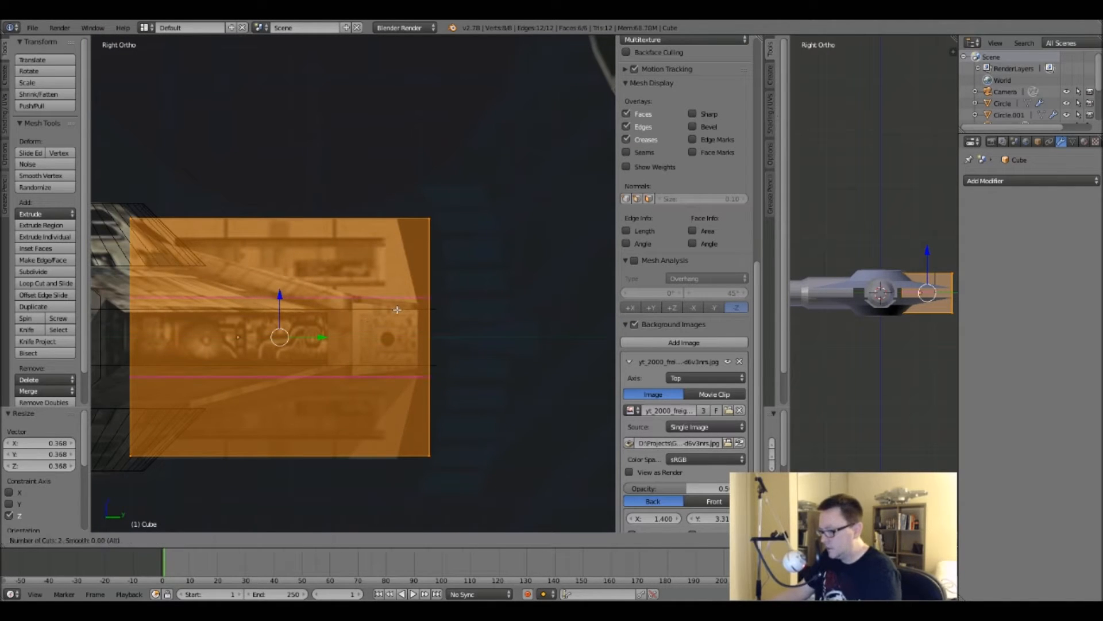
pyautogui.click(414, 362)
pyautogui.rightClick(423, 358)
pyautogui.press('s')
pyautogui.press('z')
pyautogui.click(435, 423)
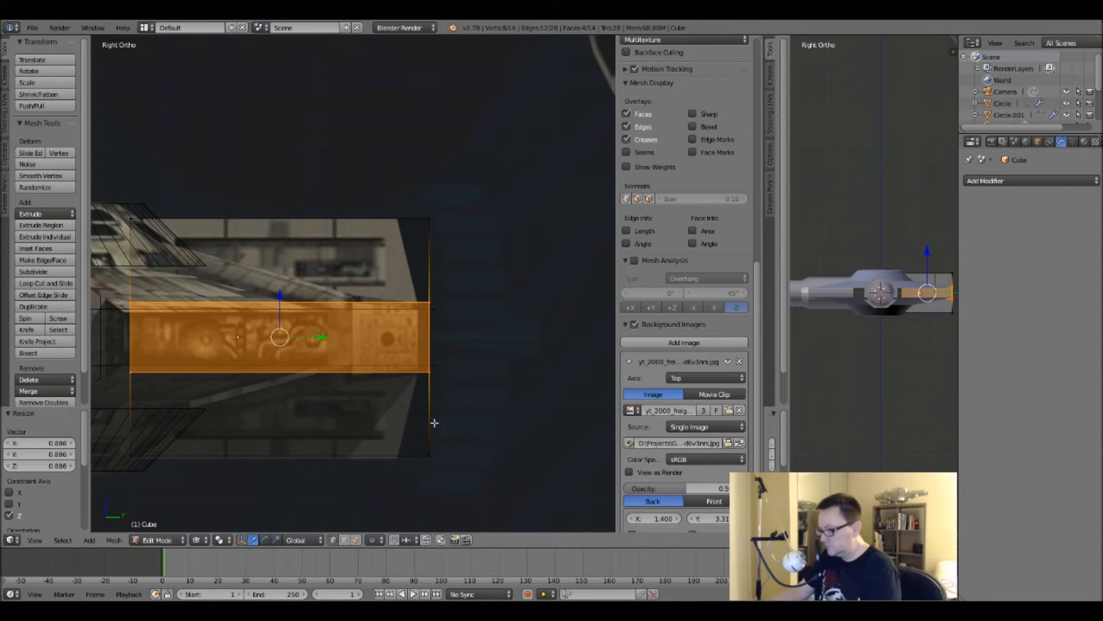
# Move the block's outer upper and lower corner vertices about -0.065 along Y to slant the rear face.
pyautogui.press('a')
pyautogui.press('b')
pyautogui.moveTo(403, 168); pyautogui.dragTo(439, 247)
pyautogui.press('b')
pyautogui.moveTo(400, 419); pyautogui.dragTo(468, 506)
pyautogui.press('g')
pyautogui.press('y')
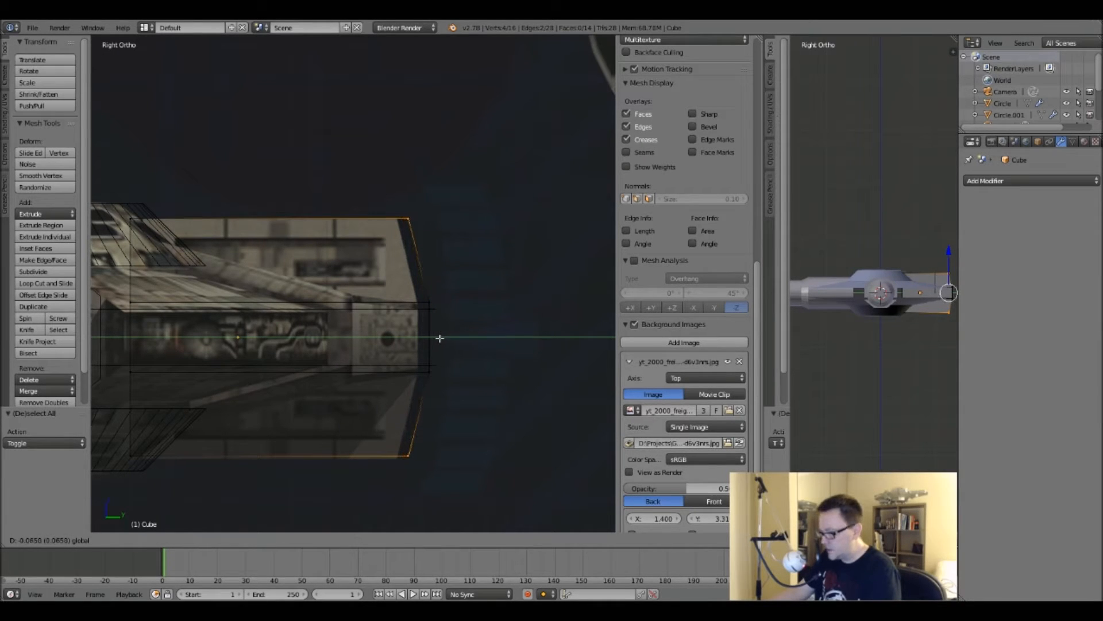
pyautogui.click(440, 338)
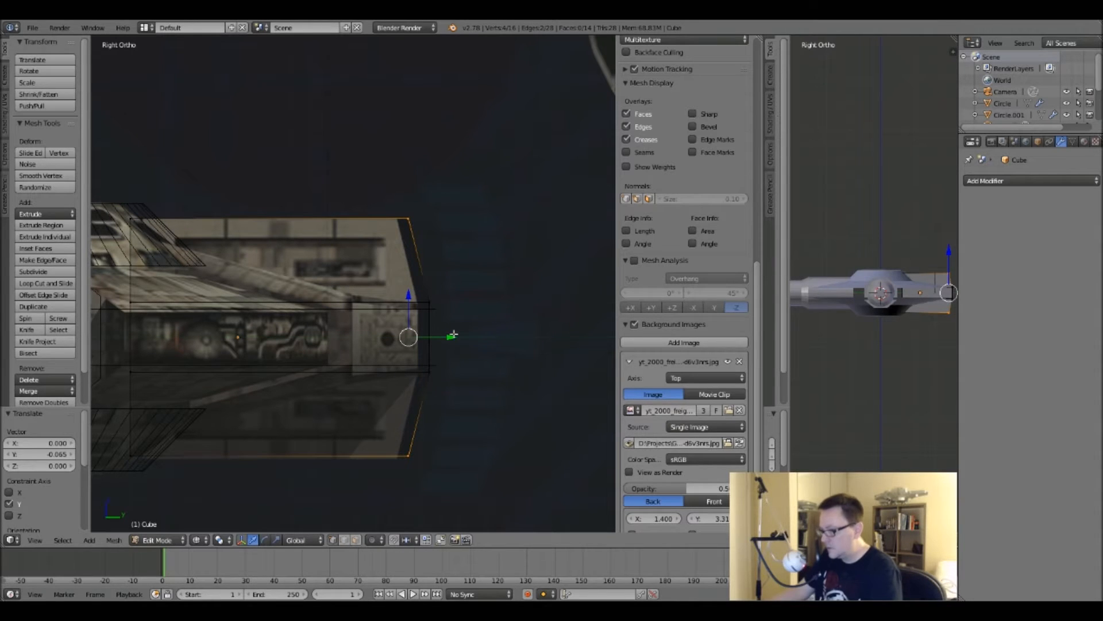
# Examine the block's shape in solid shading and compare its width with the tapered spine in the top reference.
pyautogui.press('KP_7')
pyautogui.press('a')
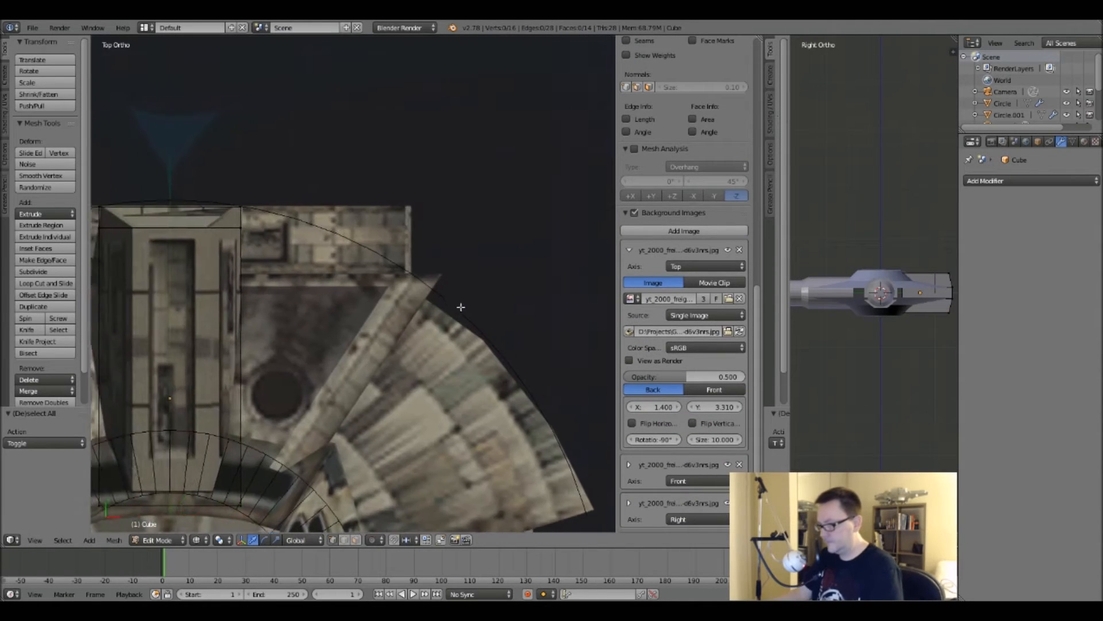
pyautogui.keyDown('shift'); pyautogui.moveTo(461, 307); pyautogui.dragTo(480, 301, button='middle'); pyautogui.keyUp('shift')
pyautogui.keyDown('shift'); pyautogui.moveTo(324, 284); pyautogui.dragTo(404, 278, button='middle'); pyautogui.keyUp('shift')
pyautogui.keyDown('shift'); pyautogui.moveTo(295, 201); pyautogui.dragTo(295, 205, button='middle'); pyautogui.keyUp('shift')
pyautogui.scroll(-4, 295, 205)
pyautogui.press('z')
pyautogui.moveTo(340, 364)
pyautogui.mouseDown(button='middle')
pyautogui.moveTo(259, 271)
pyautogui.moveTo(309, 287)
pyautogui.mouseUp(button='middle')
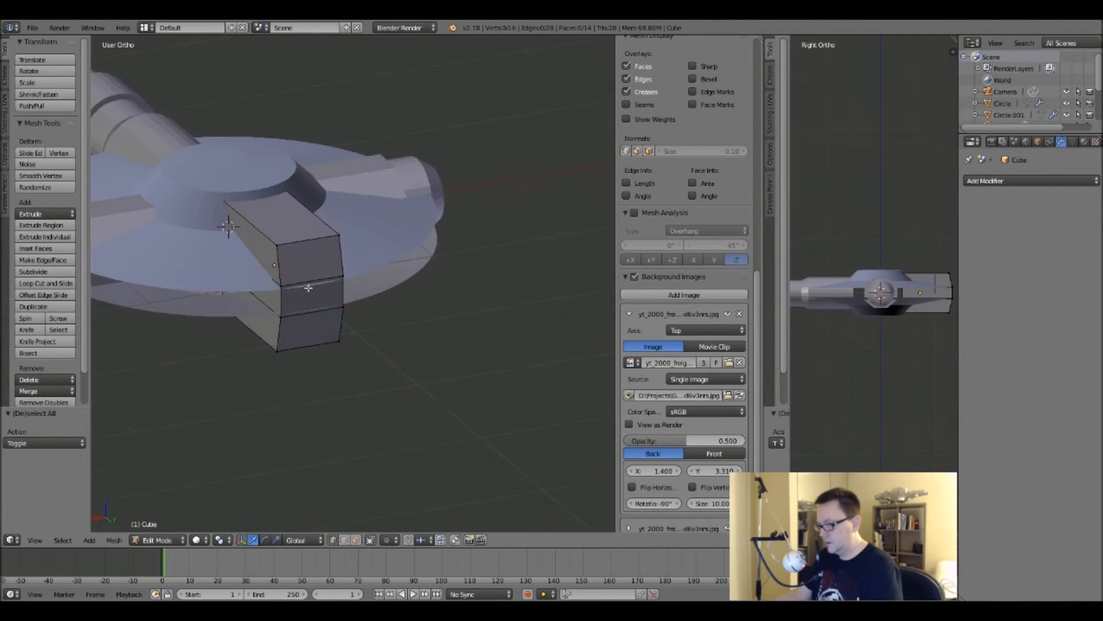
pyautogui.press('KP_7')
pyautogui.press('z')
pyautogui.scroll(5, 385, 343)
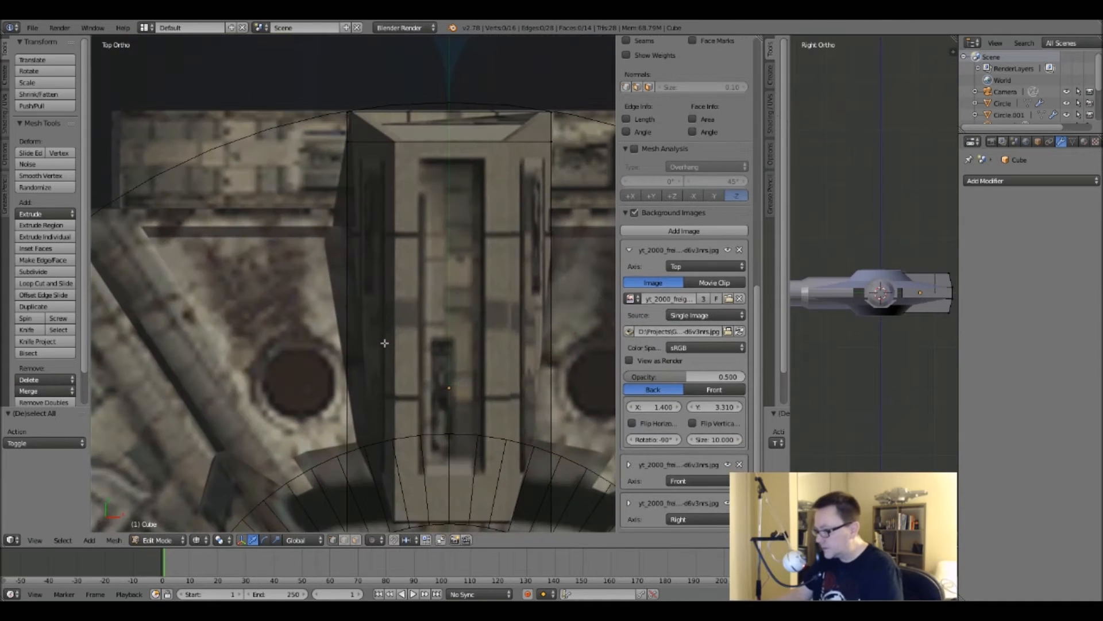
pyautogui.scroll(-3, 396, 190)
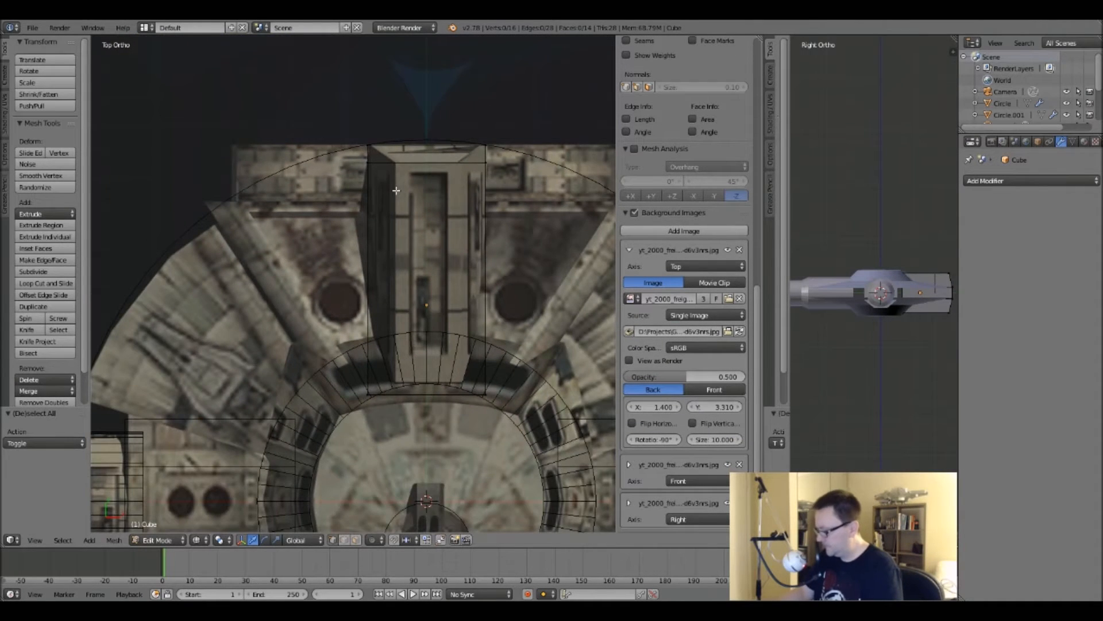
# Select the block's uppermost and lowermost vertices and scale them along X by about 0.592 to taper the sides as in the top reference.
pyautogui.press('KP_3')
pyautogui.press('a')
pyautogui.press('a')
pyautogui.press('b')
pyautogui.moveTo(459, 137); pyautogui.dragTo(548, 239)
pyautogui.press('b')
pyautogui.moveTo(459, 348); pyautogui.dragTo(550, 427)
pyautogui.press('b')
pyautogui.moveTo(227, 345); pyautogui.dragTo(310, 423)
pyautogui.press('b')
pyautogui.moveTo(232, 157); pyautogui.dragTo(295, 214)
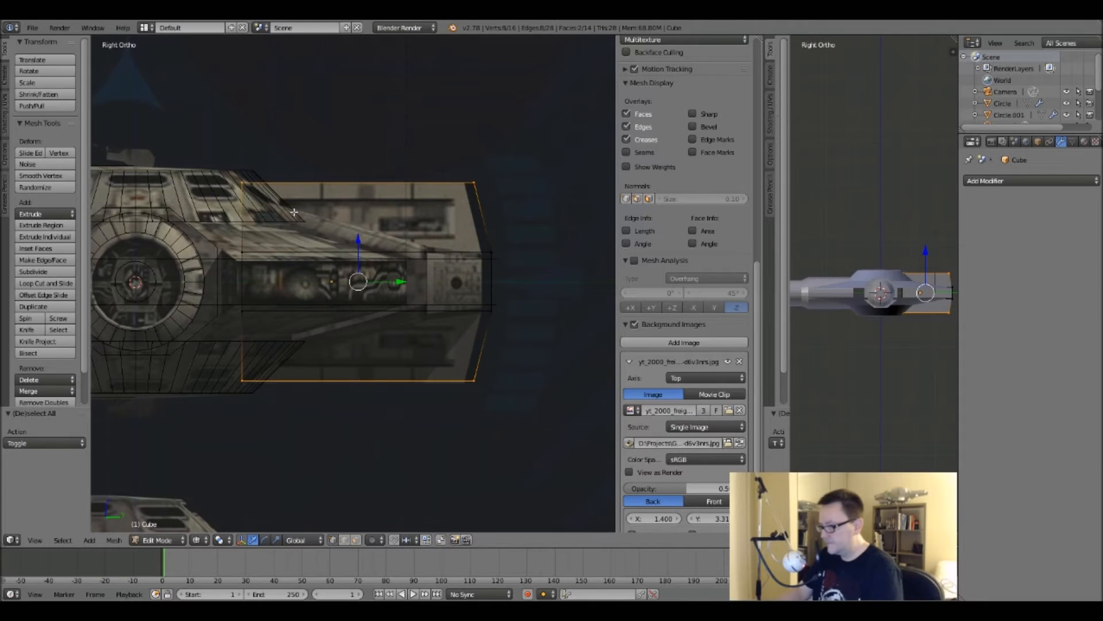
pyautogui.press('KP_7')
pyautogui.press('s')
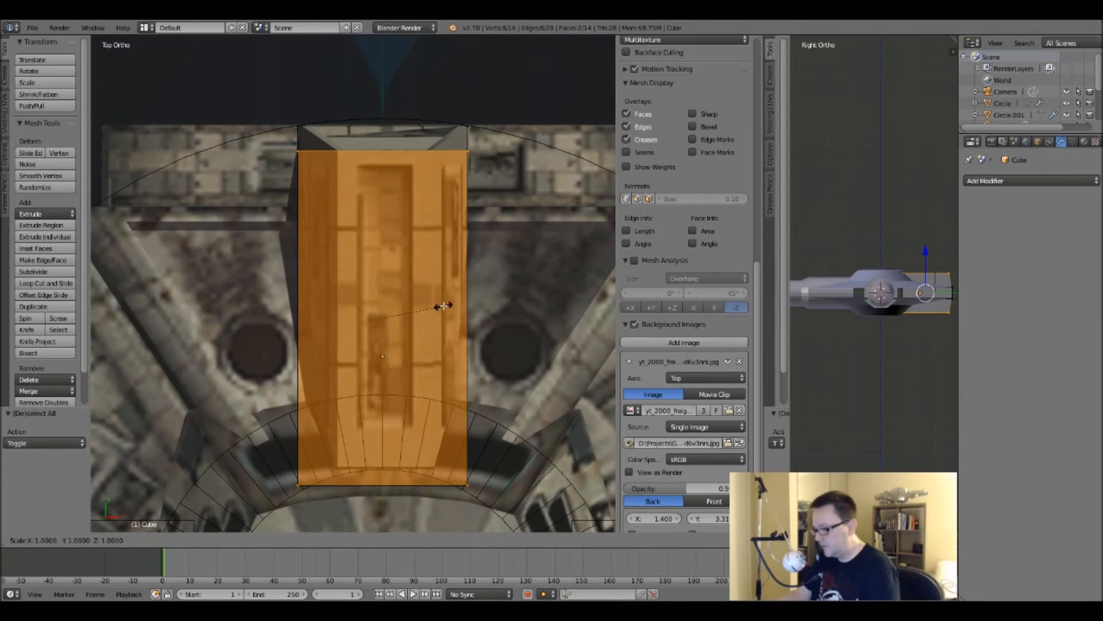
pyautogui.press('x')
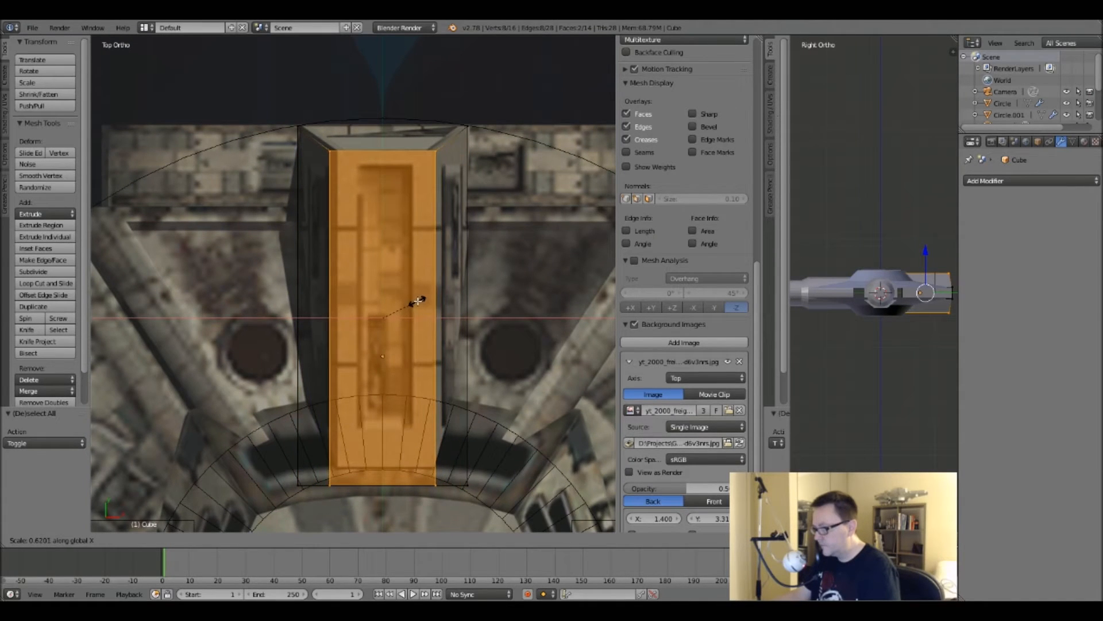
pyautogui.click(414, 299)
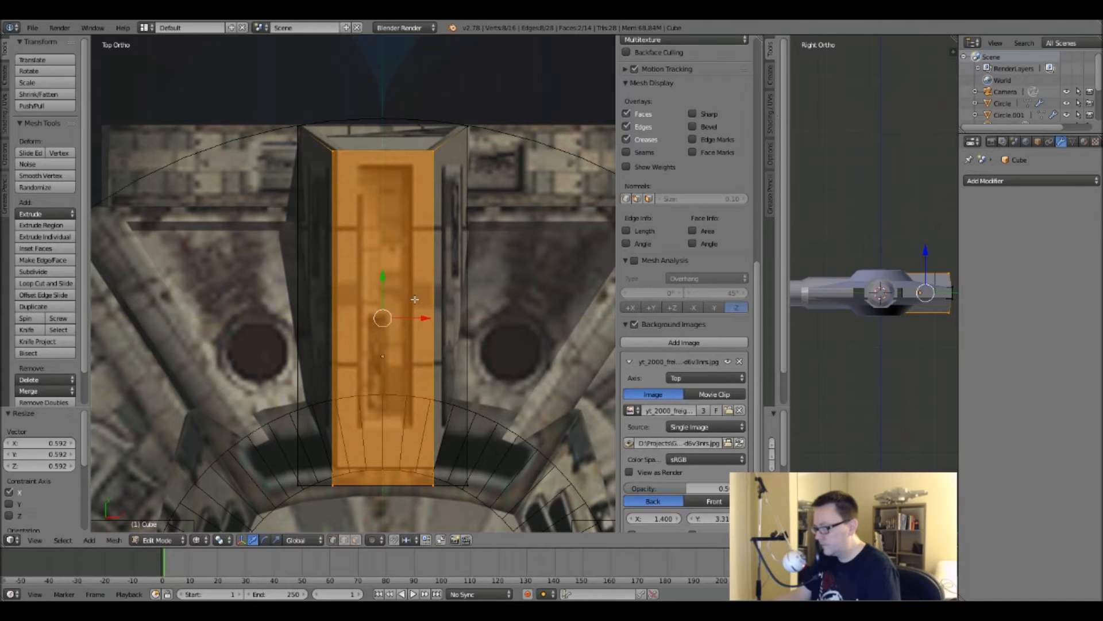
# Return the block to Object Mode and check its fit on the hull in solid shading and over the top reference.
pyautogui.press('a')
pyautogui.scroll(-3, 432, 327)
pyautogui.moveTo(432, 326); pyautogui.dragTo(437, 386, button='middle')
pyautogui.press('Tab')
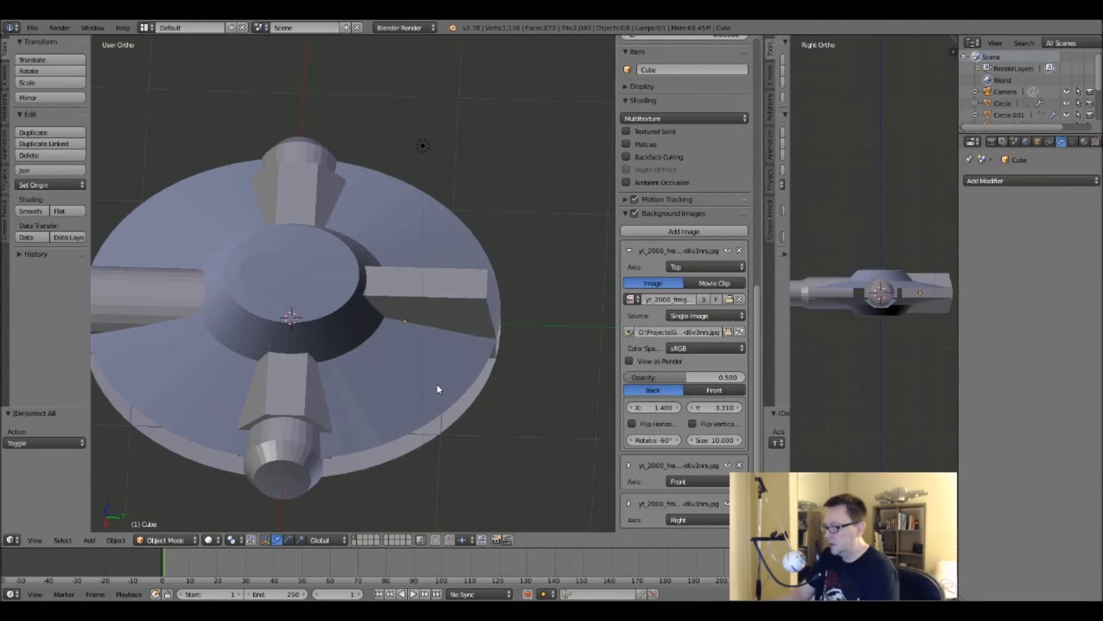
pyautogui.press('KP_7')
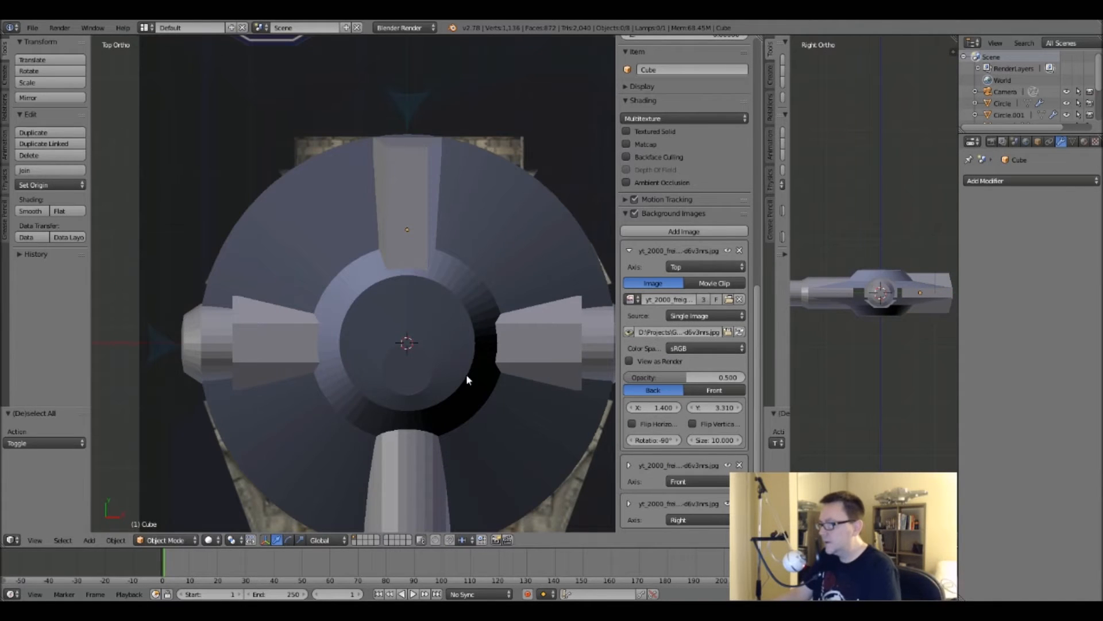
pyautogui.keyDown('shift'); pyautogui.moveTo(467, 374); pyautogui.dragTo(460, 419, button='middle'); pyautogui.keyUp('shift')
pyautogui.press('z')
pyautogui.scroll(3, 413, 246)
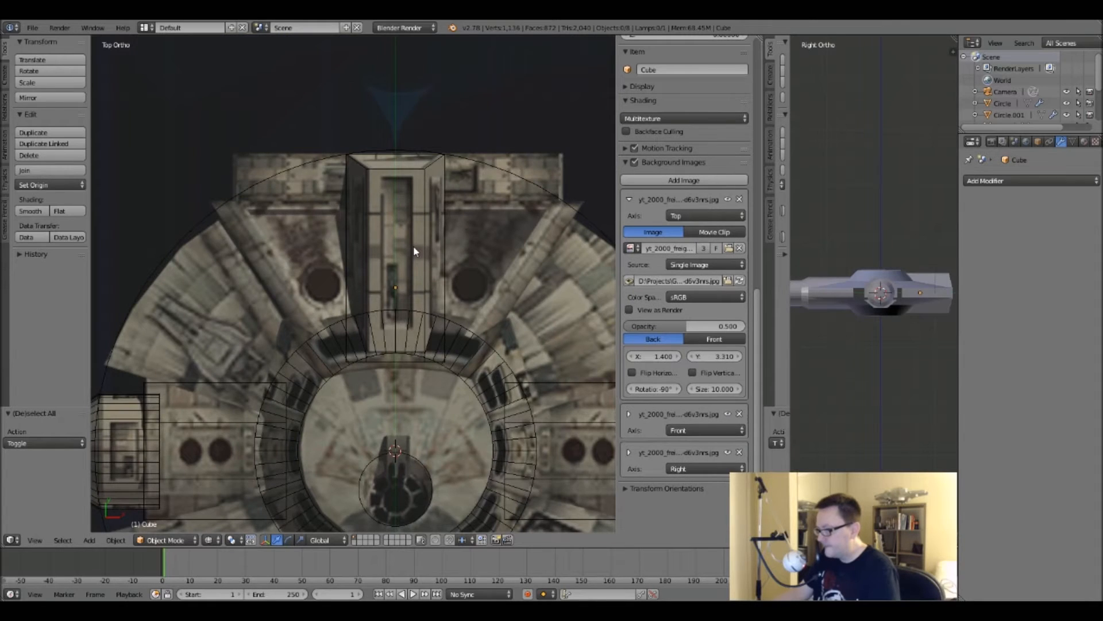
pyautogui.scroll(-1, 419, 261)
pyautogui.scroll(-3, 420, 265)
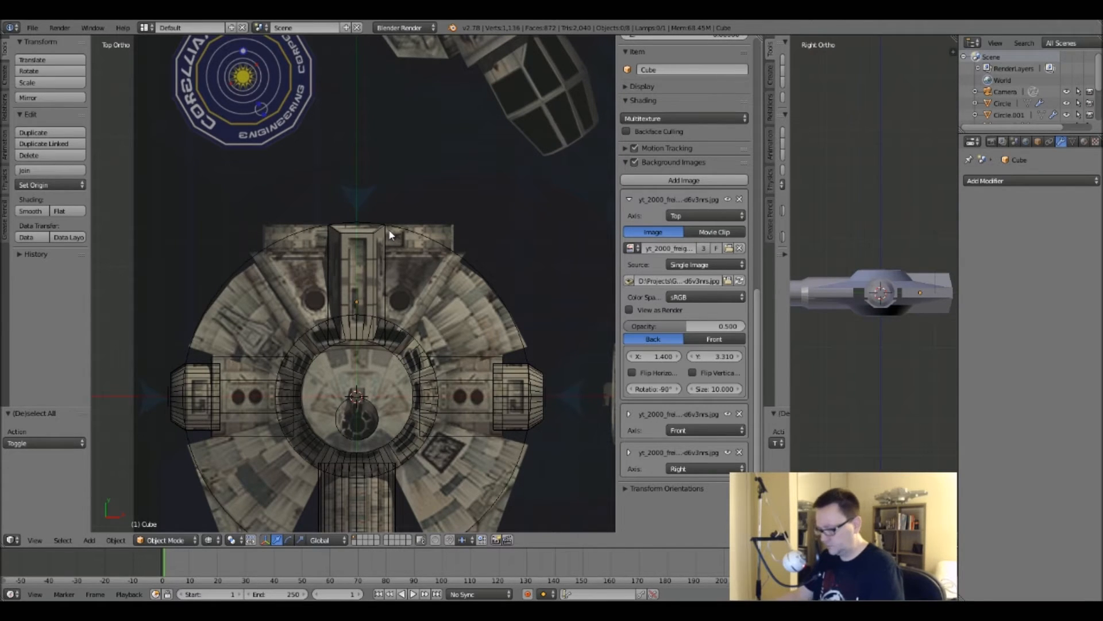
# Add a mesh circle with 64 vertices at the ship's centre.
pyautogui.hotkey('shift', 'a')
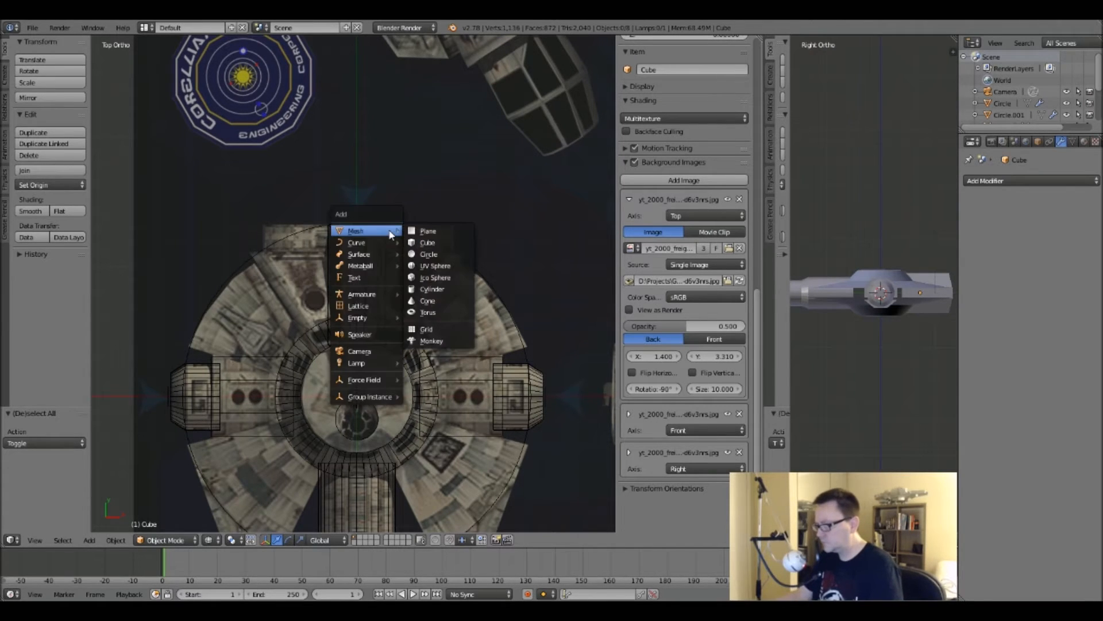
pyautogui.click(418, 258)
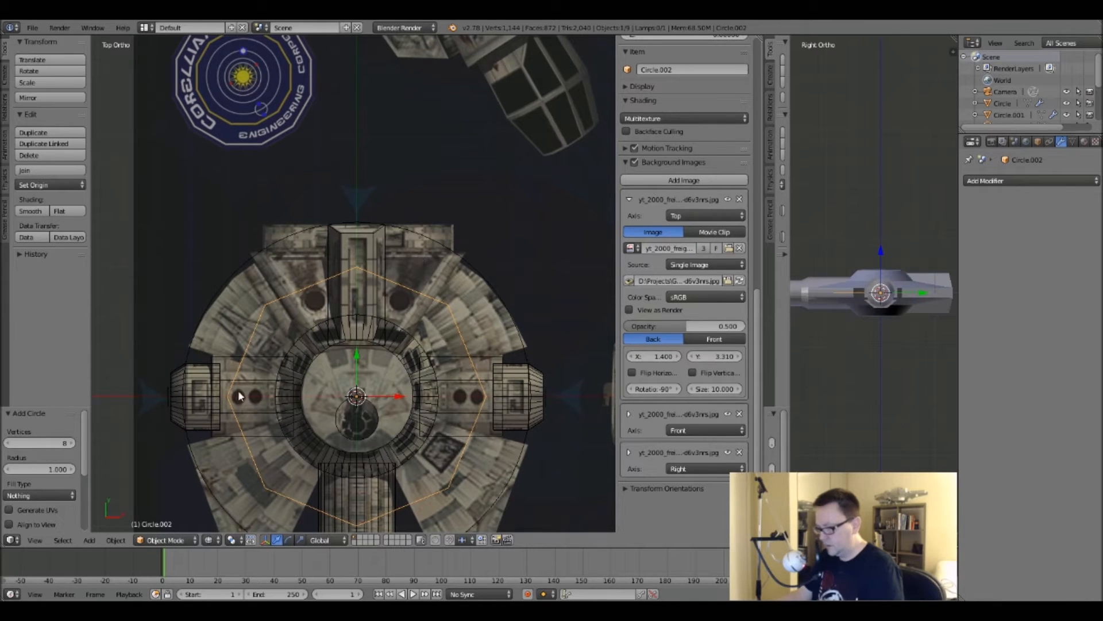
pyautogui.click(61, 443)
pyautogui.write('64')
pyautogui.press('Return')
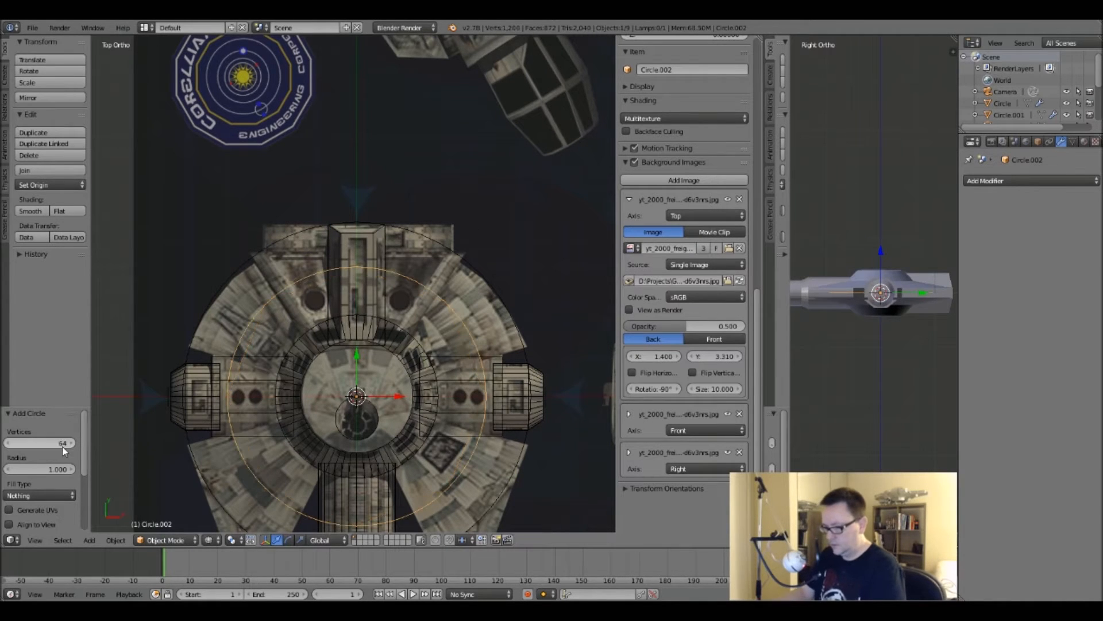
# Select the +X half of the circle's vertices in Edit Mode and extrude them about 0.615 along X.
pyautogui.press('Tab')
pyautogui.keyDown('shift'); pyautogui.moveTo(355, 350); pyautogui.dragTo(337, 244, button='middle'); pyautogui.keyUp('shift')
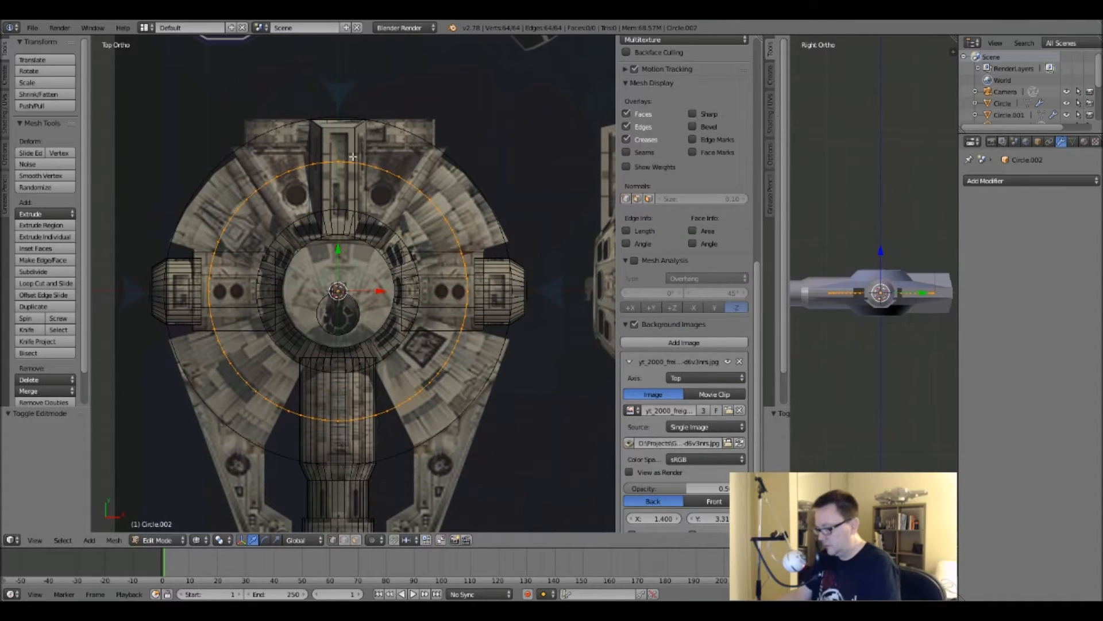
pyautogui.press('a')
pyautogui.press('b')
pyautogui.moveTo(335, 130); pyautogui.dragTo(520, 460)
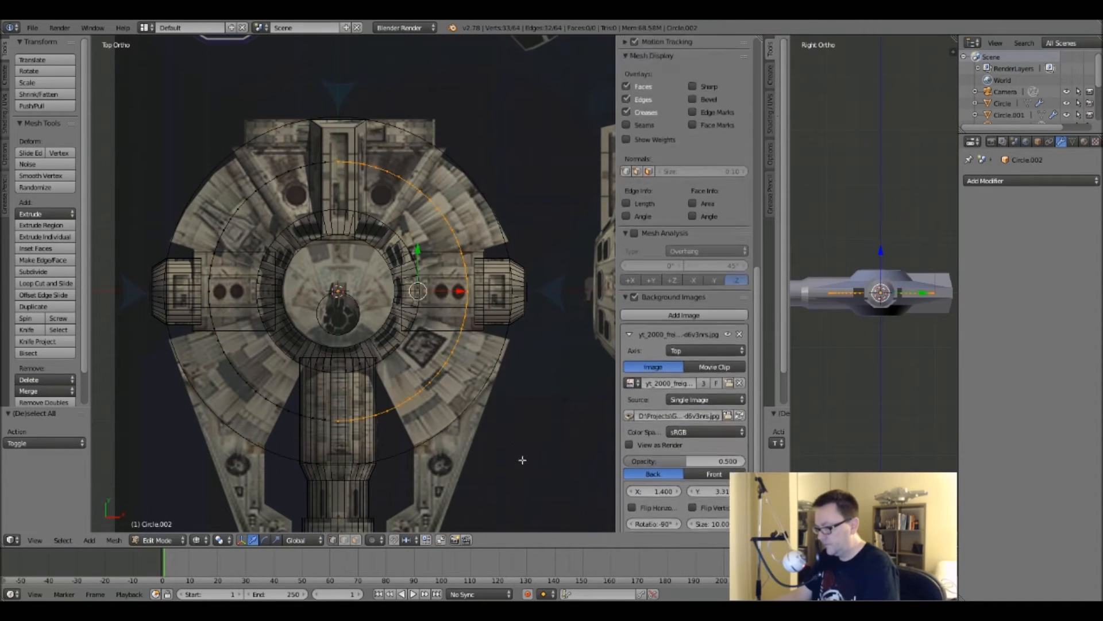
pyautogui.press('e')
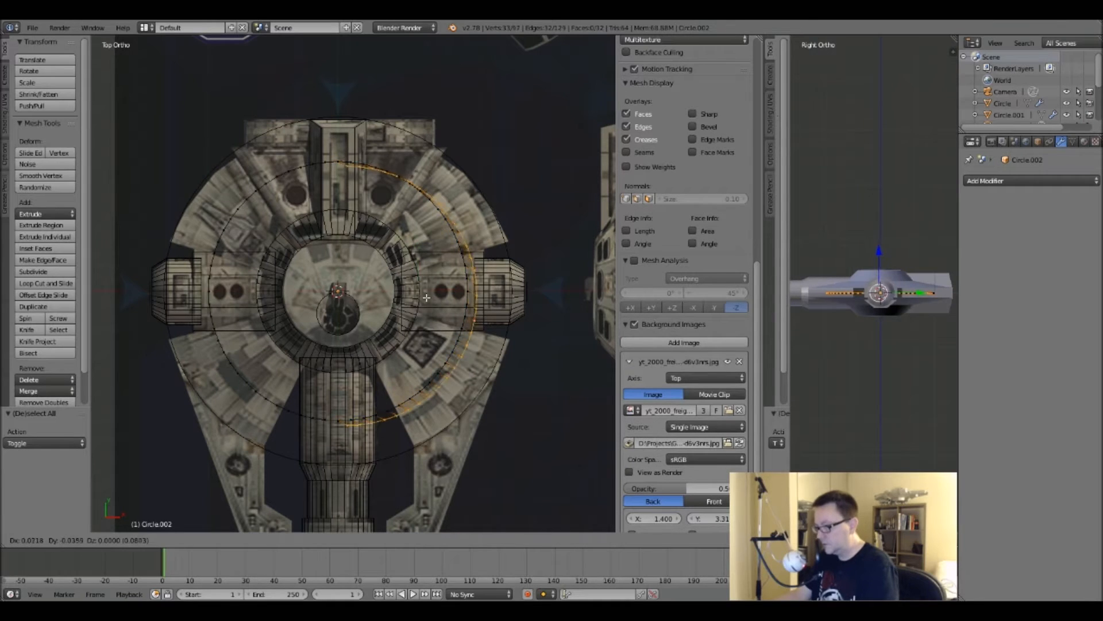
pyautogui.press('x')
pyautogui.click(498, 323)
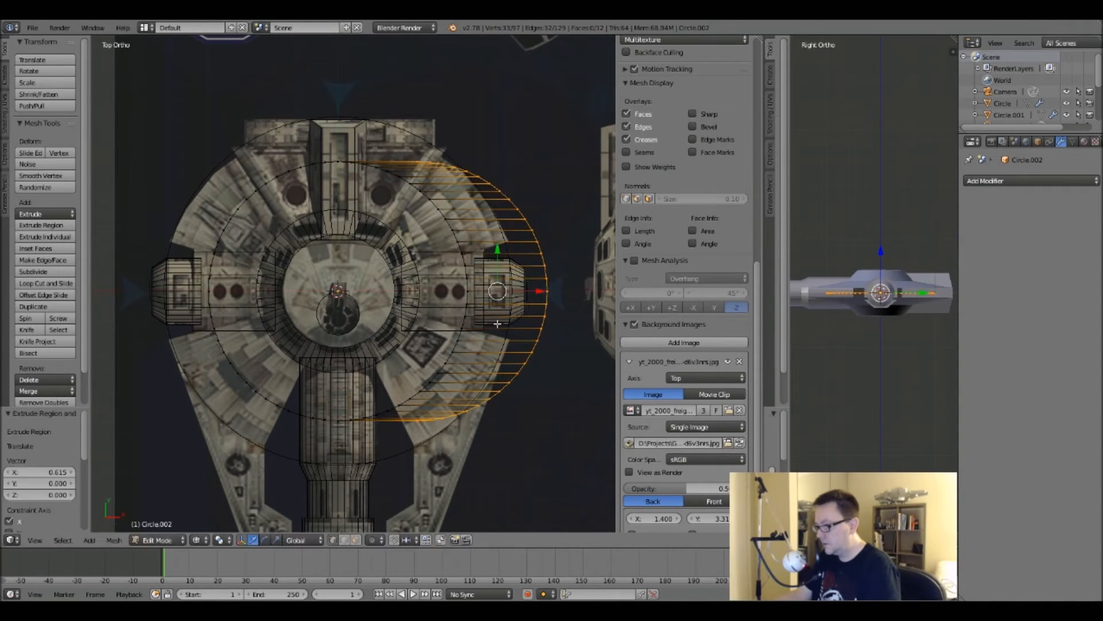
# Select the leftover inner arc without its two end vertices and delete its vertices.
pyautogui.keyDown('alt'); pyautogui.rightClick(435, 225); pyautogui.keyUp('alt')
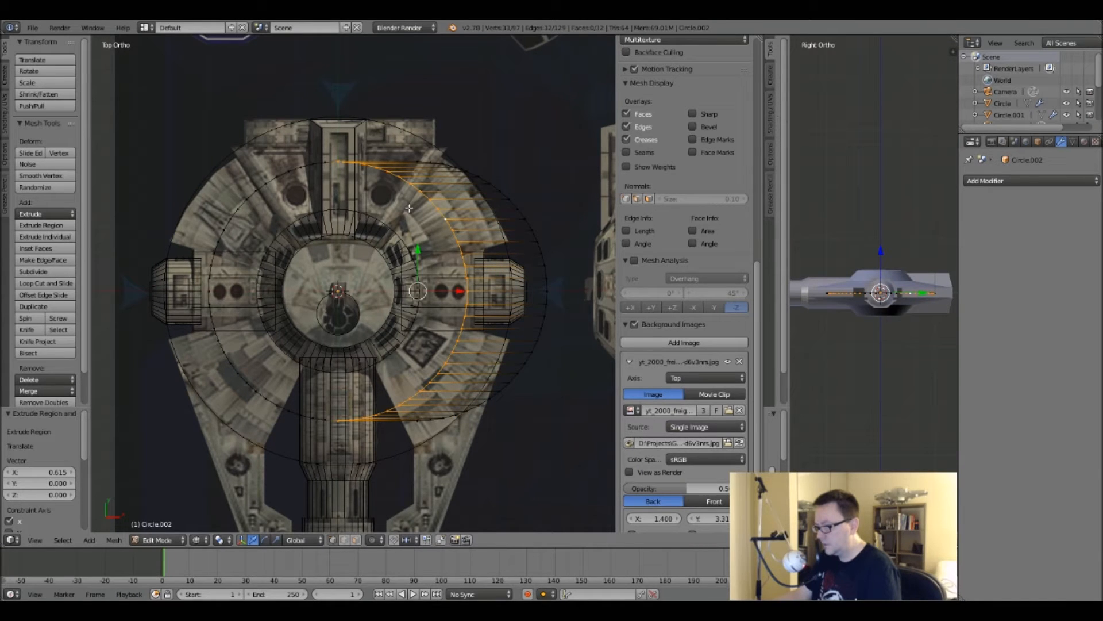
pyautogui.keyDown('shift'); pyautogui.rightClick(337, 167); pyautogui.keyUp('shift')
pyautogui.keyDown('shift'); pyautogui.rightClick(338, 414); pyautogui.keyUp('shift')
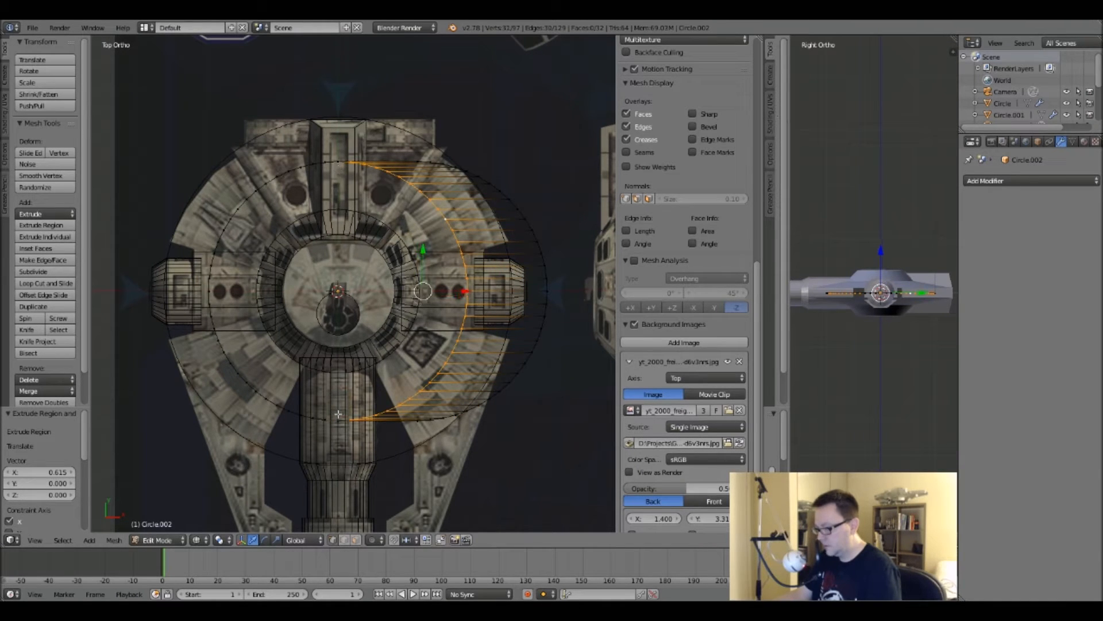
pyautogui.press('x')
pyautogui.click(338, 414)
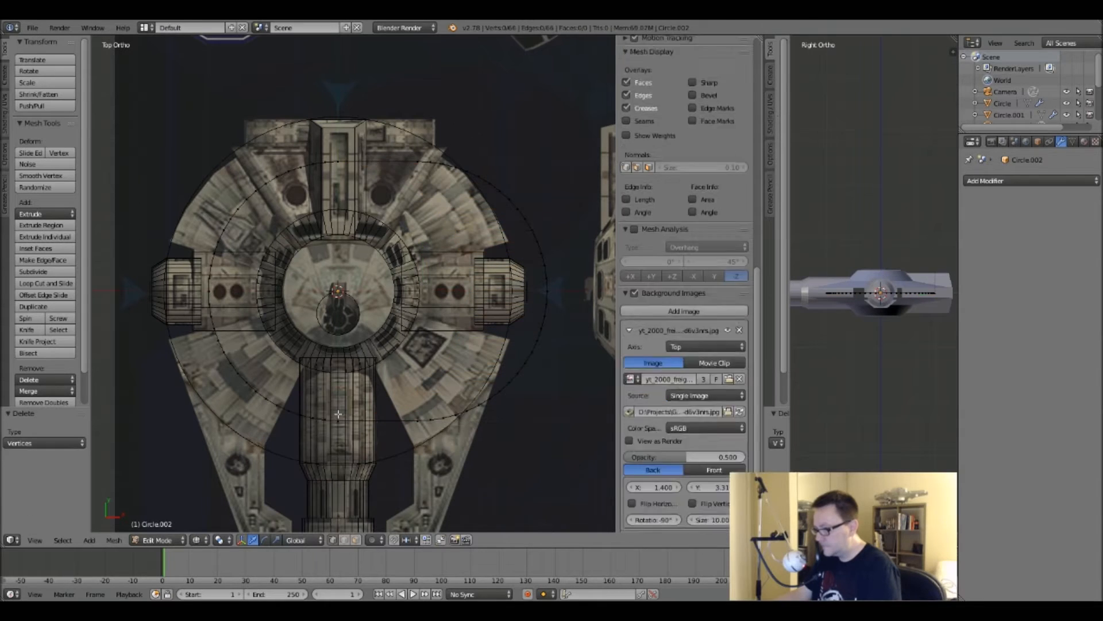
# Scale the whole elongated outline down to less than half its size and return to Object Mode.
pyautogui.press('a')
pyautogui.moveTo(383, 268)
pyautogui.keyDown('shift'); pyautogui.mouseDown(button='middle')
pyautogui.moveTo(377, 258)
pyautogui.moveTo(391, 288)
pyautogui.mouseUp(button='middle'); pyautogui.keyUp('shift')
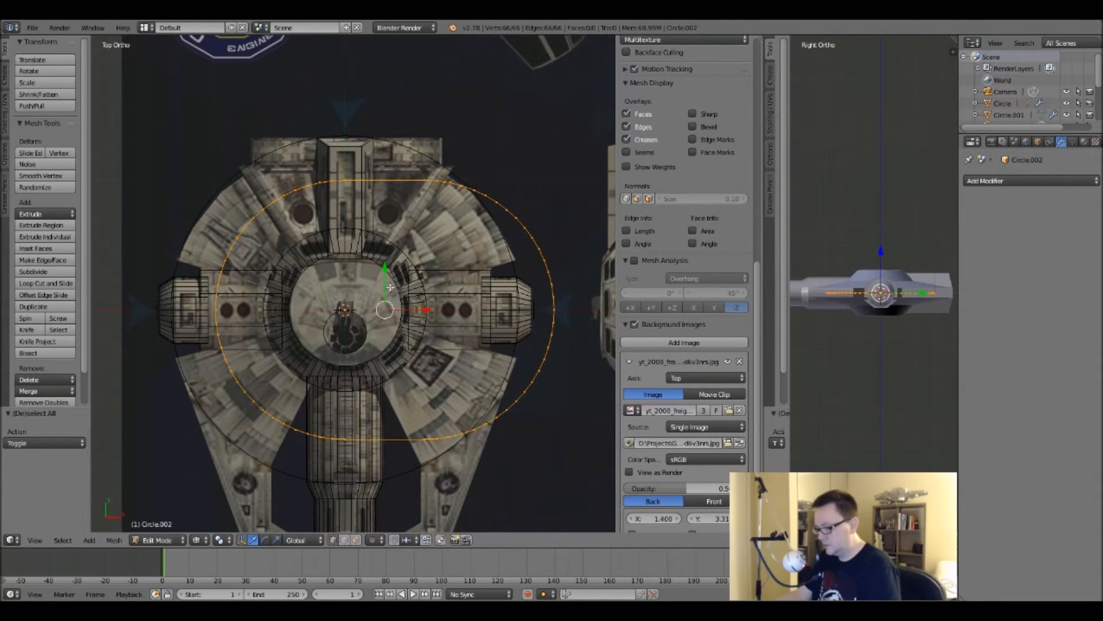
pyautogui.press('Tab')
pyautogui.press('Tab')
pyautogui.press('s')
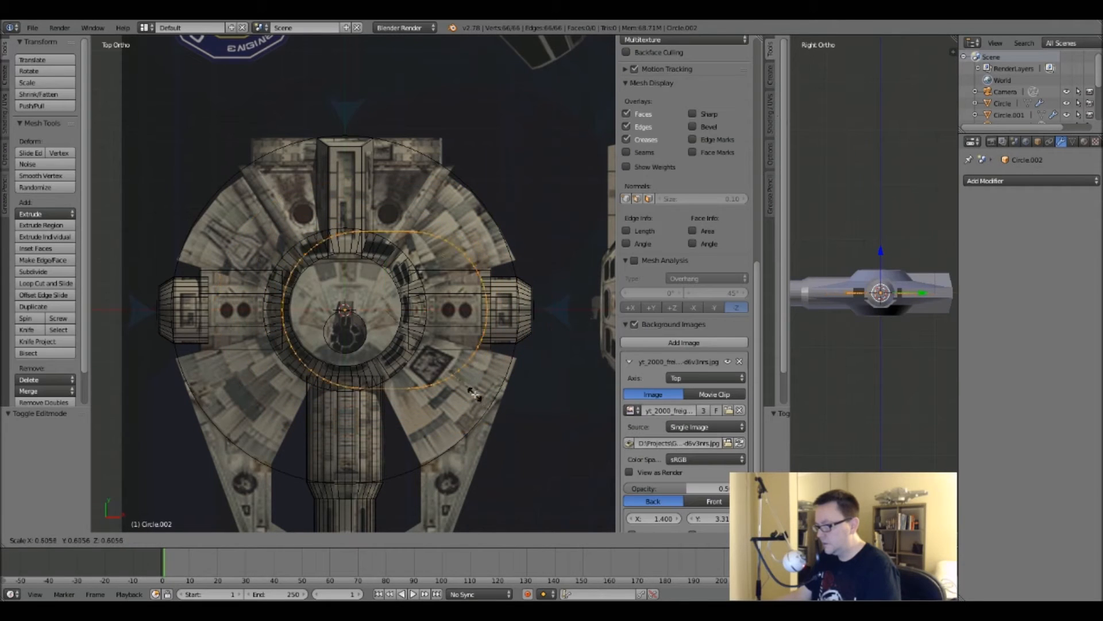
pyautogui.click(389, 325)
pyautogui.press('Tab')
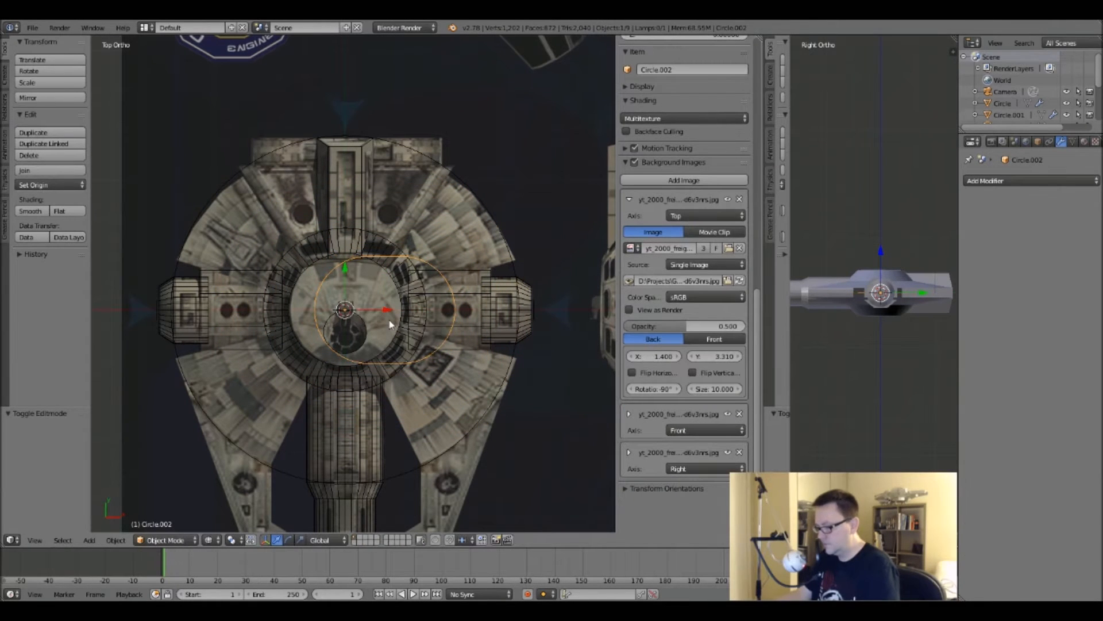
# Move the outline freehand over the rear spine block, about -0.225 in X and 1.172 in Y.
pyautogui.press('g')
pyautogui.click(368, 174)
pyautogui.scroll(5, 362, 189)
pyautogui.keyDown('shift'); pyautogui.moveTo(342, 284); pyautogui.dragTo(323, 288, button='middle'); pyautogui.keyUp('shift')
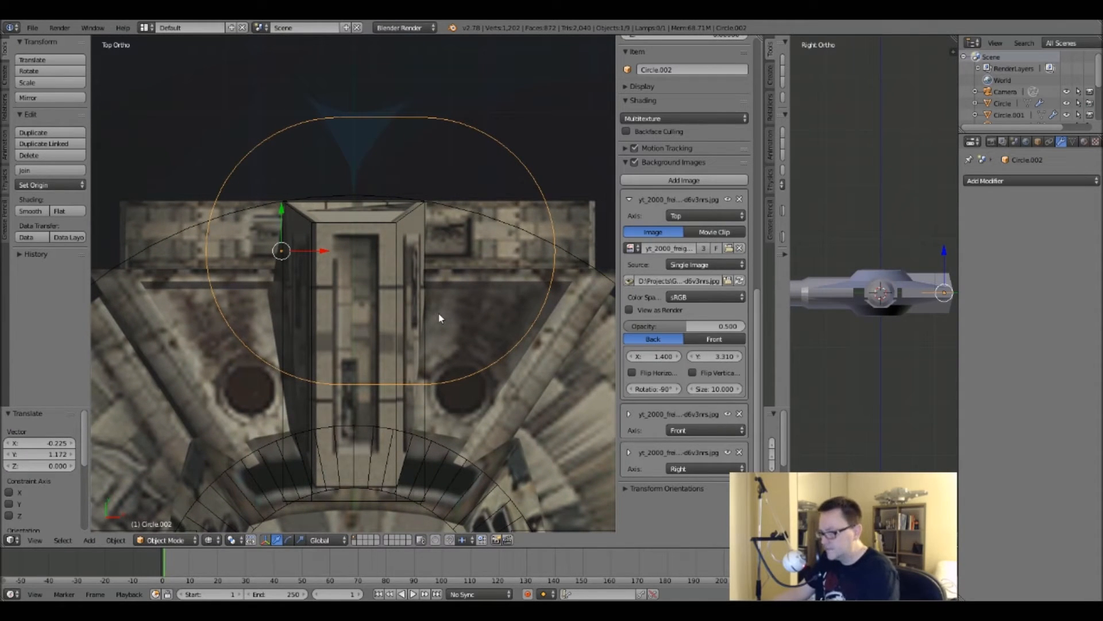
# Set the outline's origin to the median center of its geometry.
pyautogui.scroll(-5, 405, 349)
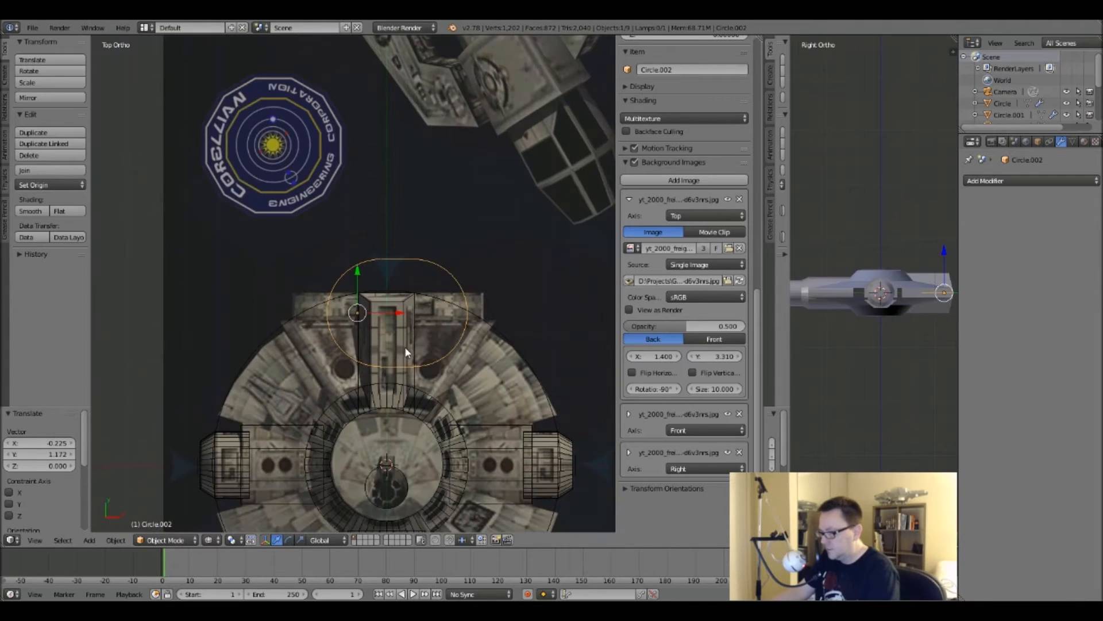
pyautogui.keyDown('shift'); pyautogui.moveTo(413, 377); pyautogui.dragTo(403, 344, button='middle'); pyautogui.keyUp('shift')
pyautogui.press('Home')
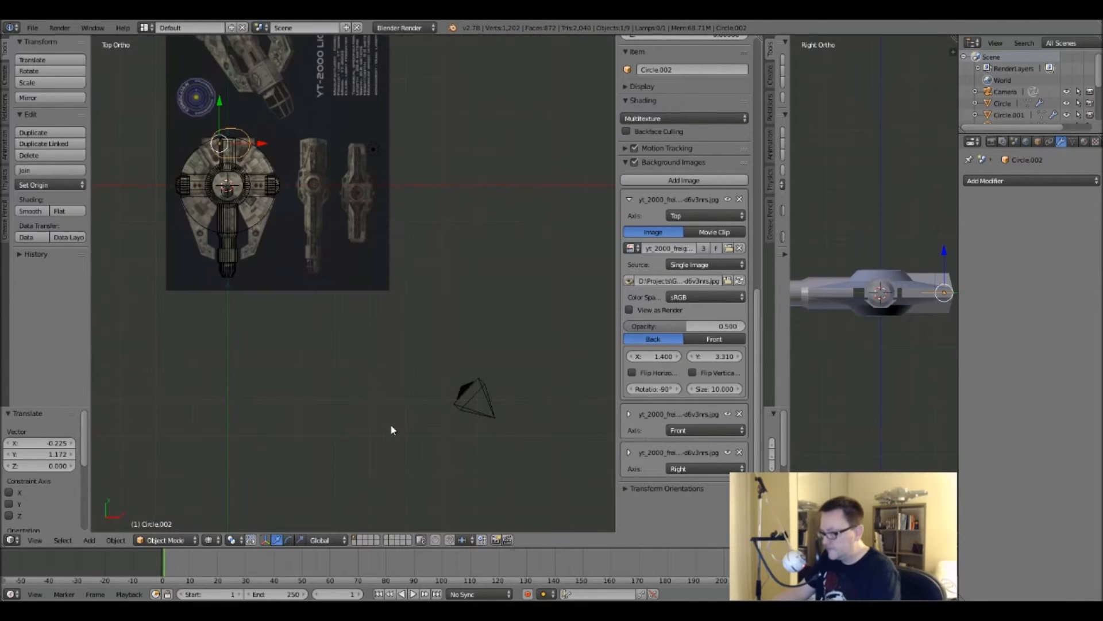
pyautogui.scroll(4, 214, 149)
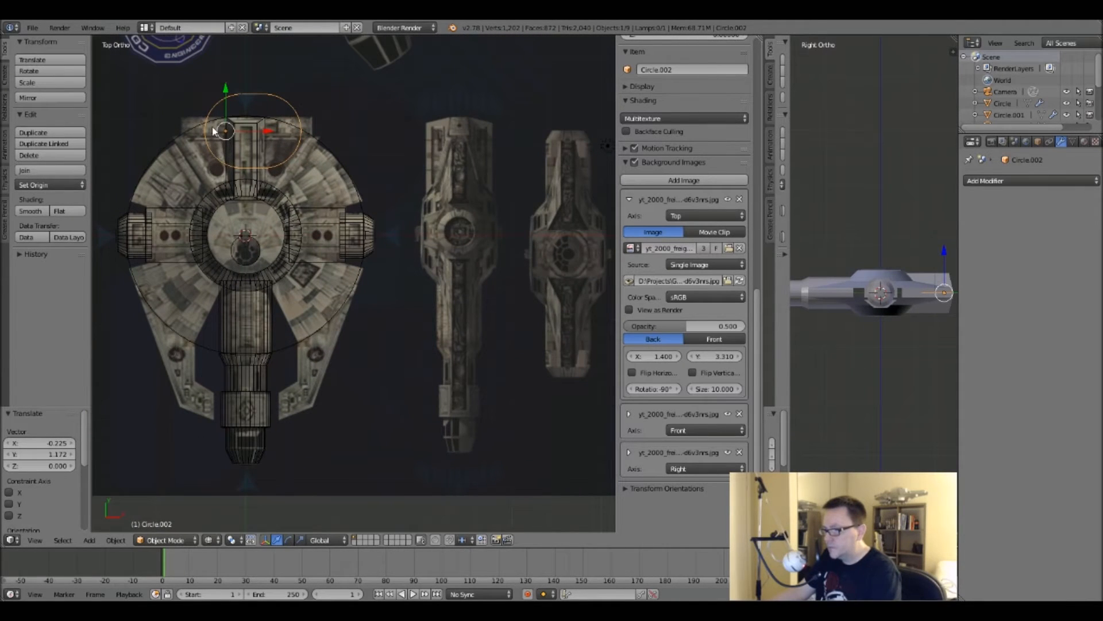
pyautogui.click(27, 185)
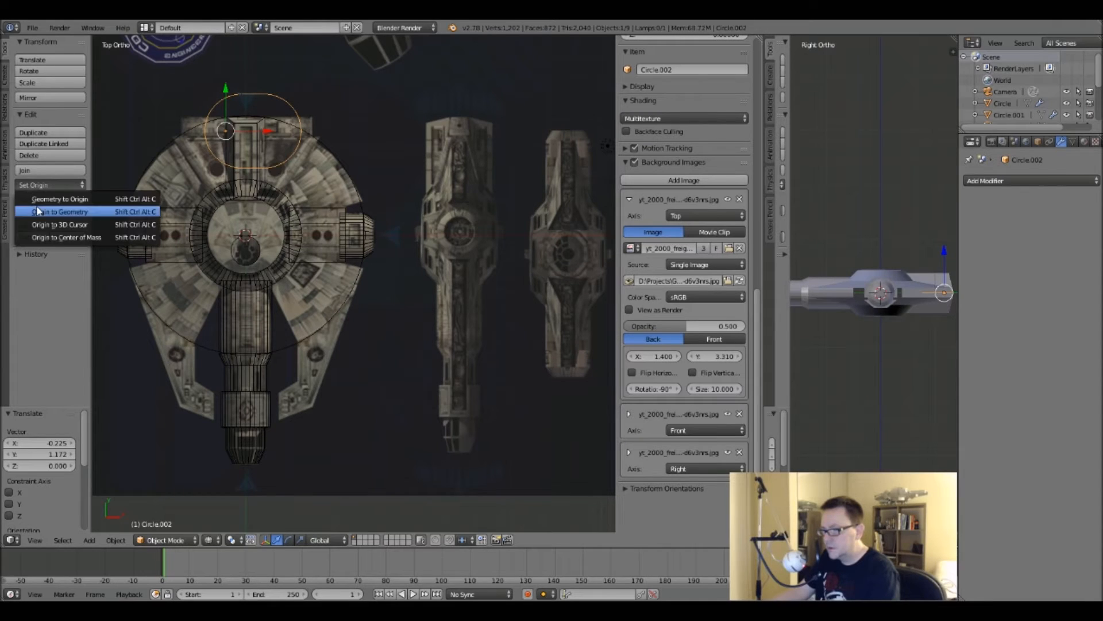
pyautogui.click(39, 212)
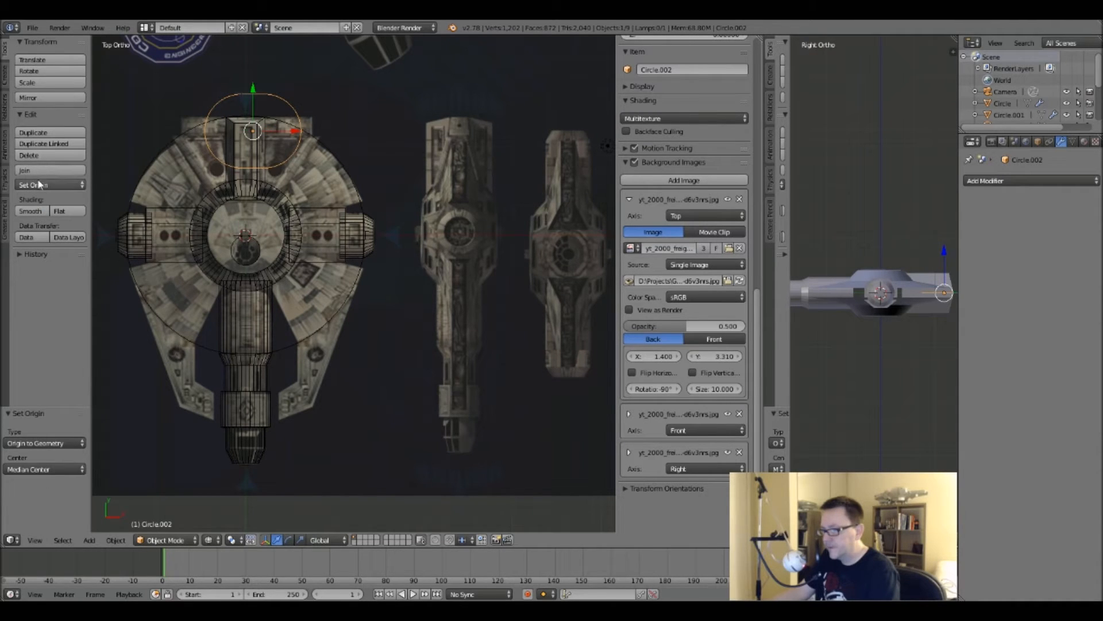
pyautogui.hotkey('shift', 'a')
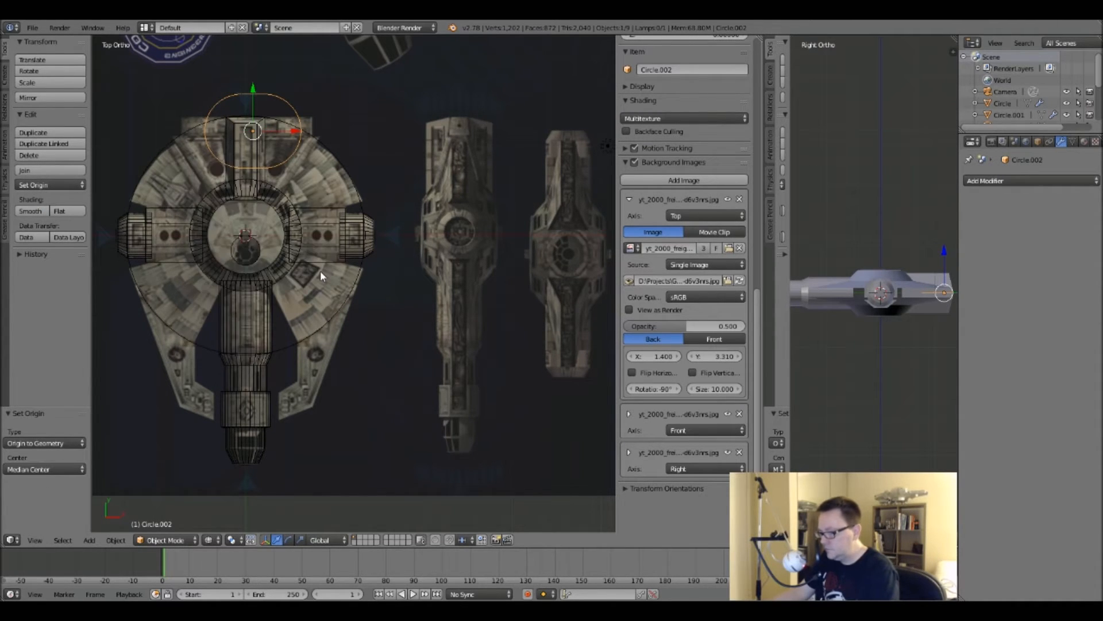
pyautogui.hotkey('ctrl', 's')
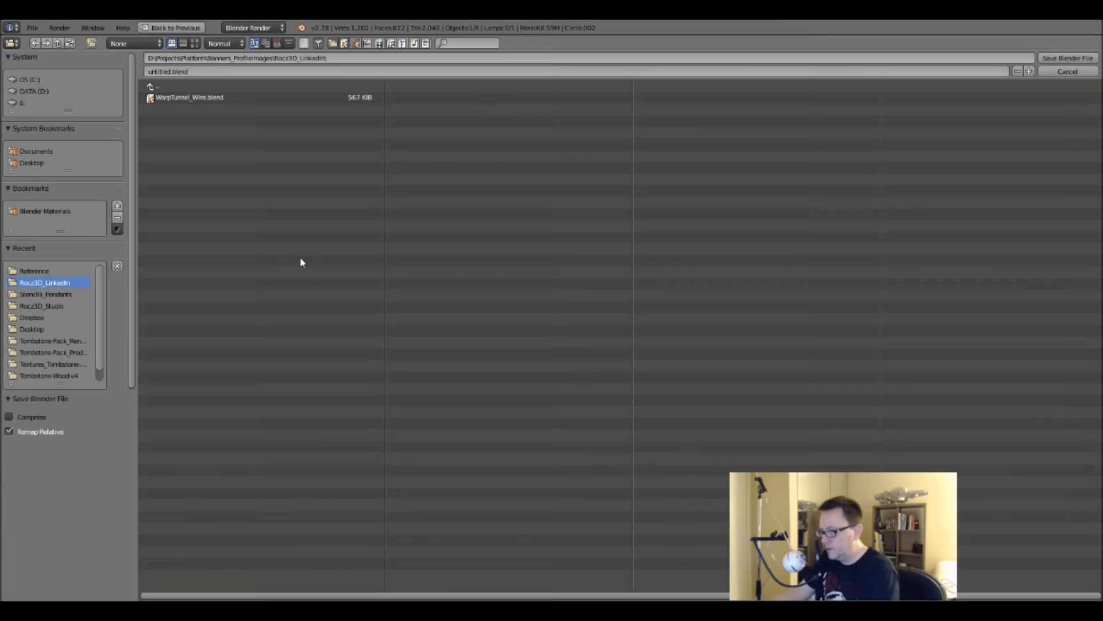
pyautogui.click(1058, 70)
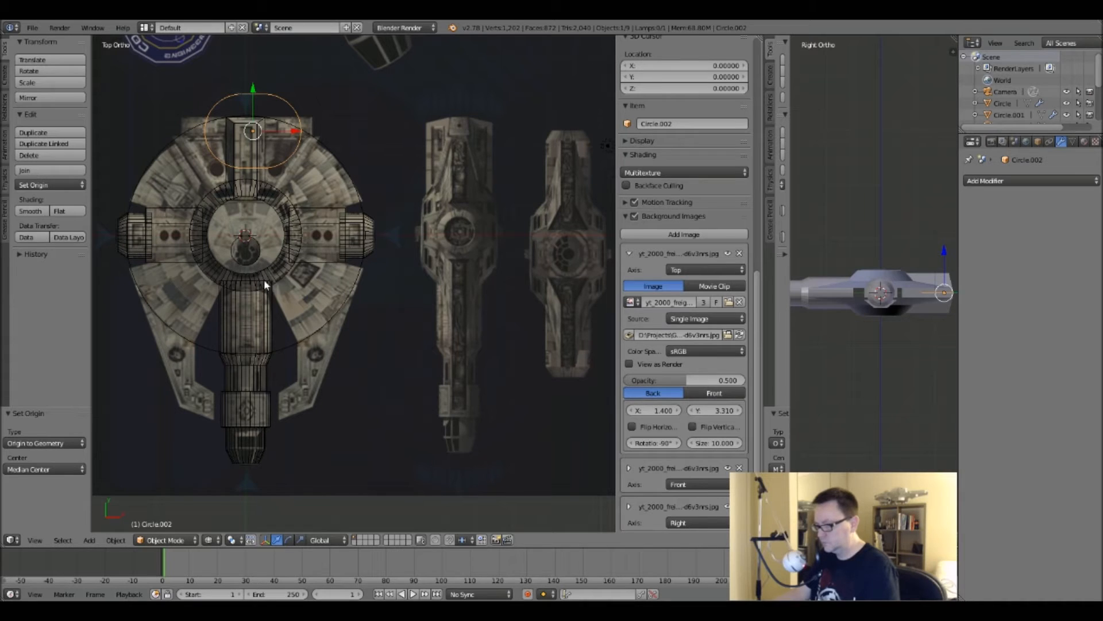
# Snap the outline to the 3D cursor and move it about 1.135 along Y onto the rear spine block.
pyautogui.hotkey('shift', 's')
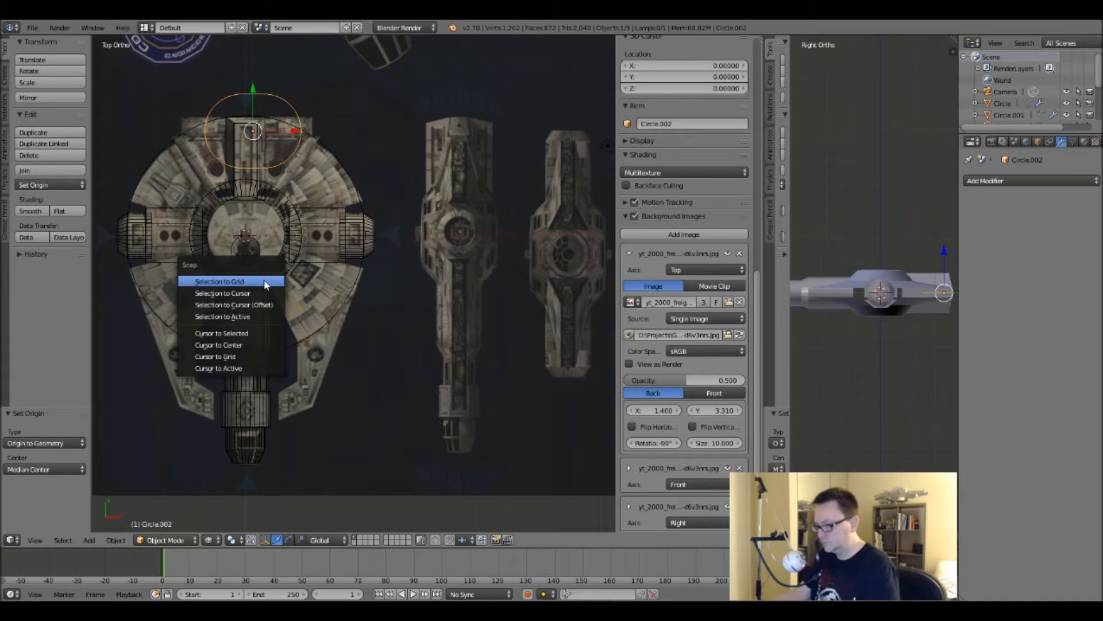
pyautogui.click(227, 294)
pyautogui.scroll(4, 261, 260)
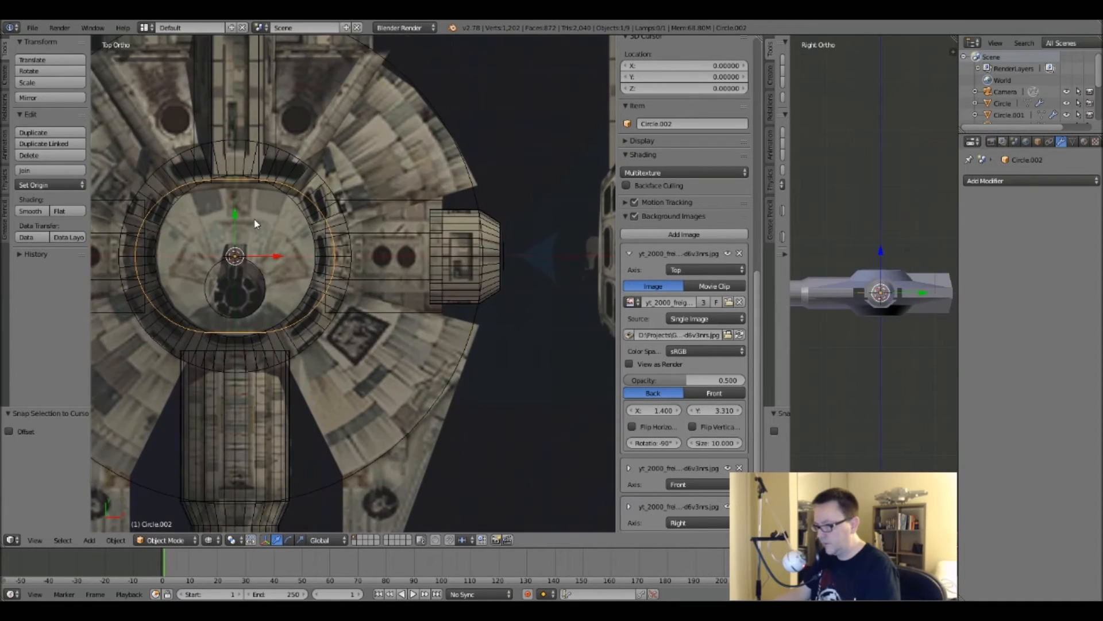
pyautogui.moveTo(274, 267); pyautogui.dragTo(274, 63)
pyautogui.scroll(3, 274, 63)
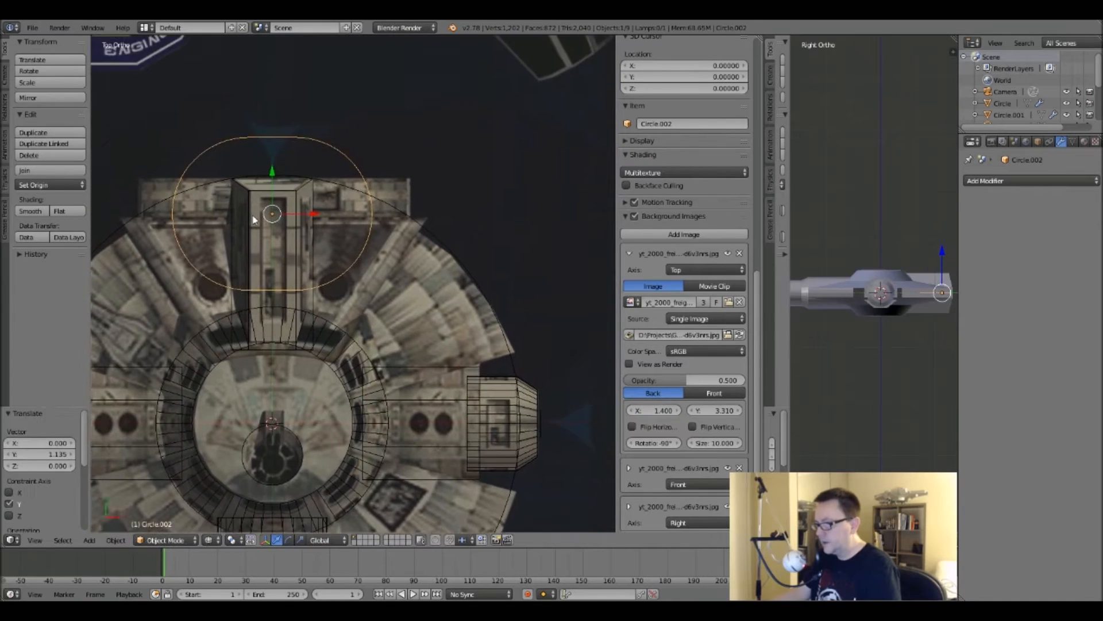
pyautogui.keyDown('shift'); pyautogui.moveTo(272, 249); pyautogui.dragTo(329, 251, button='middle'); pyautogui.keyUp('shift')
pyautogui.scroll(-3, 332, 256)
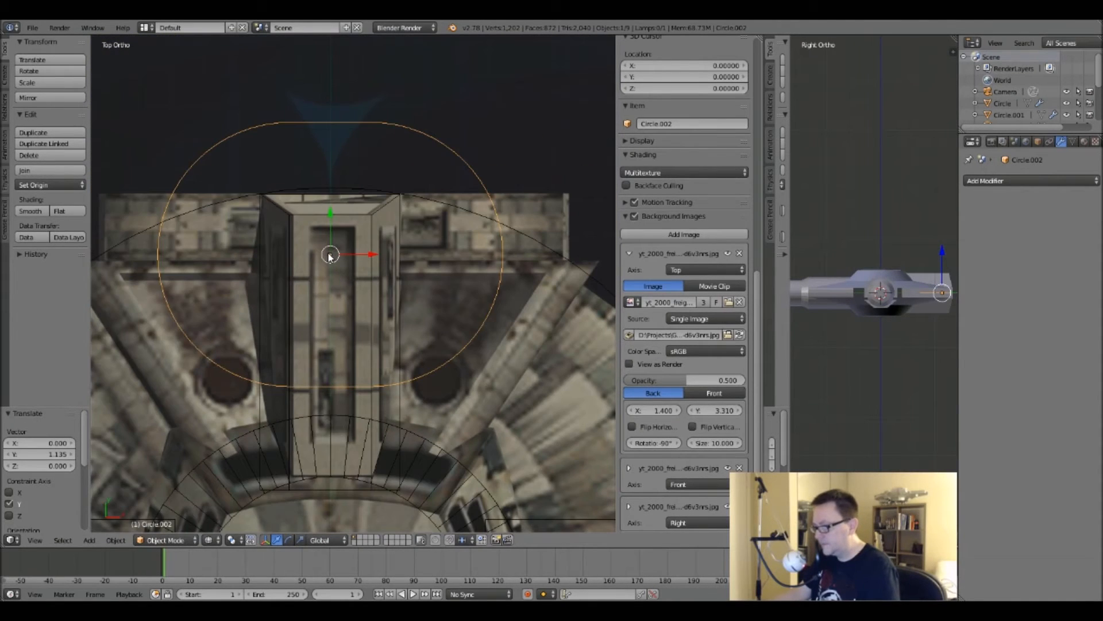
# Subdivide the outline's rearmost straight edge once in Edit Mode to add a vertex on the centre line.
pyautogui.press('Tab')
pyautogui.scroll(-3, 329, 230)
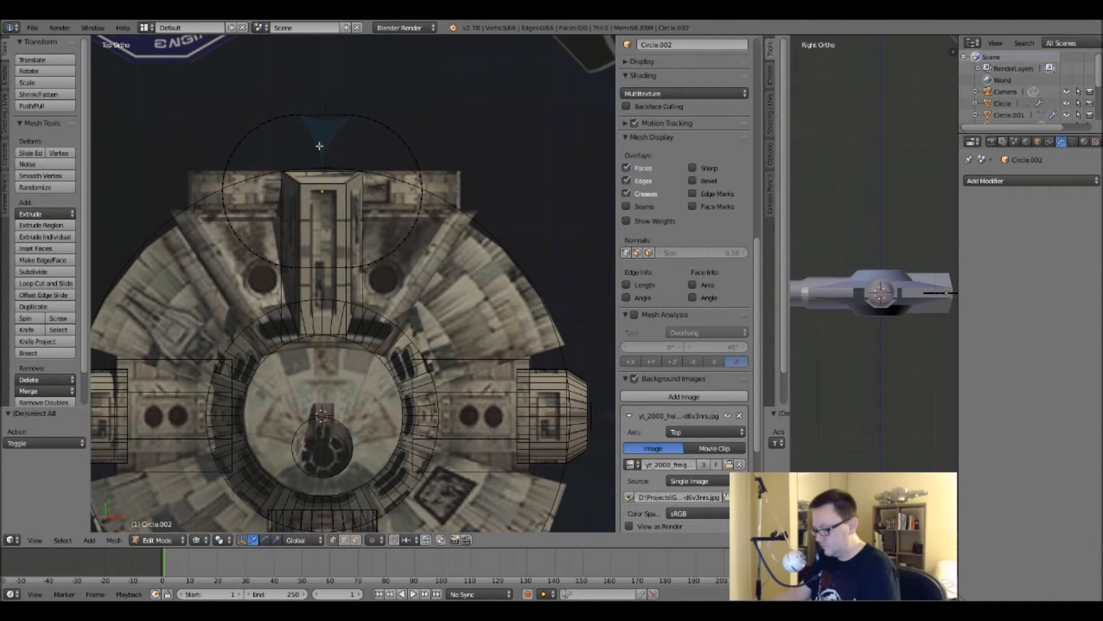
pyautogui.press('a')
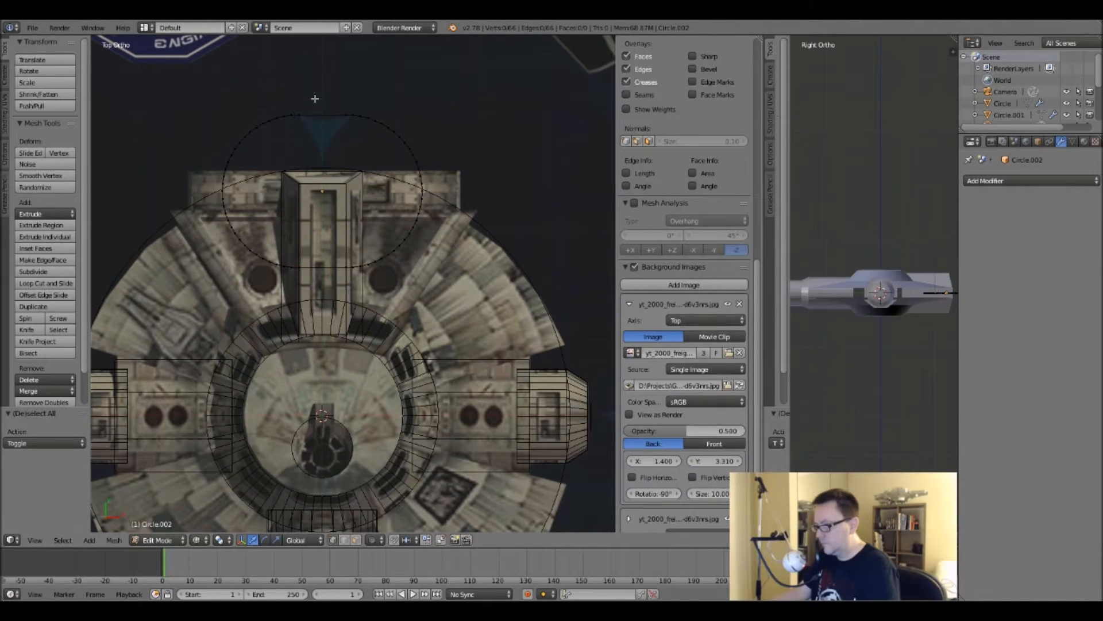
pyautogui.scroll(3, 331, 131)
pyautogui.press('Tab')
pyautogui.press('Tab')
pyautogui.rightClick(283, 111)
pyautogui.keyDown('shift'); pyautogui.rightClick(359, 119); pyautogui.keyUp('shift')
pyautogui.press('w')
pyautogui.click(359, 119)
pyautogui.rightClick(261, 377)
pyautogui.keyDown('shift'); pyautogui.rightClick(360, 376); pyautogui.keyUp('shift')
pyautogui.press('w')
pyautogui.click(360, 379)
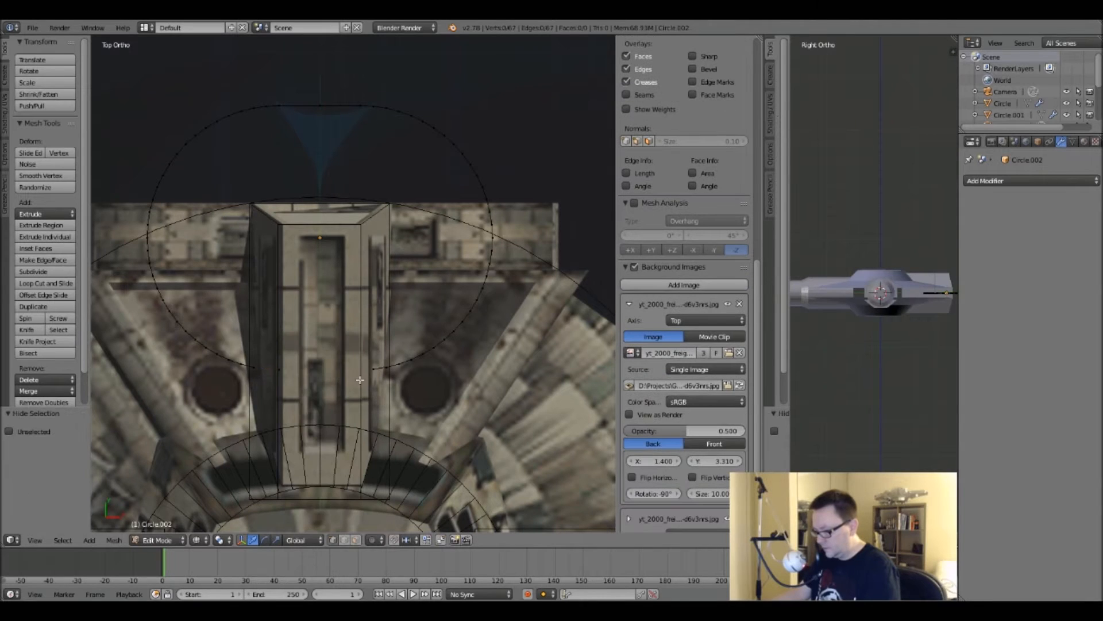
pyautogui.hotkey('ctrl', 'z')
# Select the end vertices of the opposite straight edge, nearer the hull's centre, and subdivide that edge once.
pyautogui.rightClick(277, 381)
pyautogui.keyDown('shift'); pyautogui.rightClick(358, 376); pyautogui.keyUp('shift')
pyautogui.press('w')
pyautogui.click(358, 376)
pyautogui.hotkey('ctrl', 'z')
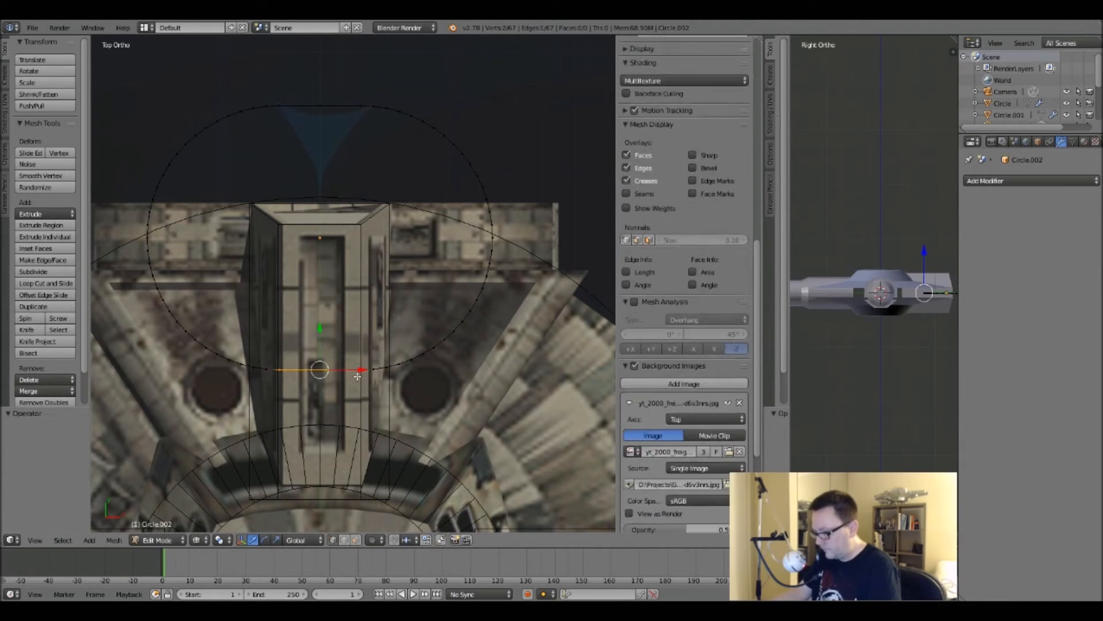
pyautogui.press('w')
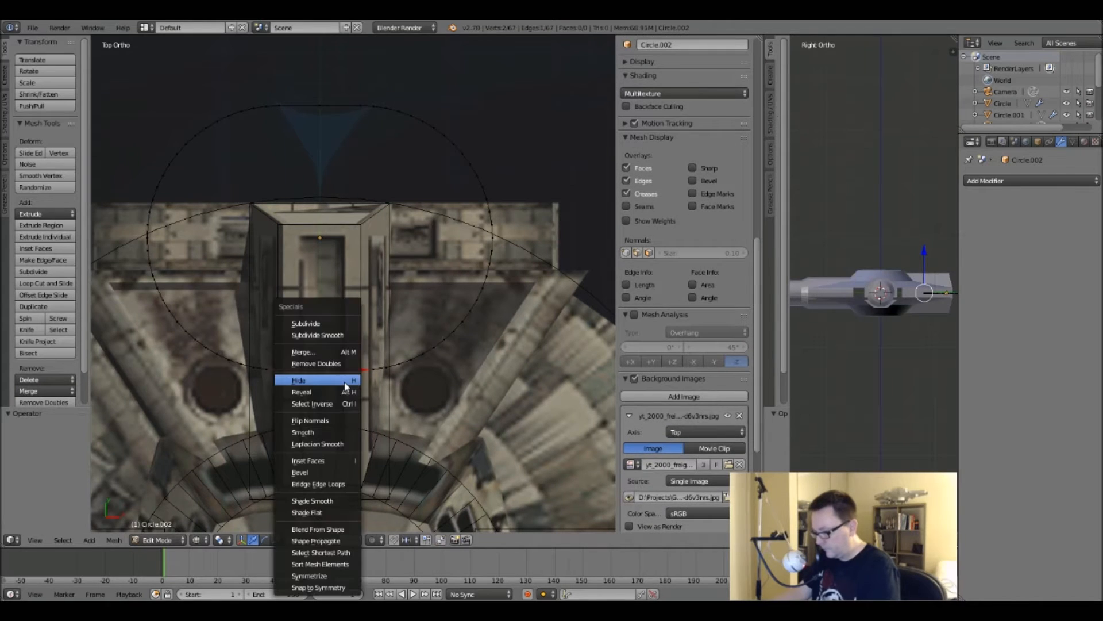
pyautogui.click(320, 322)
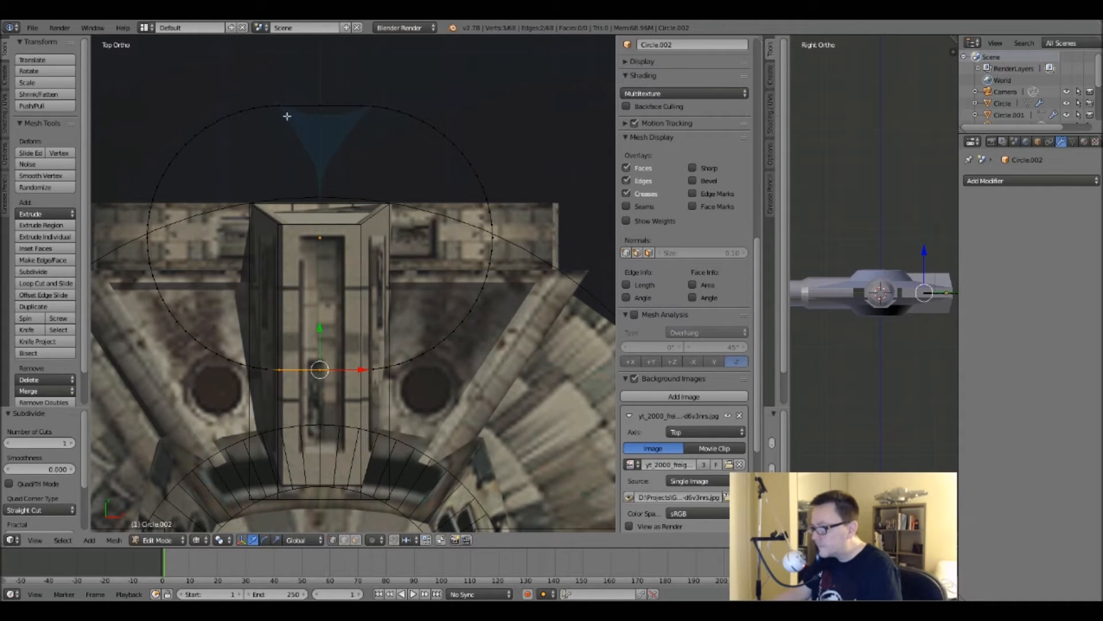
# Select the -X half of the outline, leaving out the new centre vertices, and delete its vertices.
pyautogui.press('a')
pyautogui.press('b')
pyautogui.moveTo(303, 54); pyautogui.dragTo(558, 407, button='middle')
pyautogui.press('x')
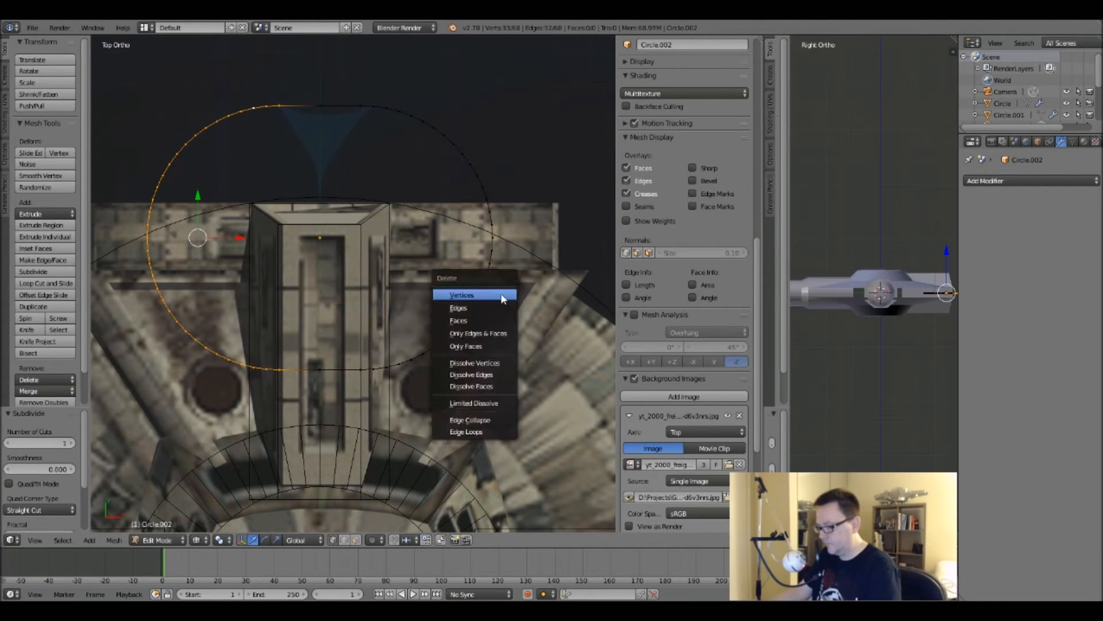
pyautogui.click(495, 295)
# Return to Object Mode and add a Mirror modifier on the X axis to the half outline.
pyautogui.press('Tab')
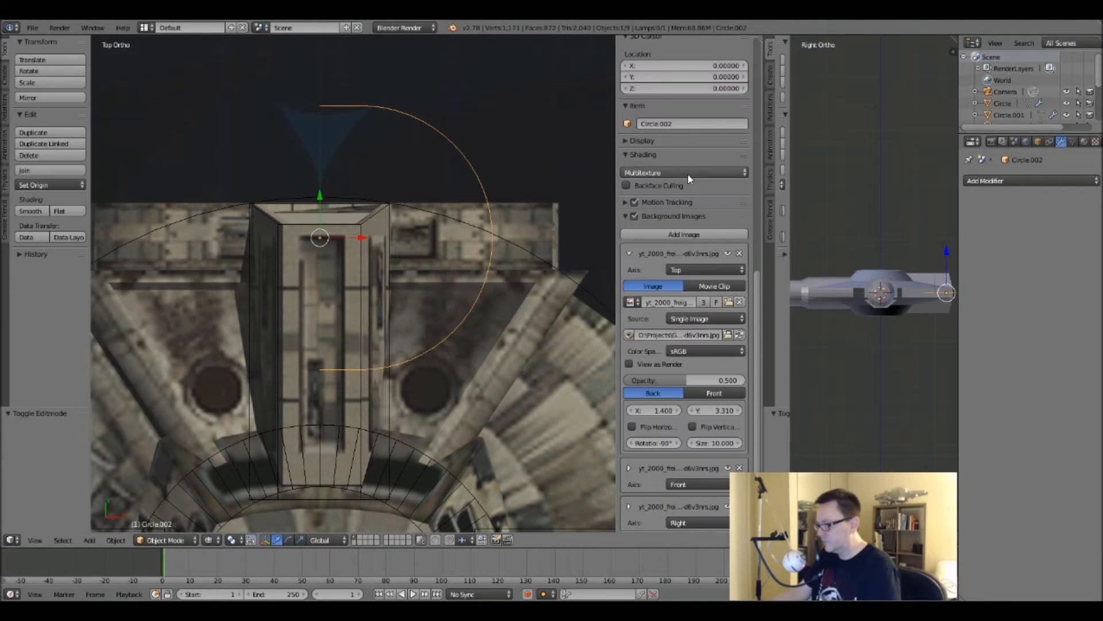
pyautogui.click(971, 181)
pyautogui.click(881, 298)
# Move all vertices except the two on the centre line 0.212 along X to match the rear section's width in the top reference.
pyautogui.press('Tab')
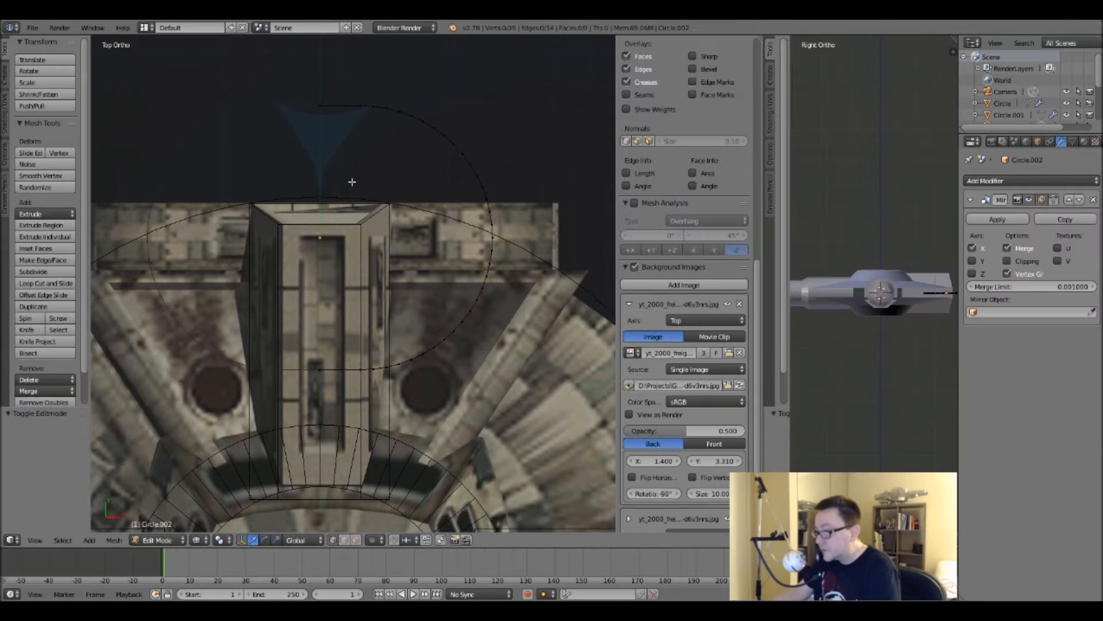
pyautogui.press('b')
pyautogui.moveTo(351, 82); pyautogui.dragTo(532, 425)
pyautogui.moveTo(480, 236); pyautogui.dragTo(548, 242)
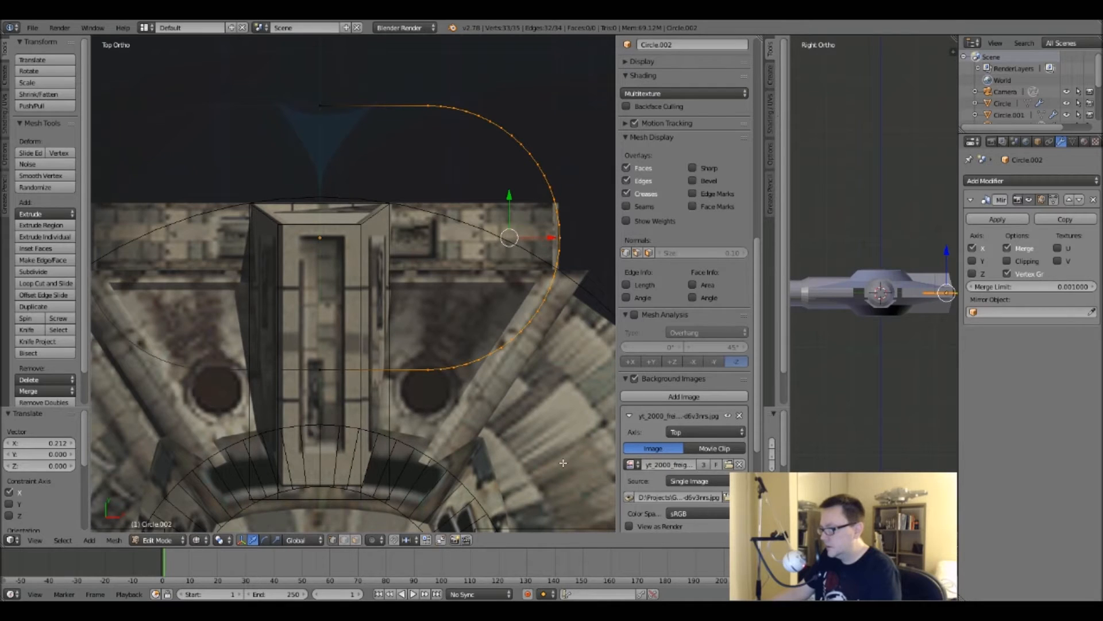
pyautogui.scroll(-2, 510, 437)
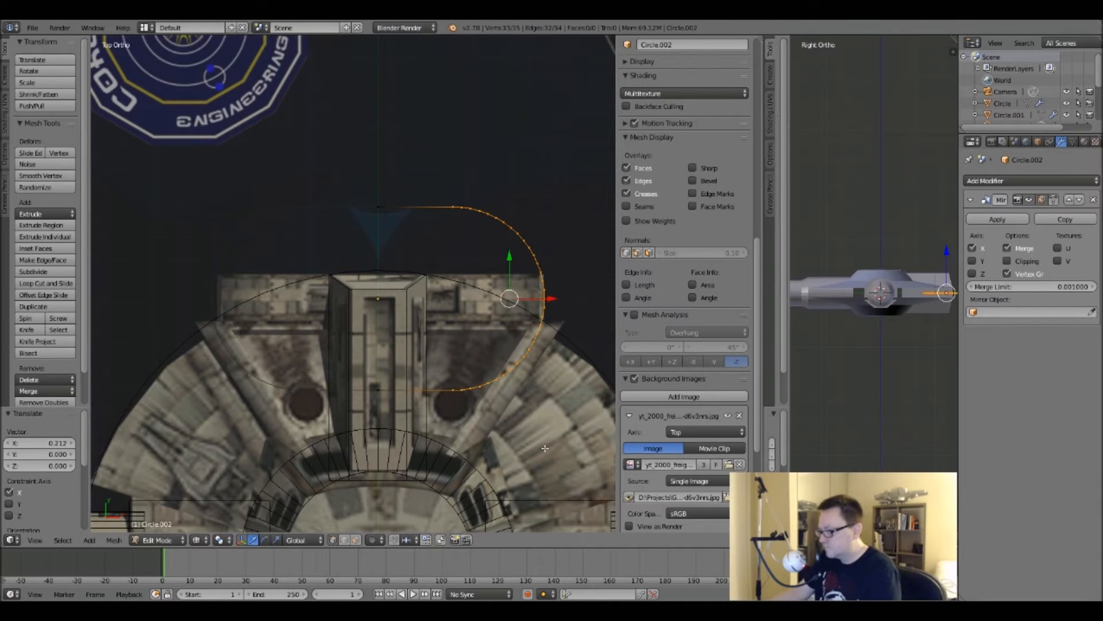
pyautogui.press('Tab')
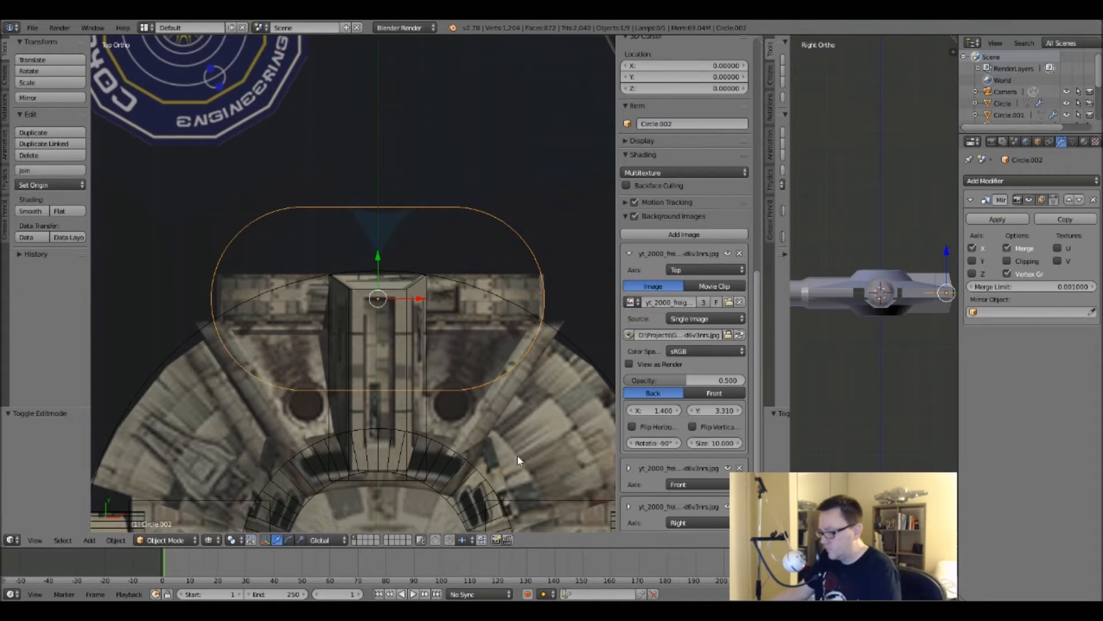
# Scale the mirrored outline down uniformly until its height matches the thickness of the rear engine section.
pyautogui.press('s')
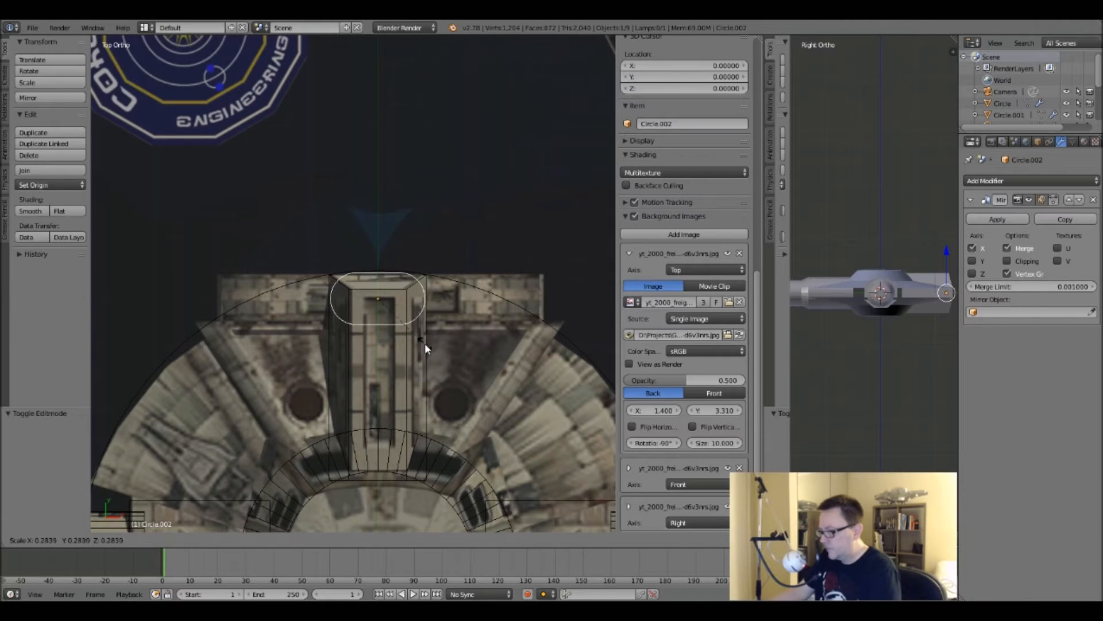
pyautogui.click(423, 339)
pyautogui.scroll(3, 422, 337)
# Move the half outline's rounded end vertices outward along X to the rear section's outer edge in the top reference, and return to Object Mode.
pyautogui.press('Tab')
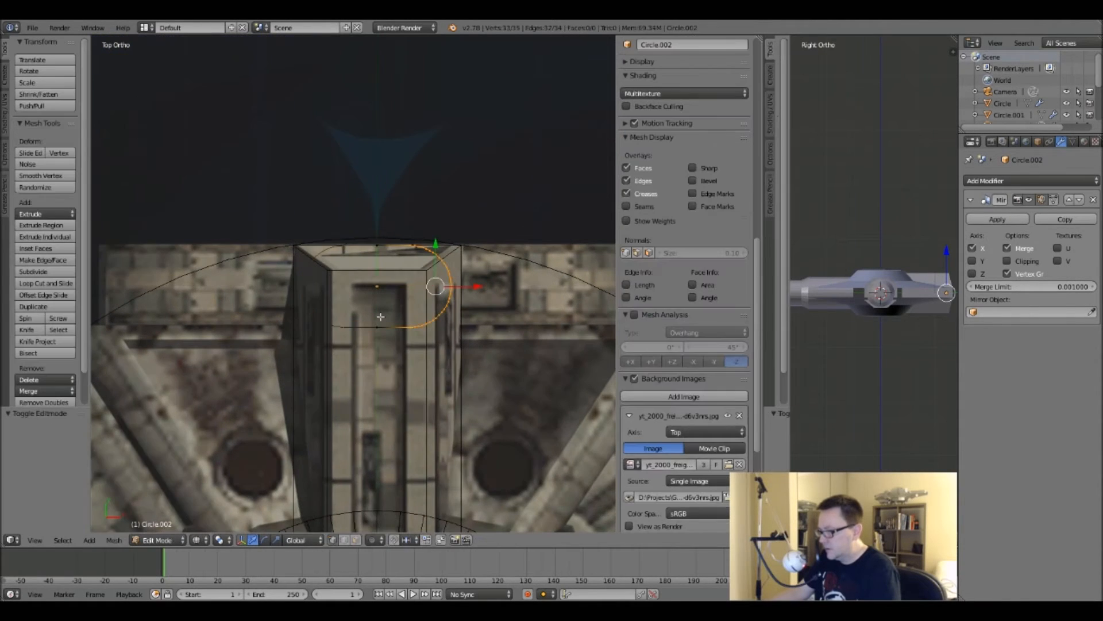
pyautogui.keyDown('shift'); pyautogui.moveTo(380, 317); pyautogui.dragTo(334, 312, button='middle'); pyautogui.keyUp('shift')
pyautogui.scroll(-1, 426, 351)
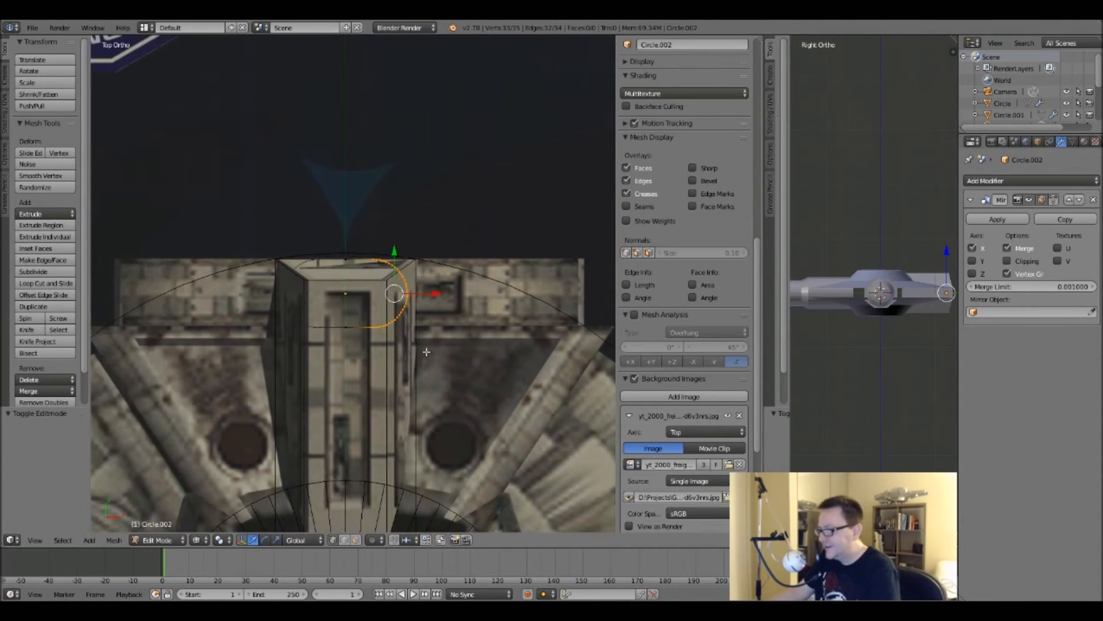
pyautogui.moveTo(435, 297); pyautogui.dragTo(611, 331)
pyautogui.press('Tab')
pyautogui.scroll(-1, 477, 320)
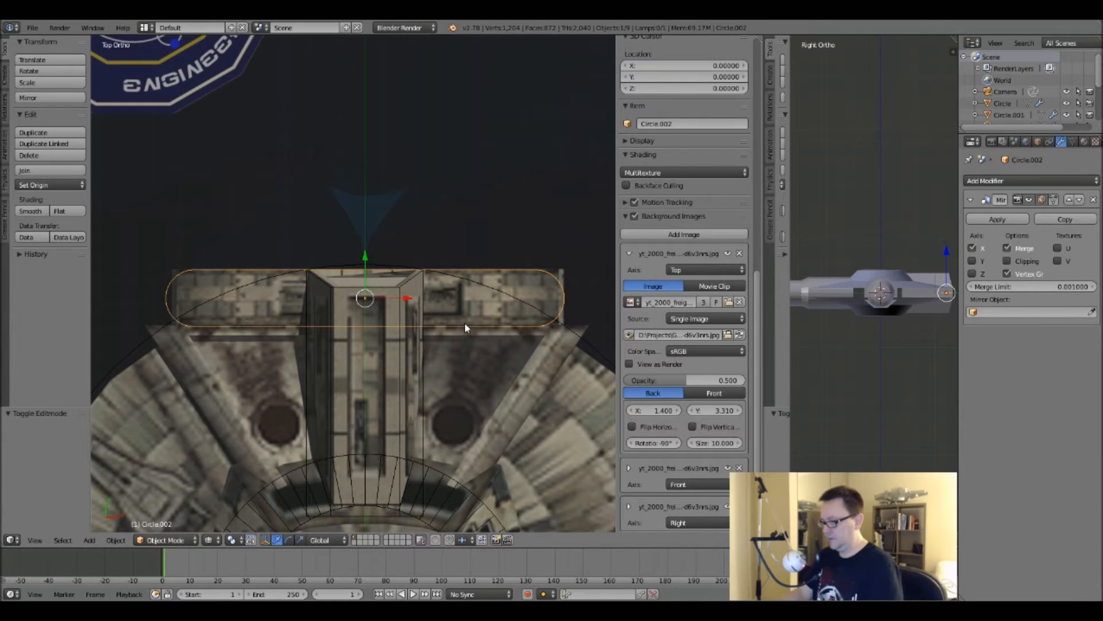
# Rotate the outline 90 degrees in the right side view so it stands upright, and check its fit against the front reference.
pyautogui.press('KP_1')
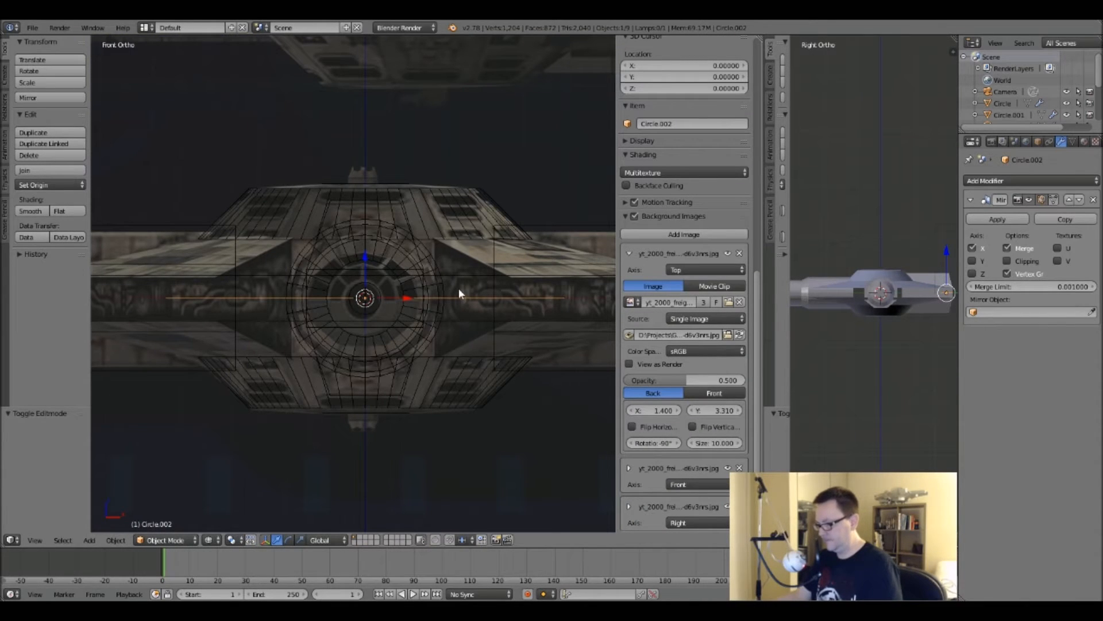
pyautogui.press('KP_3')
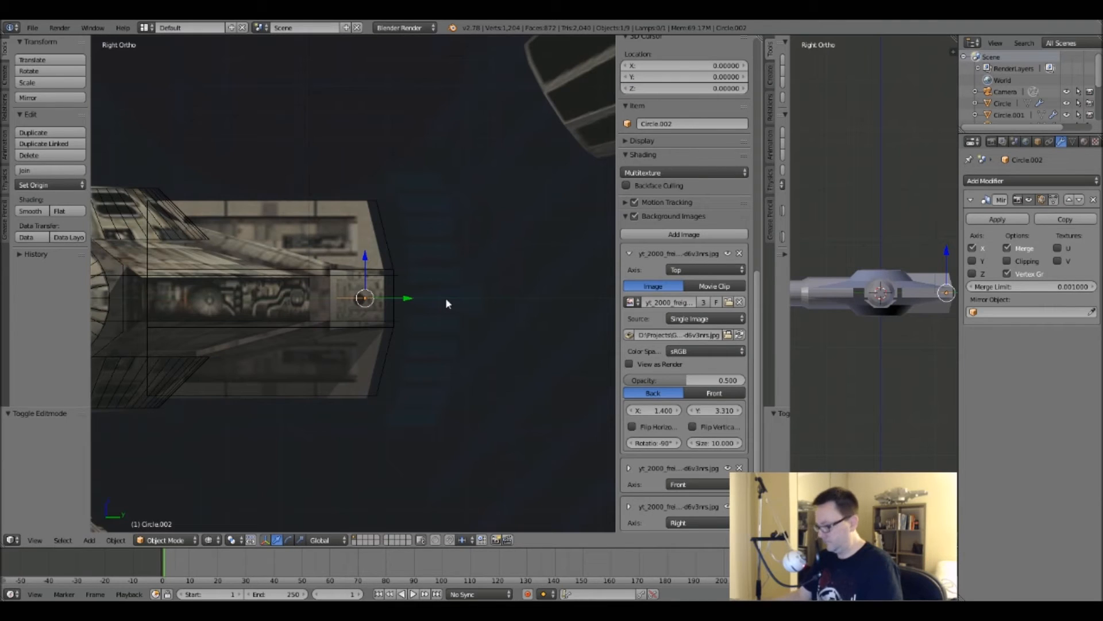
pyautogui.write('r90')
pyautogui.press('Return')
pyautogui.press('Tab')
pyautogui.press('KP_1')
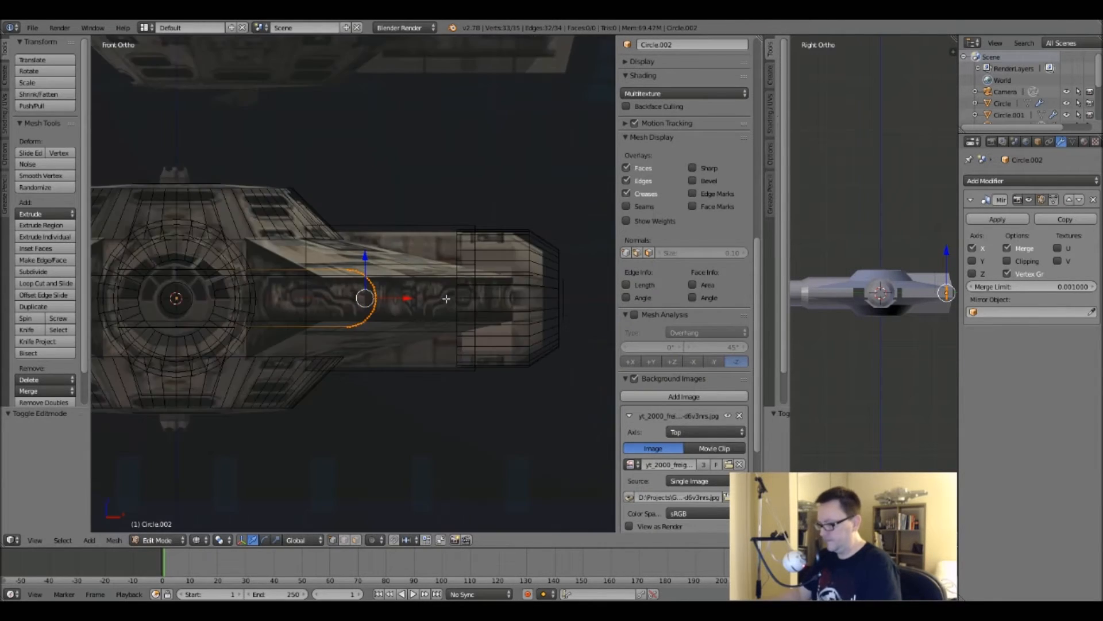
pyautogui.keyDown('shift'); pyautogui.moveTo(305, 331); pyautogui.dragTo(422, 349, button='middle'); pyautogui.keyUp('shift')
pyautogui.scroll(-1, 411, 338)
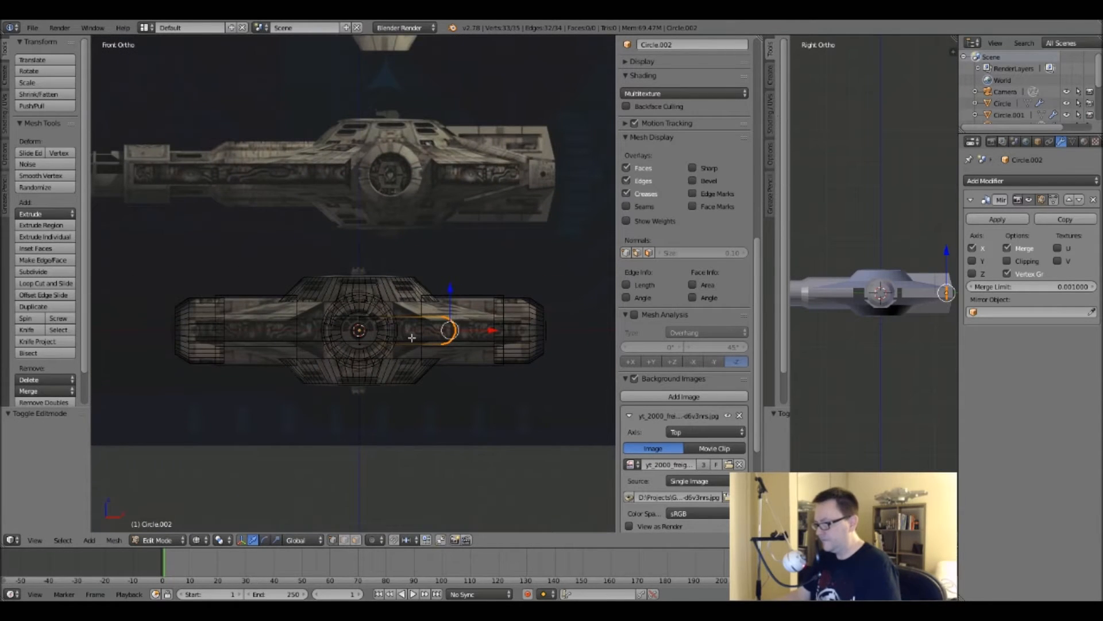
pyautogui.scroll(2, 411, 338)
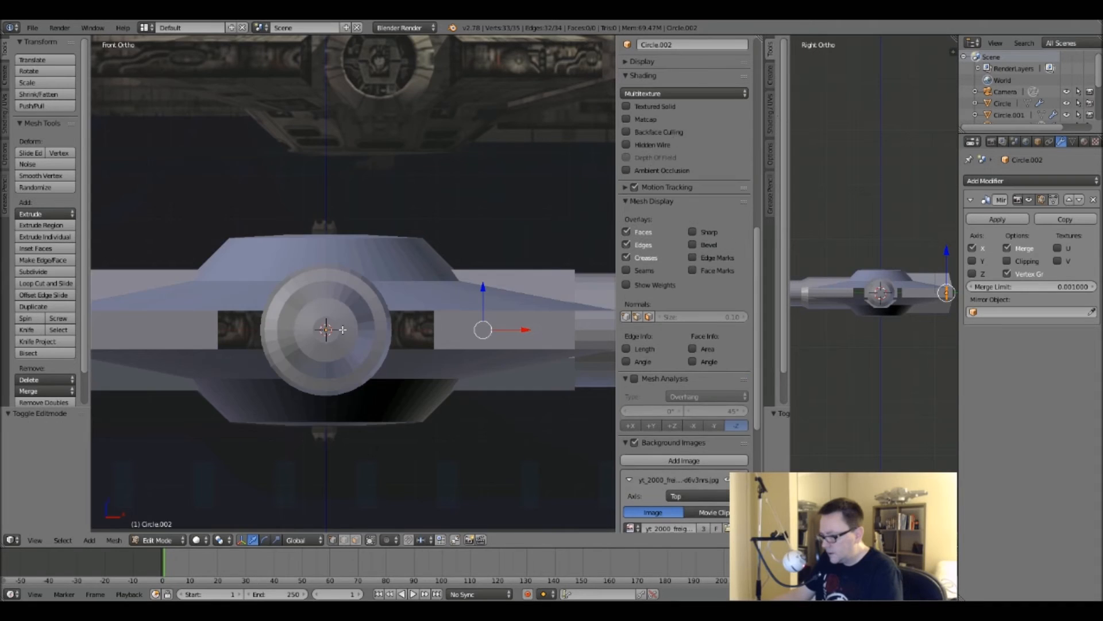
pyautogui.press('Tab')
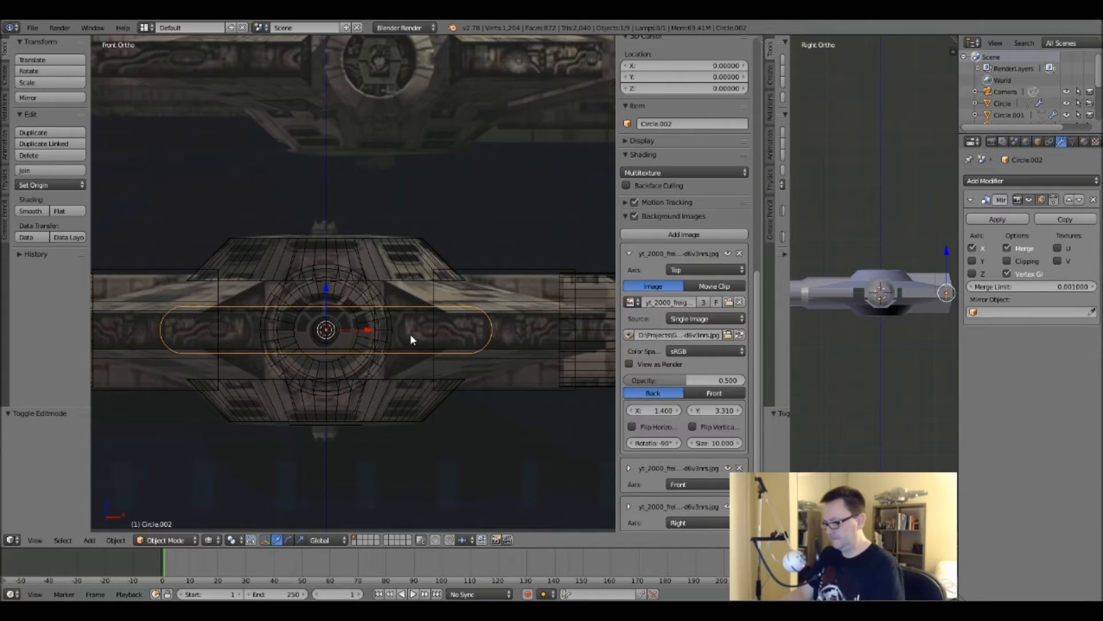
# Select all vertices of the half outline in Edit Mode, including the two on the centre line, with the model seen from above.
pyautogui.press('KP_7')
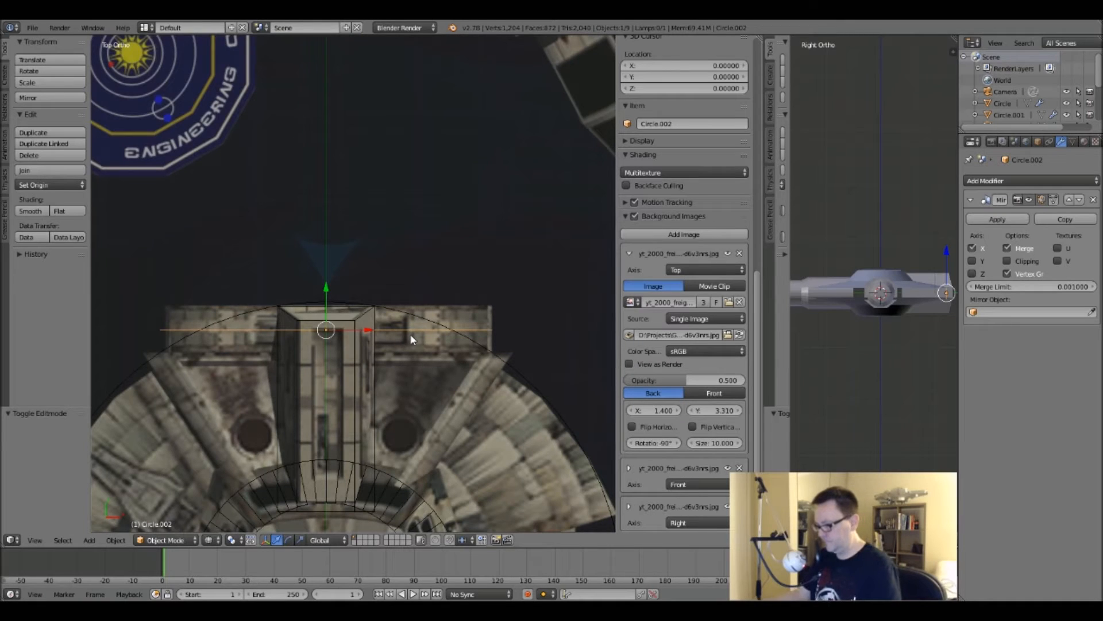
pyautogui.keyDown('shift'); pyautogui.moveTo(326, 370); pyautogui.dragTo(379, 370, button='middle'); pyautogui.keyUp('shift')
pyautogui.scroll(2, 389, 368)
pyautogui.scroll(-1, 389, 368)
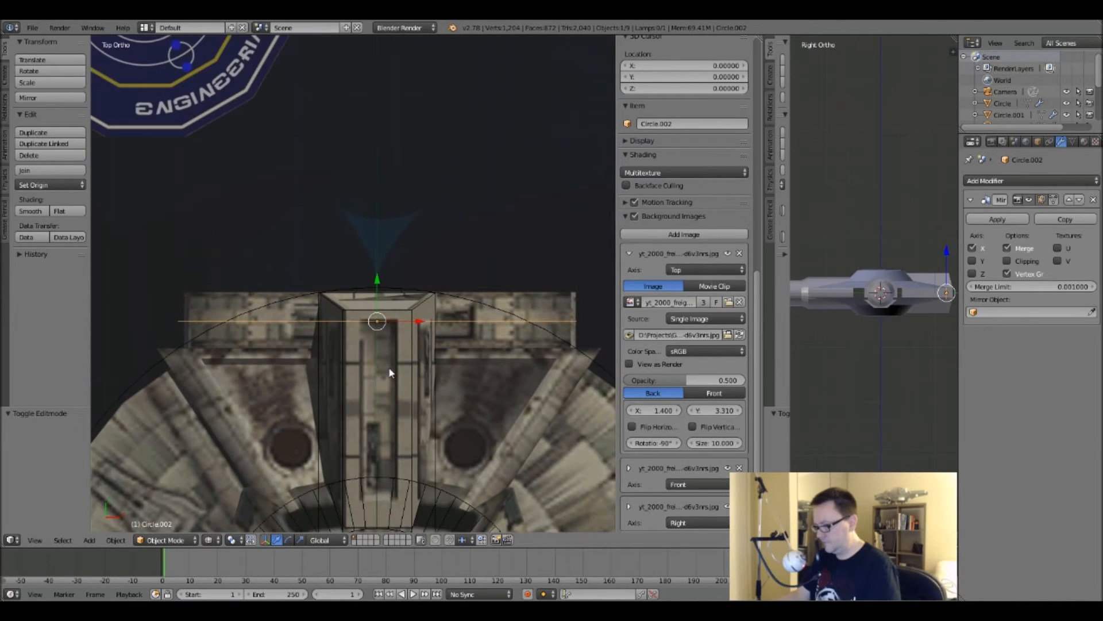
pyautogui.scroll(-4, 402, 363)
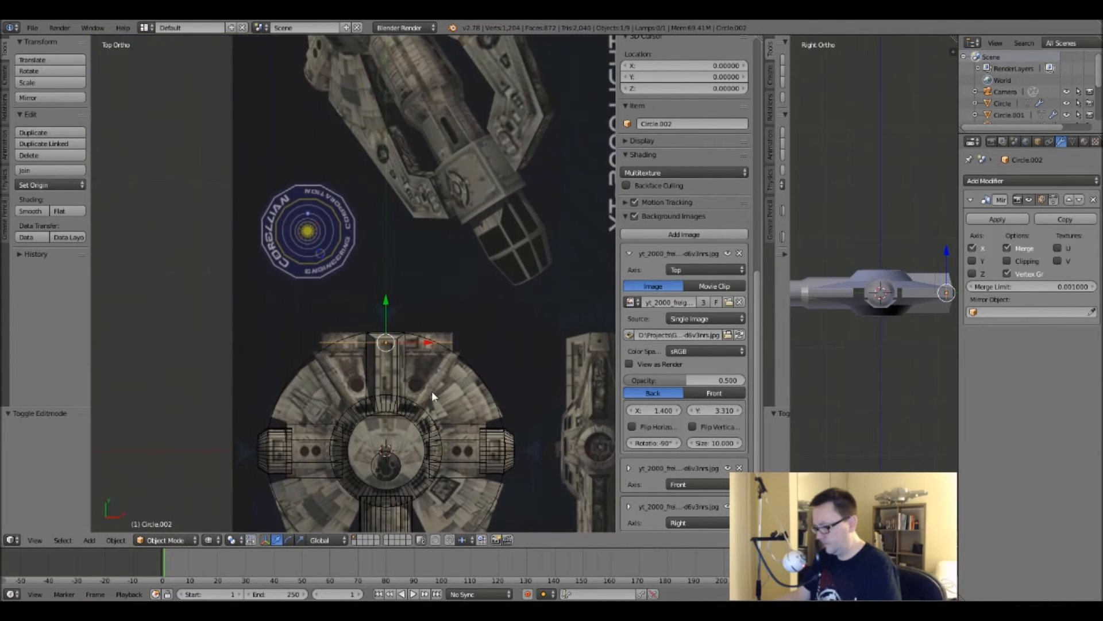
pyautogui.press('KP_Decimal')
pyautogui.press('Tab')
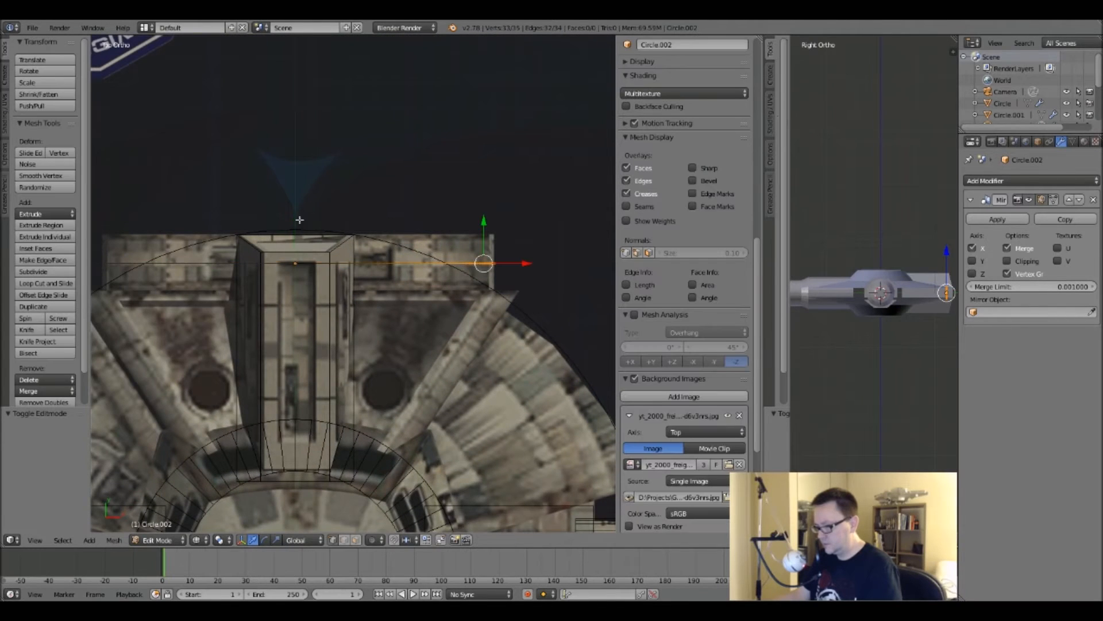
pyautogui.press('a')
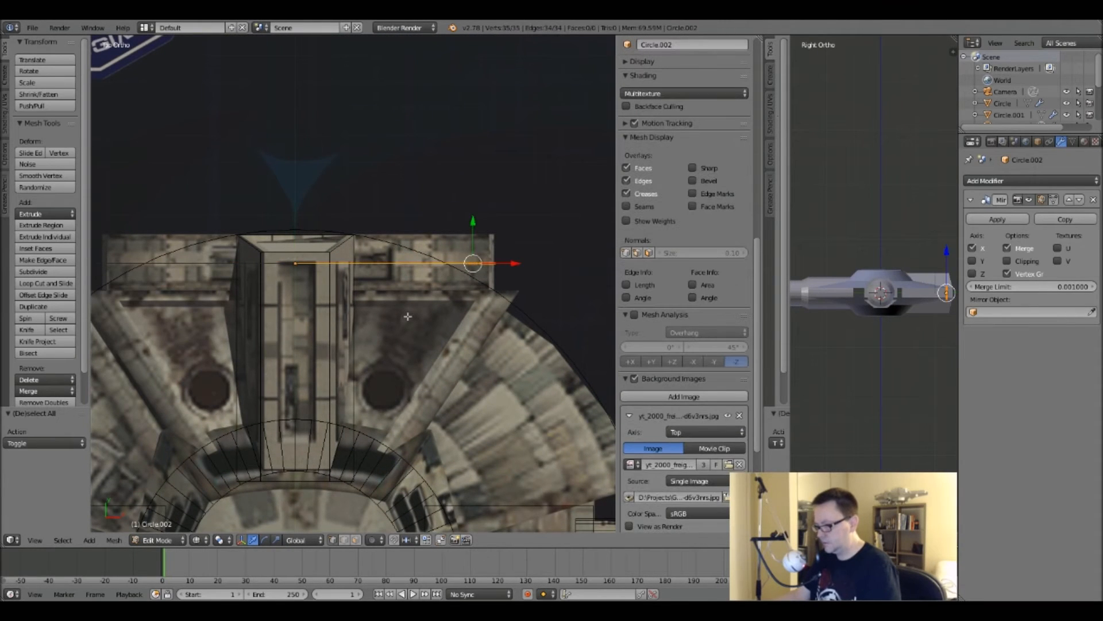
# Move the whole outline object along -Y to the inner edge of the rear section in the top reference.
pyautogui.press('Tab')
pyautogui.press('g')
pyautogui.press('y')
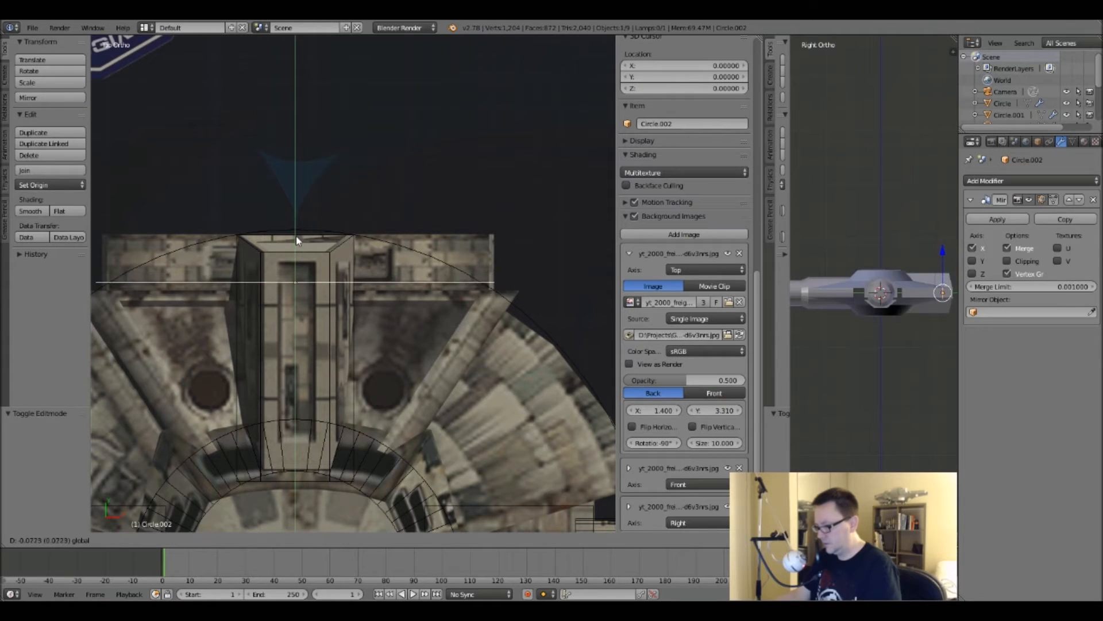
pyautogui.click(301, 257)
# Extrude the outline about 0.245 along Y to the rear section's outer edge in the top reference.
pyautogui.press('Tab')
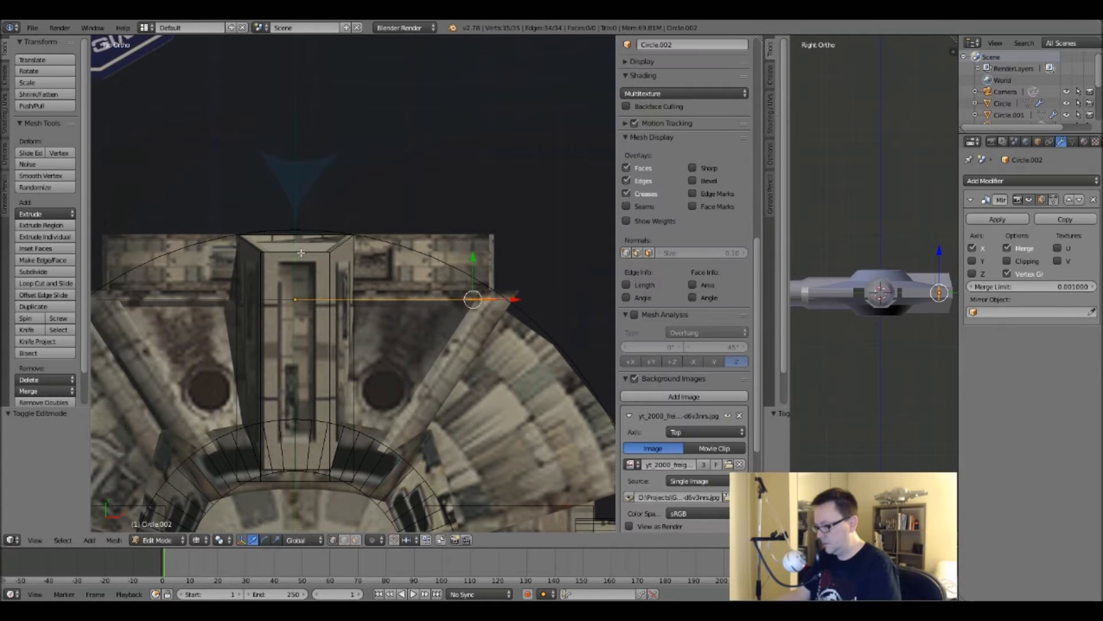
pyautogui.press('e')
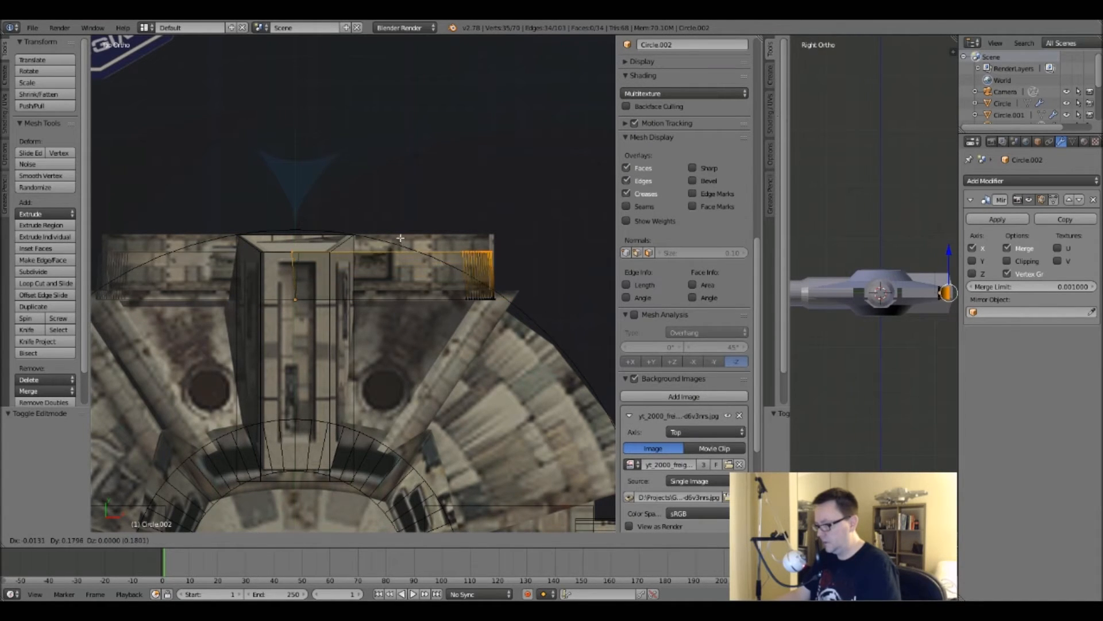
pyautogui.rightClick(383, 251)
pyautogui.press('g')
pyautogui.press('y')
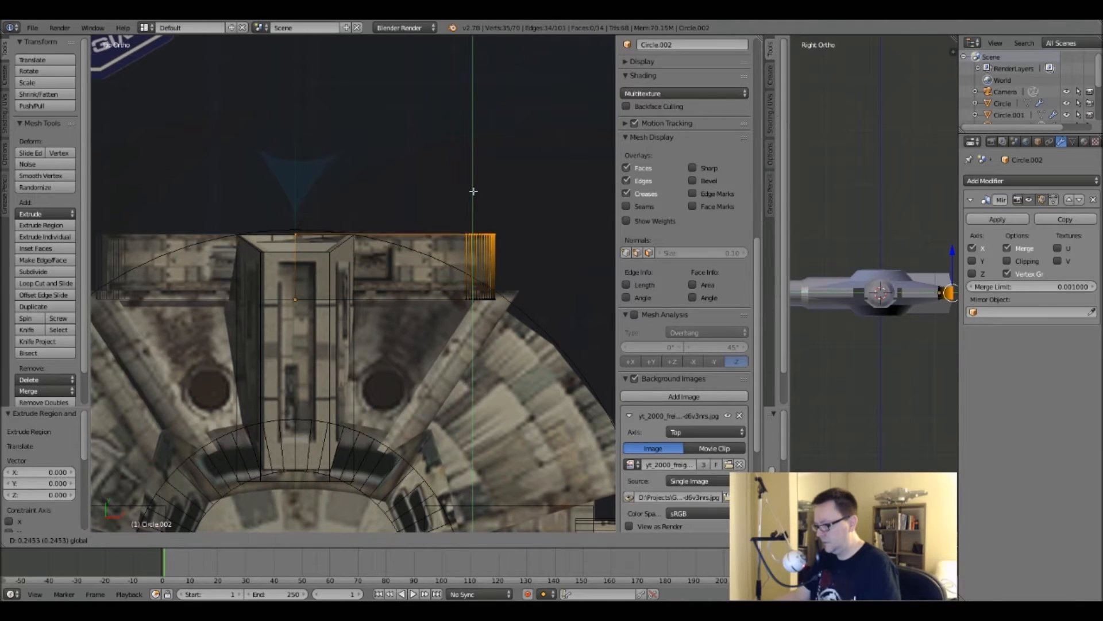
pyautogui.click(474, 190)
# Examine the extruded rear section in Object Mode with solid shading, from an angle and from above.
pyautogui.press('a')
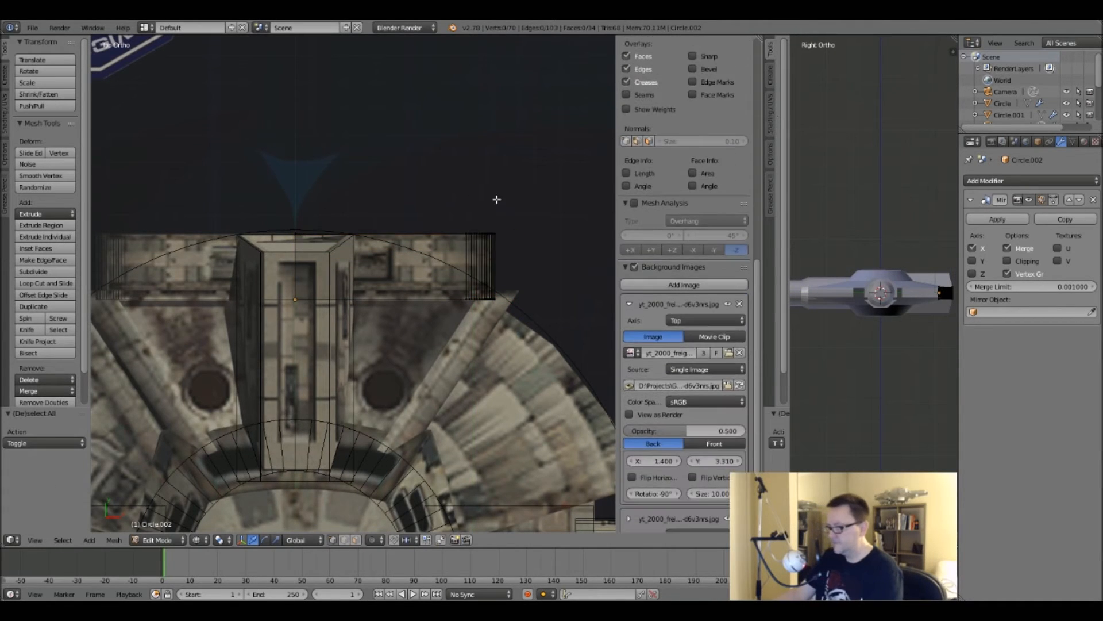
pyautogui.press('z')
pyautogui.scroll(-2, 492, 303)
pyautogui.press('Tab')
pyautogui.moveTo(491, 302); pyautogui.dragTo(511, 232, button='middle')
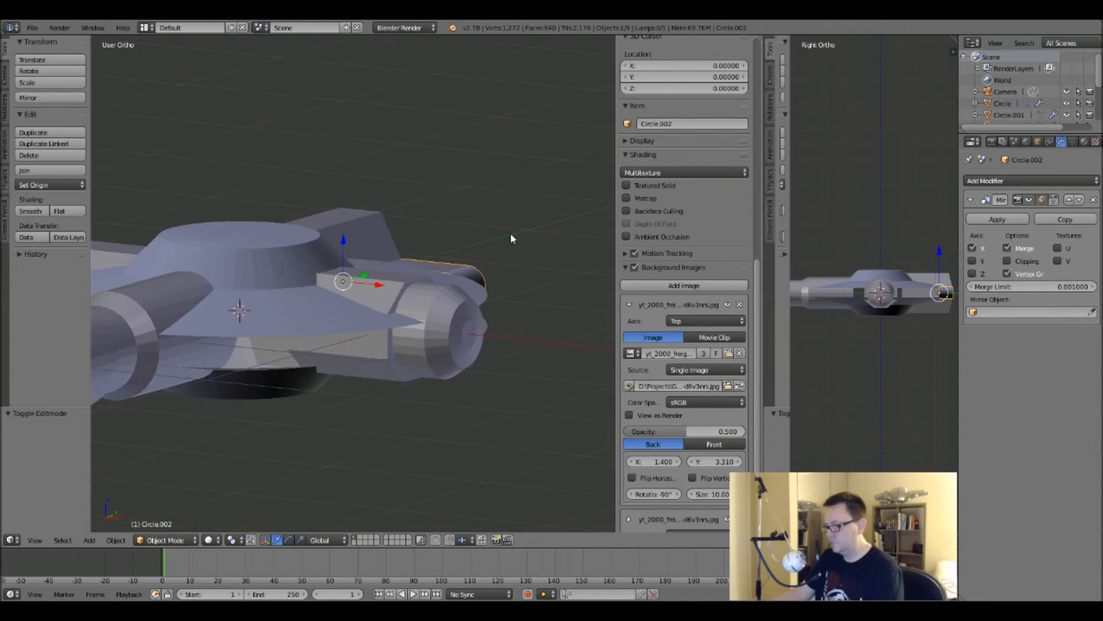
pyautogui.press('KP_7')
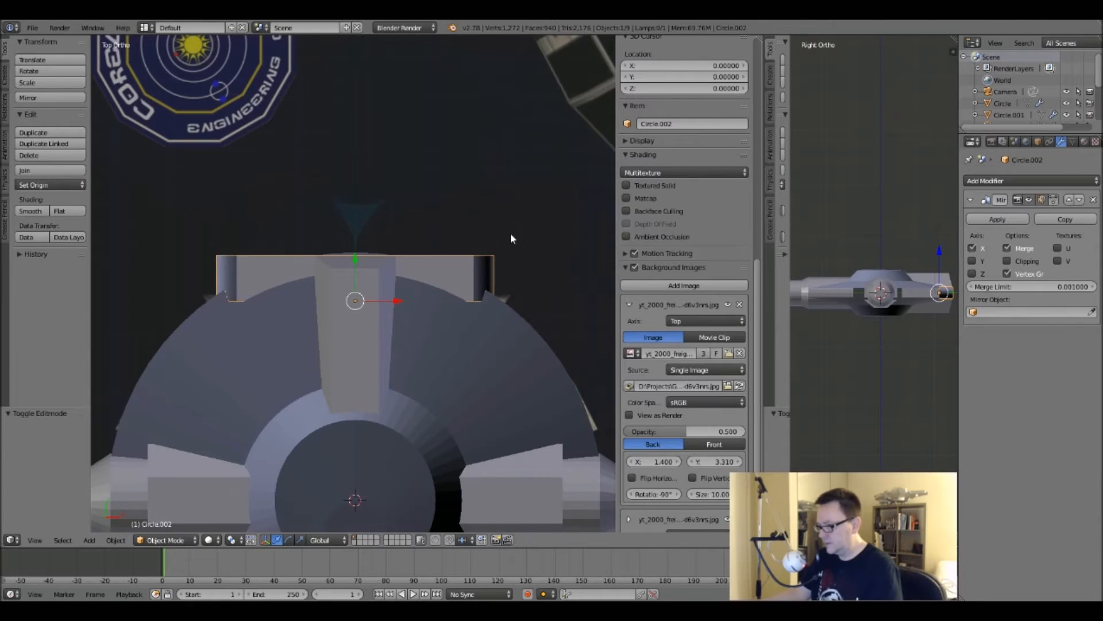
pyautogui.press('a')
pyautogui.press('z')
# Add a 64-vertex mesh circle at the hull's centre and scale it by 1.25 towards the hull's outer rim.
pyautogui.keyDown('shift'); pyautogui.scroll(-2, 440, 255); pyautogui.keyUp('shift')
pyautogui.keyDown('shift'); pyautogui.moveTo(441, 261); pyautogui.dragTo(430, 118, button='middle'); pyautogui.keyUp('shift')
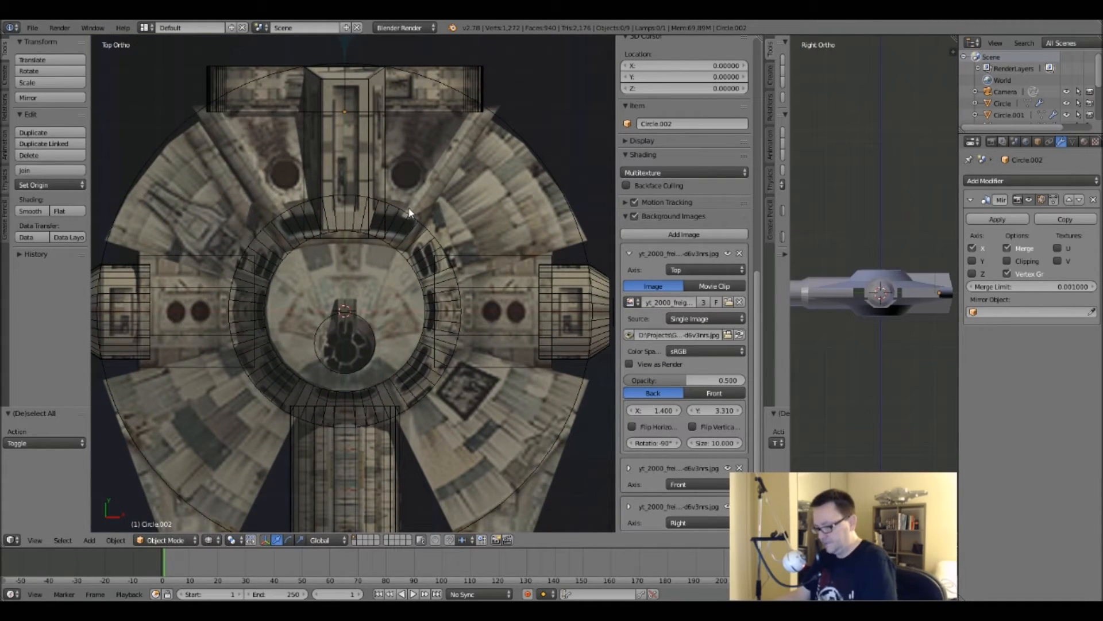
pyautogui.hotkey('shift', 'a')
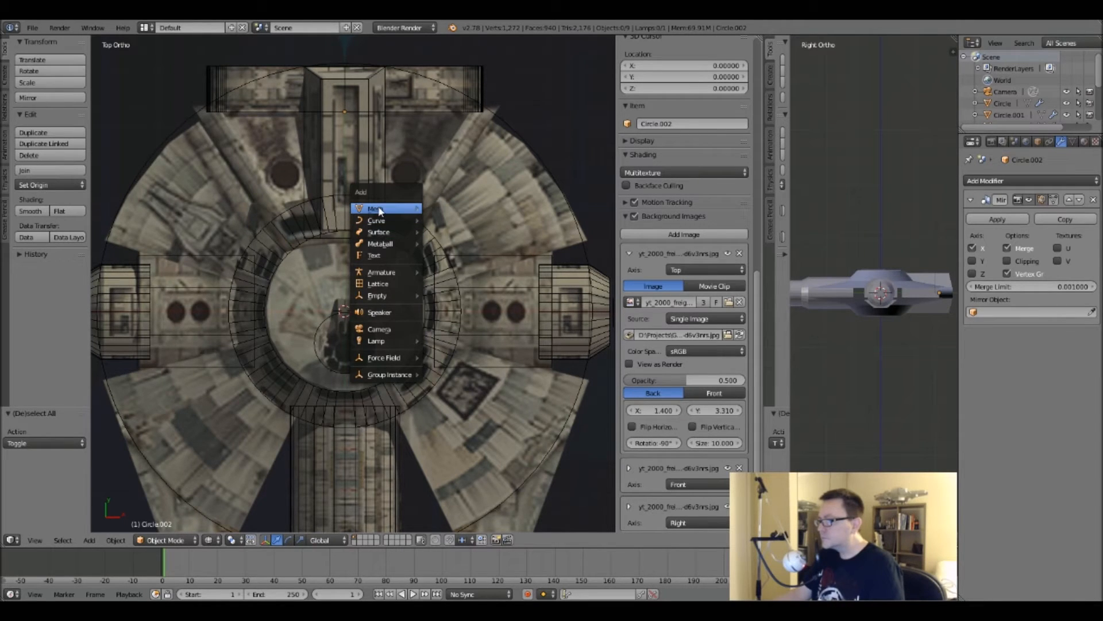
pyautogui.moveTo(378, 211)
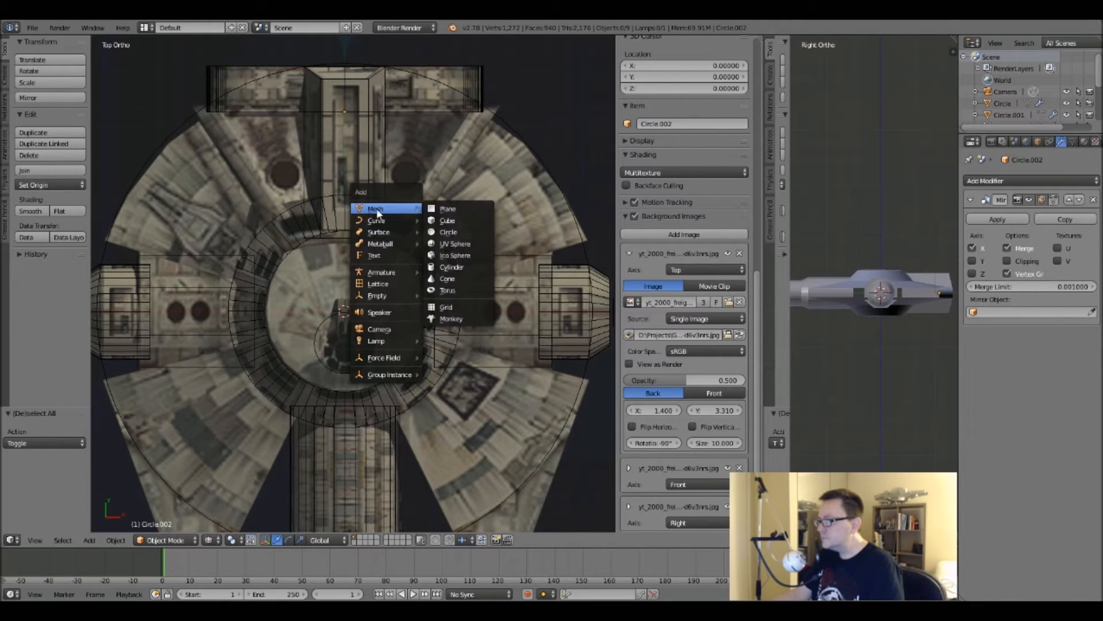
pyautogui.click(455, 233)
pyautogui.keyDown('shift'); pyautogui.moveTo(455, 324); pyautogui.dragTo(470, 272, button='middle'); pyautogui.keyUp('shift')
pyautogui.press('s')
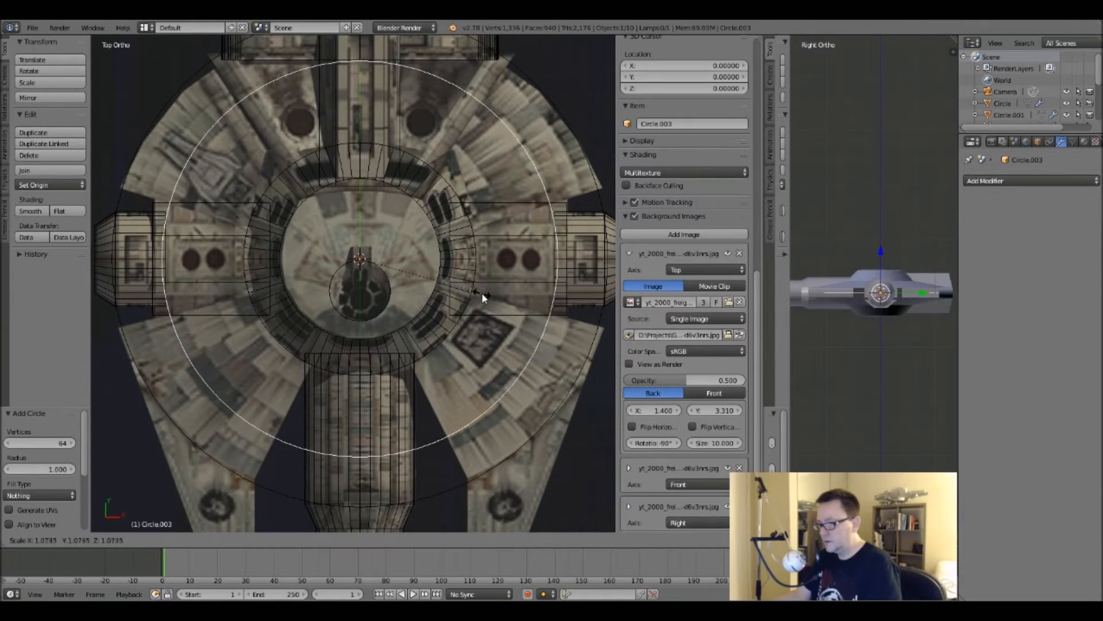
pyautogui.click(495, 316)
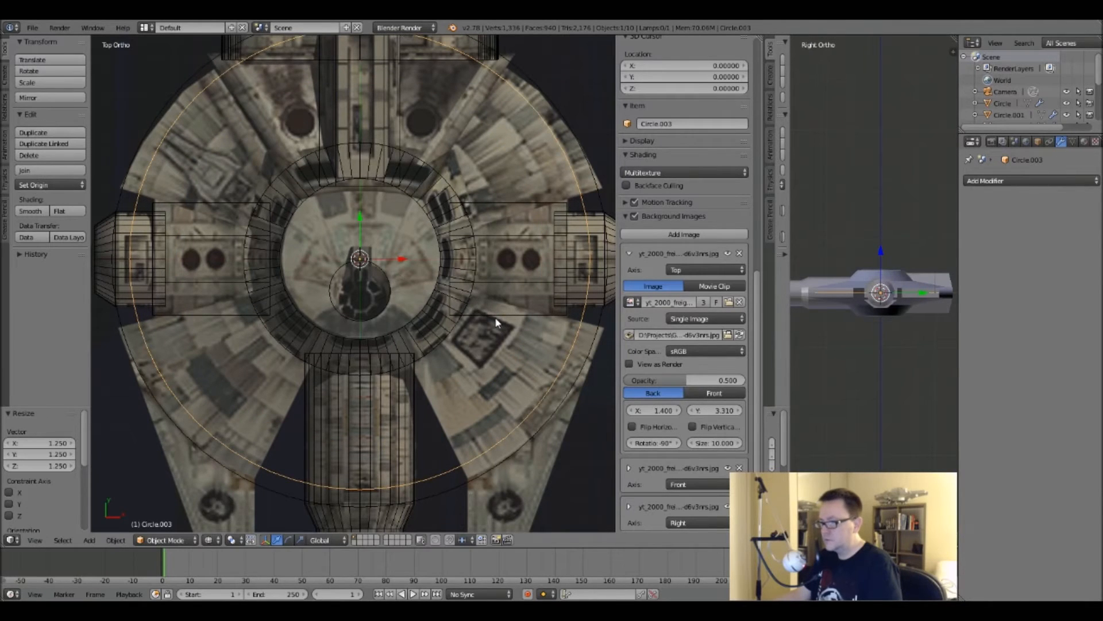
# Scale the circle by a further 1.012 to bring it closer to the hull's outer rim in the top view.
pyautogui.keyDown('shift'); pyautogui.moveTo(495, 318); pyautogui.dragTo(530, 328, button='middle'); pyautogui.keyUp('shift')
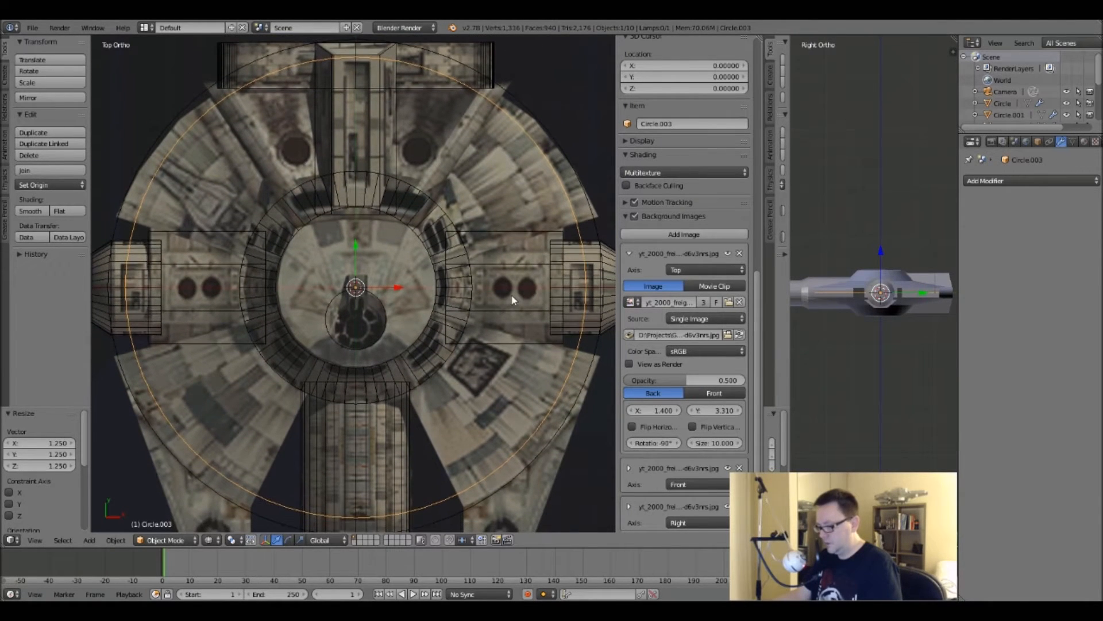
pyautogui.press('s')
pyautogui.click(529, 326)
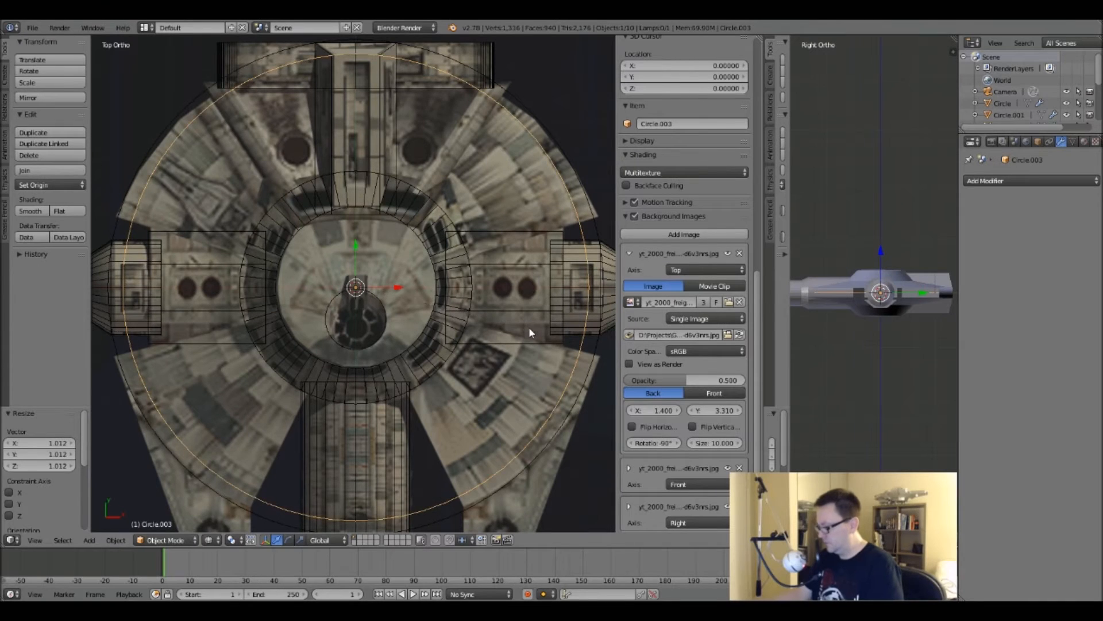
# Compare the circle's edge with the side trench in the front reference and scale the circle by 1.011 to match it.
pyautogui.press('KP_1')
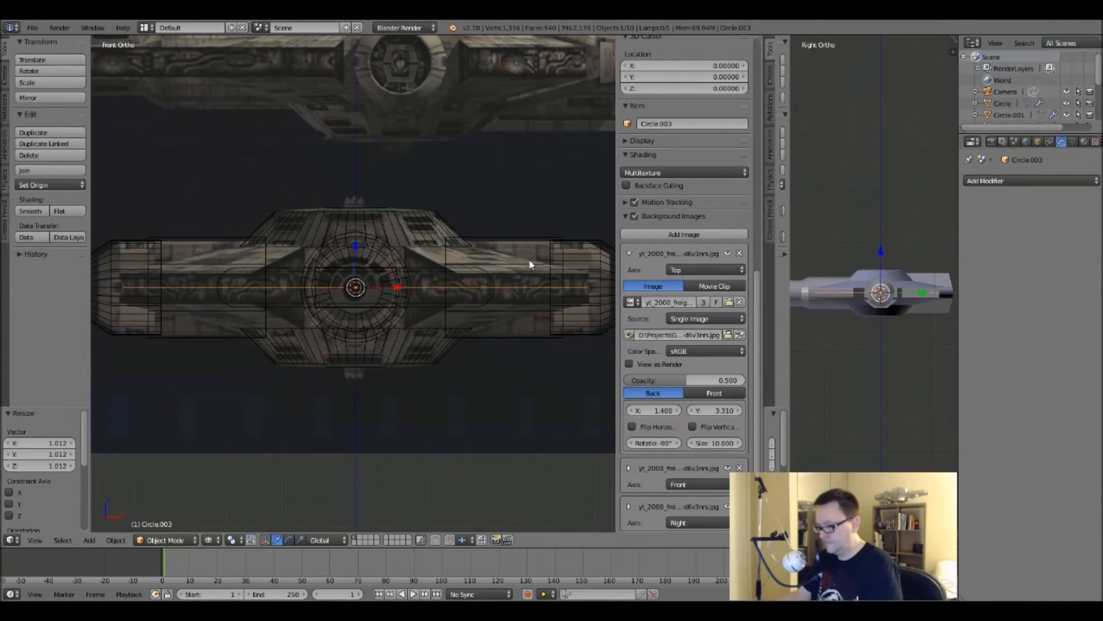
pyautogui.scroll(5, 199, 294)
pyautogui.scroll(3, 230, 306)
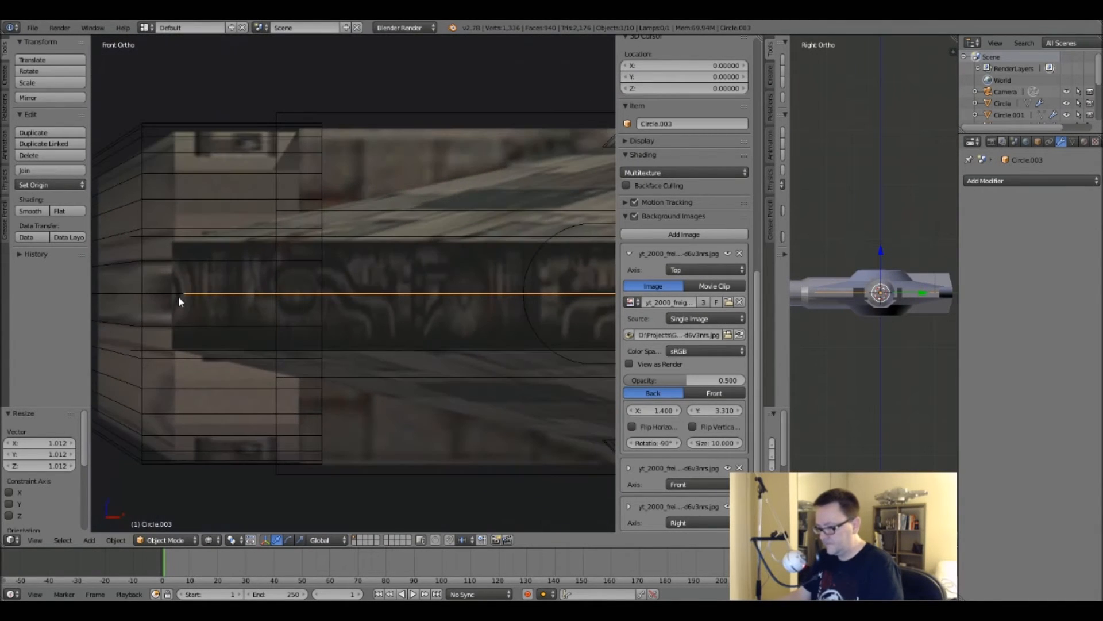
pyautogui.scroll(-3, 255, 302)
pyautogui.press('KP_7')
pyautogui.press('z')
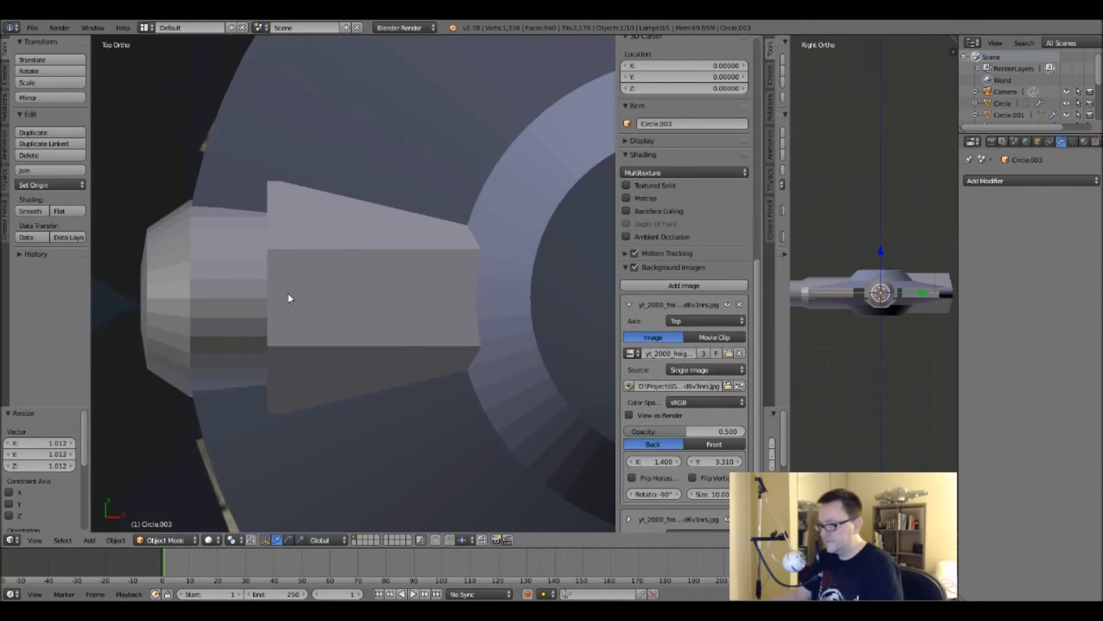
pyautogui.press('z')
pyautogui.keyDown('shift'); pyautogui.moveTo(288, 298); pyautogui.dragTo(270, 318, button='middle'); pyautogui.keyUp('shift')
pyautogui.press('s')
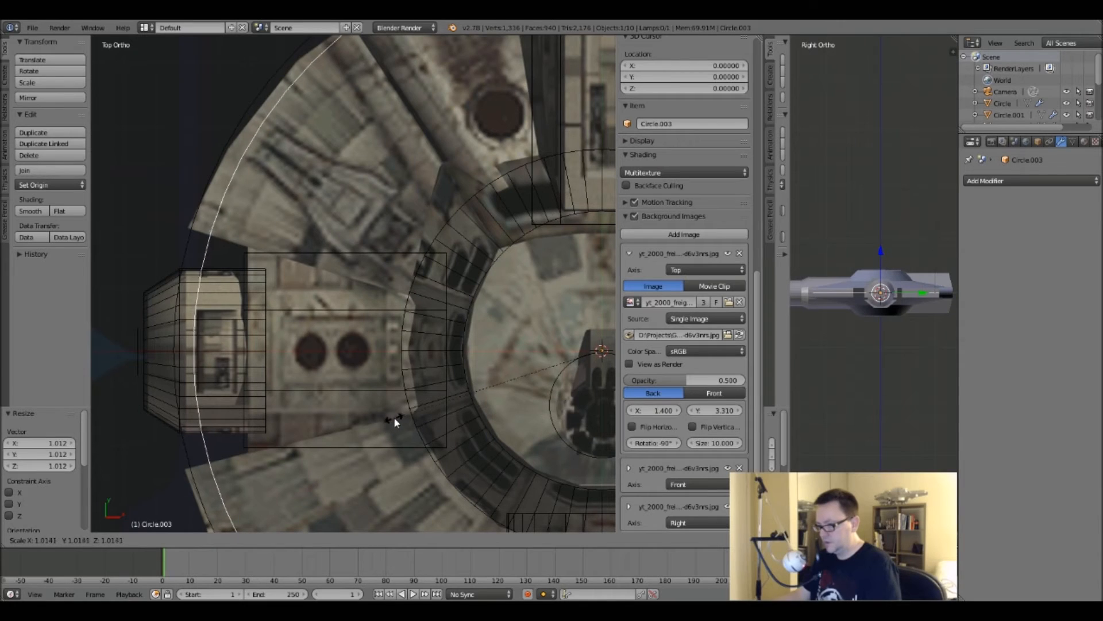
pyautogui.click(401, 415)
pyautogui.press('KP_1')
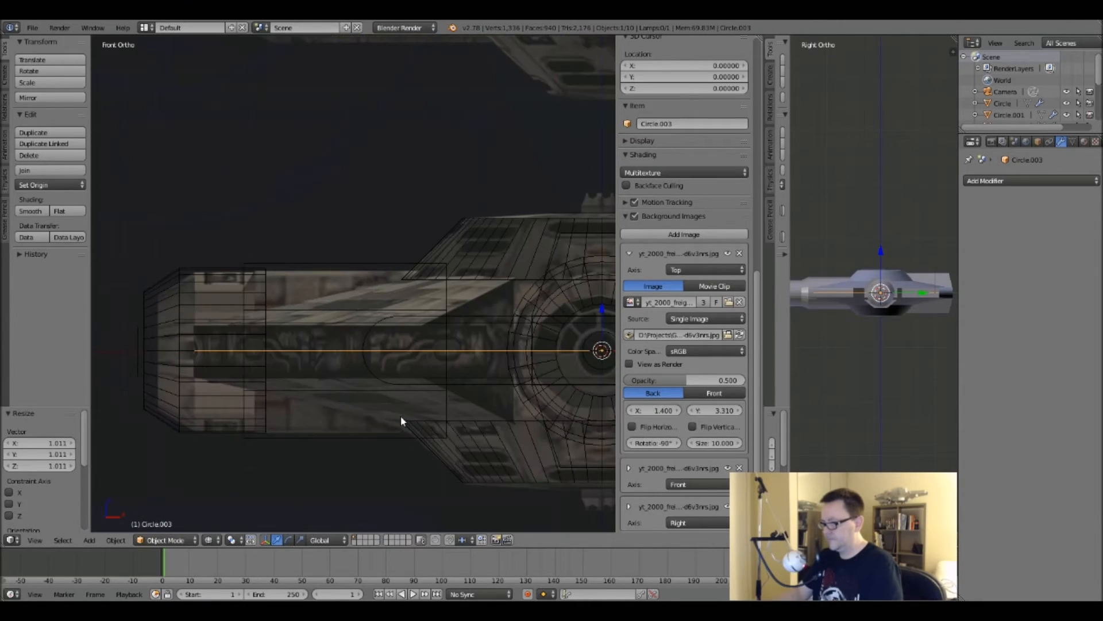
pyautogui.keyDown('shift'); pyautogui.moveTo(483, 364); pyautogui.dragTo(411, 365, button='middle'); pyautogui.keyUp('shift')
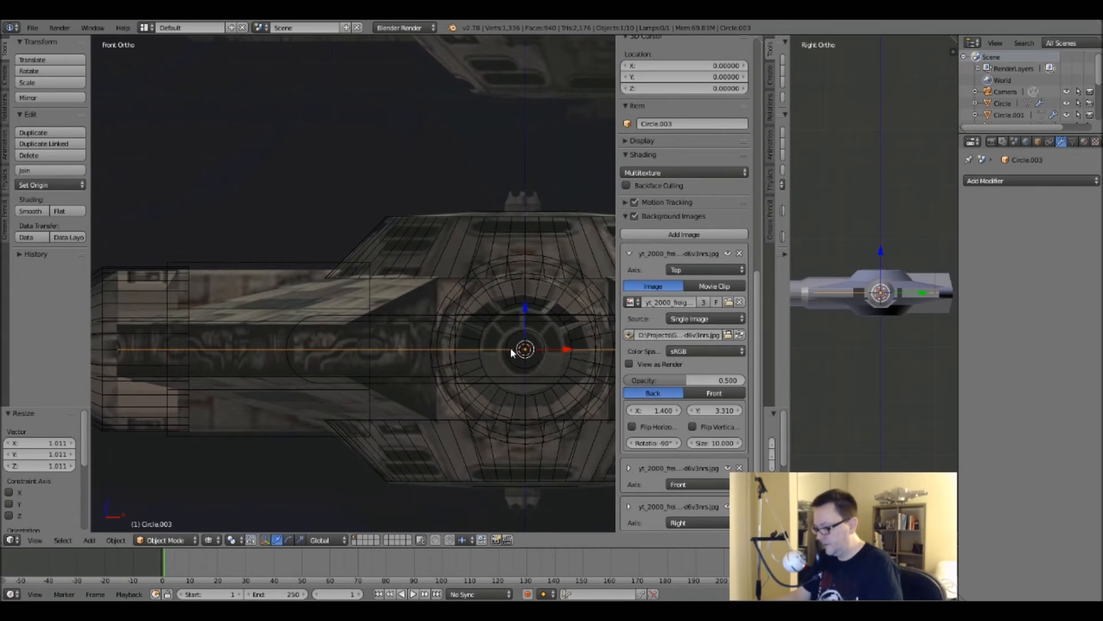
# Raise the circle 0.073 along the Z axis to the upper edge of the side trench in the front view.
pyautogui.press('g')
pyautogui.press('z')
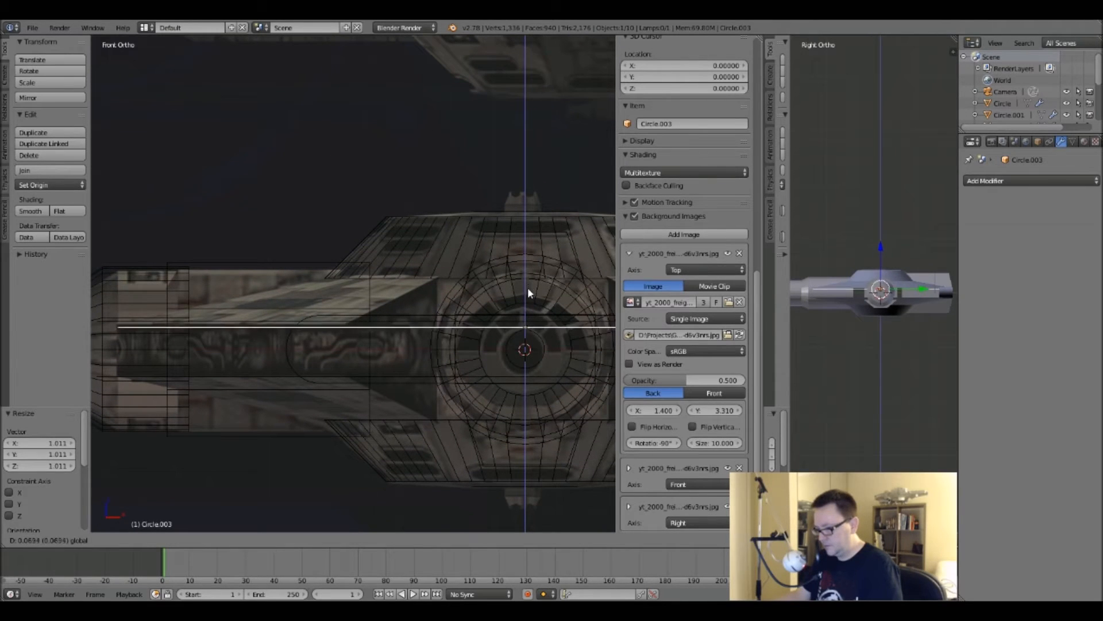
pyautogui.click(524, 290)
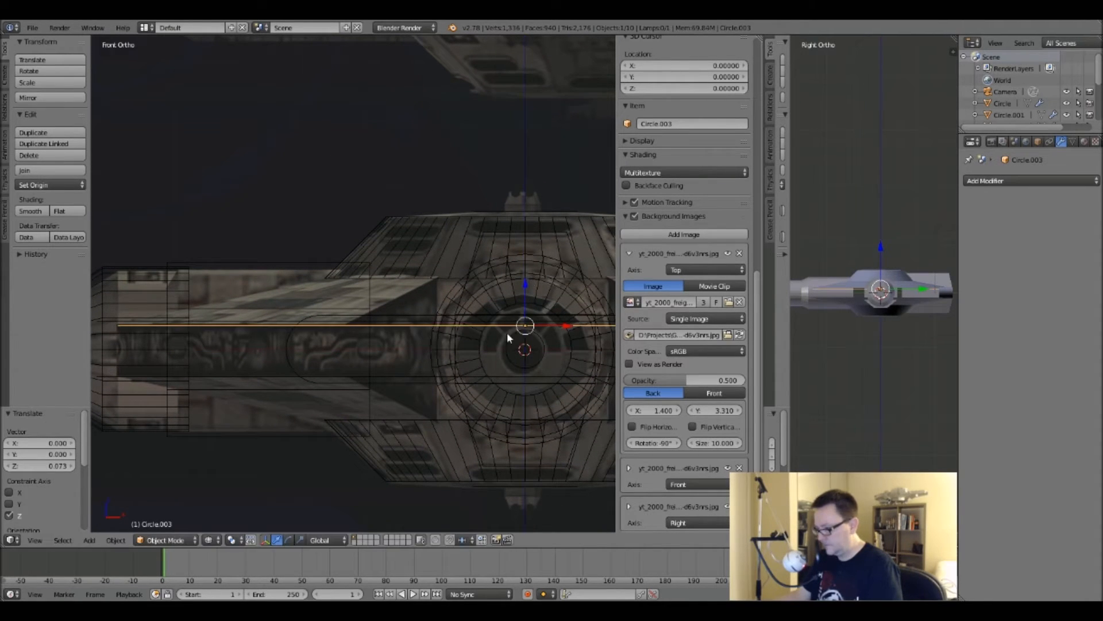
# Apply the rotation and scale of the rounded rear engine section.
pyautogui.rightClick(288, 360)
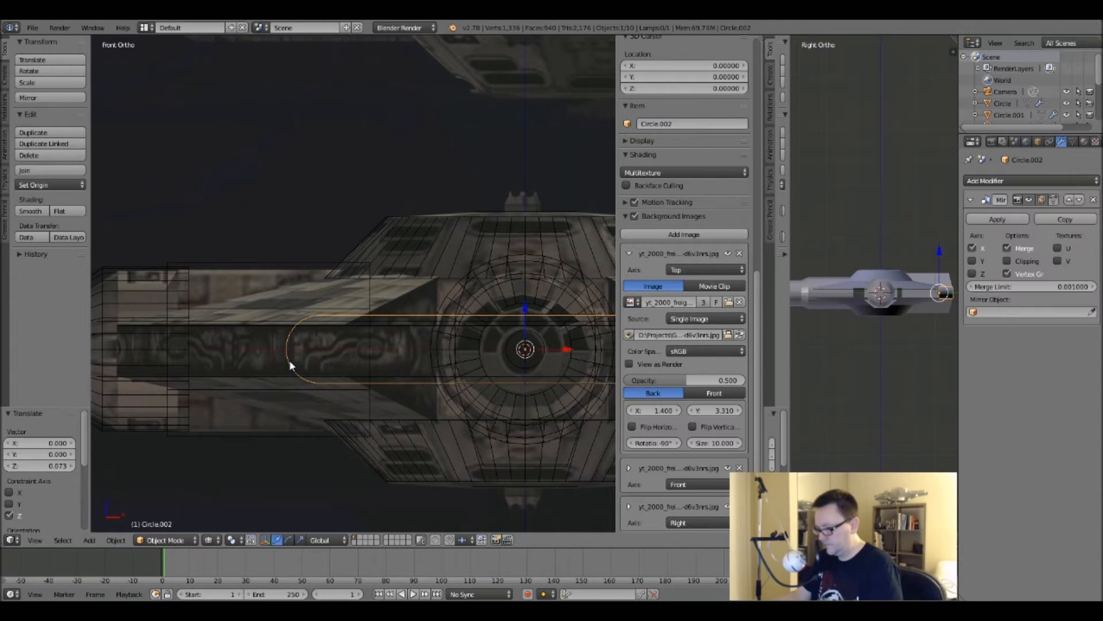
pyautogui.hotkey('shift', 'a')
pyautogui.hotkey('ctrl', 'a')
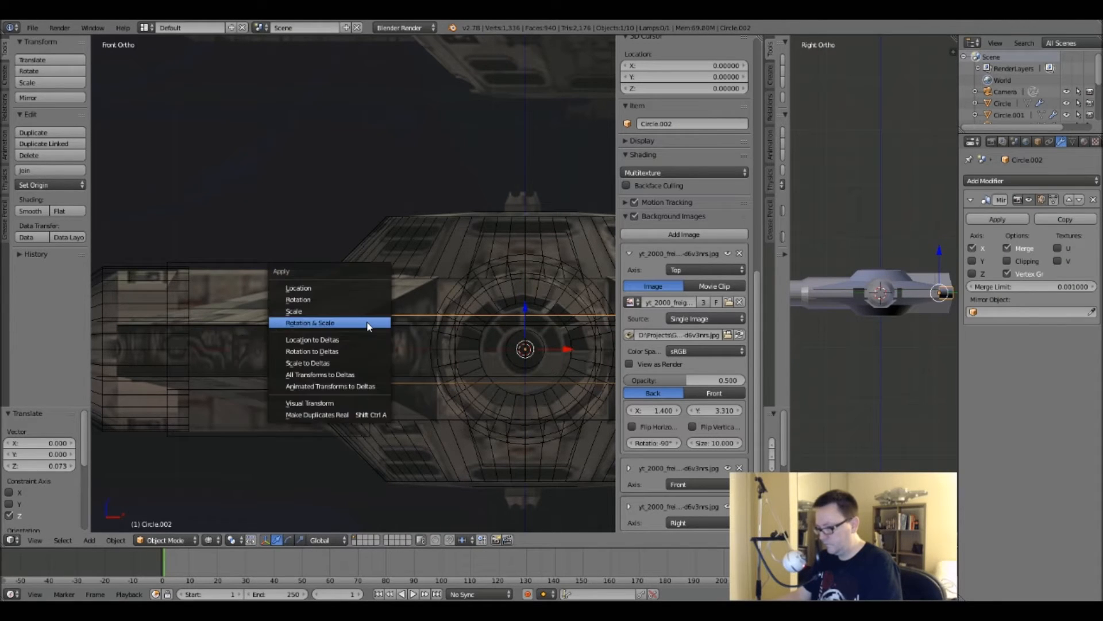
pyautogui.click(368, 325)
# Extrude the hull circle's edge 0.153 downward along Z to form the side trench wall and show it in solid shading.
pyautogui.rightClick(232, 323)
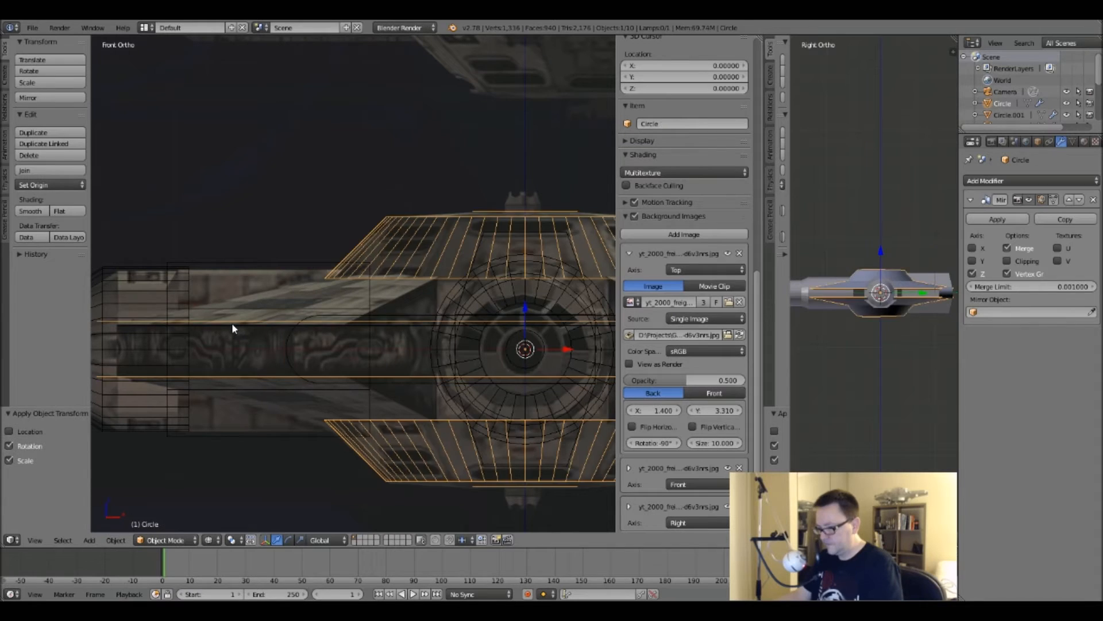
pyautogui.rightClick(232, 322)
pyautogui.press('Tab')
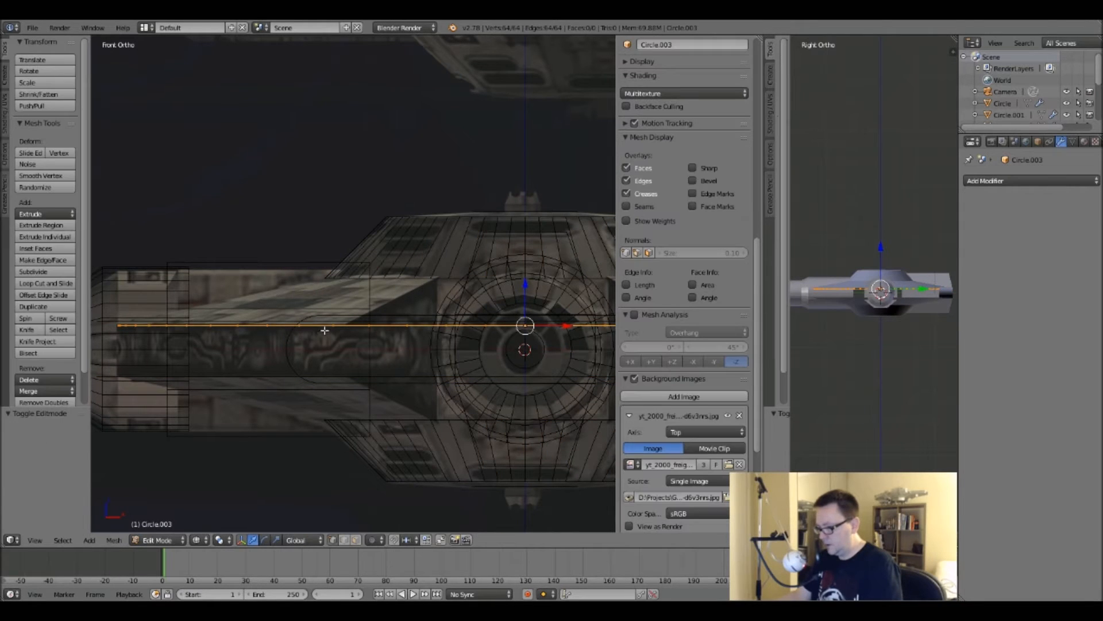
pyautogui.press('Tab')
pyautogui.press('Tab')
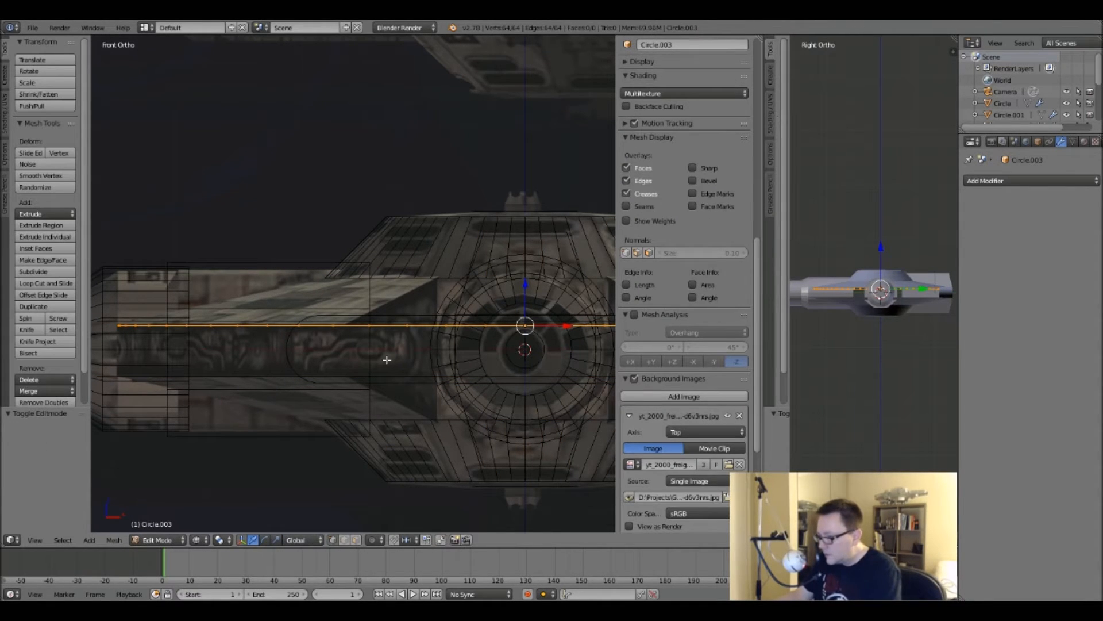
pyautogui.press('g')
pyautogui.press('z')
pyautogui.press('z')
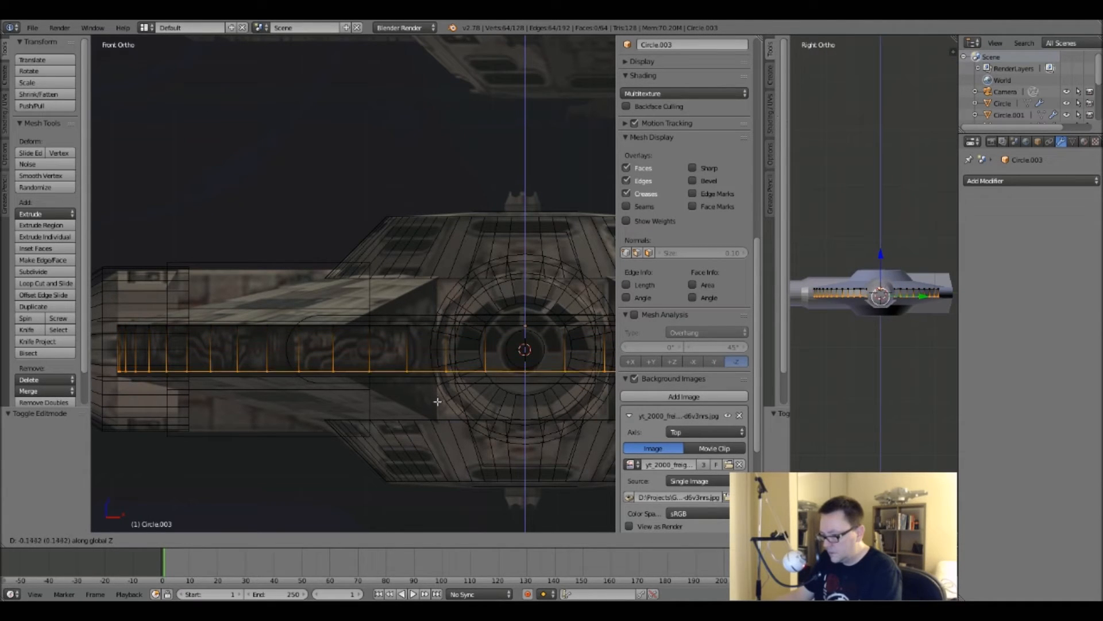
pyautogui.click(437, 405)
pyautogui.press('z')
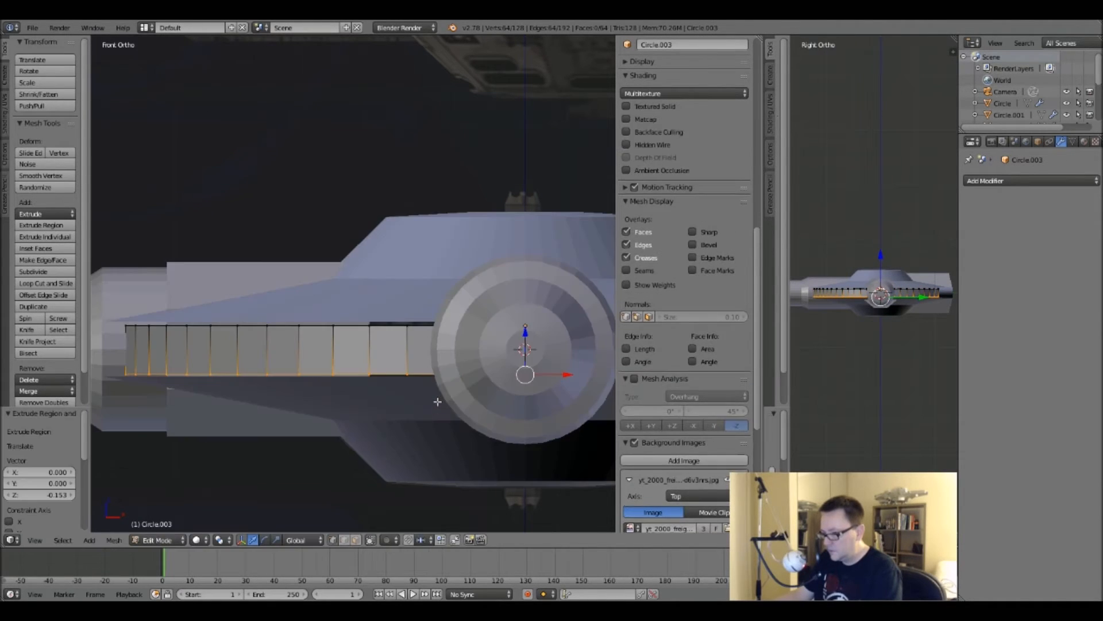
# Scale the whole trench wall by 1.144 along Z so that it fills the gap between the hull halves.
pyautogui.press('Tab')
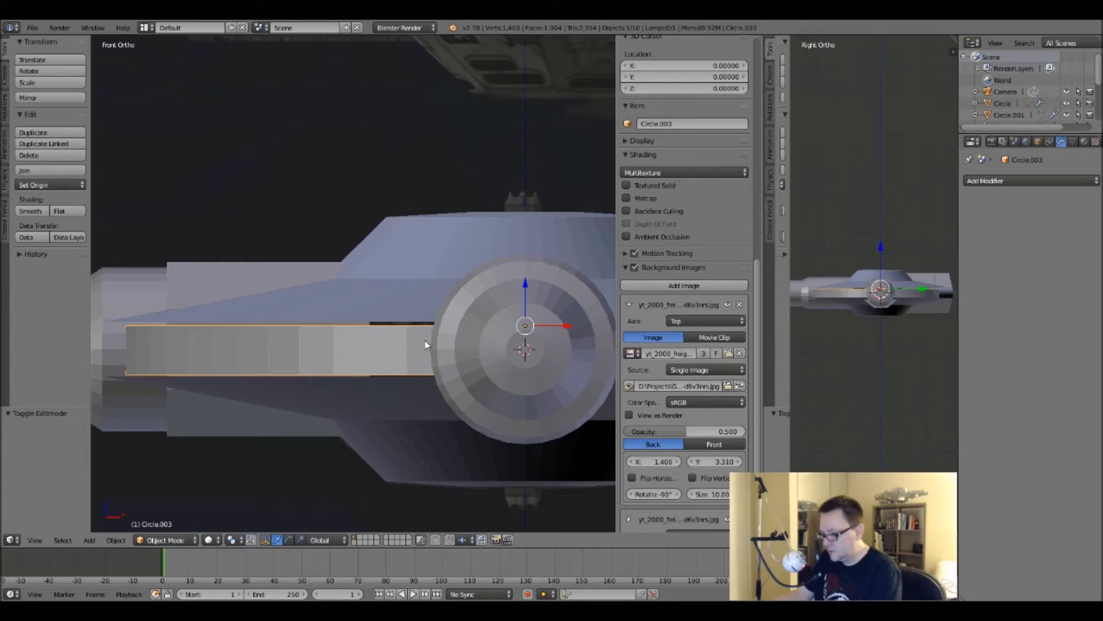
pyautogui.press('Tab')
pyautogui.press('Tab')
pyautogui.press('Tab')
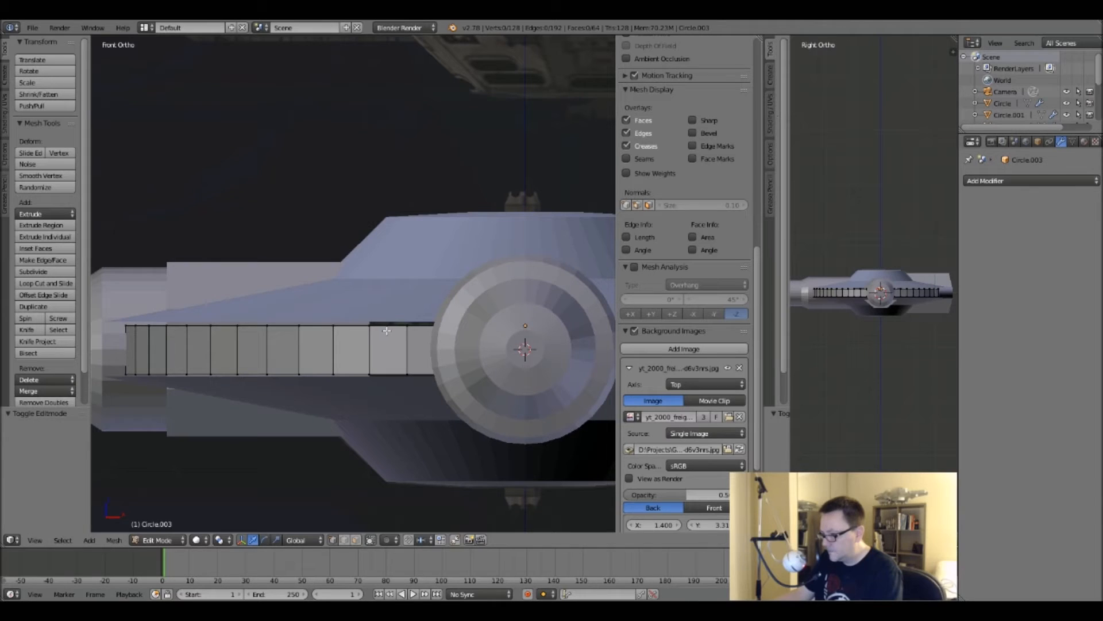
pyautogui.press('a')
pyautogui.press('s')
pyautogui.press('z')
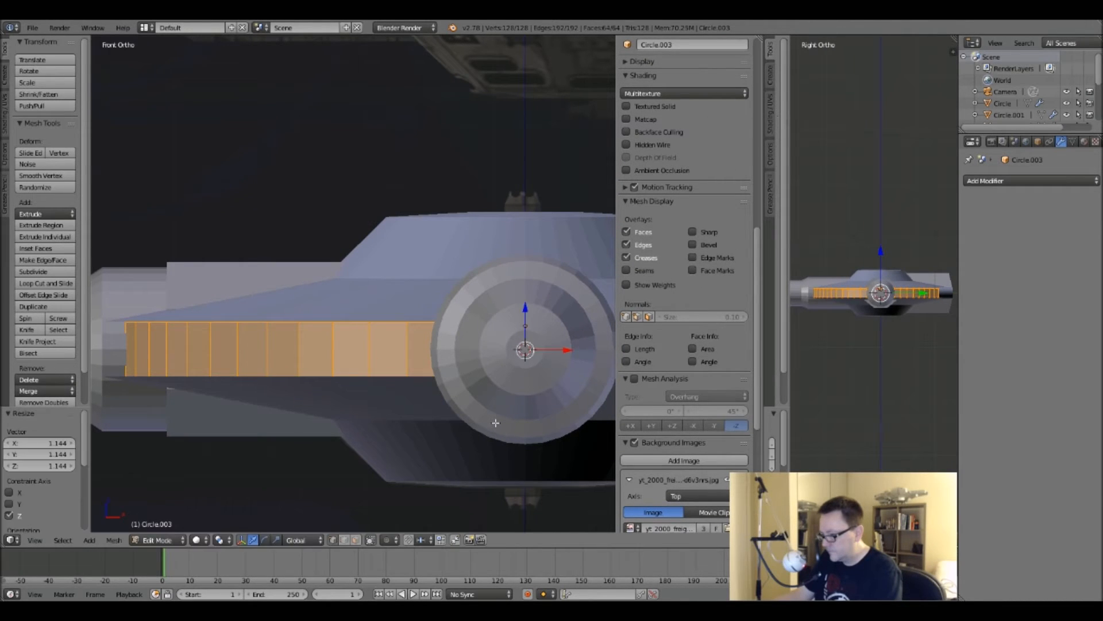
pyautogui.click(496, 423)
pyautogui.press('a')
# Examine the trench wall against the side reference in wireframe from the right view.
pyautogui.press('Tab')
pyautogui.scroll(-7, 460, 384)
pyautogui.moveTo(501, 389)
pyautogui.keyDown('shift'); pyautogui.mouseDown(button='middle')
pyautogui.moveTo(396, 400)
pyautogui.moveTo(345, 357)
pyautogui.moveTo(348, 276)
pyautogui.moveTo(281, 281)
pyautogui.moveTo(296, 370)
pyautogui.moveTo(310, 391)
pyautogui.moveTo(352, 396)
pyautogui.moveTo(370, 417)
pyautogui.moveTo(384, 410)
pyautogui.moveTo(343, 392)
pyautogui.moveTo(334, 364)
pyautogui.moveTo(294, 374)
pyautogui.mouseUp(button='middle'); pyautogui.keyUp('shift')
pyautogui.scroll(6, 316, 401)
pyautogui.press('KP_3')
pyautogui.press('z')
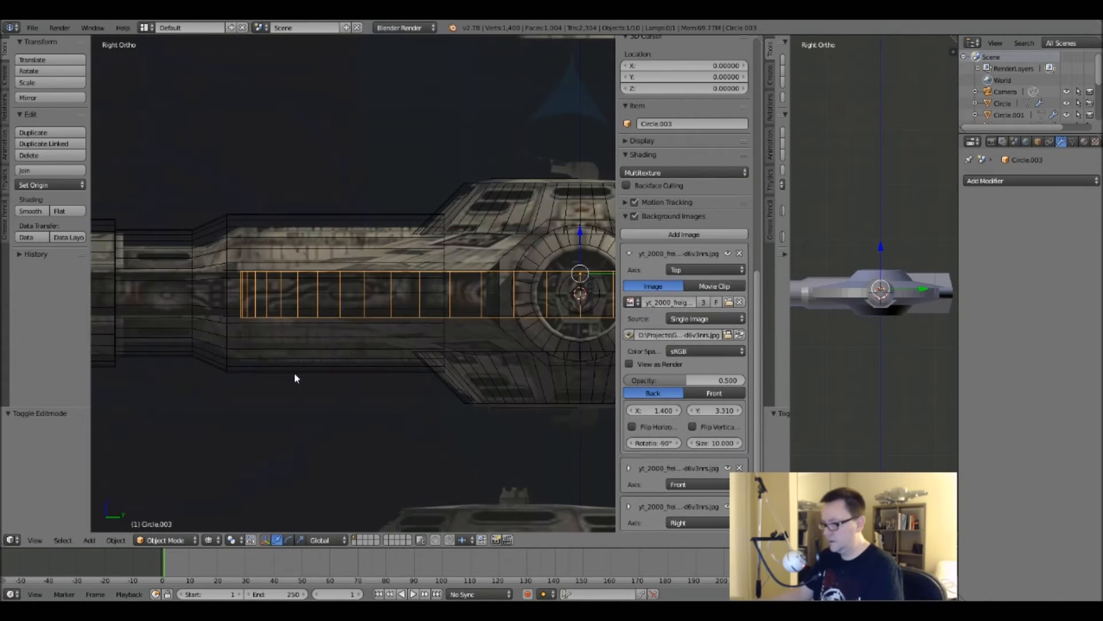
pyautogui.scroll(-5, 294, 377)
pyautogui.press('a')
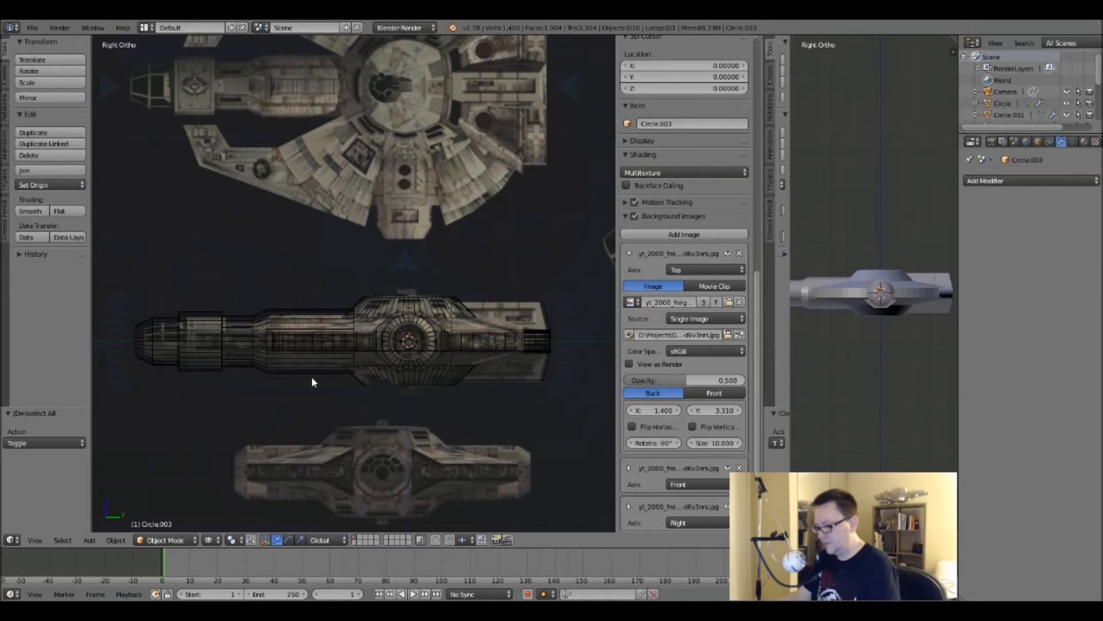
pyautogui.keyDown('shift'); pyautogui.moveTo(298, 357); pyautogui.dragTo(329, 320, button='middle'); pyautogui.keyUp('shift')
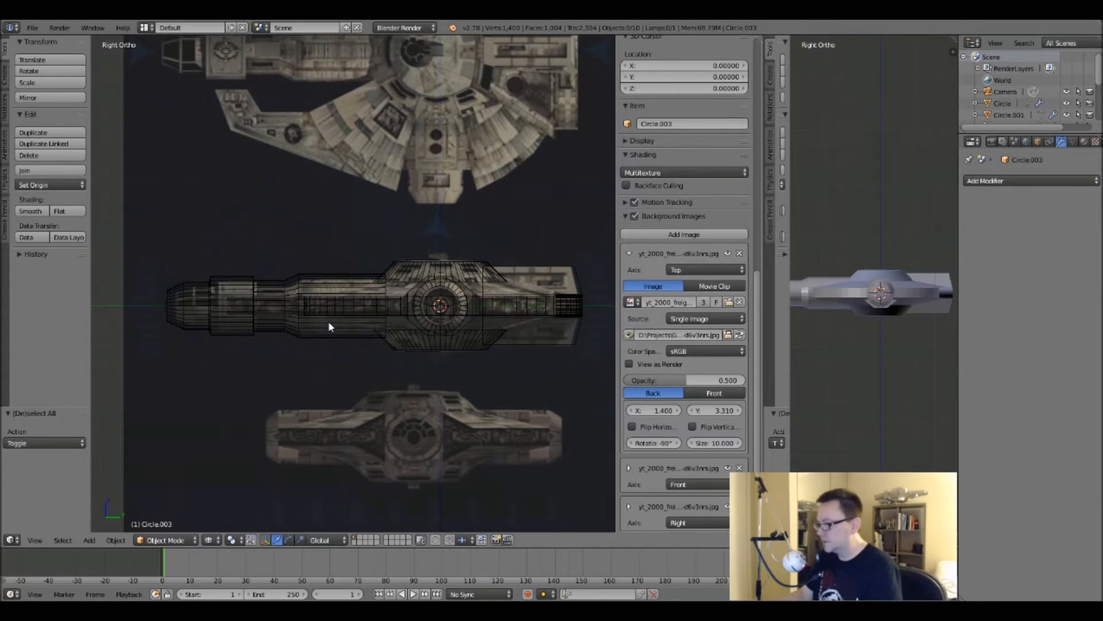
# Examine the rear of the hull in the top view and in the blueprint's perspective drawing of the freighter.
pyautogui.press('KP_7')
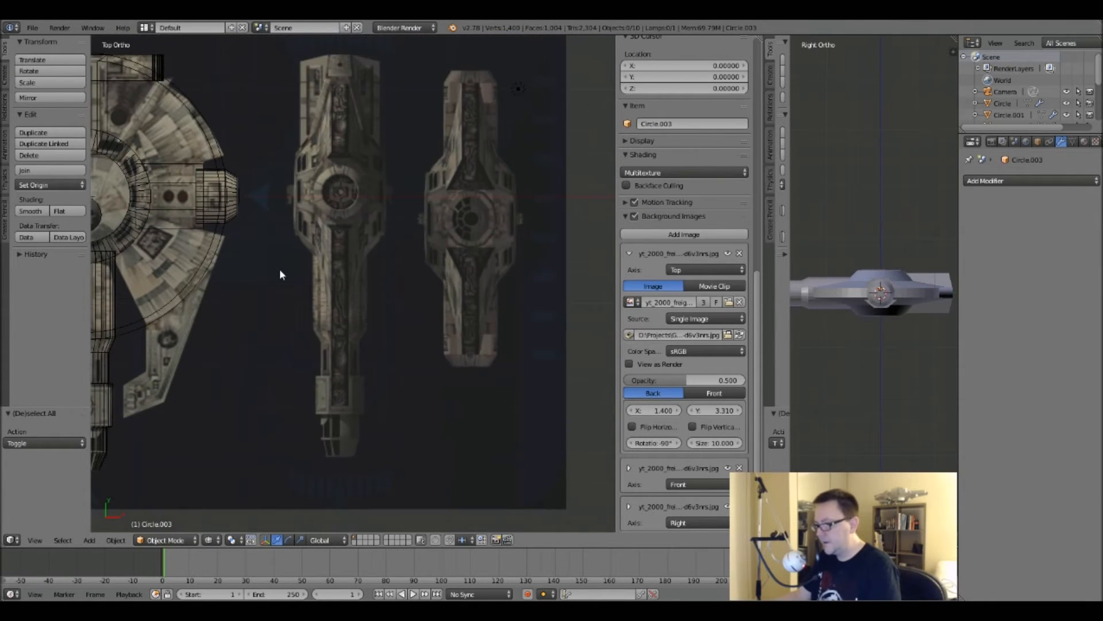
pyautogui.keyDown('shift'); pyautogui.moveTo(263, 252); pyautogui.dragTo(495, 347, button='middle'); pyautogui.keyUp('shift')
pyautogui.keyDown('shift'); pyautogui.moveTo(318, 284); pyautogui.dragTo(357, 357, button='middle'); pyautogui.keyUp('shift')
pyautogui.scroll(4, 323, 298)
pyautogui.keyDown('shift'); pyautogui.moveTo(438, 290); pyautogui.dragTo(323, 313, button='middle'); pyautogui.keyUp('shift')
pyautogui.scroll(-6, 374, 350)
pyautogui.keyDown('shift'); pyautogui.moveTo(395, 288); pyautogui.dragTo(430, 453, button='middle'); pyautogui.keyUp('shift')
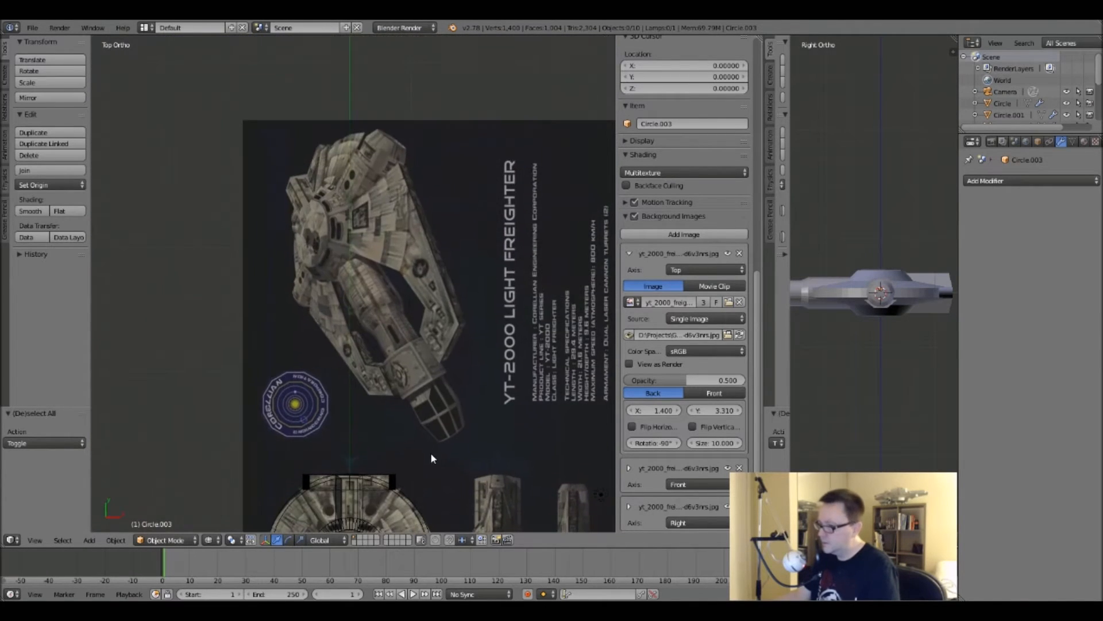
pyautogui.scroll(5, 352, 225)
pyautogui.moveTo(310, 121)
pyautogui.keyDown('shift'); pyautogui.mouseDown(button='middle')
pyautogui.moveTo(359, 244)
pyautogui.moveTo(326, 147)
pyautogui.mouseUp(button='middle'); pyautogui.keyUp('shift')
pyautogui.scroll(2, 301, 168)
pyautogui.scroll(-5, 307, 181)
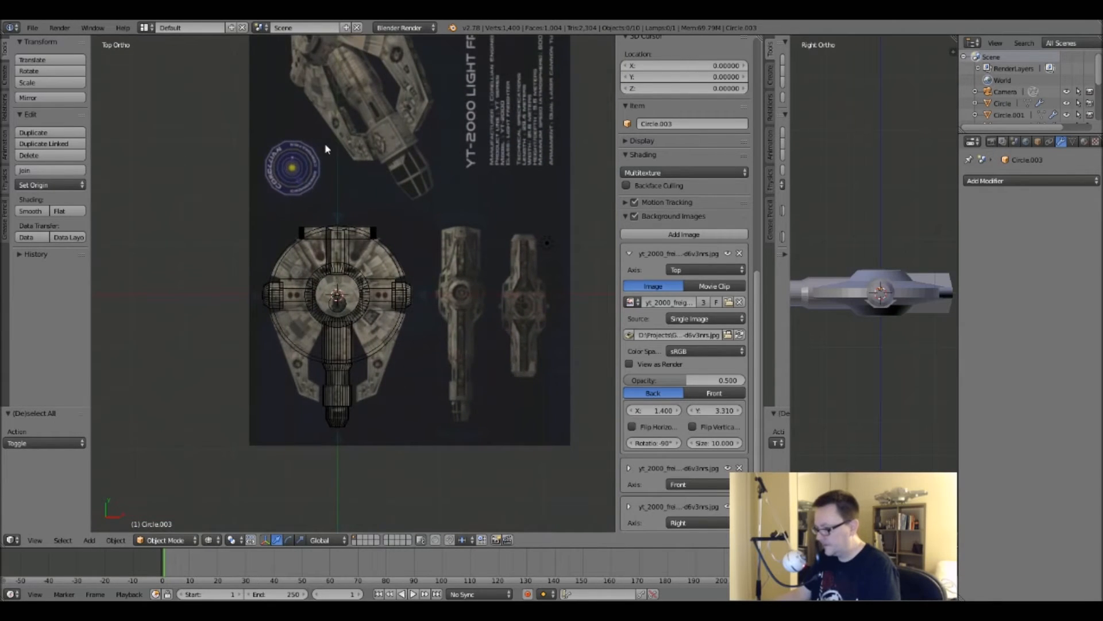
pyautogui.scroll(6, 333, 240)
pyautogui.scroll(2, 339, 321)
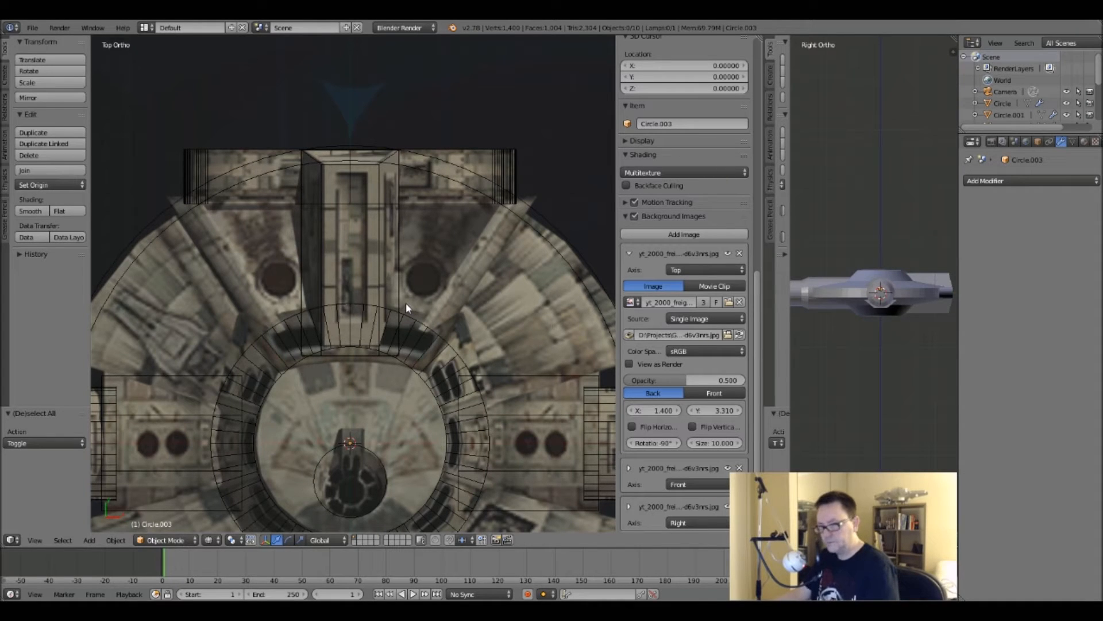
# Add a mesh plane at the hull's centre in the top view.
pyautogui.hotkey('shift', 'a')
pyautogui.moveTo(409, 307)
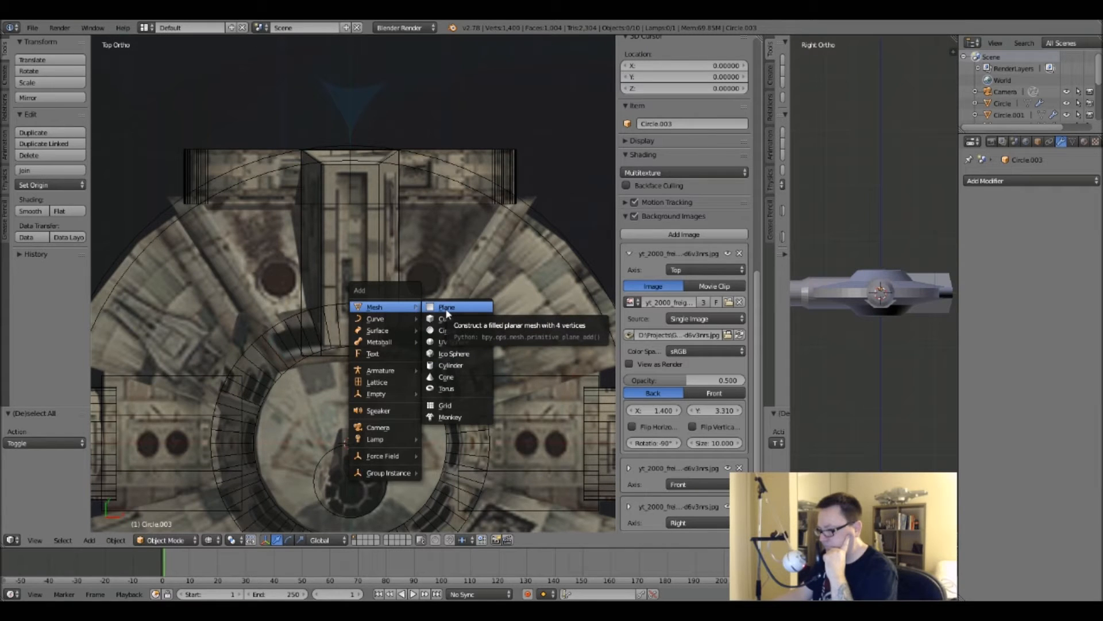
pyautogui.click(446, 309)
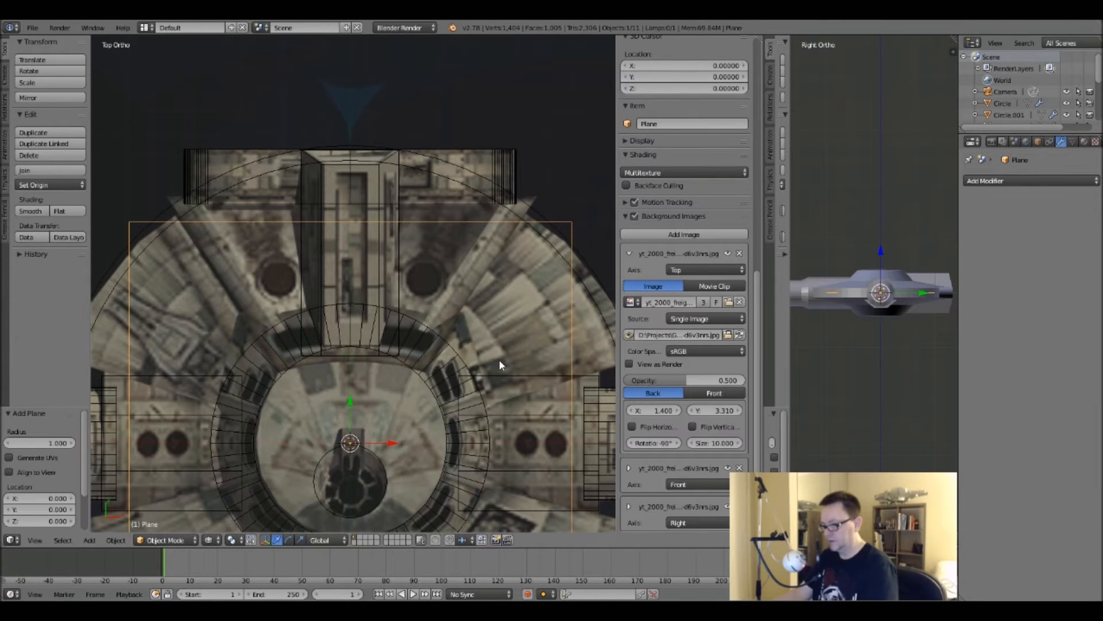
pyautogui.scroll(-3, 446, 370)
pyautogui.scroll(2, 446, 370)
pyautogui.scroll(1, 425, 306)
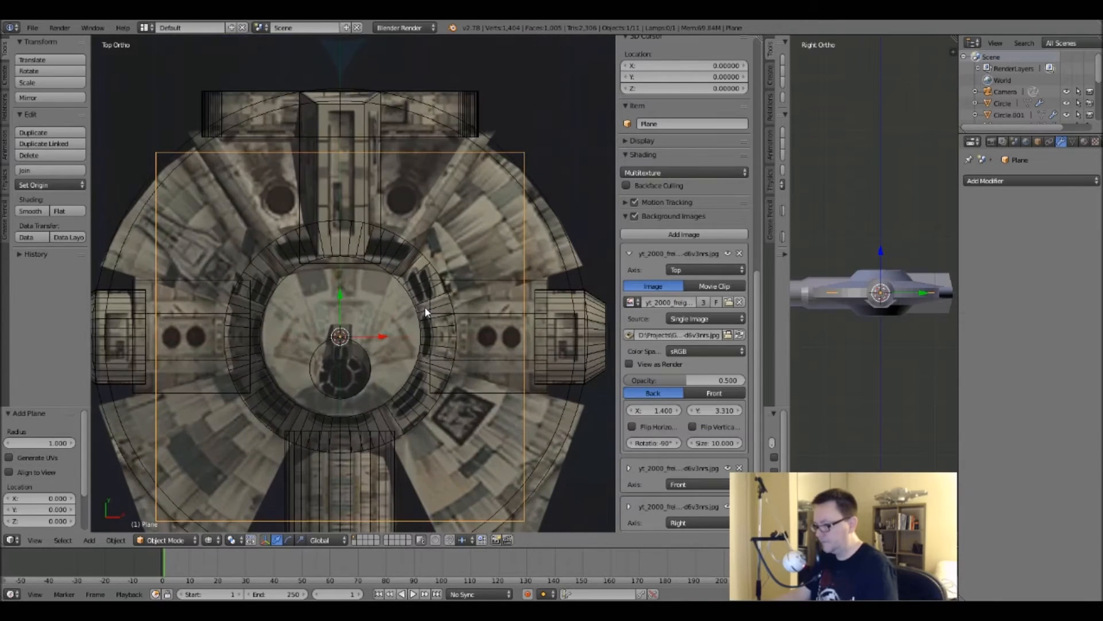
# Cut the plane with one centred lengthwise edge loop and delete the outer vertices on its negative X side.
pyautogui.press('Tab')
pyautogui.scroll(-1, 327, 206)
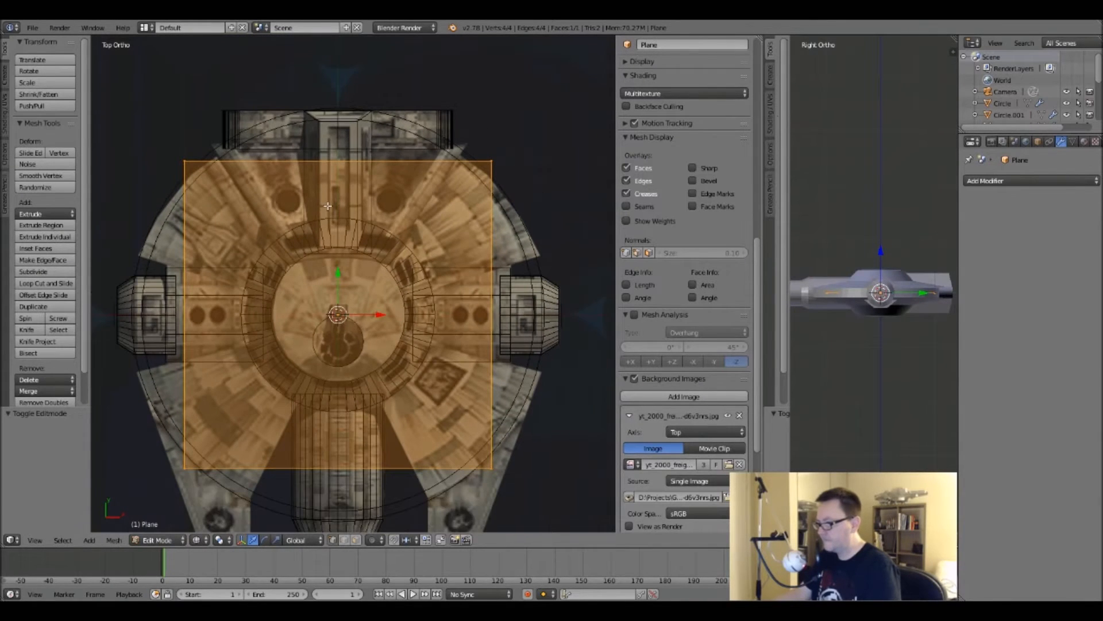
pyautogui.hotkey('ctrl', 'r')
pyautogui.click(368, 172)
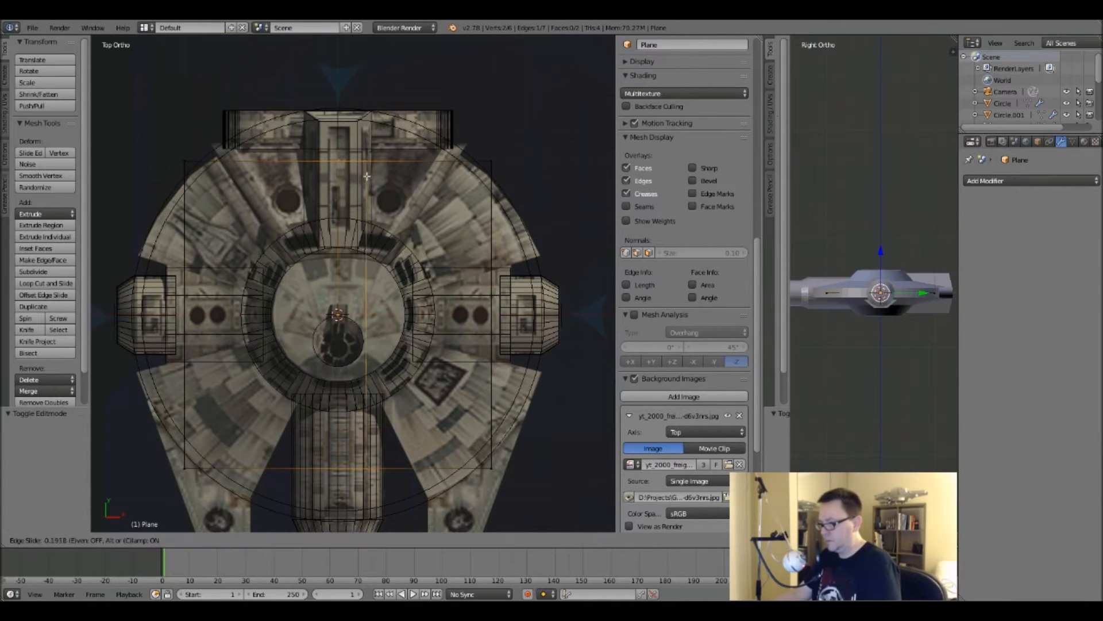
pyautogui.rightClick(368, 176)
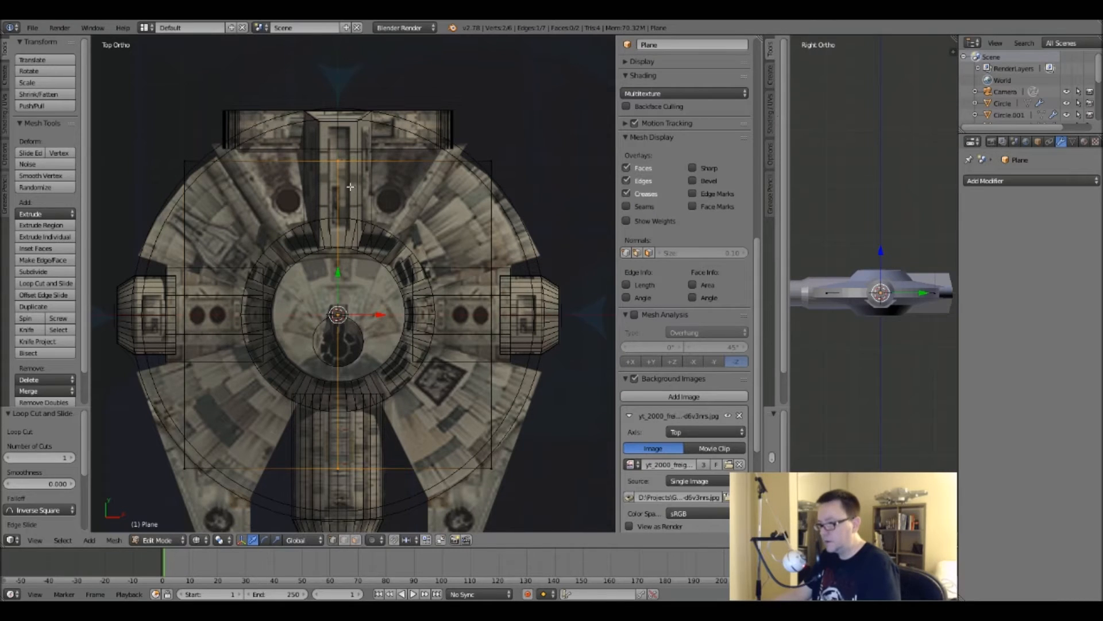
pyautogui.rightClick(176, 405)
pyautogui.press('x')
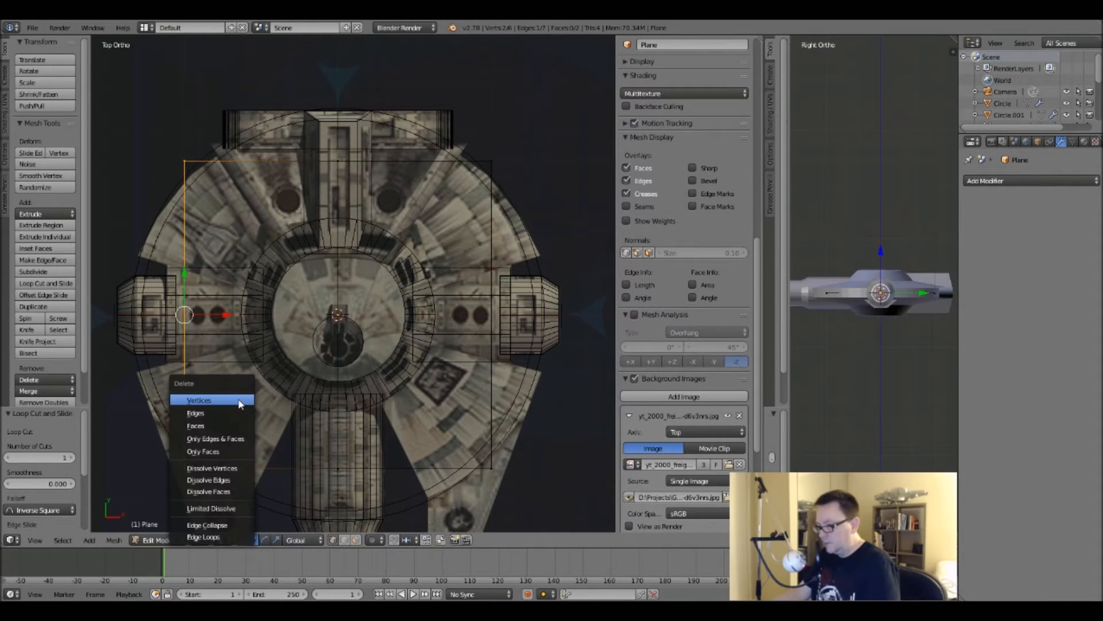
pyautogui.click(240, 400)
# Add a Mirror modifier on the X axis to the half plane and enable Clipping.
pyautogui.press('Tab')
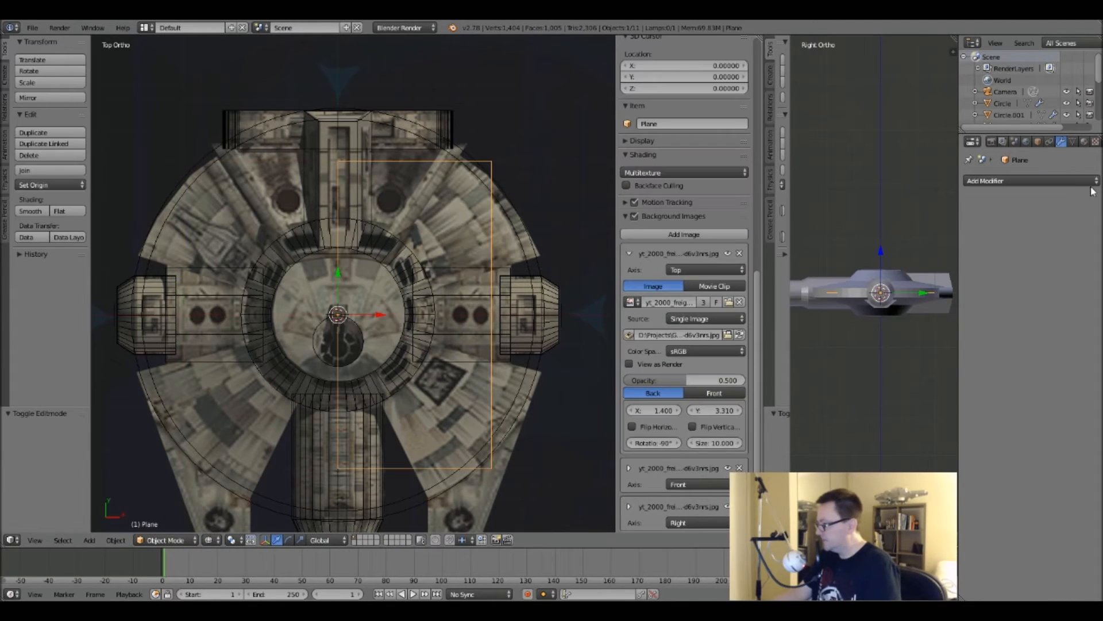
pyautogui.click(1063, 180)
pyautogui.click(890, 298)
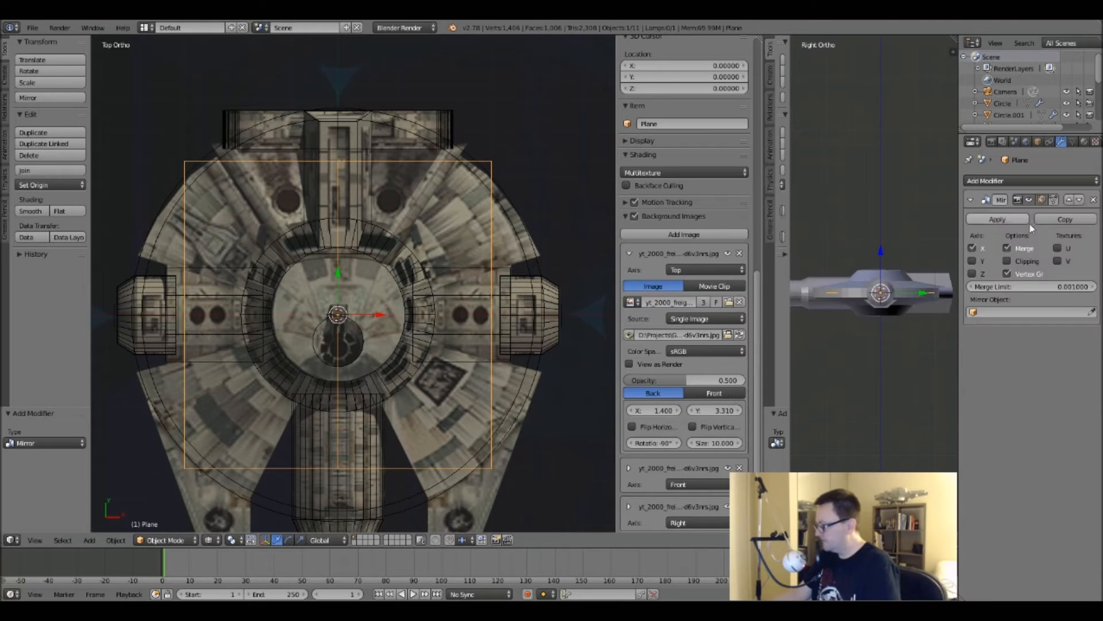
pyautogui.click(1007, 261)
# Move the plane's rear edge 0.126 along Y toward the rear engine section.
pyautogui.press('Tab')
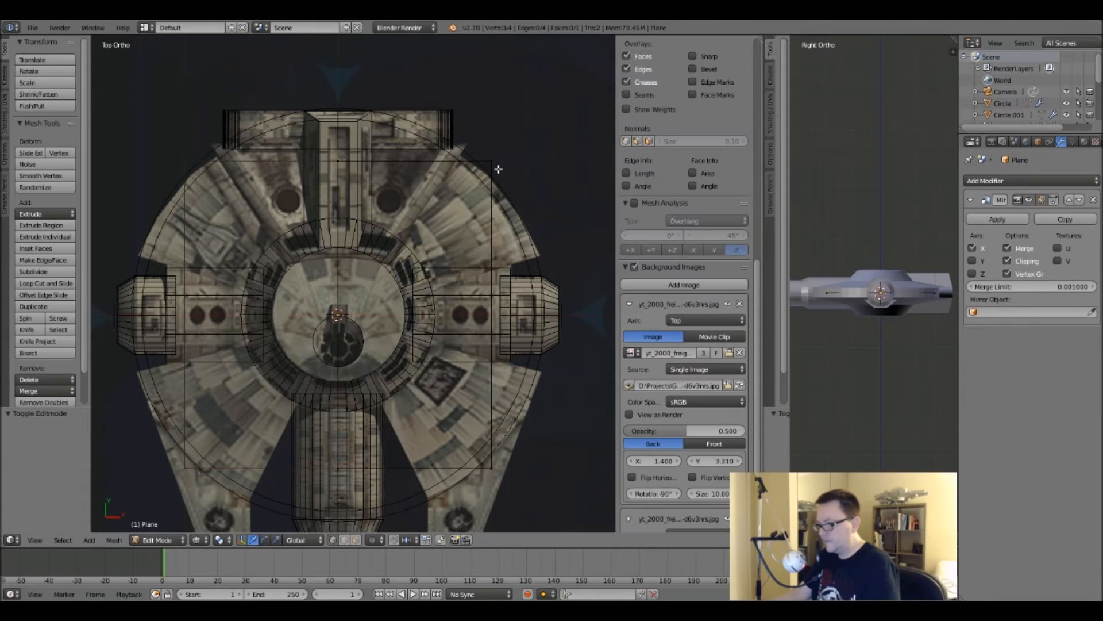
pyautogui.rightClick(335, 165)
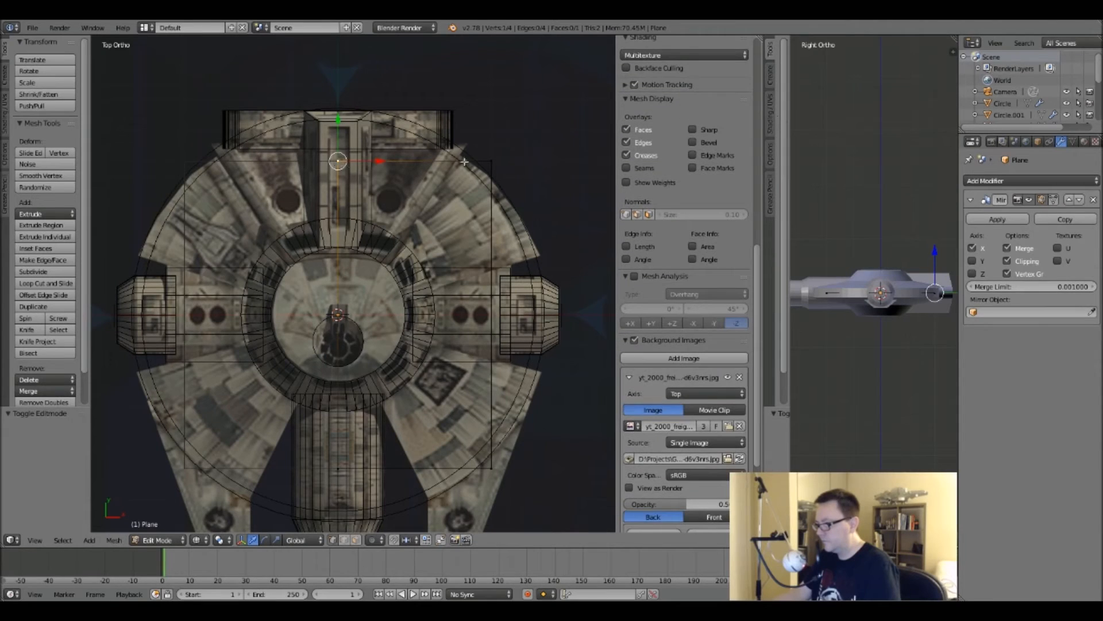
pyautogui.keyDown('shift'); pyautogui.rightClick(485, 161); pyautogui.keyUp('shift')
pyautogui.press('g')
pyautogui.press('y')
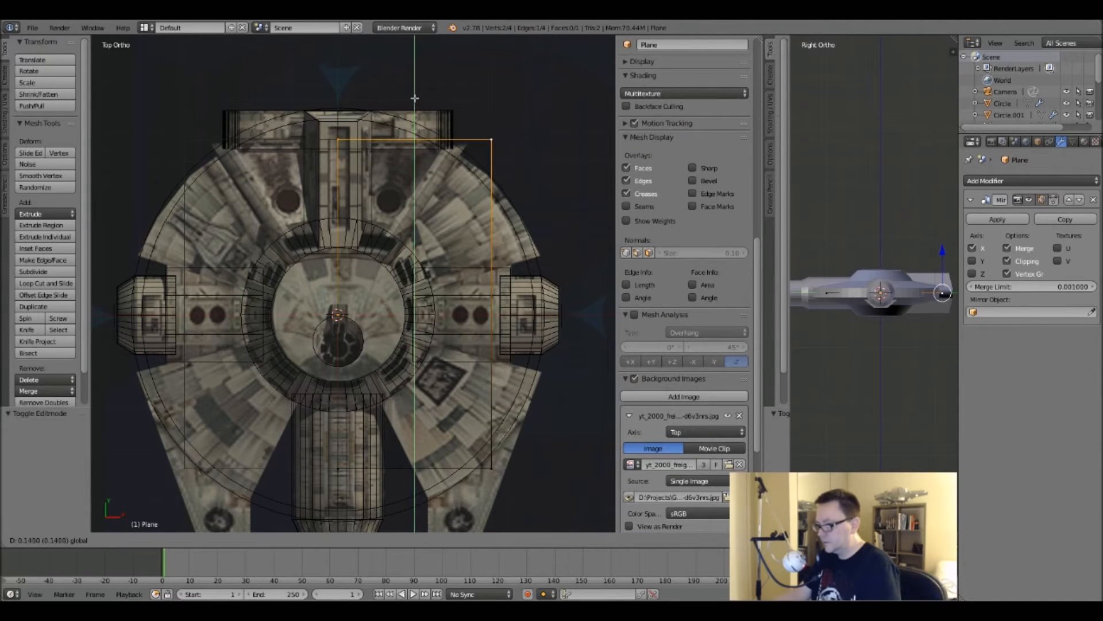
pyautogui.click(419, 106)
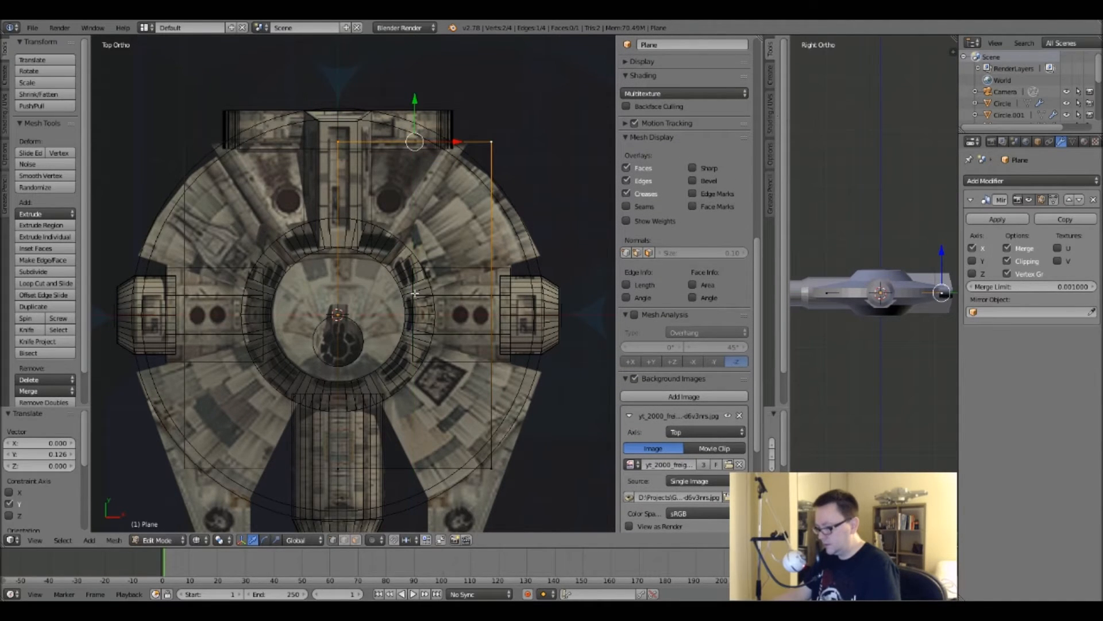
# Move the plane's front edge 1.374 along Y to just behind the central dome.
pyautogui.rightClick(338, 468)
pyautogui.keyDown('shift'); pyautogui.rightClick(509, 471); pyautogui.keyUp('shift')
pyautogui.press('g')
pyautogui.press('y')
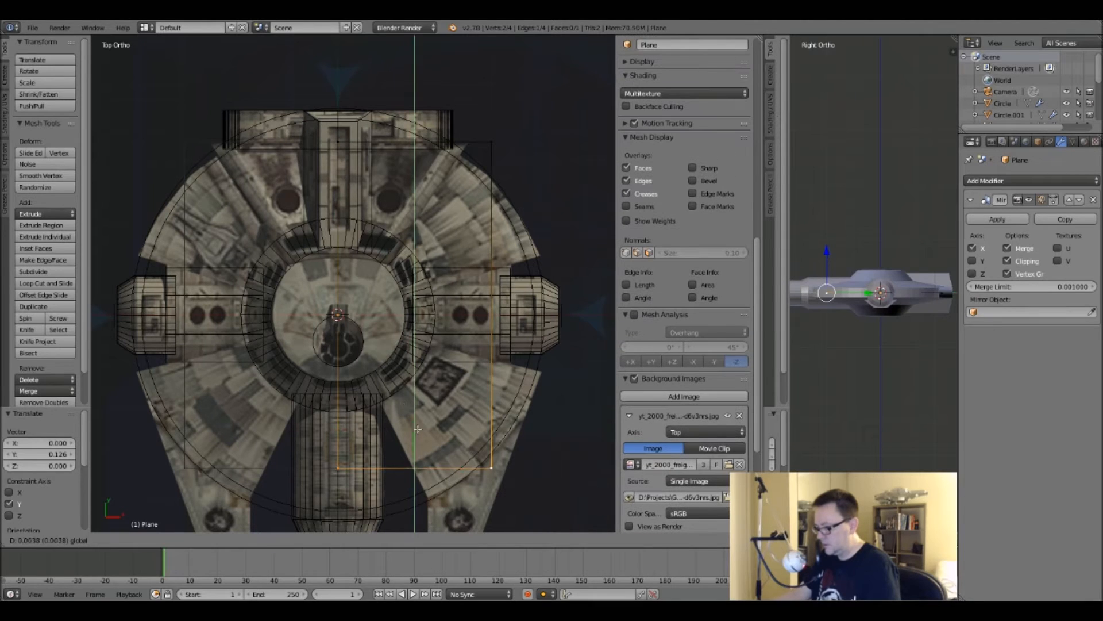
pyautogui.click(396, 219)
# Move the half plane's outer side edge -0.153 along X, in from the hull's rim.
pyautogui.scroll(5, 396, 217)
pyautogui.scroll(-4, 396, 217)
pyautogui.press('KP_3')
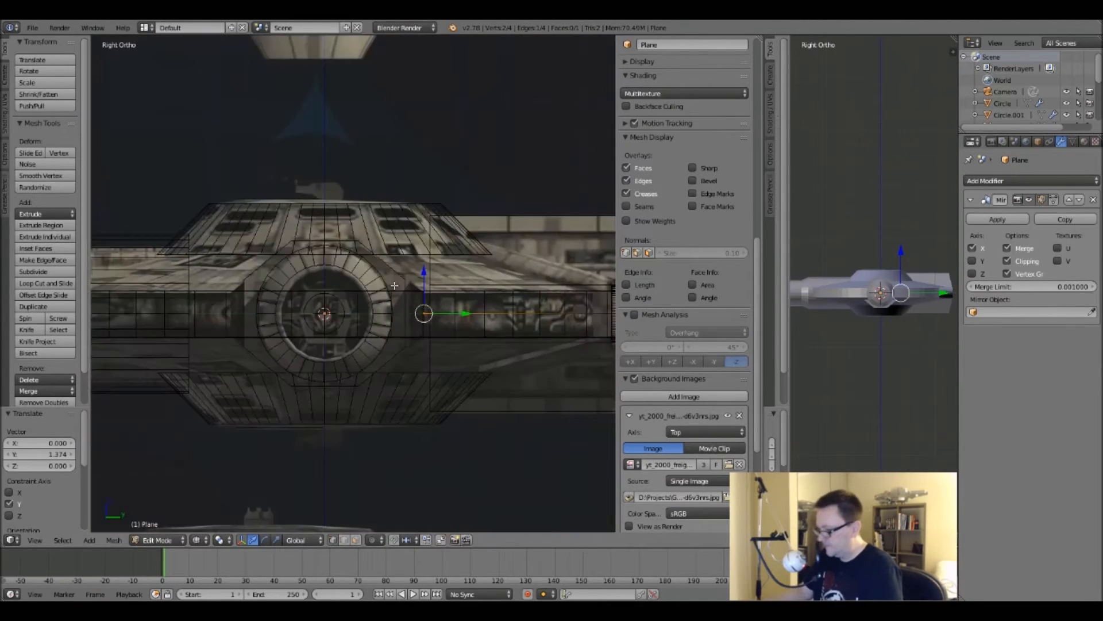
pyautogui.keyDown('shift'); pyautogui.moveTo(394, 285); pyautogui.dragTo(281, 293, button='middle'); pyautogui.keyUp('shift')
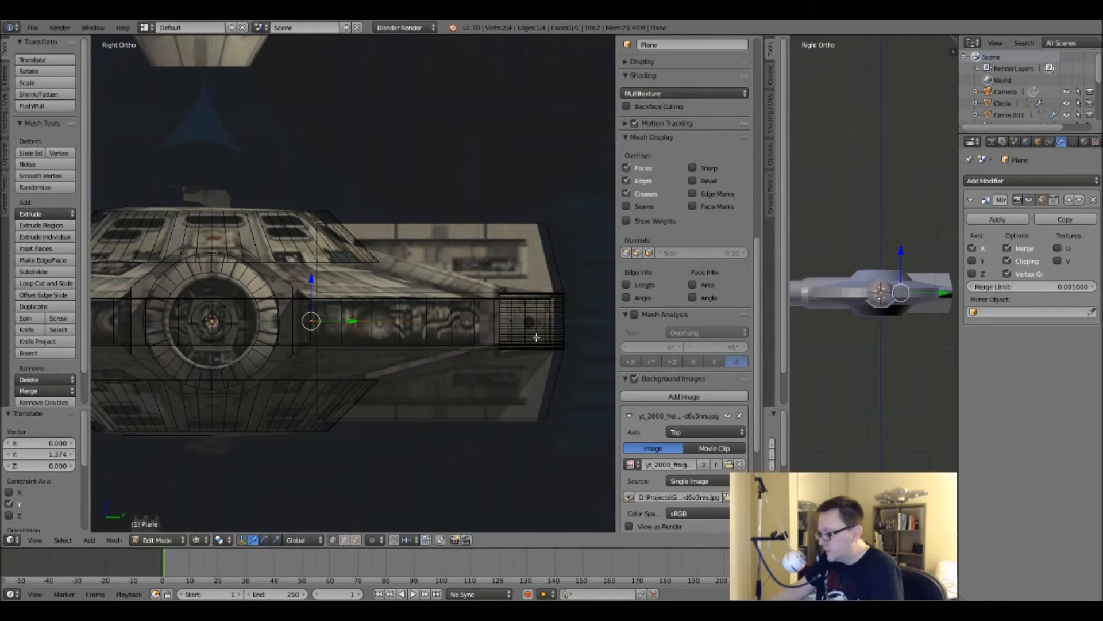
pyautogui.keyDown('shift'); pyautogui.moveTo(536, 338); pyautogui.dragTo(509, 346, button='middle'); pyautogui.keyUp('shift')
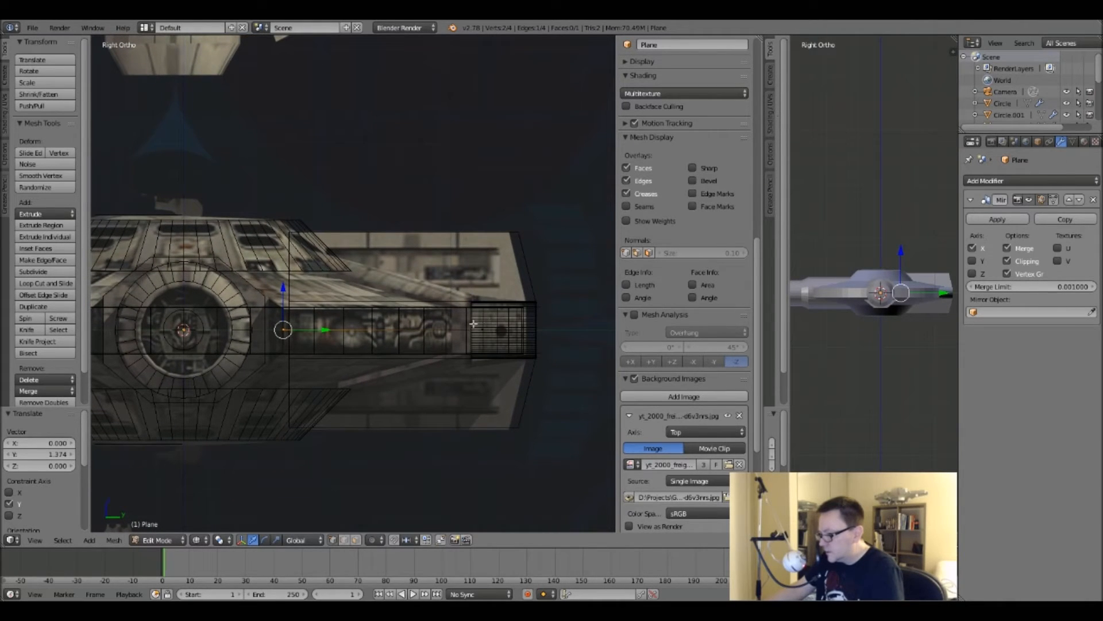
pyautogui.press('KP_7')
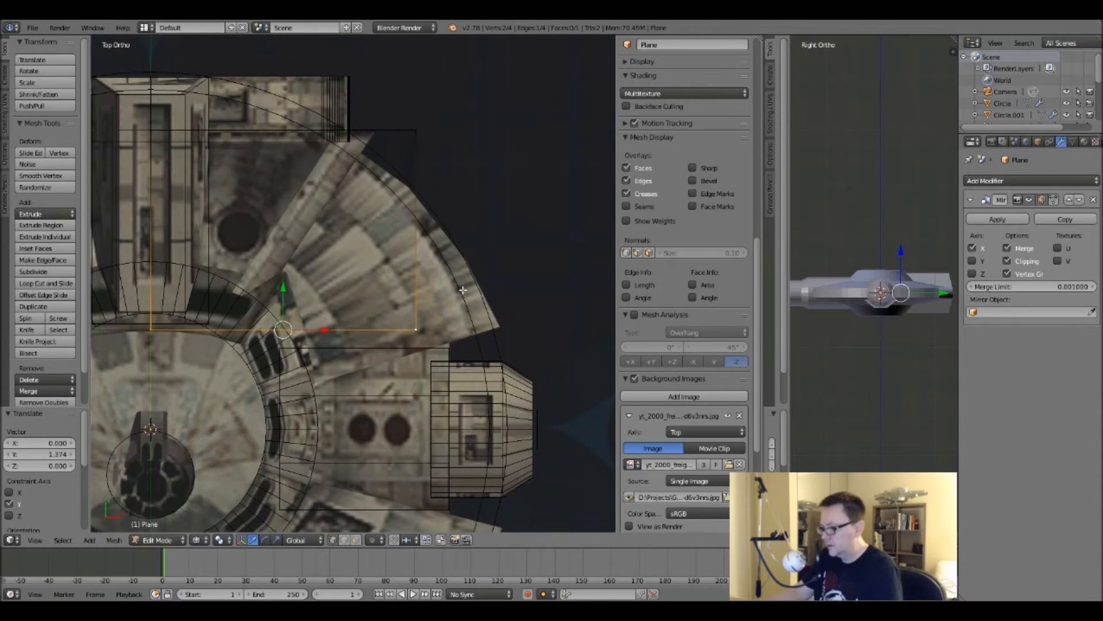
pyautogui.keyDown('shift'); pyautogui.moveTo(454, 284); pyautogui.dragTo(543, 326, button='middle'); pyautogui.keyUp('shift')
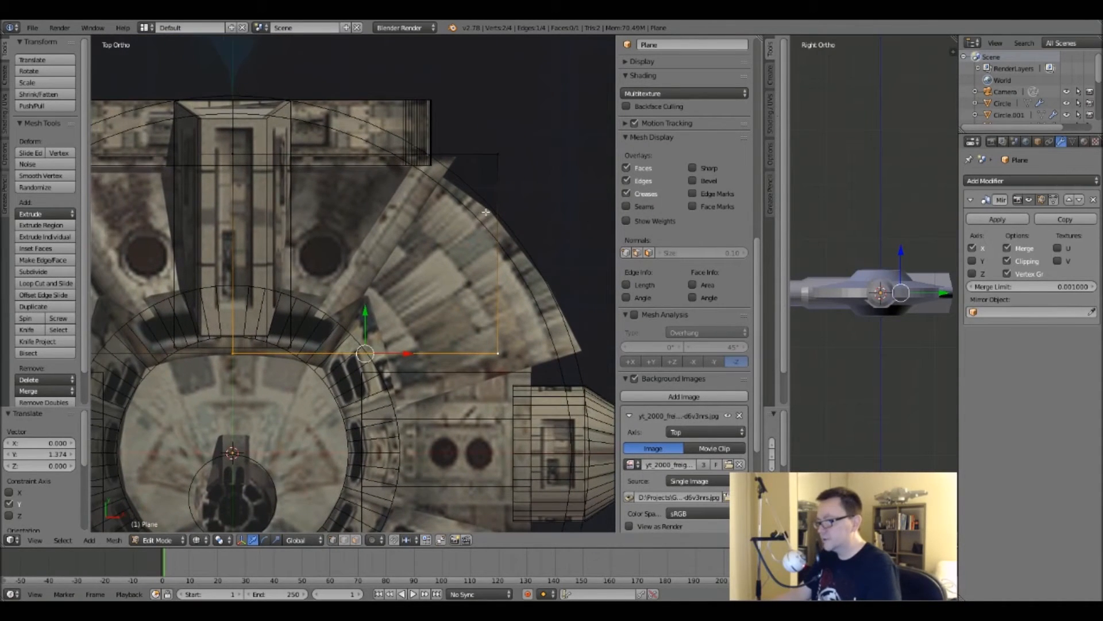
pyautogui.rightClick(497, 155)
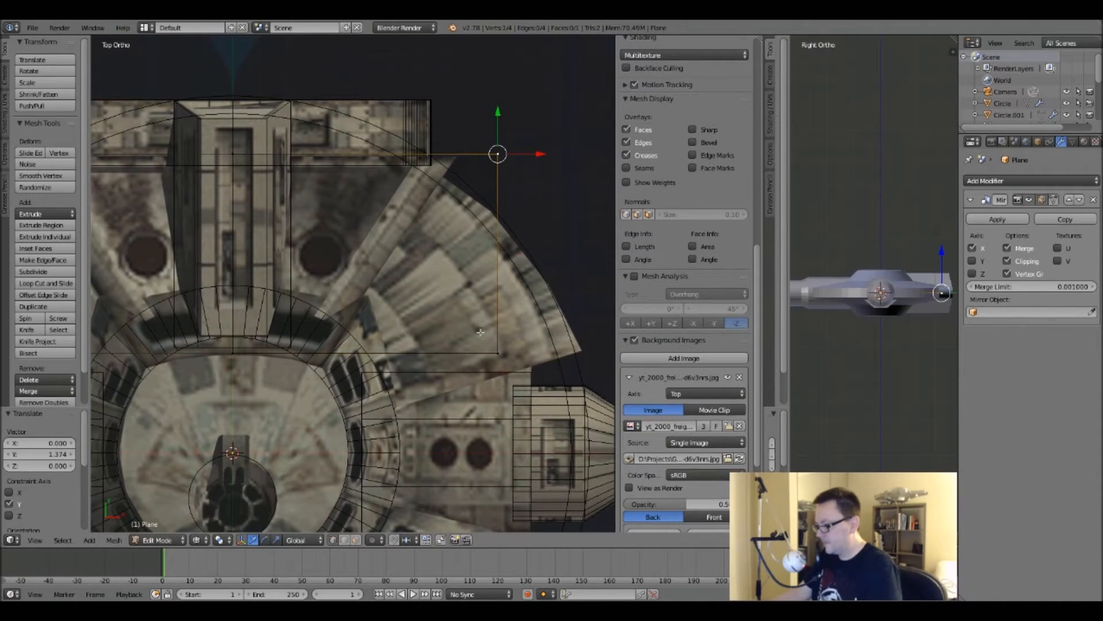
pyautogui.keyDown('shift'); pyautogui.rightClick(498, 353); pyautogui.keyUp('shift')
pyautogui.press('g')
pyautogui.press('x')
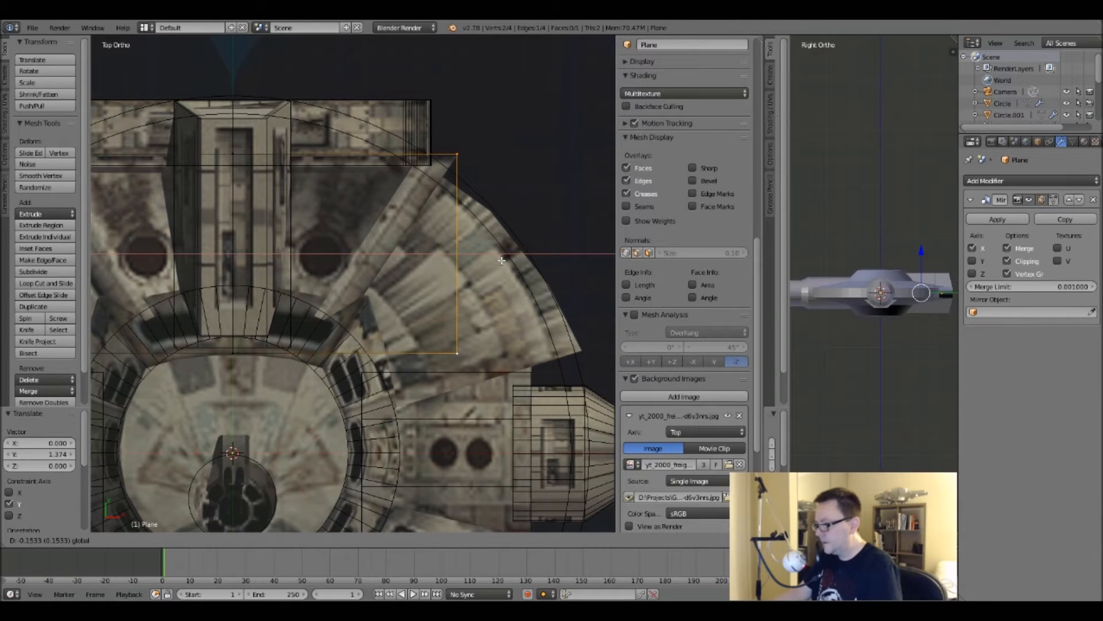
pyautogui.click(501, 260)
# Move the plane's front outer vertex -0.480 along X so the side follows the slanted strut in the top reference.
pyautogui.keyDown('shift'); pyautogui.moveTo(453, 287); pyautogui.dragTo(494, 280, button='middle'); pyautogui.keyUp('shift')
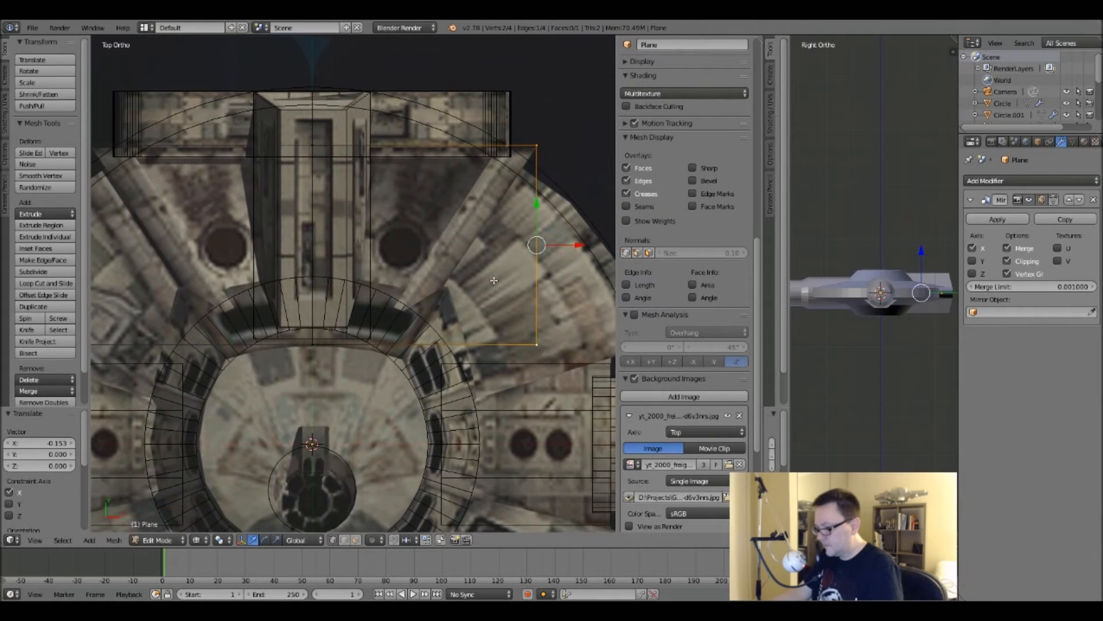
pyautogui.rightClick(540, 345)
pyautogui.press('g')
pyautogui.press('x')
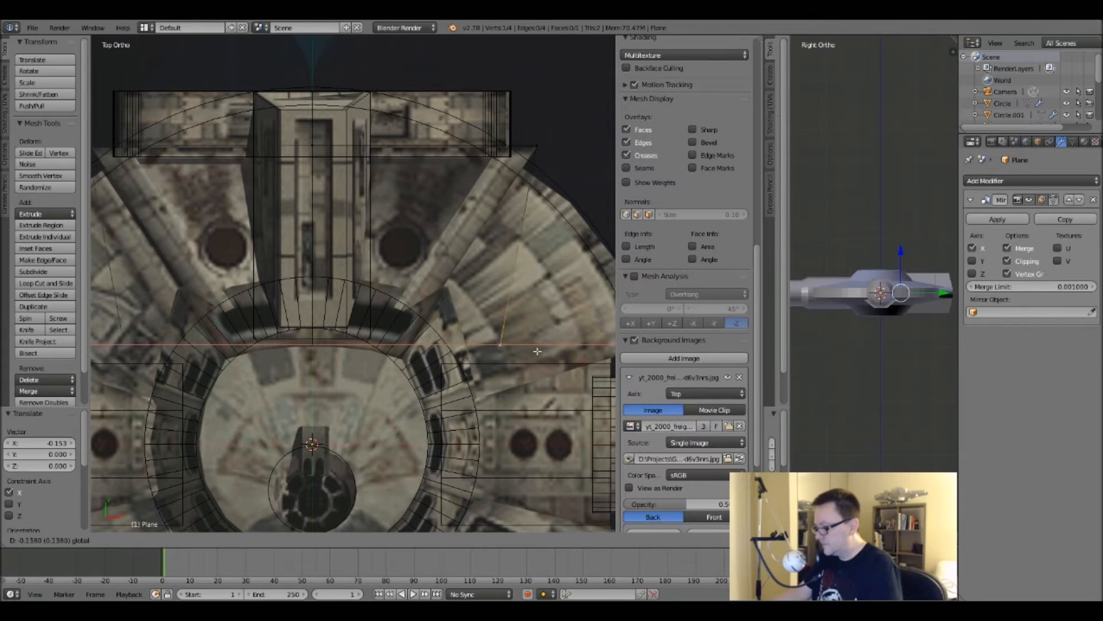
pyautogui.click(449, 344)
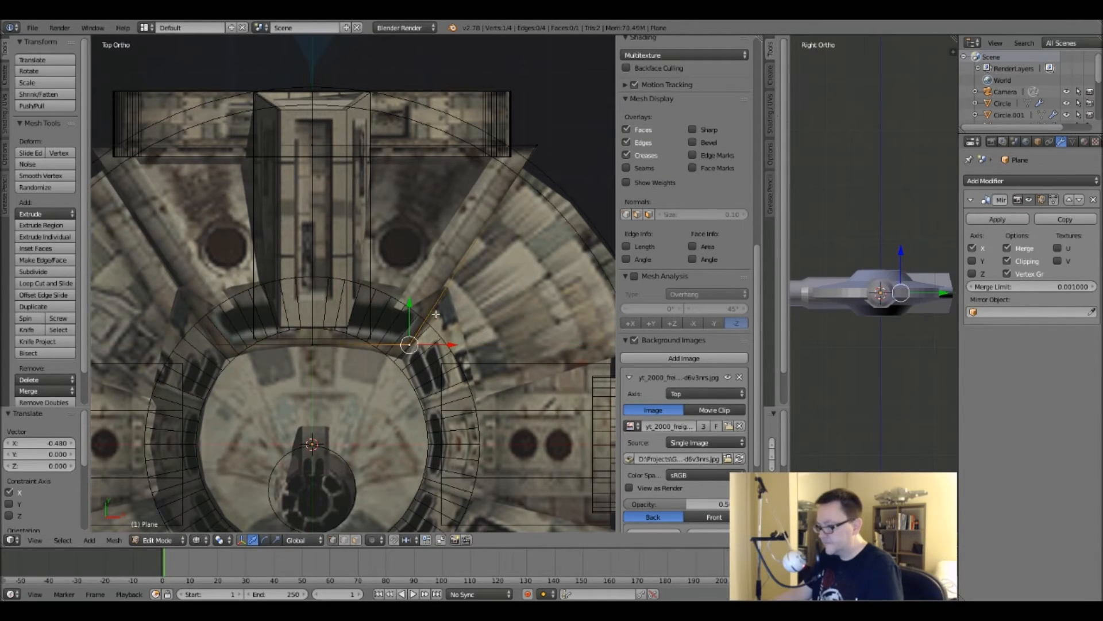
# Extrude the whole tapered plane 0.127 upward along Z, to the top of the side trench.
pyautogui.moveTo(435, 315)
pyautogui.keyDown('shift'); pyautogui.mouseDown(button='middle')
pyautogui.moveTo(495, 324)
pyautogui.moveTo(412, 293)
pyautogui.mouseUp(button='middle'); pyautogui.keyUp('shift')
pyautogui.press('z')
pyautogui.press('z')
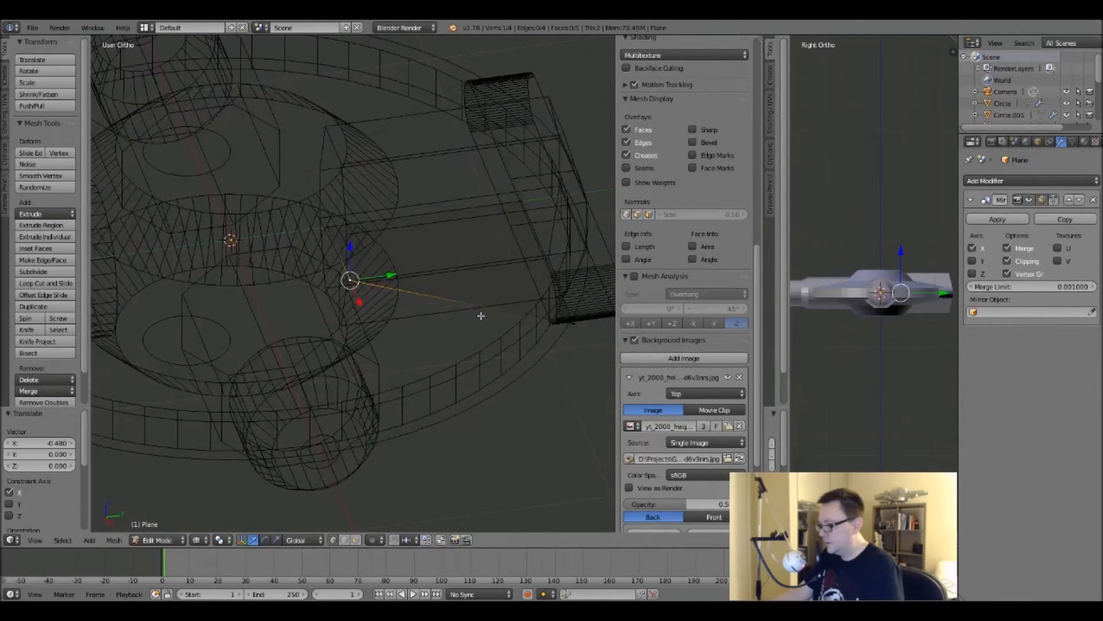
pyautogui.moveTo(481, 316); pyautogui.dragTo(333, 271, button='middle')
pyautogui.press('a')
pyautogui.press('KP_3')
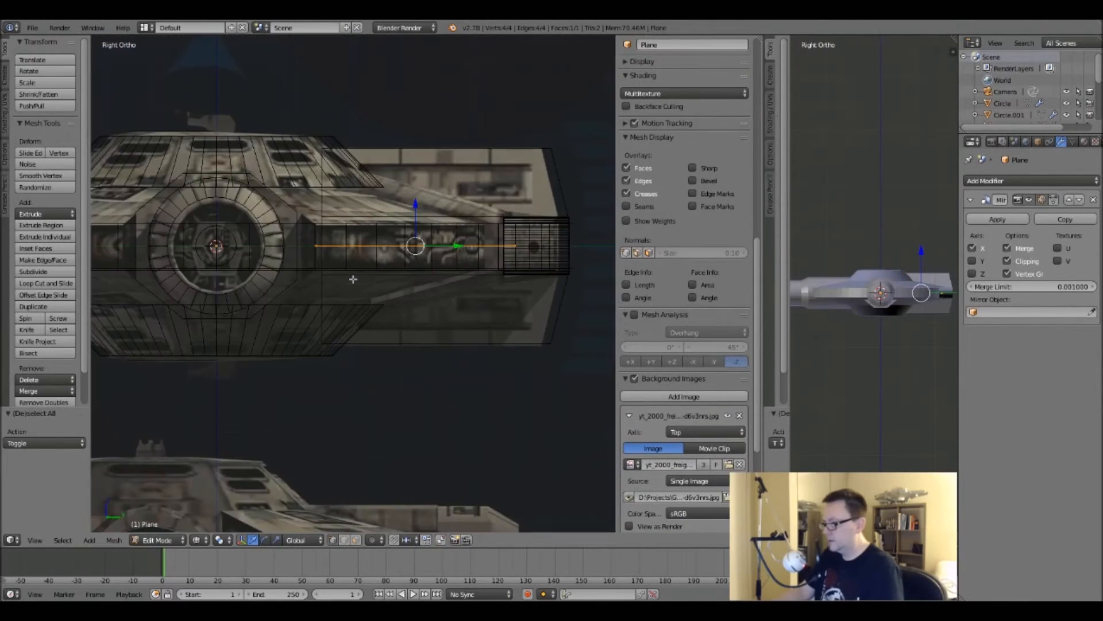
pyautogui.keyDown('shift'); pyautogui.moveTo(455, 323); pyautogui.dragTo(388, 354, button='middle'); pyautogui.keyUp('shift')
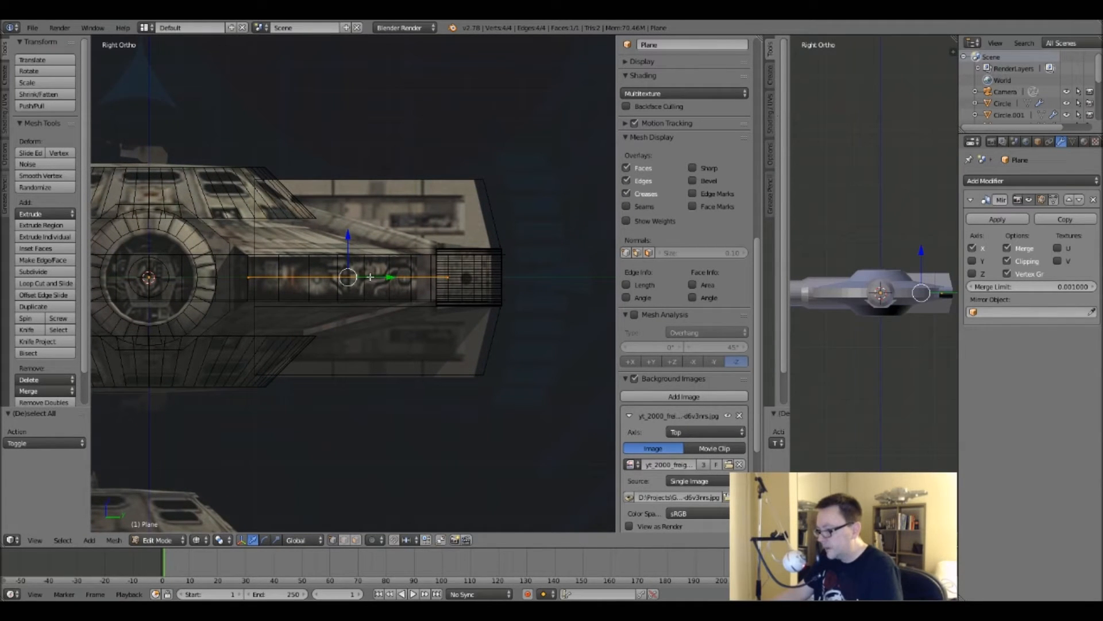
pyautogui.press('e')
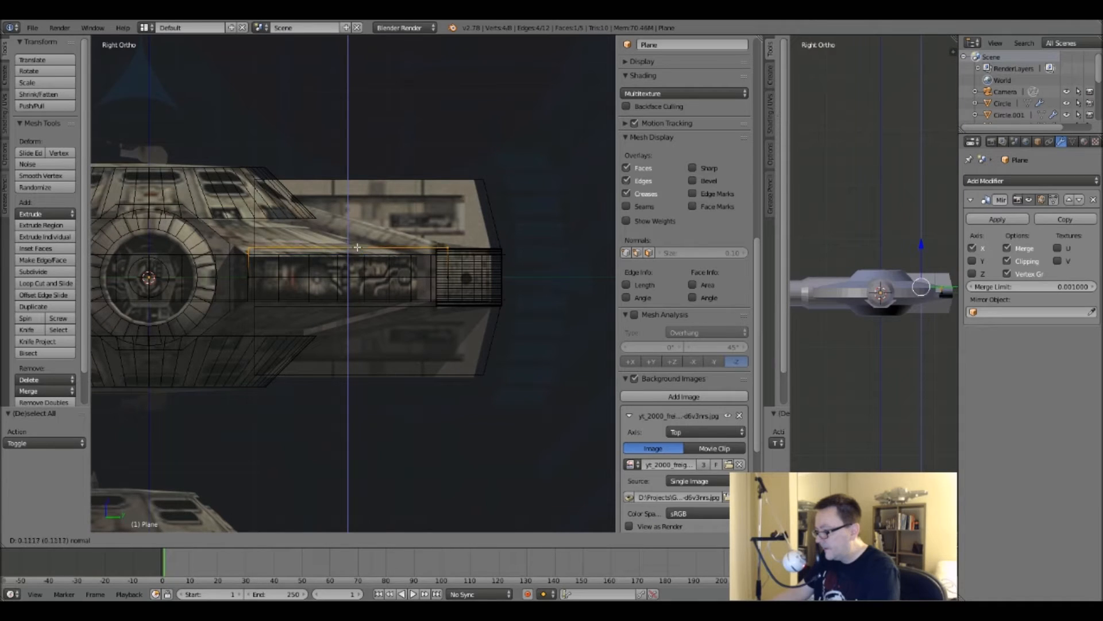
pyautogui.click(358, 243)
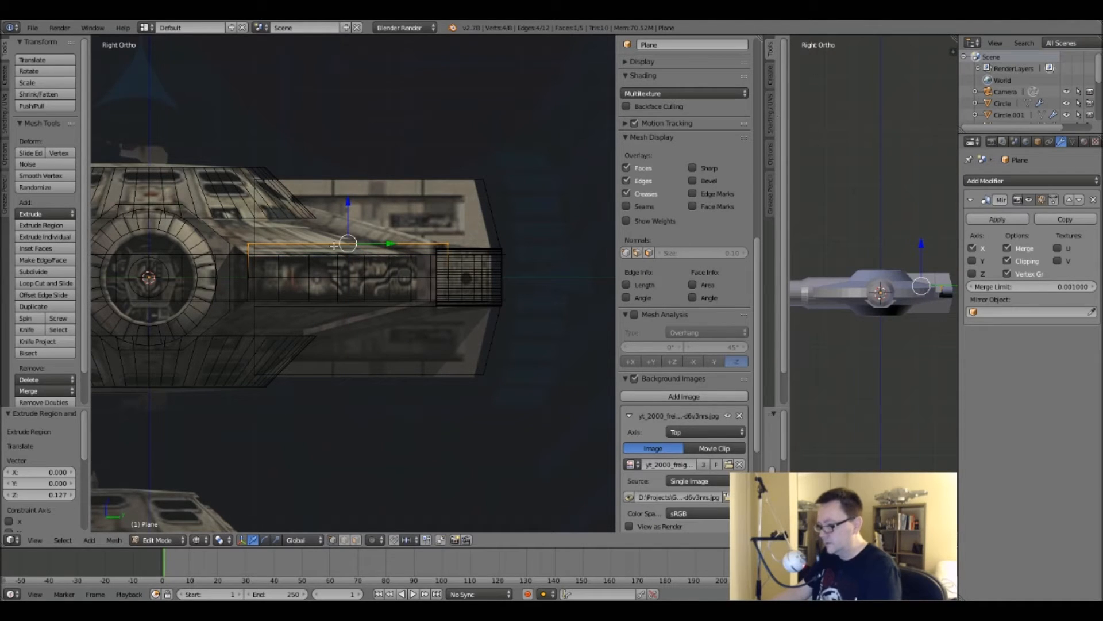
# Raise the extruded housing's upper front edge 0.206 along Z to slope its top toward the central dome.
pyautogui.press('a')
pyautogui.rightClick(253, 235)
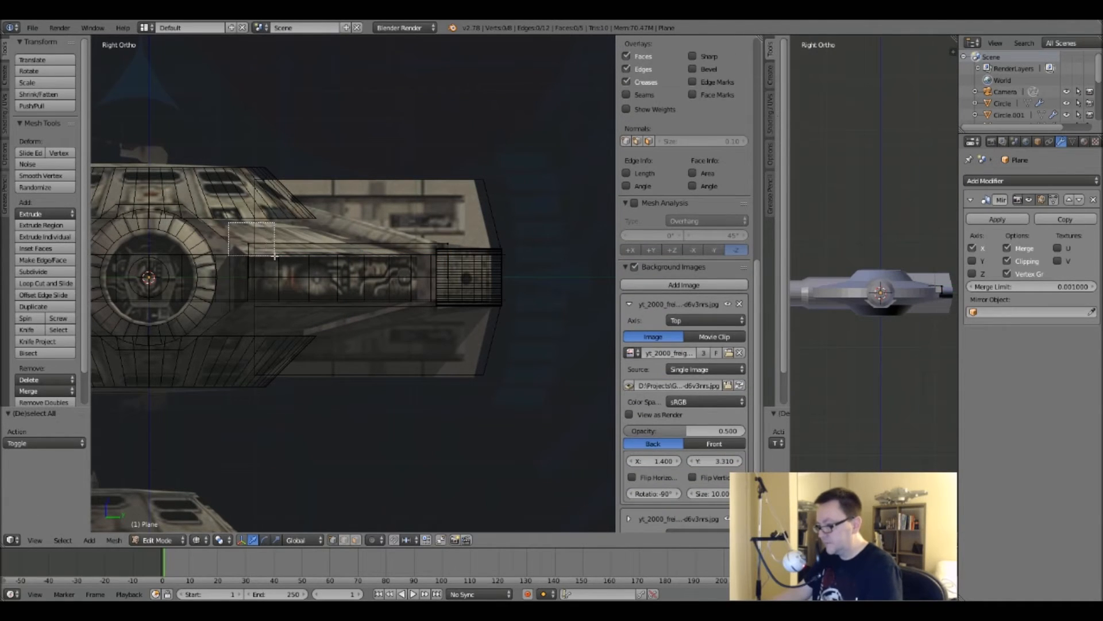
pyautogui.press('e')
pyautogui.press('z')
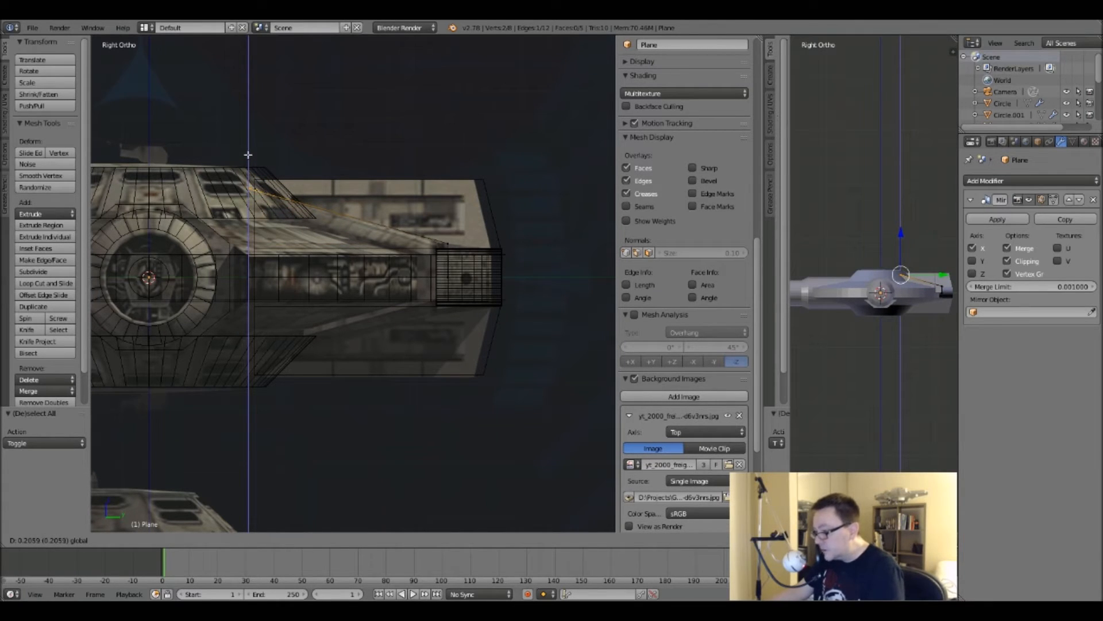
pyautogui.click(249, 155)
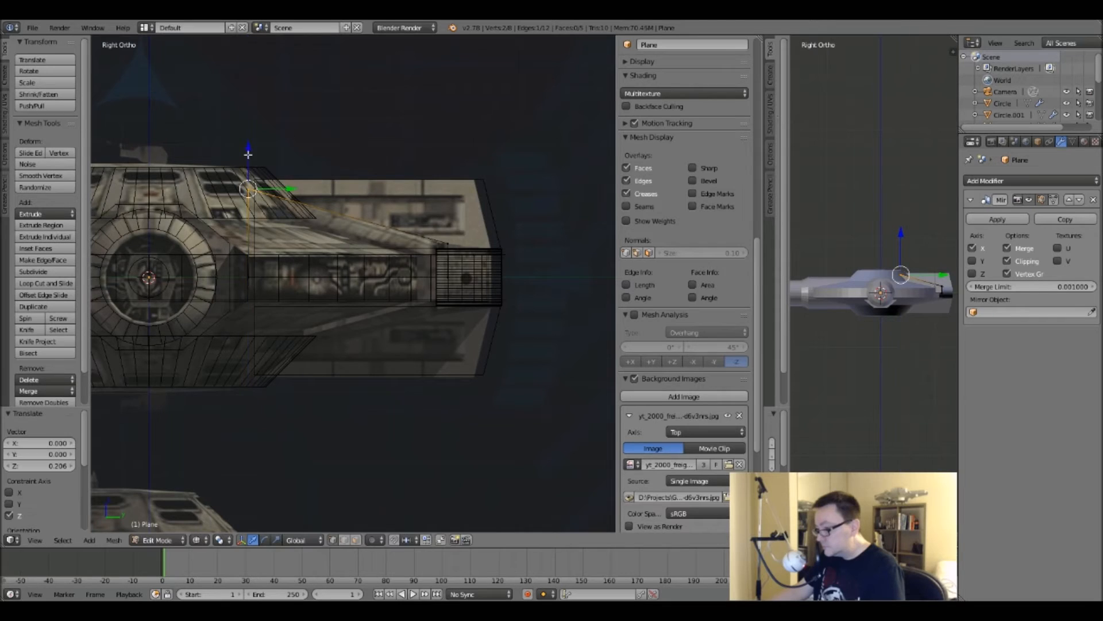
# Examine the sloped housing in solid and wireframe display against the side and top references.
pyautogui.press('z')
pyautogui.moveTo(444, 248)
pyautogui.mouseDown(button='middle')
pyautogui.moveTo(339, 269)
pyautogui.moveTo(400, 266)
pyautogui.moveTo(266, 247)
pyautogui.mouseUp(button='middle')
pyautogui.press('z')
pyautogui.scroll(3, 266, 247)
pyautogui.press('z')
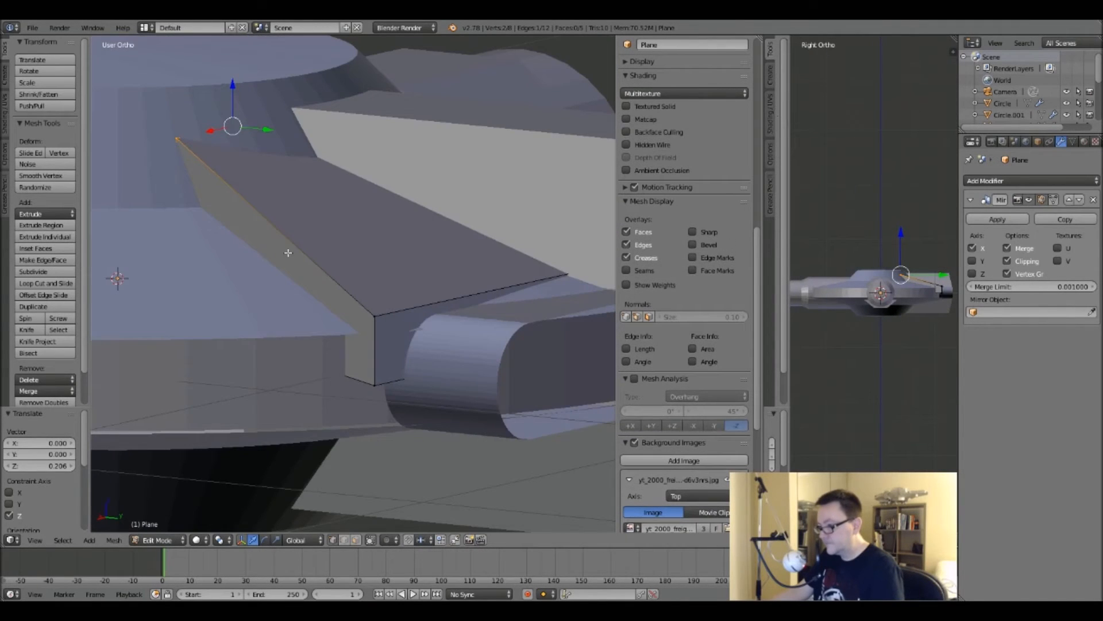
pyautogui.press('KP_3')
pyautogui.press('Tab')
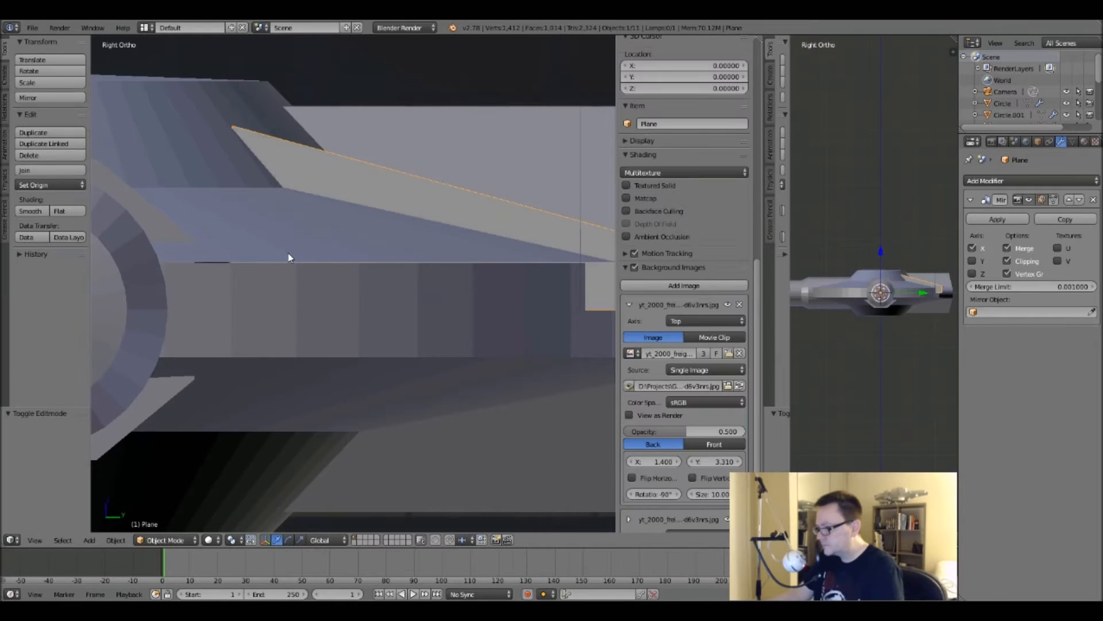
pyautogui.keyDown('shift'); pyautogui.moveTo(369, 235); pyautogui.dragTo(267, 241, button='middle'); pyautogui.keyUp('shift')
pyautogui.press('z')
pyautogui.moveTo(201, 221)
pyautogui.keyDown('shift'); pyautogui.mouseDown(button='middle')
pyautogui.moveTo(212, 227)
pyautogui.moveTo(193, 232)
pyautogui.mouseUp(button='middle'); pyautogui.keyUp('shift')
pyautogui.press('KP_7')
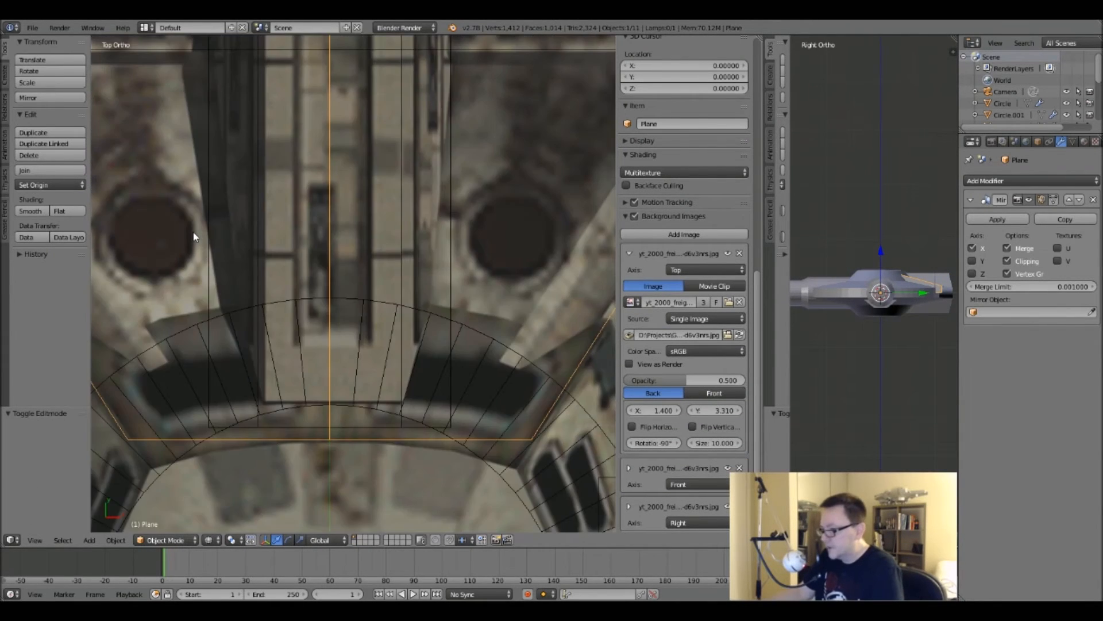
pyautogui.scroll(-7, 193, 232)
pyautogui.scroll(2, 263, 226)
pyautogui.scroll(3, 394, 226)
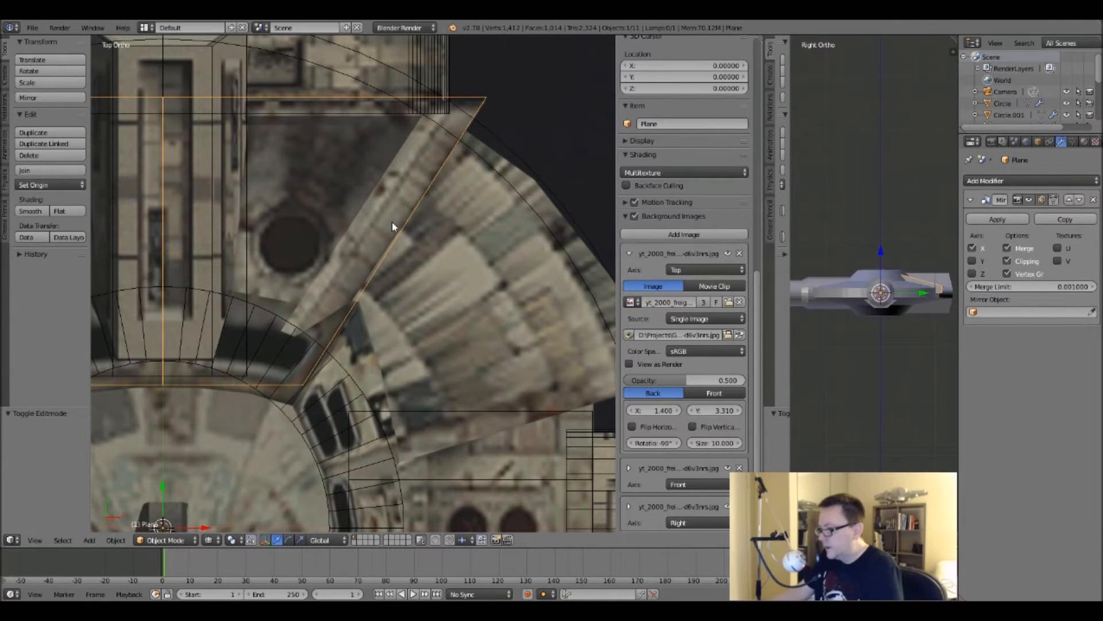
pyautogui.keyDown('shift'); pyautogui.moveTo(376, 249); pyautogui.dragTo(445, 237, button='middle'); pyautogui.keyUp('shift')
pyautogui.scroll(-4, 431, 308)
pyautogui.scroll(4, 456, 232)
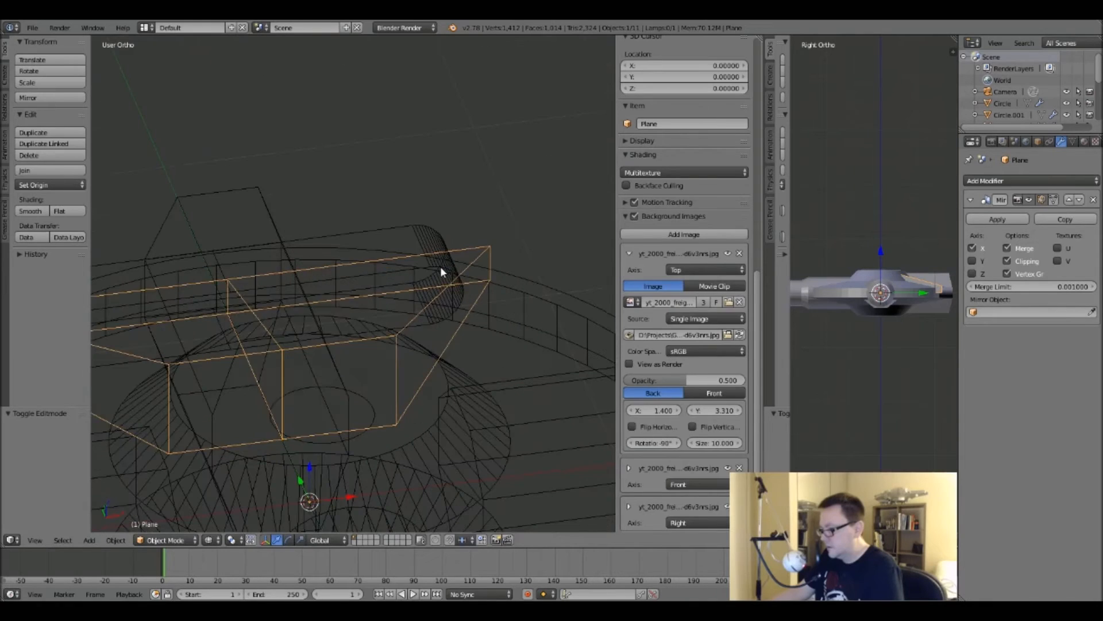
# Move the housing's four front vertices -0.026 along Y, into the central dome.
pyautogui.press('Tab')
pyautogui.rightClick(405, 330)
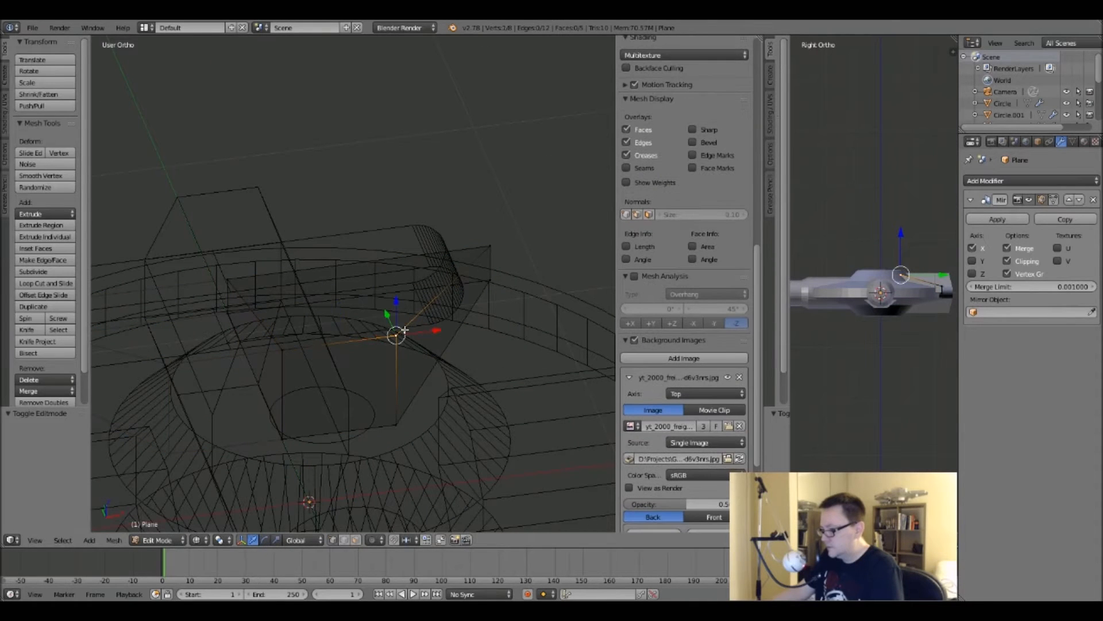
pyautogui.moveTo(405, 330); pyautogui.dragTo(337, 322, button='middle')
pyautogui.press('z')
pyautogui.moveTo(469, 374)
pyautogui.mouseDown(button='middle')
pyautogui.moveTo(429, 350)
pyautogui.moveTo(447, 362)
pyautogui.mouseUp(button='middle')
pyautogui.press('z')
pyautogui.keyDown('shift'); pyautogui.rightClick(408, 290); pyautogui.keyUp('shift')
pyautogui.keyDown('shift'); pyautogui.rightClick(396, 434); pyautogui.keyUp('shift')
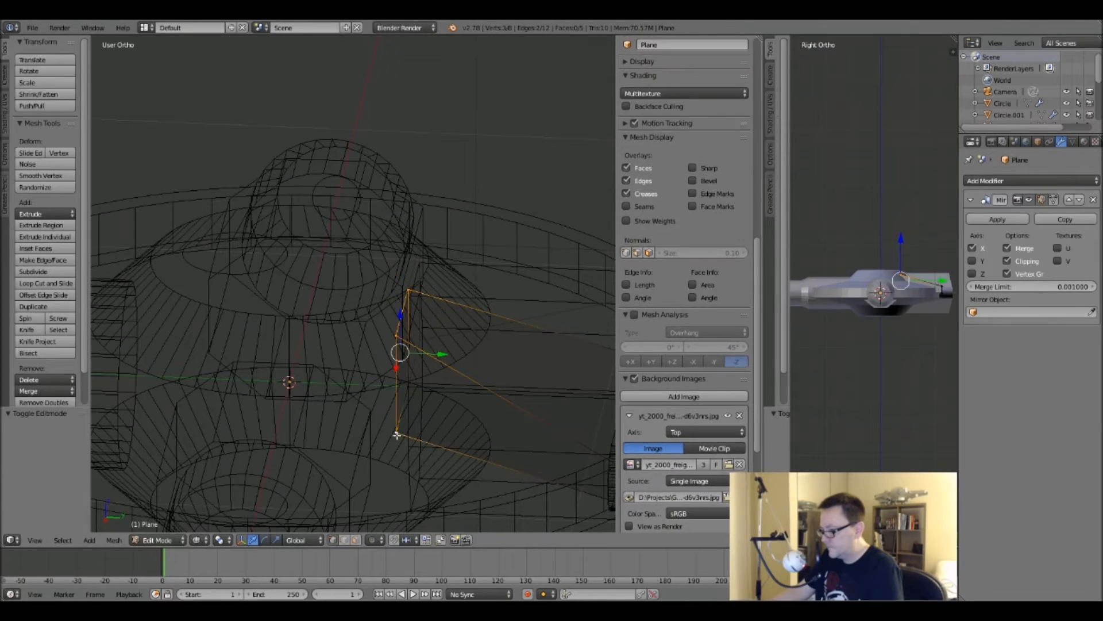
pyautogui.press('f')
pyautogui.press('z')
pyautogui.press('g')
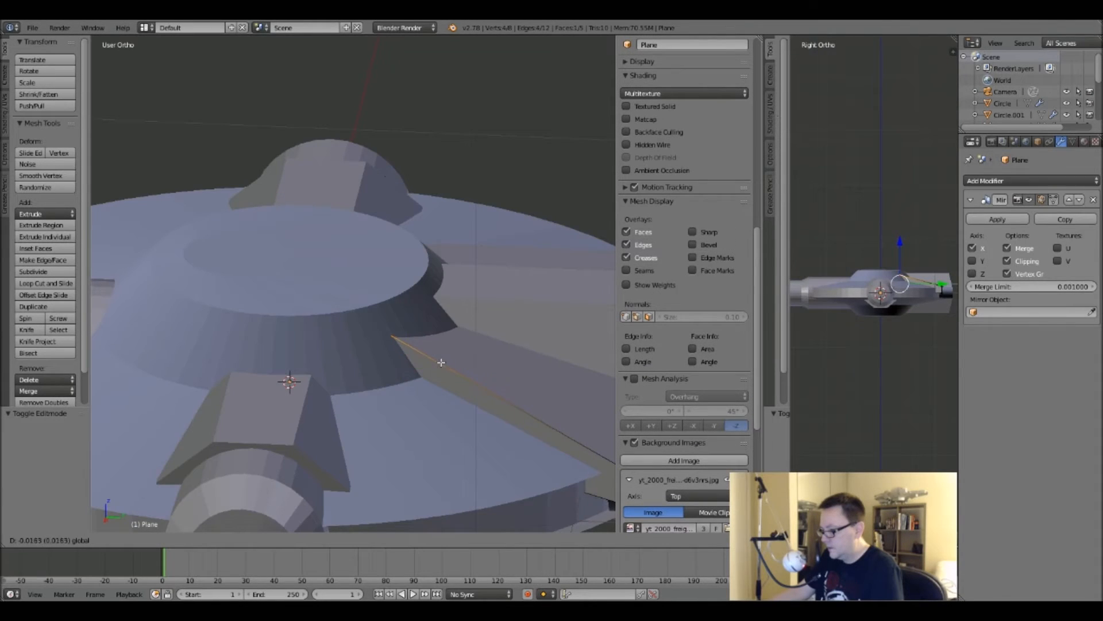
pyautogui.click(438, 362)
# Raise the housing's upper front vertices 0.003 along Z to match the slope in the side reference.
pyautogui.press('KP_1')
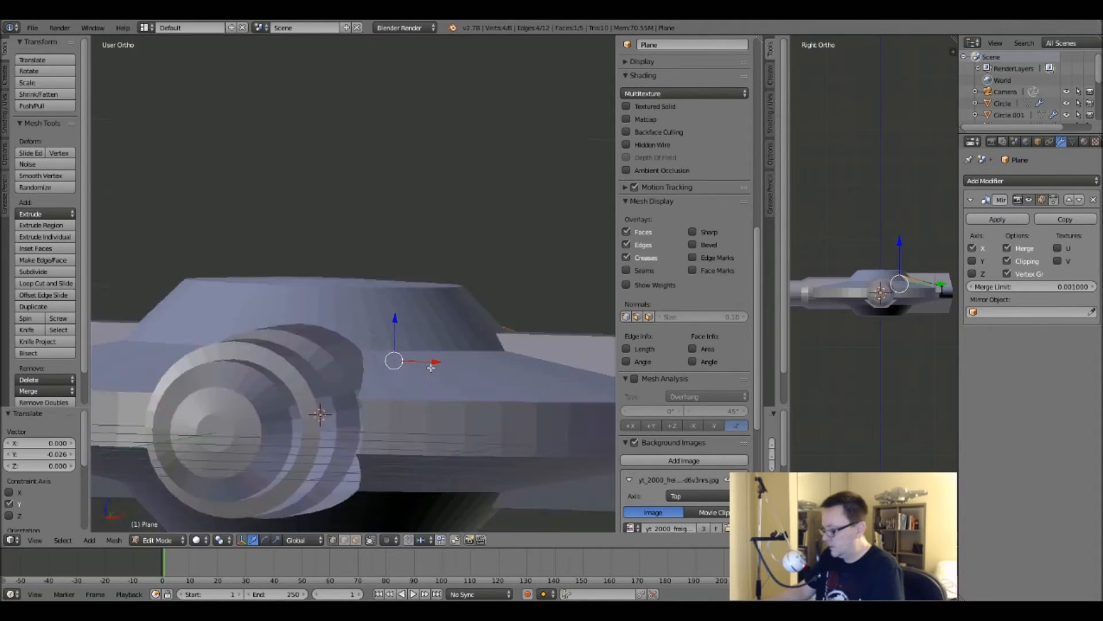
pyautogui.press('KP_3')
pyautogui.press('z')
pyautogui.scroll(2, 444, 343)
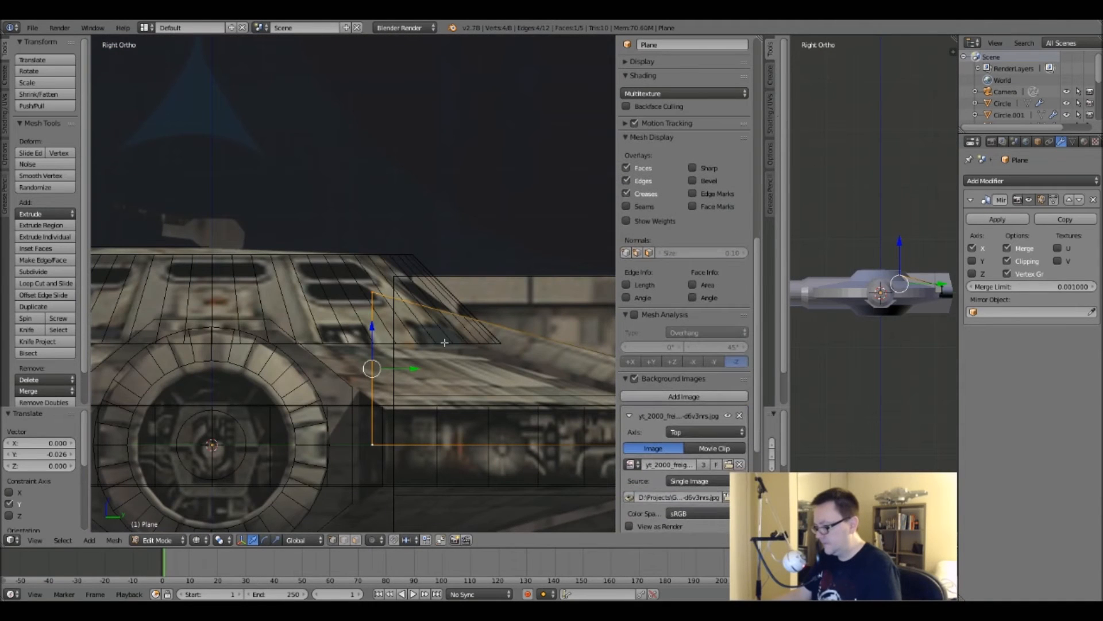
pyautogui.keyDown('shift'); pyautogui.moveTo(373, 307); pyautogui.dragTo(313, 306, button='middle'); pyautogui.keyUp('shift')
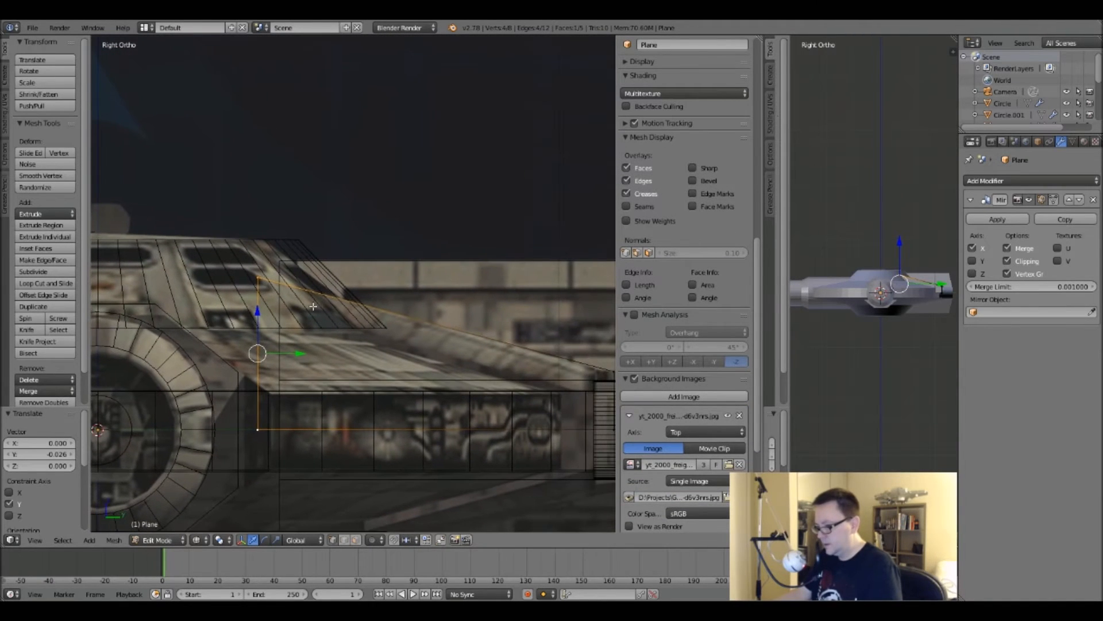
pyautogui.press('a')
pyautogui.press('b')
pyautogui.moveTo(227, 251); pyautogui.dragTo(299, 308)
pyautogui.moveTo(258, 239); pyautogui.dragTo(258, 236)
# Bevel the housing's sloped upper outer edge by 0.049 with 3 segments.
pyautogui.keyDown('shift'); pyautogui.moveTo(439, 317); pyautogui.dragTo(356, 263, button='middle'); pyautogui.keyUp('shift')
pyautogui.moveTo(486, 313); pyautogui.dragTo(416, 319, button='middle')
pyautogui.press('z')
pyautogui.moveTo(295, 323)
pyautogui.keyDown('shift'); pyautogui.mouseDown(button='middle')
pyautogui.moveTo(434, 337)
pyautogui.moveTo(330, 387)
pyautogui.moveTo(349, 333)
pyautogui.moveTo(376, 336)
pyautogui.mouseUp(button='middle'); pyautogui.keyUp('shift')
pyautogui.keyDown('shift'); pyautogui.rightClick(370, 350); pyautogui.keyUp('shift')
pyautogui.press('z')
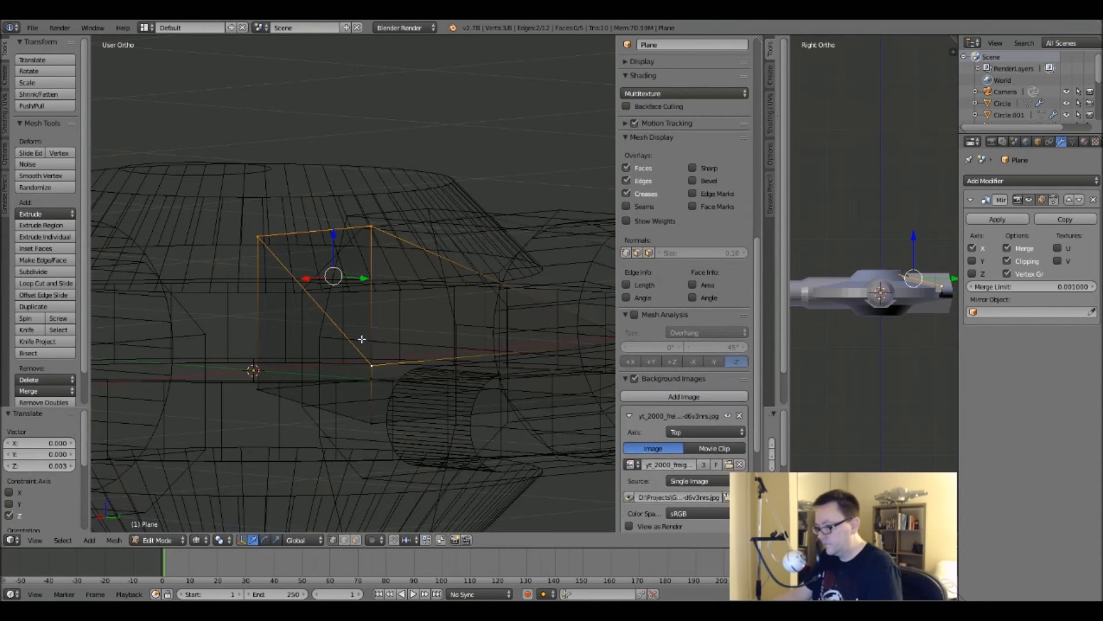
pyautogui.rightClick(260, 237)
pyautogui.keyDown('shift'); pyautogui.rightClick(371, 362); pyautogui.keyUp('shift')
pyautogui.press('z')
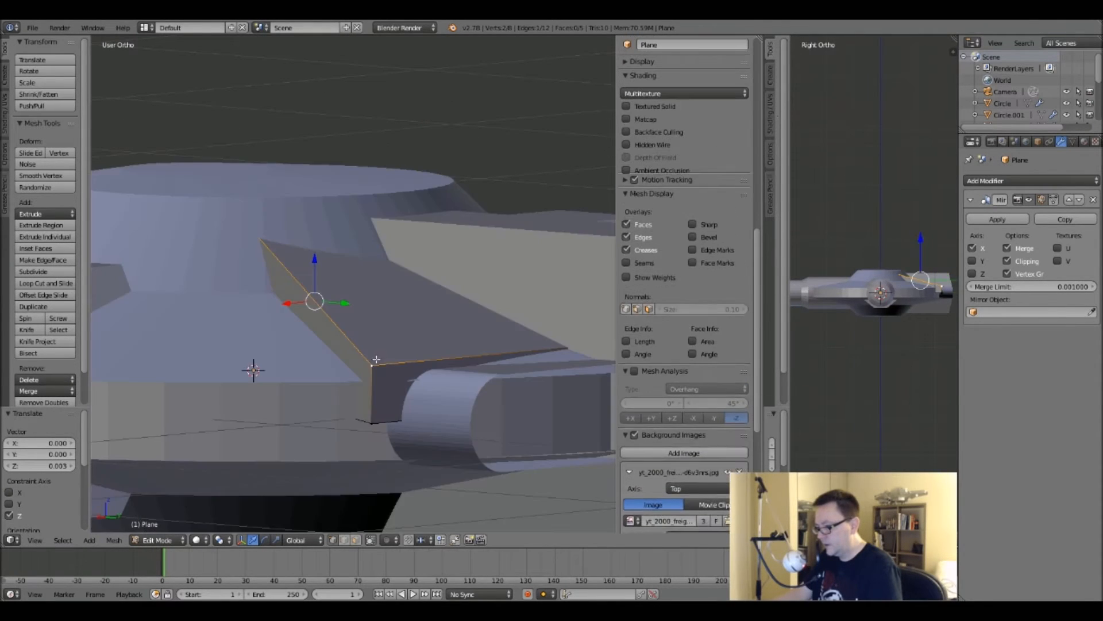
pyautogui.hotkey('ctrl', 'b')
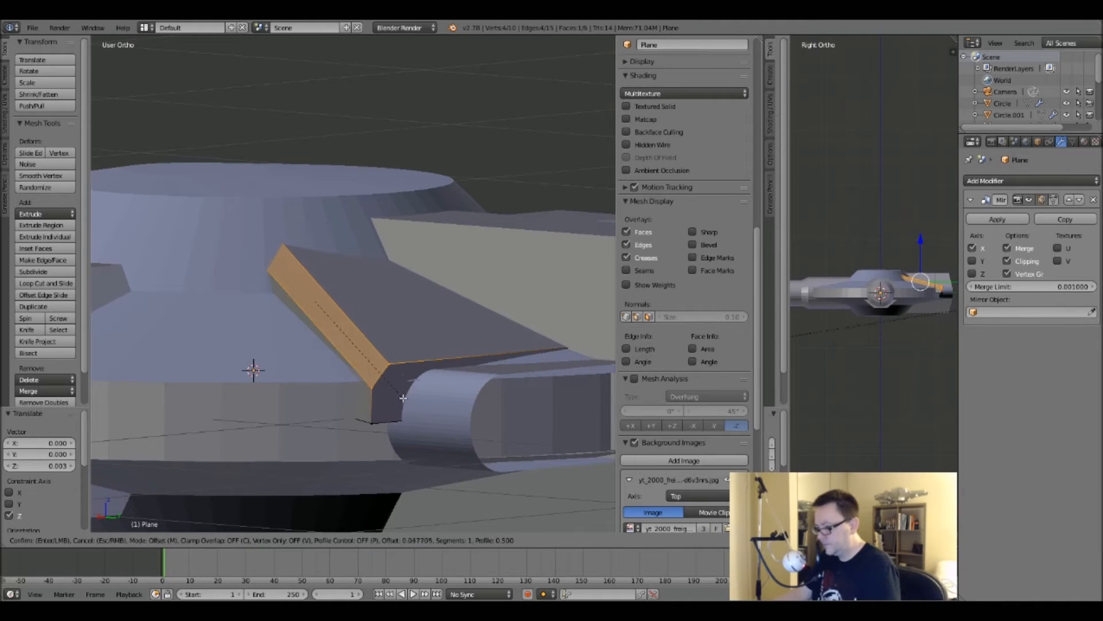
pyautogui.scroll(1, 401, 402)
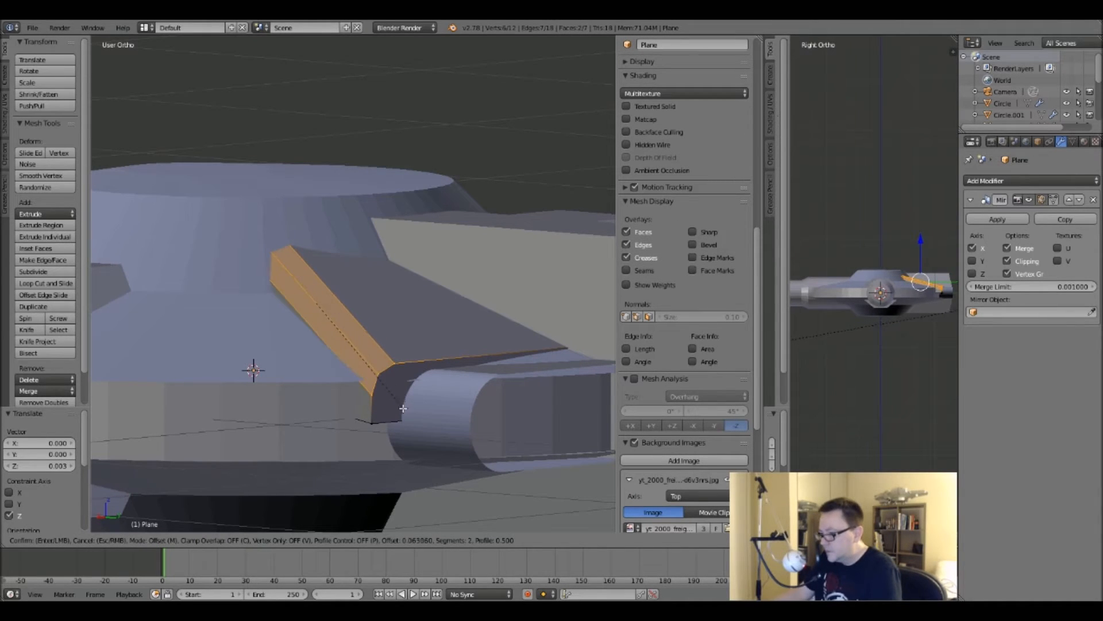
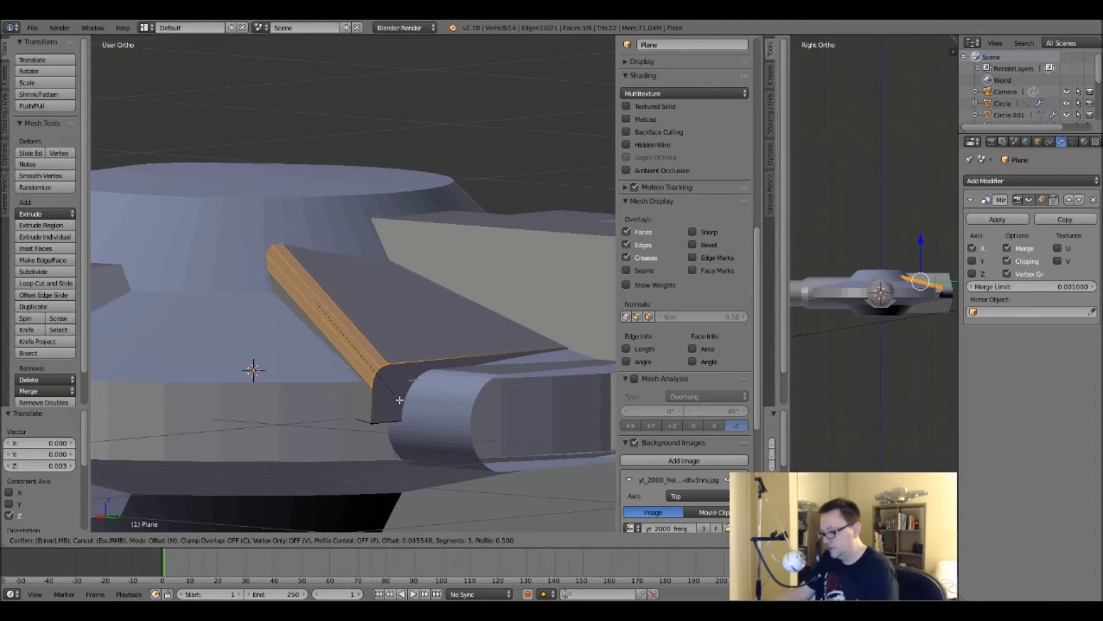
pyautogui.click(400, 403)
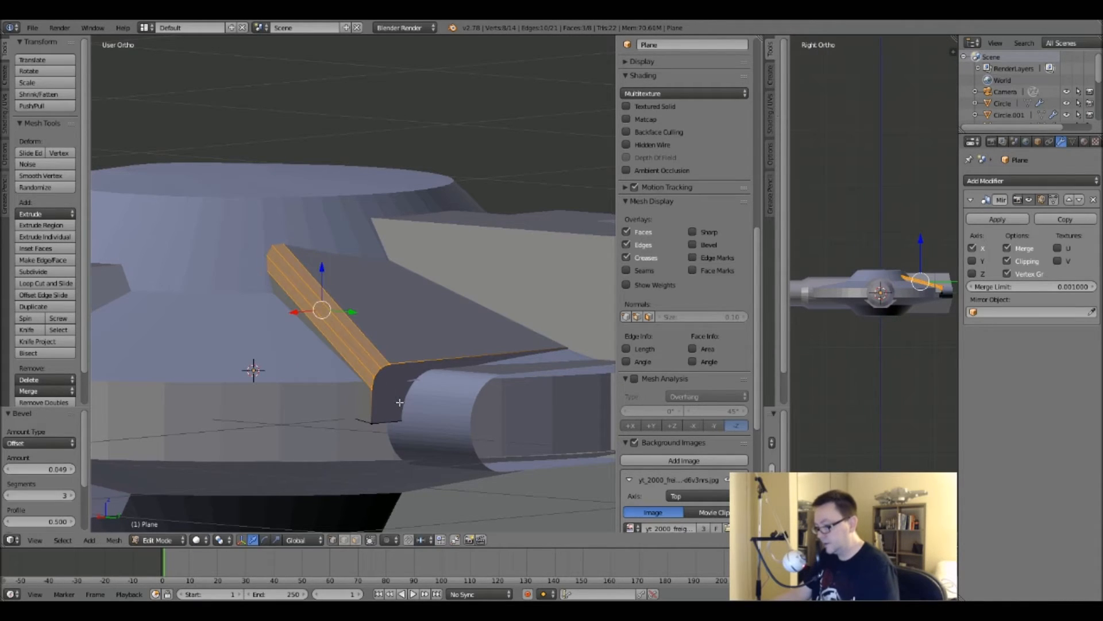
# Undo the bevel on the housing's sloped upper outer edge and leave the central dome in its original place.
pyautogui.press('Tab')
pyautogui.moveTo(399, 402); pyautogui.dragTo(336, 387, button='middle')
pyautogui.press('KP_Decimal')
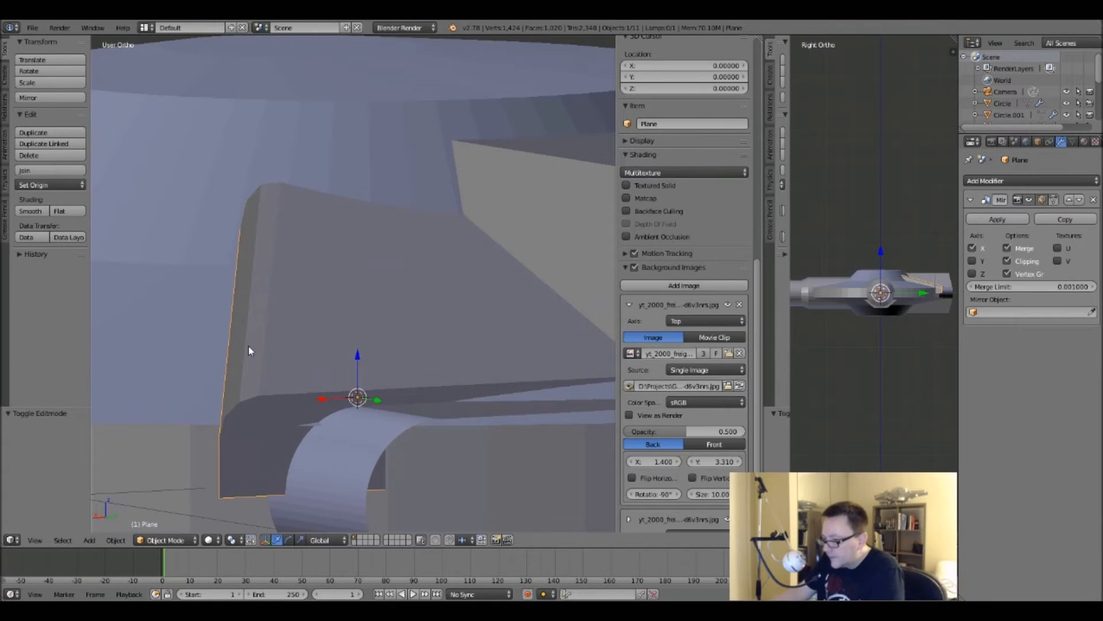
pyautogui.press('Tab')
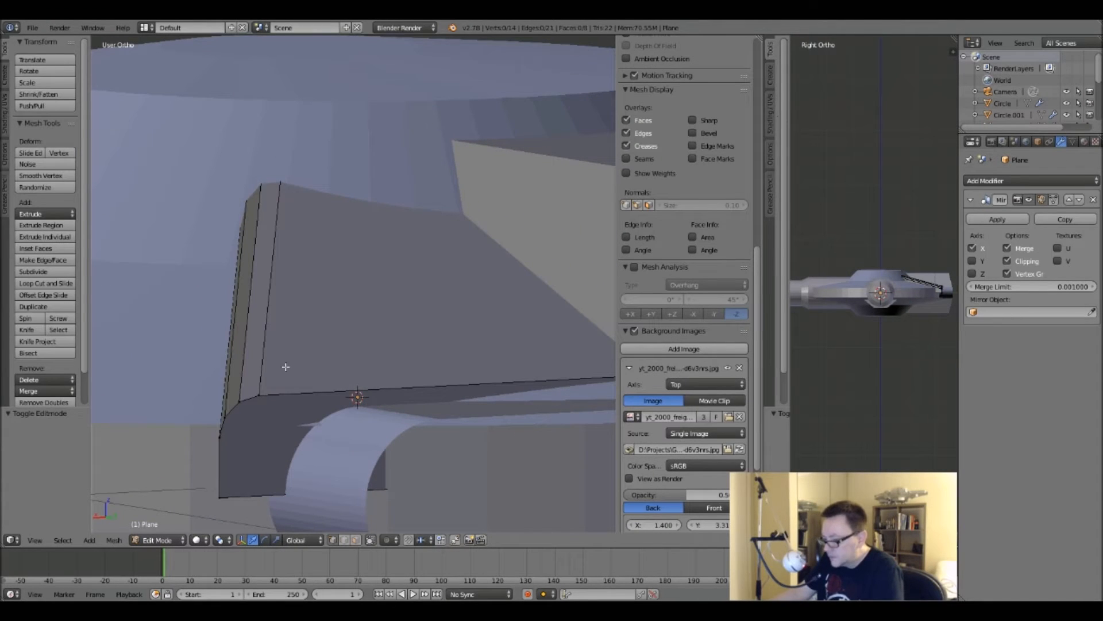
pyautogui.hotkey('ctrl', 'z')
pyautogui.hotkey('ctrl', 'z')
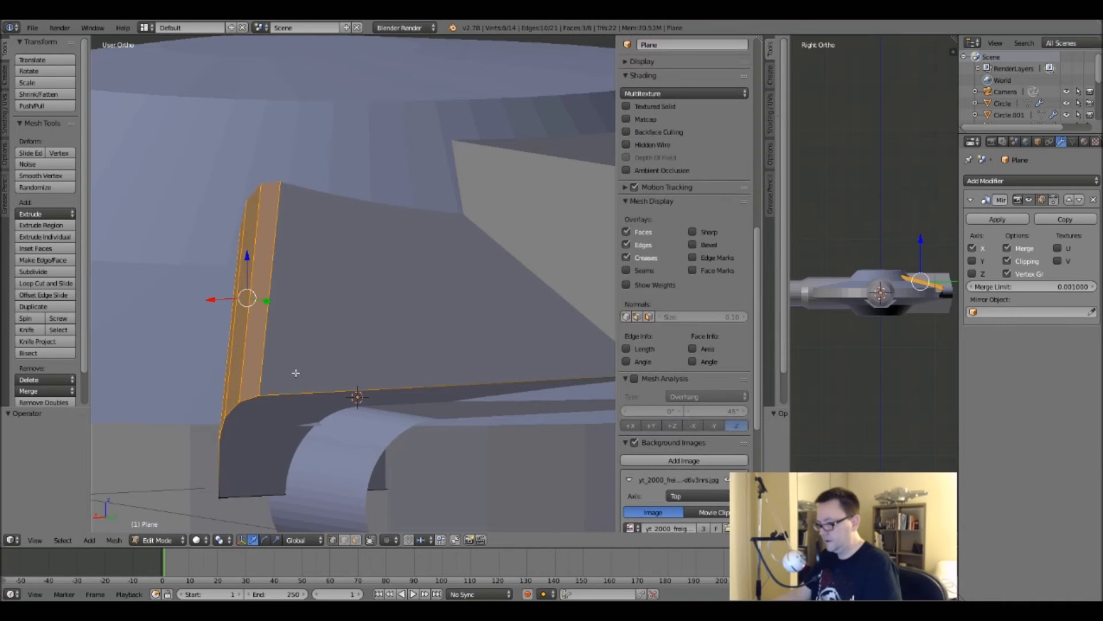
pyautogui.press('Tab')
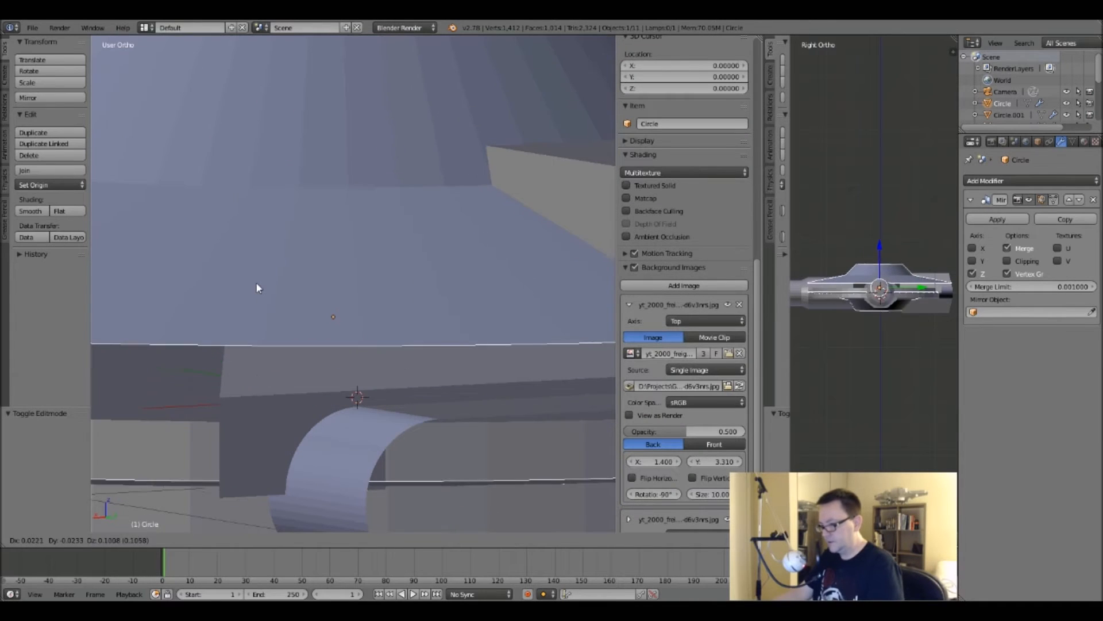
pyautogui.press('g')
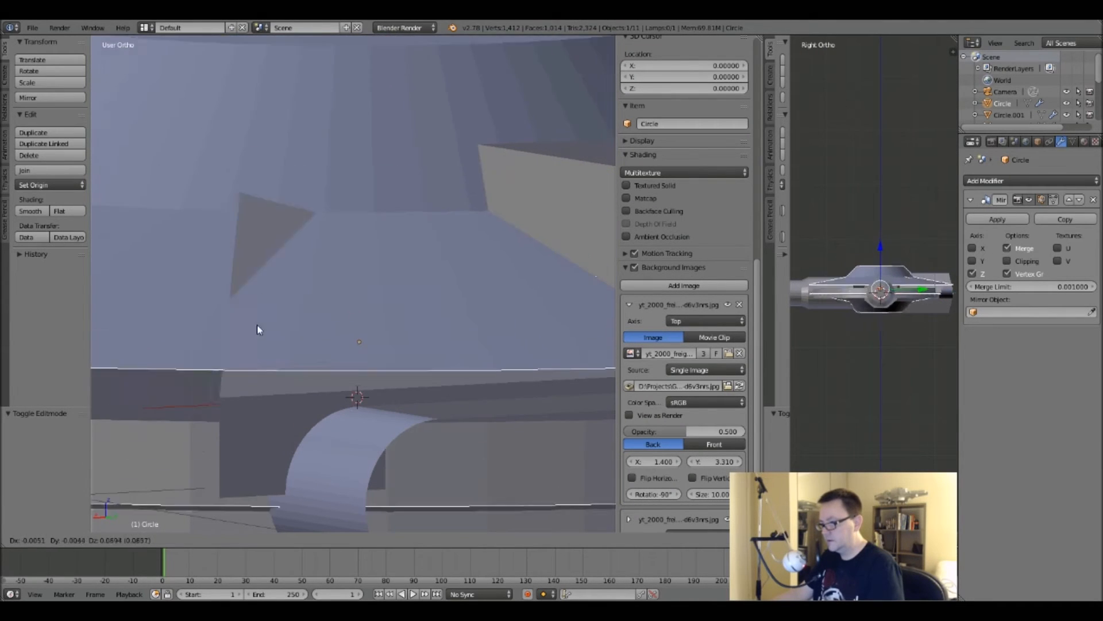
pyautogui.rightClick(260, 376)
# Duplicate the unbevelled housing in place and move the copy to layer 5 as a backup.
pyautogui.hotkey('shift', 'd')
pyautogui.rightClick(169, 182)
pyautogui.press('m')
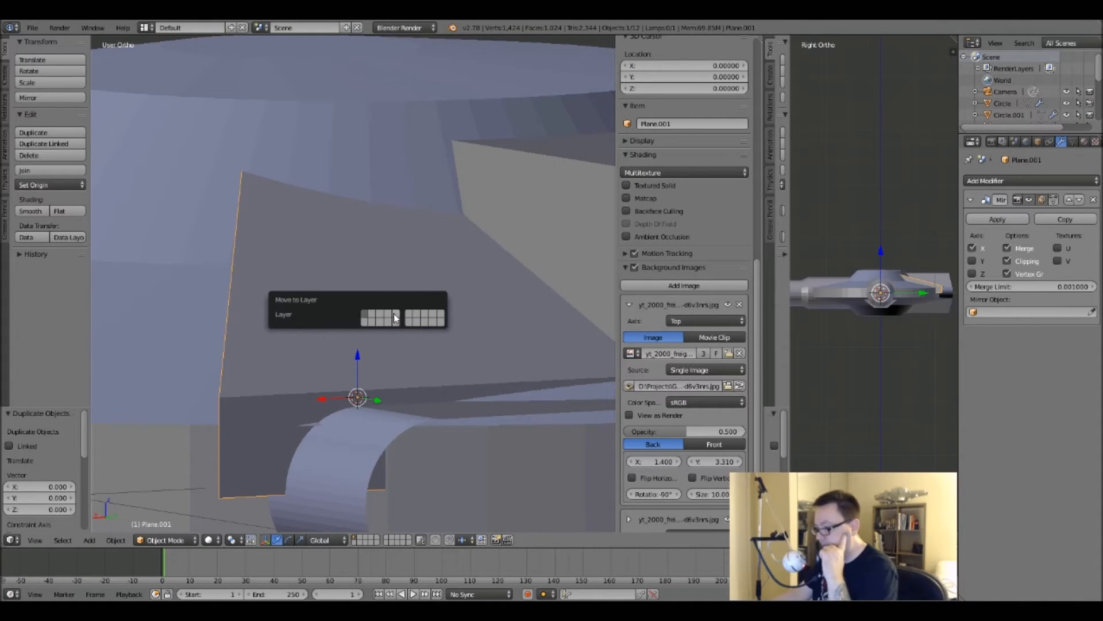
pyautogui.click(396, 318)
# Bevel the original housing's sloped upper outer edge by about 0.048 with 3 segments.
pyautogui.rightClick(272, 247)
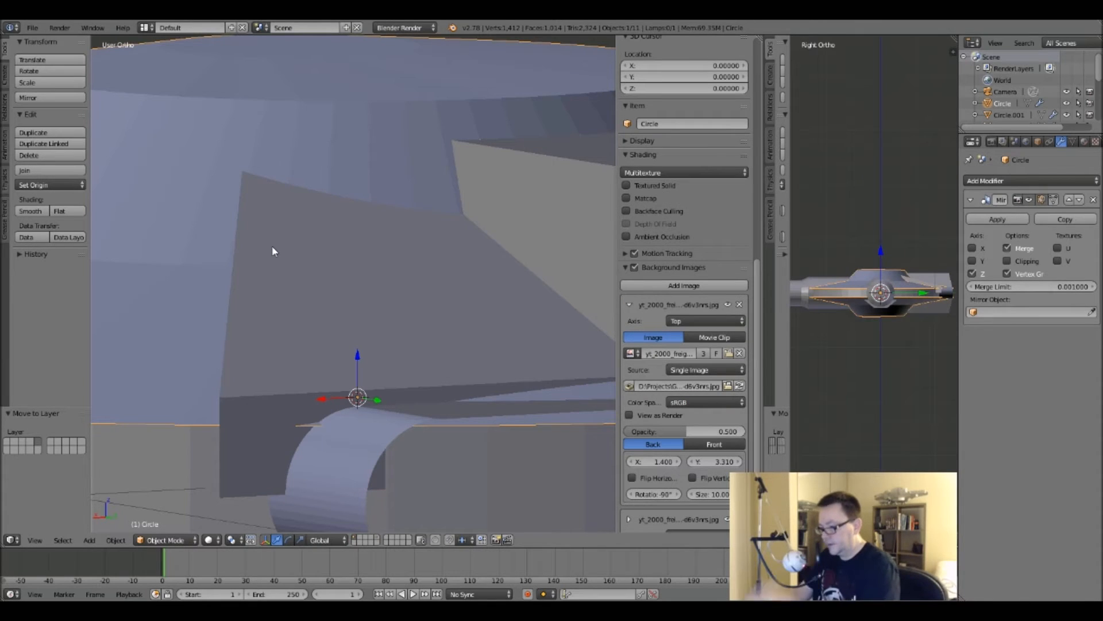
pyautogui.press('Tab')
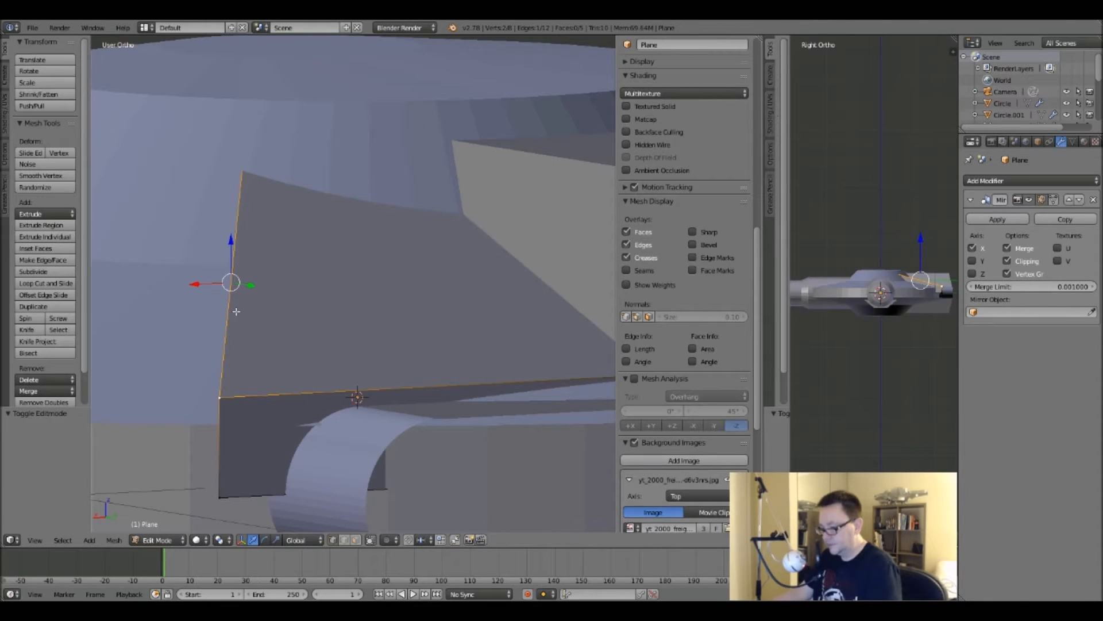
pyautogui.hotkey('ctrl', 'b')
pyautogui.scroll(2, 253, 373)
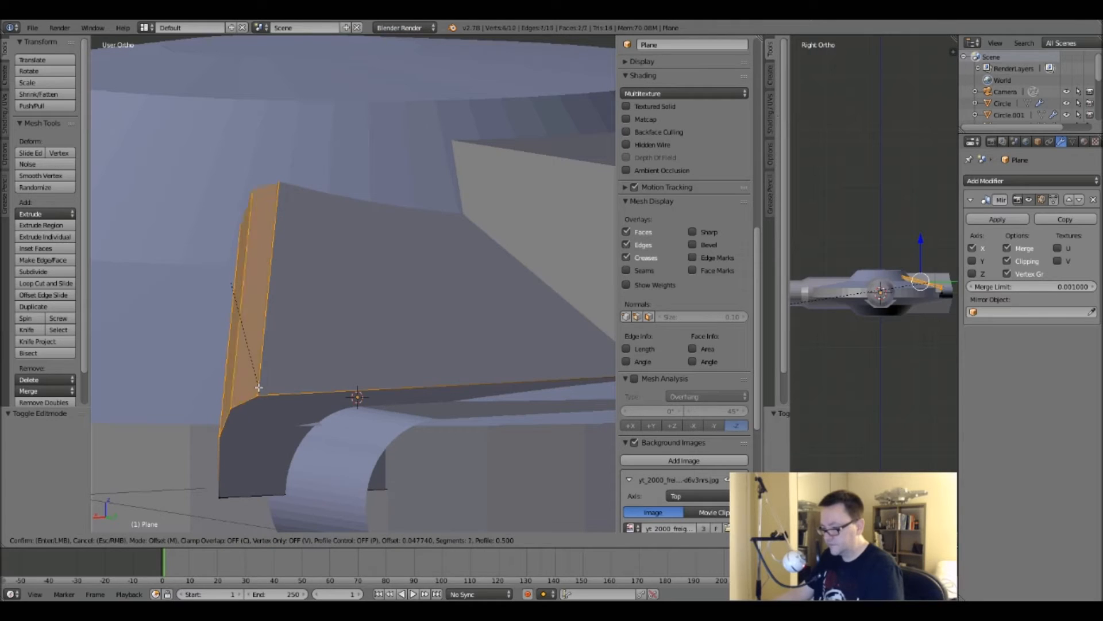
pyautogui.click(259, 391)
pyautogui.moveTo(258, 391); pyautogui.dragTo(422, 427, button='middle')
pyautogui.press('Tab')
pyautogui.press('a')
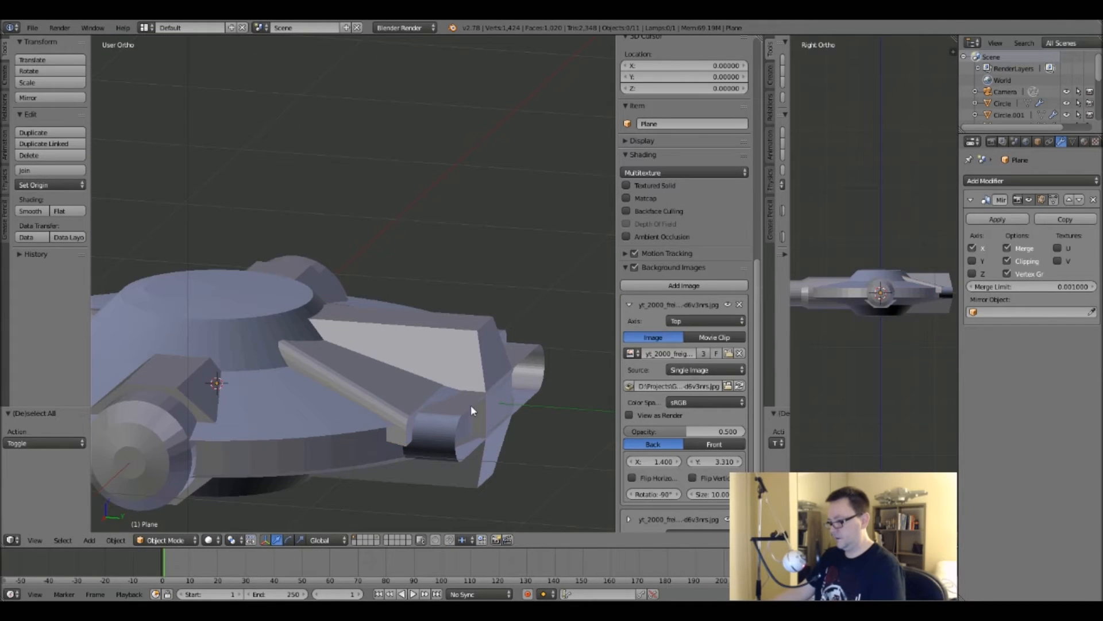
# Apply the housing's rotation and scale, and mirror it across the Z axis as well.
pyautogui.keyDown('shift'); pyautogui.moveTo(522, 396); pyautogui.dragTo(515, 365, button='middle'); pyautogui.keyUp('shift')
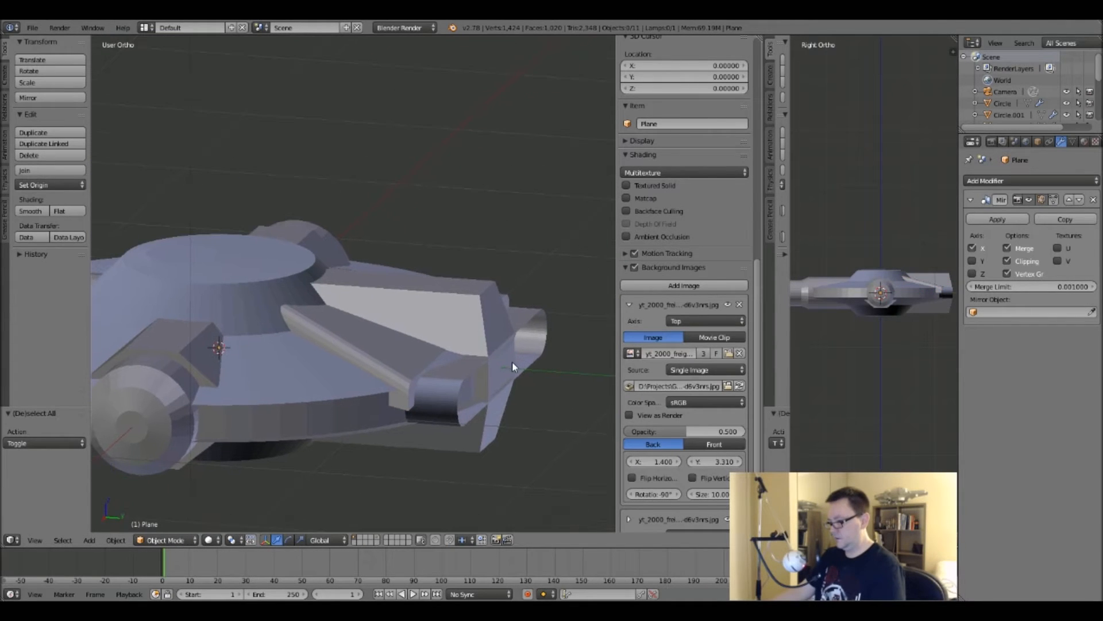
pyautogui.hotkey('ctrl', 'a')
pyautogui.click(401, 363)
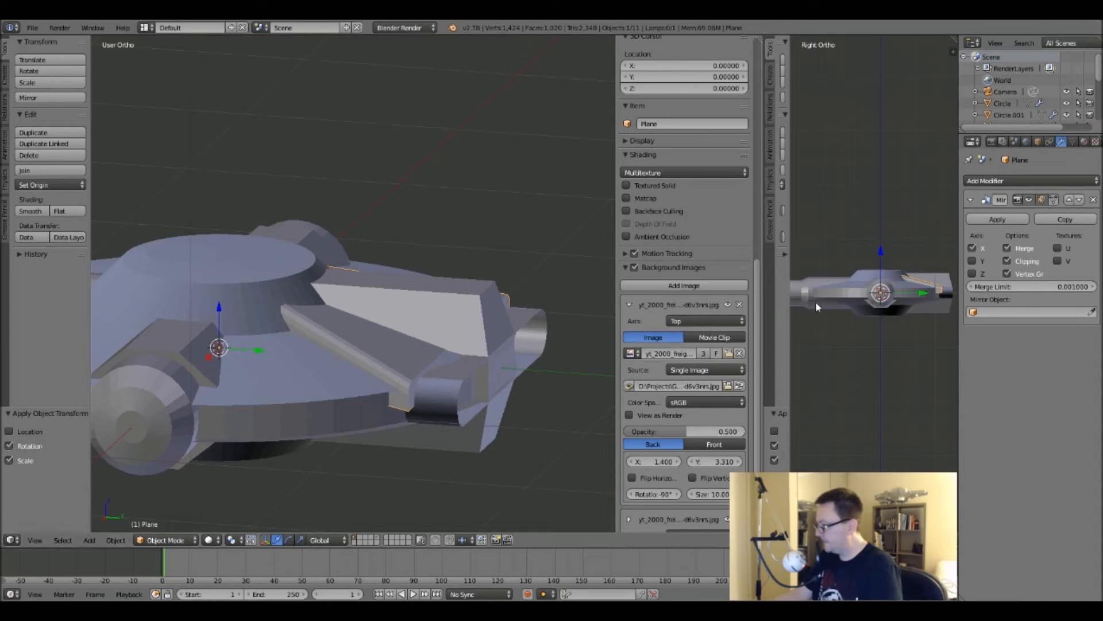
pyautogui.click(972, 272)
pyautogui.moveTo(414, 310); pyautogui.dragTo(237, 369, button='middle')
pyautogui.press('a')
pyautogui.moveTo(426, 277); pyautogui.dragTo(335, 322, button='middle')
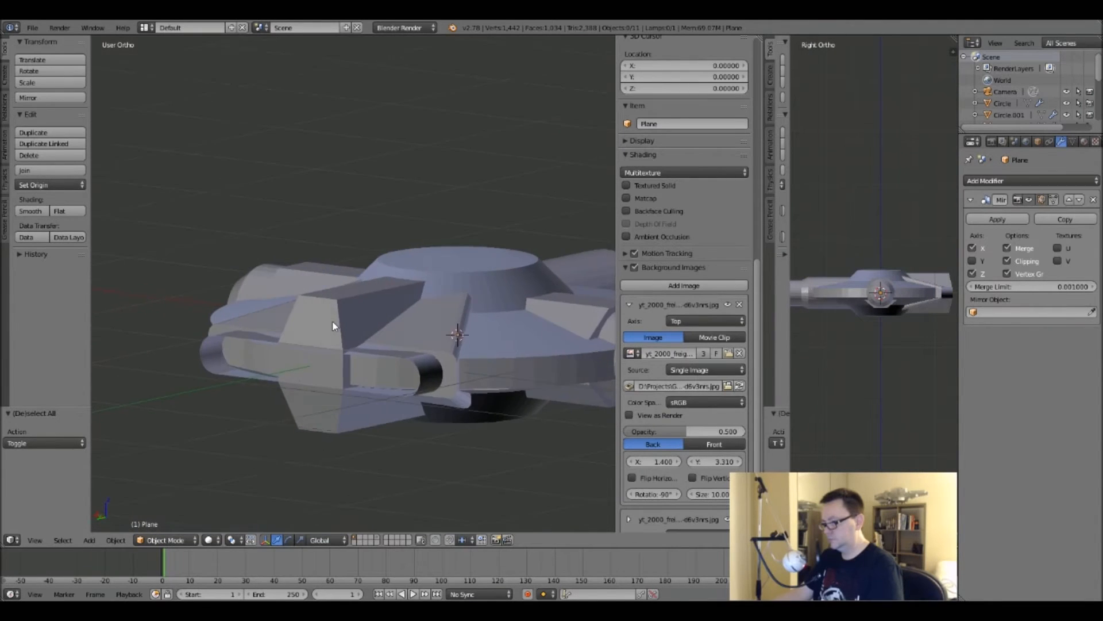
# Fill the open rear outline of the rounded engine block with a single face.
pyautogui.scroll(5, 419, 362)
pyautogui.press('Tab')
pyautogui.press('Tab')
pyautogui.rightClick(395, 367)
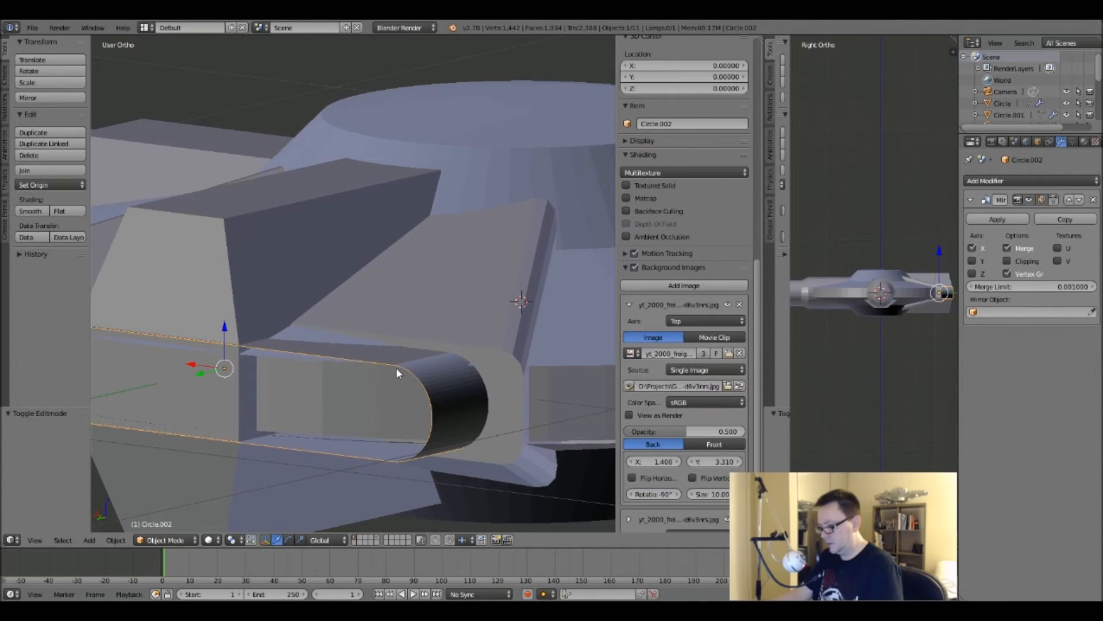
pyautogui.press('Tab')
pyautogui.press('a')
pyautogui.moveTo(281, 367); pyautogui.dragTo(381, 373, button='middle')
pyautogui.keyDown('alt'); pyautogui.rightClick(297, 304); pyautogui.keyUp('alt')
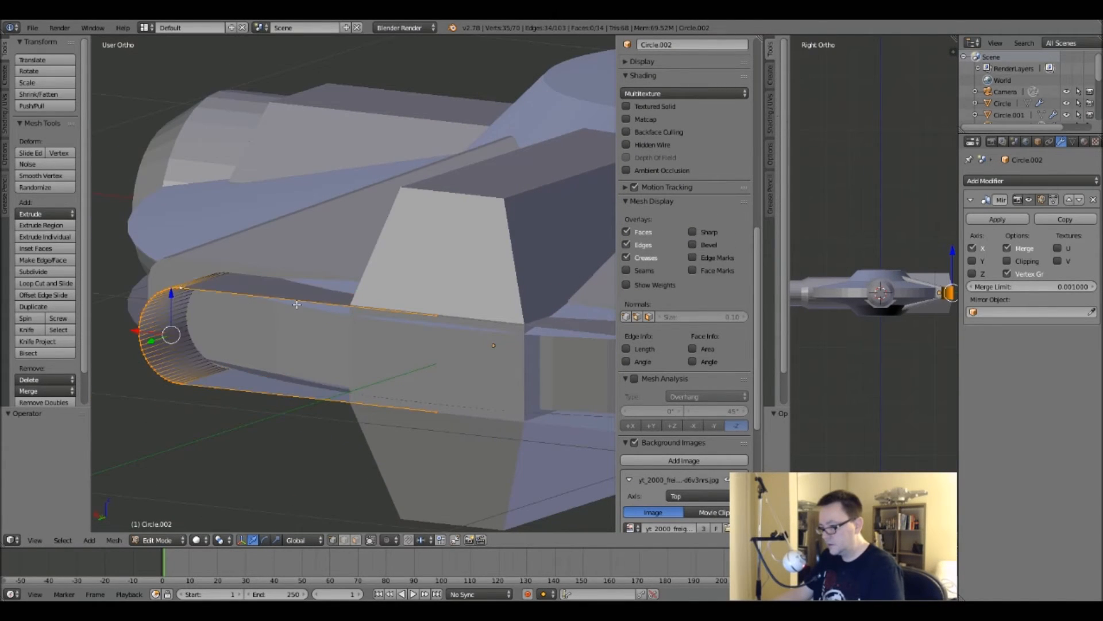
pyautogui.press('f')
pyautogui.press('a')
pyautogui.moveTo(296, 311); pyautogui.dragTo(312, 351, button='middle')
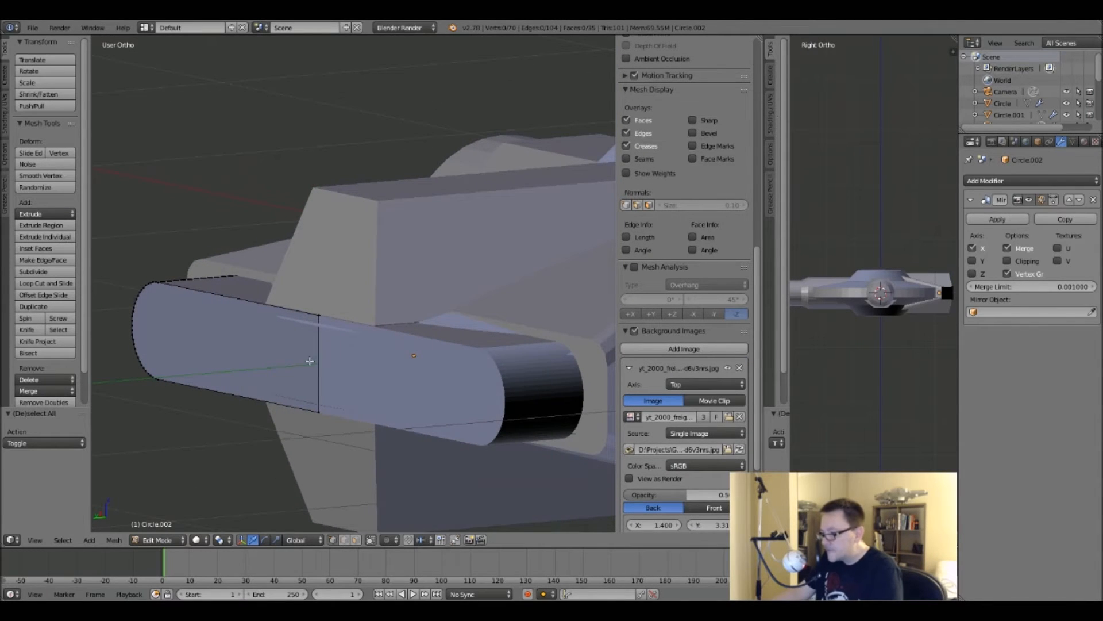
pyautogui.moveTo(421, 375); pyautogui.dragTo(402, 328, button='middle')
pyautogui.press('Tab')
pyautogui.scroll(-3, 427, 365)
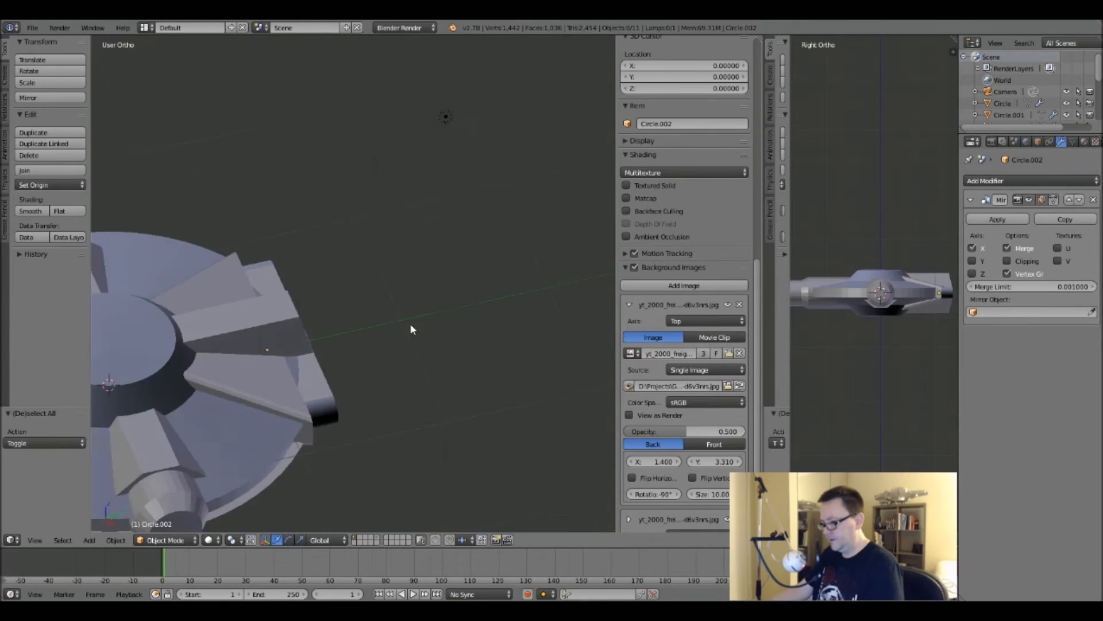
# Add a mesh plane with the model shown in wireframe over the top blueprint reference.
pyautogui.scroll(-4, 386, 326)
pyautogui.keyDown('shift'); pyautogui.moveTo(285, 351); pyautogui.dragTo(363, 299, button='middle'); pyautogui.keyUp('shift')
pyautogui.press('KP_7')
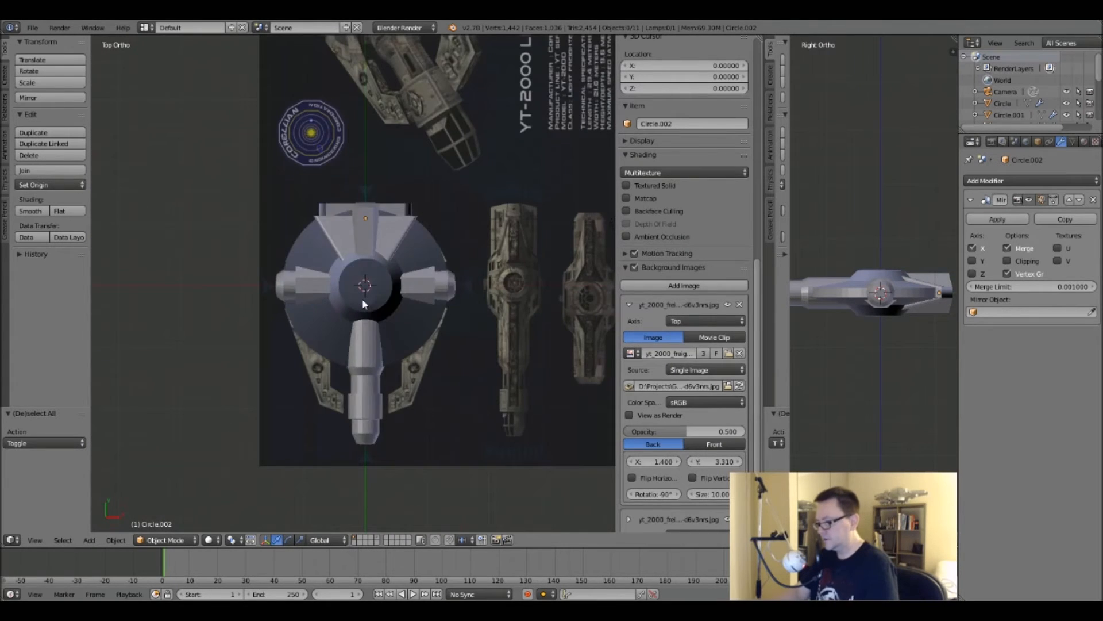
pyautogui.press('z')
pyautogui.scroll(4, 385, 307)
pyautogui.scroll(-1, 396, 362)
pyautogui.scroll(5, 397, 362)
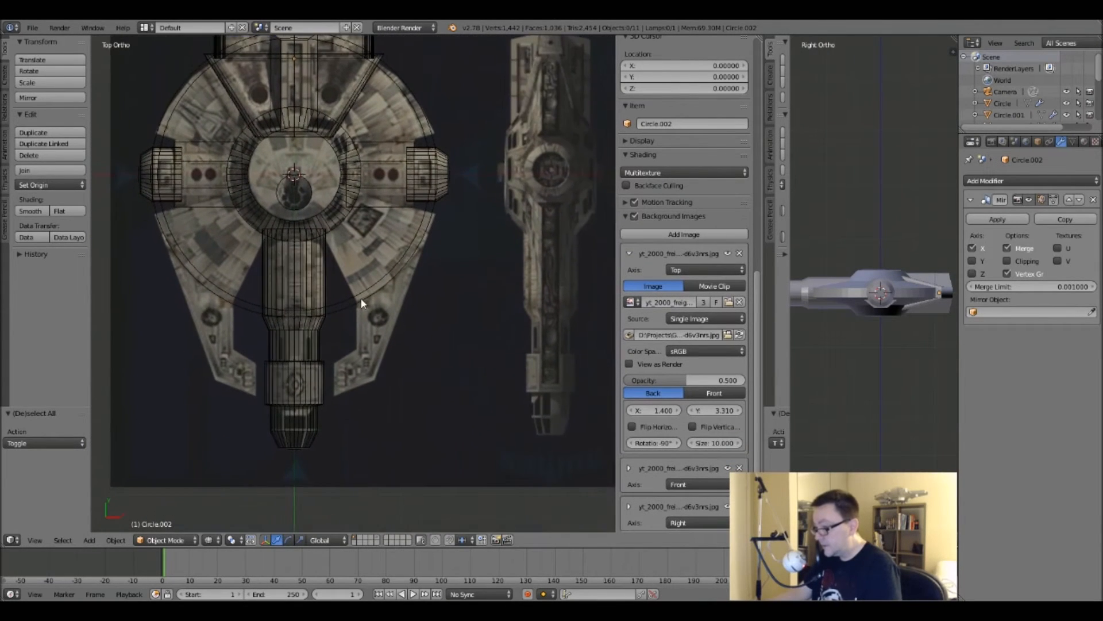
pyautogui.keyDown('shift'); pyautogui.moveTo(375, 320); pyautogui.dragTo(409, 320, button='middle'); pyautogui.keyUp('shift')
pyautogui.hotkey('shift', 'a')
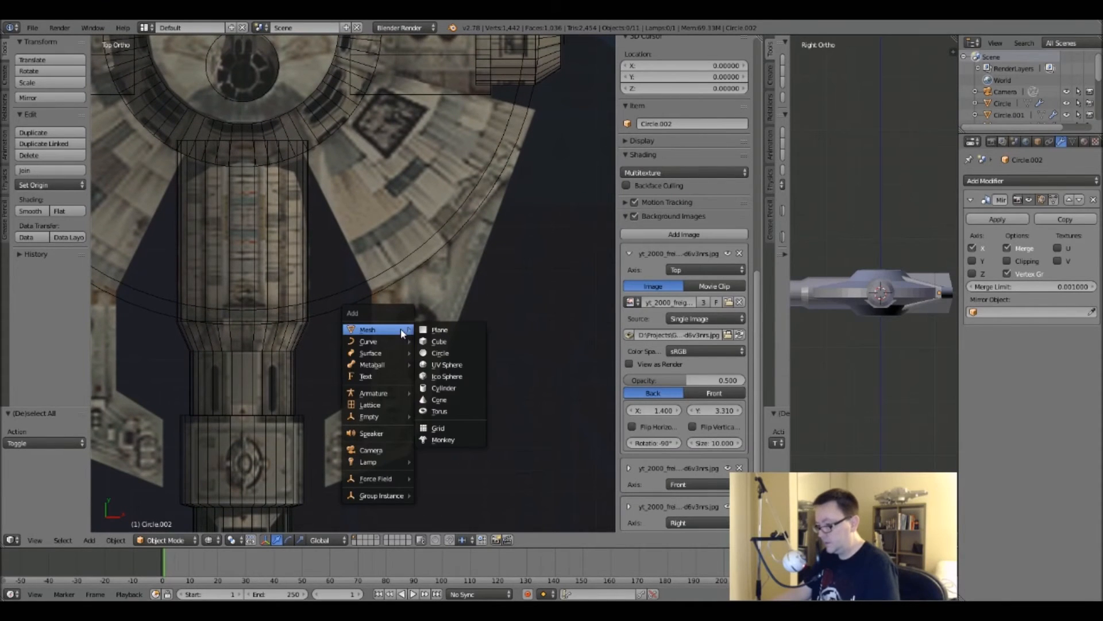
pyautogui.click(432, 331)
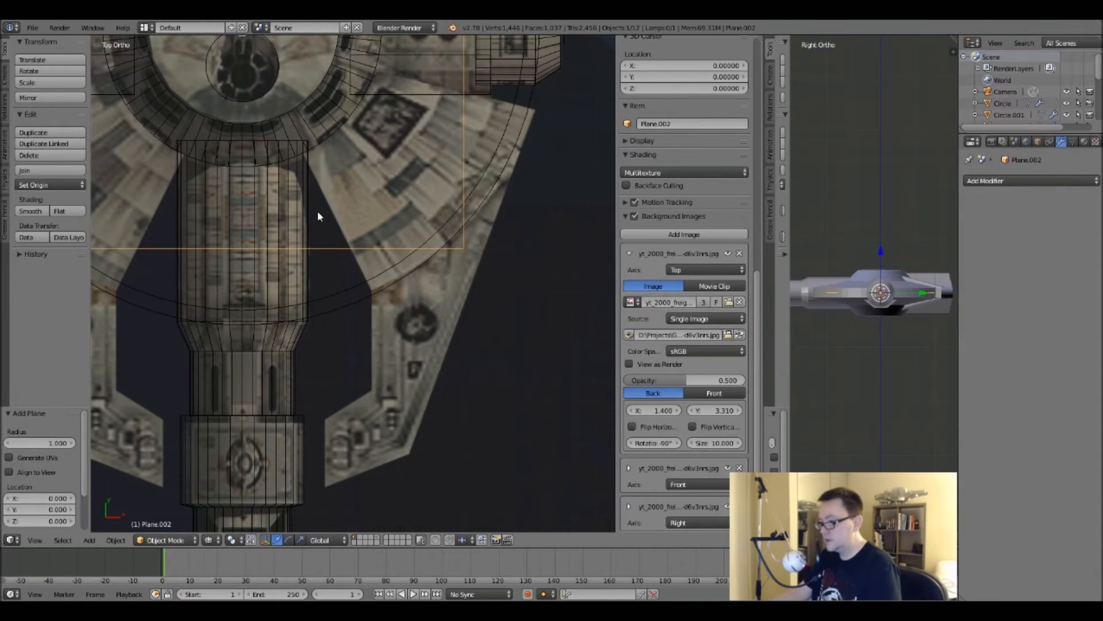
# Move the plane about 0.81 along X and -1.26 along Y over the front mandible, and open its mesh for editing.
pyautogui.scroll(-1, 318, 216)
pyautogui.press('g')
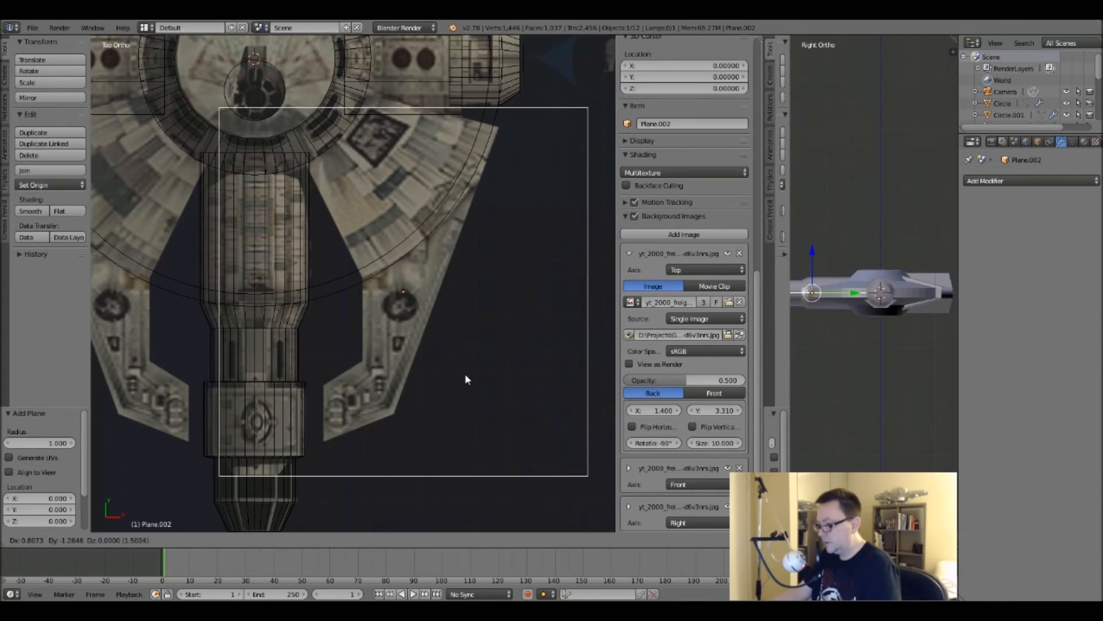
pyautogui.click(467, 379)
pyautogui.scroll(-1, 437, 371)
pyautogui.press('Tab')
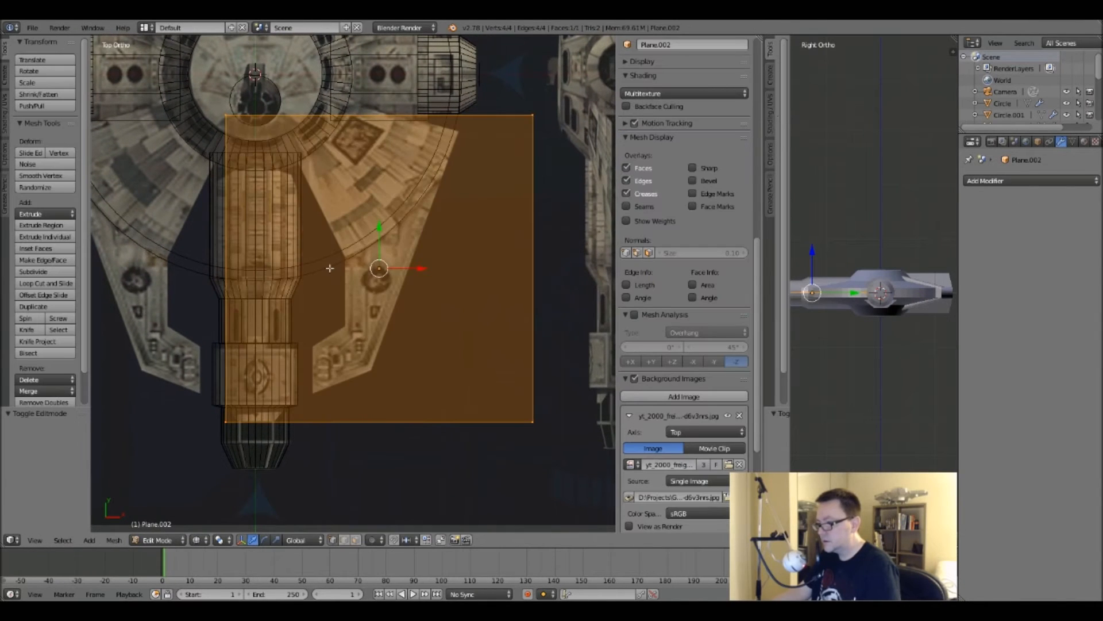
# Try to move only the plane's upper inner vertex 0.780 along X and -0.912 along Y to the mandible's inner edge.
pyautogui.rightClick(223, 121)
pyautogui.press('g')
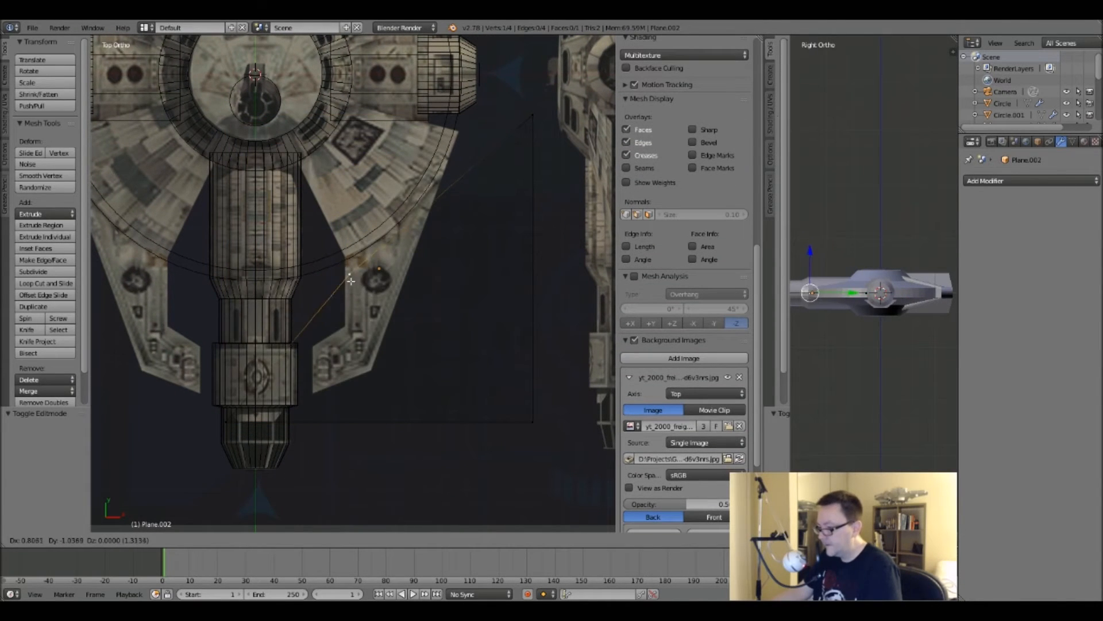
pyautogui.click(347, 268)
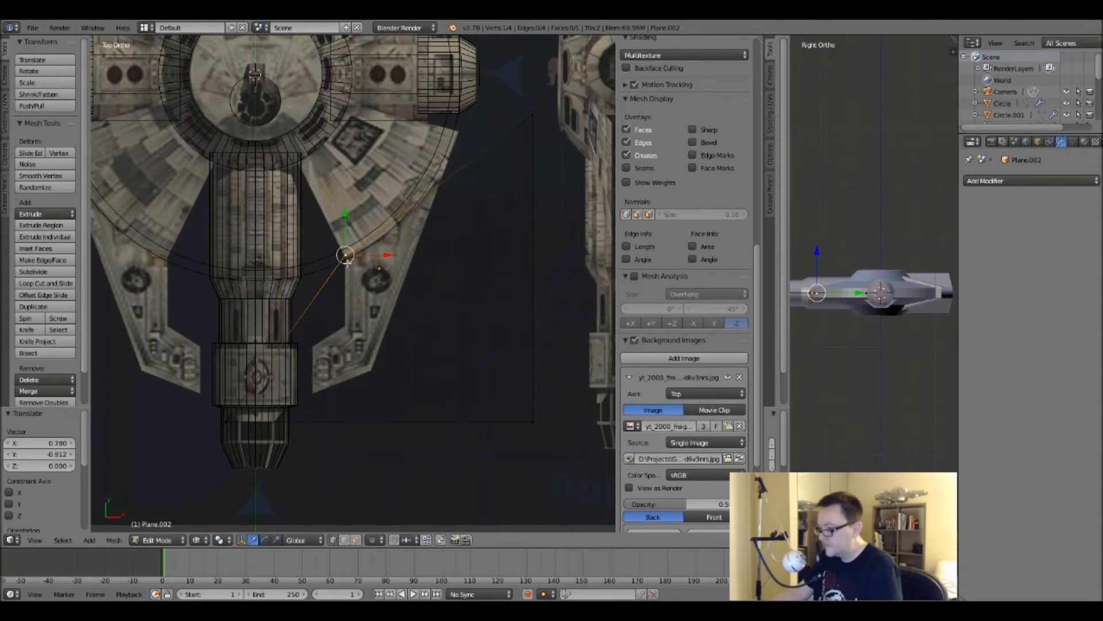
pyautogui.scroll(3, 346, 270)
pyautogui.keyDown('shift'); pyautogui.moveTo(346, 272); pyautogui.dragTo(322, 195, button='middle'); pyautogui.keyUp('shift')
pyautogui.hotkey('ctrl', 'z')
# Move both inner vertices of the plane 0.777 along X to line up with the mandible's inner edge.
pyautogui.scroll(-6, 344, 241)
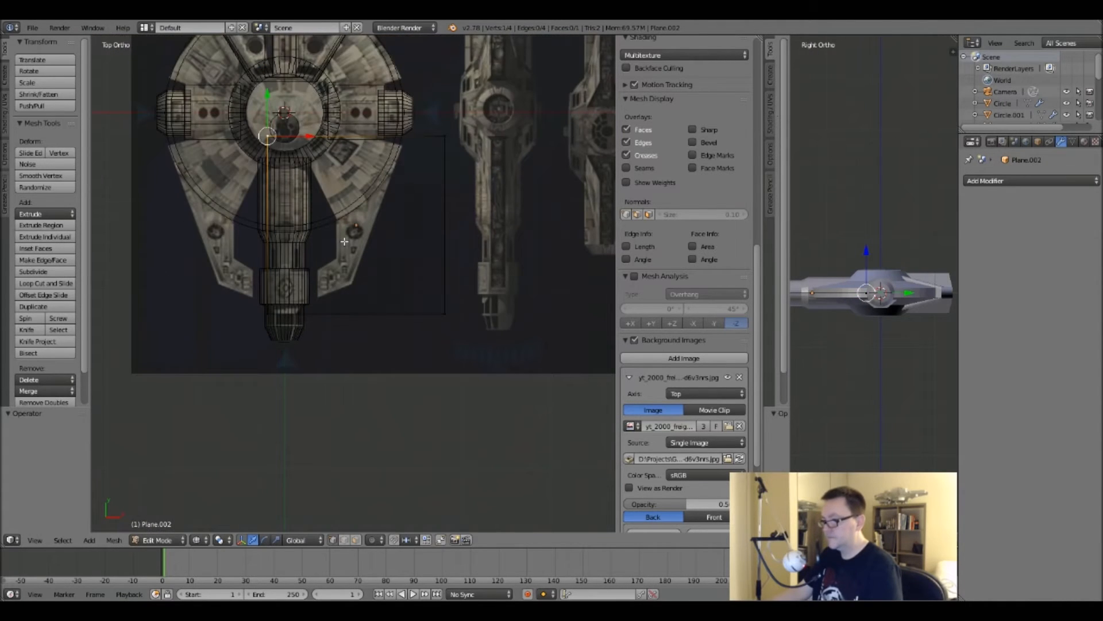
pyautogui.keyDown('shift'); pyautogui.rightClick(270, 316); pyautogui.keyUp('shift')
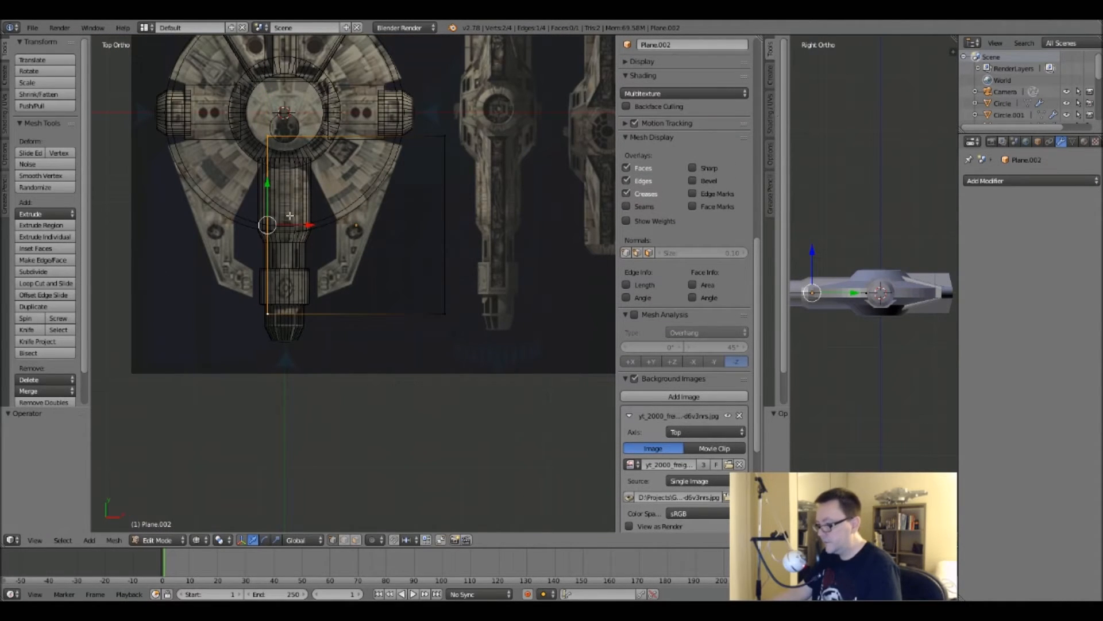
pyautogui.press('g')
pyautogui.press('x')
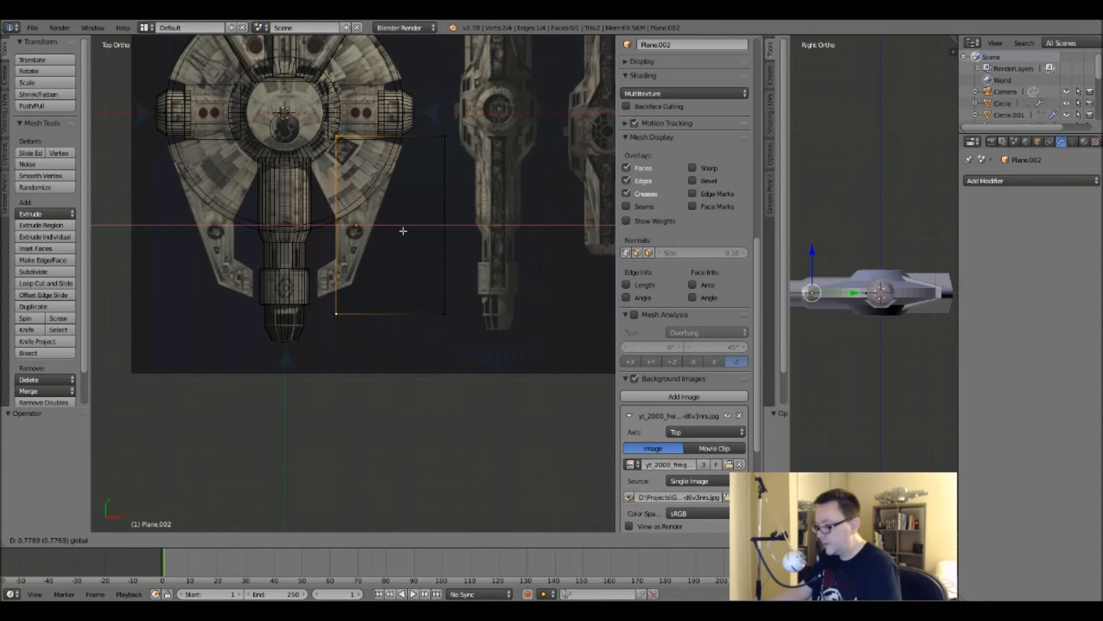
pyautogui.click(403, 230)
pyautogui.scroll(5, 318, 246)
pyautogui.keyDown('shift'); pyautogui.moveTo(387, 298); pyautogui.dragTo(281, 352, button='middle'); pyautogui.keyUp('shift')
pyautogui.scroll(-2, 288, 372)
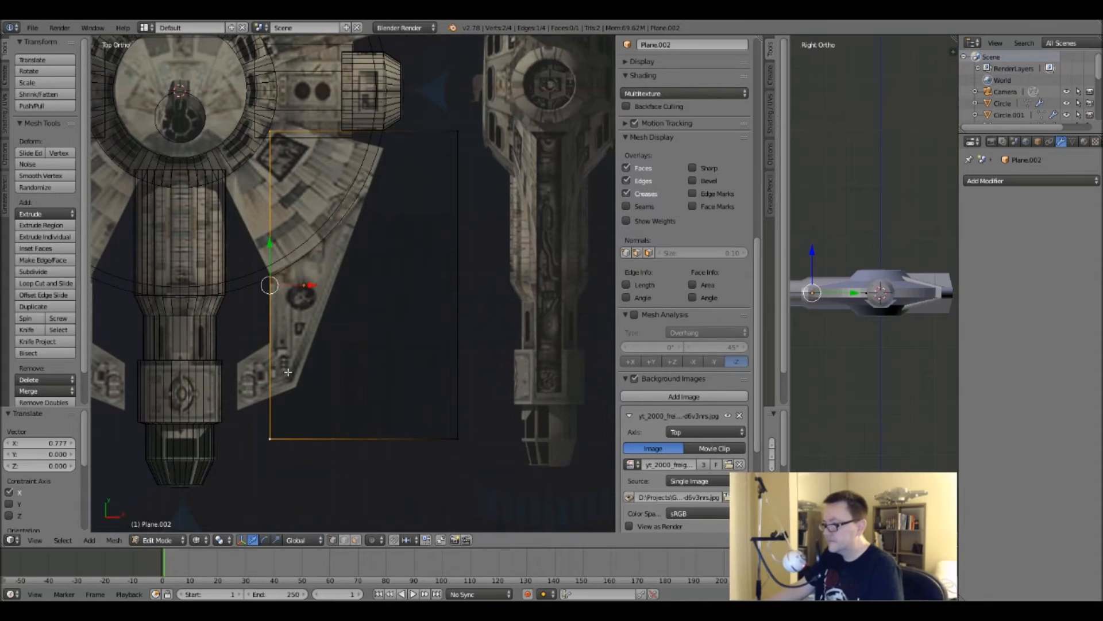
# Move both outer vertices of the plane -0.579 along X, near the mandible's outer corner.
pyautogui.rightClick(458, 131)
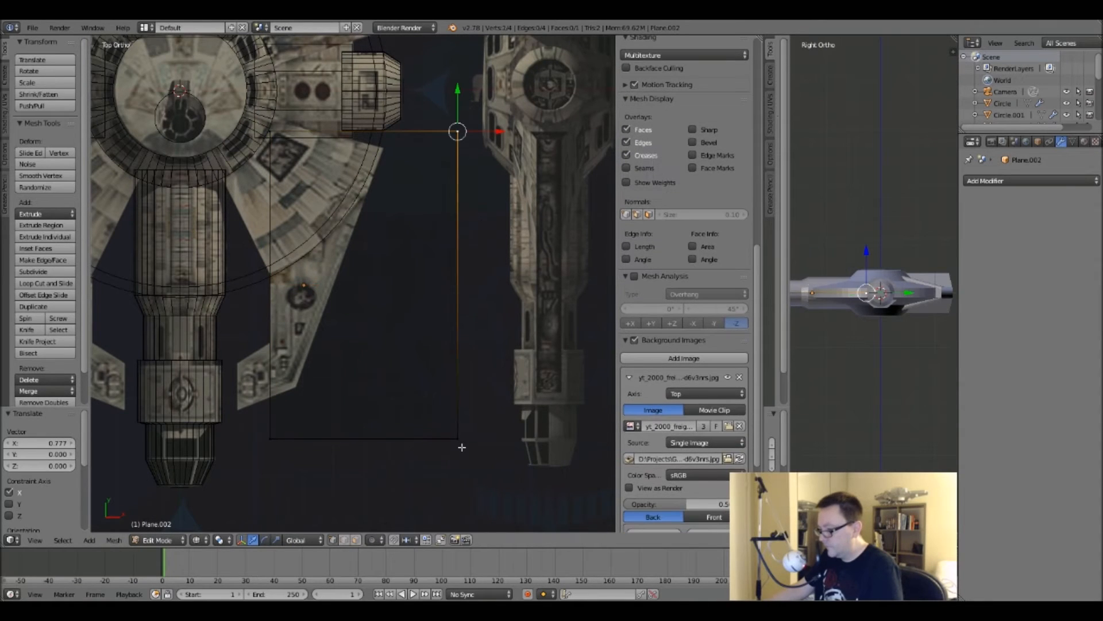
pyautogui.keyDown('shift'); pyautogui.rightClick(459, 441); pyautogui.keyUp('shift')
pyautogui.press('g')
pyautogui.press('x')
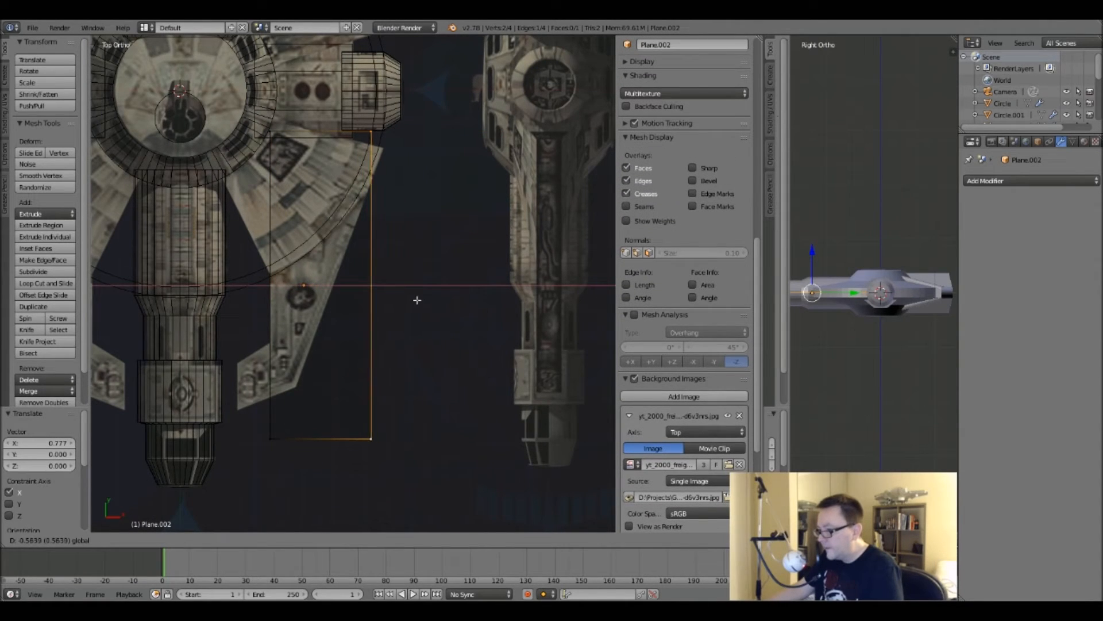
pyautogui.click(416, 299)
# Move the plane's upper edge -0.341 along Y, down over the mandible in the top reference.
pyautogui.rightClick(365, 132)
pyautogui.press('g')
pyautogui.press('y')
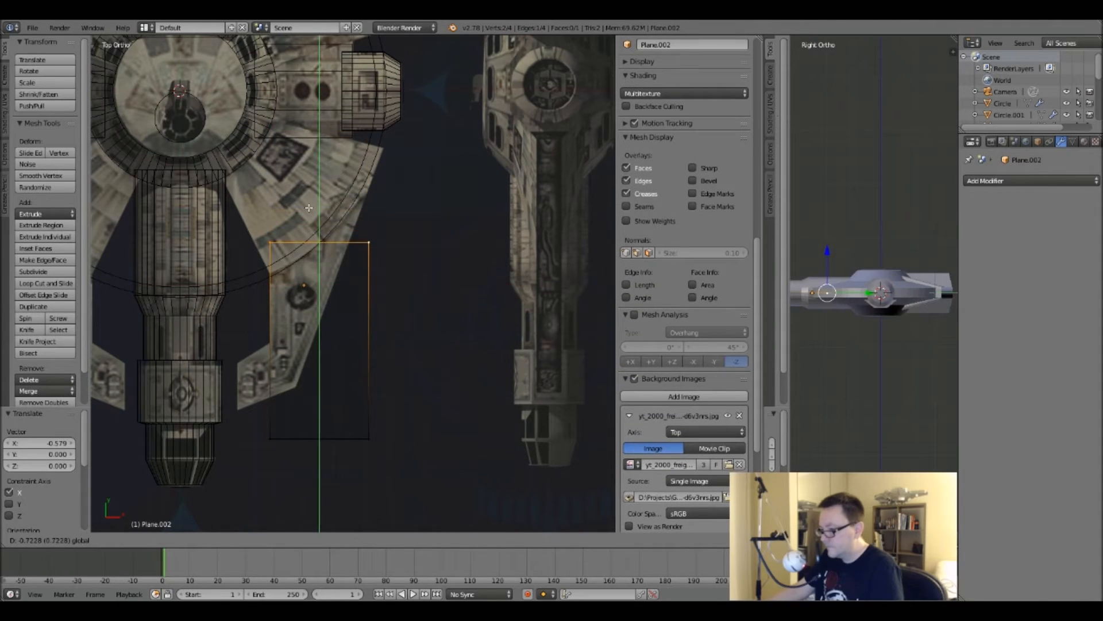
pyautogui.click(314, 149)
# Move the plane's upper inner vertex -0.515 and its upper outer vertex 0.250 along Y to follow the mandible's slant.
pyautogui.rightClick(261, 185)
pyautogui.press('g')
pyautogui.press('y')
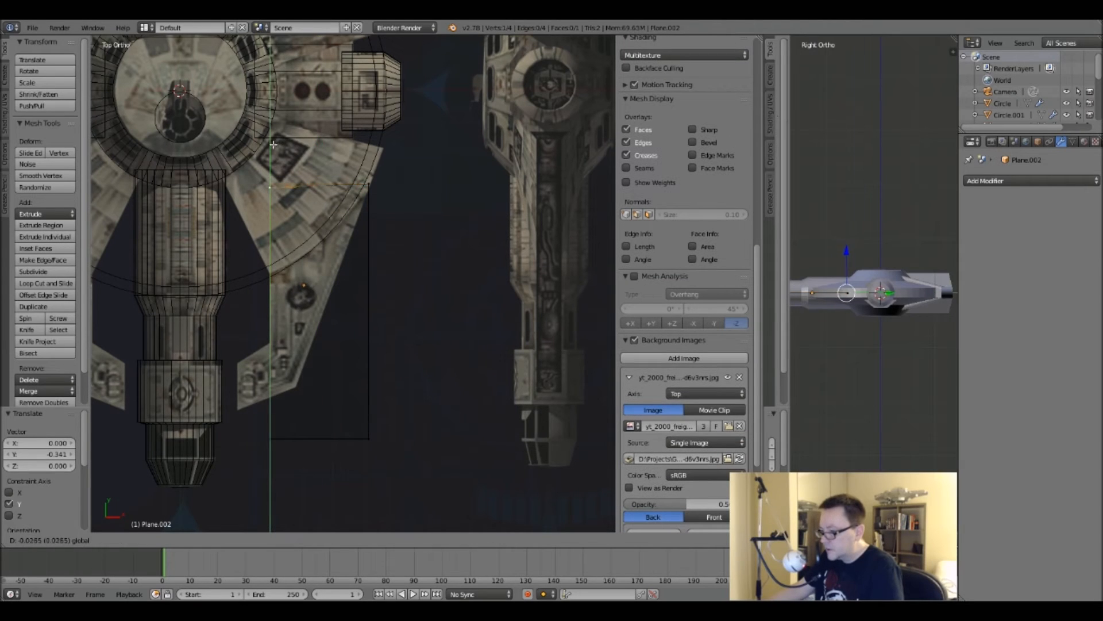
pyautogui.click(278, 219)
pyautogui.rightClick(371, 180)
pyautogui.press('g')
pyautogui.press('y')
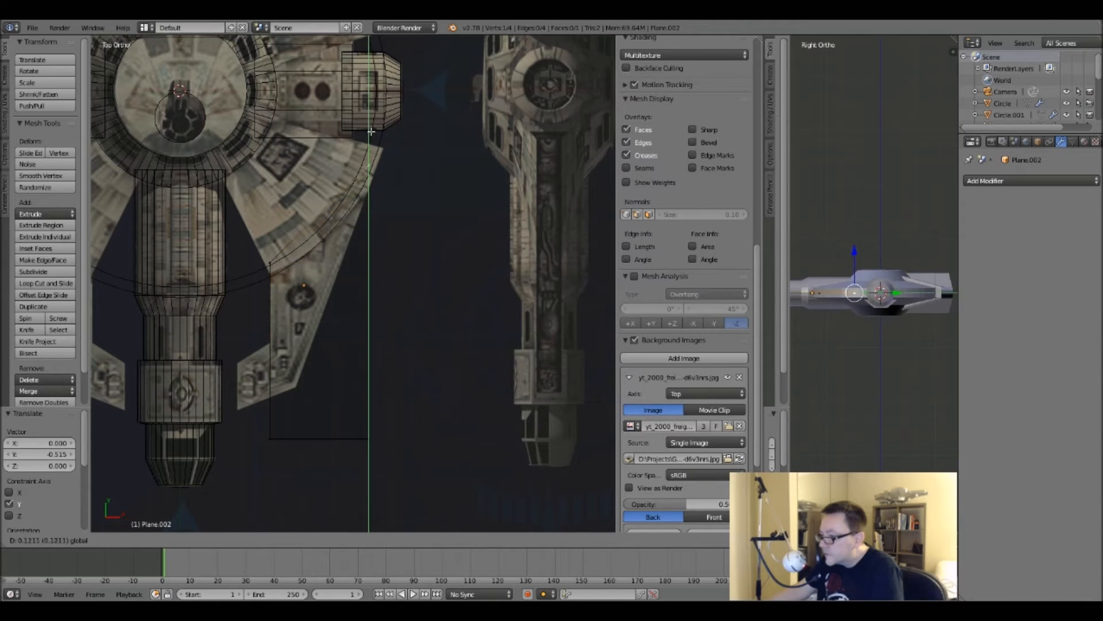
pyautogui.click(372, 111)
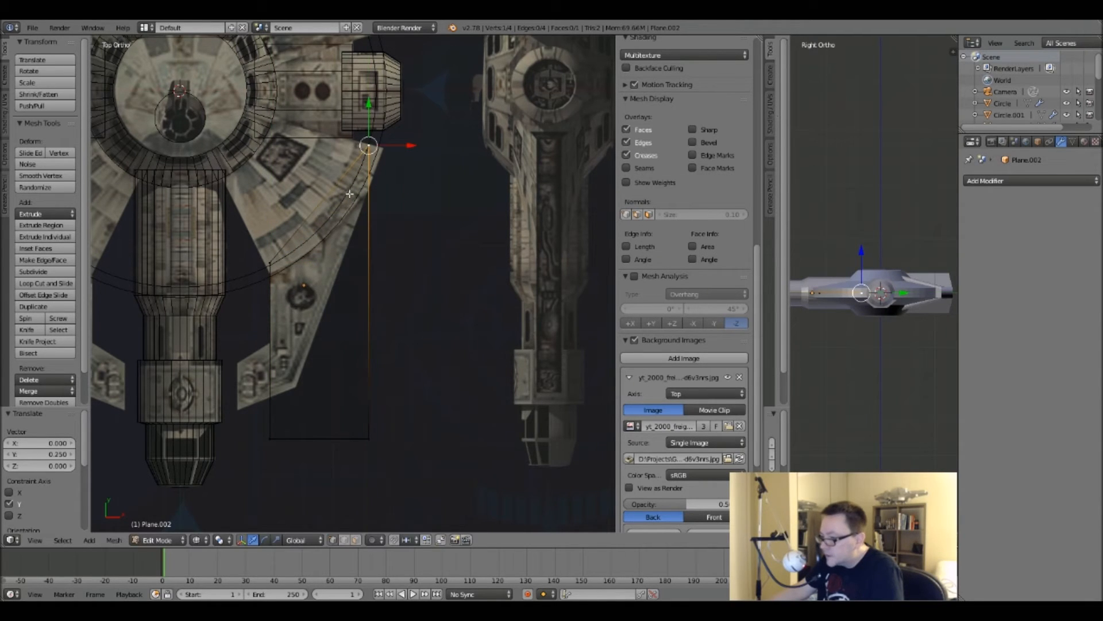
# Select both lower vertices of the plane in the top reference, below the mandible tip.
pyautogui.scroll(2, 289, 300)
pyautogui.keyDown('shift'); pyautogui.moveTo(326, 418); pyautogui.dragTo(352, 321, button='middle'); pyautogui.keyUp('shift')
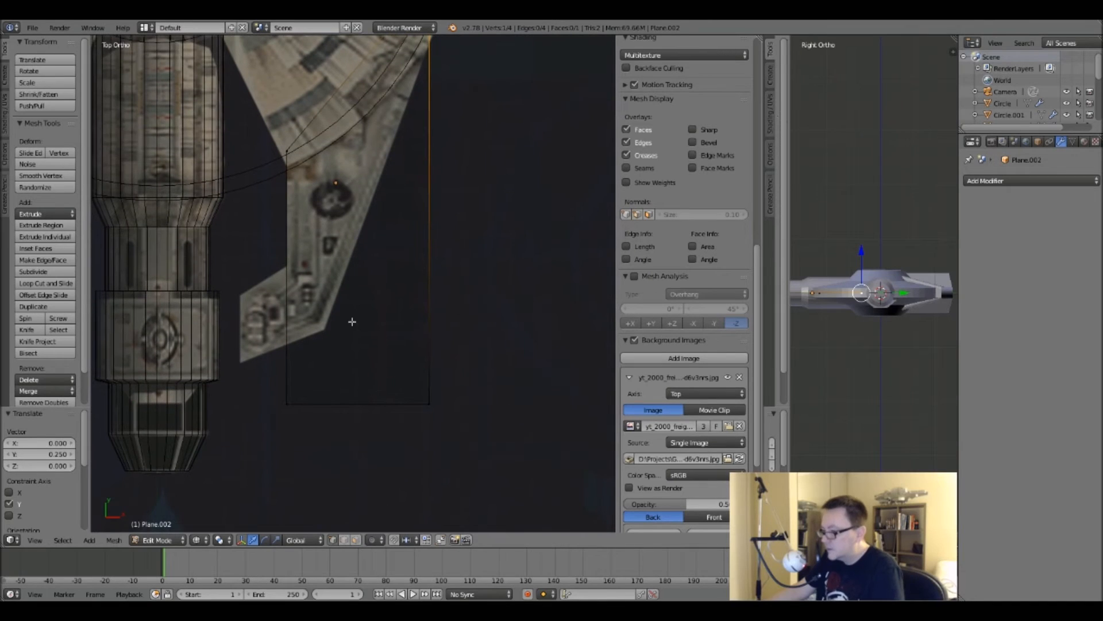
pyautogui.rightClick(288, 404)
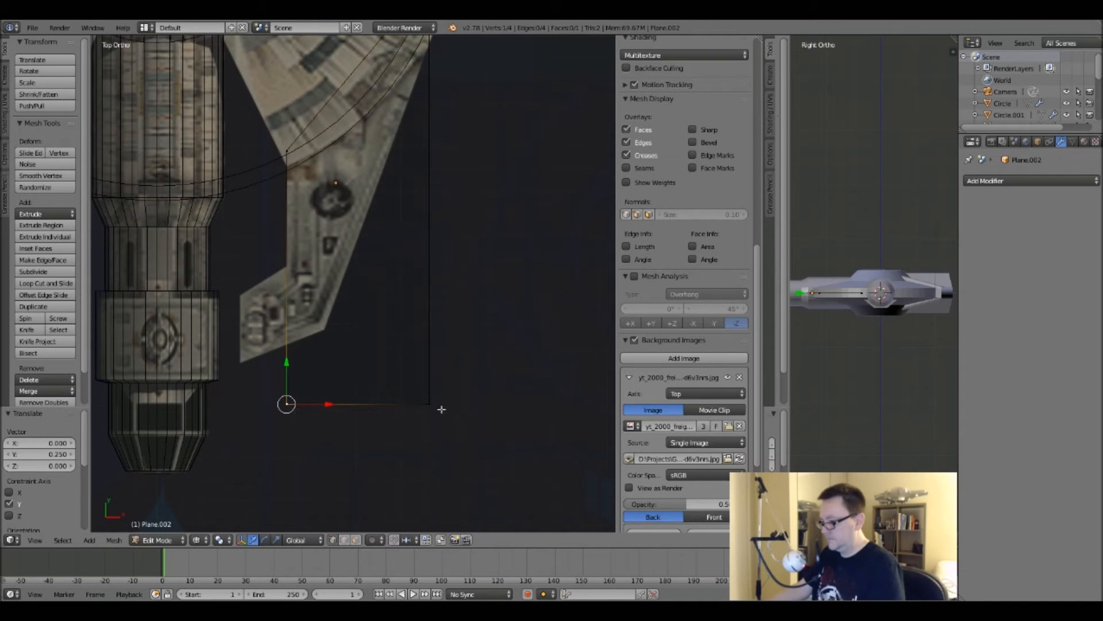
pyautogui.keyDown('shift'); pyautogui.rightClick(441, 408); pyautogui.keyUp('shift')
pyautogui.moveTo(358, 362); pyautogui.dragTo(355, 293)
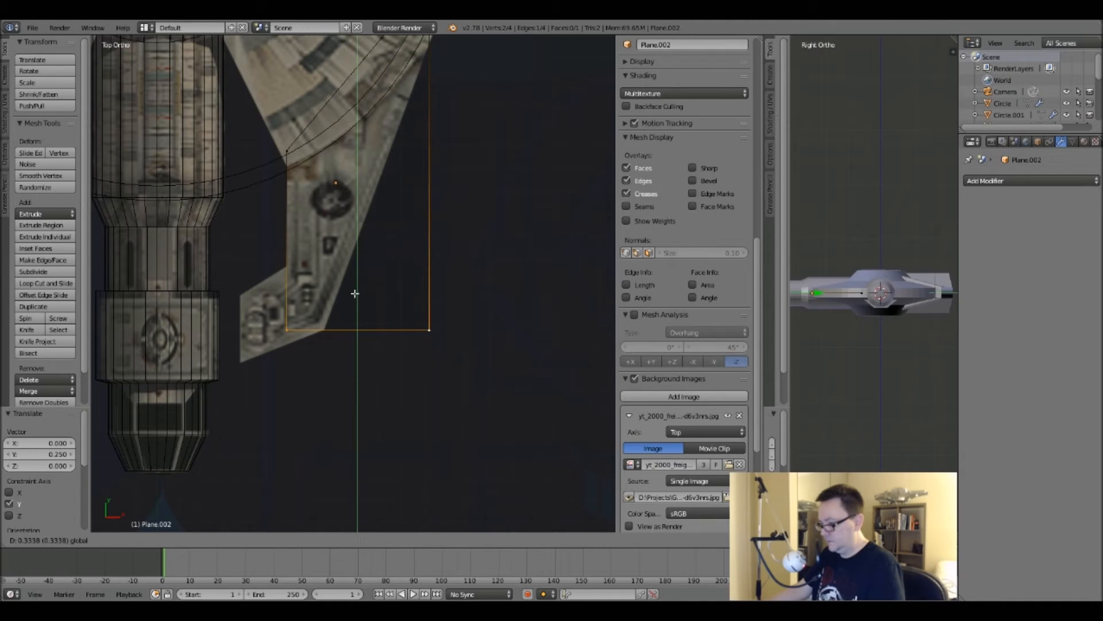
pyautogui.click(355, 293)
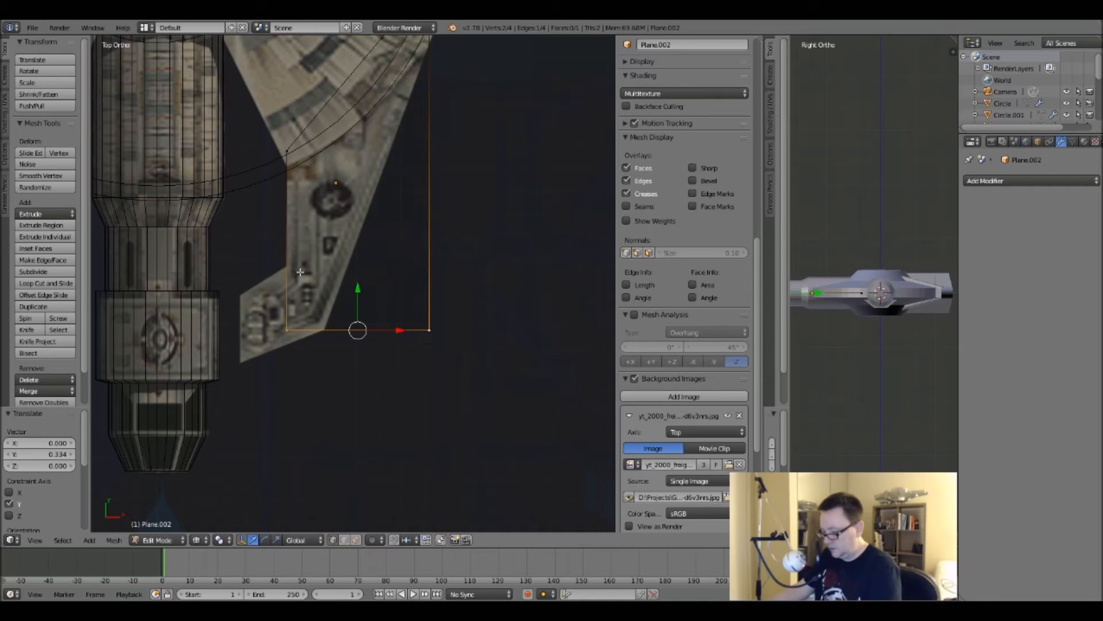
pyautogui.hotkey('ctrl', 'r')
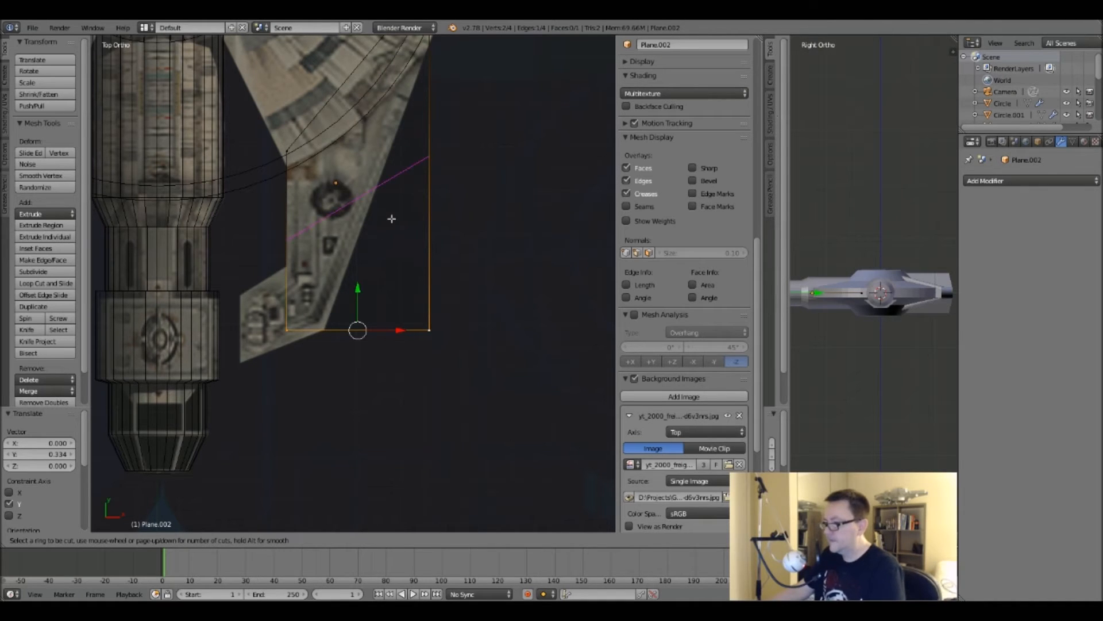
pyautogui.press('Escape')
pyautogui.hotkey('ctrl', 'z')
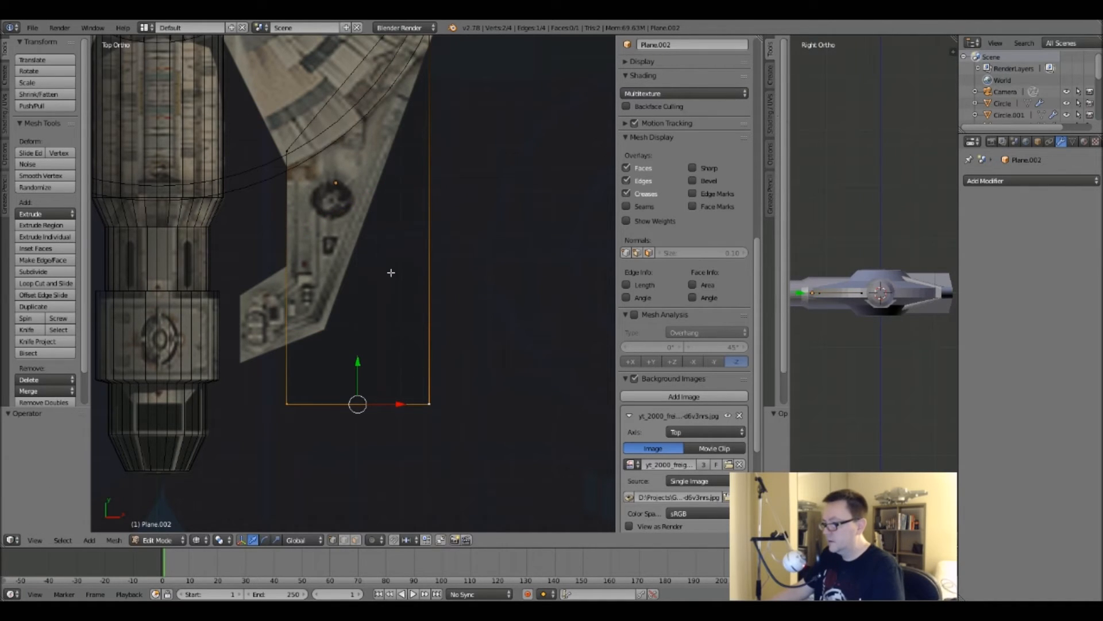
# Move the plane's lower edge 0.336 along Y, level with the mandible's lower outer corner.
pyautogui.press('g')
pyautogui.press('y')
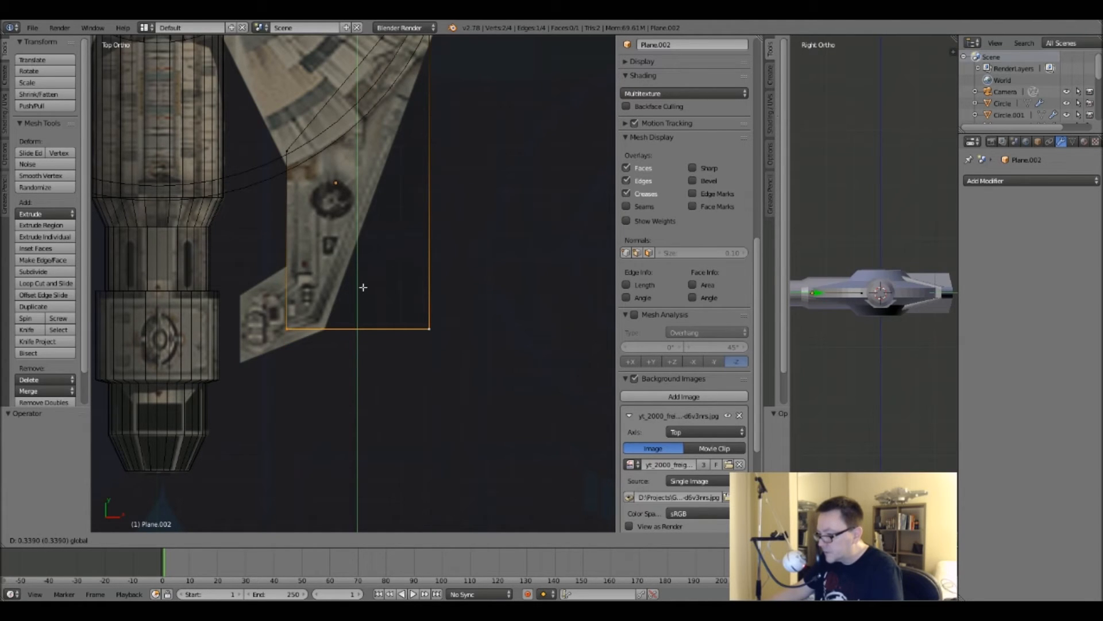
pyautogui.click(362, 287)
# Add a loop cut across the plane, flatten it with a Y scale of 0 and shift it -0.131 along Y to the mandible's inner bend.
pyautogui.hotkey('ctrl', 'r')
pyautogui.click(328, 255)
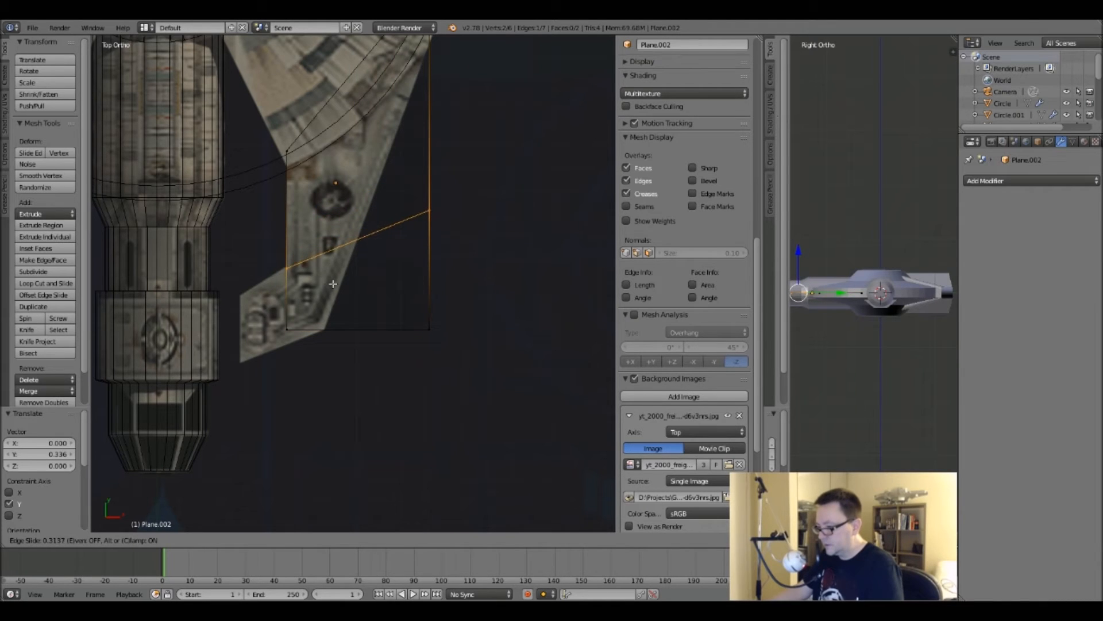
pyautogui.click(333, 282)
pyautogui.press('s')
pyautogui.press('y')
pyautogui.press('0')
pyautogui.press('Return')
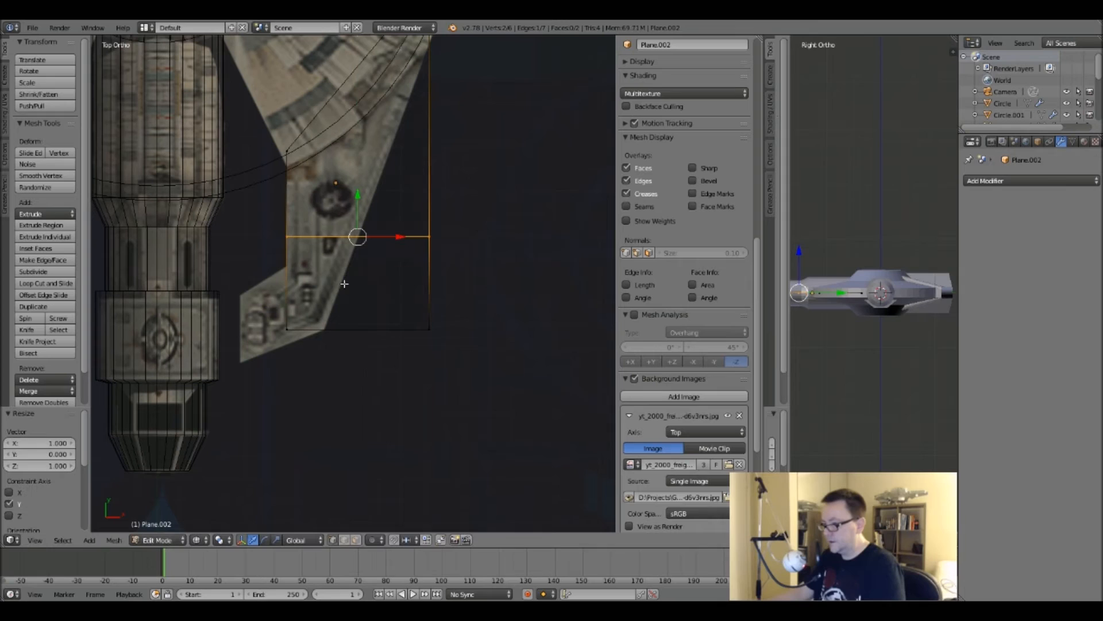
pyautogui.moveTo(362, 189); pyautogui.dragTo(358, 224)
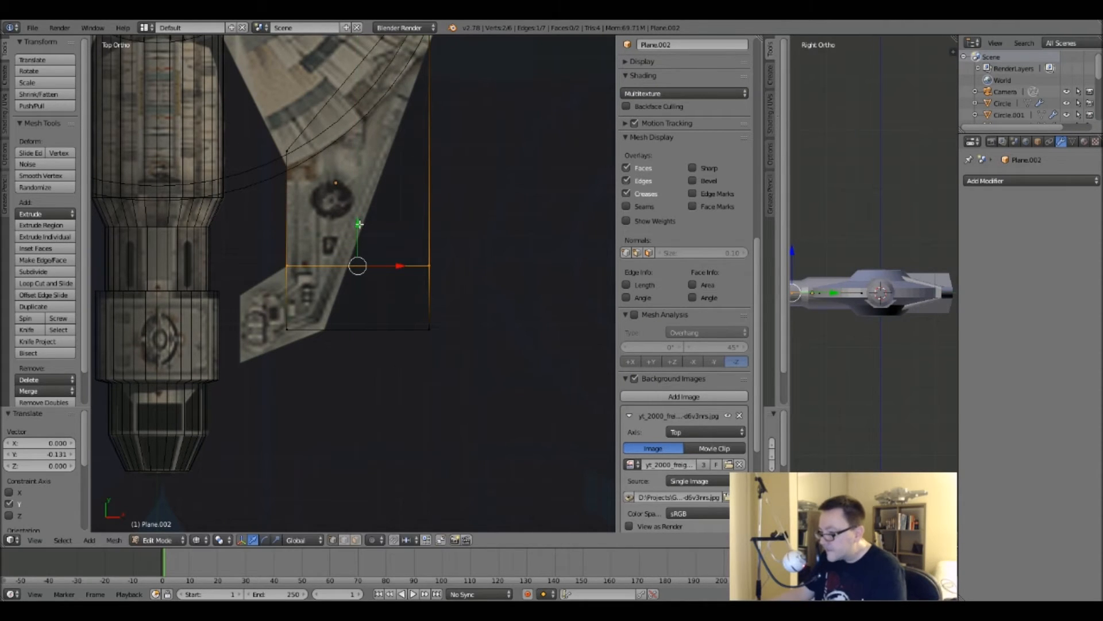
# Move the two outer vertices at the loop cut and lower edge -0.342 along X to the mandible's outer edge.
pyautogui.rightClick(426, 274)
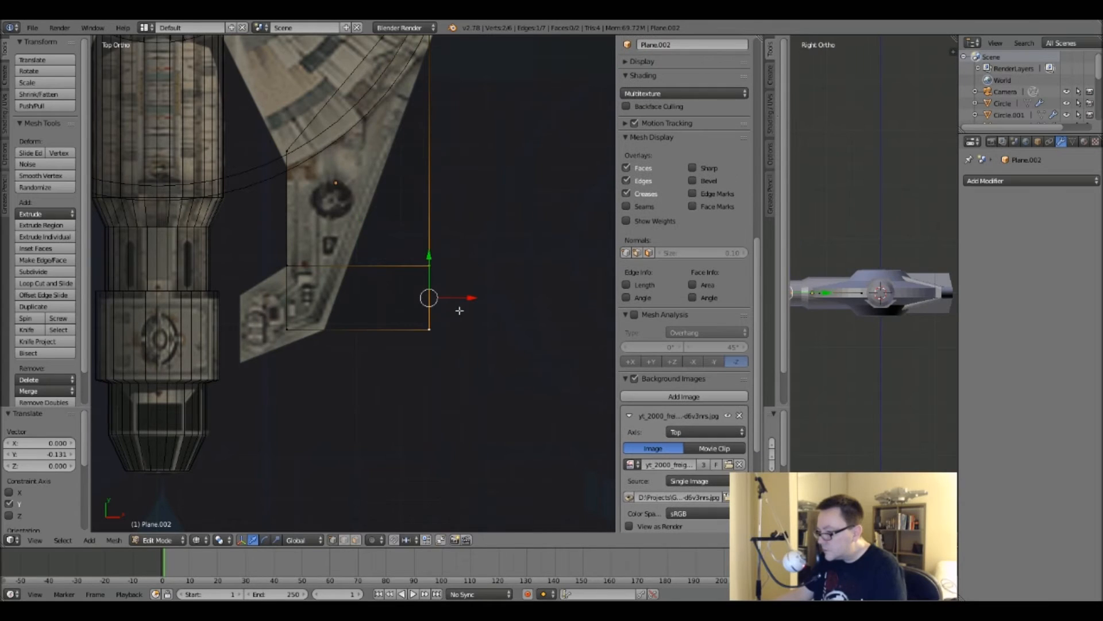
pyautogui.press('g')
pyautogui.press('x')
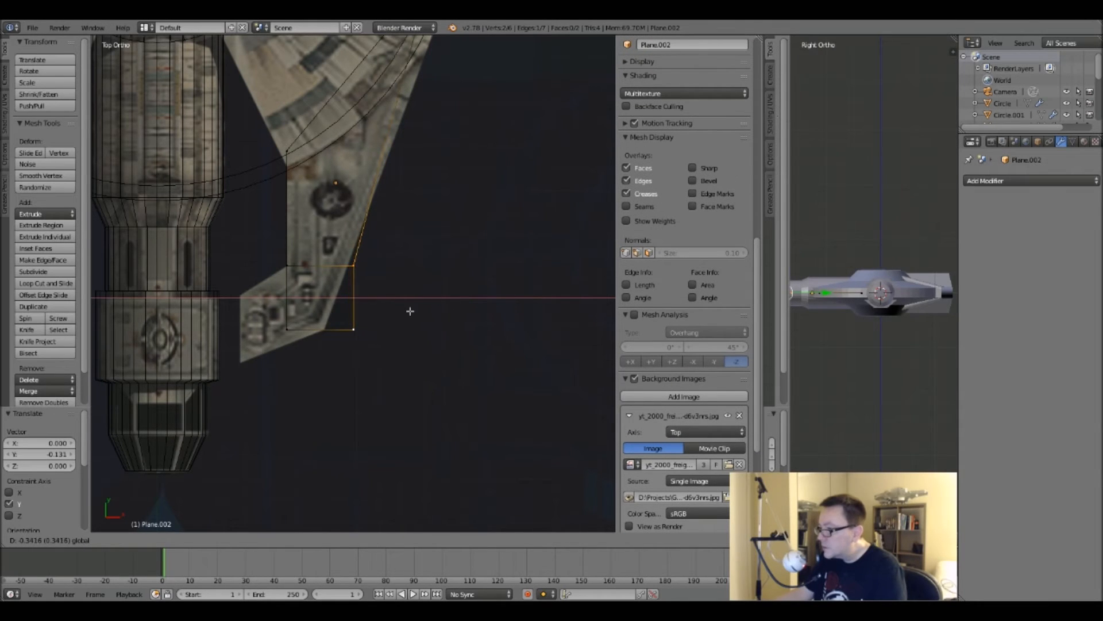
pyautogui.click(409, 311)
# Move the plane's upper outer vertex 0.016 along X and -0.218 along Y onto the mandible's slanted outer edge.
pyautogui.keyDown('shift'); pyautogui.moveTo(414, 191); pyautogui.dragTo(383, 344, button='middle'); pyautogui.keyUp('shift')
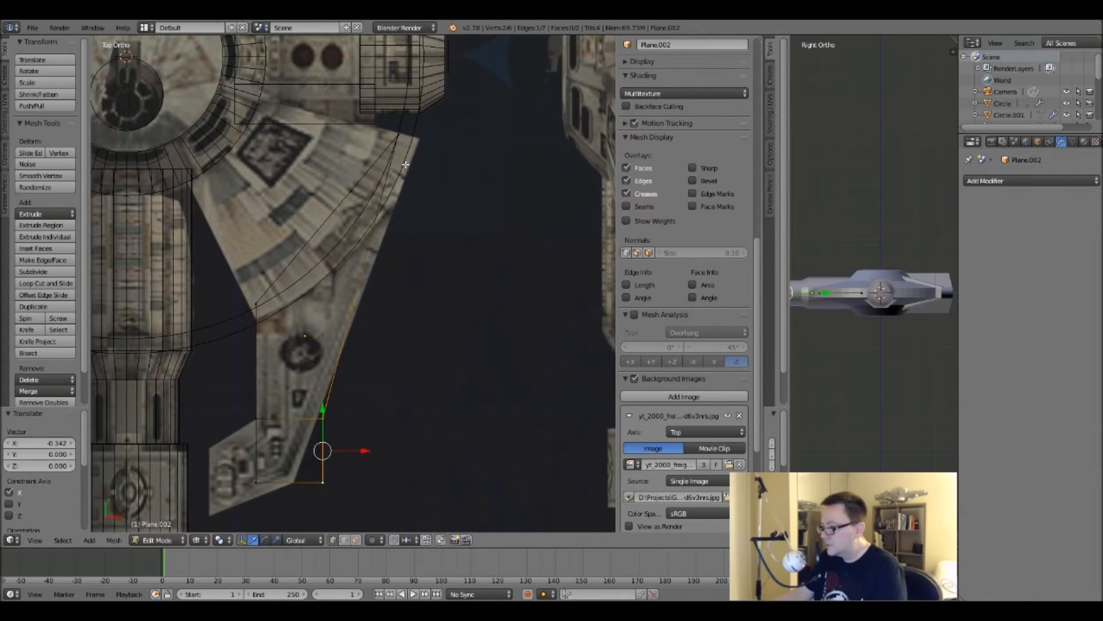
pyautogui.rightClick(397, 146)
pyautogui.press('g')
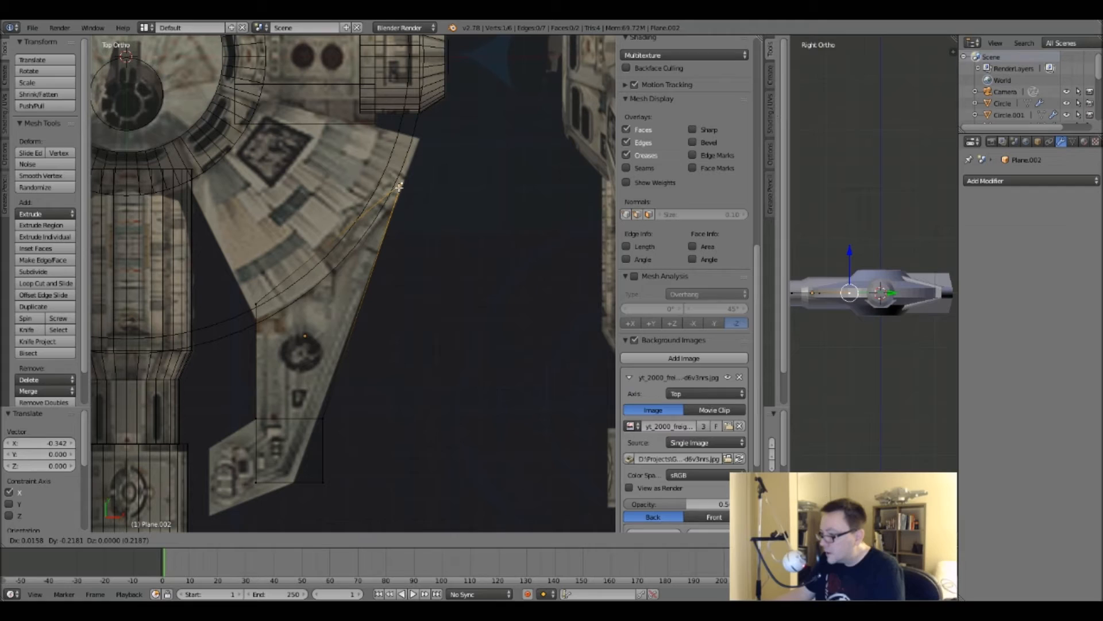
pyautogui.click(399, 187)
# Shift the two outer vertices at the loop cut and lower edge -0.023 along X to match the slanted outline.
pyautogui.keyDown('shift'); pyautogui.moveTo(401, 170); pyautogui.dragTo(443, 150, button='middle'); pyautogui.keyUp('shift')
pyautogui.rightClick(363, 345)
pyautogui.keyDown('shift'); pyautogui.rightClick(363, 410); pyautogui.keyUp('shift')
pyautogui.keyDown('shift'); pyautogui.moveTo(364, 419); pyautogui.dragTo(434, 353, button='middle'); pyautogui.keyUp('shift')
pyautogui.scroll(3, 415, 339)
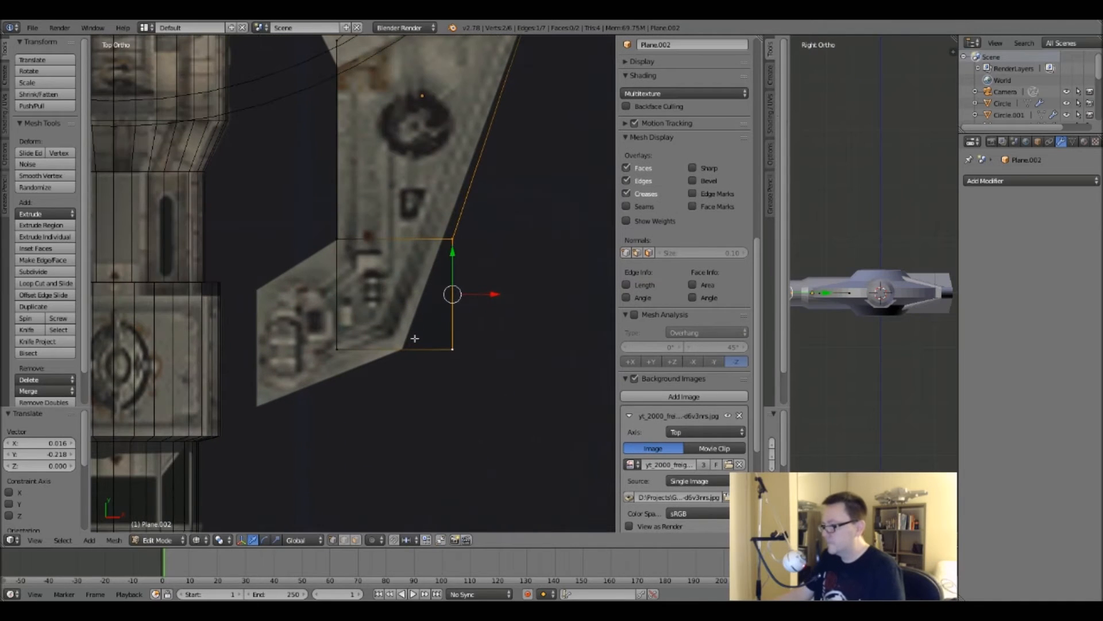
pyautogui.moveTo(488, 295); pyautogui.dragTo(469, 301)
# Move the plane's lower outer vertex about -0.11 along X onto the mandible's lower outer corner.
pyautogui.scroll(-5, 413, 274)
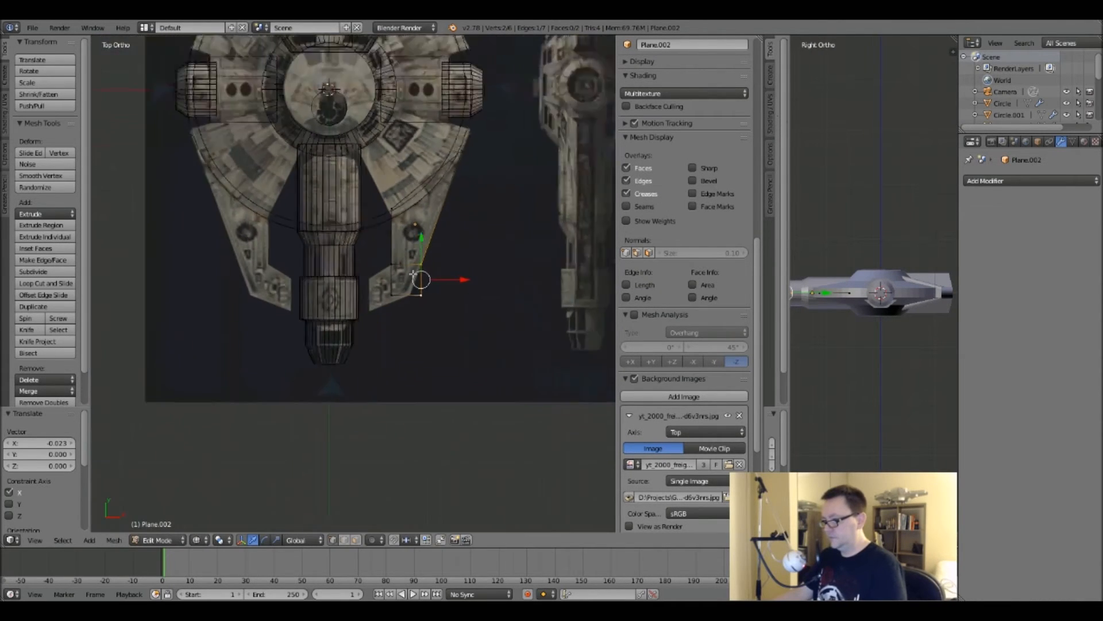
pyautogui.scroll(5, 401, 230)
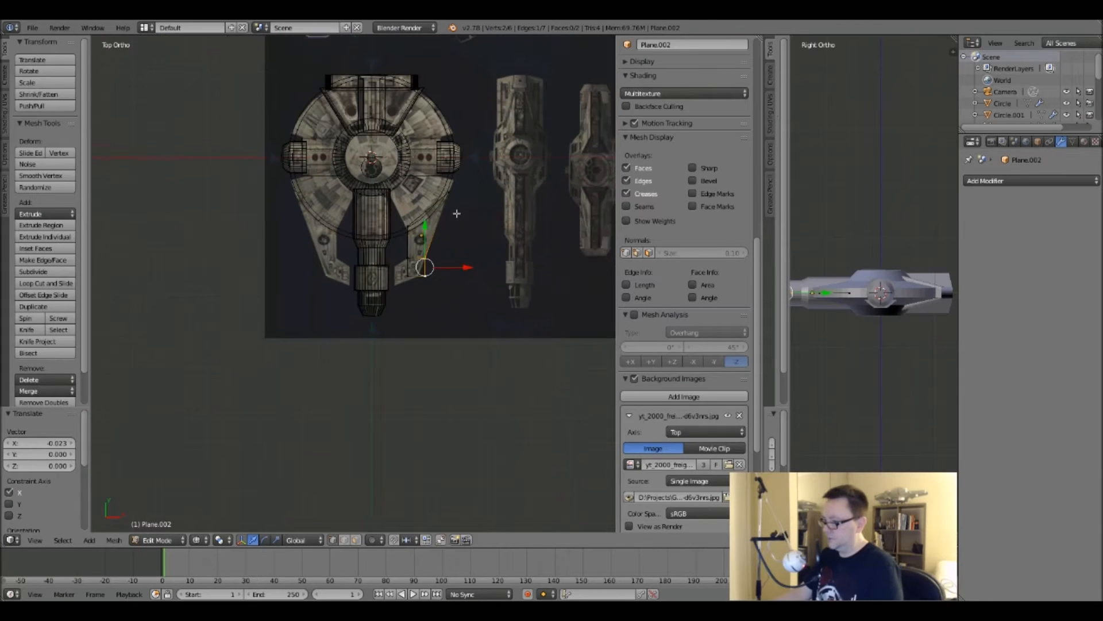
pyautogui.keyDown('shift'); pyautogui.moveTo(358, 385); pyautogui.dragTo(393, 339, button='middle'); pyautogui.keyUp('shift')
pyautogui.scroll(3, 378, 274)
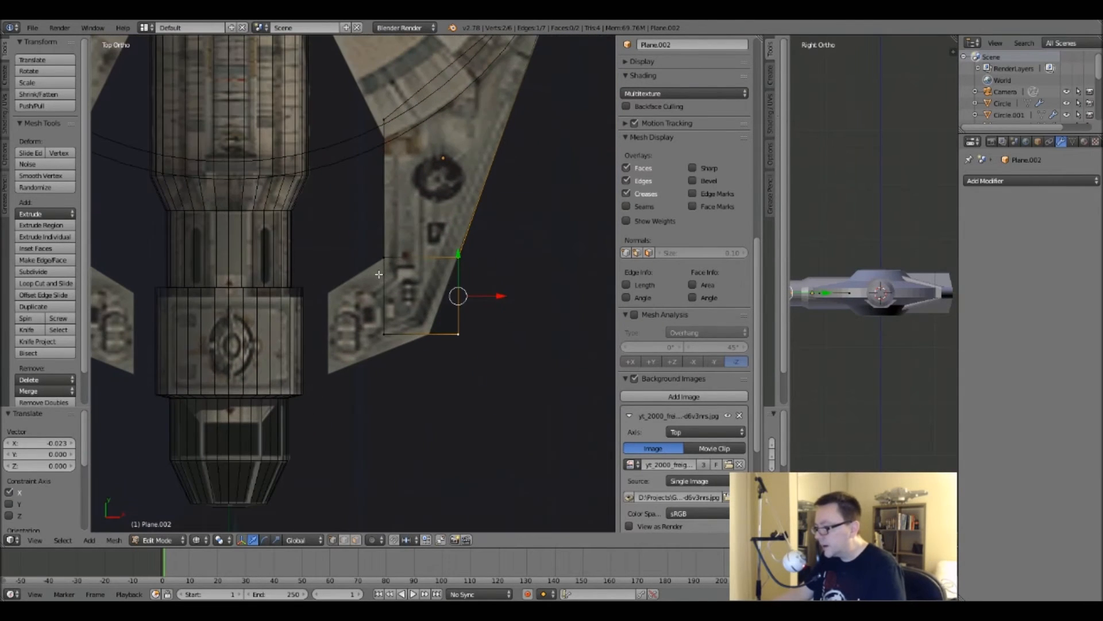
pyautogui.rightClick(458, 335)
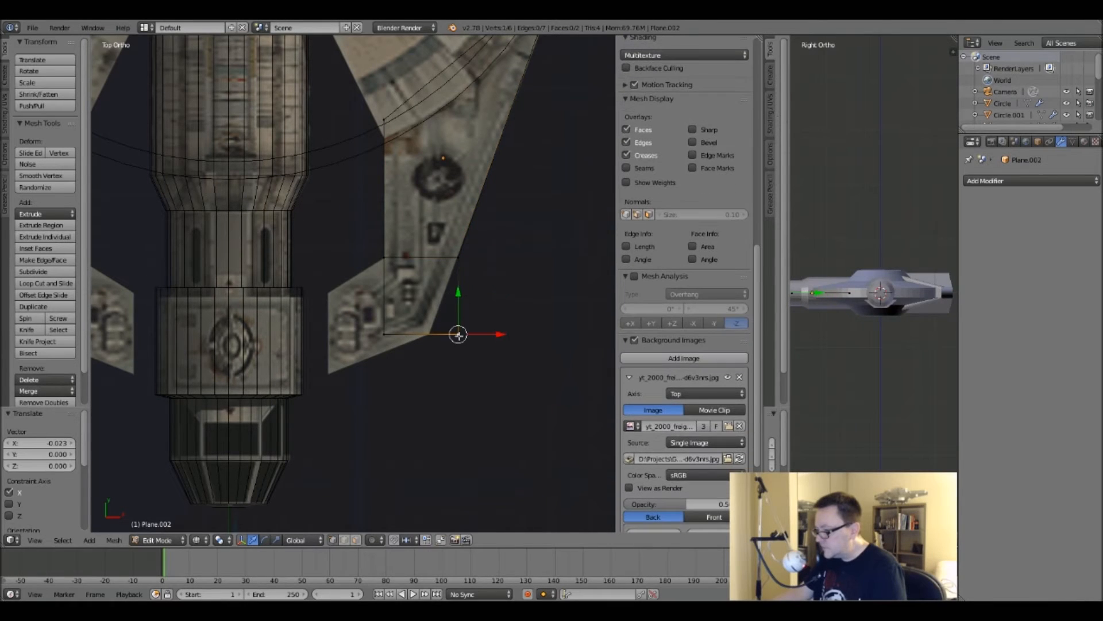
pyautogui.press('g')
pyautogui.press('x')
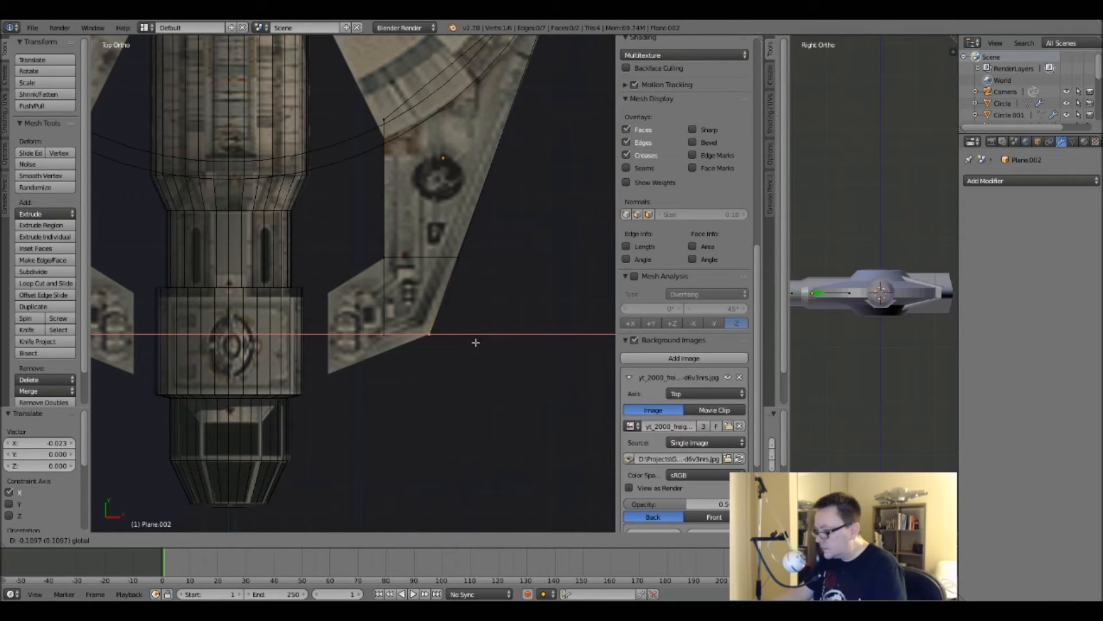
pyautogui.click(476, 336)
pyautogui.press('Tab')
pyautogui.press('Tab')
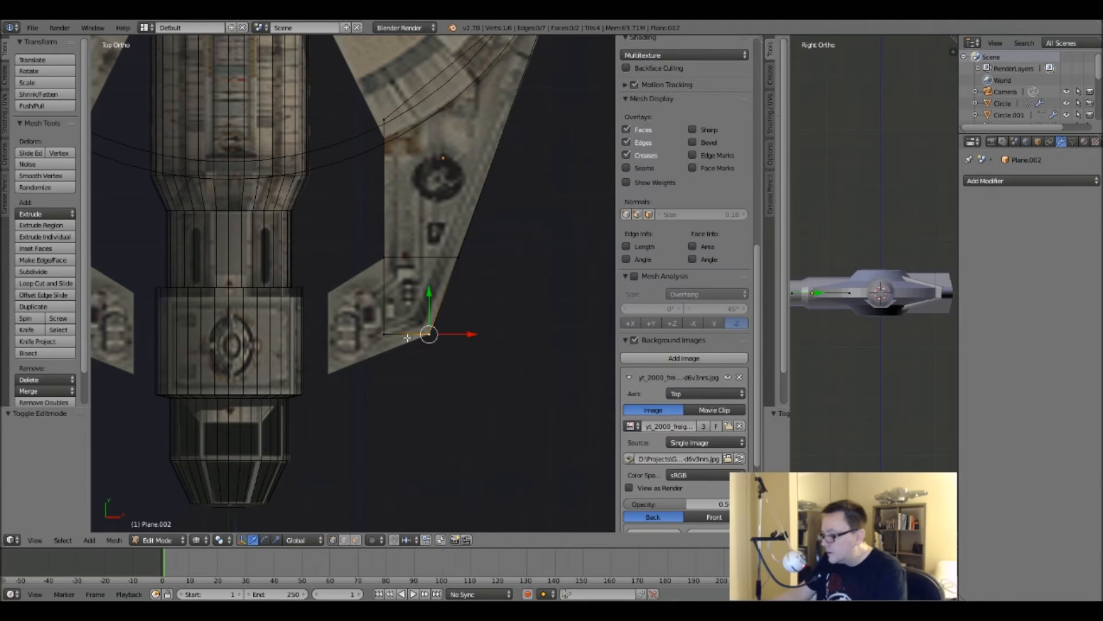
pyautogui.press('g')
pyautogui.press('x')
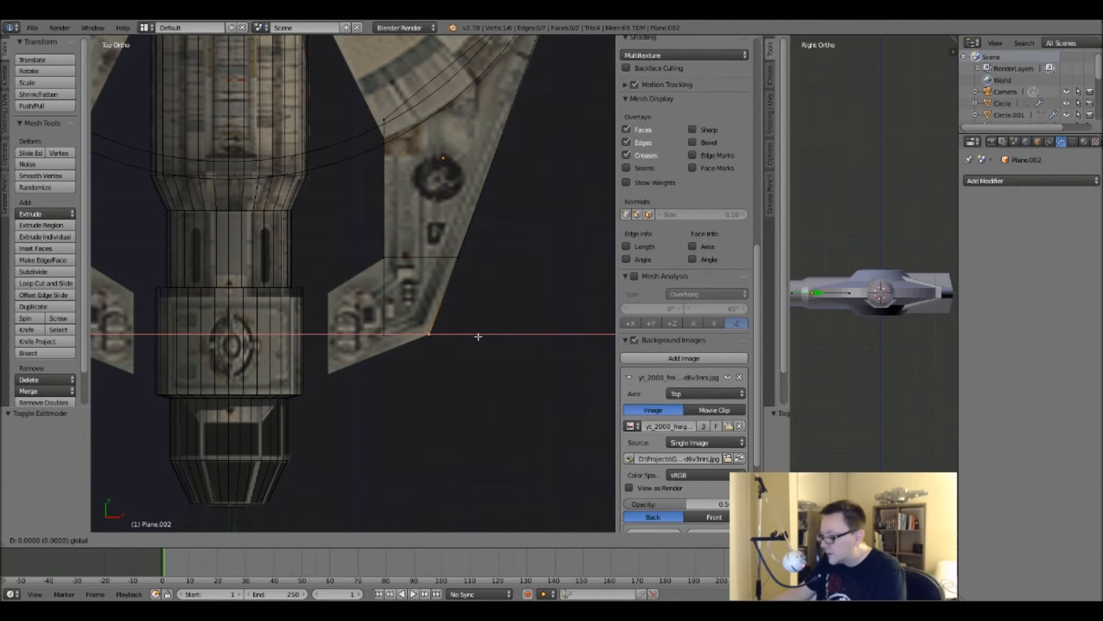
pyautogui.click(478, 336)
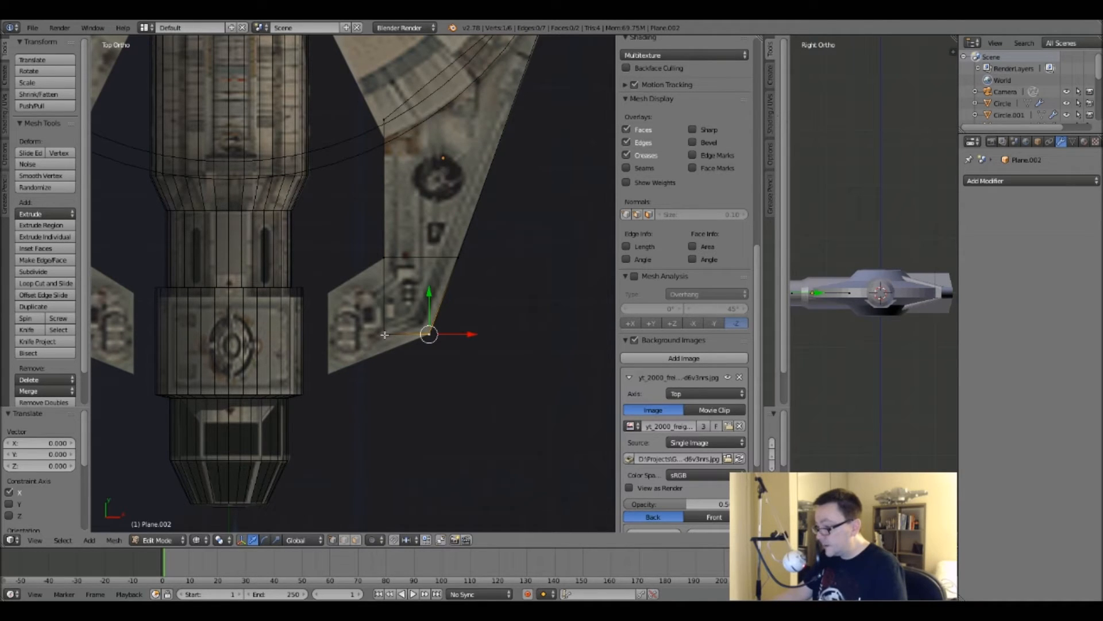
pyautogui.press('g')
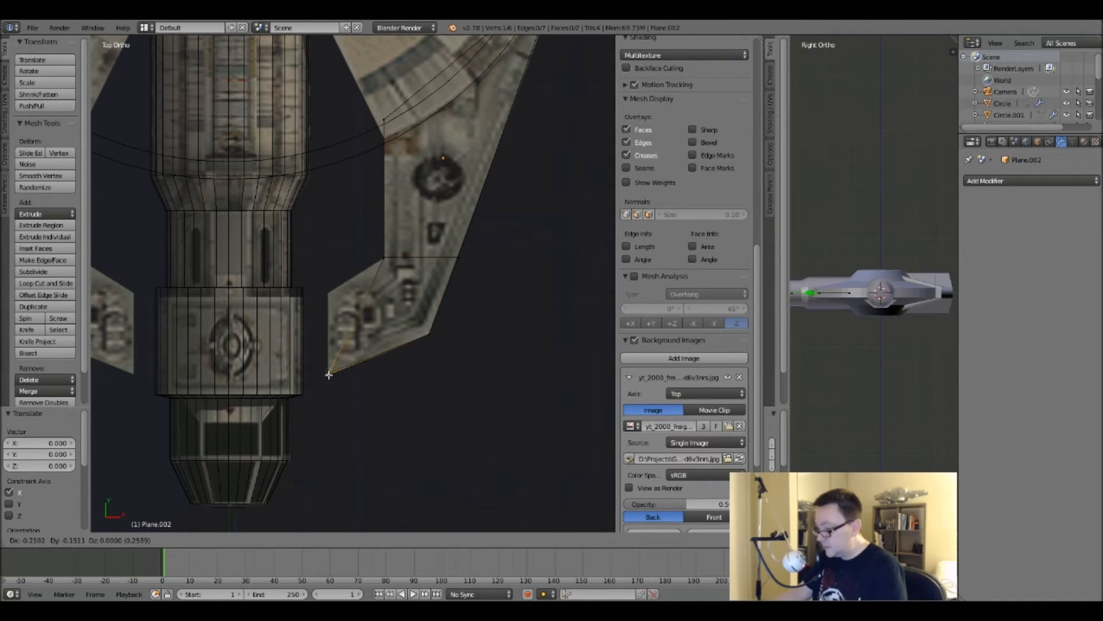
pyautogui.rightClick(339, 358)
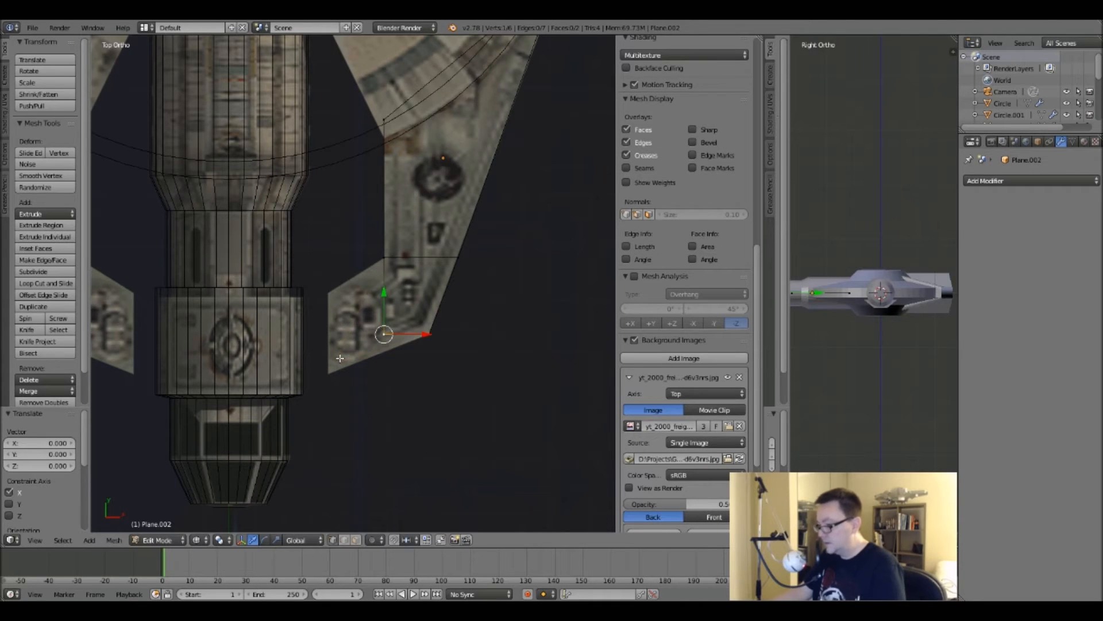
# Add a loop cut across the plane's lower section, between the inner bend and the lower edge.
pyautogui.hotkey('ctrl', 'r')
pyautogui.click(410, 292)
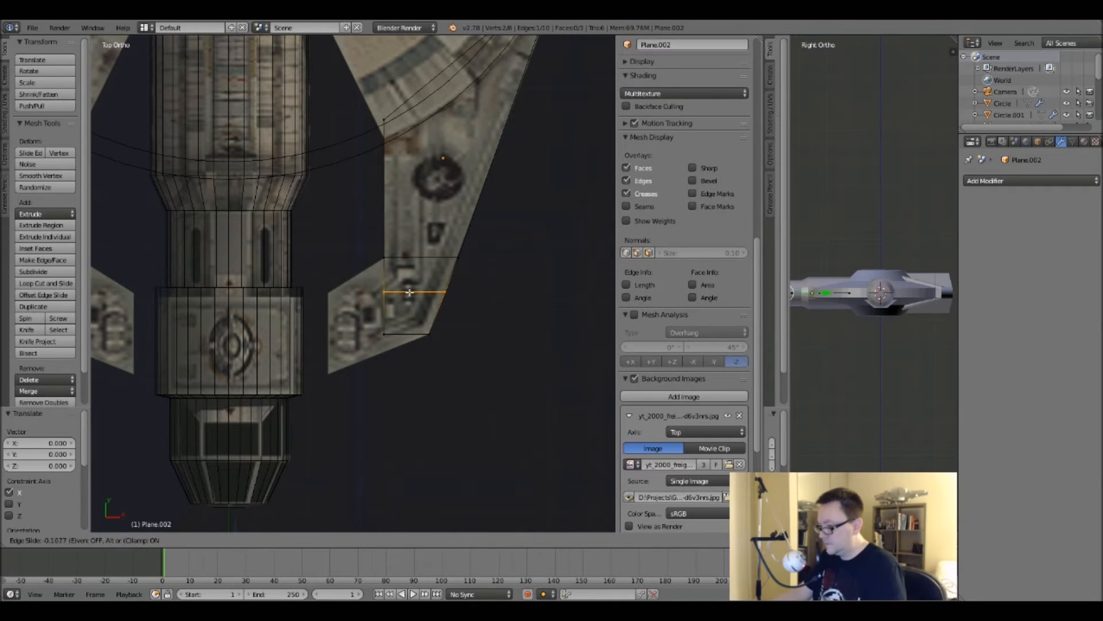
pyautogui.click(408, 288)
# Move the new cut's inner vertex -0.211 X, -0.024 Y and the lower inner vertex -0.210 X, -0.147 Y onto the mandible tip's corners.
pyautogui.rightClick(379, 288)
pyautogui.press('g')
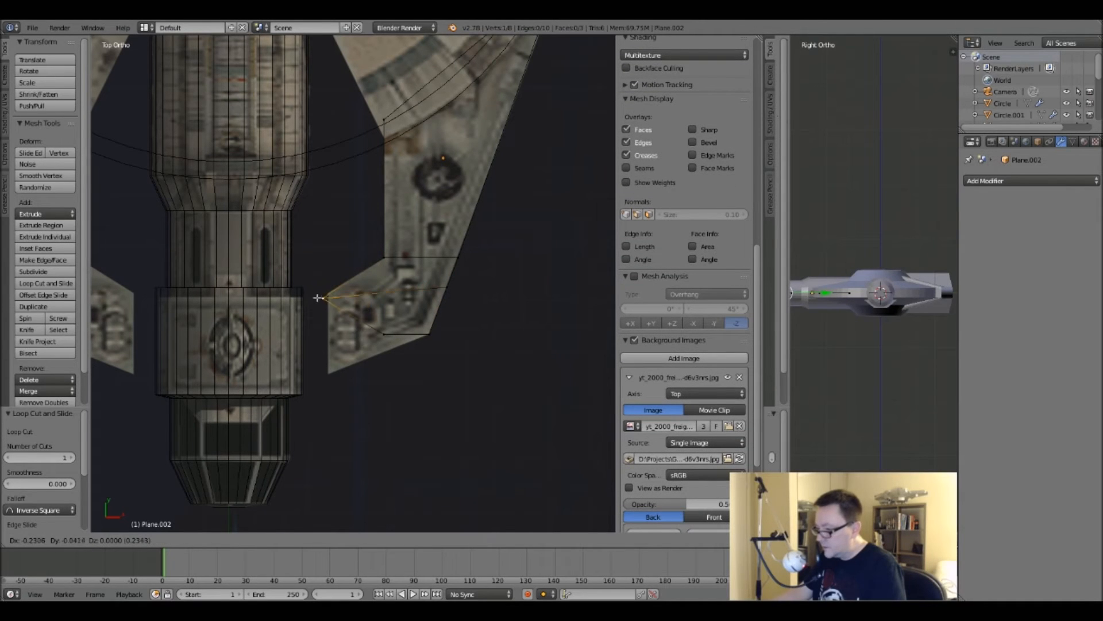
pyautogui.click(369, 254)
pyautogui.moveTo(383, 330); pyautogui.dragTo(324, 368, button='right')
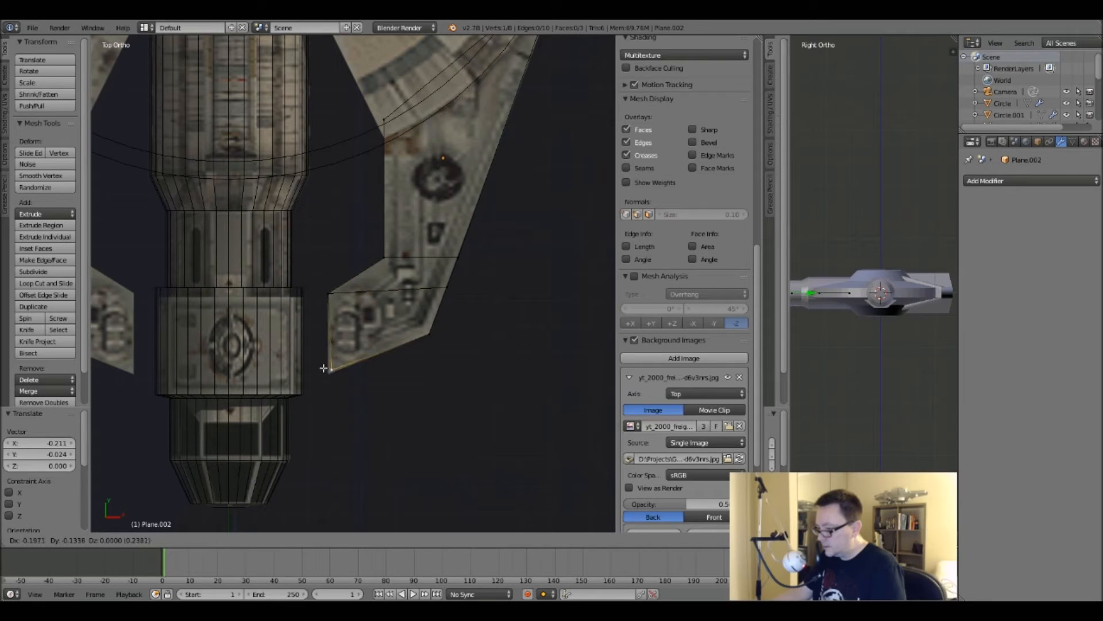
pyautogui.click(316, 399)
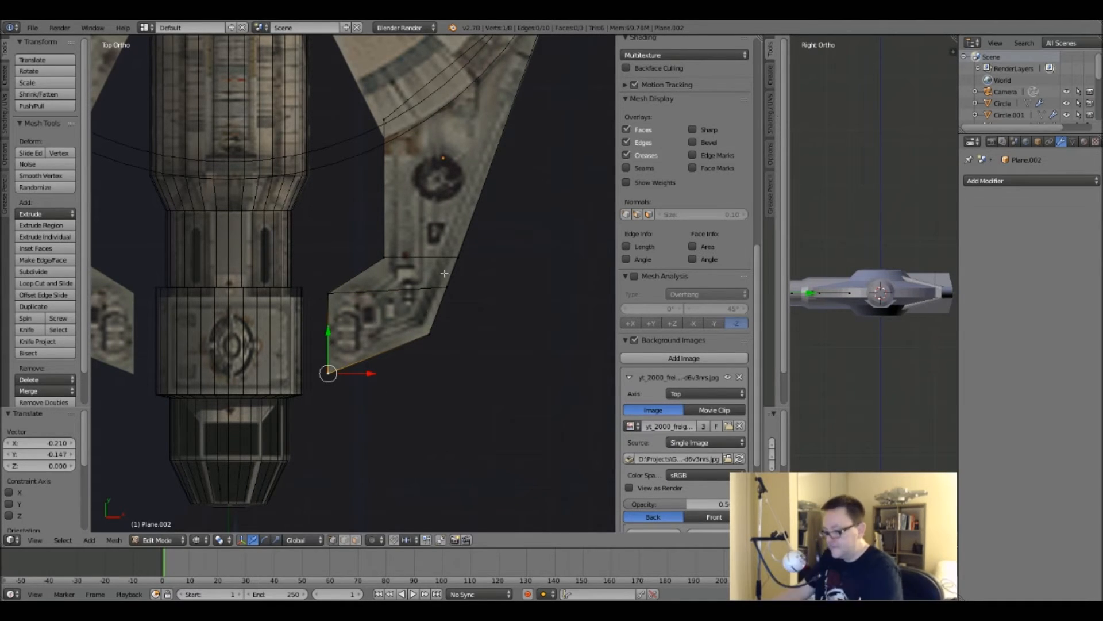
# Raise the entire mandible plane 0.077 along Z in the right view, plus a further 0.003 in solid shading.
pyautogui.press('a')
pyautogui.press('a')
pyautogui.keyDown('shift'); pyautogui.moveTo(352, 330); pyautogui.dragTo(423, 277, button='middle'); pyautogui.keyUp('shift')
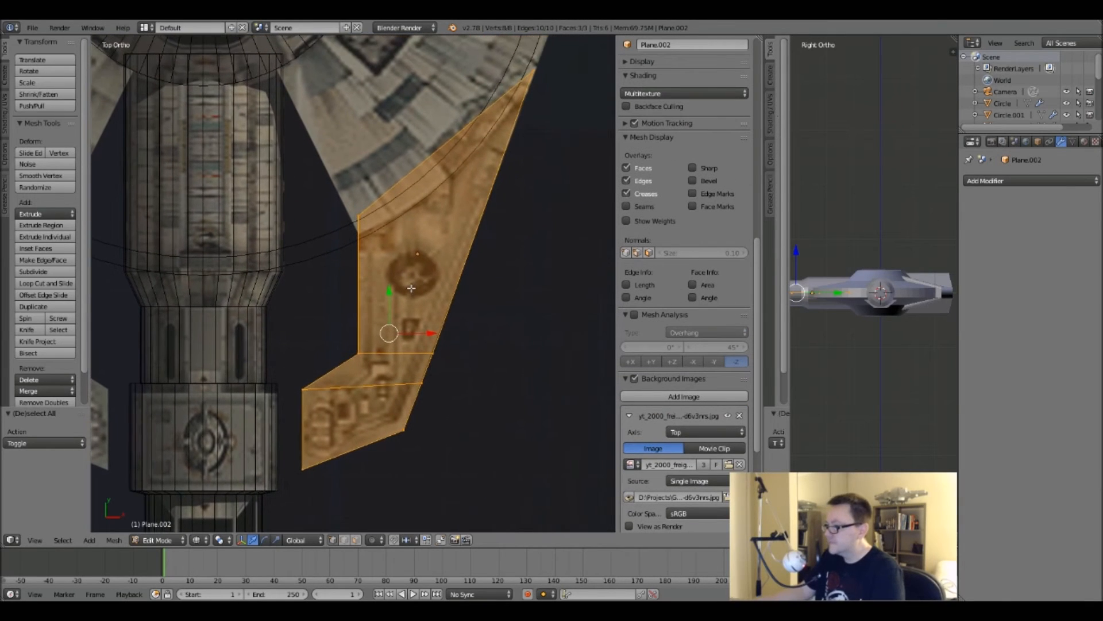
pyautogui.press('KP_1')
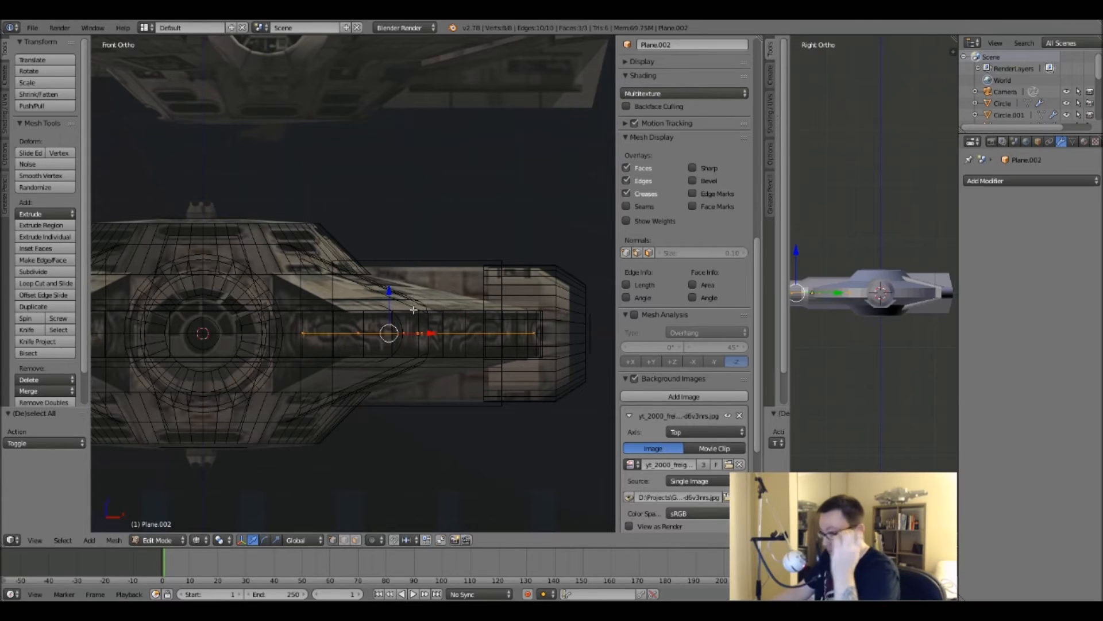
pyautogui.press('KP_3')
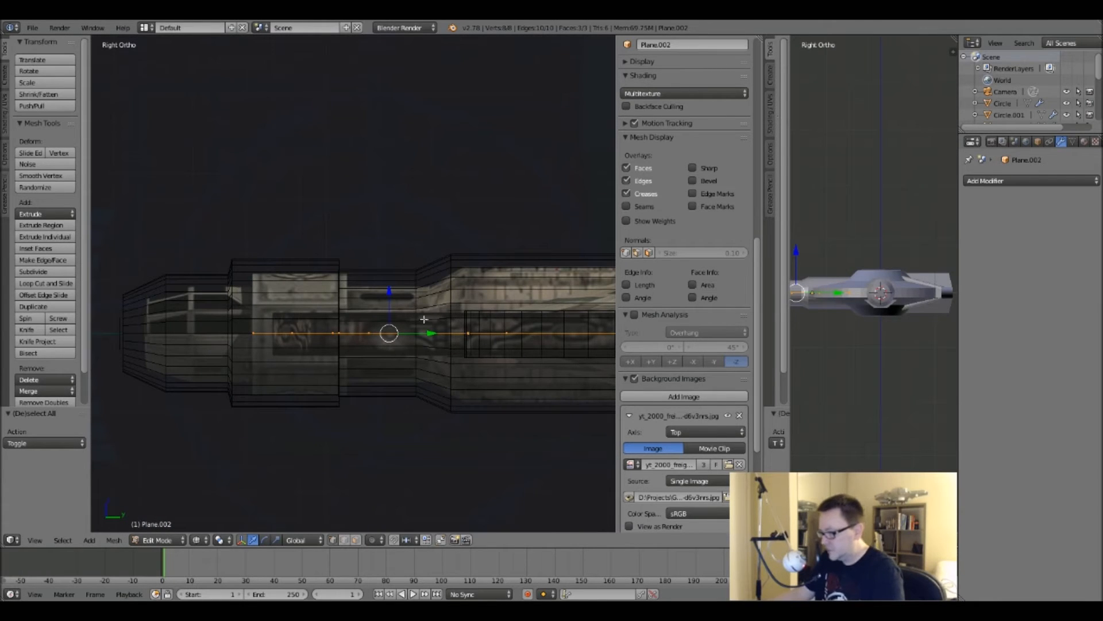
pyautogui.moveTo(390, 290); pyautogui.dragTo(397, 271)
pyautogui.press('z')
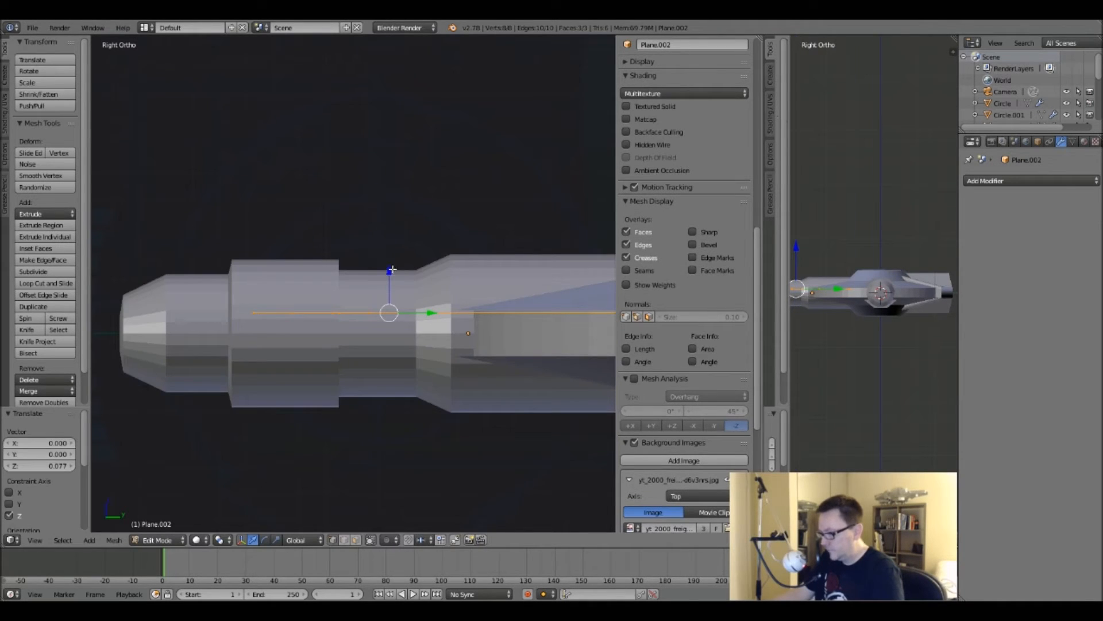
pyautogui.moveTo(390, 270); pyautogui.dragTo(396, 274)
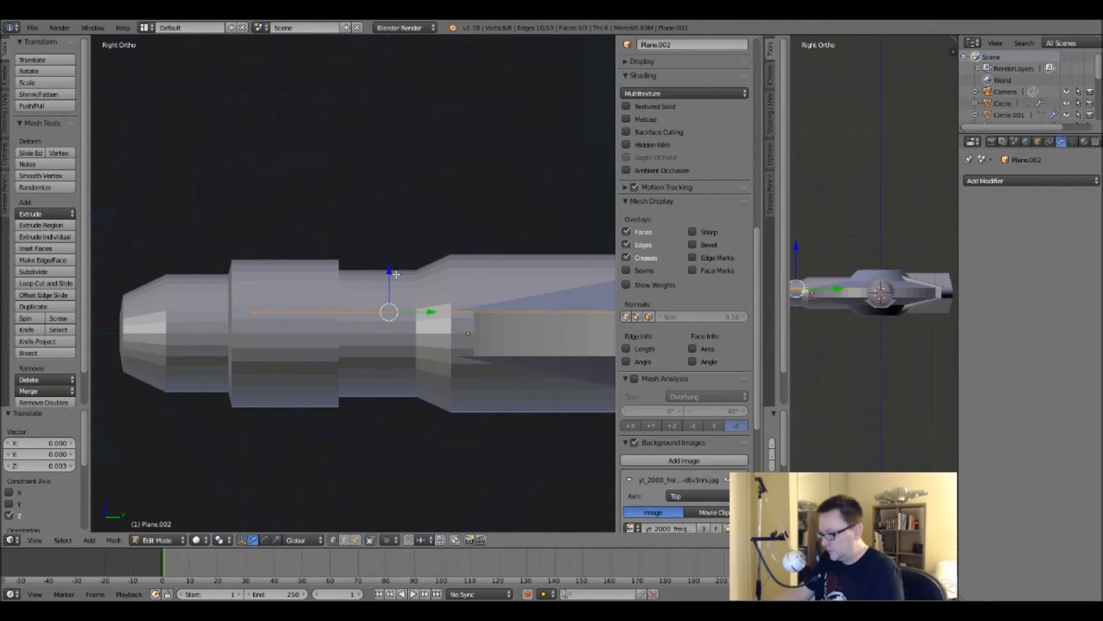
# Leave mesh editing and apply the mandible plane's rotation and scale.
pyautogui.press('Tab')
pyautogui.hotkey('ctrl', 'a')
pyautogui.click(448, 297)
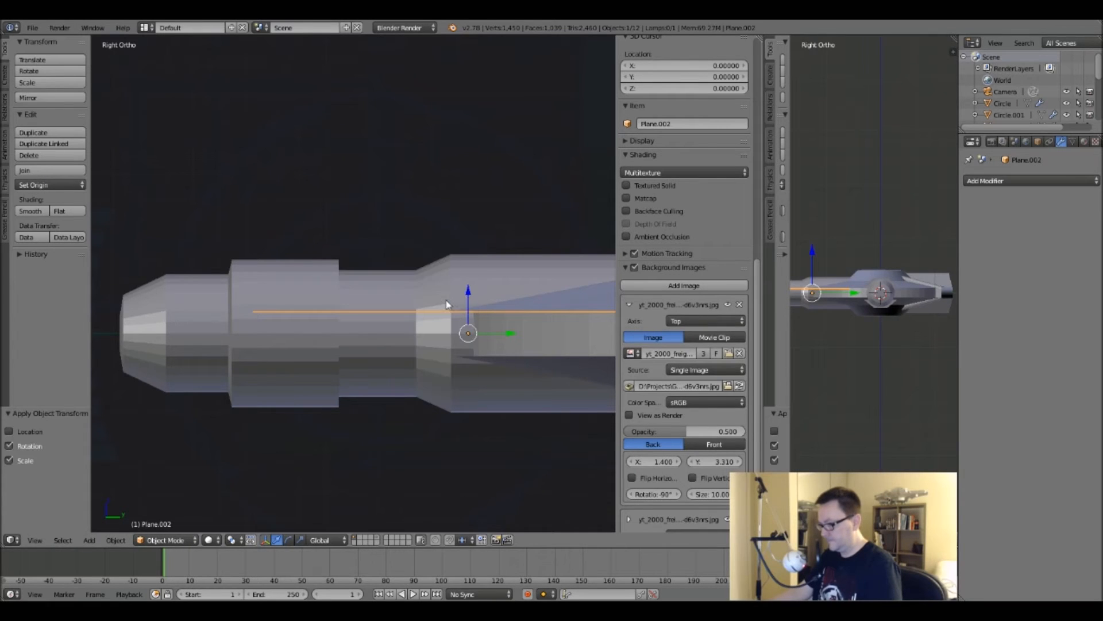
# Add a Mirror modifier to the mandible plane, mirroring across X and Z with Clipping enabled.
pyautogui.click(1020, 181)
pyautogui.click(870, 297)
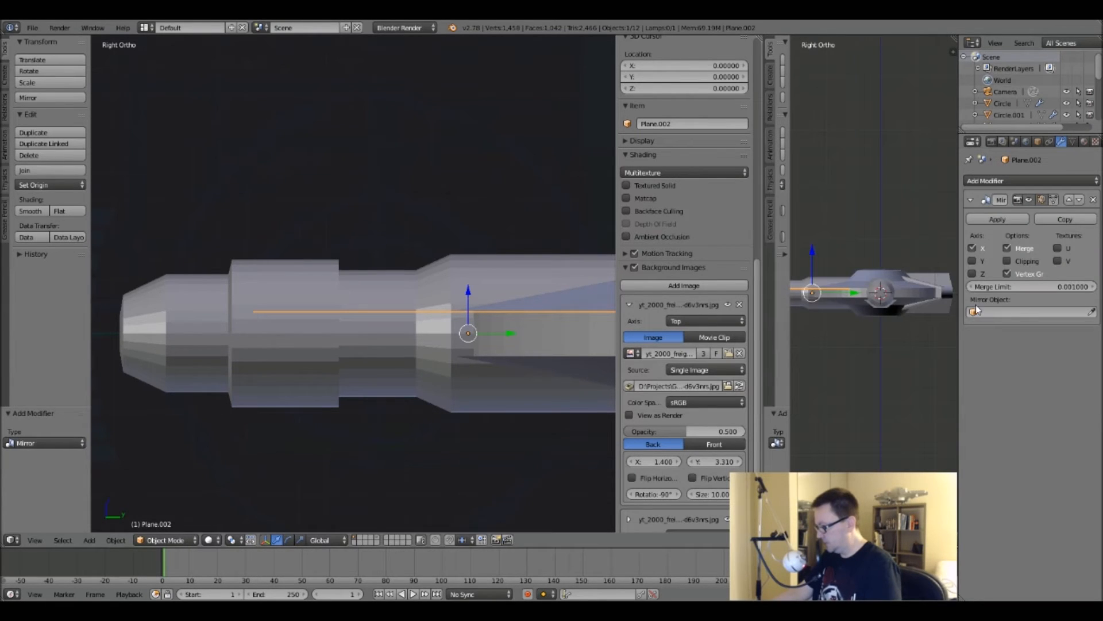
pyautogui.click(972, 273)
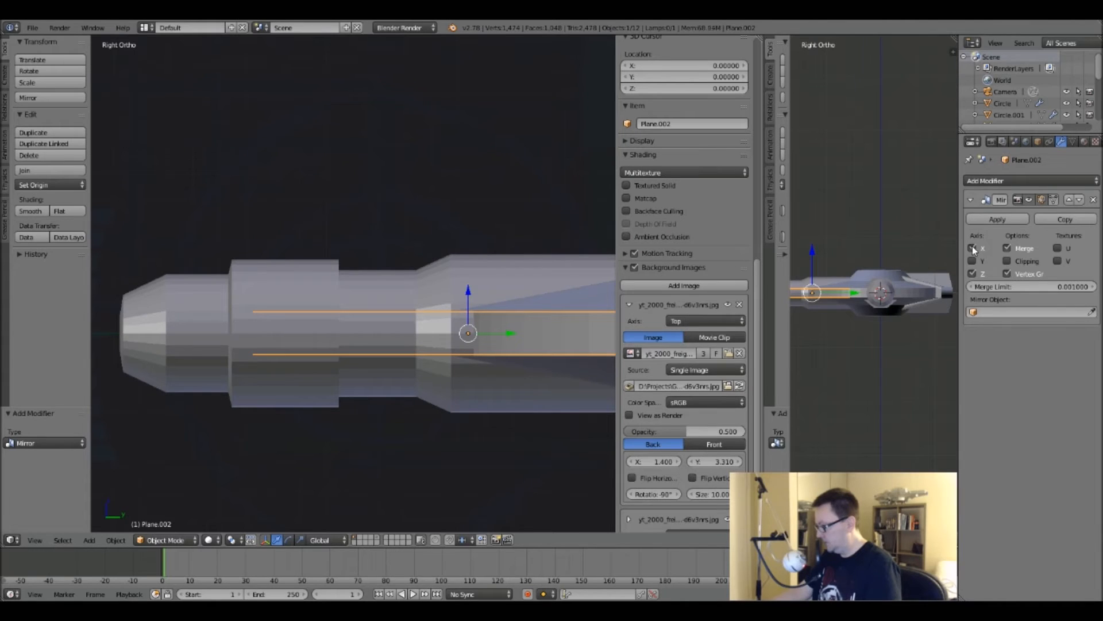
pyautogui.click(1006, 261)
# Extrude all of the mandible plane's faces about 0.206 down to the horizontal mirror plane to give it thickness.
pyautogui.press('Tab')
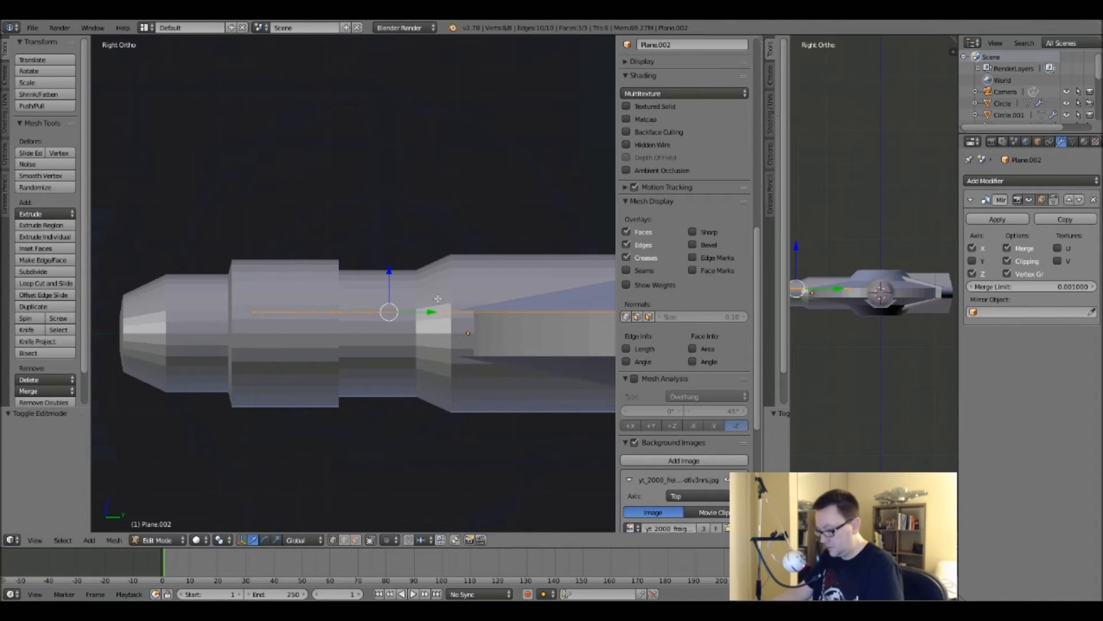
pyautogui.press('e')
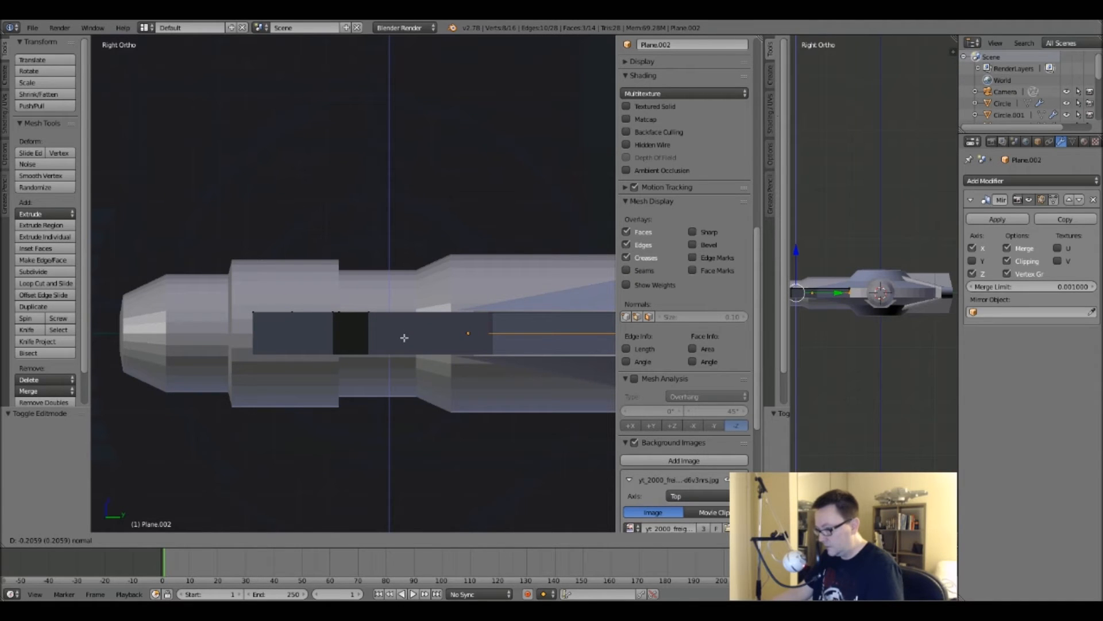
pyautogui.click(405, 338)
pyautogui.moveTo(344, 311); pyautogui.dragTo(440, 356, button='middle')
pyautogui.press('Tab')
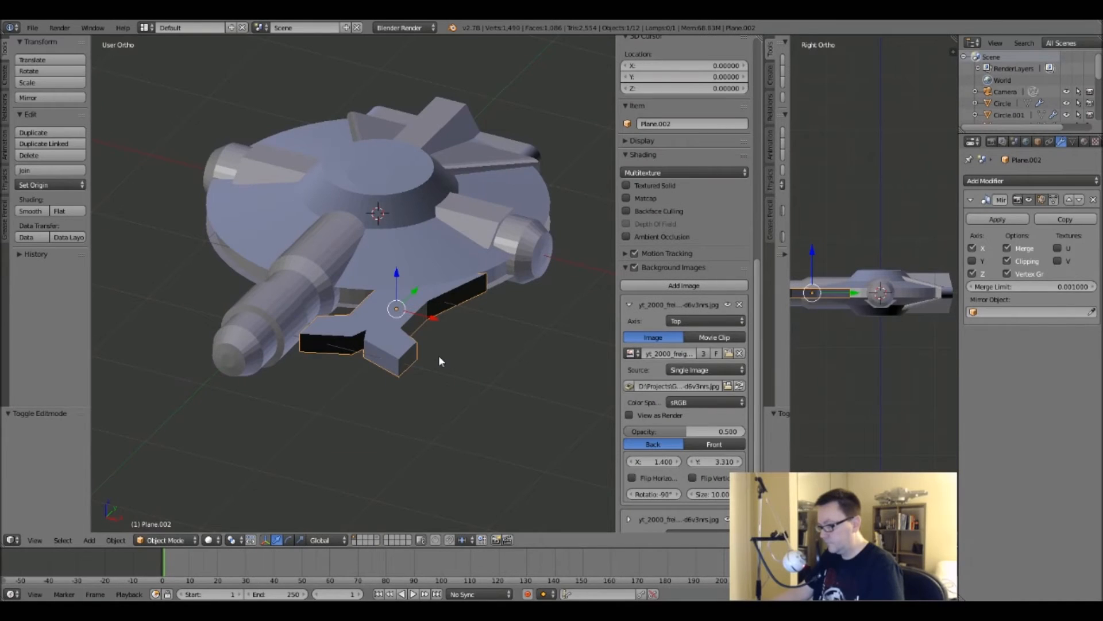
# Set the mandible's origin to the 3D cursor so its mirrored copy sits on the opposite side of the hull.
pyautogui.click(41, 187)
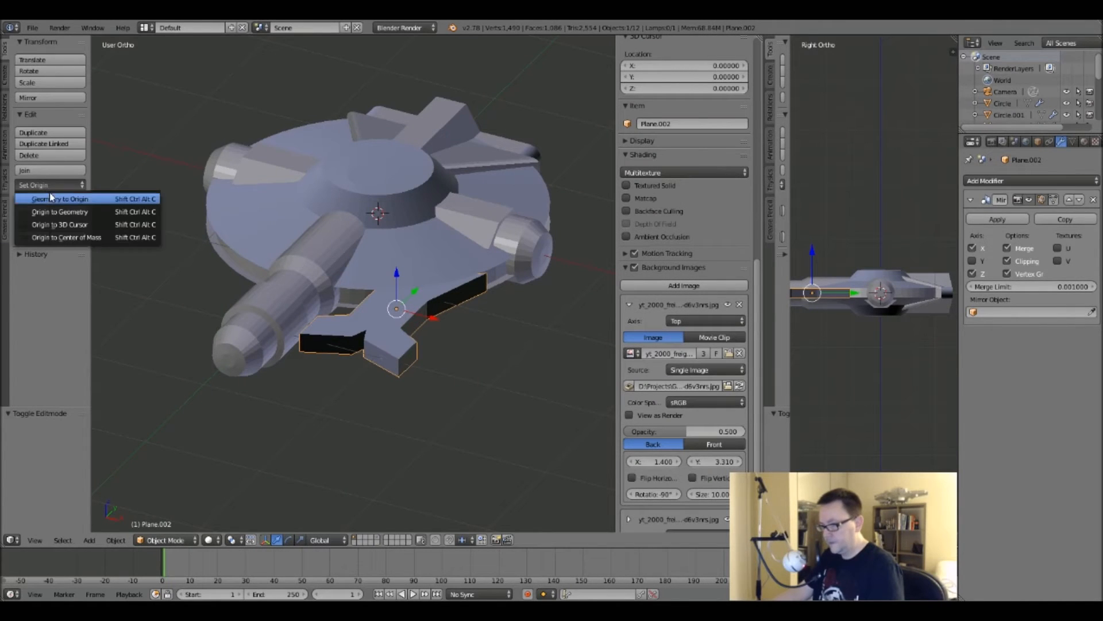
pyautogui.click(60, 225)
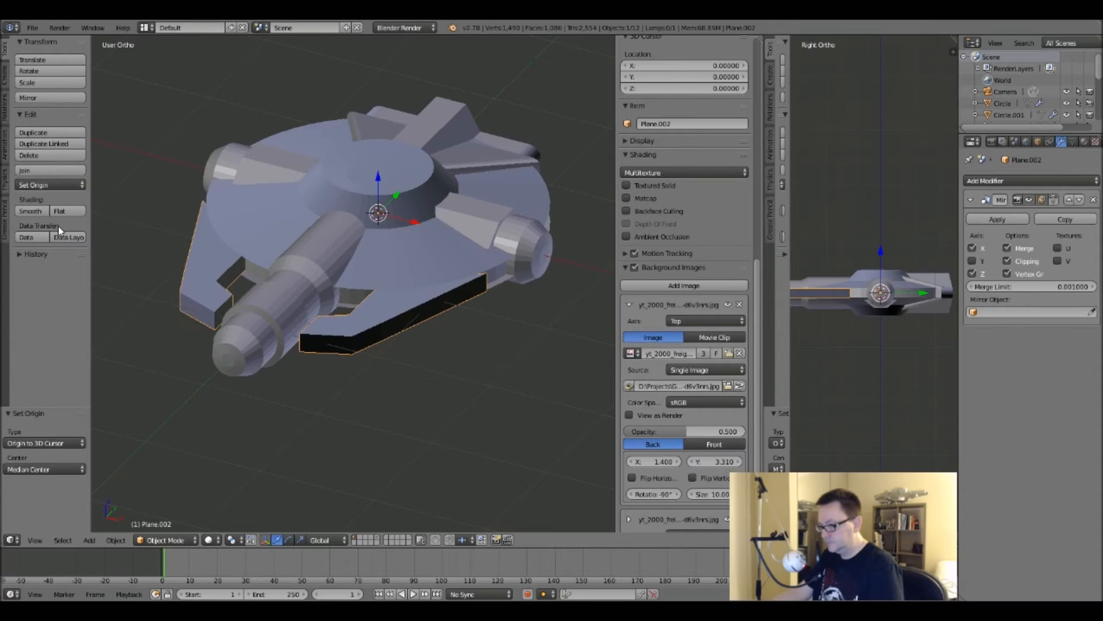
pyautogui.press('KP_7')
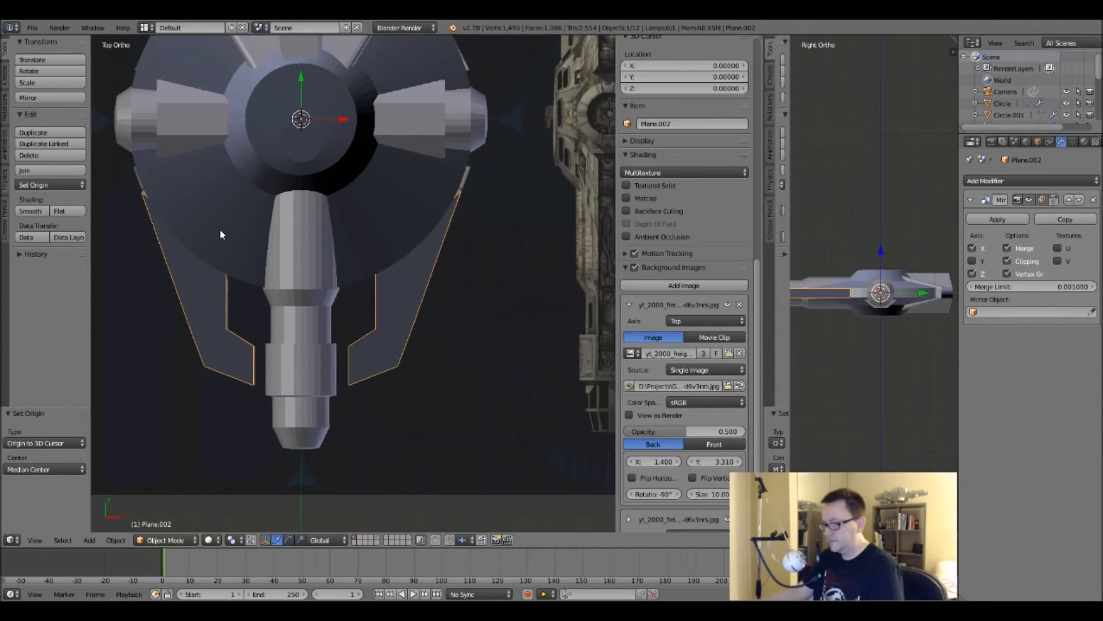
pyautogui.press('Tab')
pyautogui.scroll(-4, 222, 230)
pyautogui.press('Tab')
pyautogui.scroll(5, 273, 294)
pyautogui.moveTo(273, 295); pyautogui.dragTo(314, 230, button='middle')
pyautogui.scroll(-3, 344, 301)
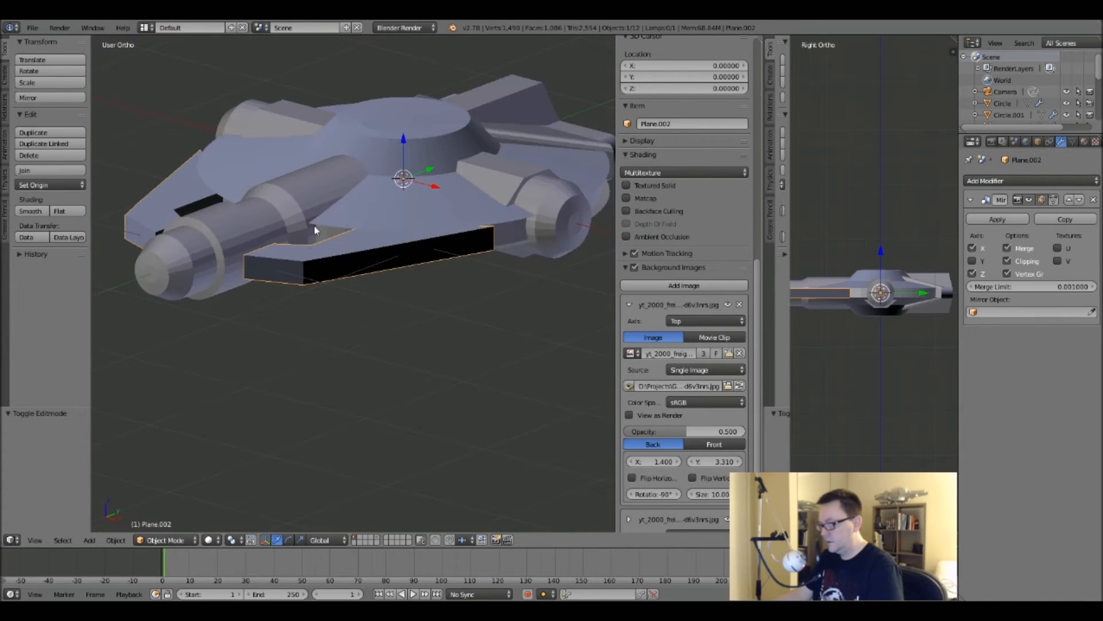
# Recalculate the normals of the whole mandible mesh, then leave mesh editing and deselect everything.
pyautogui.press('Tab')
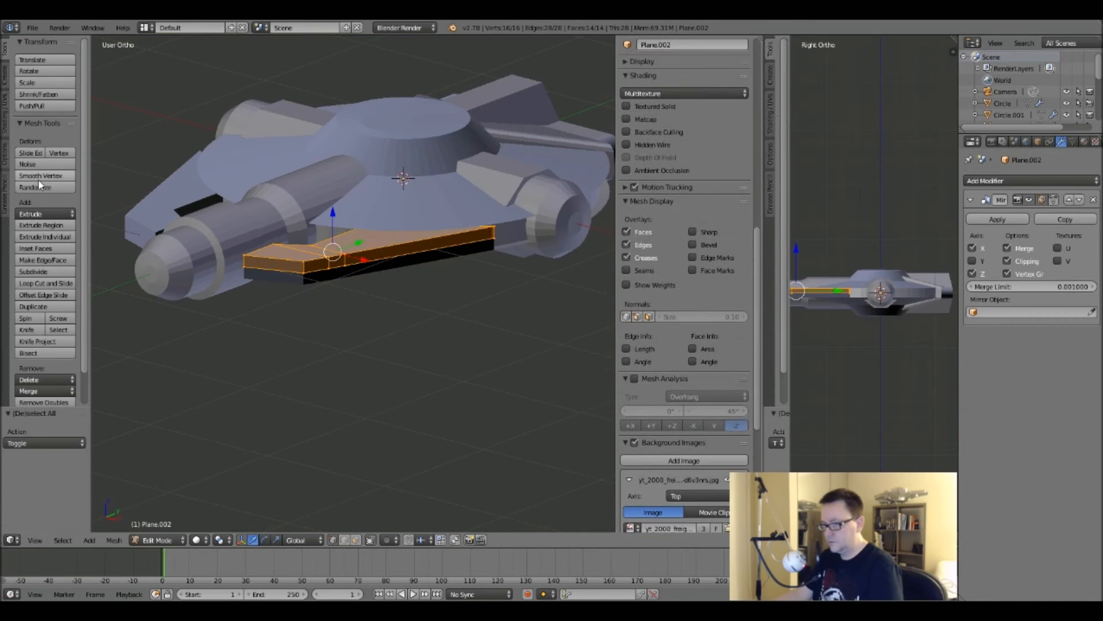
pyautogui.click(4, 110)
pyautogui.click(39, 143)
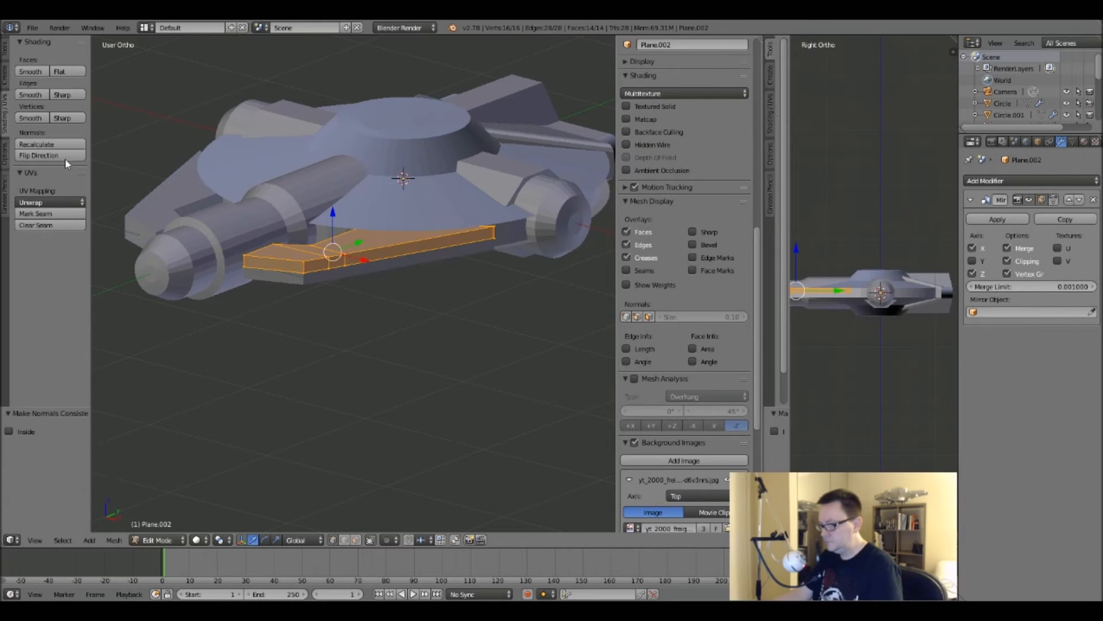
pyautogui.press('Tab')
pyautogui.scroll(-1, 339, 238)
pyautogui.press('a')
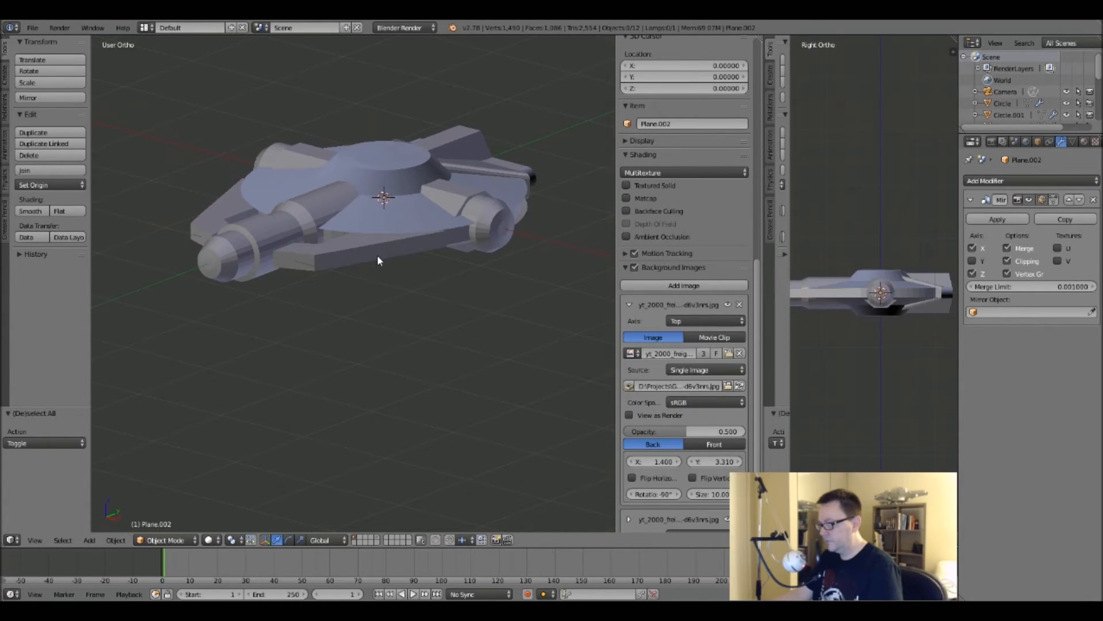
# Compare the ship's wireframe with the side blueprint in the right orthographic view.
pyautogui.scroll(-1, 377, 254)
pyautogui.moveTo(467, 269); pyautogui.dragTo(352, 184, button='middle')
pyautogui.press('KP_3')
pyautogui.press('z')
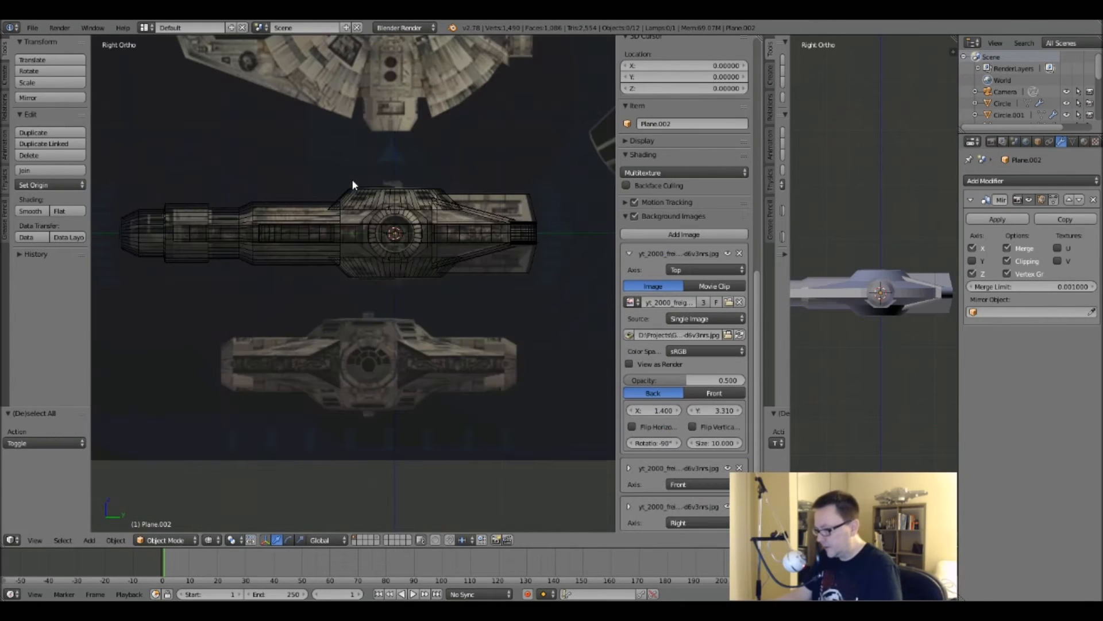
pyautogui.scroll(3, 387, 256)
pyautogui.scroll(6, 387, 257)
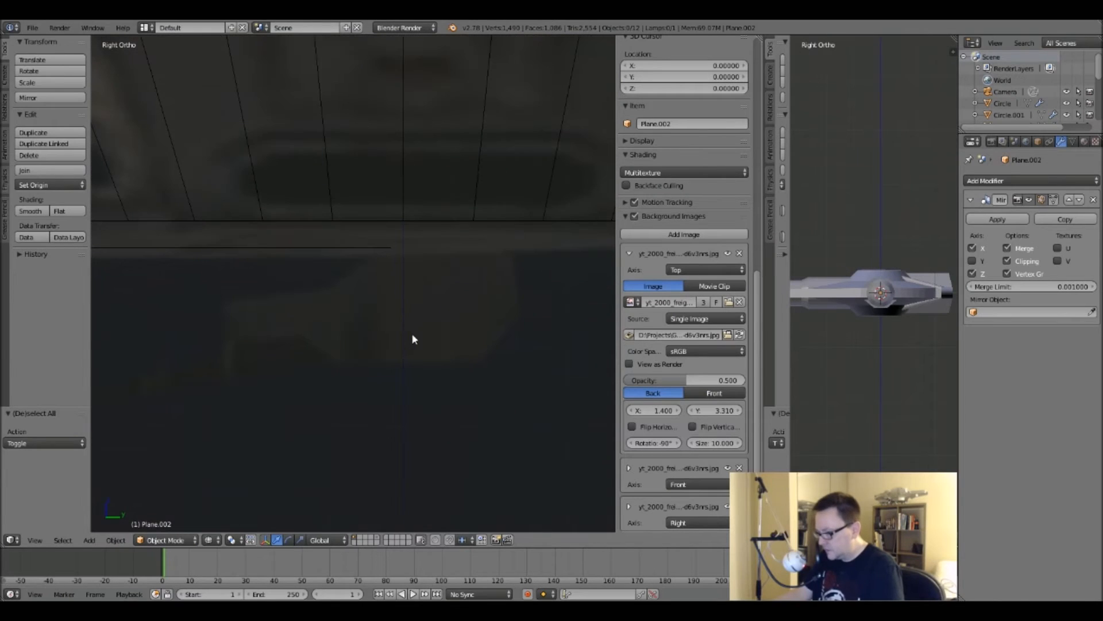
pyautogui.scroll(-10, 413, 338)
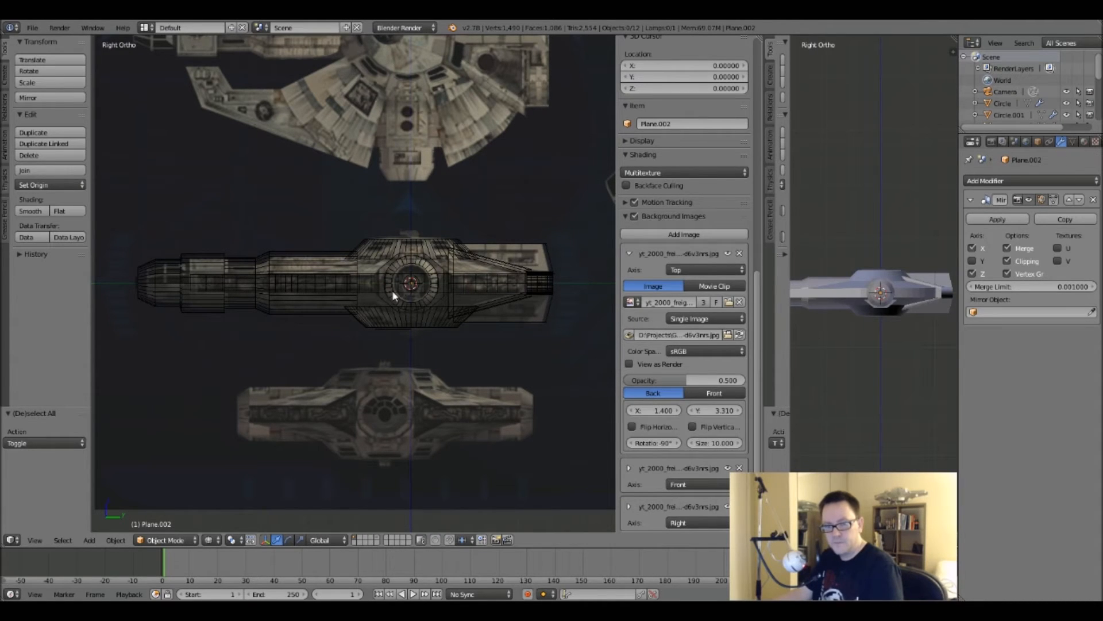
pyautogui.scroll(-1, 431, 284)
pyautogui.scroll(1, 433, 281)
pyautogui.scroll(-1, 433, 282)
pyautogui.keyDown('shift'); pyautogui.moveTo(335, 235); pyautogui.dragTo(368, 354, button='middle'); pyautogui.keyUp('shift')
pyautogui.keyDown('shift'); pyautogui.moveTo(403, 250); pyautogui.dragTo(326, 278, button='middle'); pyautogui.keyUp('shift')
pyautogui.scroll(-3, 421, 260)
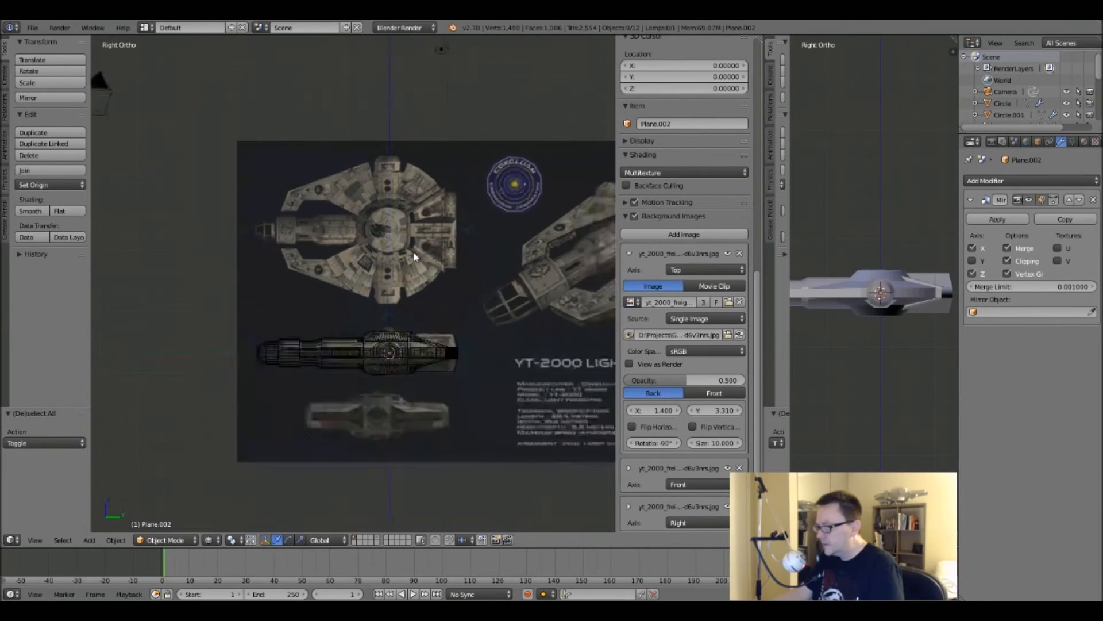
# Compare the mandibles and cockpit tube in wireframe with the top blueprint.
pyautogui.press('KP_7')
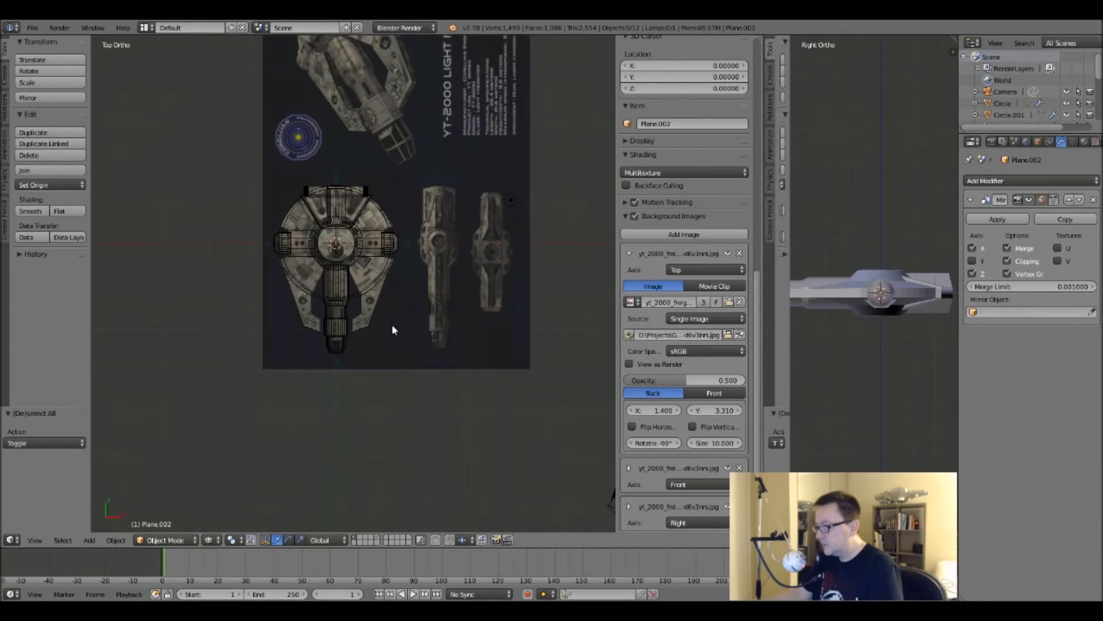
pyautogui.scroll(5, 317, 208)
pyautogui.keyDown('shift'); pyautogui.moveTo(340, 169); pyautogui.dragTo(327, 211, button='middle'); pyautogui.keyUp('shift')
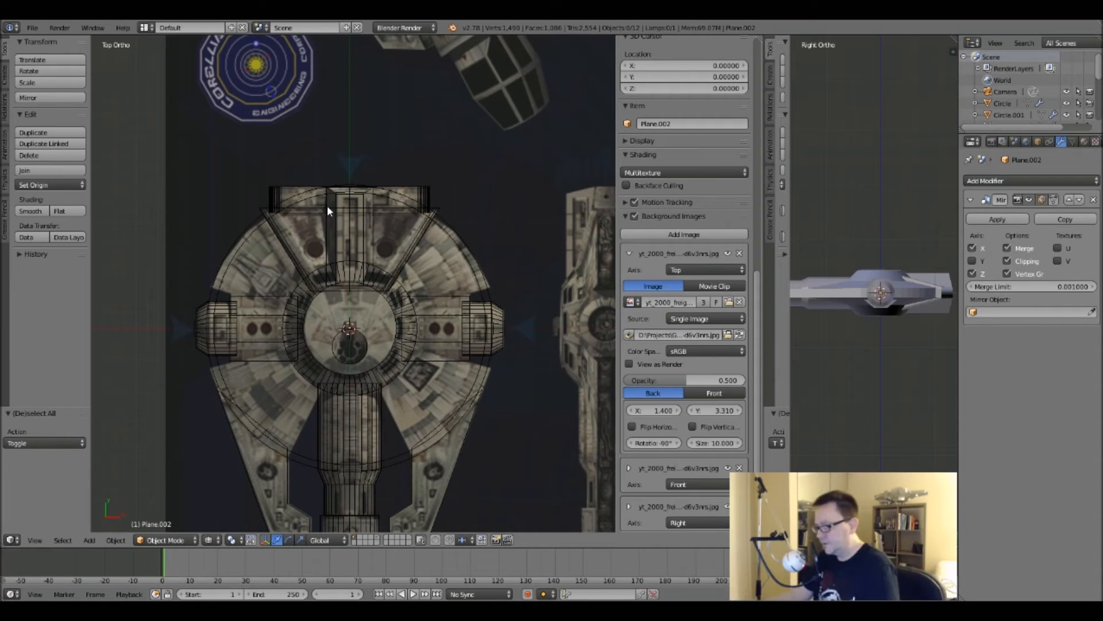
pyautogui.keyDown('shift'); pyautogui.moveTo(374, 294); pyautogui.dragTo(346, 219, button='middle'); pyautogui.keyUp('shift')
pyautogui.scroll(-2, 322, 287)
pyautogui.scroll(3, 332, 434)
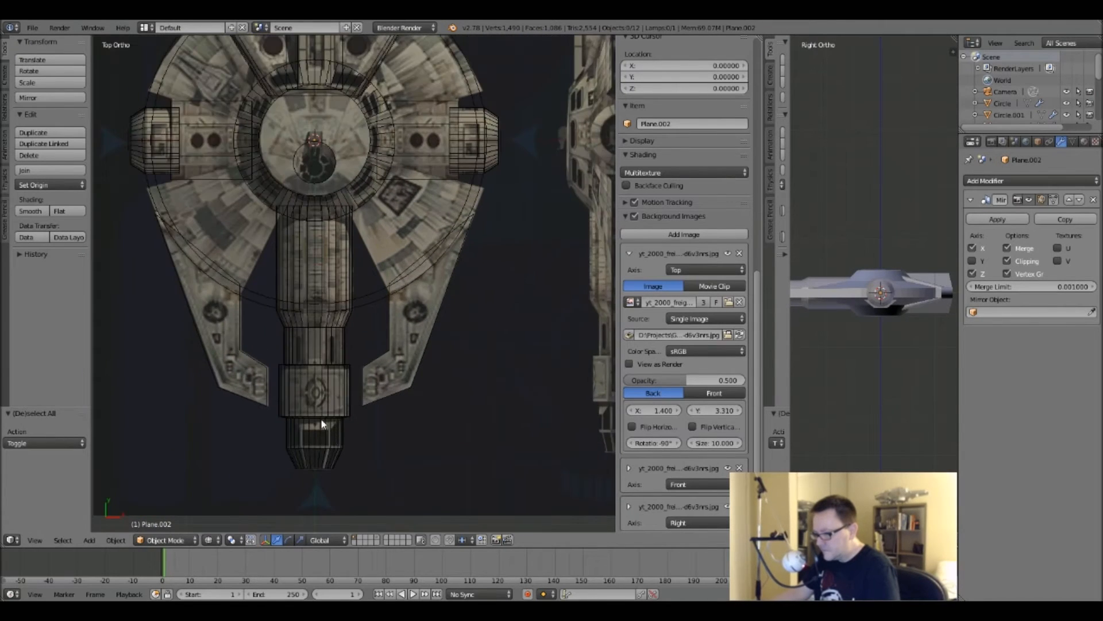
pyautogui.scroll(3, 332, 433)
pyautogui.scroll(-2, 237, 338)
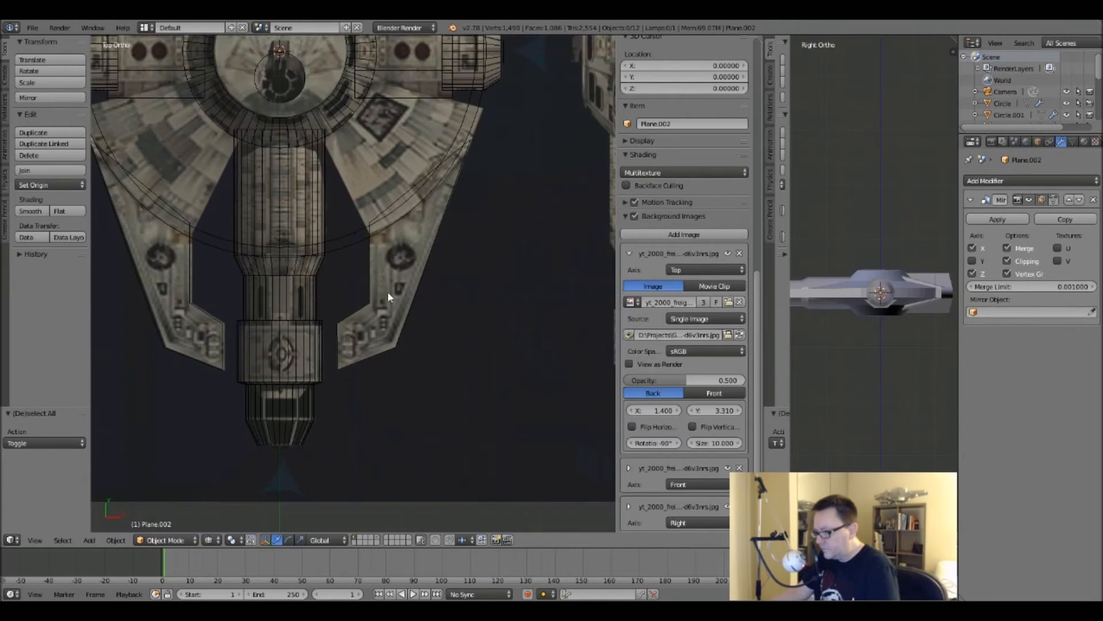
pyautogui.scroll(-4, 288, 290)
pyautogui.moveTo(287, 290)
pyautogui.keyDown('shift'); pyautogui.mouseDown(button='middle')
pyautogui.moveTo(353, 333)
pyautogui.moveTo(308, 263)
pyautogui.moveTo(433, 322)
pyautogui.moveTo(415, 295)
pyautogui.moveTo(388, 348)
pyautogui.moveTo(484, 282)
pyautogui.moveTo(367, 116)
pyautogui.moveTo(356, 197)
pyautogui.moveTo(385, 234)
pyautogui.moveTo(449, 279)
pyautogui.mouseUp(button='middle'); pyautogui.keyUp('shift')
# Inspect the assembled ship in solid shading from several angles.
pyautogui.press('z')
pyautogui.scroll(8, 313, 294)
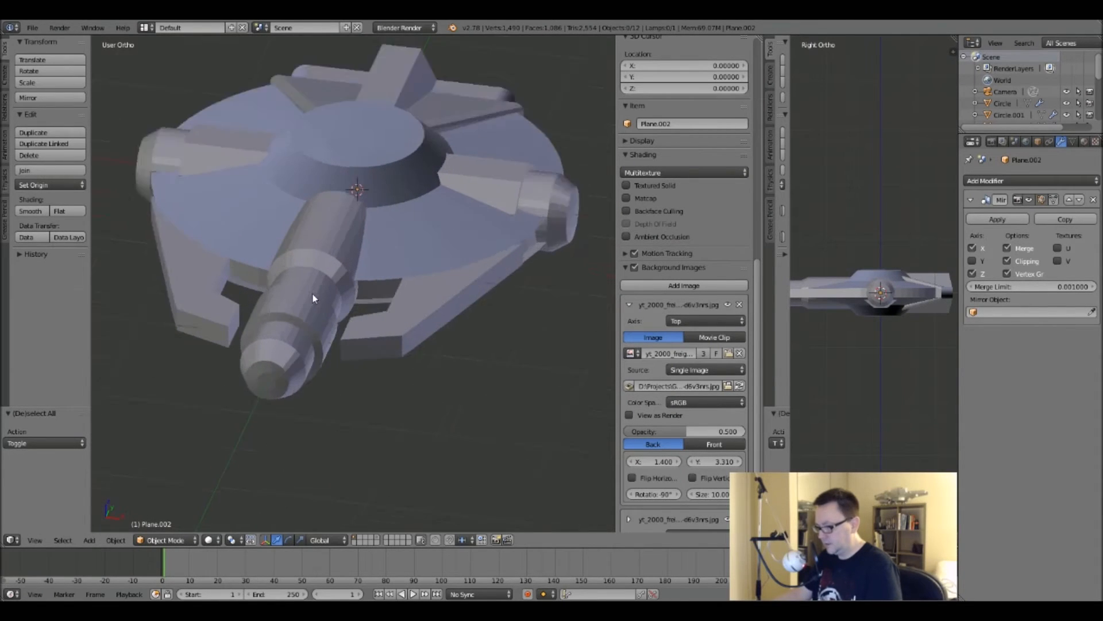
pyautogui.scroll(-4, 381, 291)
pyautogui.keyDown('shift'); pyautogui.moveTo(446, 182); pyautogui.dragTo(441, 251, button='middle'); pyautogui.keyUp('shift')
pyautogui.moveTo(512, 223); pyautogui.dragTo(418, 166, button='middle')
pyautogui.moveTo(417, 199)
pyautogui.mouseDown(button='middle')
pyautogui.moveTo(435, 233)
pyautogui.moveTo(521, 264)
pyautogui.moveTo(443, 266)
pyautogui.mouseUp(button='middle')
# Examine the hull's central dome and surrounding panels against the top blueprint in wireframe.
pyautogui.press('z')
pyautogui.press('KP_7')
pyautogui.press('z')
pyautogui.press('z')
pyautogui.scroll(3, 367, 250)
pyautogui.scroll(4, 363, 249)
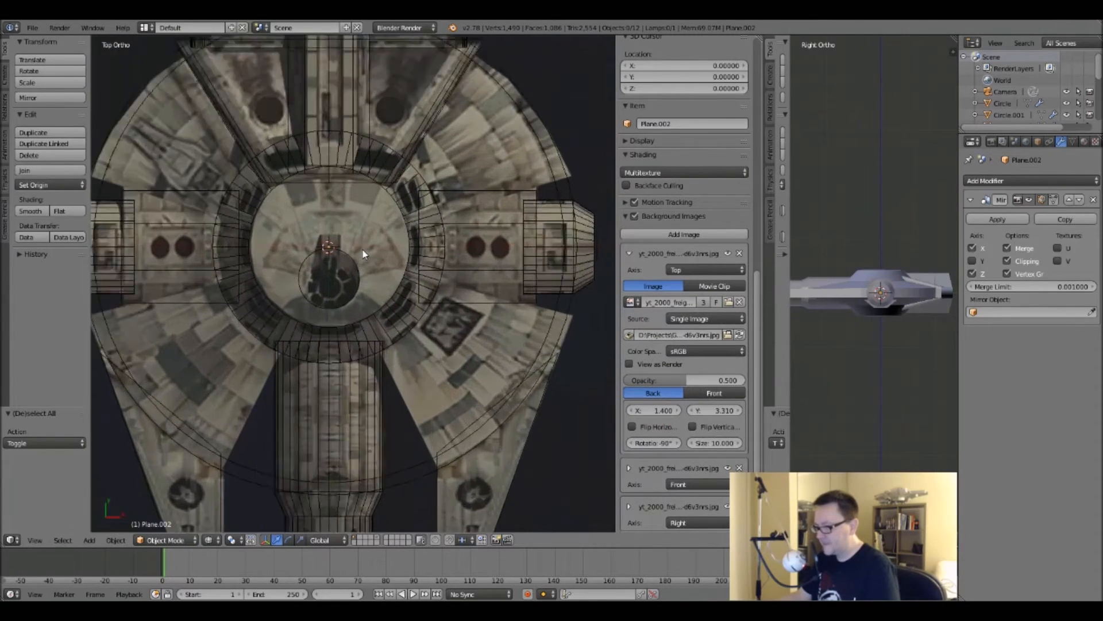
pyautogui.scroll(-3, 373, 269)
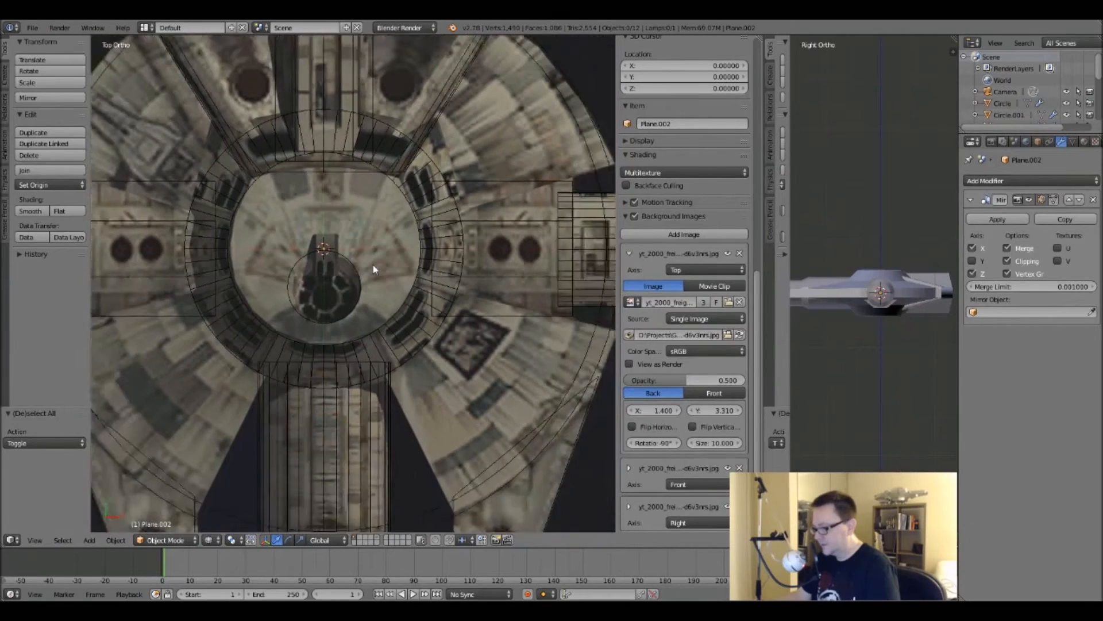
pyautogui.keyDown('shift'); pyautogui.moveTo(298, 302); pyautogui.dragTo(385, 304, button='middle'); pyautogui.keyUp('shift')
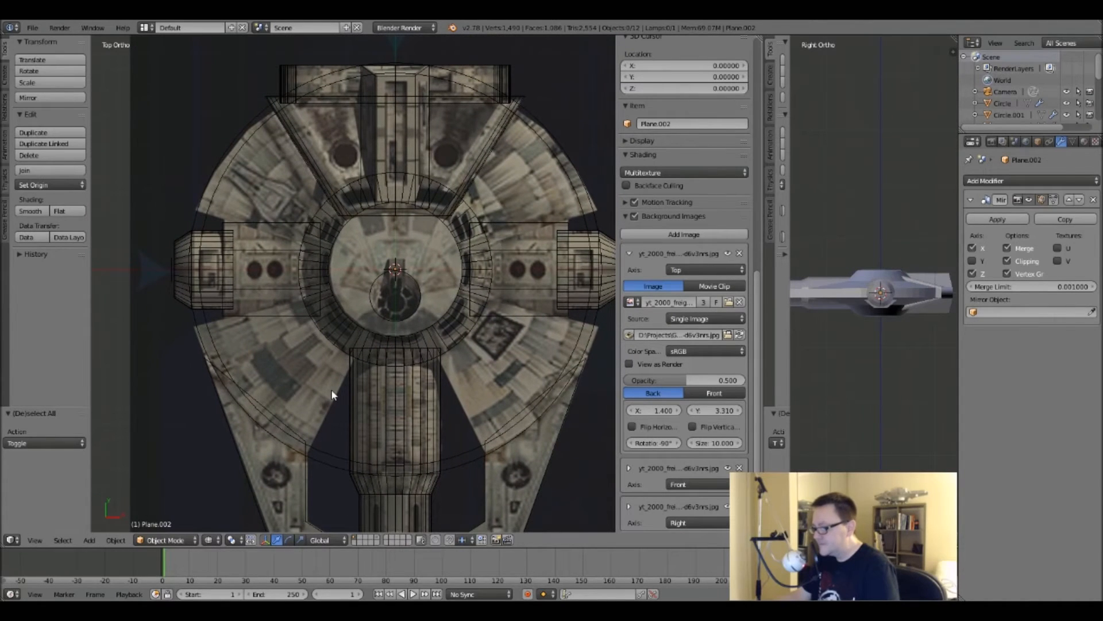
# Select the main hull disc and open its mesh for editing, framing the side docking arm and panel gap.
pyautogui.rightClick(331, 454)
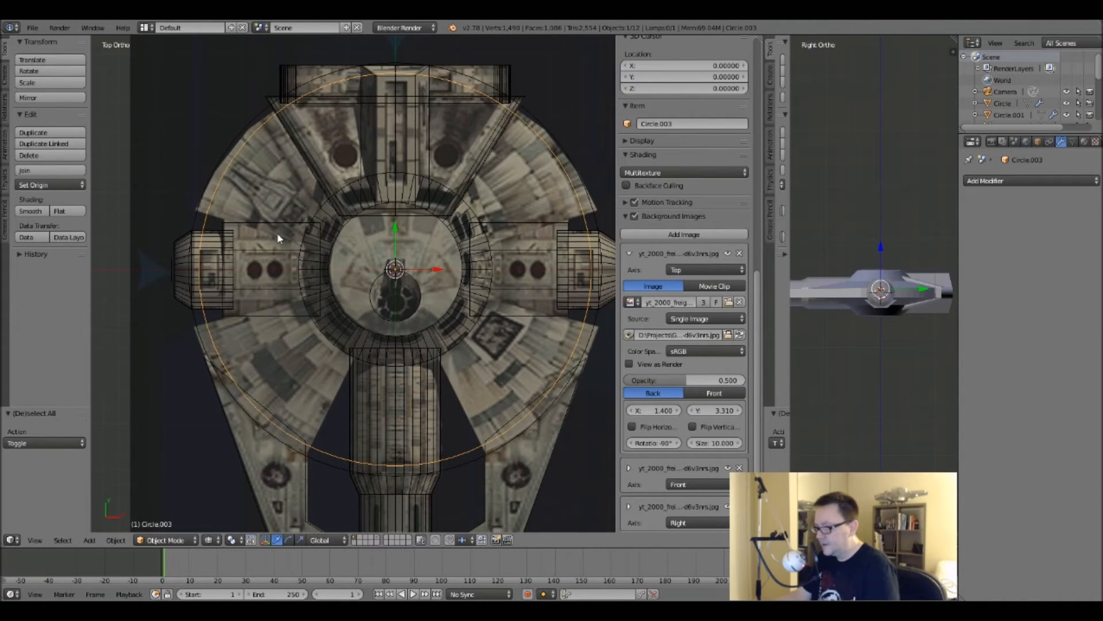
pyautogui.rightClick(257, 107)
pyautogui.press('Tab')
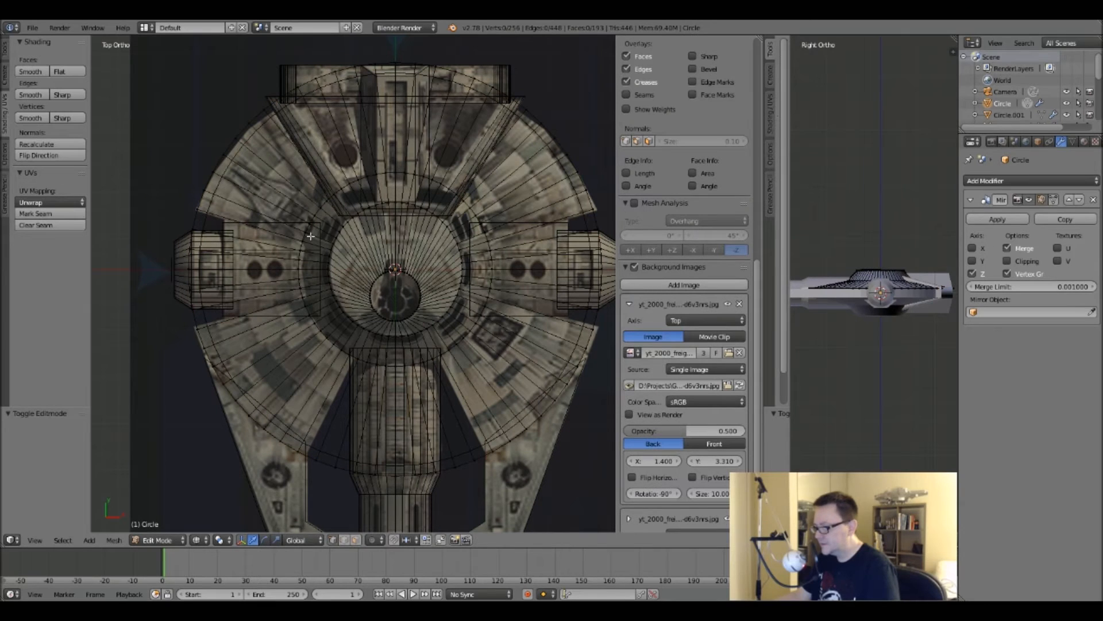
pyautogui.scroll(2, 313, 322)
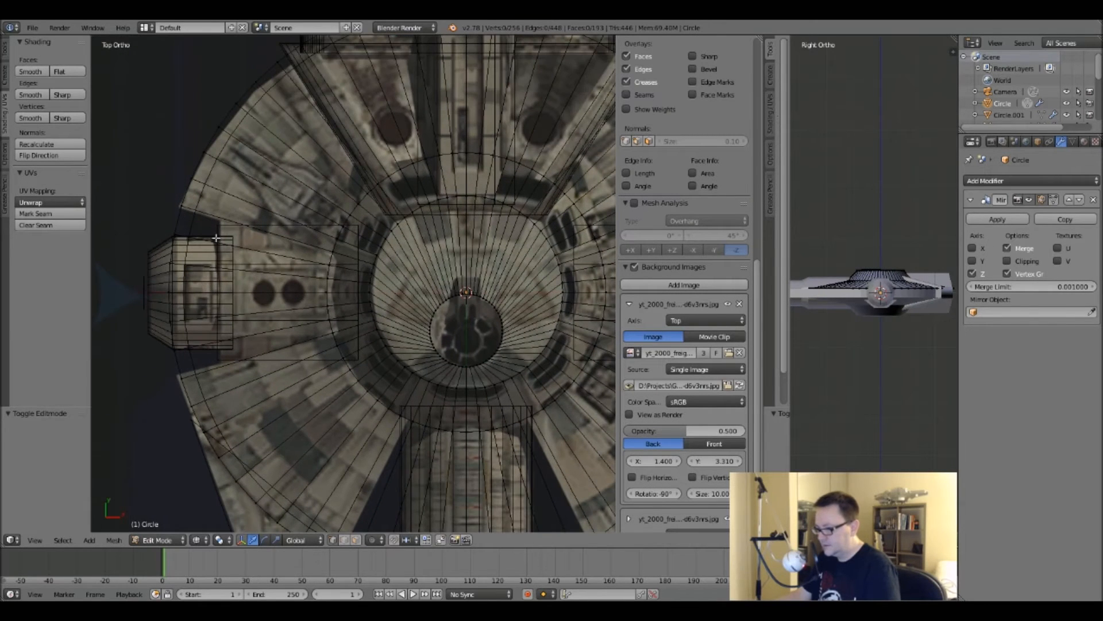
pyautogui.scroll(-4, 266, 258)
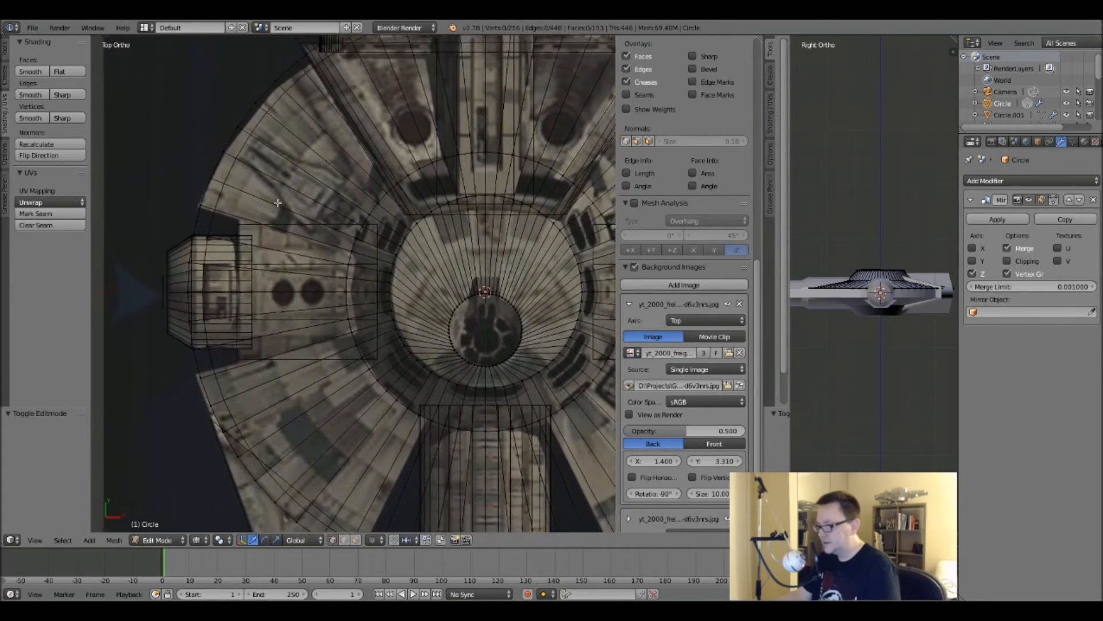
pyautogui.scroll(5, 216, 230)
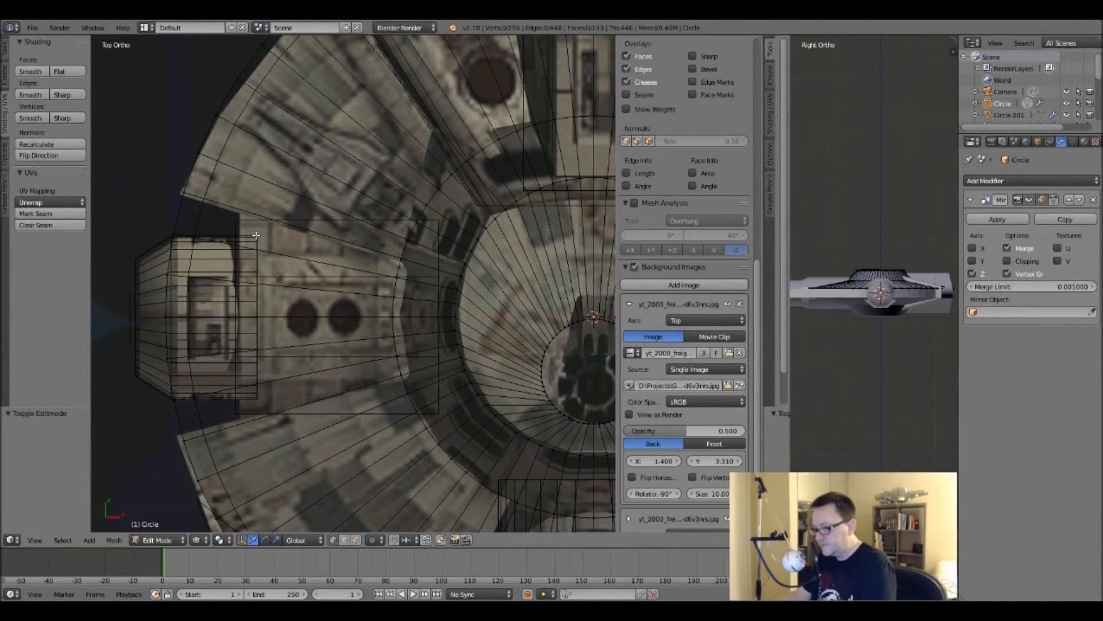
# Try a loop cut around the hull disc's sloped ring, slid toward the outer rim.
pyautogui.hotkey('ctrl', 'r')
pyautogui.click(259, 219)
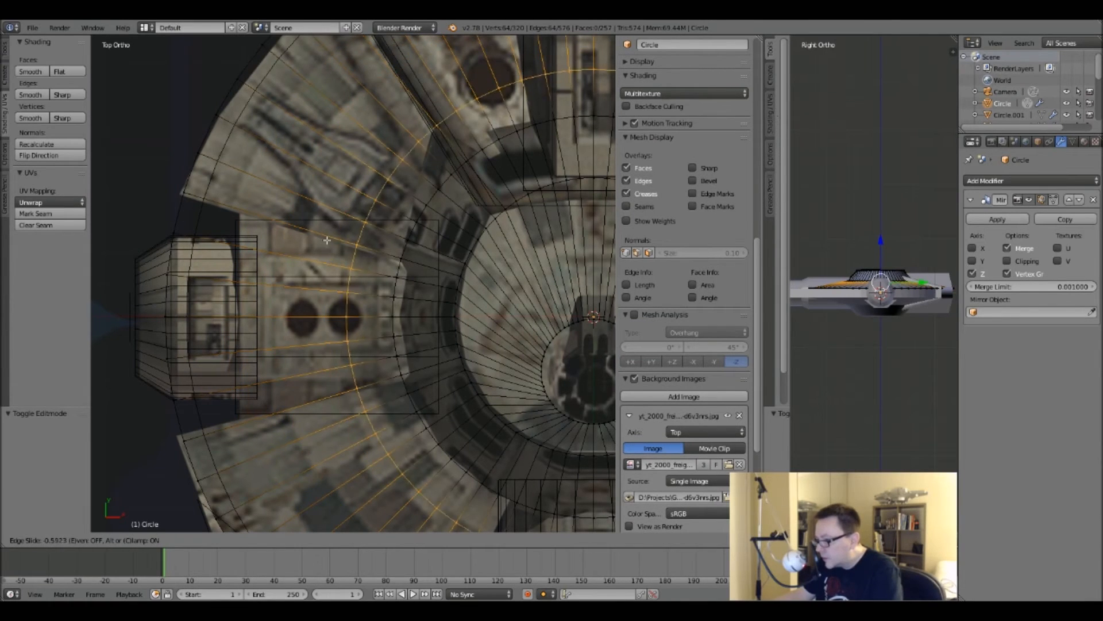
pyautogui.click(260, 242)
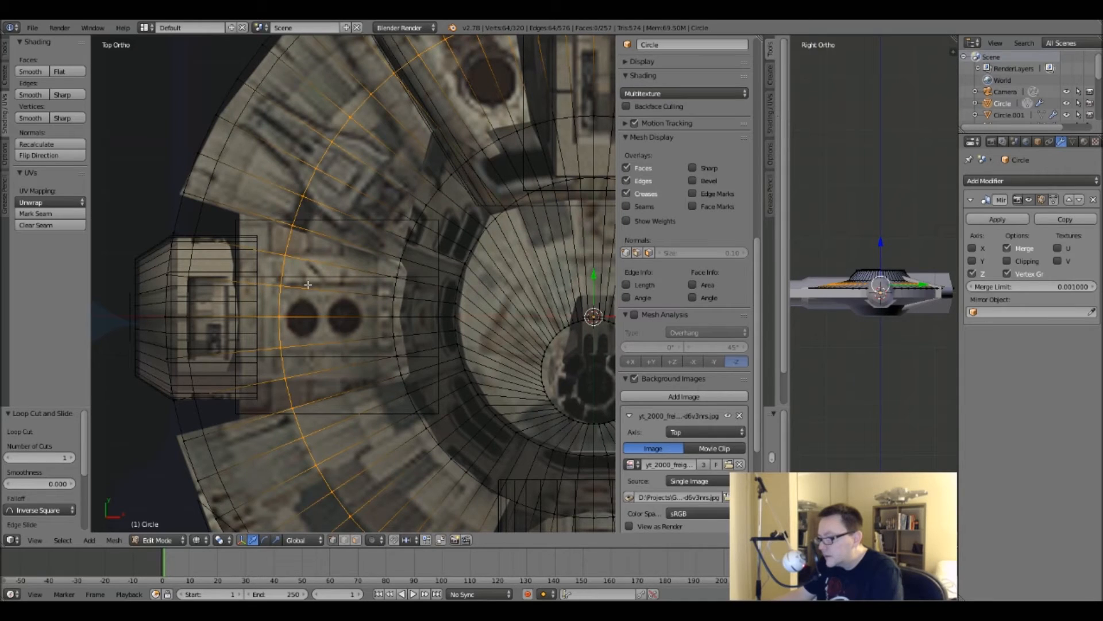
pyautogui.hotkey('ctrl', 'z')
# Examine the perspective illustration on the blueprint for the hull's panel gaps and compare it with the solid hull mesh.
pyautogui.scroll(-3, 308, 296)
pyautogui.press('z')
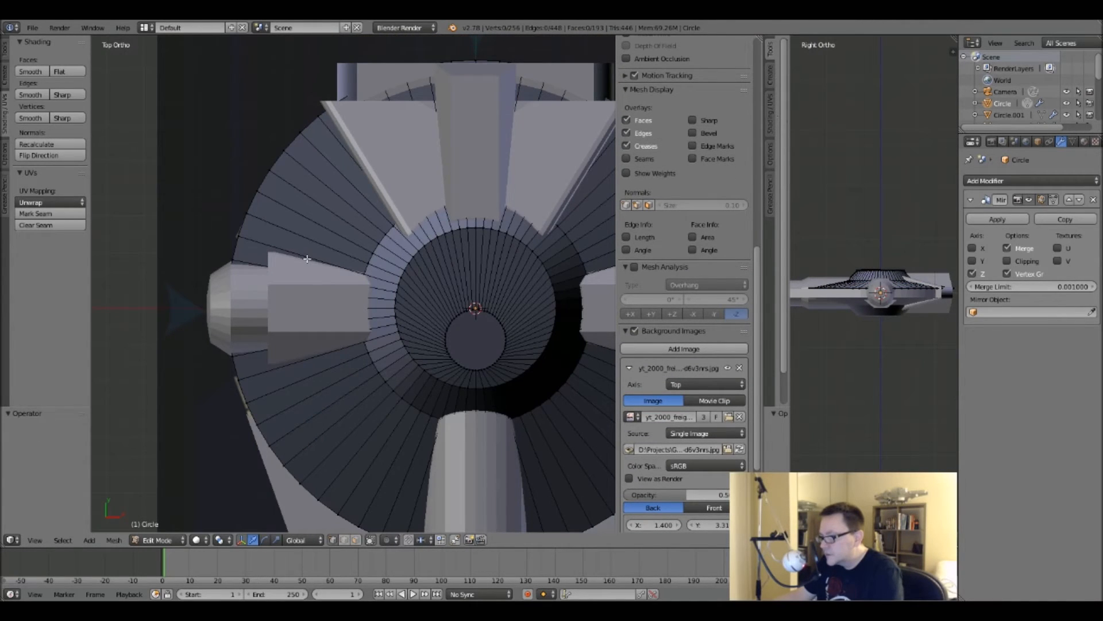
pyautogui.scroll(-5, 328, 260)
pyautogui.keyDown('shift'); pyautogui.moveTo(436, 295); pyautogui.dragTo(241, 512, button='middle'); pyautogui.keyUp('shift')
pyautogui.keyDown('shift'); pyautogui.moveTo(375, 207); pyautogui.dragTo(512, 368, button='middle'); pyautogui.keyUp('shift')
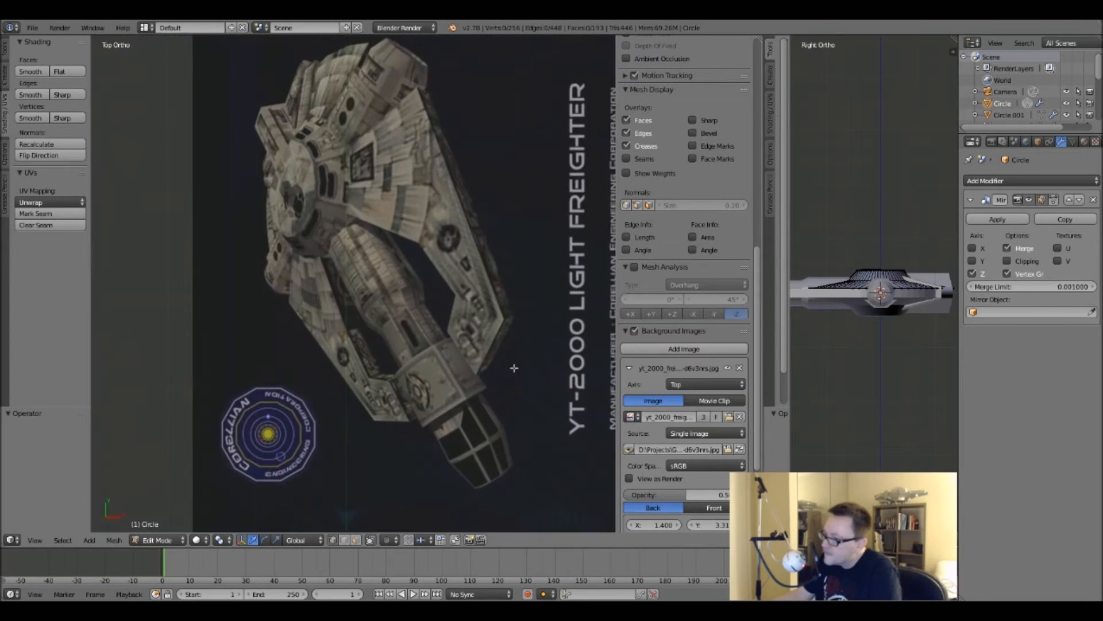
pyautogui.scroll(5, 393, 175)
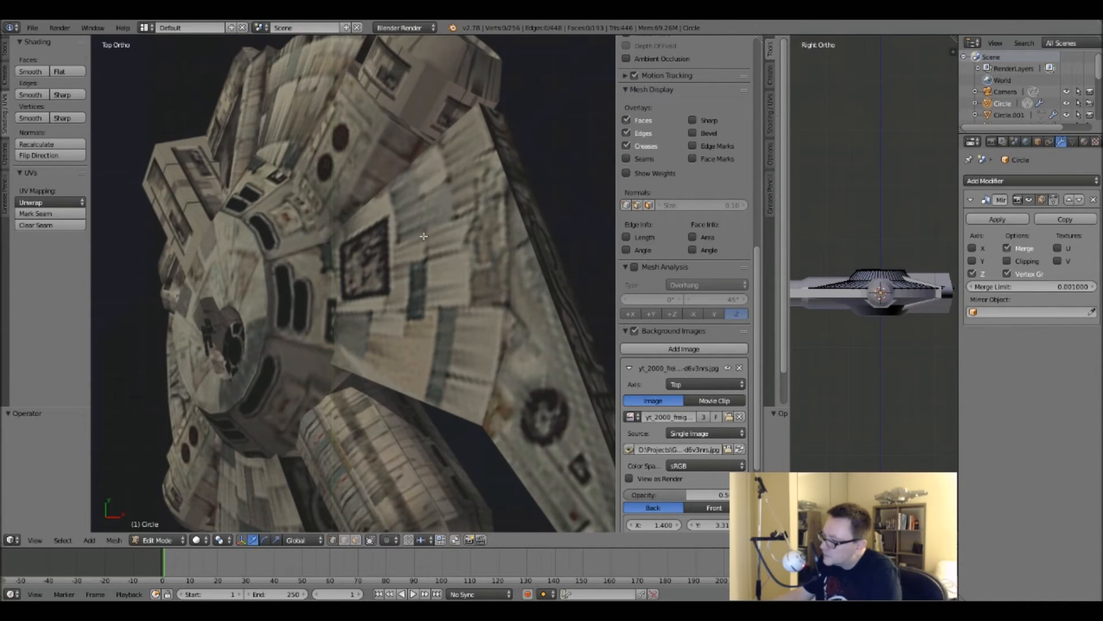
pyautogui.scroll(-6, 424, 236)
pyautogui.moveTo(409, 299)
pyautogui.keyDown('shift'); pyautogui.mouseDown(button='middle')
pyautogui.moveTo(421, 37)
pyautogui.moveTo(377, 259)
pyautogui.mouseUp(button='middle'); pyautogui.keyUp('shift')
pyautogui.scroll(5, 284, 260)
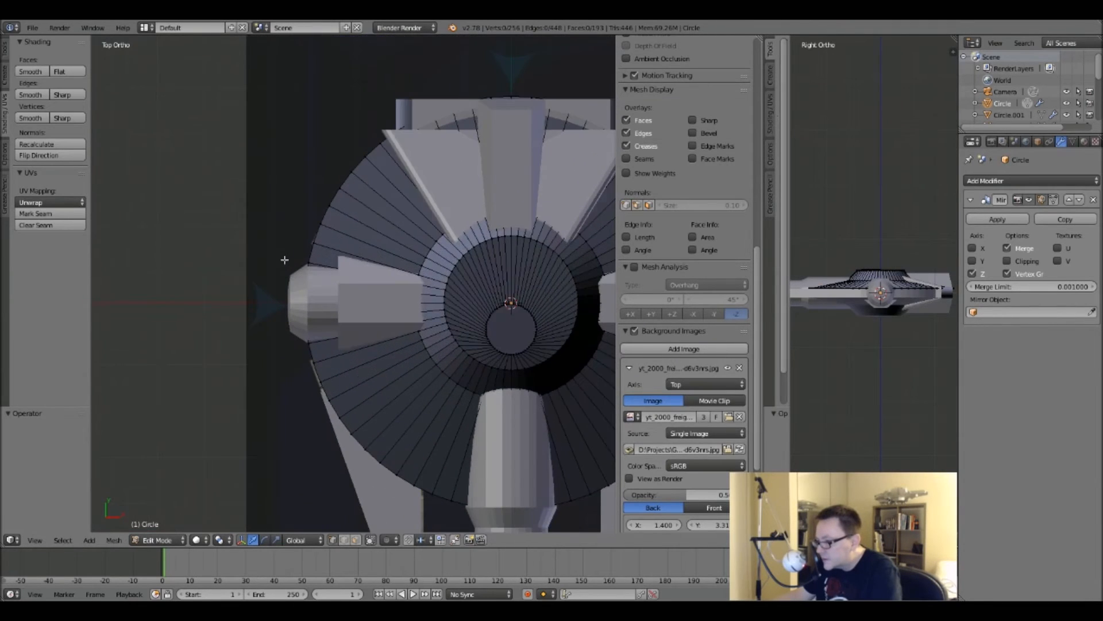
# Delete the hull disc's five outer rim vertices at the left docking arm, following the gap on the top blueprint.
pyautogui.press('Tab')
pyautogui.press('z')
pyautogui.scroll(2, 319, 257)
pyautogui.press('Tab')
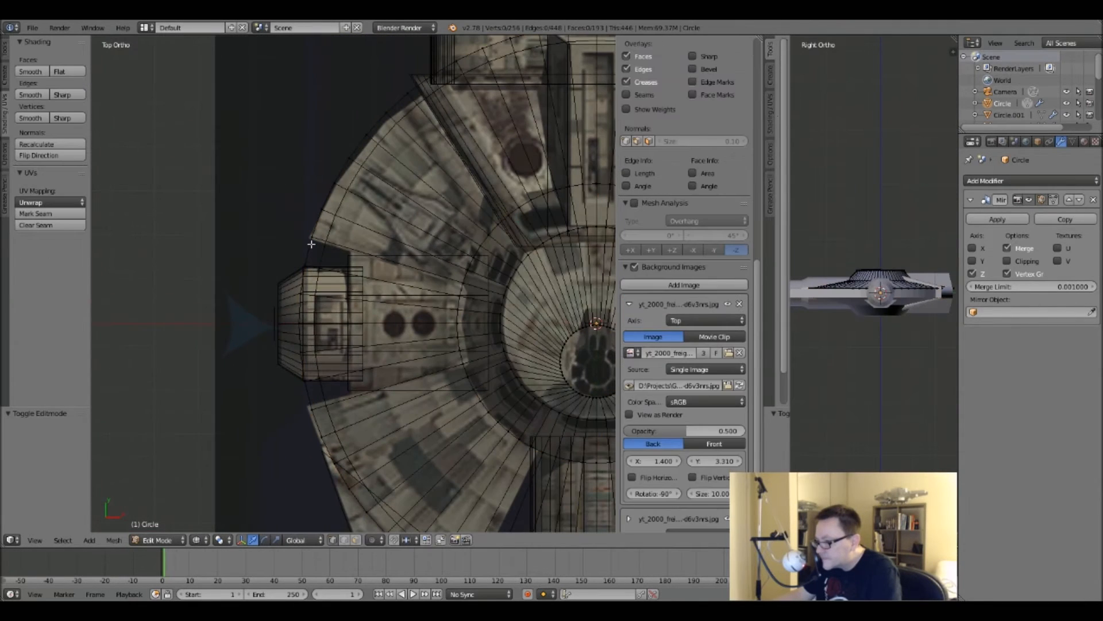
pyautogui.rightClick(307, 262)
pyautogui.keyDown('shift'); pyautogui.rightClick(306, 287); pyautogui.keyUp('shift')
pyautogui.keyDown('shift'); pyautogui.rightClick(301, 324); pyautogui.keyUp('shift')
pyautogui.keyDown('shift'); pyautogui.rightClick(301, 351); pyautogui.keyUp('shift')
pyautogui.keyDown('shift'); pyautogui.rightClick(301, 377); pyautogui.keyUp('shift')
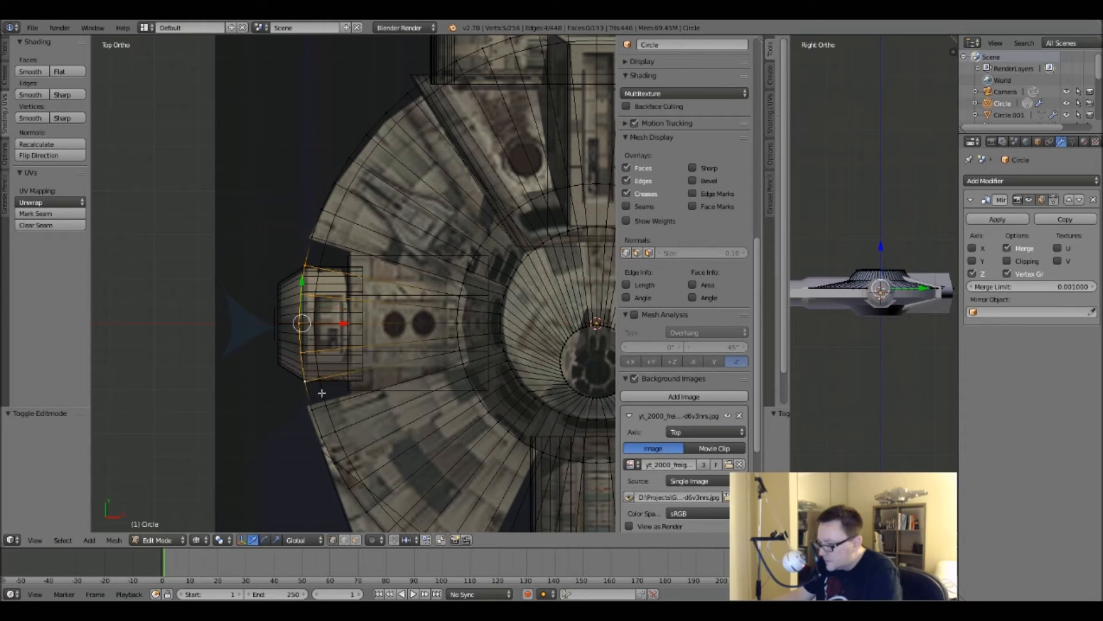
pyautogui.press('x')
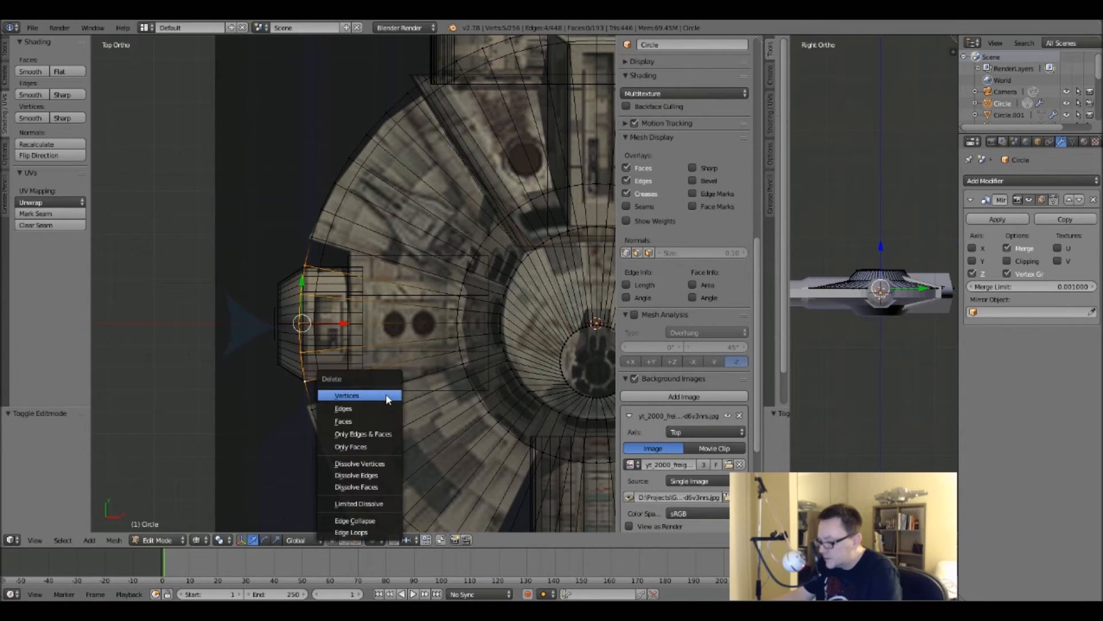
pyautogui.click(384, 394)
# Inspect the hull opening around the left docking arm on the solid model from several angles.
pyautogui.press('z')
pyautogui.moveTo(389, 376); pyautogui.dragTo(488, 312, button='middle')
pyautogui.scroll(5, 419, 374)
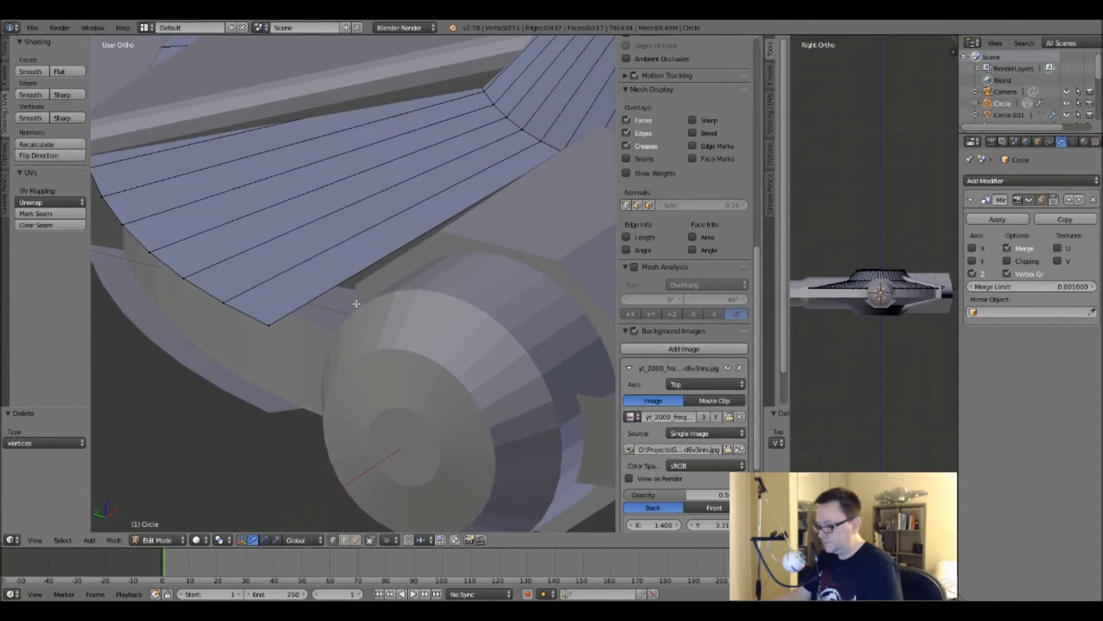
pyautogui.scroll(-4, 359, 322)
pyautogui.moveTo(367, 348); pyautogui.dragTo(382, 320, button='middle')
pyautogui.scroll(2, 321, 323)
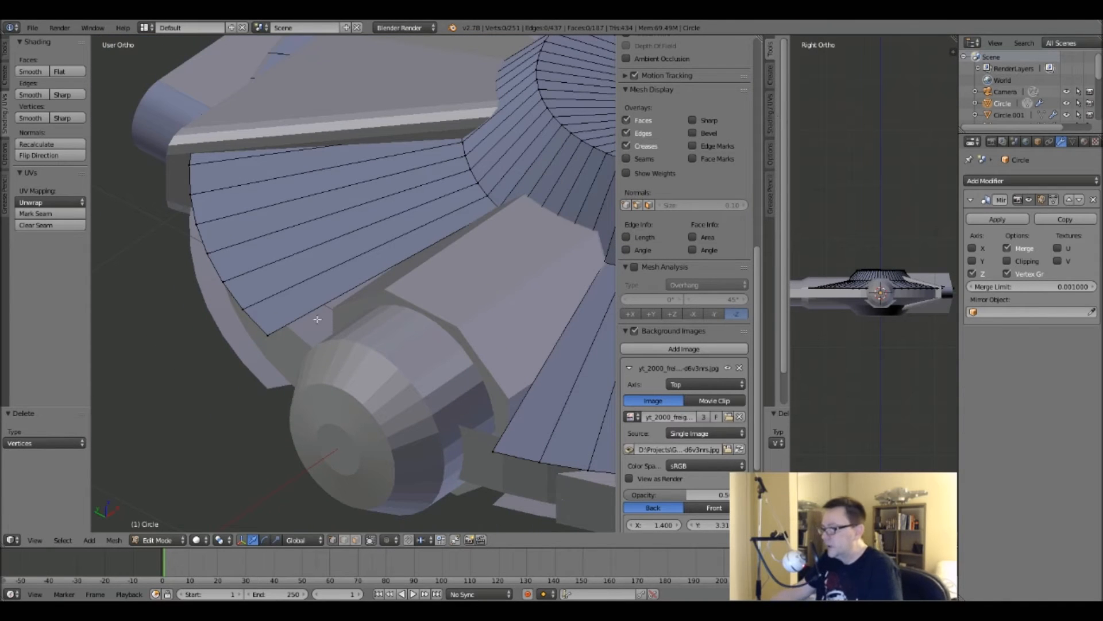
pyautogui.moveTo(394, 344); pyautogui.dragTo(368, 302, button='middle')
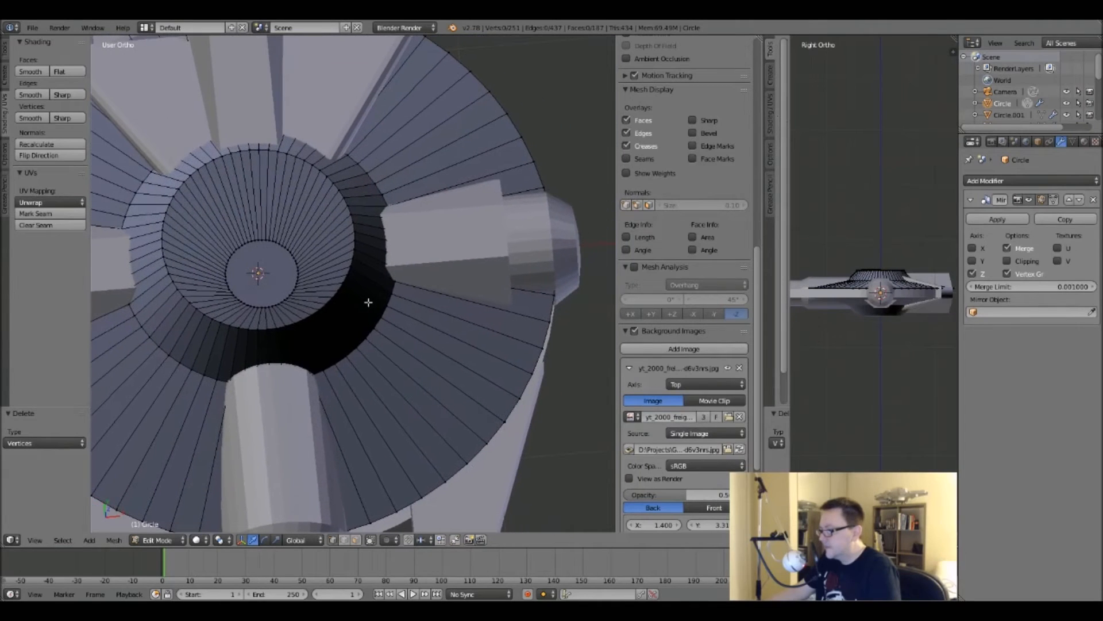
# Delete the hull disc's five outer rim vertices at the right docking arm, matching the opposite gap.
pyautogui.press('KP_7')
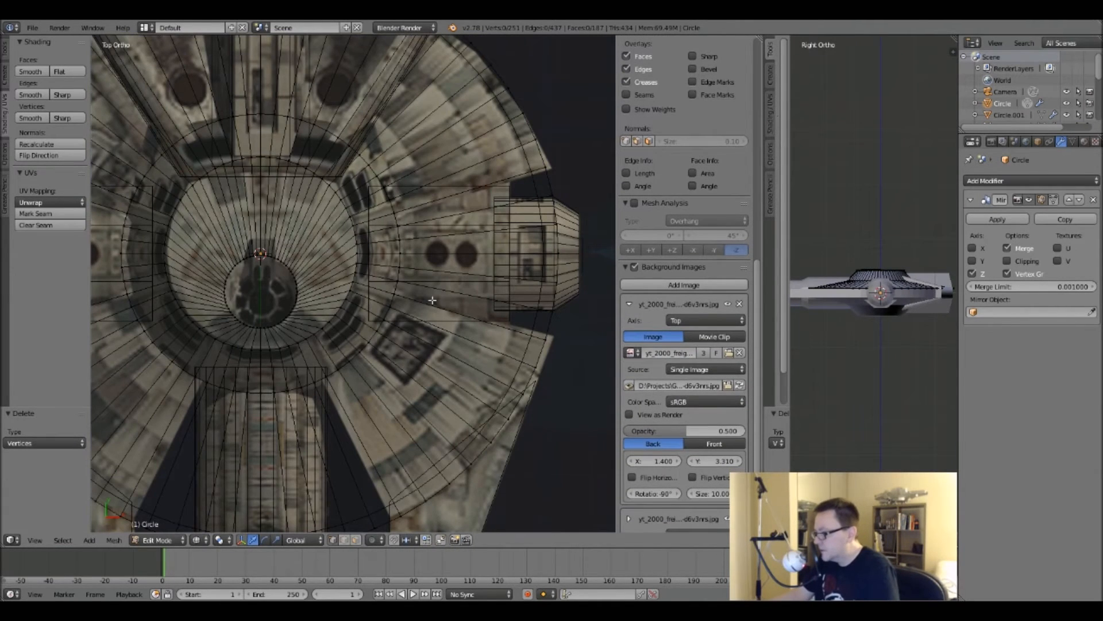
pyautogui.rightClick(552, 195)
pyautogui.keyDown('shift'); pyautogui.rightClick(557, 225); pyautogui.keyUp('shift')
pyautogui.keyDown('shift'); pyautogui.rightClick(558, 254); pyautogui.keyUp('shift')
pyautogui.keyDown('shift'); pyautogui.rightClick(556, 282); pyautogui.keyUp('shift')
pyautogui.keyDown('shift'); pyautogui.rightClick(553, 311); pyautogui.keyUp('shift')
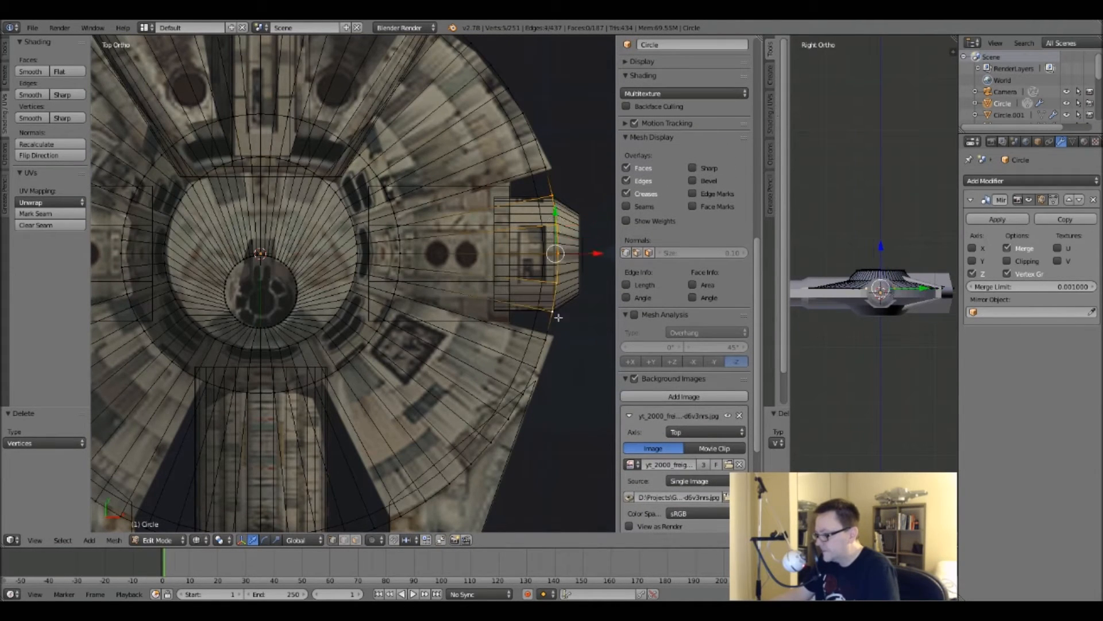
pyautogui.press('x')
pyautogui.click(552, 315)
# Check both side gaps on the whole ship, and reopen the hull disc's mesh in top wireframe view at the rear panels.
pyautogui.moveTo(551, 315); pyautogui.dragTo(502, 278, button='middle')
pyautogui.press('Tab')
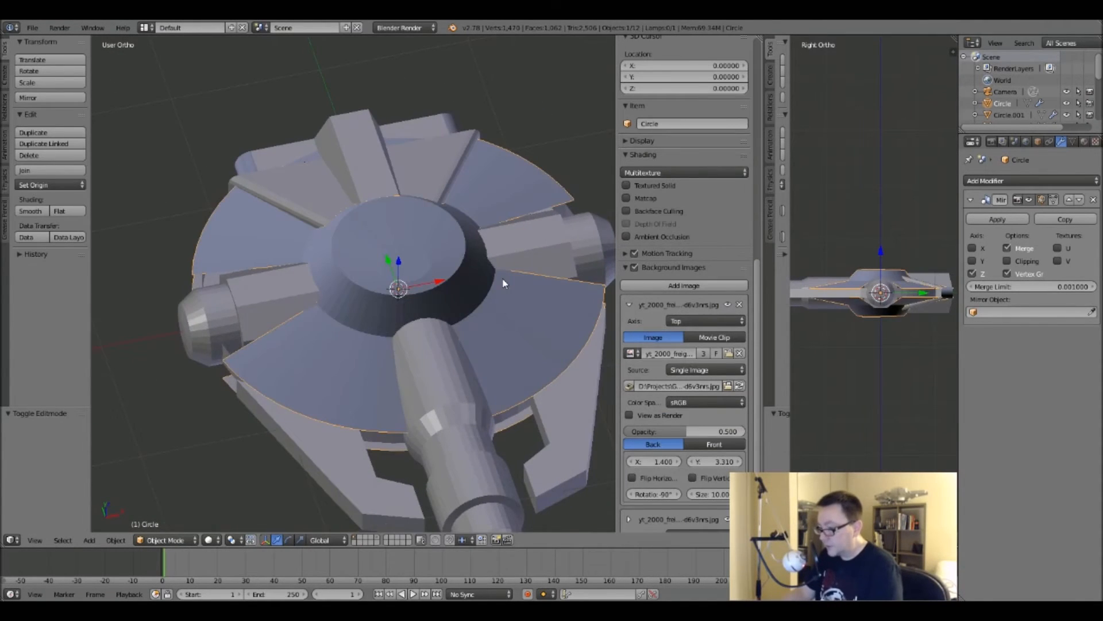
pyautogui.press('KP_7')
pyautogui.press('z')
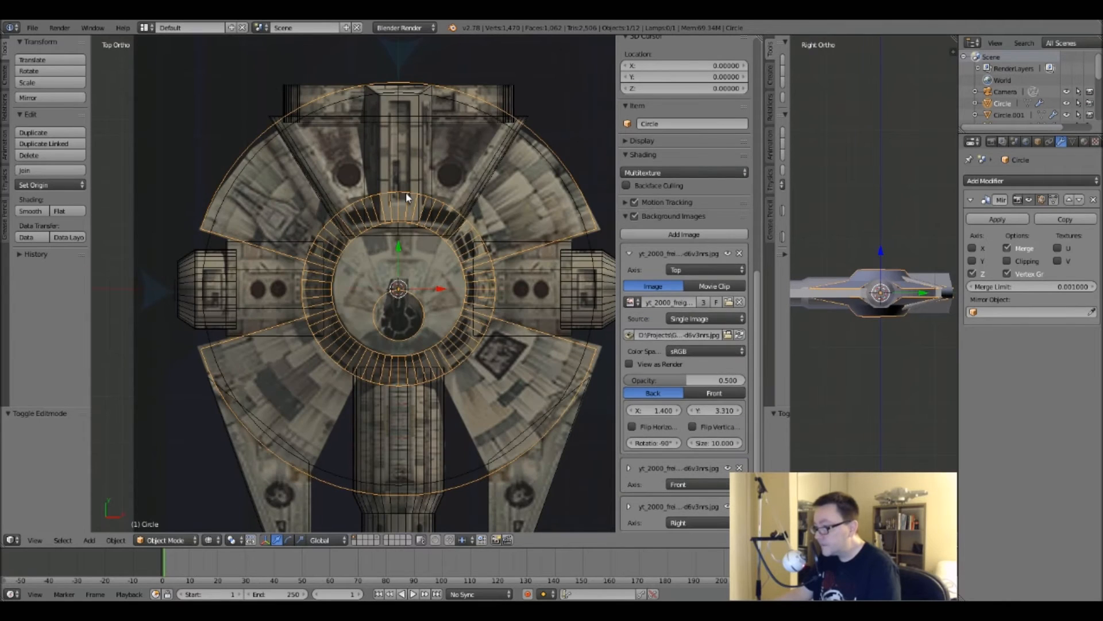
pyautogui.scroll(3, 405, 192)
pyautogui.moveTo(362, 154)
pyautogui.keyDown('shift'); pyautogui.mouseDown(button='middle')
pyautogui.moveTo(312, 148)
pyautogui.moveTo(344, 143)
pyautogui.mouseUp(button='middle'); pyautogui.keyUp('shift')
pyautogui.press('Tab')
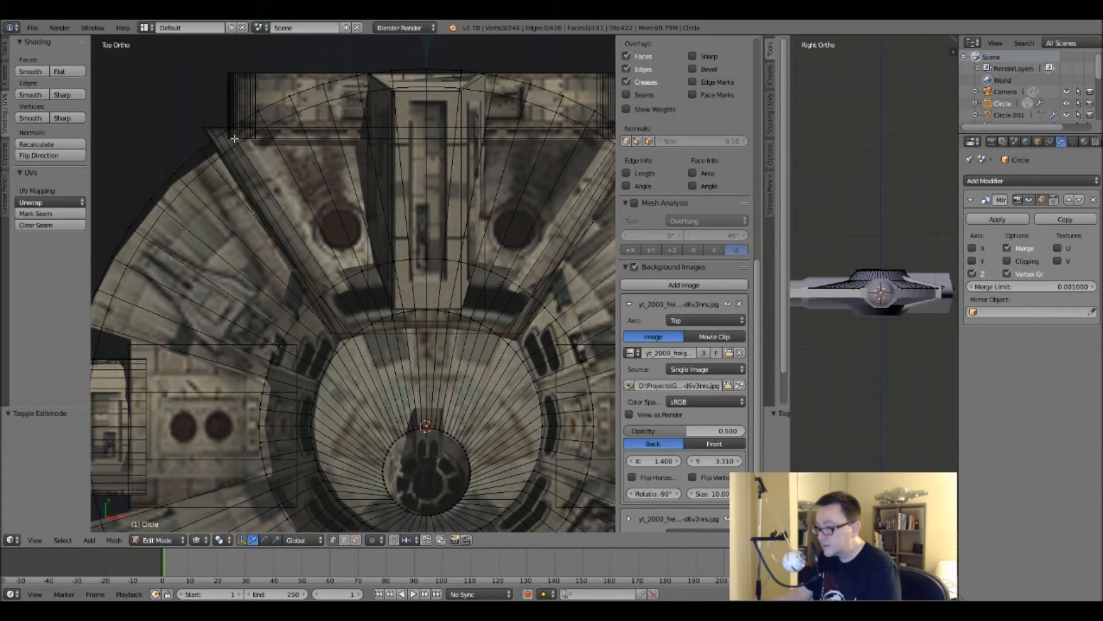
pyautogui.rightClick(258, 112)
pyautogui.press('c')
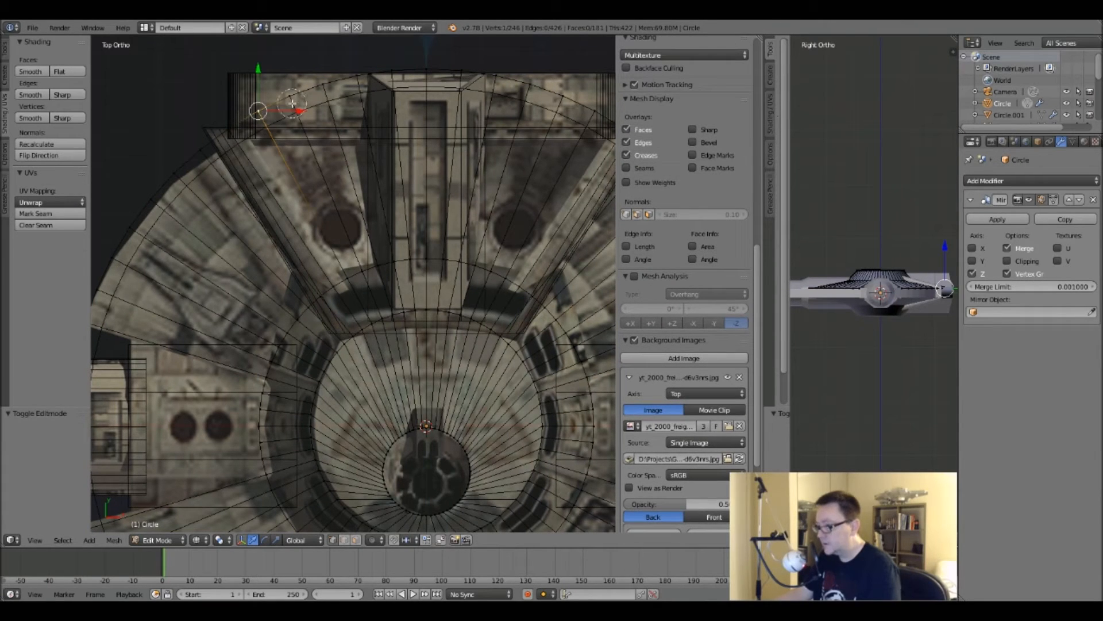
pyautogui.moveTo(291, 97)
pyautogui.mouseDown()
pyautogui.moveTo(362, 75)
pyautogui.moveTo(559, 94)
pyautogui.mouseUp()
pyautogui.keyDown('shift'); pyautogui.moveTo(527, 205); pyautogui.dragTo(358, 205, button='middle'); pyautogui.keyUp('shift')
pyautogui.scroll(-2, 358, 205)
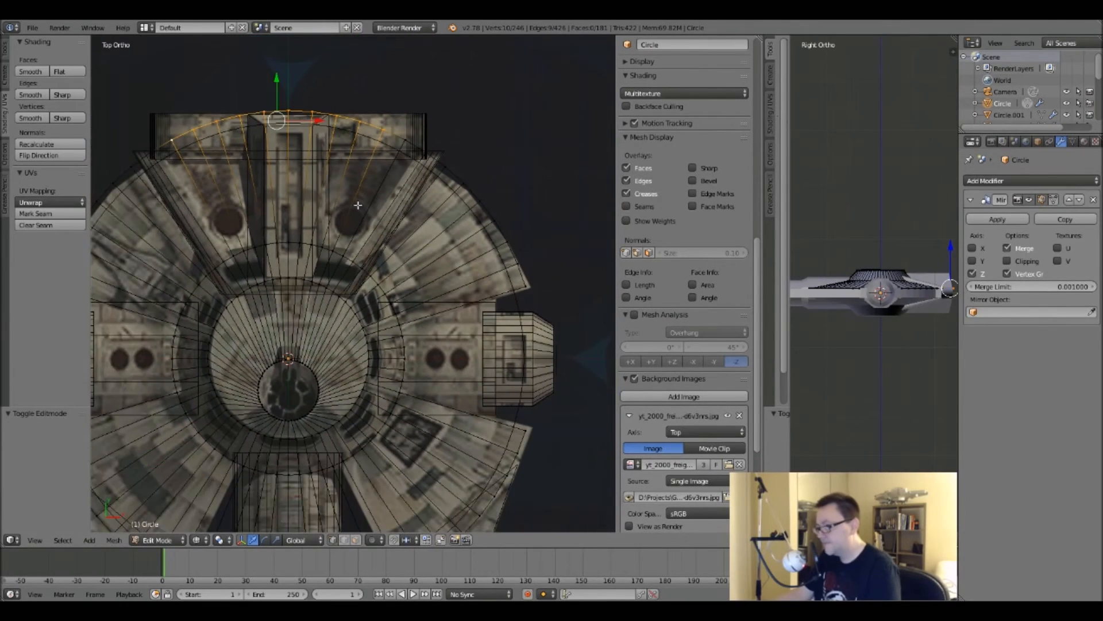
pyautogui.hotkey('alt', 'z')
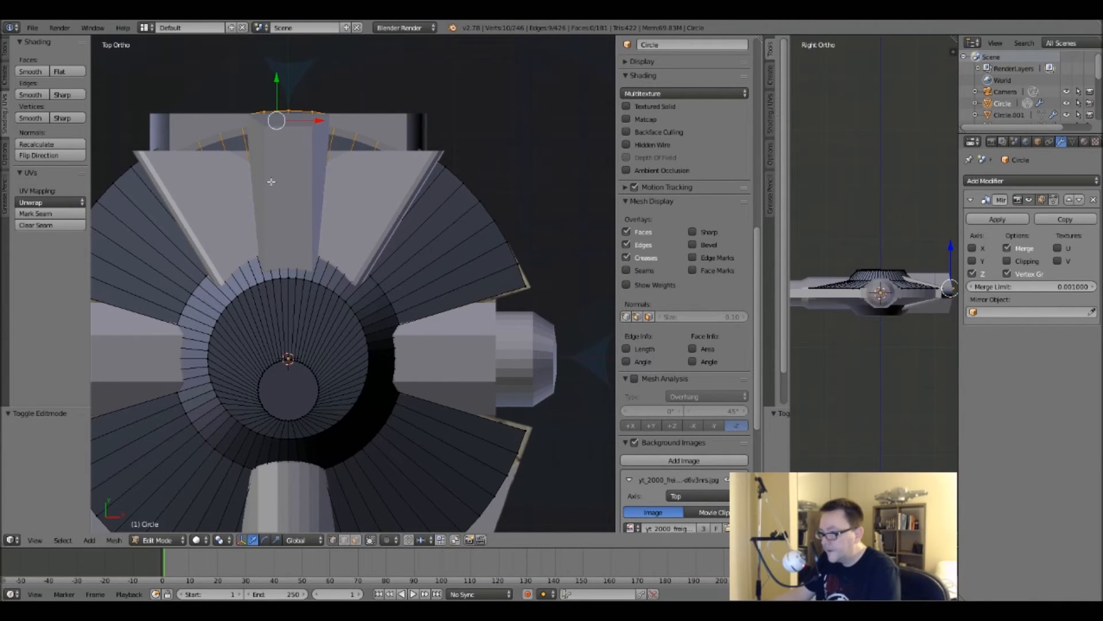
pyautogui.press('Tab')
pyautogui.press('Tab')
pyautogui.keyDown('shift'); pyautogui.moveTo(265, 187); pyautogui.dragTo(371, 183, button='middle'); pyautogui.keyUp('shift')
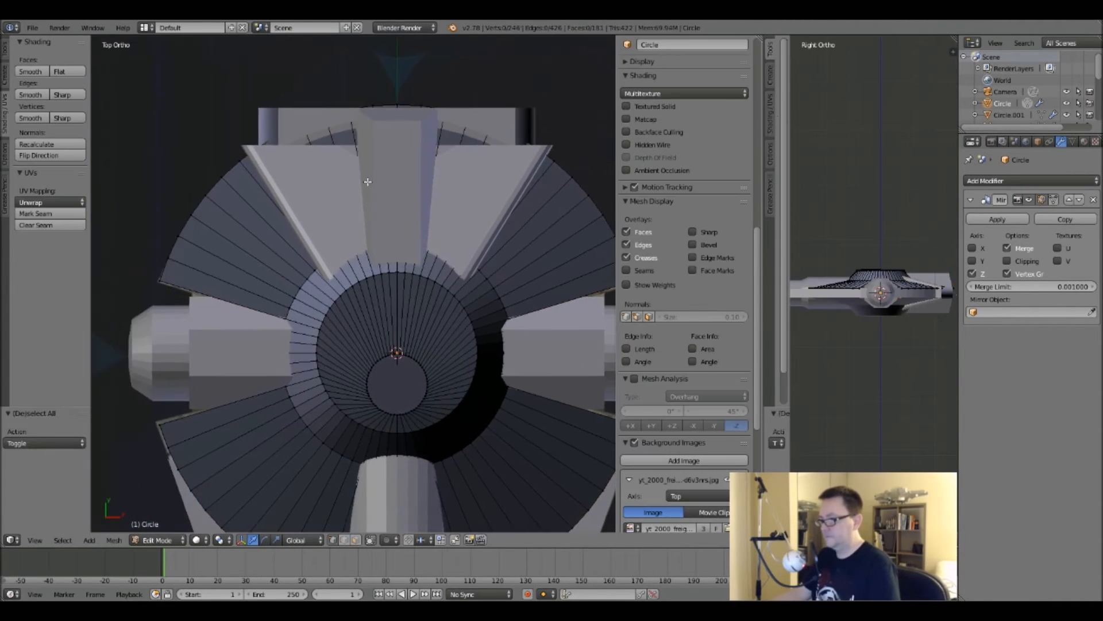
pyautogui.press('a')
# Add a loop cut across the rear section of the hull disc's sloped ring, slid slightly toward the outer rim.
pyautogui.hotkey('alt', 'z')
pyautogui.hotkey('ctrl', 'r')
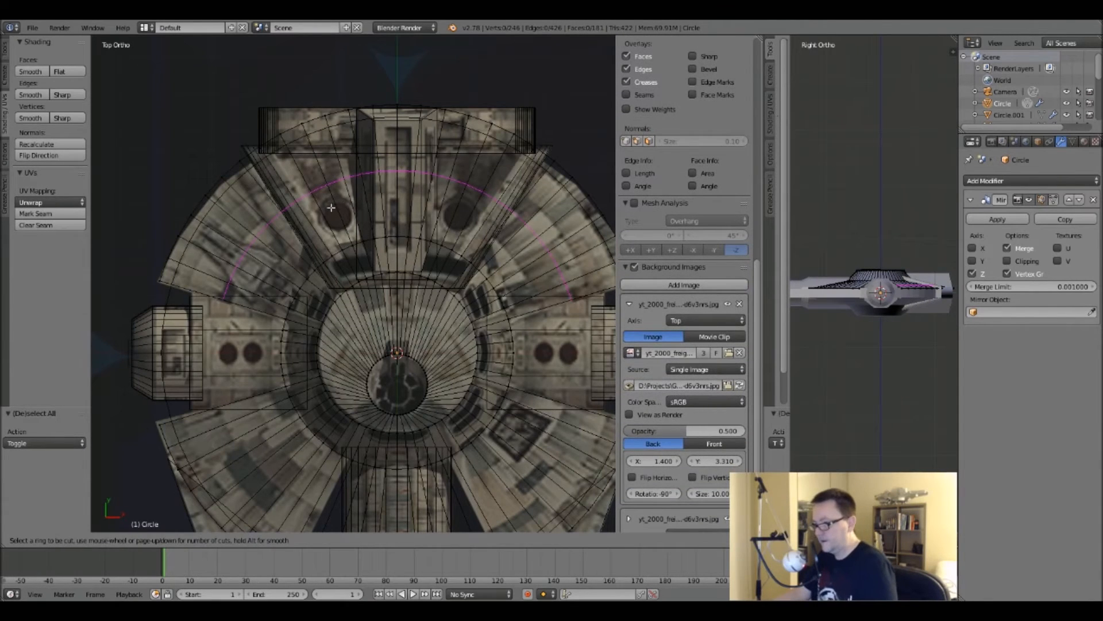
pyautogui.click(332, 205)
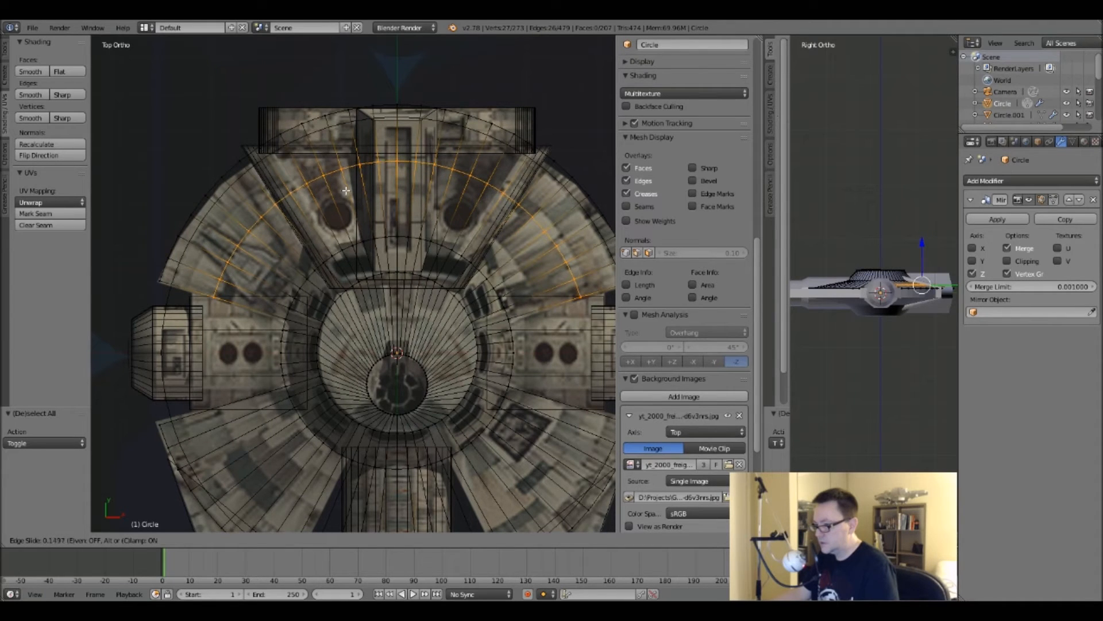
pyautogui.click(346, 190)
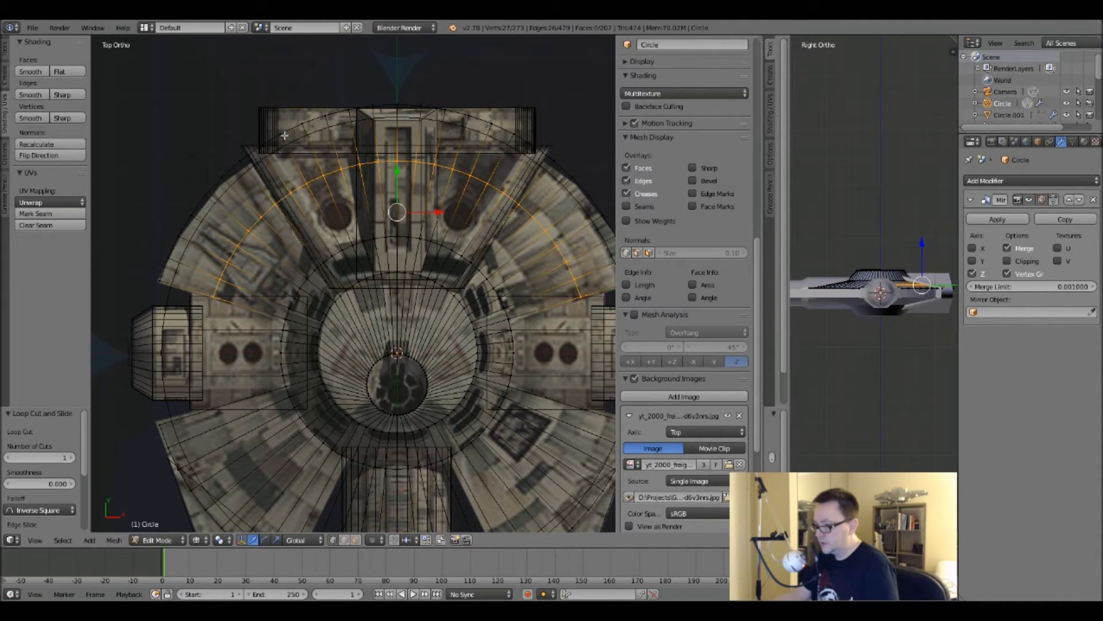
# Delete the hull disc's outer rim vertices behind the rear panels and inspect the trimmed edge on the solid model.
pyautogui.rightClick(259, 147)
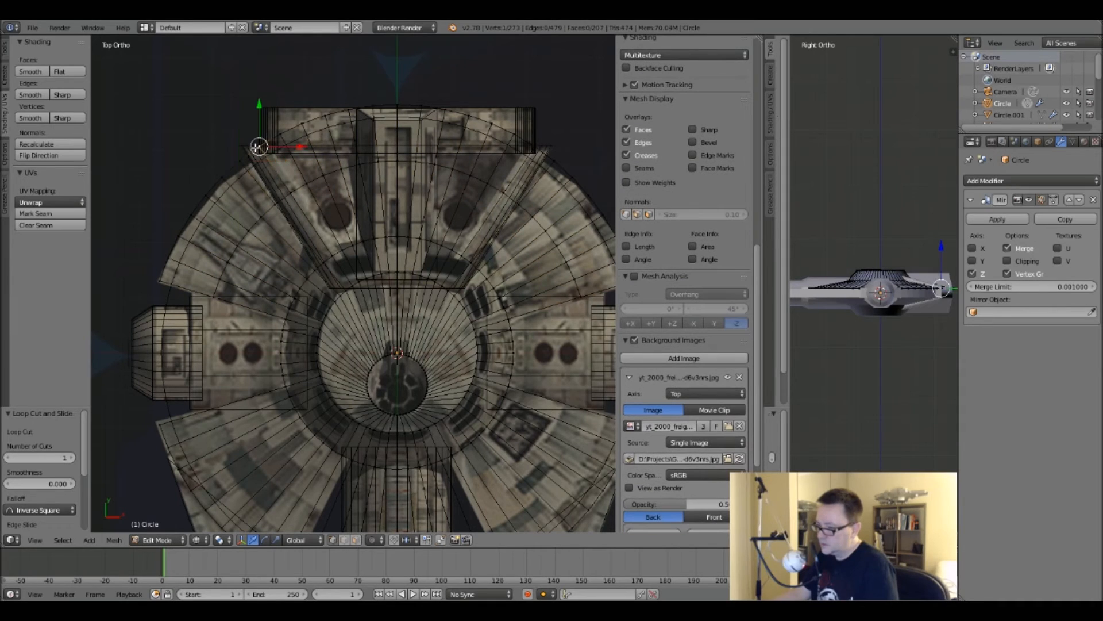
pyautogui.rightClick(290, 141)
pyautogui.keyDown('shift'); pyautogui.rightClick(305, 129); pyautogui.keyUp('shift')
pyautogui.keyDown('shift'); pyautogui.rightClick(328, 119); pyautogui.keyUp('shift')
pyautogui.press('c')
pyautogui.moveTo(335, 115)
pyautogui.mouseDown()
pyautogui.moveTo(458, 114)
pyautogui.moveTo(539, 150)
pyautogui.mouseUp()
pyautogui.rightClick(540, 150)
pyautogui.press('x')
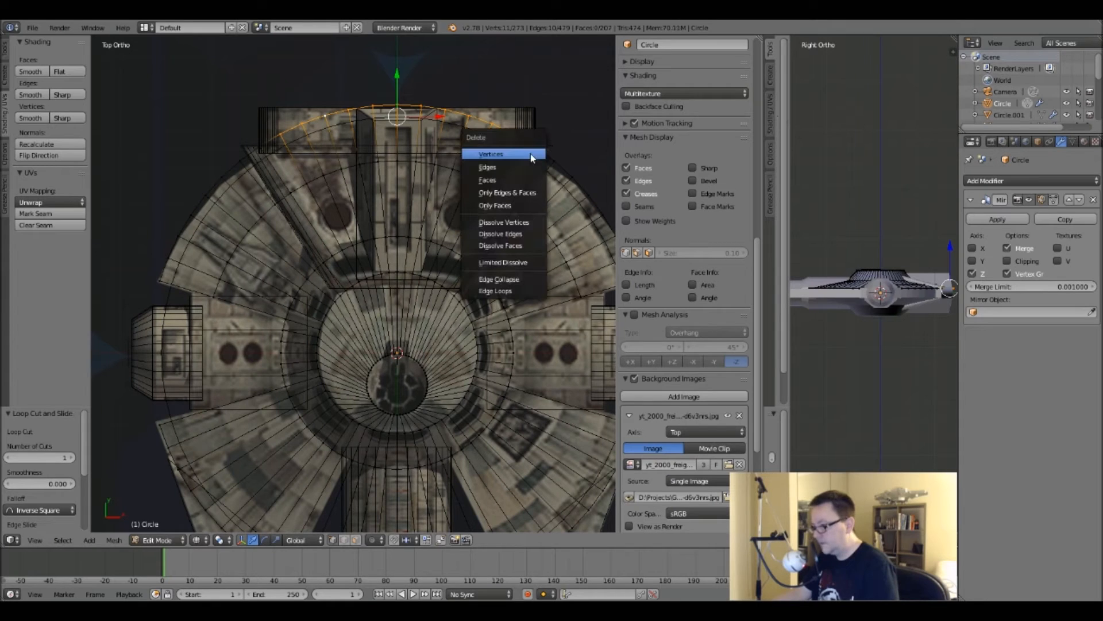
pyautogui.click(530, 153)
pyautogui.press('x')
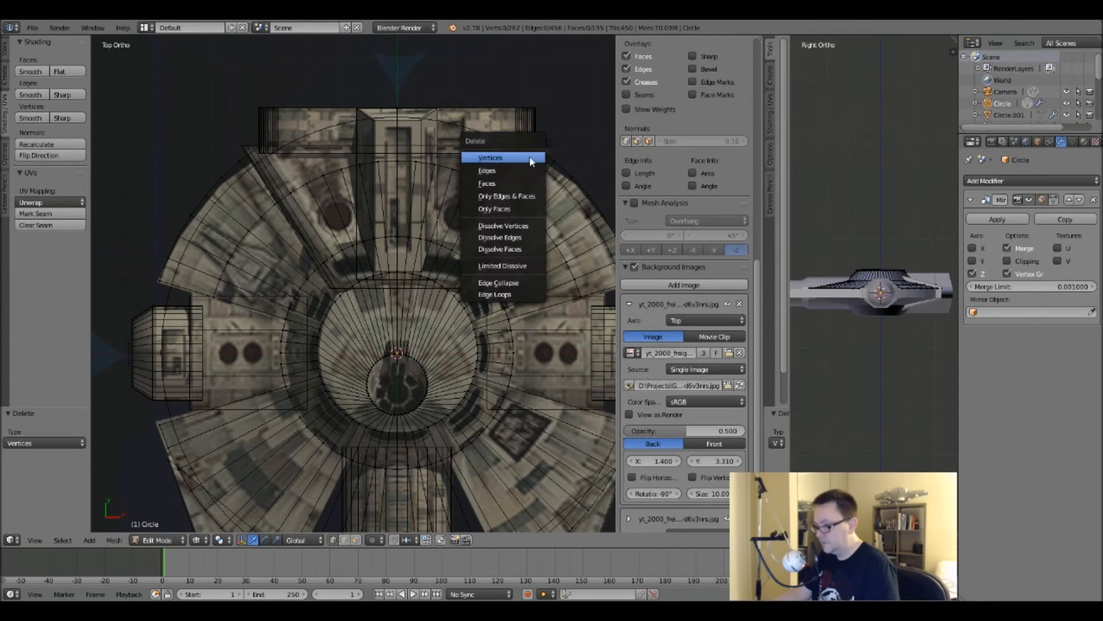
pyautogui.press('z')
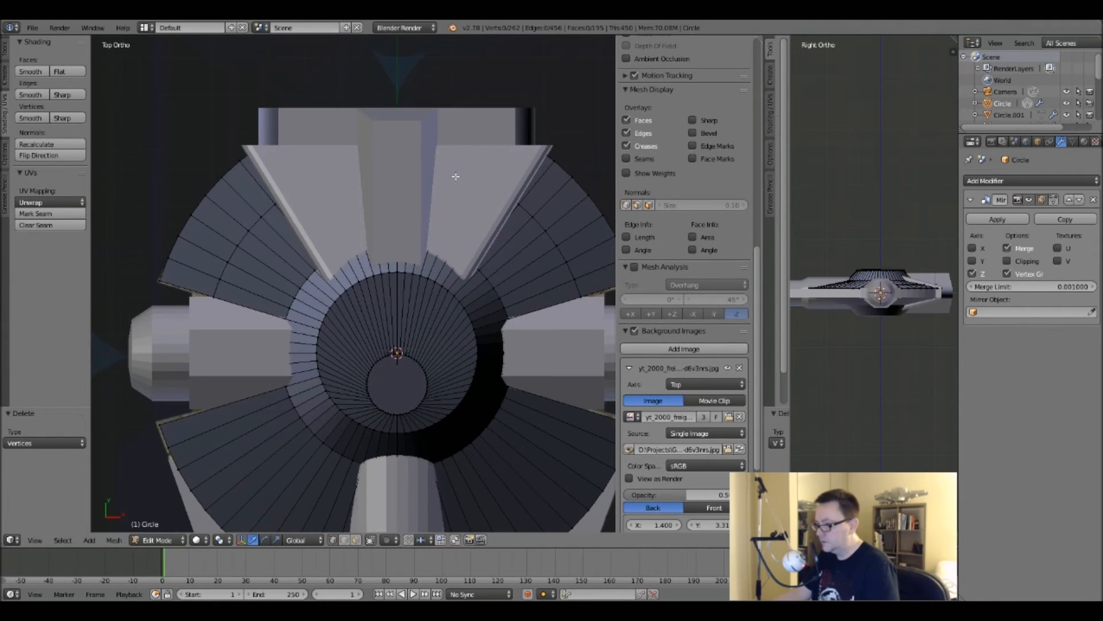
pyautogui.moveTo(456, 176)
pyautogui.mouseDown(button='middle')
pyautogui.moveTo(353, 80)
pyautogui.moveTo(318, 162)
pyautogui.moveTo(443, 173)
pyautogui.mouseUp(button='middle')
pyautogui.moveTo(267, 151); pyautogui.dragTo(332, 165, button='middle')
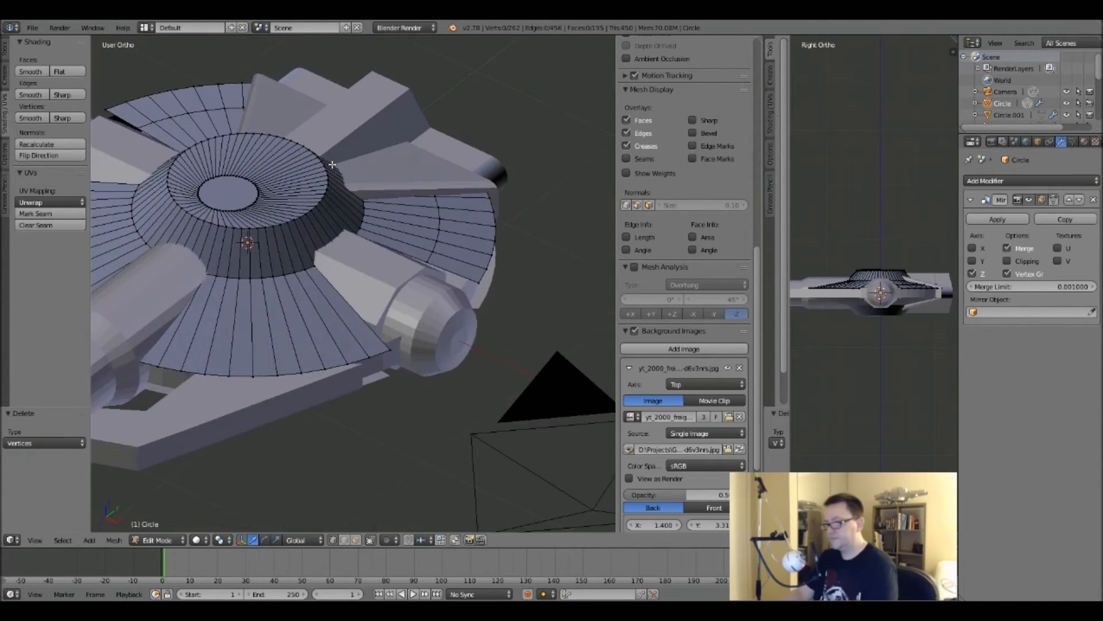
# Add a radial loop cut to the front section of the disc, slid to the blueprint's left gap edge beside the central tube.
pyautogui.press('KP_7')
pyautogui.scroll(4, 338, 323)
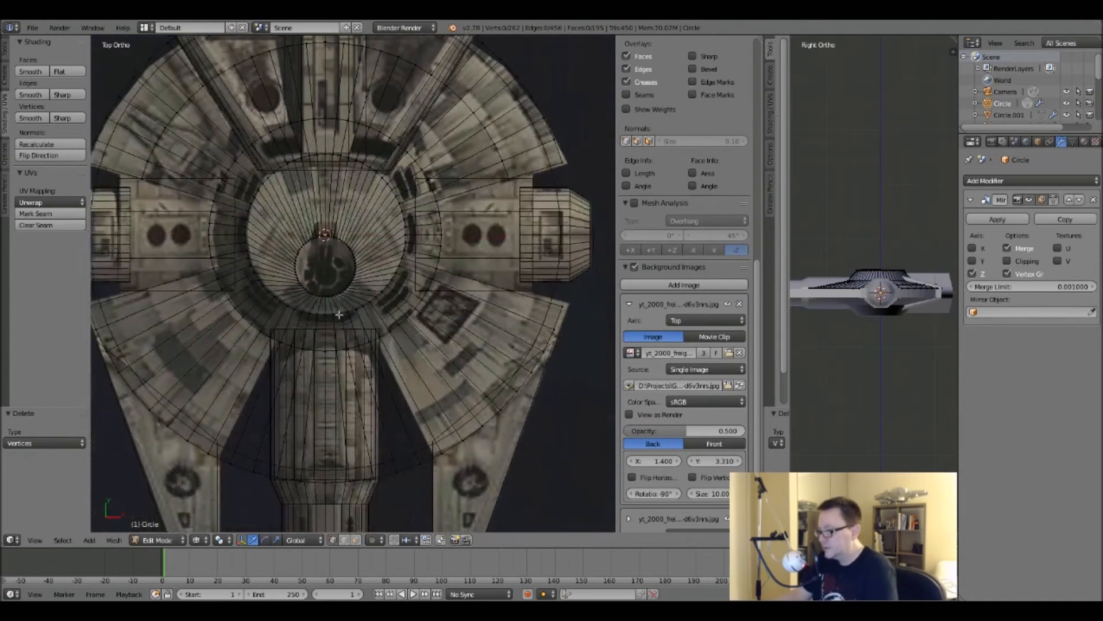
pyautogui.scroll(-2, 338, 323)
pyautogui.scroll(4, 300, 356)
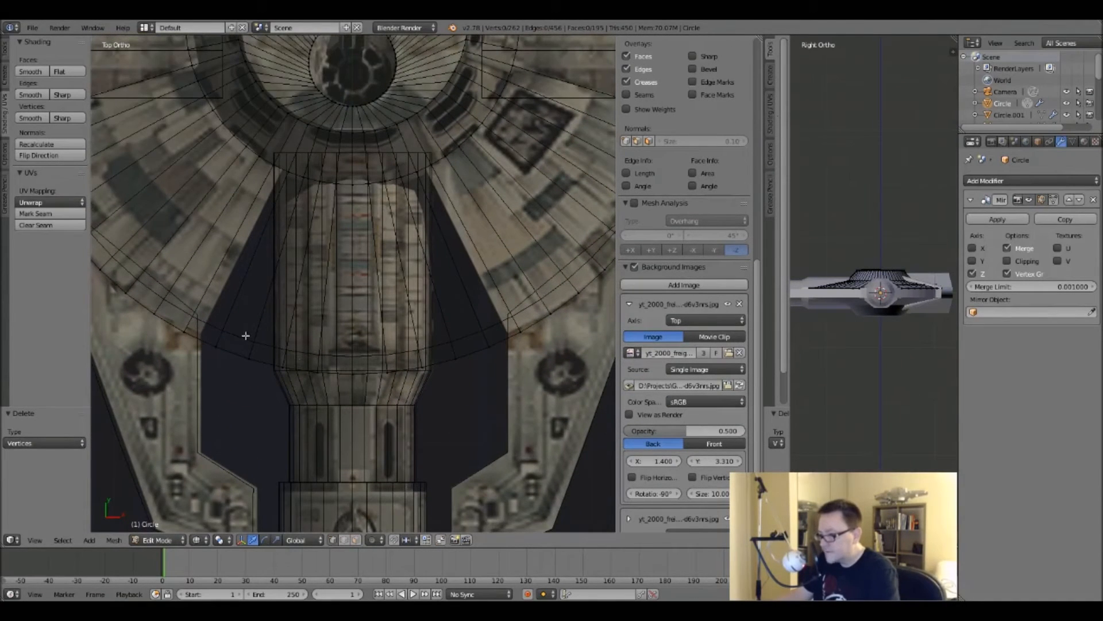
pyautogui.scroll(2, 218, 346)
pyautogui.hotkey('ctrl', 'r')
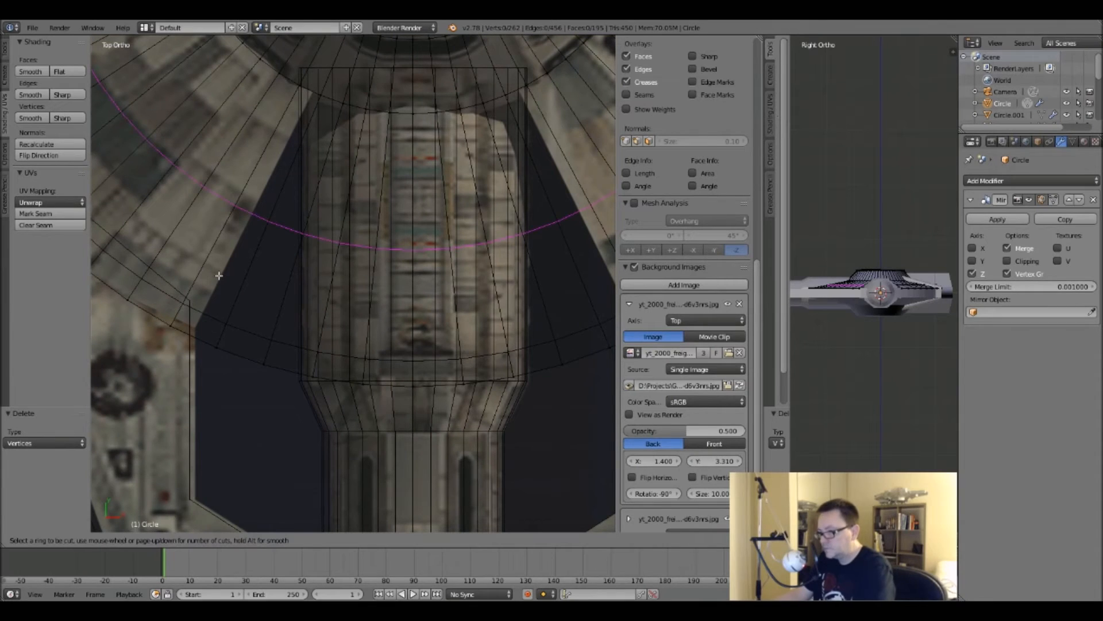
pyautogui.click(199, 334)
pyautogui.rightClick(203, 337)
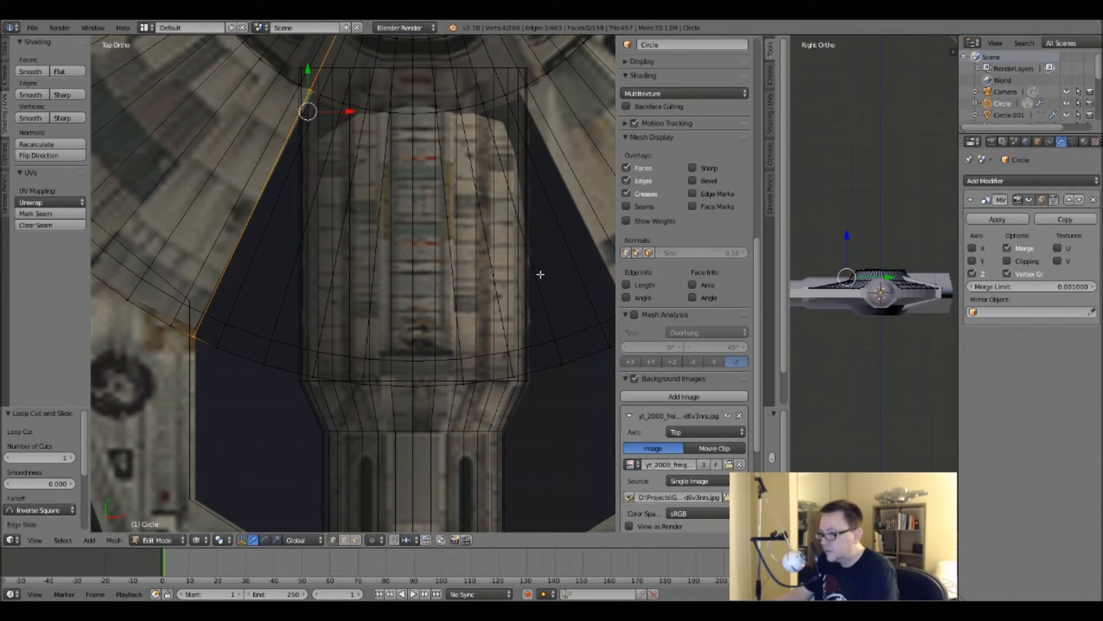
# Add a matching radial loop cut along the right gap edge beside the central tube.
pyautogui.keyDown('shift'); pyautogui.moveTo(545, 272); pyautogui.dragTo(444, 257, button='middle'); pyautogui.keyUp('shift')
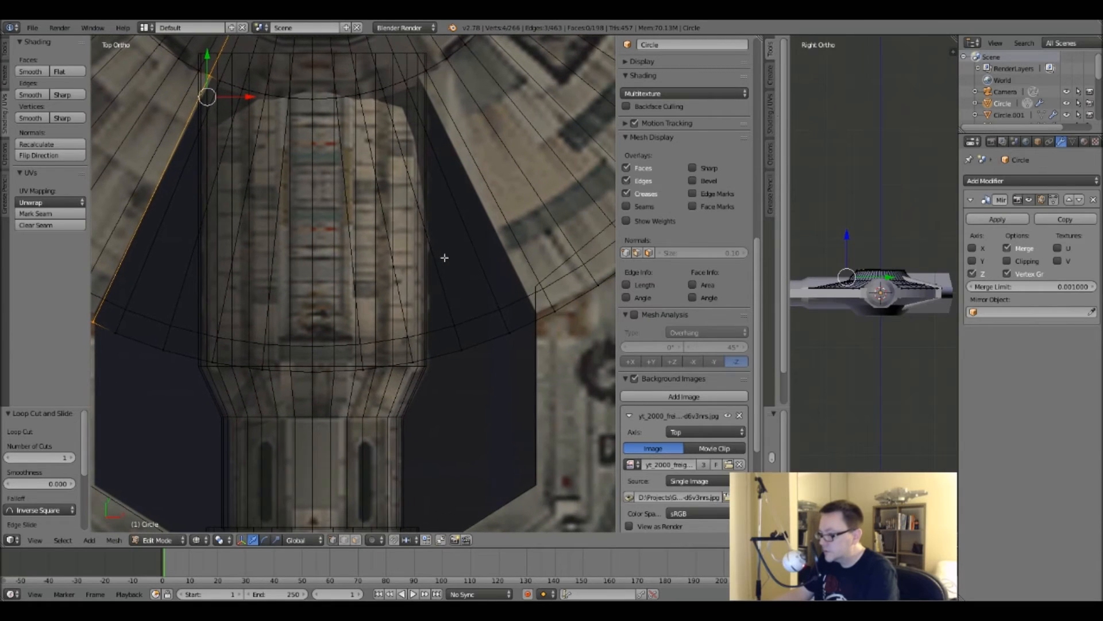
pyautogui.hotkey('ctrl', 'r')
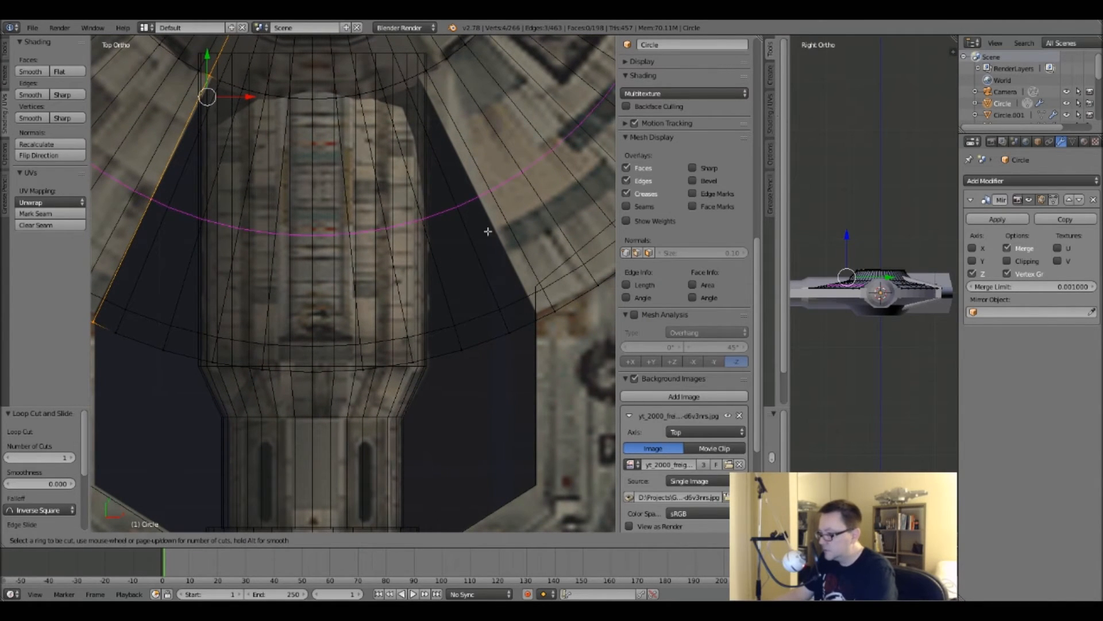
pyautogui.click(505, 312)
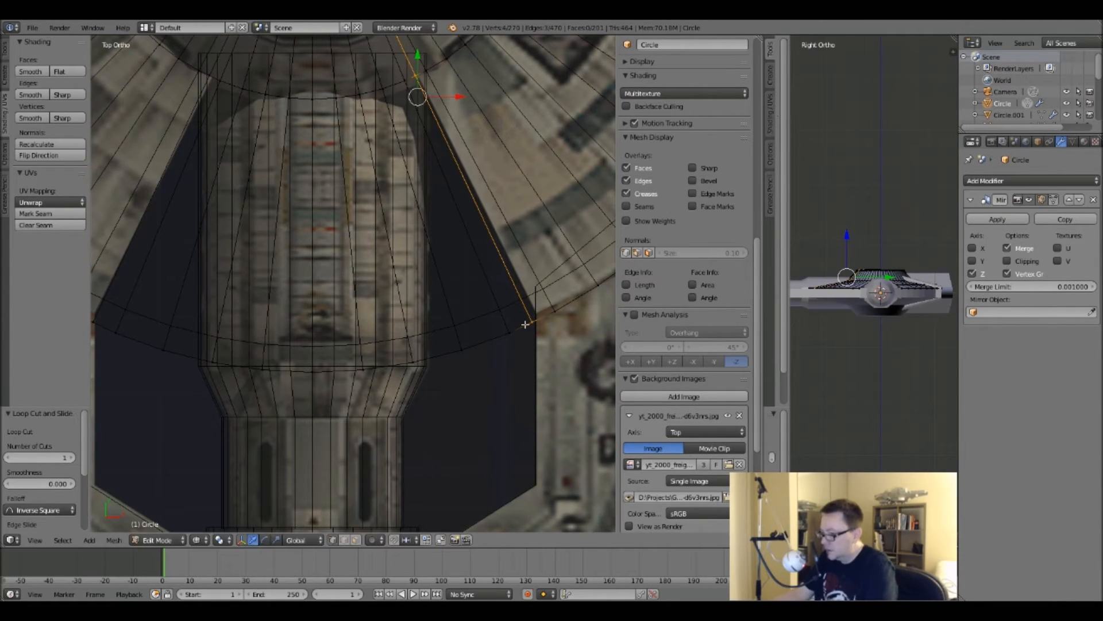
# Delete the hull disc's outer rim vertices between the two radial cuts across the central tube at the front.
pyautogui.rightClick(510, 332)
pyautogui.keyDown('shift'); pyautogui.rightClick(460, 348); pyautogui.keyUp('shift')
pyautogui.keyDown('shift'); pyautogui.rightClick(414, 362); pyautogui.keyUp('shift')
pyautogui.keyDown('shift'); pyautogui.rightClick(362, 368); pyautogui.keyUp('shift')
pyautogui.keyDown('shift'); pyautogui.rightClick(312, 371); pyautogui.keyUp('shift')
pyautogui.keyDown('shift'); pyautogui.rightClick(262, 368); pyautogui.keyUp('shift')
pyautogui.keyDown('shift'); pyautogui.rightClick(213, 363); pyautogui.keyUp('shift')
pyautogui.keyDown('shift'); pyautogui.moveTo(273, 366); pyautogui.dragTo(201, 366, button='middle'); pyautogui.keyUp('shift')
pyautogui.keyDown('alt'); pyautogui.keyDown('shift'); pyautogui.rightClick(214, 357); pyautogui.keyUp('shift'); pyautogui.keyUp('alt')
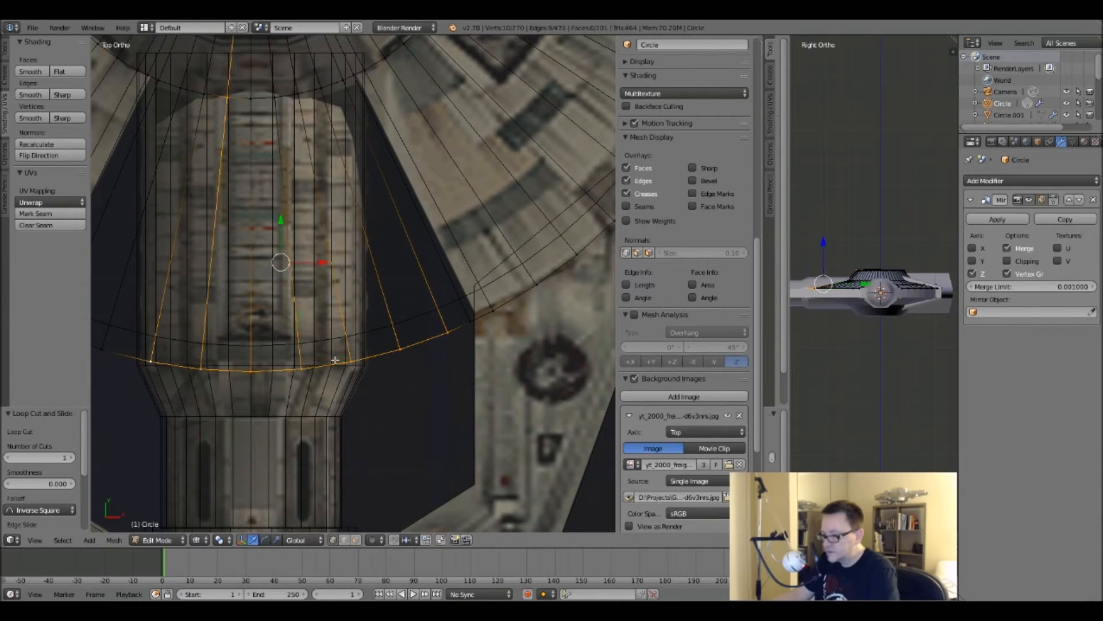
pyautogui.hotkey('ctrl', 'z')
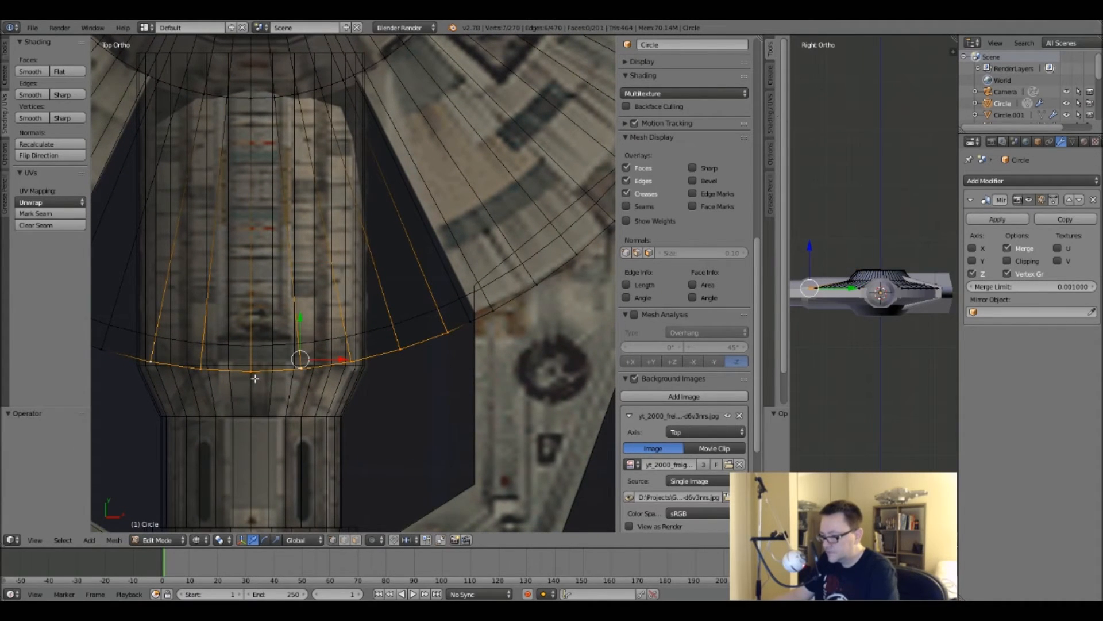
pyautogui.keyDown('shift'); pyautogui.moveTo(254, 381); pyautogui.dragTo(410, 371, button='middle'); pyautogui.keyUp('shift')
pyautogui.keyDown('shift'); pyautogui.rightClick(300, 349); pyautogui.keyUp('shift')
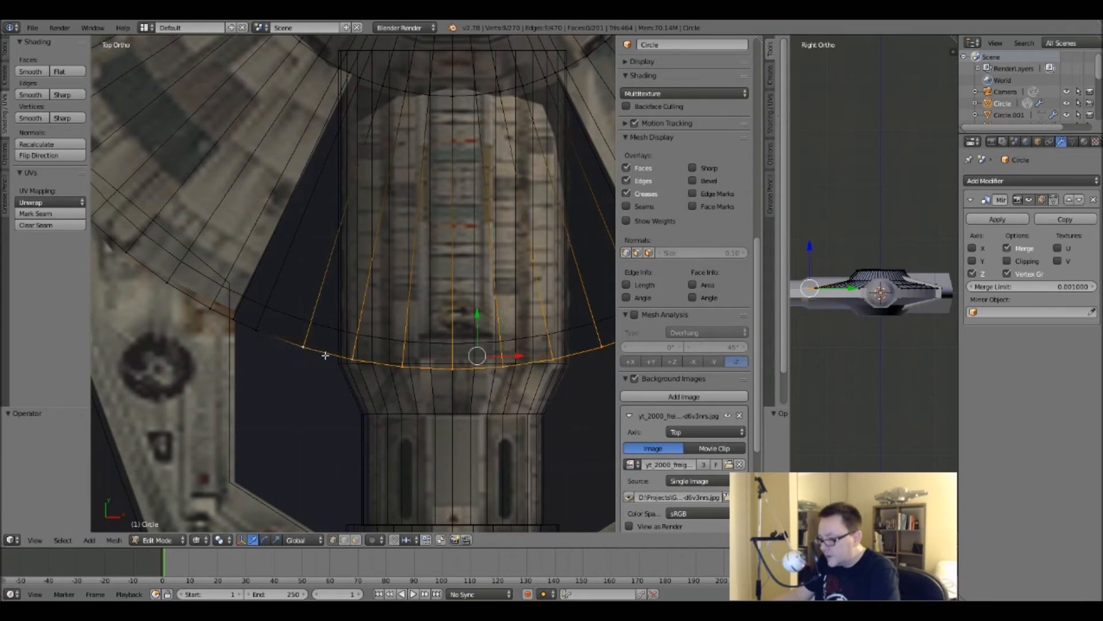
pyautogui.keyDown('shift'); pyautogui.rightClick(268, 344); pyautogui.keyUp('shift')
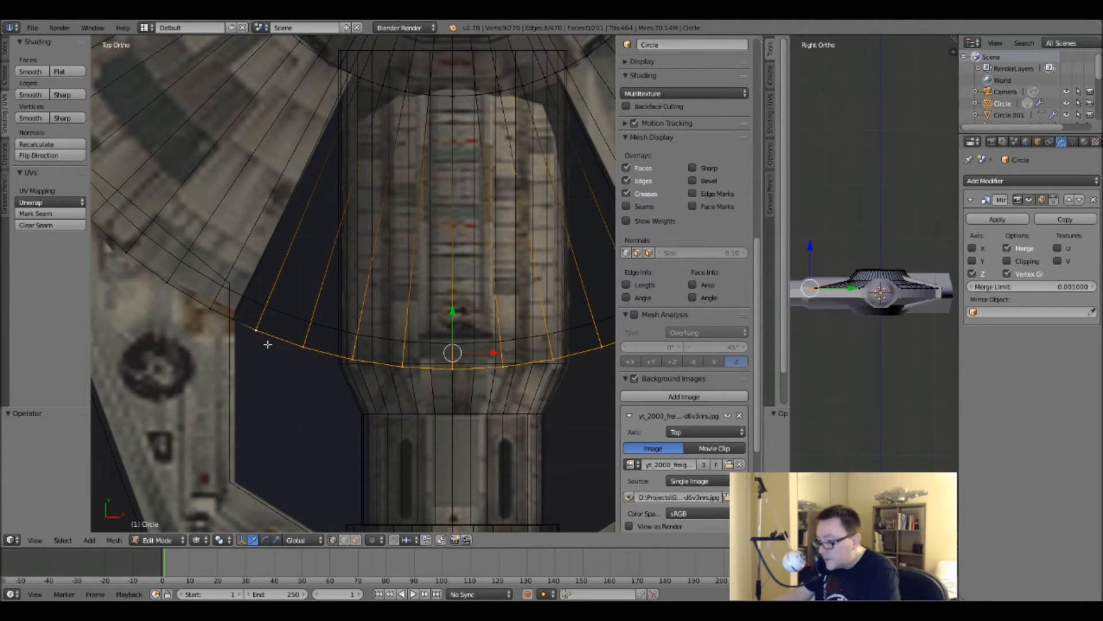
pyautogui.press('x')
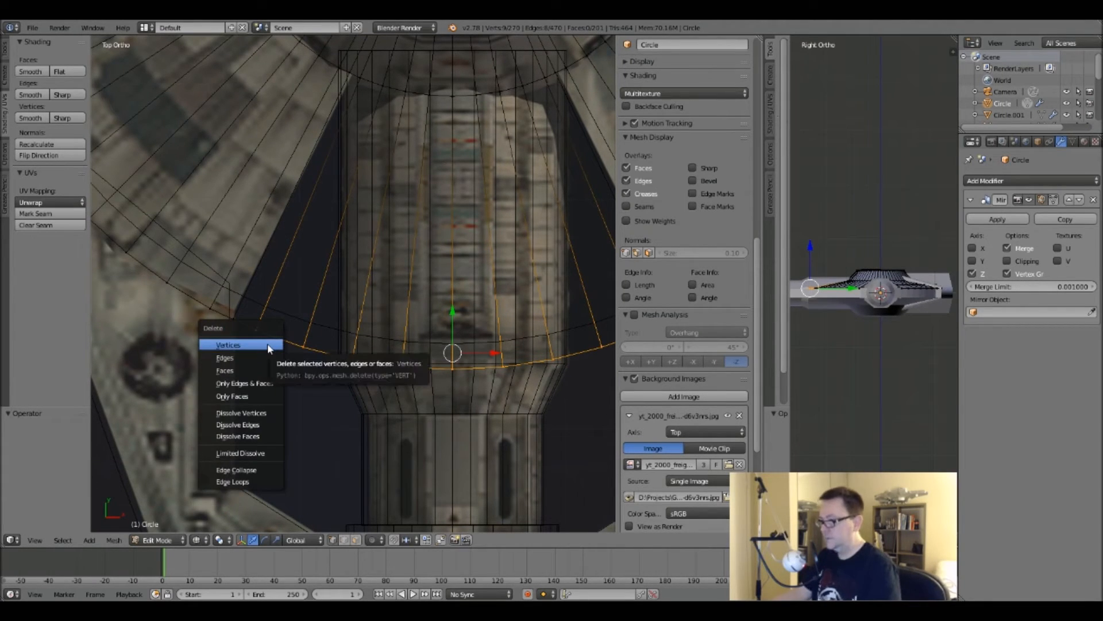
pyautogui.click(267, 344)
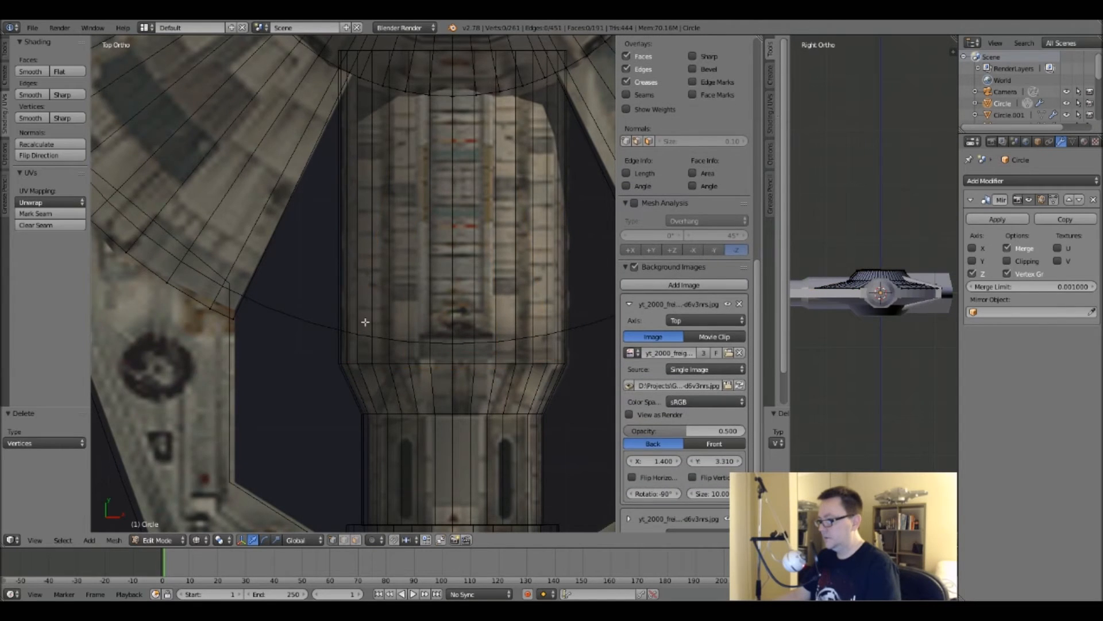
# Recalculate the normals of the entire hull disc mesh in solid shading.
pyautogui.hotkey('alt', 'z')
pyautogui.moveTo(365, 322); pyautogui.dragTo(373, 224, button='middle')
pyautogui.press('a')
pyautogui.click(51, 144)
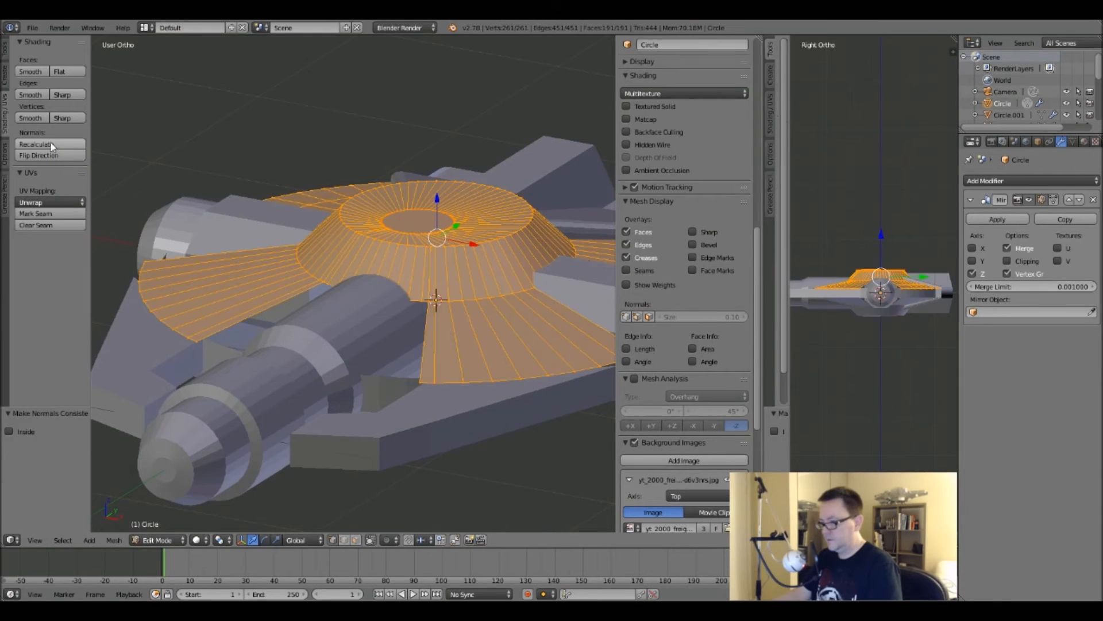
pyautogui.press('Tab')
# Recalculate the normals of the dark, round-ended engine piece at the rear of the ship.
pyautogui.scroll(-4, 400, 304)
pyautogui.keyDown('shift'); pyautogui.moveTo(491, 378); pyautogui.dragTo(432, 296, button='middle'); pyautogui.keyUp('shift')
pyautogui.rightClick(432, 296)
pyautogui.press('Tab')
pyautogui.press('a')
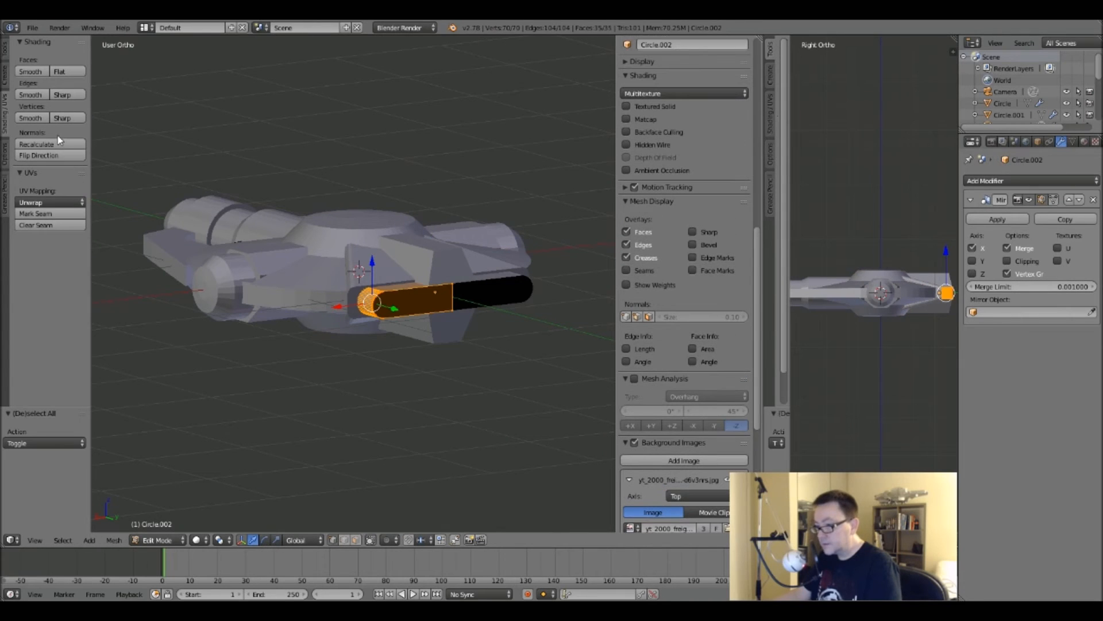
pyautogui.click(36, 143)
pyautogui.press('Tab')
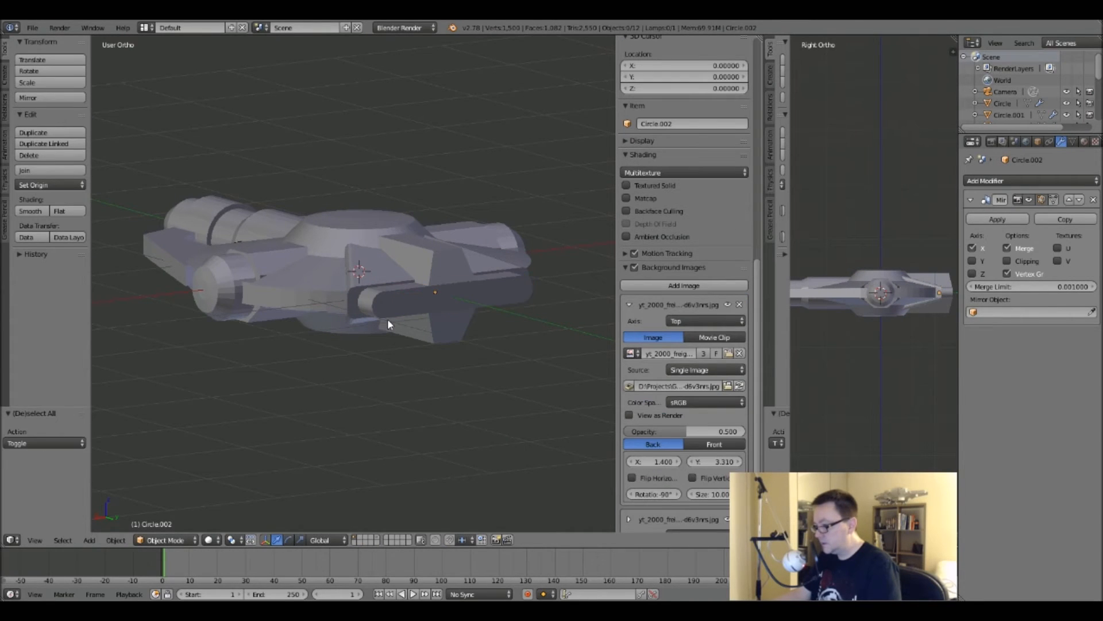
# Add a vertical loop cut to the thin circular side band at the right gap edge beside the central tube.
pyautogui.moveTo(420, 337); pyautogui.dragTo(429, 300, button='middle')
pyautogui.press('KP_7')
pyautogui.scroll(5, 336, 352)
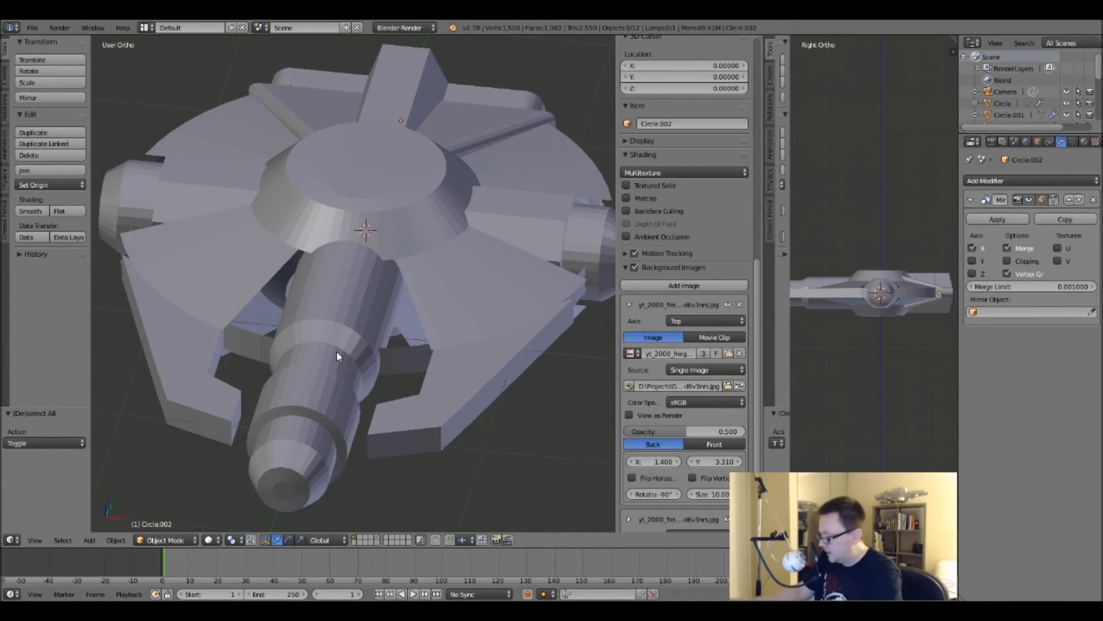
pyautogui.press('z')
pyautogui.moveTo(346, 398); pyautogui.dragTo(333, 337, button='middle')
pyautogui.rightClick(368, 352)
pyautogui.rightClick(374, 346)
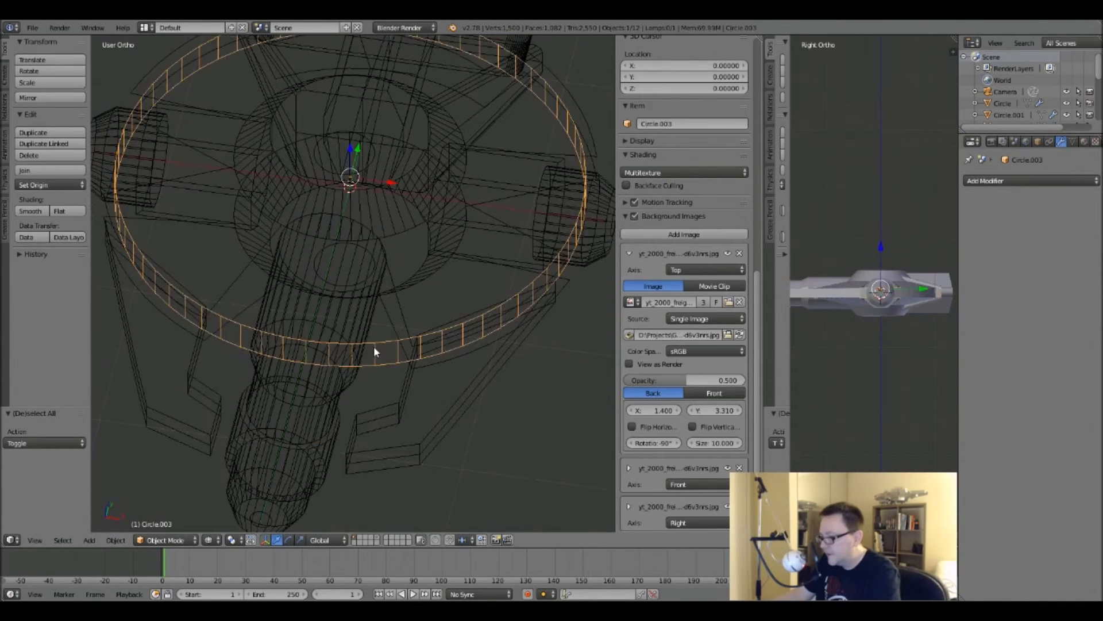
pyautogui.press('Tab')
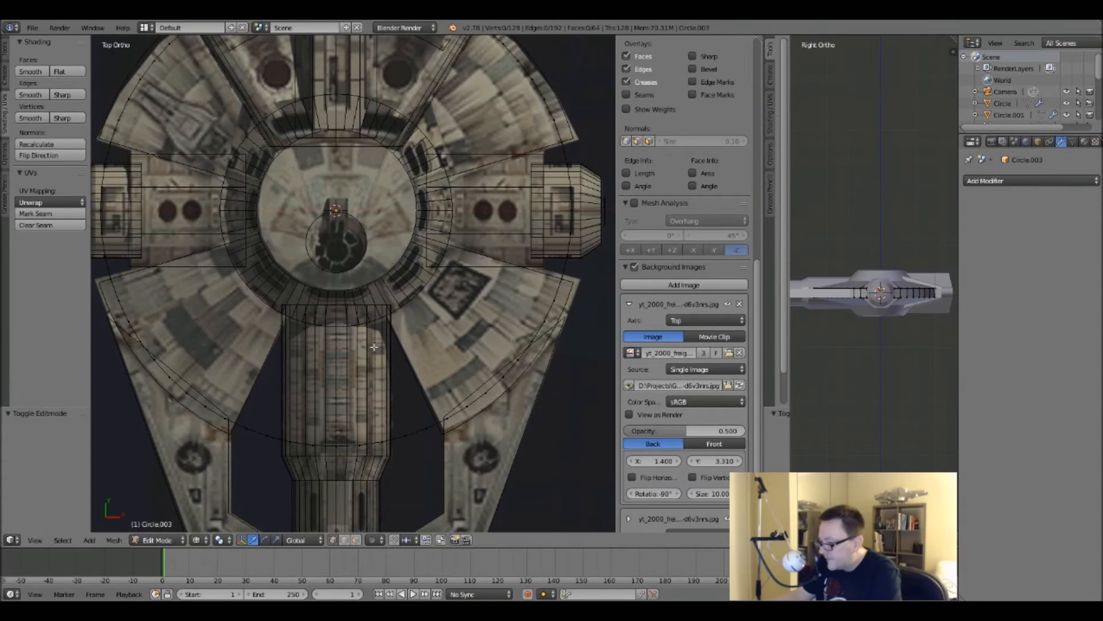
pyautogui.scroll(4, 423, 425)
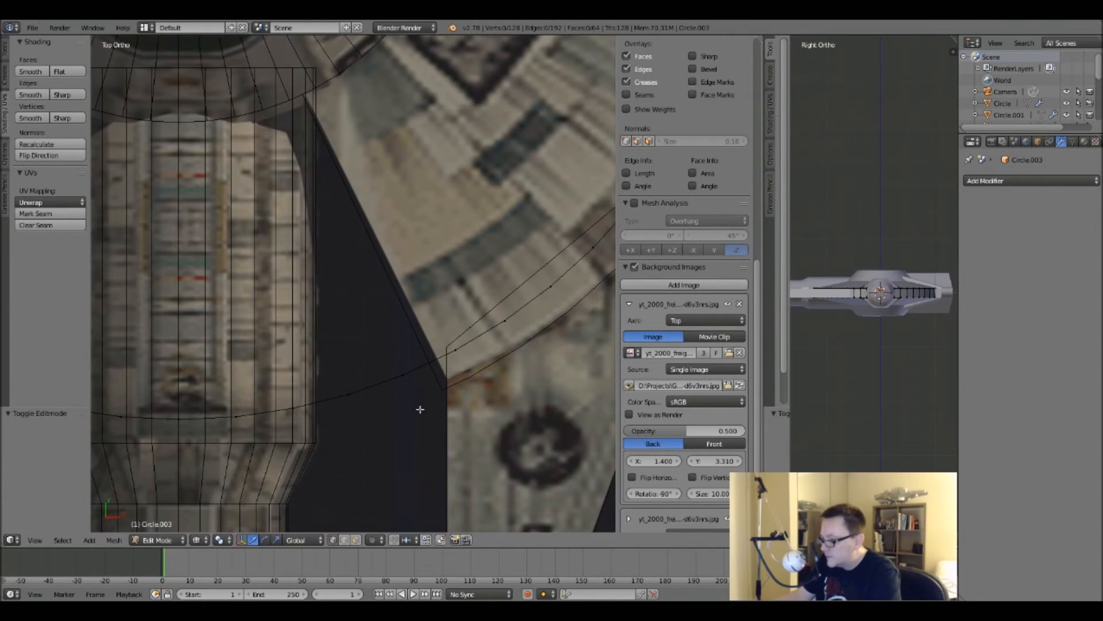
pyautogui.hotkey('ctrl', 'r')
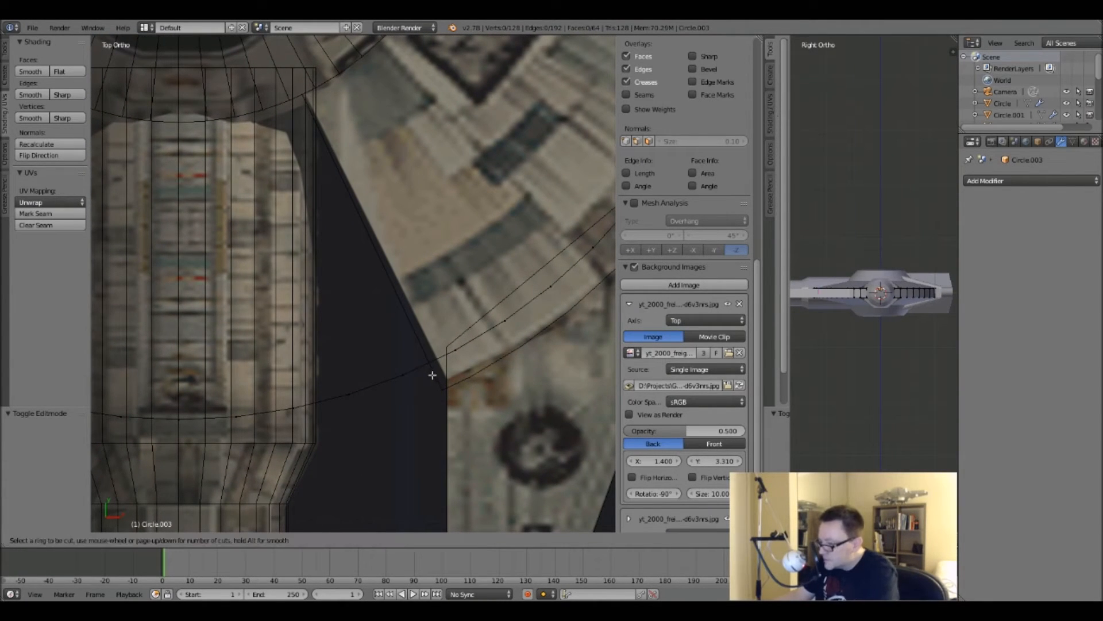
pyautogui.press('Escape')
pyautogui.rightClick(434, 375)
pyautogui.moveTo(434, 374); pyautogui.dragTo(437, 388, button='middle')
pyautogui.hotkey('ctrl', 'r')
pyautogui.click(437, 388)
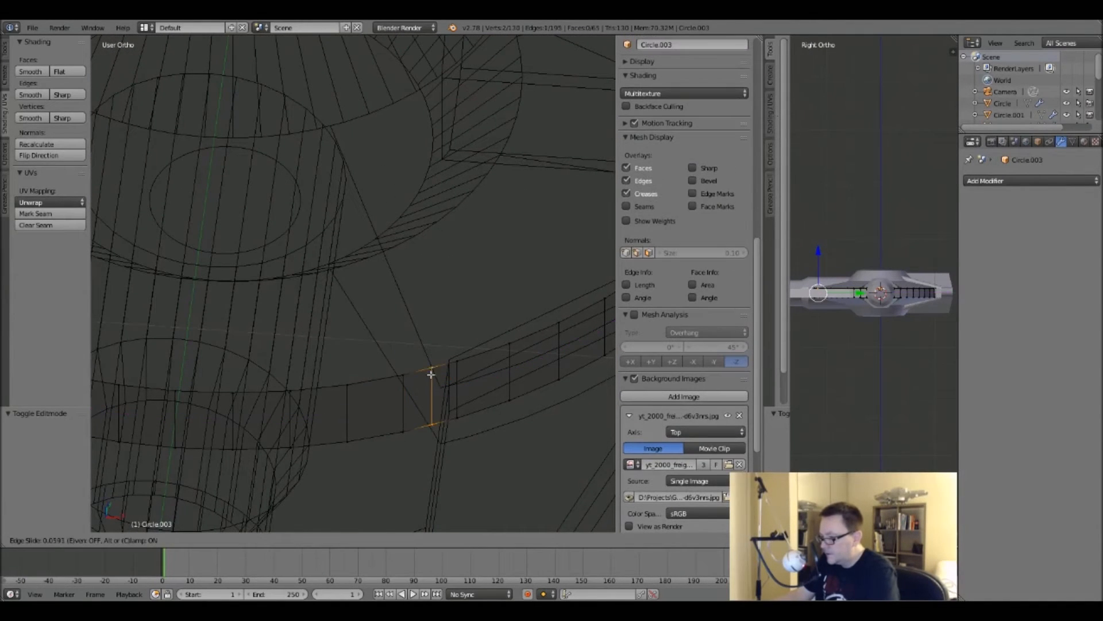
# Delete the side band's vertices that cross the front gap around the central tube.
pyautogui.rightClick(402, 377)
pyautogui.keyDown('shift'); pyautogui.rightClick(398, 422); pyautogui.keyUp('shift')
pyautogui.keyDown('shift'); pyautogui.rightClick(349, 389); pyautogui.keyUp('shift')
pyautogui.moveTo(349, 391); pyautogui.dragTo(407, 414, button='middle')
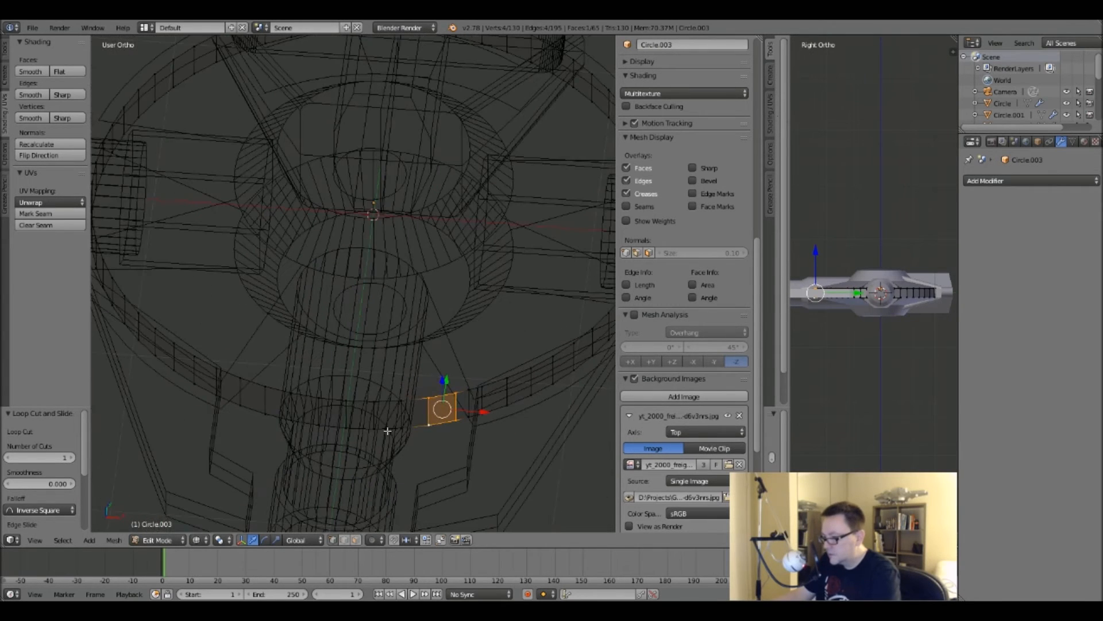
pyautogui.press('c')
pyautogui.moveTo(278, 382)
pyautogui.mouseDown()
pyautogui.moveTo(270, 406)
pyautogui.moveTo(395, 403)
pyautogui.mouseUp()
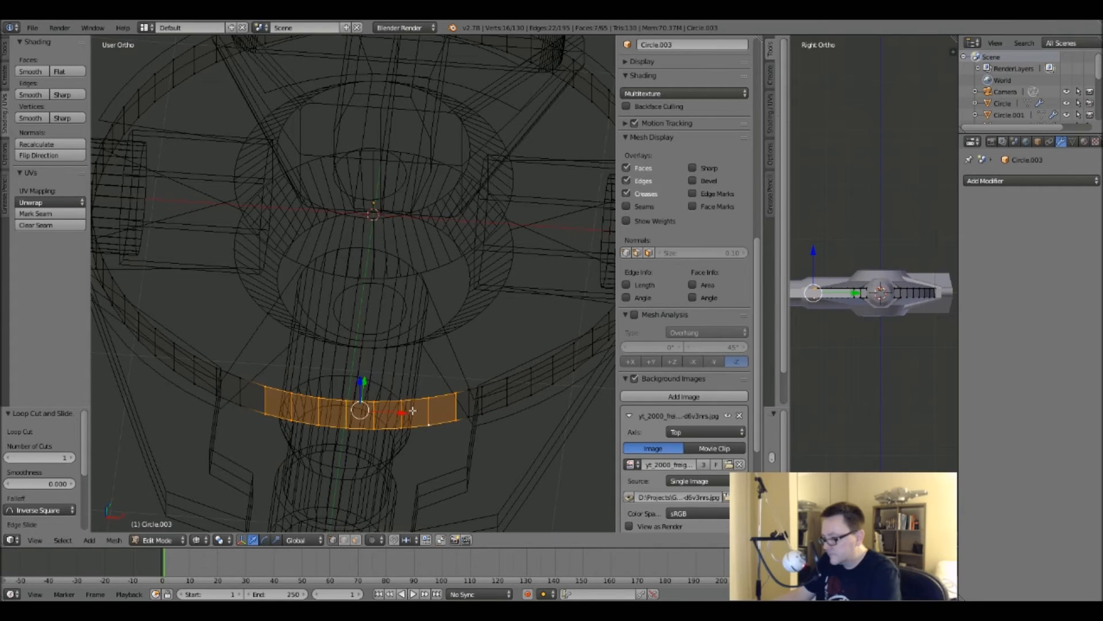
pyautogui.rightClick(412, 414)
pyautogui.press('x')
pyautogui.click(414, 412)
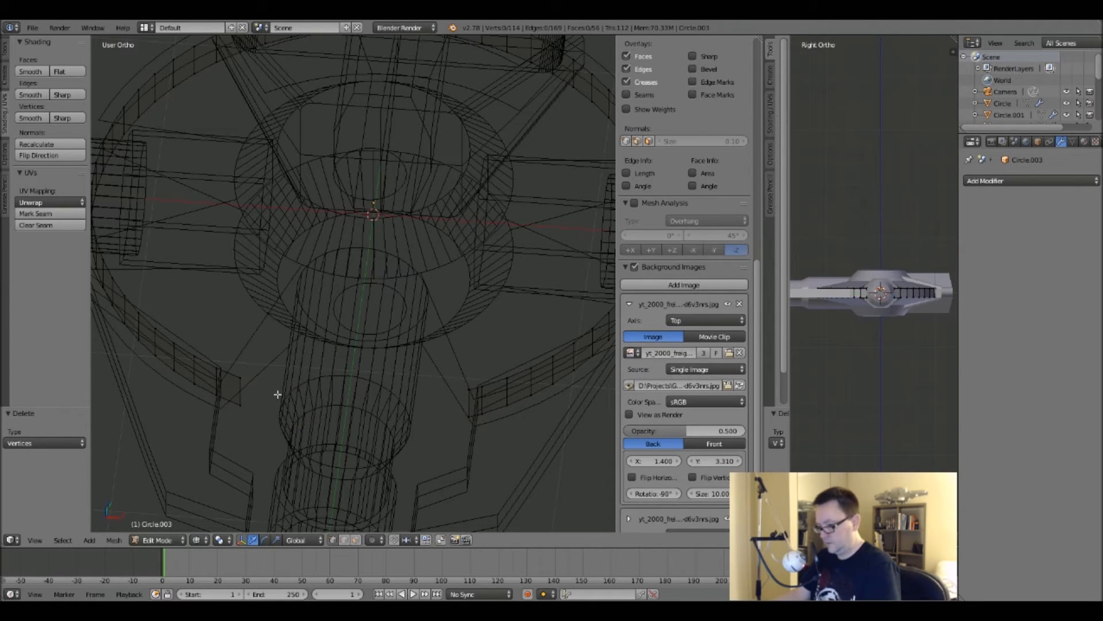
# Try to add a vertical loop cut near the side band's left end beside the central tube.
pyautogui.hotkey('ctrl', 'r')
pyautogui.click(231, 385)
pyautogui.click(230, 385)
pyautogui.rightClick(244, 383)
pyautogui.hotkey('ctrl', 'z')
pyautogui.hotkey('ctrl', 'z')
# Leave the side band's mesh editing and inspect the trimmed front gap on the solid model.
pyautogui.press('z')
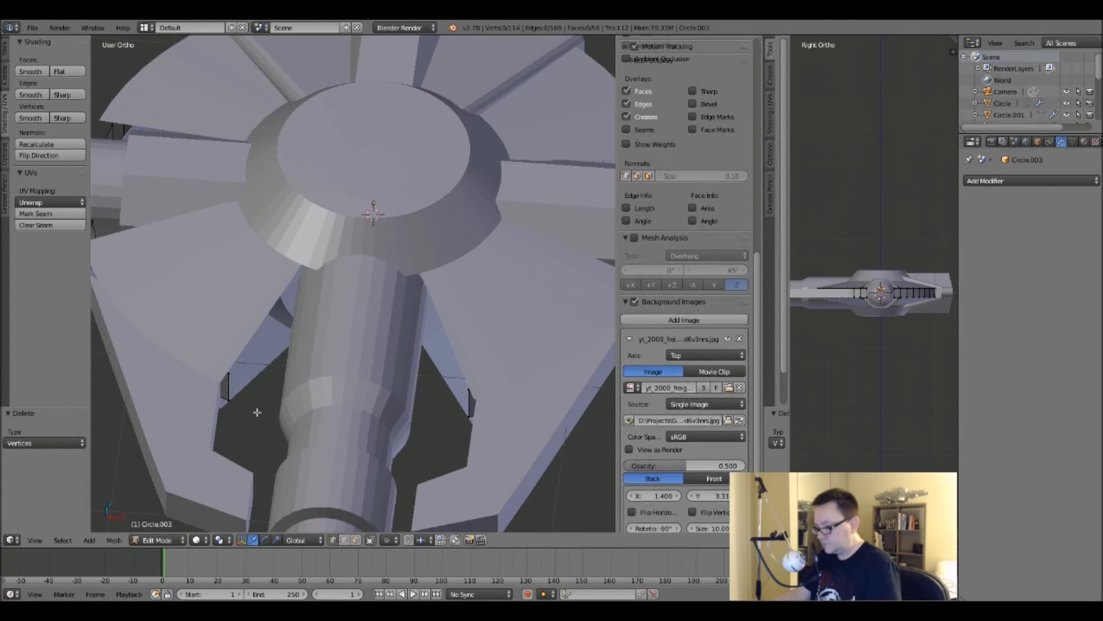
pyautogui.press('a')
pyautogui.press('Tab')
pyautogui.press('Home')
pyautogui.moveTo(356, 416)
pyautogui.mouseDown(button='middle')
pyautogui.moveTo(357, 364)
pyautogui.moveTo(397, 330)
pyautogui.moveTo(382, 364)
pyautogui.moveTo(372, 343)
pyautogui.moveTo(337, 340)
pyautogui.mouseUp(button='middle')
pyautogui.scroll(5, 337, 340)
pyautogui.press('z')
pyautogui.press('z')
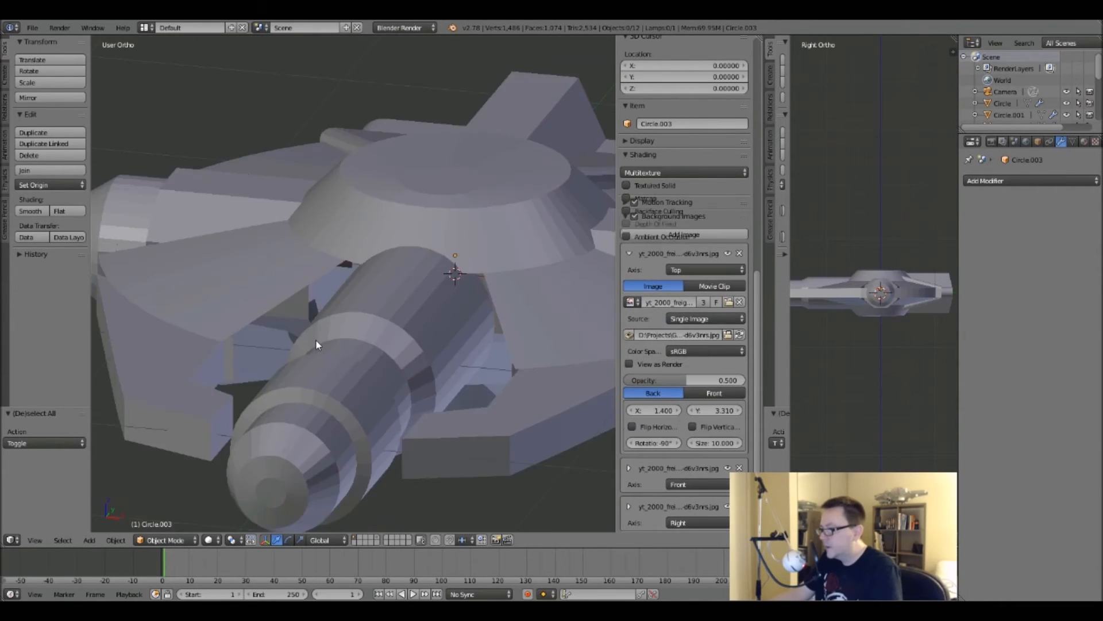
# Examine the top blueprint's perspective illustration and side drawings for the area between the front tube and docking arms.
pyautogui.scroll(-5, 316, 340)
pyautogui.moveTo(316, 340)
pyautogui.keyDown('shift'); pyautogui.mouseDown(button='middle')
pyautogui.moveTo(350, 403)
pyautogui.moveTo(350, 310)
pyautogui.mouseUp(button='middle'); pyautogui.keyUp('shift')
pyautogui.press('KP_7')
pyautogui.scroll(-3, 342, 302)
pyautogui.scroll(7, 364, 260)
pyautogui.scroll(2, 339, 211)
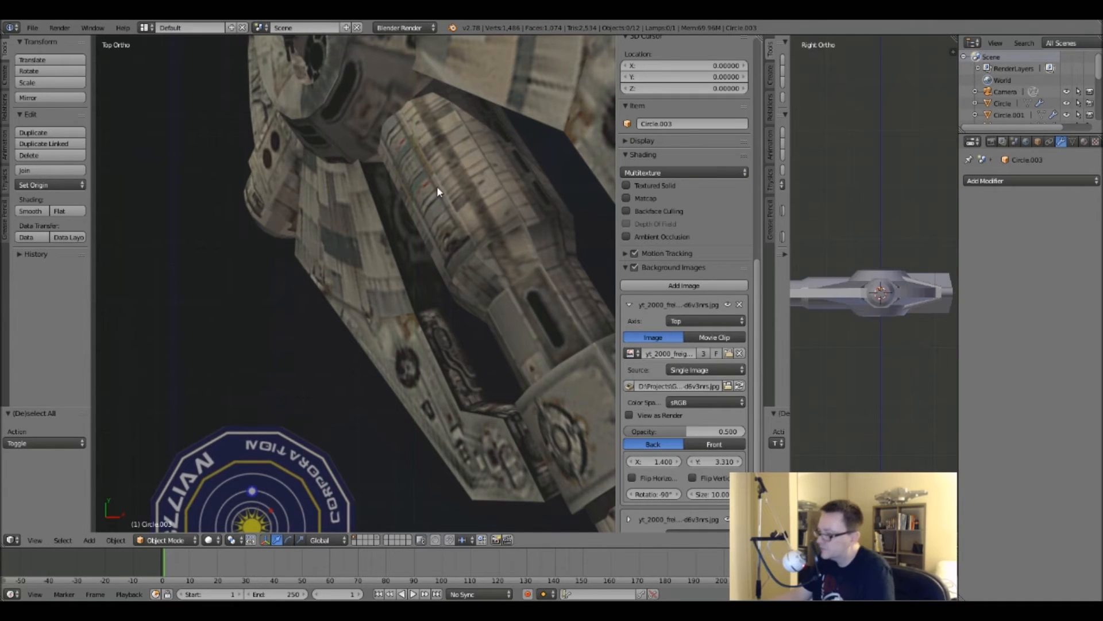
pyautogui.scroll(-3, 437, 185)
pyautogui.keyDown('shift'); pyautogui.moveTo(414, 296); pyautogui.dragTo(370, 180, button='middle'); pyautogui.keyUp('shift')
pyautogui.keyDown('shift'); pyautogui.moveTo(585, 419); pyautogui.dragTo(348, 200, button='middle'); pyautogui.keyUp('shift')
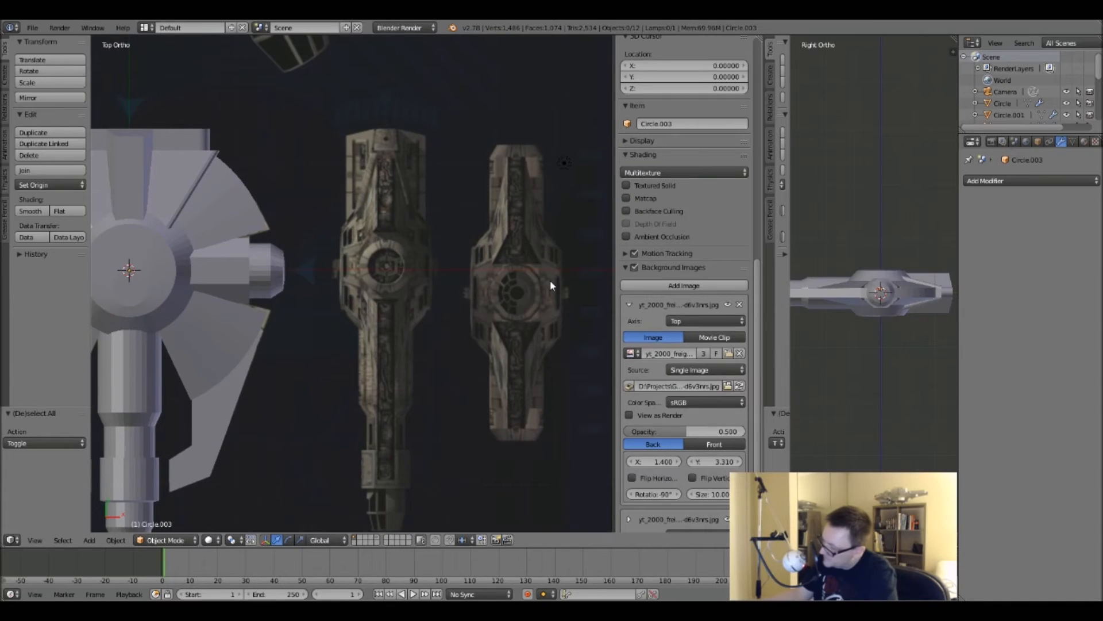
# Compare the hull wireframe with the front-view blueprint around the central tube.
pyautogui.press('KP_1')
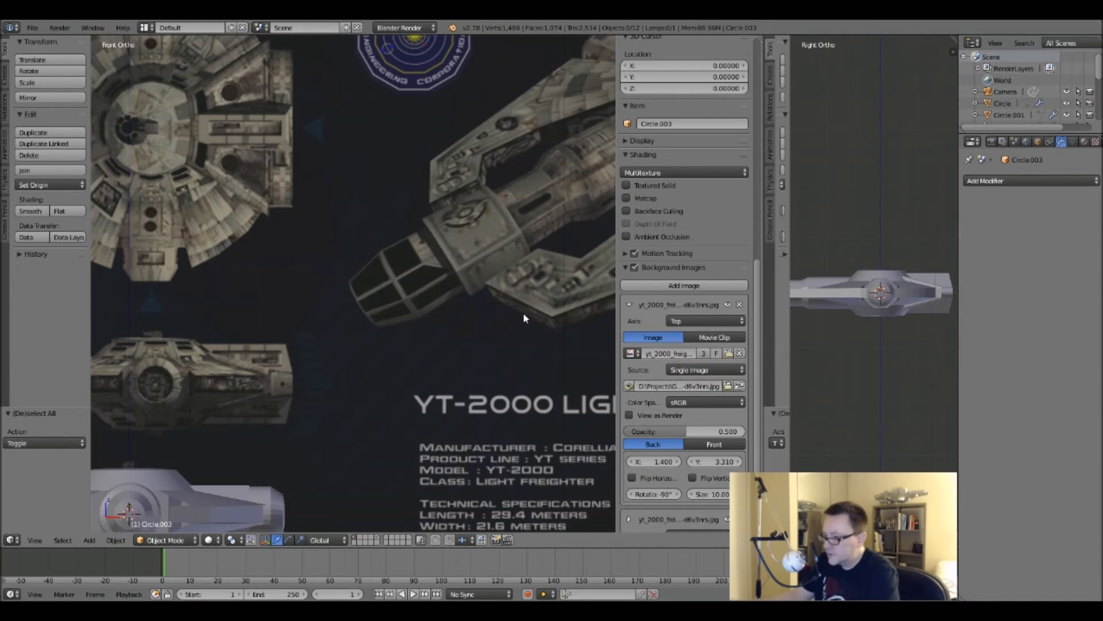
pyautogui.keyDown('shift'); pyautogui.moveTo(420, 377); pyautogui.dragTo(571, 226, button='middle'); pyautogui.keyUp('shift')
pyautogui.press('z')
pyautogui.scroll(2, 290, 333)
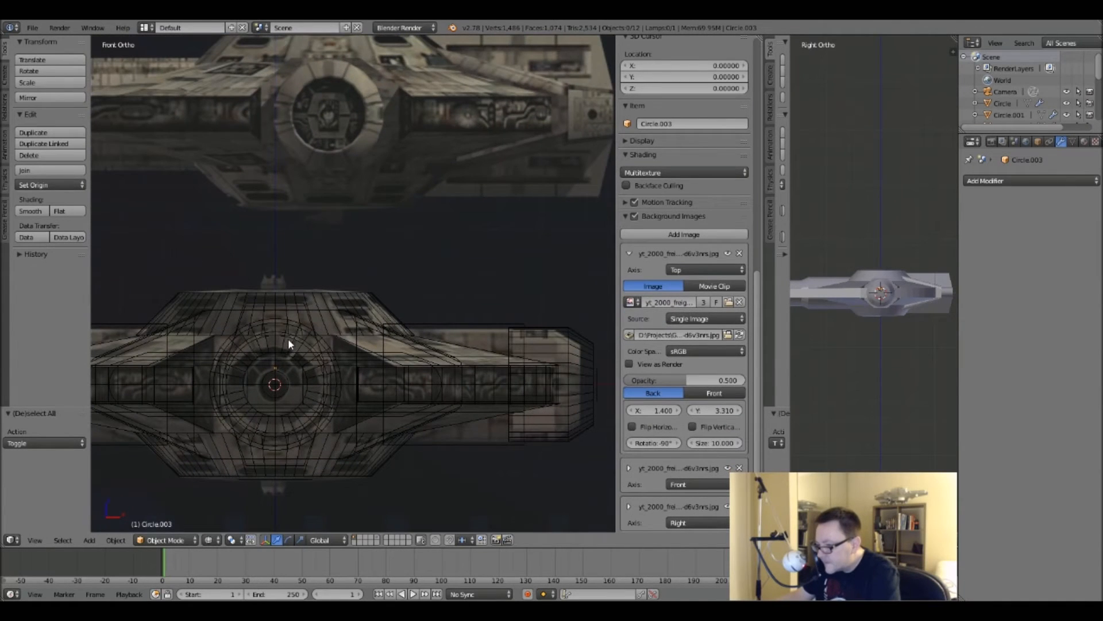
pyautogui.press('z')
pyautogui.scroll(-2, 260, 345)
# Duplicate the hull disc's inner edge vertices across the front gap in place and separate them into a new object.
pyautogui.moveTo(260, 330); pyautogui.dragTo(297, 361, button='middle')
pyautogui.scroll(6, 300, 367)
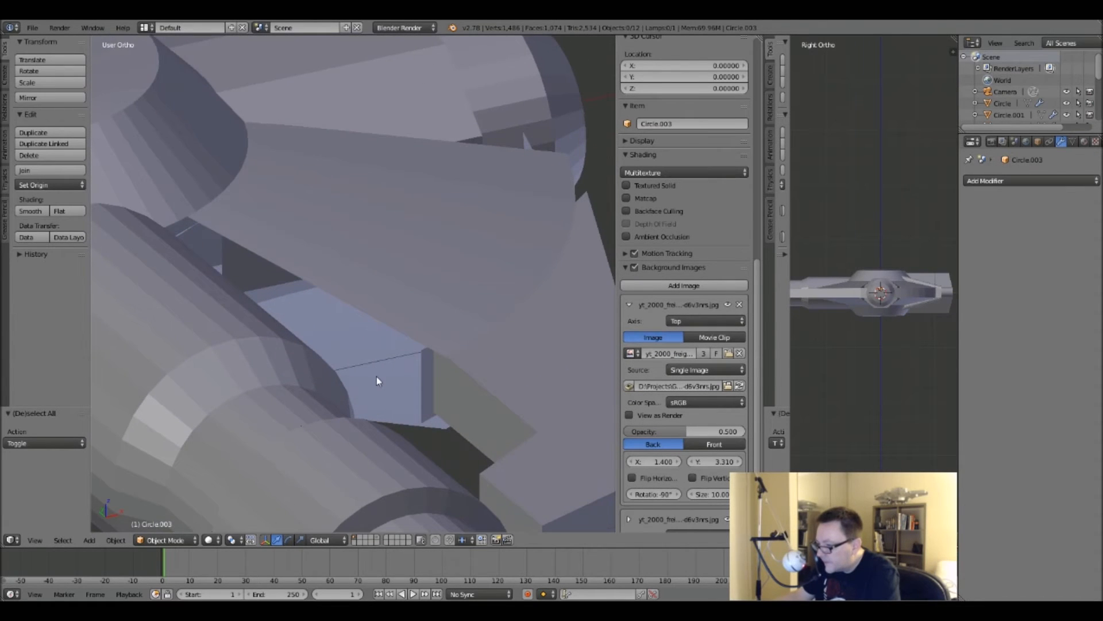
pyautogui.moveTo(421, 358); pyautogui.dragTo(377, 335, button='middle')
pyautogui.rightClick(299, 257)
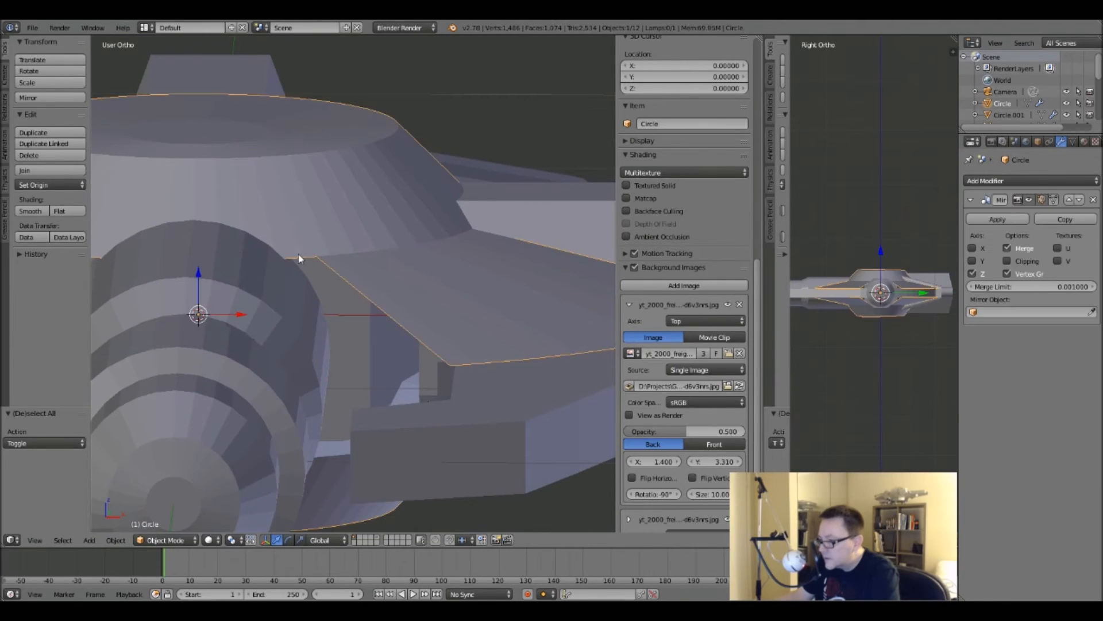
pyautogui.press('Tab')
pyautogui.keyDown('alt'); pyautogui.rightClick(306, 262); pyautogui.keyUp('alt')
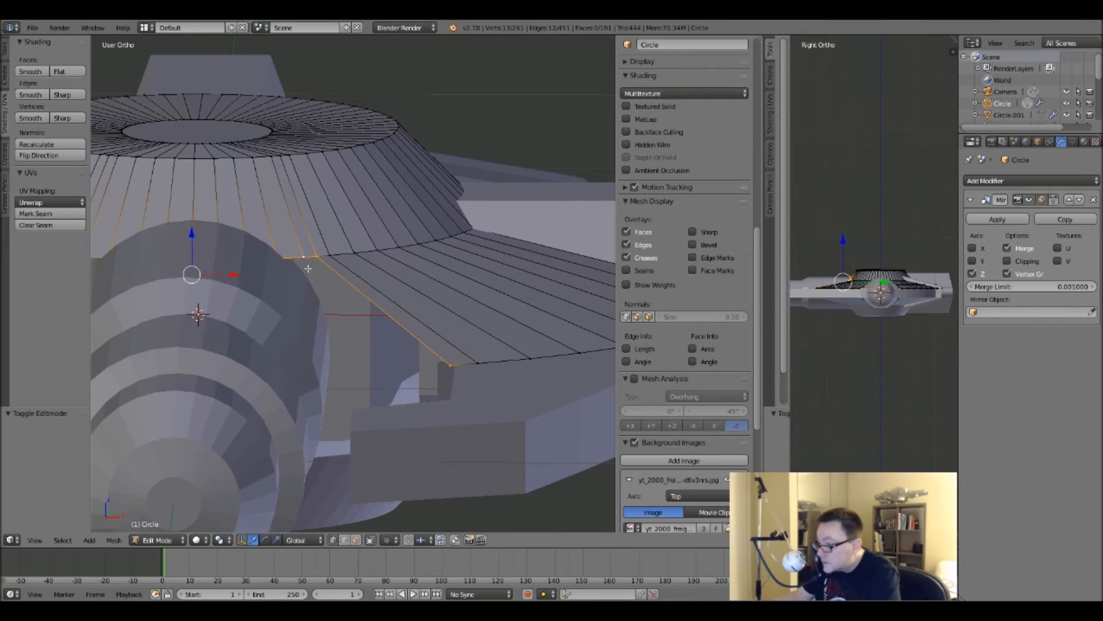
pyautogui.keyDown('shift'); pyautogui.rightClick(450, 366); pyautogui.keyUp('shift')
pyautogui.keyDown('shift'); pyautogui.moveTo(306, 349); pyautogui.dragTo(525, 355, button='middle'); pyautogui.keyUp('shift')
pyautogui.keyDown('shift'); pyautogui.rightClick(142, 371); pyautogui.keyUp('shift')
pyautogui.keyDown('shift'); pyautogui.moveTo(307, 355); pyautogui.dragTo(245, 350, button='middle'); pyautogui.keyUp('shift')
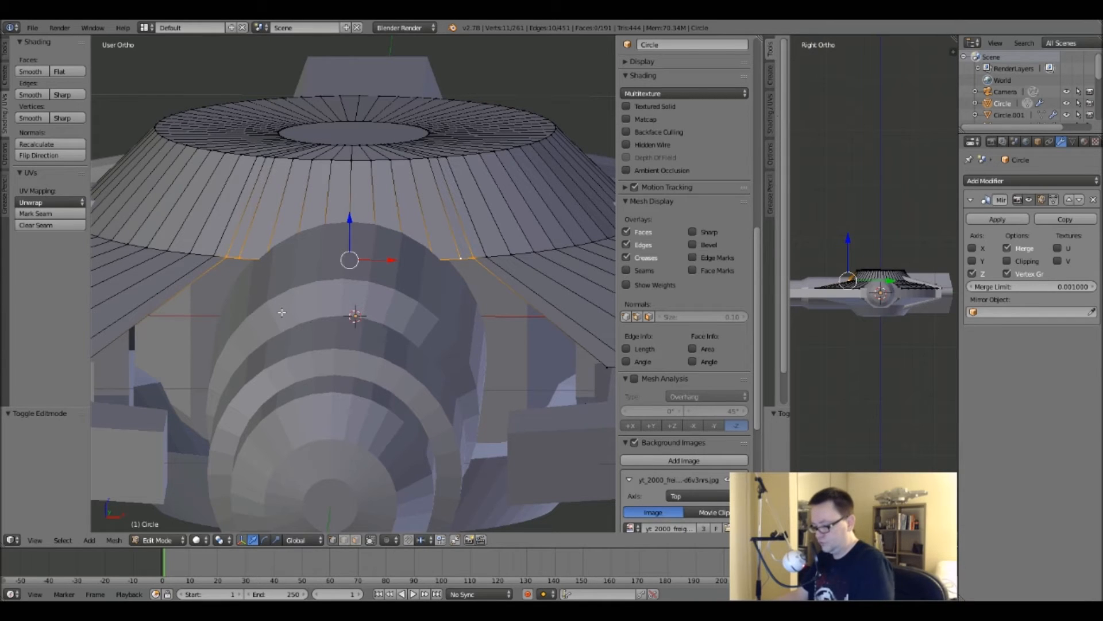
pyautogui.hotkey('shift', 'd')
pyautogui.rightClick(276, 331)
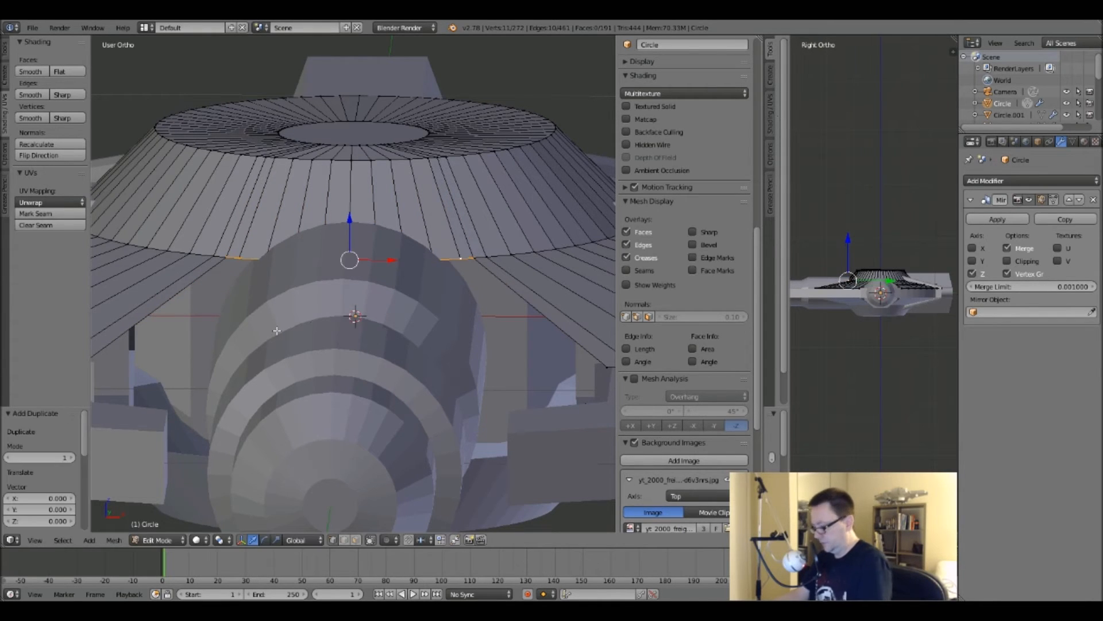
pyautogui.press('p')
pyautogui.click(273, 310)
pyautogui.press('Tab')
# Extrude all vertices of the separated inner edge in place.
pyautogui.rightClick(237, 257)
pyautogui.press('Tab')
pyautogui.press('a')
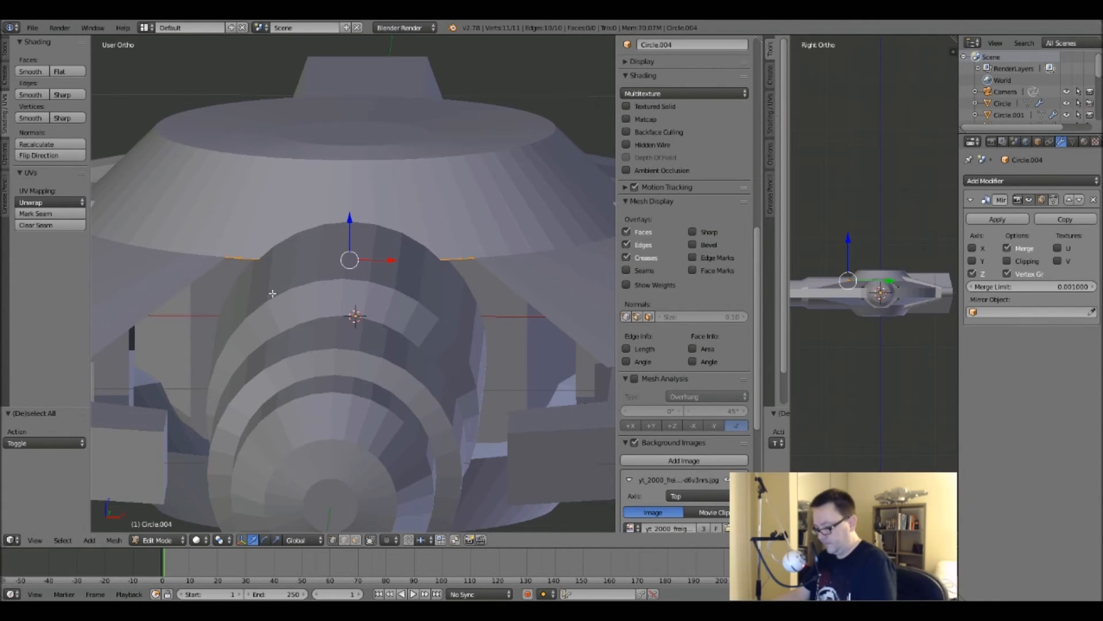
pyautogui.press('e')
pyautogui.rightClick(276, 318)
pyautogui.press('g')
pyautogui.press('z')
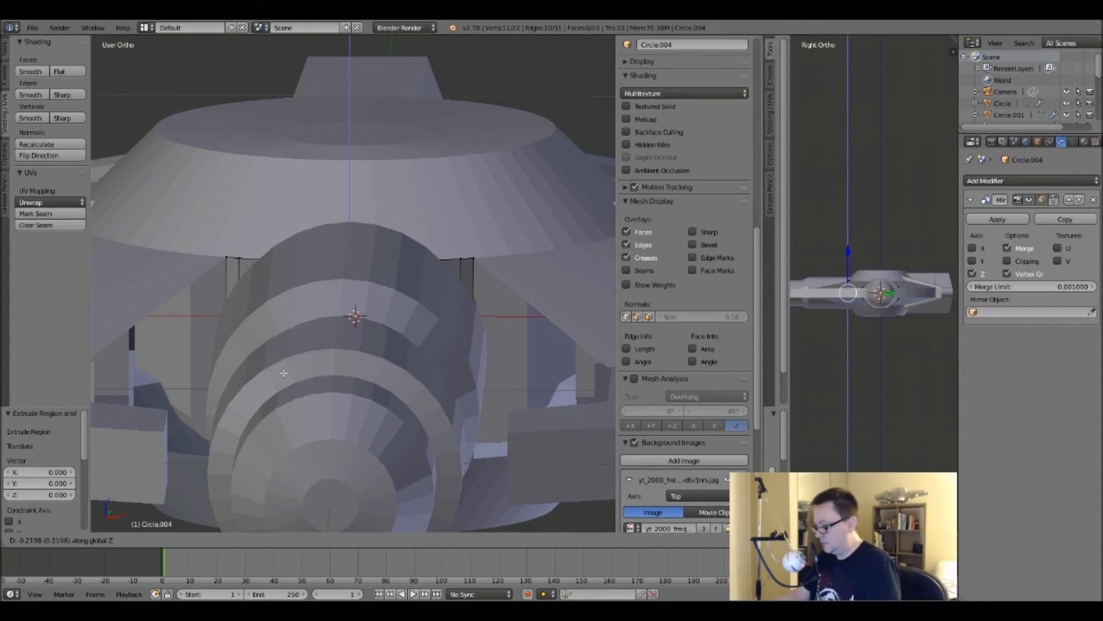
pyautogui.rightClick(268, 330)
# Against the side blueprint, lower the inner wall's extruded vertices about 0.184 along the Z axis.
pyautogui.press('KP_3')
pyautogui.press('z')
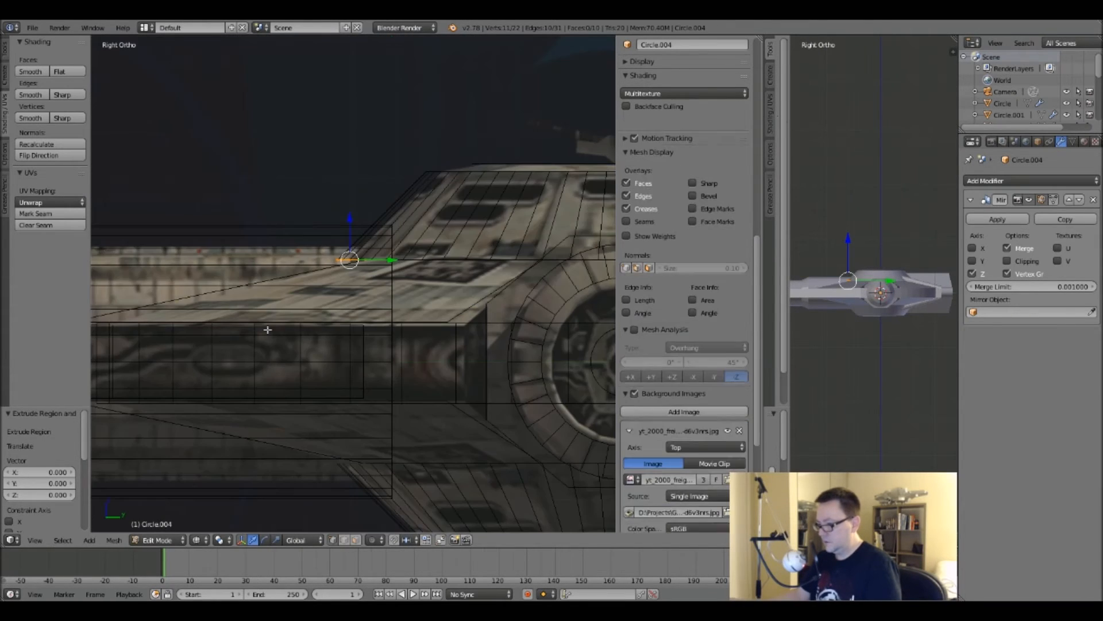
pyautogui.keyDown('shift'); pyautogui.moveTo(331, 418); pyautogui.dragTo(348, 329, button='middle'); pyautogui.keyUp('shift')
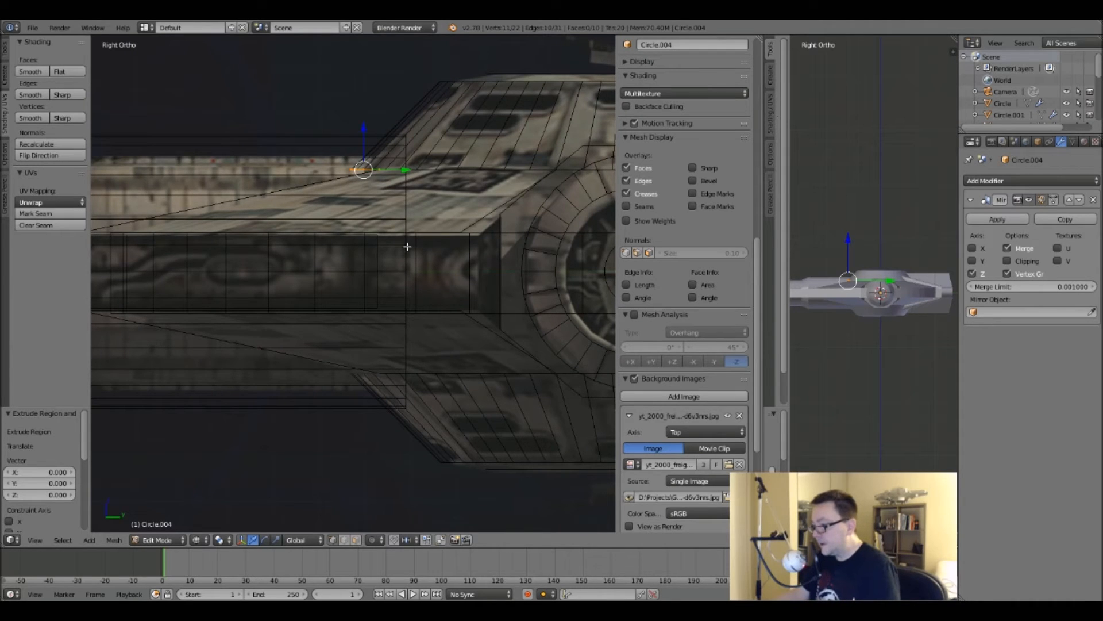
pyautogui.press('Tab')
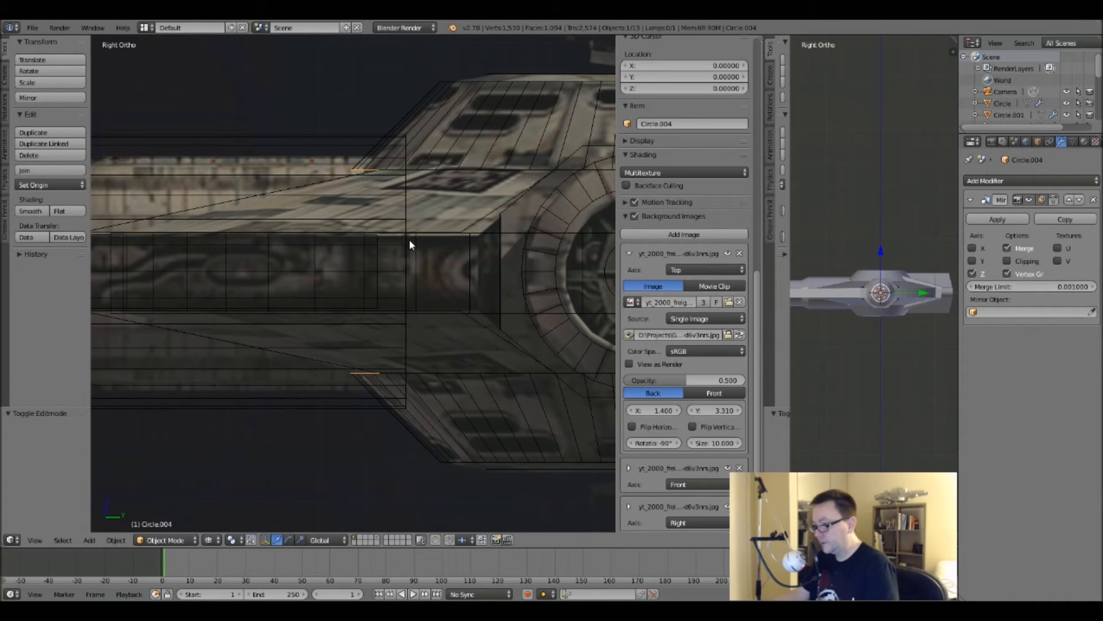
pyautogui.press('Tab')
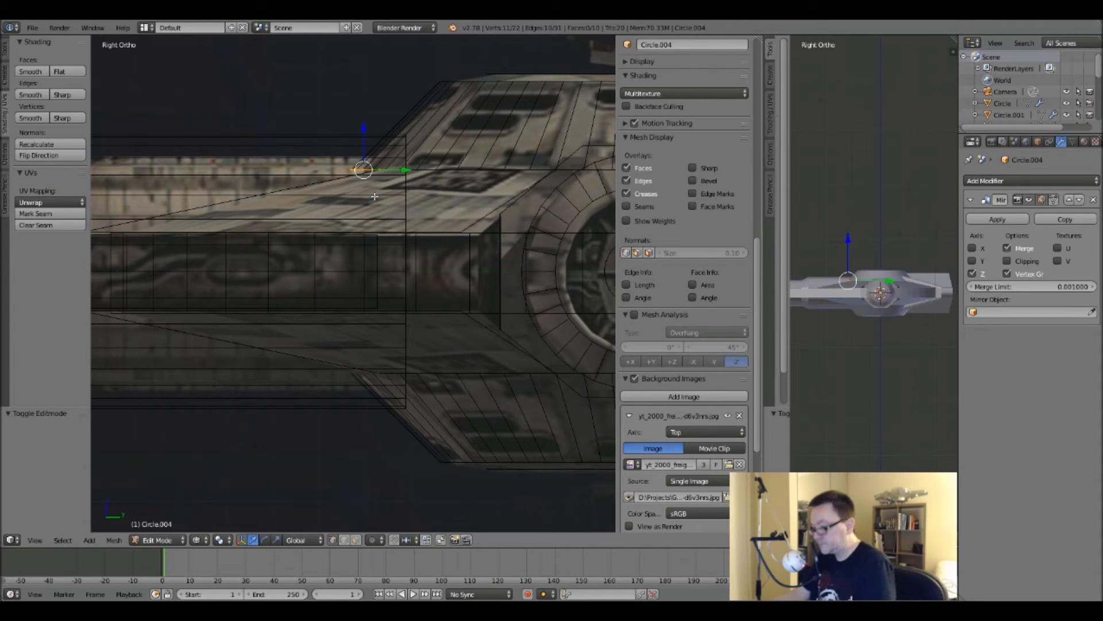
pyautogui.press('e')
pyautogui.press('z')
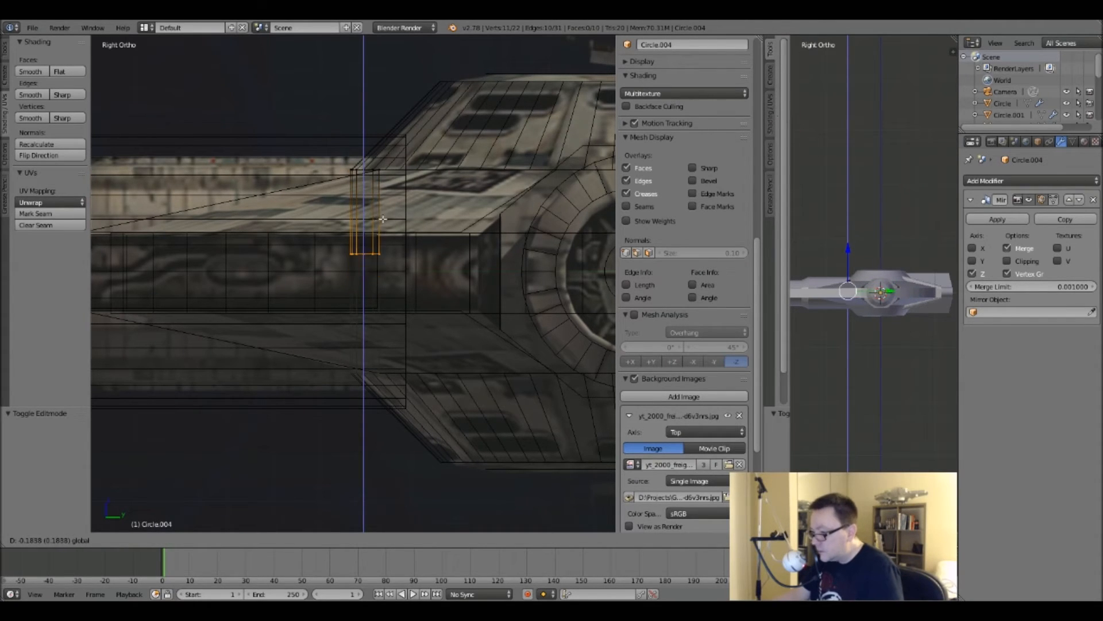
pyautogui.click(381, 219)
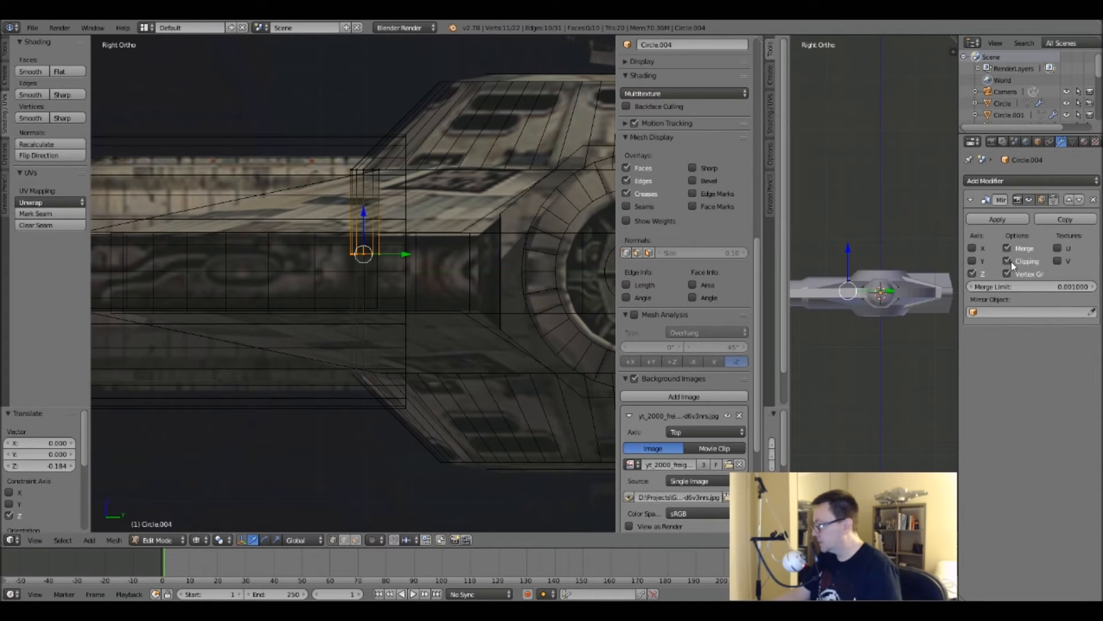
# Enable clipping on the wall's Mirror modifier and pull the lower edge down along Z to the mirror plane.
pyautogui.moveTo(364, 213); pyautogui.dragTo(358, 266)
pyautogui.press('a')
pyautogui.press('z')
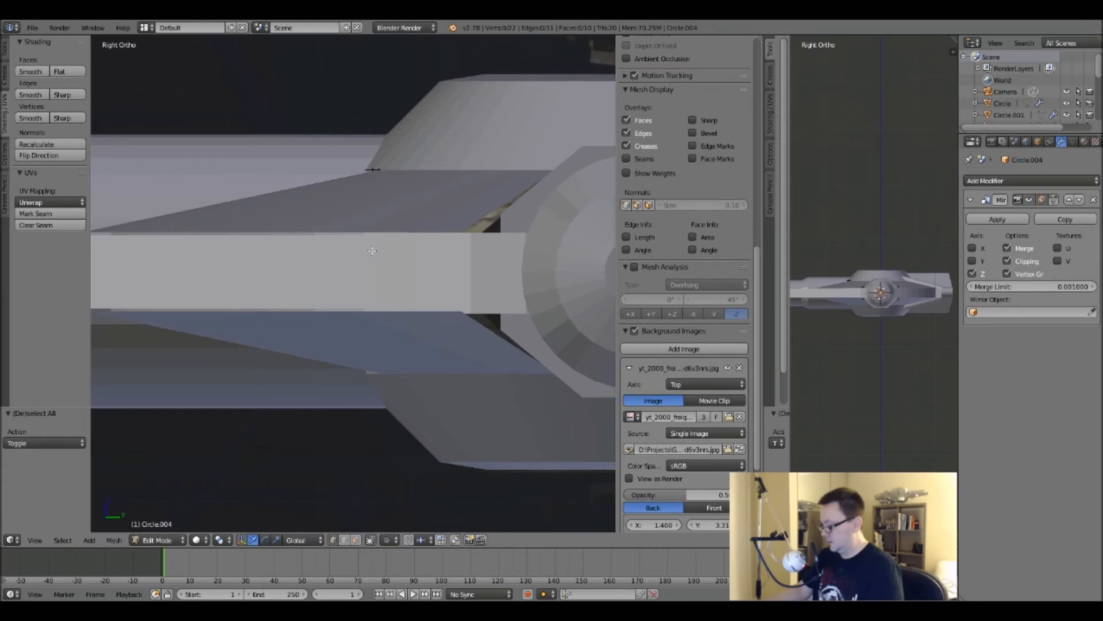
# Select the new inner wall's entire mesh and flip its face normals.
pyautogui.press('KP_1')
pyautogui.scroll(-3, 372, 250)
pyautogui.press('Tab')
pyautogui.moveTo(415, 253); pyautogui.dragTo(371, 250, button='middle')
pyautogui.press('Tab')
pyautogui.press('Tab')
pyautogui.press('Tab')
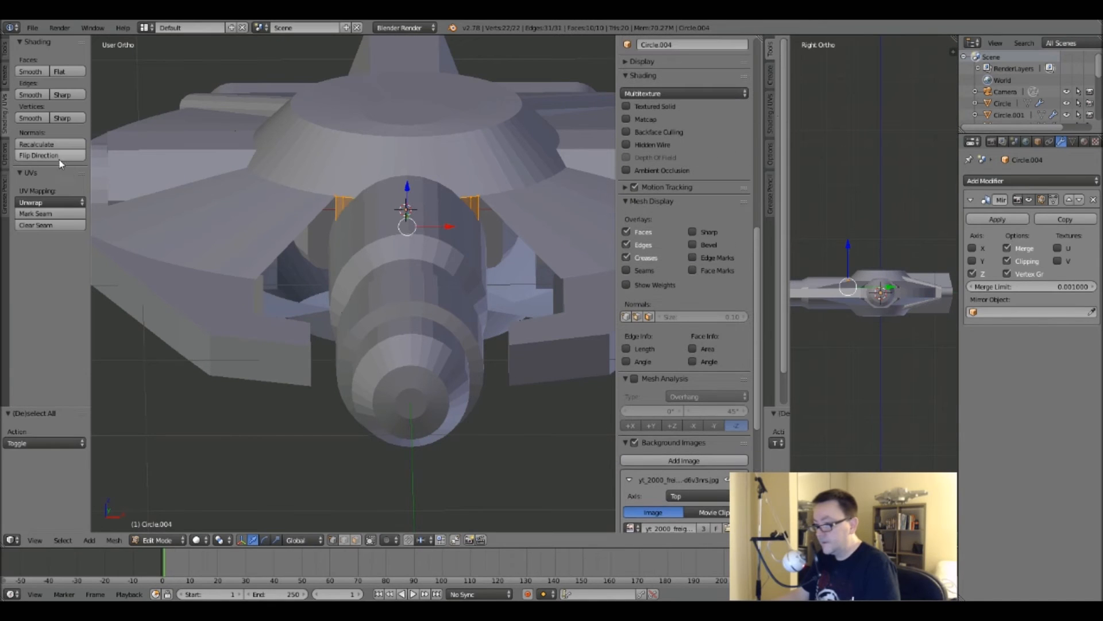
pyautogui.press('Tab')
pyautogui.press('a')
# Select the hull disc's inner and outer corner vertices along the gap's diagonal edge beside the front tube.
pyautogui.moveTo(458, 256)
pyautogui.mouseDown(button='middle')
pyautogui.moveTo(439, 245)
pyautogui.moveTo(483, 262)
pyautogui.moveTo(433, 256)
pyautogui.moveTo(454, 256)
pyautogui.mouseUp(button='middle')
pyautogui.scroll(5, 454, 256)
pyautogui.rightClick(312, 128)
pyautogui.press('Tab')
pyautogui.press('Tab')
pyautogui.rightClick(325, 136)
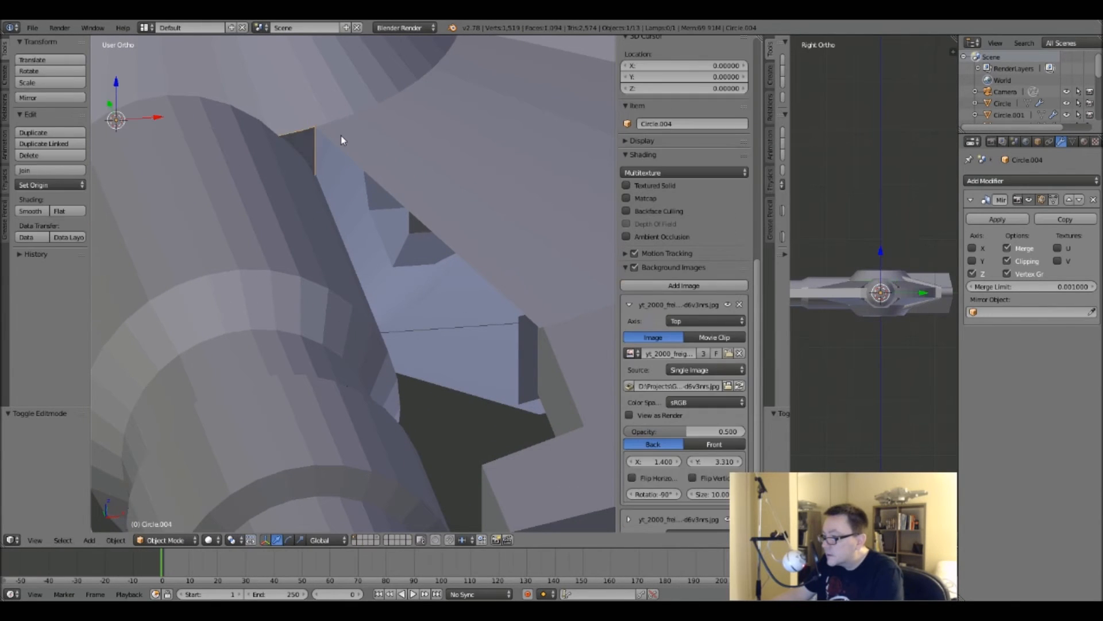
pyautogui.press('Tab')
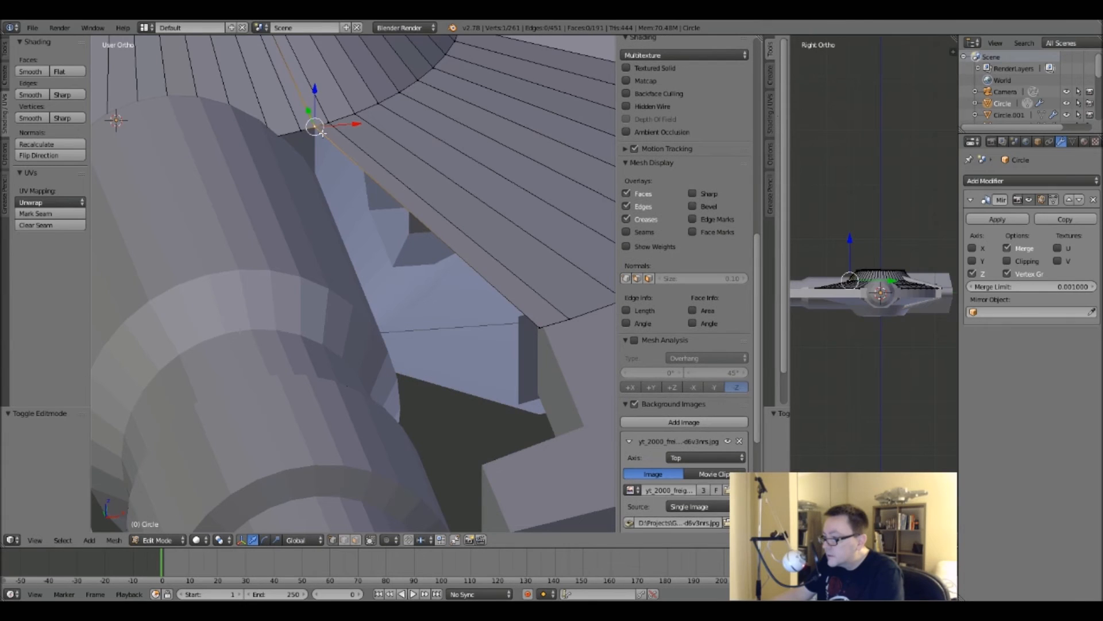
pyautogui.keyDown('shift'); pyautogui.rightClick(541, 323); pyautogui.keyUp('shift')
pyautogui.moveTo(546, 348); pyautogui.dragTo(487, 344, button='middle')
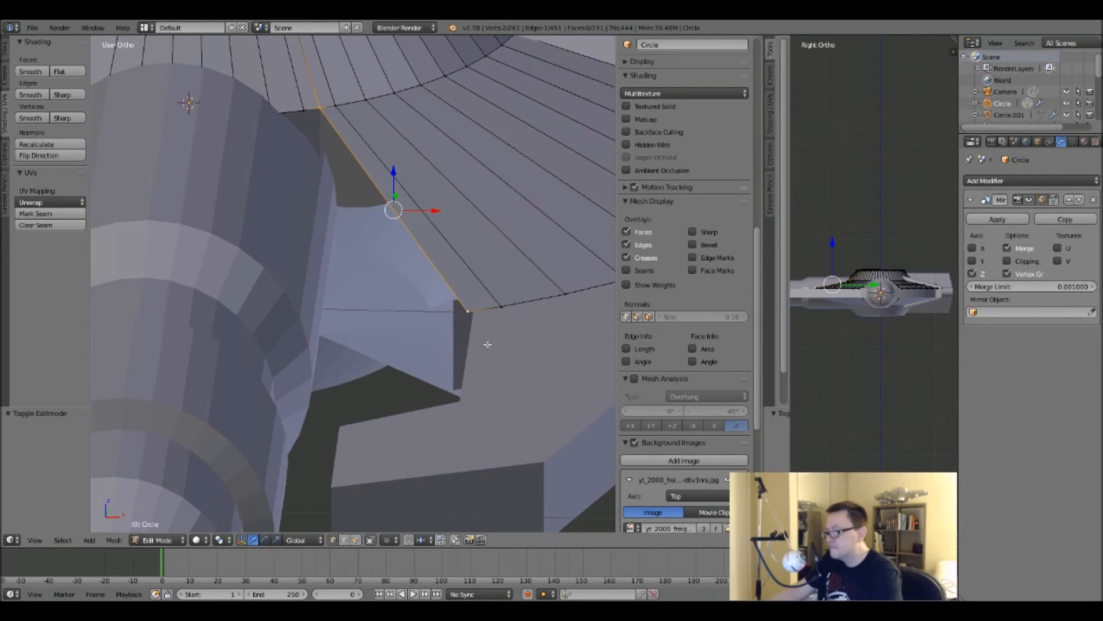
# Duplicate the selected slanted hull edge beside the cockpit tube in place and separate it into its own object.
pyautogui.press('Tab')
pyautogui.press('Tab')
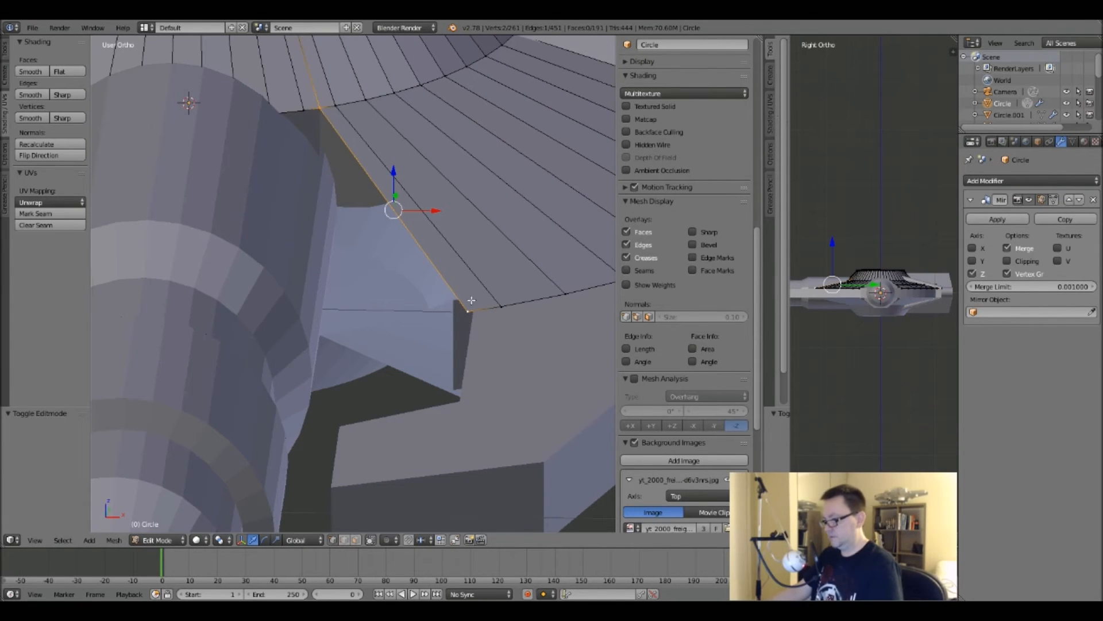
pyautogui.hotkey('shift', 'd')
pyautogui.press('Escape')
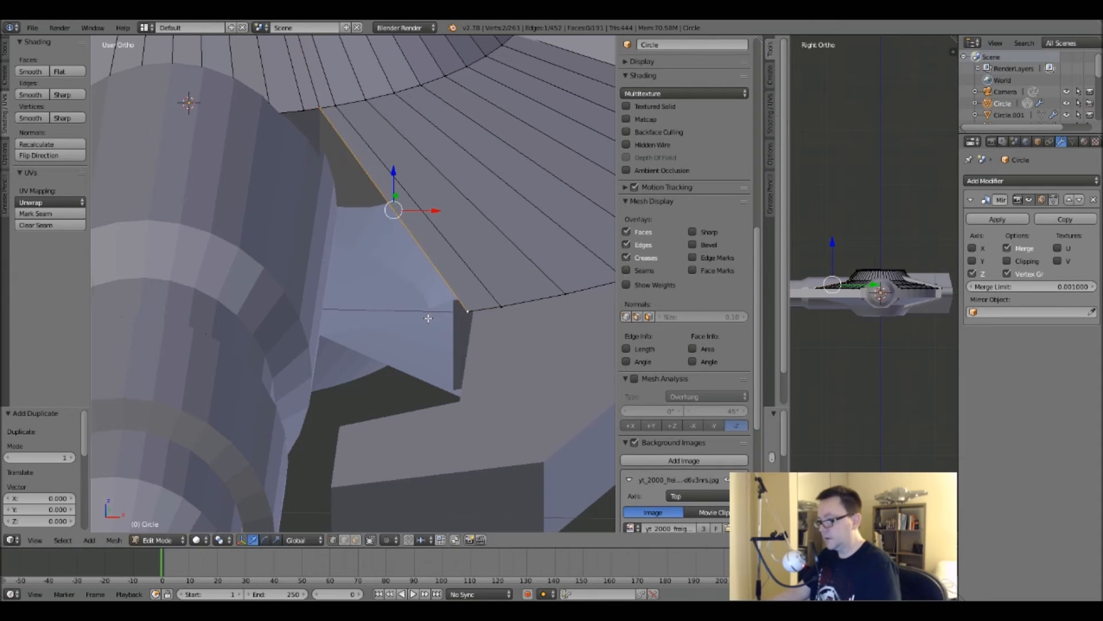
pyautogui.press('x')
pyautogui.click(389, 252)
# Enable Clipping on the separated edge's Mirror modifier and extrude the edge down along global Z to the mirror plane.
pyautogui.press('Tab')
pyautogui.press('Tab')
pyautogui.press('Tab')
pyautogui.rightClick(391, 205)
pyautogui.press('Tab')
pyautogui.press('a')
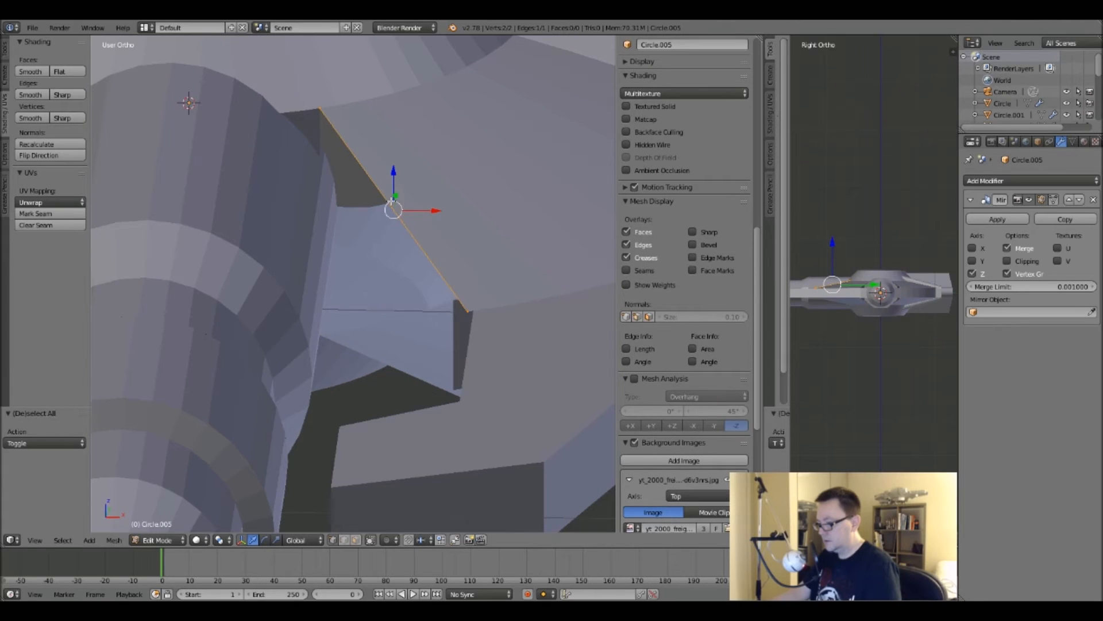
pyautogui.scroll(-2, 396, 247)
pyautogui.moveTo(404, 253); pyautogui.dragTo(392, 241, button='middle')
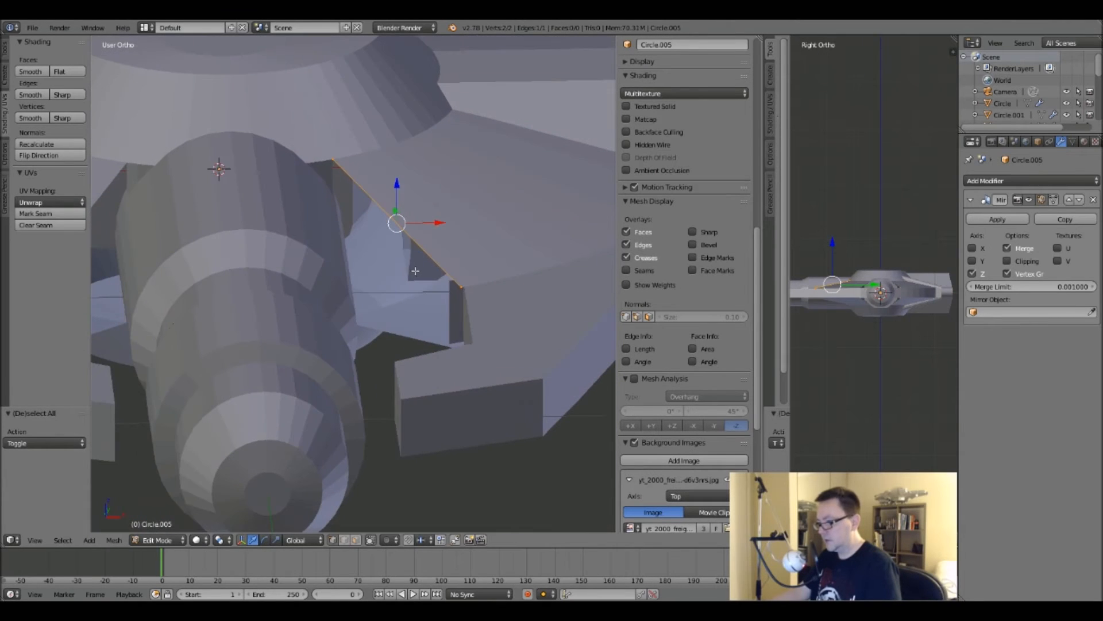
pyautogui.press('e')
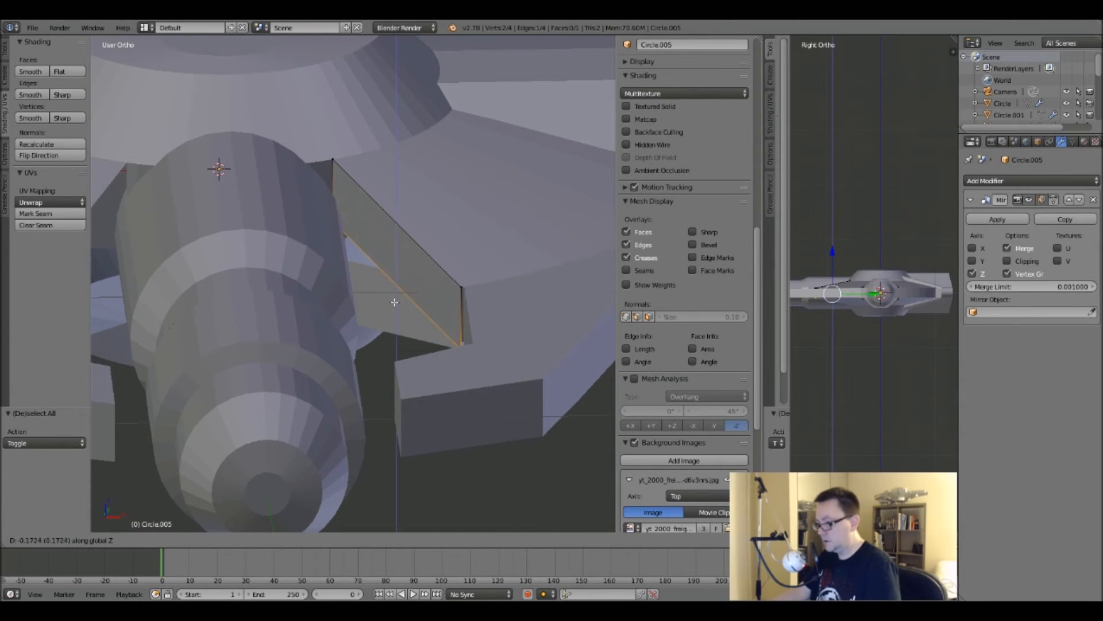
pyautogui.rightClick(397, 261)
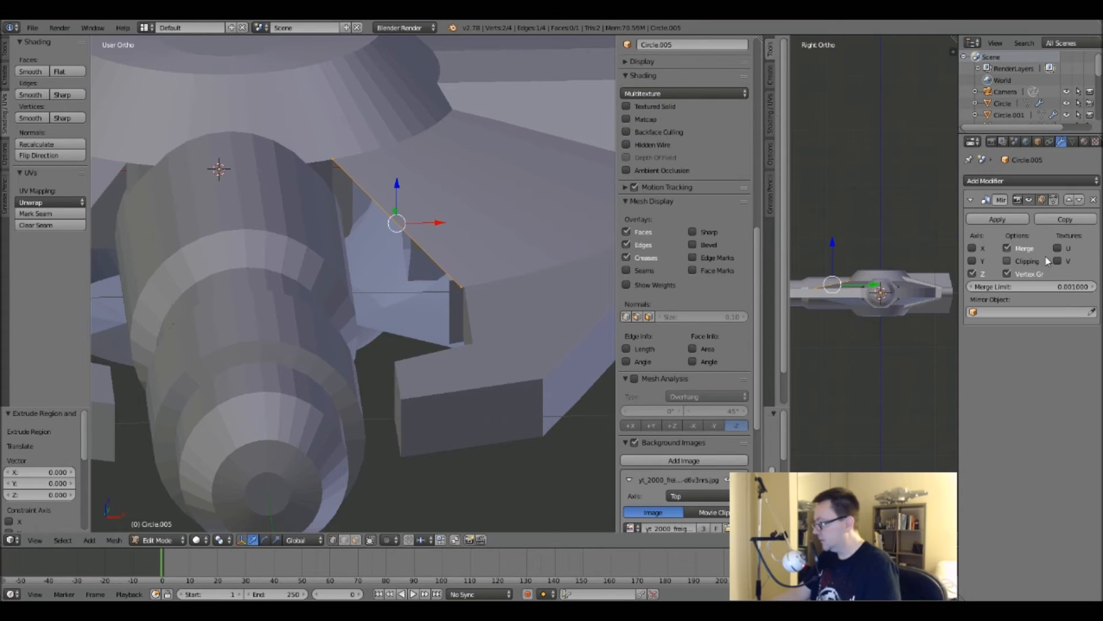
pyautogui.press('a')
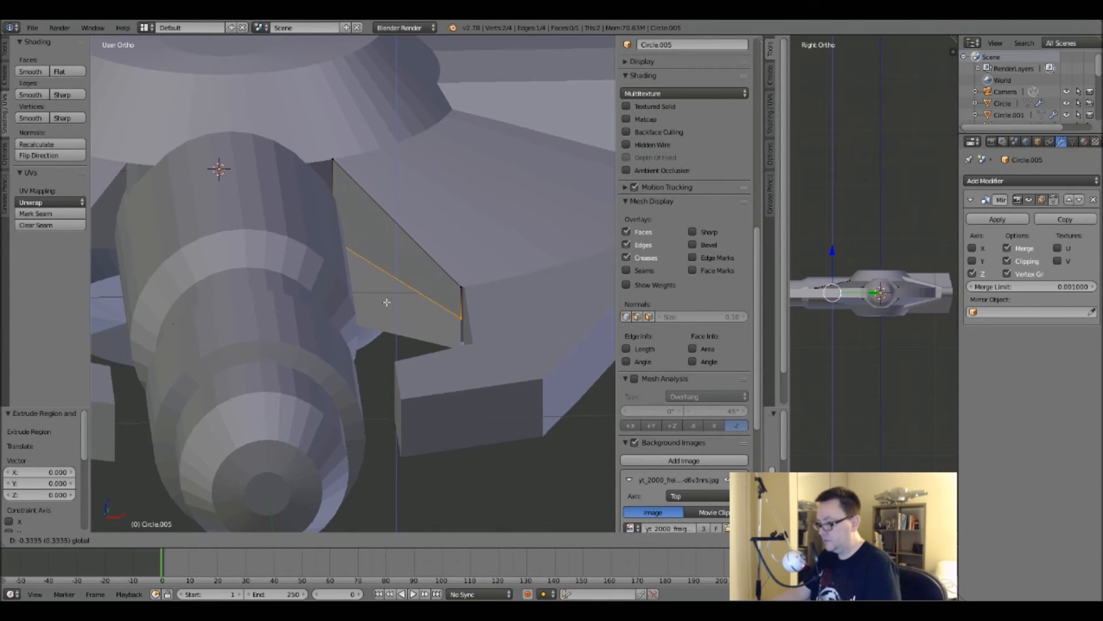
pyautogui.press('Tab')
pyautogui.press('a')
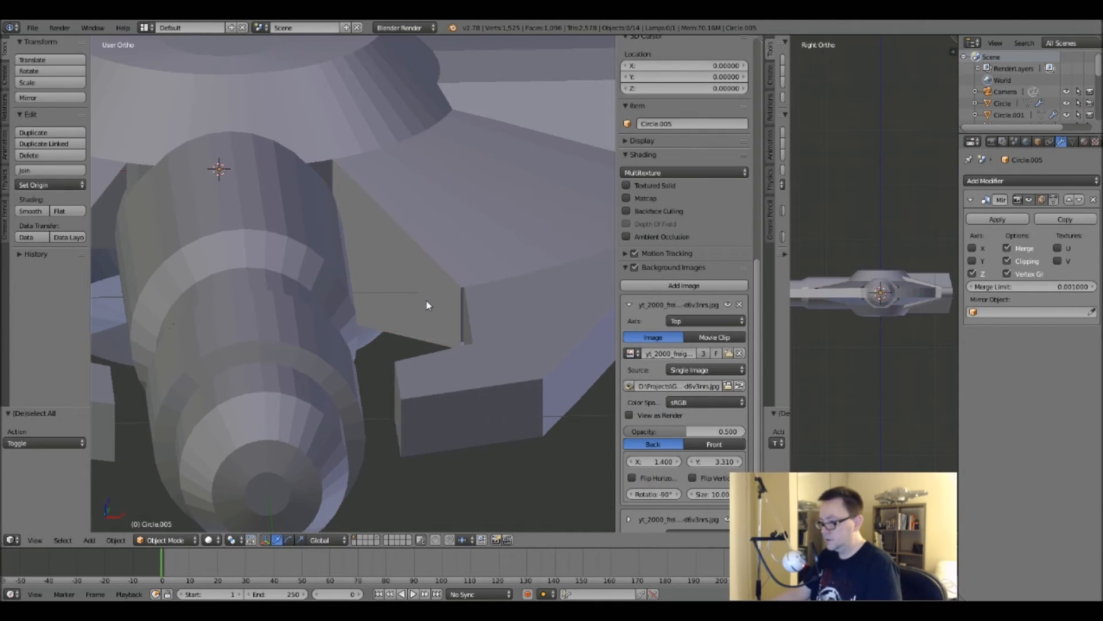
# Mirror the new wall panel across the X axis so the opposite hull gap is closed as well.
pyautogui.scroll(-3, 426, 301)
pyautogui.moveTo(426, 301); pyautogui.dragTo(376, 312, button='middle')
pyautogui.press('Tab')
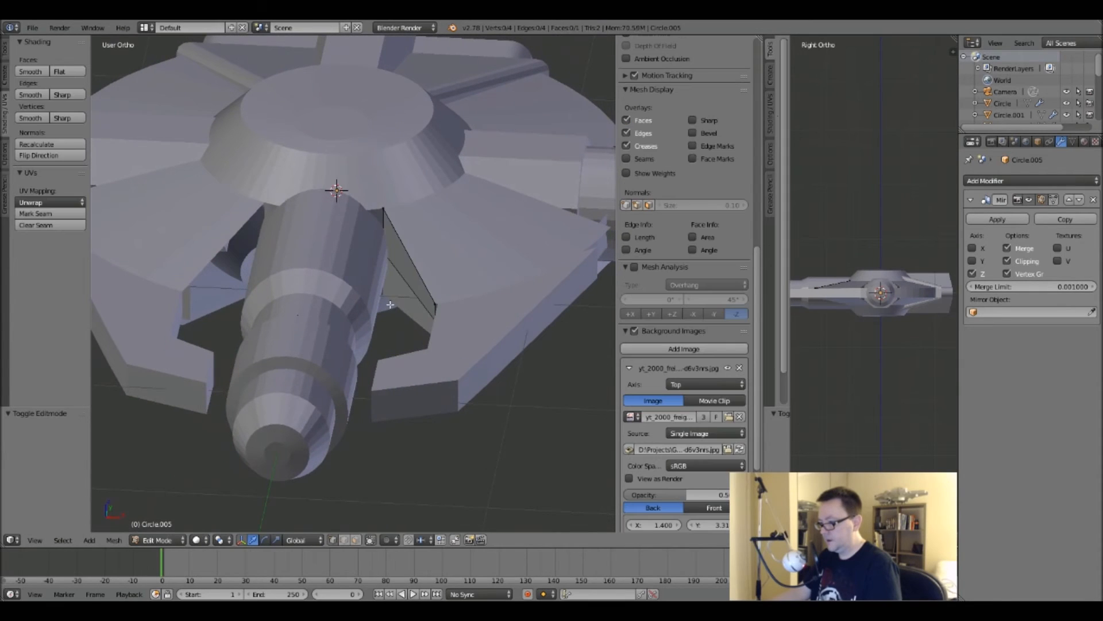
pyautogui.press('Tab')
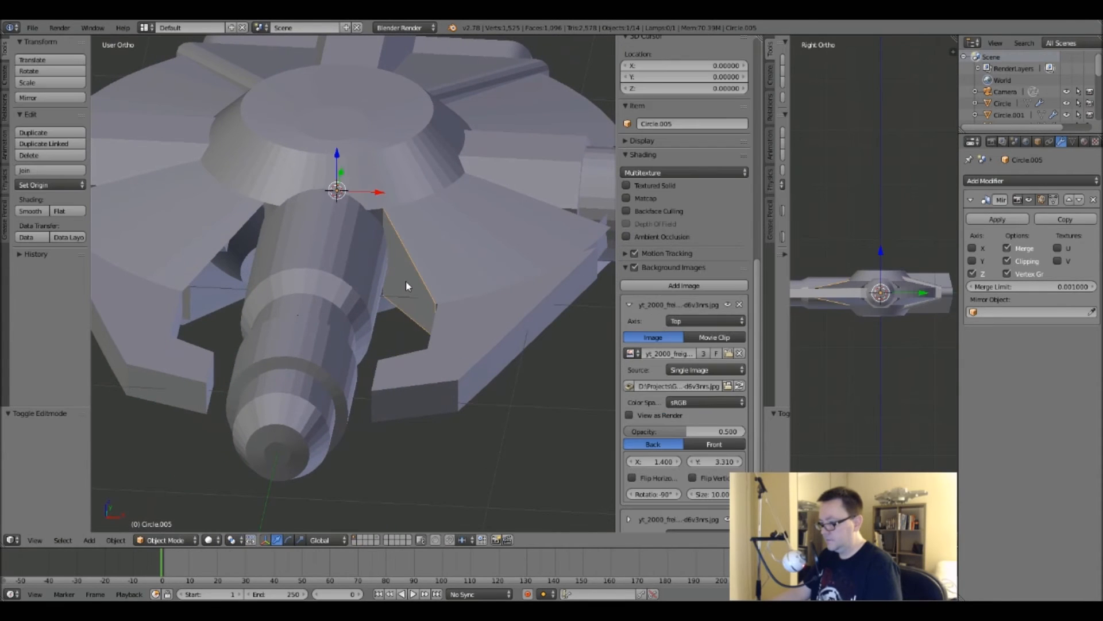
pyautogui.click(975, 247)
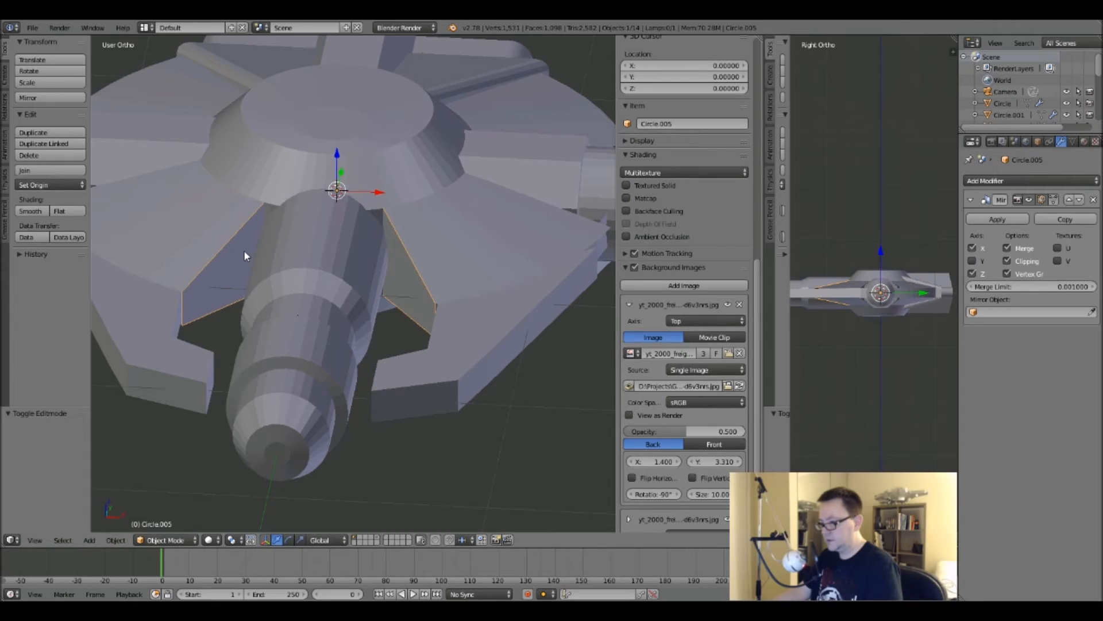
pyautogui.moveTo(368, 261); pyautogui.dragTo(322, 272, button='middle')
pyautogui.press('a')
# Examine the ship from several sides and check the seams between the hull plates and the side docking arm.
pyautogui.press('Tab')
pyautogui.scroll(-5, 323, 272)
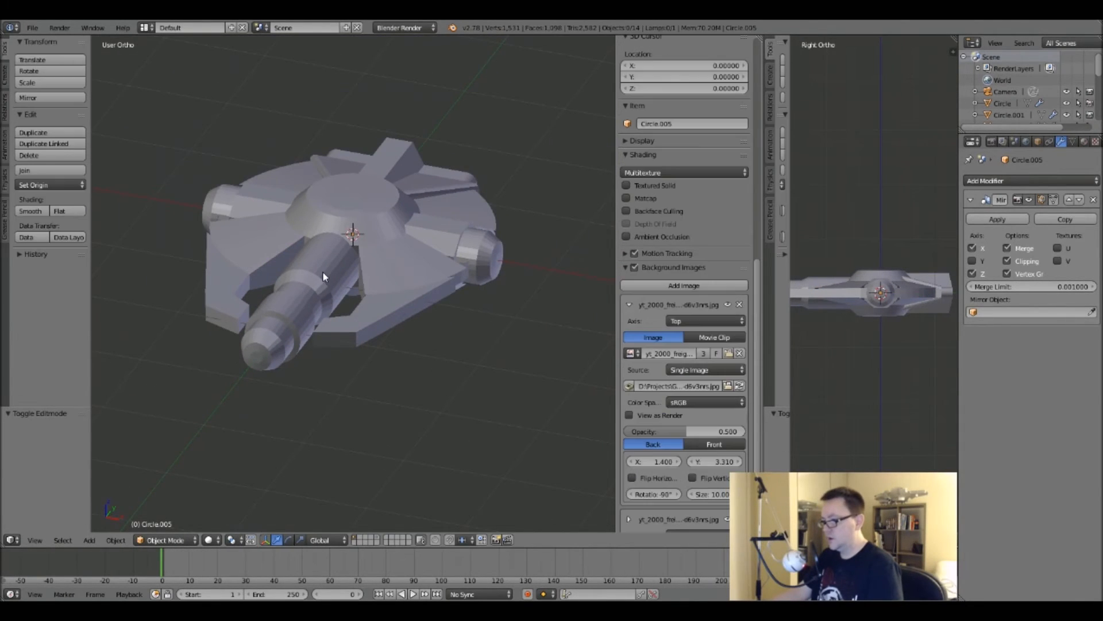
pyautogui.press('Tab')
pyautogui.moveTo(323, 271); pyautogui.dragTo(231, 291, button='middle')
pyautogui.scroll(6, 344, 302)
pyautogui.scroll(-6, 306, 324)
pyautogui.scroll(2, 364, 344)
pyautogui.scroll(-4, 365, 347)
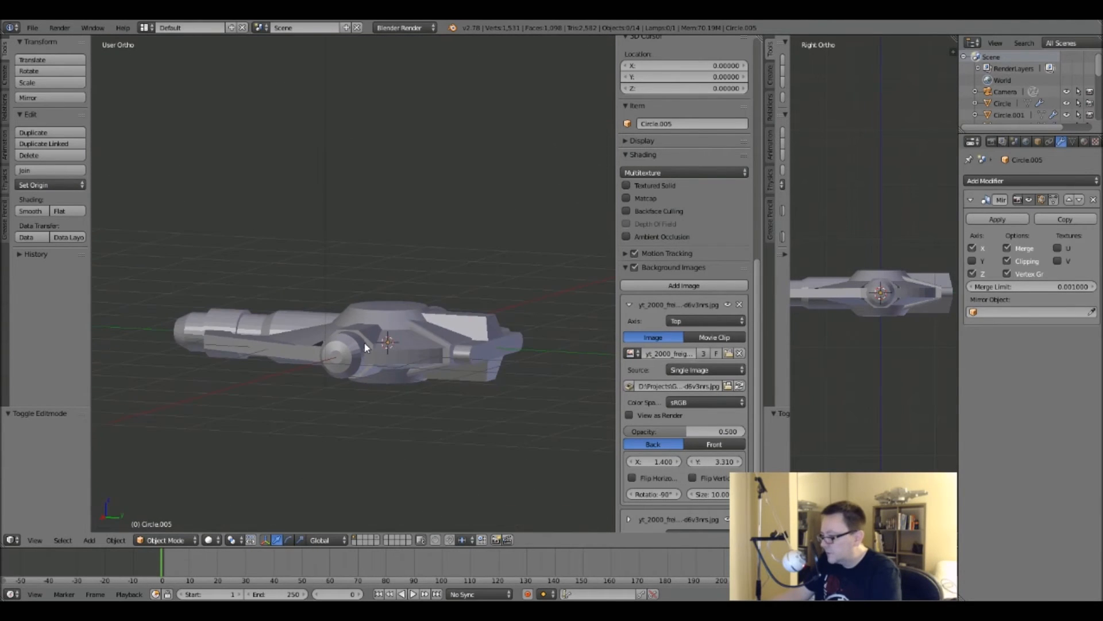
pyautogui.moveTo(365, 346); pyautogui.dragTo(270, 330, button='middle')
pyautogui.scroll(7, 270, 329)
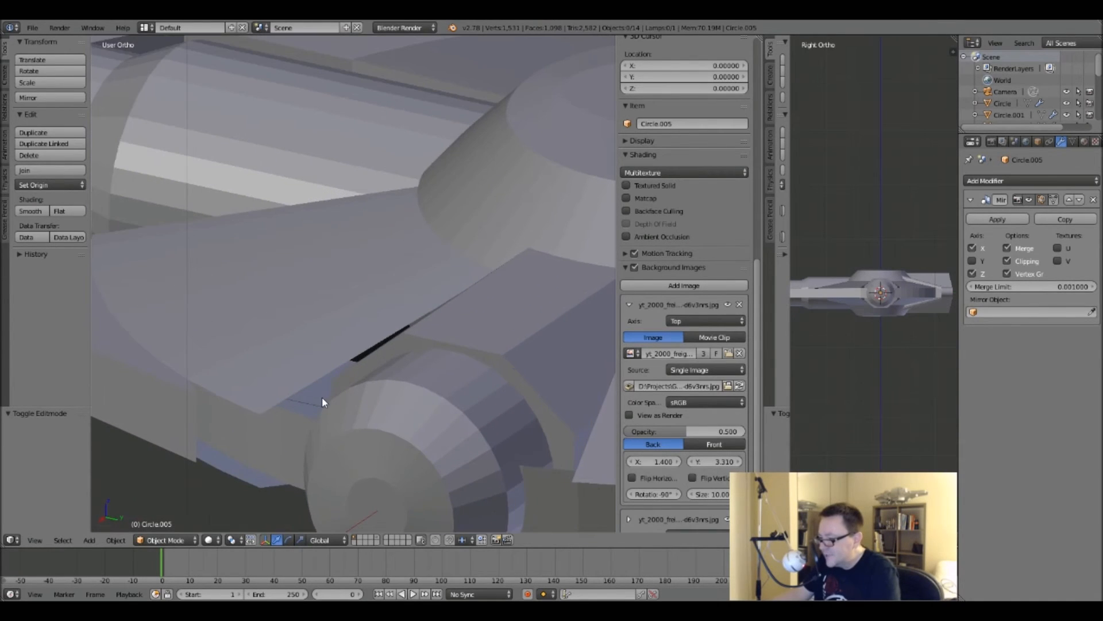
# Show the whole model in top view as wireframe over the blueprint with nothing selected.
pyautogui.rightClick(304, 391)
pyautogui.scroll(-4, 304, 391)
pyautogui.press('Tab')
pyautogui.press('Tab')
pyautogui.press('a')
pyautogui.press('a')
pyautogui.press('KP_7')
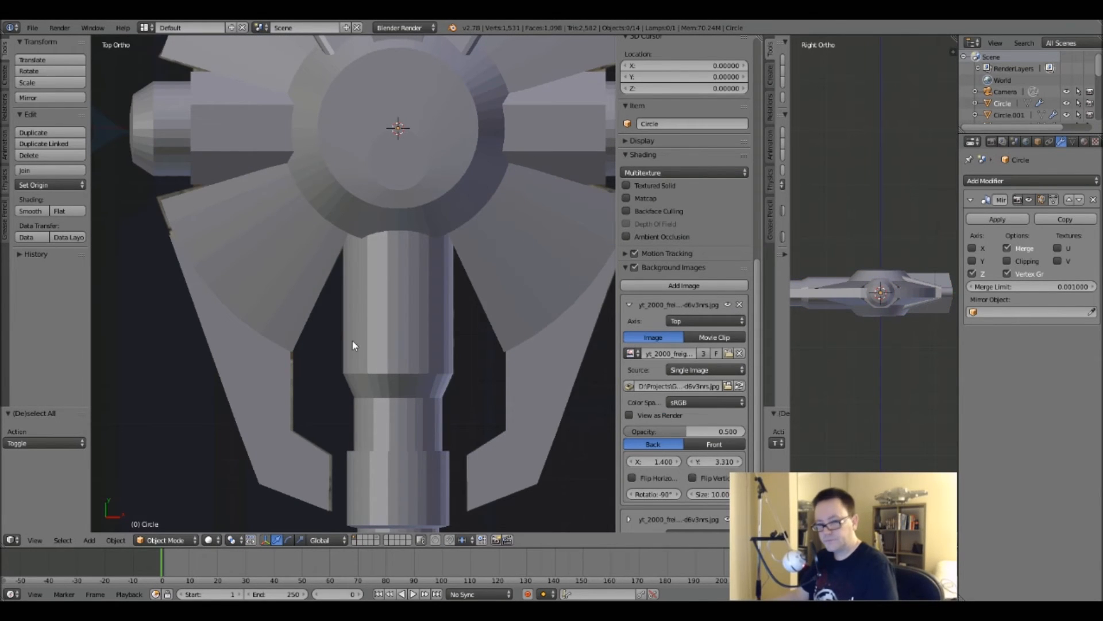
pyautogui.scroll(-5, 368, 310)
pyautogui.press('z')
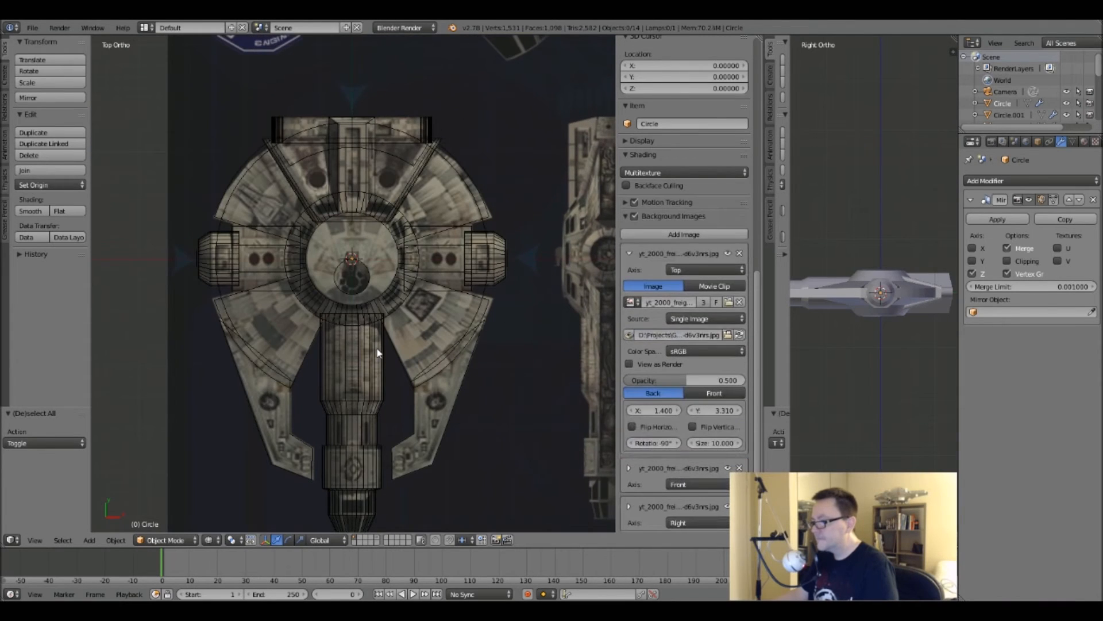
# Compare the rear engine section, central spine and forward cockpit tube with the top-view blueprint.
pyautogui.keyDown('shift'); pyautogui.moveTo(367, 198); pyautogui.dragTo(379, 243, button='middle'); pyautogui.keyUp('shift')
pyautogui.scroll(6, 377, 204)
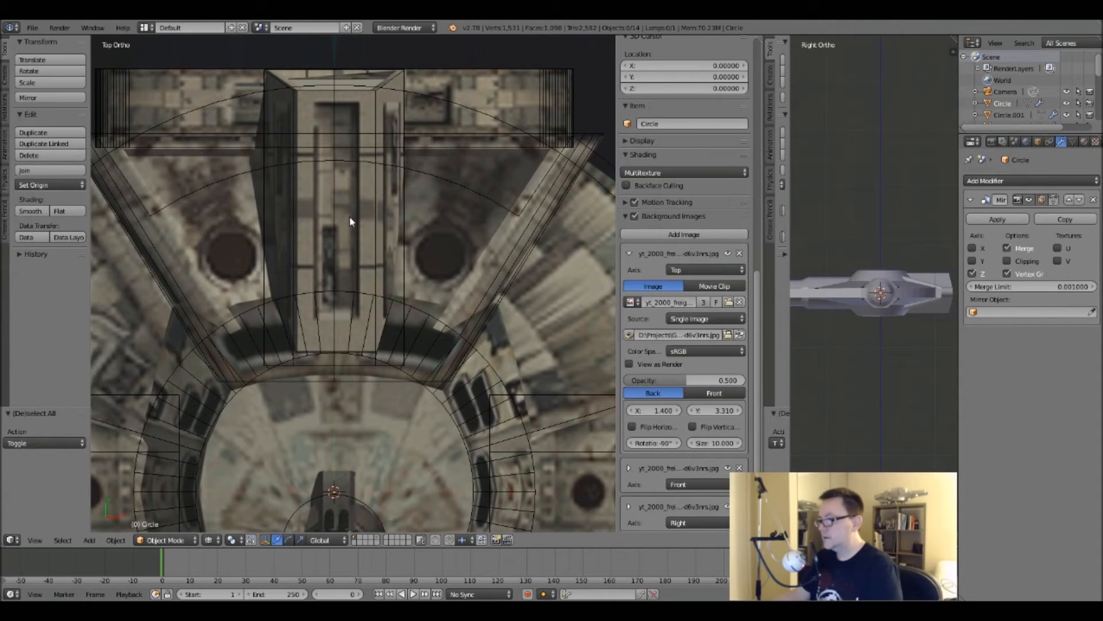
pyautogui.scroll(-4, 349, 216)
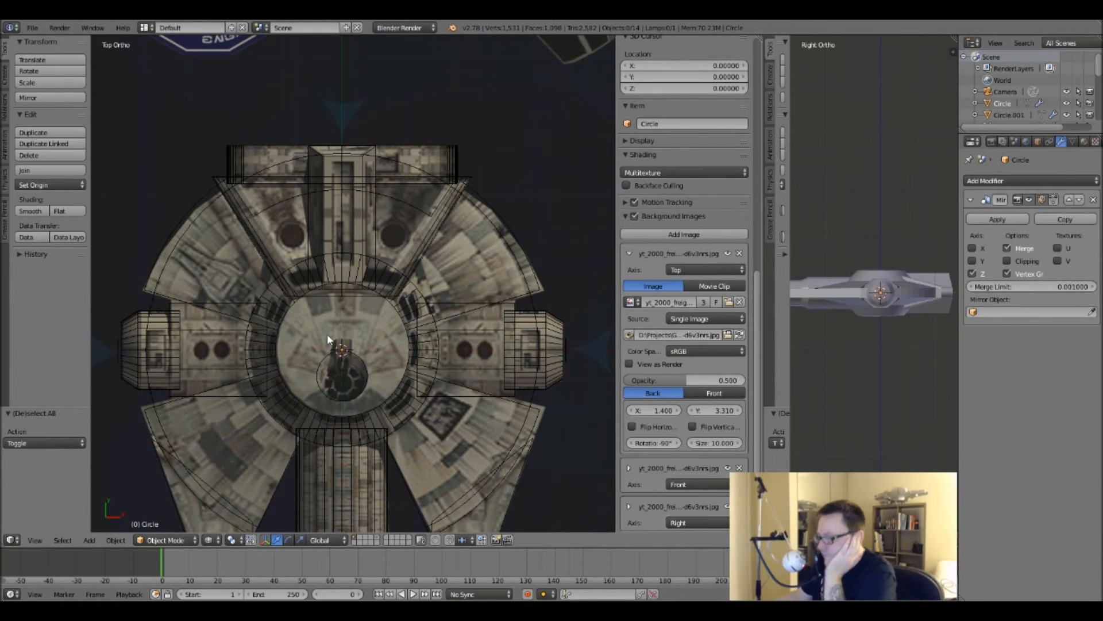
pyautogui.keyDown('shift'); pyautogui.moveTo(377, 374); pyautogui.dragTo(387, 181, button='middle'); pyautogui.keyUp('shift')
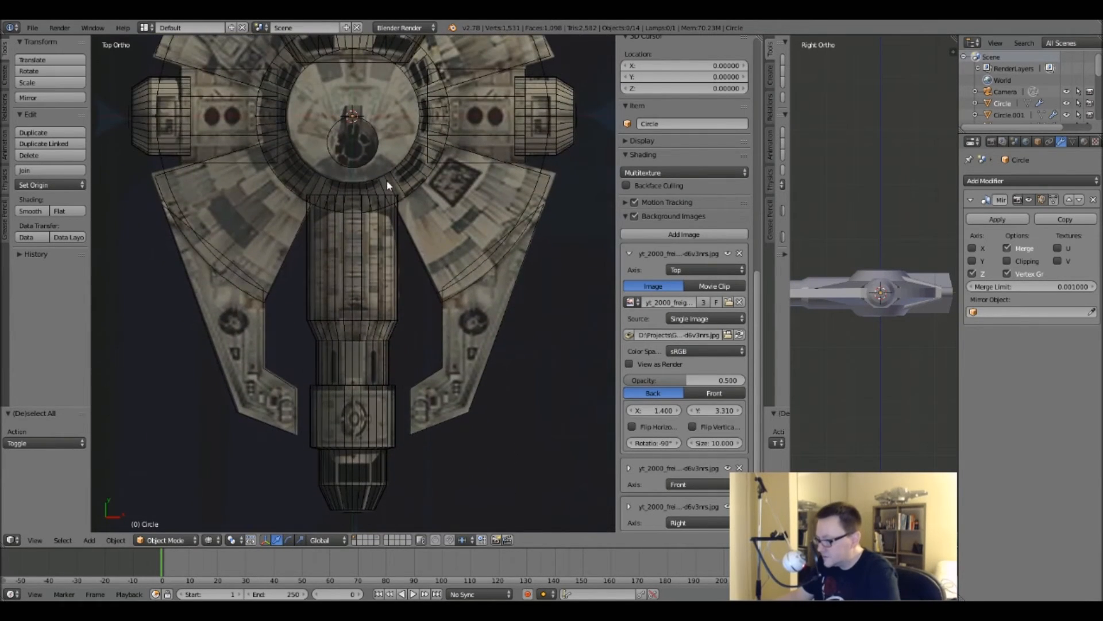
pyautogui.rightClick(340, 266)
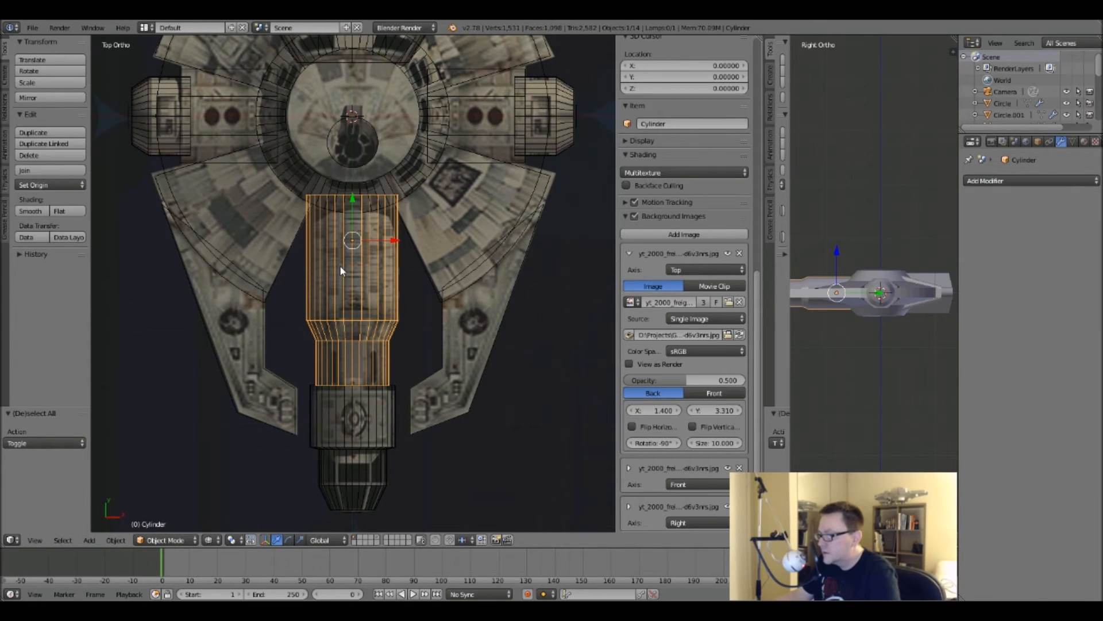
pyautogui.keyDown('shift'); pyautogui.moveTo(403, 413); pyautogui.dragTo(377, 474, button='middle'); pyautogui.keyUp('shift')
pyautogui.press('a')
pyautogui.keyDown('shift'); pyautogui.moveTo(387, 322); pyautogui.dragTo(372, 380, button='middle'); pyautogui.keyUp('shift')
pyautogui.rightClick(363, 129)
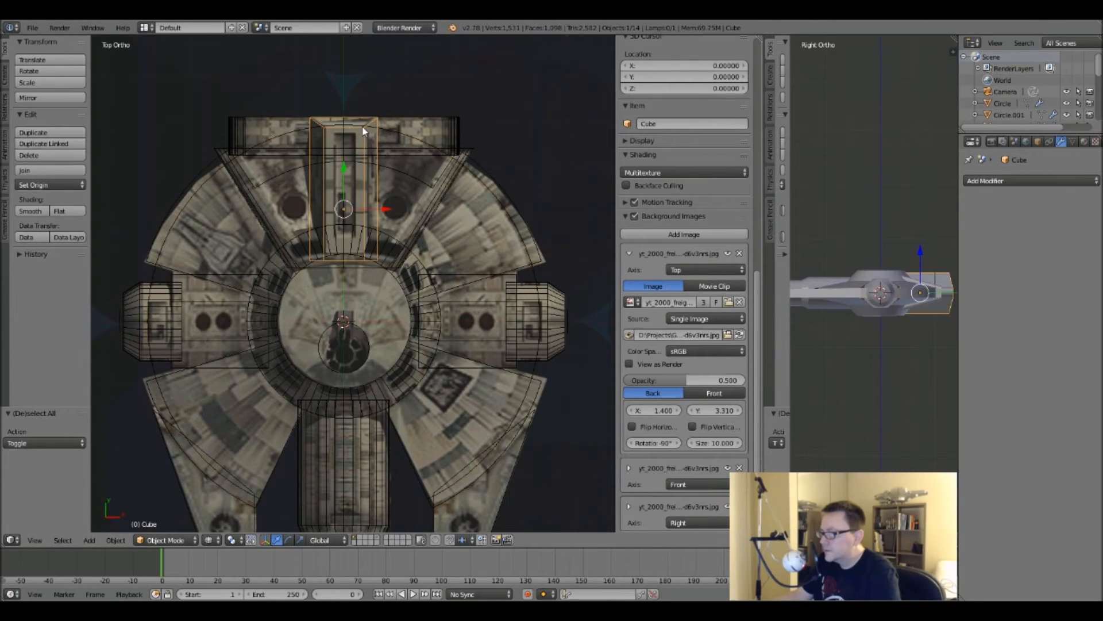
pyautogui.keyDown('shift'); pyautogui.moveTo(391, 226); pyautogui.dragTo(389, 268, button='middle'); pyautogui.keyUp('shift')
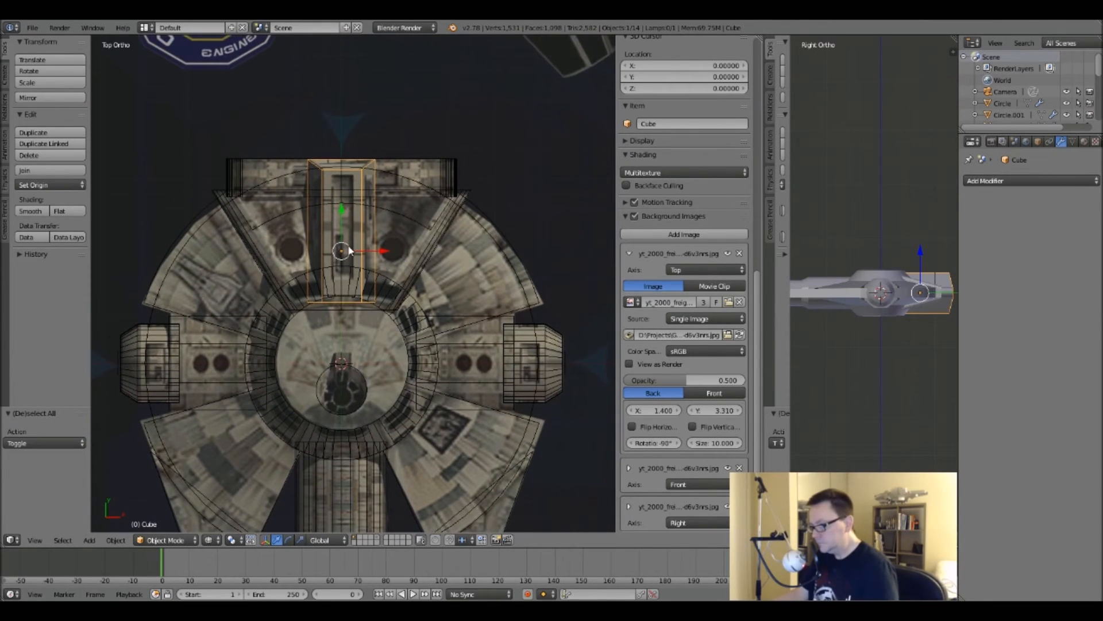
pyautogui.scroll(5, 371, 233)
pyautogui.scroll(-5, 371, 233)
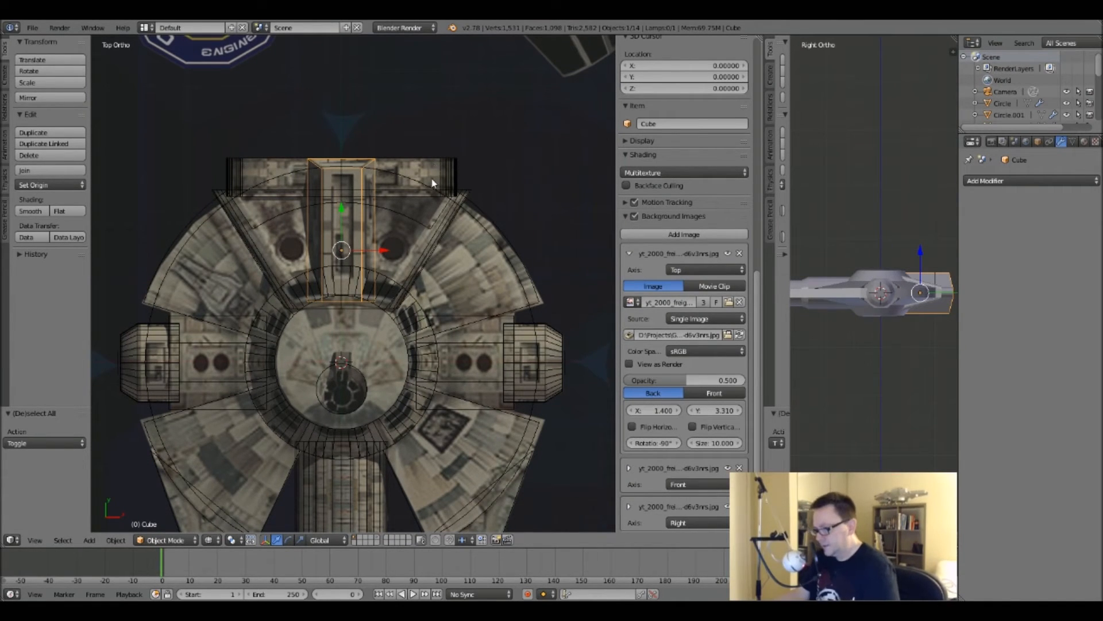
# Examine the central hull and cockpit tube details, including the perspective illustration on the reference sheet.
pyautogui.press('a')
pyautogui.keyDown('shift'); pyautogui.moveTo(396, 303); pyautogui.dragTo(402, 208, button='middle'); pyautogui.keyUp('shift')
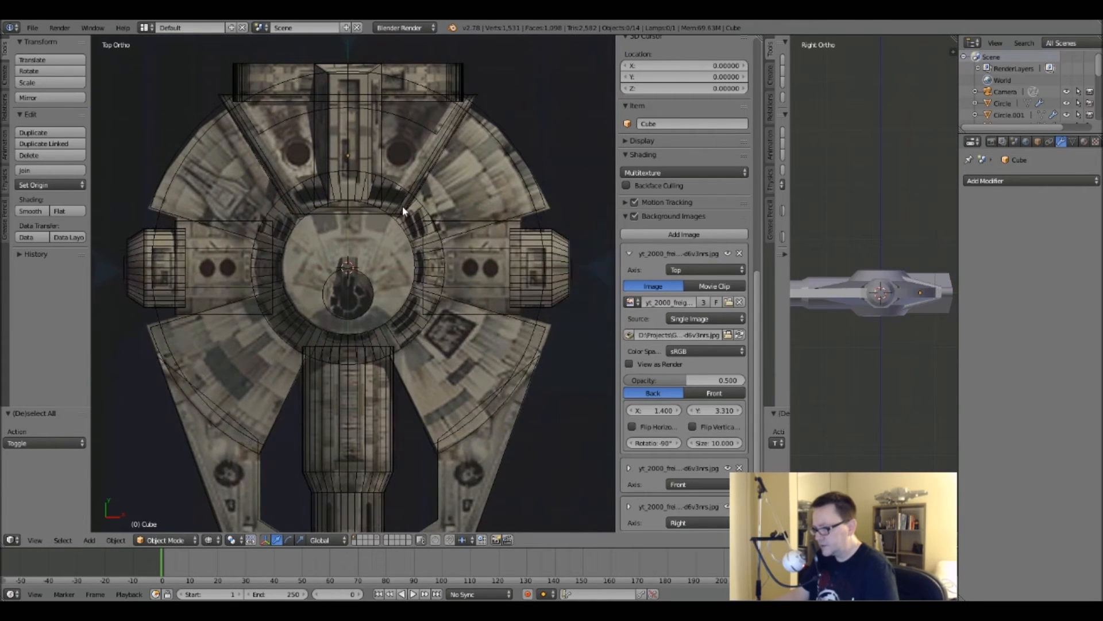
pyautogui.moveTo(306, 295)
pyautogui.keyDown('shift'); pyautogui.mouseDown(button='middle')
pyautogui.moveTo(364, 292)
pyautogui.moveTo(309, 277)
pyautogui.mouseUp(button='middle'); pyautogui.keyUp('shift')
pyautogui.keyDown('shift'); pyautogui.moveTo(372, 393); pyautogui.dragTo(364, 254, button='middle'); pyautogui.keyUp('shift')
pyautogui.scroll(3, 342, 264)
pyautogui.scroll(-3, 345, 273)
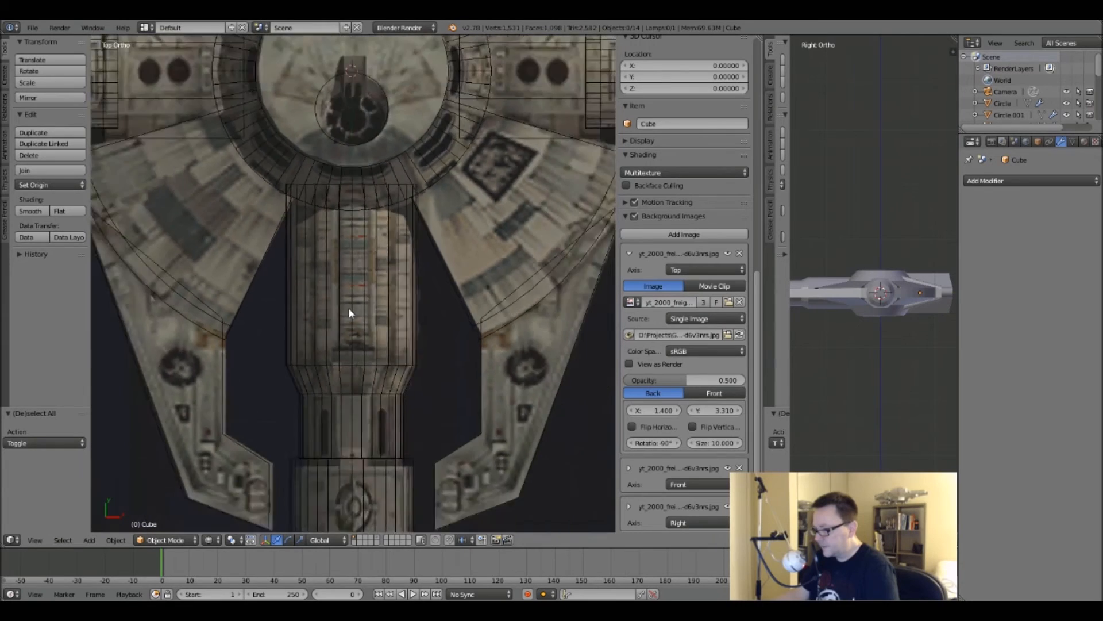
pyautogui.scroll(-5, 352, 303)
pyautogui.scroll(6, 388, 188)
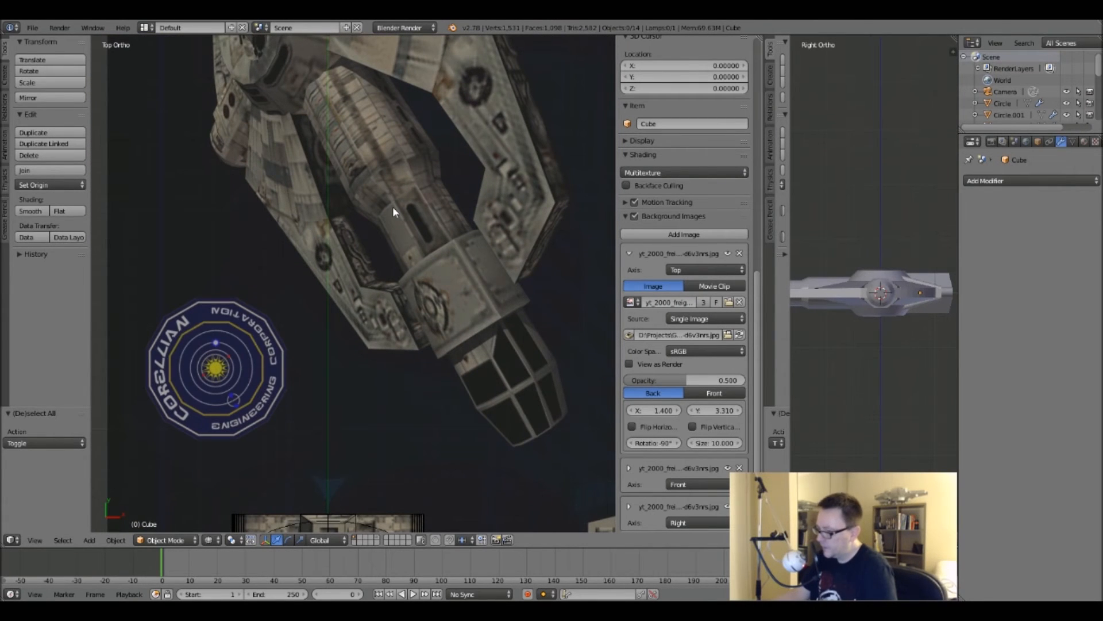
pyautogui.scroll(-6, 388, 229)
pyautogui.keyDown('shift'); pyautogui.moveTo(431, 253); pyautogui.dragTo(369, 252, button='middle'); pyautogui.keyUp('shift')
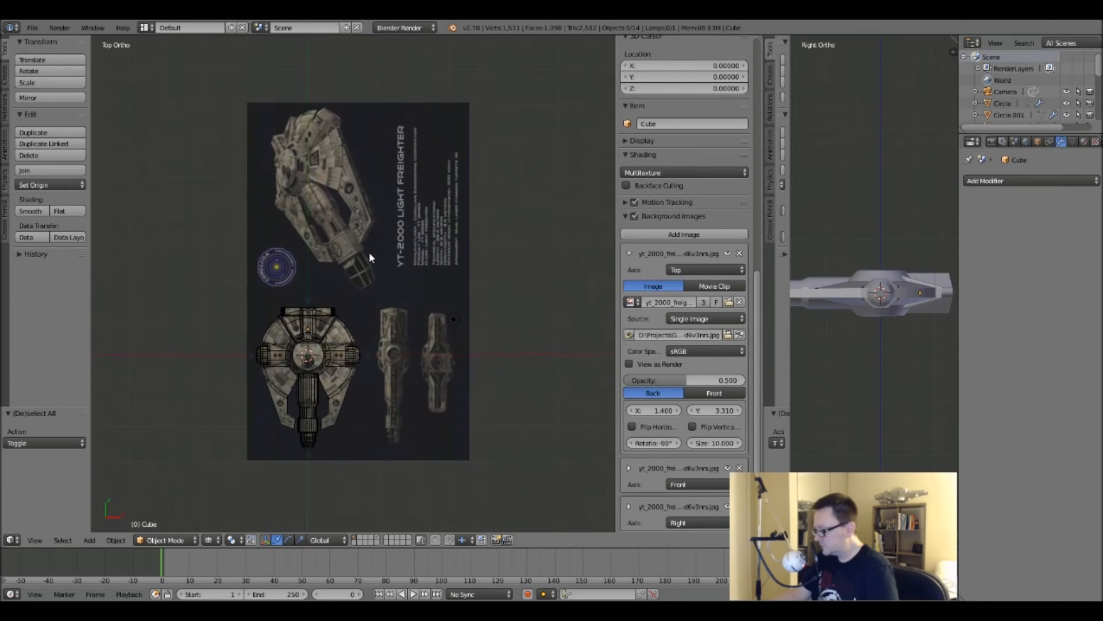
# Add another background image slot assigned to the Top view and open the file browser for its image.
pyautogui.click(630, 253)
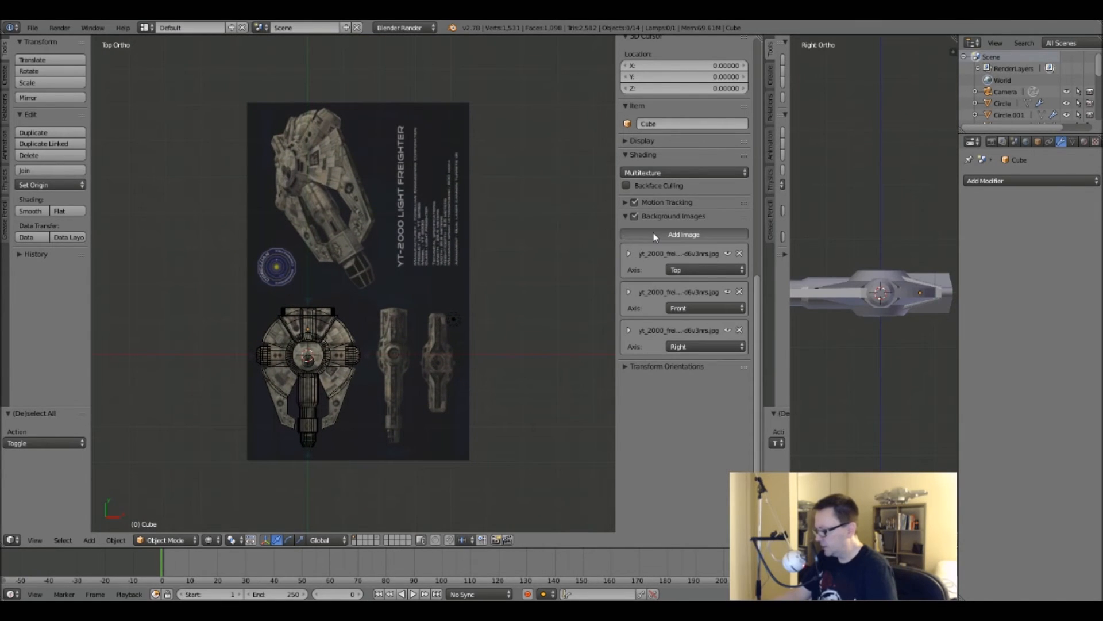
pyautogui.click(655, 235)
pyautogui.click(695, 385)
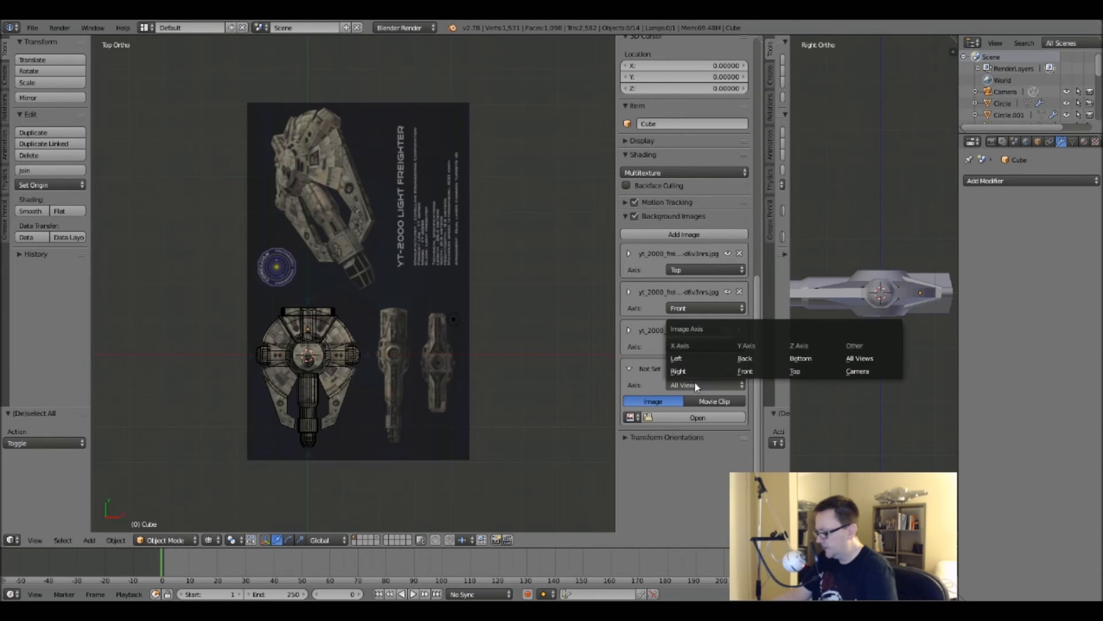
pyautogui.click(795, 371)
pyautogui.click(678, 418)
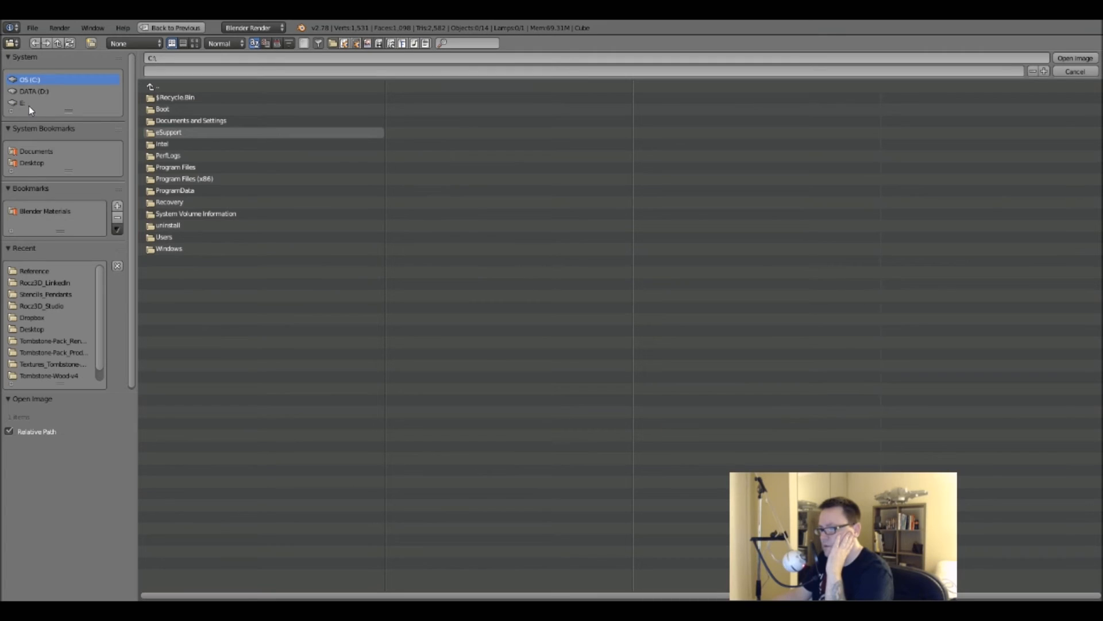
# Load the otana18 JPG photo from the Reference folder of the Correlian YT-2000 project, browsing it with thumbnails.
pyautogui.click(32, 92)
pyautogui.click(174, 244)
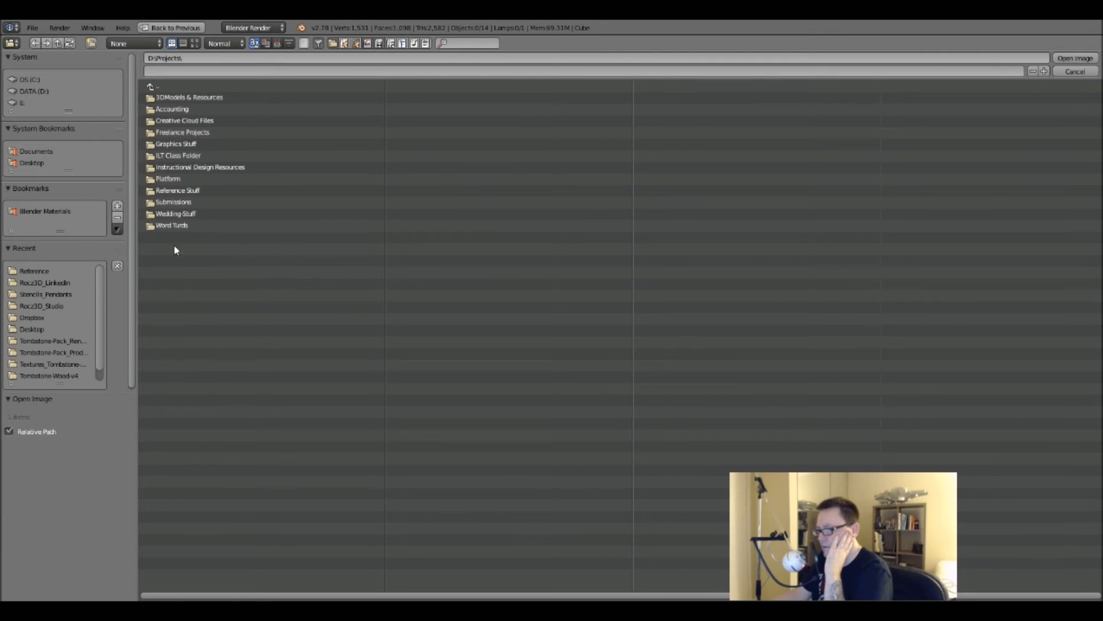
pyautogui.click(176, 144)
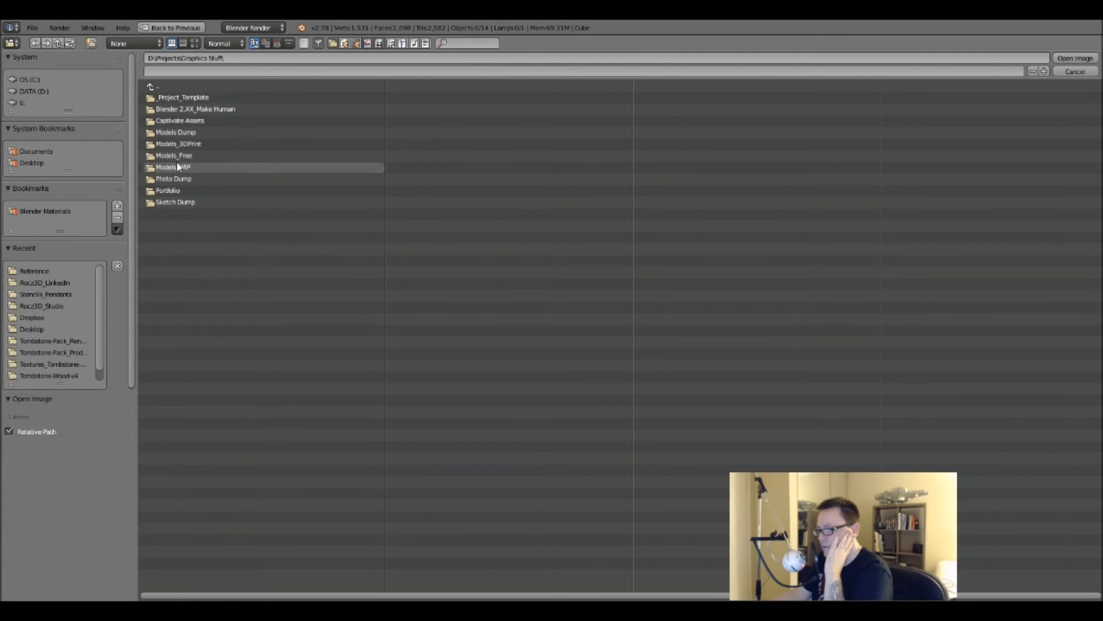
pyautogui.click(176, 167)
pyautogui.click(180, 111)
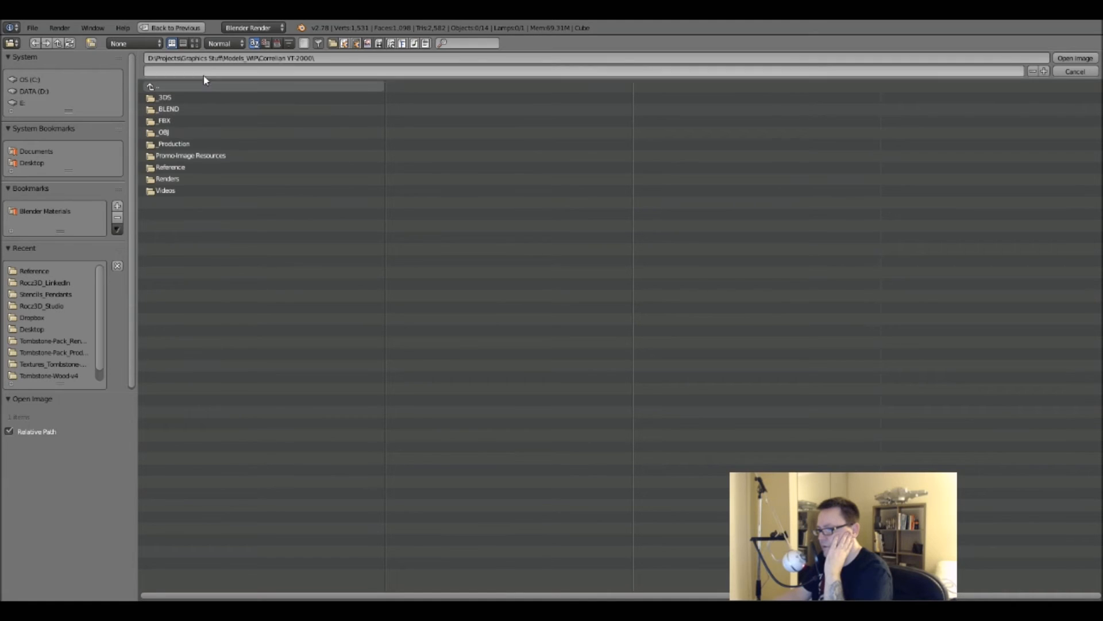
pyautogui.click(195, 43)
pyautogui.click(814, 139)
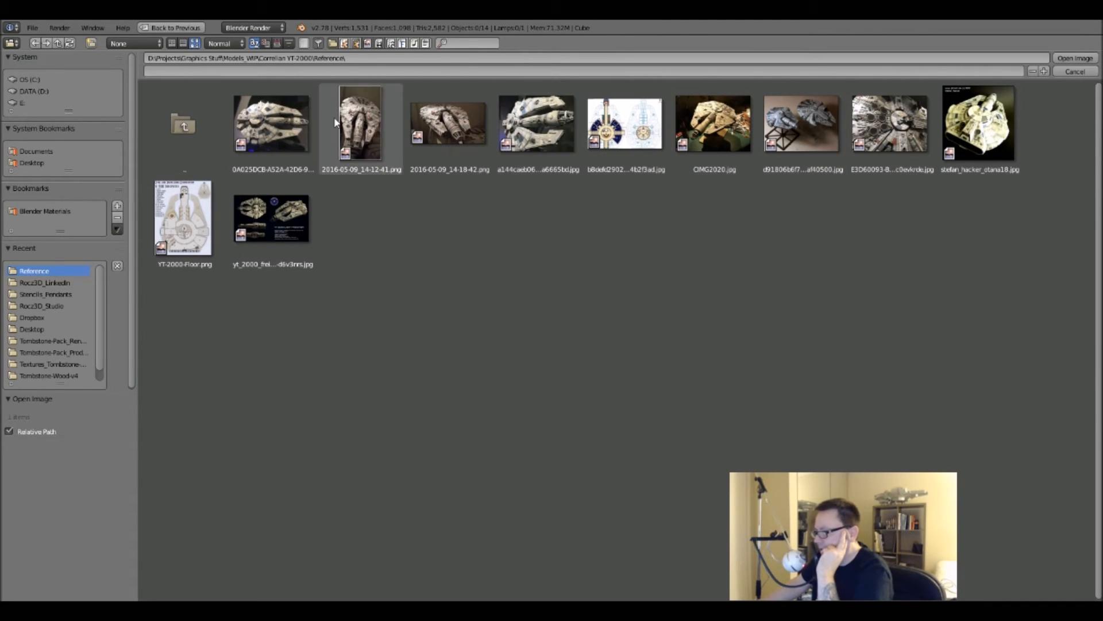
pyautogui.doubleClick(979, 144)
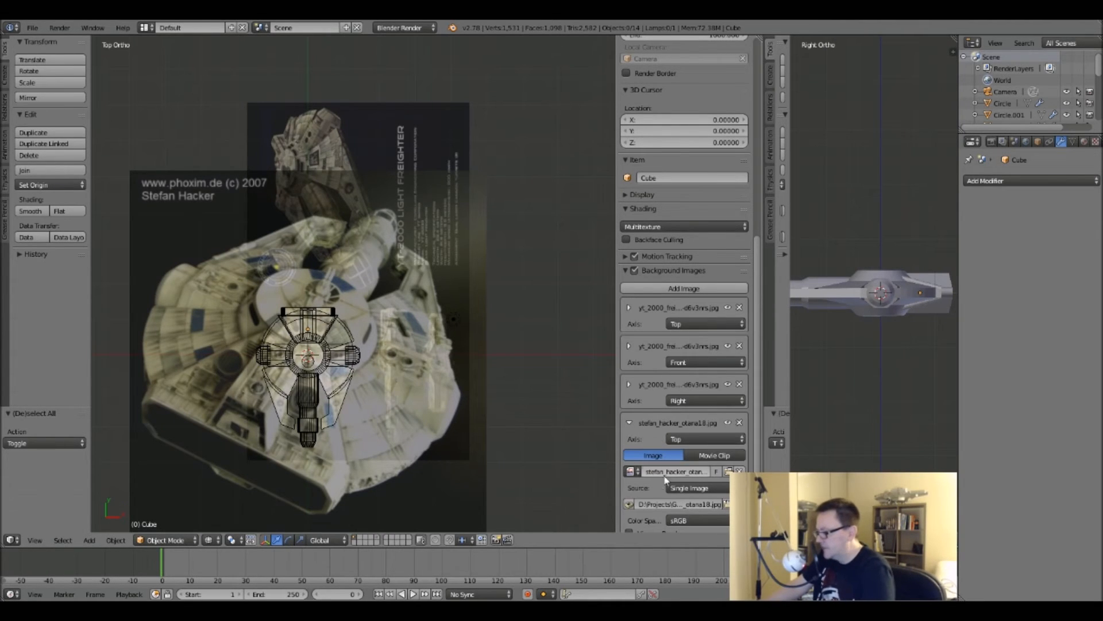
# Offset the otana18 background photo to X 9.200 and Y 6.600, clear of the blueprint sheet.
pyautogui.scroll(-5, 660, 375)
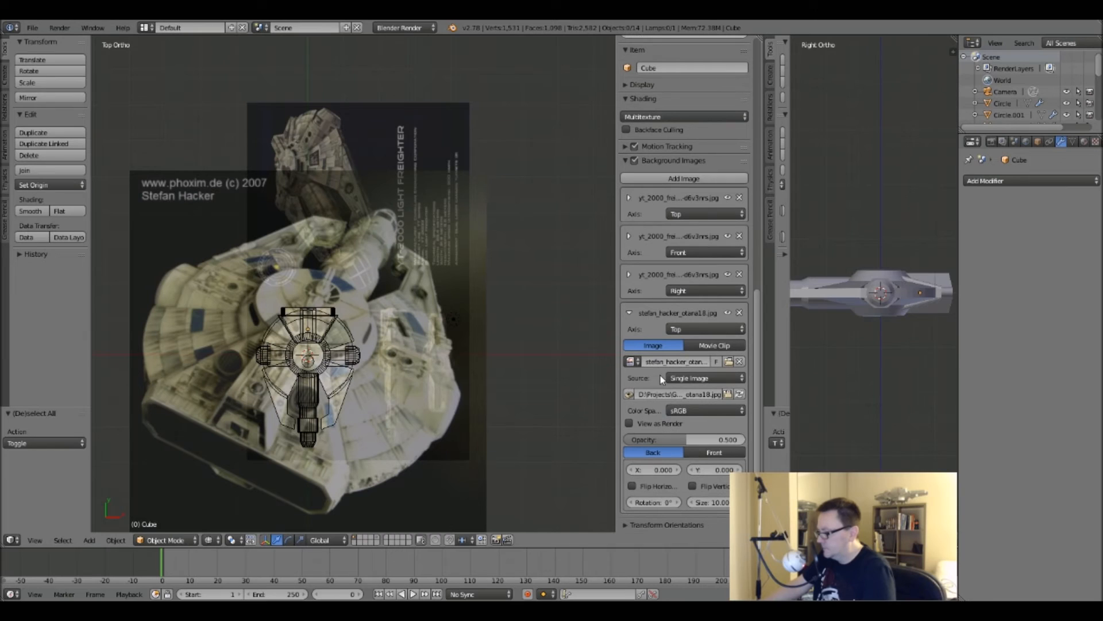
pyautogui.moveTo(653, 469); pyautogui.dragTo(746, 470)
# Examine the otana18 photo's rear engine section, vents, upper hull disc and cockpit tube beside the blueprint sheet.
pyautogui.scroll(8, 541, 188)
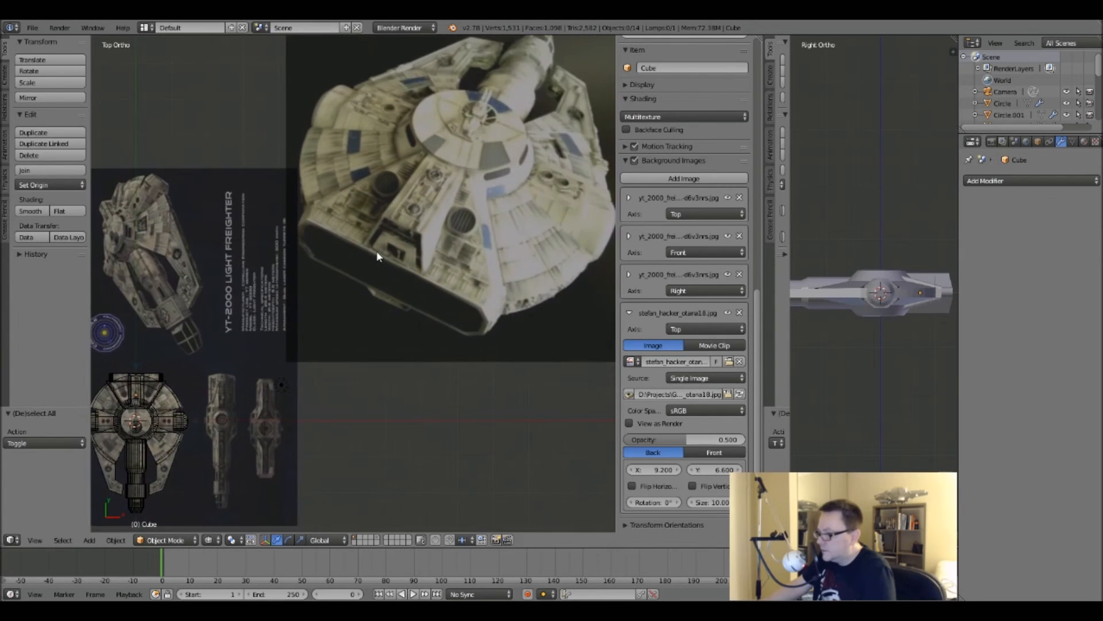
pyautogui.scroll(-8, 424, 209)
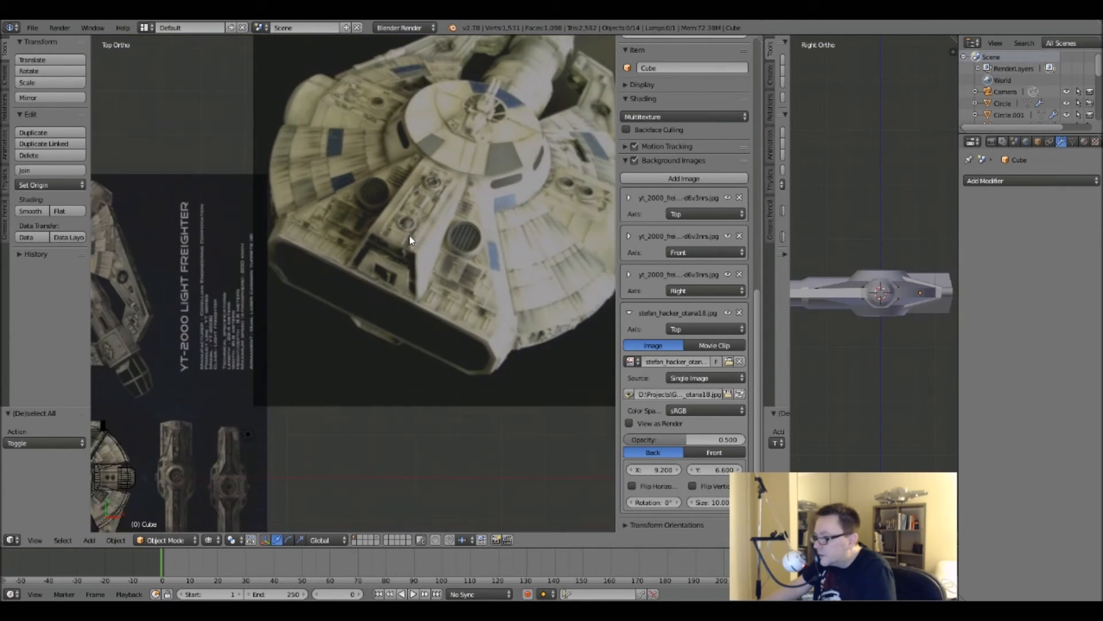
pyautogui.scroll(5, 423, 209)
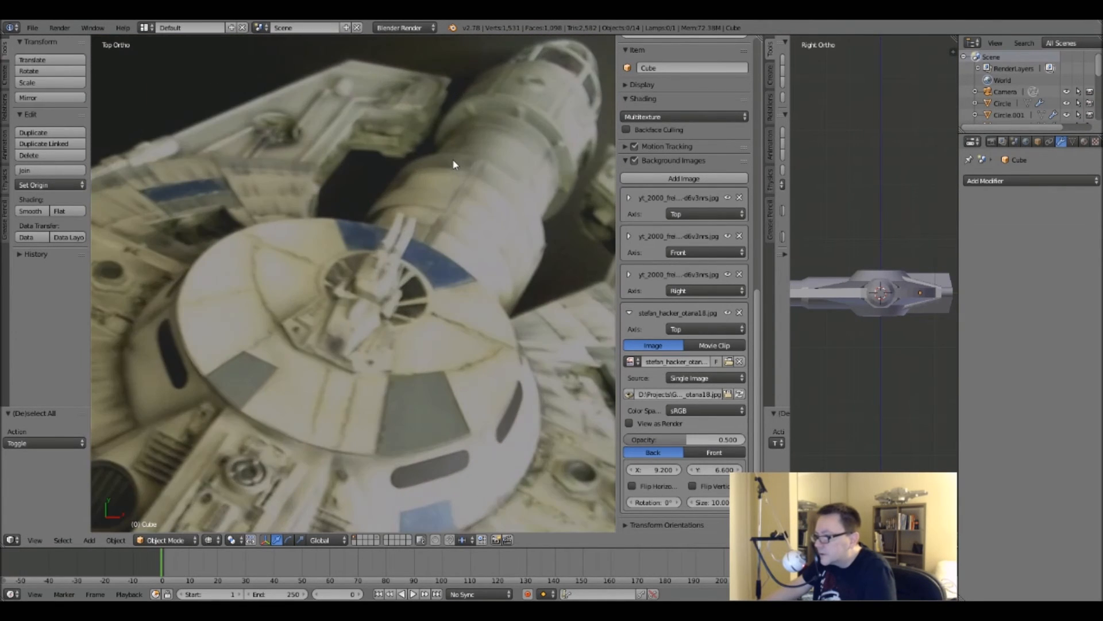
pyautogui.scroll(-4, 473, 153)
pyautogui.scroll(4, 391, 282)
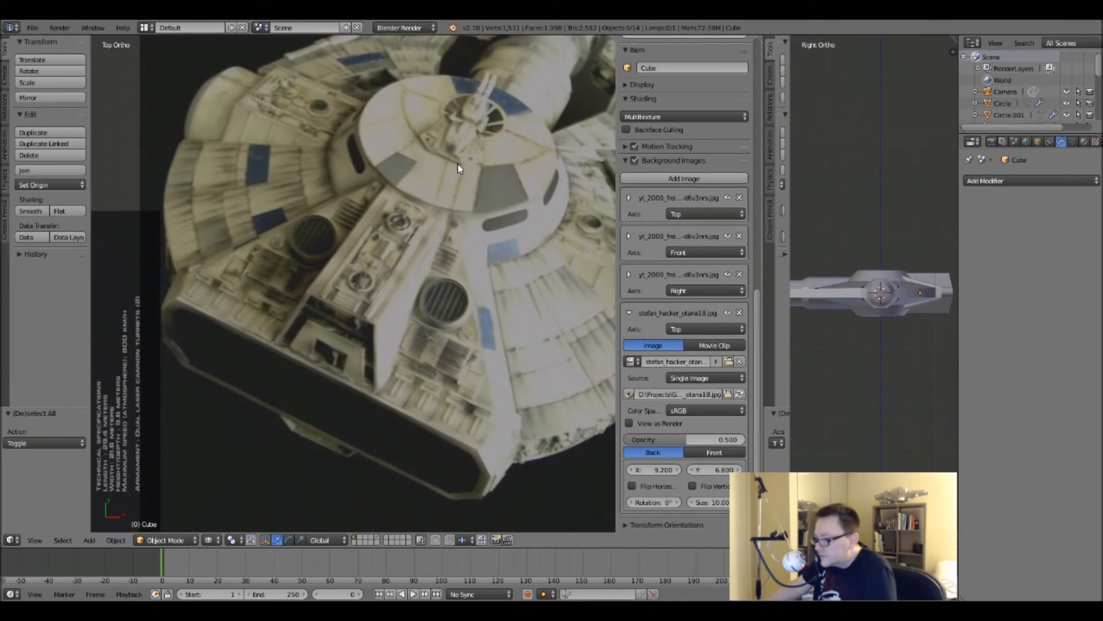
pyautogui.scroll(3, 360, 307)
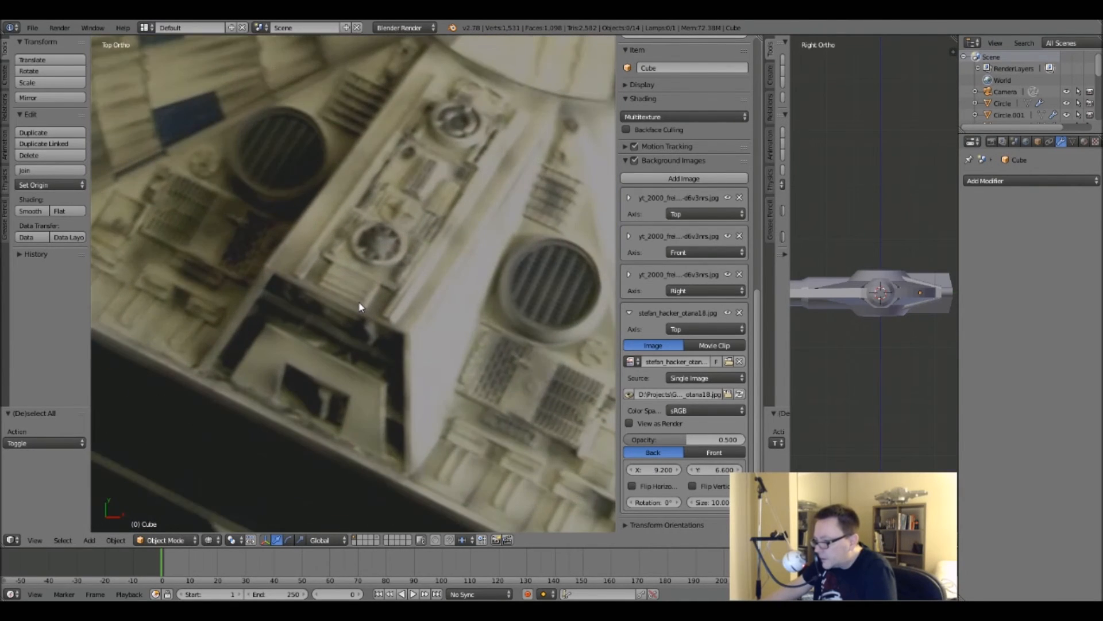
pyautogui.scroll(-2, 360, 307)
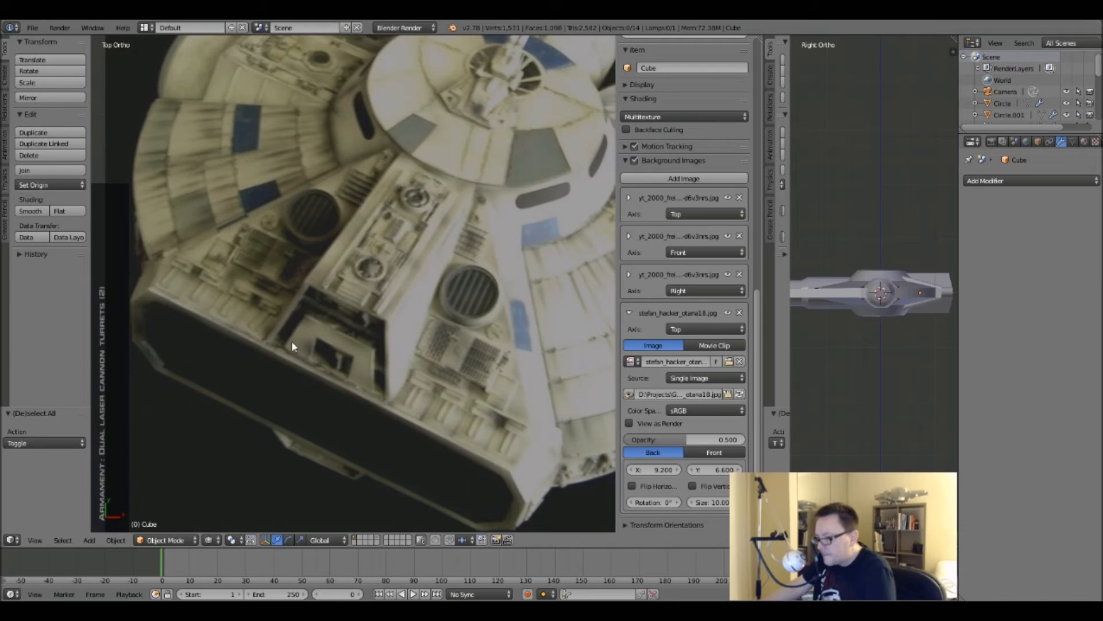
pyautogui.scroll(-1, 411, 259)
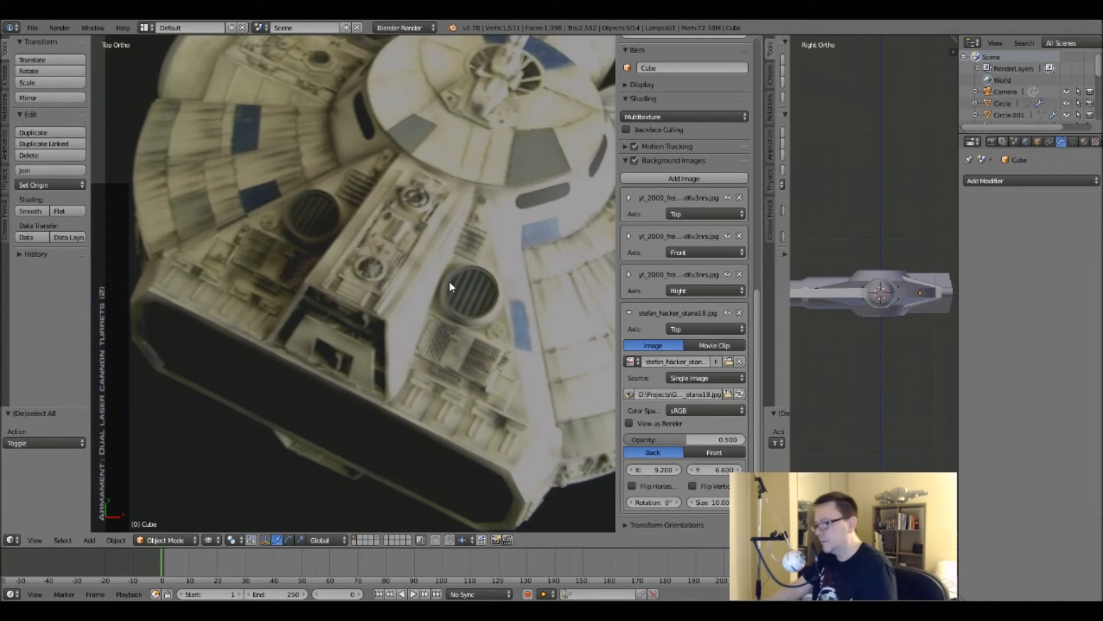
pyautogui.scroll(-2, 435, 329)
pyautogui.scroll(-3, 435, 323)
pyautogui.keyDown('shift'); pyautogui.moveTo(439, 418); pyautogui.dragTo(432, 265, button='middle'); pyautogui.keyUp('shift')
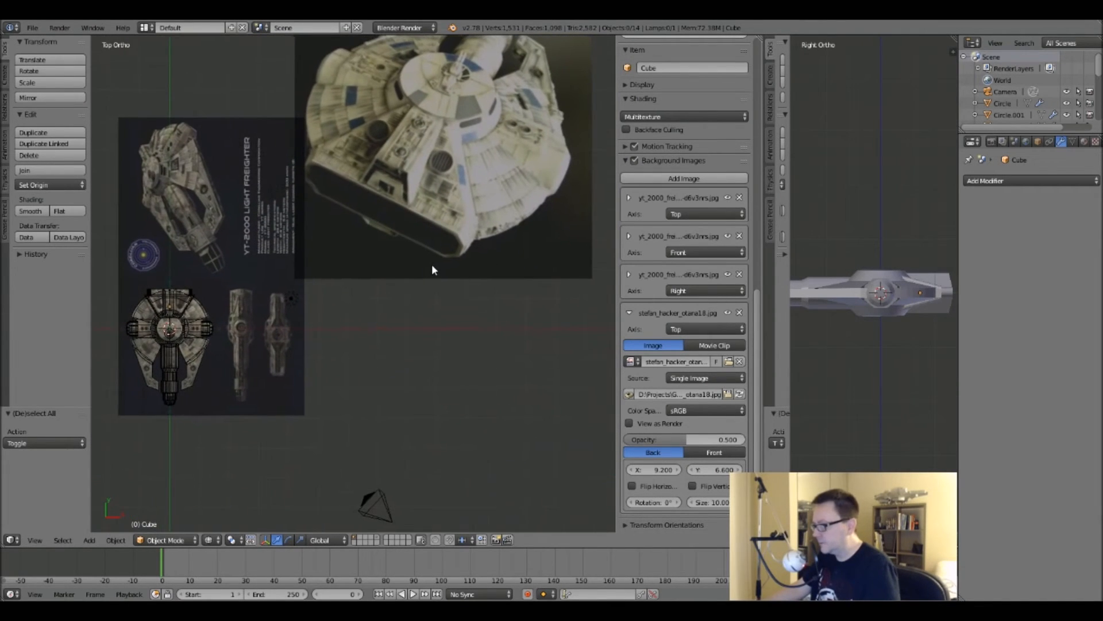
# Collapse the otana18 photo's settings, add a new background image slot for the Top view, and open its file browser.
pyautogui.click(630, 313)
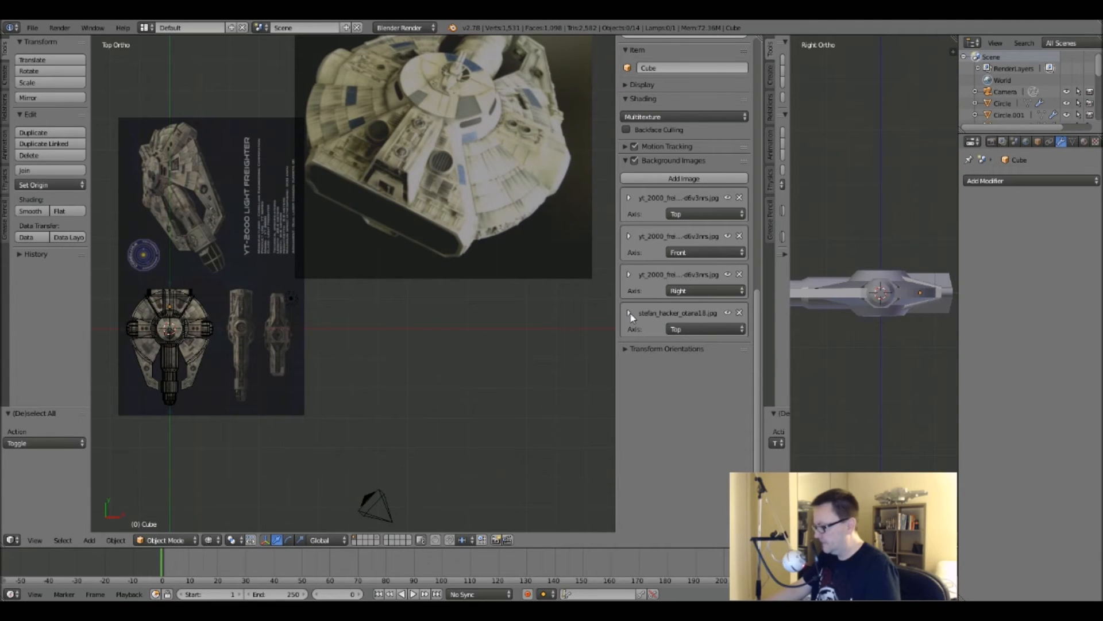
pyautogui.click(668, 178)
pyautogui.click(715, 369)
pyautogui.click(737, 354)
pyautogui.click(715, 400)
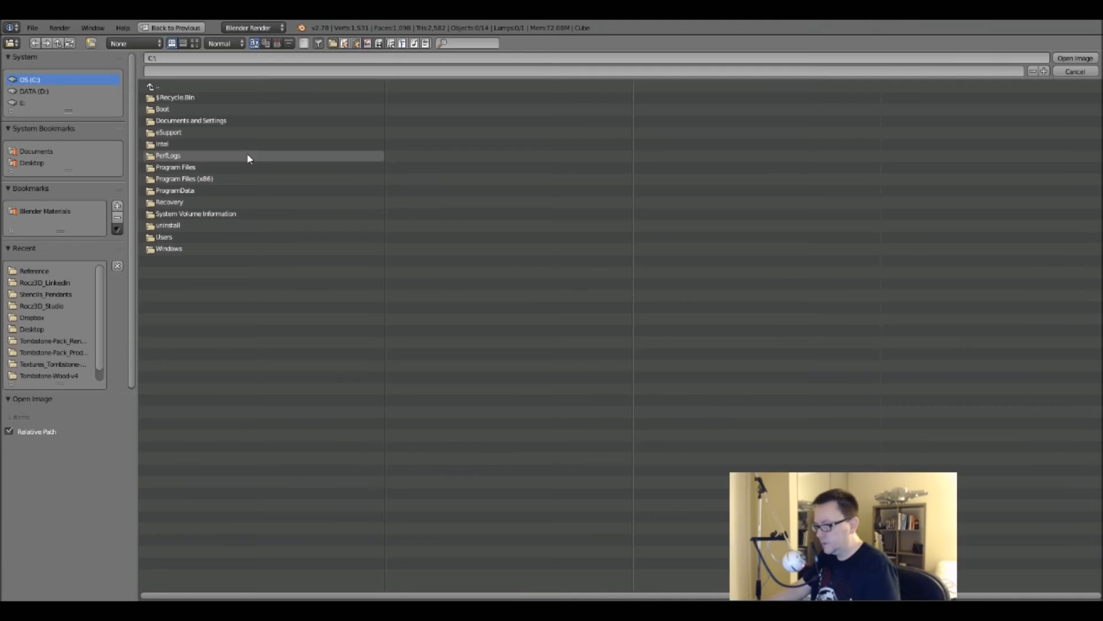
# Browse to the Correlian YT-2000 Reference folder under Projects, Graphics Stuff, Models_WIP on drive D, show thumbnails, and bookmark the folder.
pyautogui.click(50, 213)
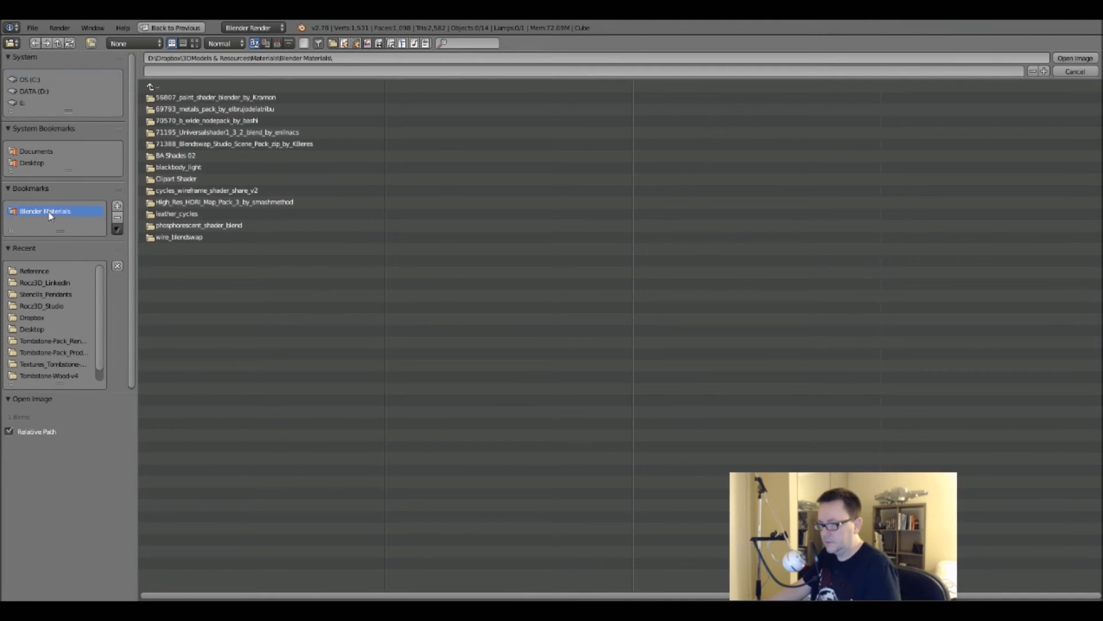
pyautogui.click(36, 152)
pyautogui.click(35, 91)
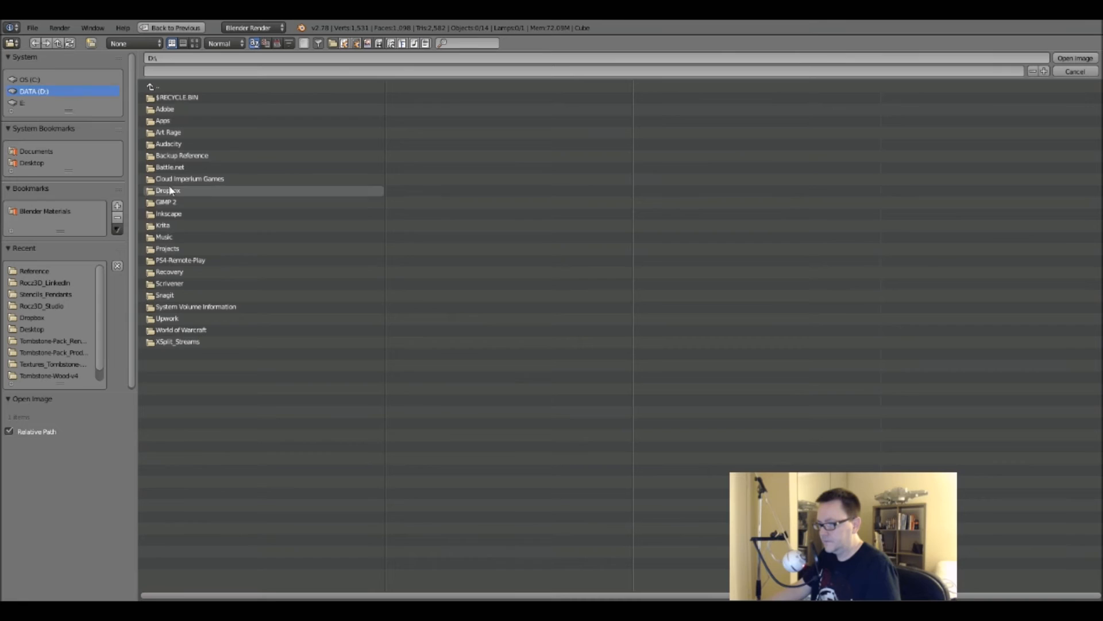
pyautogui.click(168, 249)
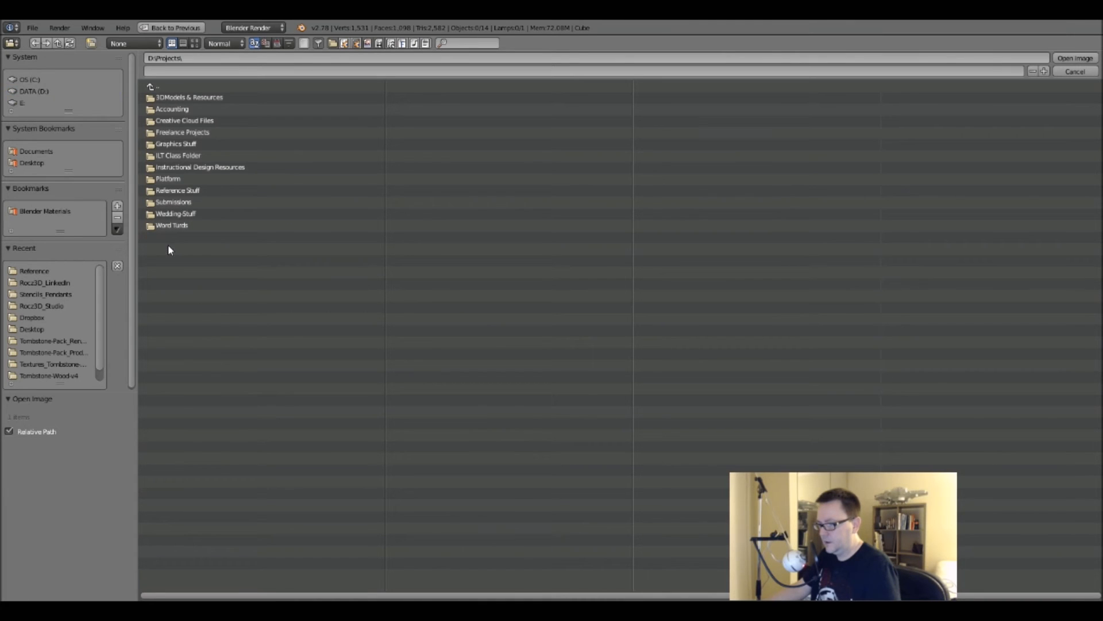
pyautogui.click(171, 146)
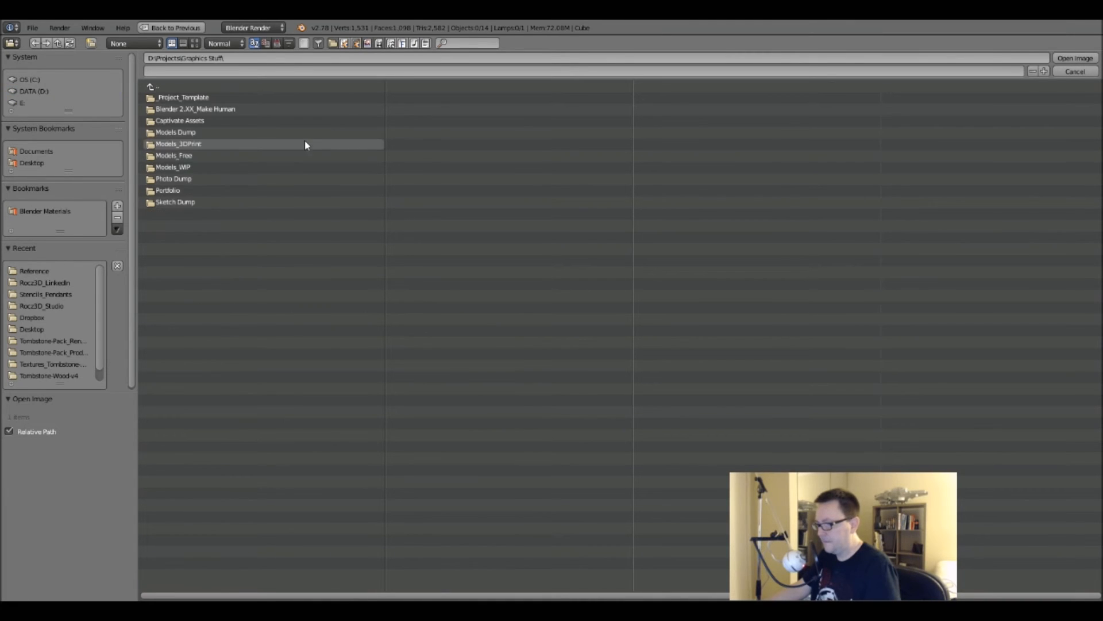
pyautogui.click(198, 166)
pyautogui.click(208, 111)
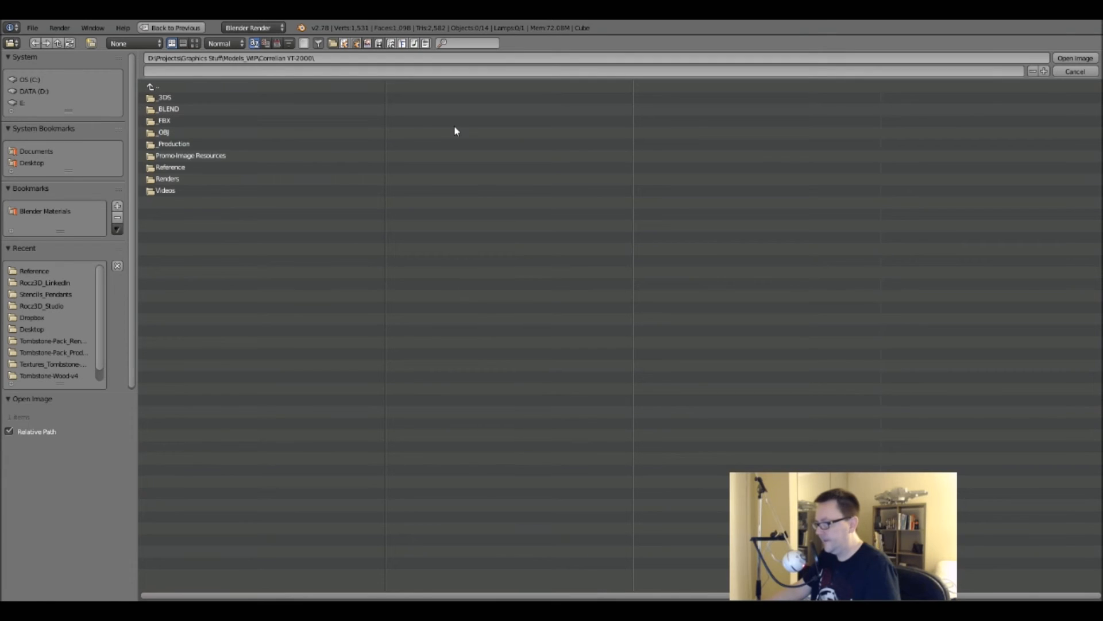
pyautogui.click(197, 153)
pyautogui.click(198, 42)
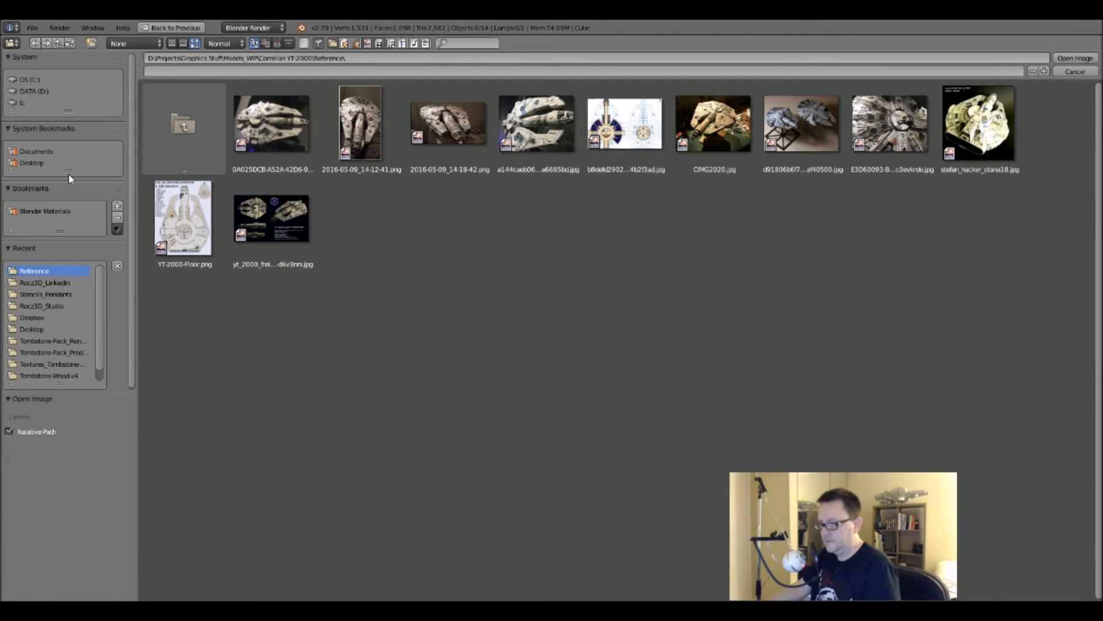
pyautogui.click(118, 206)
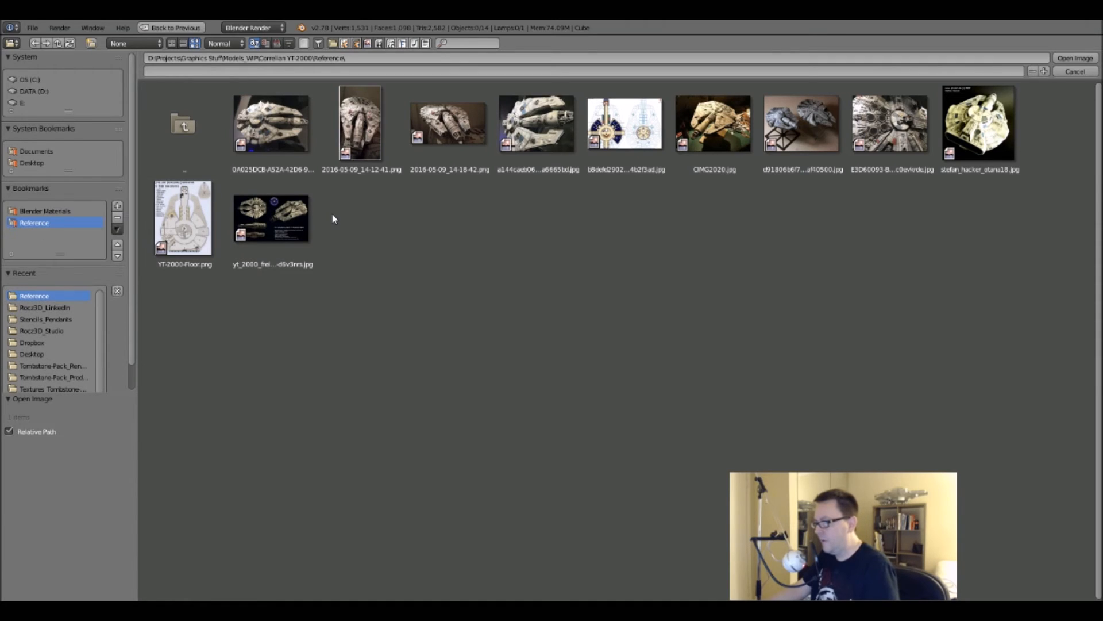
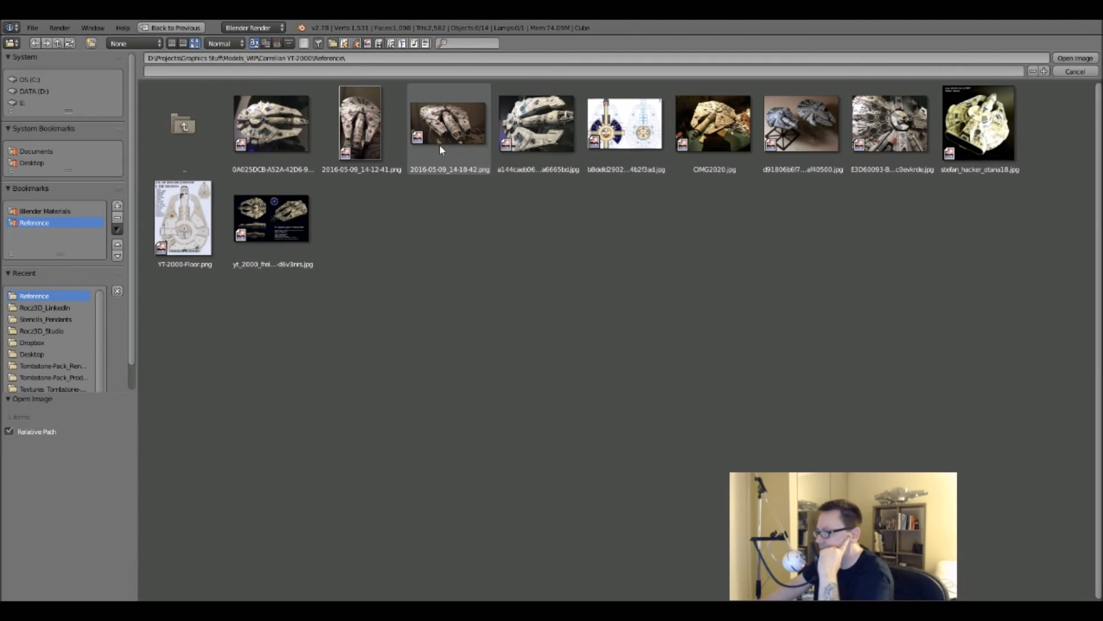
# Load the JPG photo whose name starts with a144caeb06, setting its opacity to 1.000 and X offset to 9.700.
pyautogui.doubleClick(533, 136)
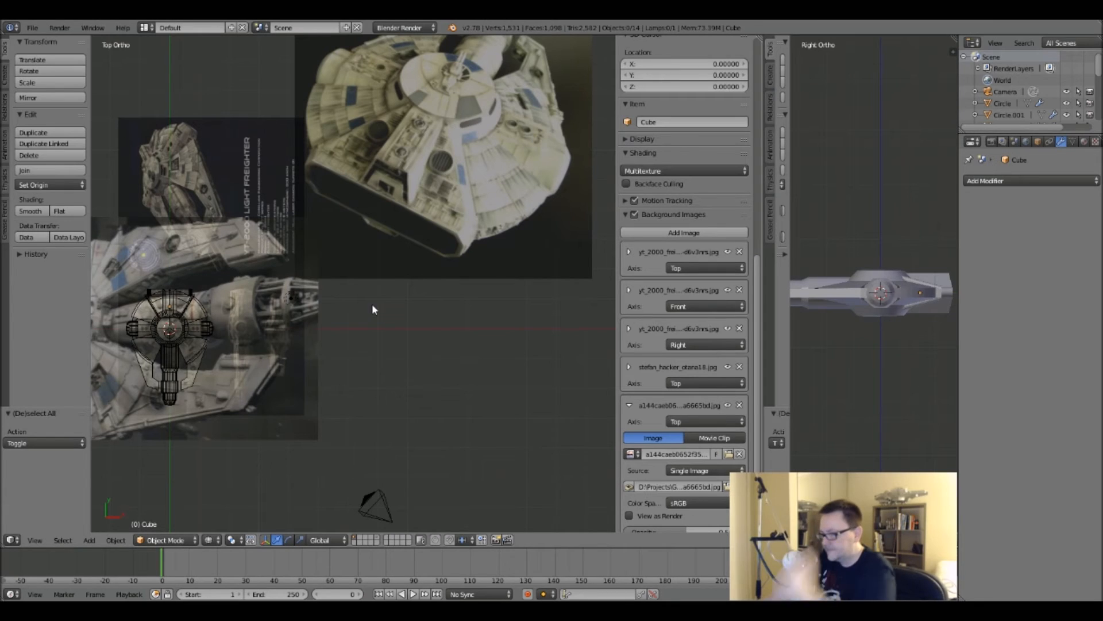
pyautogui.scroll(-4, 667, 495)
pyautogui.moveTo(661, 473); pyautogui.dragTo(776, 439)
# Examine the a144caeb06 photo's hull, forward arms and cockpit tube alongside the other reference images.
pyautogui.scroll(3, 463, 334)
pyautogui.scroll(1, 471, 332)
pyautogui.scroll(-1, 484, 328)
pyautogui.scroll(-1, 506, 331)
pyautogui.keyDown('shift'); pyautogui.moveTo(533, 334); pyautogui.dragTo(432, 325, button='middle'); pyautogui.keyUp('shift')
pyautogui.scroll(1, 459, 268)
pyautogui.scroll(-2, 497, 285)
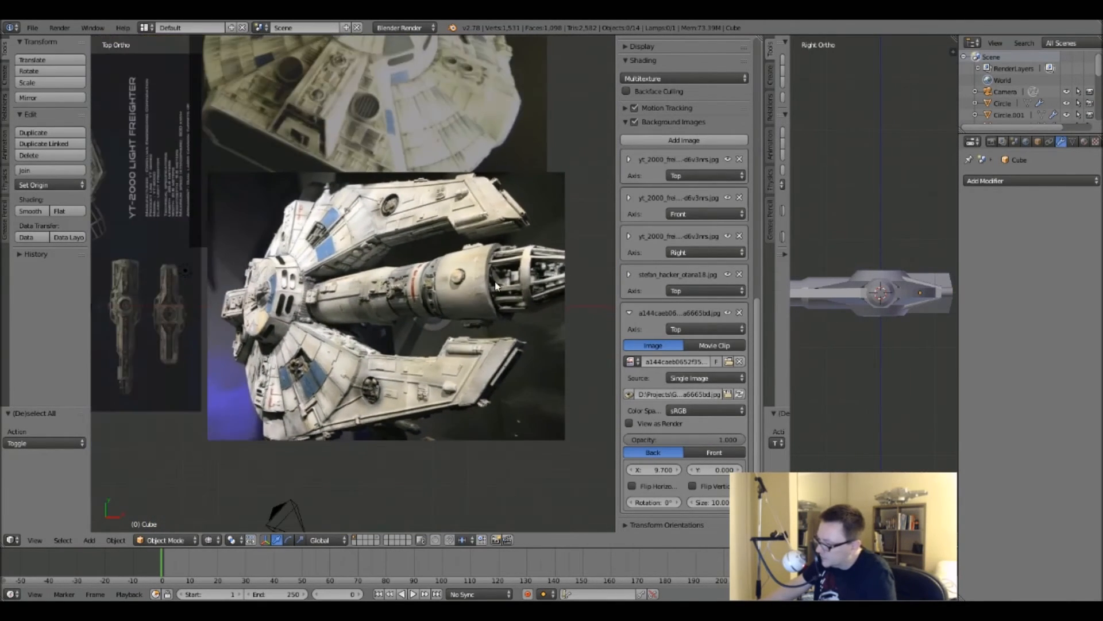
pyautogui.scroll(1, 510, 296)
pyautogui.scroll(-4, 436, 298)
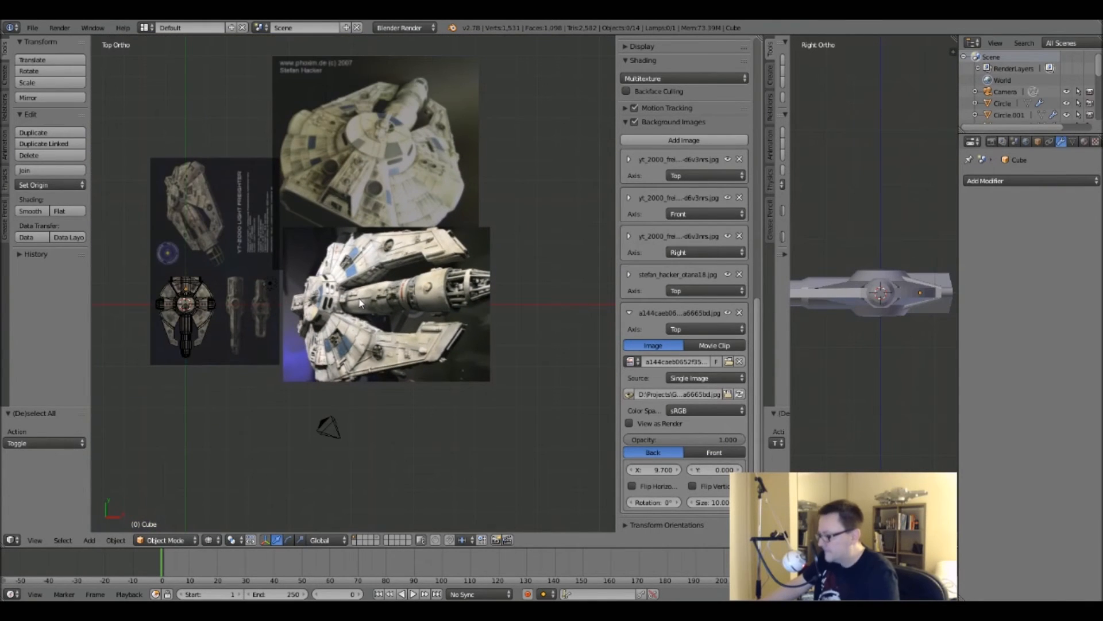
# Collapse the a144caeb06 photo's settings, add another Top-view background image slot, and open the file browser for it.
pyautogui.click(629, 312)
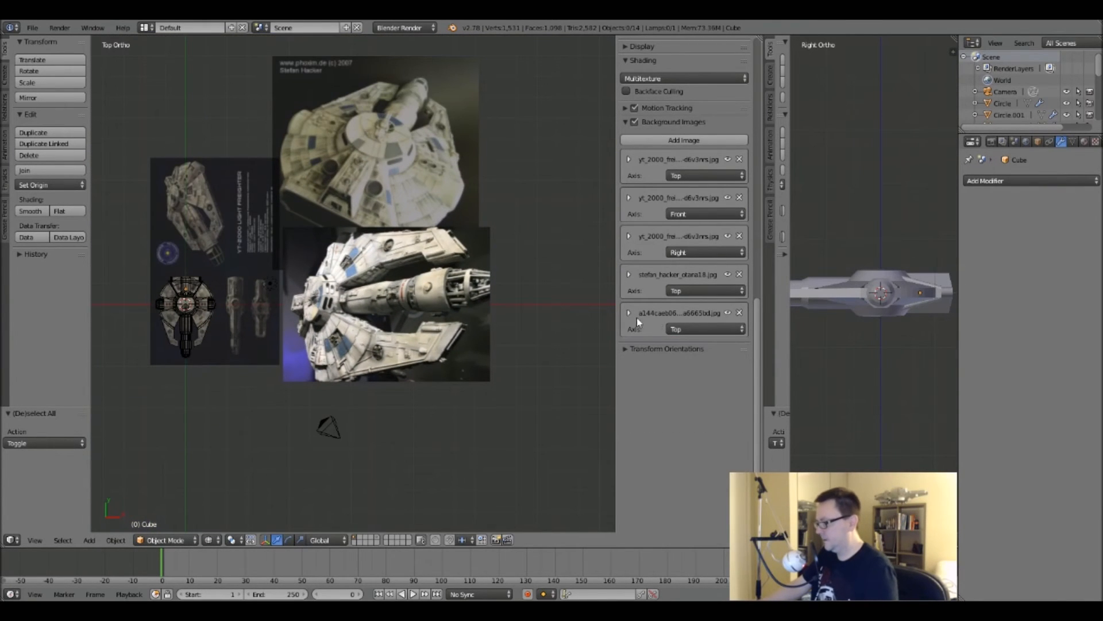
pyautogui.click(661, 142)
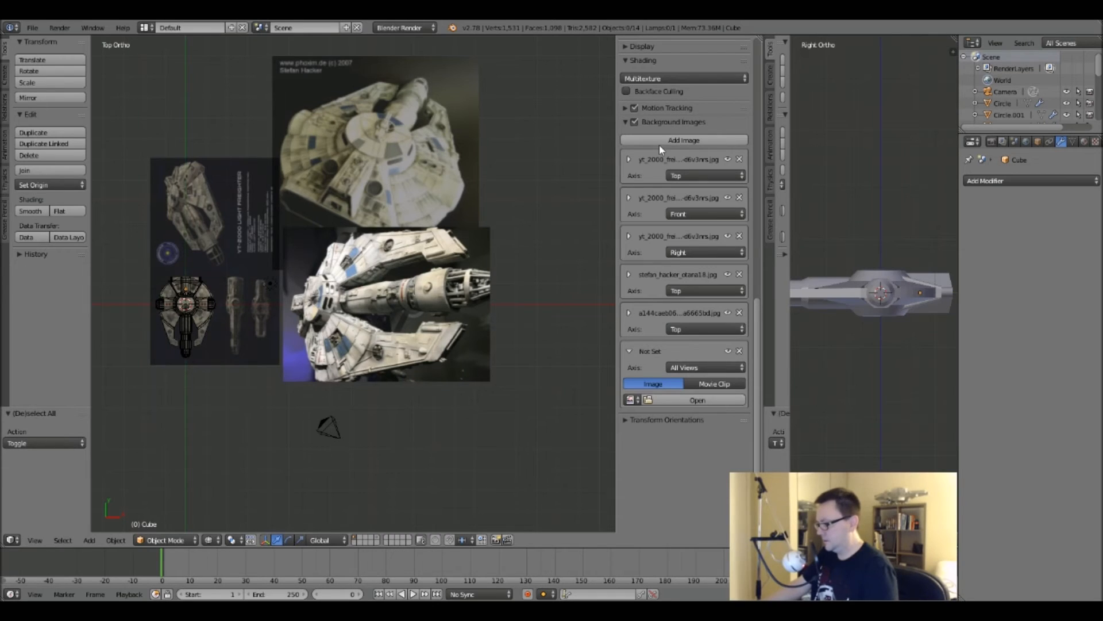
pyautogui.click(681, 368)
pyautogui.click(794, 354)
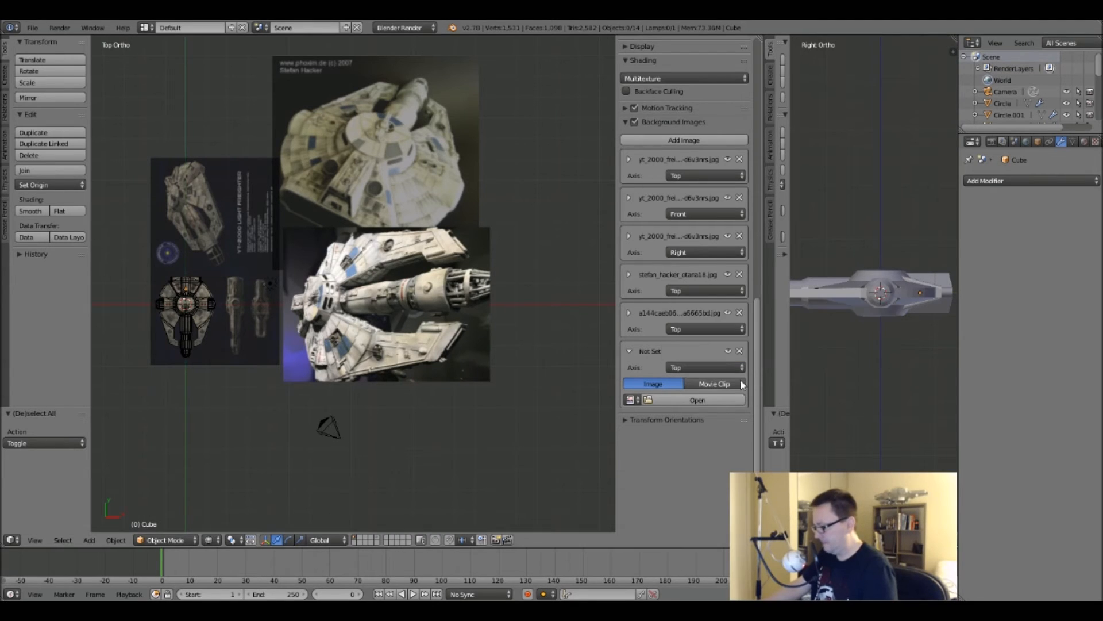
pyautogui.click(691, 400)
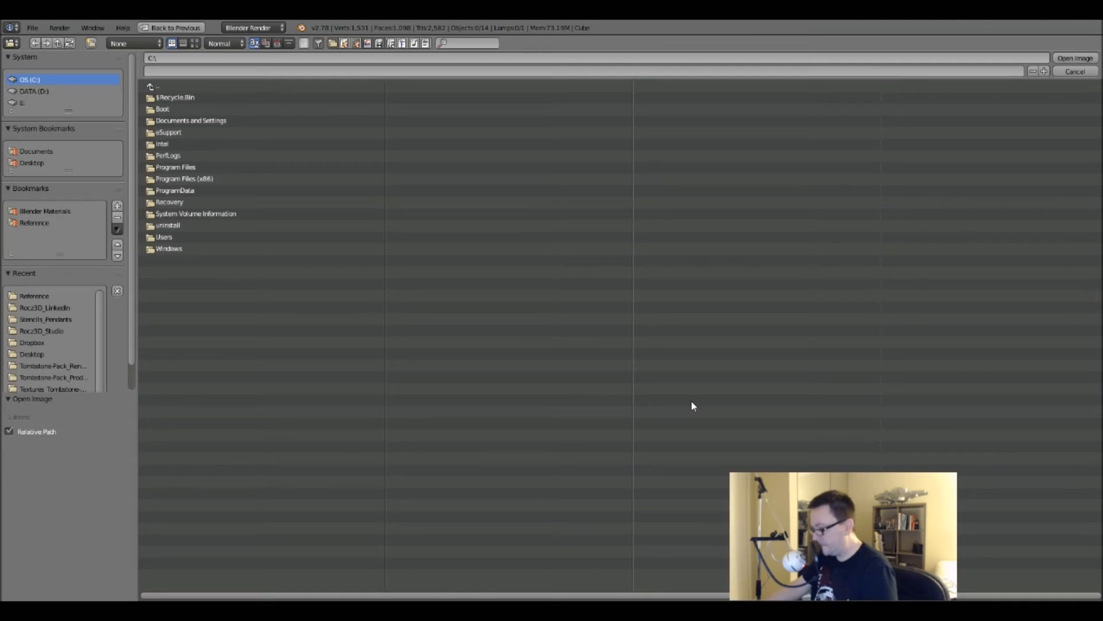
# Load the JPG photo whose name starts with 0A025DCB from the bookmarked Reference folder, browsing it with thumbnails.
pyautogui.click(28, 221)
pyautogui.click(194, 43)
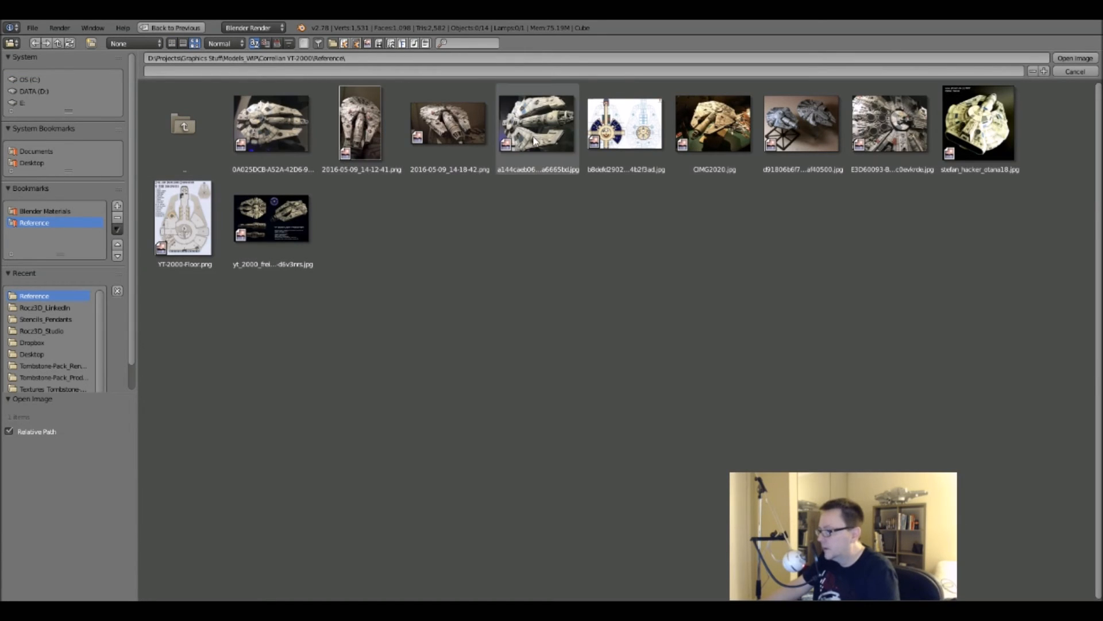
pyautogui.doubleClick(257, 136)
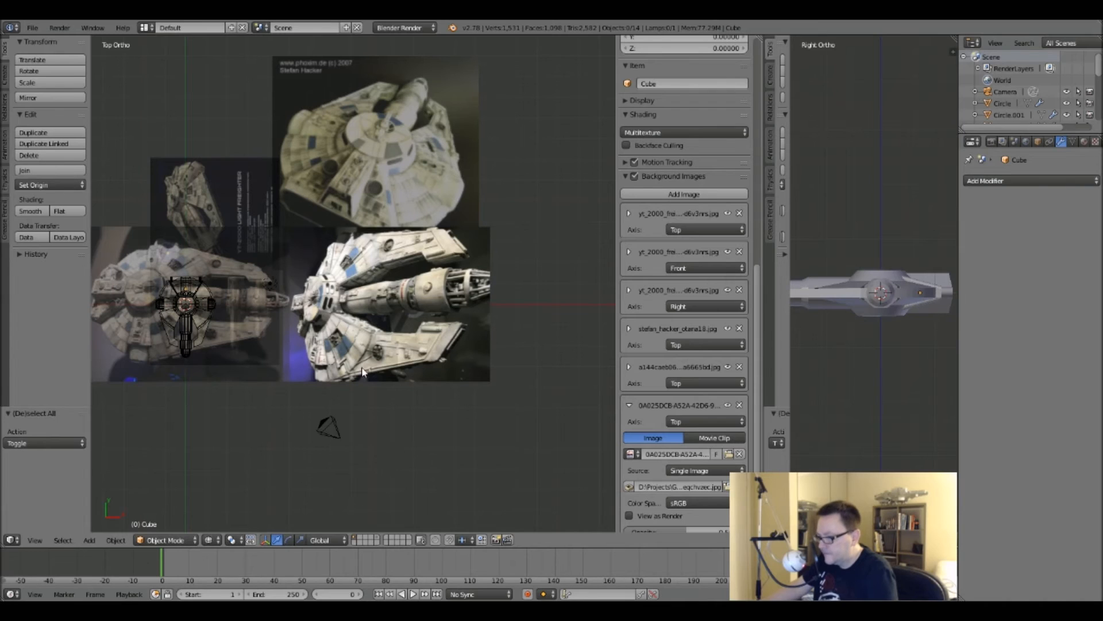
# Set the 0A025DCB photo's opacity to 1.000 and offset it to X 9.900 and Y -10.500.
pyautogui.scroll(-4, 671, 471)
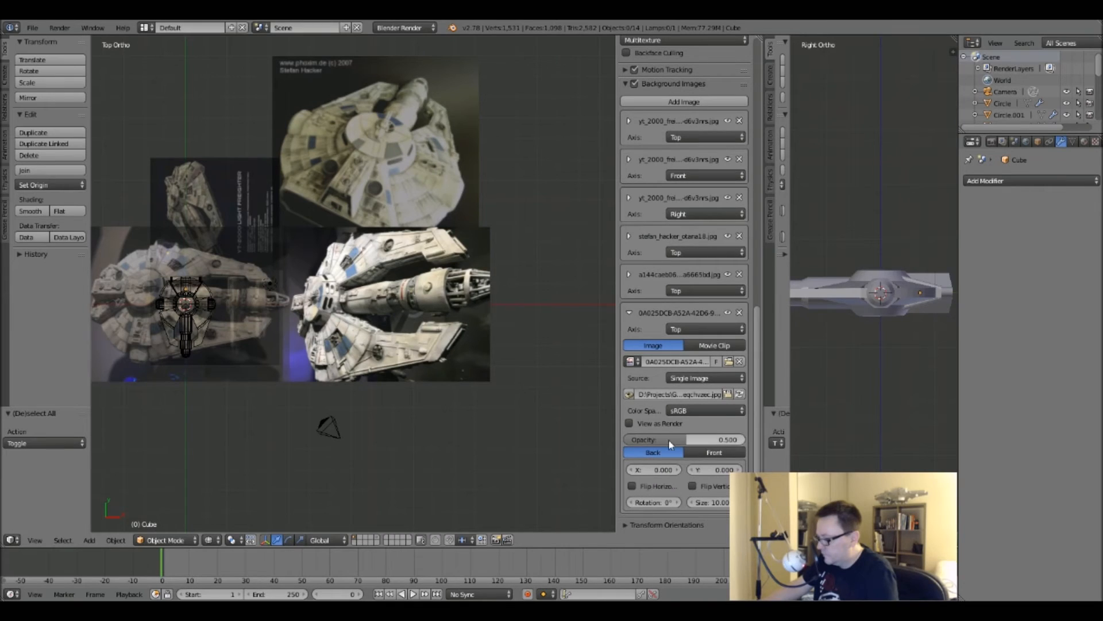
pyautogui.moveTo(668, 439); pyautogui.dragTo(745, 439)
pyautogui.moveTo(643, 467); pyautogui.dragTo(610, 463)
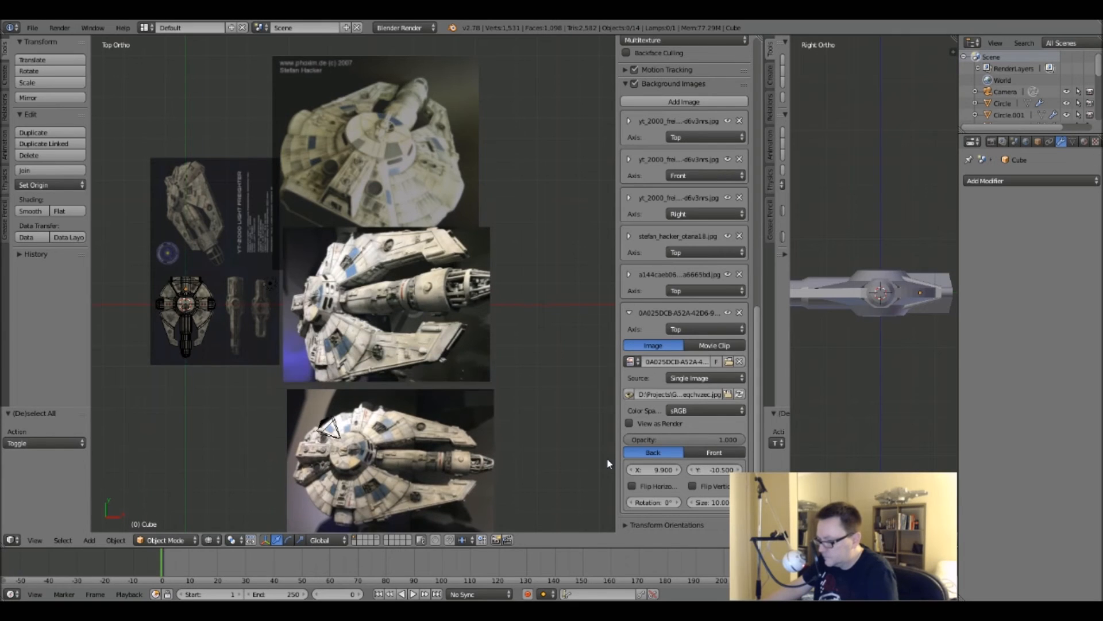
# Compare the hull plating, turret and cockpit tube details in the 0A025DCB and a144caeb06 photos.
pyautogui.scroll(8, 371, 469)
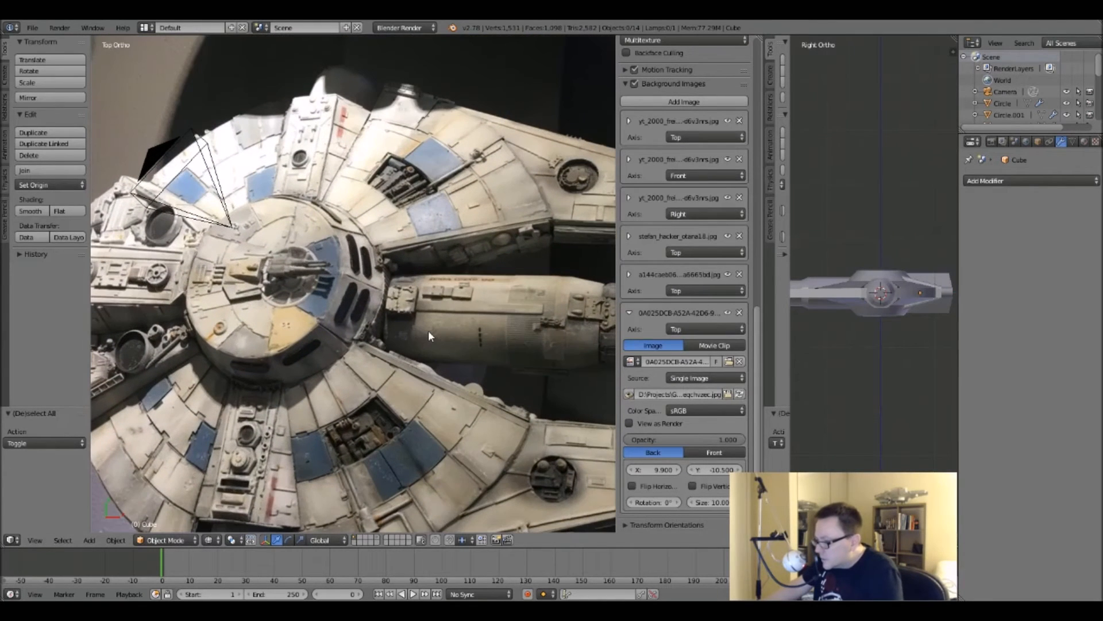
pyautogui.keyDown('shift'); pyautogui.moveTo(290, 277); pyautogui.dragTo(421, 260, button='middle'); pyautogui.keyUp('shift')
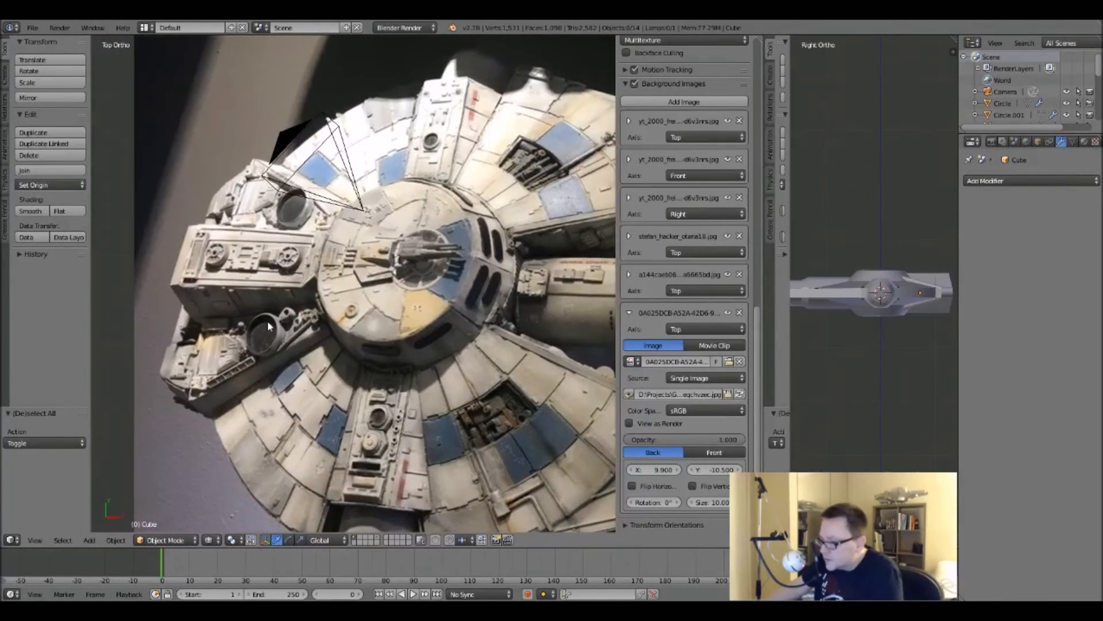
pyautogui.scroll(-6, 344, 305)
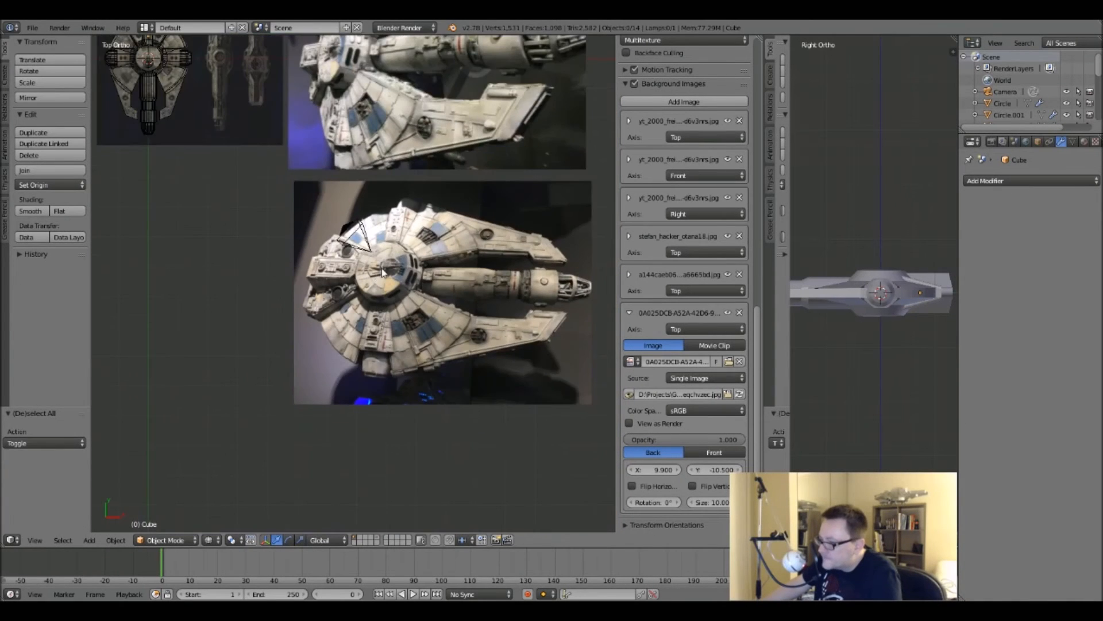
pyautogui.keyDown('shift'); pyautogui.moveTo(382, 154); pyautogui.dragTo(366, 253, button='middle'); pyautogui.keyUp('shift')
pyautogui.scroll(4, 391, 167)
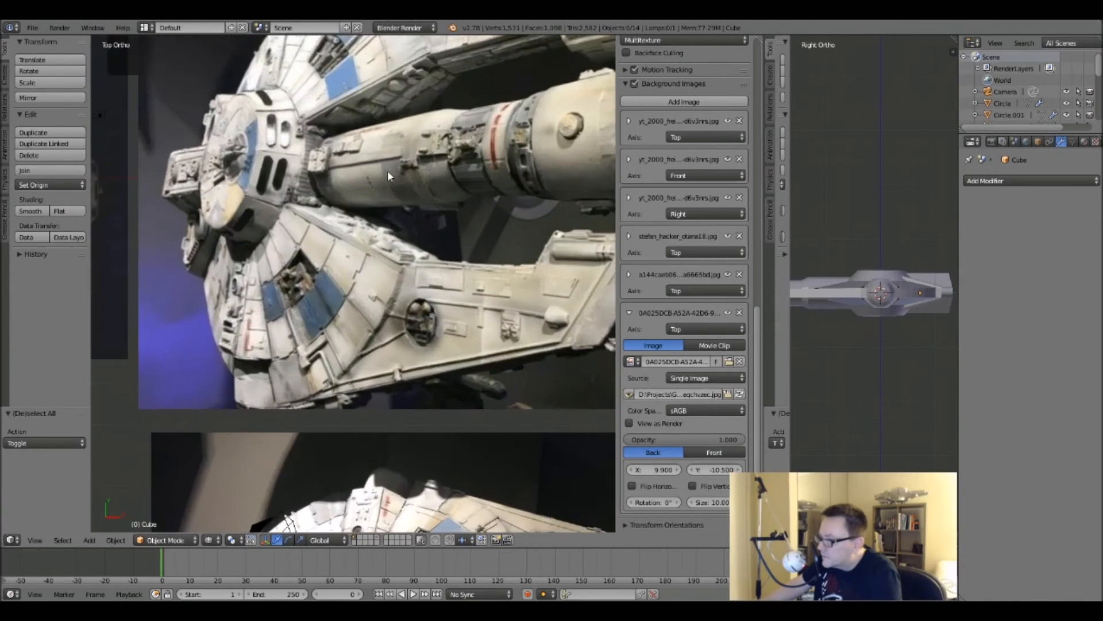
pyautogui.scroll(-5, 384, 178)
pyautogui.scroll(6, 382, 184)
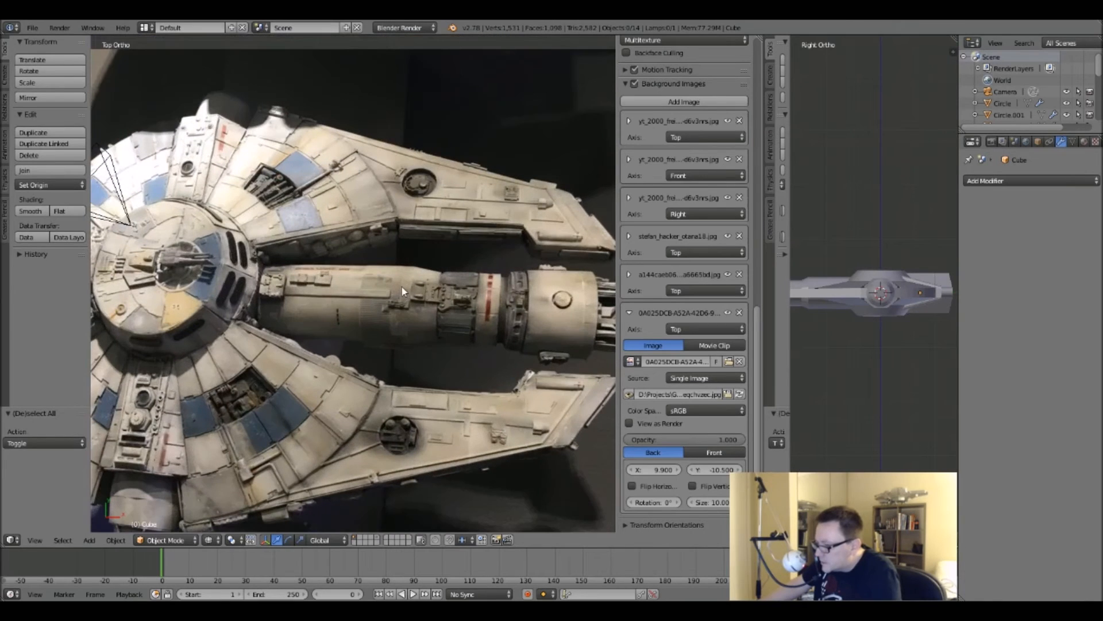
# Examine the cockpit tube, mandibles, turret and hull plating in the 0A025DCB photo and the neighbouring reference photo.
pyautogui.keyDown('shift'); pyautogui.moveTo(520, 323); pyautogui.dragTo(389, 316, button='middle'); pyautogui.keyUp('shift')
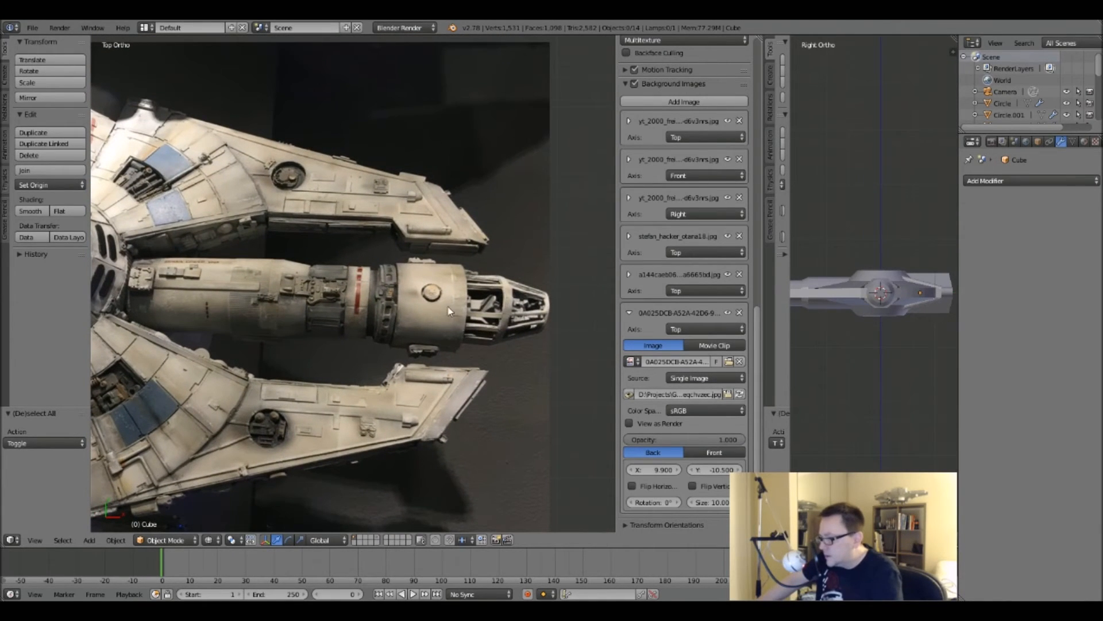
pyautogui.keyDown('shift'); pyautogui.moveTo(283, 302); pyautogui.dragTo(362, 308, button='middle'); pyautogui.keyUp('shift')
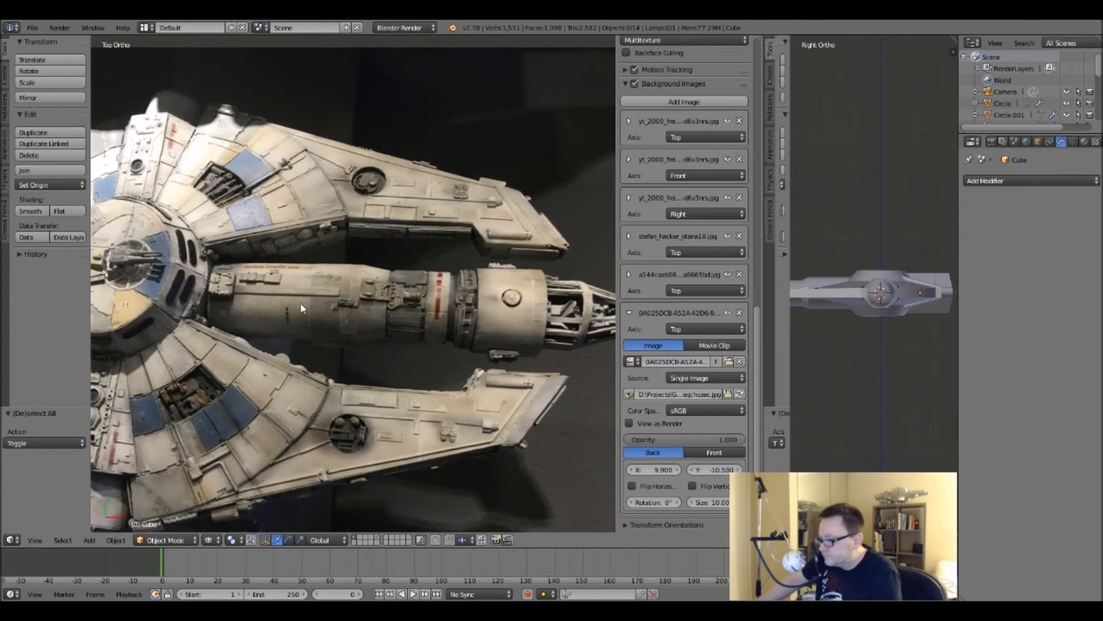
pyautogui.scroll(-8, 395, 284)
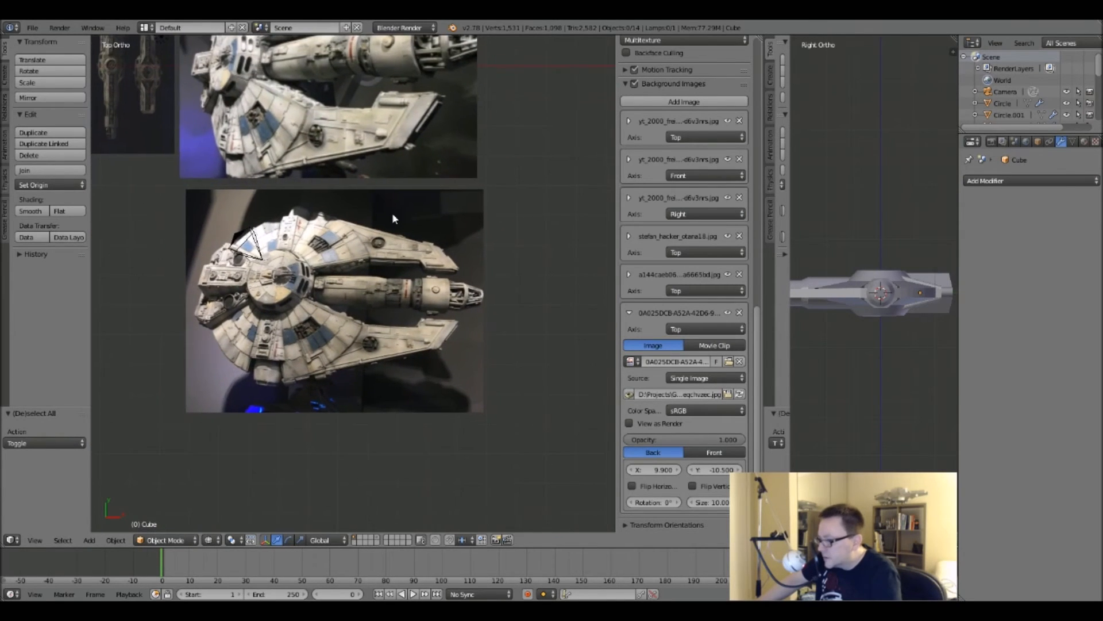
pyautogui.scroll(4, 396, 287)
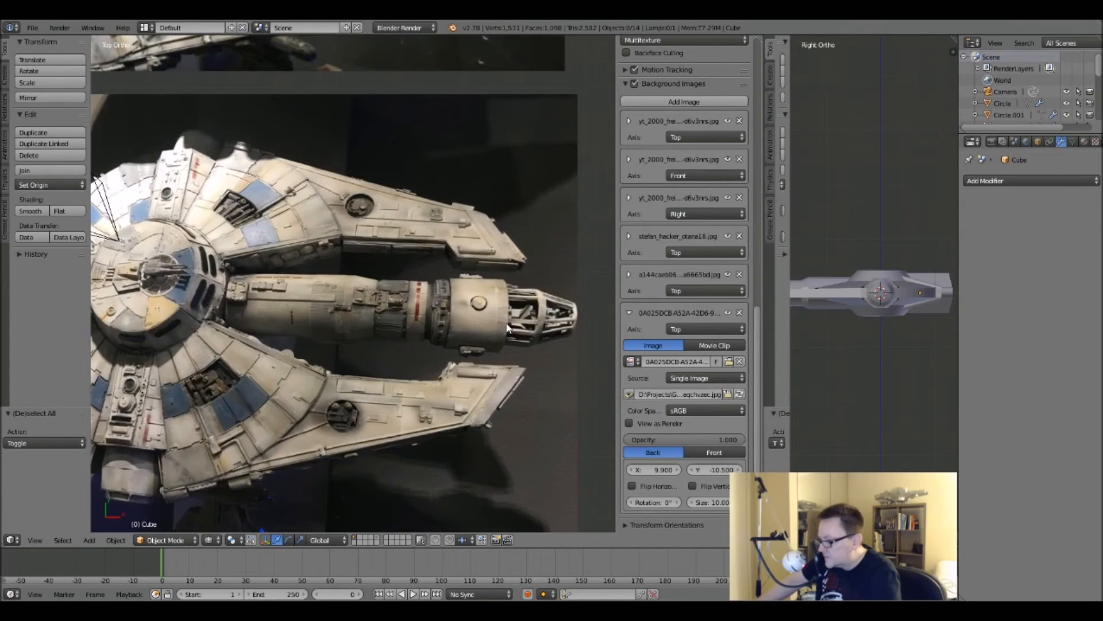
pyautogui.keyDown('shift'); pyautogui.moveTo(321, 325); pyautogui.dragTo(370, 313, button='middle'); pyautogui.keyUp('shift')
pyautogui.scroll(4, 386, 433)
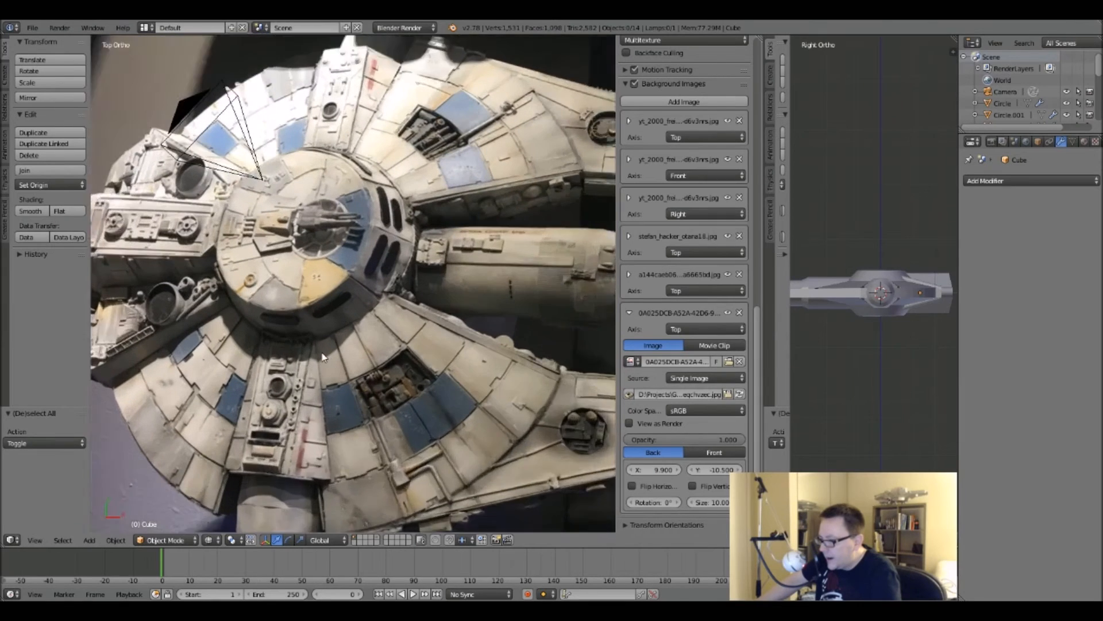
pyautogui.scroll(-3, 395, 305)
pyautogui.keyDown('shift'); pyautogui.moveTo(394, 304); pyautogui.dragTo(364, 461, button='middle'); pyautogui.keyUp('shift')
pyautogui.keyDown('shift'); pyautogui.moveTo(375, 242); pyautogui.dragTo(391, 384, button='middle'); pyautogui.keyUp('shift')
pyautogui.scroll(-3, 390, 383)
pyautogui.keyDown('shift'); pyautogui.moveTo(435, 520); pyautogui.dragTo(399, 335, button='middle'); pyautogui.keyUp('shift')
pyautogui.scroll(4, 404, 363)
pyautogui.scroll(2, 404, 358)
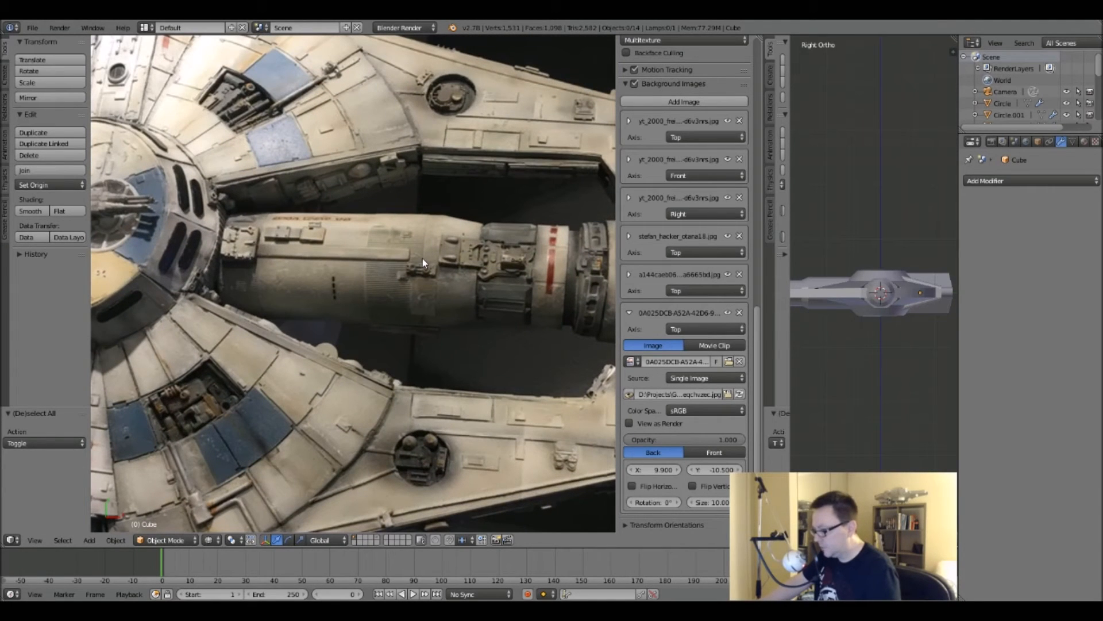
pyautogui.keyDown('shift'); pyautogui.moveTo(459, 260); pyautogui.dragTo(366, 268, button='middle'); pyautogui.keyUp('shift')
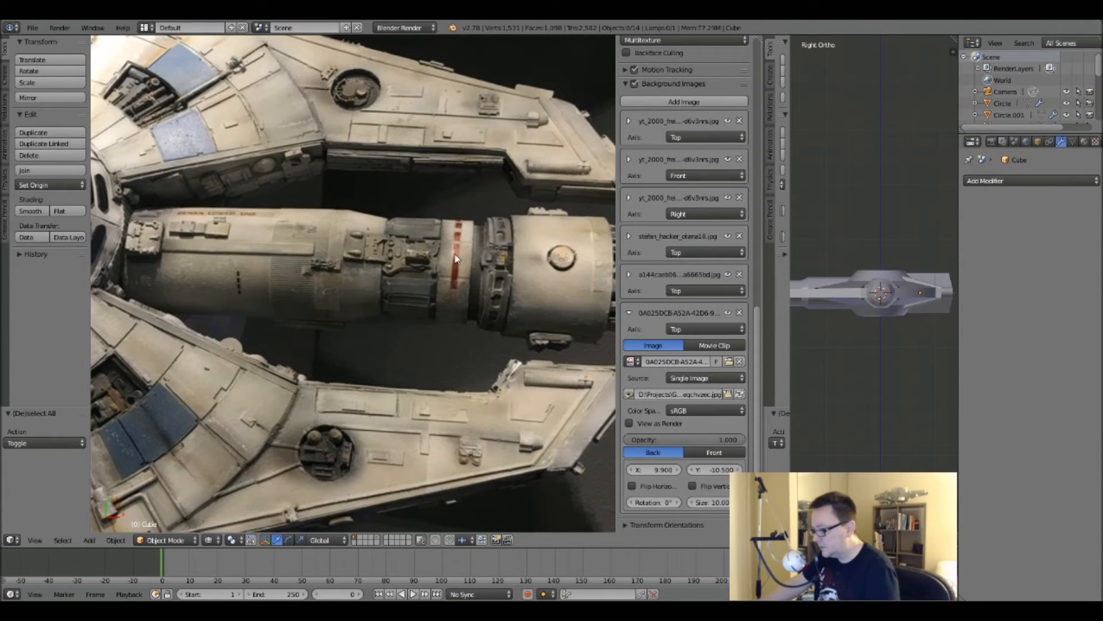
pyautogui.scroll(-6, 439, 256)
pyautogui.scroll(4, 423, 252)
pyautogui.scroll(2, 440, 258)
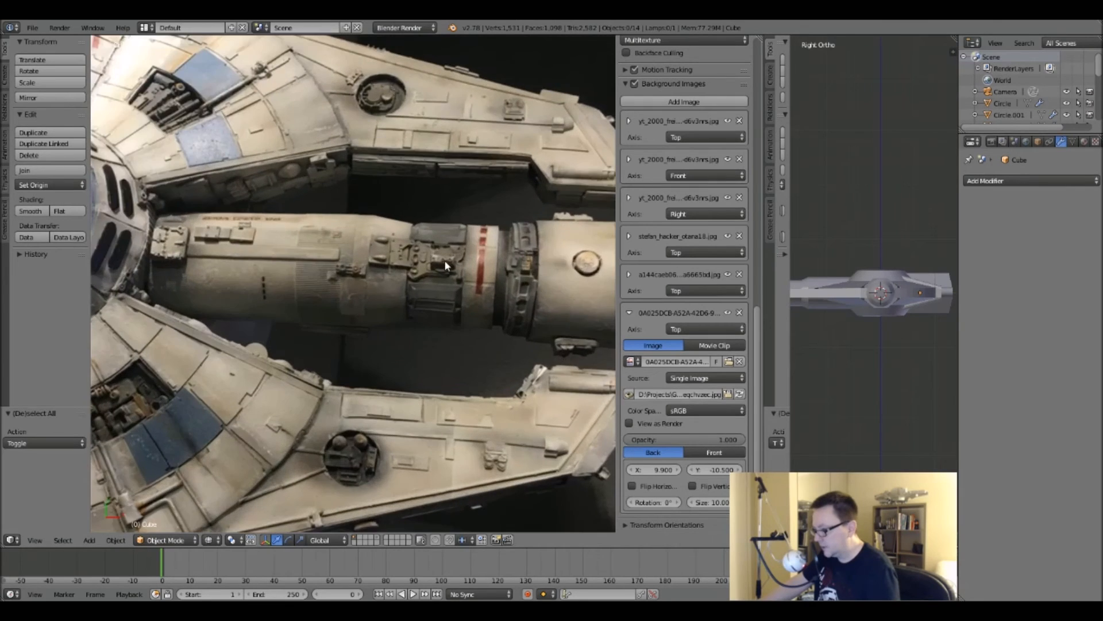
# Offset the 0A025DCB photo to X 9.730 and Y 1.900, over the other reference photos.
pyautogui.scroll(-6, 442, 259)
pyautogui.scroll(-3, 350, 248)
pyautogui.keyDown('shift'); pyautogui.moveTo(277, 213); pyautogui.dragTo(377, 303, button='middle'); pyautogui.keyUp('shift')
pyautogui.moveTo(660, 470); pyautogui.dragTo(788, 470)
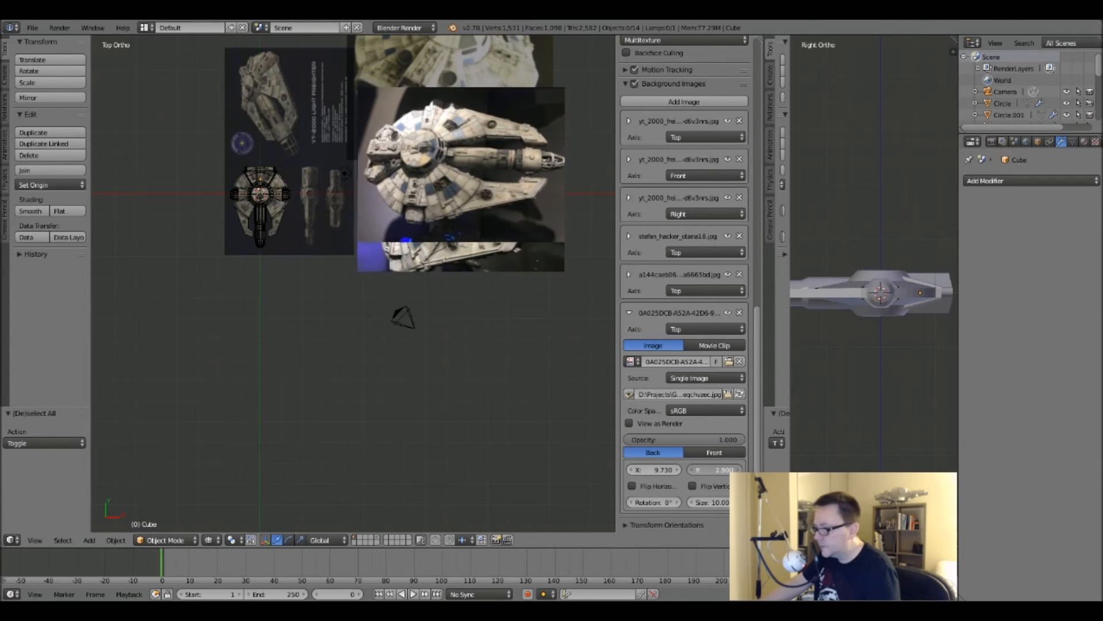
pyautogui.scroll(6, 474, 313)
pyautogui.scroll(-7, 375, 284)
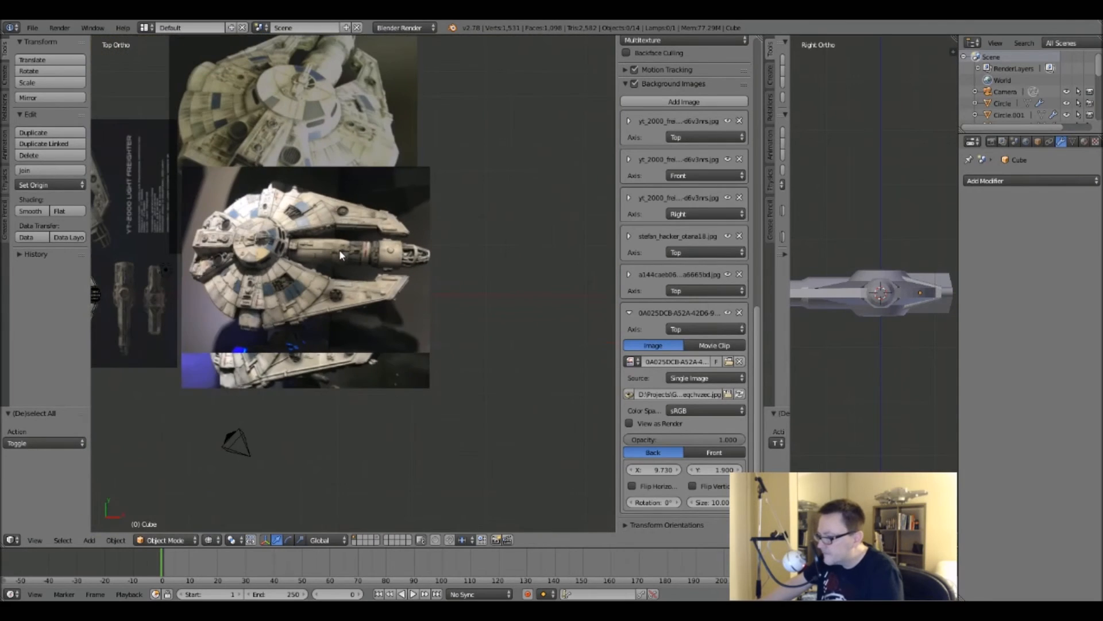
pyautogui.scroll(2, 339, 250)
pyautogui.keyDown('shift'); pyautogui.moveTo(397, 283); pyautogui.dragTo(453, 284, button='middle'); pyautogui.keyUp('shift')
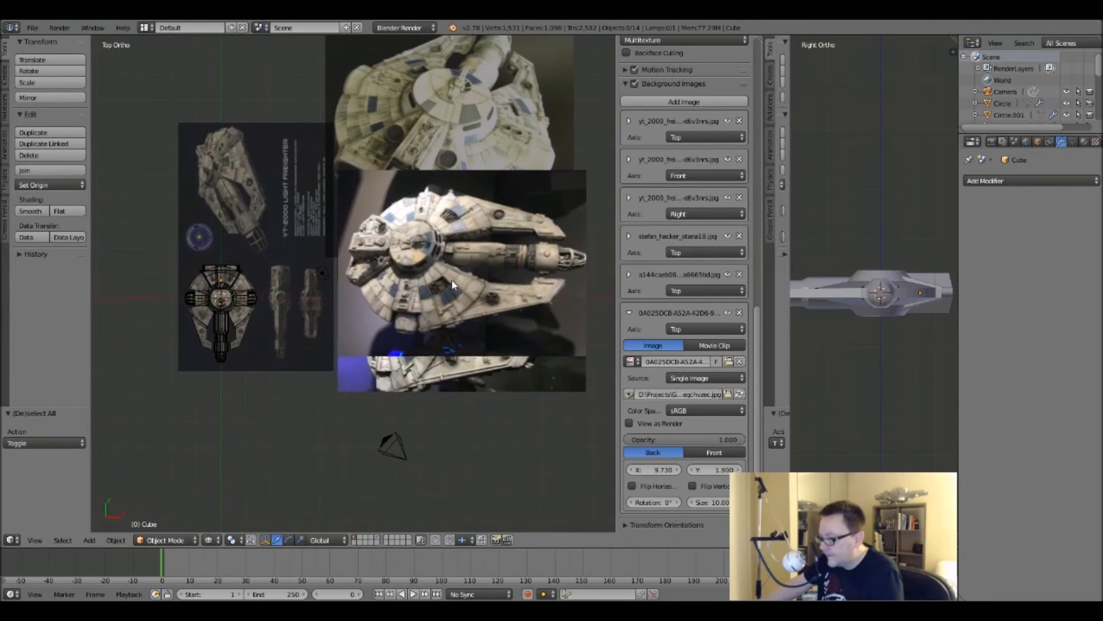
pyautogui.scroll(1, 348, 317)
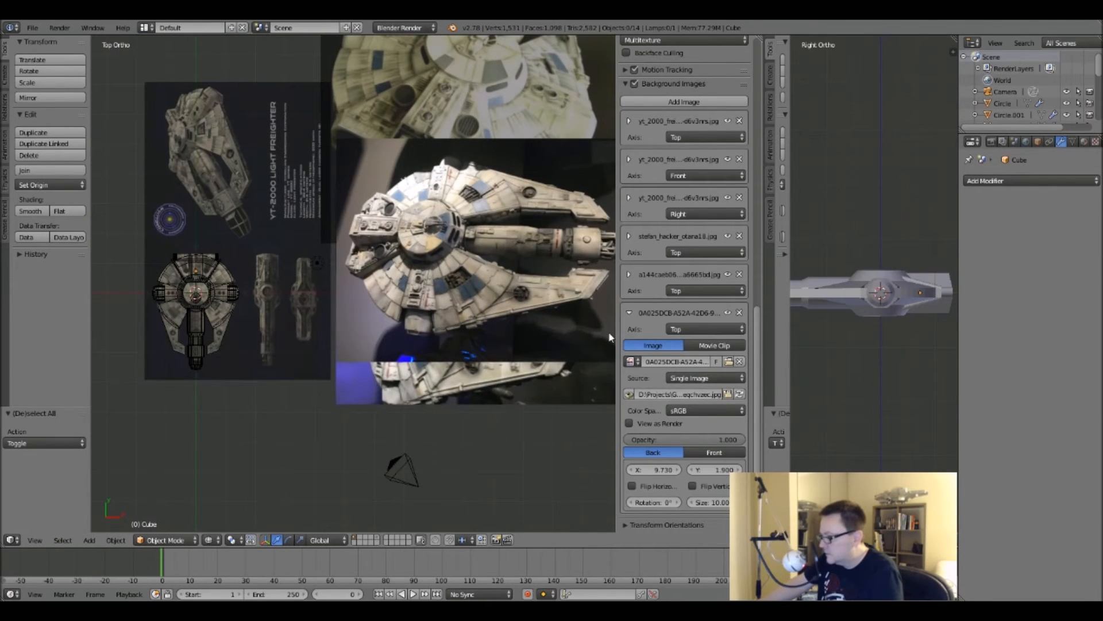
# Offset the 0A025DCB photo to X -0.970 and Y 4.600, over the blueprint.
pyautogui.moveTo(709, 470); pyautogui.dragTo(755, 469)
pyautogui.moveTo(661, 469); pyautogui.dragTo(529, 469)
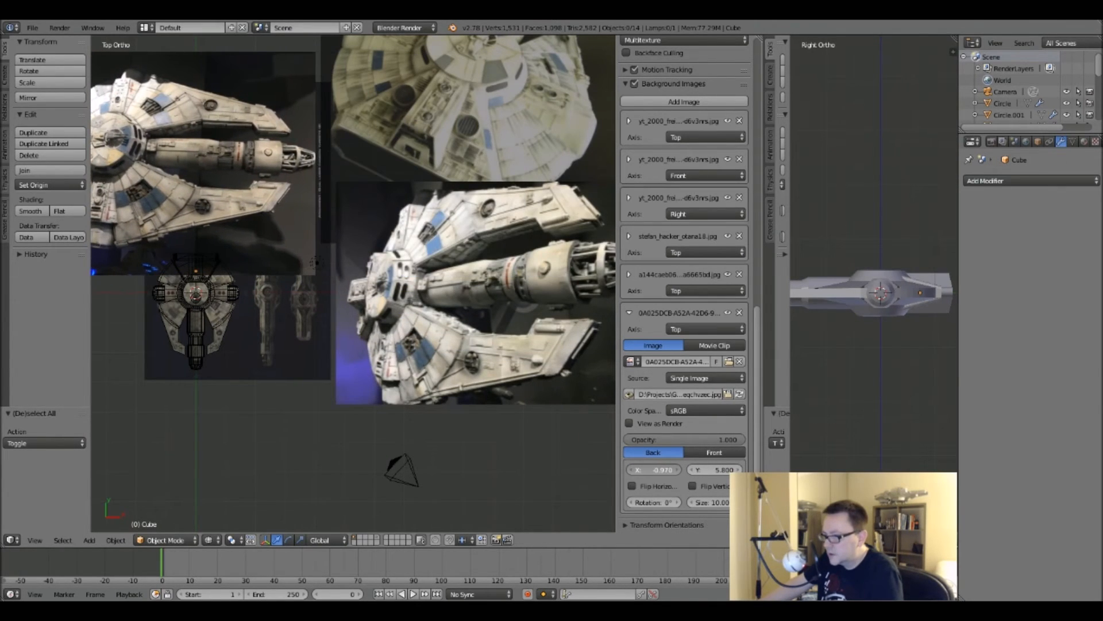
pyautogui.moveTo(714, 469); pyautogui.dragTo(700, 469)
pyautogui.keyDown('shift'); pyautogui.moveTo(335, 335); pyautogui.dragTo(368, 340, button='middle'); pyautogui.keyUp('shift')
pyautogui.scroll(3, 315, 283)
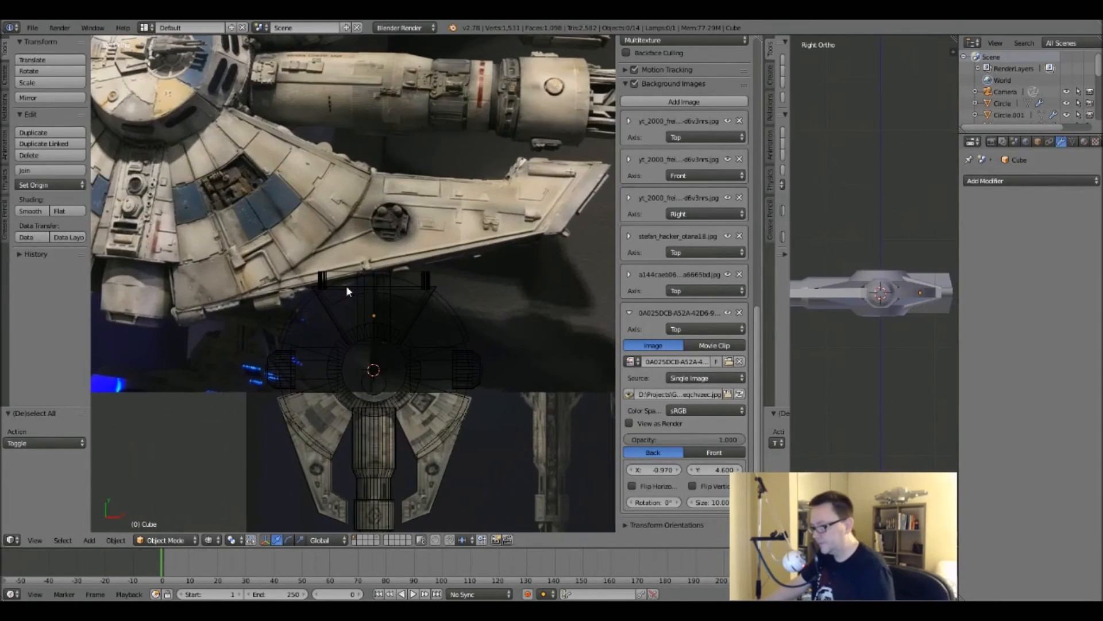
# Shrink the 0A025DCB photo to size 5.20 and offset it to X -2.970 and Y -1.300, beside the blueprint's top view.
pyautogui.scroll(-2, 346, 285)
pyautogui.keyDown('shift'); pyautogui.moveTo(388, 295); pyautogui.dragTo(385, 272, button='middle'); pyautogui.keyUp('shift')
pyautogui.scroll(-1, 389, 303)
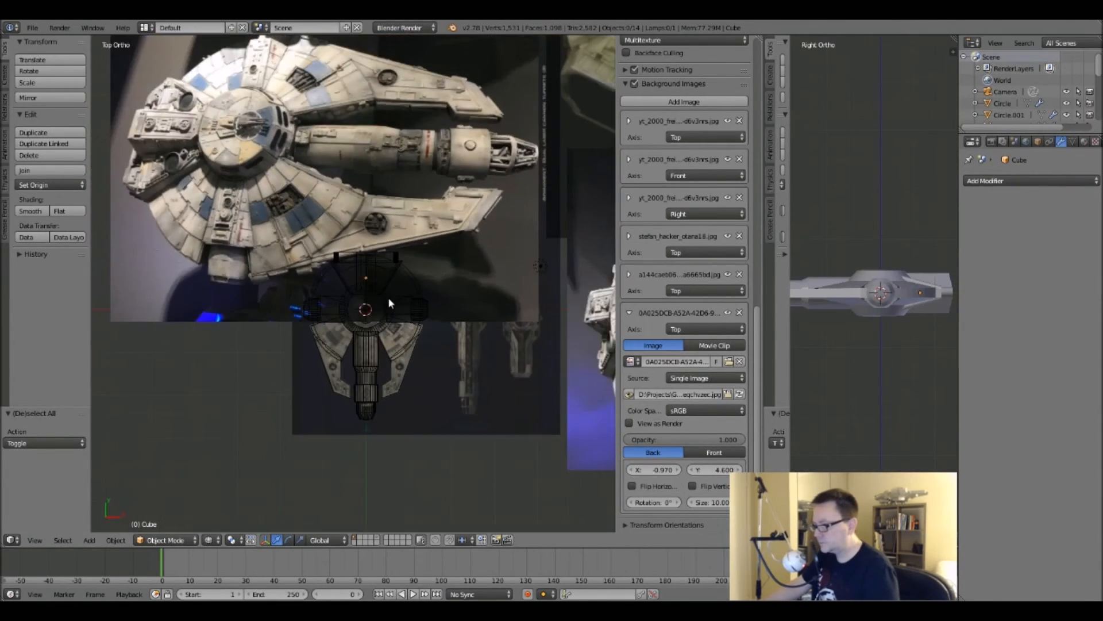
pyautogui.moveTo(712, 502); pyautogui.dragTo(630, 469)
pyautogui.moveTo(718, 470); pyautogui.dragTo(675, 469)
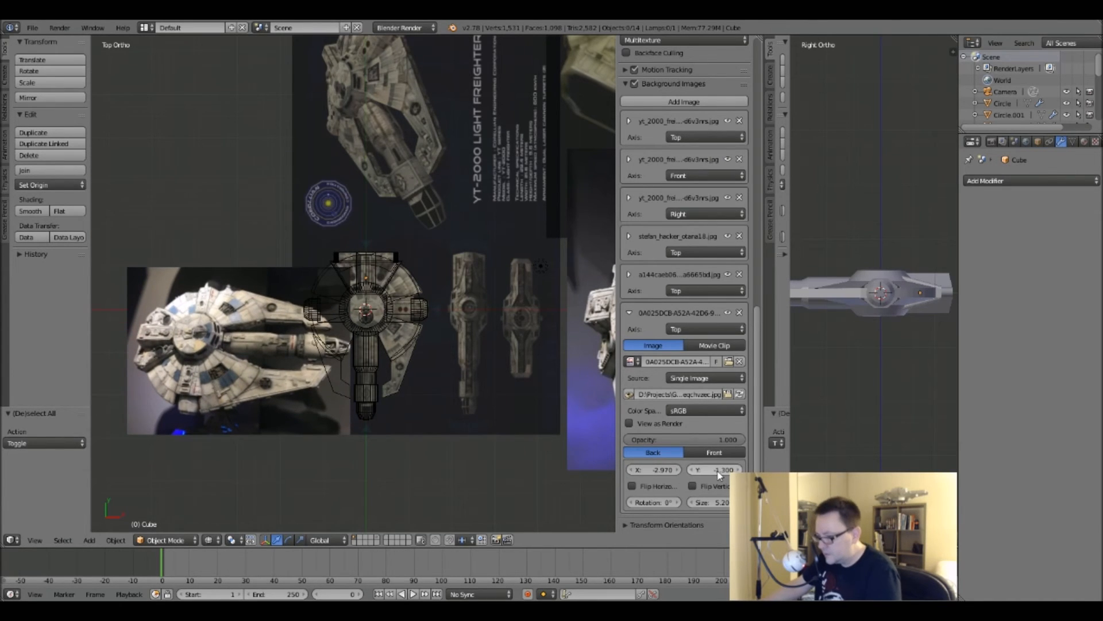
# Select the cockpit tube's main cylinder and widen the Top view to show the photo beside the blueprint tube.
pyautogui.scroll(7, 405, 374)
pyautogui.keyDown('shift'); pyautogui.moveTo(406, 373); pyautogui.dragTo(591, 361, button='middle'); pyautogui.keyUp('shift')
pyautogui.keyDown('shift'); pyautogui.moveTo(468, 359); pyautogui.dragTo(532, 327, button='middle'); pyautogui.keyUp('shift')
pyautogui.rightClick(532, 326)
pyautogui.keyDown('shift'); pyautogui.moveTo(466, 271); pyautogui.dragTo(490, 276, button='middle'); pyautogui.keyUp('shift')
pyautogui.moveTo(762, 259); pyautogui.dragTo(919, 266)
pyautogui.keyDown('shift'); pyautogui.moveTo(455, 286); pyautogui.dragTo(533, 296, button='middle'); pyautogui.keyUp('shift')
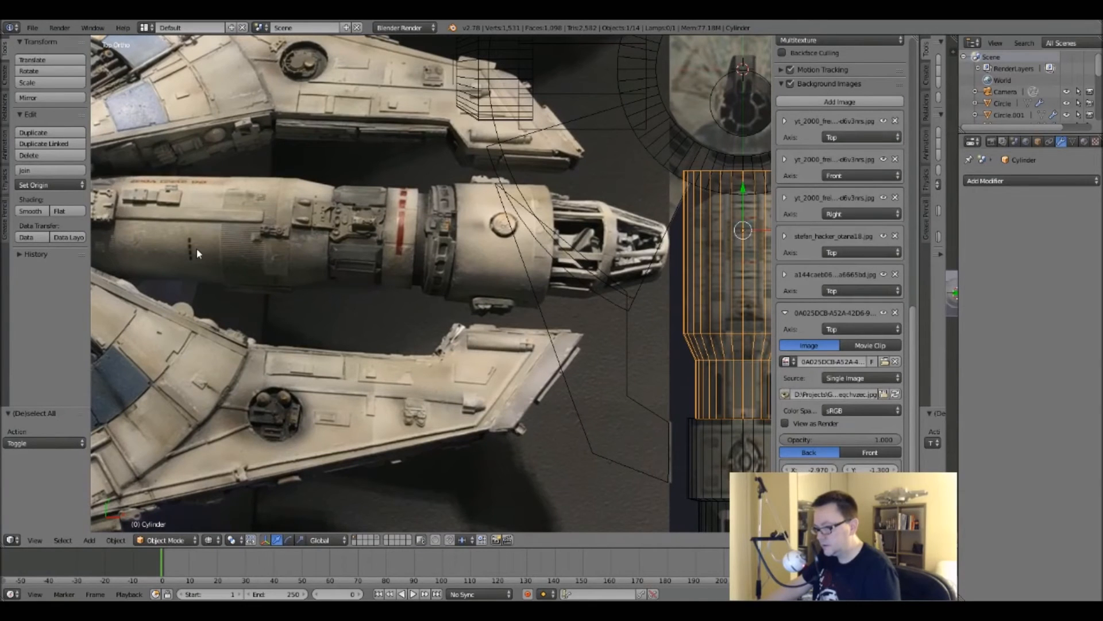
pyautogui.keyDown('shift'); pyautogui.moveTo(552, 281); pyautogui.dragTo(425, 270, button='middle'); pyautogui.keyUp('shift')
pyautogui.keyDown('shift'); pyautogui.moveTo(587, 263); pyautogui.dragTo(605, 260, button='middle'); pyautogui.keyUp('shift')
pyautogui.keyDown('shift'); pyautogui.moveTo(481, 265); pyautogui.dragTo(395, 241, button='middle'); pyautogui.keyUp('shift')
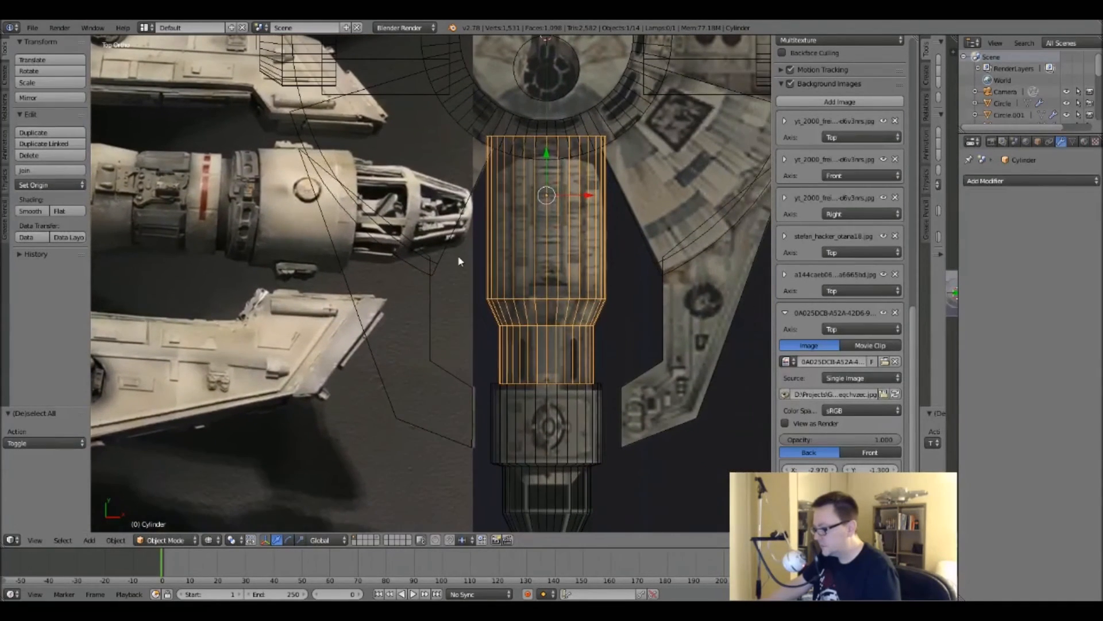
# Select only the vertices of the tapered section at the front of the cockpit tube cylinder in Edit Mode.
pyautogui.scroll(3, 539, 285)
pyautogui.press('Tab')
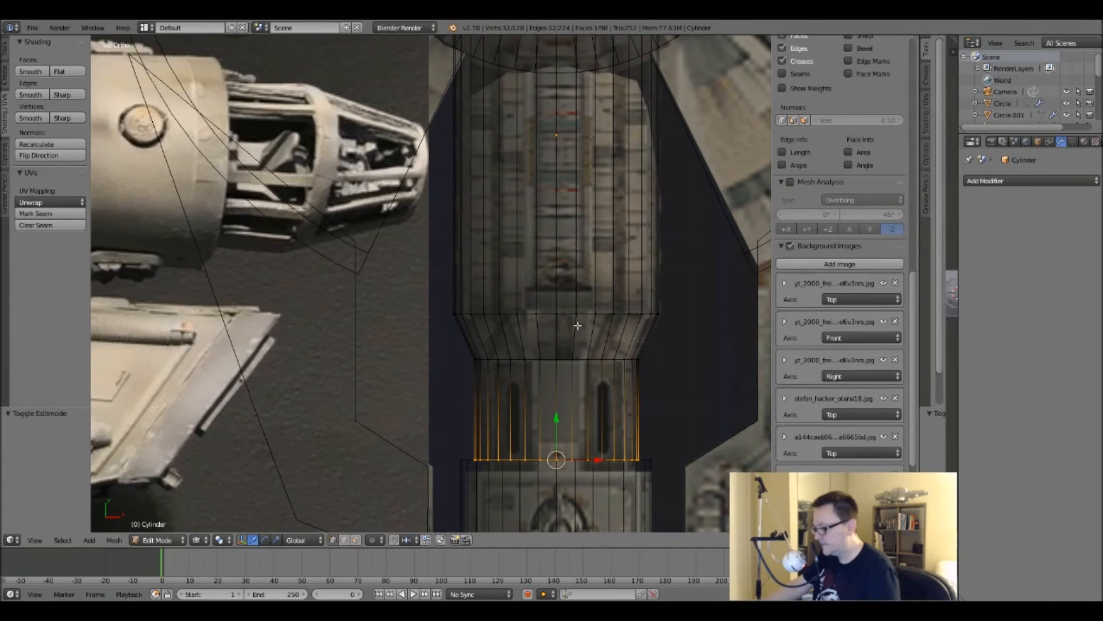
pyautogui.press('a')
pyautogui.press('b')
pyautogui.moveTo(442, 304); pyautogui.dragTo(691, 390)
pyautogui.scroll(-2, 690, 390)
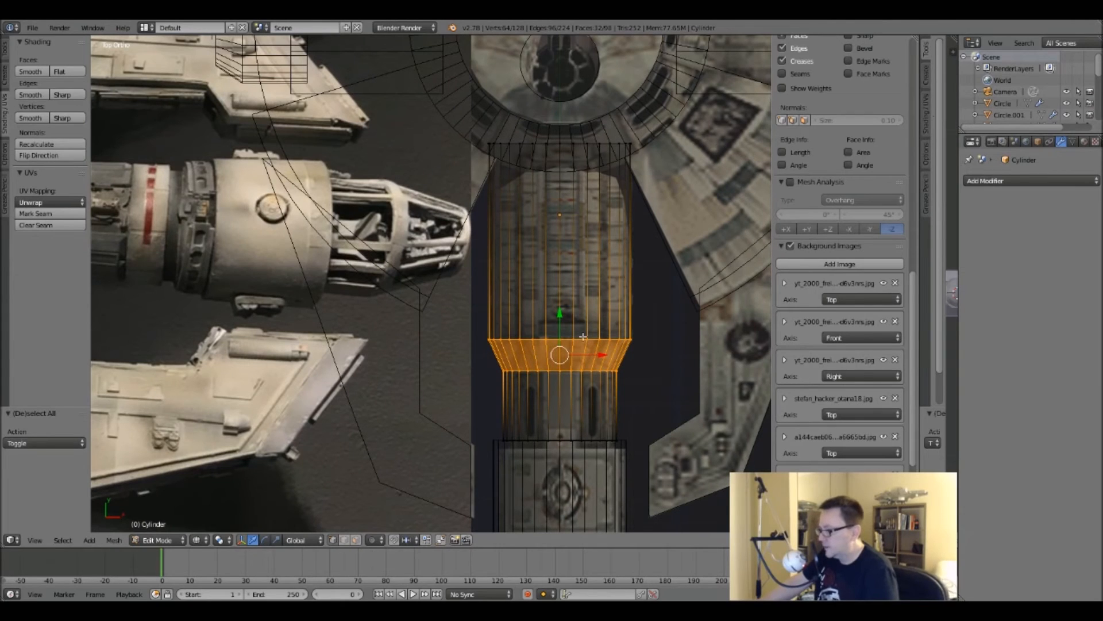
pyautogui.press('a')
pyautogui.press('b')
pyautogui.moveTo(477, 330); pyautogui.dragTo(662, 378)
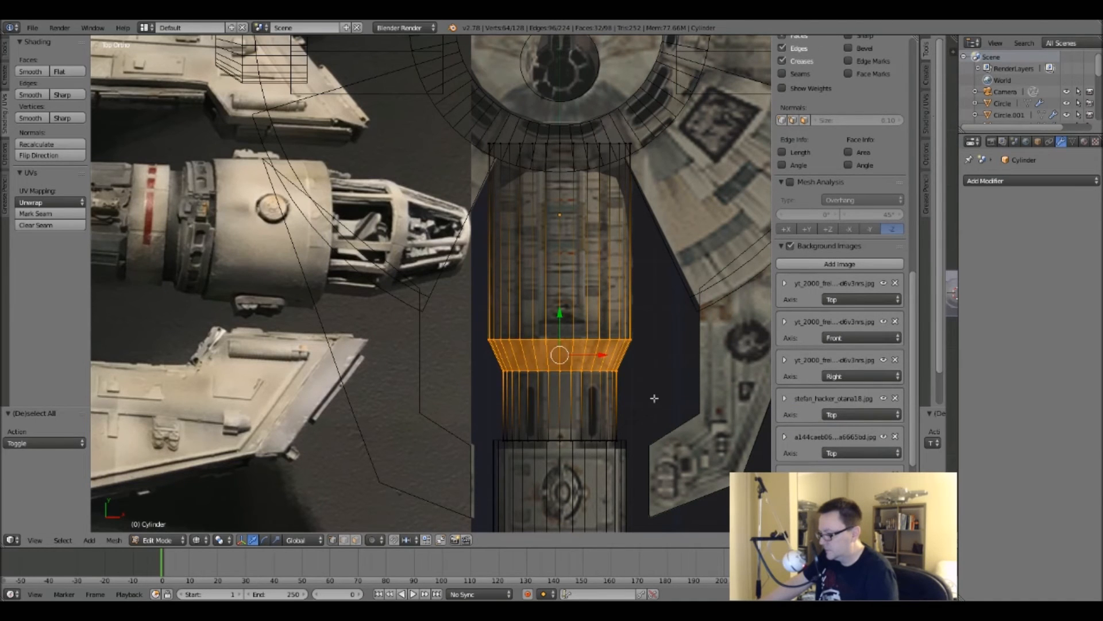
# Add the narrow neck's vertices to the selection, separate taper and neck from the tube, and reselect the main tube in Object Mode.
pyautogui.keyDown('shift'); pyautogui.moveTo(526, 405); pyautogui.dragTo(626, 342, button='middle'); pyautogui.keyUp('shift')
pyautogui.scroll(-2, 605, 330)
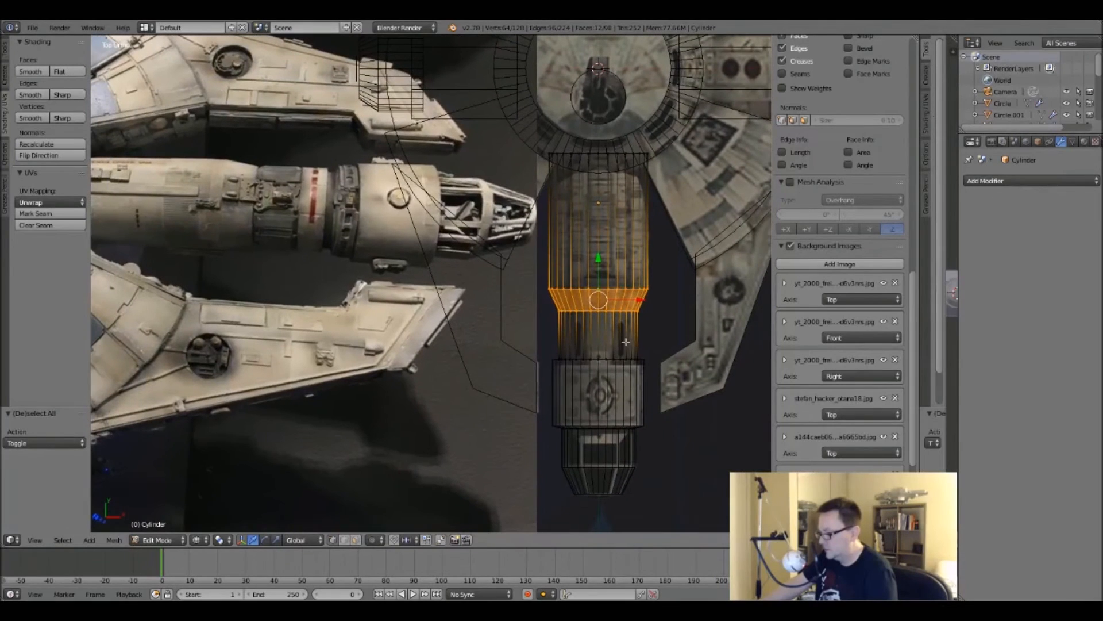
pyautogui.press('b')
pyautogui.moveTo(548, 292); pyautogui.dragTo(686, 396)
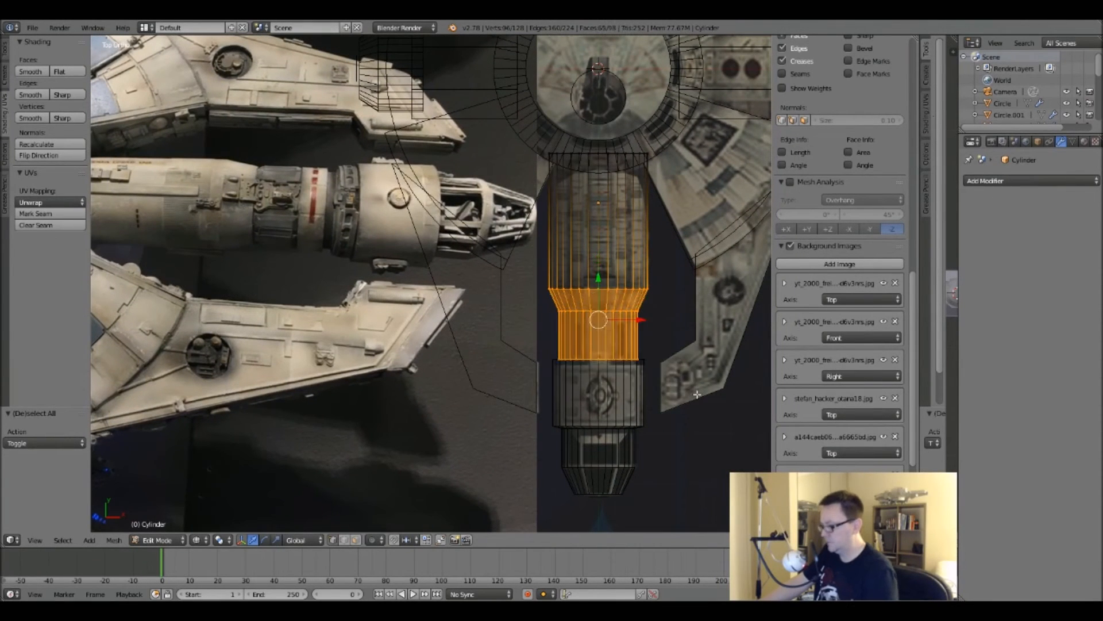
pyautogui.scroll(2, 588, 302)
pyautogui.scroll(1, 589, 302)
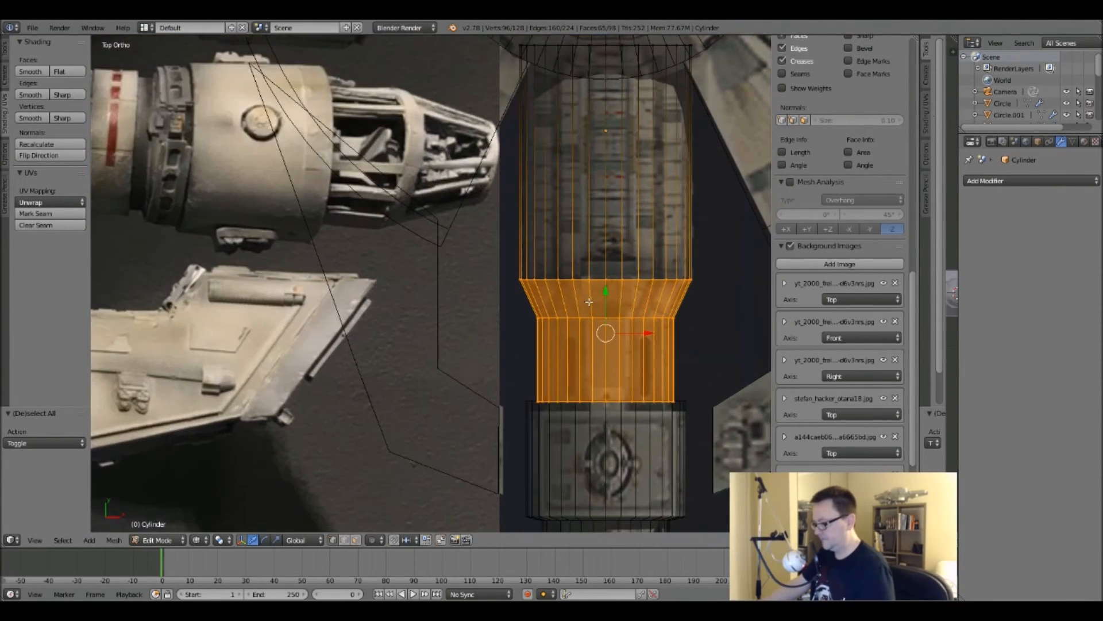
pyautogui.press('p')
pyautogui.click(620, 317)
pyautogui.press('Tab')
pyautogui.moveTo(627, 296); pyautogui.dragTo(630, 336, button='right')
pyautogui.rightClick(636, 321)
pyautogui.rightClick(626, 276)
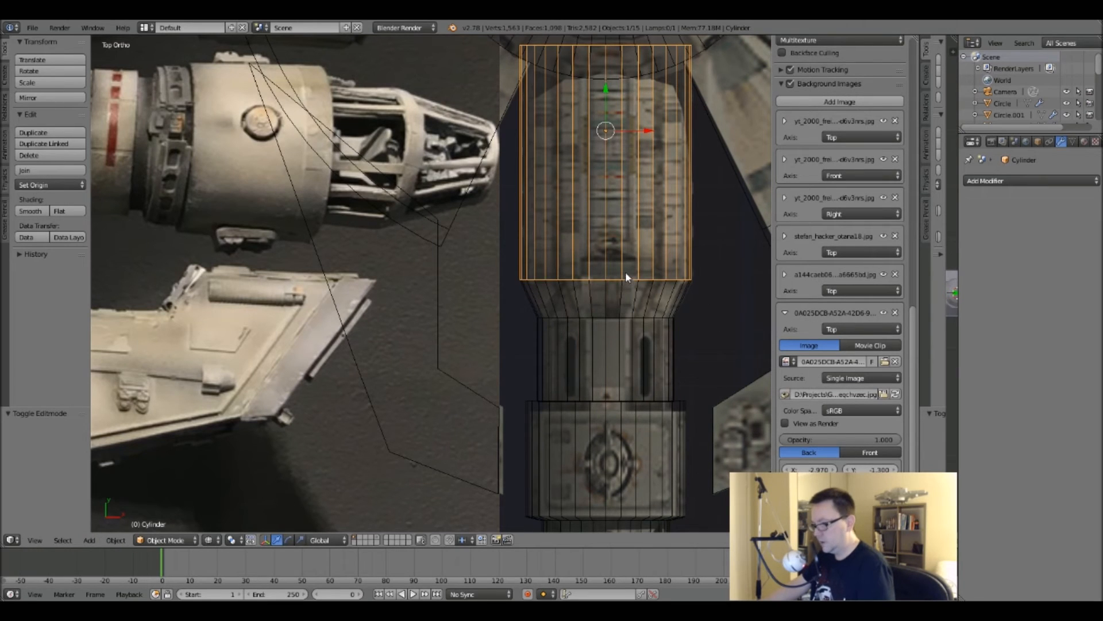
# Separate the tapered section from the narrow neck as its own object, and leave the neck selected in Object Mode.
pyautogui.keyDown('shift'); pyautogui.moveTo(205, 230); pyautogui.dragTo(399, 243, button='middle'); pyautogui.keyUp('shift')
pyautogui.keyDown('shift'); pyautogui.moveTo(257, 168); pyautogui.dragTo(327, 171, button='middle'); pyautogui.keyUp('shift')
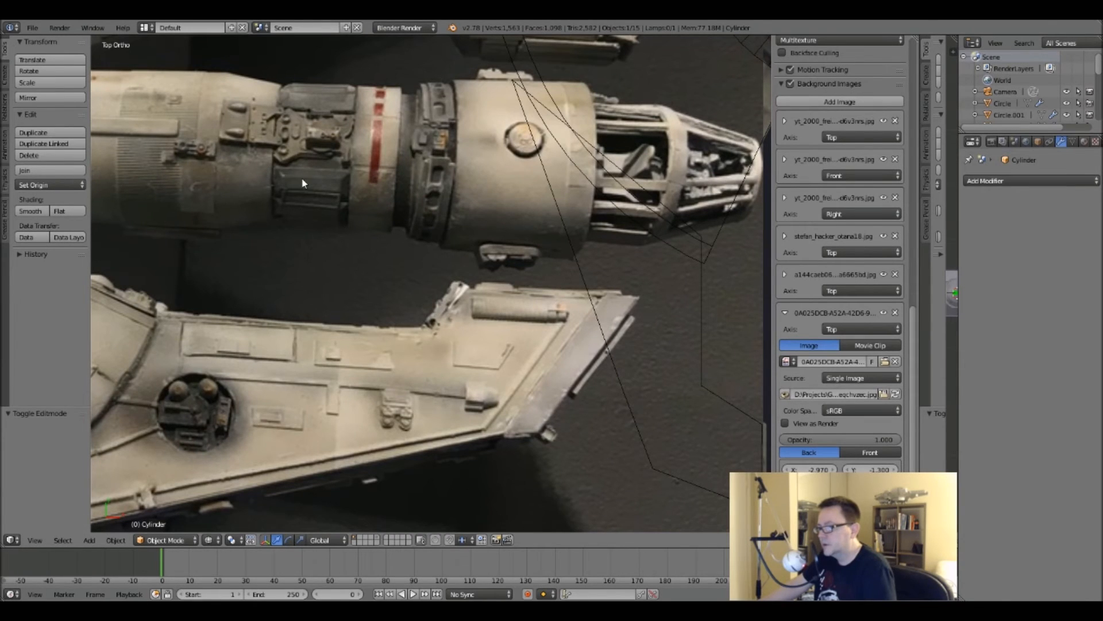
pyautogui.keyDown('shift'); pyautogui.moveTo(467, 217); pyautogui.dragTo(263, 205, button='middle'); pyautogui.keyUp('shift')
pyautogui.keyDown('shift'); pyautogui.moveTo(377, 220); pyautogui.dragTo(236, 201, button='middle'); pyautogui.keyUp('shift')
pyautogui.rightClick(538, 298)
pyautogui.press('Tab')
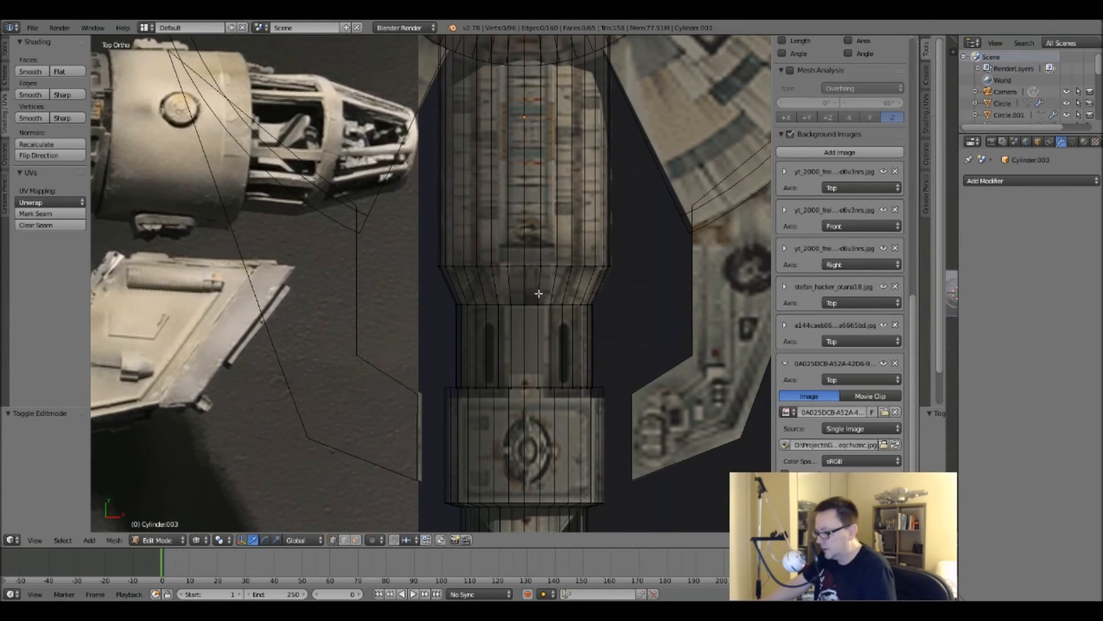
pyautogui.keyDown('ctrl'); pyautogui.keyDown('alt'); pyautogui.rightClick(538, 293); pyautogui.keyUp('alt'); pyautogui.keyUp('ctrl')
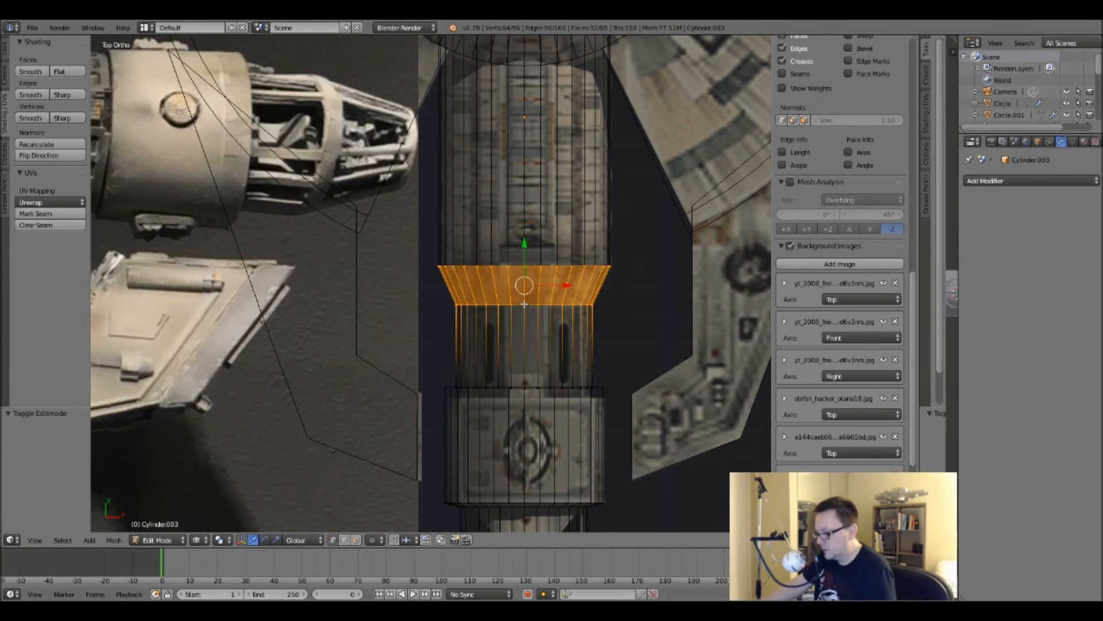
pyautogui.press('p')
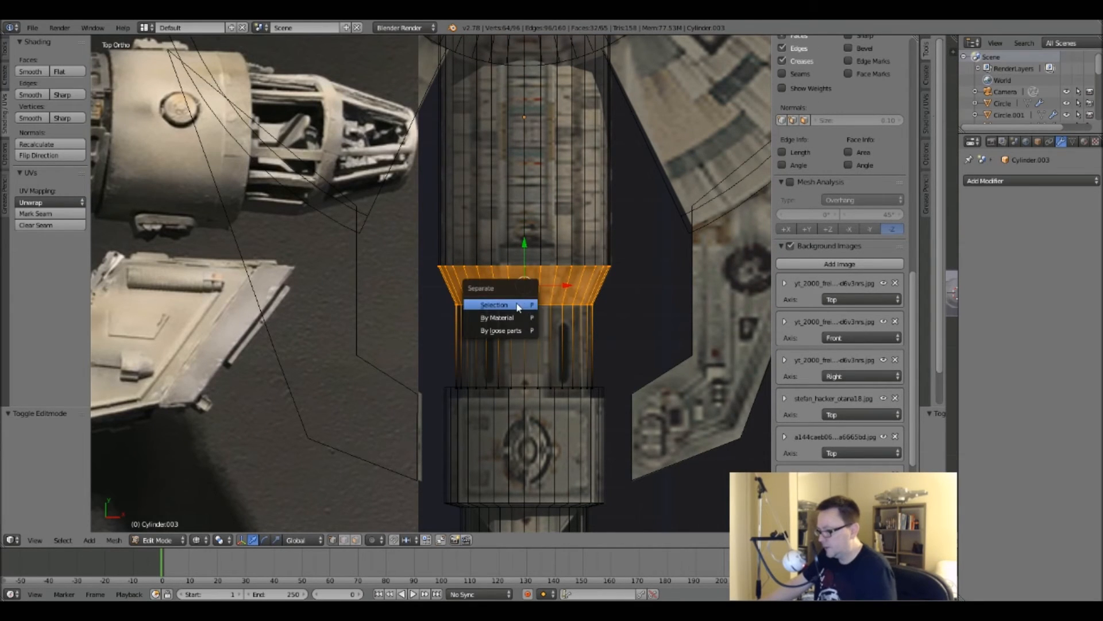
pyautogui.click(525, 305)
pyautogui.press('Tab')
pyautogui.moveTo(554, 292); pyautogui.dragTo(571, 288, button='right')
pyautogui.rightClick(572, 288)
pyautogui.moveTo(546, 337); pyautogui.dragTo(587, 339, button='right')
pyautogui.rightClick(585, 337)
# Compare the neck section's slots on the blueprint with the same part of the cockpit tube in the photo.
pyautogui.scroll(-2, 202, 297)
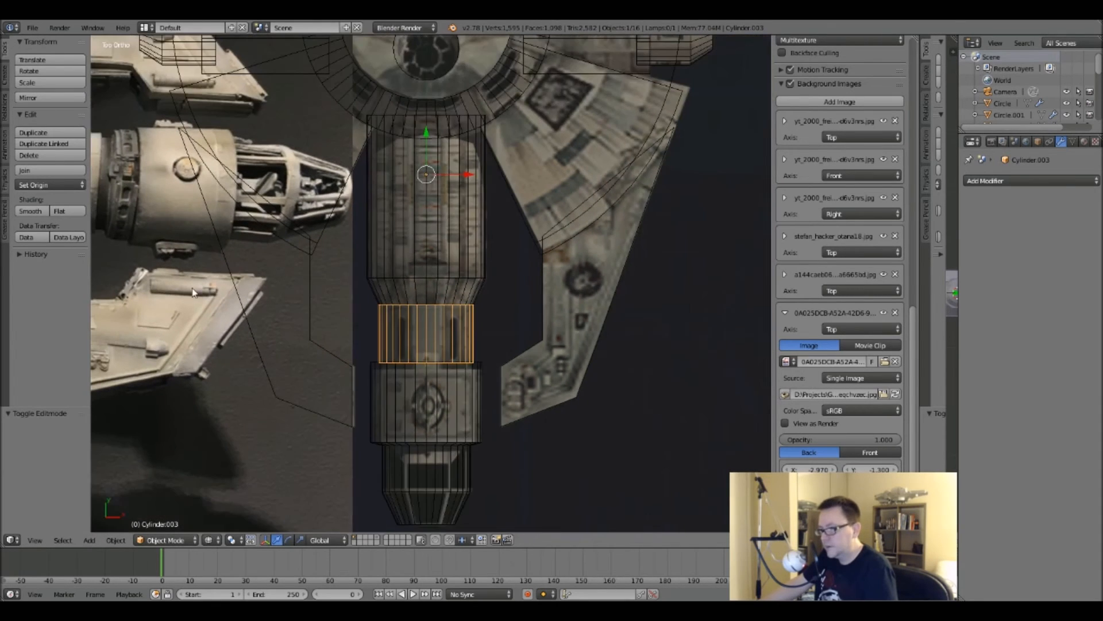
pyautogui.keyDown('shift'); pyautogui.moveTo(173, 273); pyautogui.dragTo(337, 280, button='middle'); pyautogui.keyUp('shift')
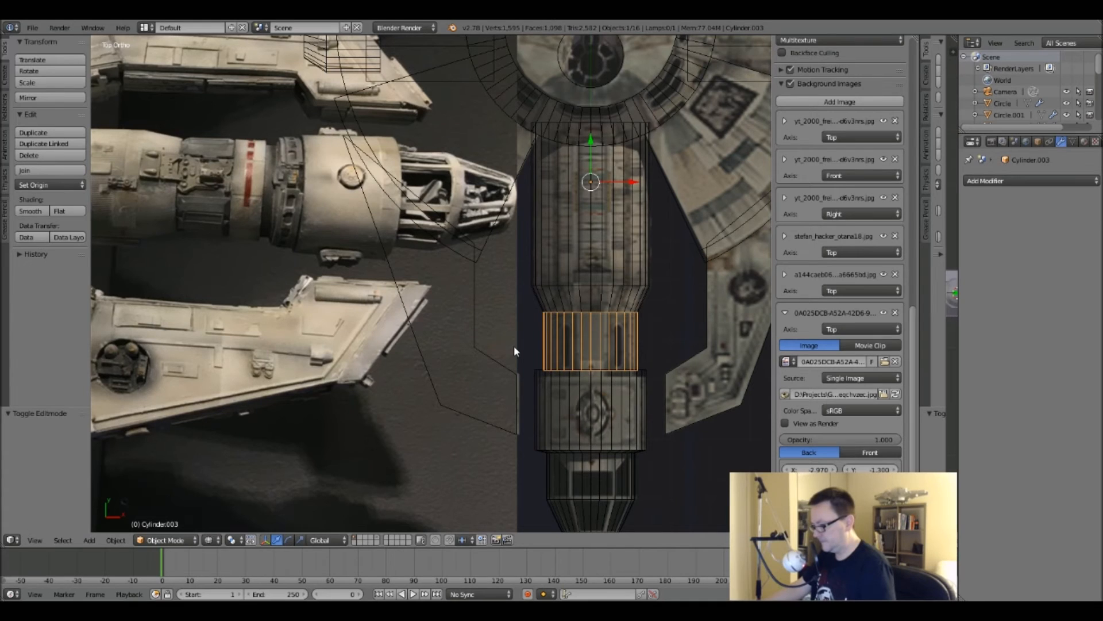
pyautogui.scroll(3, 513, 346)
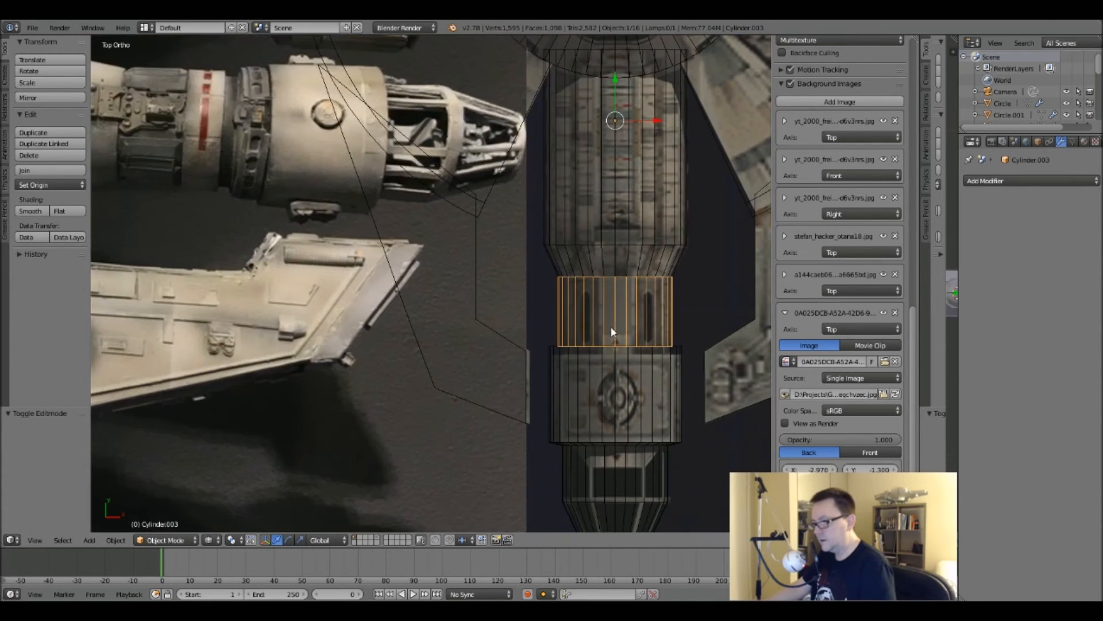
pyautogui.scroll(5, 650, 332)
pyautogui.scroll(-2, 642, 316)
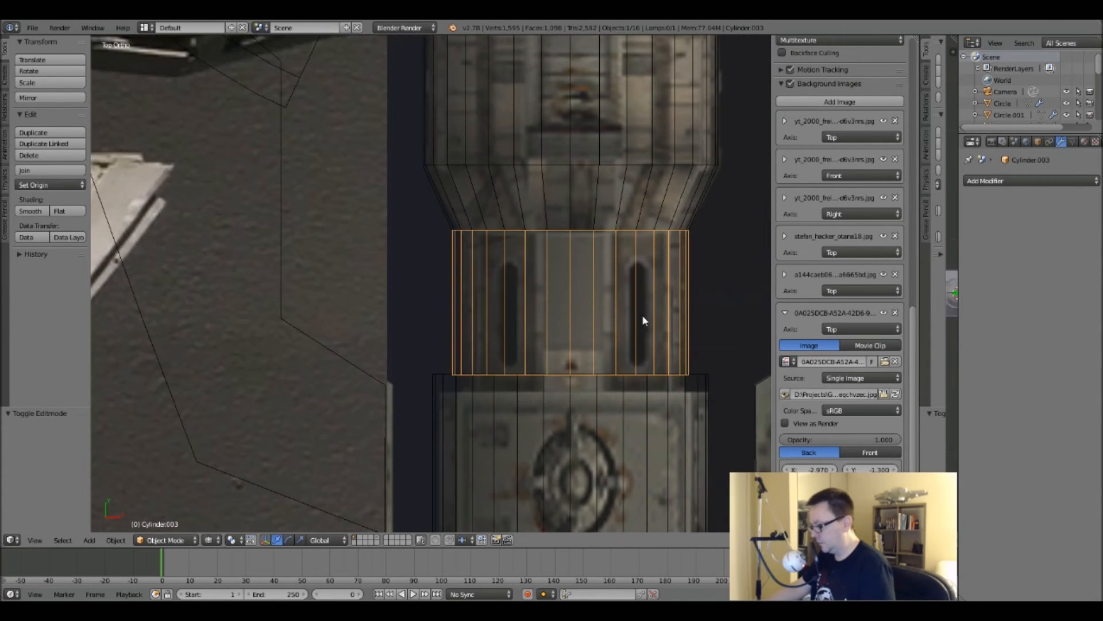
pyautogui.scroll(-5, 627, 352)
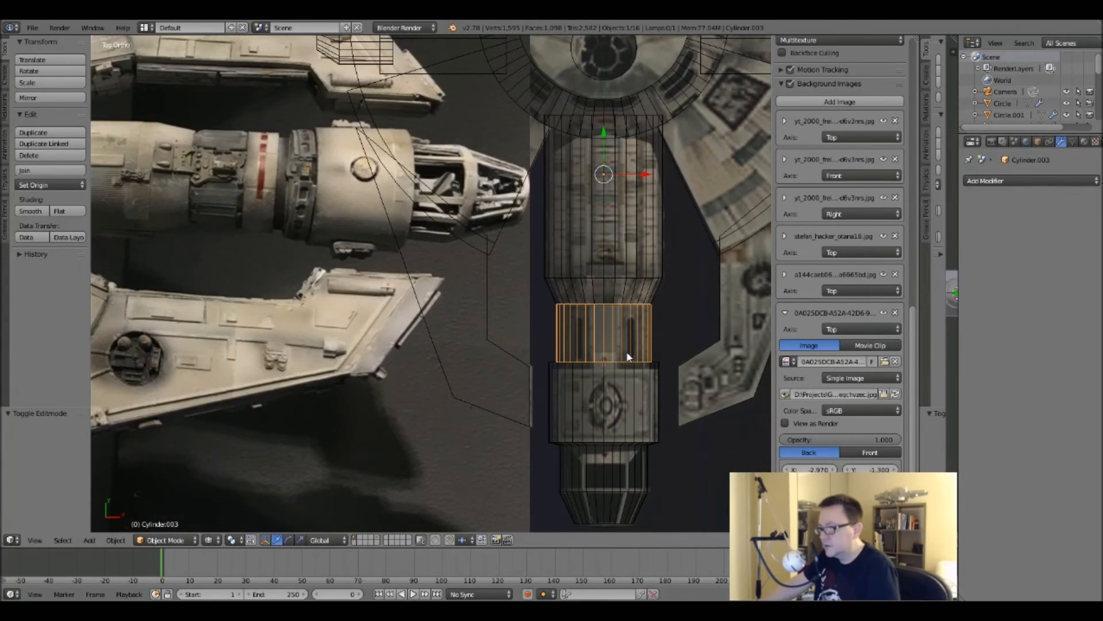
pyautogui.keyDown('shift'); pyautogui.moveTo(226, 206); pyautogui.dragTo(342, 220, button='middle'); pyautogui.keyUp('shift')
pyautogui.scroll(-2, 342, 221)
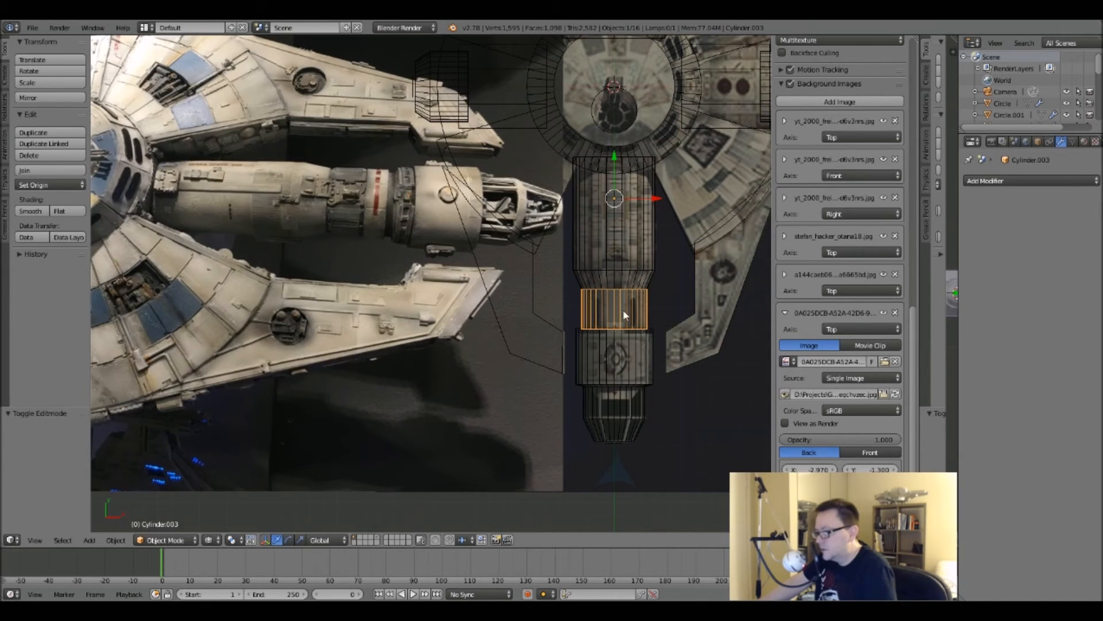
# Compare the neck section's slots and width on the blueprint with the striped part of the cockpit tube in the photo.
pyautogui.scroll(3, 595, 311)
pyautogui.scroll(1, 594, 312)
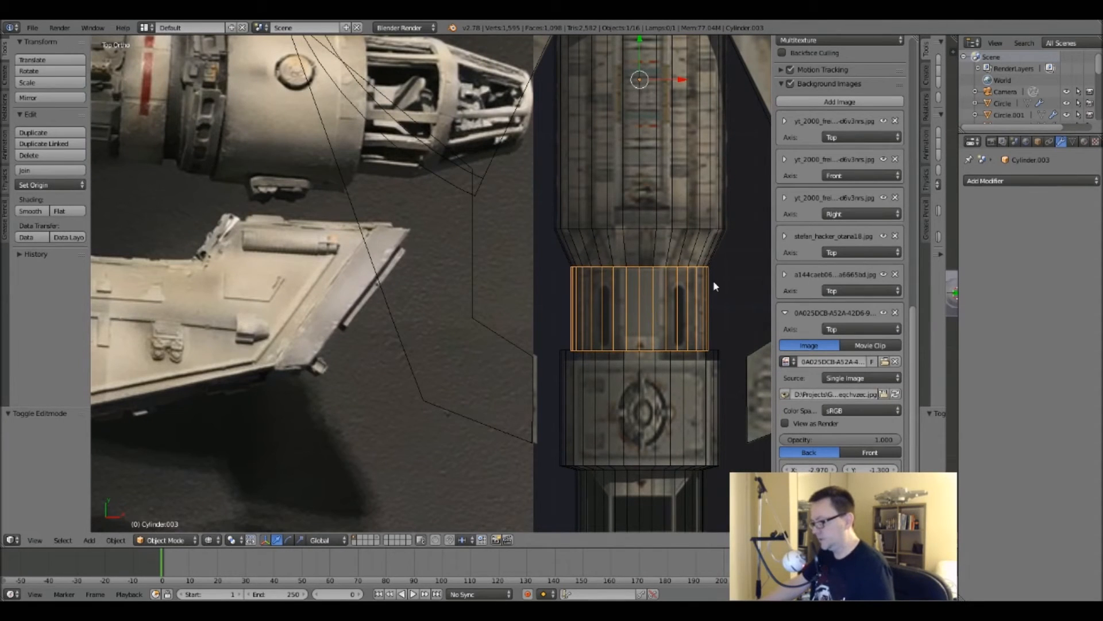
pyautogui.scroll(-2, 328, 188)
pyautogui.keyDown('shift'); pyautogui.moveTo(245, 183); pyautogui.dragTo(456, 236, button='middle'); pyautogui.keyUp('shift')
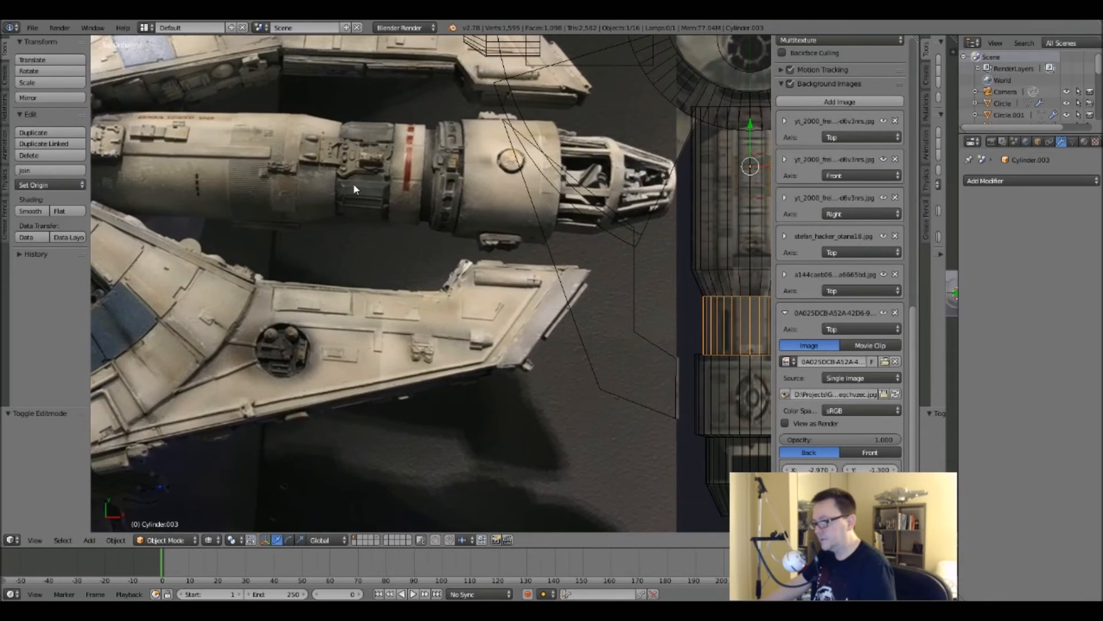
pyautogui.keyDown('shift'); pyautogui.moveTo(496, 200); pyautogui.dragTo(334, 155, button='middle'); pyautogui.keyUp('shift')
pyautogui.keyDown('shift'); pyautogui.moveTo(451, 182); pyautogui.dragTo(420, 144, button='middle'); pyautogui.keyUp('shift')
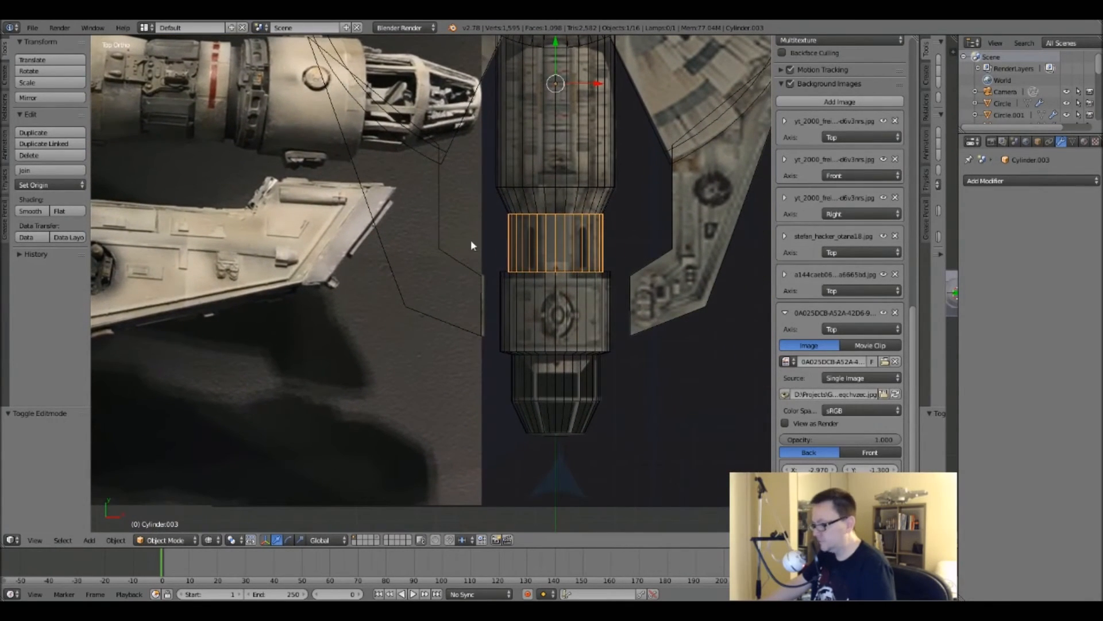
pyautogui.keyDown('shift'); pyautogui.moveTo(555, 212); pyautogui.dragTo(577, 254, button='middle'); pyautogui.keyUp('shift')
pyautogui.scroll(2, 584, 305)
pyautogui.scroll(1, 583, 305)
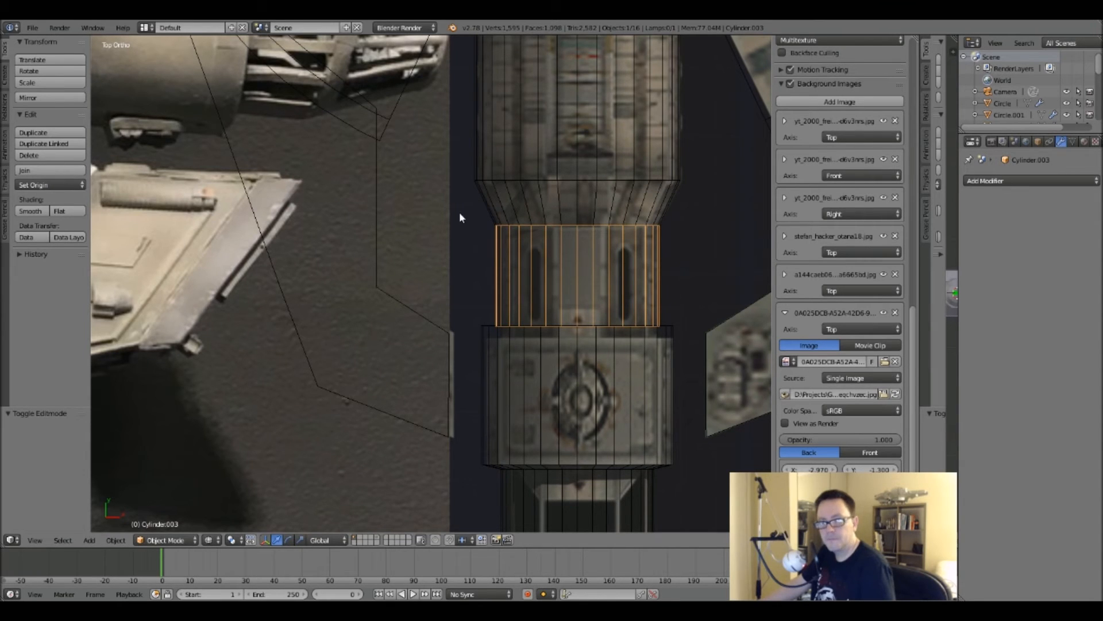
pyautogui.keyDown('shift'); pyautogui.moveTo(590, 305); pyautogui.dragTo(706, 313, button='middle'); pyautogui.keyUp('shift')
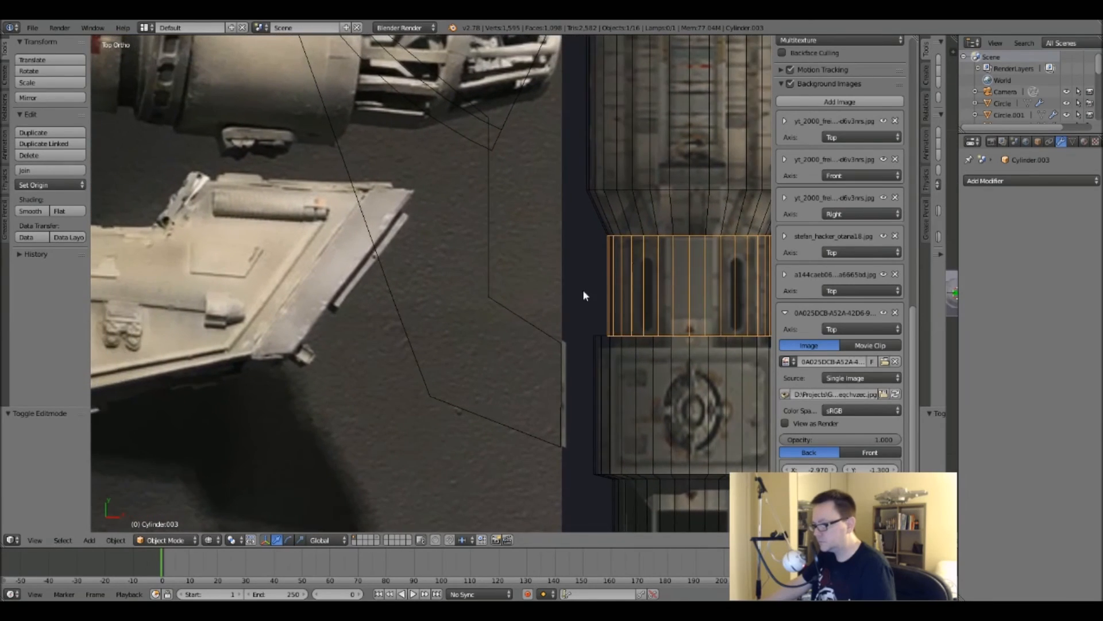
# Examine the photo's wide cockpit section and greebled ring, and compare where they meet the neck on the blueprint.
pyautogui.scroll(-5, 462, 247)
pyautogui.keyDown('shift'); pyautogui.moveTo(318, 214); pyautogui.dragTo(363, 268, button='middle'); pyautogui.keyUp('shift')
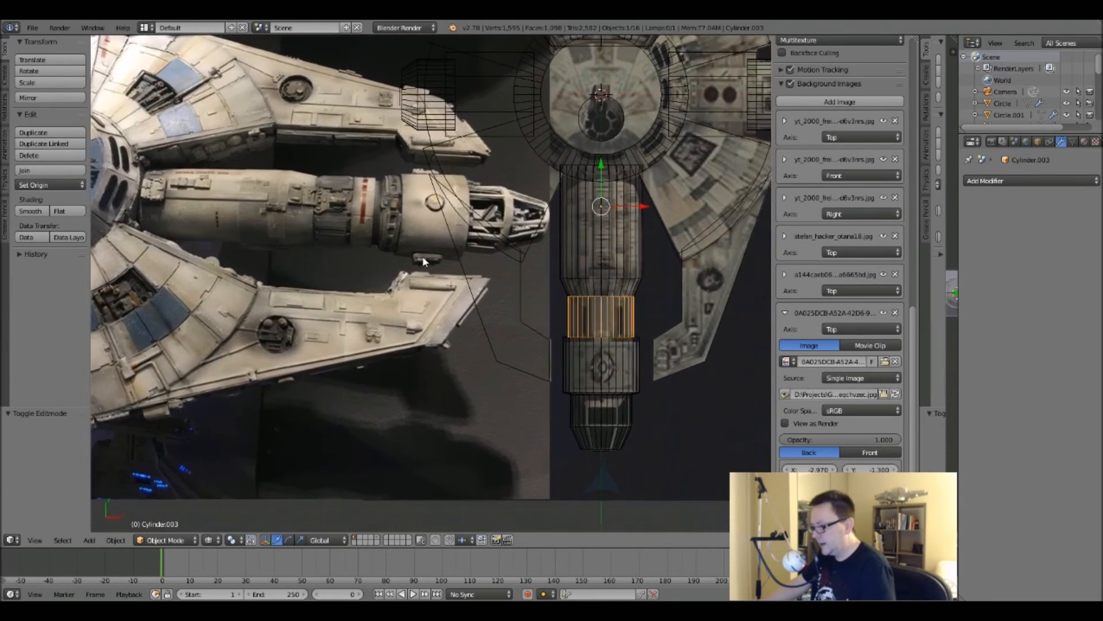
pyautogui.scroll(2, 402, 171)
pyautogui.scroll(3, 402, 171)
pyautogui.scroll(-1, 422, 254)
pyautogui.keyDown('shift'); pyautogui.moveTo(449, 291); pyautogui.dragTo(340, 228, button='middle'); pyautogui.keyUp('shift')
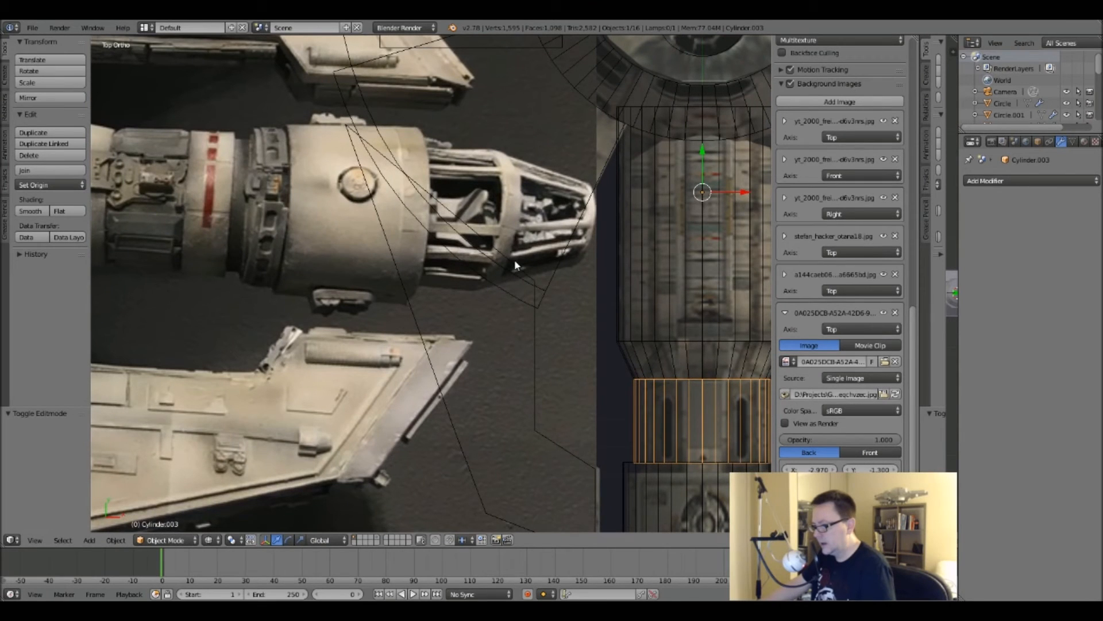
pyautogui.keyDown('shift'); pyautogui.moveTo(539, 251); pyautogui.dragTo(526, 274, button='middle'); pyautogui.keyUp('shift')
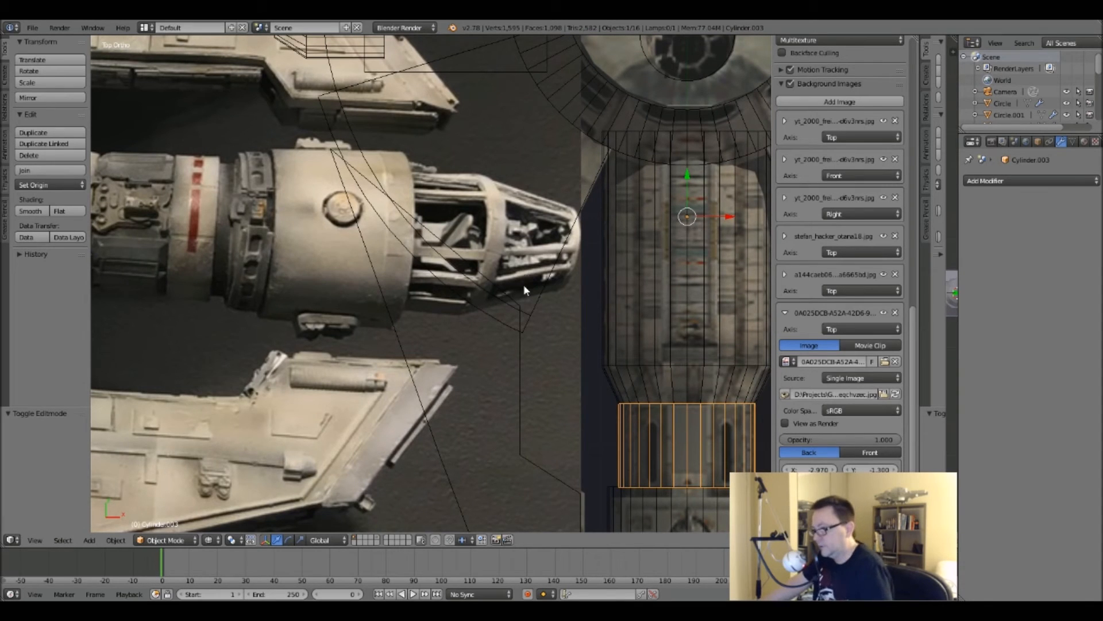
pyautogui.keyDown('shift'); pyautogui.moveTo(512, 290); pyautogui.dragTo(463, 270, button='middle'); pyautogui.keyUp('shift')
pyautogui.moveTo(293, 233)
pyautogui.keyDown('shift'); pyautogui.mouseDown(button='middle')
pyautogui.moveTo(406, 233)
pyautogui.moveTo(293, 200)
pyautogui.mouseUp(button='middle'); pyautogui.keyUp('shift')
pyautogui.keyDown('shift'); pyautogui.moveTo(453, 236); pyautogui.dragTo(384, 225, button='middle'); pyautogui.keyUp('shift')
pyautogui.keyDown('shift'); pyautogui.moveTo(561, 350); pyautogui.dragTo(574, 252, button='middle'); pyautogui.keyUp('shift')
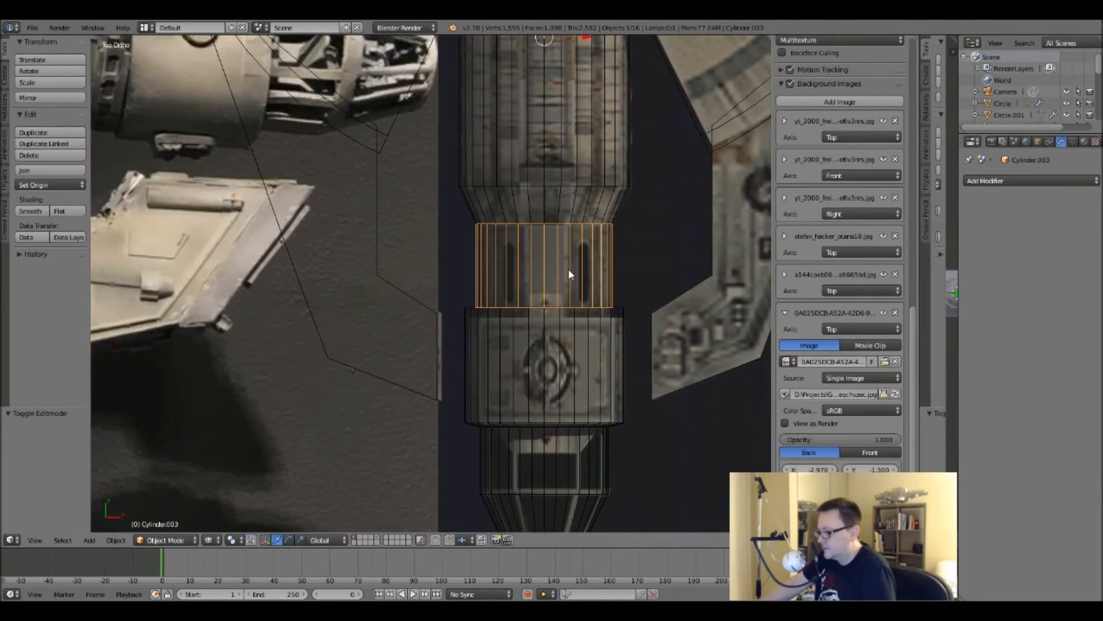
# Move the neck section's front edge loop about -0.028 along Y to the edge of the wide section on the blueprint.
pyautogui.scroll(2, 557, 307)
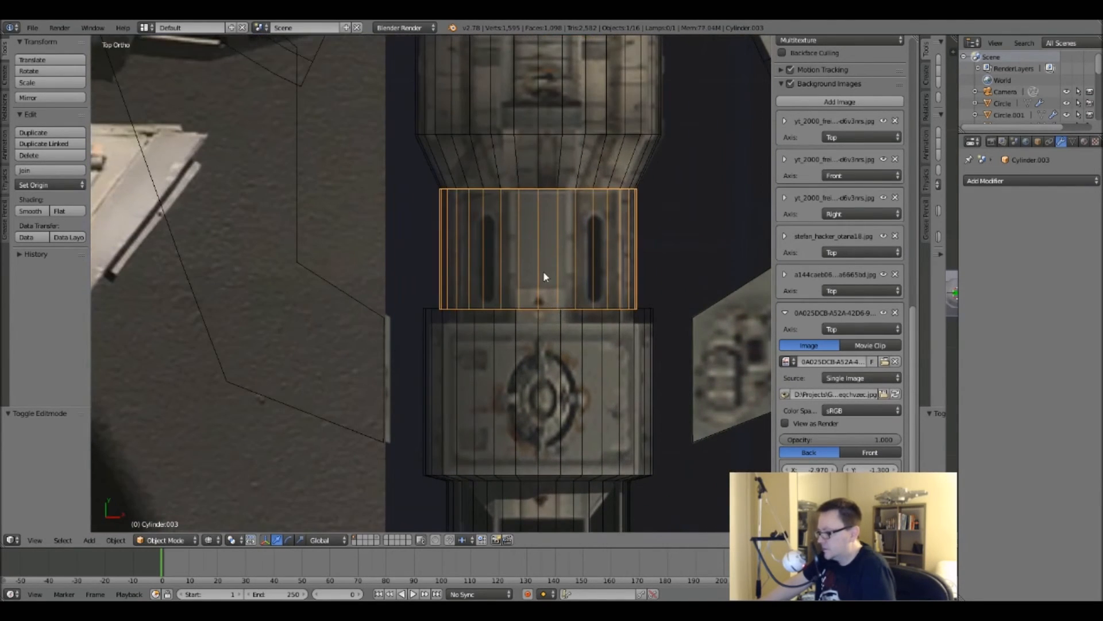
pyautogui.press('Tab')
pyautogui.keyDown('alt'); pyautogui.rightClick(538, 305); pyautogui.keyUp('alt')
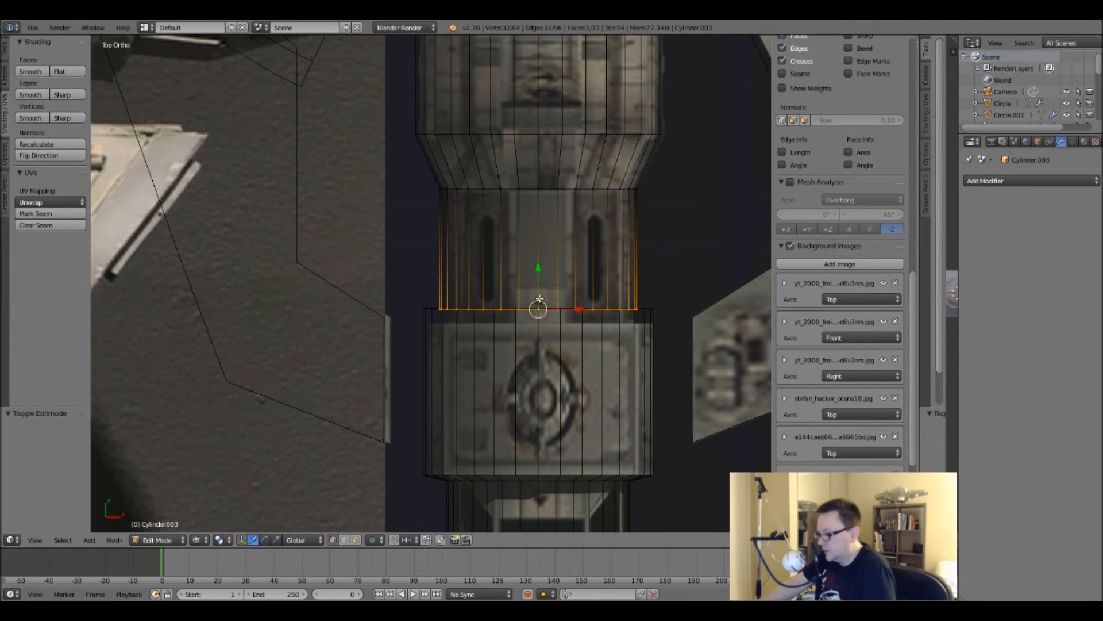
pyautogui.press('g')
pyautogui.press('y')
pyautogui.click(537, 278)
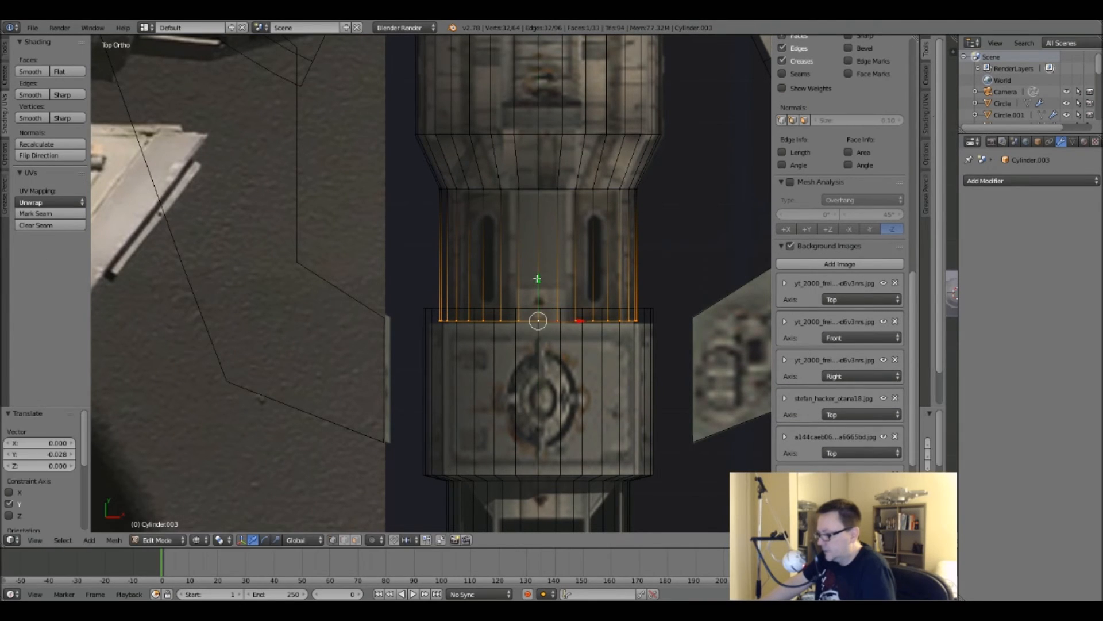
# Select the front cockpit section and move its rear edge loop about -0.031 along Y to meet the neck's front edge.
pyautogui.press('Tab')
pyautogui.rightClick(543, 312)
pyautogui.press('Tab')
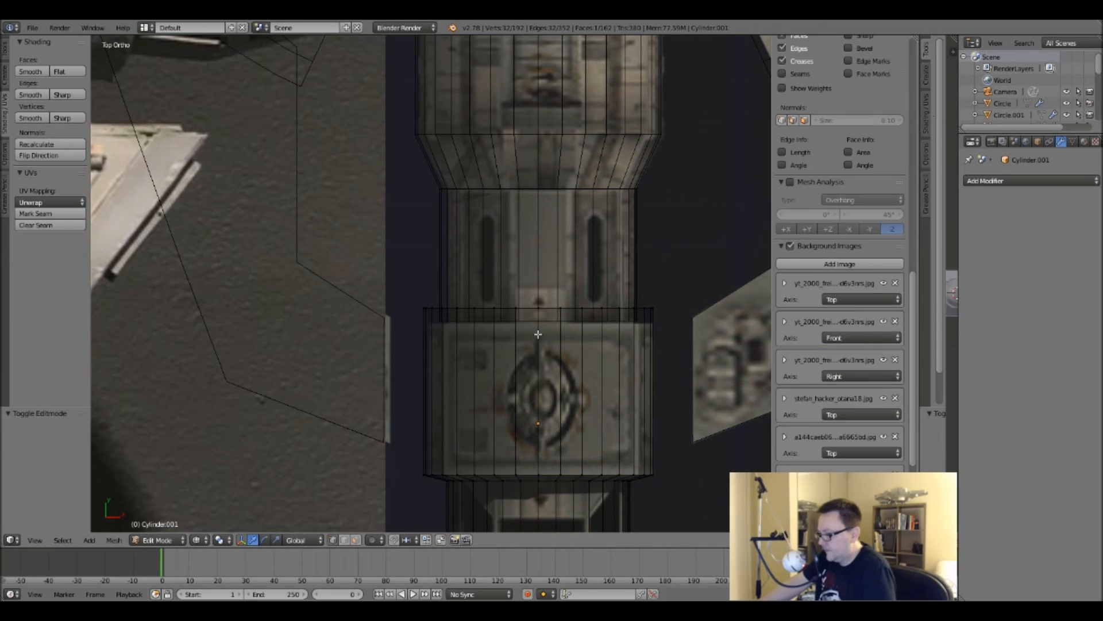
pyautogui.keyDown('alt'); pyautogui.rightClick(542, 311); pyautogui.keyUp('alt')
pyautogui.press('g')
pyautogui.press('y')
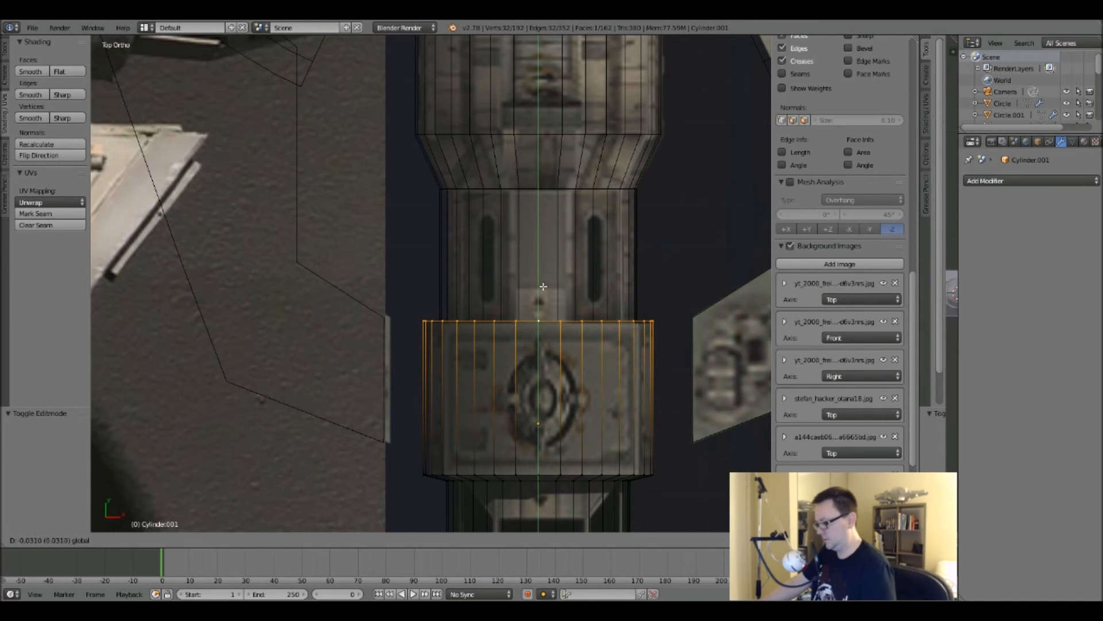
pyautogui.click(543, 286)
pyautogui.keyDown('shift'); pyautogui.moveTo(574, 356); pyautogui.dragTo(589, 292, button='middle'); pyautogui.keyUp('shift')
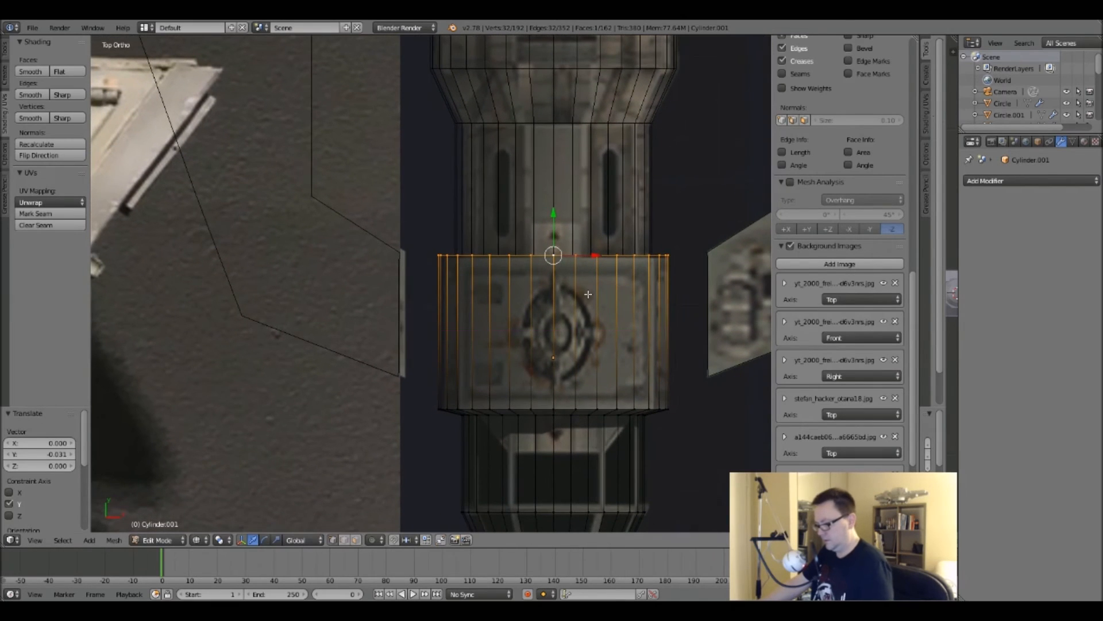
# Add one edge loop around the wide cockpit section near its rear end and move it -0.03 along Y.
pyautogui.hotkey('ctrl', 'r')
pyautogui.click(600, 318)
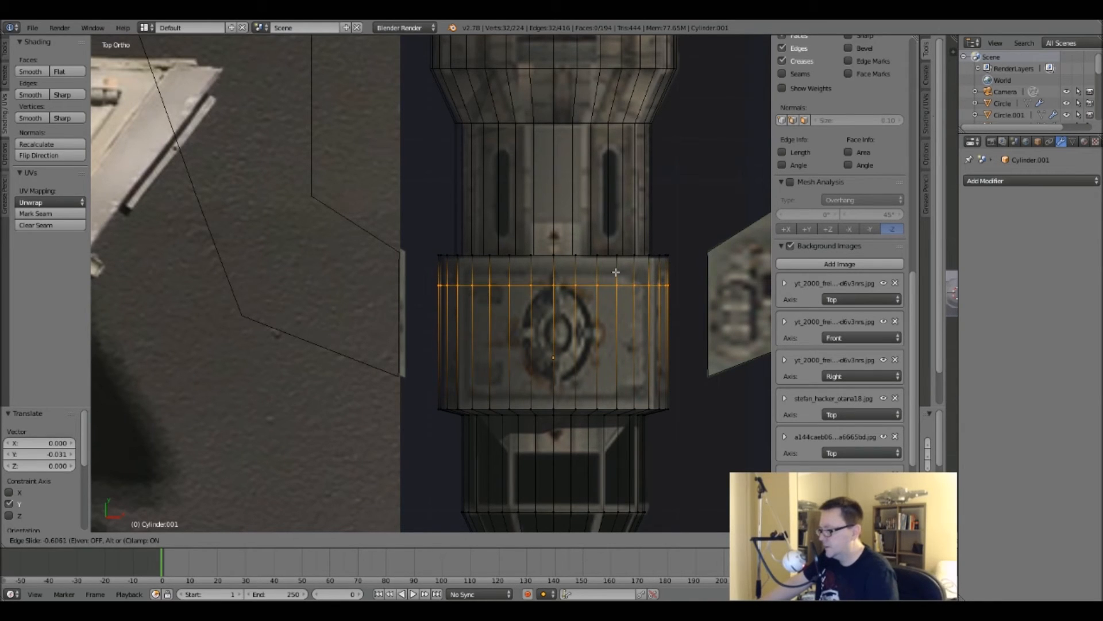
pyautogui.click(616, 271)
pyautogui.scroll(-4, 205, 345)
pyautogui.keyDown('shift'); pyautogui.moveTo(204, 345); pyautogui.dragTo(380, 382, button='middle'); pyautogui.keyUp('shift')
pyautogui.keyDown('shift'); pyautogui.moveTo(320, 307); pyautogui.dragTo(268, 359, button='middle'); pyautogui.keyUp('shift')
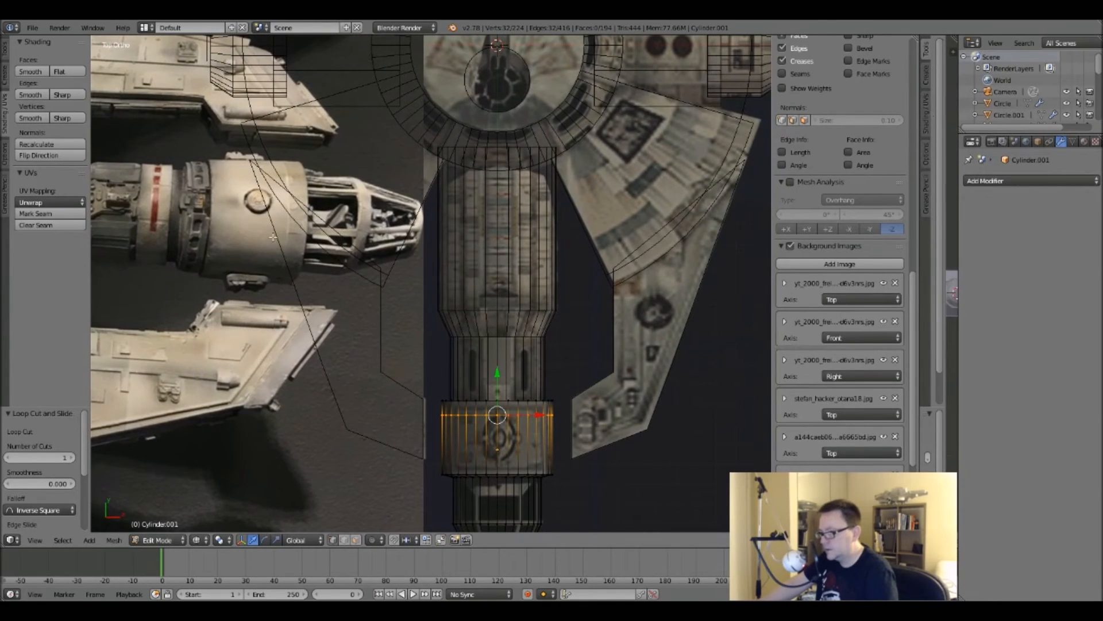
pyautogui.keyDown('shift'); pyautogui.moveTo(445, 373); pyautogui.dragTo(477, 298, button='middle'); pyautogui.keyUp('shift')
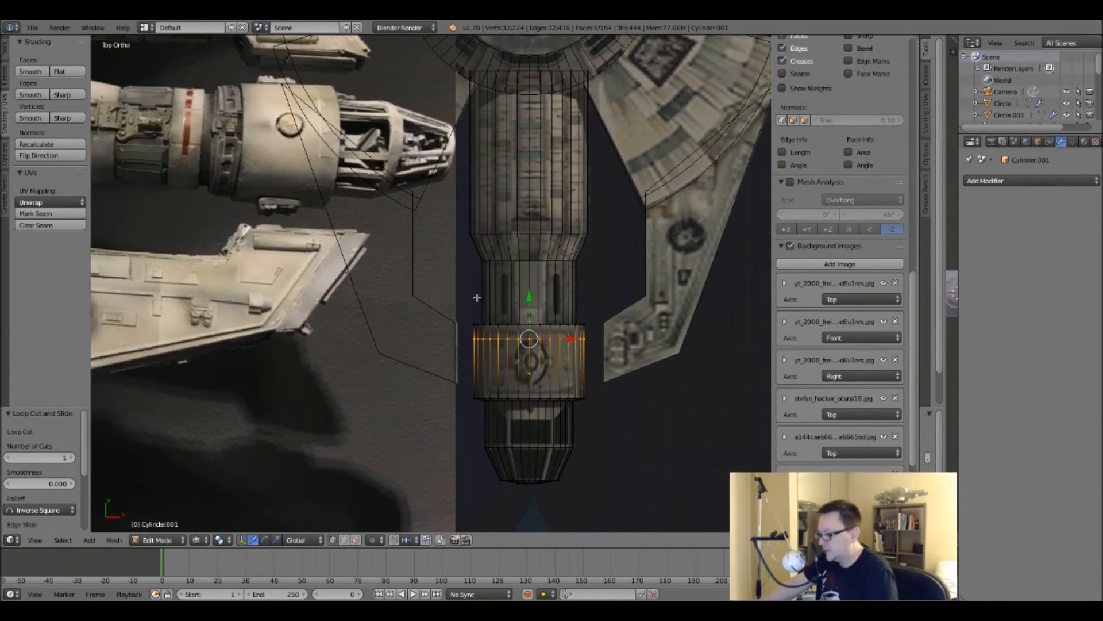
pyautogui.scroll(5, 556, 348)
pyautogui.moveTo(486, 283); pyautogui.dragTo(486, 300)
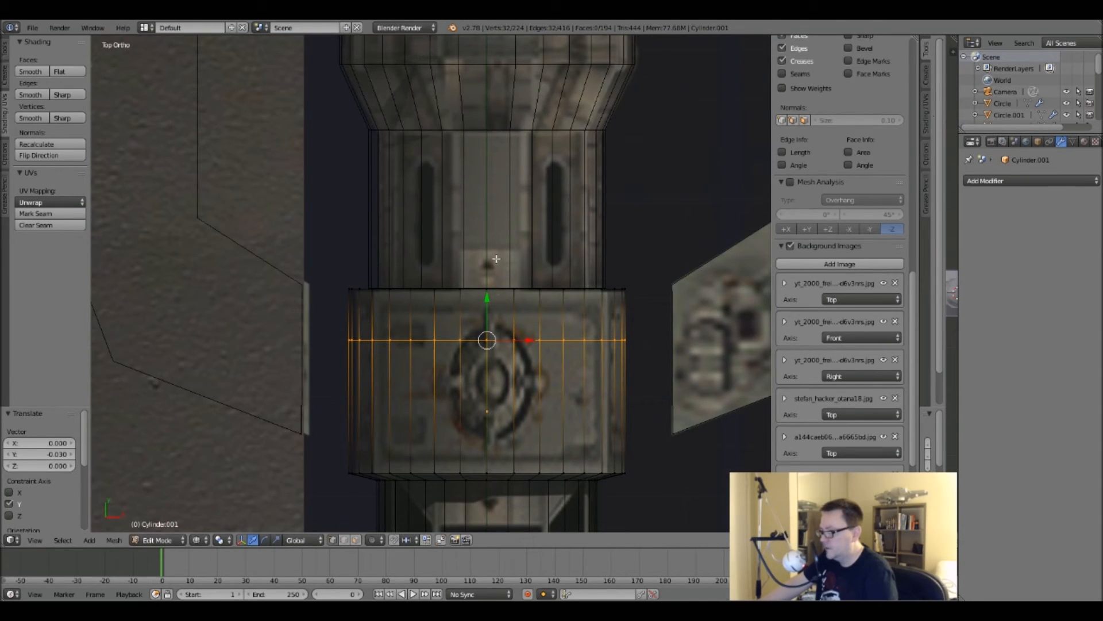
# Select the neck object and move its front edge loop slightly back along Y in Edit Mode, returning to Object Mode.
pyautogui.press('Tab')
pyautogui.rightClick(506, 198)
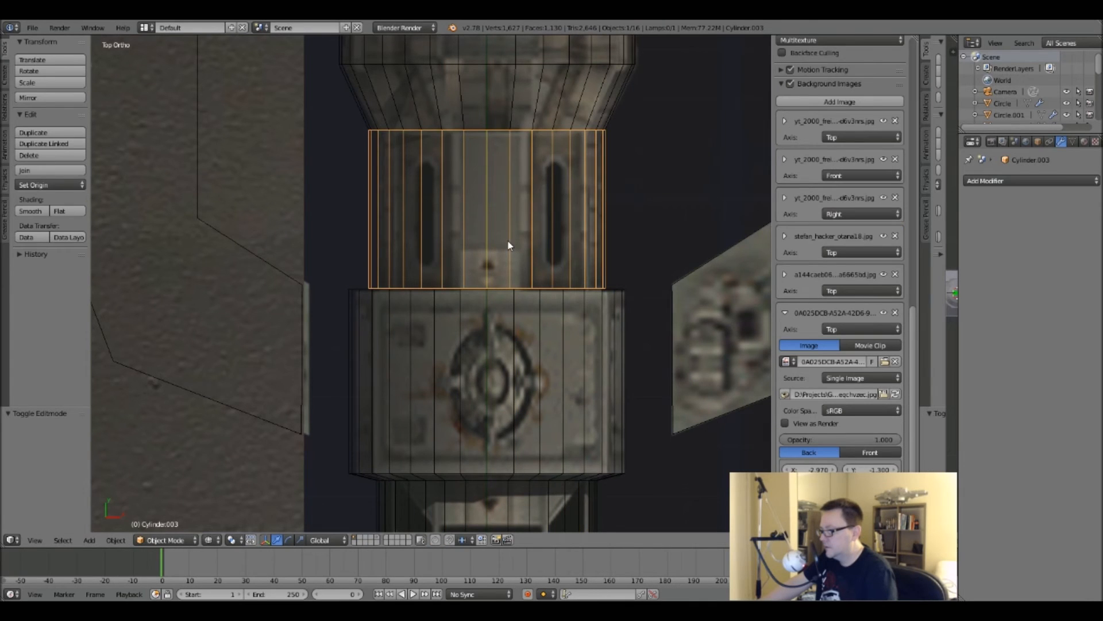
pyautogui.press('Tab')
pyautogui.moveTo(488, 248); pyautogui.dragTo(491, 239)
pyautogui.press('Tab')
# Move the front cockpit section's rear edge loop 0.011 along Y to line up with the neck's front edge.
pyautogui.rightClick(497, 302)
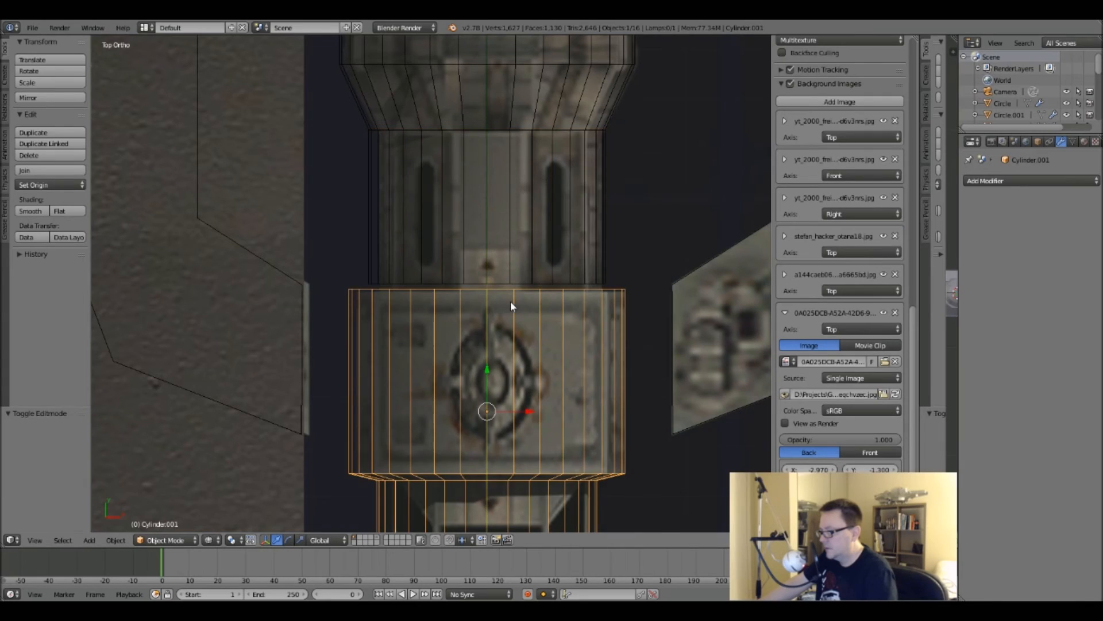
pyautogui.press('Tab')
pyautogui.keyDown('alt'); pyautogui.rightClick(491, 289); pyautogui.keyUp('alt')
pyautogui.moveTo(488, 248); pyautogui.dragTo(488, 239)
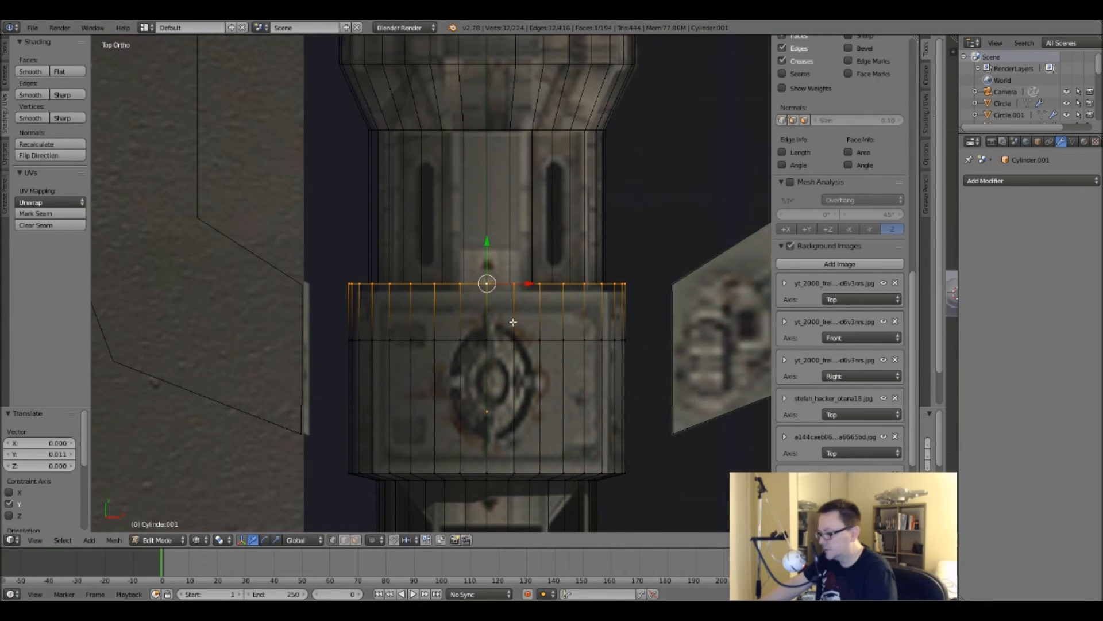
# Separate the band between the wide section's two rear edge loops as its own object, and reselect the front cockpit section.
pyautogui.keyDown('alt'); pyautogui.rightClick(506, 341); pyautogui.keyUp('alt')
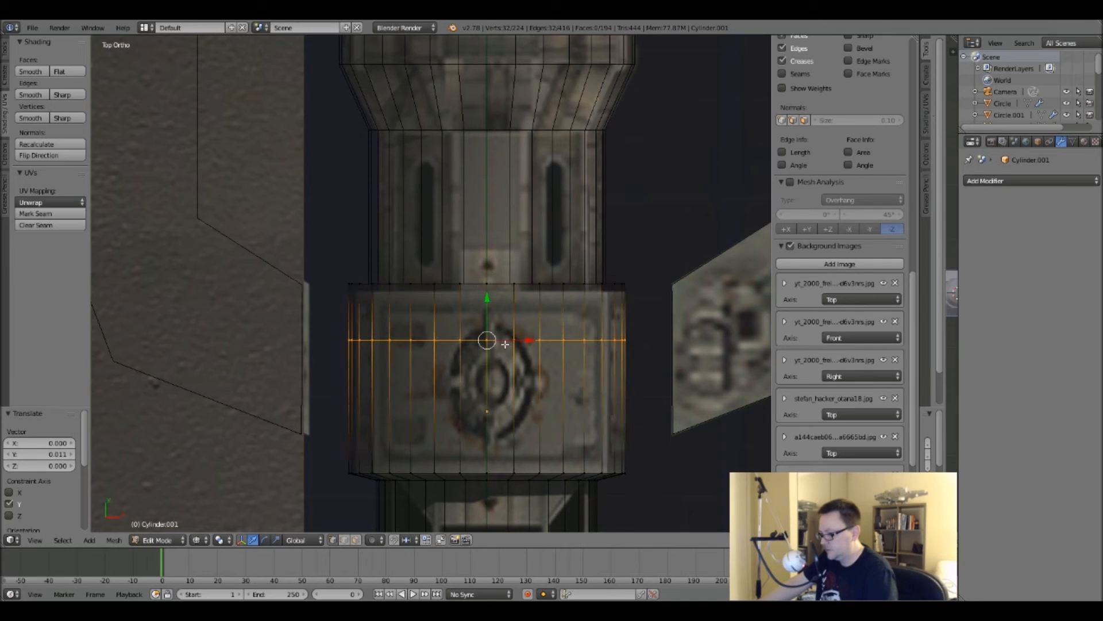
pyautogui.keyDown('alt'); pyautogui.keyDown('shift'); pyautogui.rightClick(497, 289); pyautogui.keyUp('shift'); pyautogui.keyUp('alt')
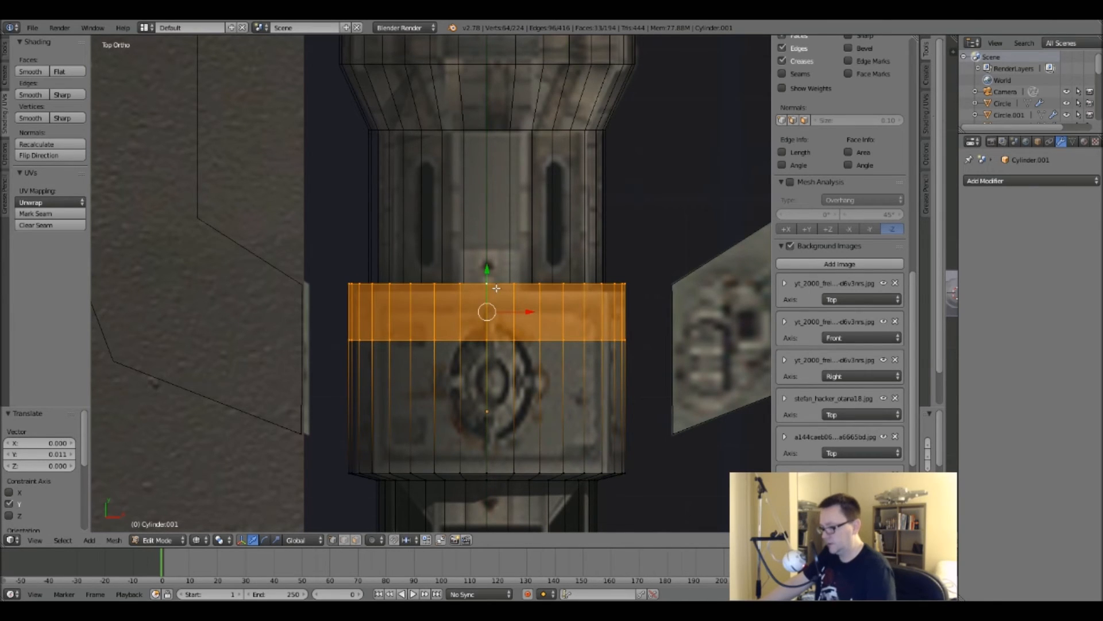
pyautogui.press('p')
pyautogui.click(467, 289)
pyautogui.press('Tab')
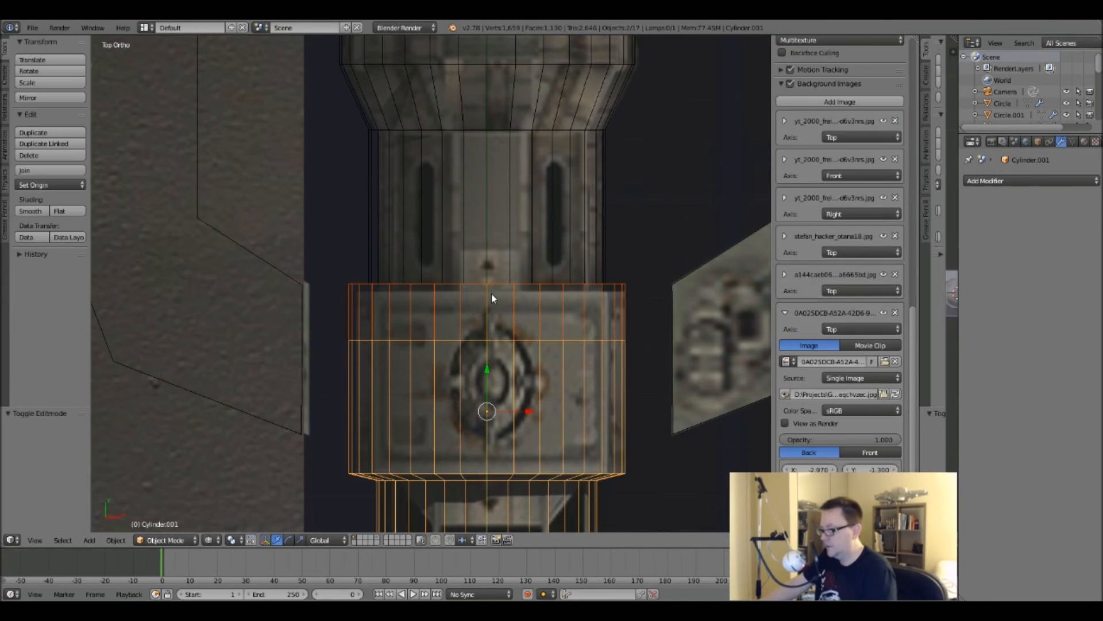
pyautogui.rightClick(491, 295)
pyautogui.press('g')
pyautogui.rightClick(528, 278)
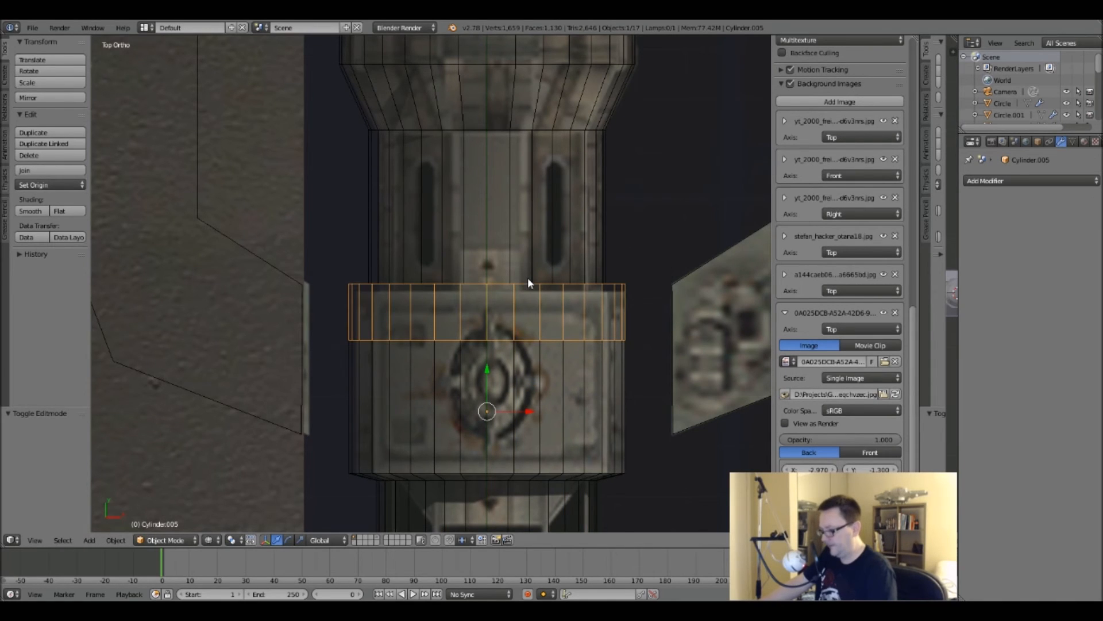
pyautogui.rightClick(539, 401)
# Compare the framed cockpit canopy in the photo with the front cockpit section on the top-view blueprint.
pyautogui.keyDown('shift'); pyautogui.moveTo(566, 416); pyautogui.dragTo(571, 301, button='middle'); pyautogui.keyUp('shift')
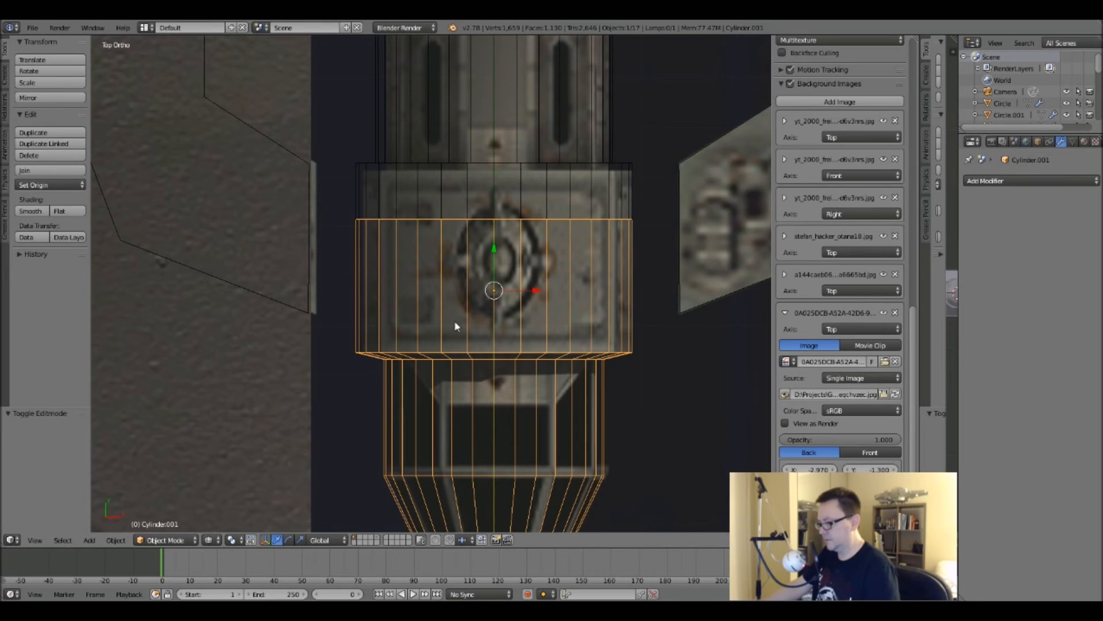
pyautogui.scroll(-3, 288, 200)
pyautogui.scroll(-3, 172, 176)
pyautogui.keyDown('shift'); pyautogui.moveTo(173, 176); pyautogui.dragTo(225, 209, button='middle'); pyautogui.keyUp('shift')
pyautogui.scroll(3, 361, 242)
pyautogui.keyDown('shift'); pyautogui.moveTo(360, 242); pyautogui.dragTo(383, 262, button='middle'); pyautogui.keyUp('shift')
pyautogui.scroll(-6, 373, 305)
pyautogui.scroll(2, 373, 305)
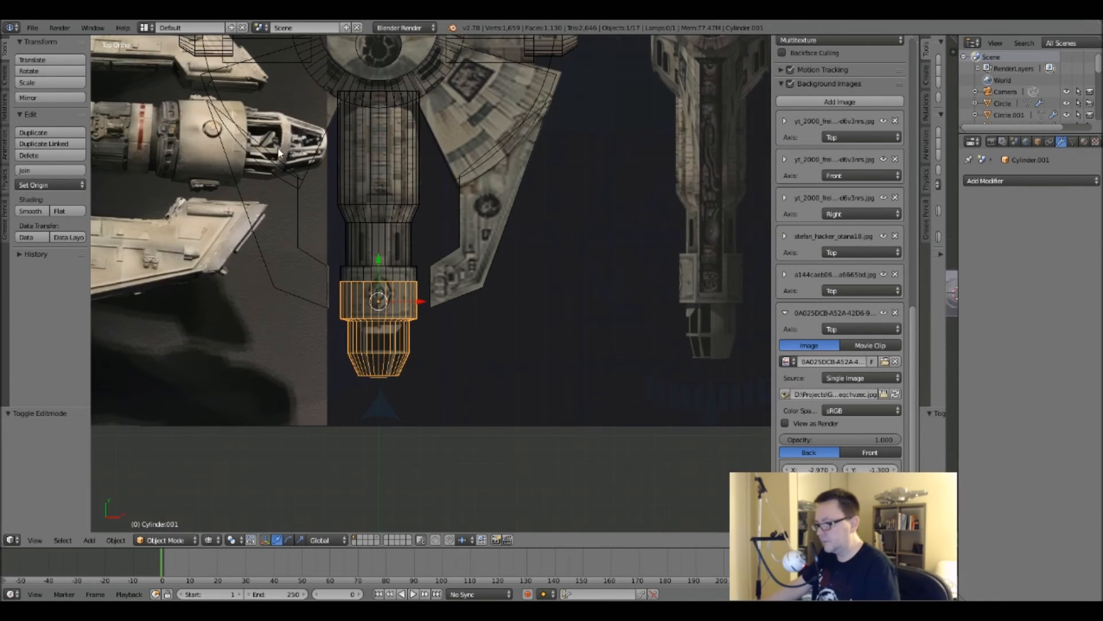
pyautogui.scroll(7, 283, 149)
pyautogui.scroll(-3, 288, 151)
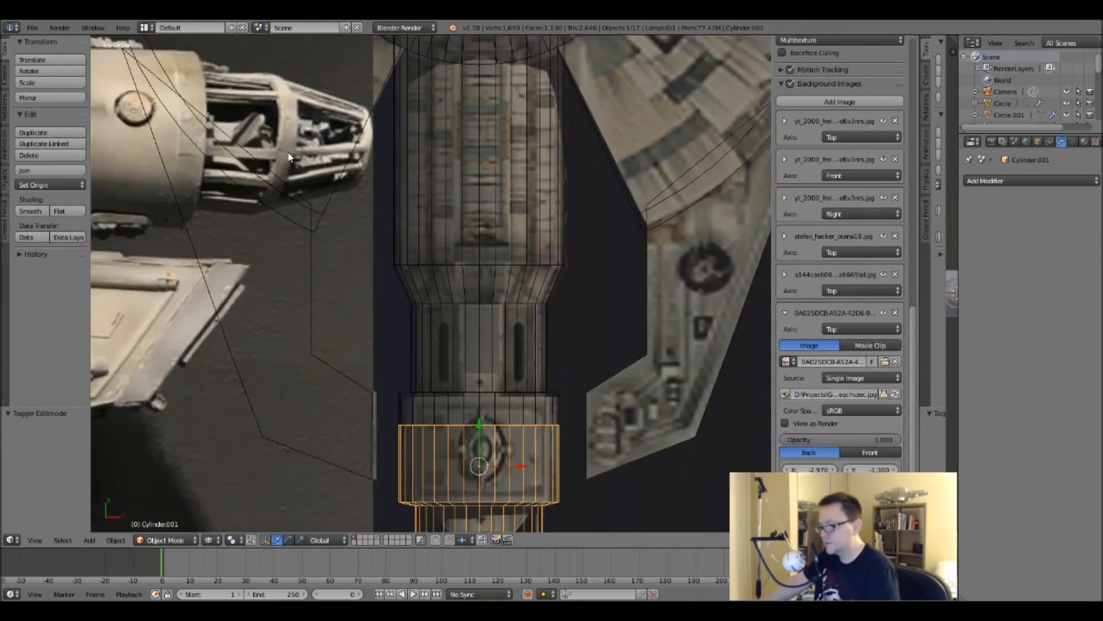
pyautogui.scroll(-2, 289, 153)
pyautogui.keyDown('shift'); pyautogui.moveTo(415, 339); pyautogui.dragTo(503, 258, button='middle'); pyautogui.keyUp('shift')
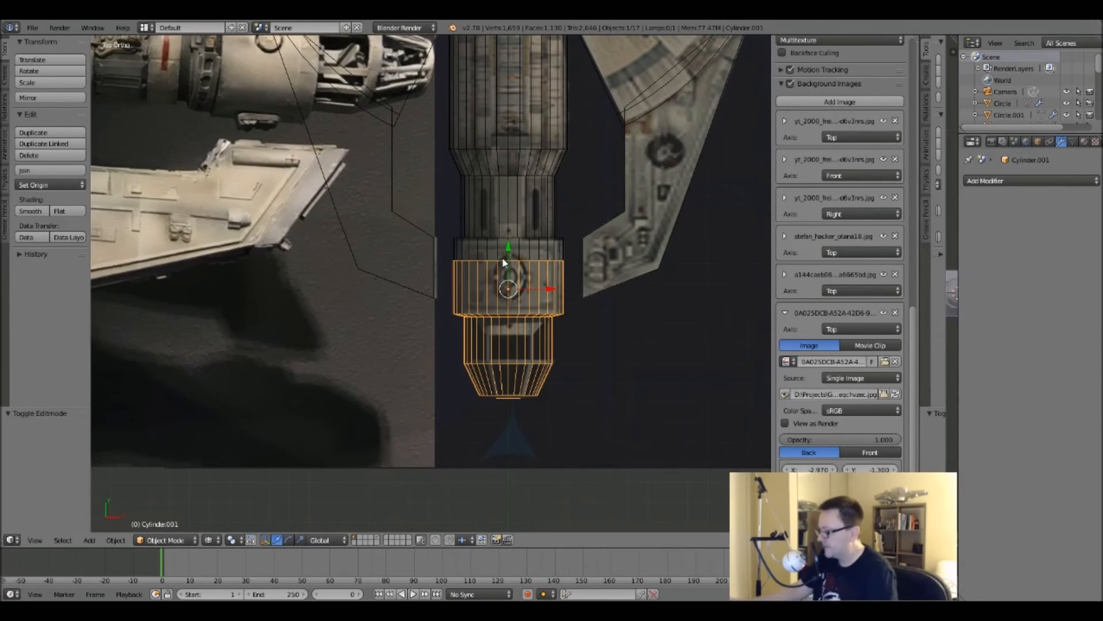
# Examine the cockpit in the blueprint sheet's angled ship view and compare it with the modelled cockpit tube.
pyautogui.scroll(-8, 522, 244)
pyautogui.keyDown('shift'); pyautogui.moveTo(546, 199); pyautogui.dragTo(519, 339, button='middle'); pyautogui.keyUp('shift')
pyautogui.scroll(5, 555, 204)
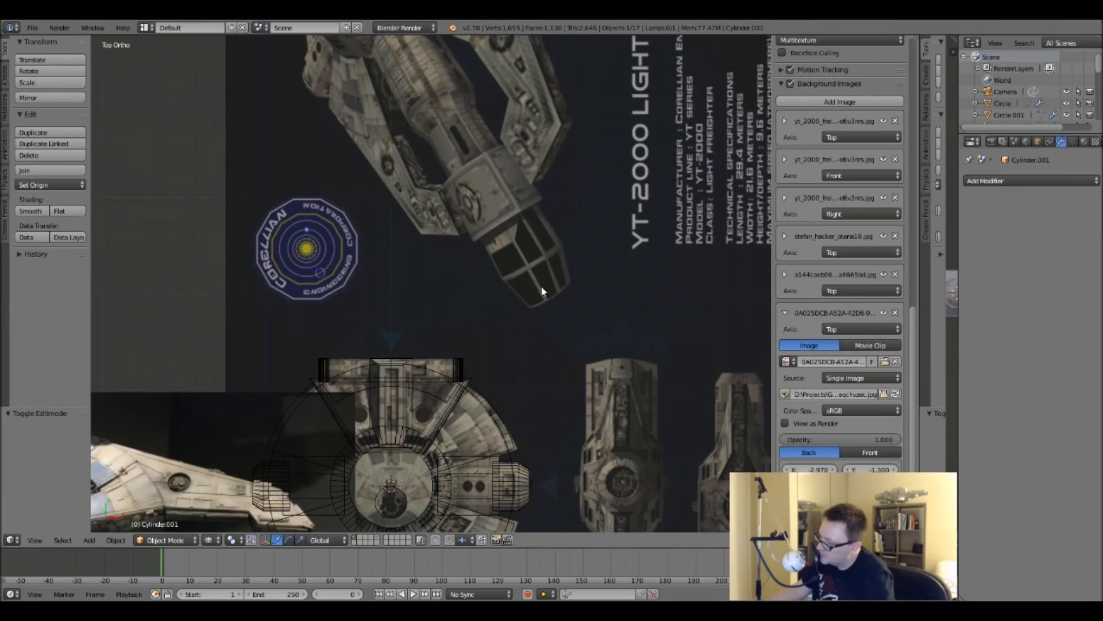
pyautogui.scroll(-4, 520, 285)
pyautogui.keyDown('shift'); pyautogui.moveTo(516, 292); pyautogui.dragTo(553, 214, button='middle'); pyautogui.keyUp('shift')
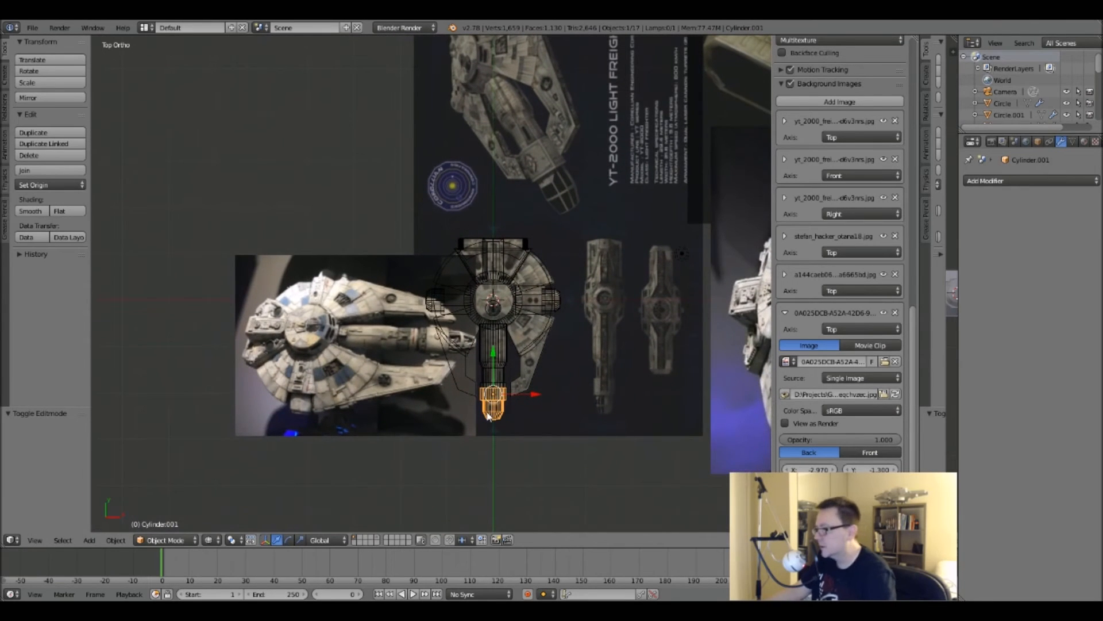
pyautogui.scroll(6, 460, 379)
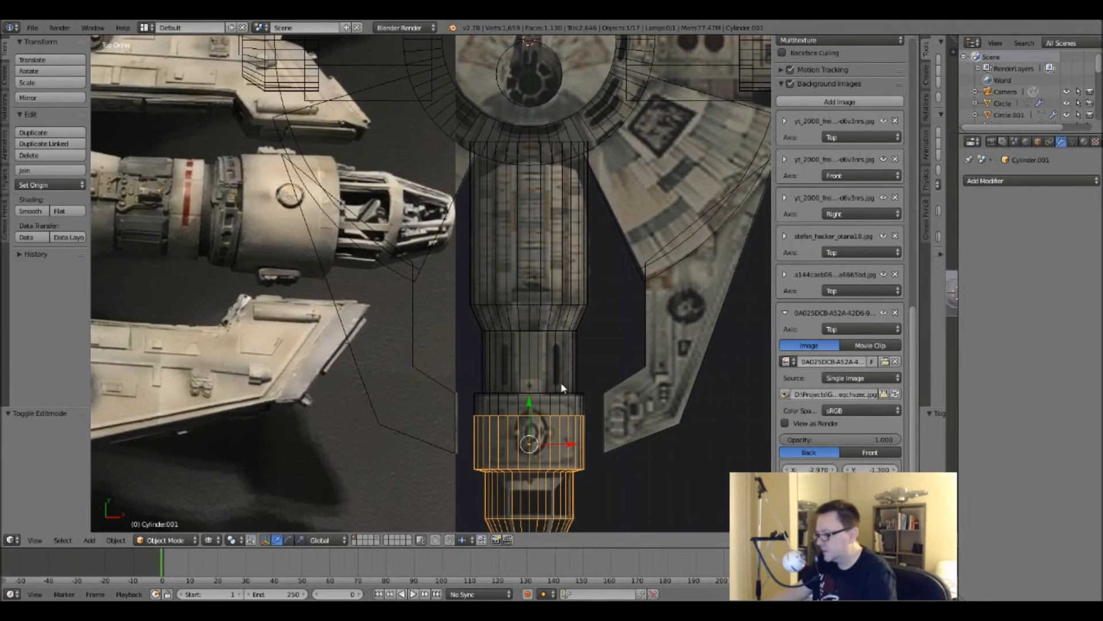
pyautogui.scroll(1, 538, 374)
pyautogui.scroll(-1, 497, 351)
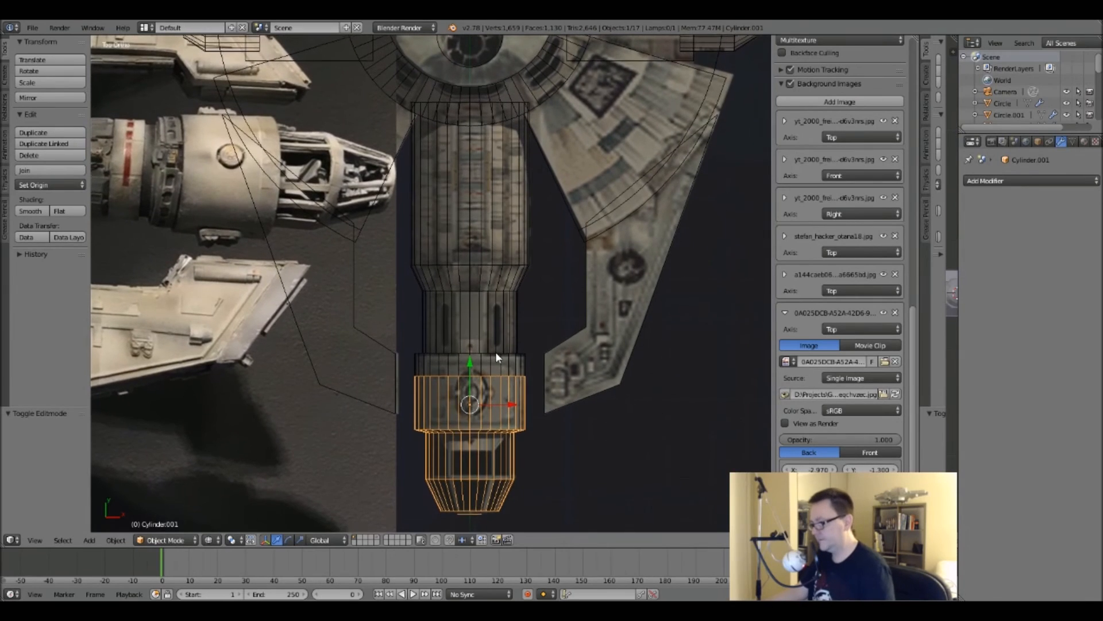
# Switch the viewport to solid shading to inspect the separated cockpit tube sections.
pyautogui.scroll(1, 513, 361)
pyautogui.moveTo(513, 361)
pyautogui.keyDown('shift'); pyautogui.mouseDown(button='middle')
pyautogui.moveTo(678, 377)
pyautogui.moveTo(558, 328)
pyautogui.moveTo(573, 308)
pyautogui.mouseUp(button='middle'); pyautogui.keyUp('shift')
pyautogui.press('z')
pyautogui.scroll(-2, 573, 308)
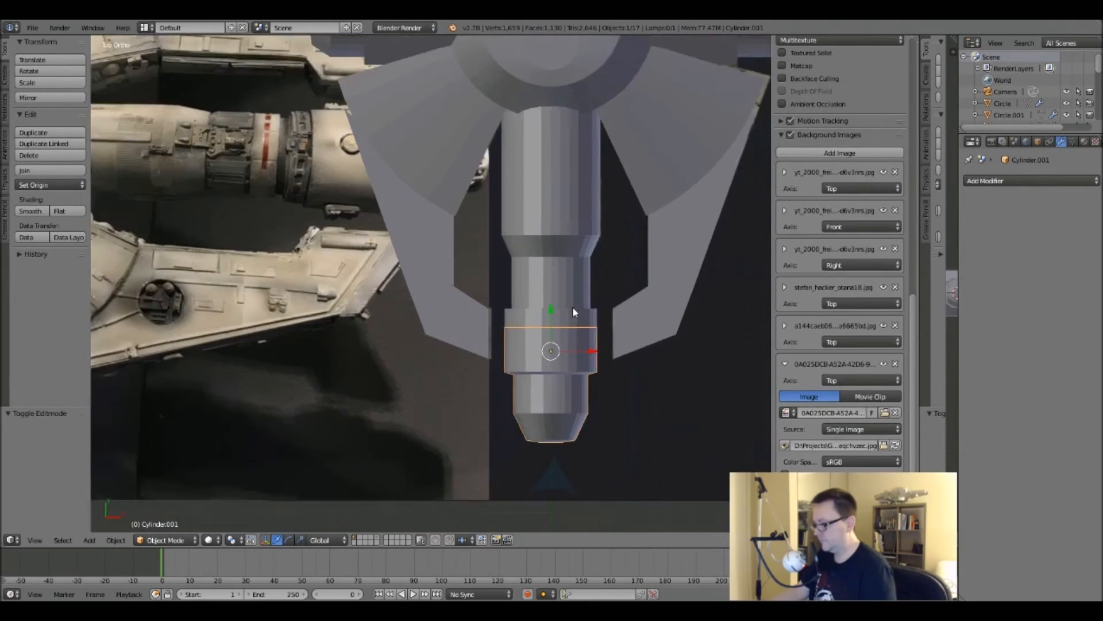
# Examine the separated cockpit tube sections in perspective and against the side-view blueprint in wireframe, with the wide section's rear band selected.
pyautogui.scroll(2, 548, 305)
pyautogui.scroll(-1, 548, 304)
pyautogui.moveTo(575, 332); pyautogui.dragTo(501, 269, button='middle')
pyautogui.keyDown('shift'); pyautogui.moveTo(614, 337); pyautogui.dragTo(495, 226, button='middle'); pyautogui.keyUp('shift')
pyautogui.rightClick(516, 232)
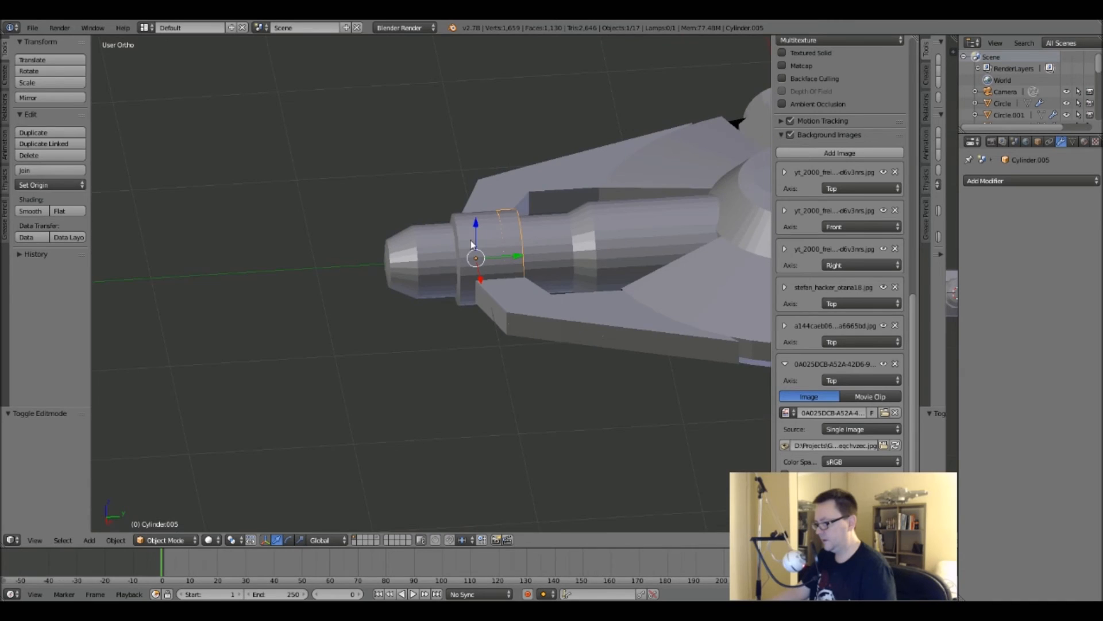
pyautogui.scroll(2, 485, 237)
pyautogui.press('KP_3')
pyautogui.press('z')
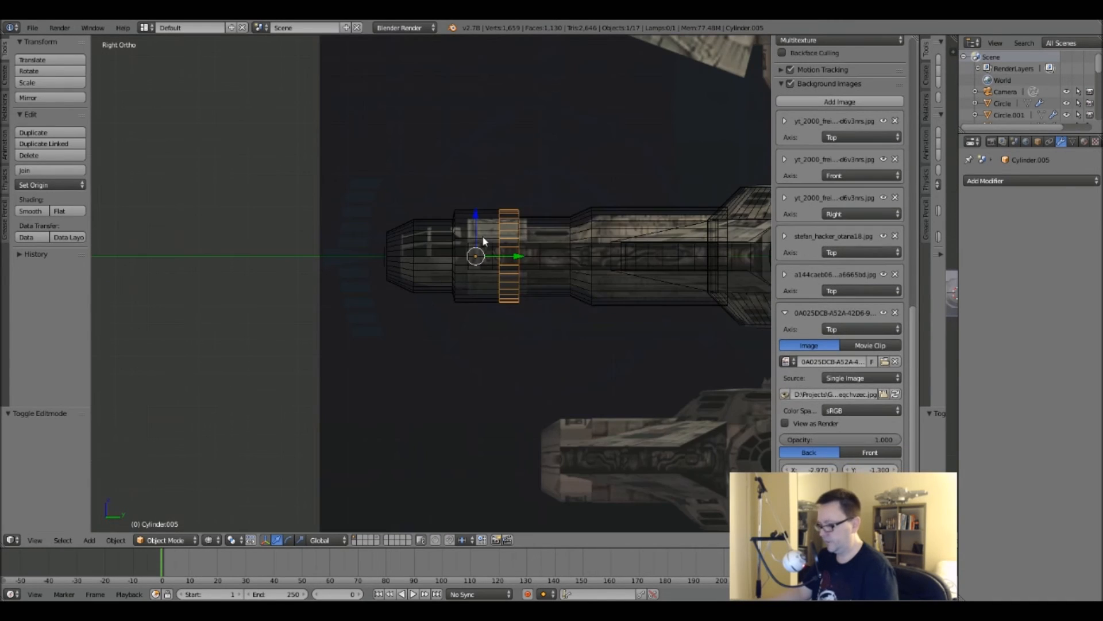
pyautogui.scroll(3, 482, 244)
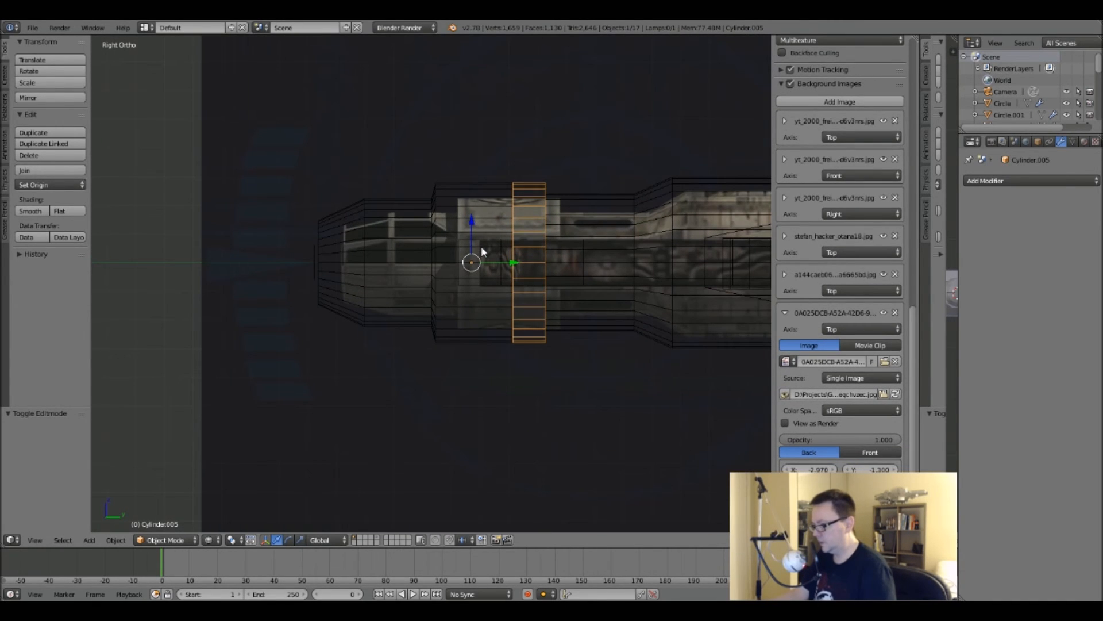
pyautogui.keyDown('shift'); pyautogui.moveTo(543, 233); pyautogui.dragTo(436, 225, button='middle'); pyautogui.keyUp('shift')
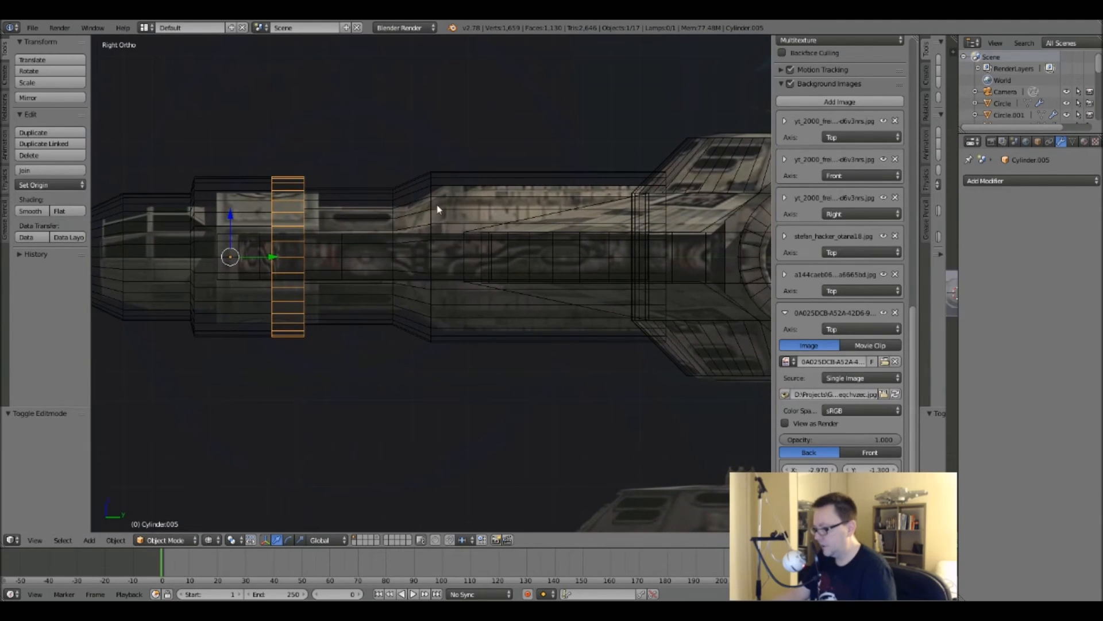
# Move the large rear tube section's front edge loop slightly toward the hull, and shift the tapered section about 0.024 along Y to meet it.
pyautogui.keyDown('alt'); pyautogui.rightClick(432, 196); pyautogui.keyUp('alt')
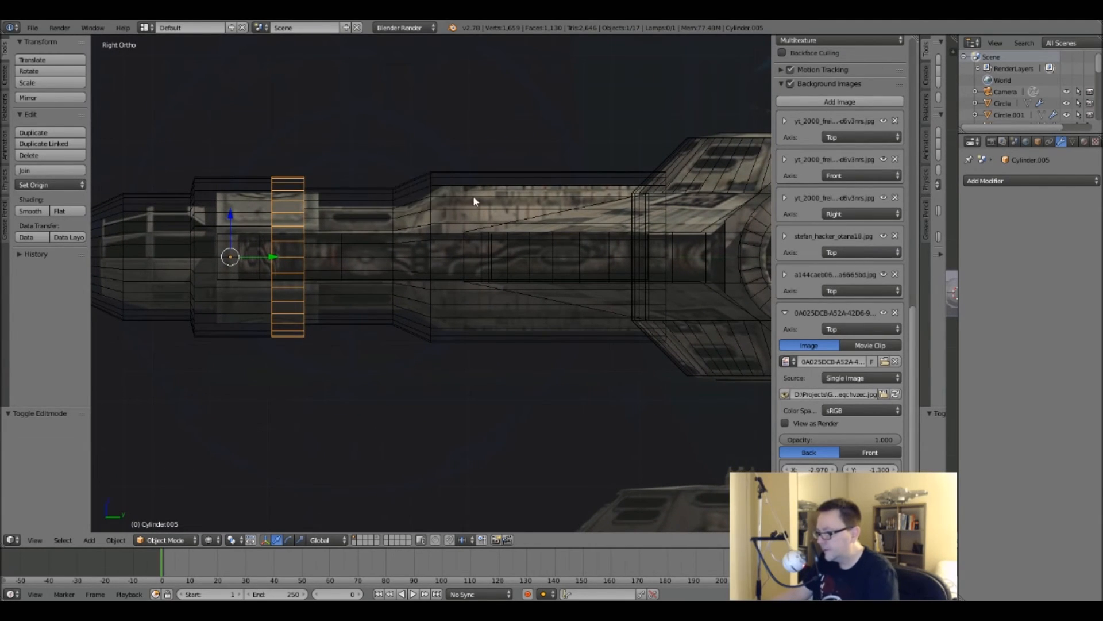
pyautogui.rightClick(442, 202)
pyautogui.press('Tab')
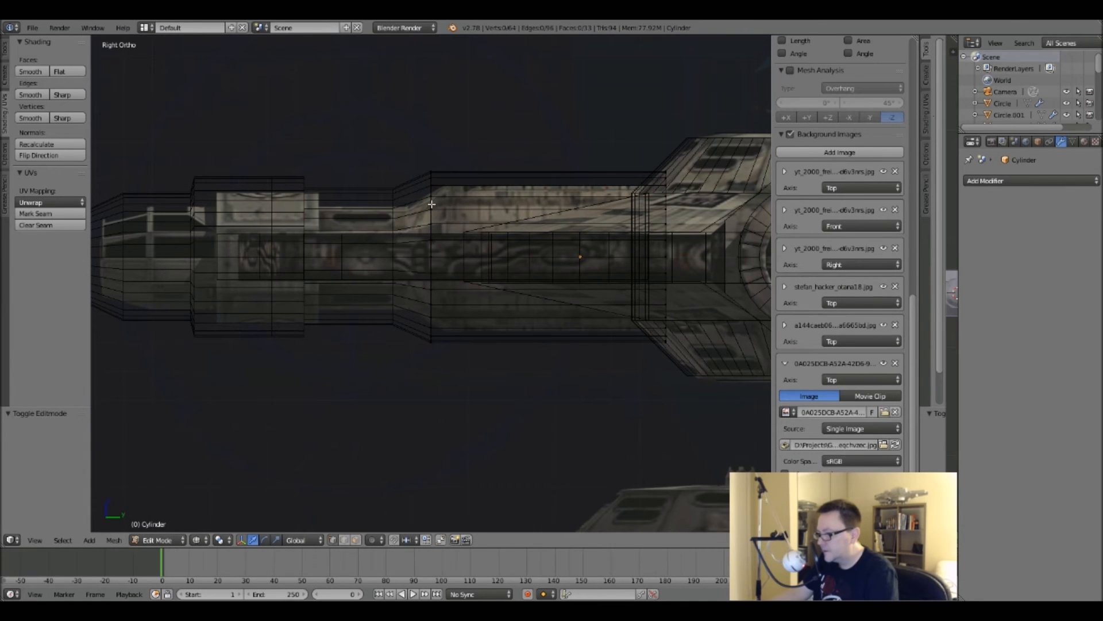
pyautogui.press('Tab')
pyautogui.press('Tab')
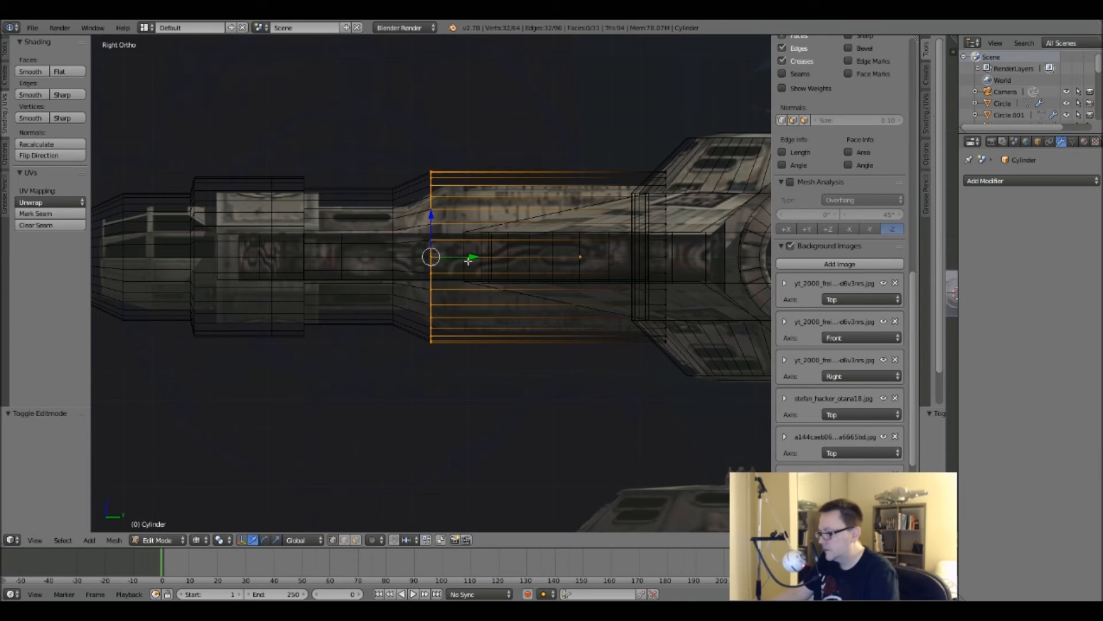
pyautogui.moveTo(474, 258); pyautogui.dragTo(481, 261)
pyautogui.press('Tab')
pyautogui.rightClick(408, 209)
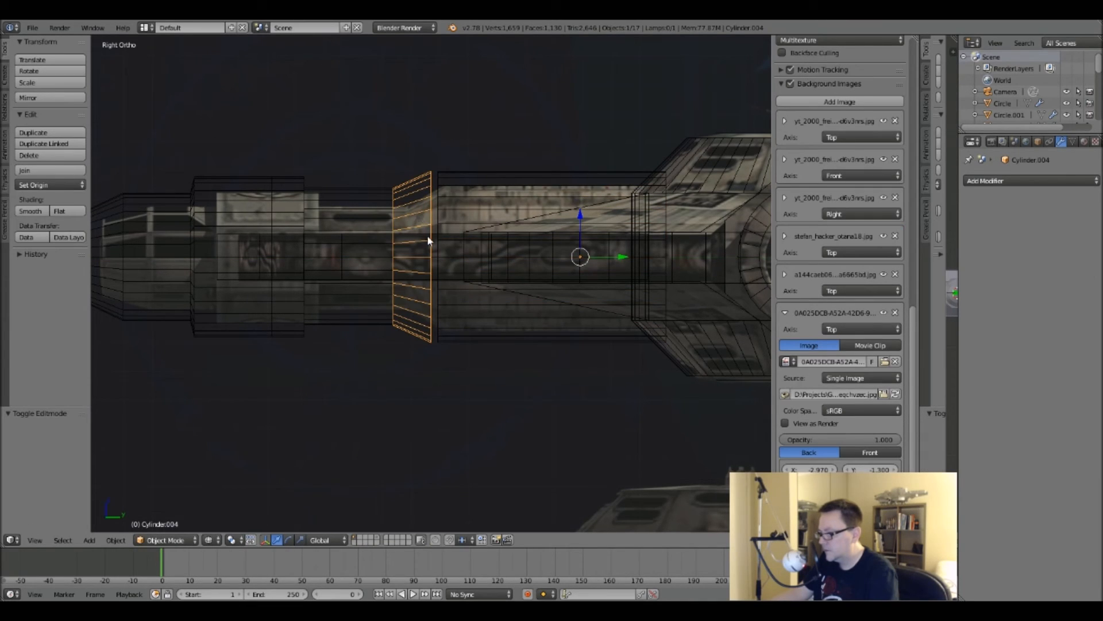
pyautogui.moveTo(625, 257); pyautogui.dragTo(629, 257)
# Extend the narrow tube section's rear edge loop about 0.022 along Y to meet the tapered section.
pyautogui.rightClick(340, 246)
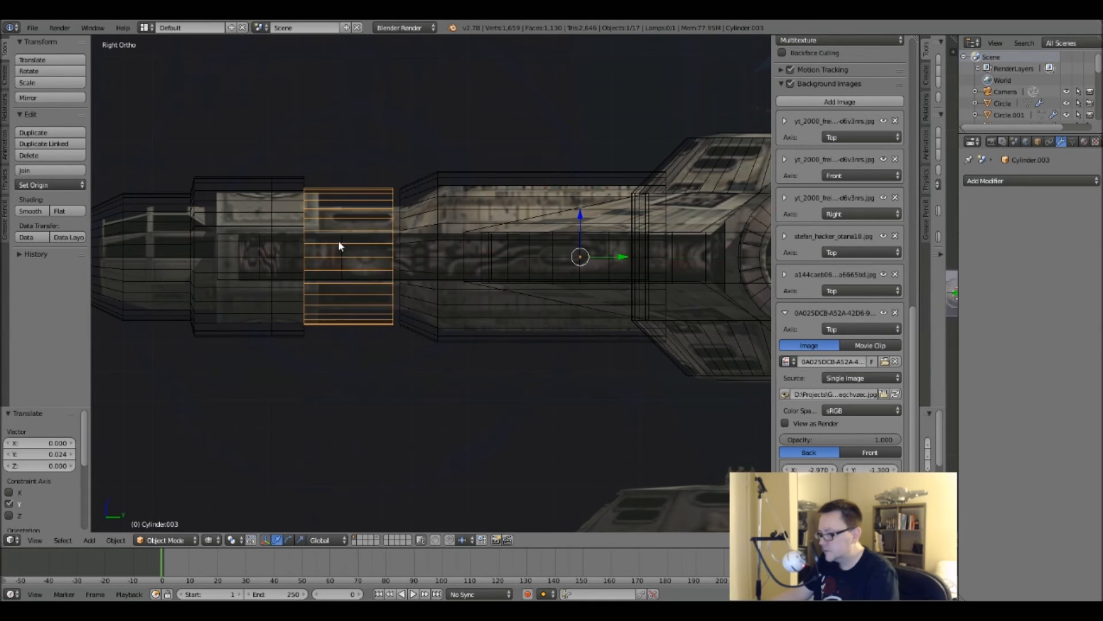
pyautogui.press('Tab')
pyautogui.keyDown('alt'); pyautogui.rightClick(394, 229); pyautogui.keyUp('alt')
pyautogui.keyDown('shift'); pyautogui.moveTo(437, 257); pyautogui.dragTo(495, 262); pyautogui.keyUp('shift')
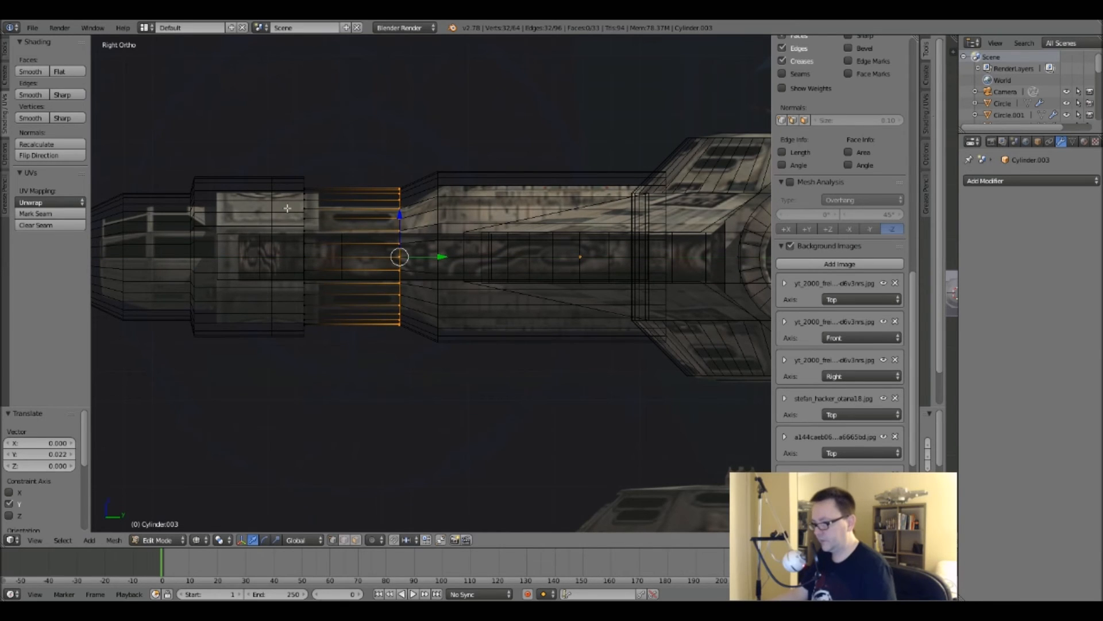
# Move the narrow tube section's front edge loop about 0.034 along Y, leaving a gap behind the wide section's band.
pyautogui.scroll(1, 315, 228)
pyautogui.rightClick(305, 228)
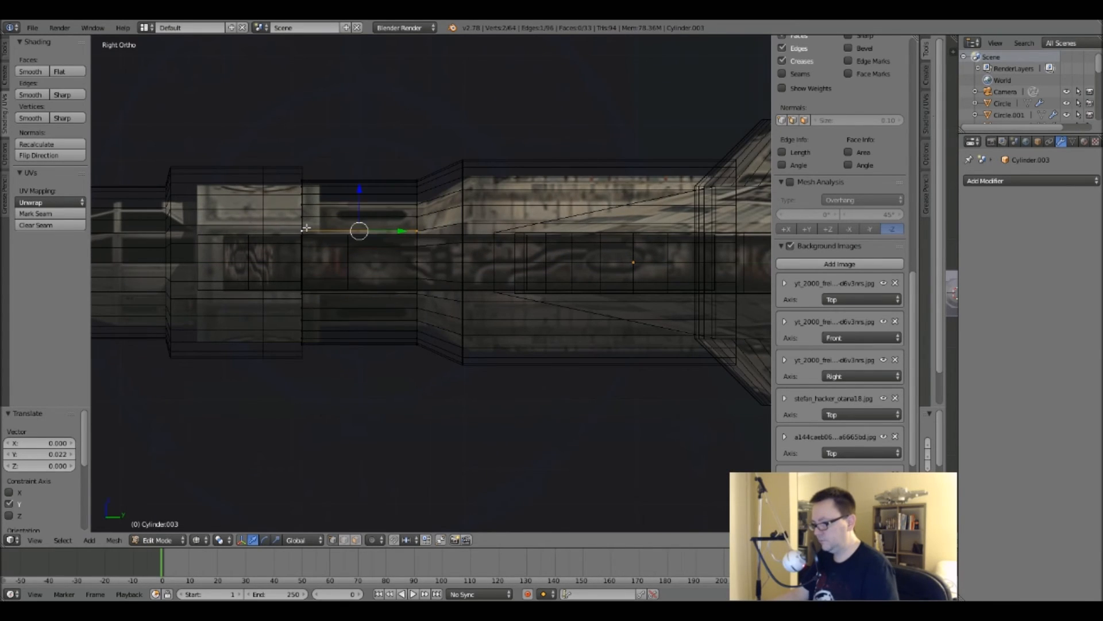
pyautogui.keyDown('alt'); pyautogui.rightClick(299, 237); pyautogui.keyUp('alt')
pyautogui.press('g')
pyautogui.press('y')
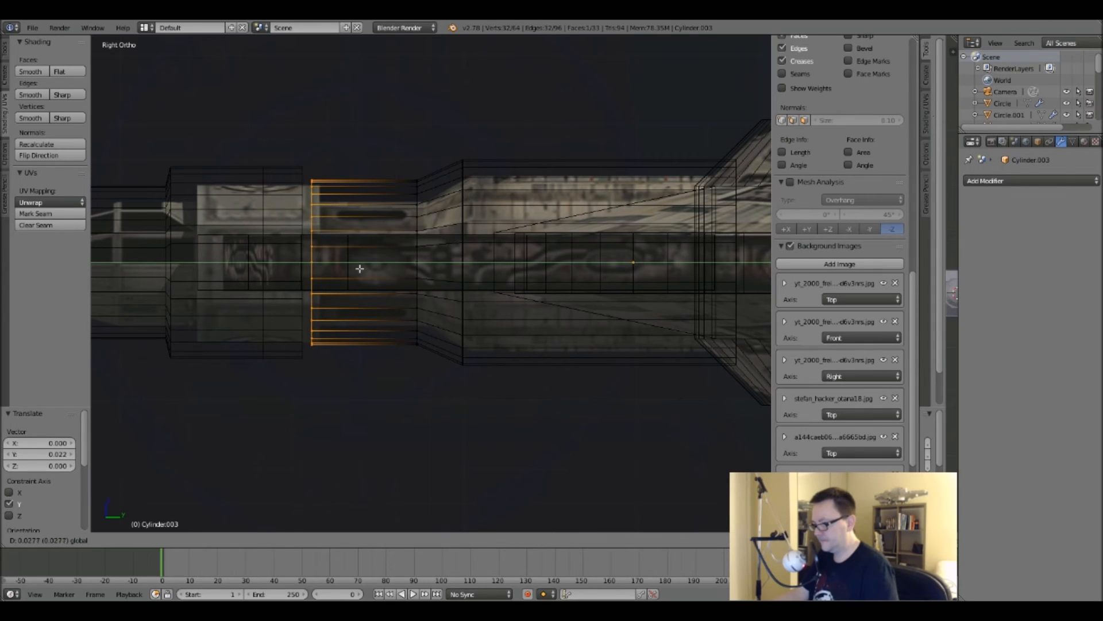
pyautogui.click(379, 269)
# Shift the narrow tube section's rear edge loop a further 0.013 along Y toward the hull.
pyautogui.keyDown('alt'); pyautogui.rightClick(417, 235); pyautogui.keyUp('alt')
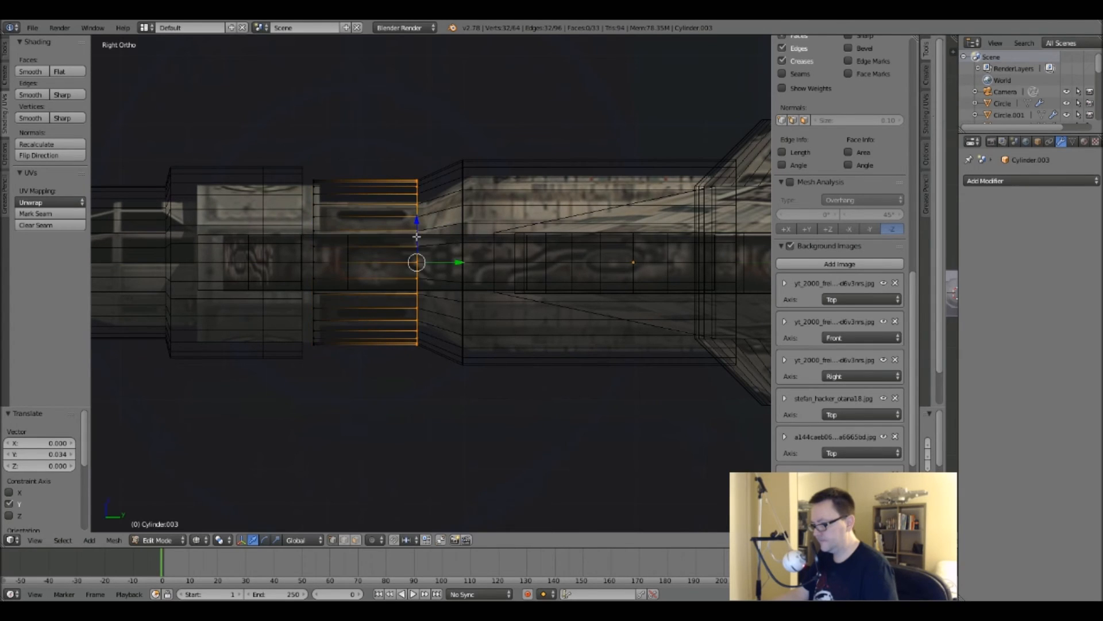
pyautogui.press('g')
pyautogui.press('y')
pyautogui.click(508, 268)
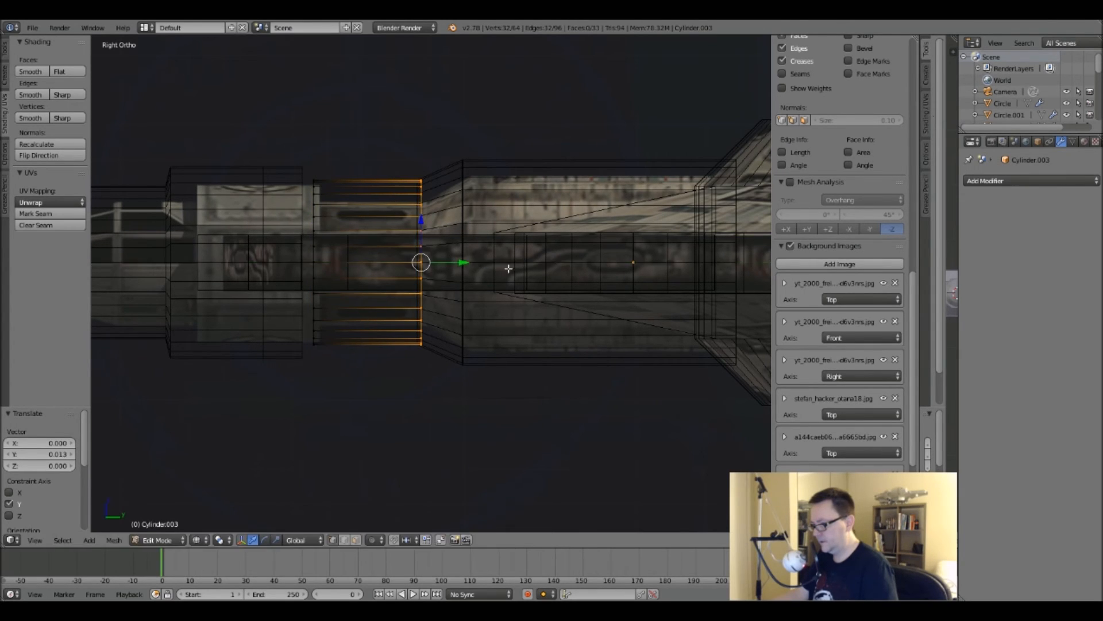
# Move the tapered section's front edge loop along Y toward the hull to match the start of the flare on the side-view blueprint.
pyautogui.rightClick(414, 224)
pyautogui.keyDown('ctrl'); pyautogui.keyDown('alt'); pyautogui.rightClick(418, 224); pyautogui.keyUp('alt'); pyautogui.keyUp('ctrl')
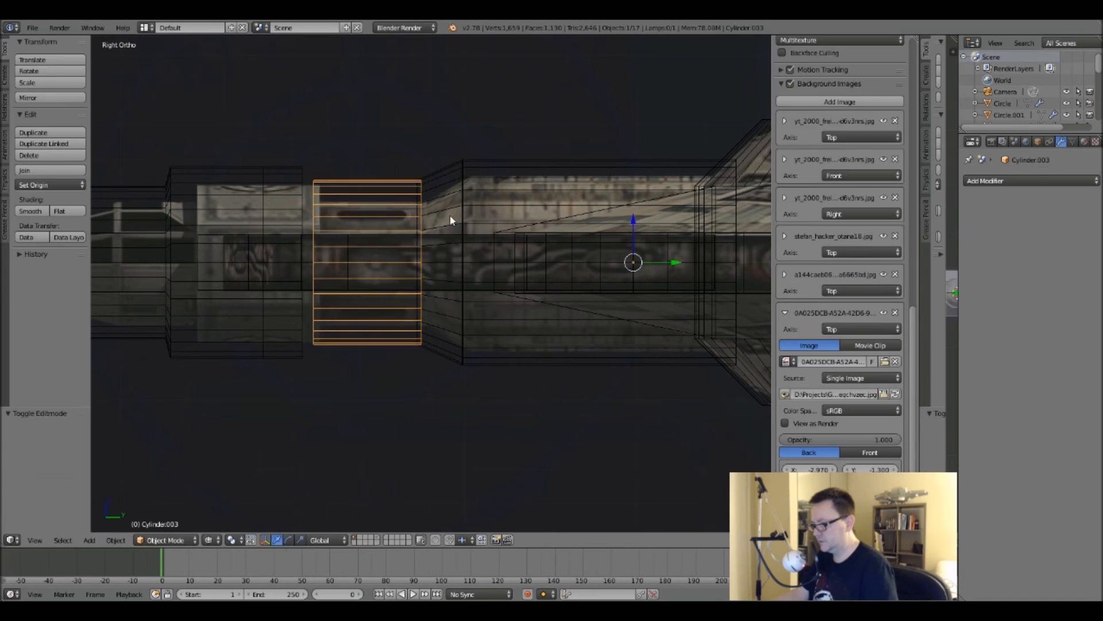
pyautogui.press('Tab')
pyautogui.keyDown('alt'); pyautogui.rightClick(421, 226); pyautogui.keyUp('alt')
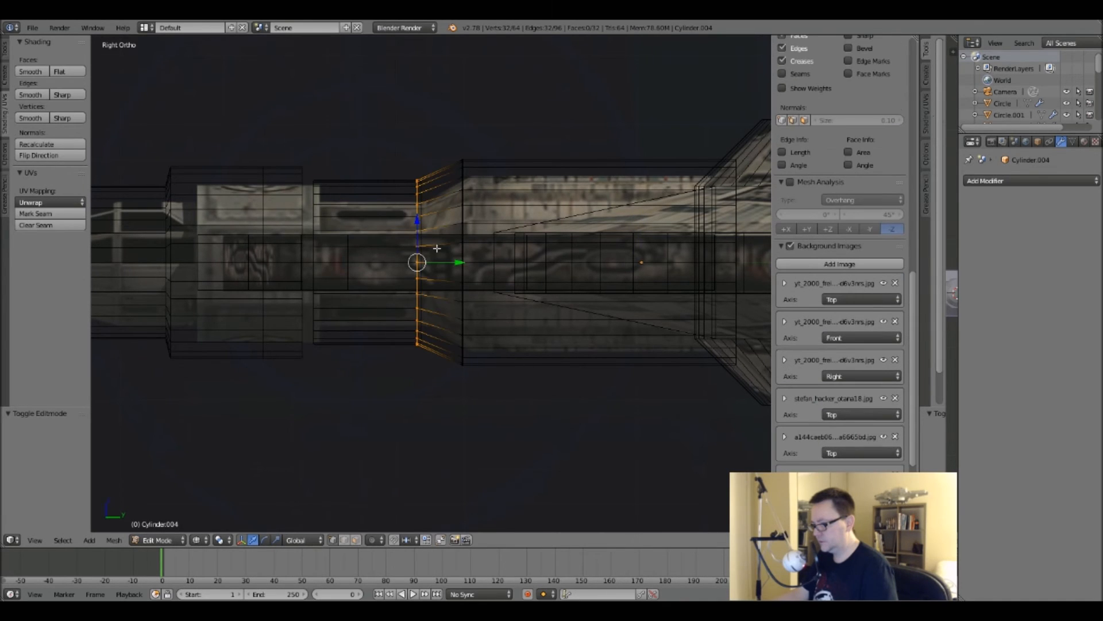
pyautogui.moveTo(463, 267); pyautogui.dragTo(586, 273)
pyautogui.press('Tab')
# Extend the narrow section's rear edge loop about 0.025 along Y to the tapered section's new front edge.
pyautogui.rightClick(389, 223)
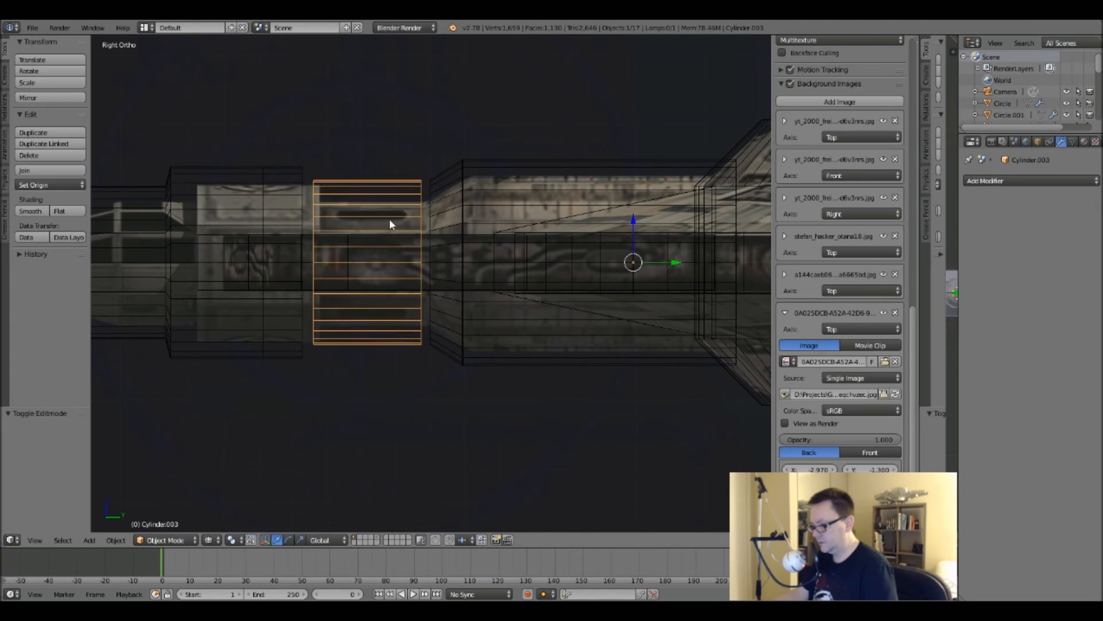
pyautogui.press('Tab')
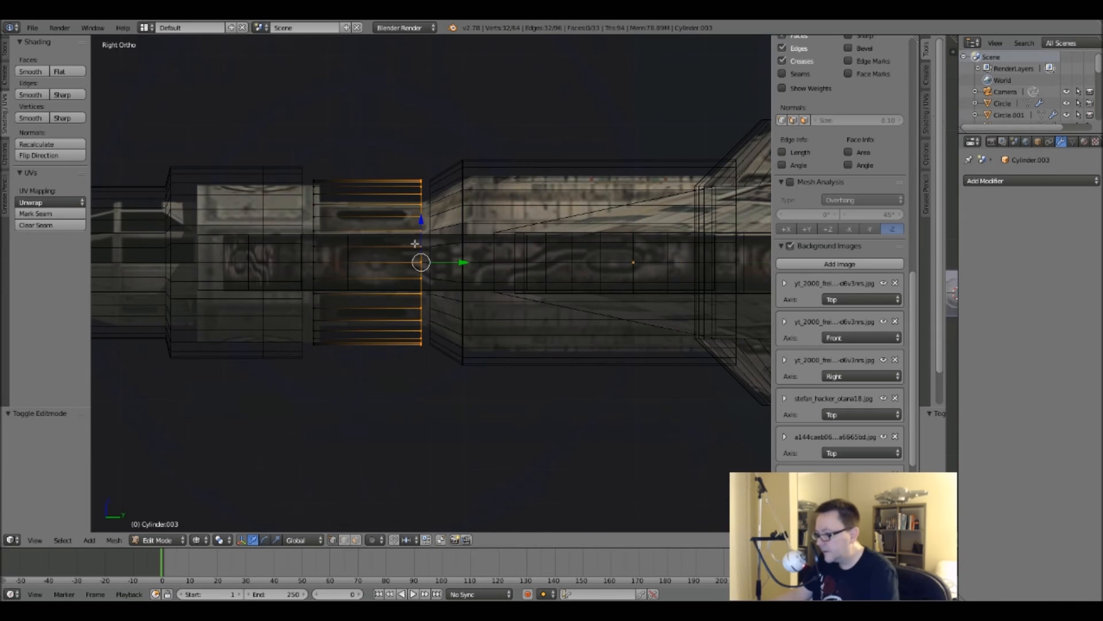
pyautogui.moveTo(469, 263)
pyautogui.mouseDown()
pyautogui.moveTo(485, 266)
pyautogui.moveTo(460, 269)
pyautogui.mouseUp()
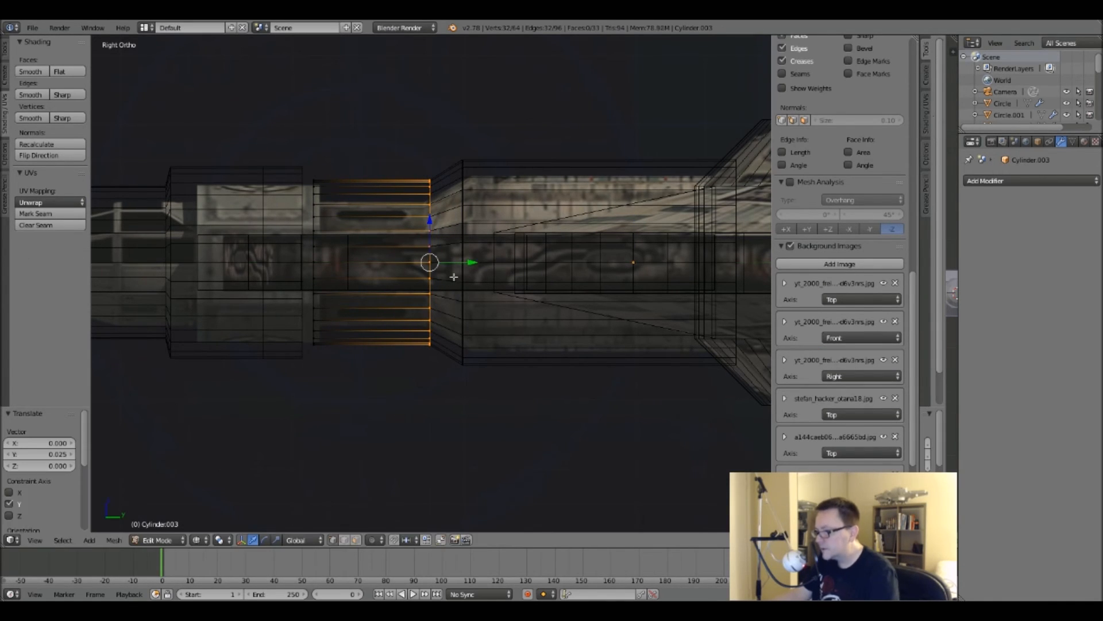
# Compare the adjusted tube sections with the side-view blueprint, the top-view blueprint and the model photo.
pyautogui.scroll(3, 371, 245)
pyautogui.scroll(-2, 374, 213)
pyautogui.scroll(-4, 519, 265)
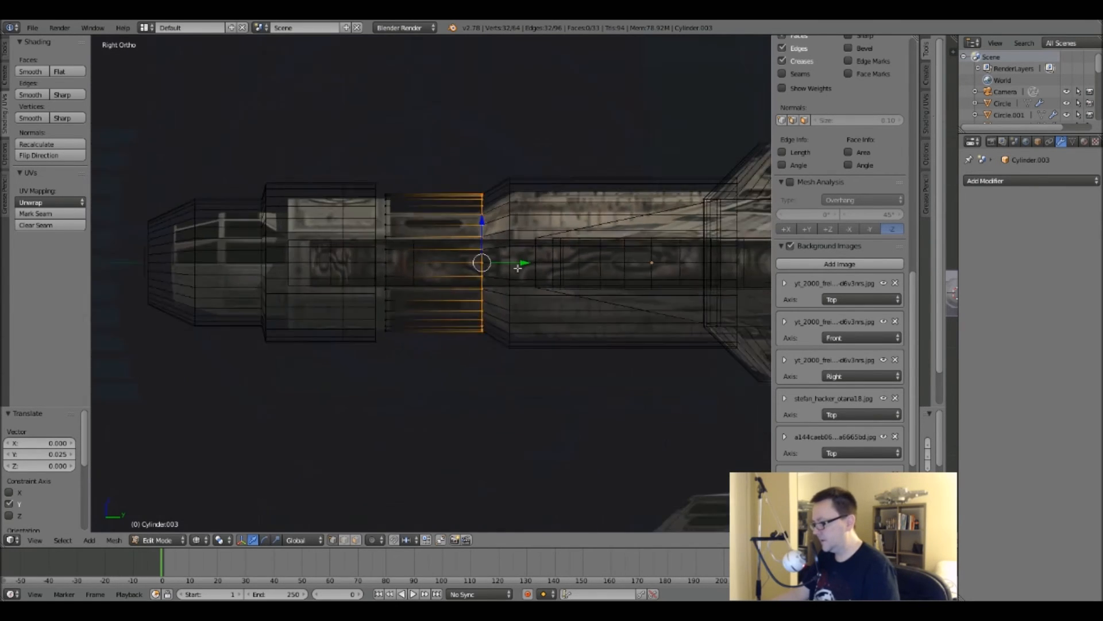
pyautogui.keyDown('shift'); pyautogui.moveTo(655, 305); pyautogui.dragTo(604, 301, button='middle'); pyautogui.keyUp('shift')
pyautogui.press('KP_7')
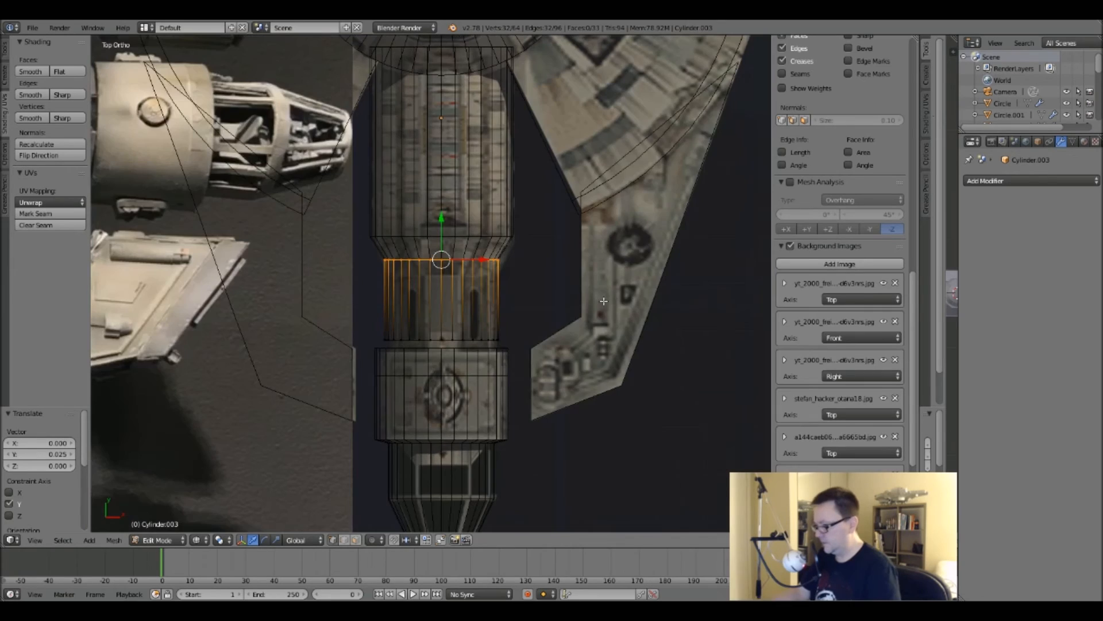
pyautogui.scroll(-5, 599, 302)
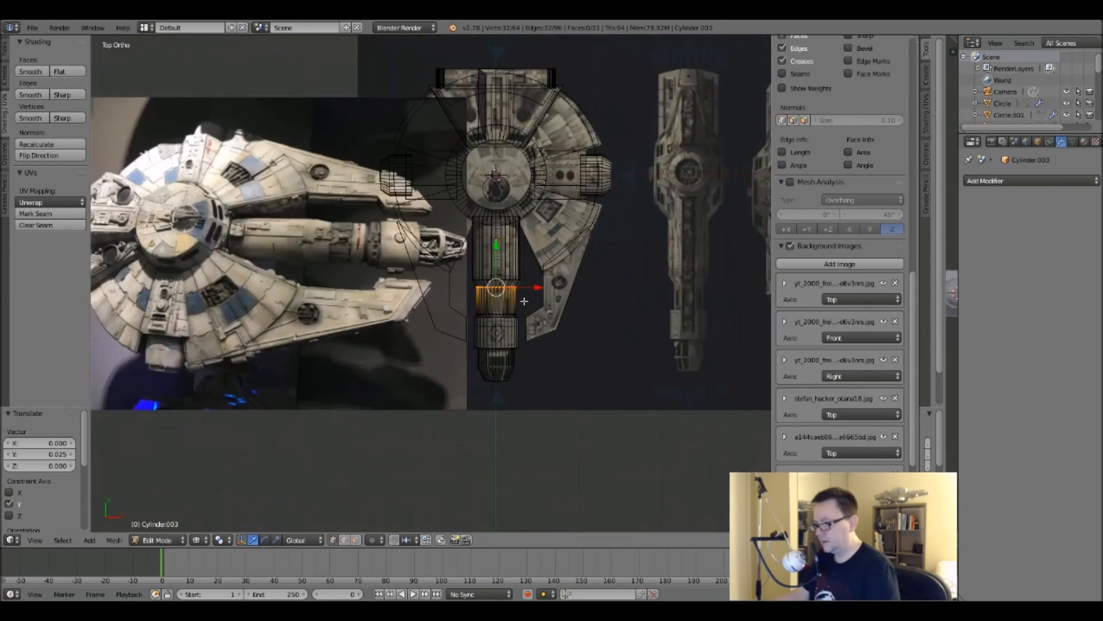
pyautogui.scroll(6, 452, 253)
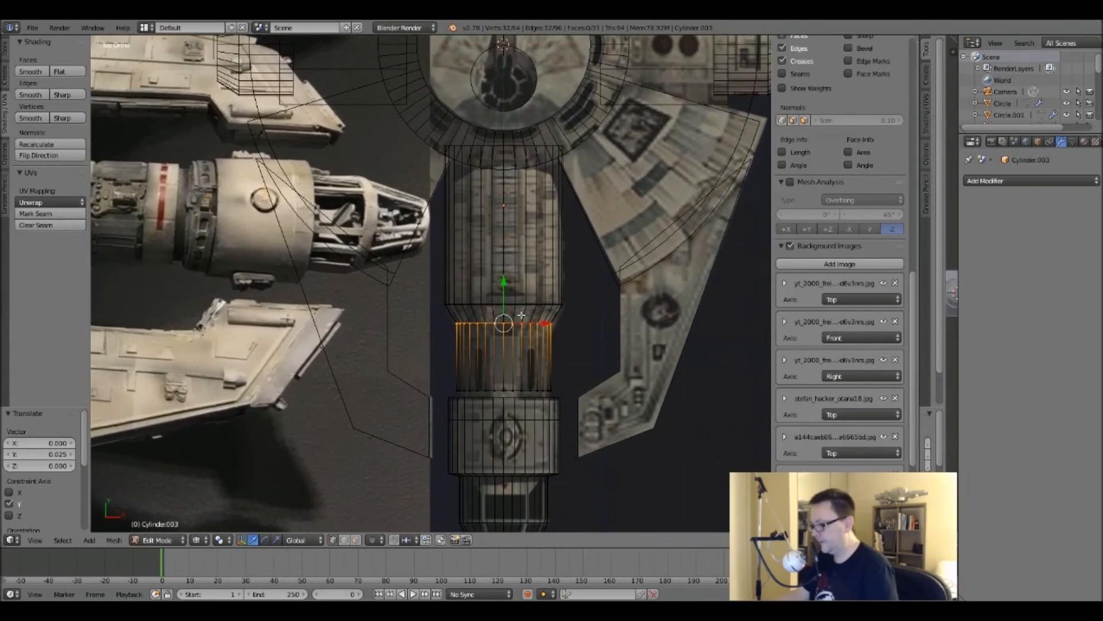
# Select all five cockpit tube sections and scale them together to 0.976 to fit the top-view blueprint.
pyautogui.press('Tab')
pyautogui.keyDown('shift'); pyautogui.rightClick(521, 251); pyautogui.keyUp('shift')
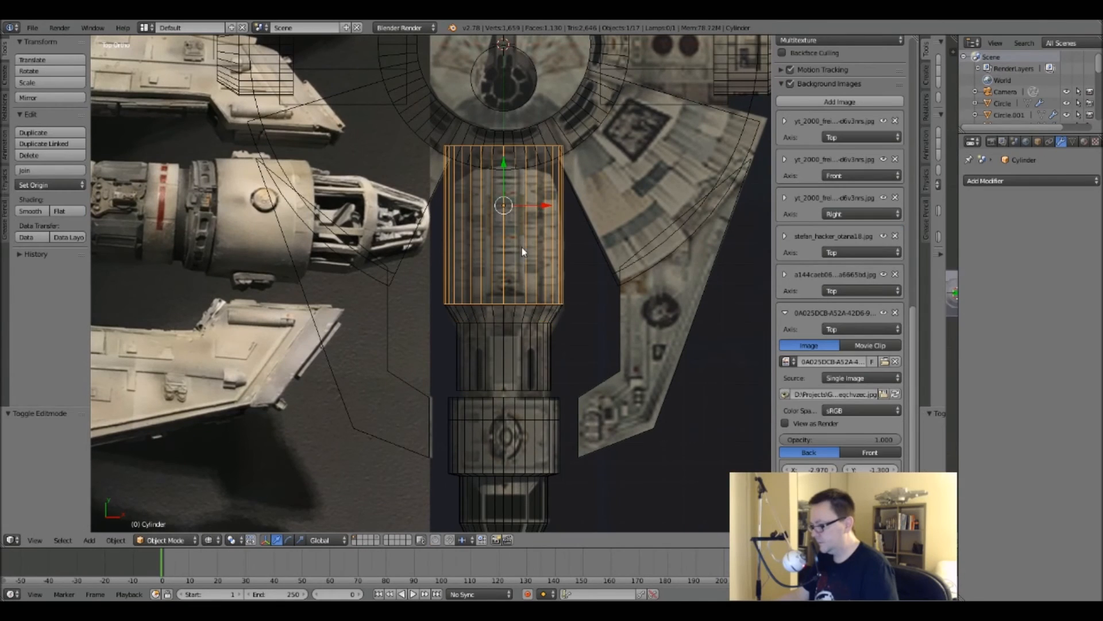
pyautogui.keyDown('shift'); pyautogui.rightClick(526, 302); pyautogui.keyUp('shift')
pyautogui.keyDown('shift'); pyautogui.rightClick(536, 346); pyautogui.keyUp('shift')
pyautogui.keyDown('shift'); pyautogui.rightClick(535, 425); pyautogui.keyUp('shift')
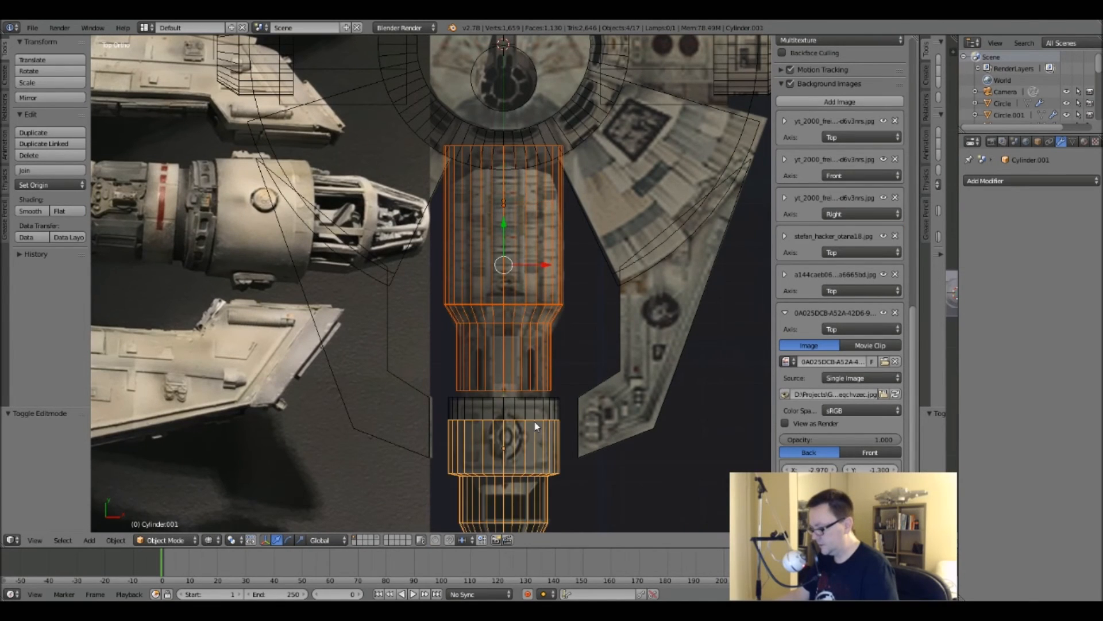
pyautogui.keyDown('shift'); pyautogui.rightClick(537, 404); pyautogui.keyUp('shift')
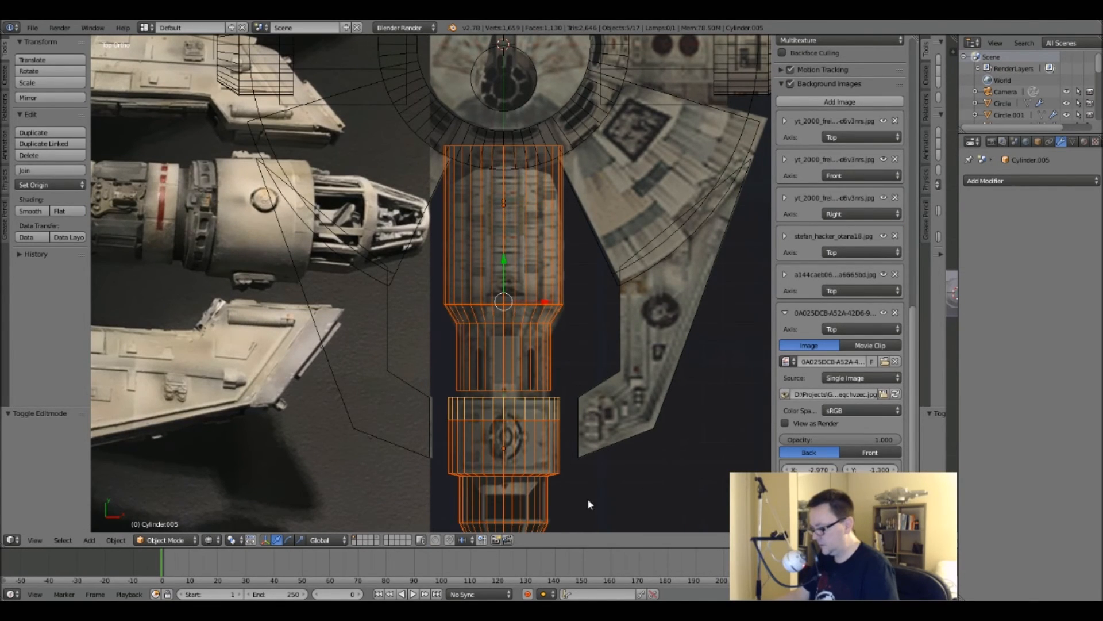
pyautogui.keyDown('shift'); pyautogui.moveTo(589, 434); pyautogui.dragTo(609, 388, button='middle'); pyautogui.keyUp('shift')
pyautogui.press('s')
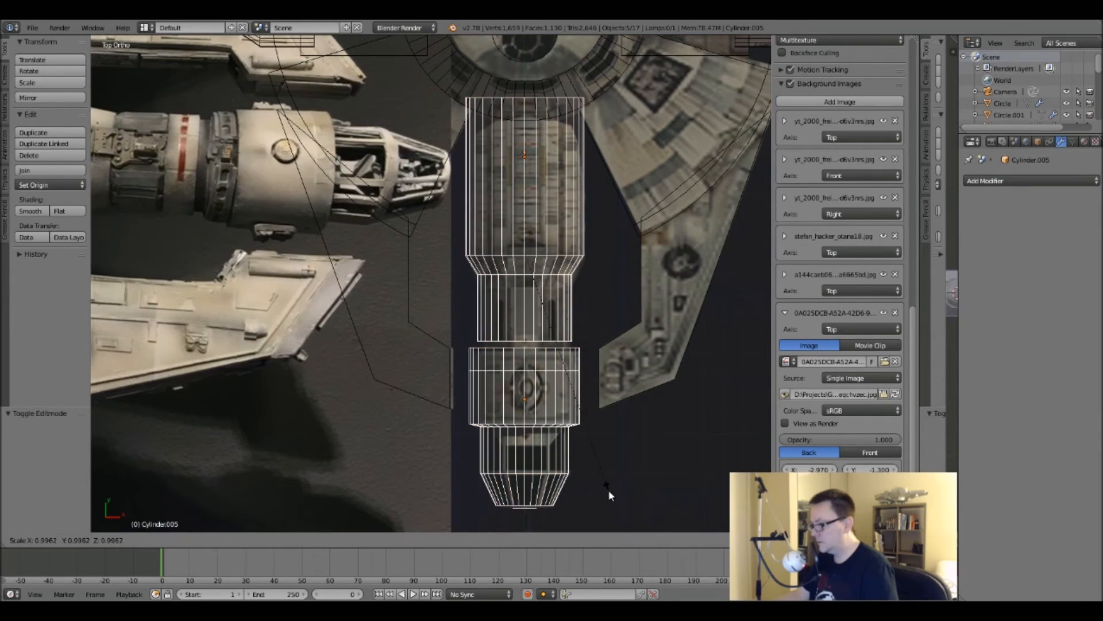
pyautogui.click(593, 442)
# Check the scaled cockpit tube from the side in solid shading and in wireframe against the side-view blueprint.
pyautogui.press('KP_3')
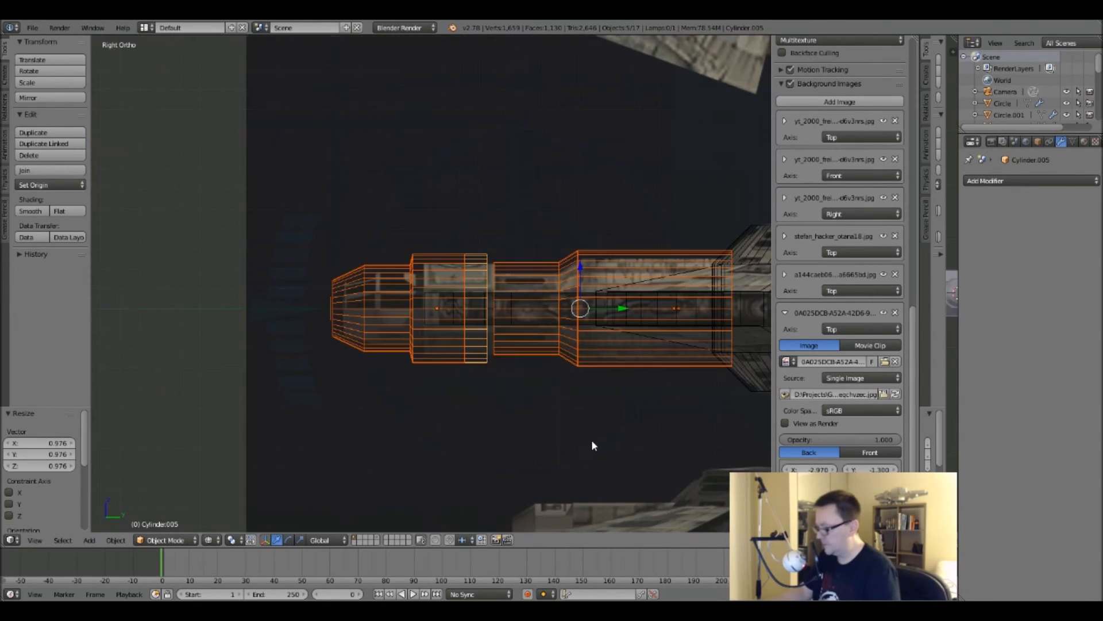
pyautogui.press('z')
pyautogui.scroll(-5, 627, 322)
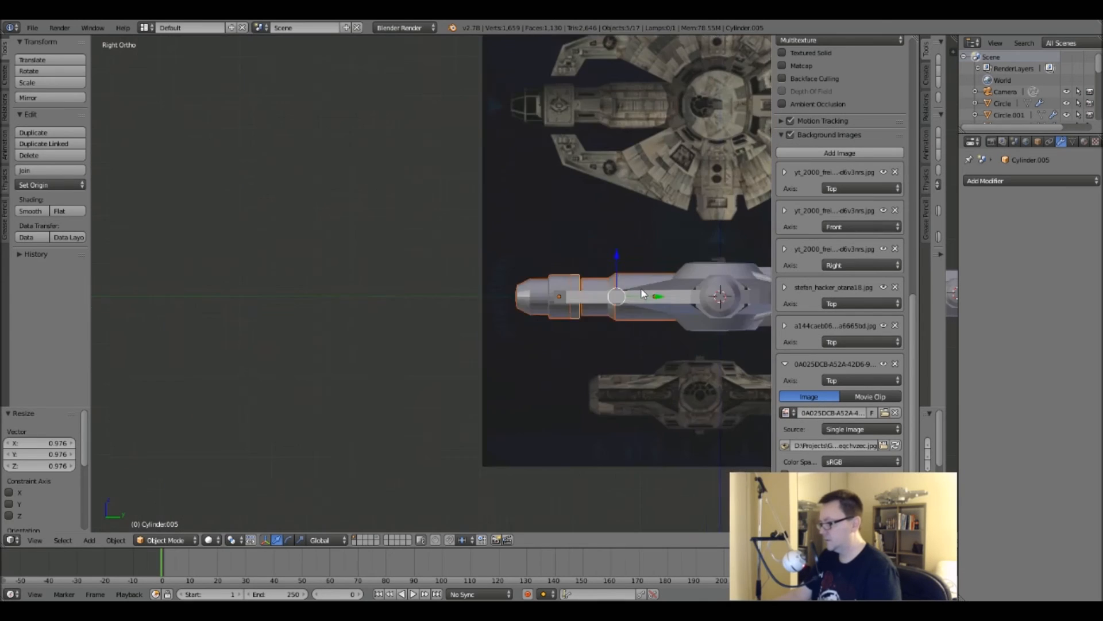
pyautogui.moveTo(693, 287); pyautogui.dragTo(571, 270, button='middle')
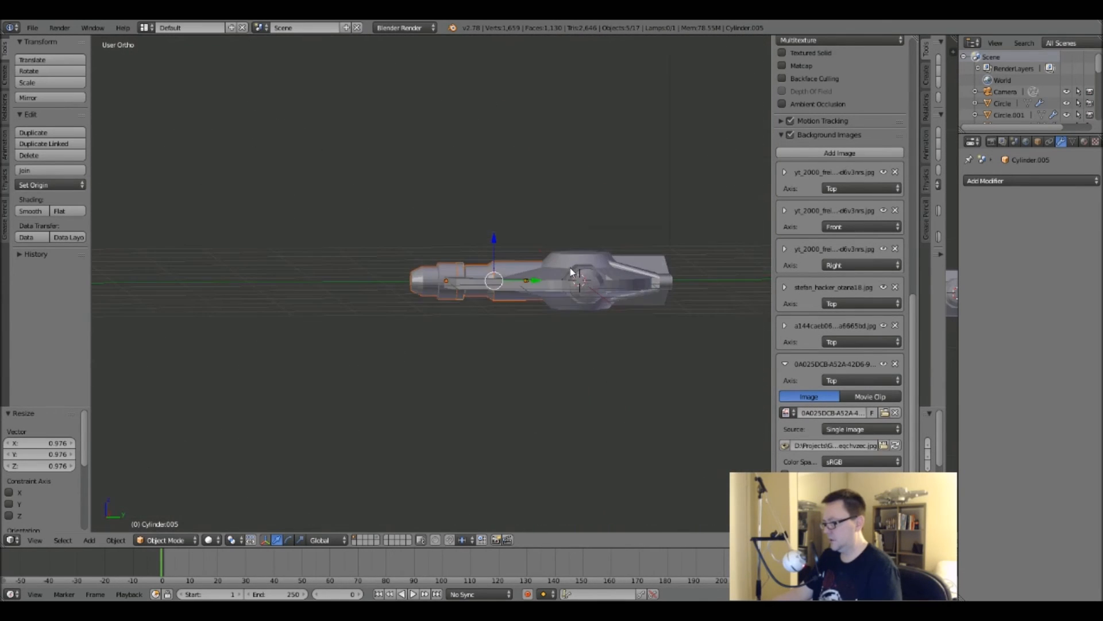
pyautogui.press('KP_3')
pyautogui.press('z')
pyautogui.scroll(8, 486, 260)
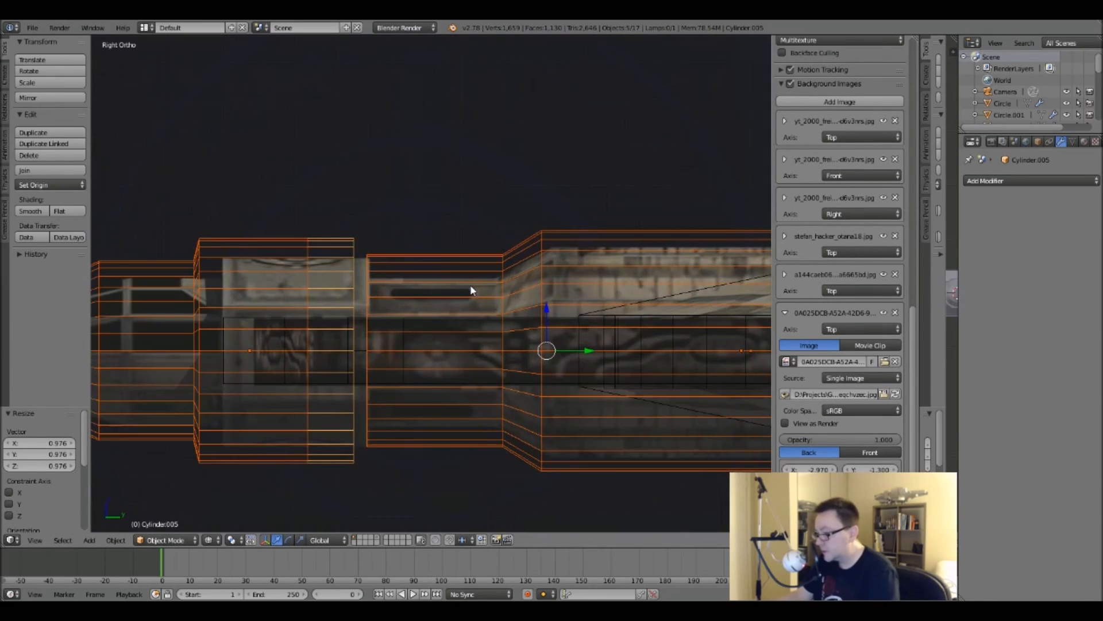
pyautogui.keyDown('shift'); pyautogui.moveTo(525, 305); pyautogui.dragTo(491, 250, button='middle'); pyautogui.keyUp('shift')
# Shift the front cockpit section and its rear band together about 0.033 along Y toward the narrow section, and open the cockpit's mesh for editing.
pyautogui.rightClick(416, 235)
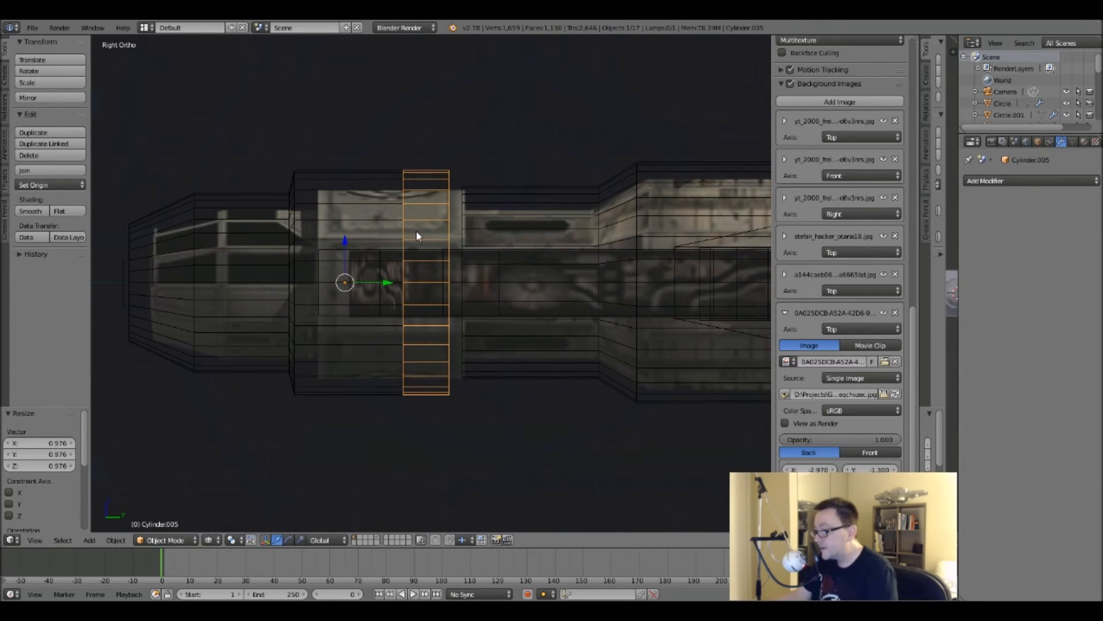
pyautogui.keyDown('shift'); pyautogui.rightClick(370, 232); pyautogui.keyUp('shift')
pyautogui.press('g')
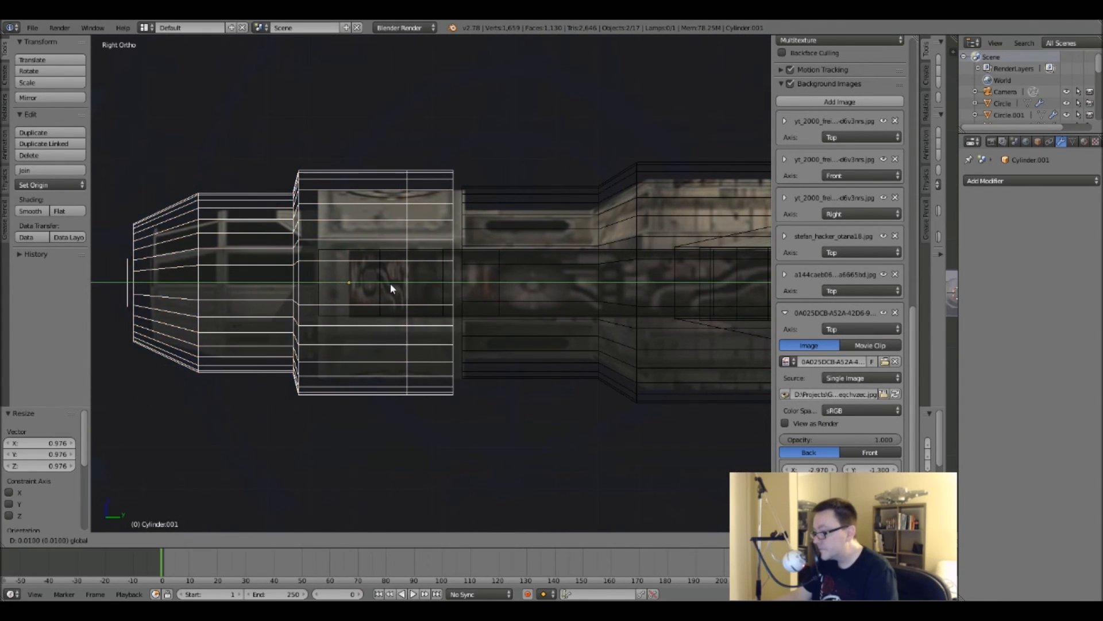
pyautogui.click(483, 292)
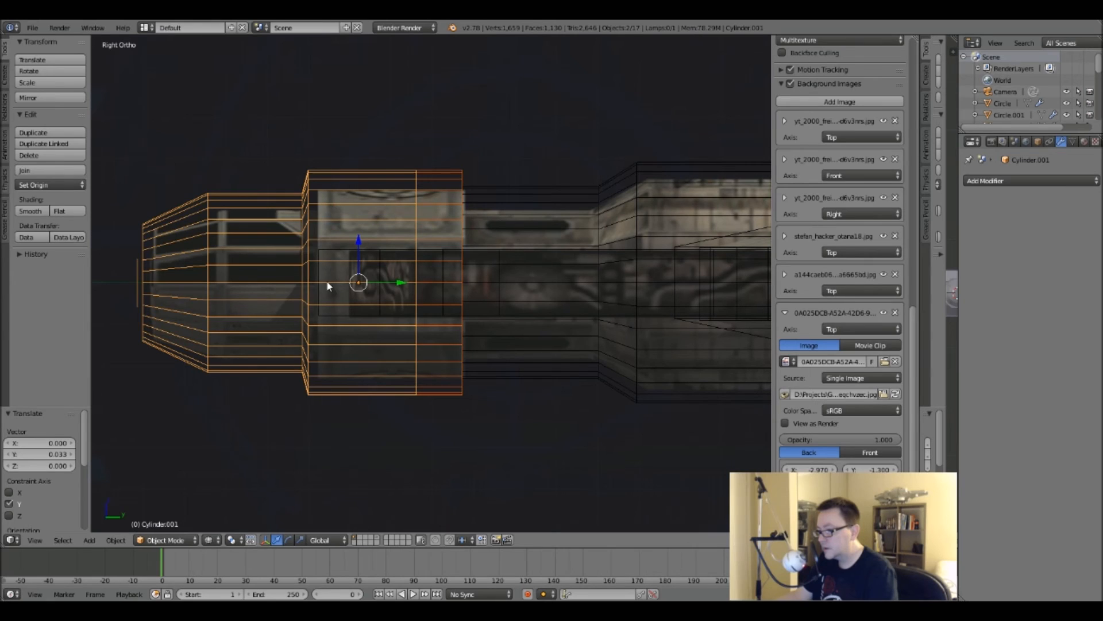
pyautogui.press('Tab')
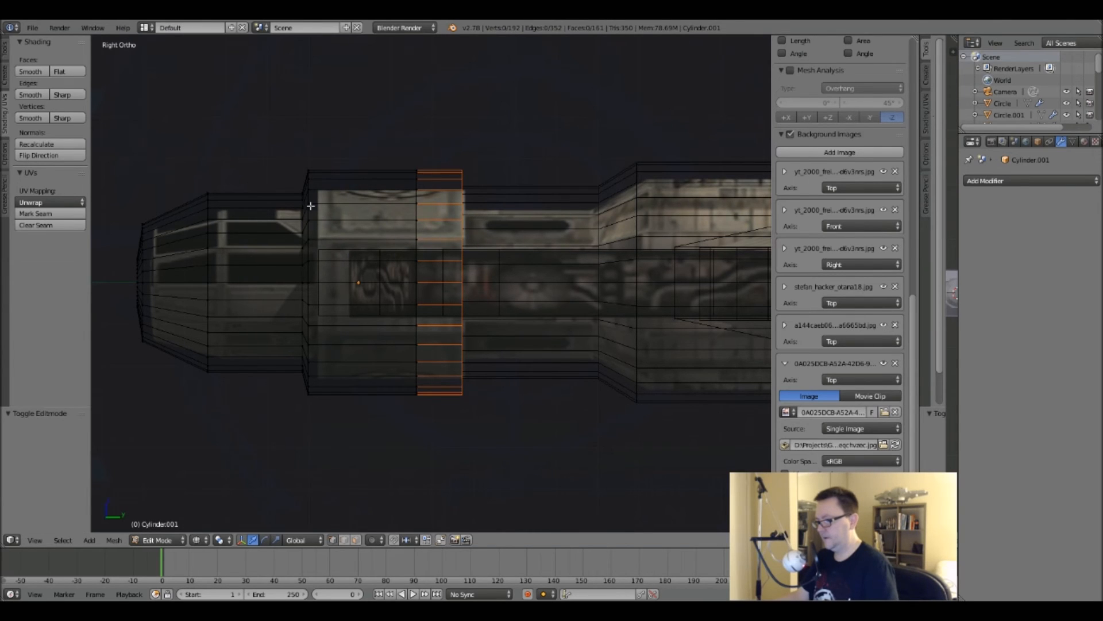
# View the cockpit nose at an angle in solid shading and reopen the front cockpit section's mesh for editing.
pyautogui.scroll(-3, 288, 233)
pyautogui.press('z')
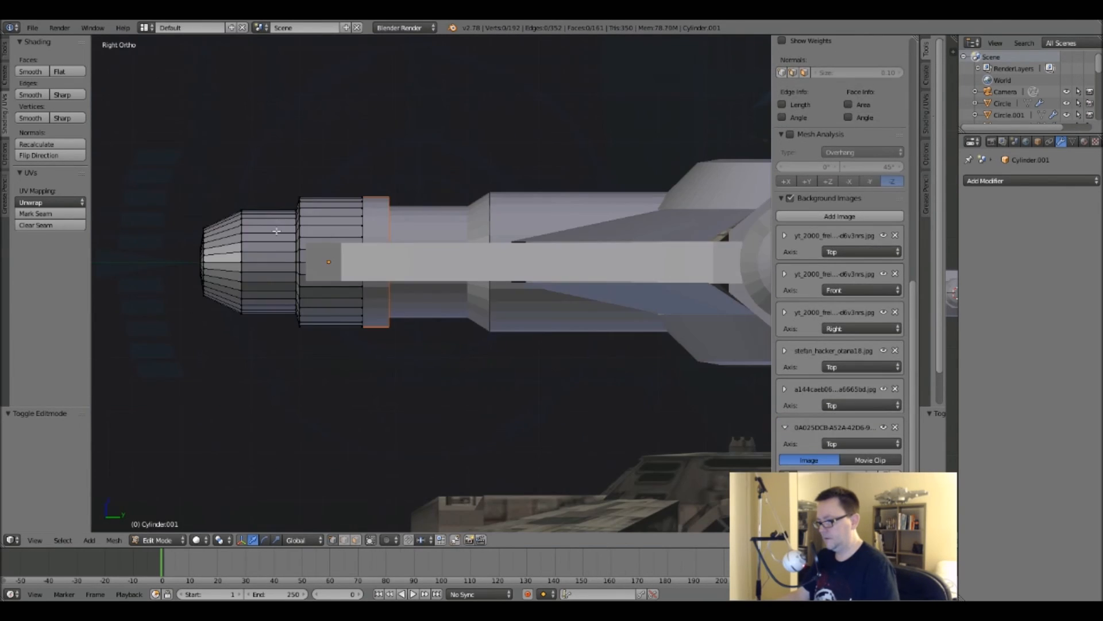
pyautogui.press('Tab')
pyautogui.scroll(-4, 263, 224)
pyautogui.moveTo(262, 222); pyautogui.dragTo(278, 255, button='middle')
pyautogui.scroll(5, 256, 237)
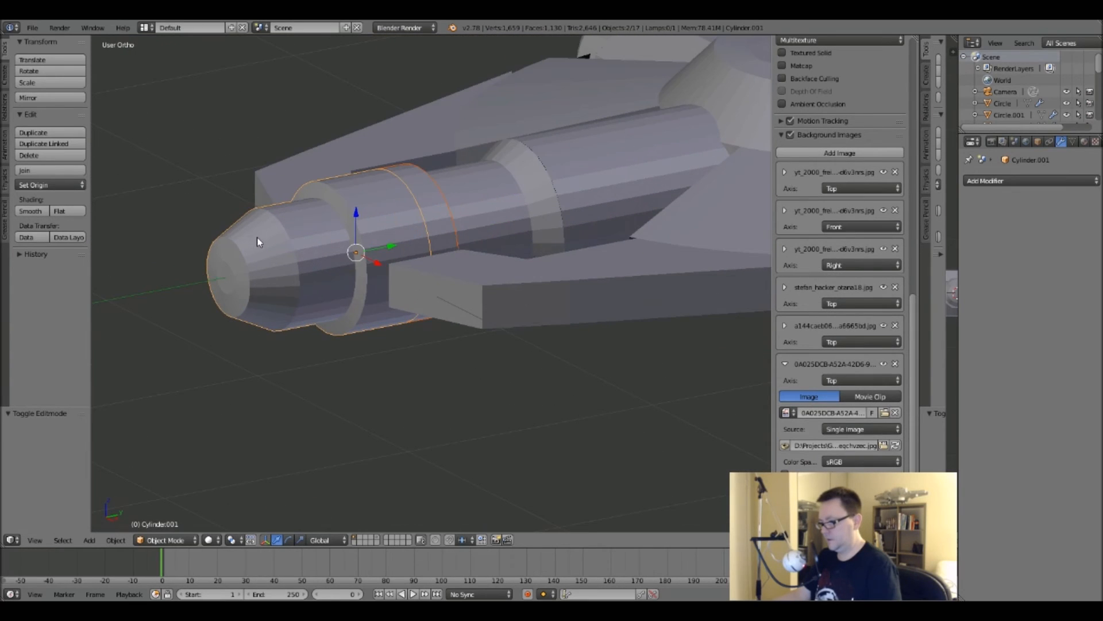
pyautogui.rightClick(281, 243)
pyautogui.press('Tab')
pyautogui.press('Tab')
pyautogui.press('Tab')
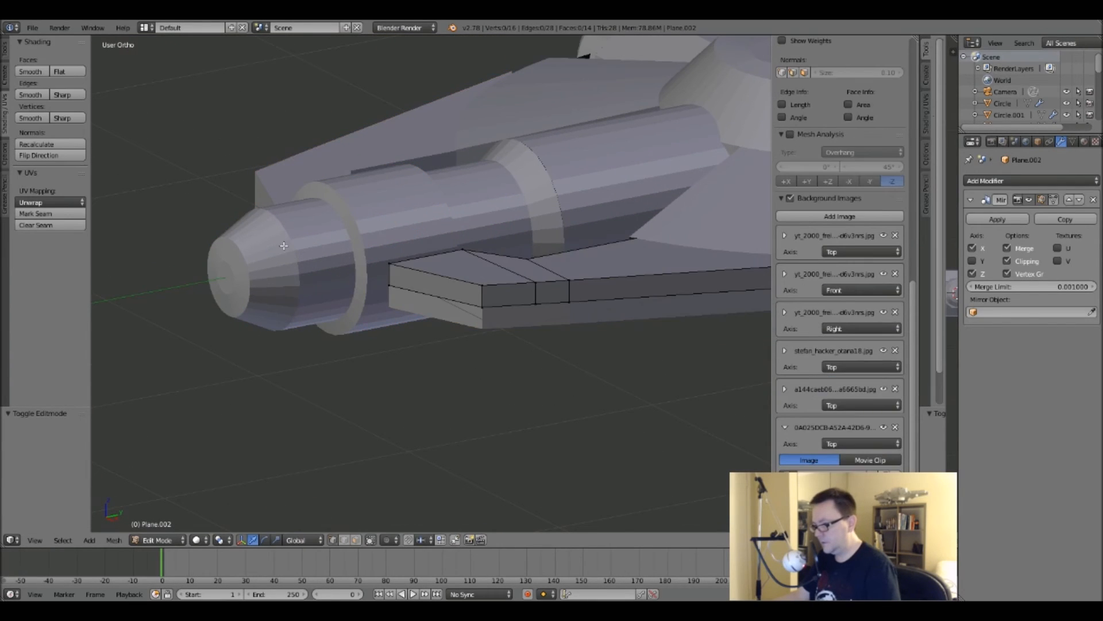
pyautogui.press('Tab')
pyautogui.rightClick(284, 246)
pyautogui.press('Tab')
pyautogui.scroll(2, 284, 246)
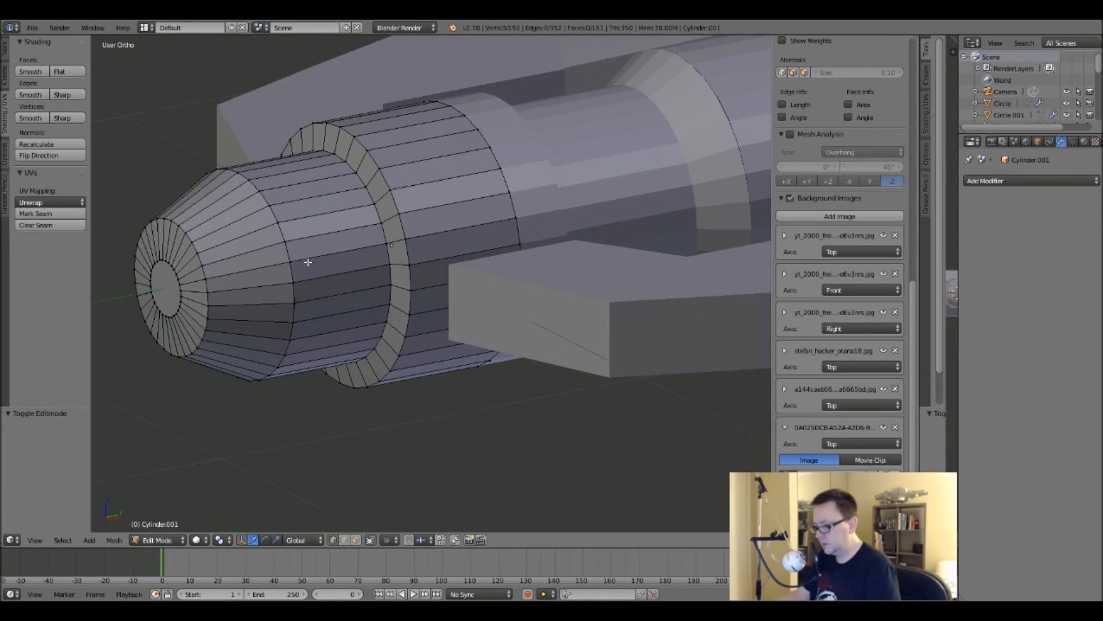
# Select the cockpit nose's rings from the tip back to the stepped collar, shown in wireframe against the front-view blueprint.
pyautogui.keyDown('alt'); pyautogui.rightClick(175, 272); pyautogui.keyUp('alt')
pyautogui.keyDown('alt'); pyautogui.keyDown('shift'); pyautogui.rightClick(207, 271); pyautogui.keyUp('shift'); pyautogui.keyUp('alt')
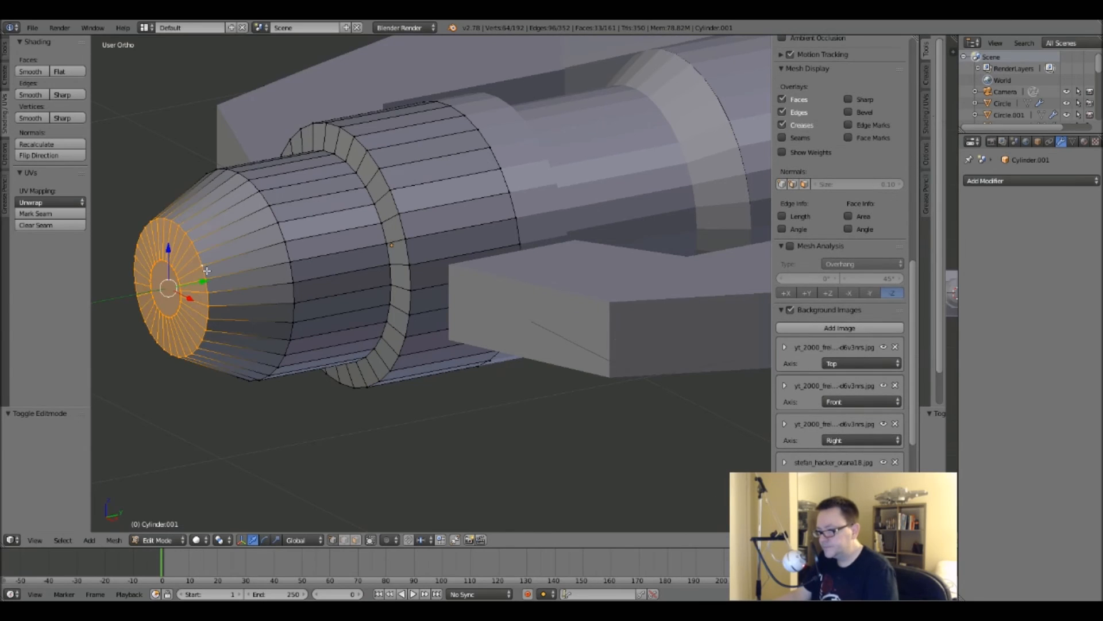
pyautogui.keyDown('alt'); pyautogui.keyDown('shift'); pyautogui.rightClick(291, 251); pyautogui.keyUp('shift'); pyautogui.keyUp('alt')
pyautogui.keyDown('alt'); pyautogui.keyDown('shift'); pyautogui.rightClick(382, 229); pyautogui.keyUp('shift'); pyautogui.keyUp('alt')
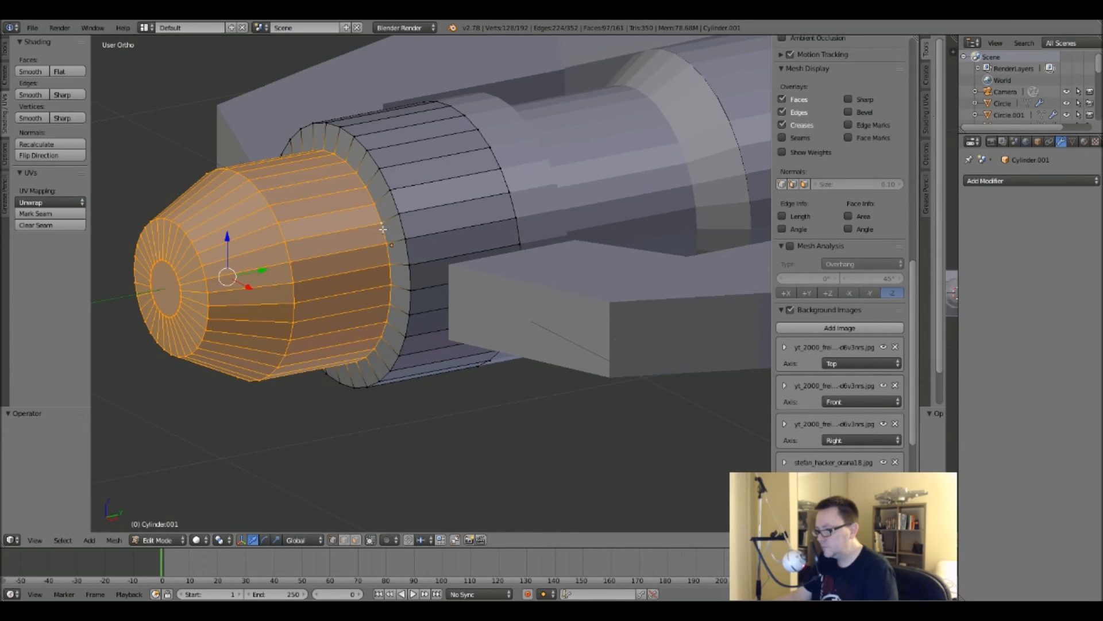
pyautogui.press('KP_1')
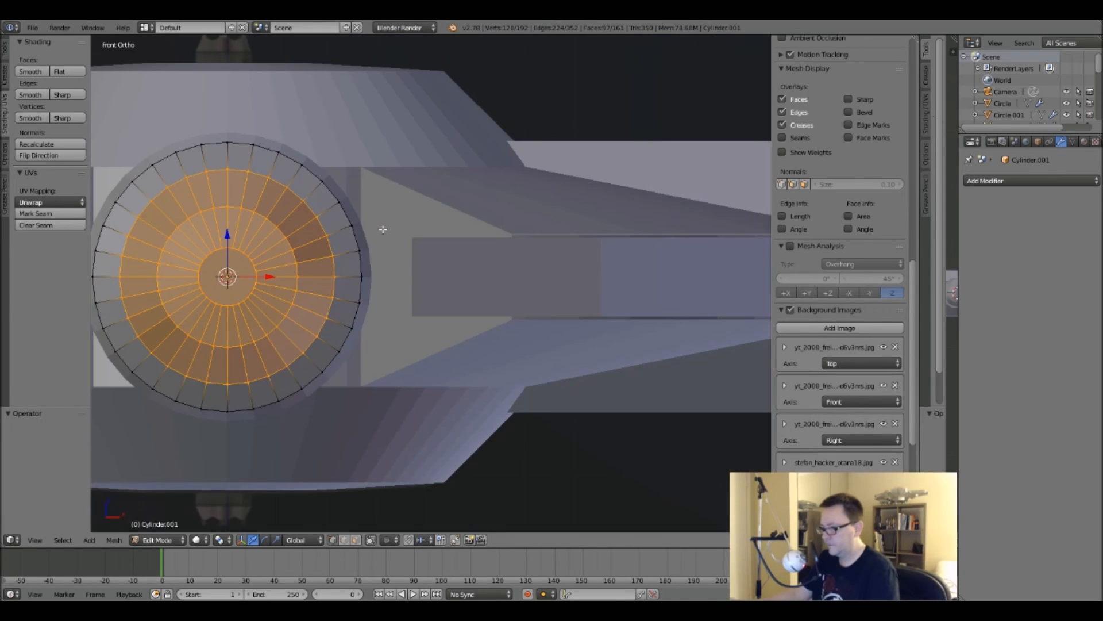
pyautogui.keyDown('shift'); pyautogui.moveTo(306, 258); pyautogui.dragTo(371, 259, button='middle'); pyautogui.keyUp('shift')
pyautogui.press('z')
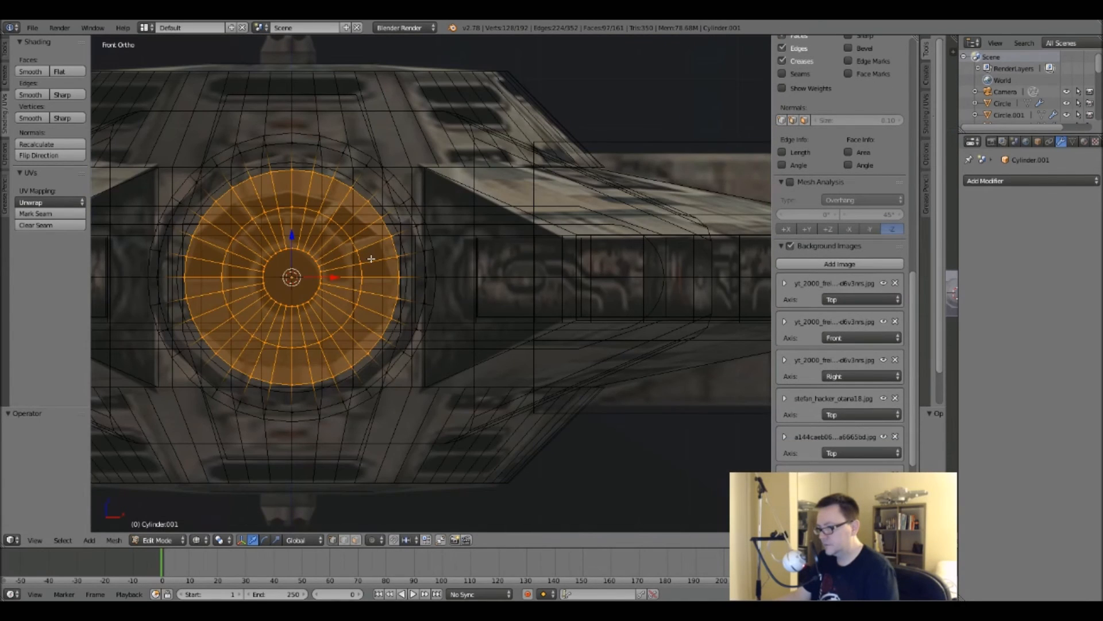
pyautogui.press('s')
pyautogui.press('x')
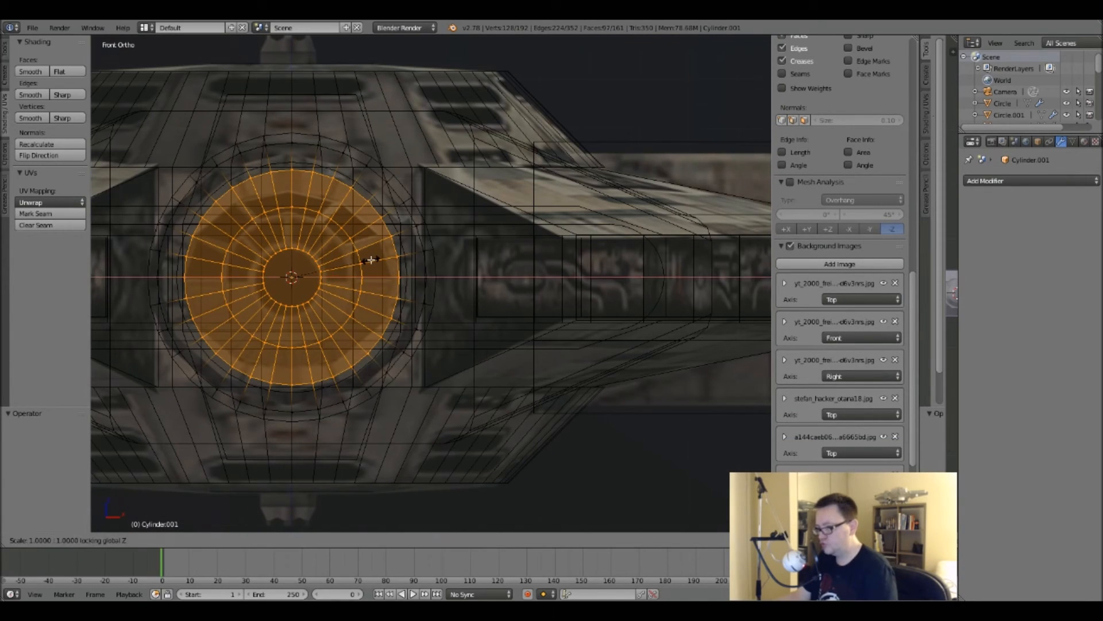
pyautogui.rightClick(401, 259)
# Scale the selected cockpit nose down slightly on all axes except Y, and clear the selection.
pyautogui.press('s')
pyautogui.press('x')
pyautogui.hotkey('shift', 'y')
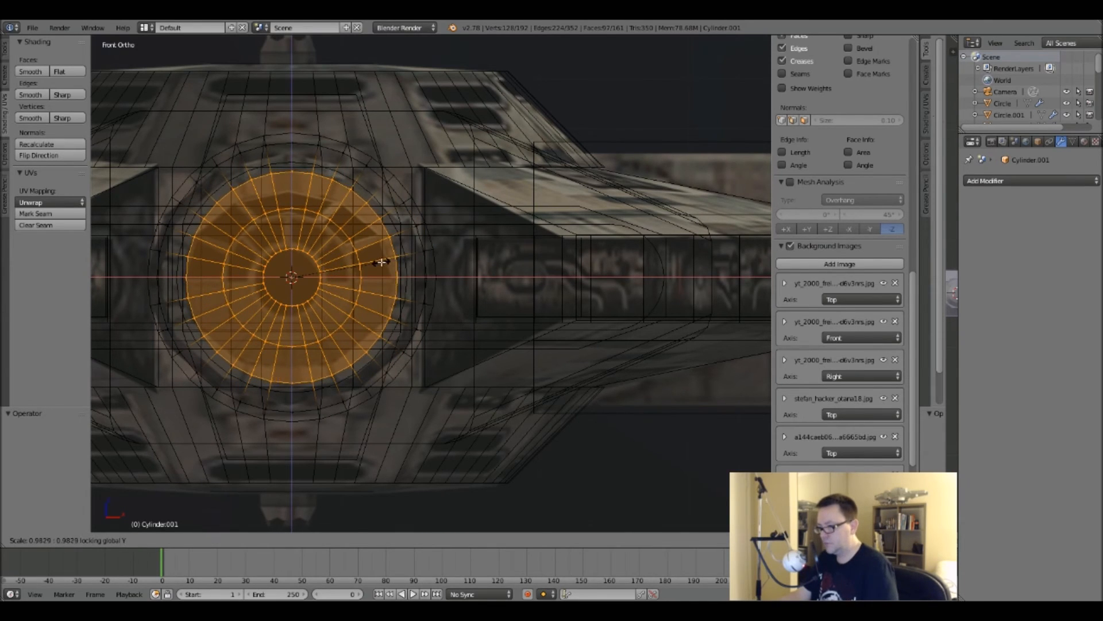
pyautogui.press('z')
pyautogui.scroll(-2, 397, 251)
pyautogui.moveTo(397, 251); pyautogui.dragTo(298, 274, button='middle')
pyautogui.press('a')
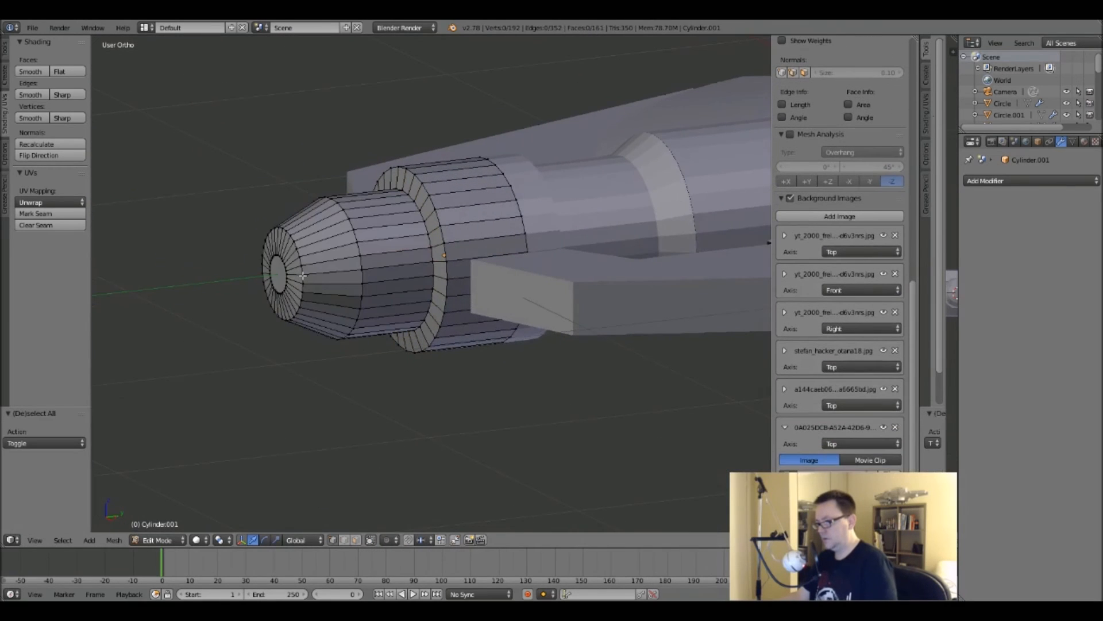
# Select both edge loops of the front section's wide collar and scale them down slightly, leaving out the Y axis.
pyautogui.keyDown('alt'); pyautogui.rightClick(420, 178); pyautogui.keyUp('alt')
pyautogui.keyDown('shift'); pyautogui.moveTo(468, 188); pyautogui.dragTo(368, 193, button='middle'); pyautogui.keyUp('shift')
pyautogui.moveTo(402, 193); pyautogui.dragTo(382, 197, button='middle')
pyautogui.press('KP_3')
pyautogui.scroll(5, 391, 172)
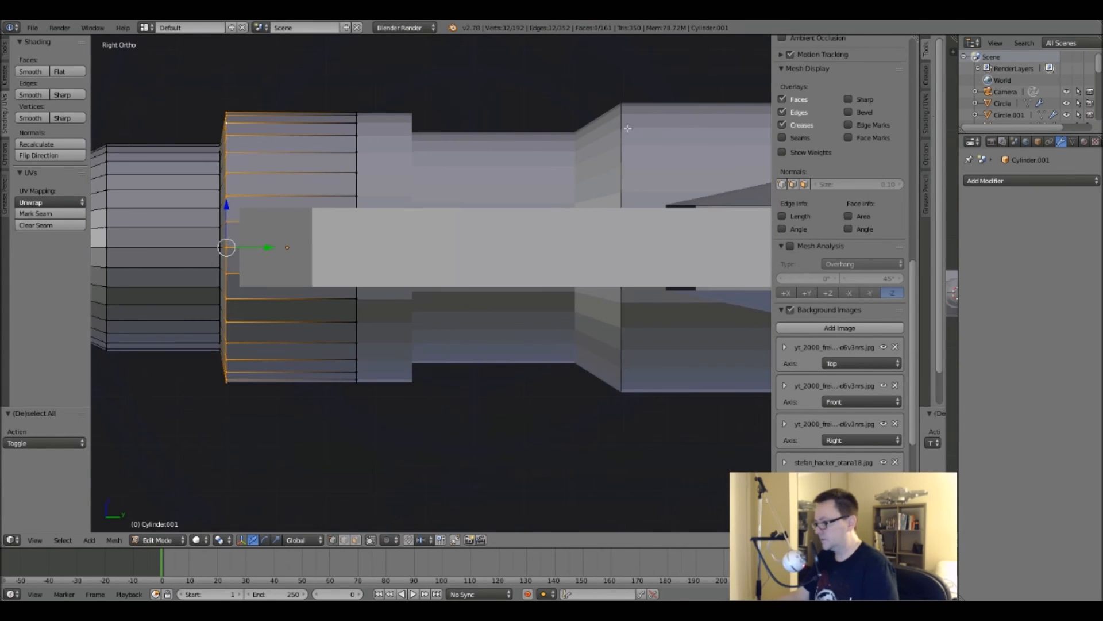
pyautogui.keyDown('shift'); pyautogui.rightClick(354, 137); pyautogui.keyUp('shift')
pyautogui.keyDown('alt'); pyautogui.rightClick(356, 142); pyautogui.keyUp('alt')
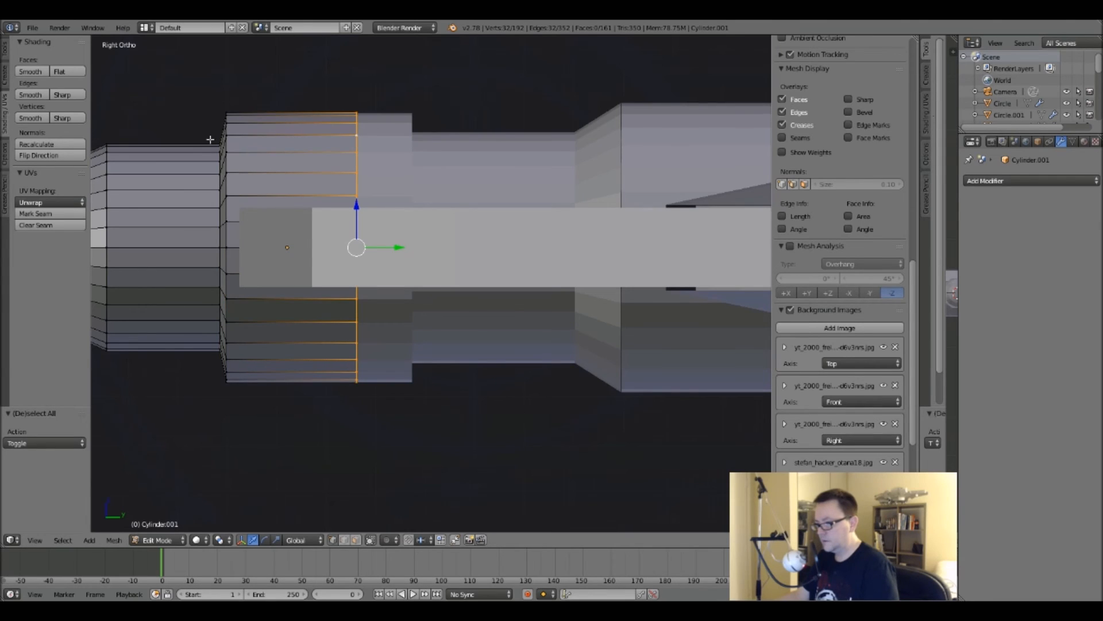
pyautogui.keyDown('ctrl'); pyautogui.keyDown('shift'); pyautogui.rightClick(230, 144); pyautogui.keyUp('shift'); pyautogui.keyUp('ctrl')
pyautogui.press('s')
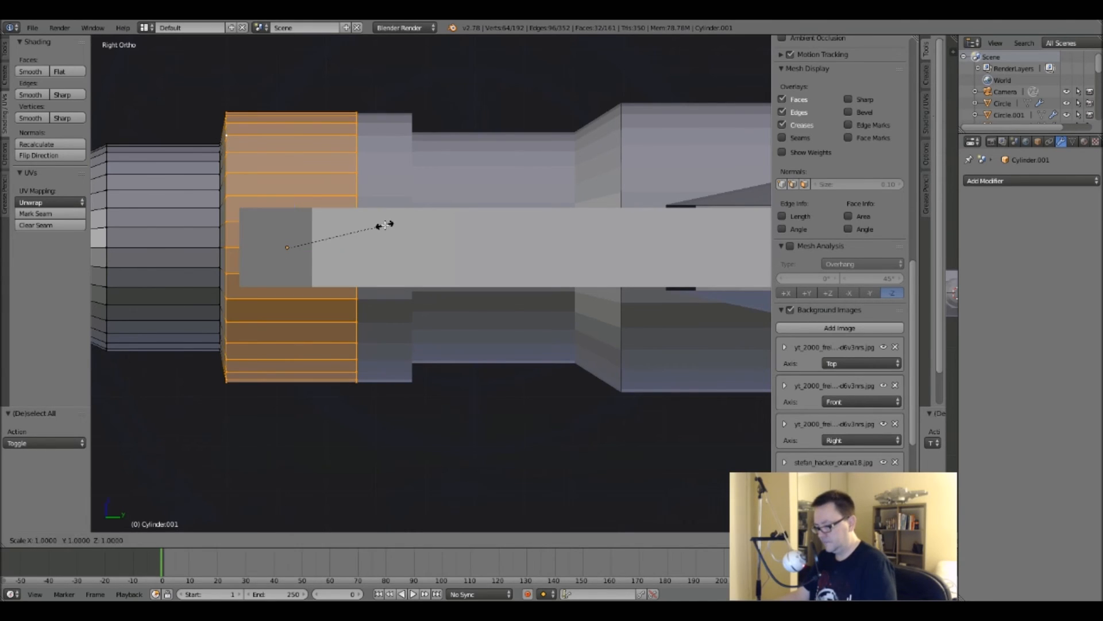
pyautogui.hotkey('shift', 'y')
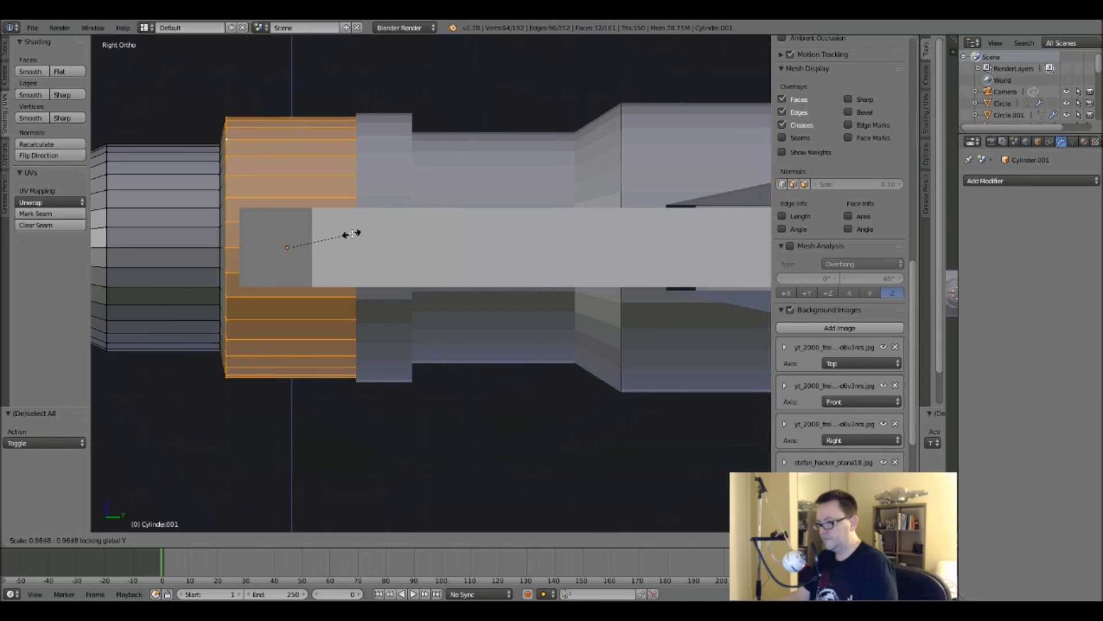
pyautogui.click(316, 241)
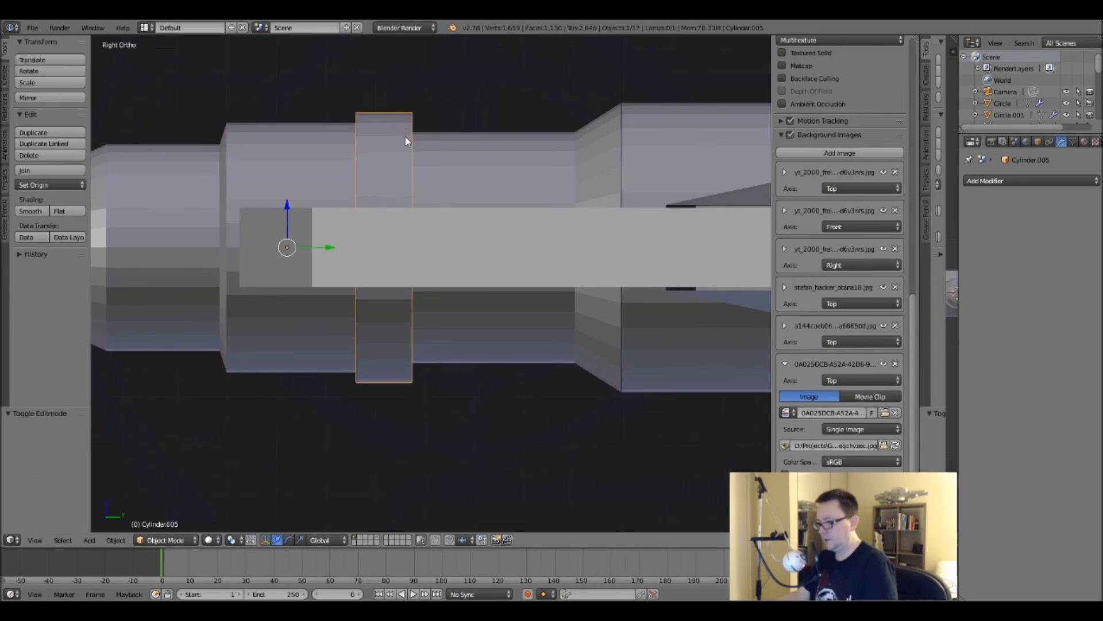
# Scale the whole mesh of the band behind the collar to 0.963 on all axes except Y.
pyautogui.press('z')
pyautogui.press('z')
pyautogui.press('a')
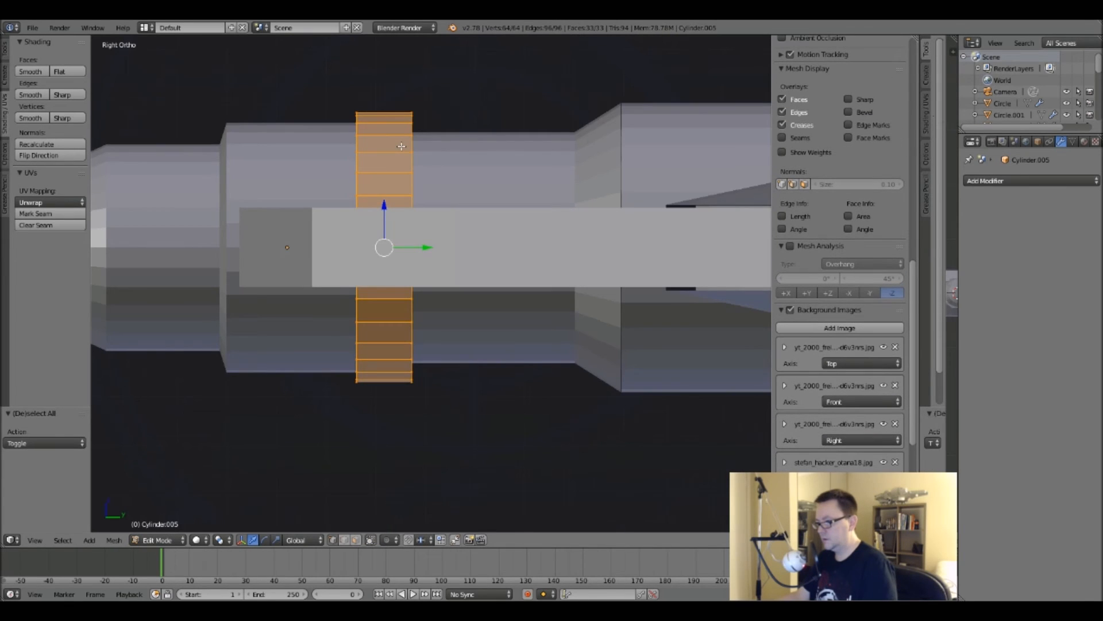
pyautogui.press('s')
pyautogui.hotkey('shift', 'y')
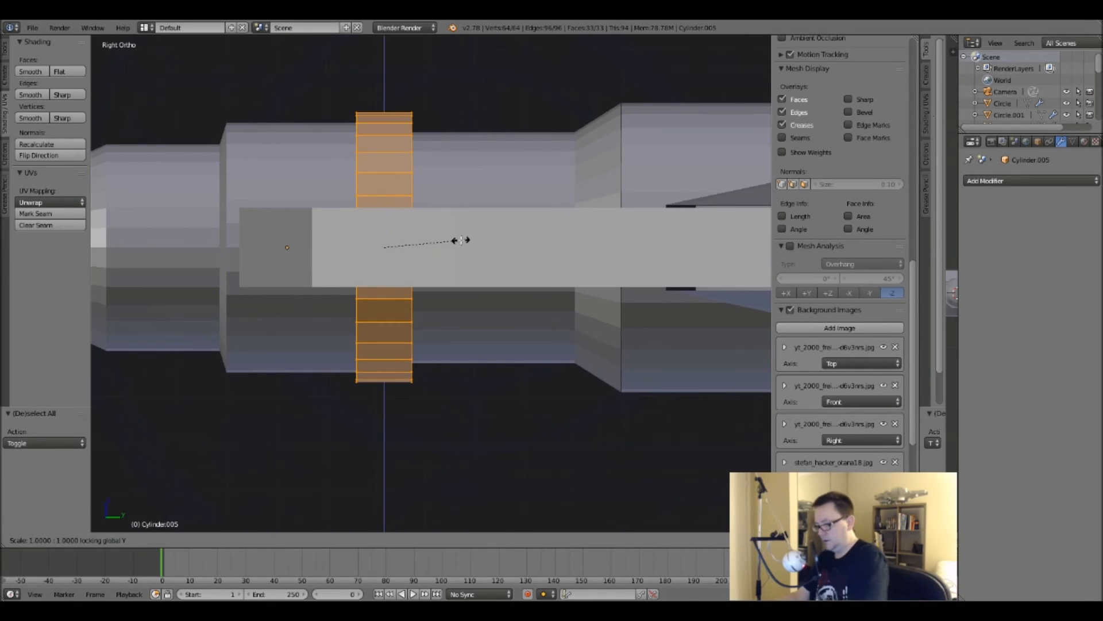
pyautogui.click(434, 250)
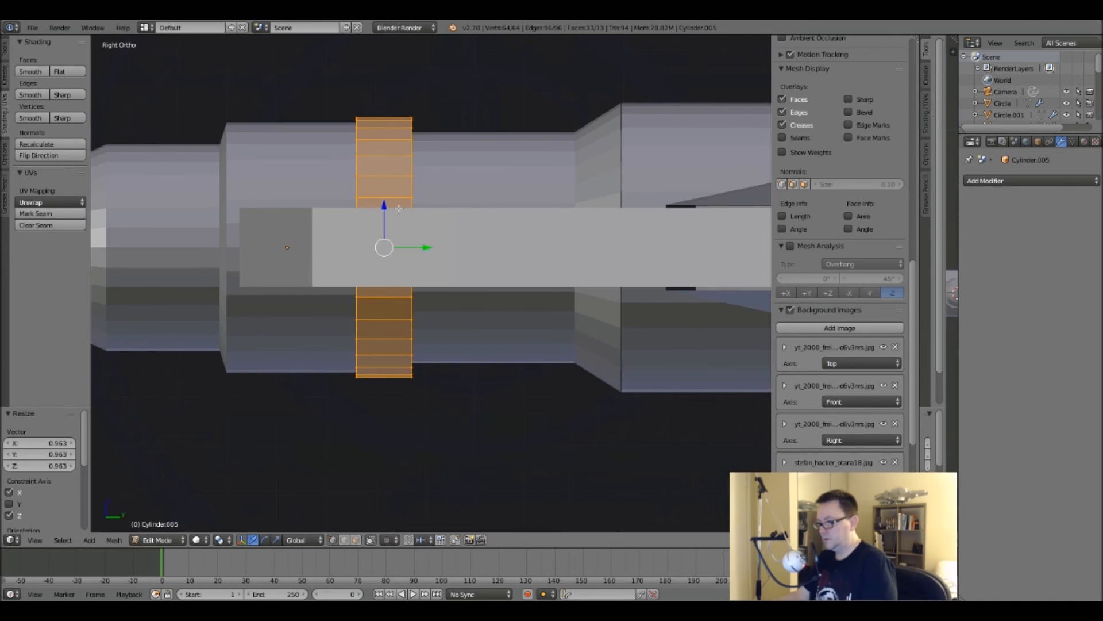
# Fill the band's open front edge loop with a face, leave mesh editing and inspect the cockpit from both sides.
pyautogui.moveTo(399, 208); pyautogui.dragTo(463, 221, button='middle')
pyautogui.keyDown('alt'); pyautogui.rightClick(402, 144); pyautogui.keyUp('alt')
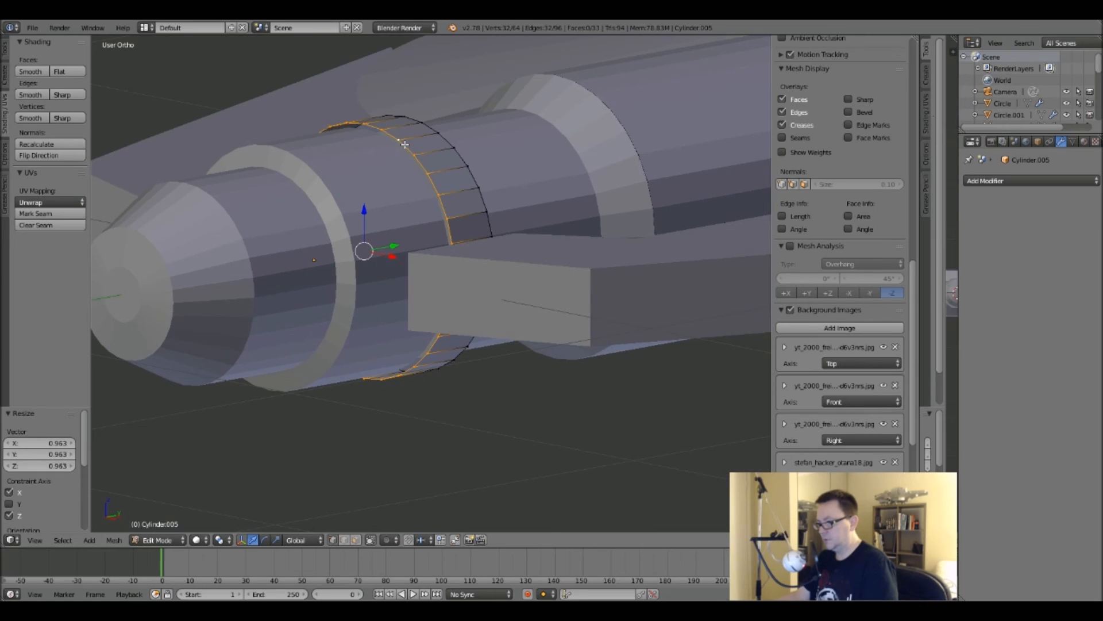
pyautogui.press('Tab')
pyautogui.scroll(-3, 422, 170)
pyautogui.moveTo(422, 170); pyautogui.dragTo(542, 218, button='middle')
pyautogui.press('Tab')
pyautogui.scroll(6, 375, 187)
pyautogui.scroll(-2, 388, 165)
pyautogui.scroll(-5, 543, 221)
pyautogui.press('Tab')
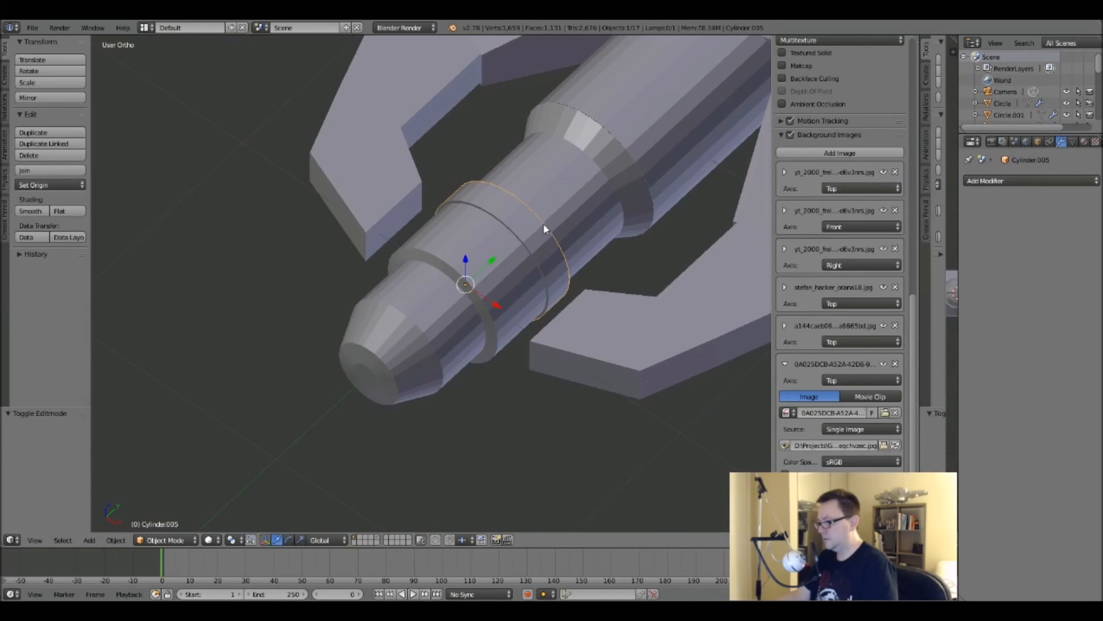
pyautogui.press('a')
pyautogui.moveTo(574, 250); pyautogui.dragTo(615, 219, button='middle')
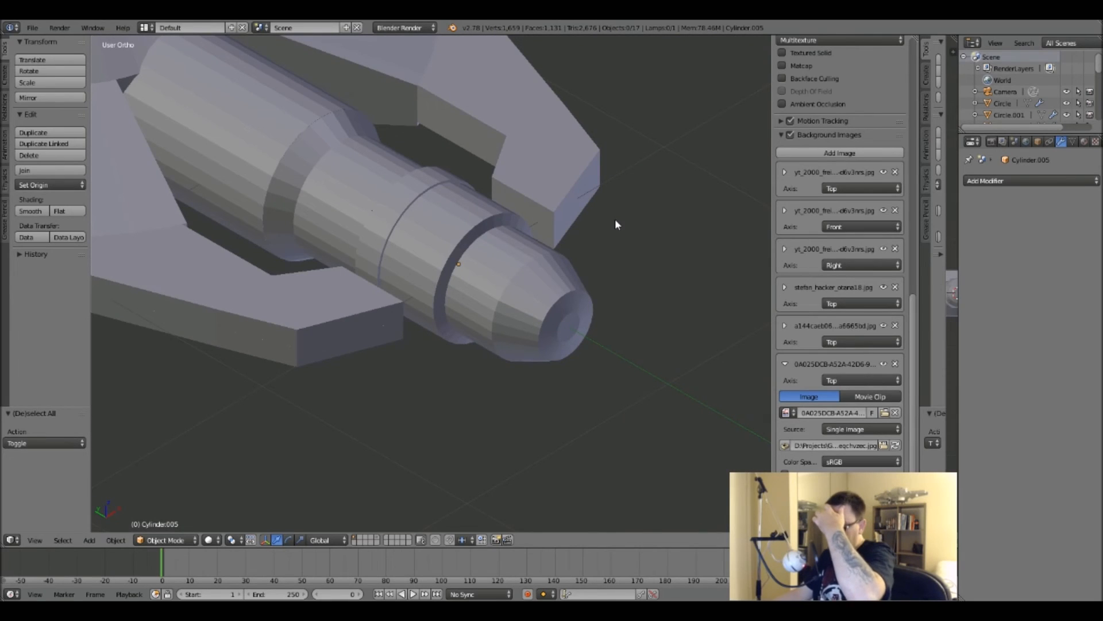
# Open the wide rear tube section's mesh for editing and compare it with the top-view blueprint and model photo.
pyautogui.rightClick(264, 125)
pyautogui.press('Tab')
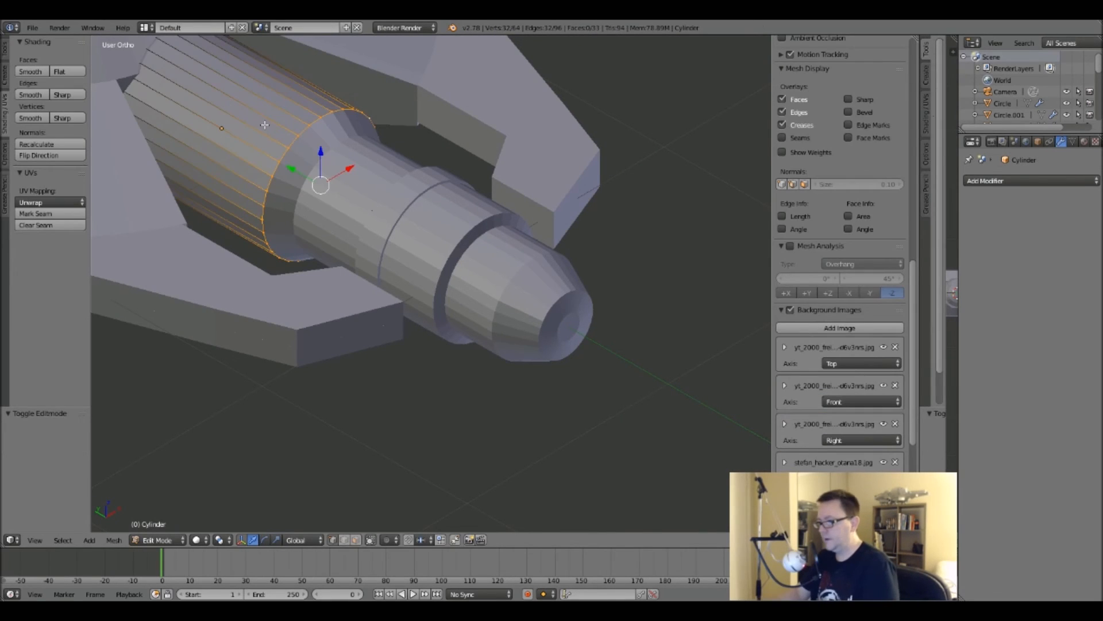
pyautogui.press('KP_7')
pyautogui.hotkey('ctrl', 'r')
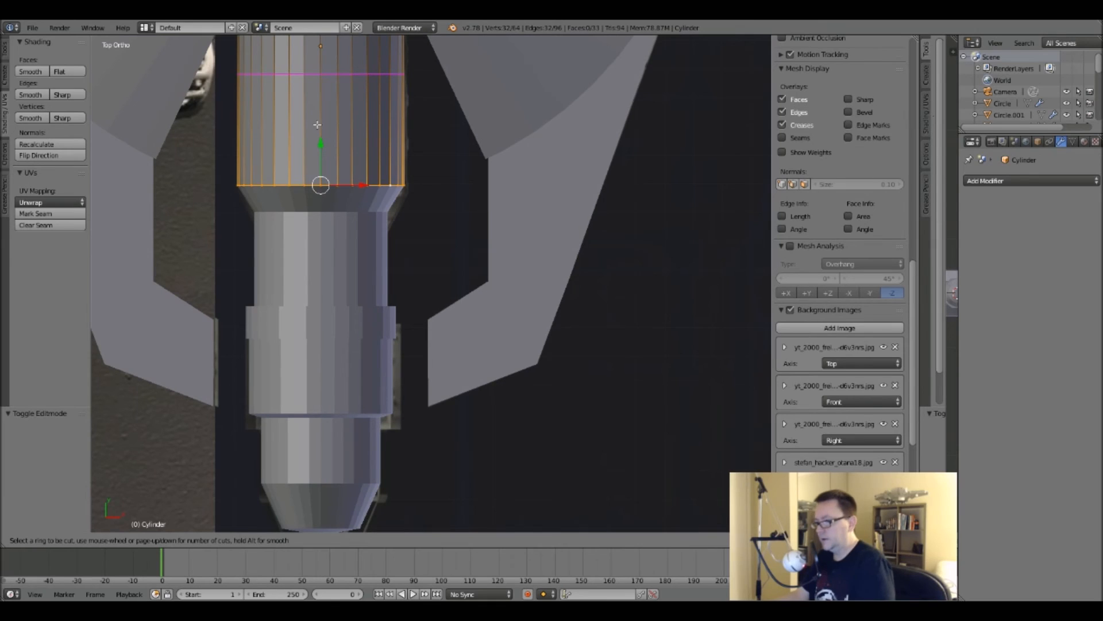
pyautogui.press('Escape')
pyautogui.press('z')
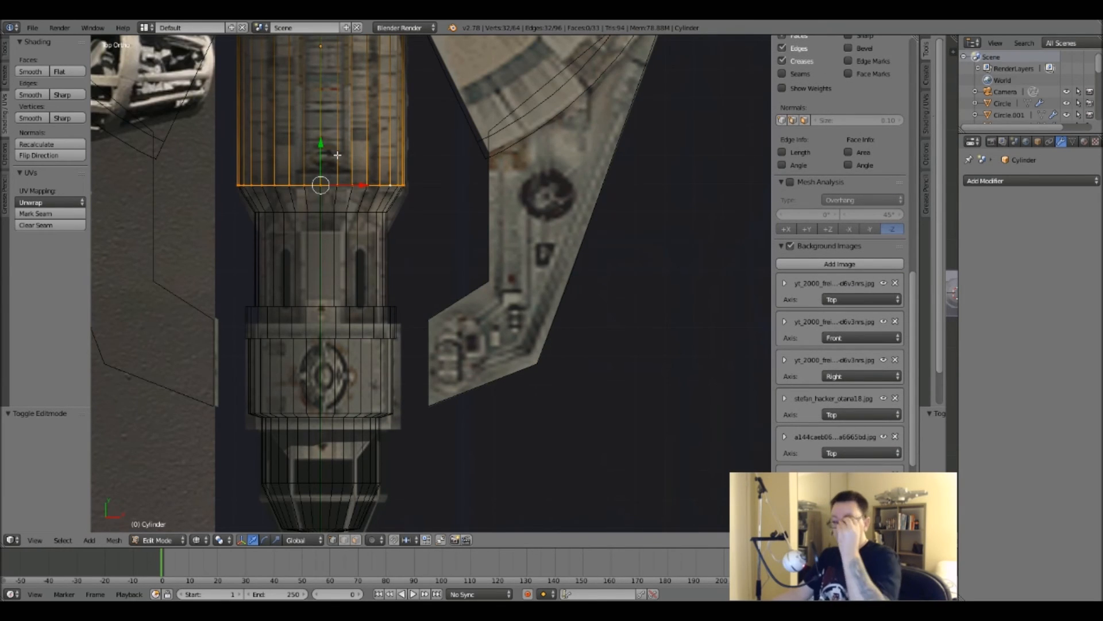
pyautogui.scroll(-4, 337, 155)
pyautogui.scroll(5, 258, 163)
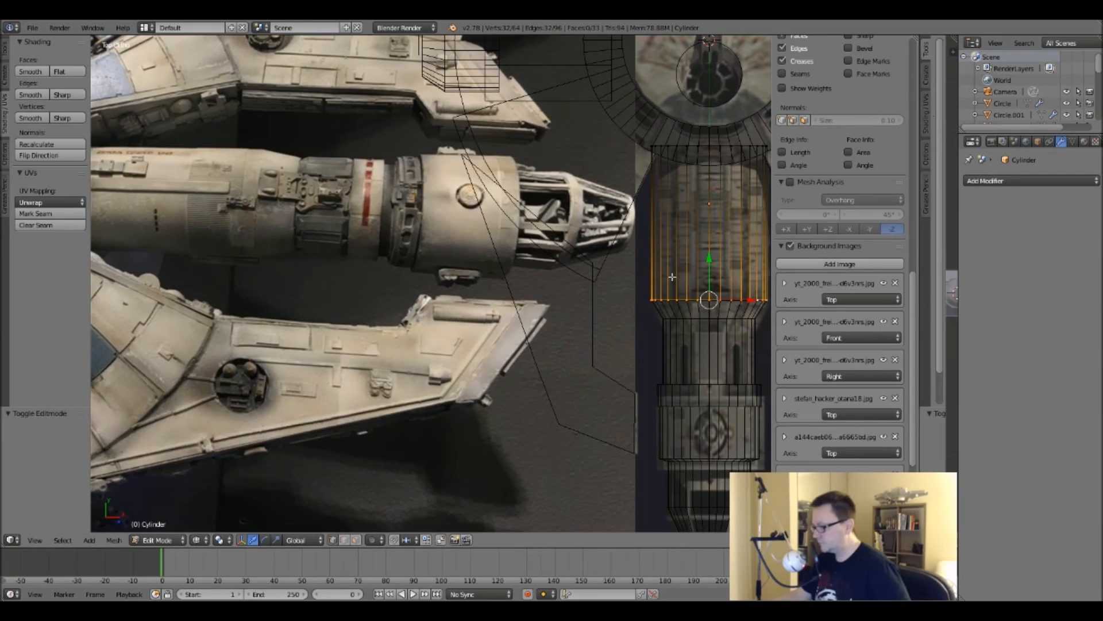
# Add one edge loop around the wide rear tube section and move it -0.341 along Y, near the section's front end.
pyautogui.scroll(3, 717, 279)
pyautogui.press('w')
pyautogui.hotkey('ctrl', 'r')
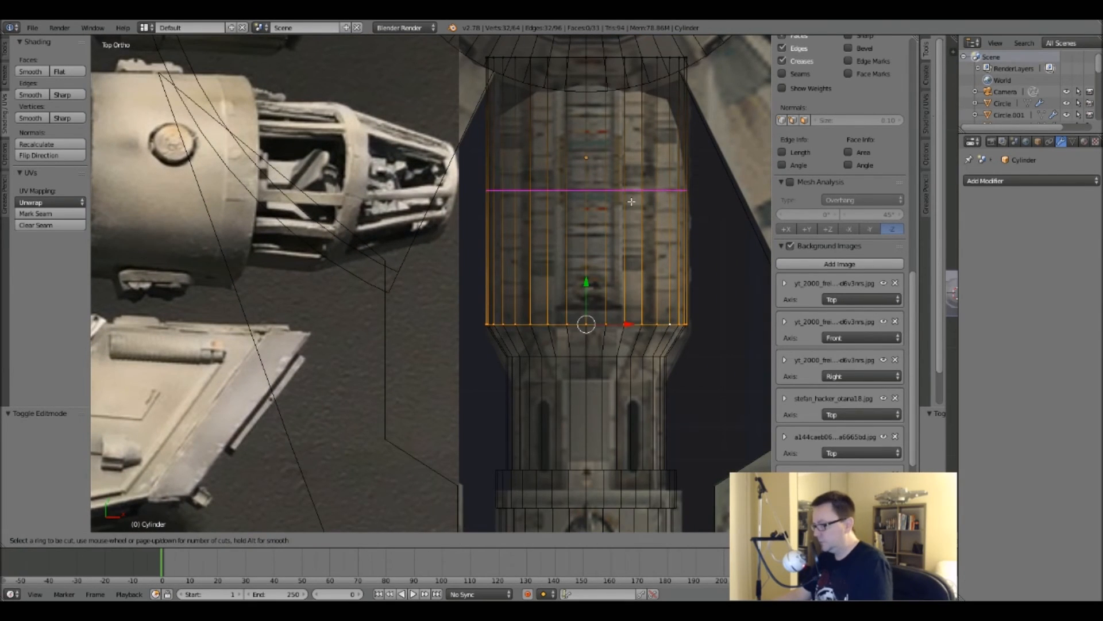
pyautogui.click(635, 201)
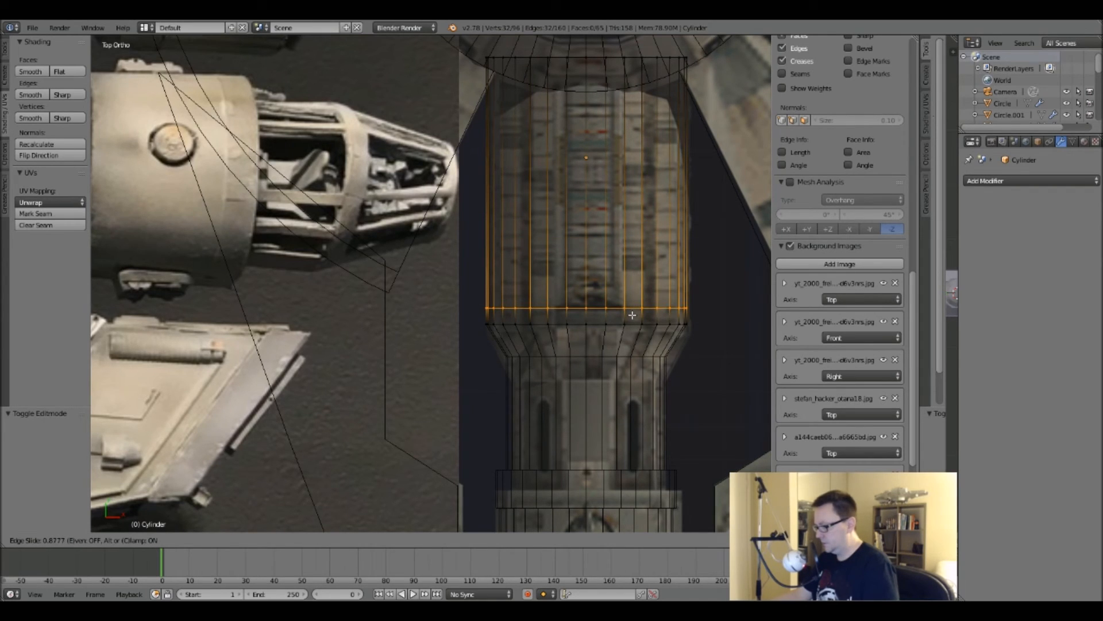
pyautogui.rightClick(637, 269)
pyautogui.scroll(-3, 282, 270)
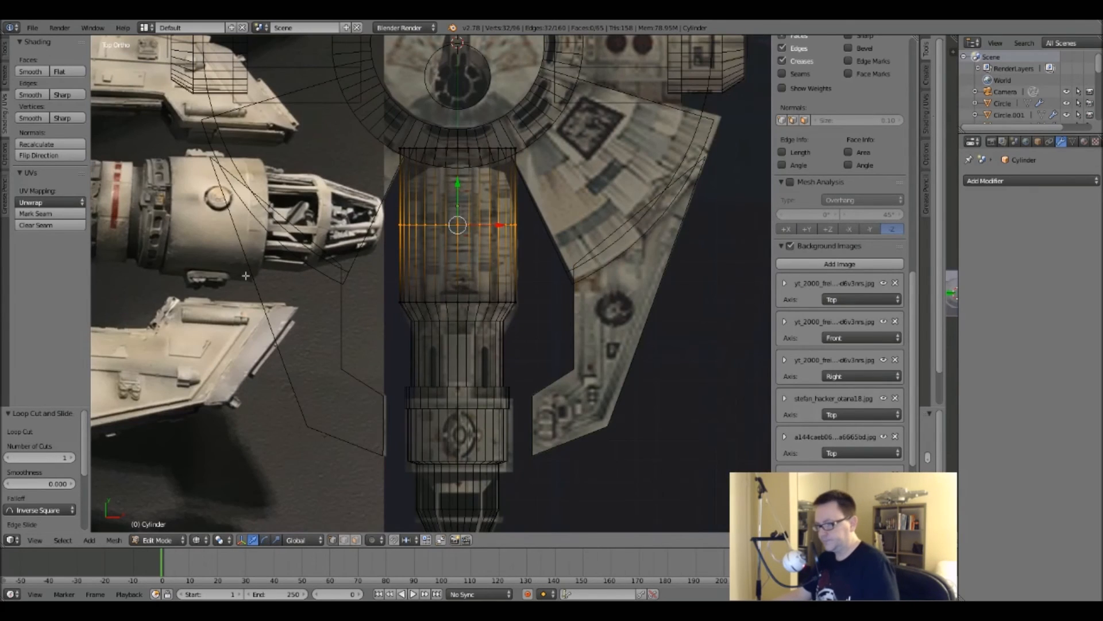
pyautogui.keyDown('shift'); pyautogui.moveTo(221, 262); pyautogui.dragTo(348, 264, button='middle'); pyautogui.keyUp('shift')
pyautogui.keyDown('shift'); pyautogui.moveTo(266, 265); pyautogui.dragTo(301, 266, button='middle'); pyautogui.keyUp('shift')
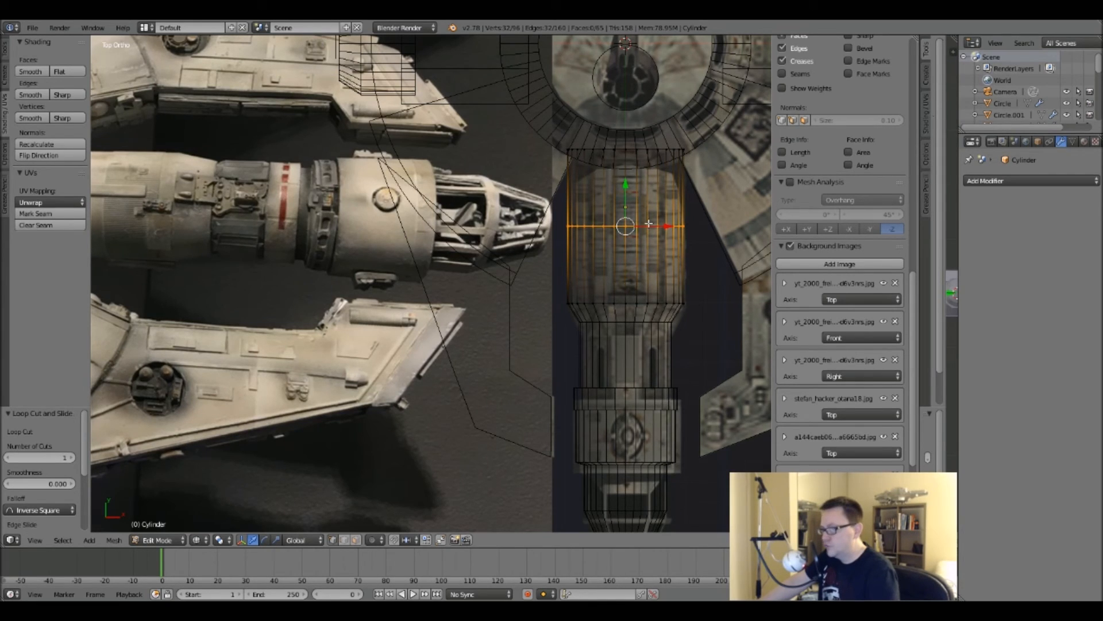
pyautogui.moveTo(631, 188); pyautogui.dragTo(630, 251)
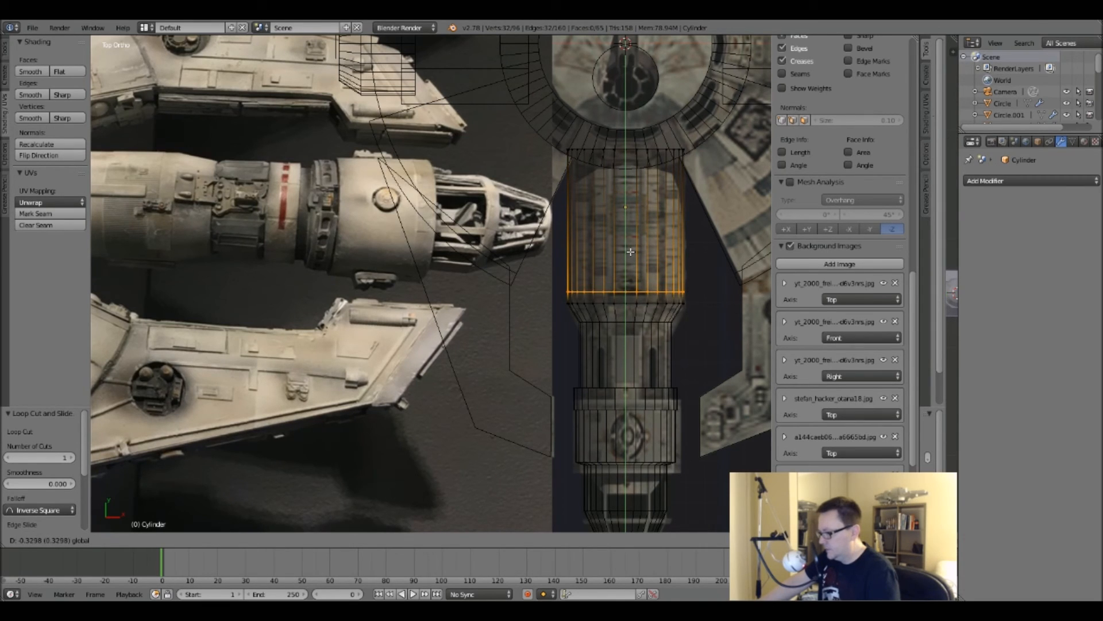
pyautogui.click(630, 254)
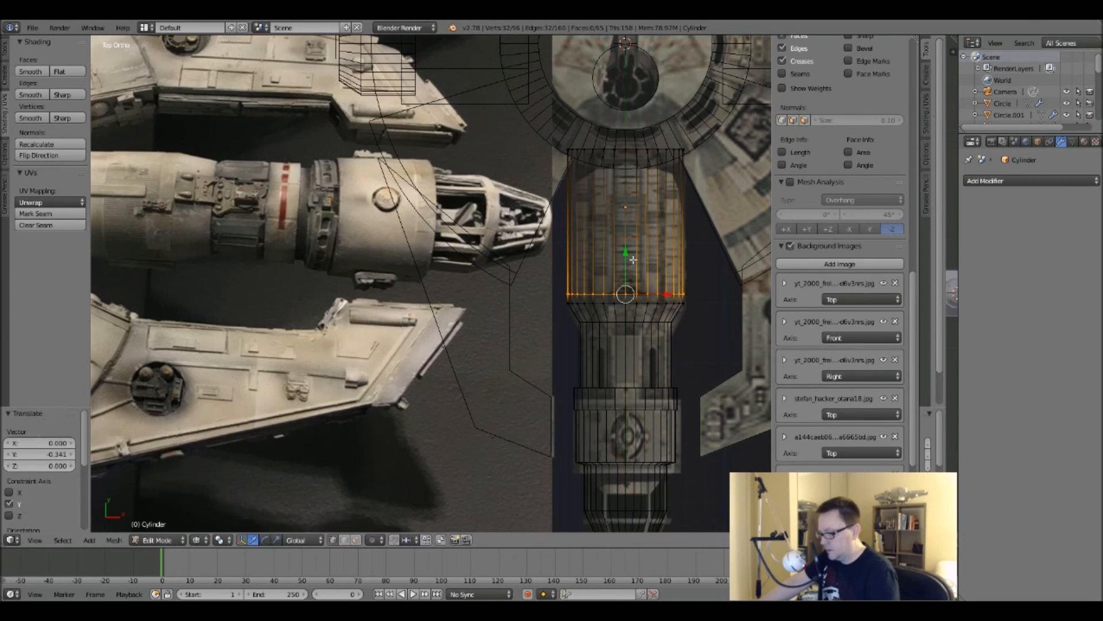
# Add a second edge loop behind the first with a slide of about 0.371, and clear the selection in solid shading.
pyautogui.hotkey('ctrl', 'r')
pyautogui.click(634, 224)
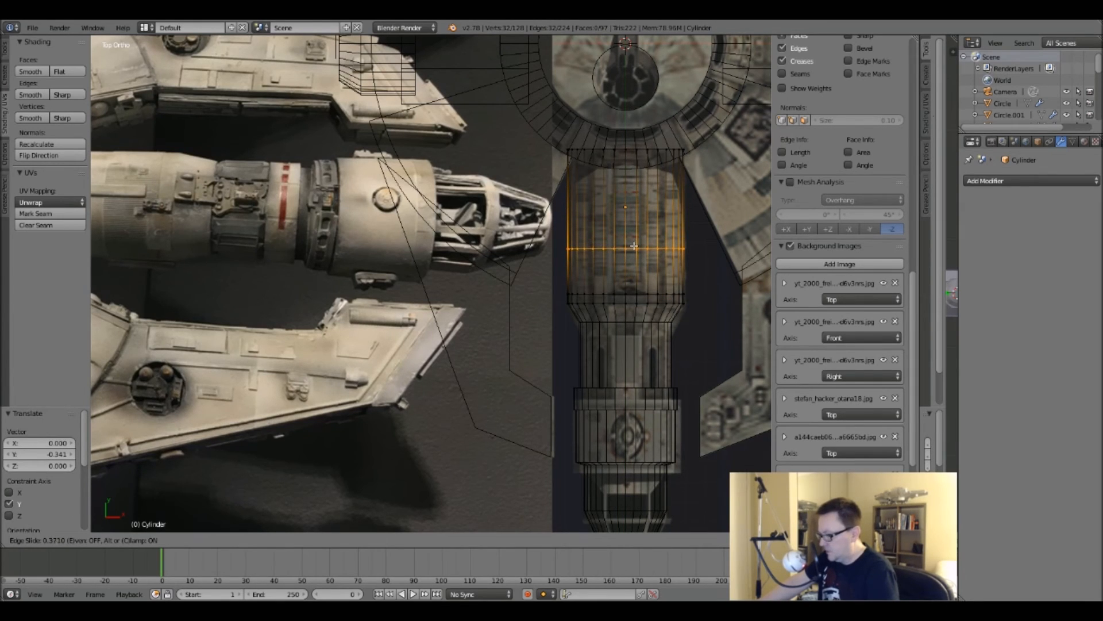
pyautogui.click(633, 246)
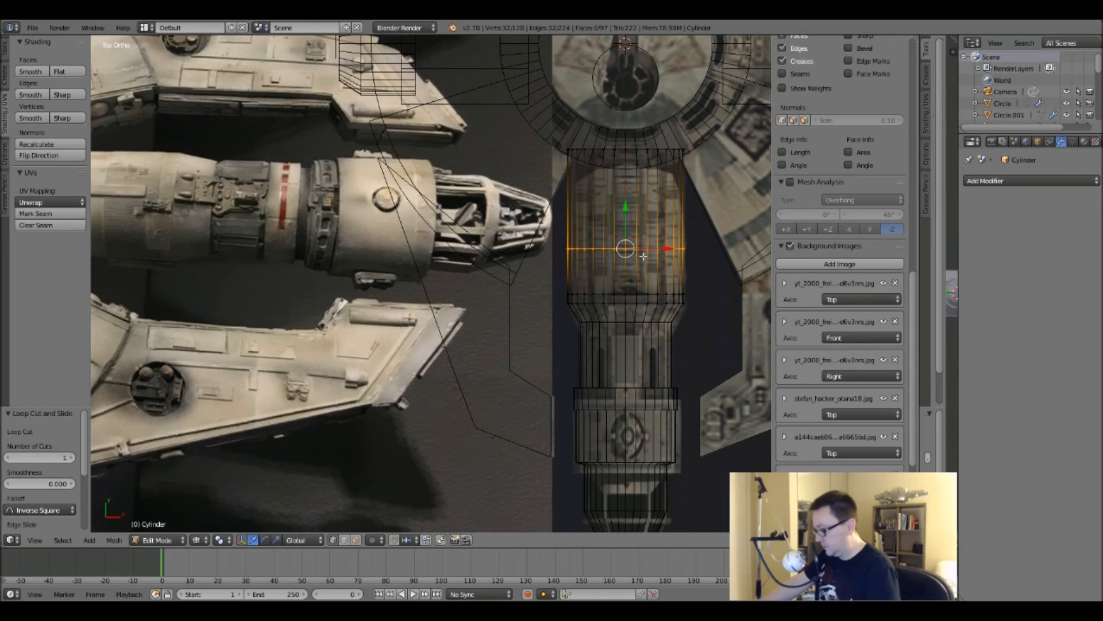
pyautogui.press('z')
pyautogui.press('a')
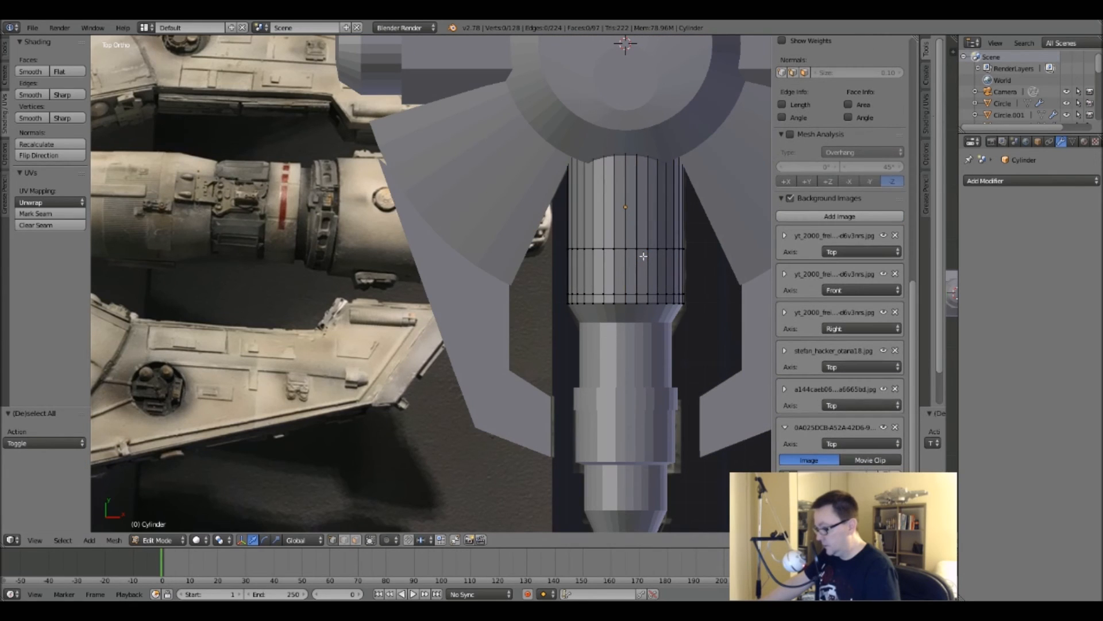
# Leave the rear tube section and scale the raised band's whole mesh to about 0.927 in X and Z, excluding Y.
pyautogui.press('Tab')
pyautogui.click(647, 397)
pyautogui.moveTo(647, 400); pyautogui.dragTo(571, 333, button='middle')
pyautogui.scroll(2, 571, 333)
pyautogui.press('KP_3')
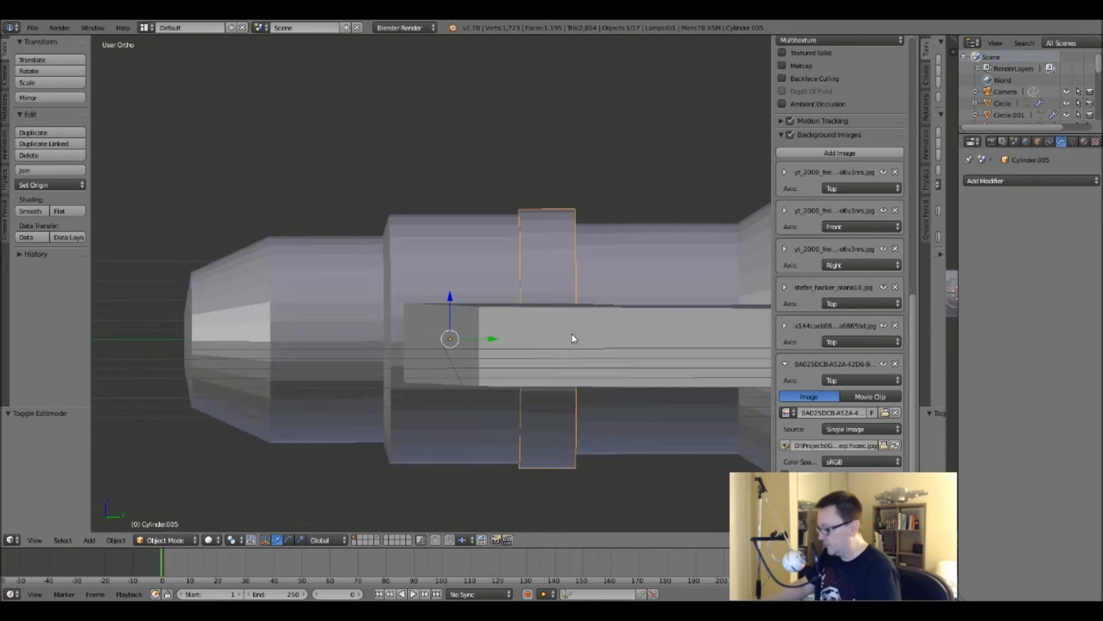
pyautogui.press('Tab')
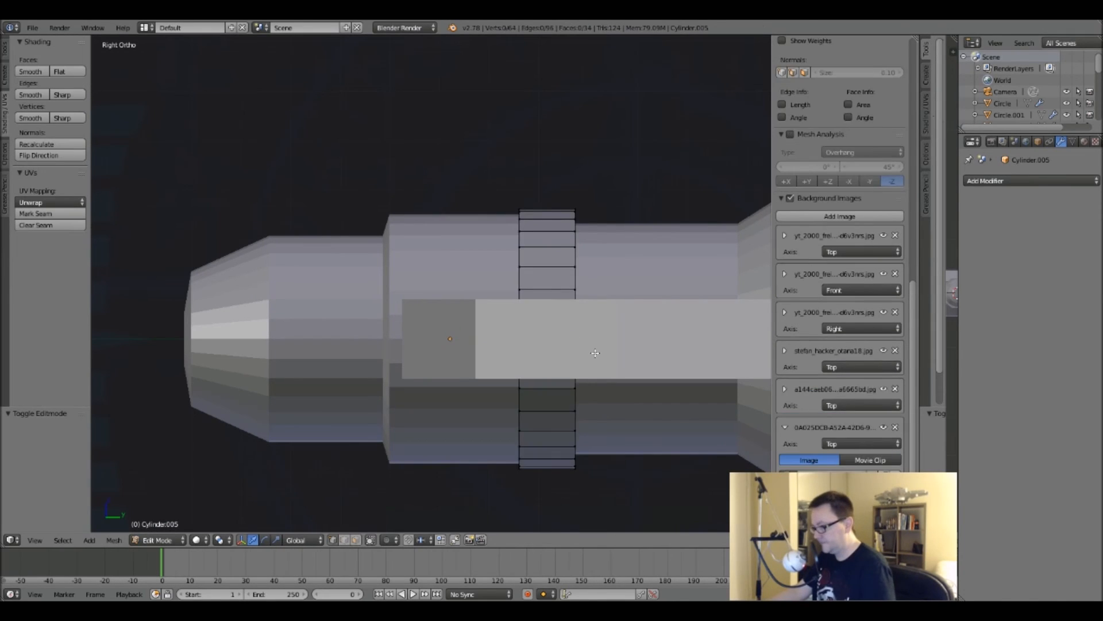
pyautogui.press('a')
pyautogui.press('s')
pyautogui.hotkey('shift', 'y')
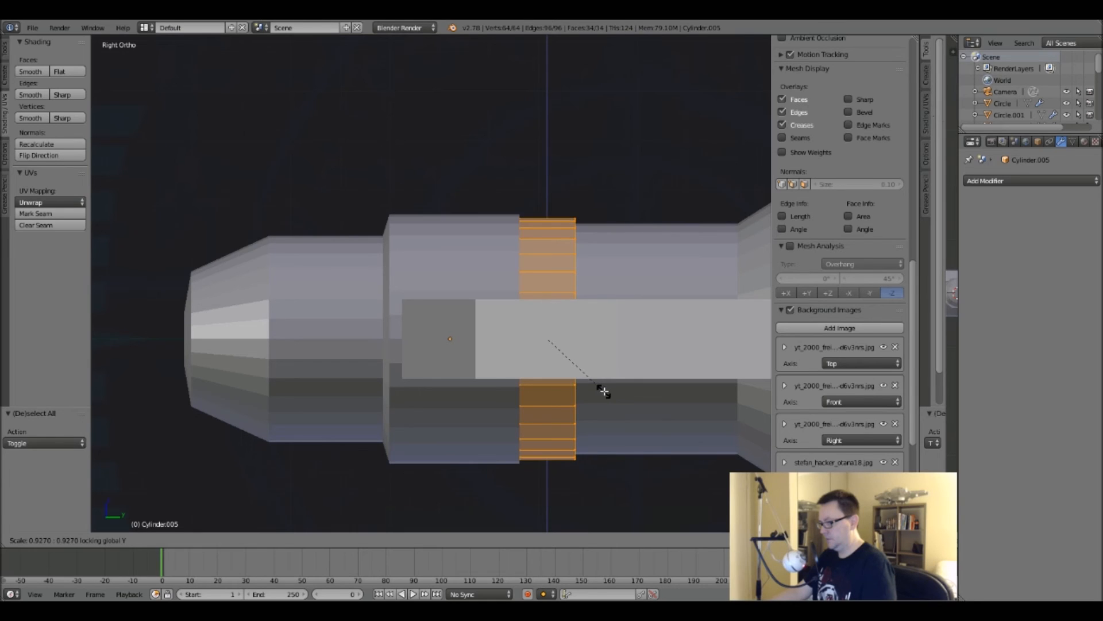
pyautogui.click(603, 391)
pyautogui.press('Tab')
# Examine the cockpit section in front of the band by selecting its rear edge loop, and leave mesh editing with nothing selected.
pyautogui.scroll(-5, 604, 392)
pyautogui.scroll(1, 632, 390)
pyautogui.moveTo(590, 375); pyautogui.dragTo(422, 363, button='middle')
pyautogui.scroll(5, 422, 363)
pyautogui.rightClick(417, 270)
pyautogui.press('Tab')
pyautogui.keyDown('alt'); pyautogui.rightClick(462, 234); pyautogui.keyUp('alt')
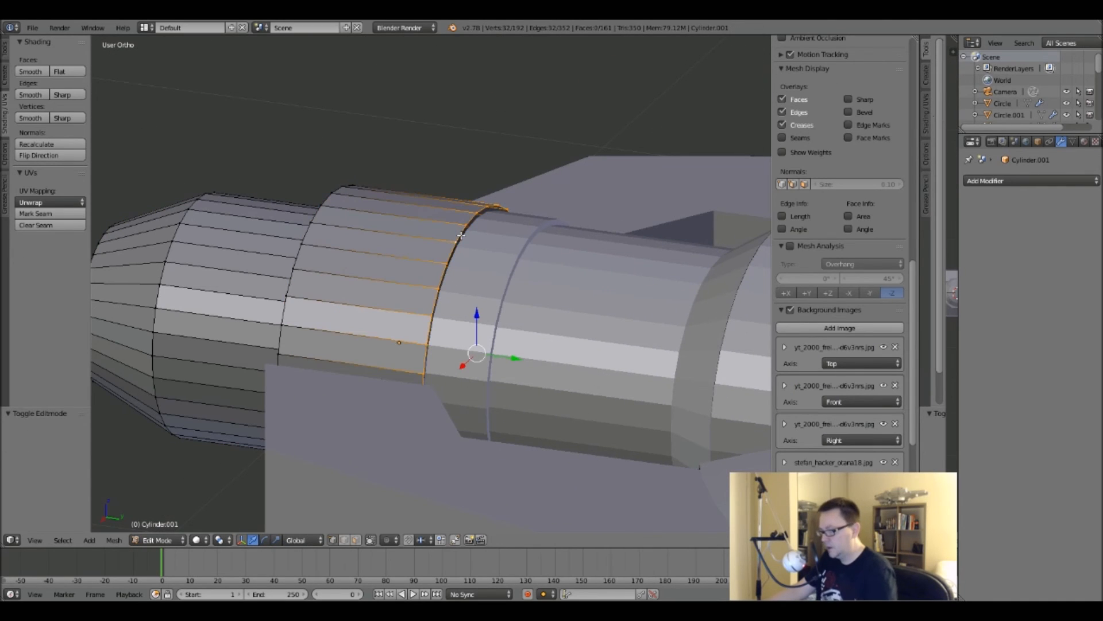
pyautogui.press('Tab')
pyautogui.scroll(-5, 486, 315)
pyautogui.press('a')
pyautogui.moveTo(487, 314); pyautogui.dragTo(555, 361, button='middle')
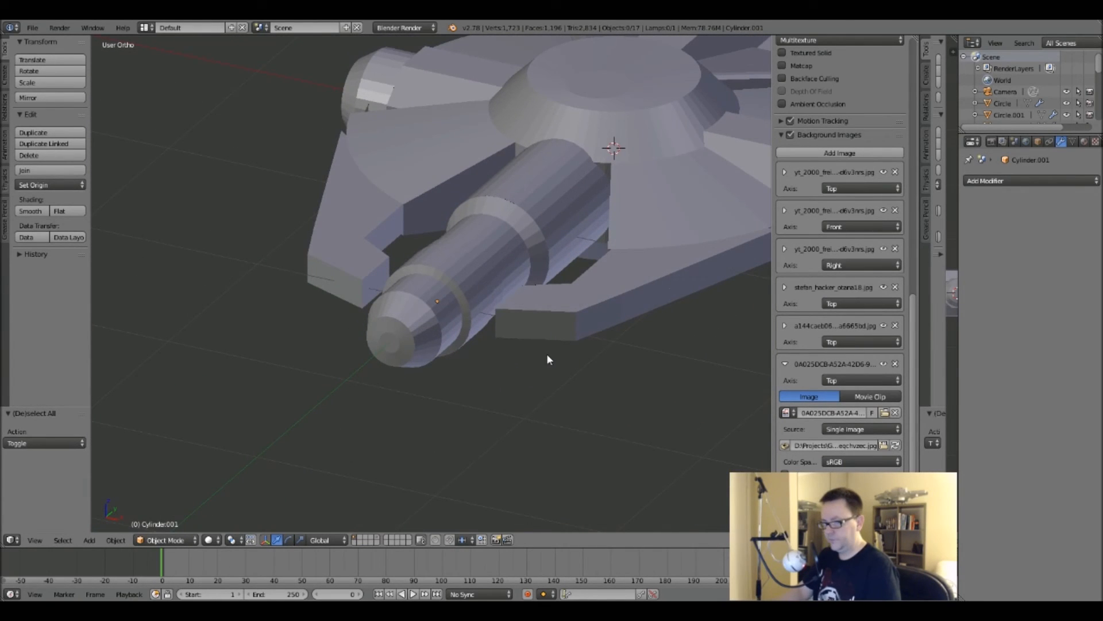
# Inspect the whole ship from the top, front and oblique angles, checking the cockpit tube against the top-view blueprint.
pyautogui.press('KP_7')
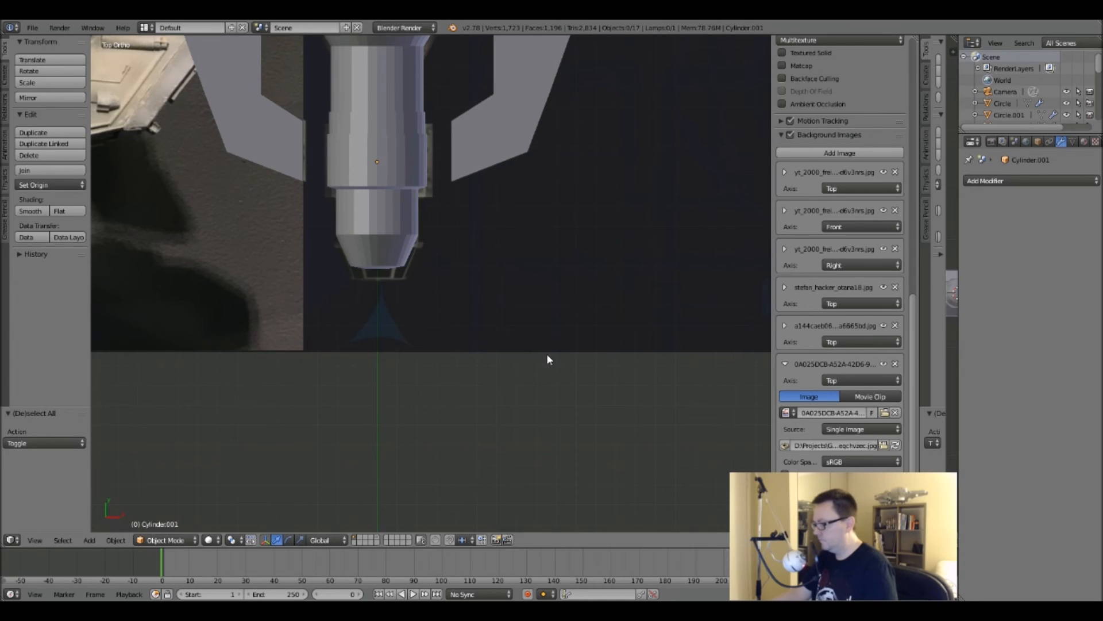
pyautogui.keyDown('shift'); pyautogui.moveTo(547, 355); pyautogui.dragTo(558, 463, button='middle'); pyautogui.keyUp('shift')
pyautogui.keyDown('shift'); pyautogui.moveTo(545, 210); pyautogui.dragTo(640, 329, button='middle'); pyautogui.keyUp('shift')
pyautogui.keyDown('shift'); pyautogui.moveTo(498, 240); pyautogui.dragTo(498, 330, button='middle'); pyautogui.keyUp('shift')
pyautogui.scroll(-4, 502, 315)
pyautogui.press('z')
pyautogui.press('z')
pyautogui.scroll(-3, 524, 368)
pyautogui.moveTo(524, 368); pyautogui.dragTo(506, 295, button='middle')
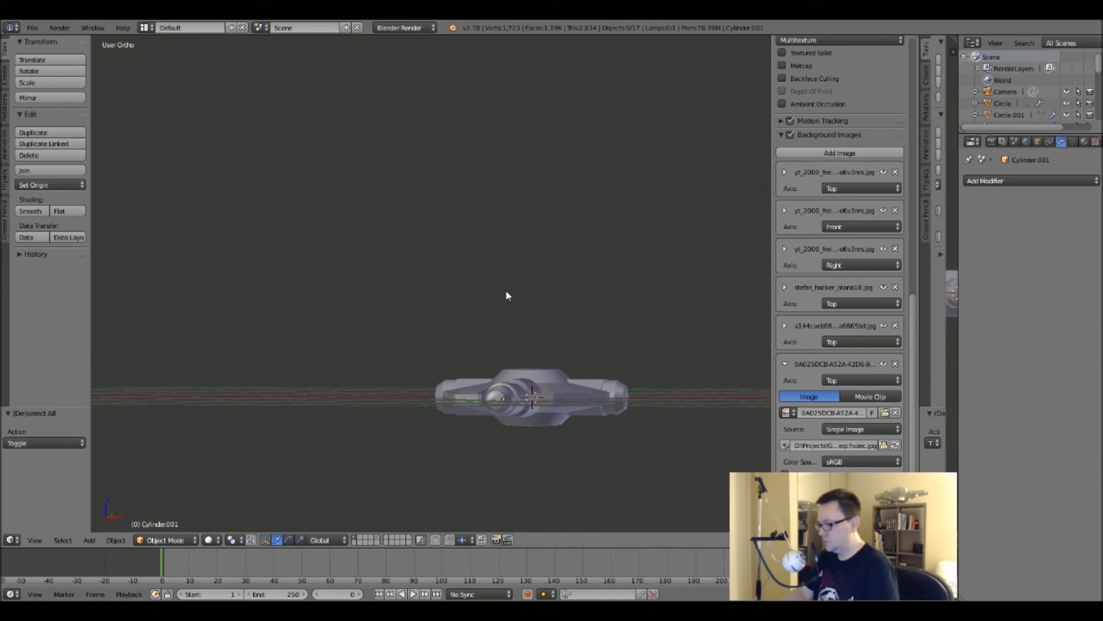
pyautogui.press('KP_1')
pyautogui.scroll(3, 516, 443)
pyautogui.scroll(-1, 518, 423)
pyautogui.moveTo(519, 419); pyautogui.dragTo(466, 323, button='middle')
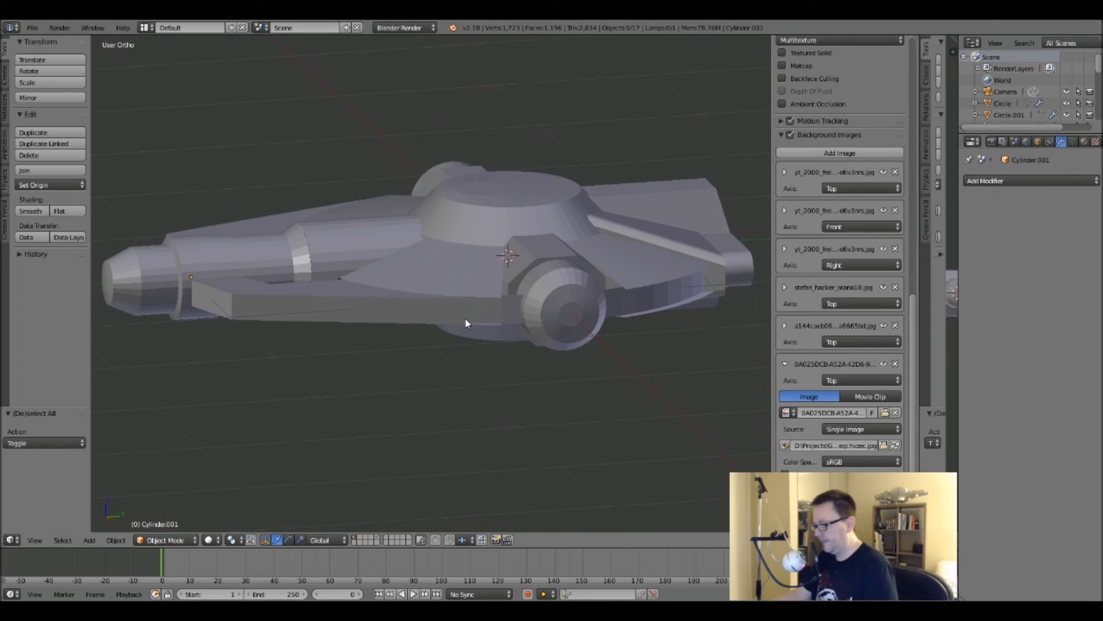
pyautogui.moveTo(610, 307); pyautogui.dragTo(559, 325, button='middle')
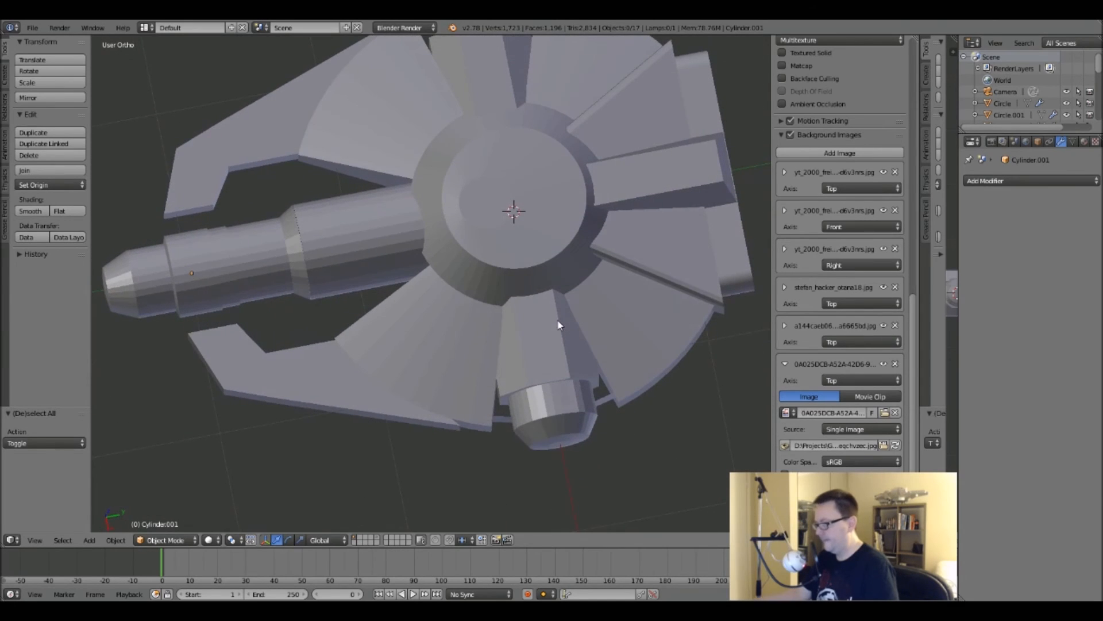
# Examine the reference photo's central rear block, its side walls and its junction with the dome in the wireframe top view.
pyautogui.press('KP_7')
pyautogui.press('z')
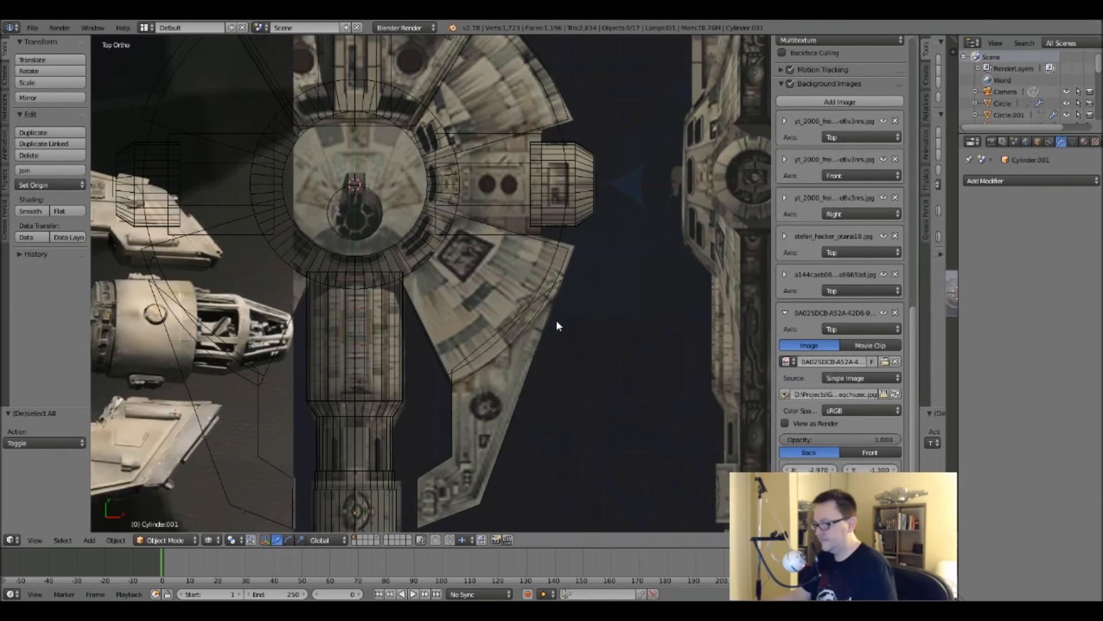
pyautogui.keyDown('shift'); pyautogui.moveTo(492, 284); pyautogui.dragTo(643, 252, button='middle'); pyautogui.keyUp('shift')
pyautogui.keyDown('shift'); pyautogui.moveTo(554, 253); pyautogui.dragTo(767, 271, button='middle'); pyautogui.keyUp('shift')
pyautogui.keyDown('shift'); pyautogui.moveTo(261, 288); pyautogui.dragTo(634, 285, button='middle'); pyautogui.keyUp('shift')
pyautogui.scroll(2, 273, 293)
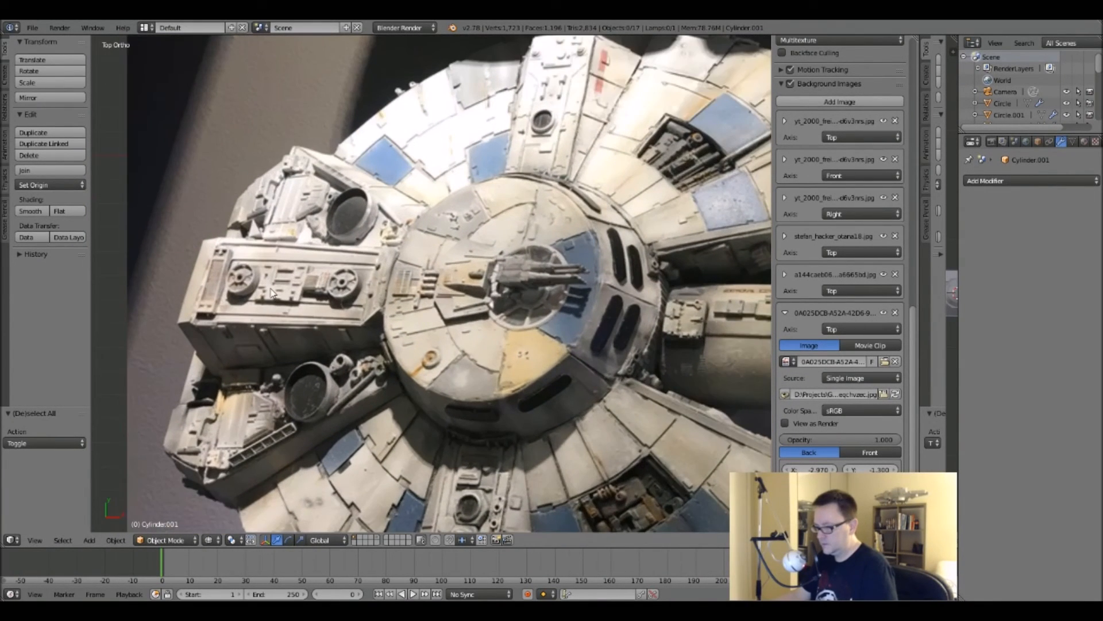
pyautogui.scroll(1, 273, 293)
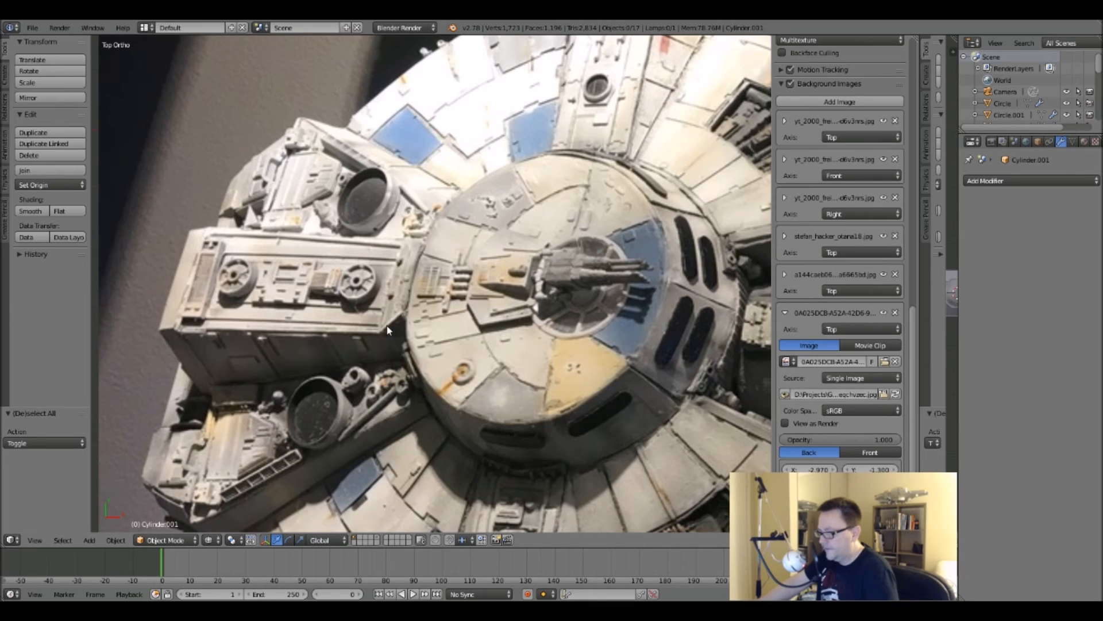
pyautogui.scroll(-1, 567, 260)
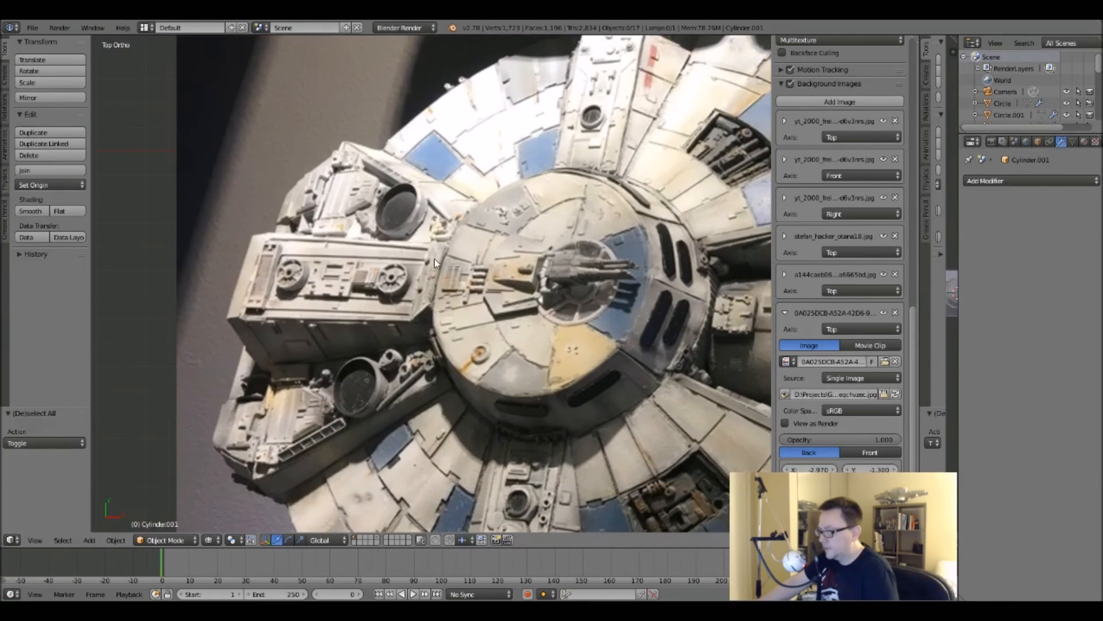
pyautogui.scroll(4, 429, 247)
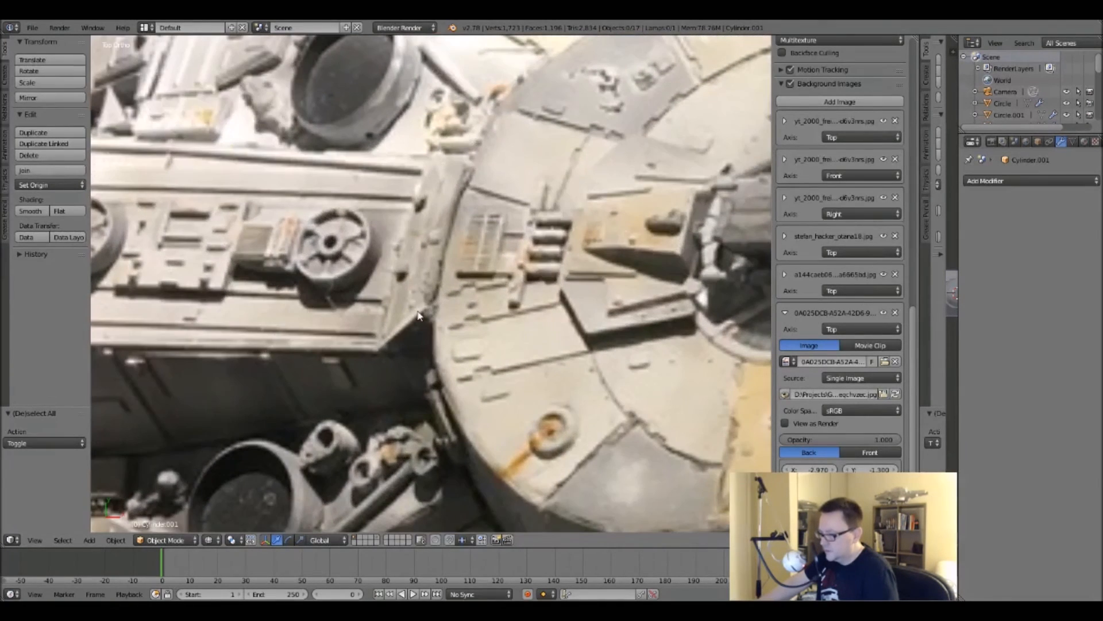
pyautogui.scroll(-2, 393, 343)
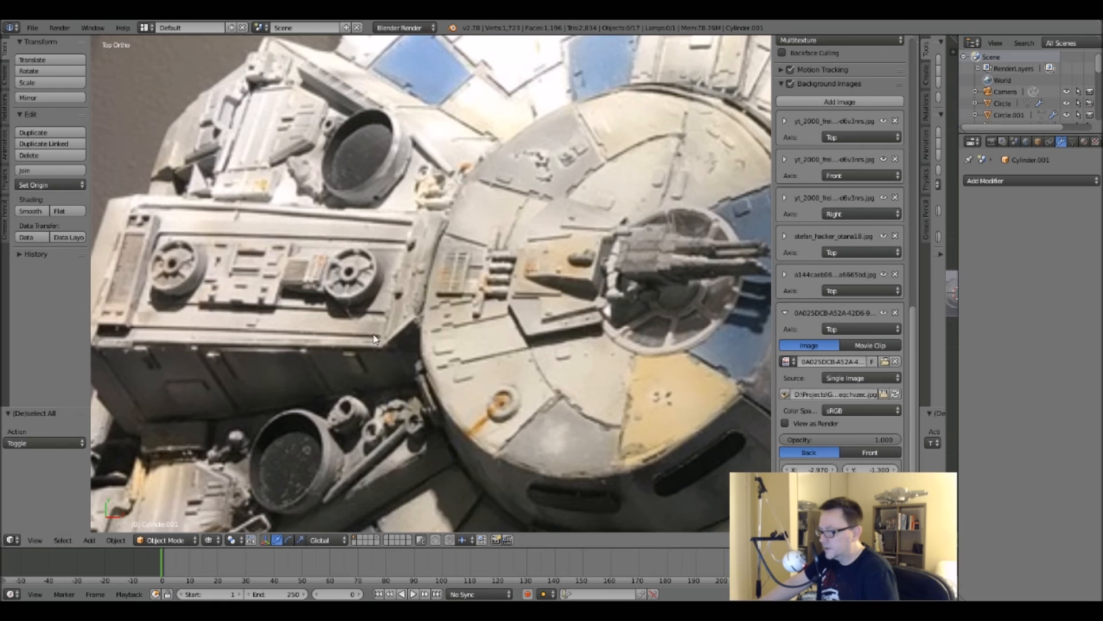
pyautogui.scroll(-8, 492, 327)
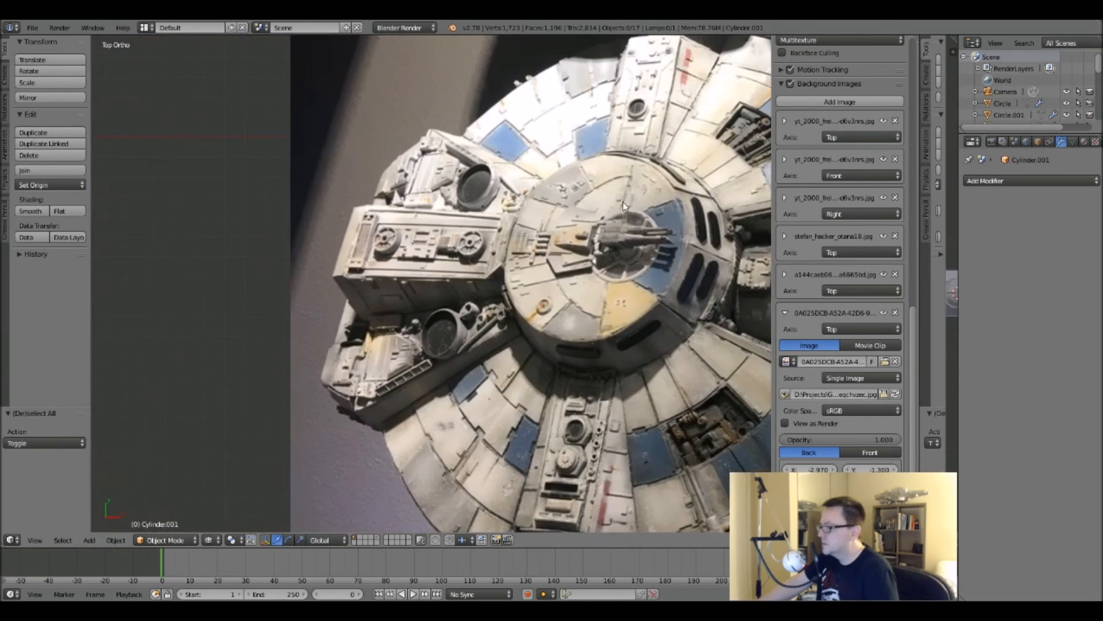
# Open the central rear block's mesh for editing and compare its outline with the top-view blueprint, leaving nothing selected.
pyautogui.press('z')
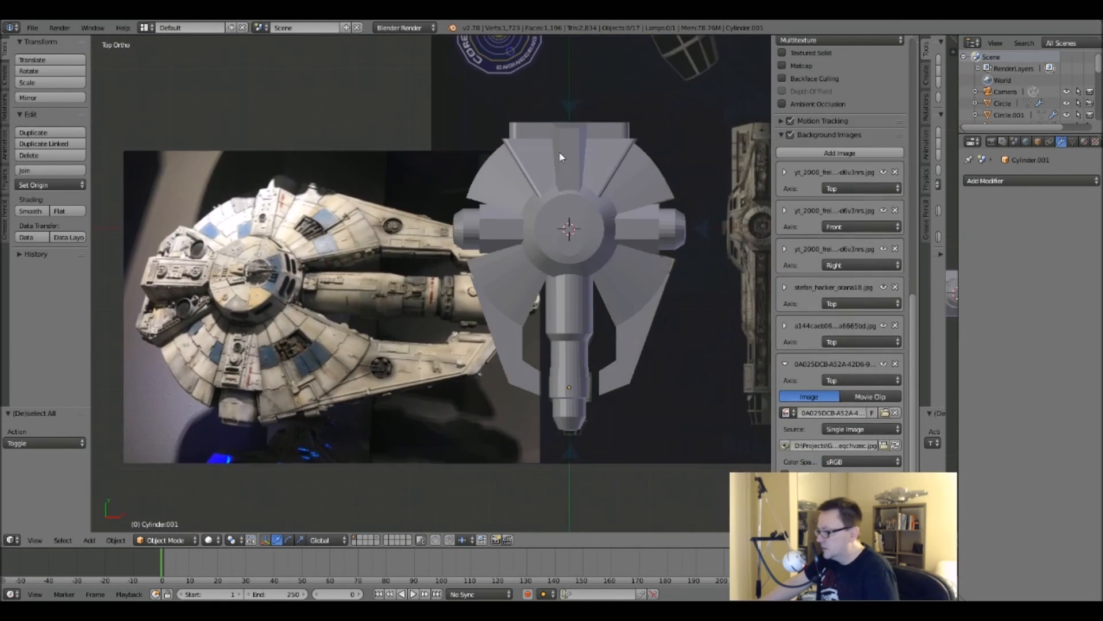
pyautogui.scroll(8, 581, 179)
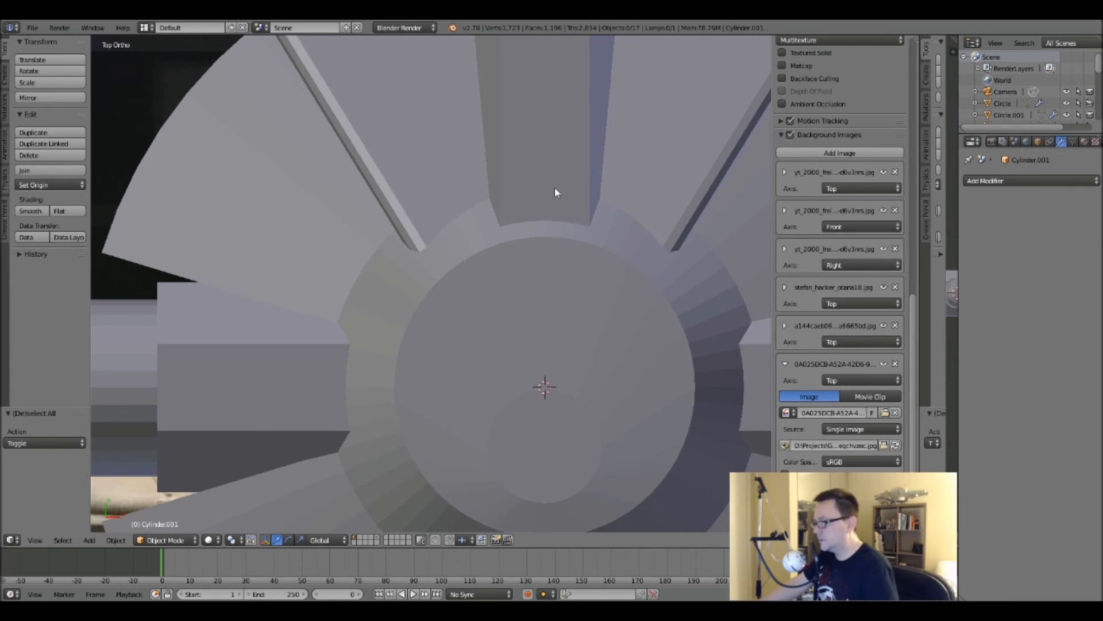
pyautogui.keyDown('shift'); pyautogui.moveTo(554, 187); pyautogui.dragTo(547, 288, button='middle'); pyautogui.keyUp('shift')
pyautogui.rightClick(579, 150)
pyautogui.press('Tab')
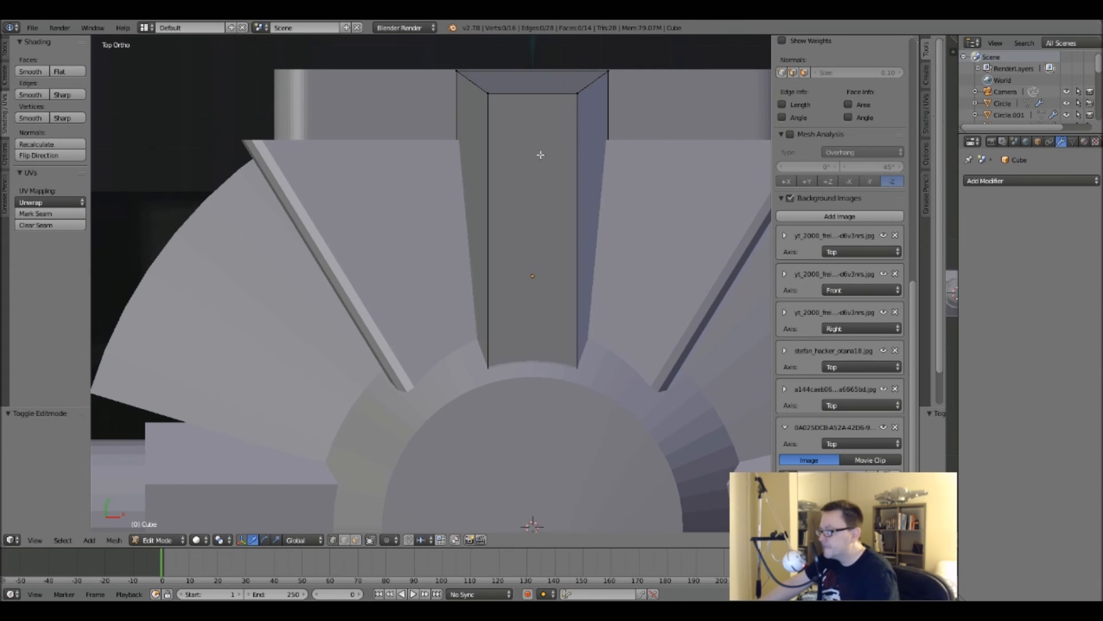
pyautogui.press('z')
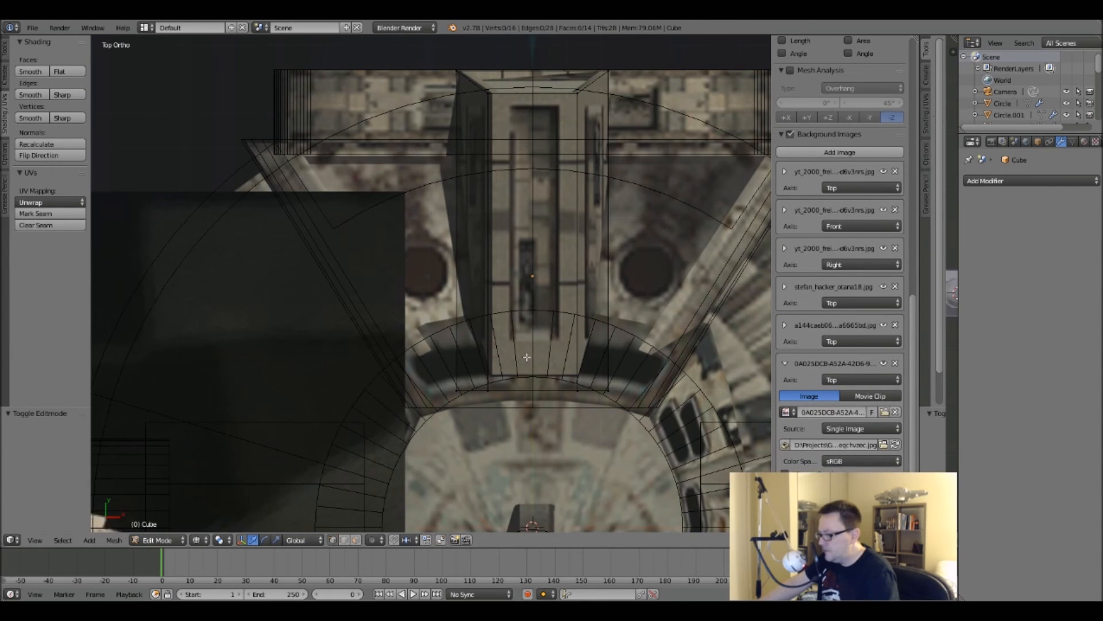
pyautogui.press('z')
pyautogui.press('a')
pyautogui.press('z')
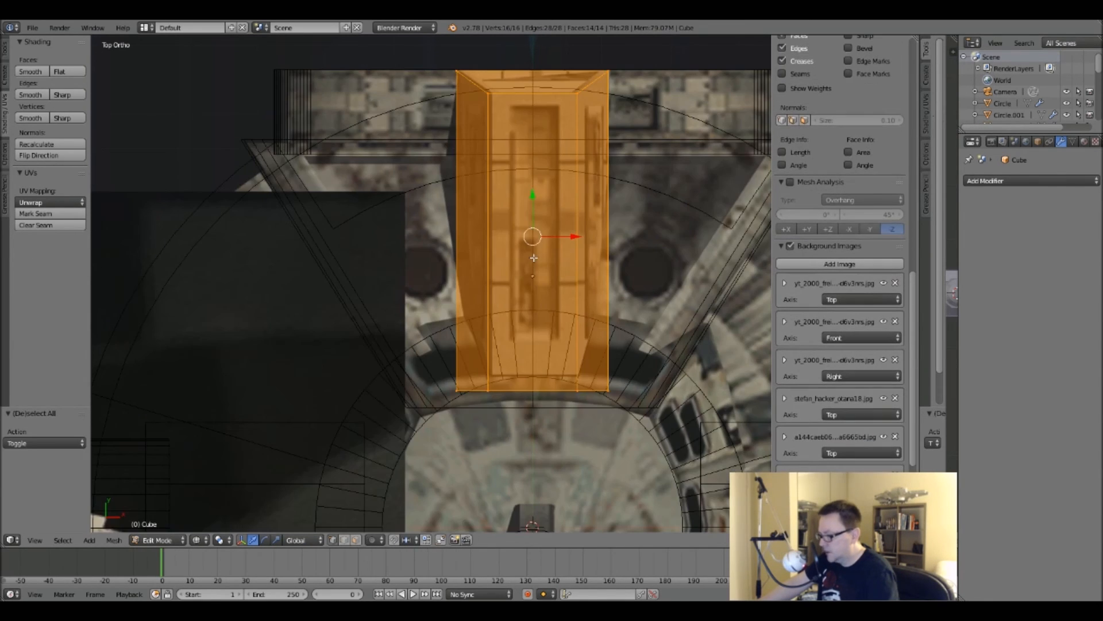
pyautogui.press('z')
pyautogui.press('z')
pyautogui.rightClick(521, 396)
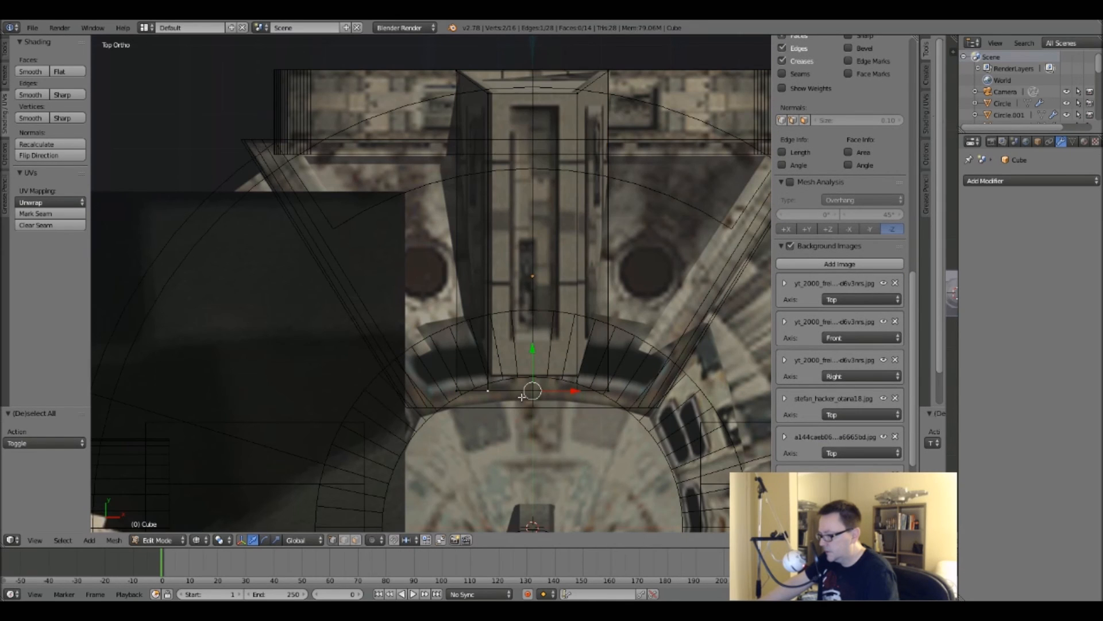
pyautogui.press('a')
pyautogui.press('a')
pyautogui.press('a')
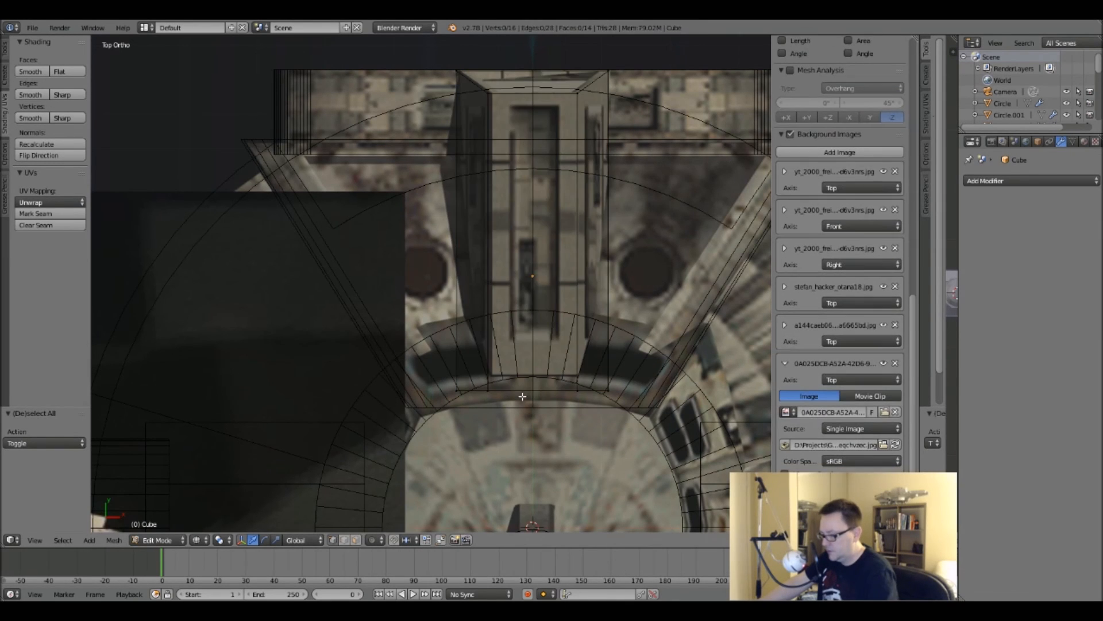
# Move the central rear block's dome-side end vertices 0.046 along Y, away from the dome, and clear the selection.
pyautogui.press('b')
pyautogui.moveTo(433, 343)
pyautogui.mouseDown()
pyautogui.moveTo(490, 372)
pyautogui.moveTo(692, 418)
pyautogui.mouseUp()
pyautogui.press('z')
pyautogui.moveTo(534, 351); pyautogui.dragTo(540, 328)
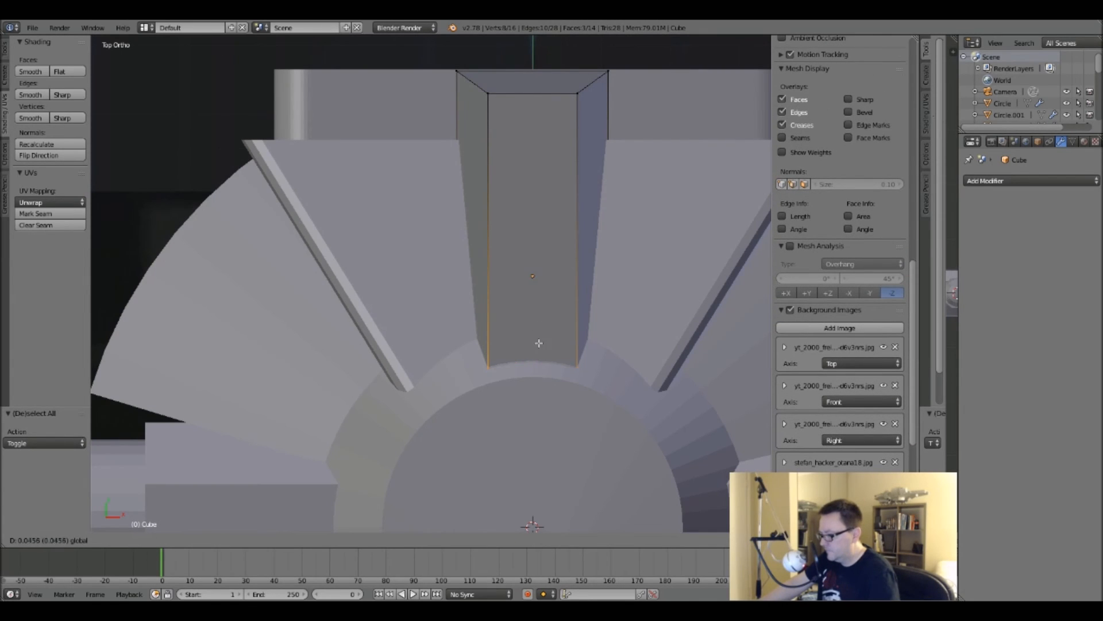
pyautogui.click(539, 343)
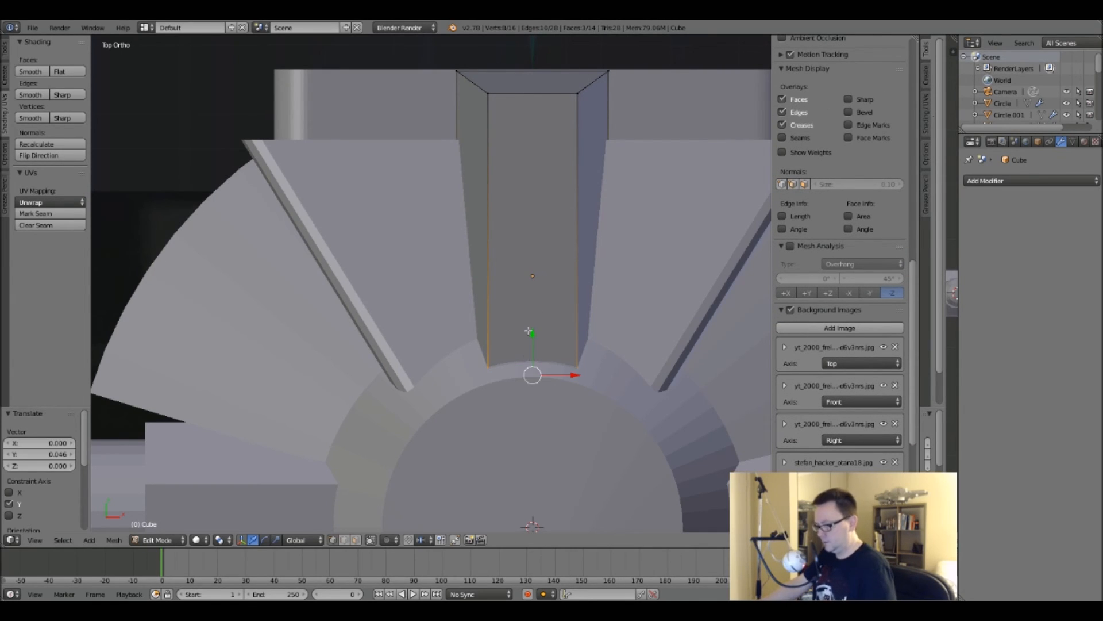
pyautogui.press('a')
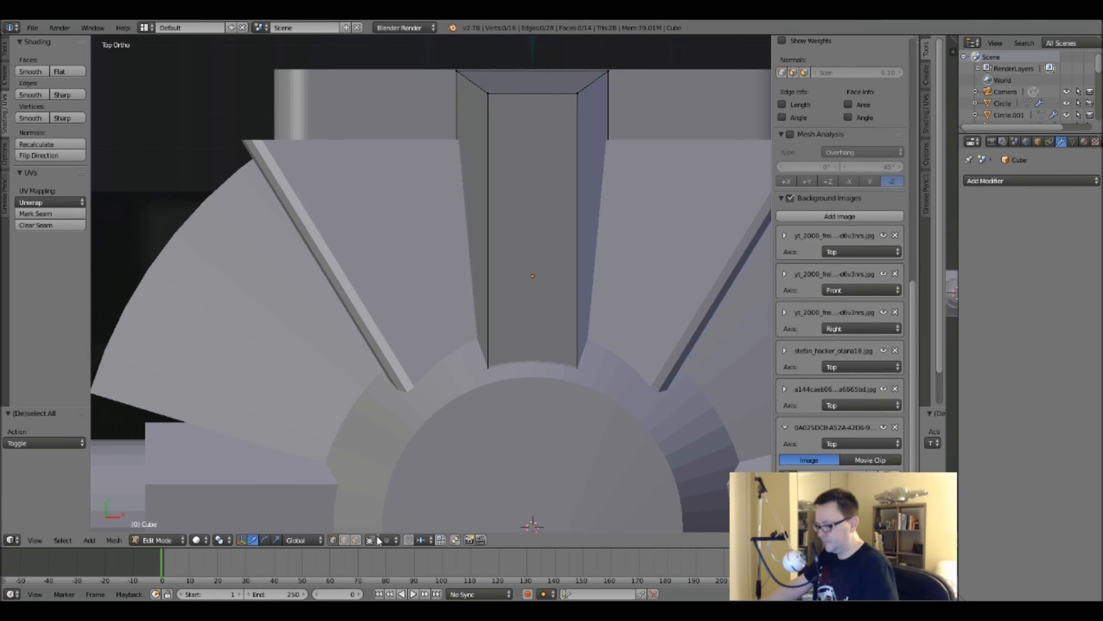
# Inset the central rear block's top face with a thickness of about 0.0248.
pyautogui.rightClick(535, 238)
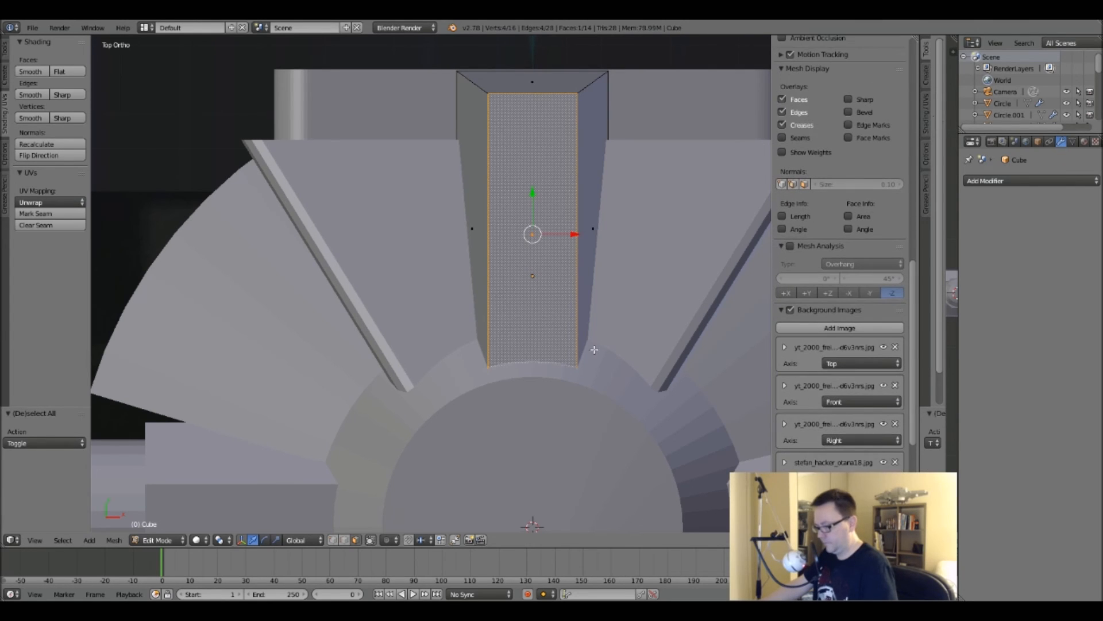
pyautogui.press('i')
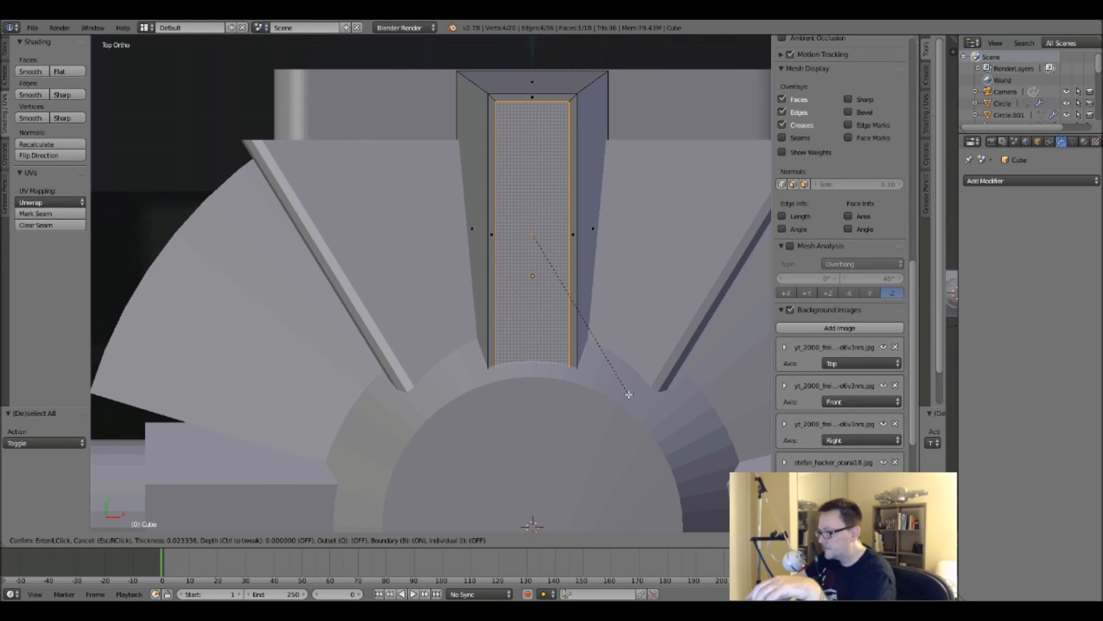
pyautogui.click(629, 394)
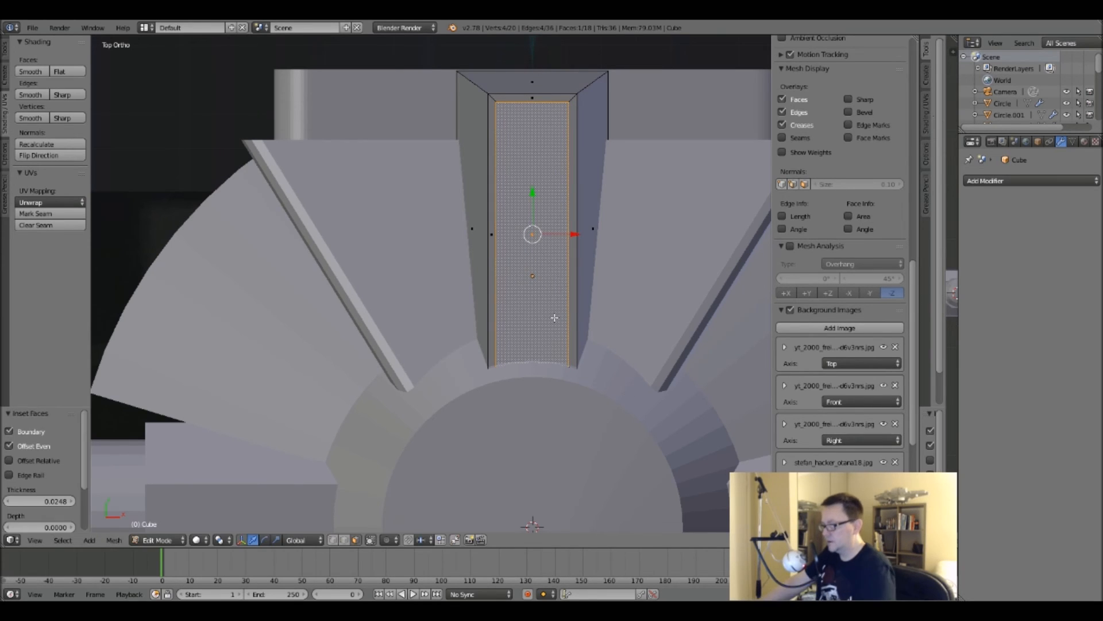
# Extrude the inset top face slightly downward to form a shallow recess in the rear block.
pyautogui.scroll(3, 537, 339)
pyautogui.moveTo(563, 280); pyautogui.dragTo(481, 241, button='middle')
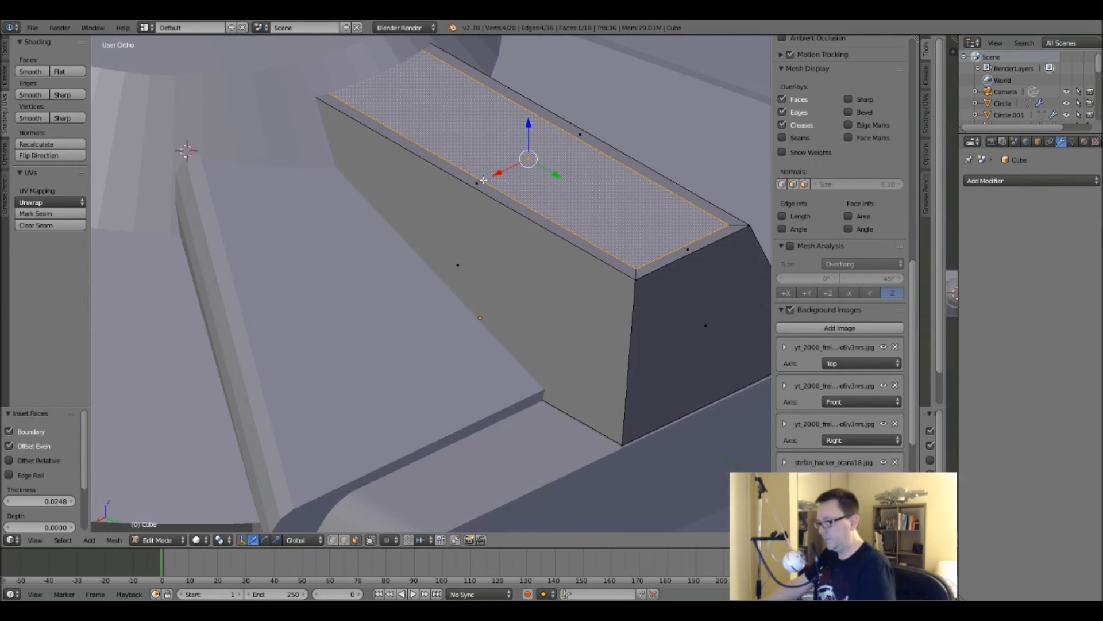
pyautogui.press('e')
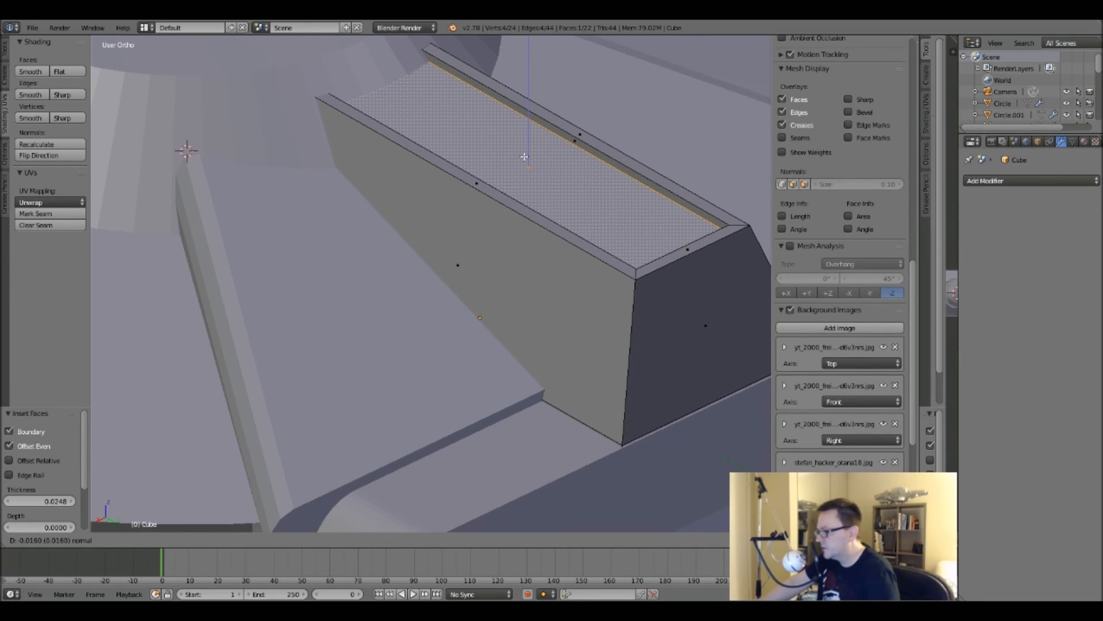
pyautogui.click(524, 156)
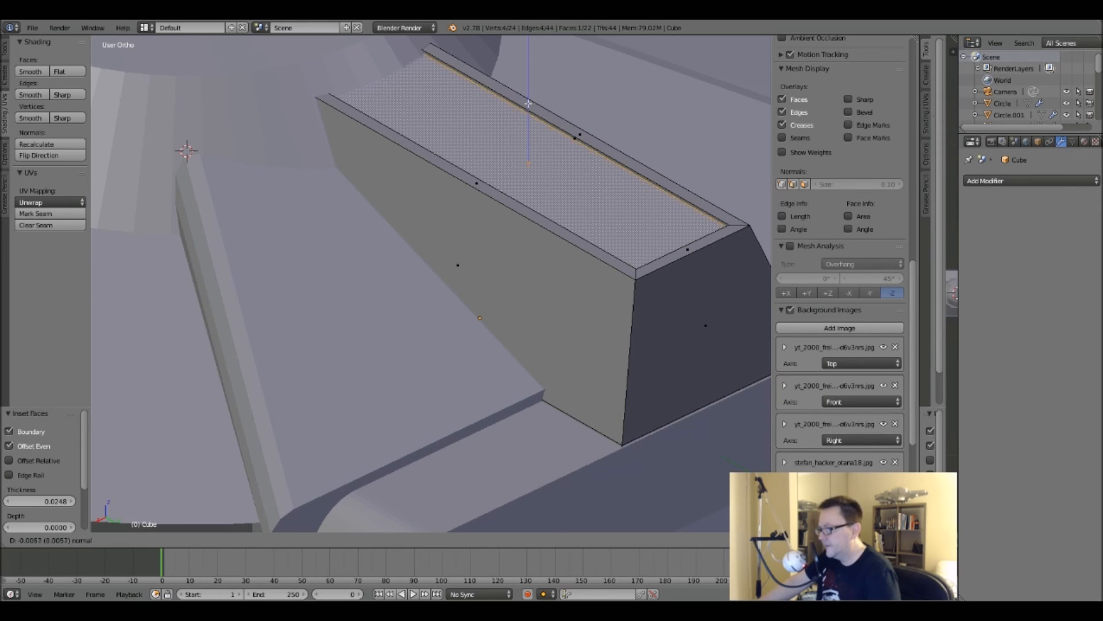
# Try moving the dome-side end wall of the rear block's top recess 0.049 along Y, then -0.050 back towards the dome.
pyautogui.press('Tab')
pyautogui.scroll(-3, 517, 151)
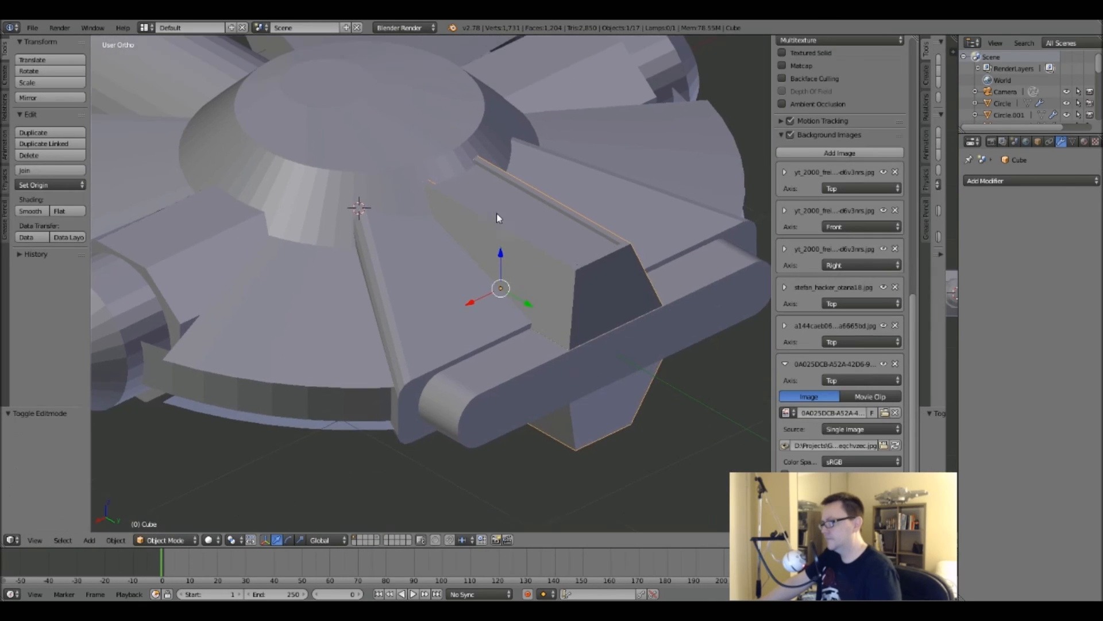
pyautogui.scroll(4, 513, 228)
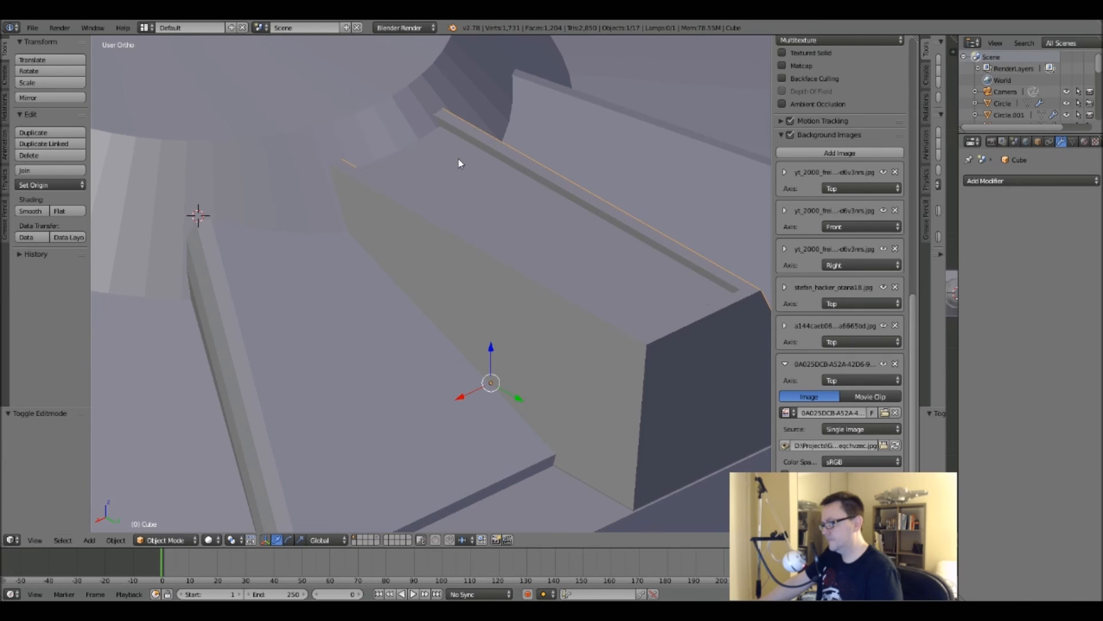
pyautogui.press('Tab')
pyautogui.press('z')
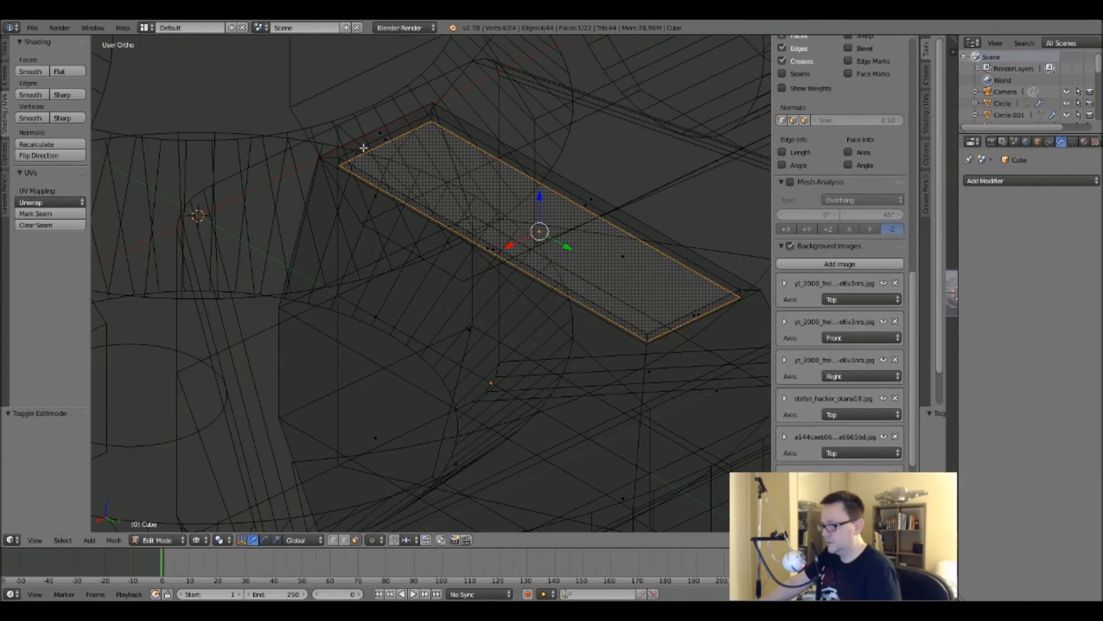
pyautogui.scroll(5, 364, 148)
pyautogui.rightClick(378, 131)
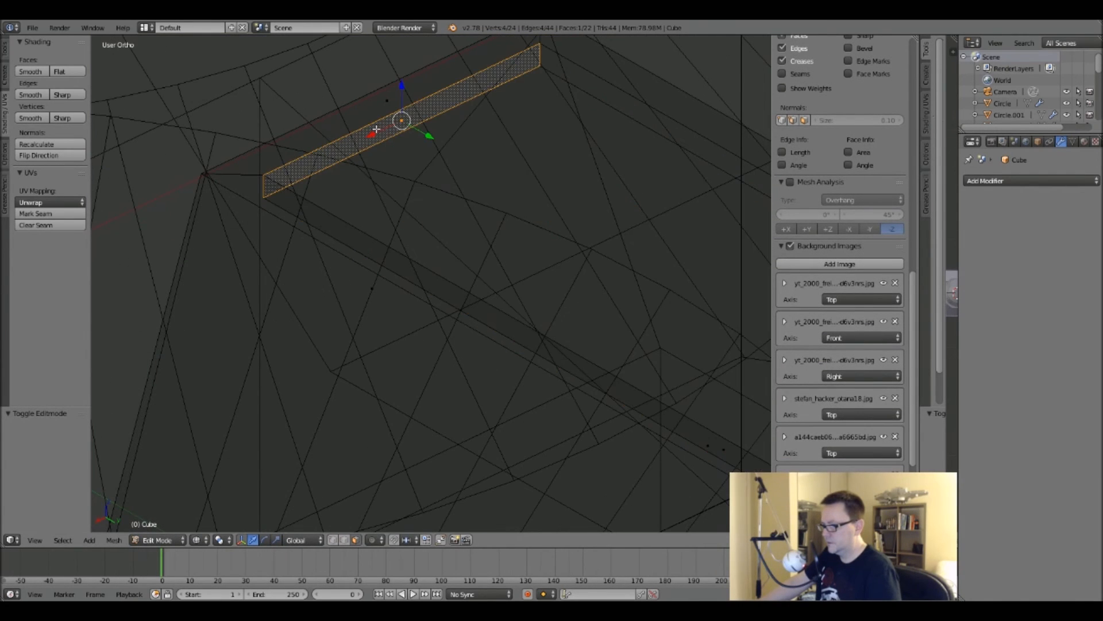
pyautogui.press('z')
pyautogui.moveTo(417, 131); pyautogui.dragTo(476, 166)
pyautogui.scroll(-7, 476, 166)
pyautogui.moveTo(476, 166); pyautogui.dragTo(609, 230, button='middle')
pyautogui.keyDown('shift'); pyautogui.moveTo(501, 214); pyautogui.dragTo(434, 231, button='middle'); pyautogui.keyUp('shift')
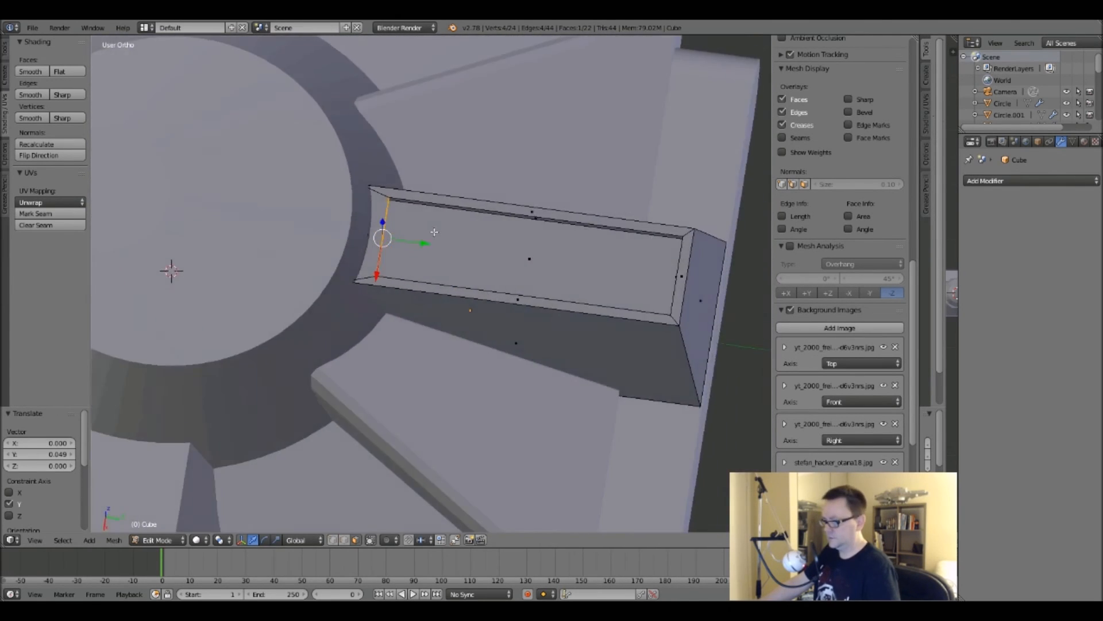
pyautogui.moveTo(406, 242)
pyautogui.mouseDown()
pyautogui.moveTo(424, 243)
pyautogui.moveTo(402, 243)
pyautogui.mouseUp()
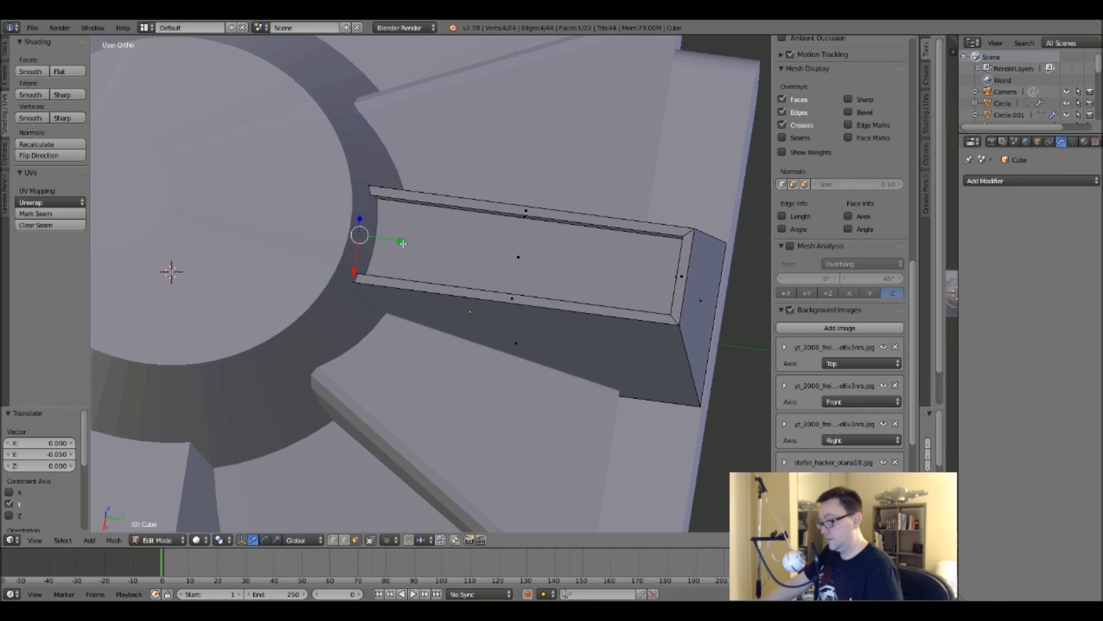
# Undo both moves of the recess's end wall and leave mesh editing on the rear block.
pyautogui.hotkey('ctrl', 'z')
pyautogui.hotkey('ctrl', 'z')
pyautogui.press('Tab')
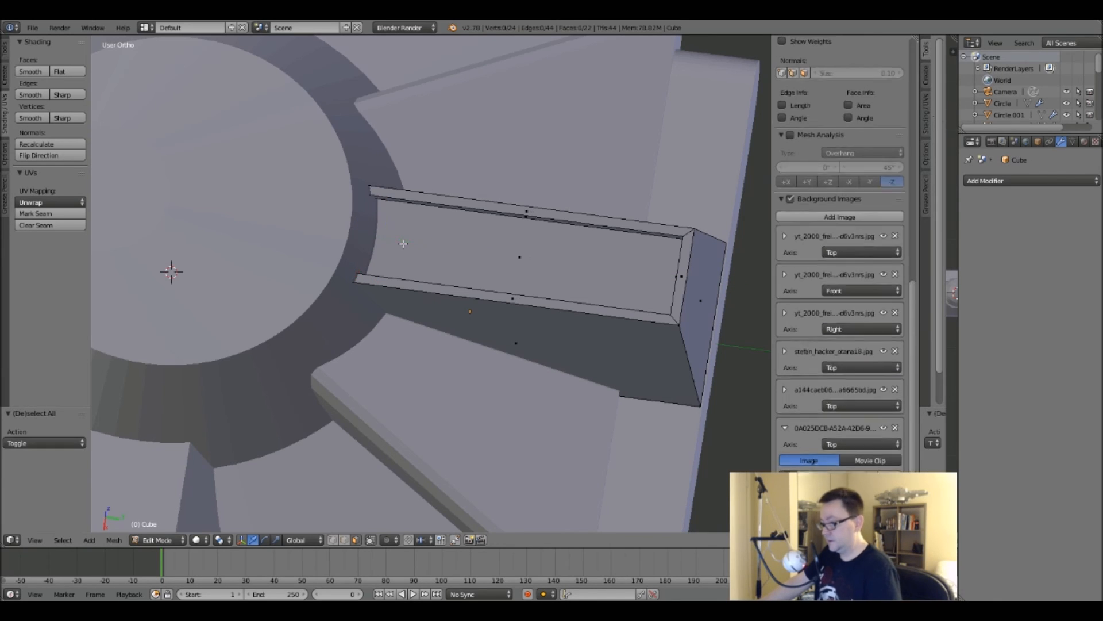
pyautogui.scroll(-3, 403, 243)
pyautogui.scroll(2, 513, 281)
pyautogui.press('Tab')
pyautogui.press('Tab')
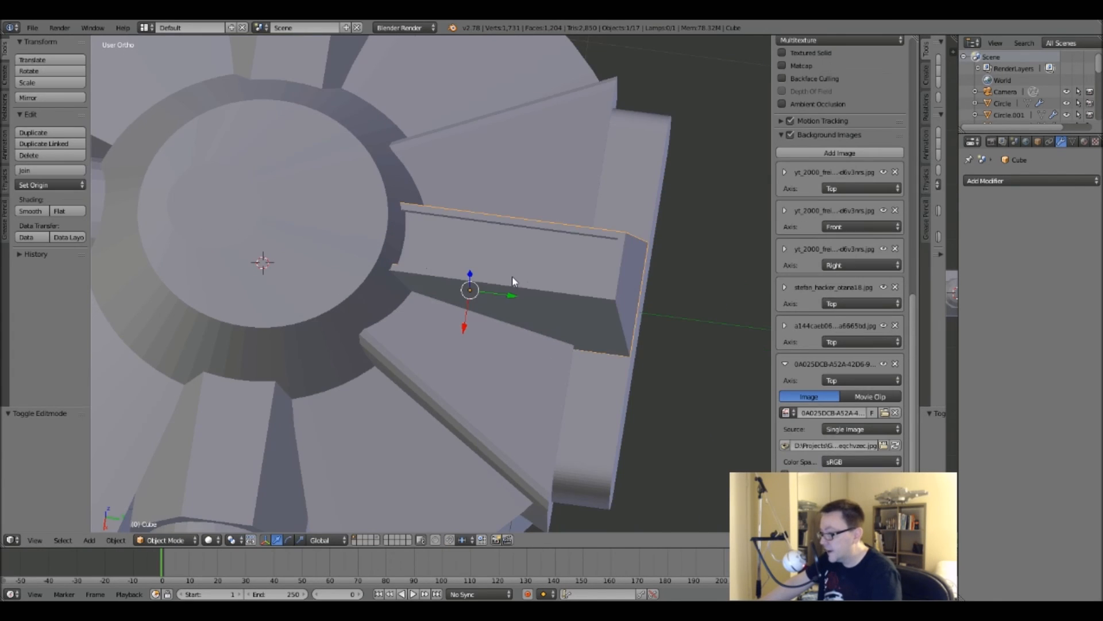
# Select every object in the scene and duplicate them all in place, checking from the top view.
pyautogui.scroll(-3, 512, 277)
pyautogui.moveTo(548, 305); pyautogui.dragTo(541, 188, button='middle')
pyautogui.press('a')
pyautogui.press('KP_7')
pyautogui.scroll(-3, 522, 291)
pyautogui.press('z')
pyautogui.press('a')
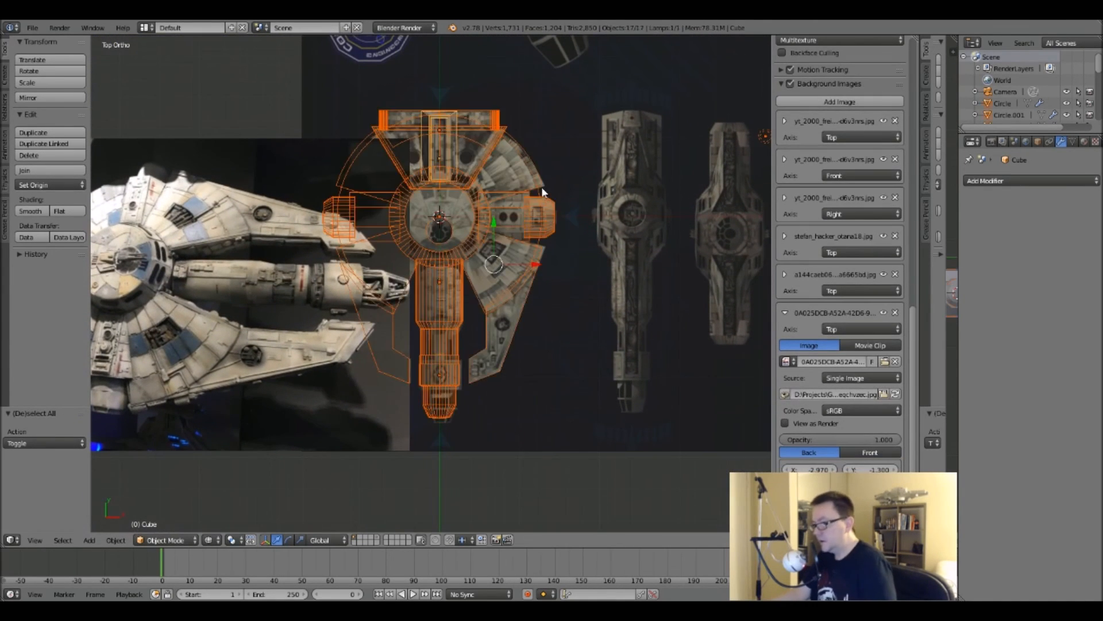
pyautogui.keyDown('shift'); pyautogui.moveTo(545, 214); pyautogui.dragTo(549, 257, button='middle'); pyautogui.keyUp('shift')
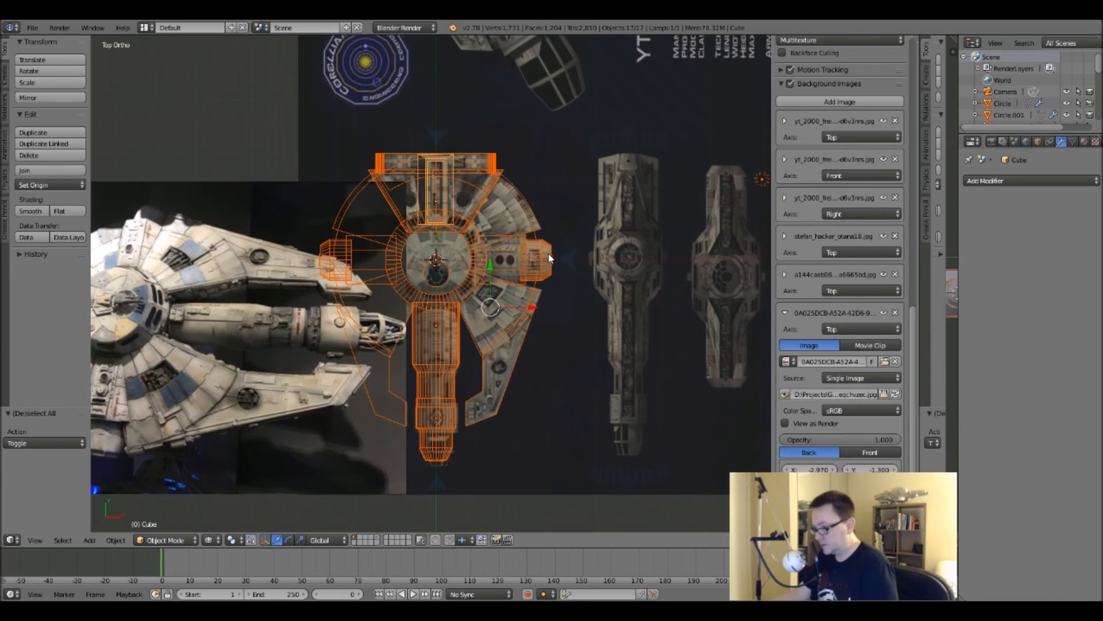
pyautogui.hotkey('shift', 'd')
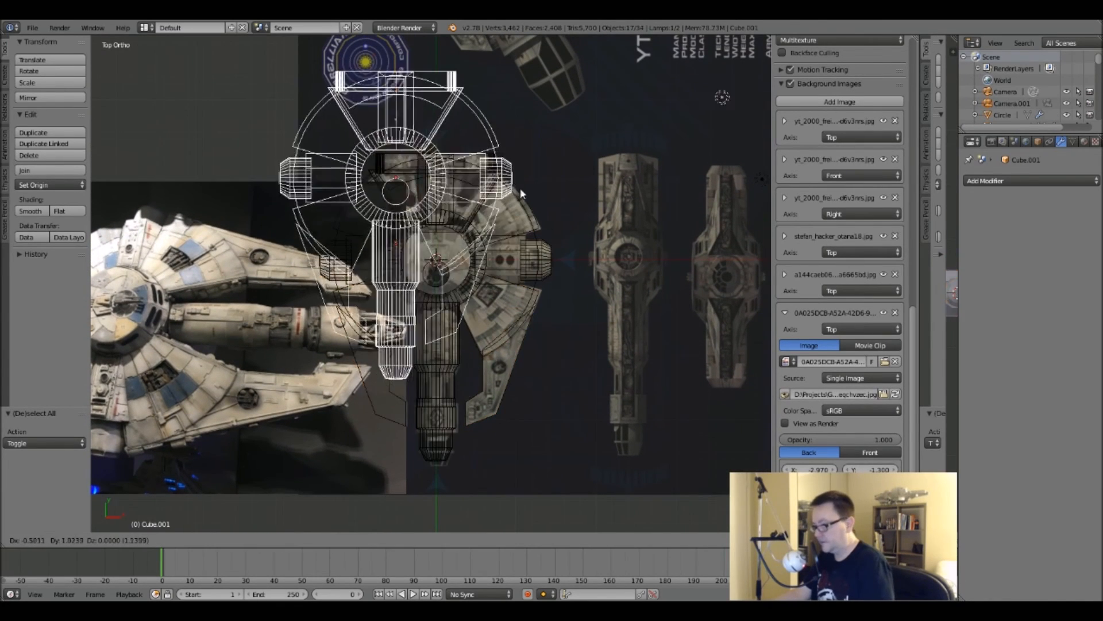
pyautogui.rightClick(497, 201)
# Move the duplicated objects to the last layer as a separate copy of the ship.
pyautogui.scroll(-6, 570, 243)
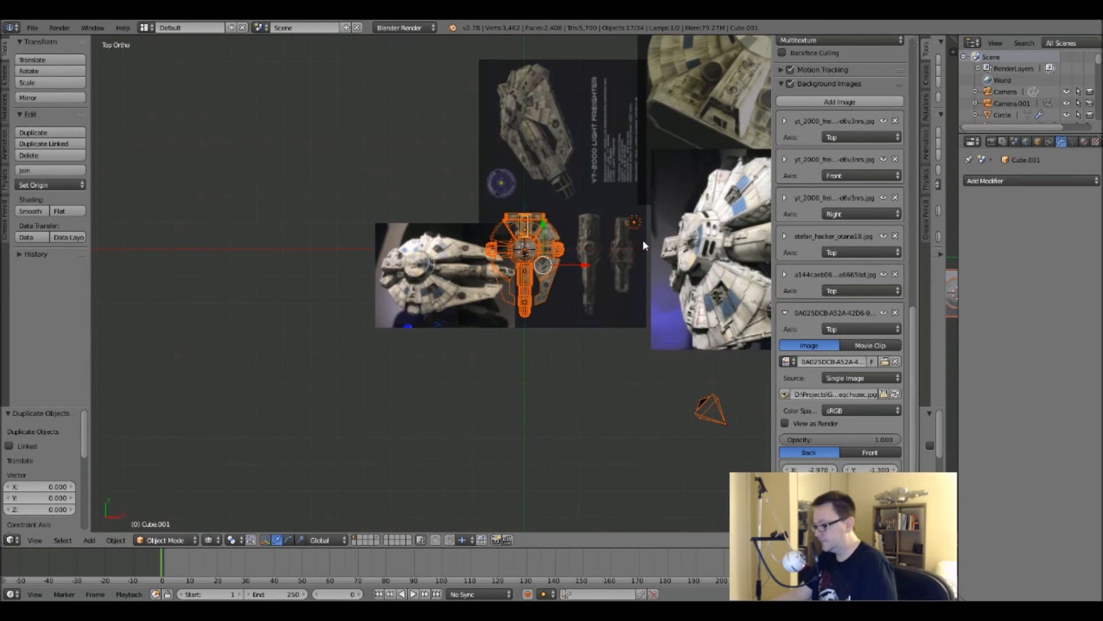
pyautogui.press('m')
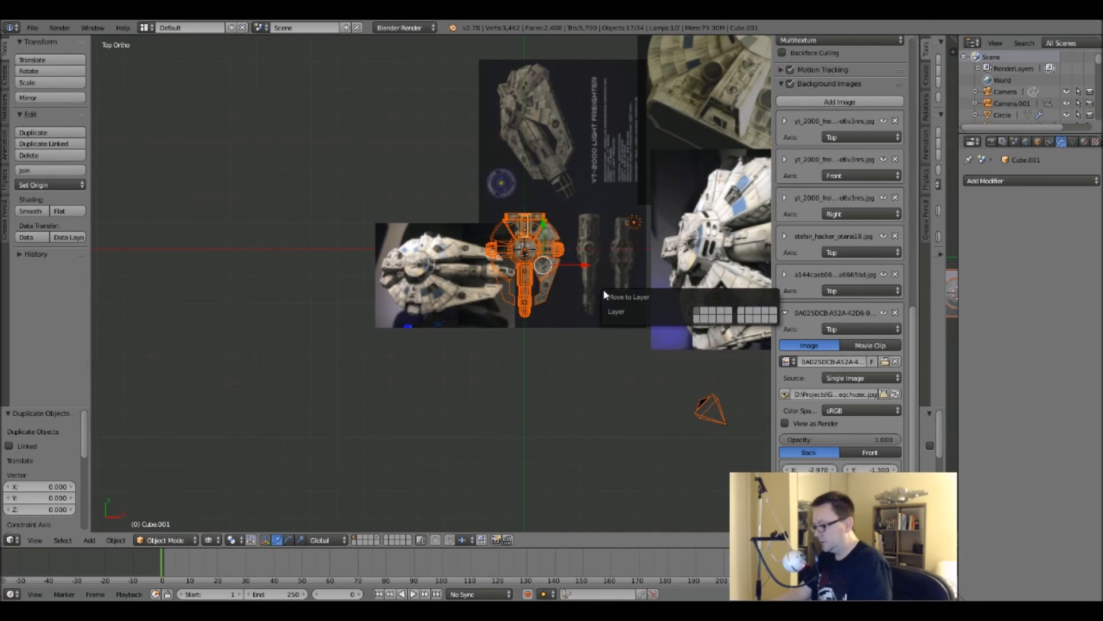
pyautogui.scroll(-2, 775, 317)
pyautogui.click(774, 315)
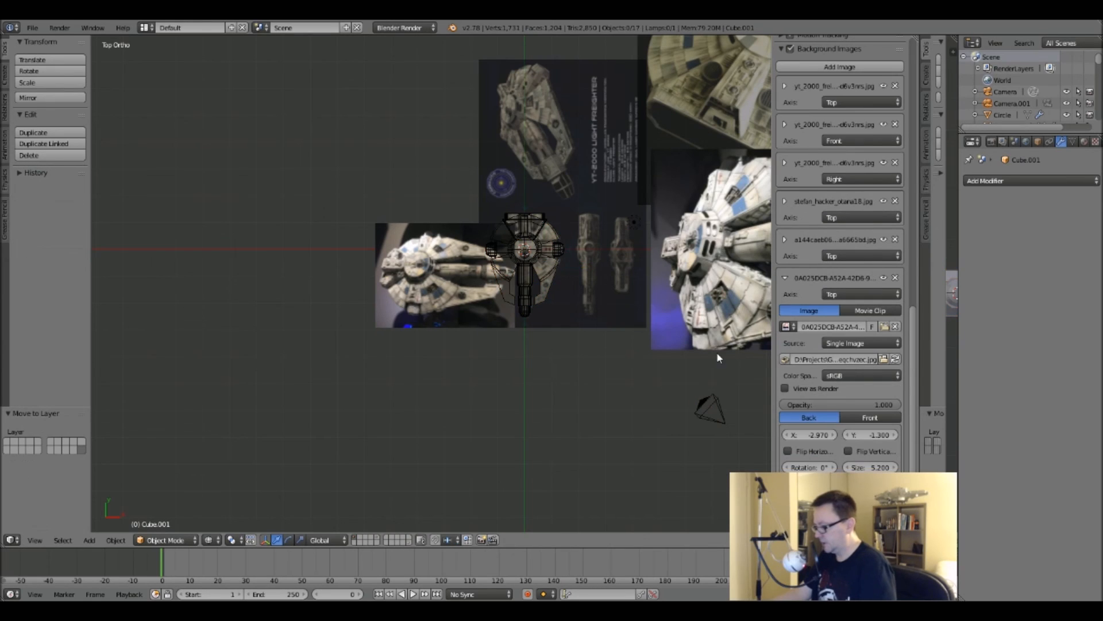
# Show the last layer, delete the duplicated camera and lamp there, and return to layer 1 in solid shading.
pyautogui.click(408, 542)
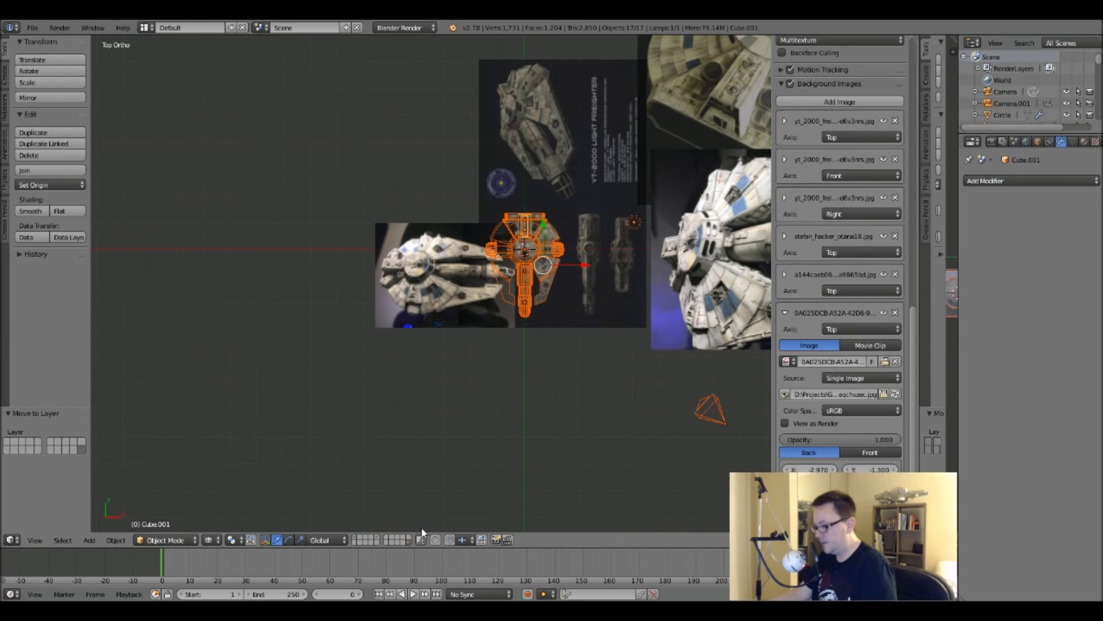
pyautogui.scroll(-3, 839, 345)
pyautogui.rightClick(706, 427)
pyautogui.press('x')
pyautogui.click(690, 428)
pyautogui.scroll(4, 529, 253)
pyautogui.press('z')
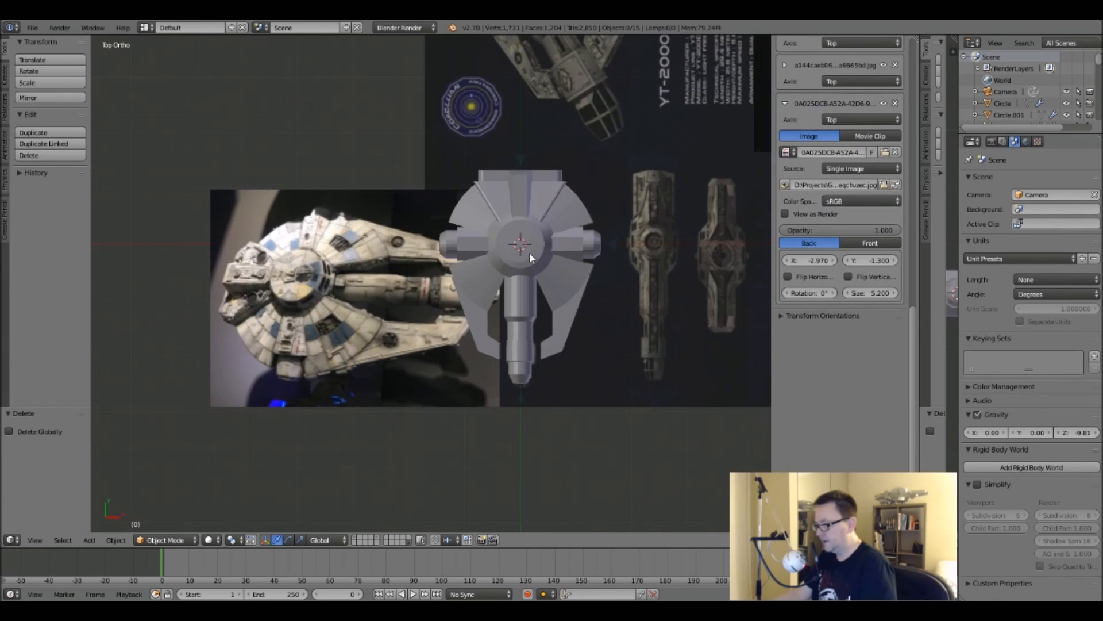
pyautogui.press('1')
# Open the central rear block's mesh for editing in the right side view, with the blueprint showing through its upper outer corner.
pyautogui.scroll(3, 535, 284)
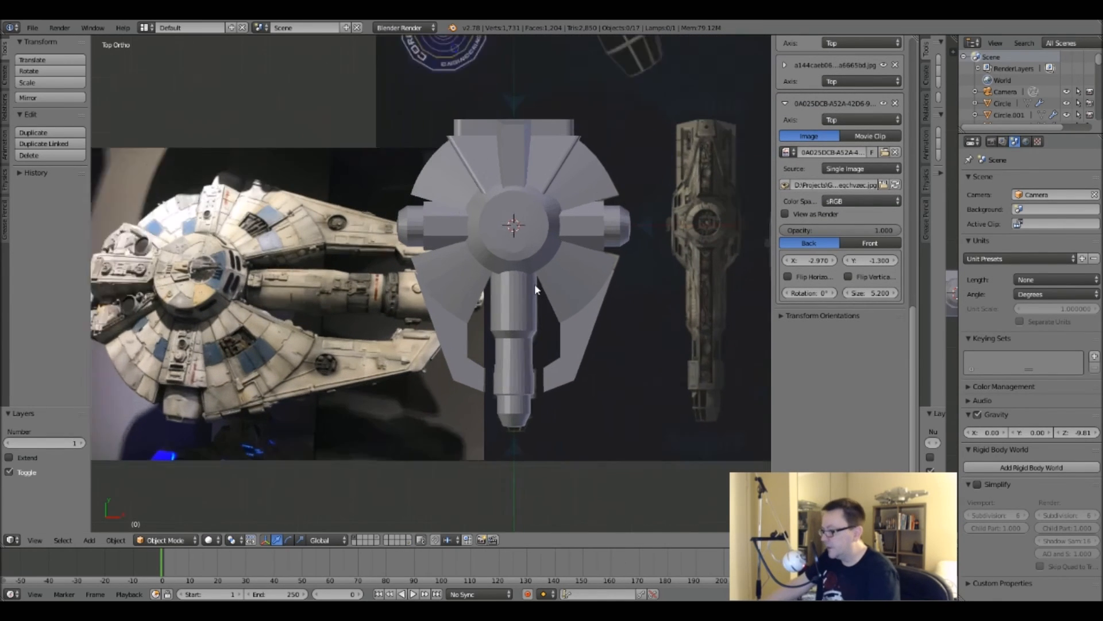
pyautogui.scroll(1, 541, 323)
pyautogui.moveTo(542, 322); pyautogui.dragTo(489, 257, button='middle')
pyautogui.scroll(4, 606, 245)
pyautogui.moveTo(606, 247); pyautogui.dragTo(510, 285, button='middle')
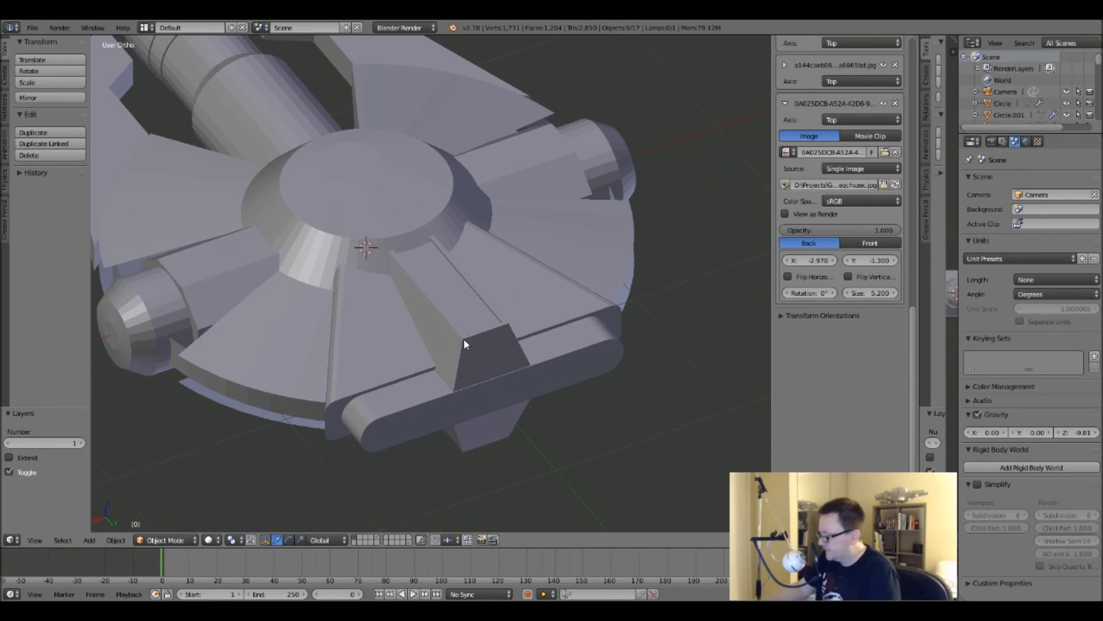
pyautogui.press('KP_3')
pyautogui.scroll(1, 571, 223)
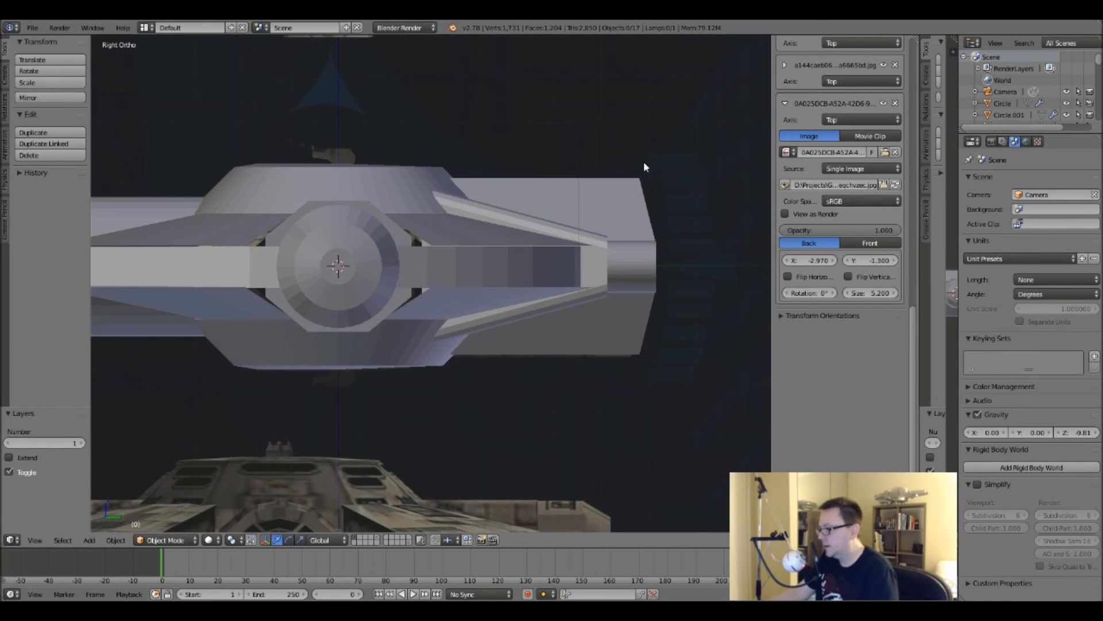
pyautogui.rightClick(639, 184)
pyautogui.press('Tab')
pyautogui.scroll(6, 640, 185)
pyautogui.press('z')
pyautogui.keyDown('shift'); pyautogui.moveTo(639, 207); pyautogui.dragTo(552, 221, button='middle'); pyautogui.keyUp('shift')
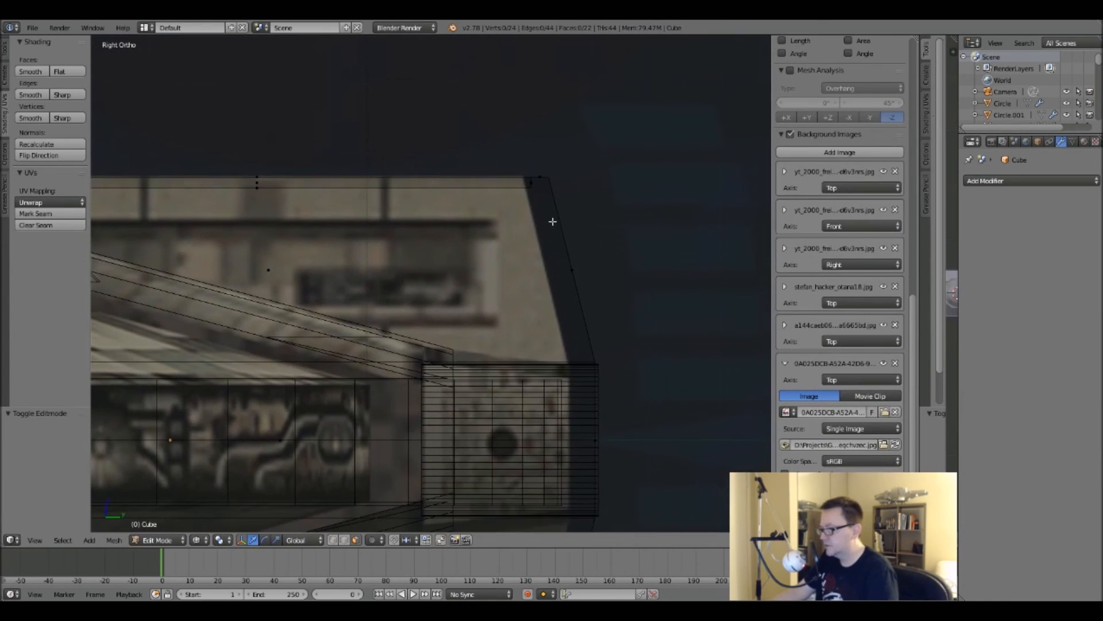
# Move the rear block's upper outer-end vertices about 0.0195 along Y towards the dome, and return to object mode in solid shading.
pyautogui.press('a')
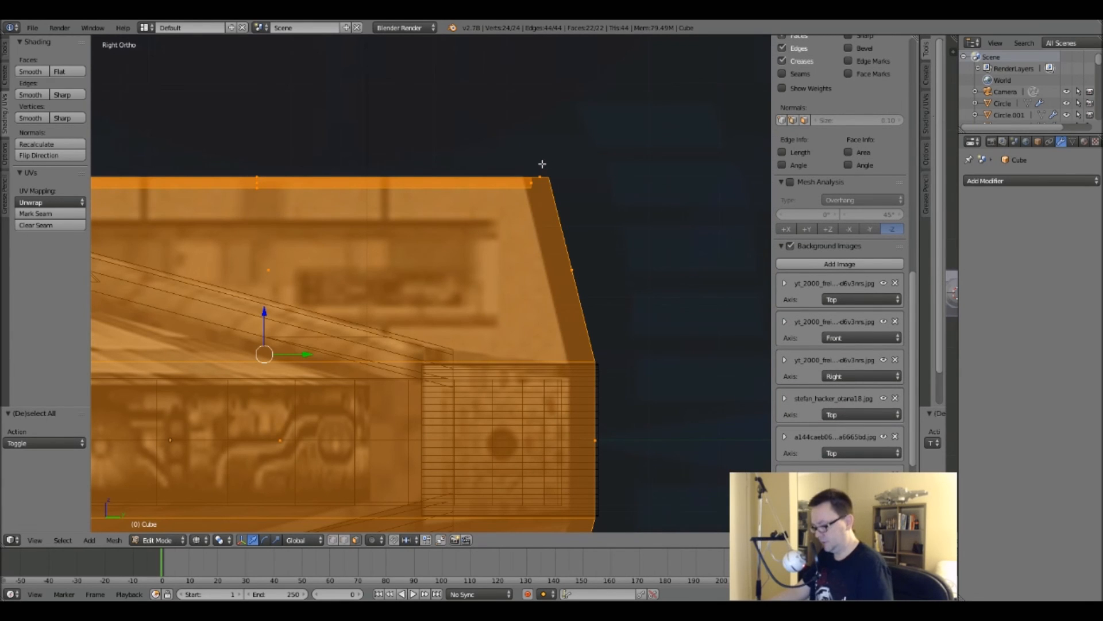
pyautogui.press('a')
pyautogui.press('b')
pyautogui.moveTo(506, 144); pyautogui.dragTo(599, 245)
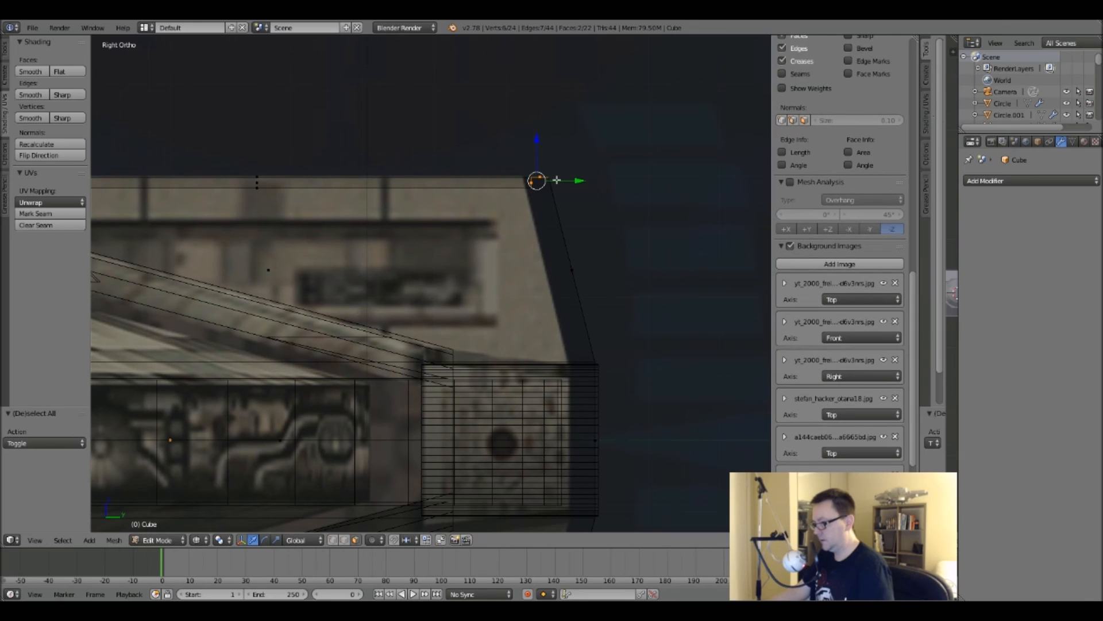
pyautogui.press('g')
pyautogui.press('y')
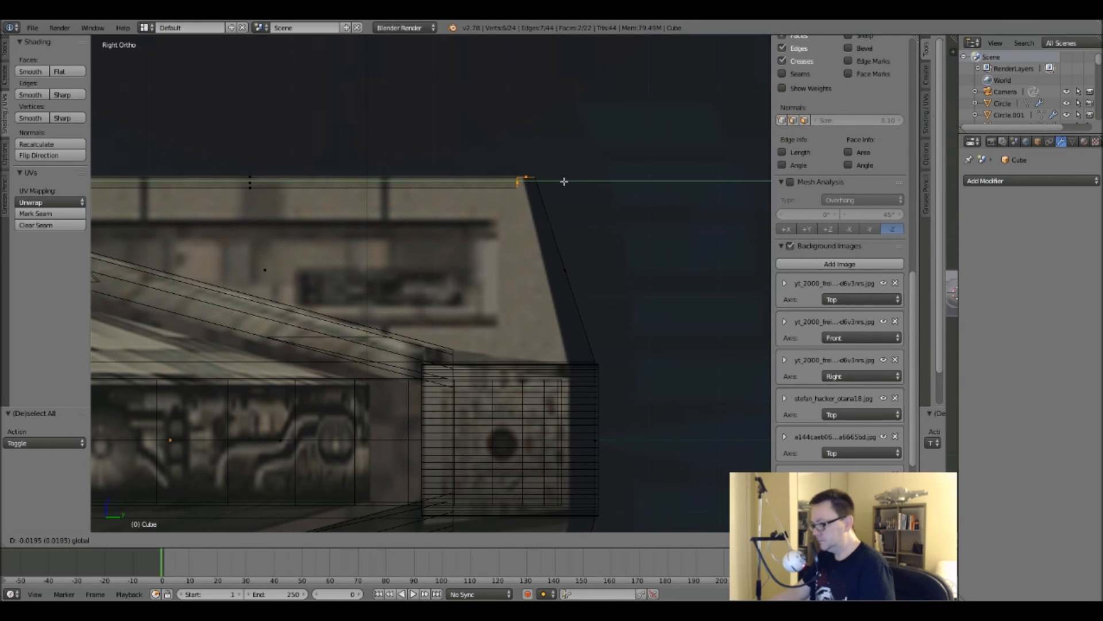
pyautogui.click(564, 181)
pyautogui.press('Tab')
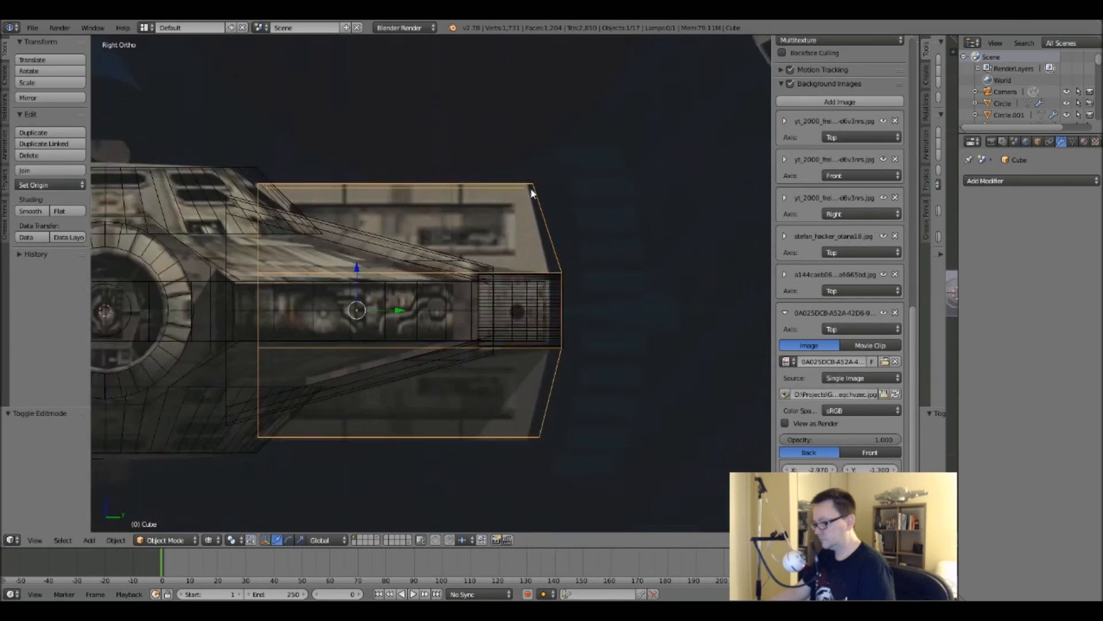
pyautogui.press('z')
pyautogui.moveTo(531, 193); pyautogui.dragTo(454, 220, button='middle')
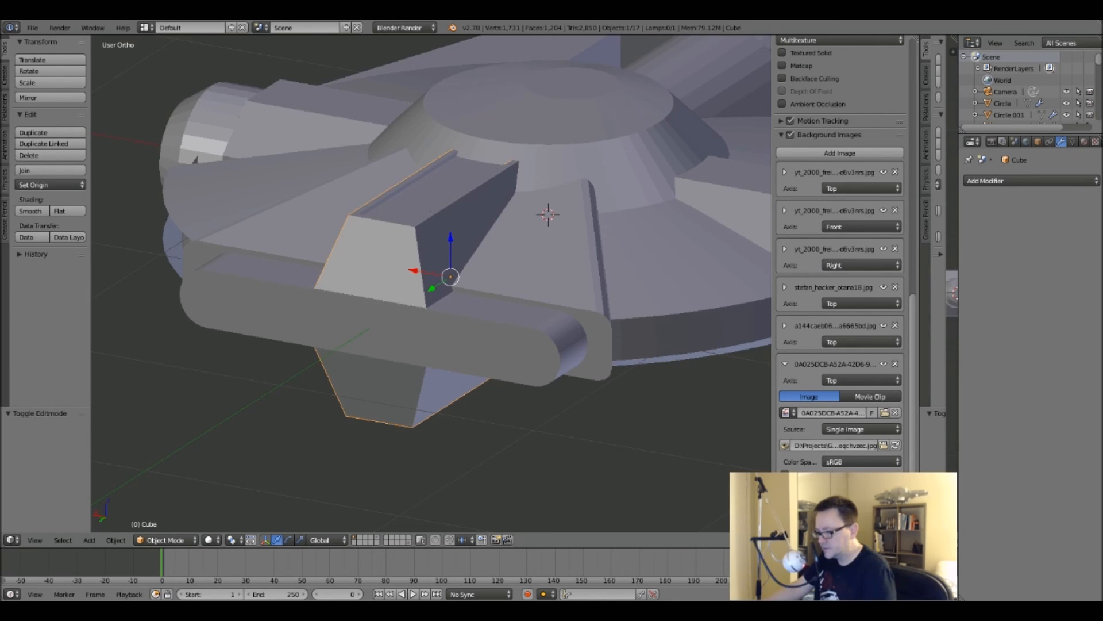
# Examine the top-view reference photos for the shape of the central rear block's end face, and return to the block.
pyautogui.scroll(-5, 351, 423)
pyautogui.press('KP_7')
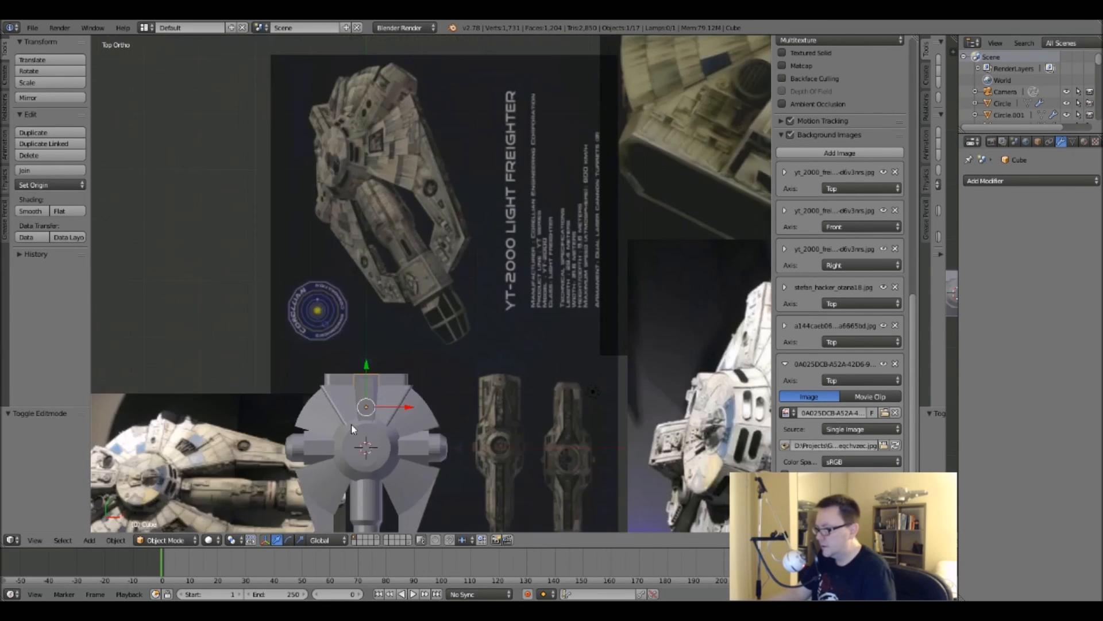
pyautogui.scroll(-3, 351, 424)
pyautogui.scroll(10, 558, 261)
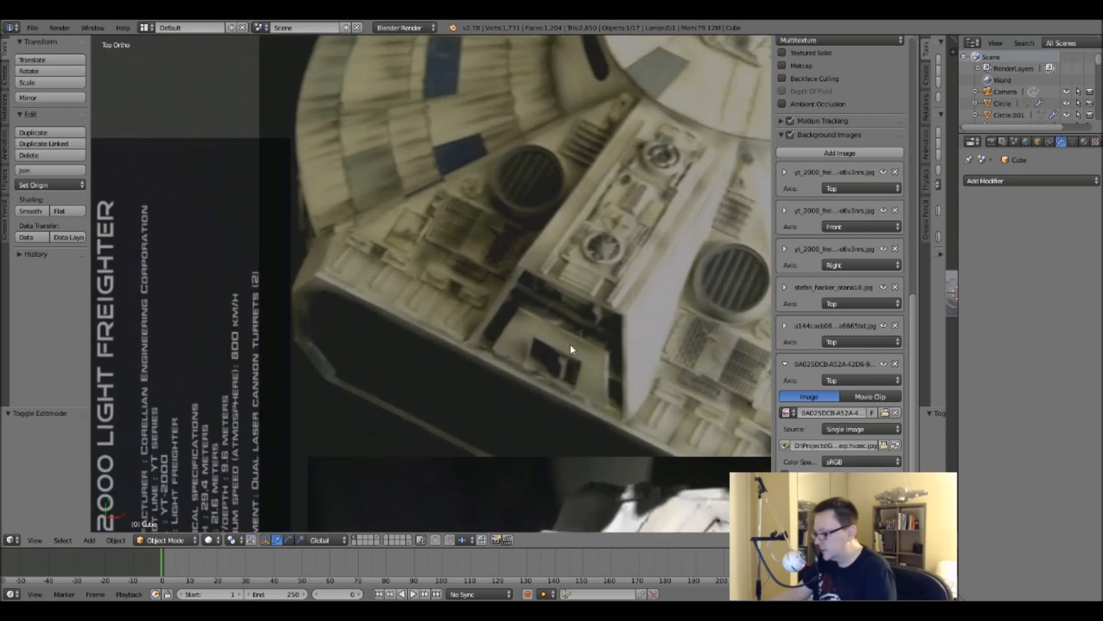
pyautogui.scroll(-6, 597, 276)
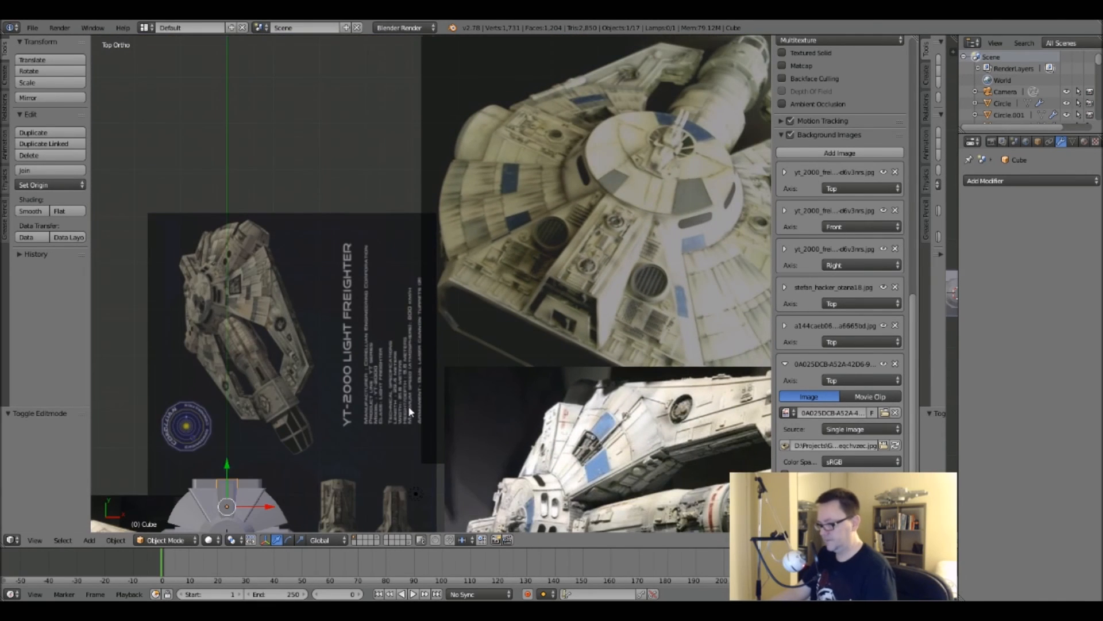
pyautogui.scroll(-3, 408, 406)
pyautogui.moveTo(408, 406); pyautogui.dragTo(313, 253, button='middle')
pyautogui.press('KP_Decimal')
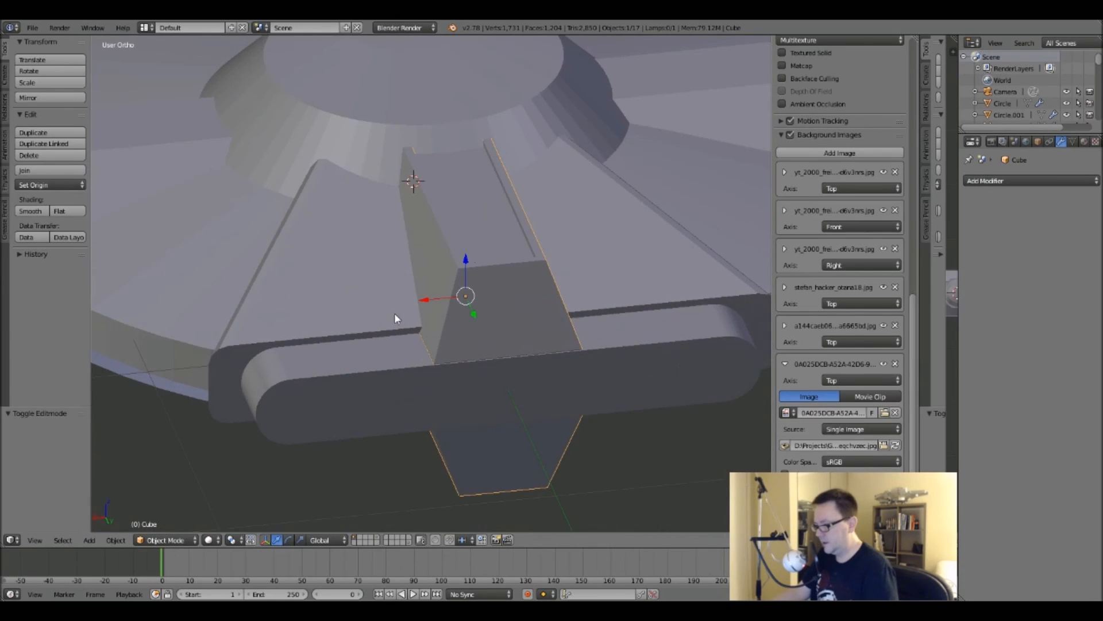
# Inset the central rear block's sloped outer end face with a thickness of 0.0122.
pyautogui.press('Tab')
pyautogui.rightClick(498, 329)
pyautogui.scroll(3, 498, 328)
pyautogui.moveTo(498, 329); pyautogui.dragTo(589, 320, button='middle')
pyautogui.press('i')
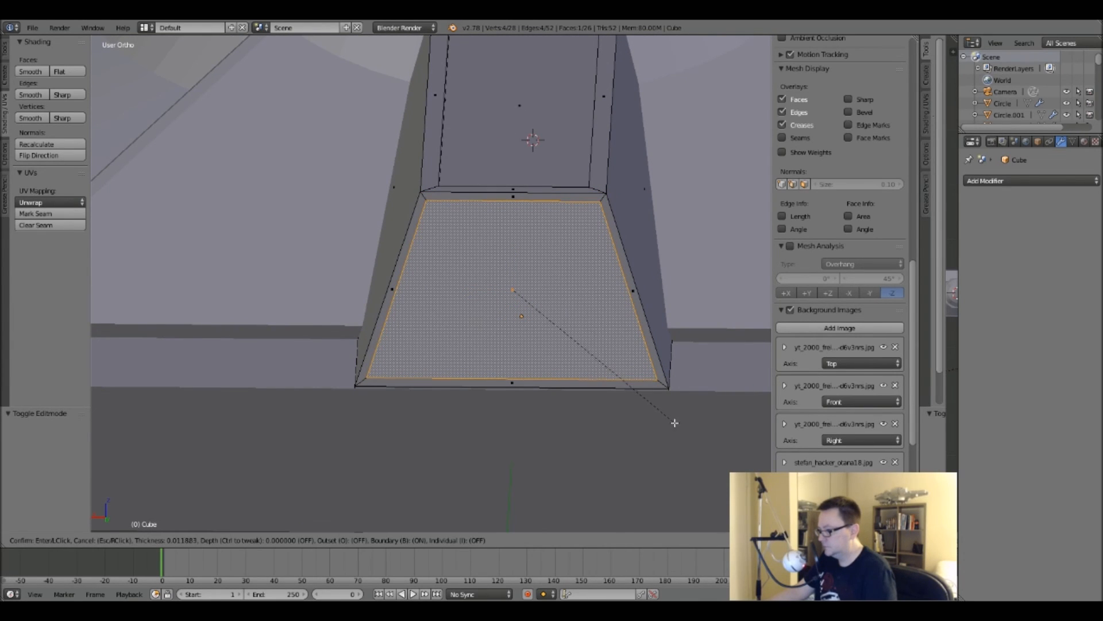
pyautogui.click(672, 422)
pyautogui.moveTo(477, 327); pyautogui.dragTo(577, 327, button='middle')
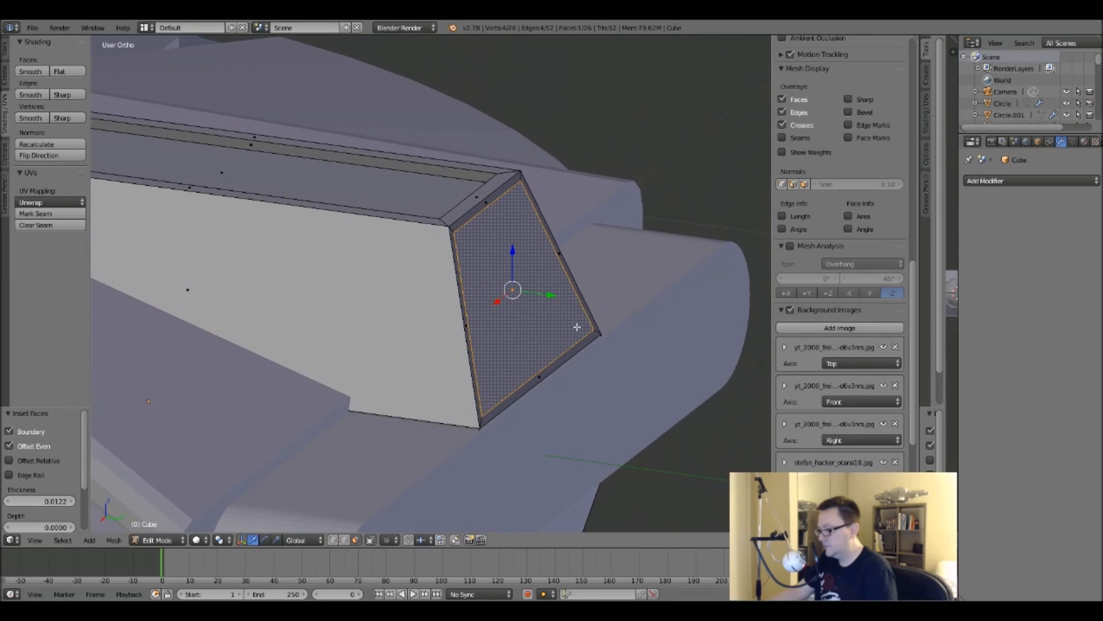
# Extrude the inset end face in place and move it inward along Y by 0.018 and a further 0.029 to form a recess.
pyautogui.press('e')
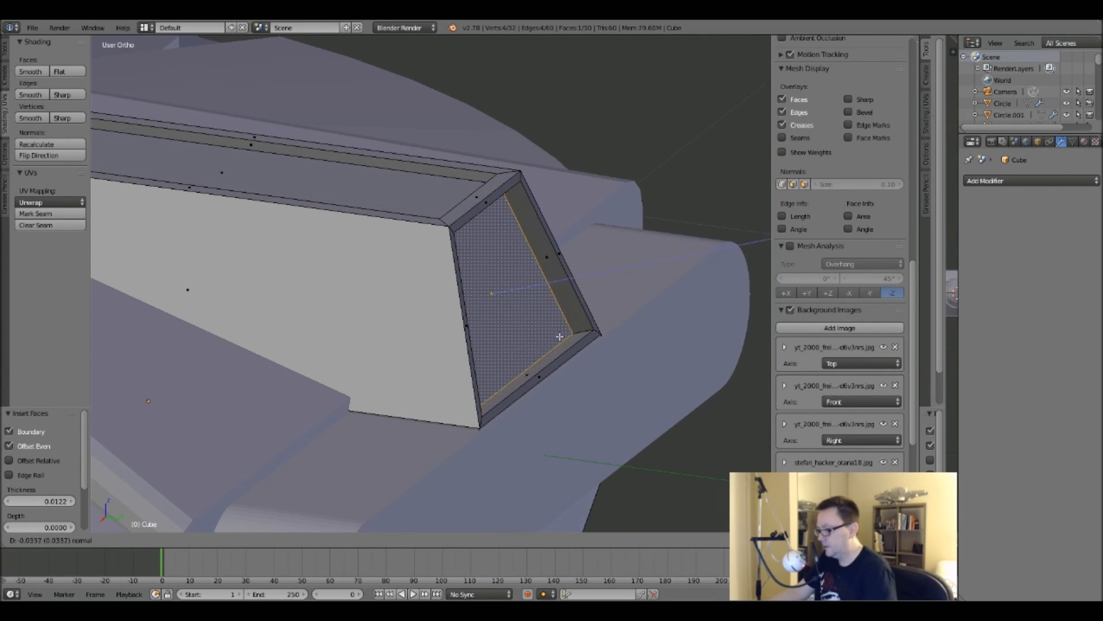
pyautogui.rightClick(559, 344)
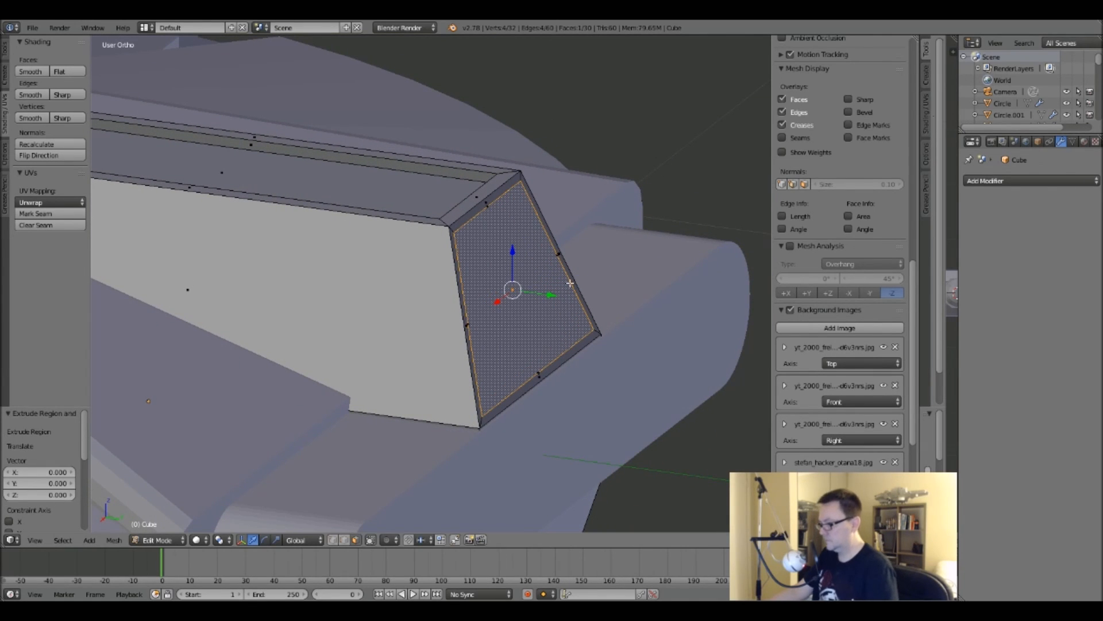
pyautogui.moveTo(555, 292)
pyautogui.mouseDown()
pyautogui.moveTo(520, 292)
pyautogui.moveTo(542, 295)
pyautogui.mouseUp()
pyautogui.press('KP_3')
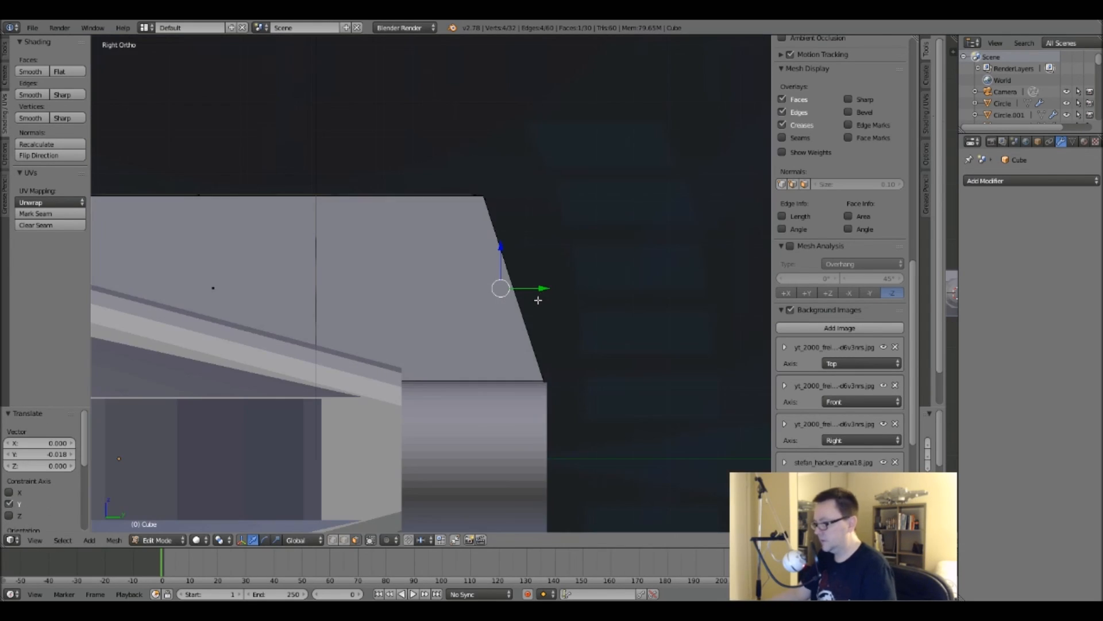
pyautogui.scroll(3, 538, 300)
pyautogui.press('z')
pyautogui.moveTo(551, 315); pyautogui.dragTo(507, 315)
pyautogui.press('z')
pyautogui.scroll(-4, 583, 267)
pyautogui.moveTo(583, 267); pyautogui.dragTo(397, 299, button='middle')
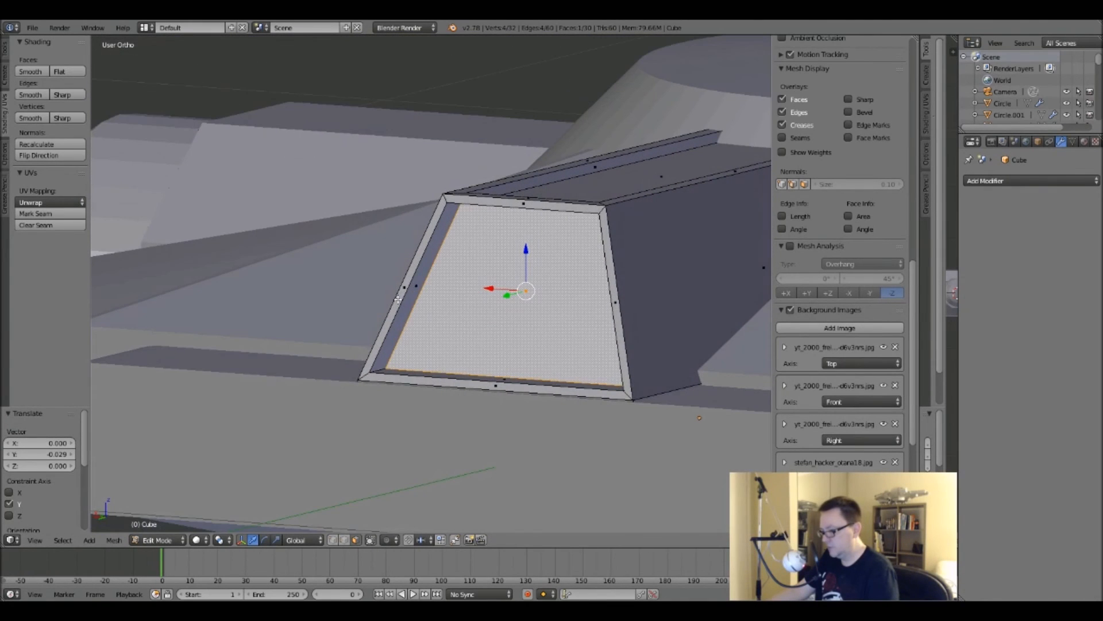
# Try scaling down the recessed outer end face and lowering it 0.001 along Z, and undo both changes.
pyautogui.press('s')
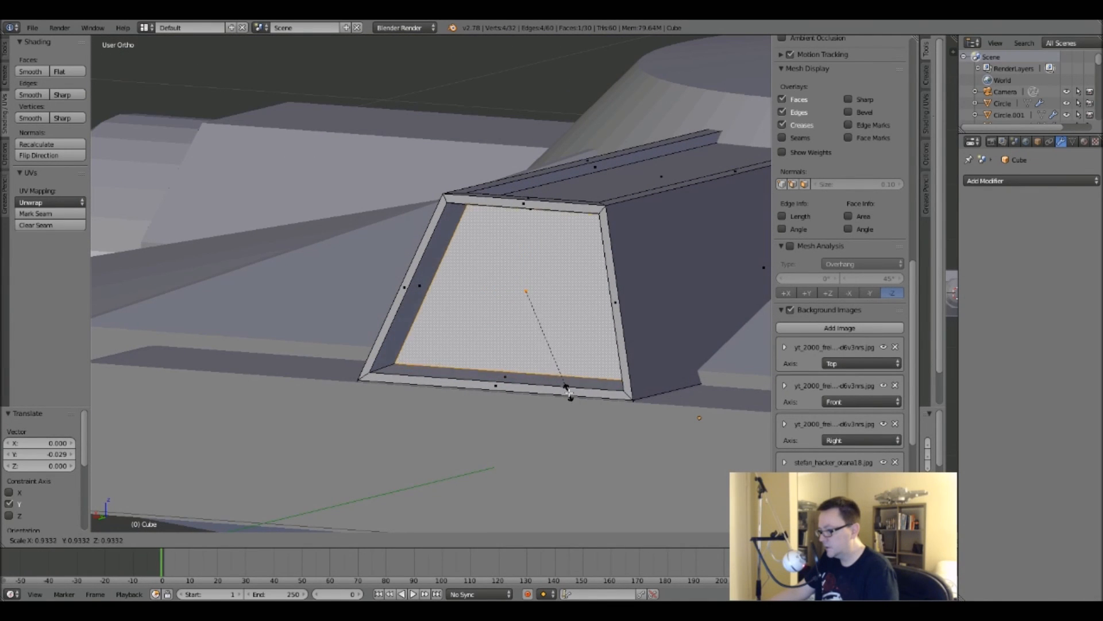
pyautogui.click(566, 393)
pyautogui.moveTo(566, 393); pyautogui.dragTo(634, 416, button='middle')
pyautogui.hotkey('ctrl', 'z')
pyautogui.press('s')
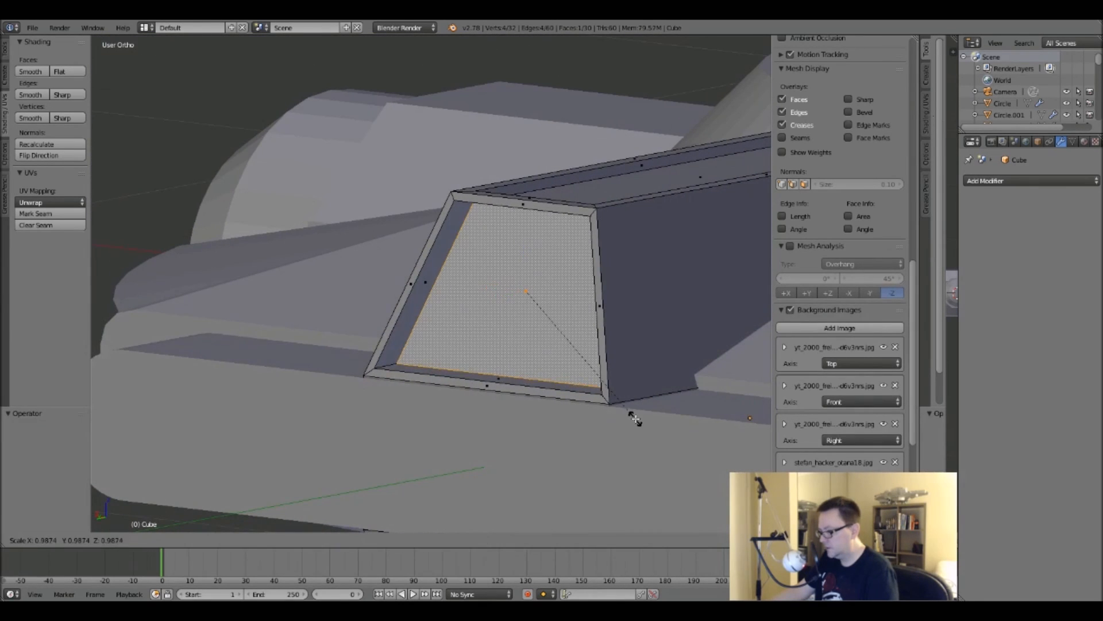
pyautogui.click(634, 407)
pyautogui.moveTo(528, 246); pyautogui.dragTo(526, 257)
pyautogui.moveTo(527, 257); pyautogui.dragTo(453, 267, button='middle')
pyautogui.press('KP_3')
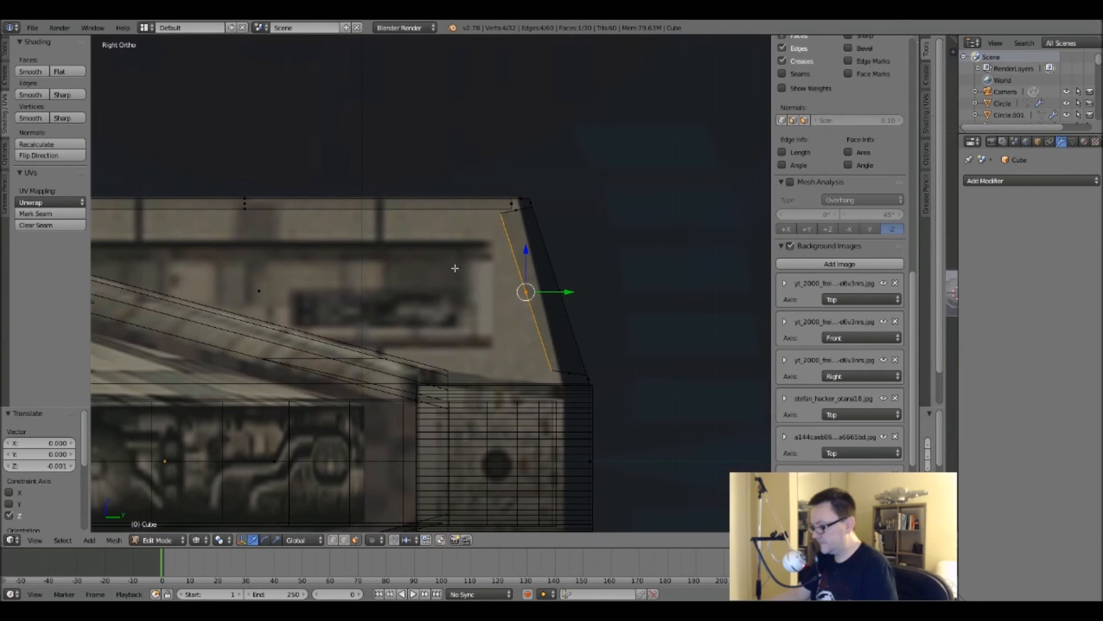
pyautogui.scroll(5, 453, 283)
pyautogui.keyDown('shift'); pyautogui.moveTo(573, 317); pyautogui.dragTo(430, 308, button='middle'); pyautogui.keyUp('shift')
pyautogui.hotkey('ctrl', 'z')
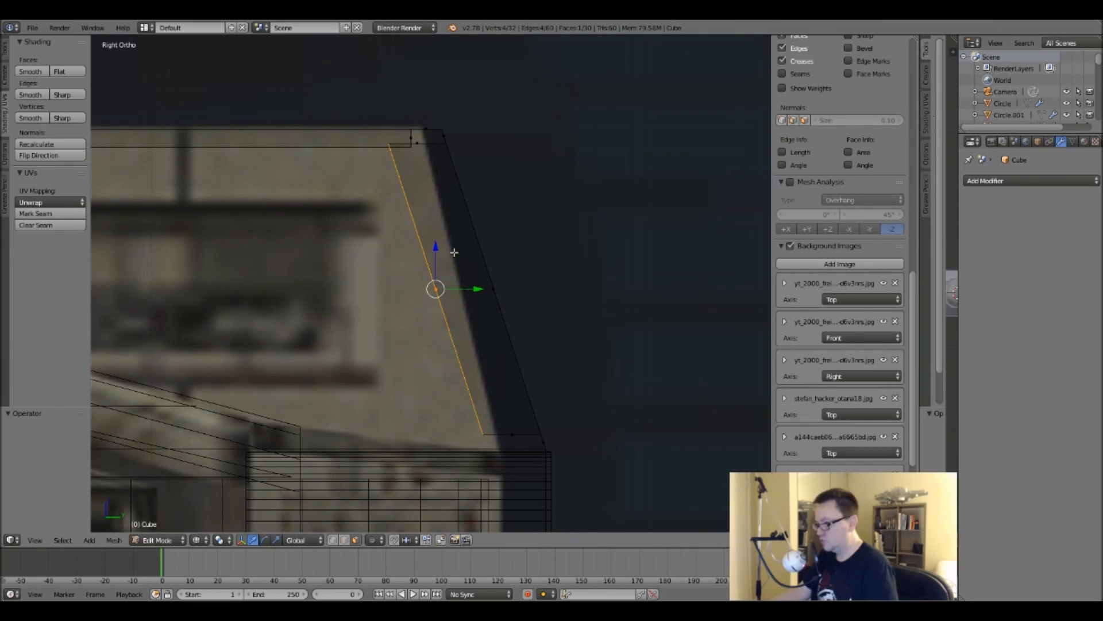
# Move the outer end wall of the block's upper recess 0.091 along Y towards the dome.
pyautogui.moveTo(483, 289); pyautogui.dragTo(318, 326, button='middle')
pyautogui.scroll(7, 469, 288)
pyautogui.moveTo(470, 288); pyautogui.dragTo(451, 214, button='middle')
pyautogui.rightClick(456, 98)
pyautogui.scroll(-4, 499, 138)
pyautogui.moveTo(473, 83); pyautogui.dragTo(527, 144, button='middle')
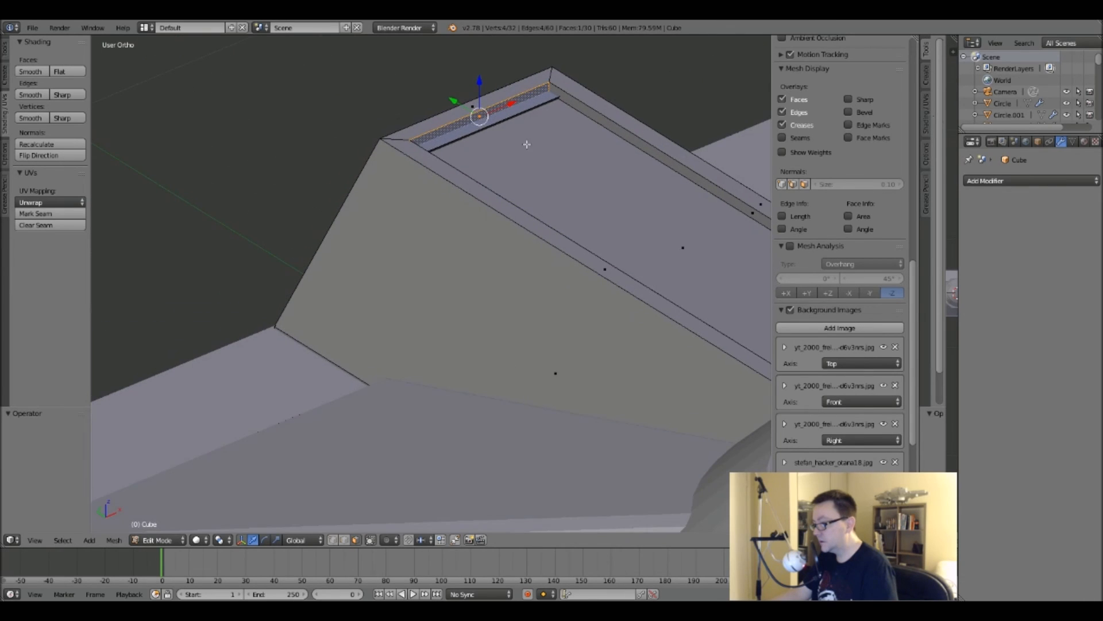
pyautogui.press('g')
pyautogui.press('y')
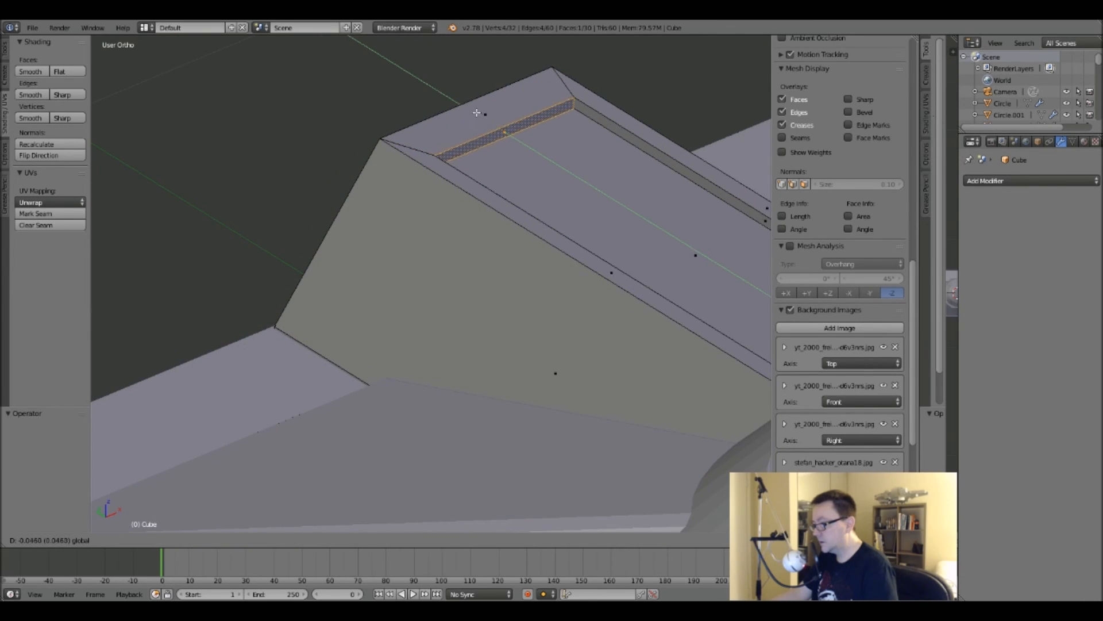
pyautogui.click(502, 130)
# Compare the central rear block with the top-view references, return to object mode, and examine its upper and lower halves.
pyautogui.scroll(-5, 432, 300)
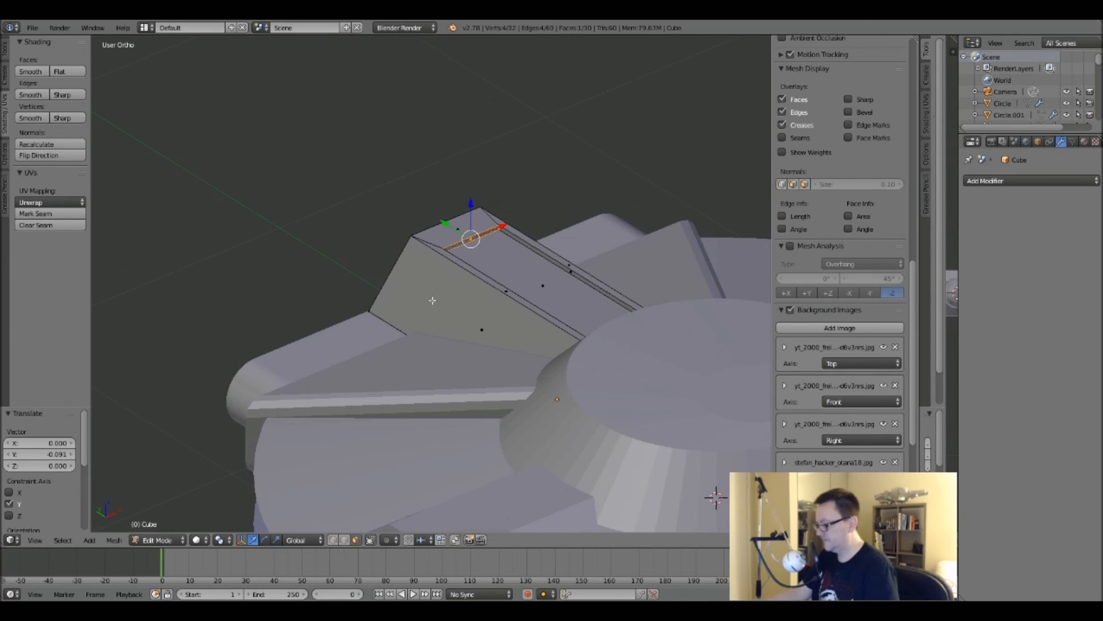
pyautogui.press('KP_7')
pyautogui.scroll(-8, 435, 300)
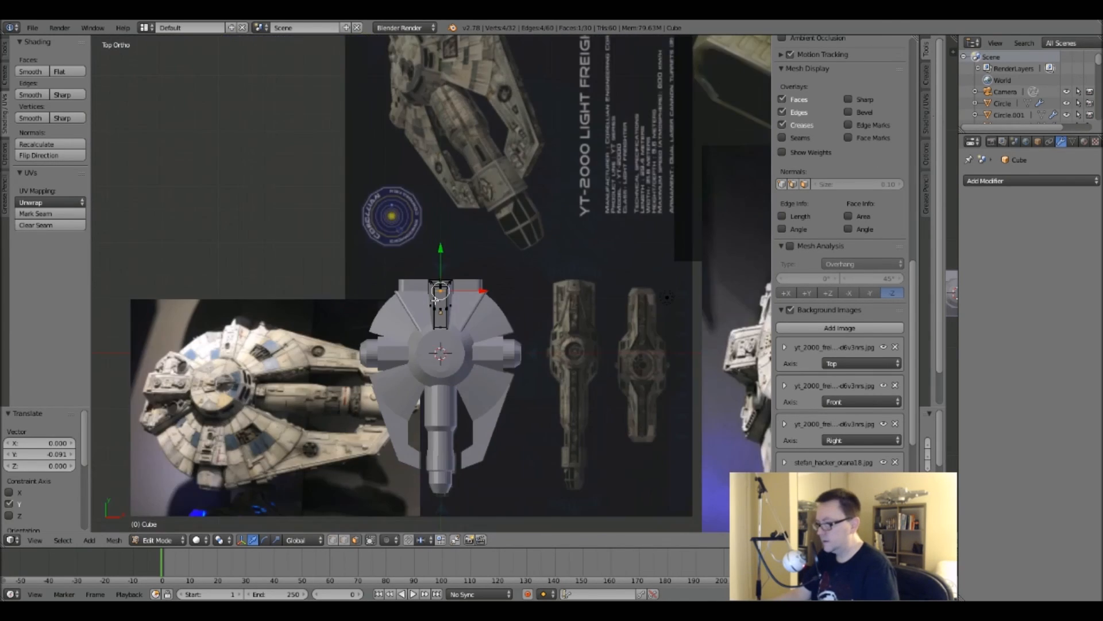
pyautogui.scroll(8, 128, 389)
pyautogui.scroll(-7, 232, 347)
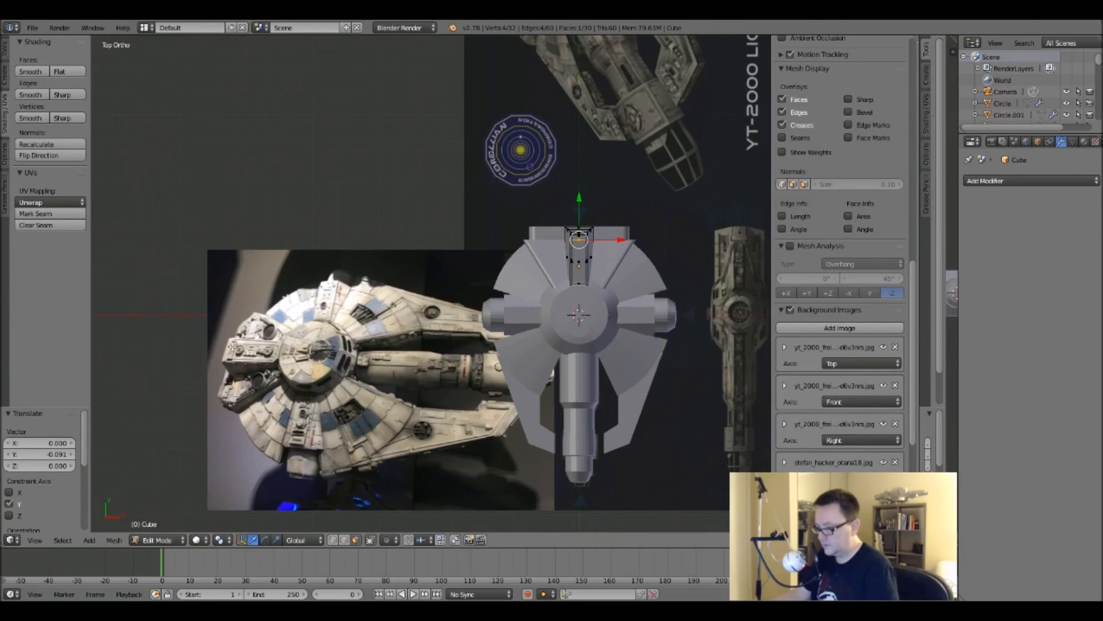
pyautogui.keyDown('shift'); pyautogui.moveTo(477, 334); pyautogui.dragTo(370, 355, button='middle'); pyautogui.keyUp('shift')
pyautogui.moveTo(569, 333); pyautogui.dragTo(468, 275, button='middle')
pyautogui.scroll(7, 468, 273)
pyautogui.press('a')
pyautogui.scroll(3, 468, 268)
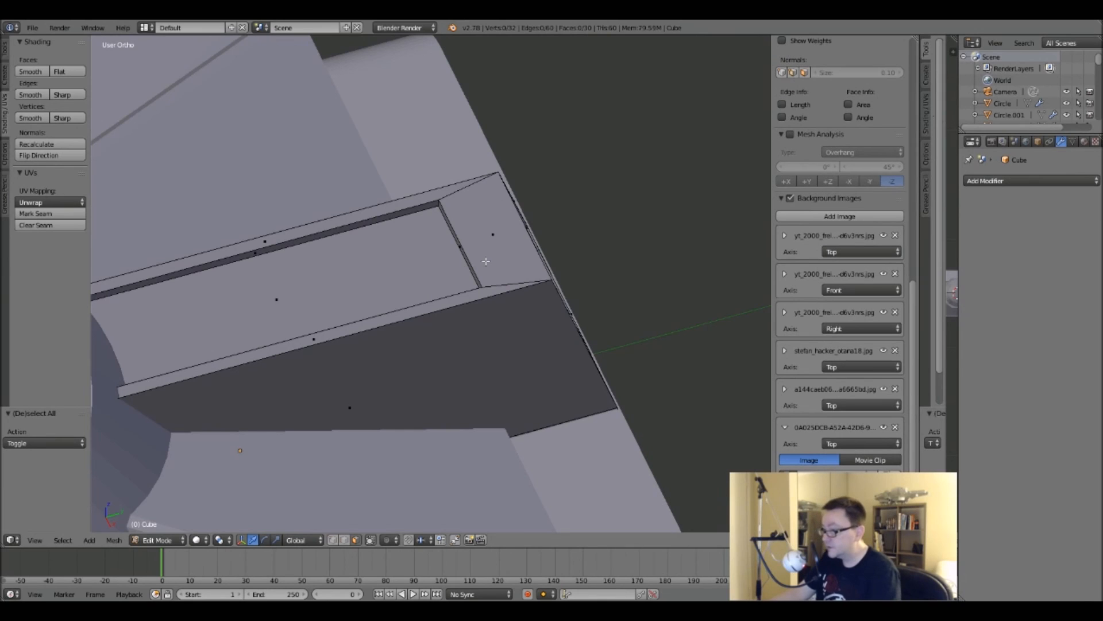
pyautogui.scroll(-4, 443, 328)
pyautogui.moveTo(490, 350); pyautogui.dragTo(427, 321, button='middle')
pyautogui.scroll(-5, 452, 329)
pyautogui.press('Tab')
pyautogui.scroll(-3, 447, 393)
pyautogui.moveTo(447, 393); pyautogui.dragTo(456, 352, button='middle')
pyautogui.scroll(7, 456, 352)
pyautogui.moveTo(440, 268); pyautogui.dragTo(497, 327, button='middle')
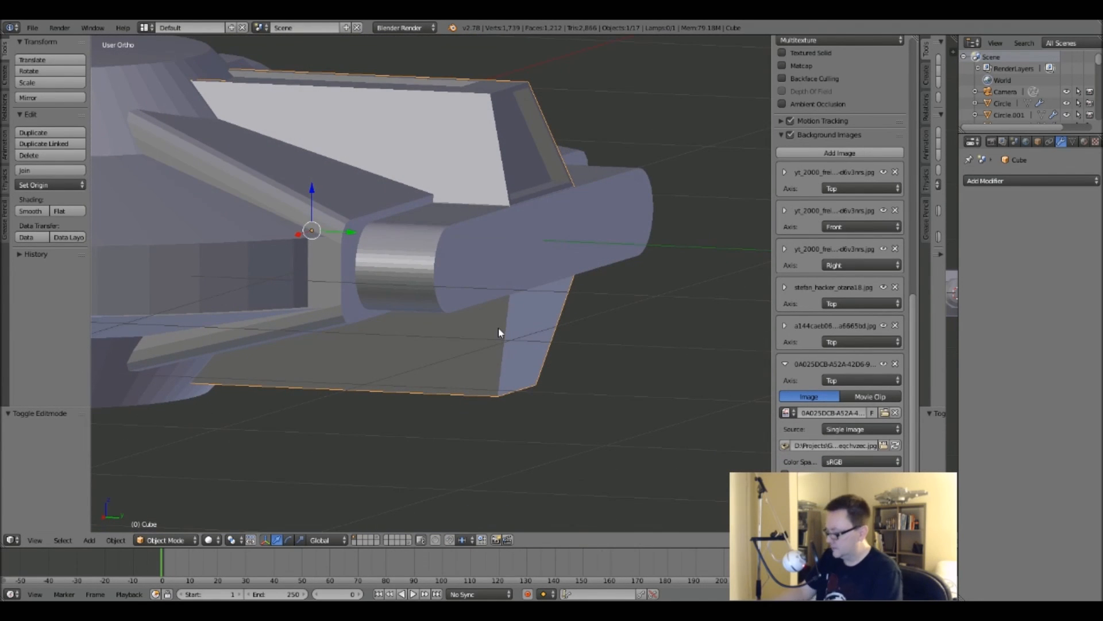
# Cut a horizontal edge loop around the central rear block at mid-height, using the right wireframe view, and clear the selection.
pyautogui.press('KP_3')
pyautogui.press('z')
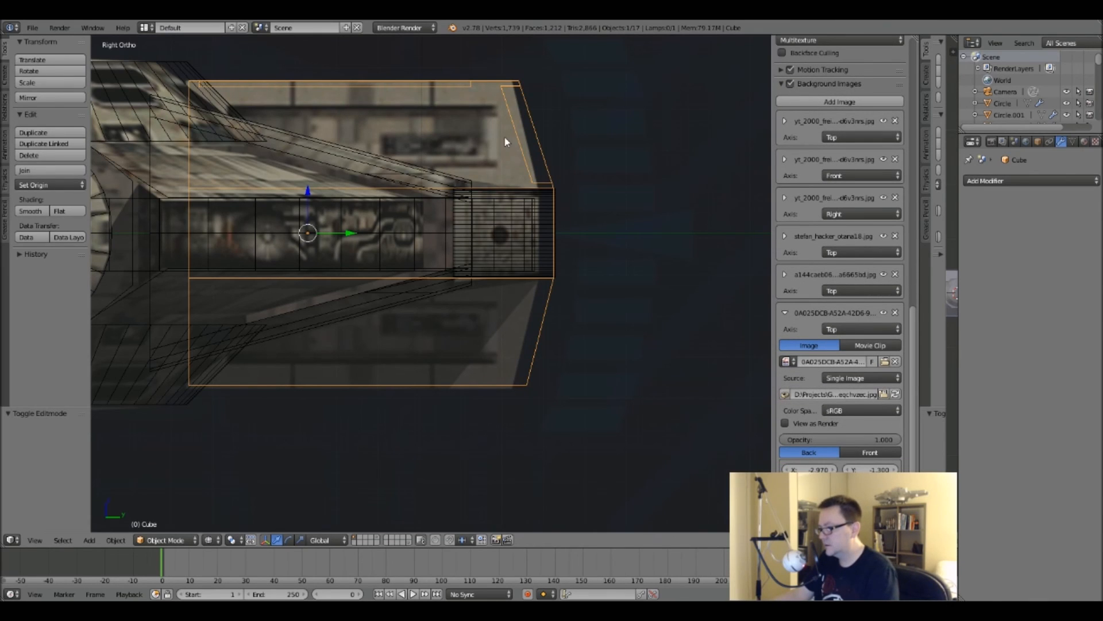
pyautogui.press('Tab')
pyautogui.press('Tab')
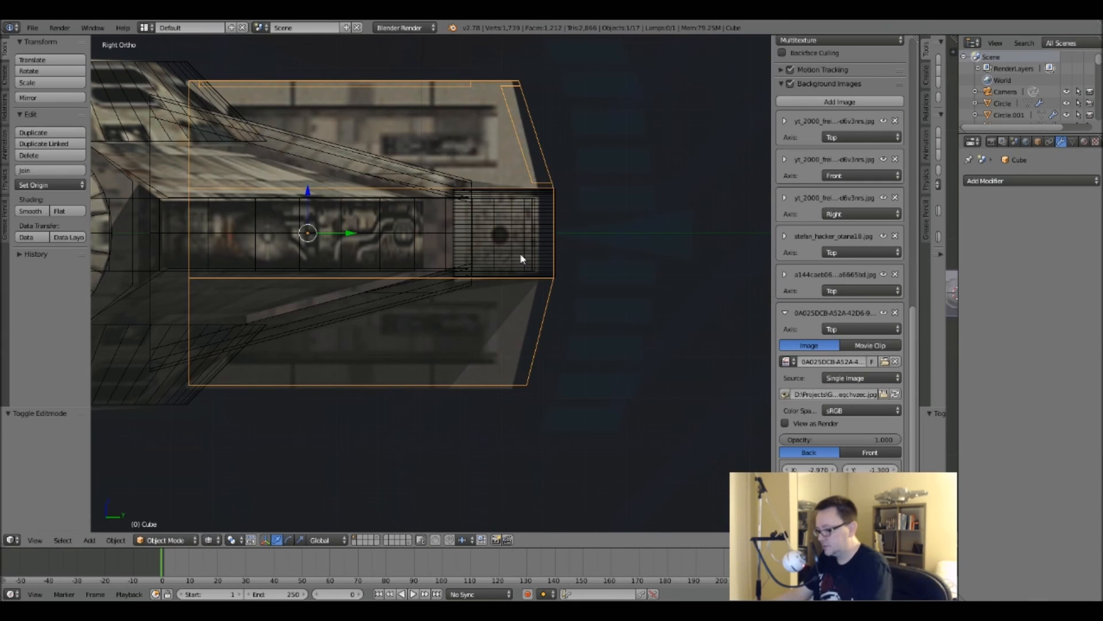
pyautogui.press('Tab')
pyautogui.hotkey('ctrl', 'r')
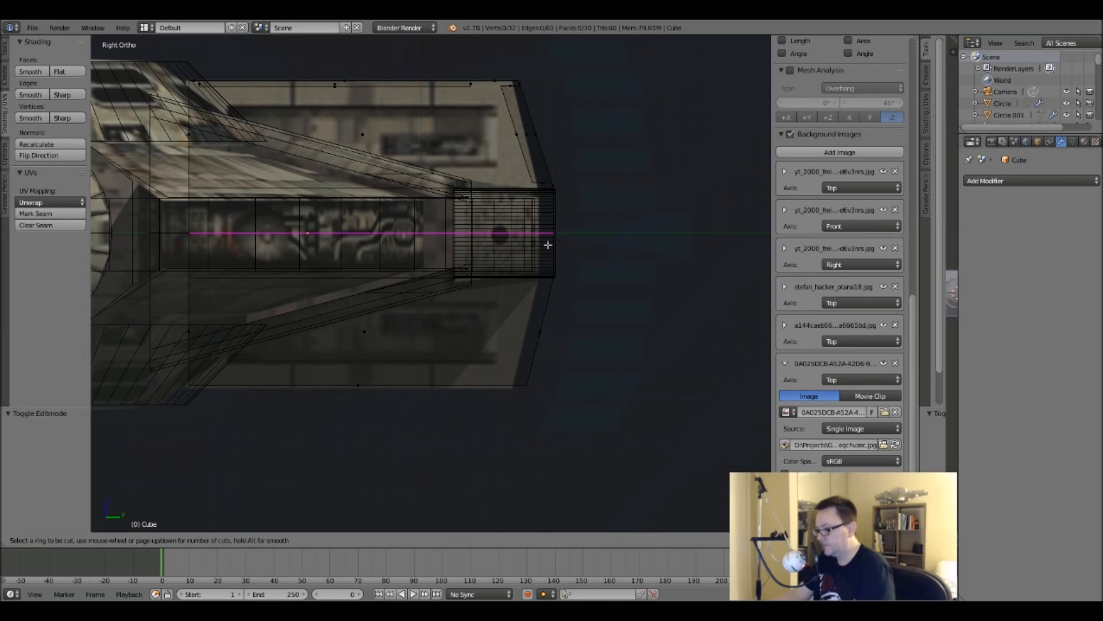
pyautogui.click(548, 245)
pyautogui.press('a')
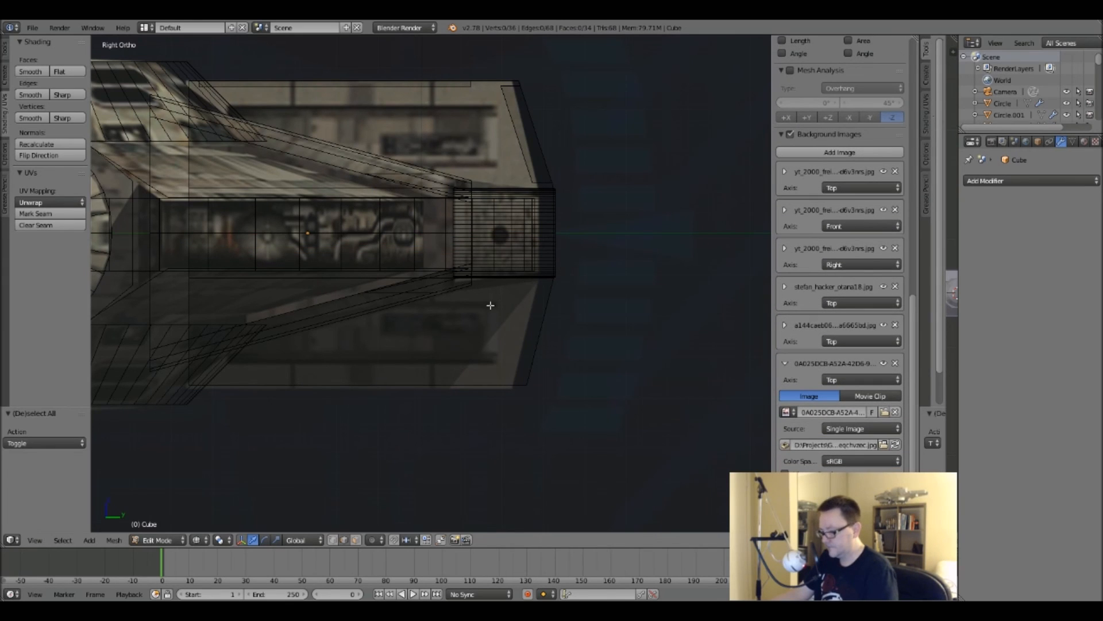
# Delete the vertices of the central rear block's lower half and return to object mode.
pyautogui.press('a')
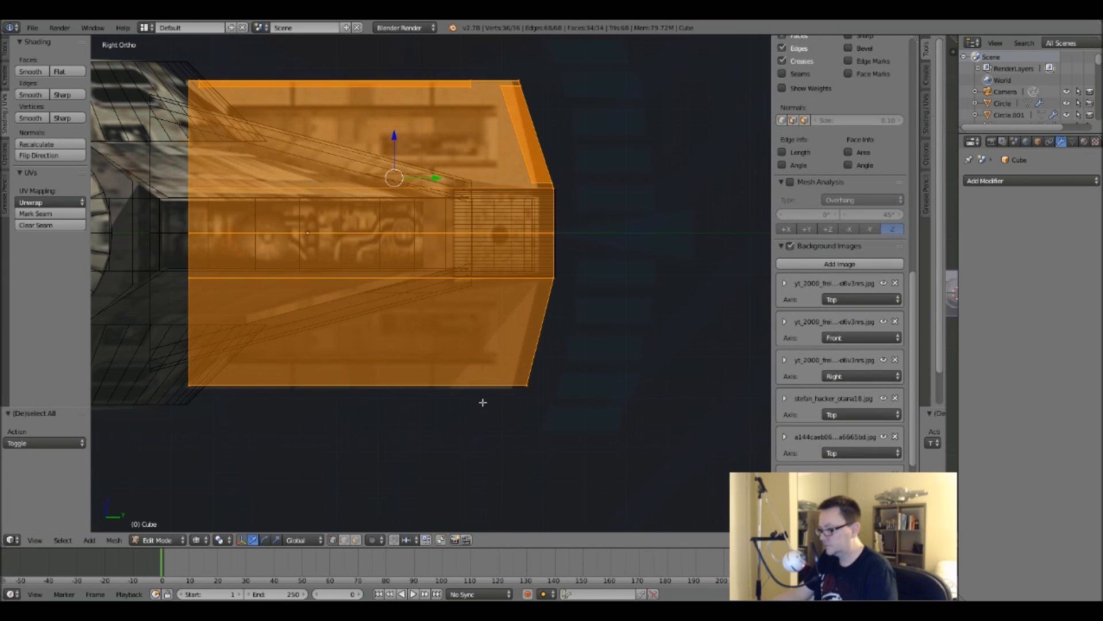
pyautogui.press('a')
pyautogui.press('b')
pyautogui.moveTo(166, 234); pyautogui.dragTo(556, 383)
pyautogui.press('x')
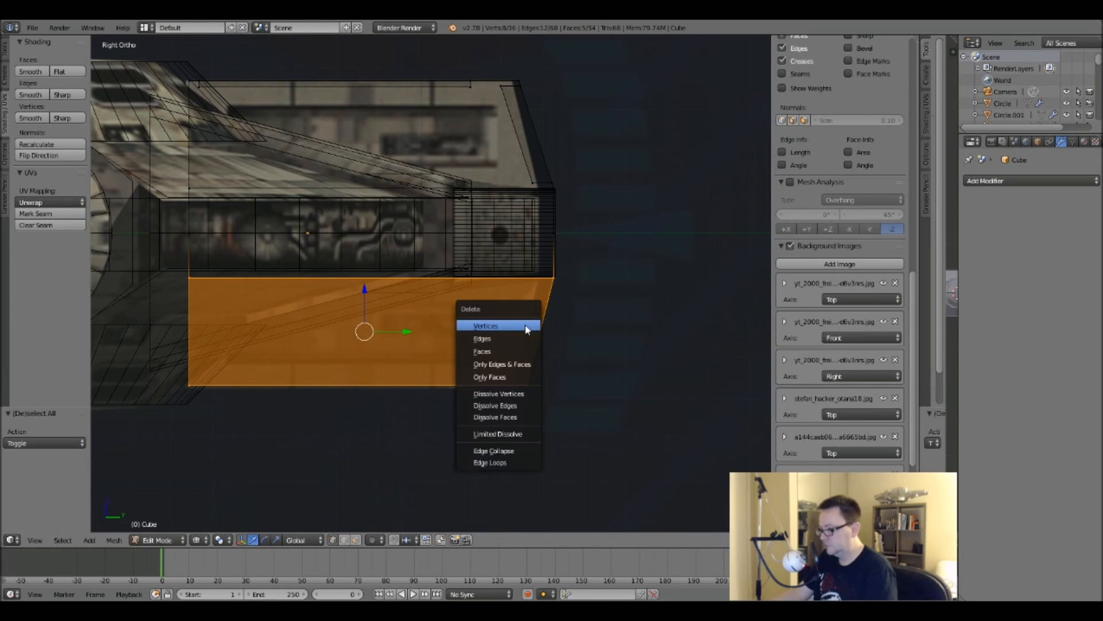
pyautogui.click(526, 328)
pyautogui.press('Tab')
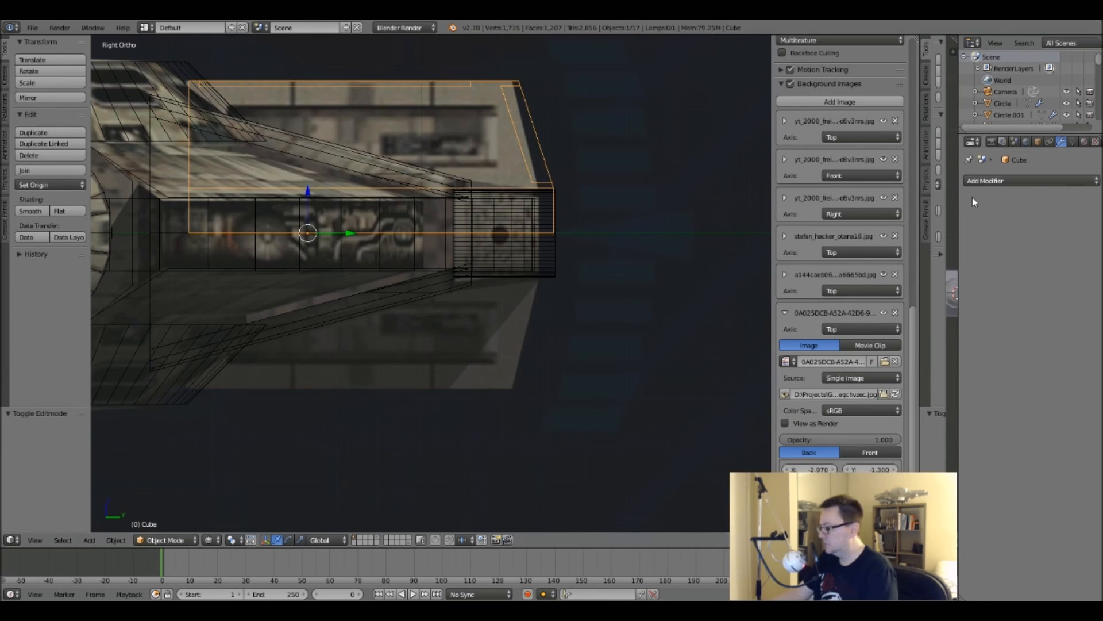
# Add a Mirror modifier to the rear block on the Z axis only, with clipping, and resume mesh editing in solid shading.
pyautogui.click(1025, 182)
pyautogui.click(918, 297)
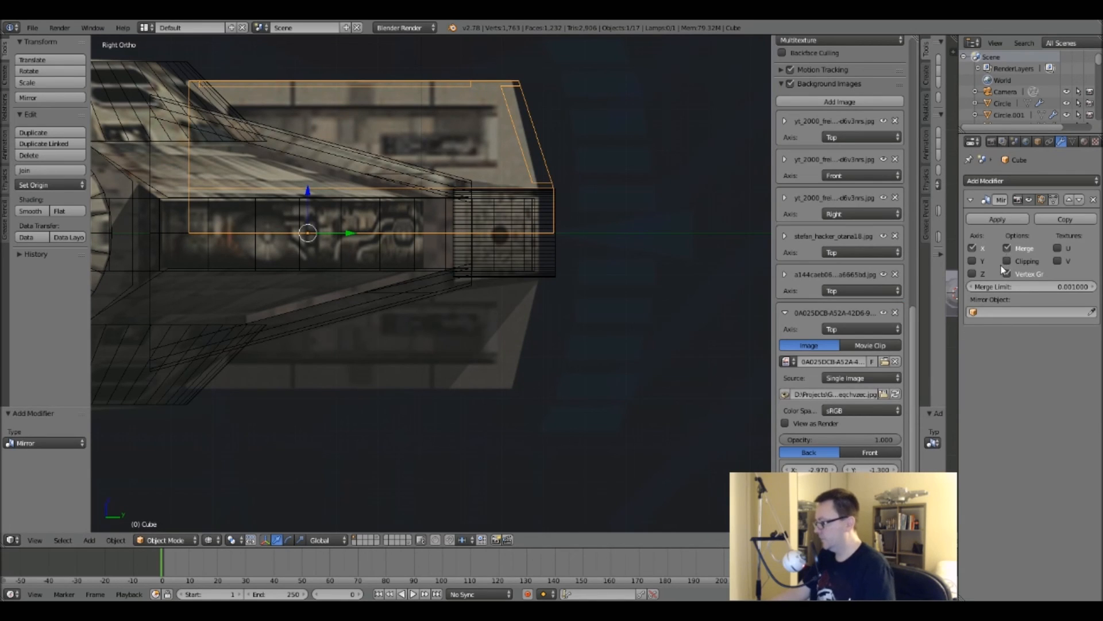
pyautogui.click(970, 274)
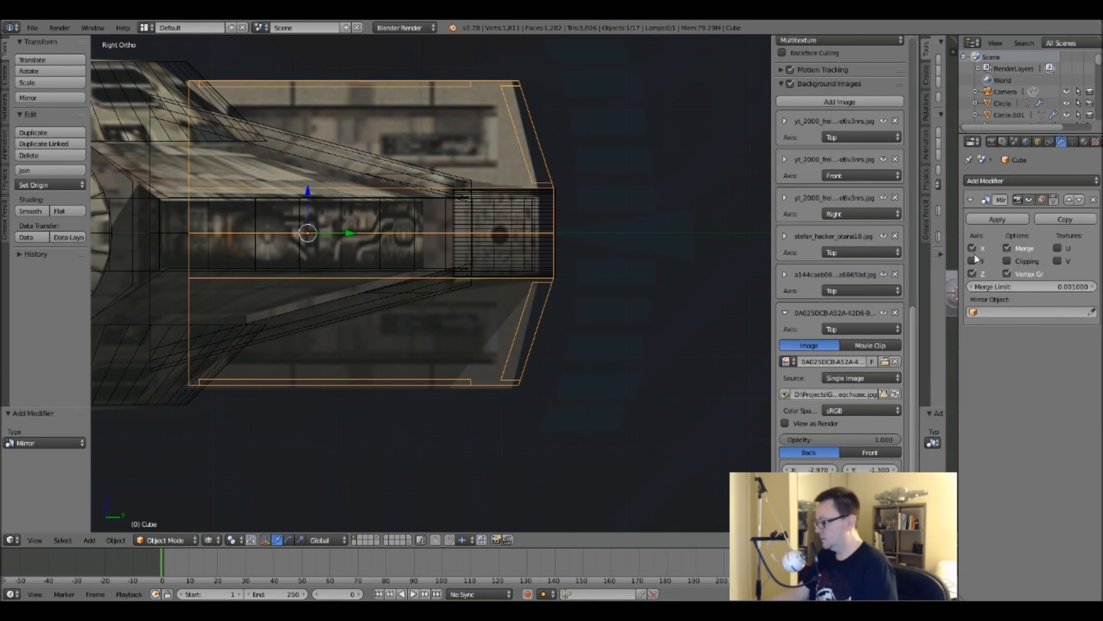
pyautogui.click(1007, 261)
pyautogui.press('Tab')
pyautogui.press('z')
# Examine the block's recessed end face and compare its depth with the top-view reference photos.
pyautogui.moveTo(601, 234)
pyautogui.mouseDown(button='middle')
pyautogui.moveTo(459, 215)
pyautogui.moveTo(483, 130)
pyautogui.moveTo(441, 228)
pyautogui.moveTo(411, 219)
pyautogui.moveTo(365, 229)
pyautogui.moveTo(384, 257)
pyautogui.mouseUp(button='middle')
pyautogui.scroll(4, 321, 198)
pyautogui.scroll(-4, 320, 198)
pyautogui.moveTo(298, 328); pyautogui.dragTo(419, 414, button='middle')
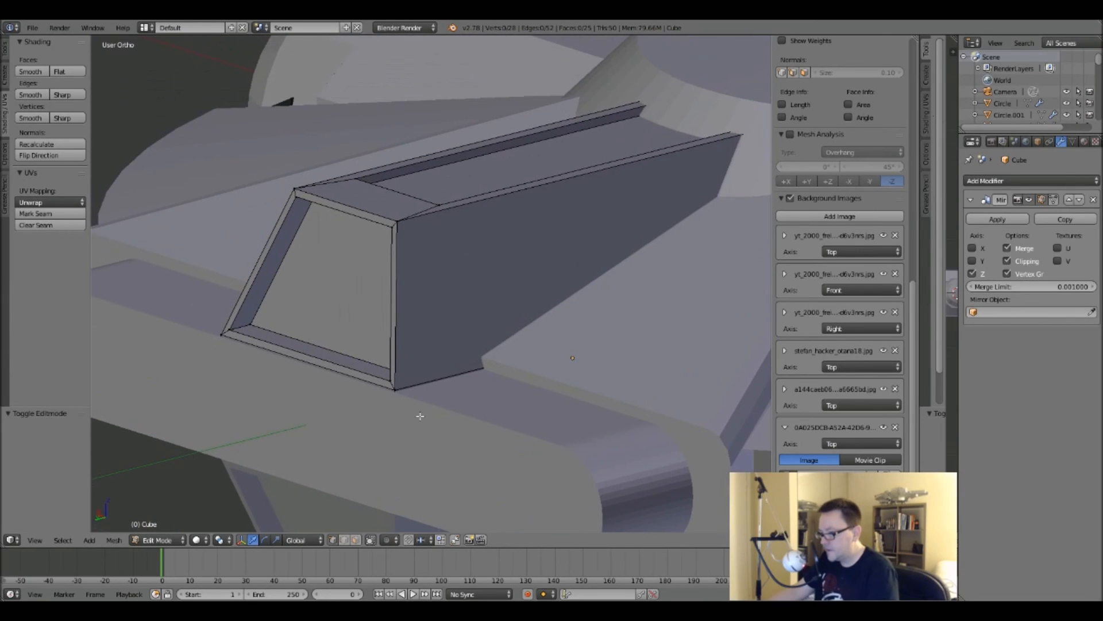
pyautogui.press('KP_7')
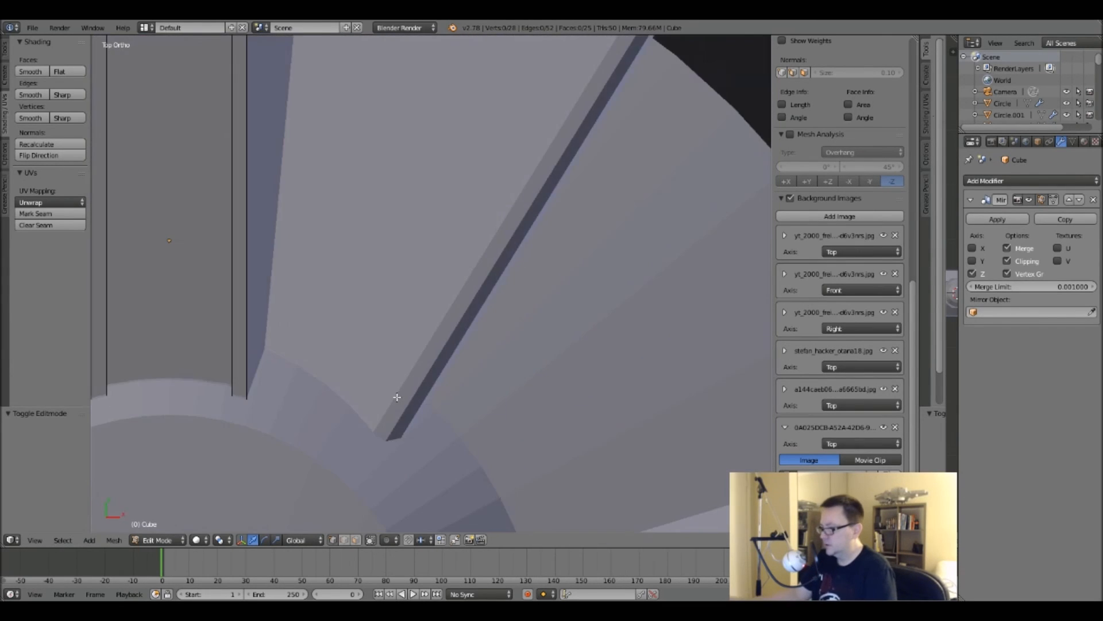
pyautogui.scroll(-4, 397, 397)
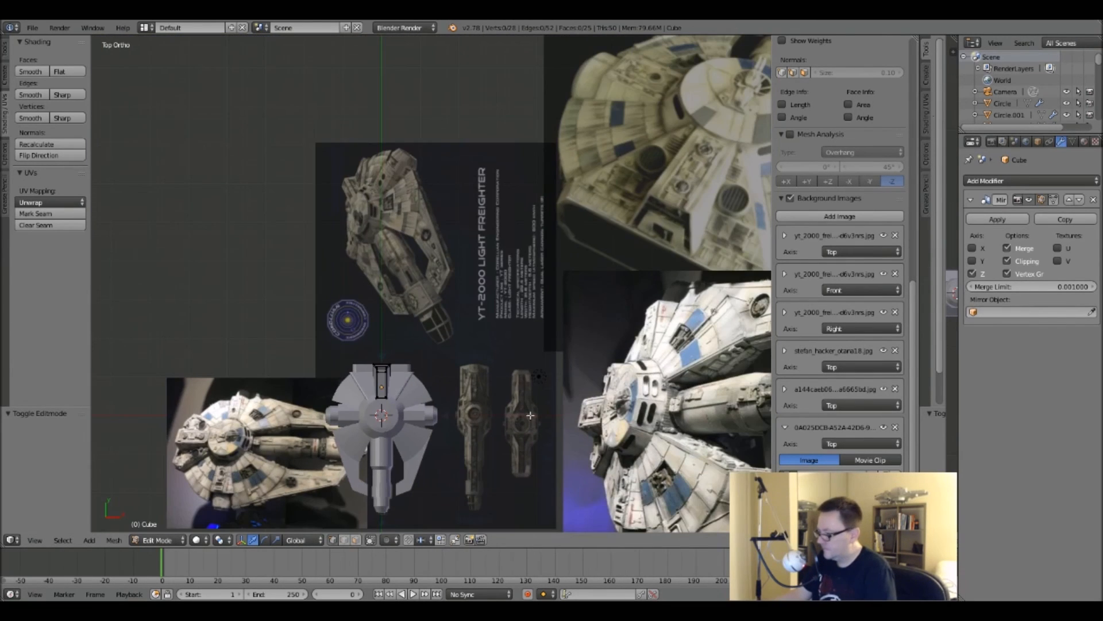
pyautogui.scroll(6, 537, 242)
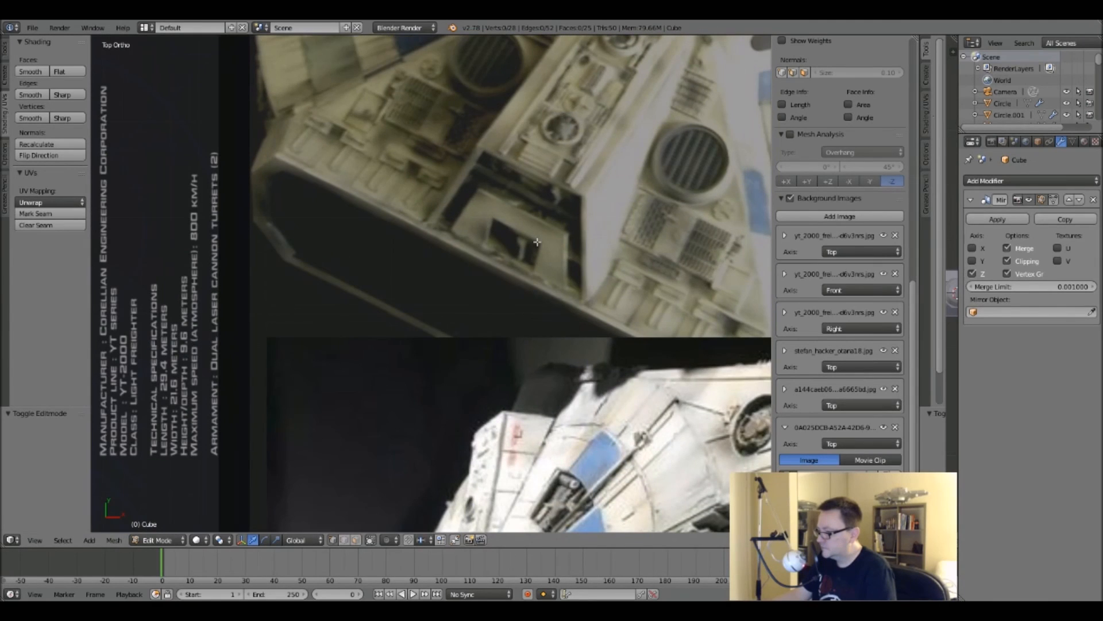
pyautogui.scroll(-5, 538, 242)
pyautogui.keyDown('shift'); pyautogui.moveTo(419, 325); pyautogui.dragTo(555, 266, button='middle'); pyautogui.keyUp('shift')
pyautogui.moveTo(418, 371); pyautogui.dragTo(374, 359, button='middle')
# Move the recessed end face outward along Y to make the recess shallower, and return to object mode.
pyautogui.scroll(5, 391, 365)
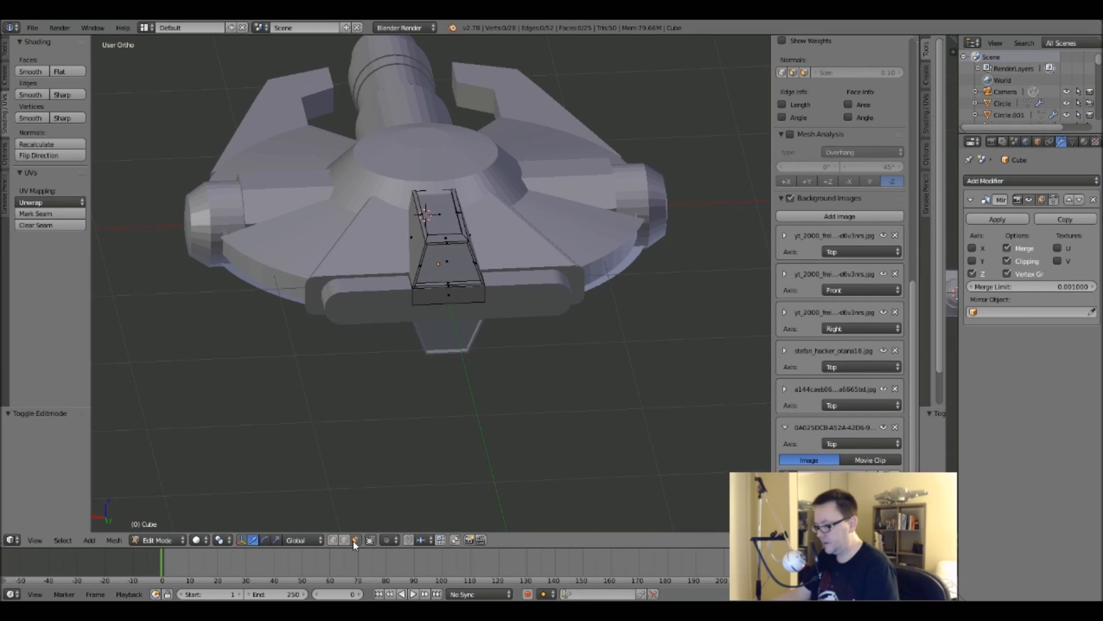
pyautogui.scroll(3, 440, 325)
pyautogui.rightClick(447, 212)
pyautogui.keyDown('shift'); pyautogui.moveTo(447, 212); pyautogui.dragTo(443, 289, button='middle'); pyautogui.keyUp('shift')
pyautogui.scroll(4, 410, 327)
pyautogui.moveTo(410, 327); pyautogui.dragTo(414, 313, button='middle')
pyautogui.press('g')
pyautogui.press('y')
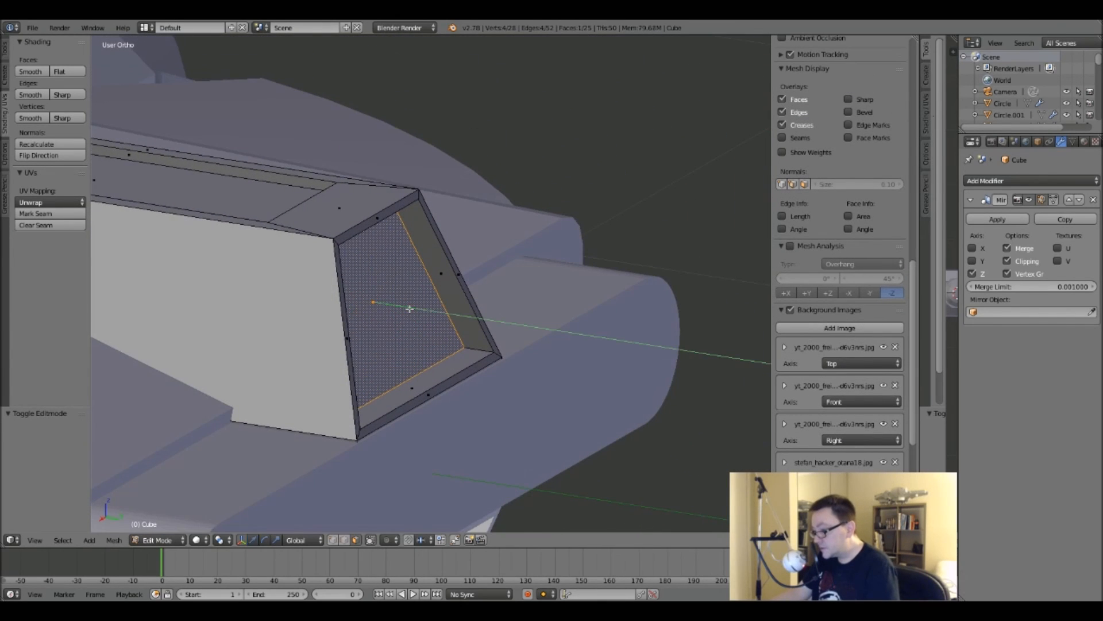
pyautogui.click(511, 320)
pyautogui.moveTo(379, 325); pyautogui.dragTo(315, 345, button='middle')
pyautogui.press('a')
pyautogui.press('Tab')
# Select the wide rounded rear block beneath the central block and apply its Mirror modifier.
pyautogui.scroll(-5, 432, 287)
pyautogui.scroll(4, 323, 354)
pyautogui.rightClick(320, 307)
pyautogui.press('Tab')
pyautogui.moveTo(321, 307); pyautogui.dragTo(319, 358, button='middle')
pyautogui.scroll(-5, 304, 359)
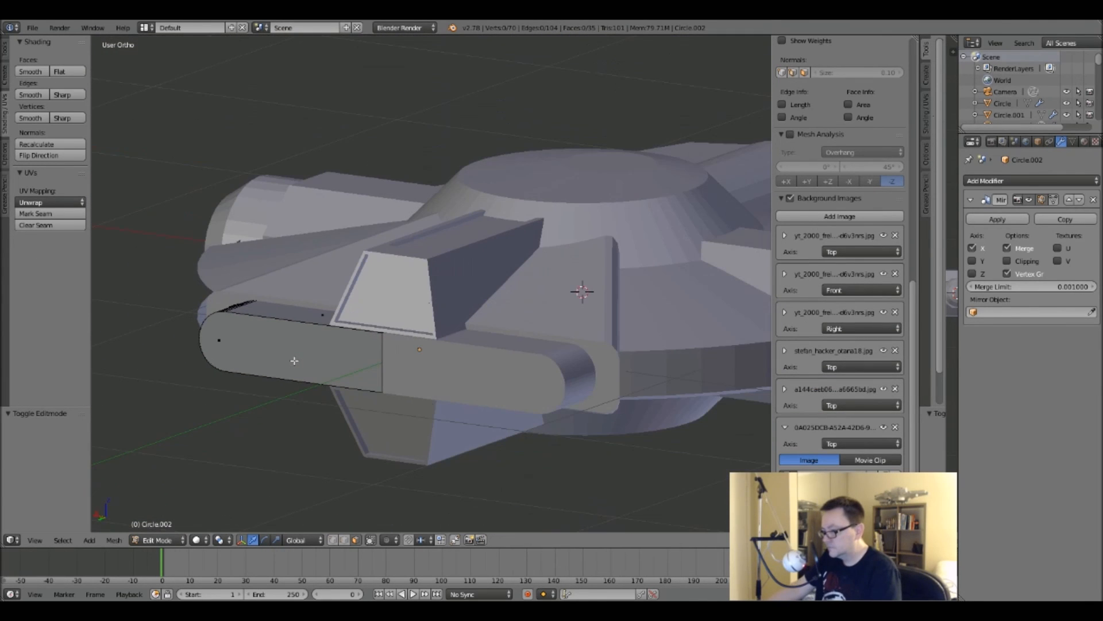
pyautogui.keyDown('shift'); pyautogui.moveTo(396, 374); pyautogui.dragTo(375, 377, button='middle'); pyautogui.keyUp('shift')
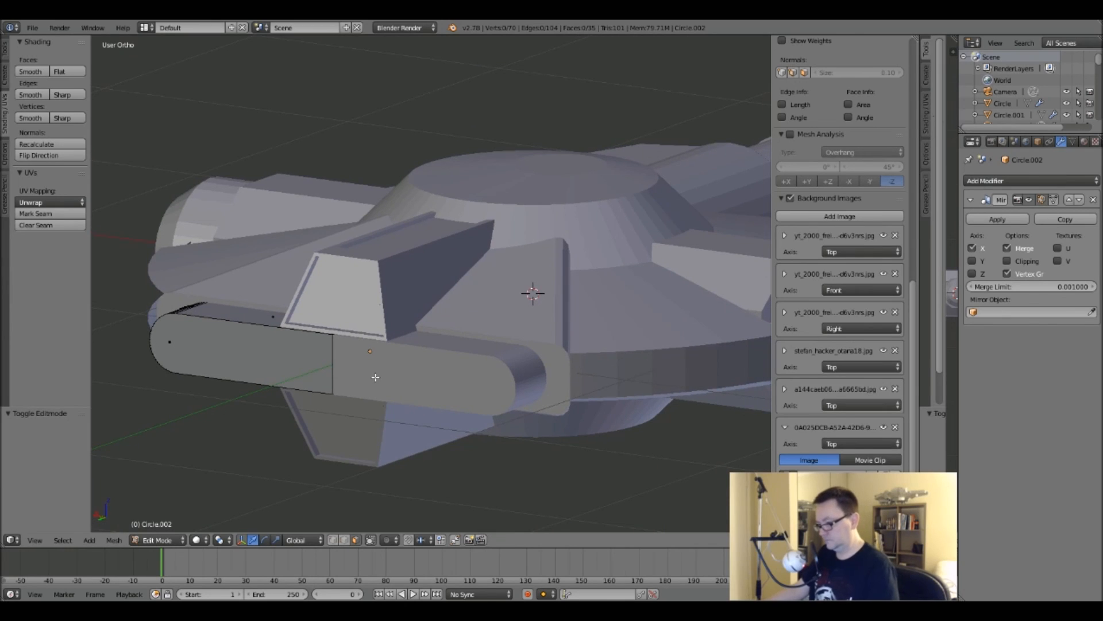
pyautogui.press('Tab')
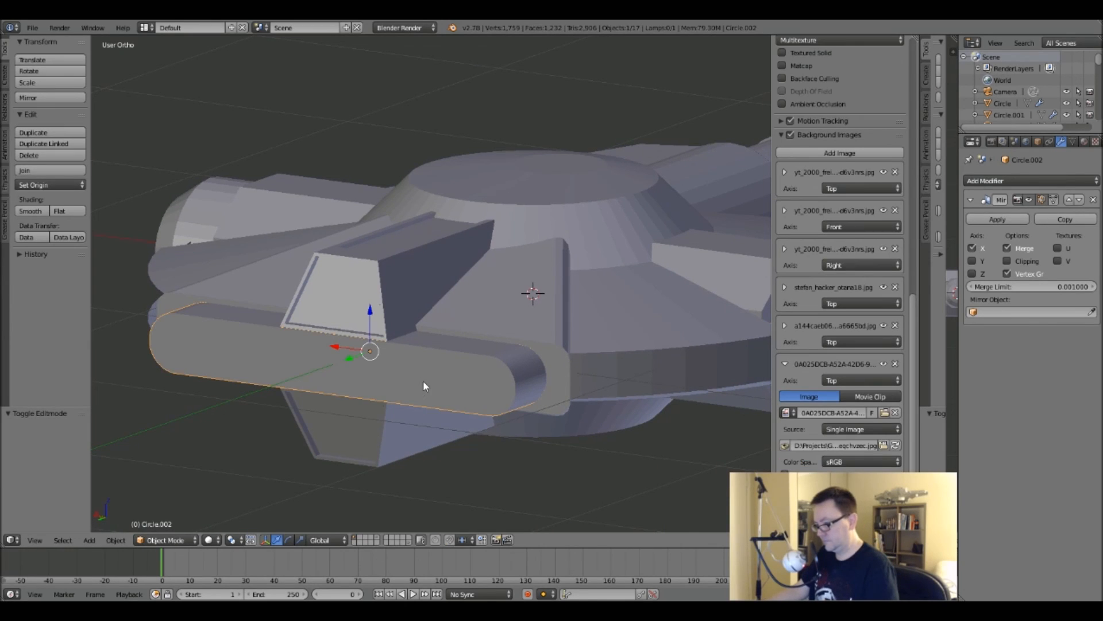
pyautogui.click(1000, 220)
# Select both halves of the rounded rear block's flat outer face in edit mode.
pyautogui.press('Tab')
pyautogui.scroll(2, 188, 353)
pyautogui.rightClick(139, 339)
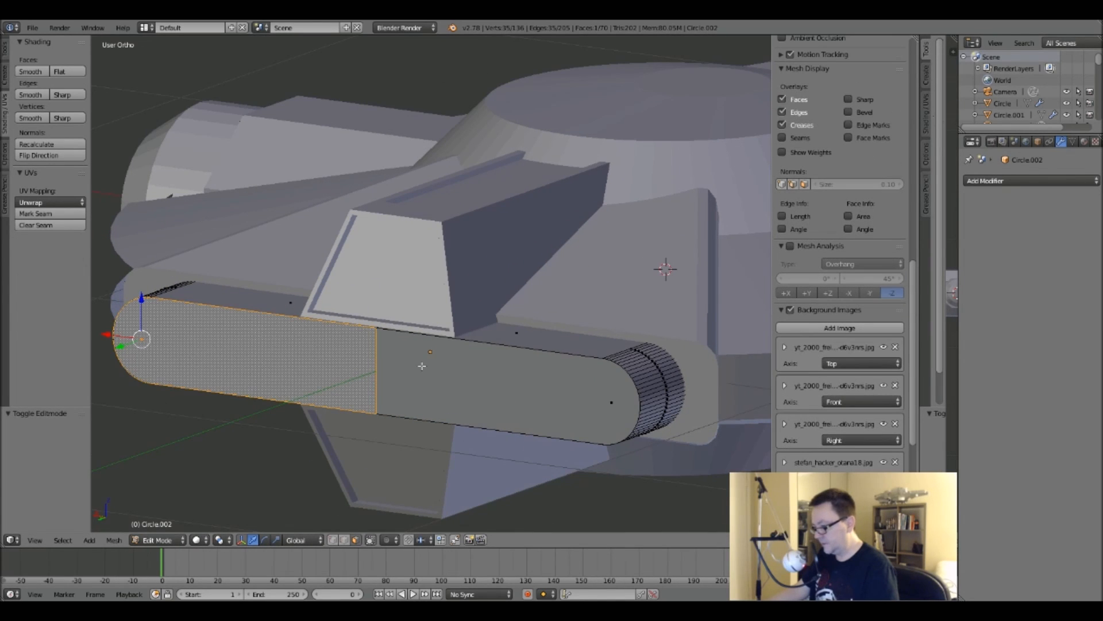
pyautogui.keyDown('shift'); pyautogui.rightClick(614, 406); pyautogui.keyUp('shift')
# Try insetting the two selected faces together with a thickness of 0.0201, and undo the inset.
pyautogui.press('i')
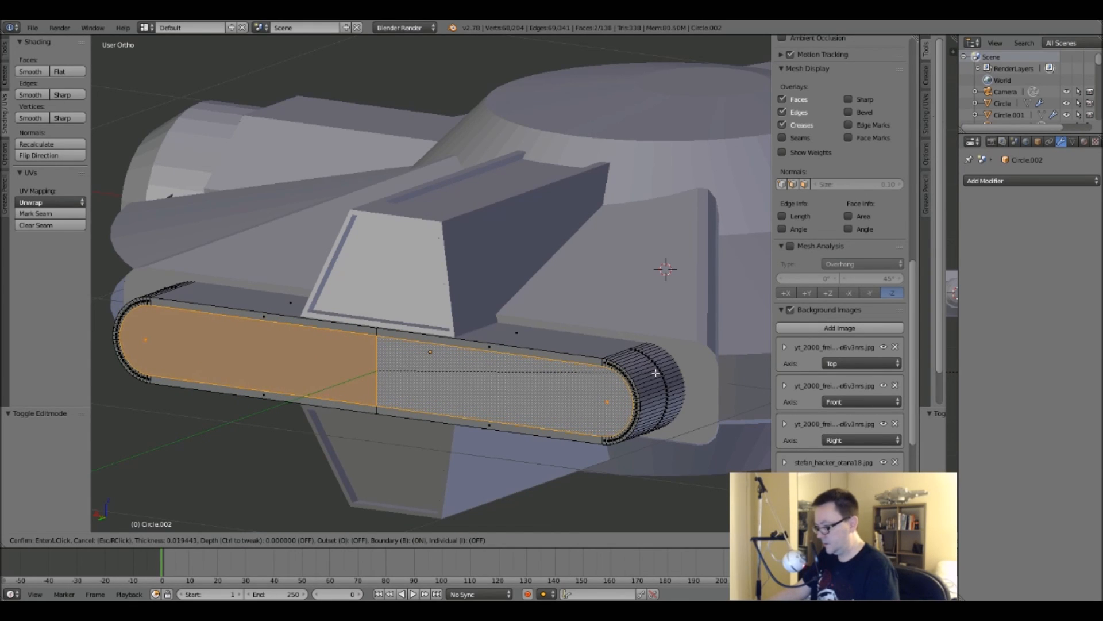
pyautogui.click(653, 373)
pyautogui.moveTo(386, 394); pyautogui.dragTo(324, 369, button='middle')
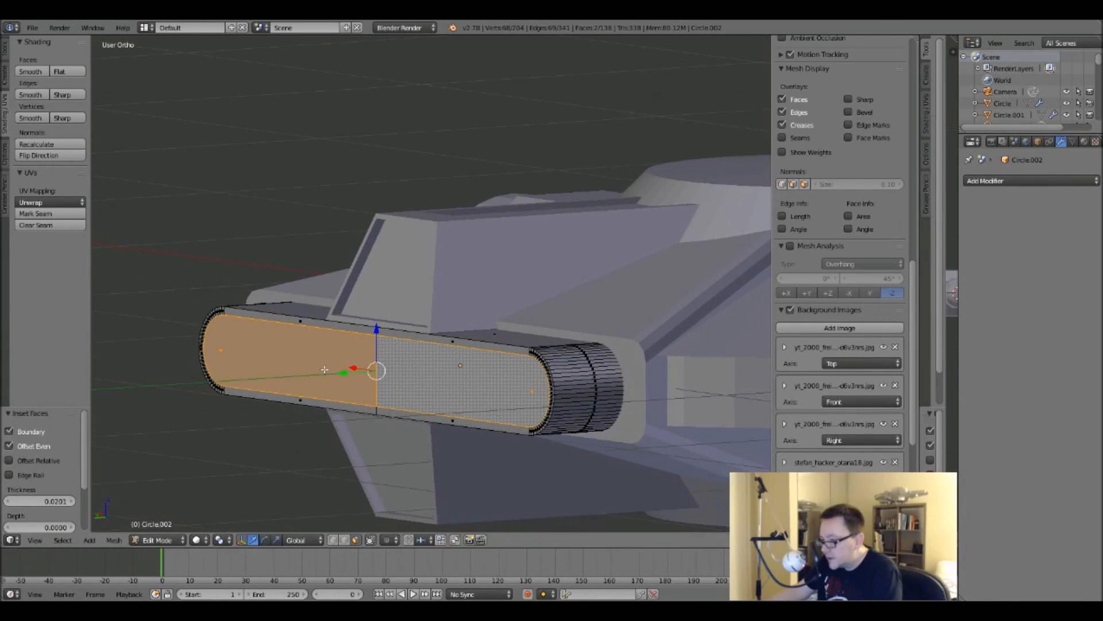
pyautogui.hotkey('ctrl', 'z')
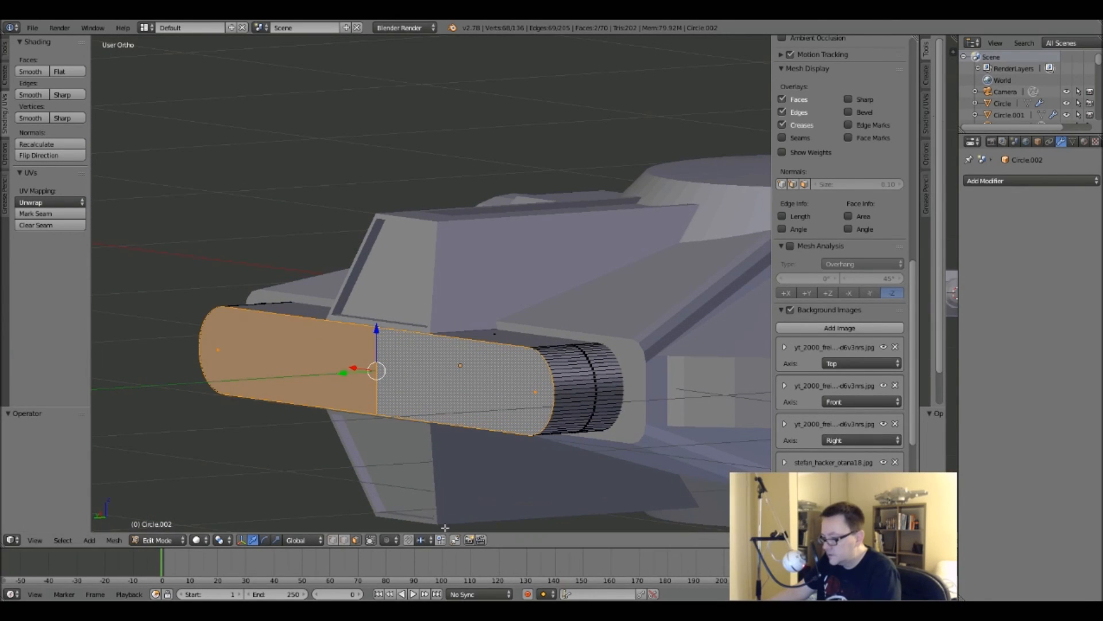
# Examine the shape of the ship's rear end in the reference photos and blueprint from the top view.
pyautogui.press('KP_7')
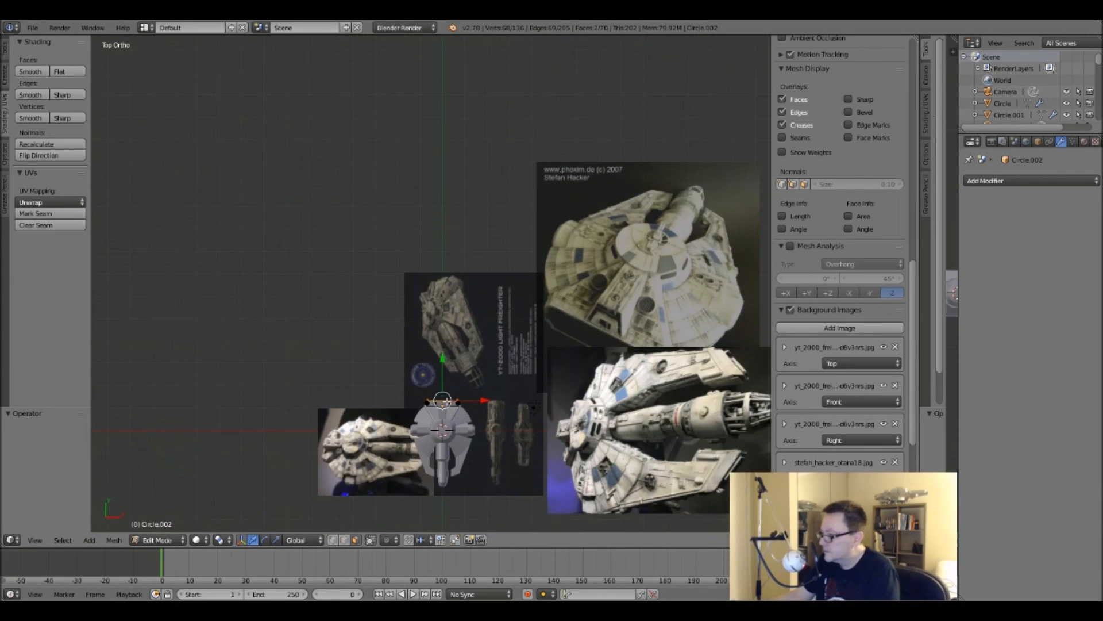
pyautogui.scroll(4, 635, 347)
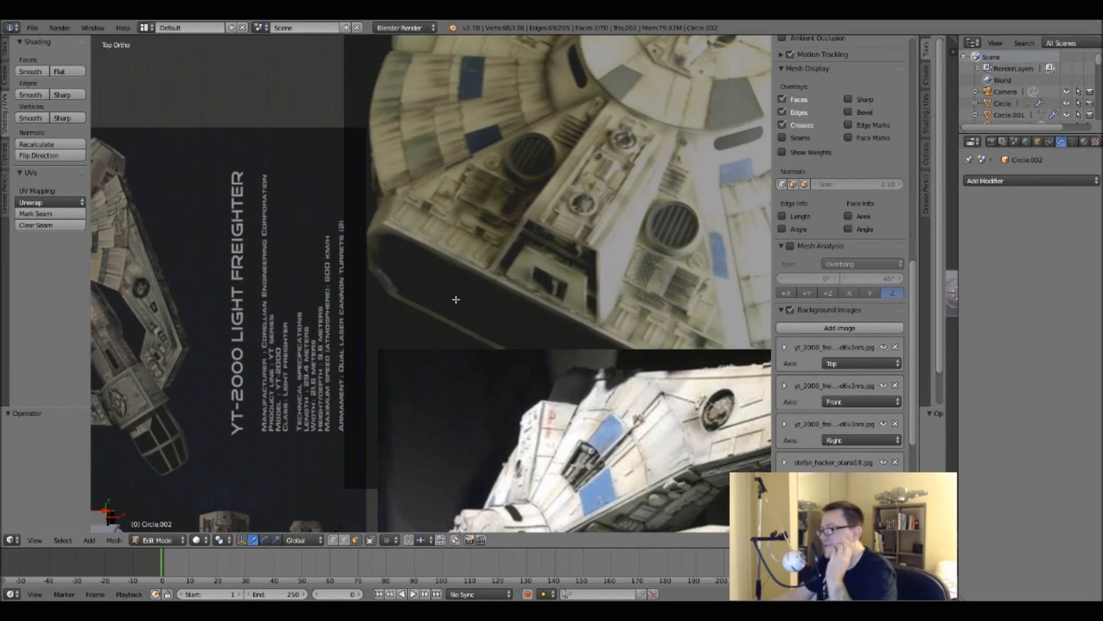
pyautogui.scroll(3, 381, 259)
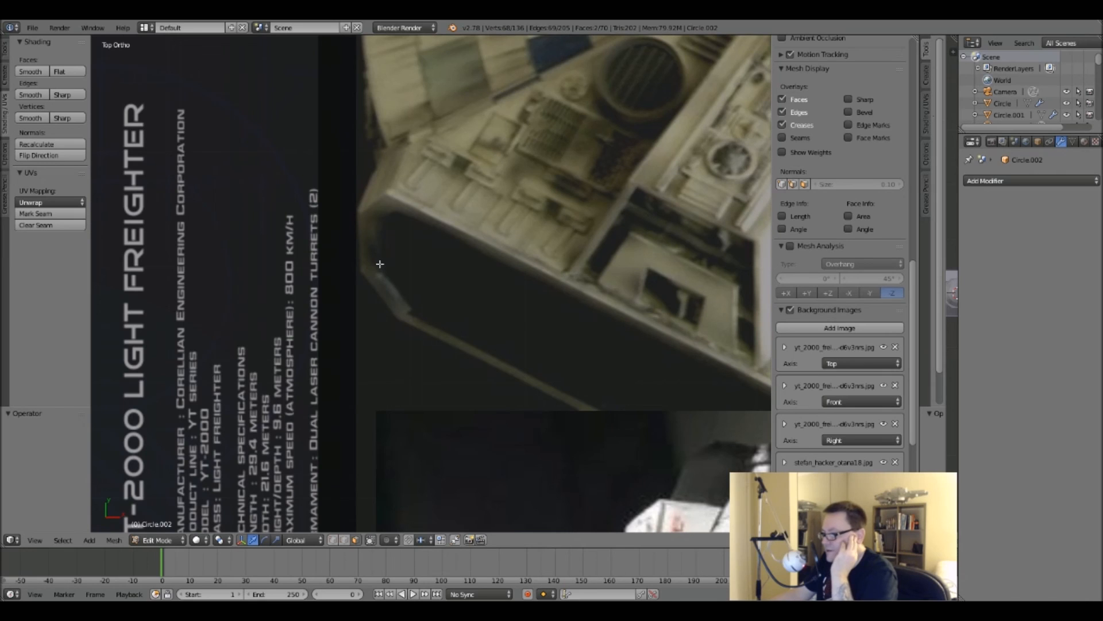
pyautogui.scroll(-6, 388, 196)
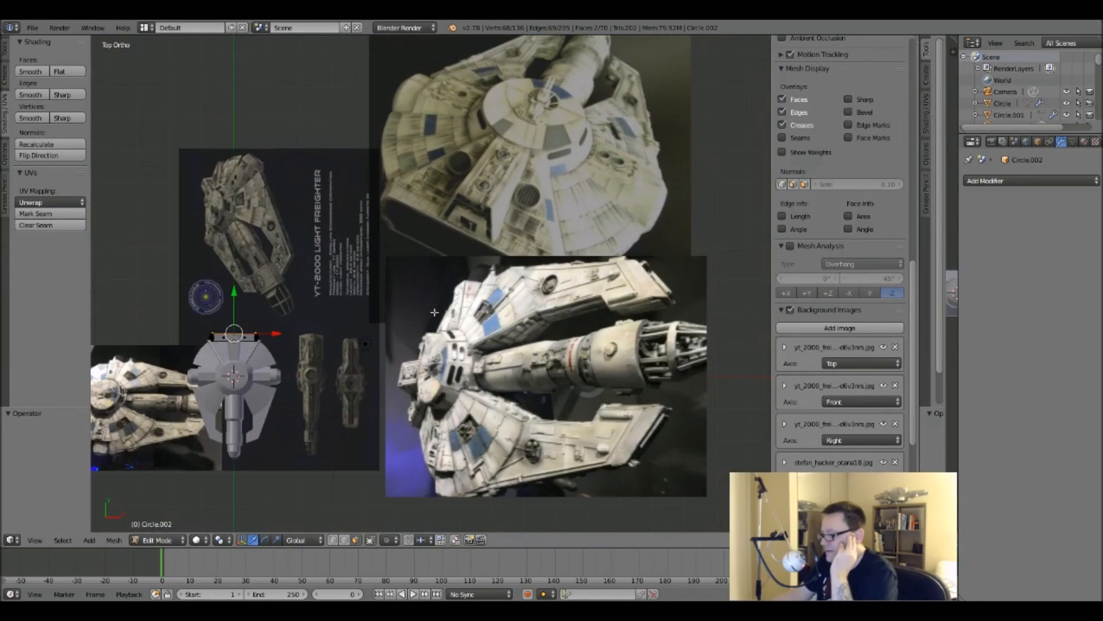
pyautogui.scroll(5, 405, 254)
pyautogui.scroll(-6, 394, 198)
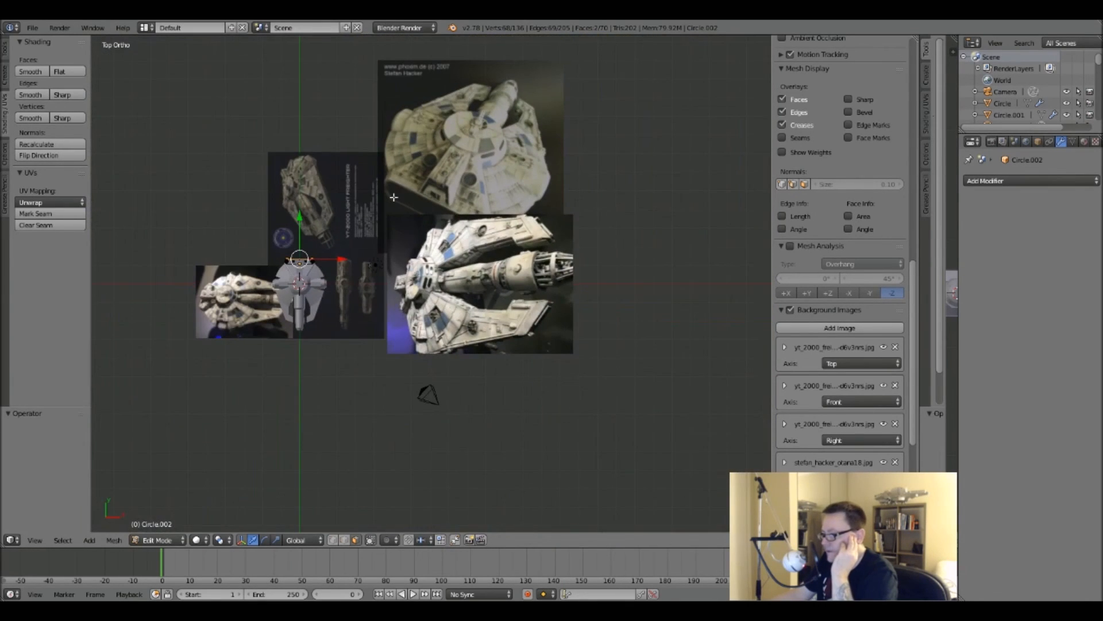
pyautogui.scroll(6, 286, 291)
pyautogui.scroll(-5, 574, 369)
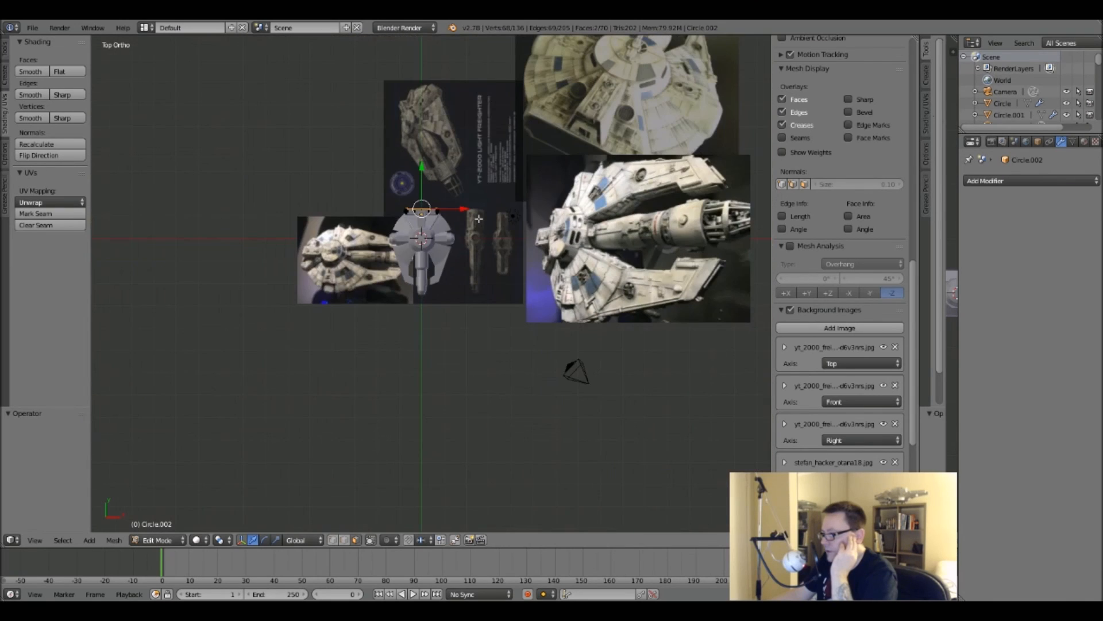
pyautogui.scroll(8, 491, 118)
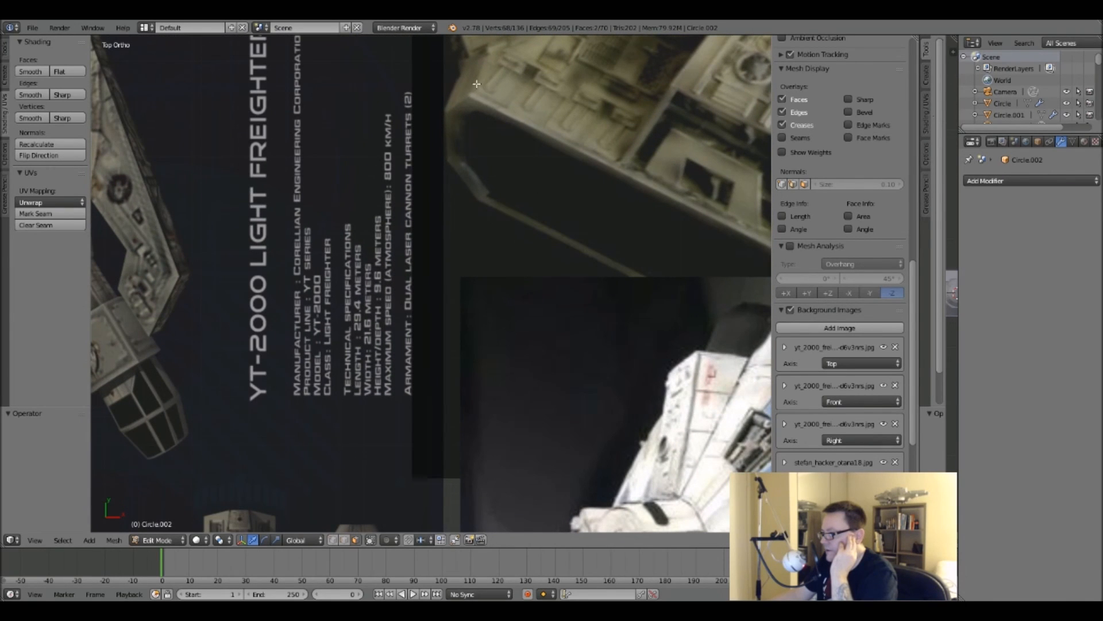
pyautogui.scroll(-6, 475, 85)
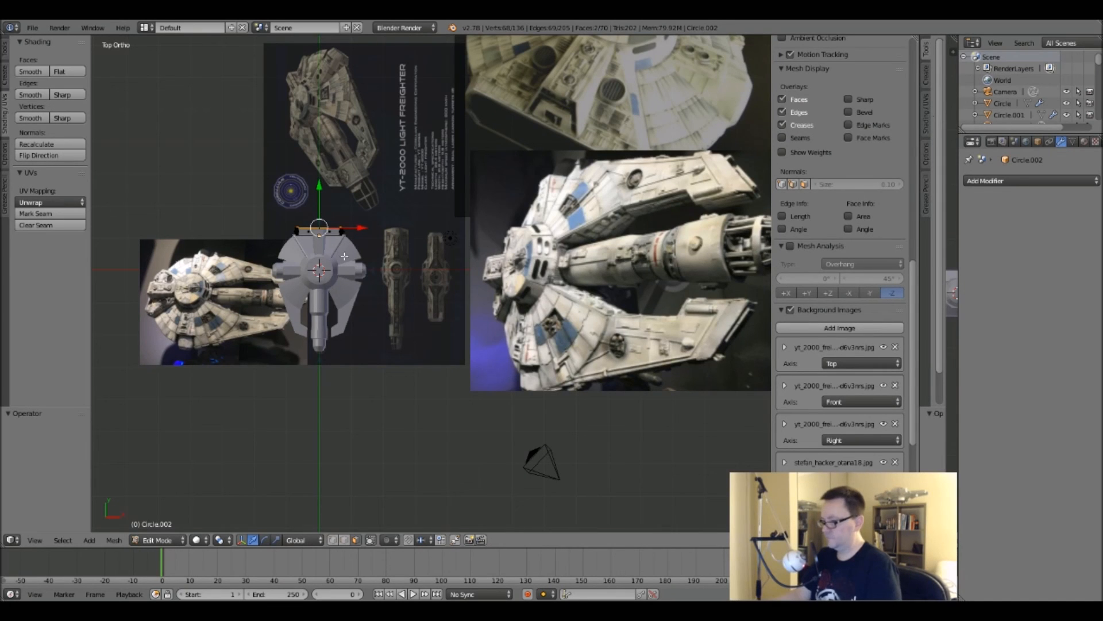
# Inspect the rounded rear block against the hull from several angles in object mode.
pyautogui.press('KP_3')
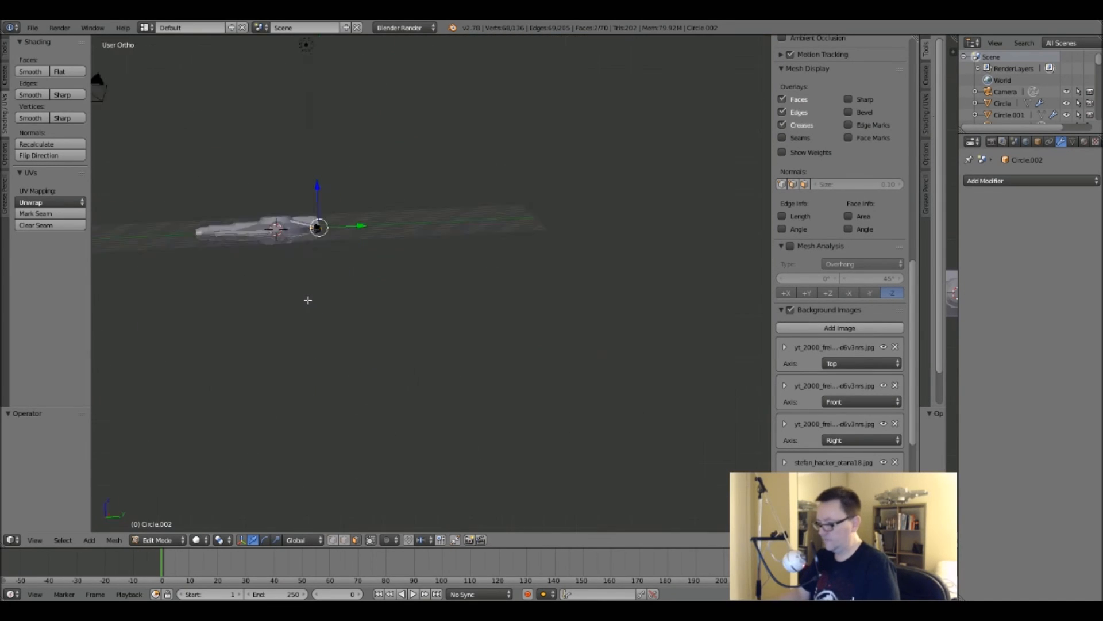
pyautogui.scroll(7, 351, 233)
pyautogui.moveTo(359, 229); pyautogui.dragTo(221, 259, button='middle')
pyautogui.press('Tab')
pyautogui.scroll(-5, 469, 262)
pyautogui.moveTo(467, 263); pyautogui.dragTo(455, 283, button='middle')
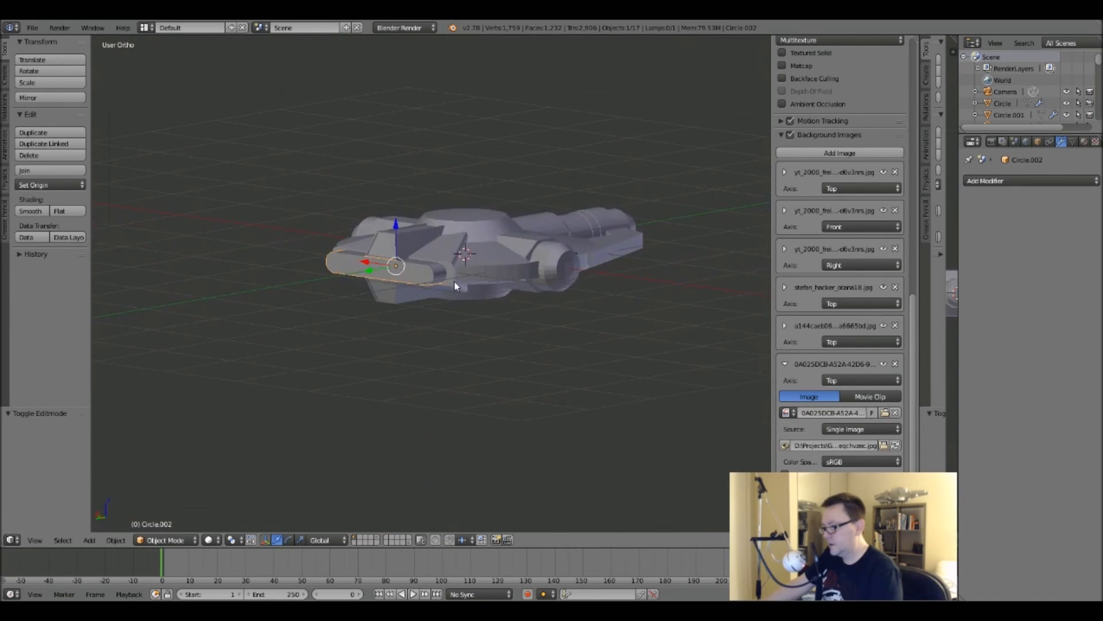
pyautogui.scroll(5, 454, 285)
pyautogui.press('Tab')
pyautogui.press('Tab')
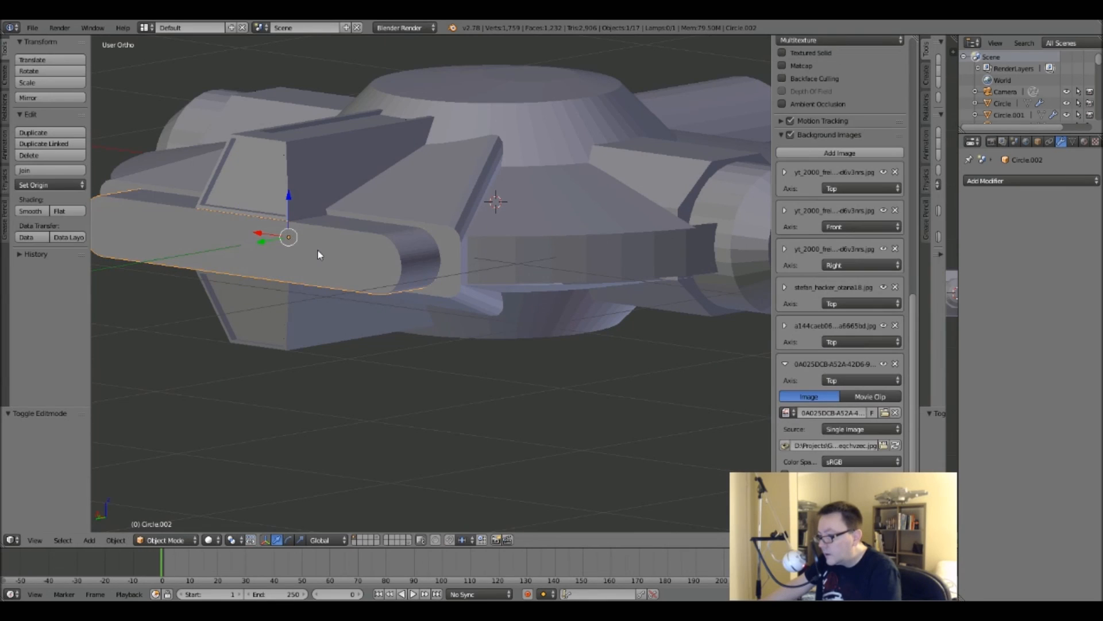
# Undo applying the Mirror modifier so the rounded rear block has live mirroring, and deselect everything.
pyautogui.moveTo(233, 218)
pyautogui.mouseDown(button='middle')
pyautogui.moveTo(312, 254)
pyautogui.moveTo(302, 271)
pyautogui.moveTo(311, 289)
pyautogui.moveTo(352, 276)
pyautogui.moveTo(320, 198)
pyautogui.moveTo(296, 234)
pyautogui.moveTo(305, 259)
pyautogui.moveTo(284, 263)
pyautogui.moveTo(321, 283)
pyautogui.moveTo(301, 300)
pyautogui.mouseUp(button='middle')
pyautogui.press('Tab')
pyautogui.press('Tab')
pyautogui.press('a')
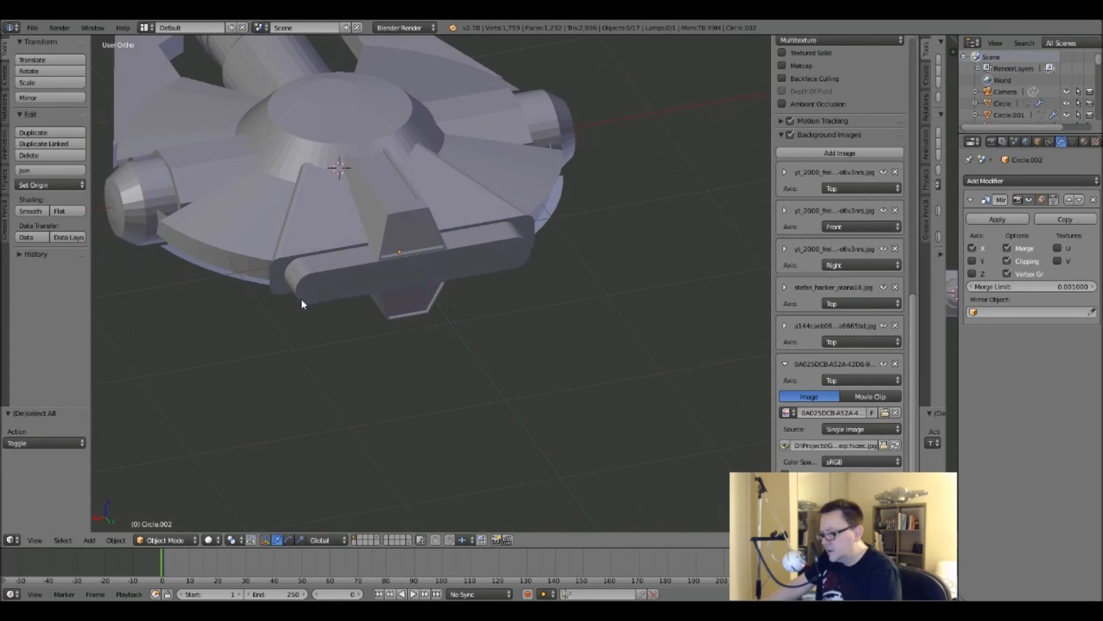
# Edit the rounded rear block in vertex selection mode and pick an edge on its rounded end in wireframe.
pyautogui.scroll(6, 300, 282)
pyautogui.press('Tab')
pyautogui.press('z')
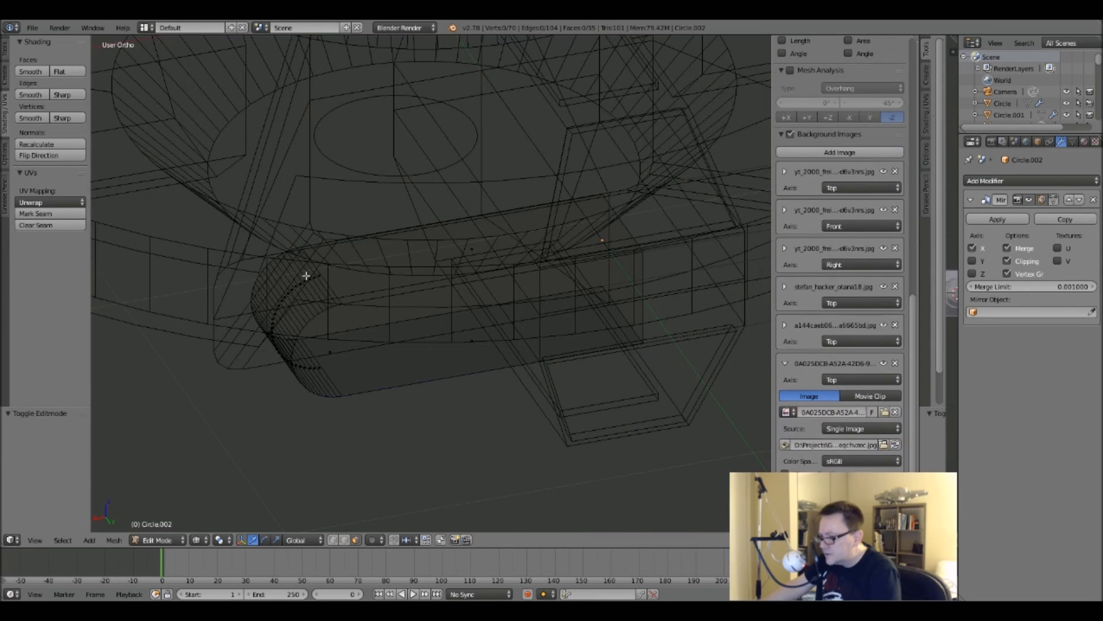
pyautogui.press('a')
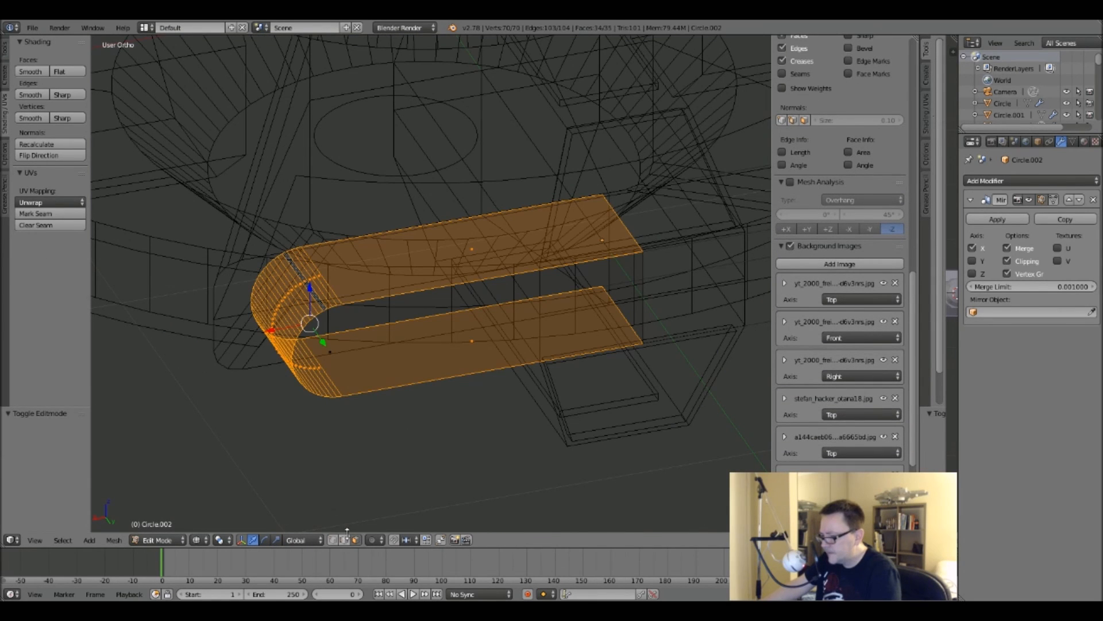
pyautogui.click(332, 540)
pyautogui.keyDown('alt'); pyautogui.rightClick(273, 266); pyautogui.keyUp('alt')
pyautogui.press('z')
pyautogui.scroll(-8, 274, 261)
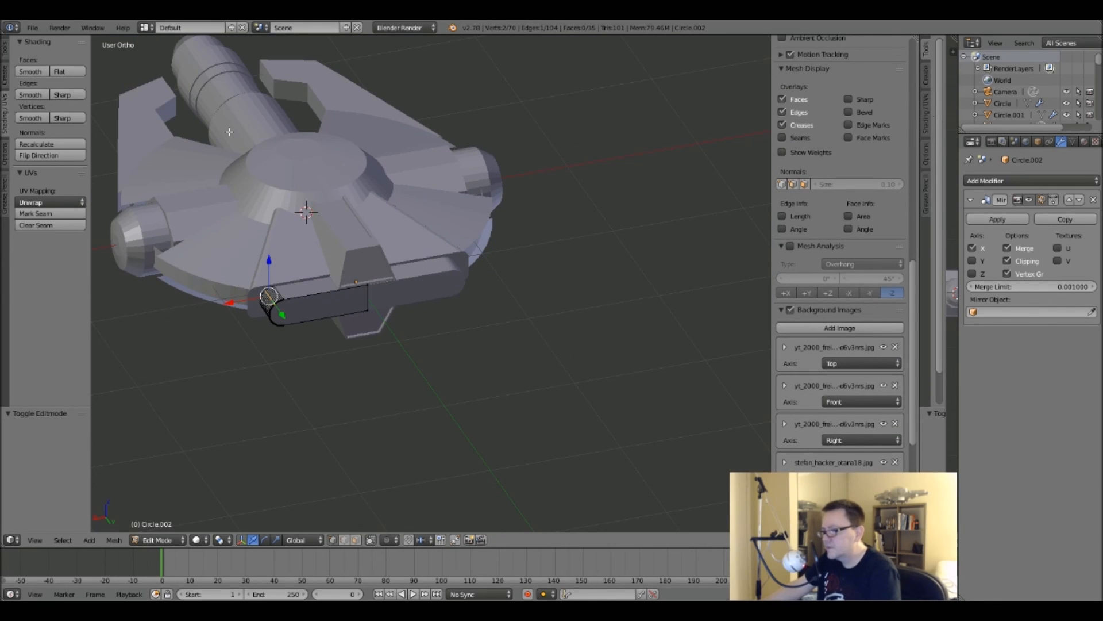
# Select the entire inner edge loop of the rounded rear block where it meets the hull, using wireframe display.
pyautogui.scroll(2, 254, 316)
pyautogui.scroll(-4, 526, 300)
pyautogui.moveTo(525, 300); pyautogui.dragTo(462, 266, button='middle')
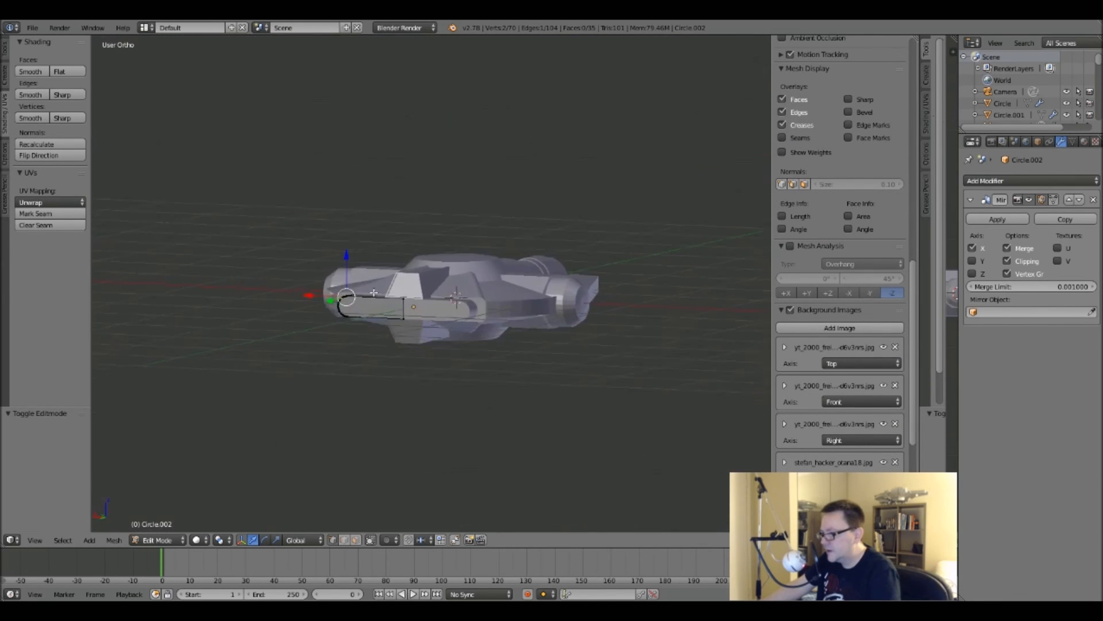
pyautogui.press('Tab')
pyautogui.moveTo(371, 299); pyautogui.dragTo(533, 349, button='middle')
pyautogui.scroll(8, 356, 311)
pyautogui.press('Tab')
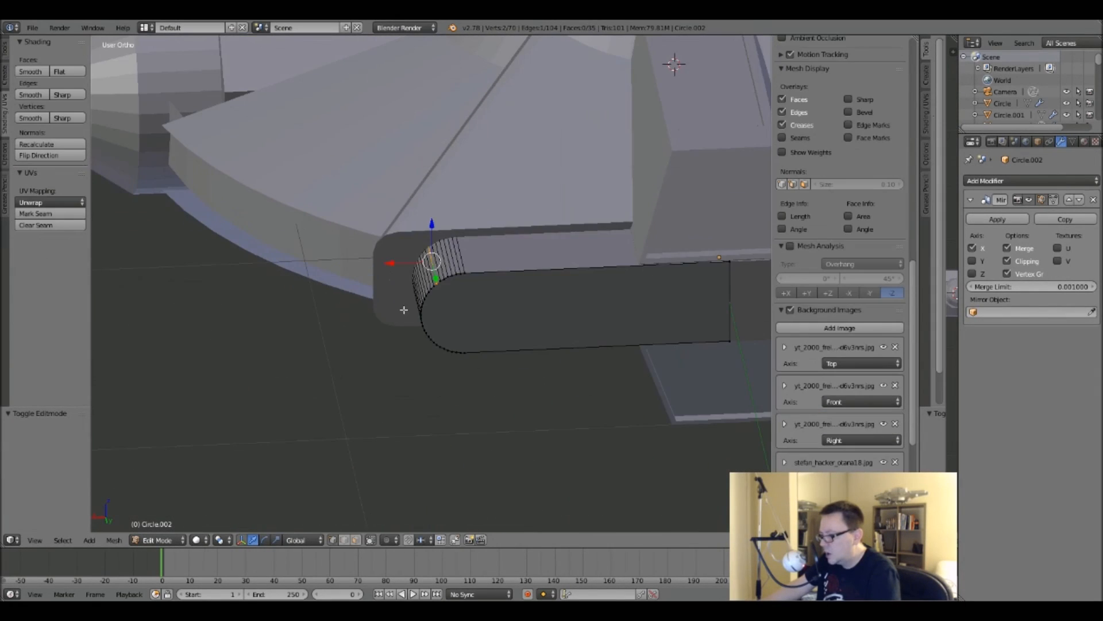
pyautogui.scroll(4, 429, 272)
pyautogui.press('z')
pyautogui.keyDown('alt'); pyautogui.rightClick(417, 210); pyautogui.keyUp('alt')
pyautogui.scroll(-5, 416, 210)
pyautogui.keyDown('shift'); pyautogui.moveTo(494, 249); pyautogui.dragTo(436, 288, button='middle'); pyautogui.keyUp('shift')
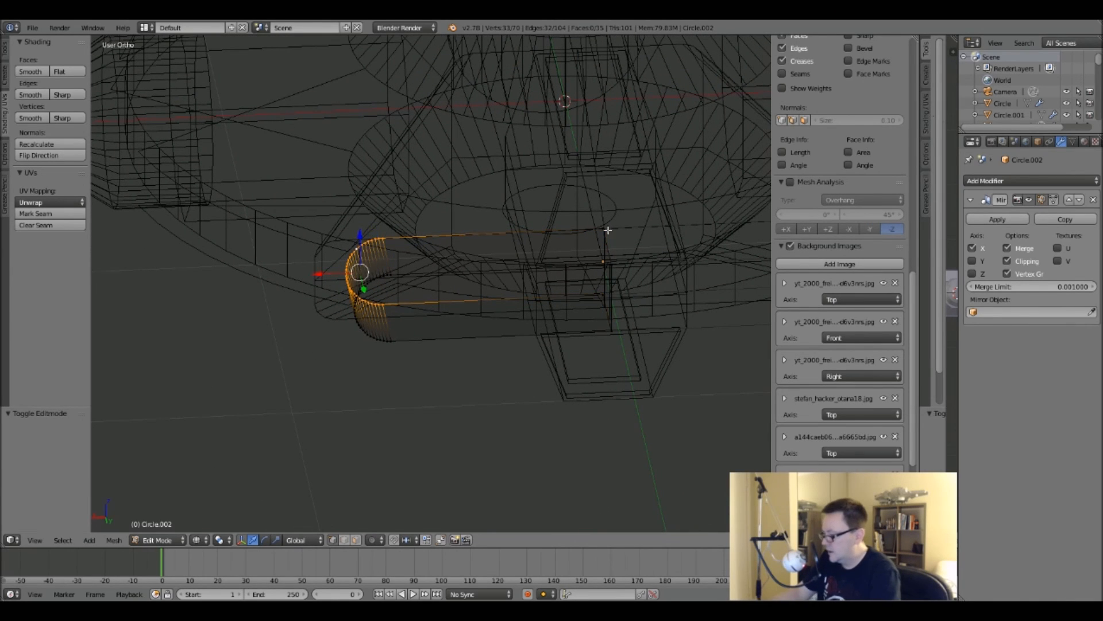
# Move the selected inner edge loop outward along X by 0.036 to flare the rounded block toward the hull.
pyautogui.press('KP_7')
pyautogui.scroll(4, 366, 274)
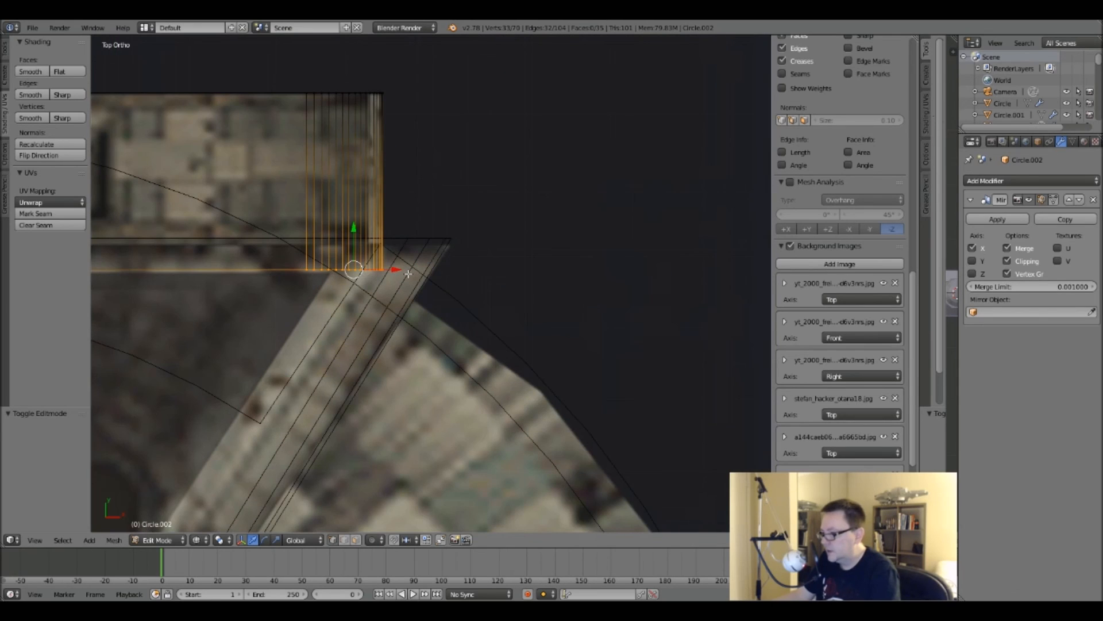
pyautogui.moveTo(395, 269); pyautogui.dragTo(422, 269)
pyautogui.press('z')
pyautogui.moveTo(447, 276)
pyautogui.mouseDown(button='middle')
pyautogui.moveTo(368, 270)
pyautogui.moveTo(278, 187)
pyautogui.mouseUp(button='middle')
pyautogui.moveTo(390, 274); pyautogui.dragTo(321, 261, button='middle')
pyautogui.scroll(-6, 337, 282)
# Fine-tune the flared edge loop along X, finishing with a -0.007 move, and return to object mode with nothing selected.
pyautogui.moveTo(309, 274); pyautogui.dragTo(205, 279)
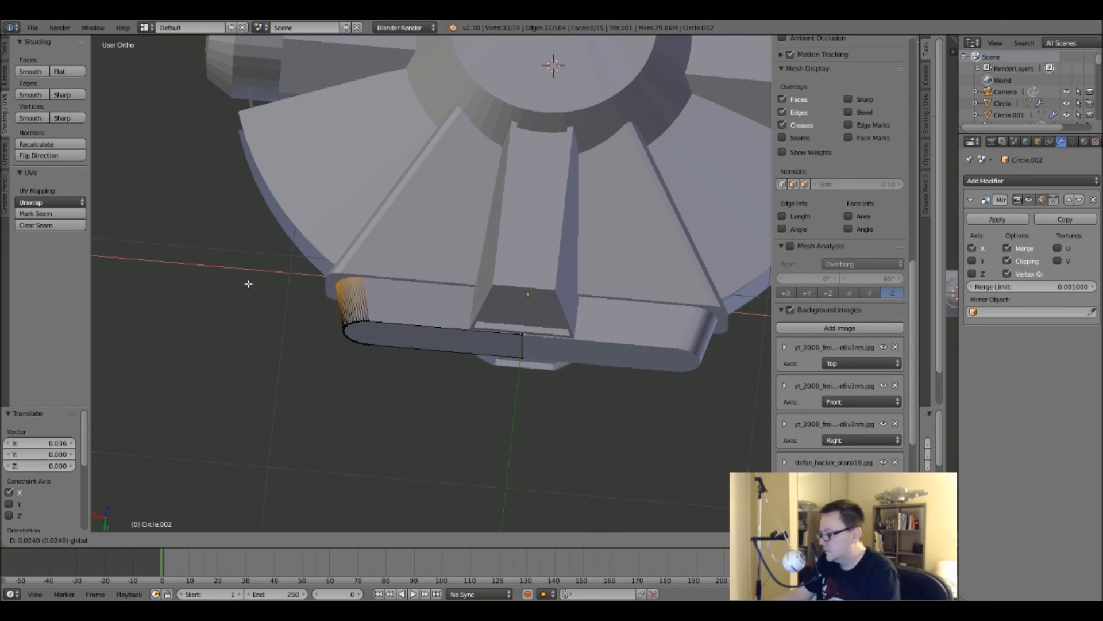
pyautogui.moveTo(249, 283); pyautogui.dragTo(319, 278)
pyautogui.scroll(6, 348, 293)
pyautogui.moveTo(348, 293); pyautogui.dragTo(298, 356, button='middle')
pyautogui.scroll(-6, 298, 356)
pyautogui.scroll(-3, 298, 356)
pyautogui.press('a')
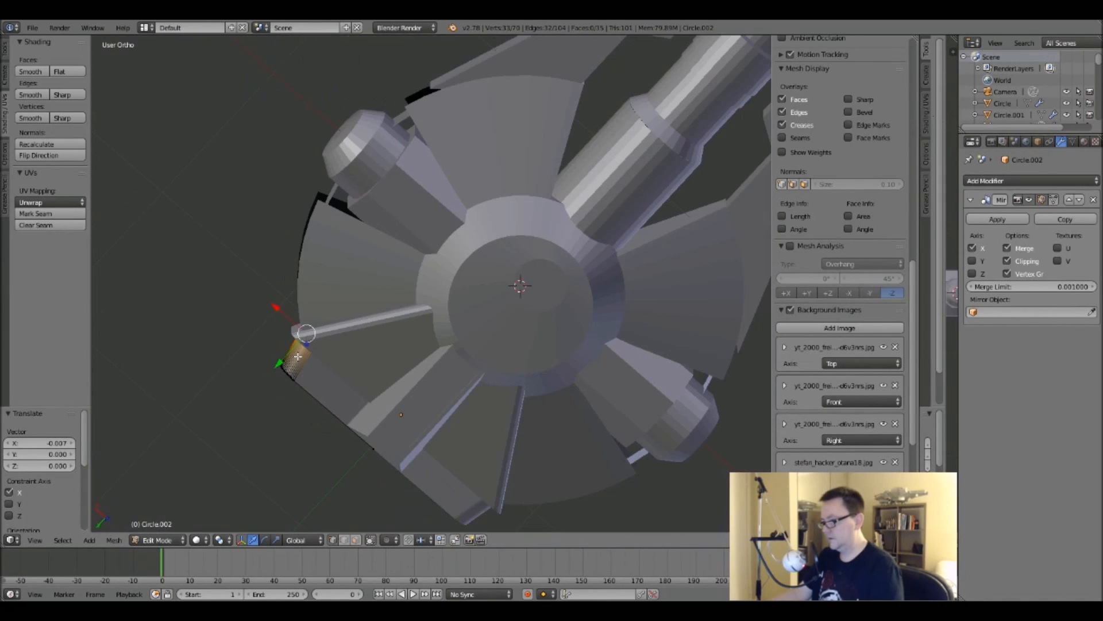
pyautogui.press('Tab')
# Check the flared rear block and hull outline in perspective and against the top-view reference images.
pyautogui.scroll(-5, 297, 357)
pyautogui.moveTo(396, 431); pyautogui.dragTo(468, 299, button='middle')
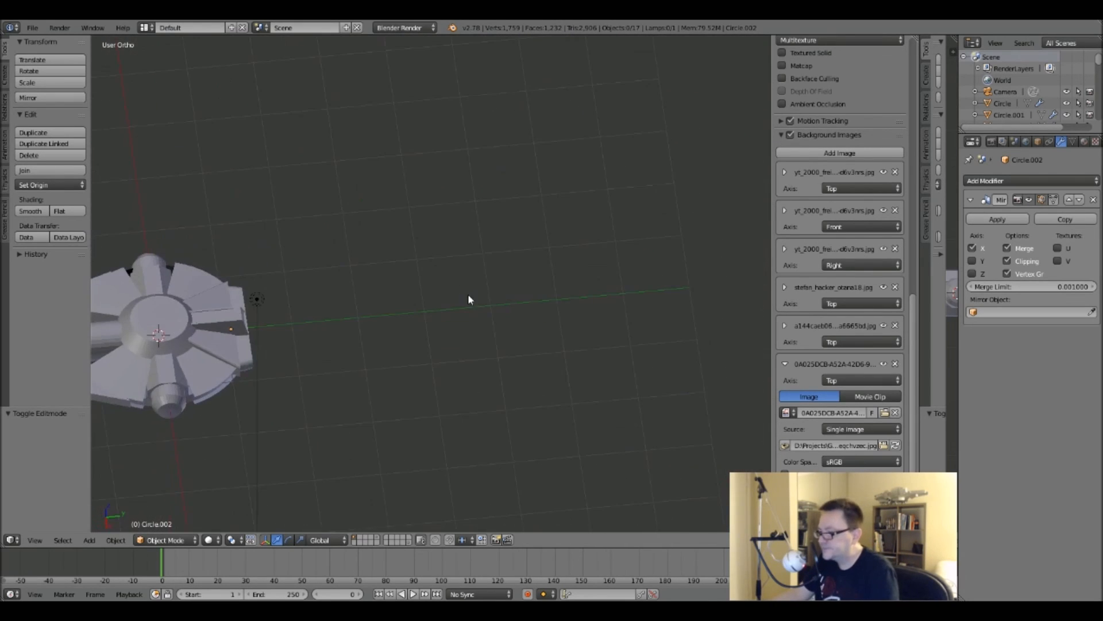
pyautogui.keyDown('shift'); pyautogui.moveTo(204, 316); pyautogui.dragTo(467, 290, button='middle'); pyautogui.keyUp('shift')
pyautogui.scroll(6, 423, 334)
pyautogui.moveTo(592, 300); pyautogui.dragTo(608, 256, button='middle')
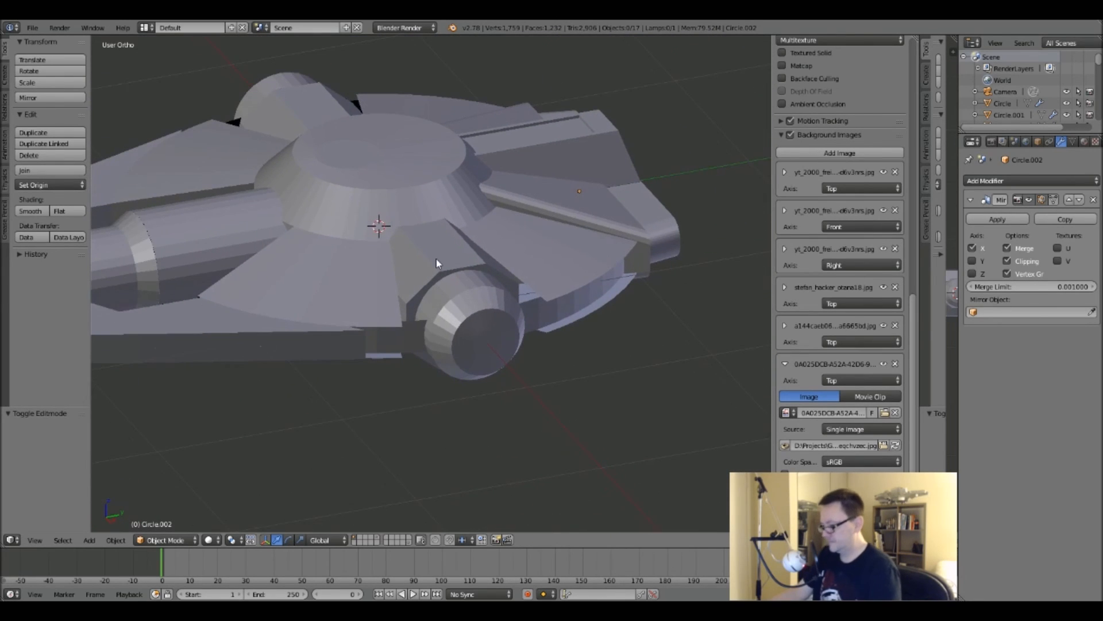
pyautogui.moveTo(436, 258); pyautogui.dragTo(464, 278, button='middle')
pyautogui.press('KP_7')
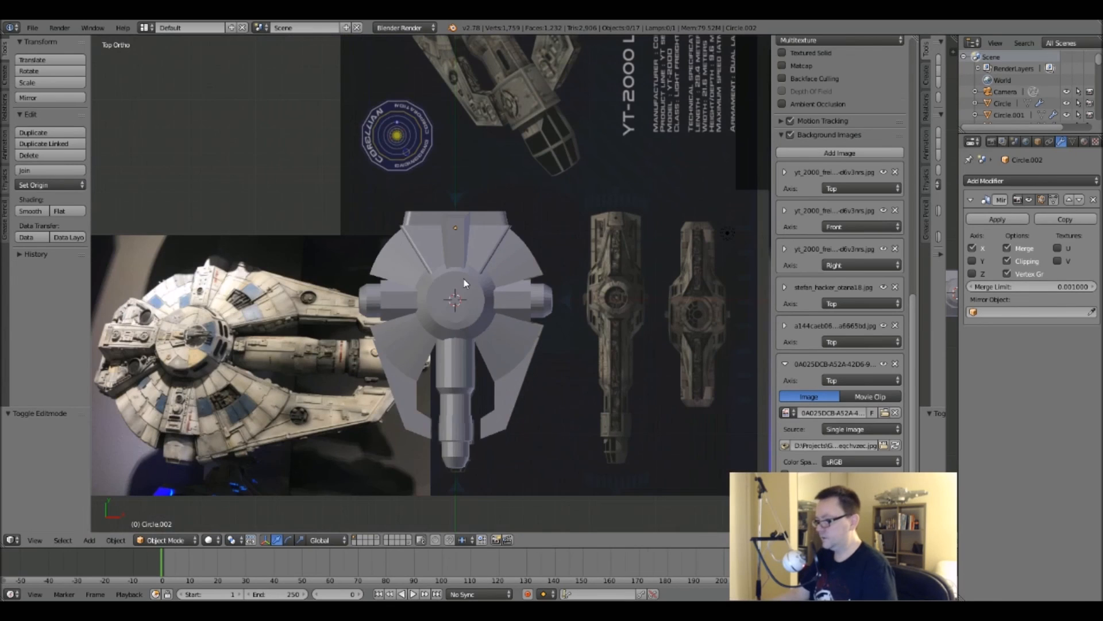
pyautogui.scroll(3, 471, 303)
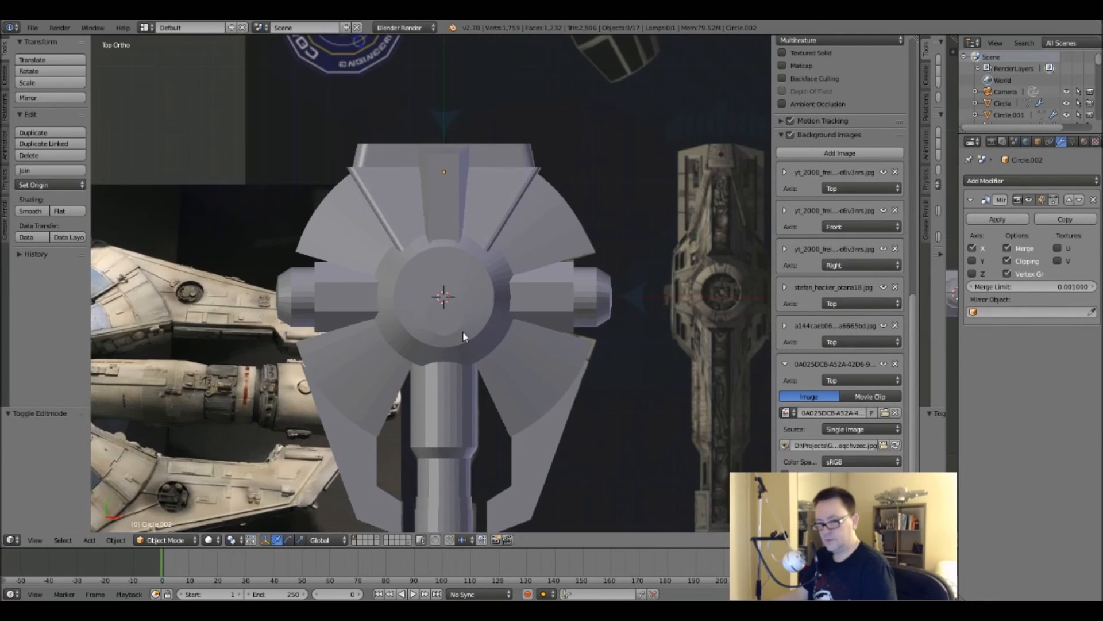
pyautogui.keyDown('shift'); pyautogui.moveTo(463, 336); pyautogui.dragTo(466, 225, button='middle'); pyautogui.keyUp('shift')
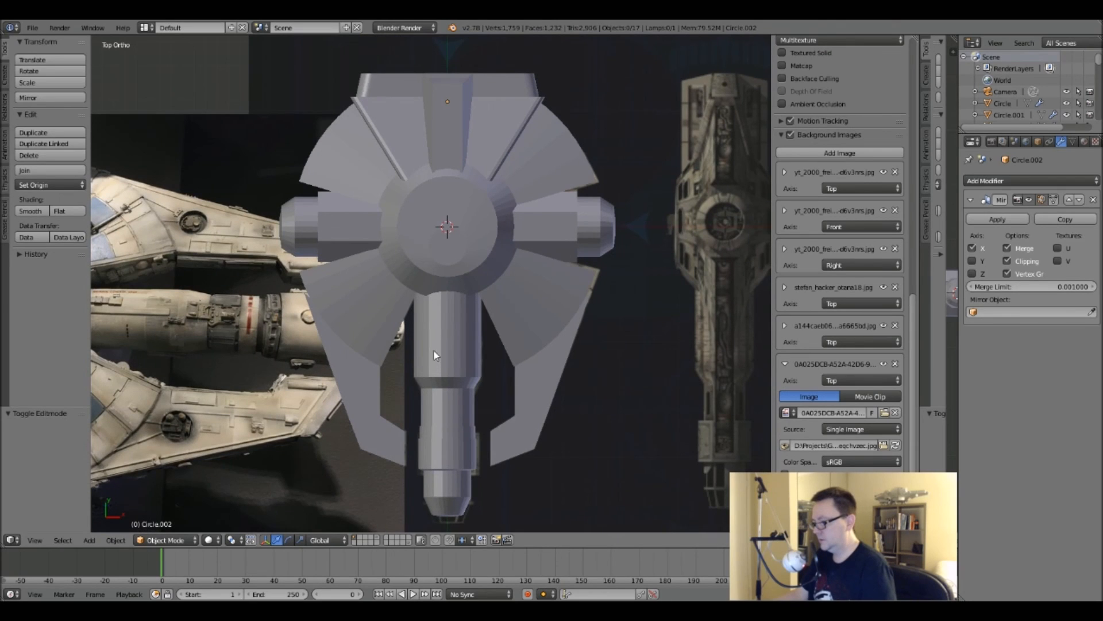
# Review the overall form of the complete ship from the front and side at different distances.
pyautogui.moveTo(460, 413); pyautogui.dragTo(467, 315, button='middle')
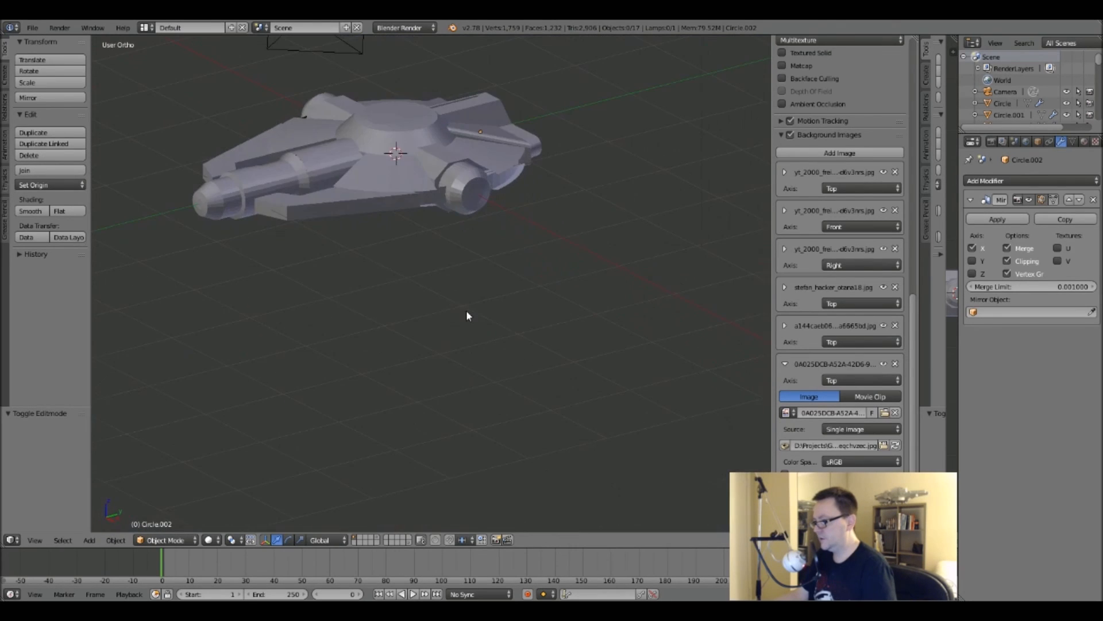
pyautogui.keyDown('shift'); pyautogui.moveTo(443, 203); pyautogui.dragTo(471, 249, button='middle'); pyautogui.keyUp('shift')
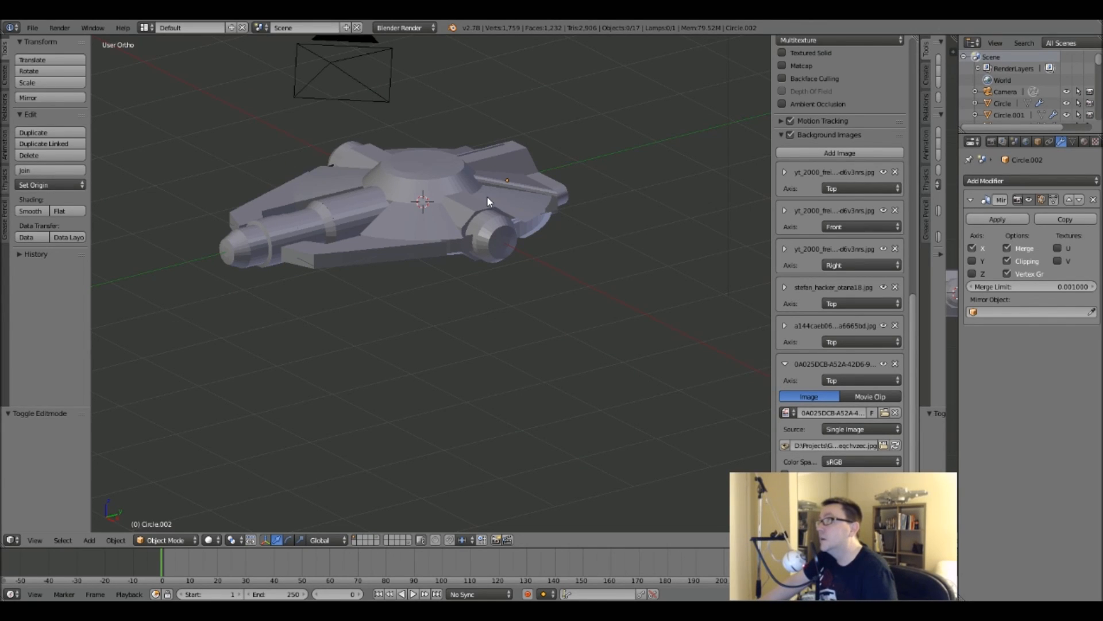
pyautogui.moveTo(487, 197); pyautogui.dragTo(448, 246, button='middle')
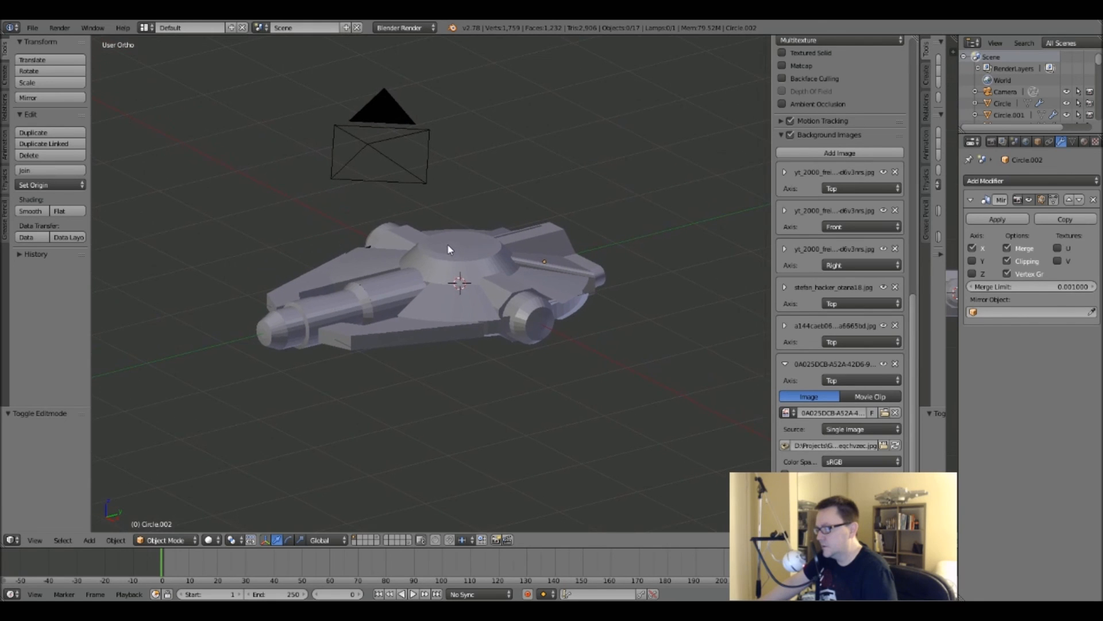
pyautogui.moveTo(468, 182)
pyautogui.mouseDown(button='middle')
pyautogui.moveTo(497, 241)
pyautogui.moveTo(455, 171)
pyautogui.moveTo(528, 218)
pyautogui.moveTo(477, 190)
pyautogui.mouseUp(button='middle')
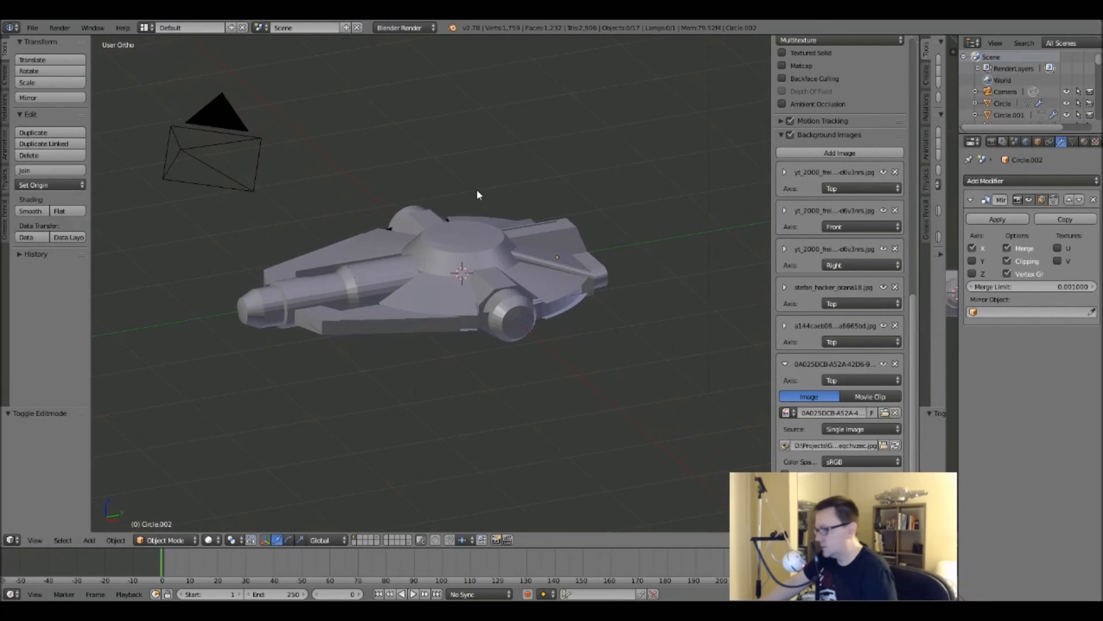
pyautogui.scroll(7, 561, 282)
pyautogui.scroll(-7, 409, 186)
pyautogui.moveTo(351, 182); pyautogui.dragTo(412, 256, button='middle')
pyautogui.scroll(2, 425, 286)
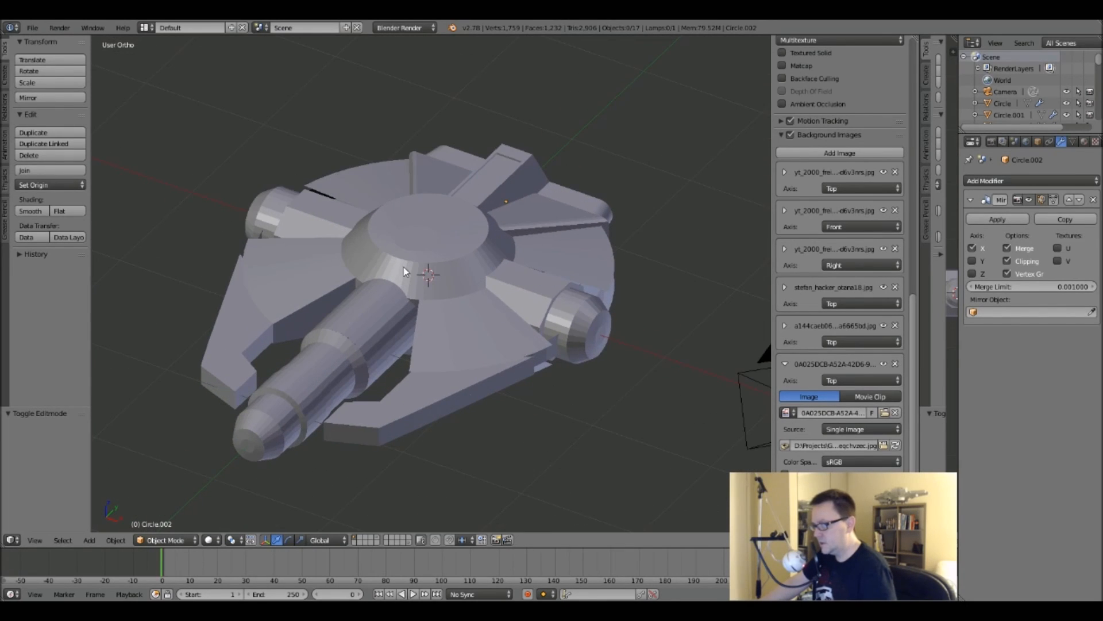
pyautogui.keyDown('shift'); pyautogui.moveTo(371, 251); pyautogui.dragTo(415, 270, button='middle'); pyautogui.keyUp('shift')
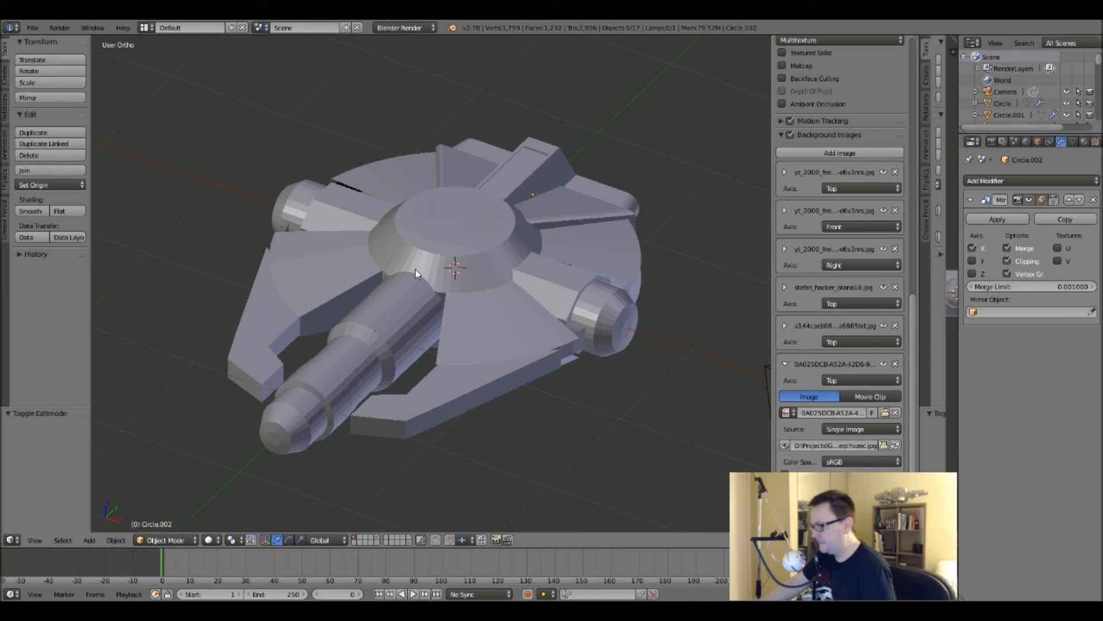
# Save the Blender file in the _Production folder of Graphics Stuff\Models_WIP\Correlian YT-2000.
pyautogui.click(31, 27)
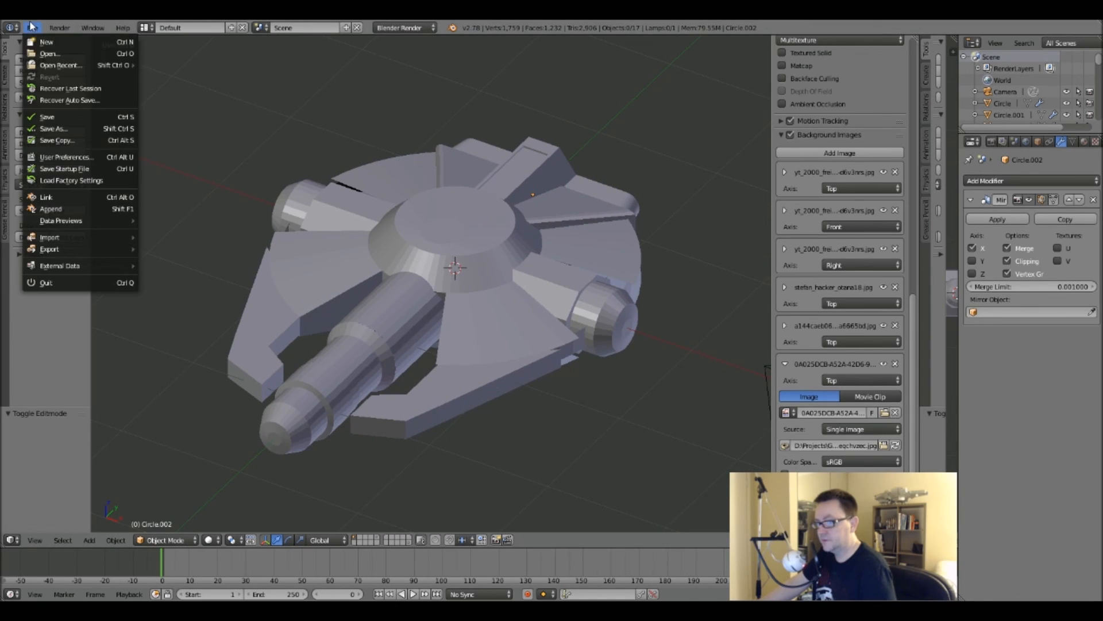
pyautogui.click(42, 116)
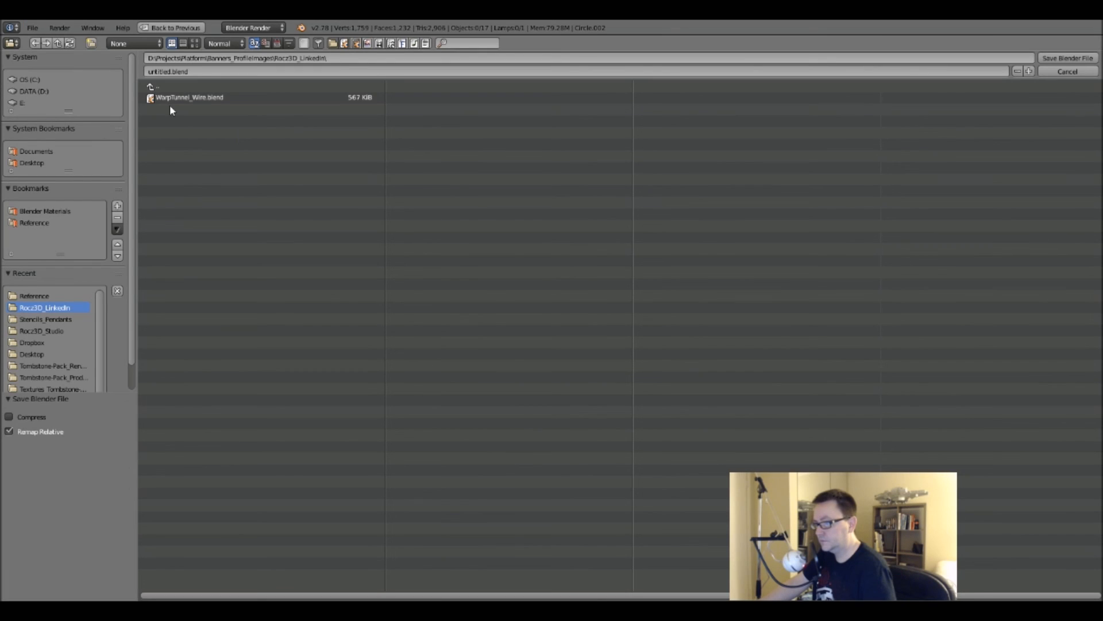
pyautogui.click(153, 88)
pyautogui.click(153, 87)
pyautogui.click(153, 88)
pyautogui.click(160, 145)
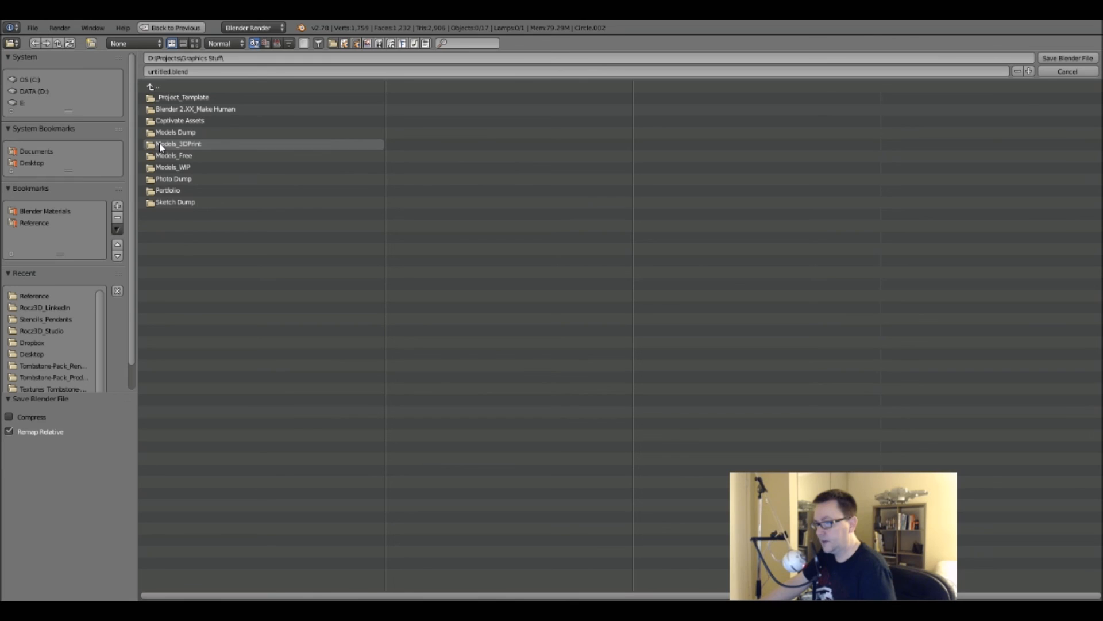
pyautogui.click(164, 168)
pyautogui.click(176, 112)
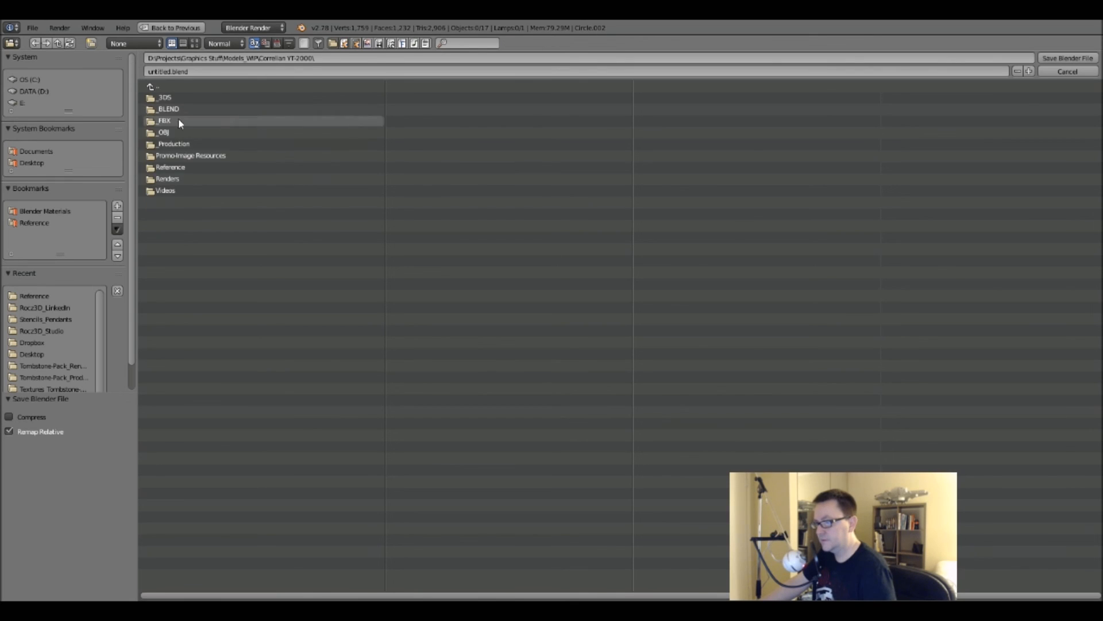
pyautogui.click(178, 143)
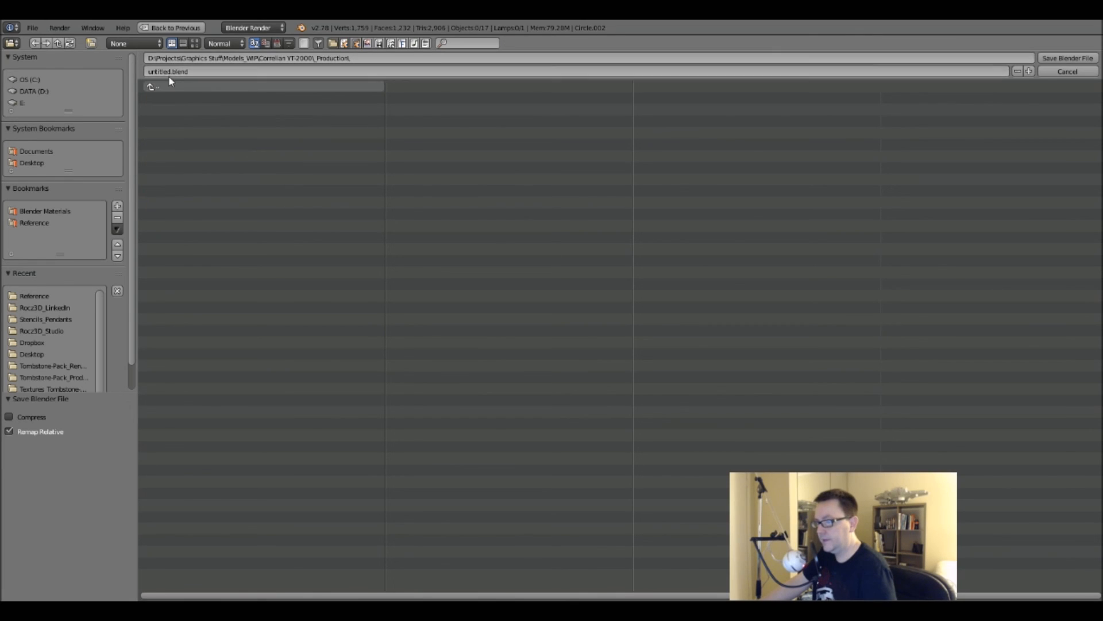
pyautogui.click(1070, 57)
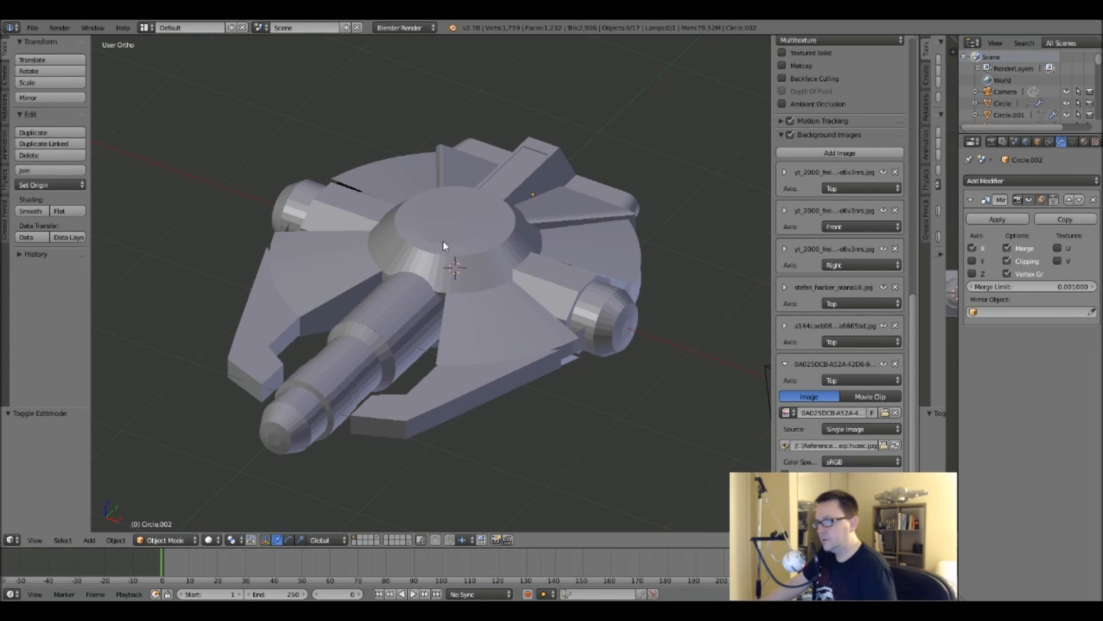
pyautogui.moveTo(477, 246)
pyautogui.mouseDown(button='middle')
pyautogui.moveTo(432, 208)
pyautogui.moveTo(451, 224)
pyautogui.moveTo(453, 204)
pyautogui.moveTo(449, 229)
pyautogui.moveTo(466, 231)
pyautogui.mouseUp(button='middle')
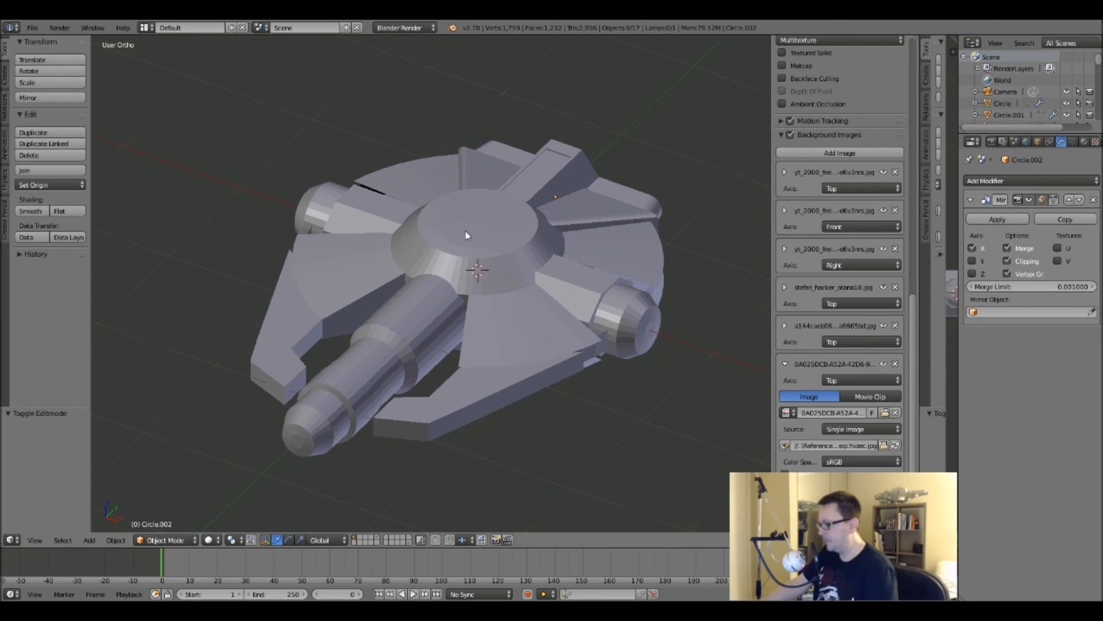